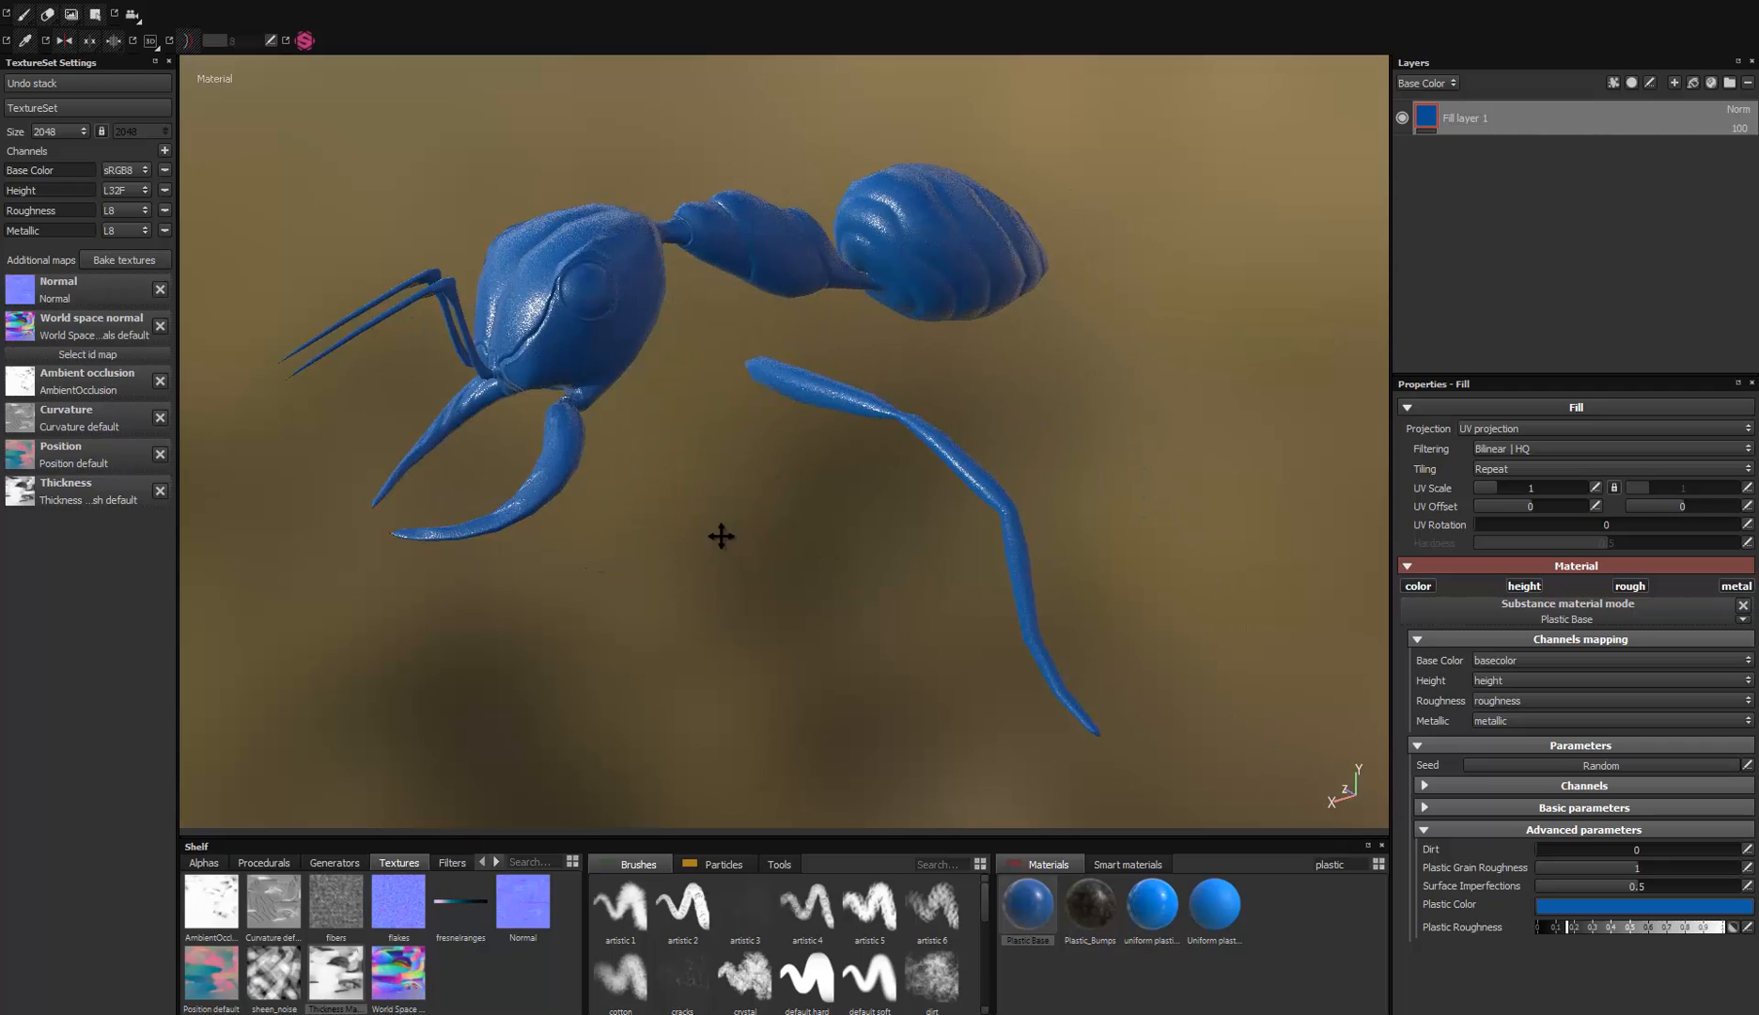
Step: Examine the blue plastic ant model's head, segmented body and single leg from several angles
mouse_move(751, 529)
alt+mouse_down()
mouse_move(208, 700)
mouse_move(675, 511)
mouse_move(1011, 471)
mouse_move(797, 522)
mouse_move(931, 691)
mouse_move(827, 723)
mouse_move(773, 578)
mouse_move(636, 550)
mouse_move(852, 598)
mouse_move(546, 653)
mouse_move(707, 652)
mouse_move(734, 600)
mouse_move(774, 586)
mouse_move(649, 224)
alt+mouse_up()
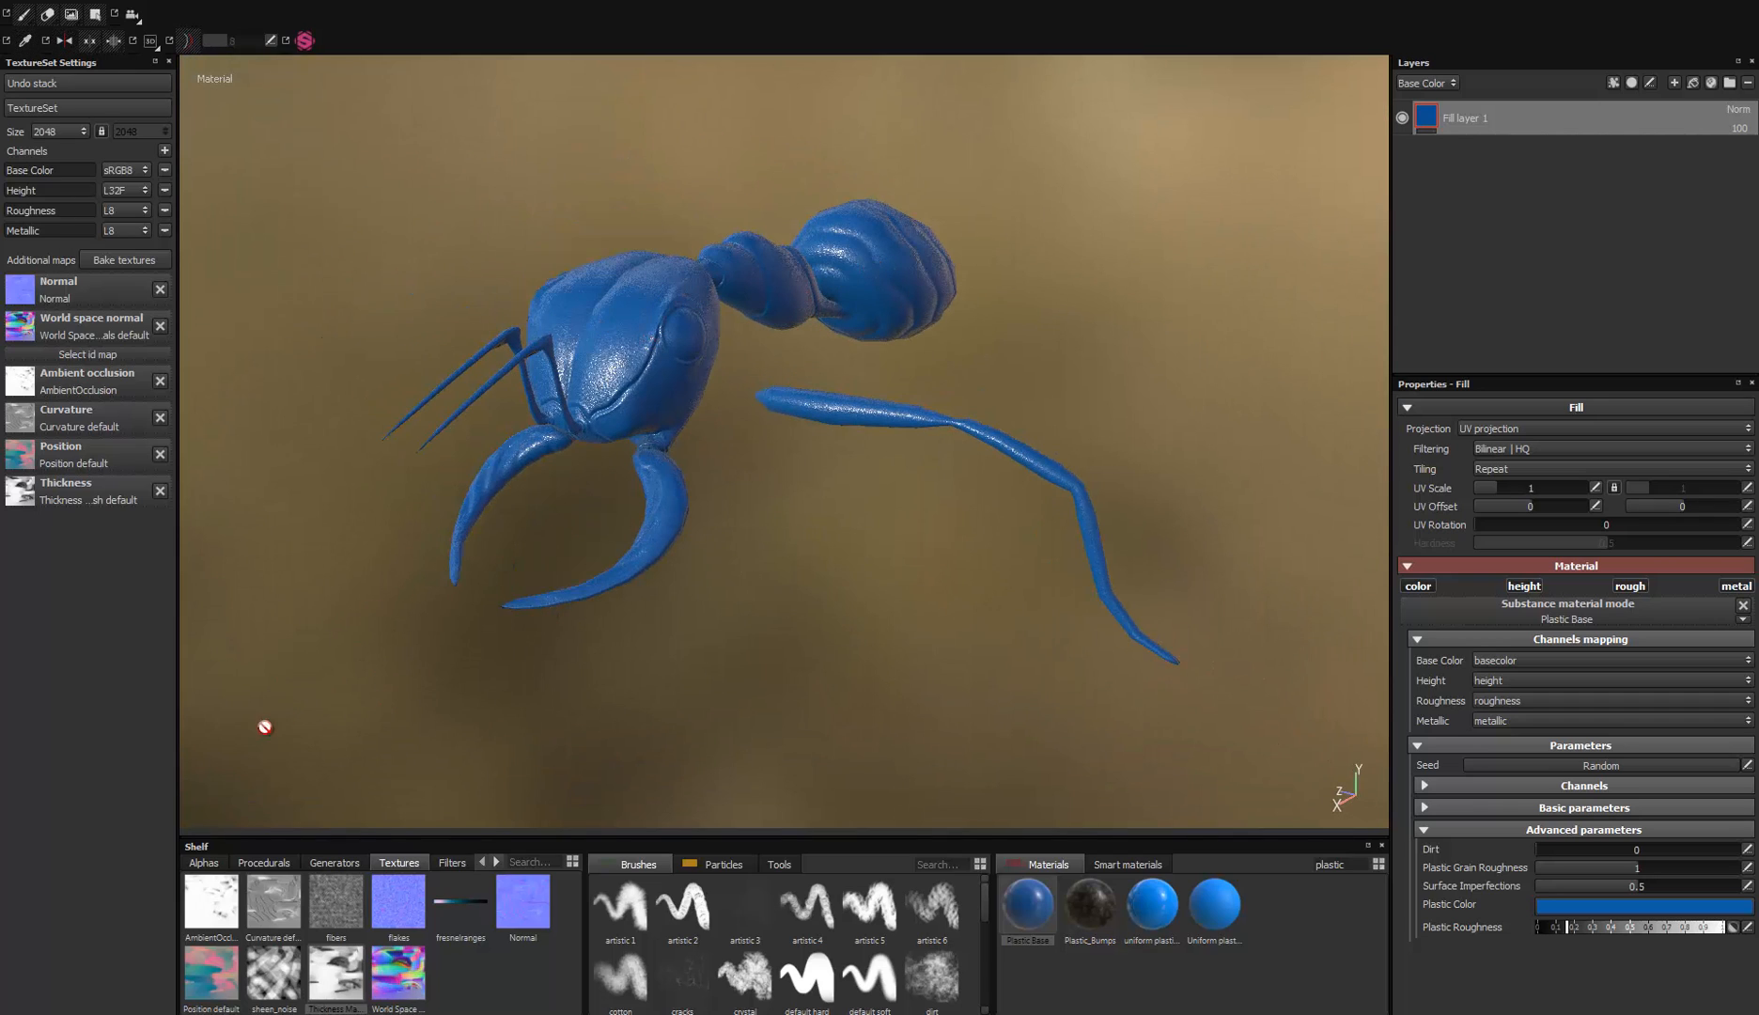
alt+drag(255, 678, 757, 460)
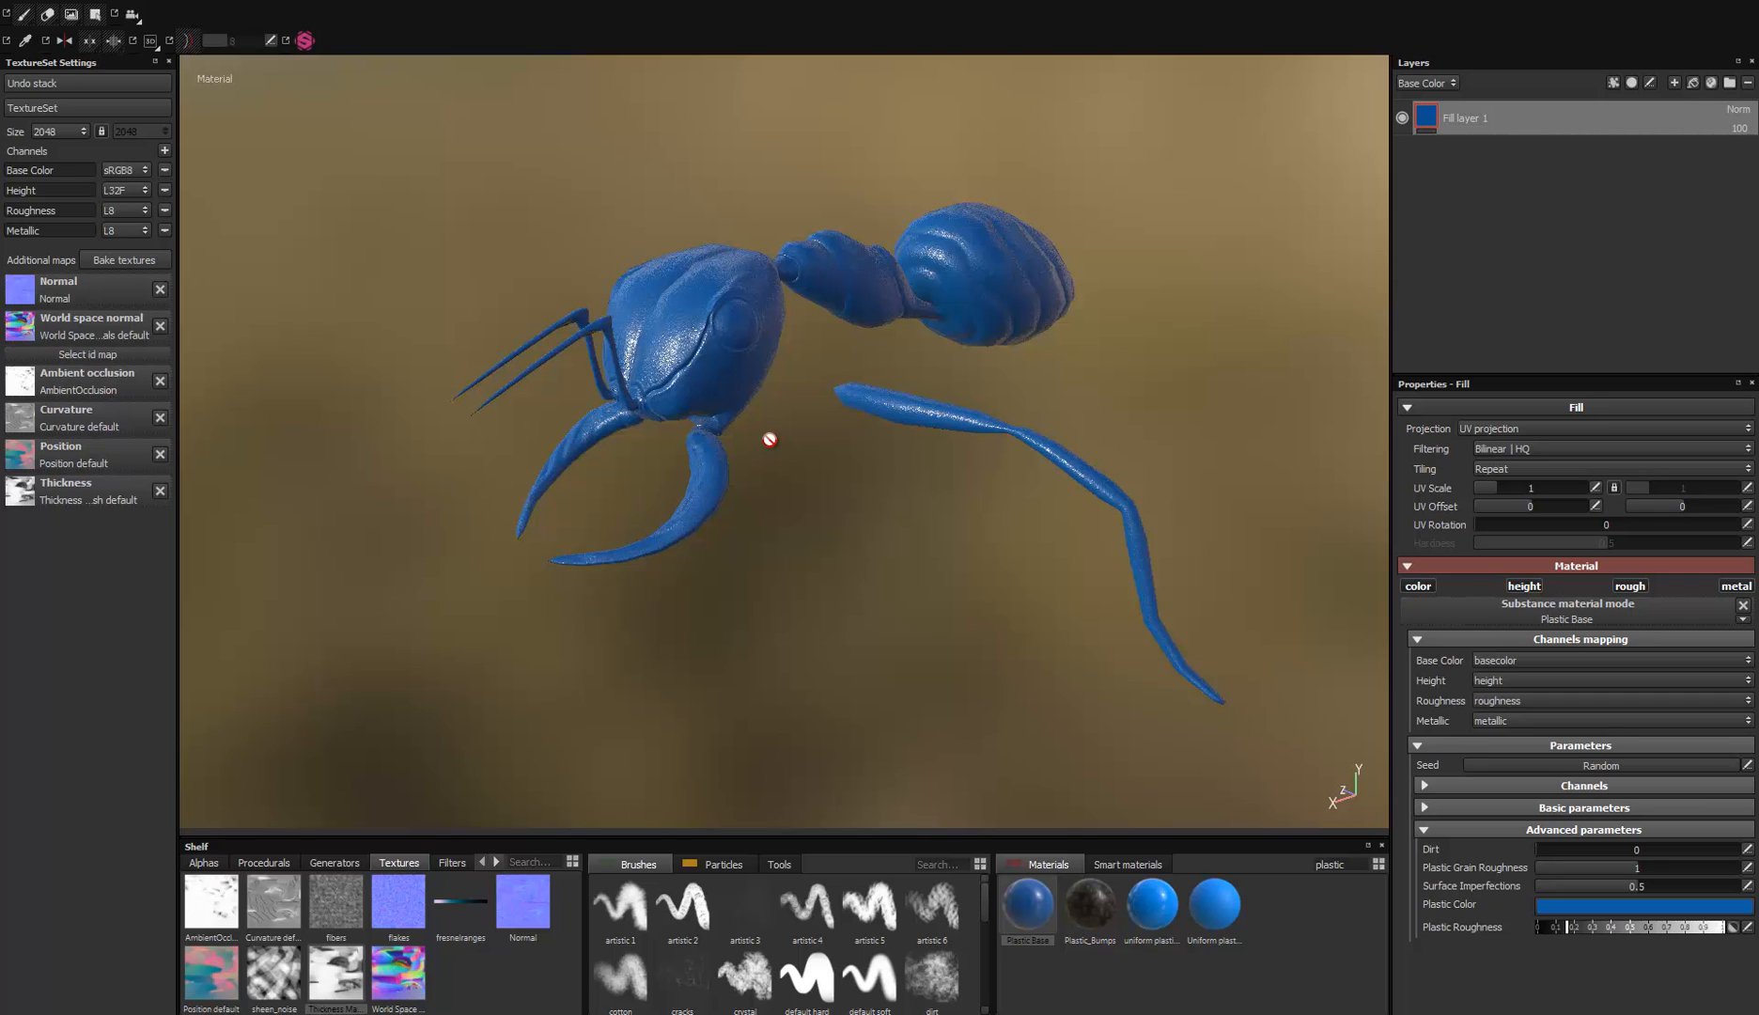
alt+drag(769, 439, 956, 299)
scroll(831, 503, up, 3)
alt+drag(728, 360, 685, 268)
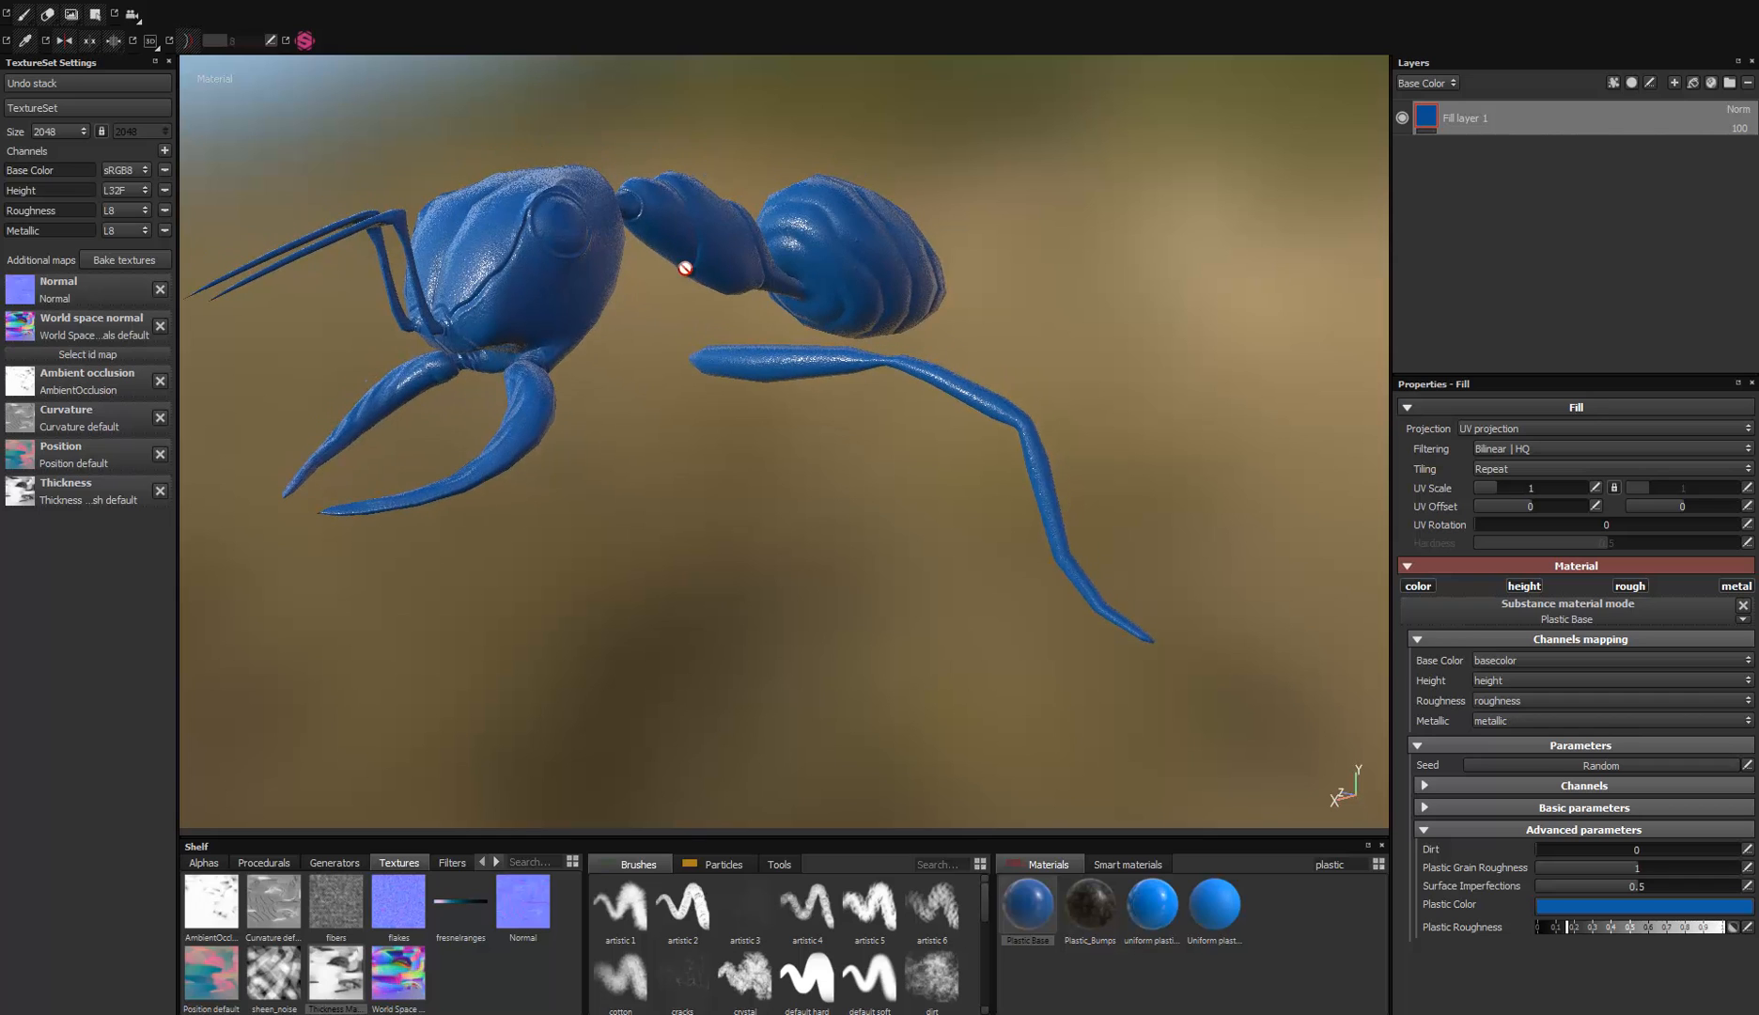
alt+middle_drag(666, 426, 708, 408)
alt+drag(708, 408, 586, 753)
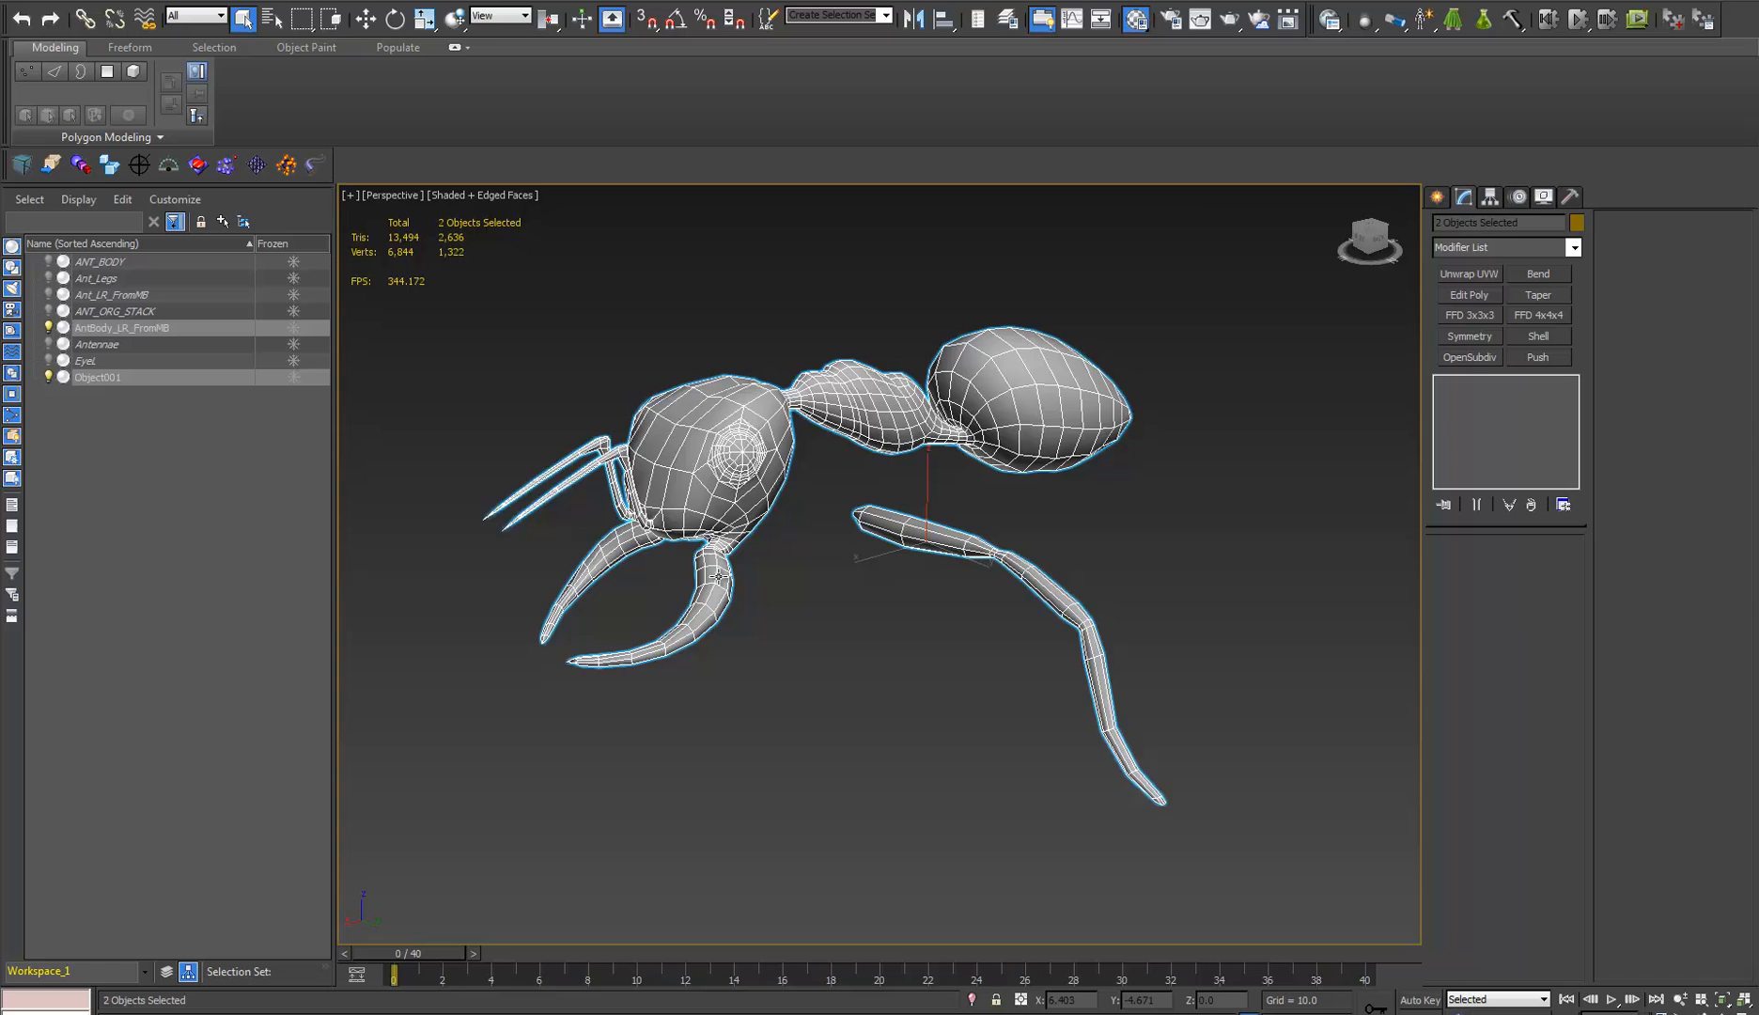
Step: Switch to 3ds Max, show the Ant_LR_FromMB object, and hide AntBody_LR_FromMB and Object001
mouse_move(719, 577)
alt+middle_down()
mouse_move(759, 586)
mouse_move(743, 563)
alt+middle_up()
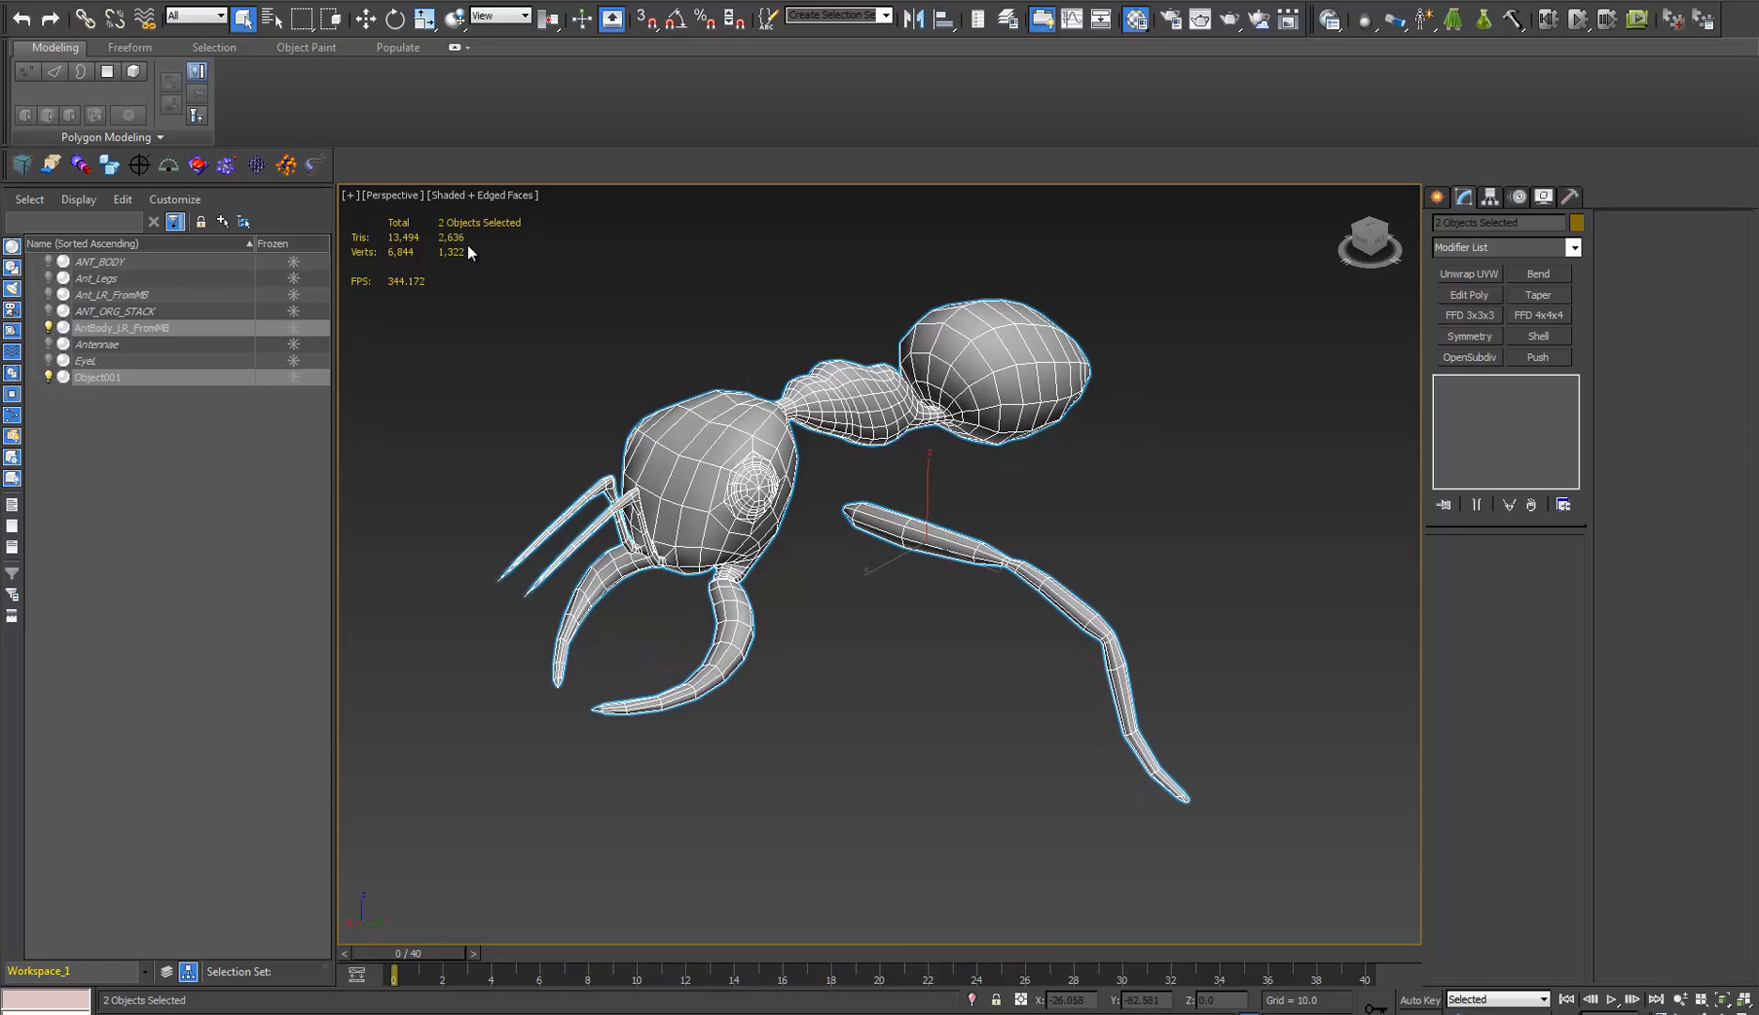
alt+middle_drag(843, 531, 862, 554)
click(117, 294)
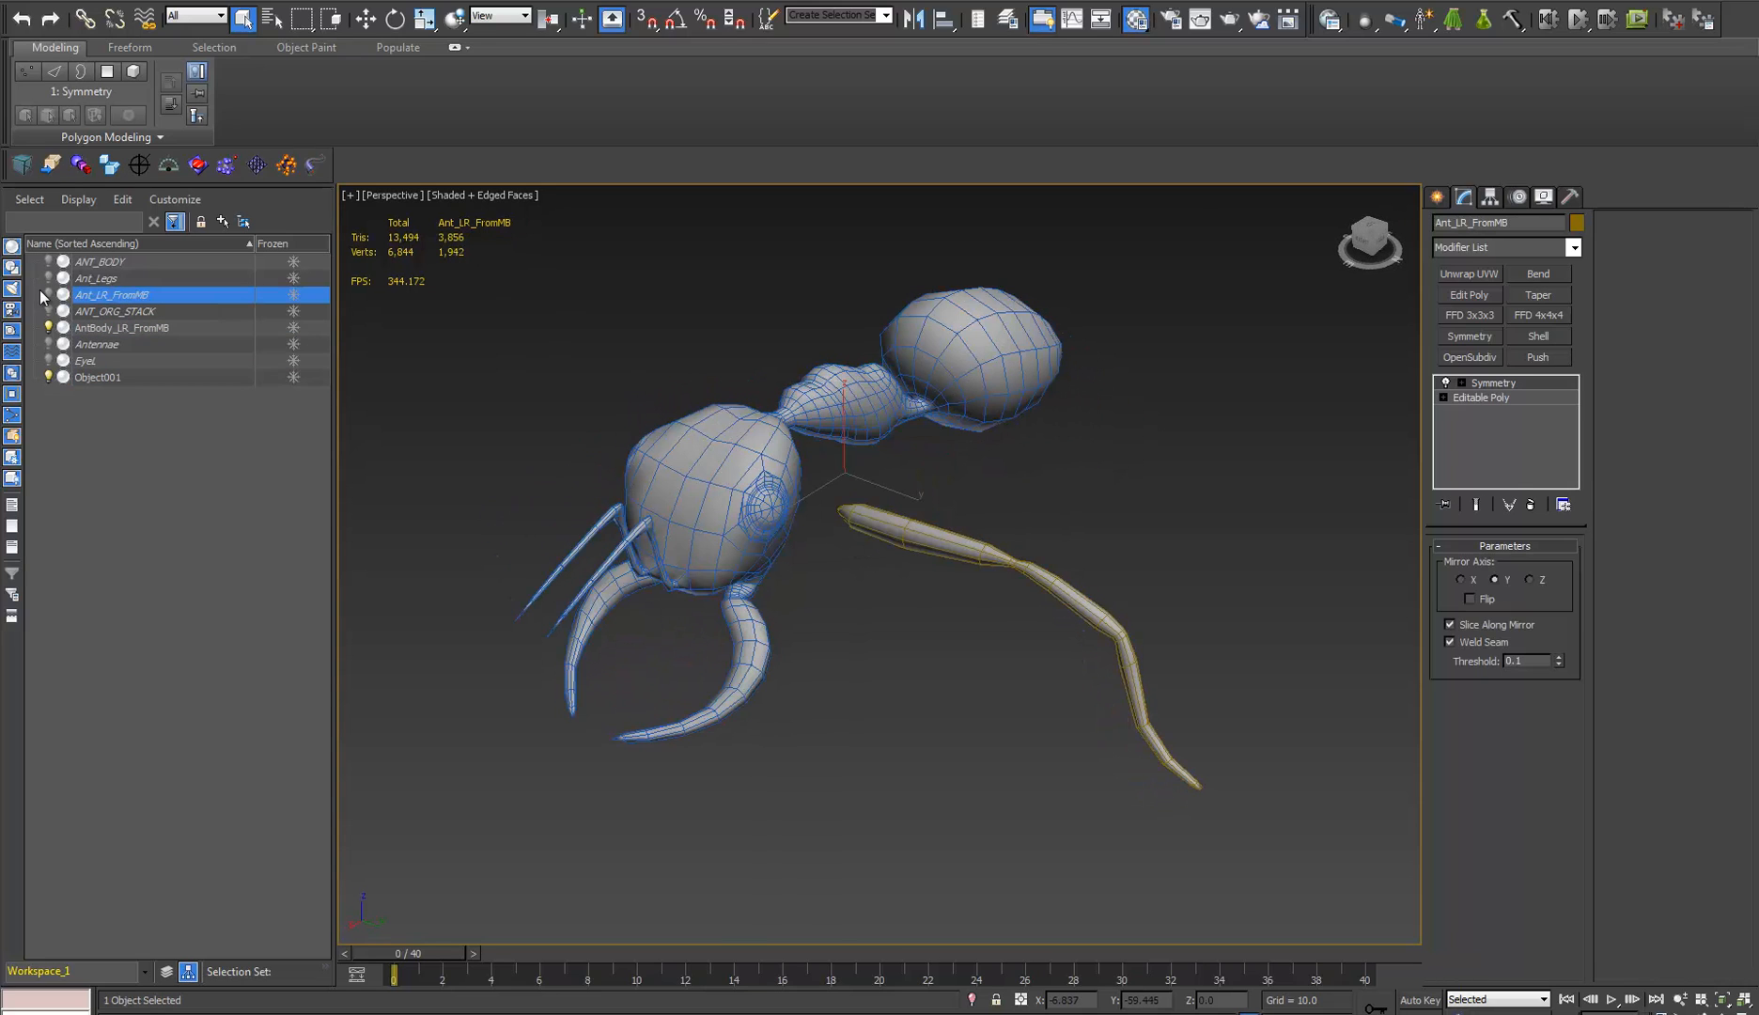
click(48, 294)
click(49, 327)
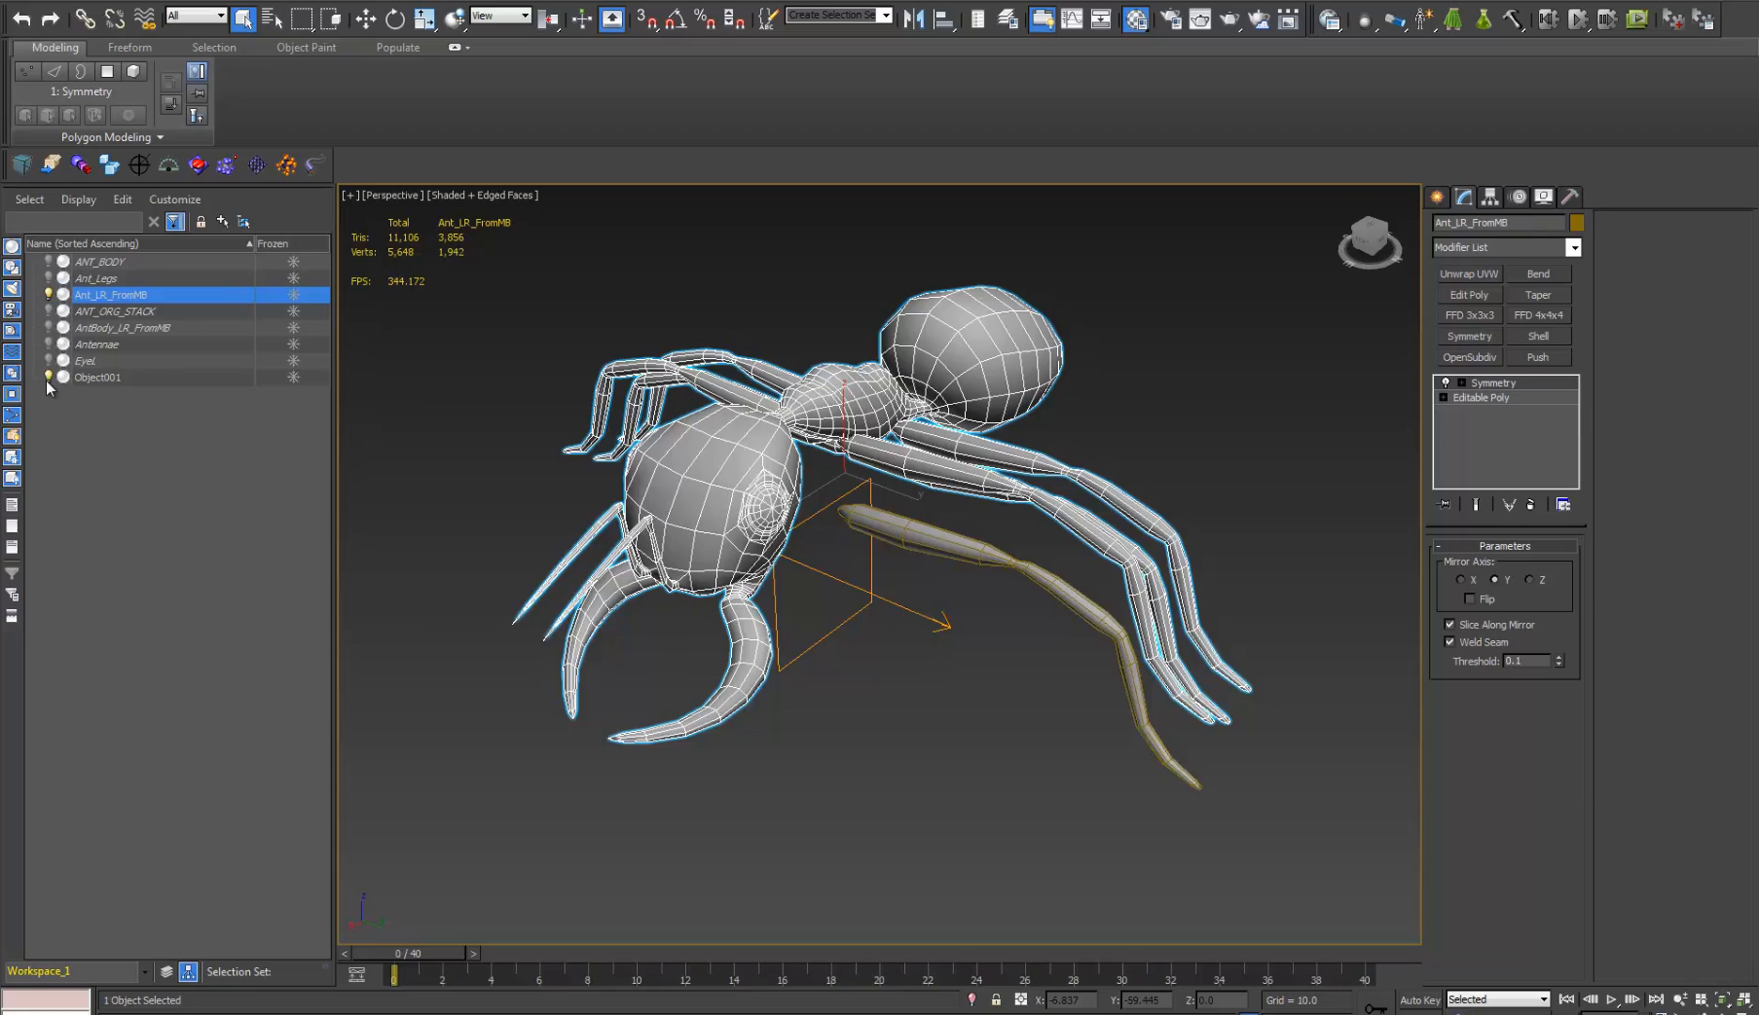
click(48, 377)
Step: Examine the low-poly ant's wireframe up close around the head, eye, mandibles and thorax
alt+middle_drag(447, 241, 766, 484)
scroll(715, 542, up, 5)
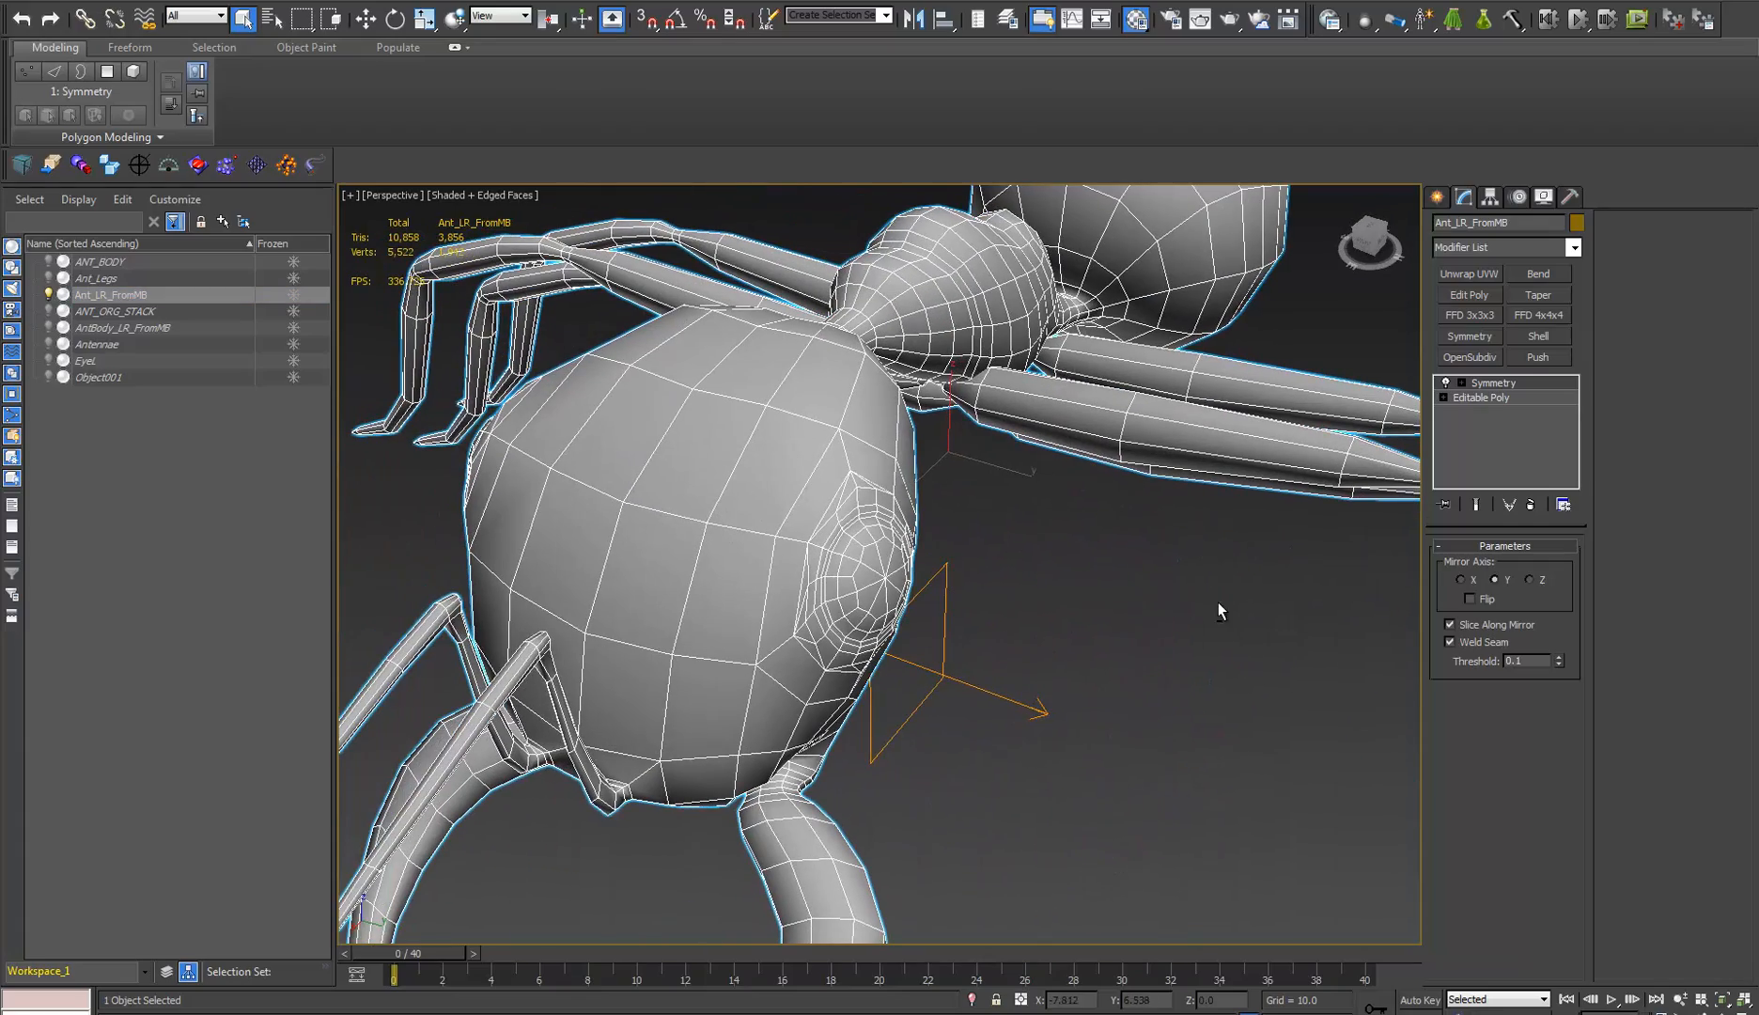
alt+middle_drag(1218, 603, 818, 520)
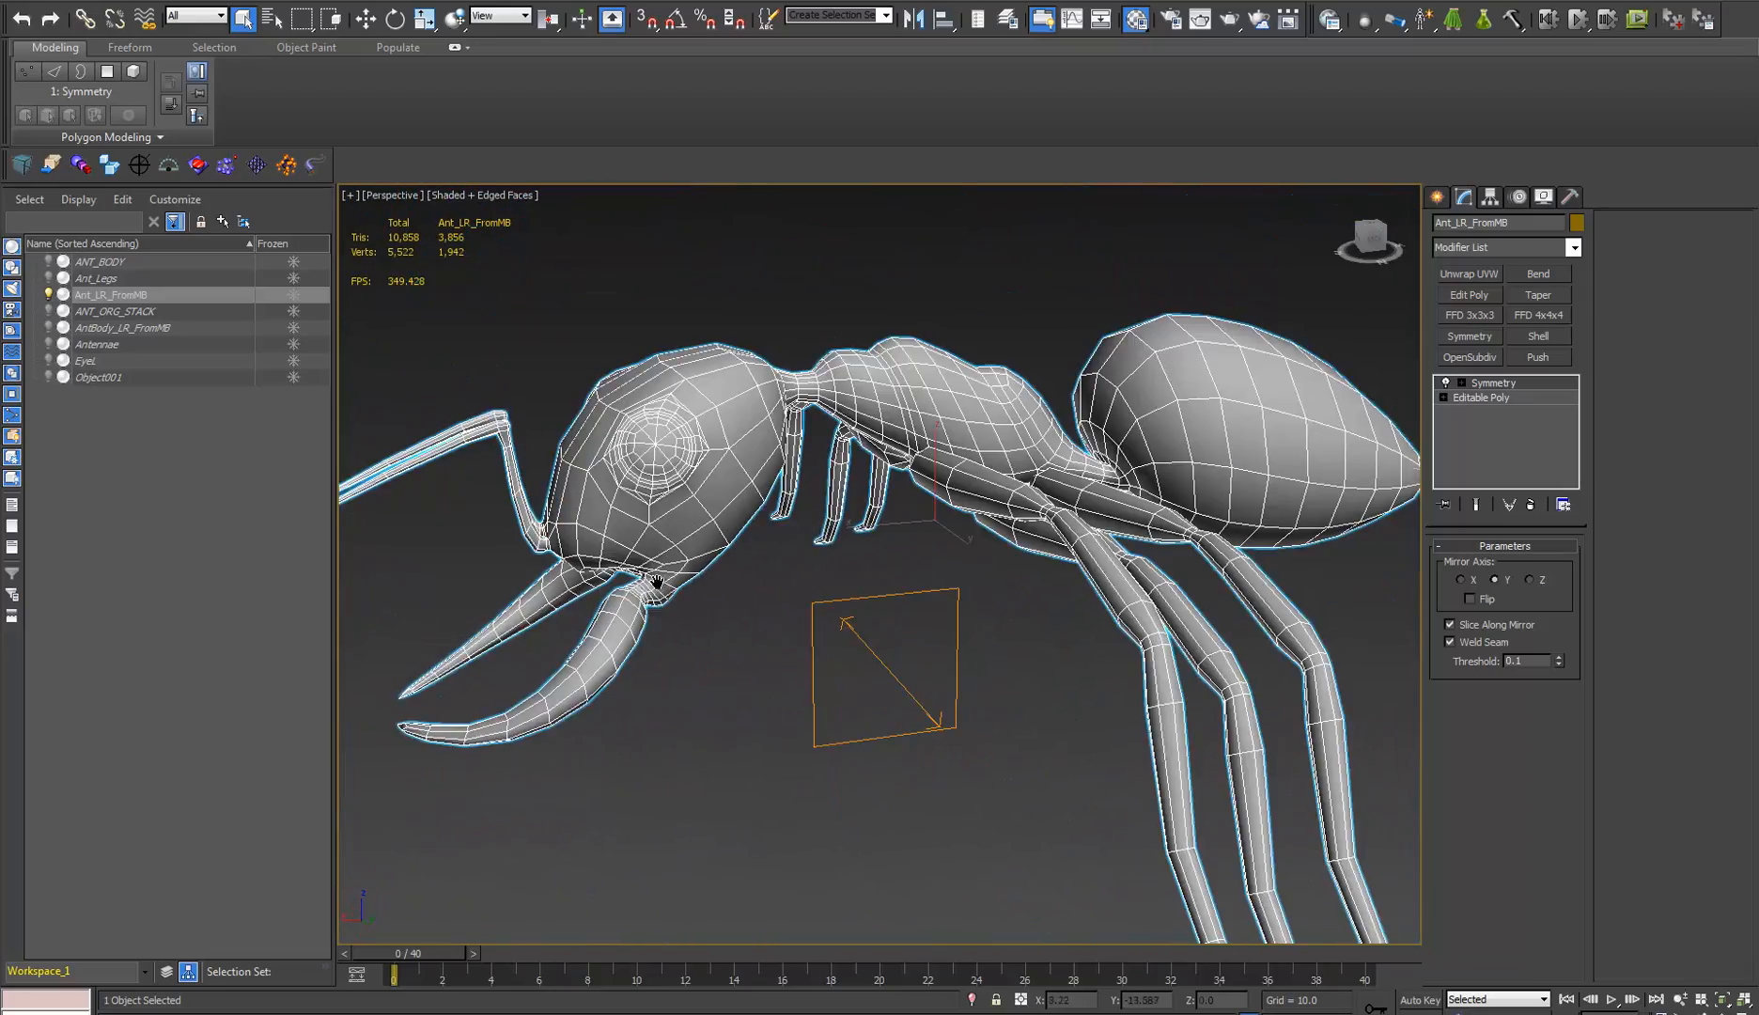
alt+middle_drag(657, 581, 771, 427)
scroll(756, 474, up, 5)
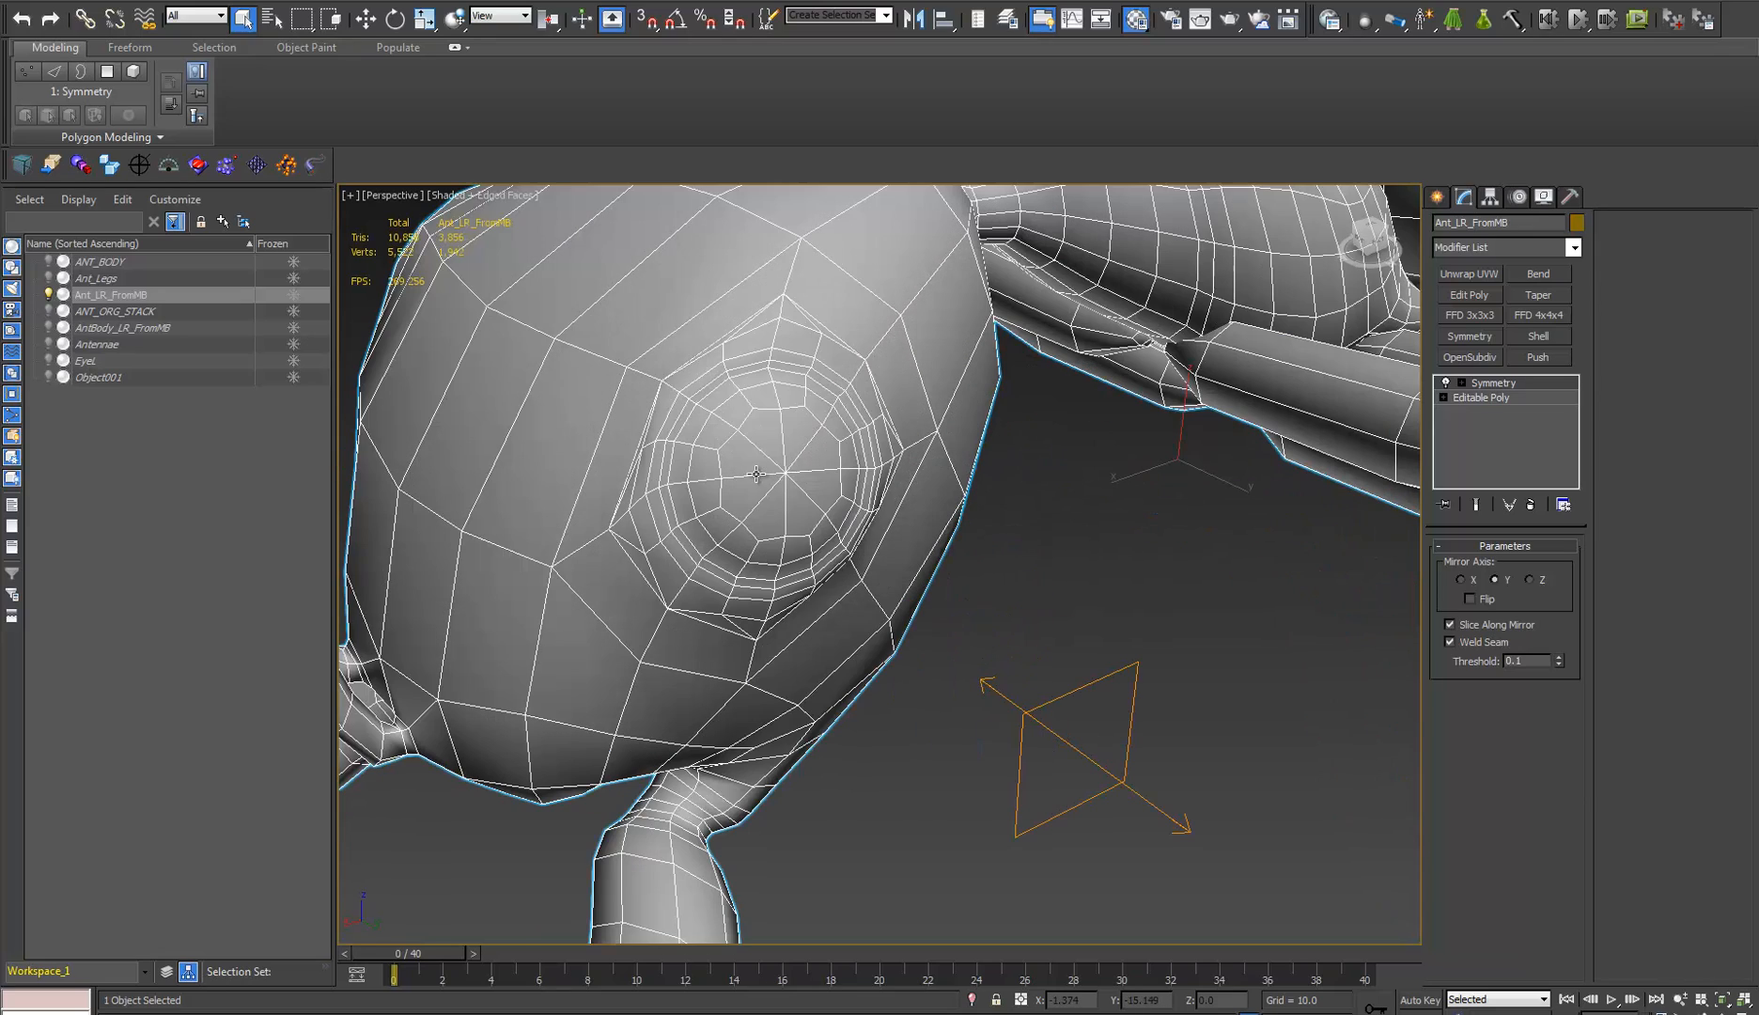
alt+middle_drag(681, 610, 635, 590)
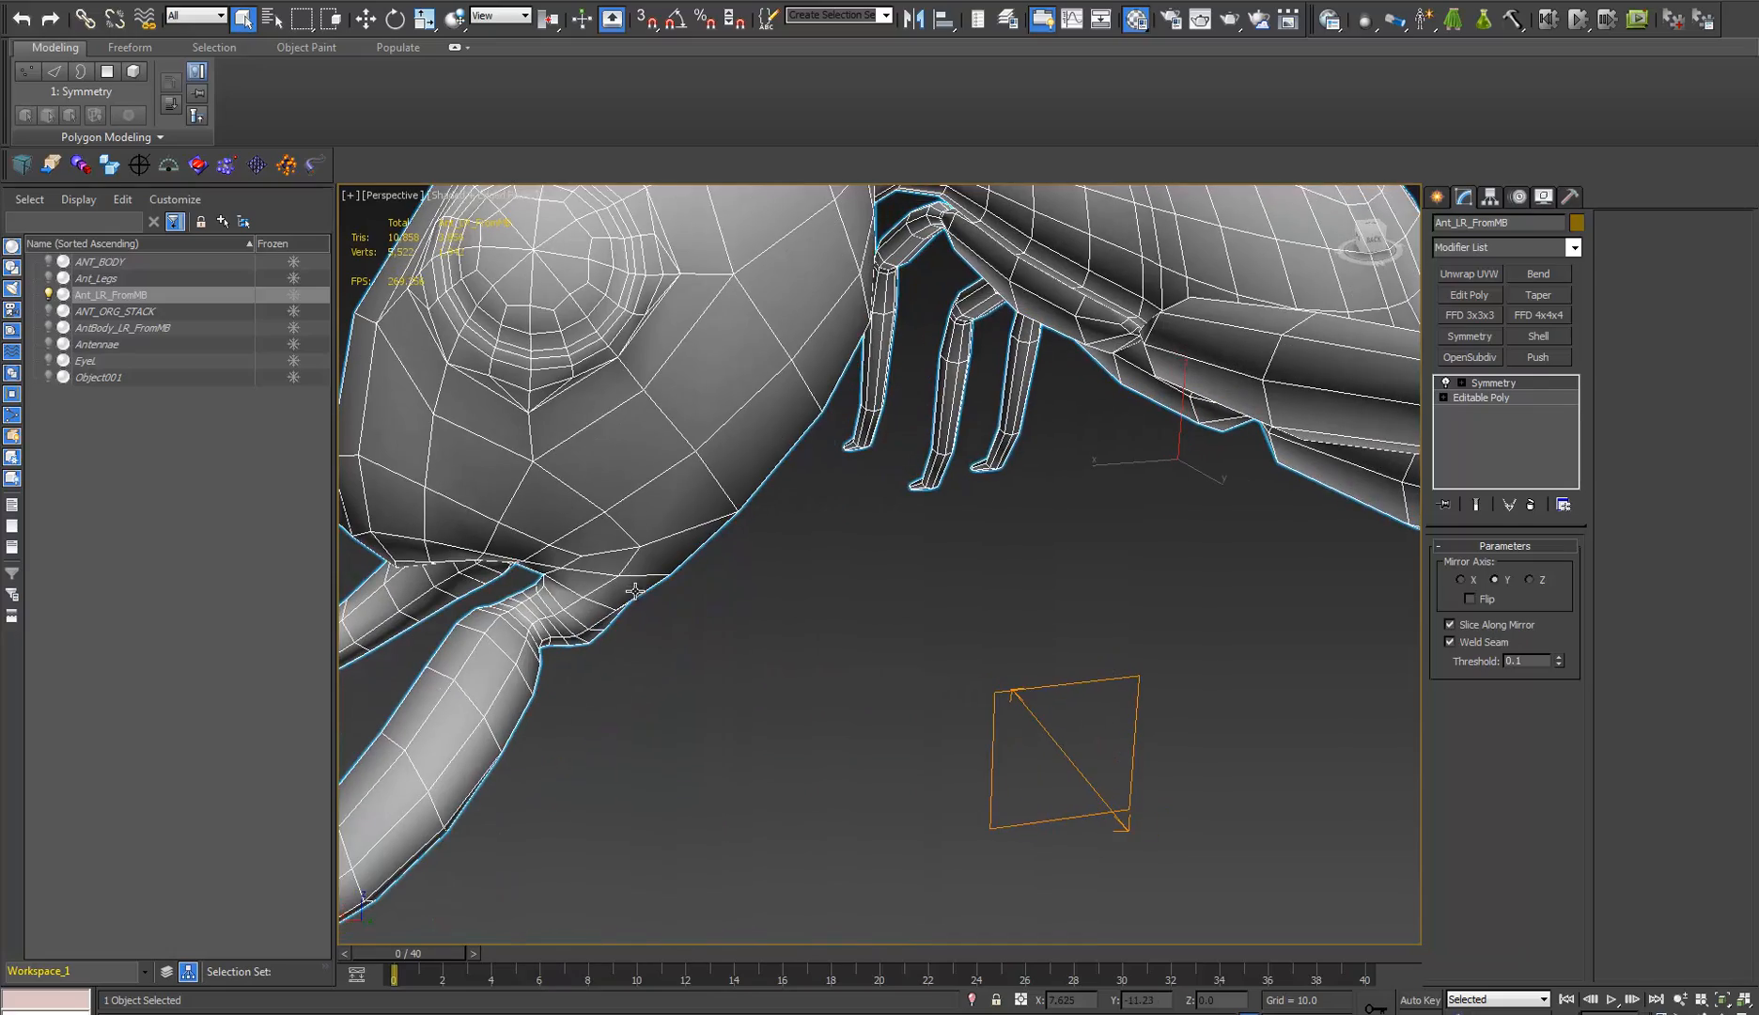
alt+middle_drag(679, 345, 908, 594)
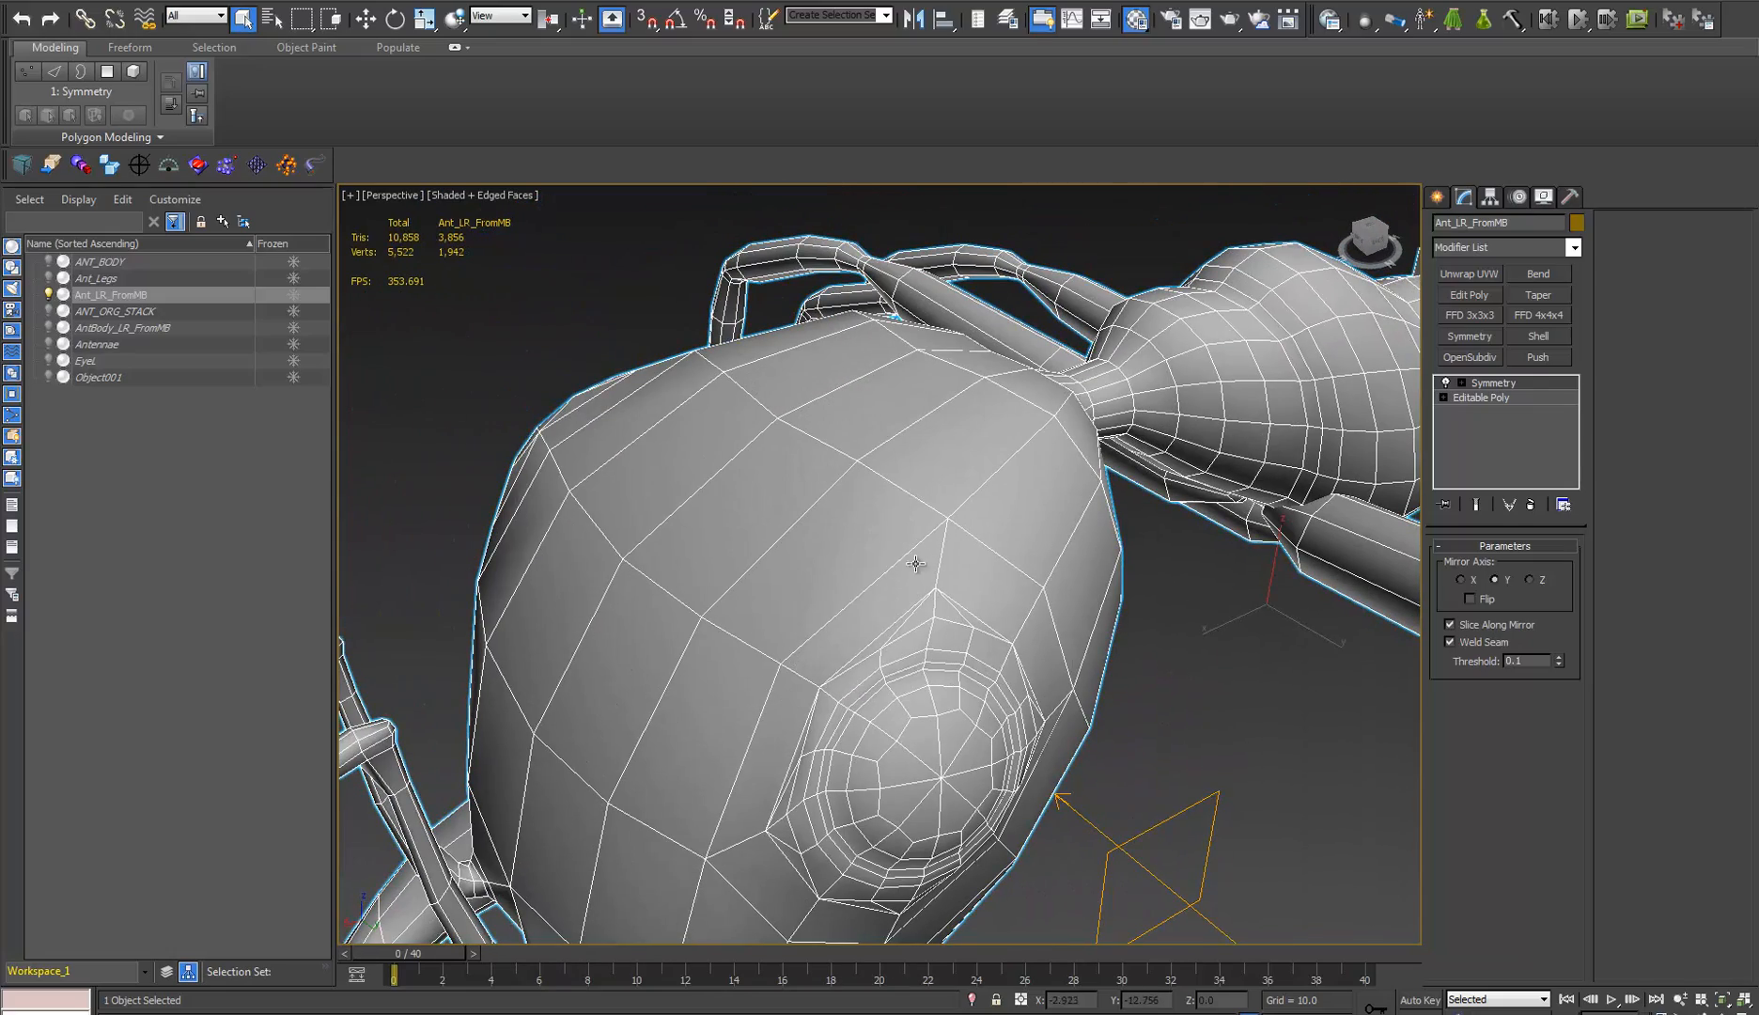
middle_drag(756, 665, 734, 652)
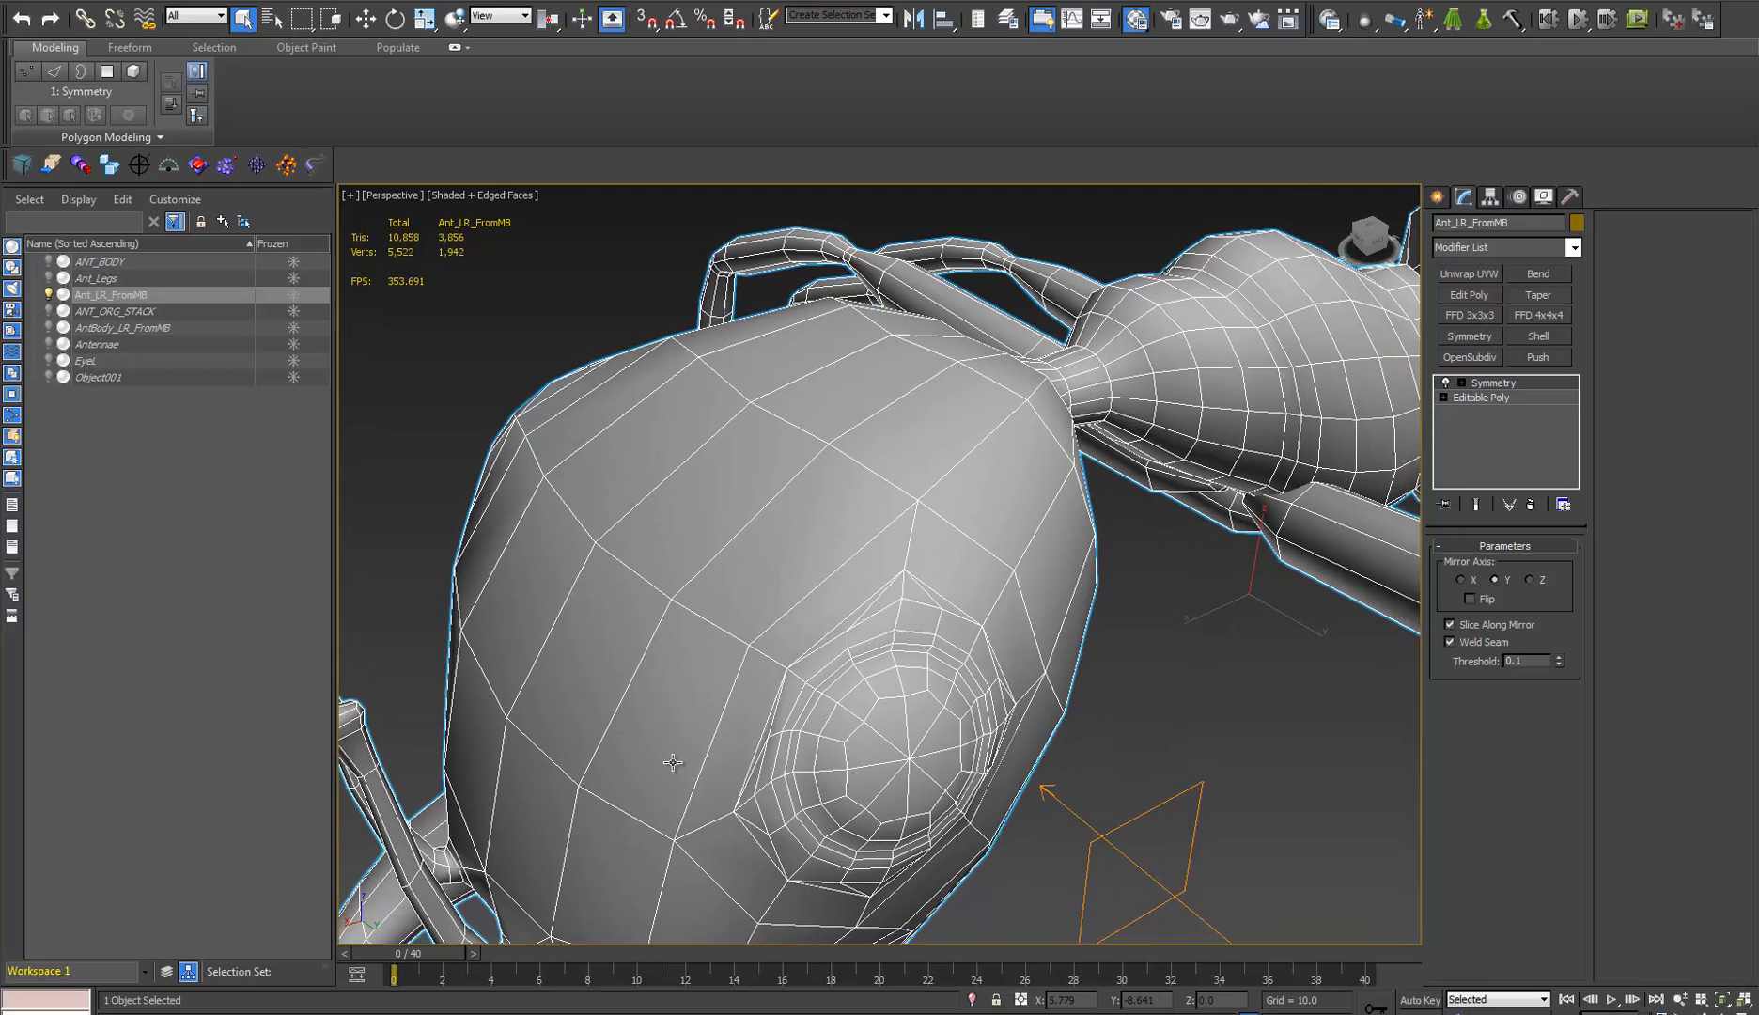
alt+middle_drag(673, 762, 828, 388)
alt+middle_drag(767, 628, 774, 583)
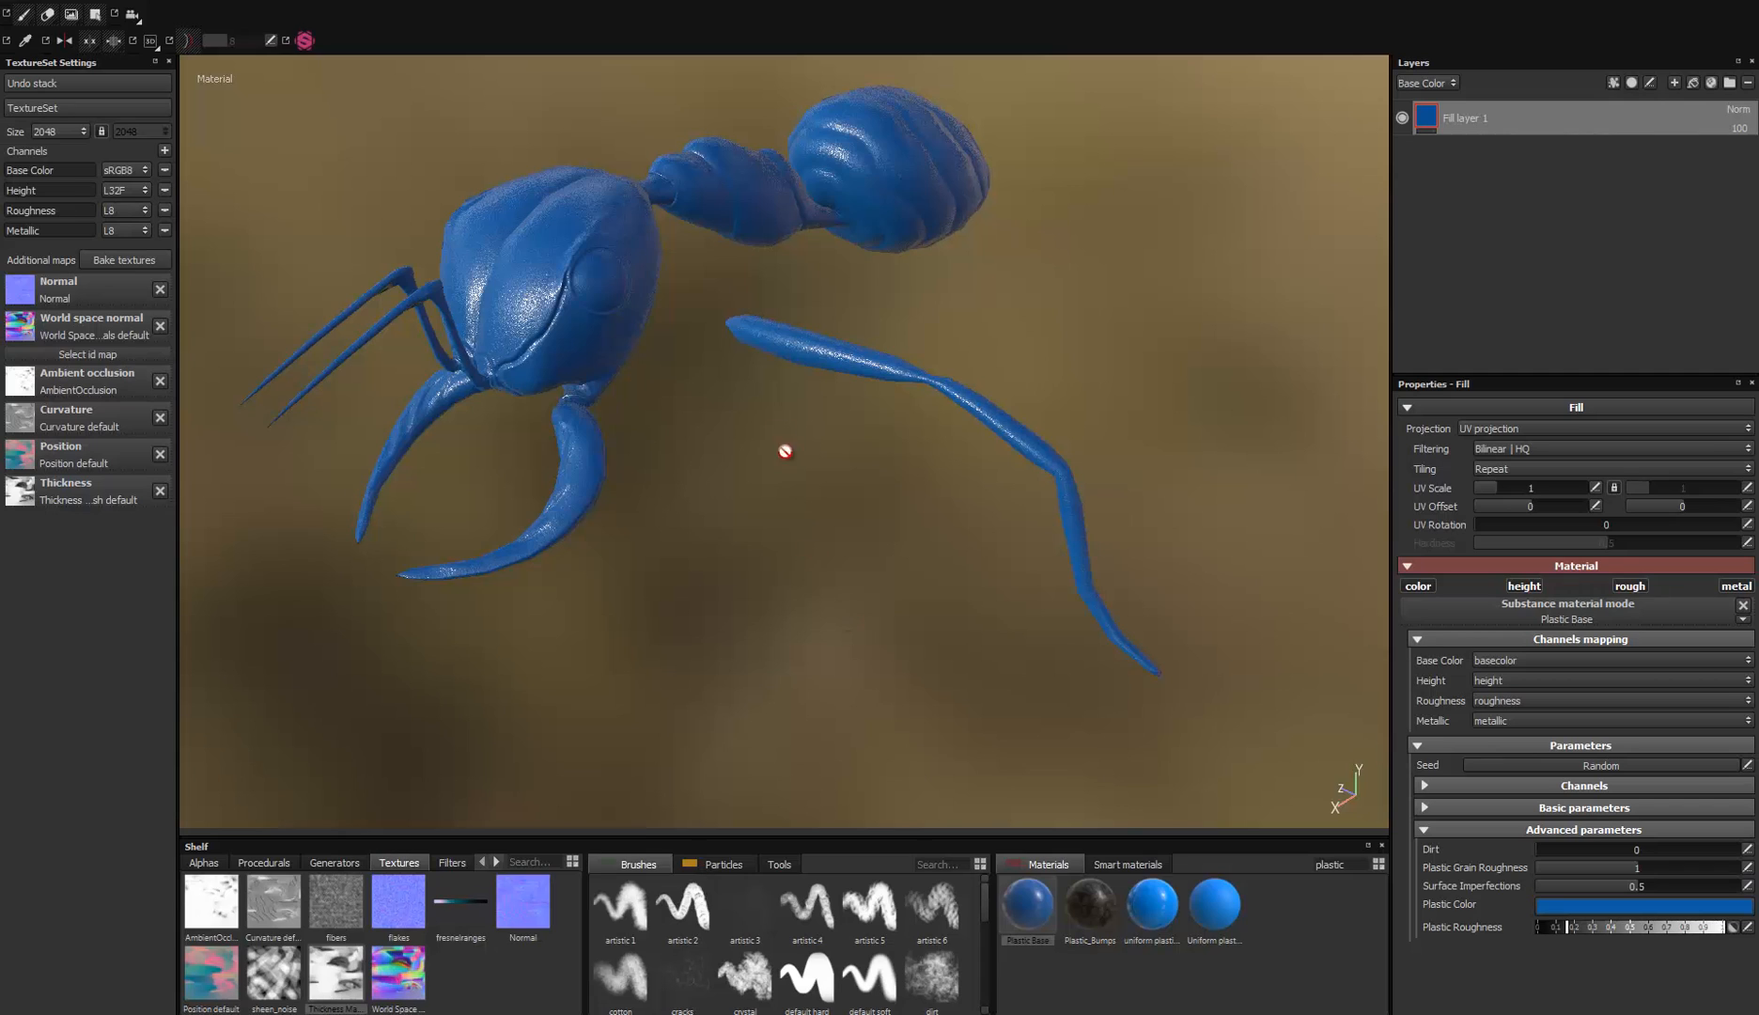
Step: Switch to Substance Painter and examine the normal-mapped surface detail on the ant's head, body and leg
mouse_move(786, 445)
alt+mouse_down()
mouse_move(829, 547)
mouse_move(791, 476)
mouse_move(800, 536)
alt+mouse_up()
mouse_move(801, 536)
alt+right_down()
mouse_move(826, 743)
mouse_move(793, 554)
alt+right_up()
alt+drag(793, 554, 1010, 663)
alt+middle_drag(1010, 662, 909, 620)
alt+drag(910, 620, 891, 526)
alt+middle_drag(891, 526, 773, 484)
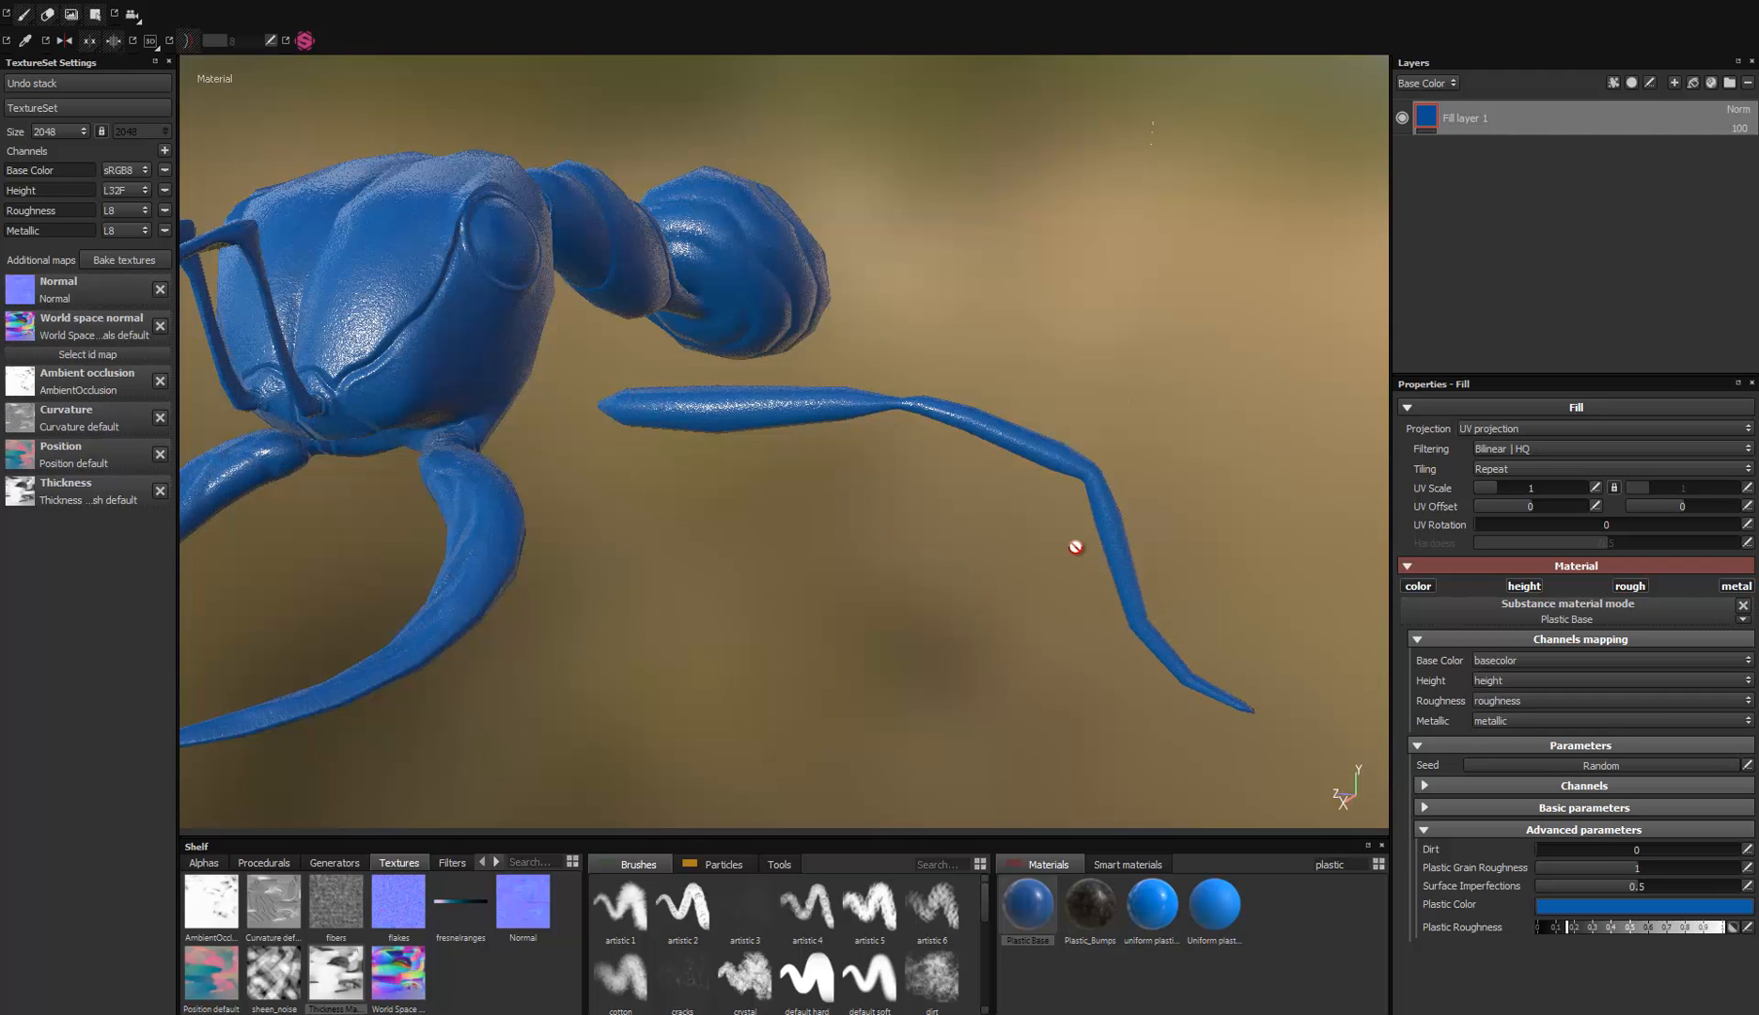
alt+middle_drag(1076, 547, 868, 585)
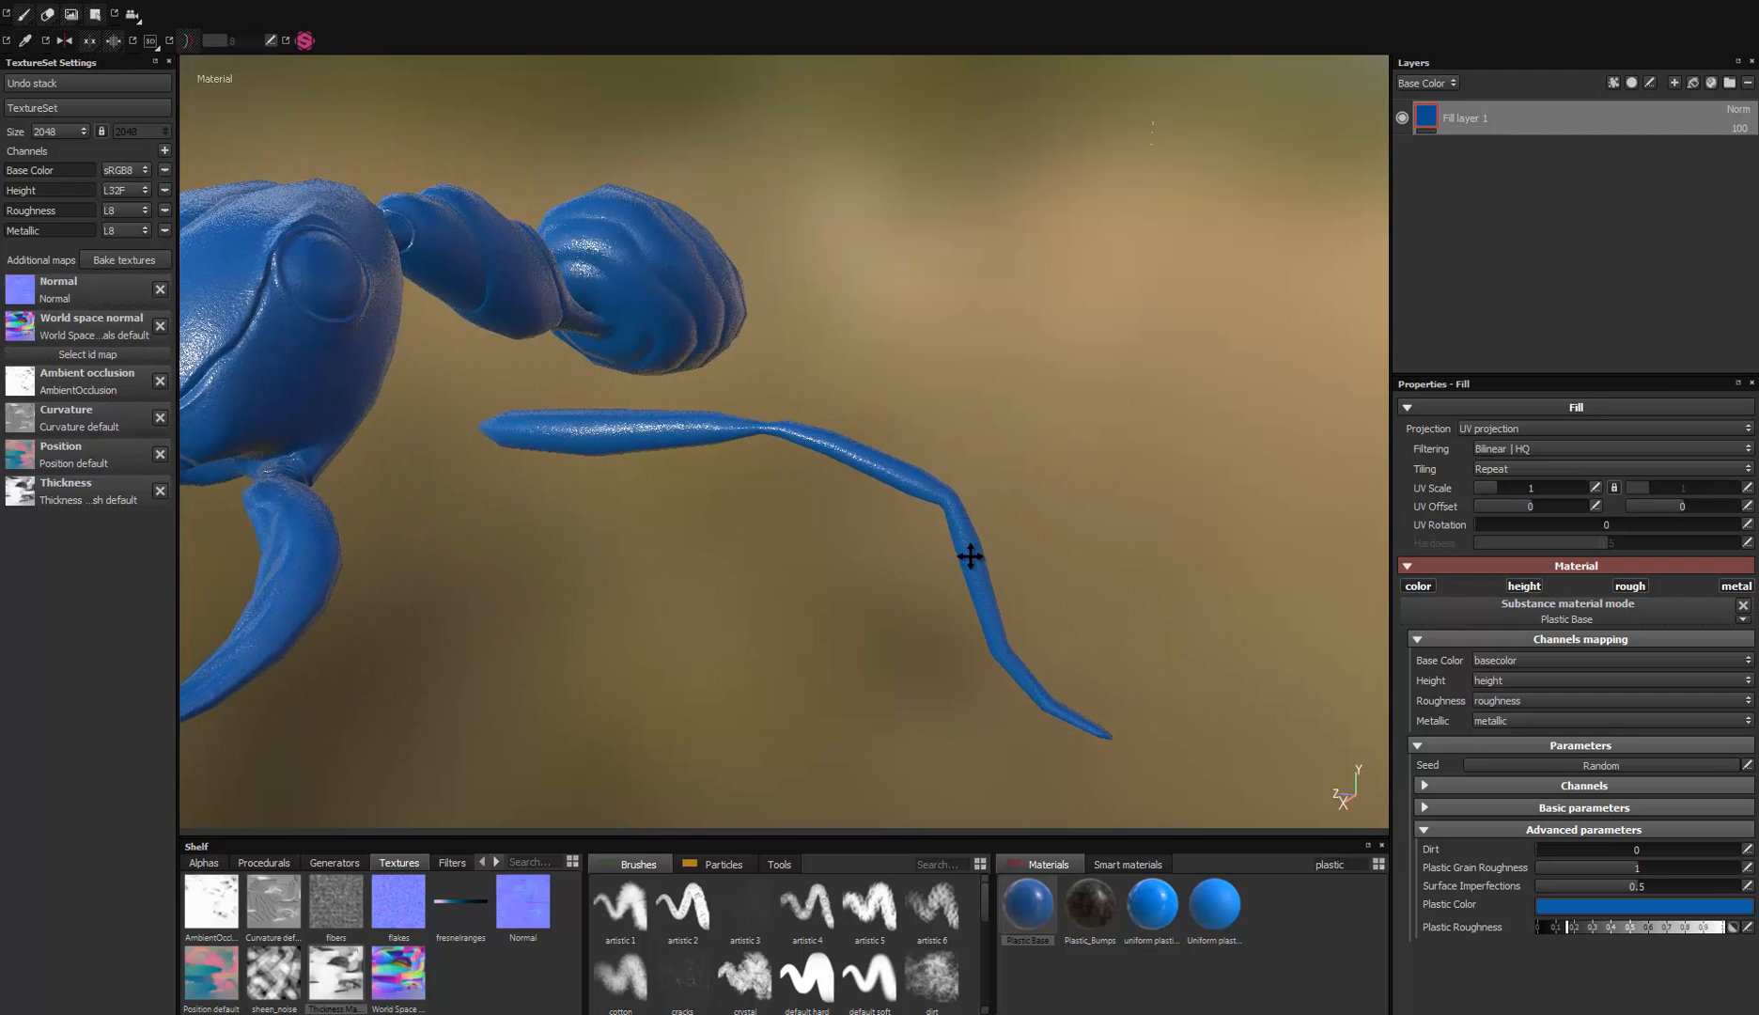
alt+middle_drag(971, 557, 1004, 531)
alt+drag(1004, 531, 700, 573)
alt+right_drag(700, 573, 711, 680)
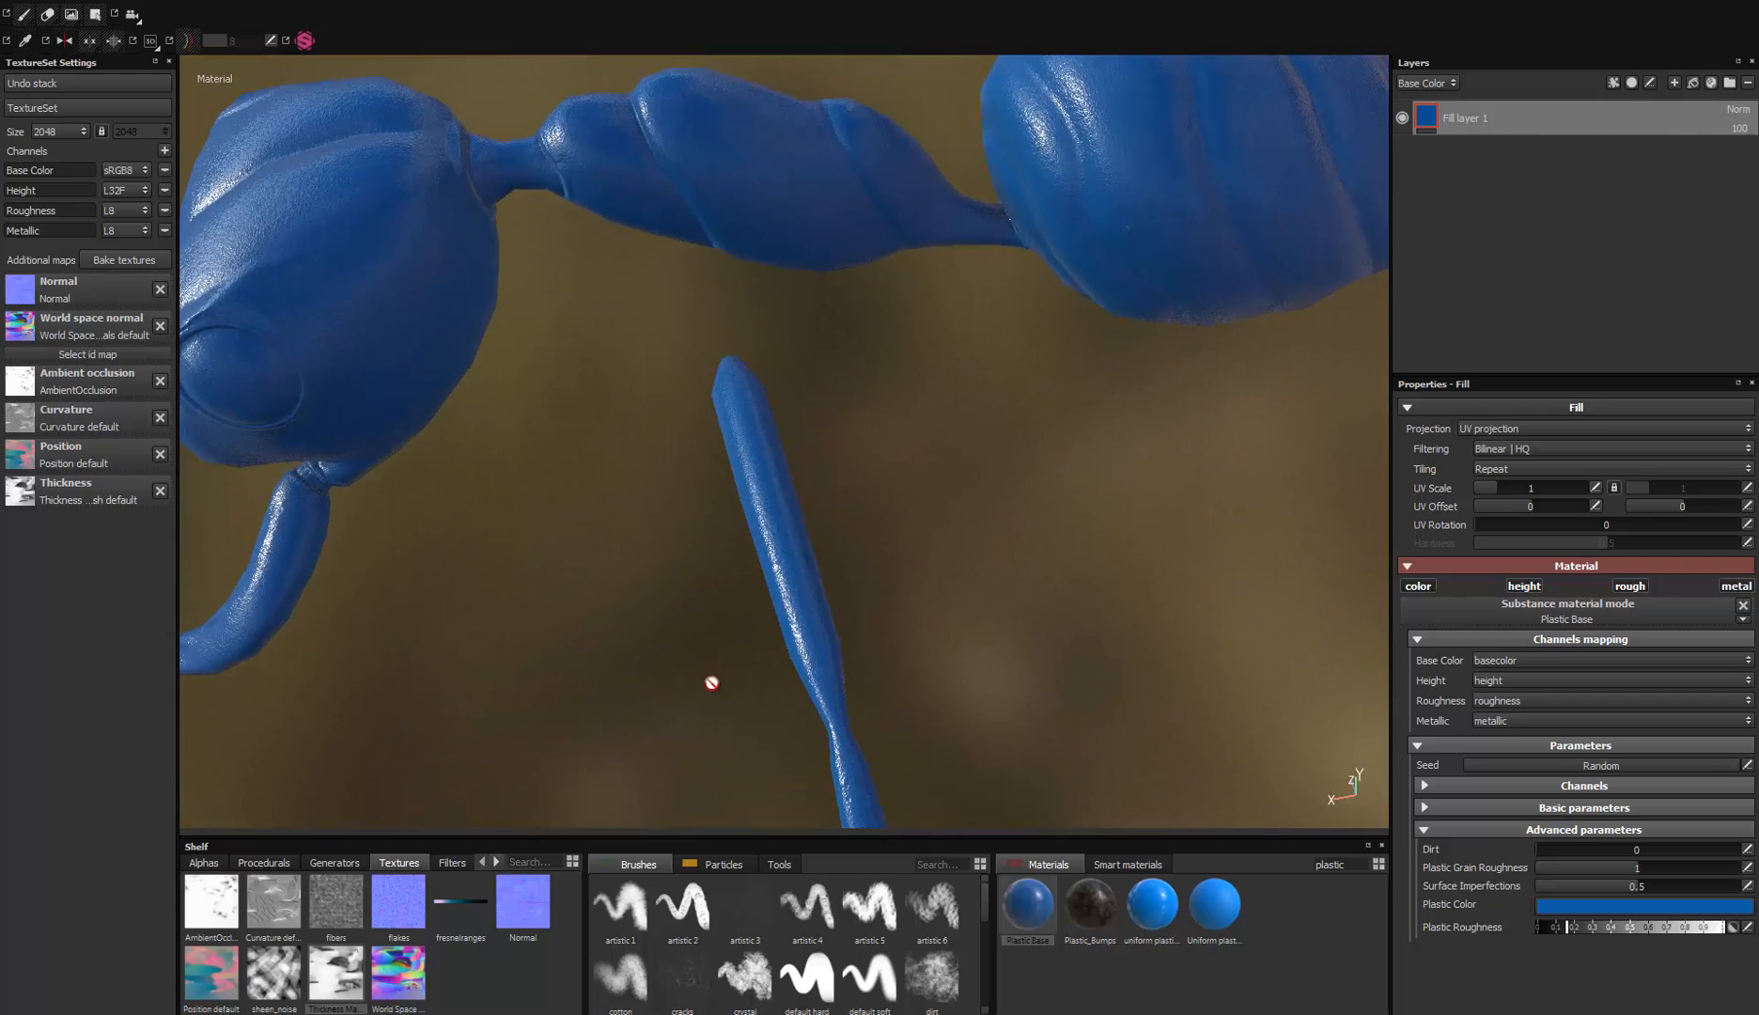
alt+middle_drag(710, 679, 793, 389)
alt+right_drag(793, 389, 946, 537)
alt+drag(658, 472, 864, 476)
alt+middle_drag(863, 475, 1089, 750)
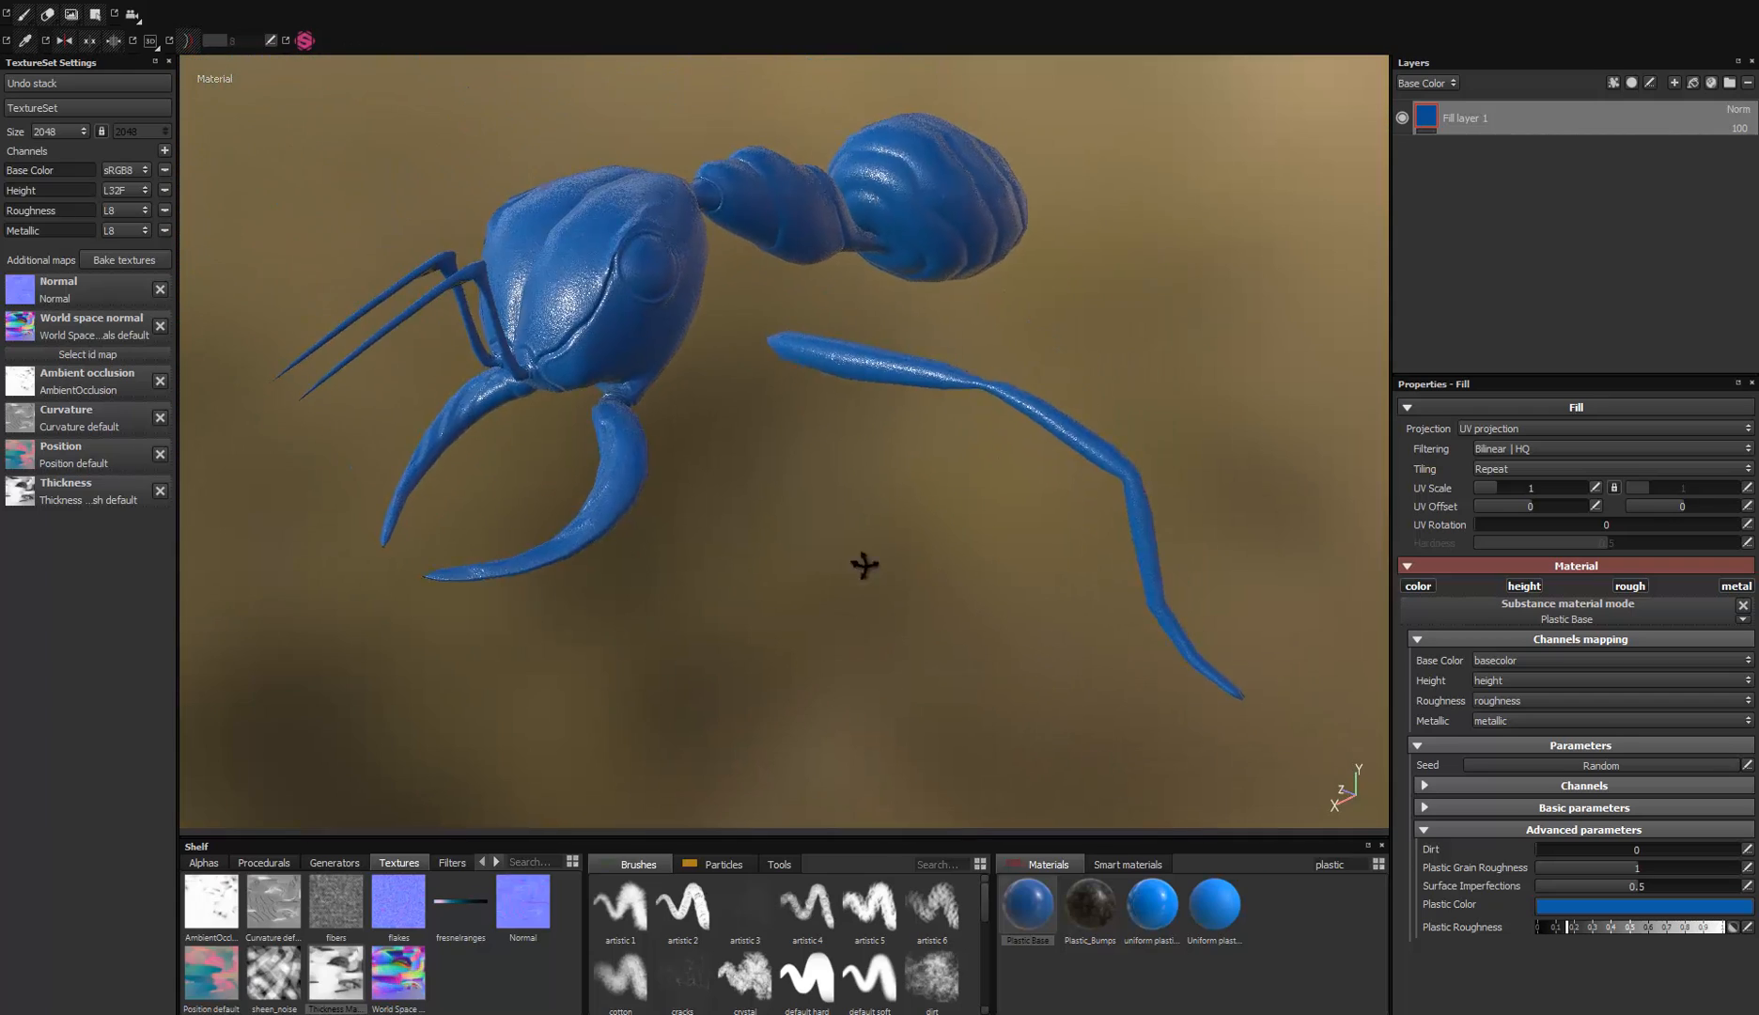
Step: Examine the ant's face, antennae and mandibles from the front, and the whole model from the side
alt+drag(864, 562, 1036, 659)
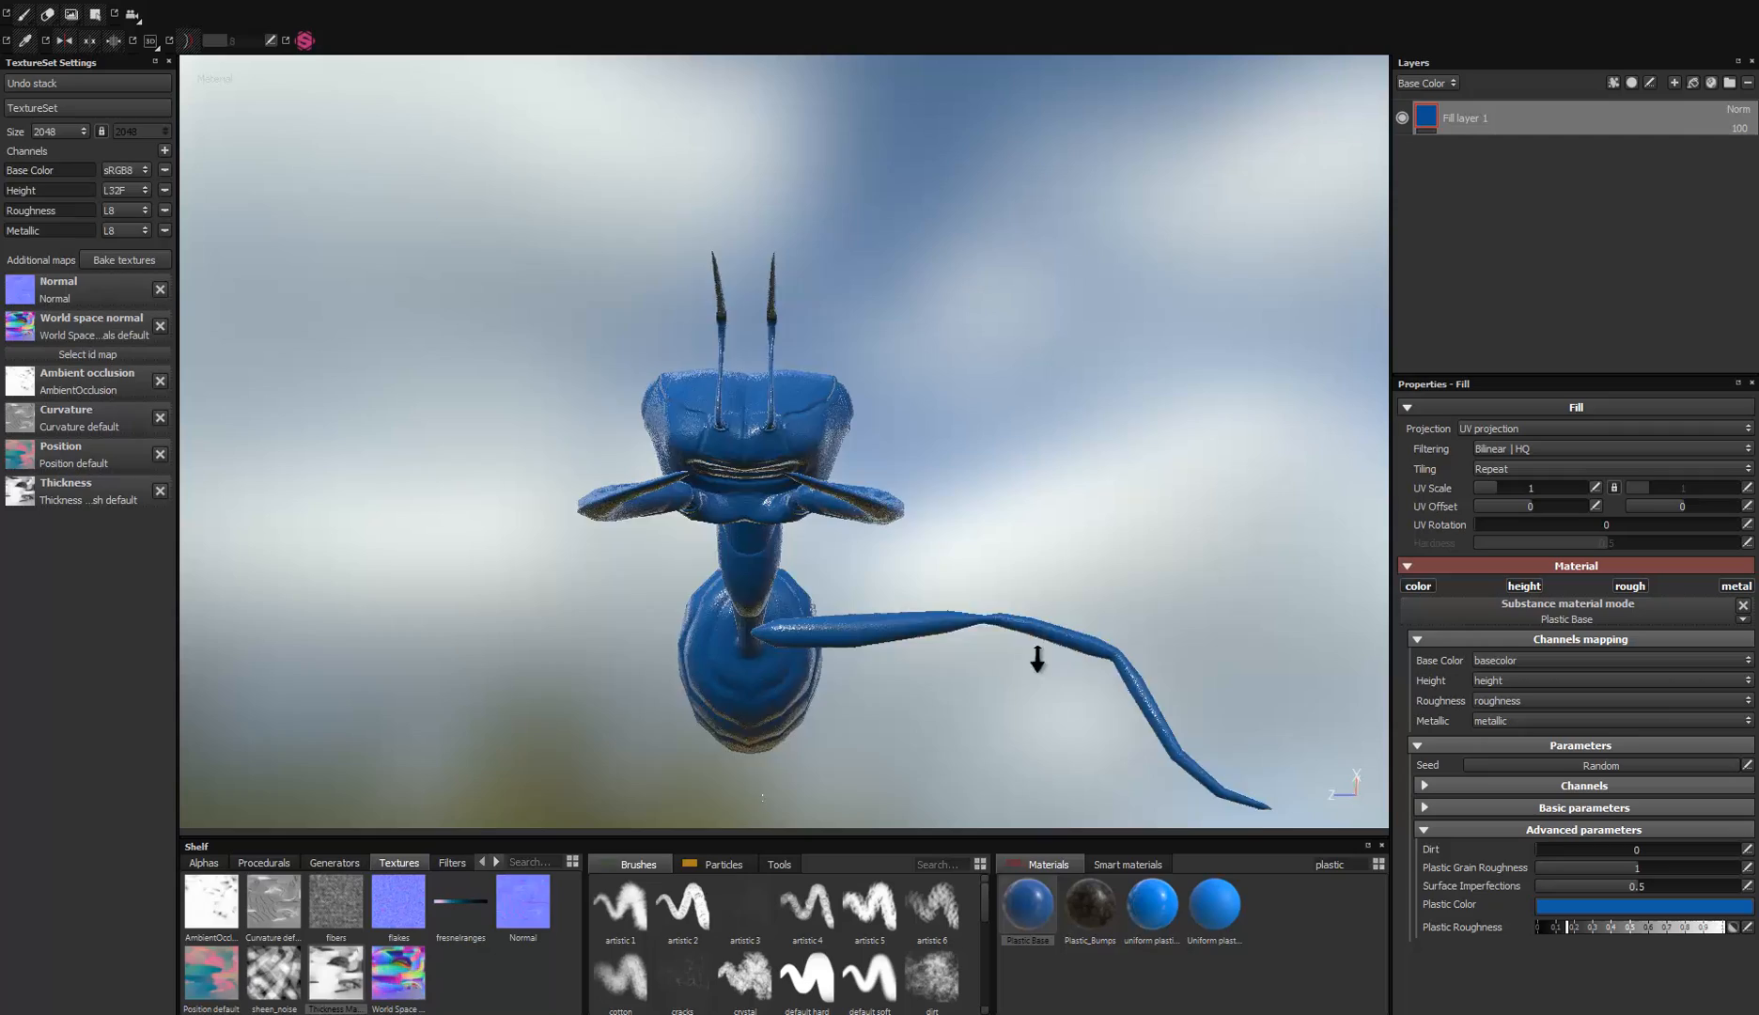
alt+right_drag(1037, 660, 1034, 737)
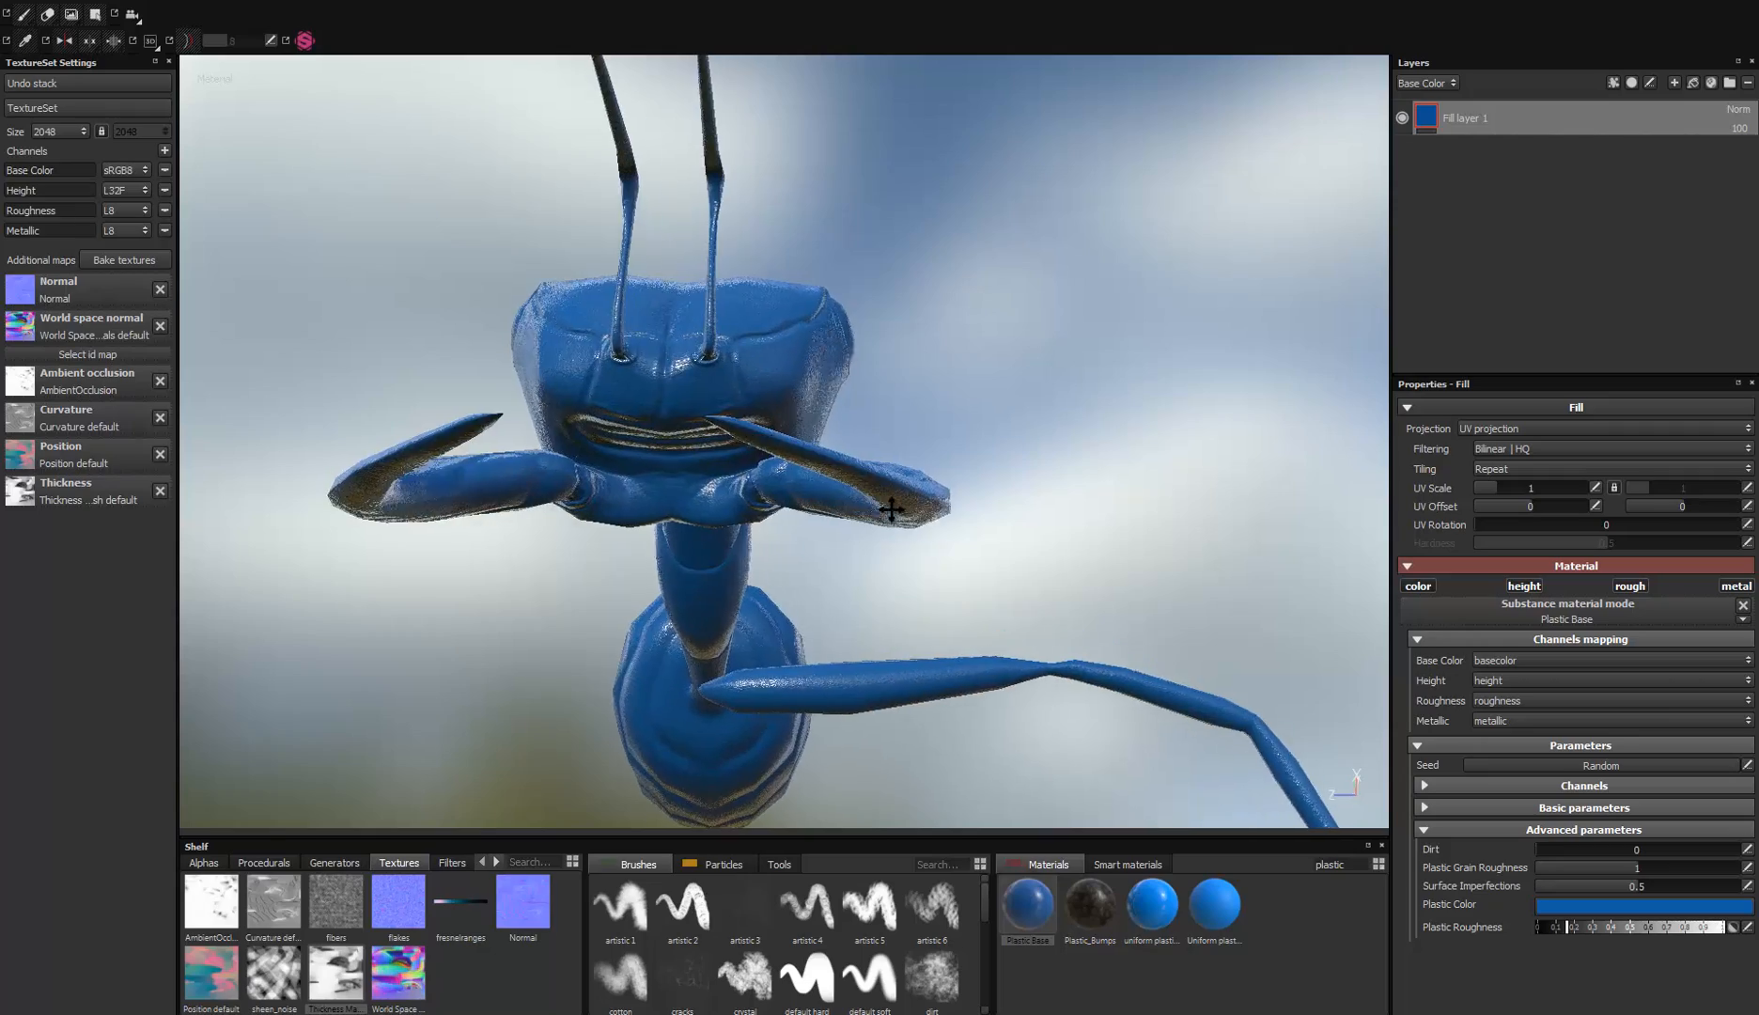
alt+drag(887, 502, 885, 423)
alt+right_drag(885, 423, 883, 632)
alt+drag(1006, 508, 999, 361)
alt+drag(848, 528, 948, 467)
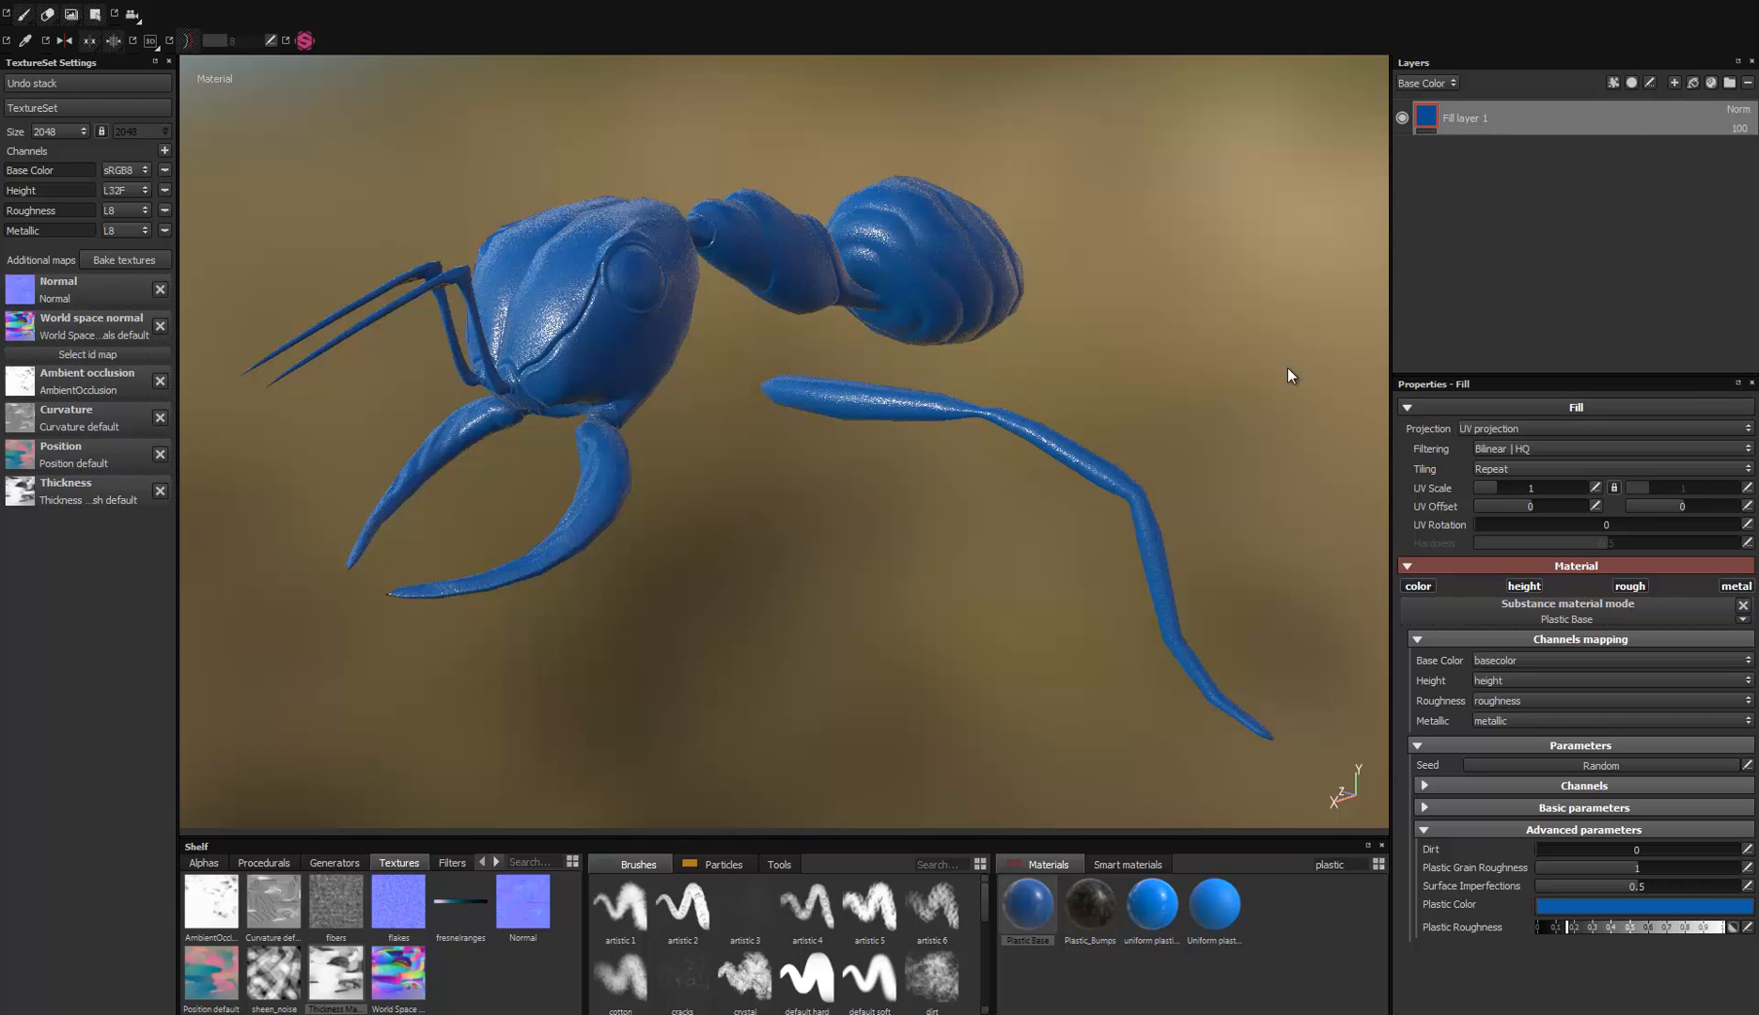
alt+drag(734, 367, 660, 199)
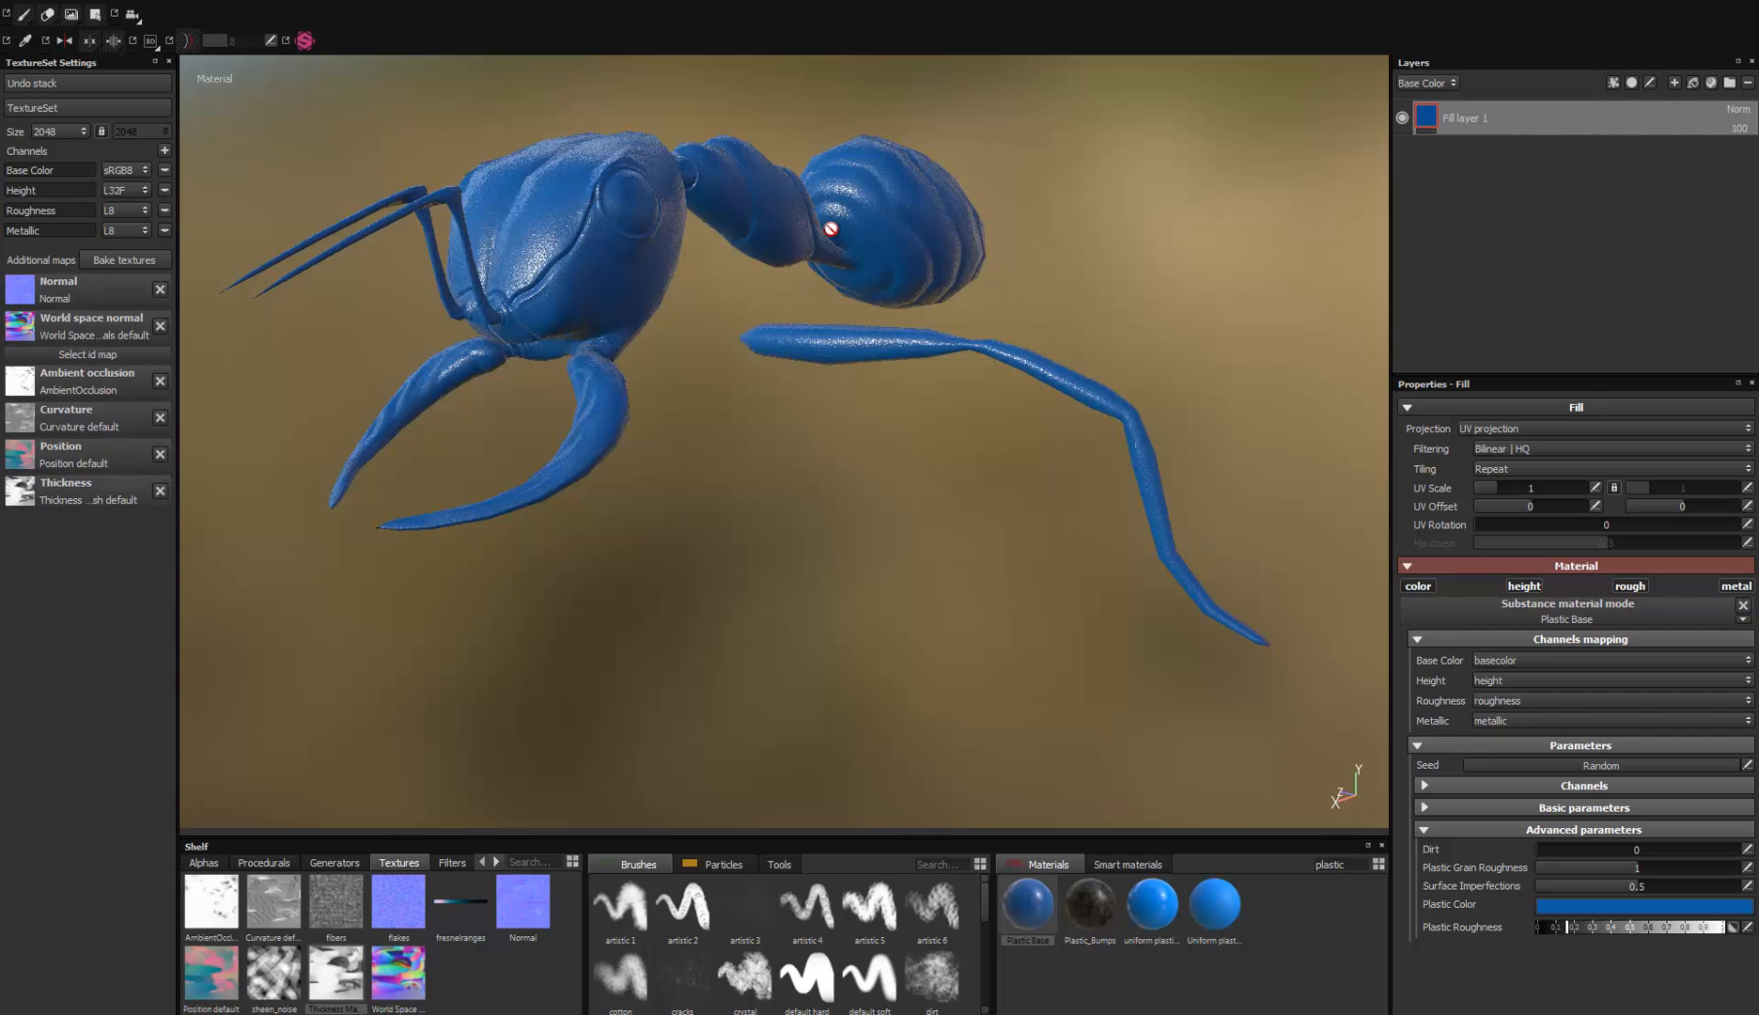
alt+middle_drag(794, 267, 796, 290)
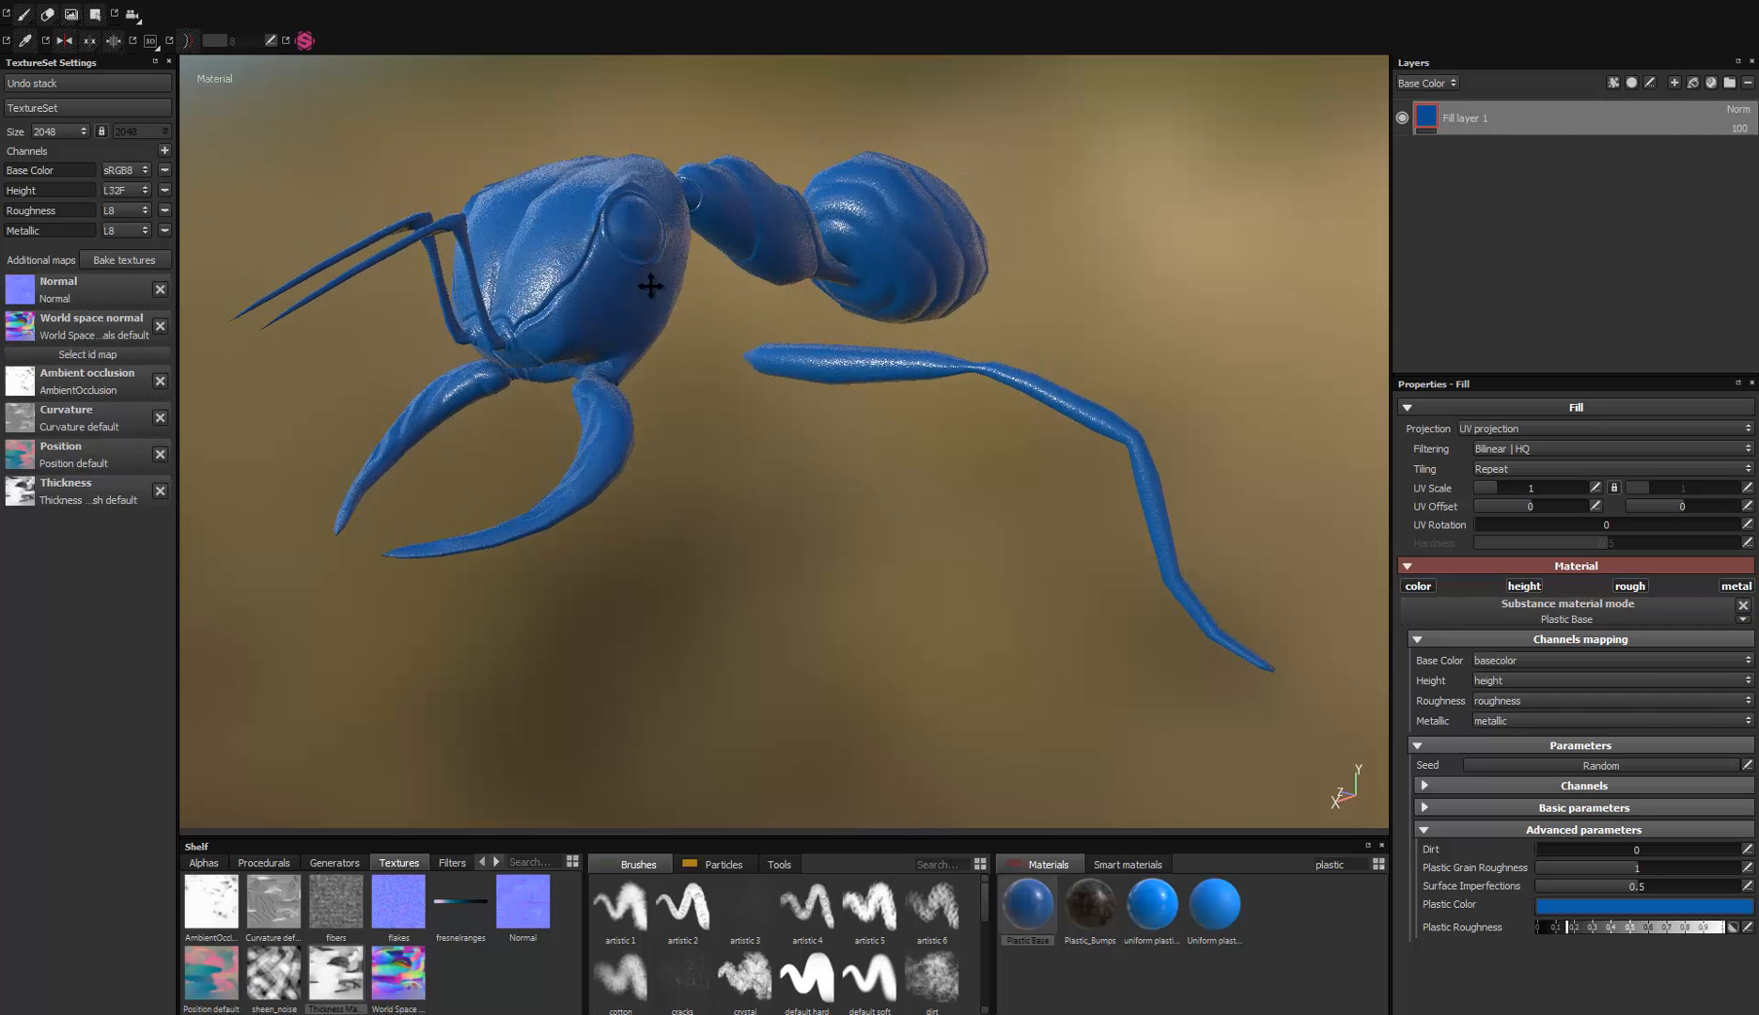
alt+drag(650, 286, 454, 325)
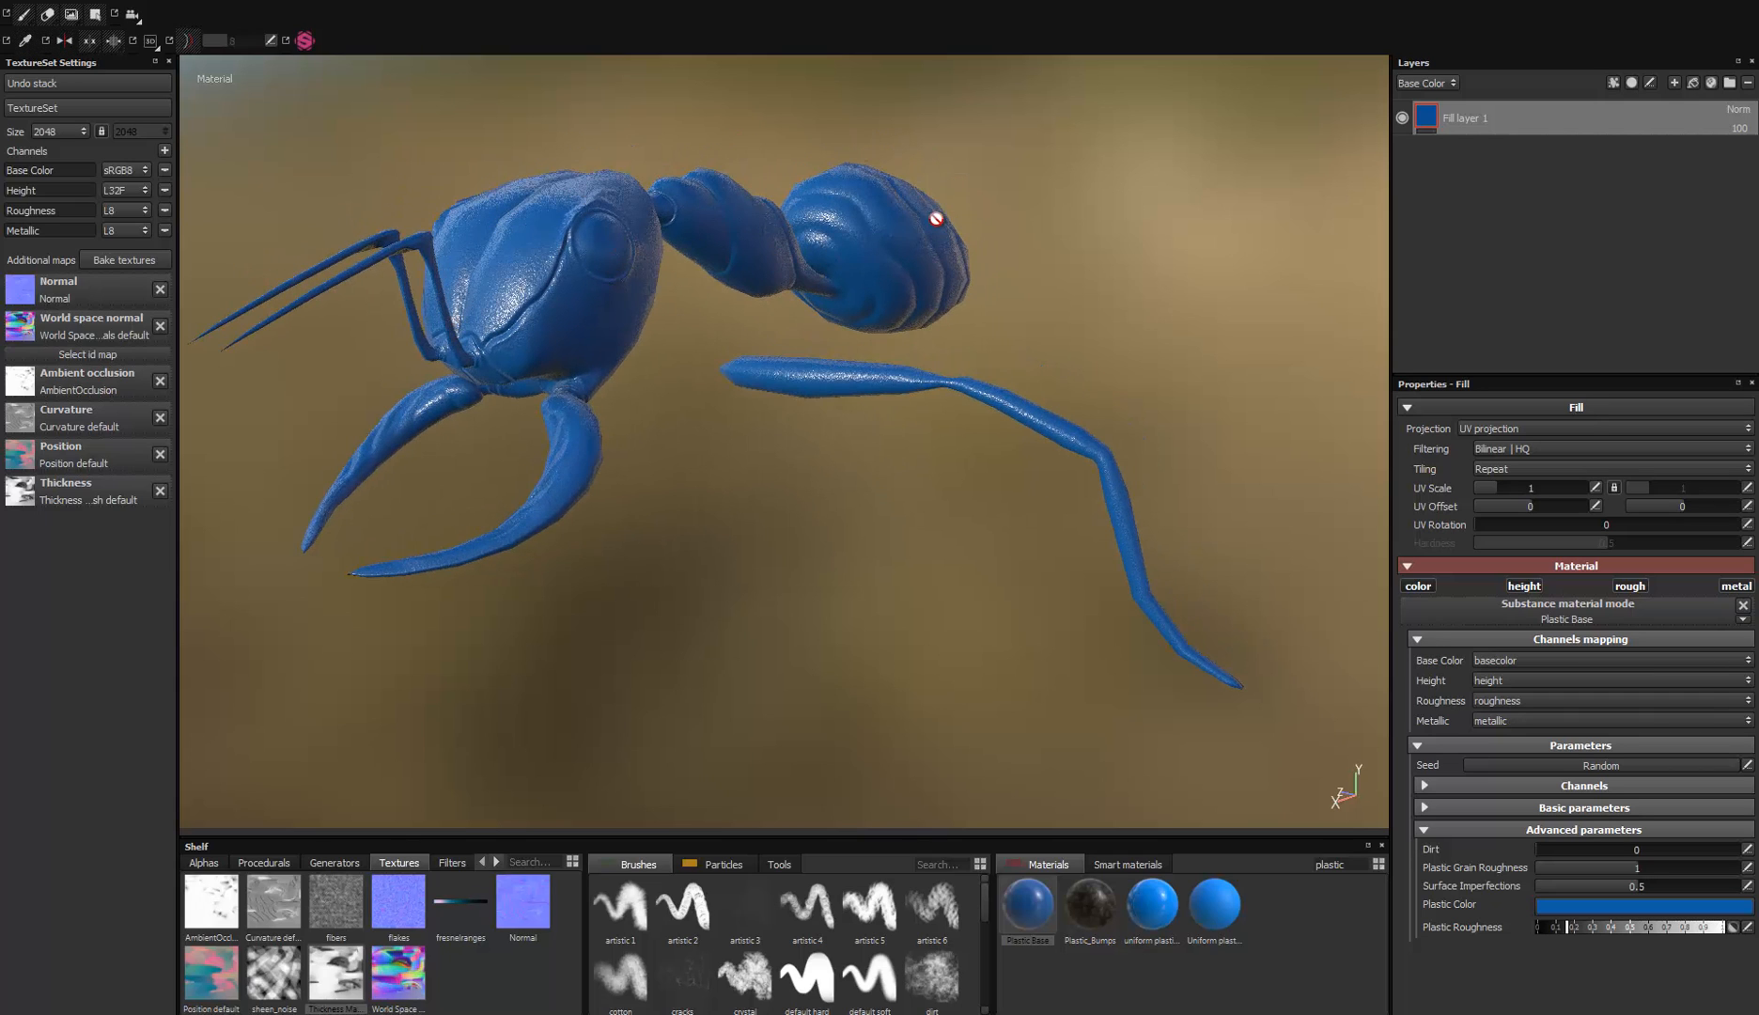
alt+drag(936, 218, 718, 226)
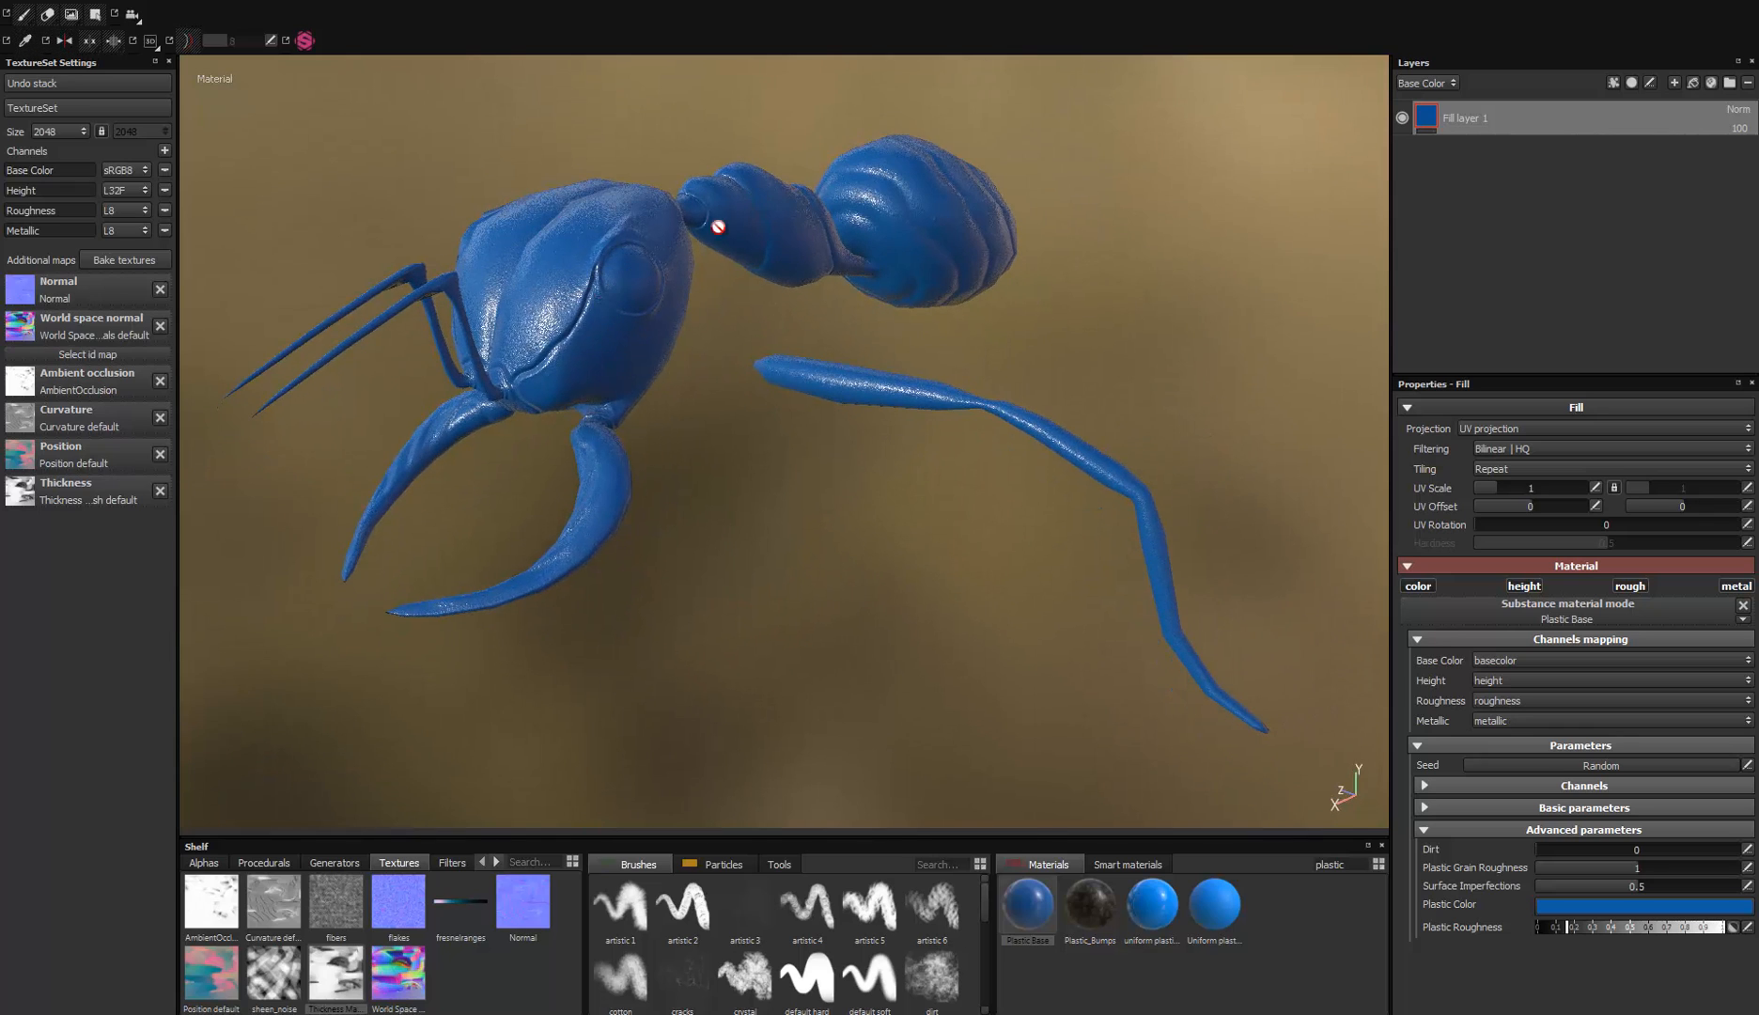
Step: Review the Thickness baker parameters in the texture baking settings and close them without baking
click(139, 262)
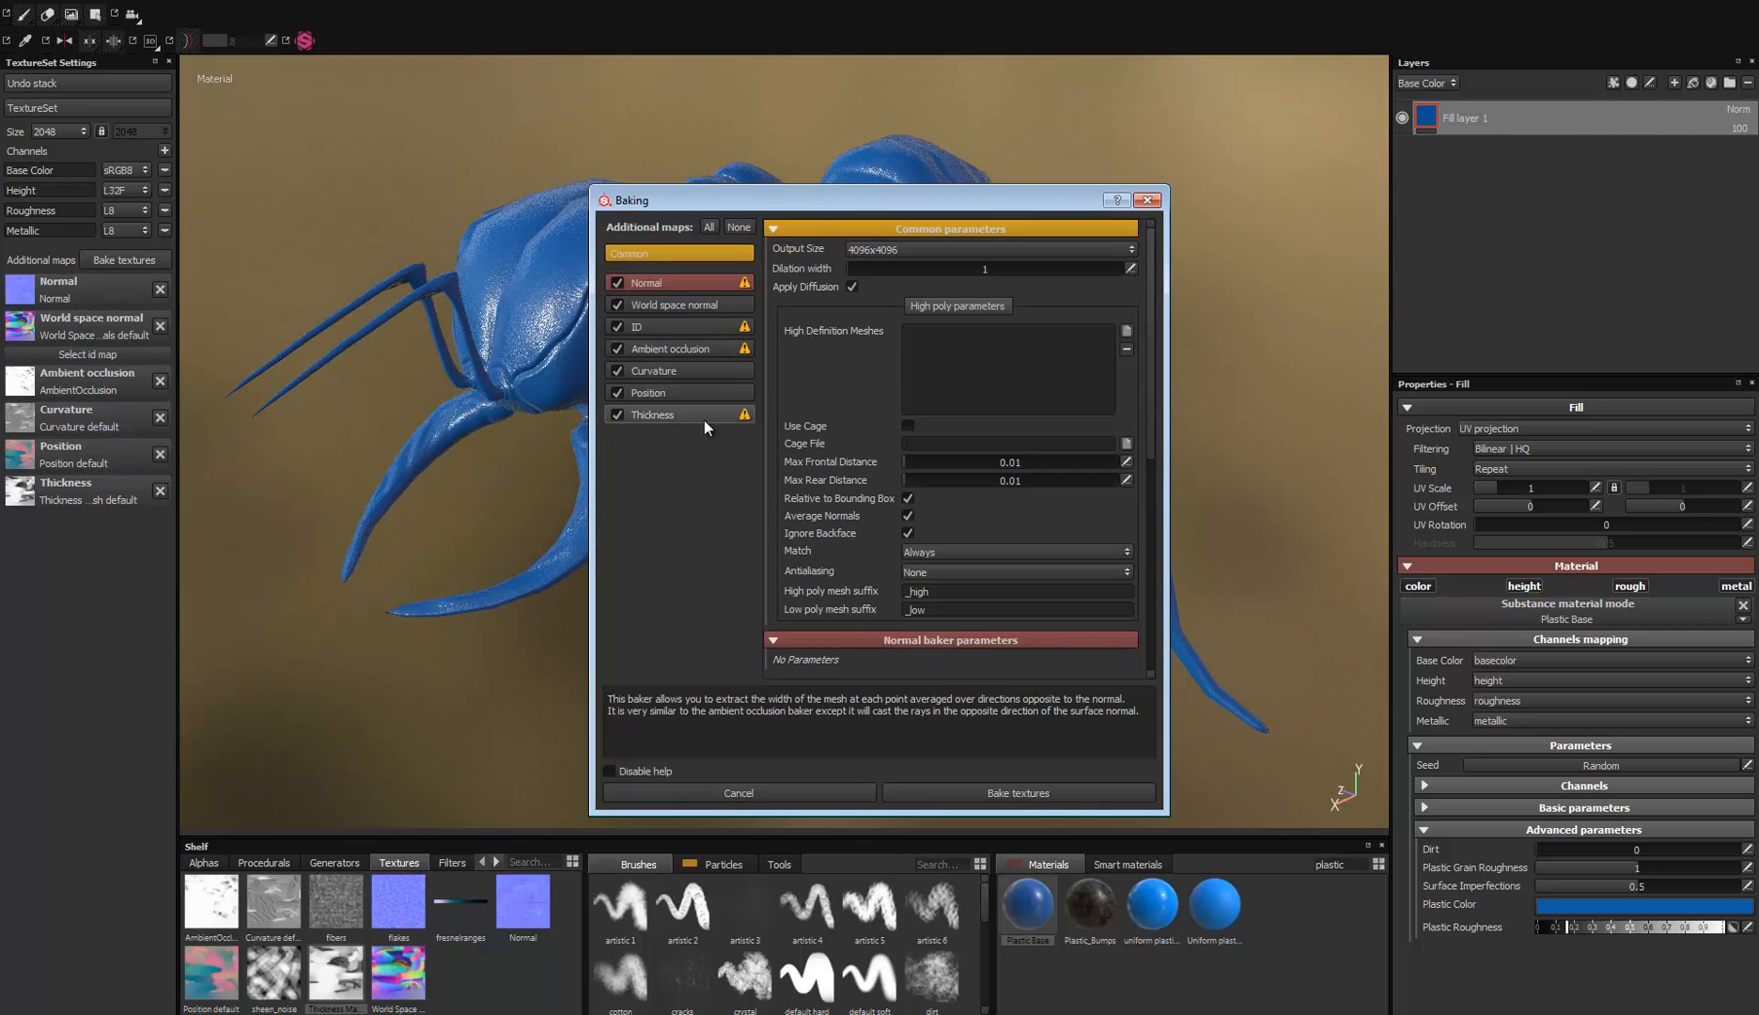
click(653, 413)
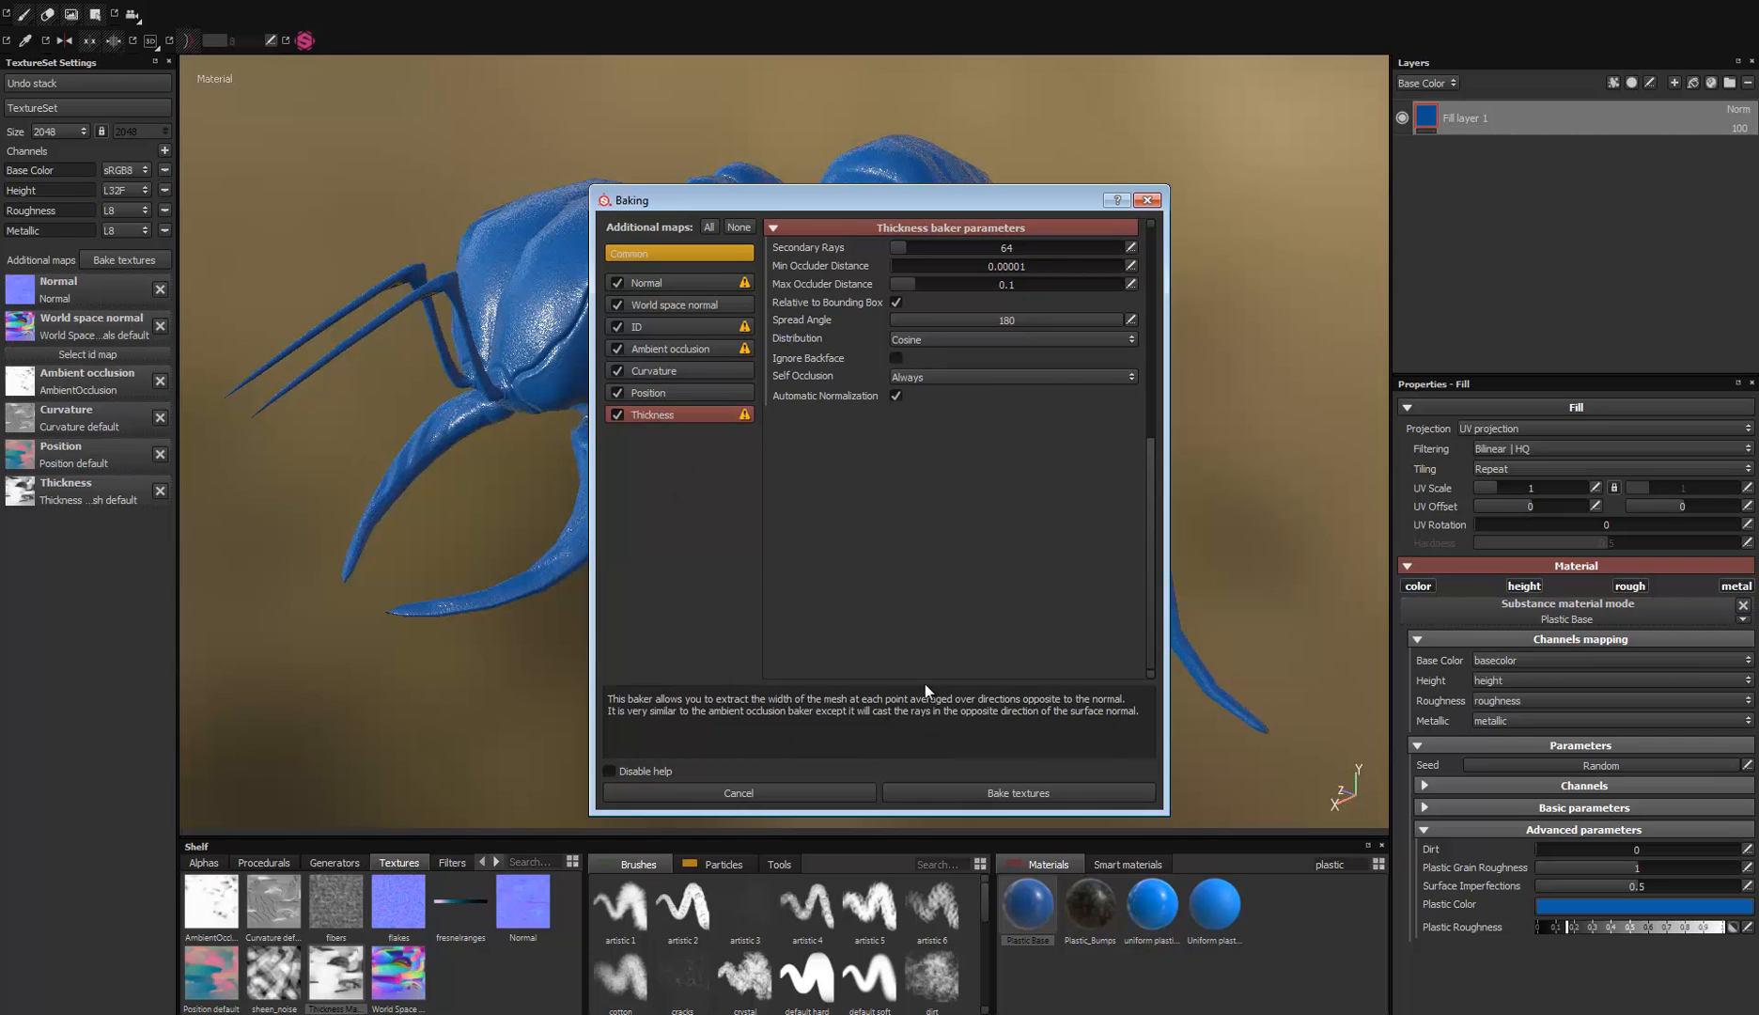
click(1147, 200)
alt+middle_drag(796, 383, 799, 375)
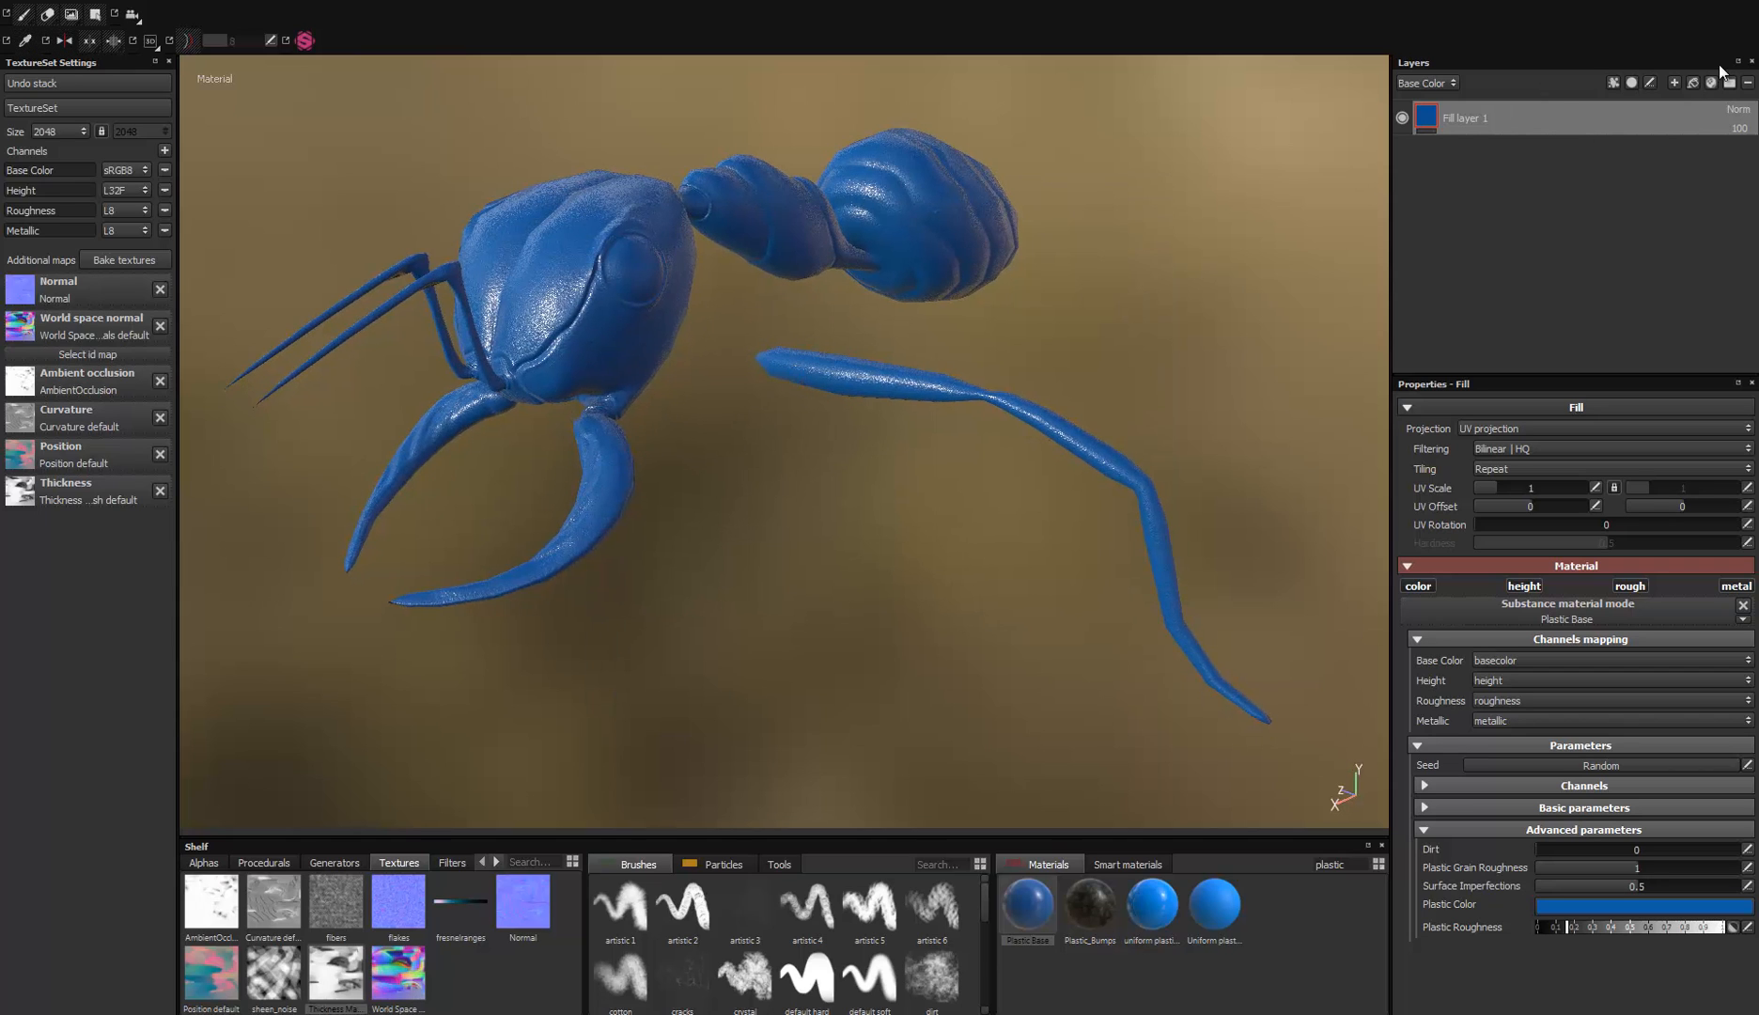
Step: Add a new fill layer with the blue one hidden, and assign the mesh Thickness map as its base color
click(1692, 84)
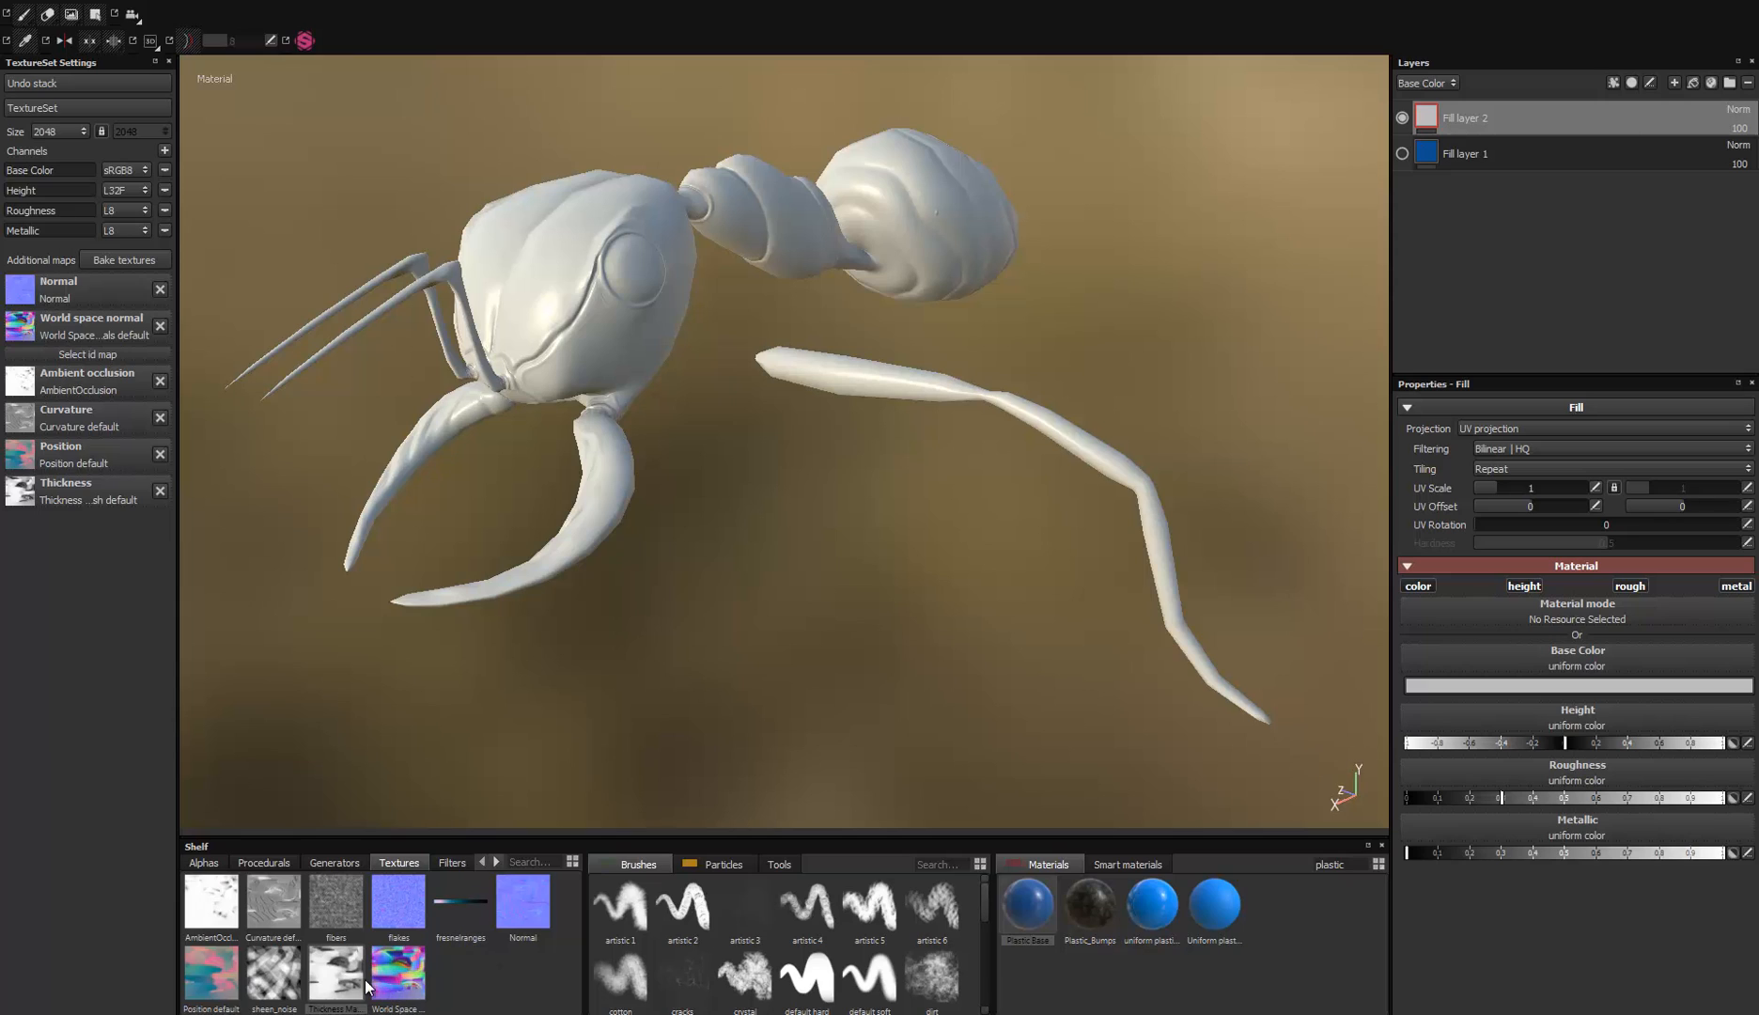
drag(1041, 663, 1666, 501)
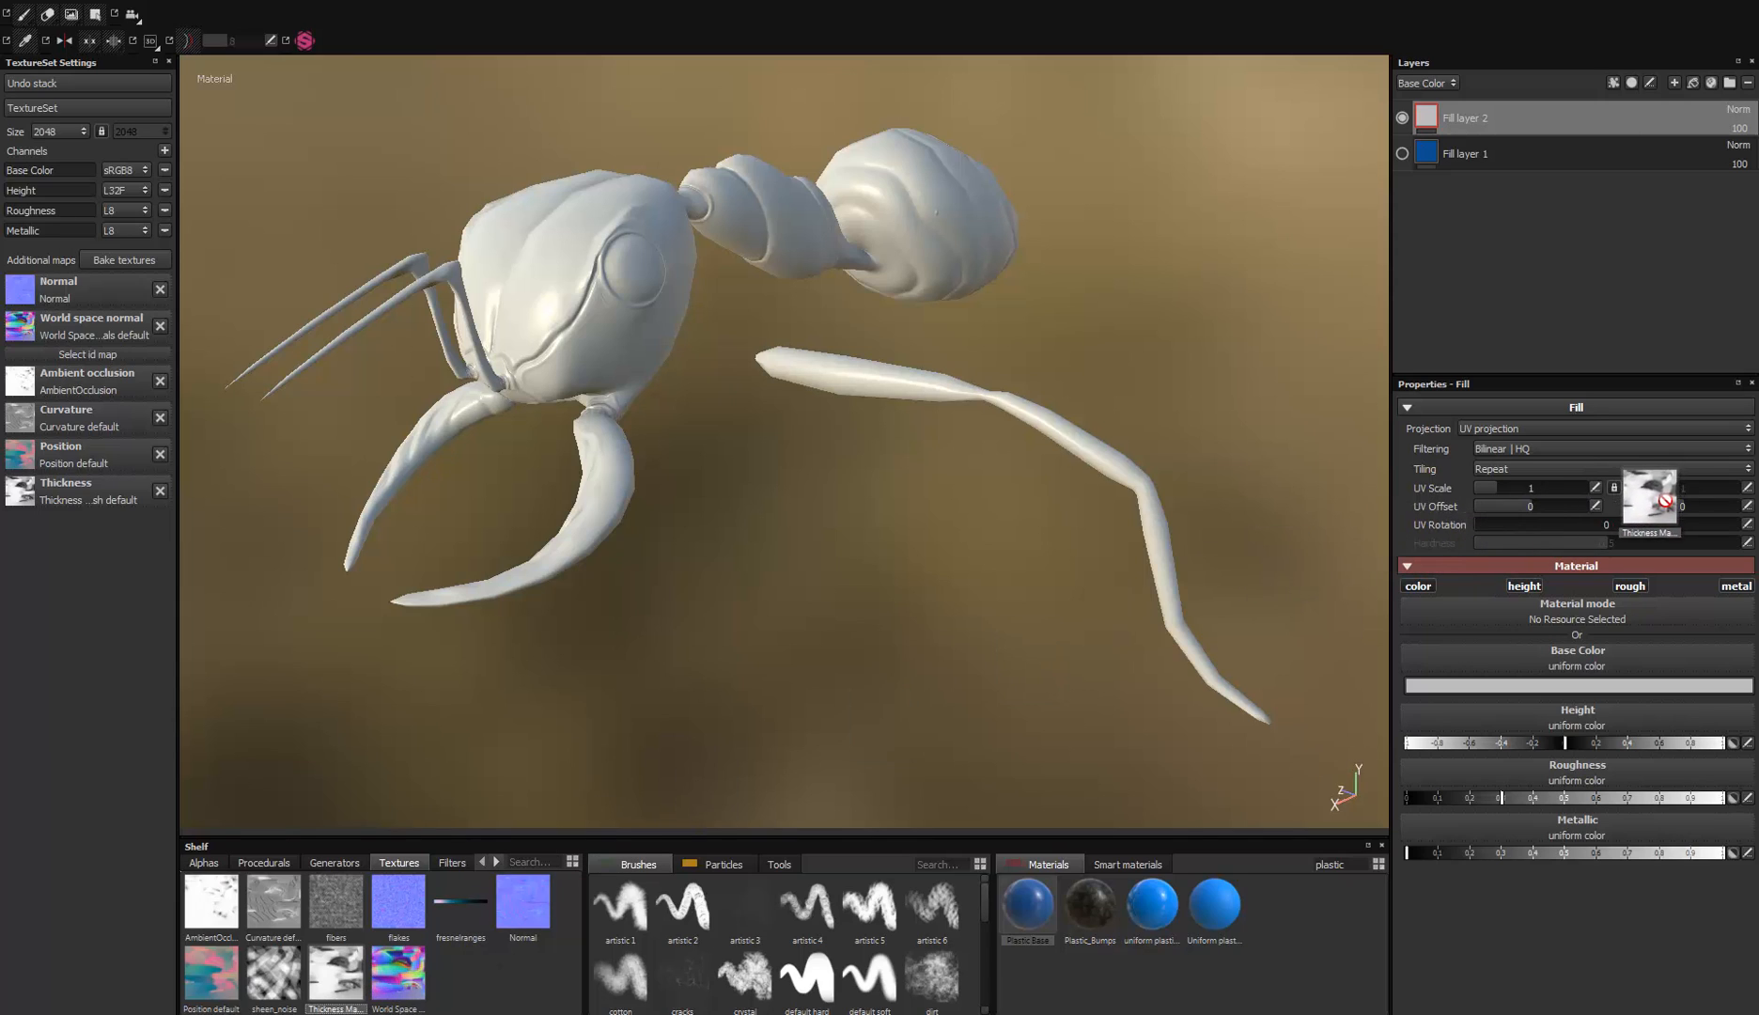
drag(1542, 659, 1540, 660)
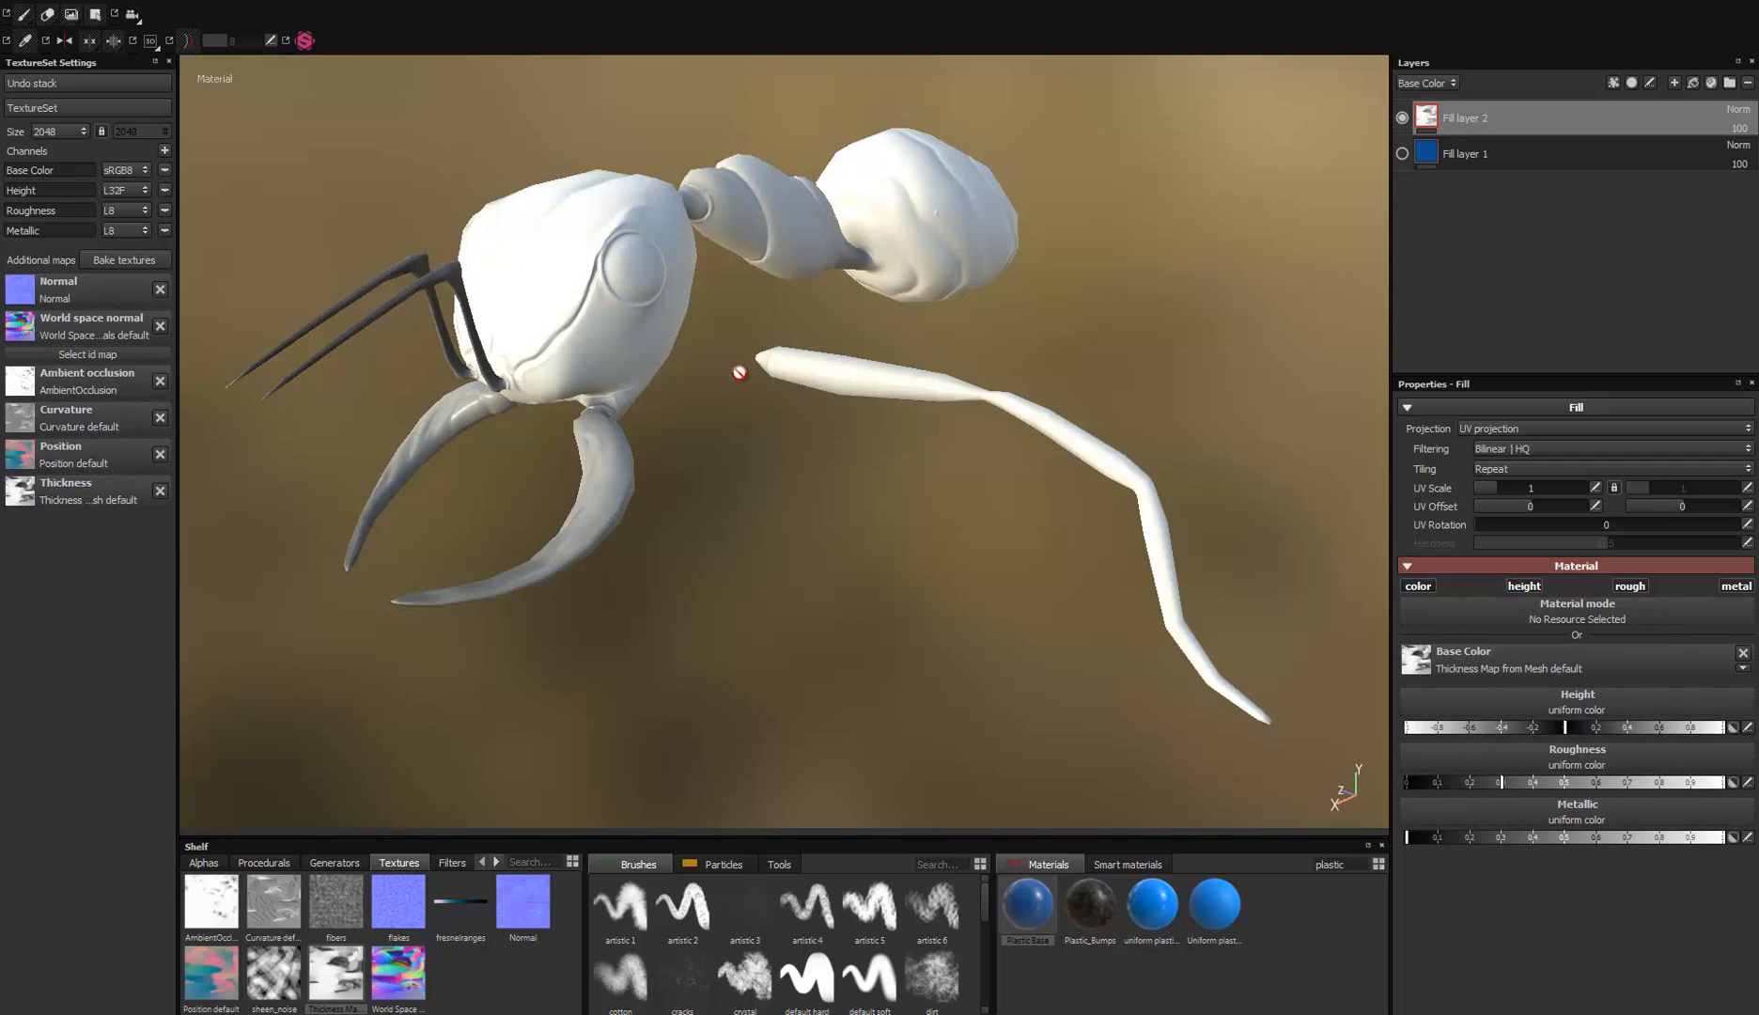
Step: Display only the Base Color channel and examine the thickness map around the head, eye and mandibles
key(c)
alt+drag(666, 312, 810, 294)
scroll(853, 342, up, 3)
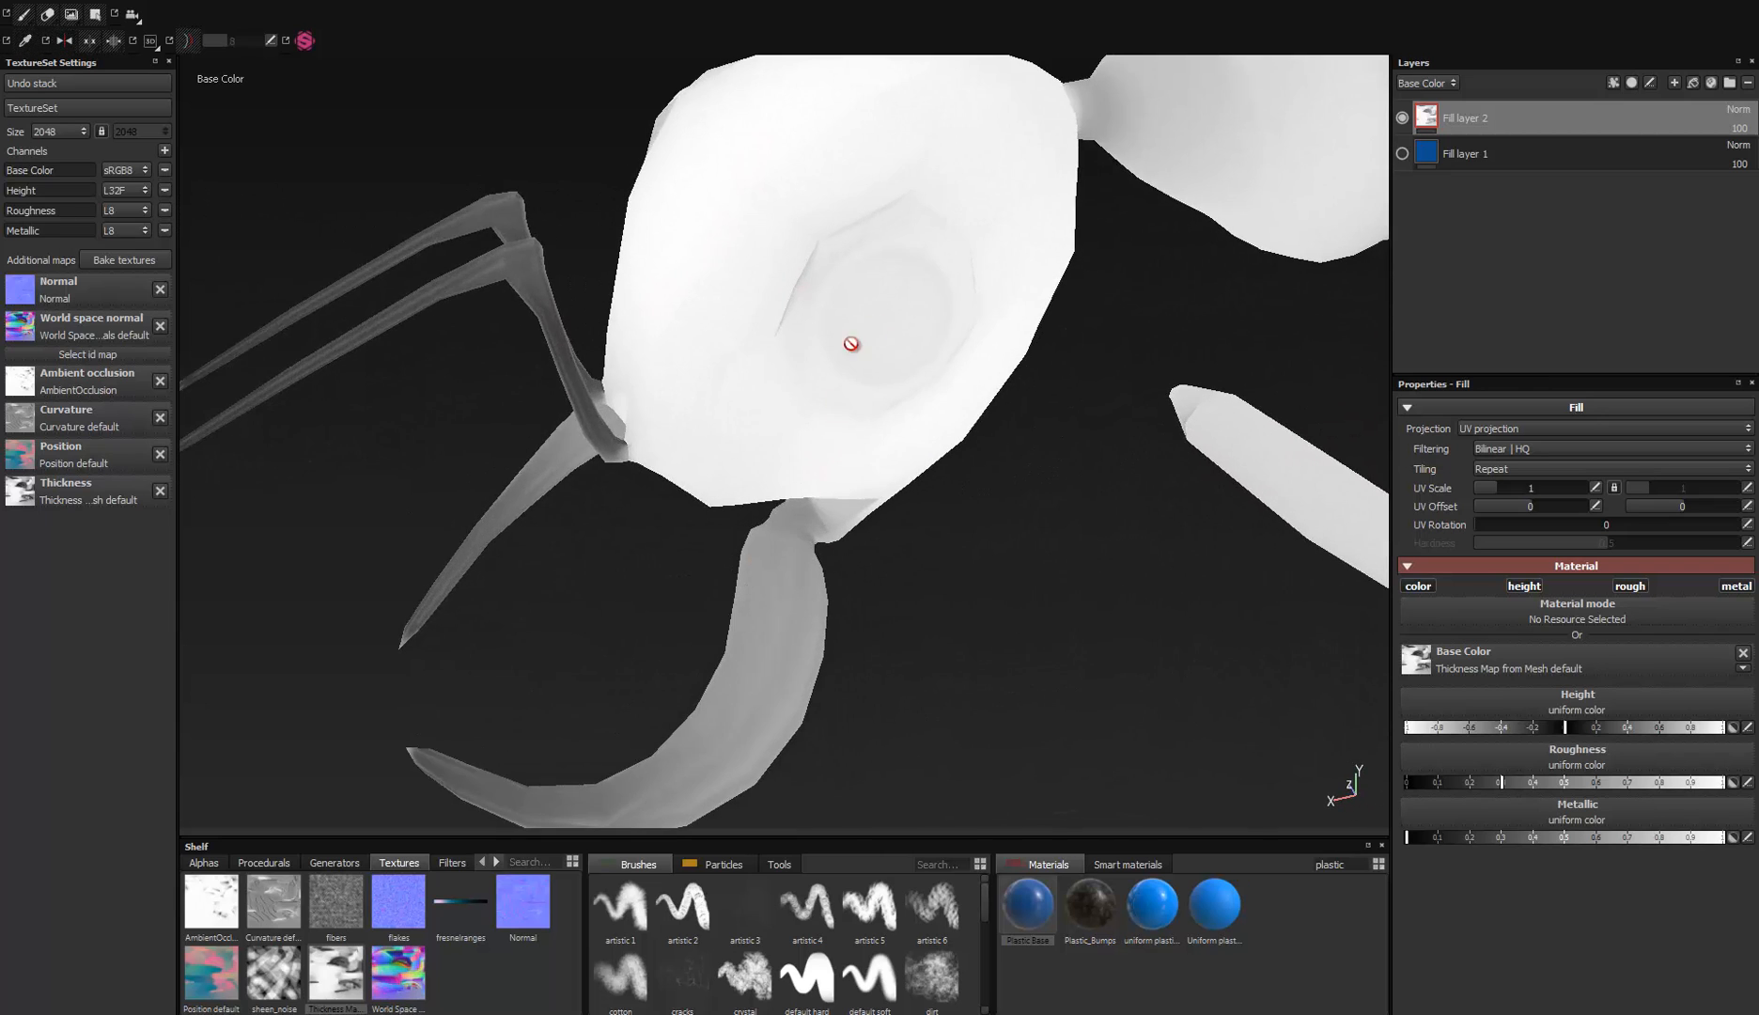
alt+middle_drag(1119, 299, 601, 463)
alt+drag(601, 464, 766, 310)
alt+right_drag(766, 310, 1050, 548)
alt+middle_drag(1051, 548, 762, 432)
Step: Examine the thickness map's shading where the ant's narrow waist meets the abdomen, and across the whole body
alt+drag(762, 432, 807, 822)
alt+drag(756, 487, 719, 362)
alt+right_drag(934, 568, 849, 314)
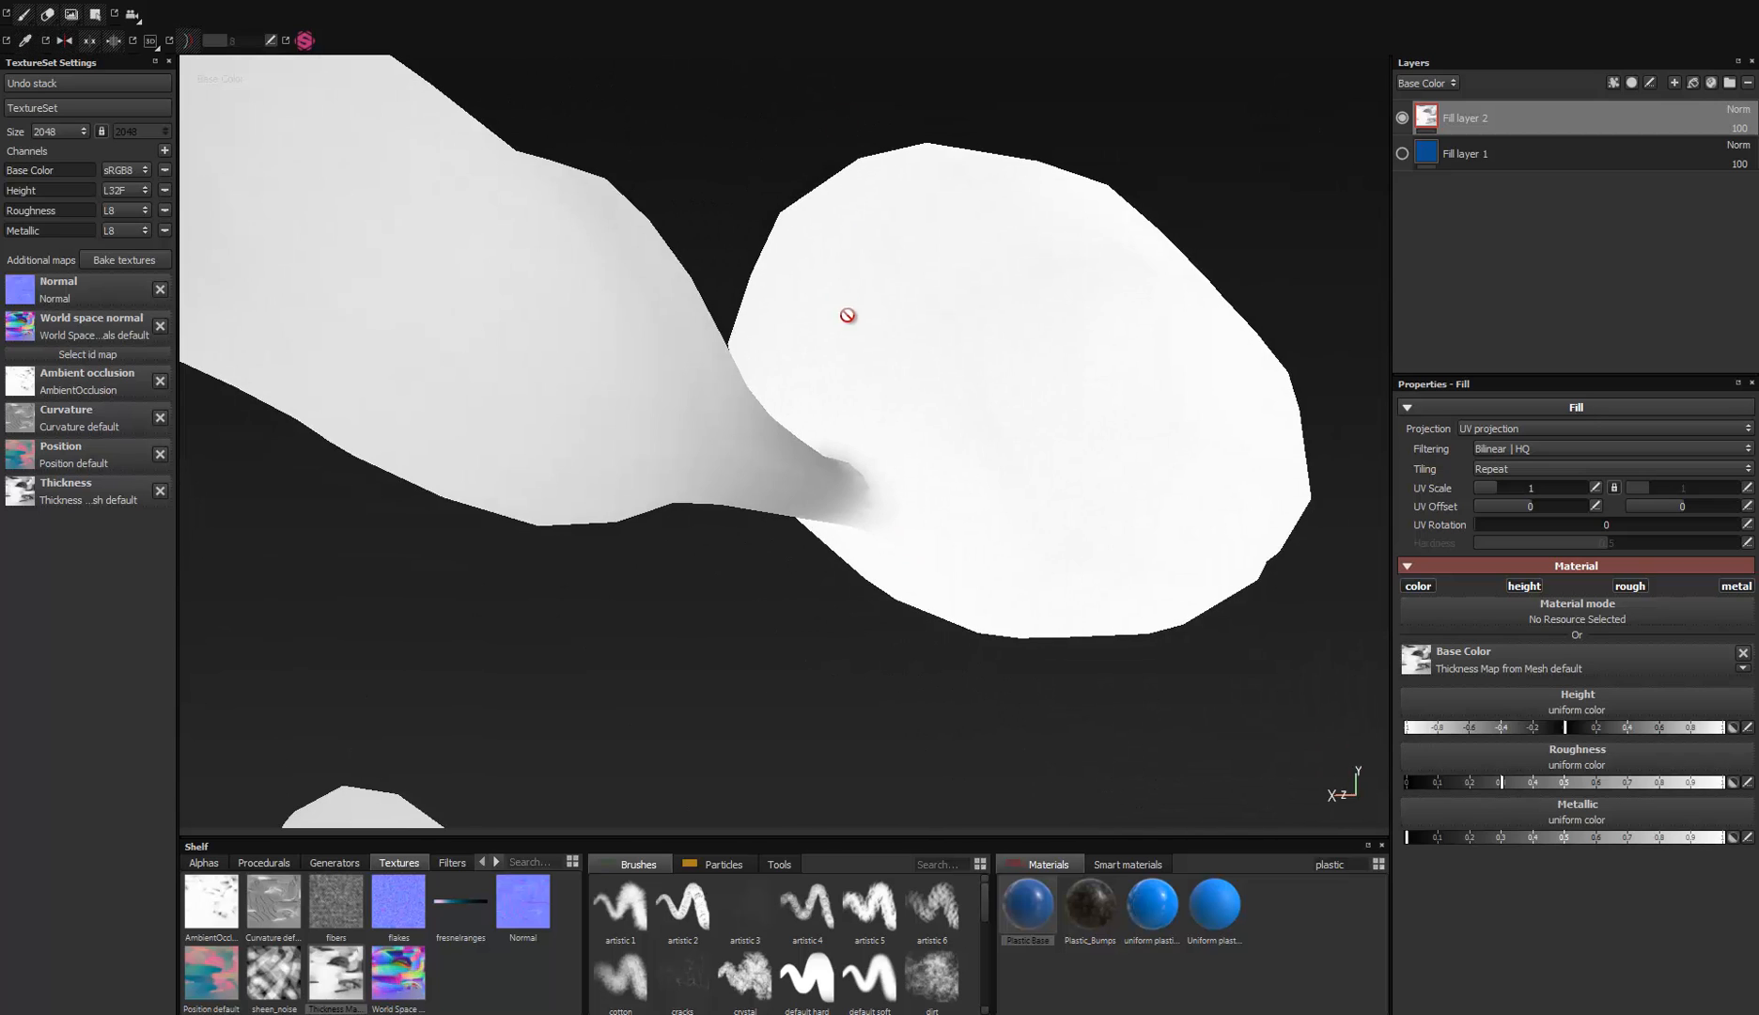
alt+drag(848, 314, 750, 510)
alt+drag(865, 498, 833, 616)
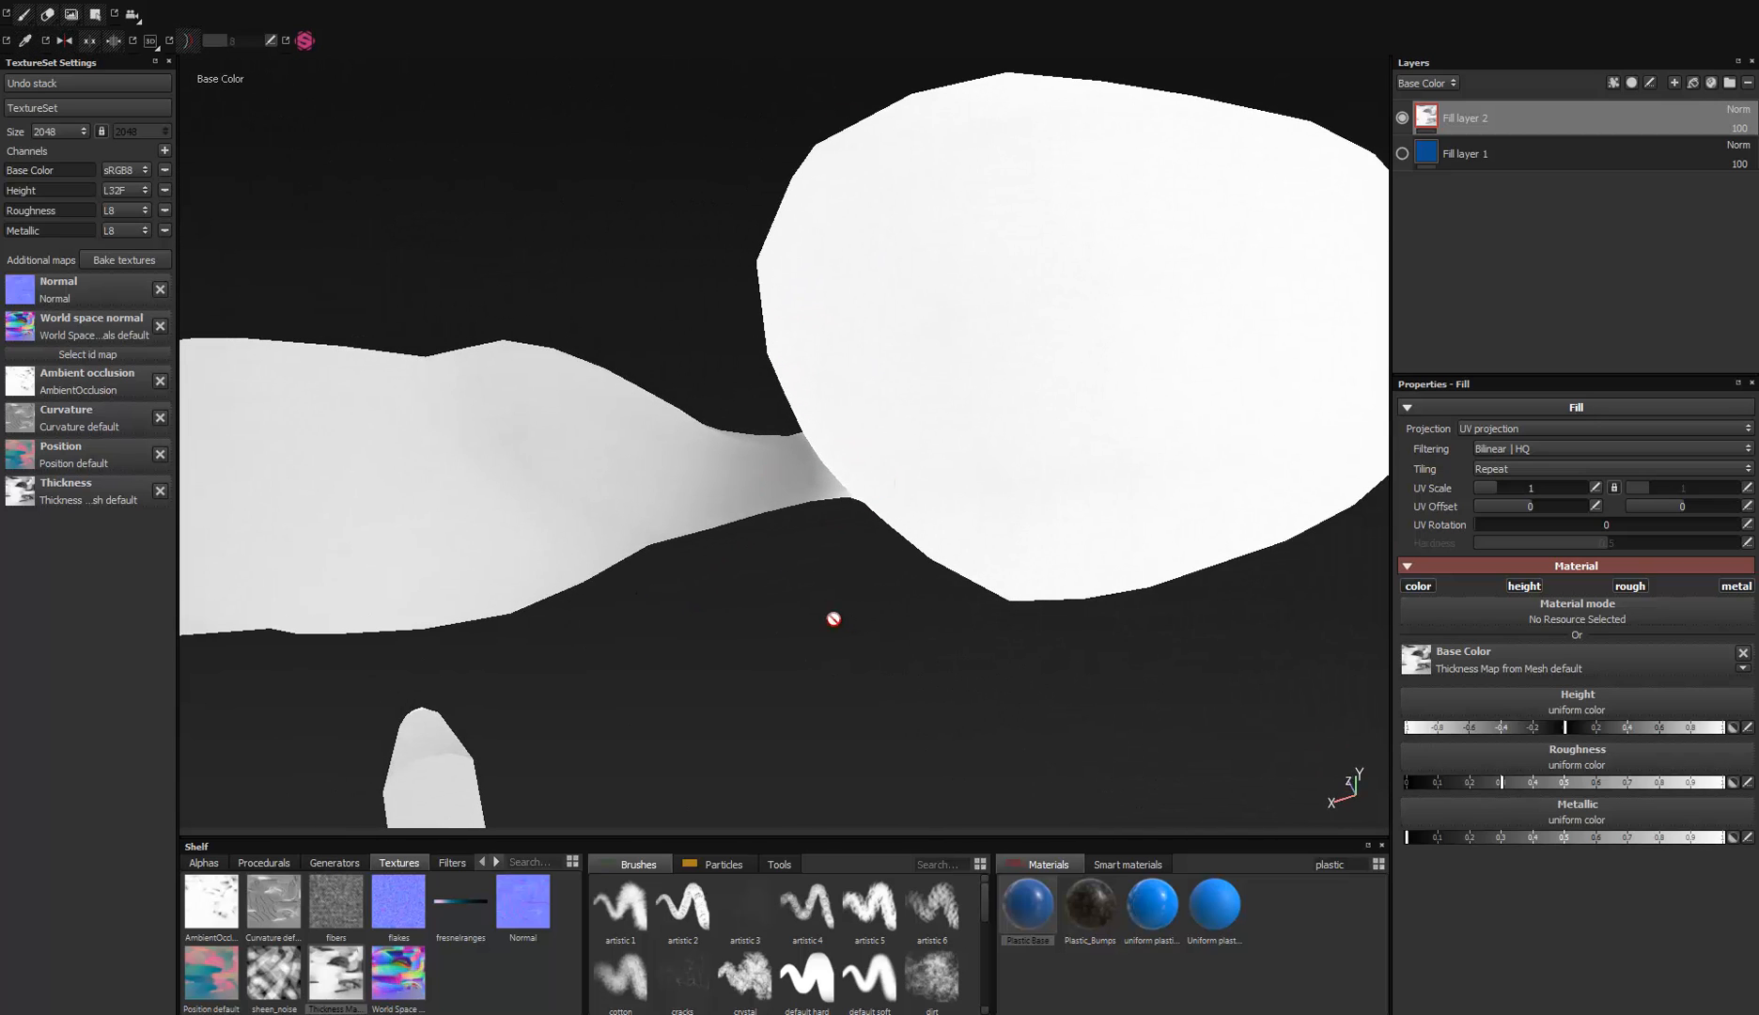
alt+right_drag(833, 616, 790, 84)
alt+middle_drag(820, 476, 987, 258)
alt+drag(987, 259, 872, 503)
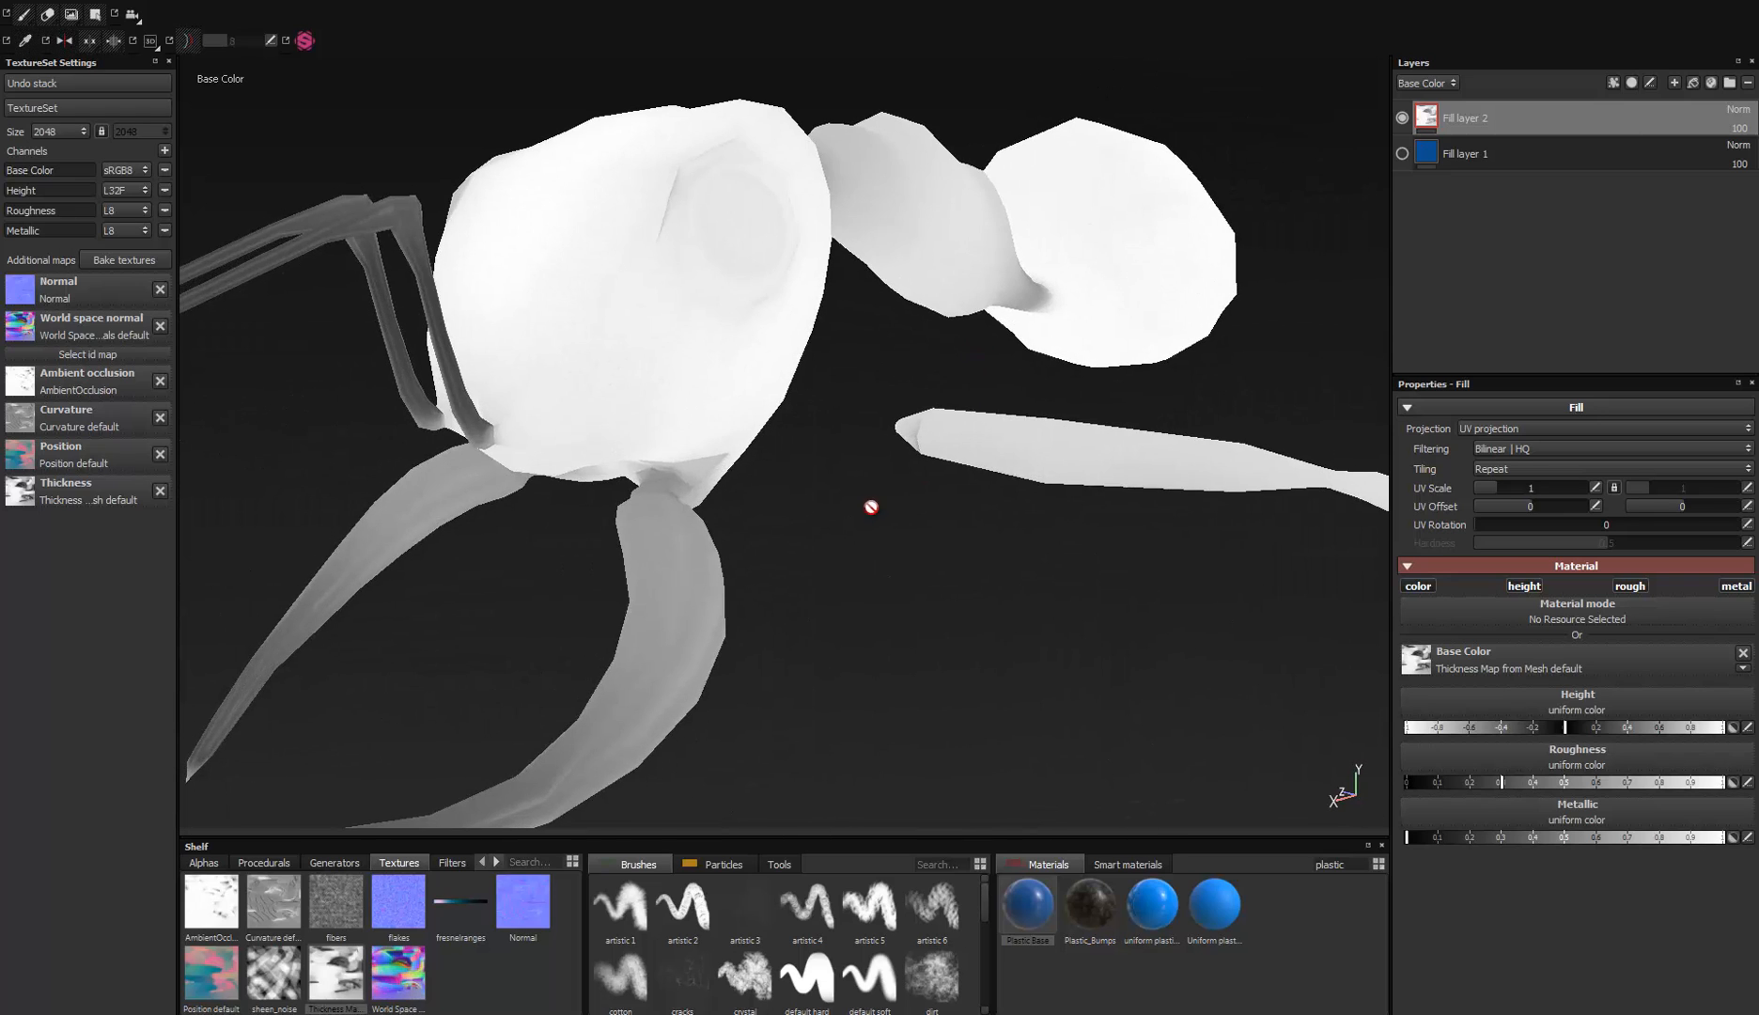
Step: Add a Levels adjustment to the thickness fill layer's base color and invert it
alt+right_drag(872, 503, 845, 367)
click(1630, 85)
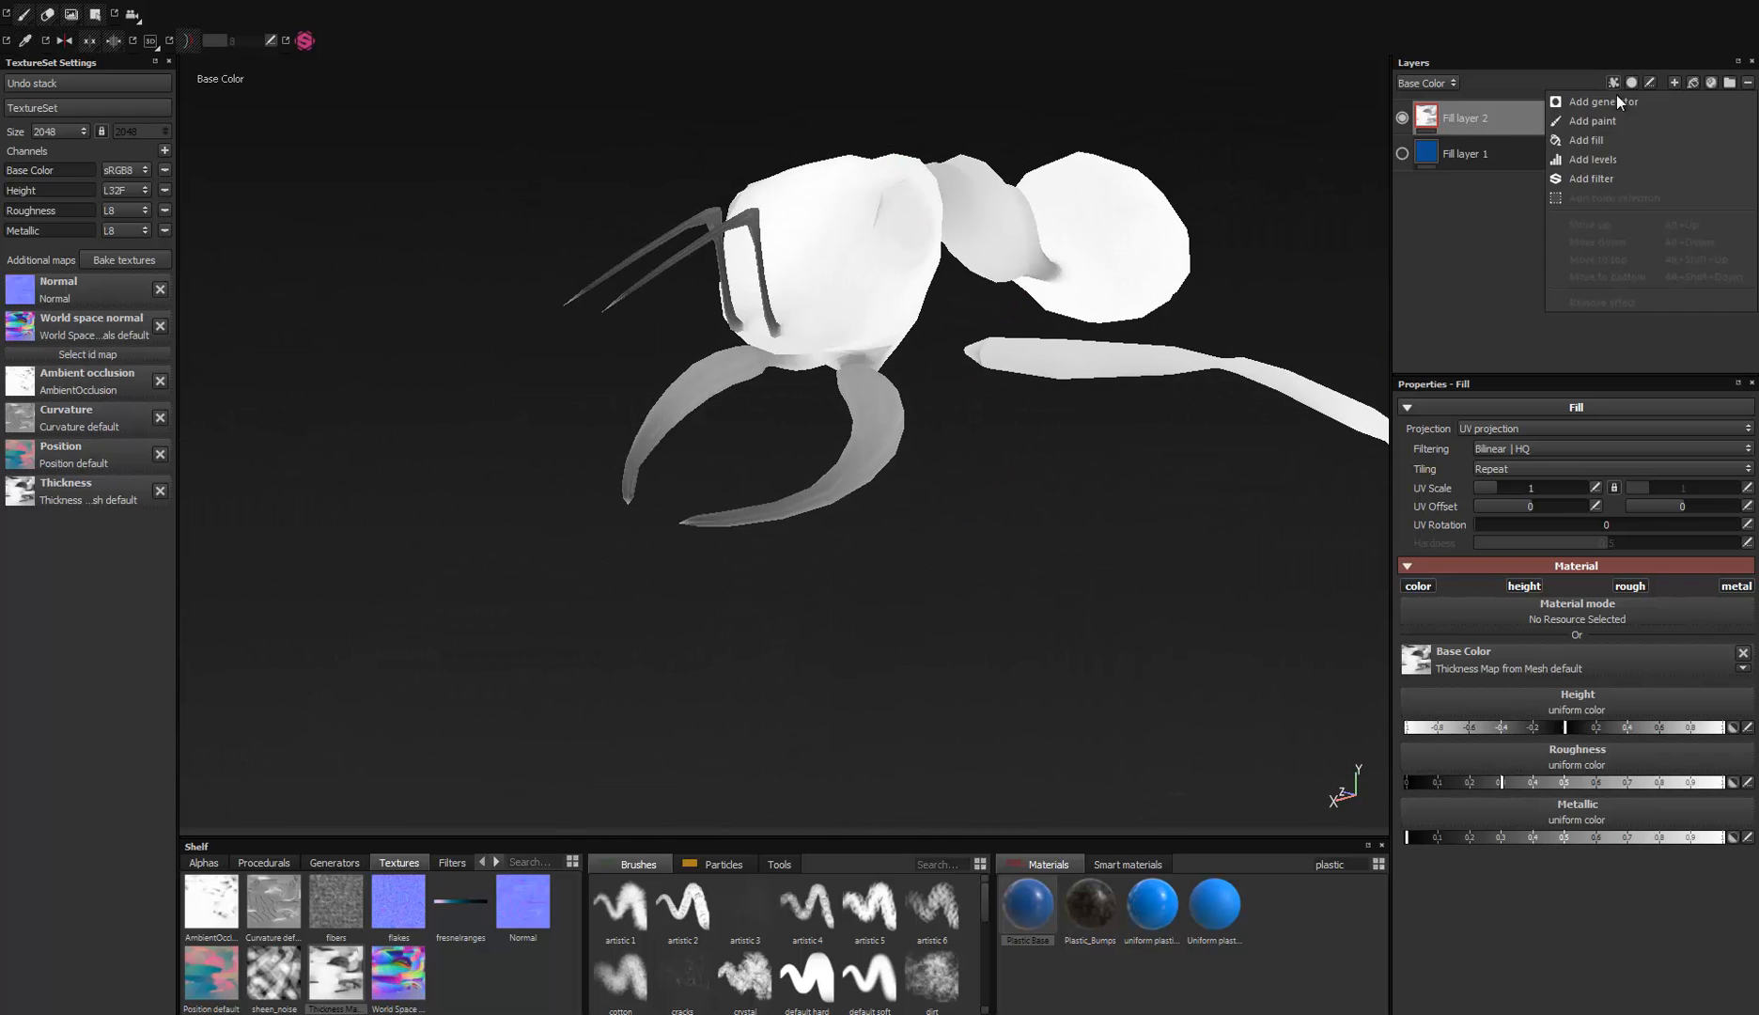
click(1593, 160)
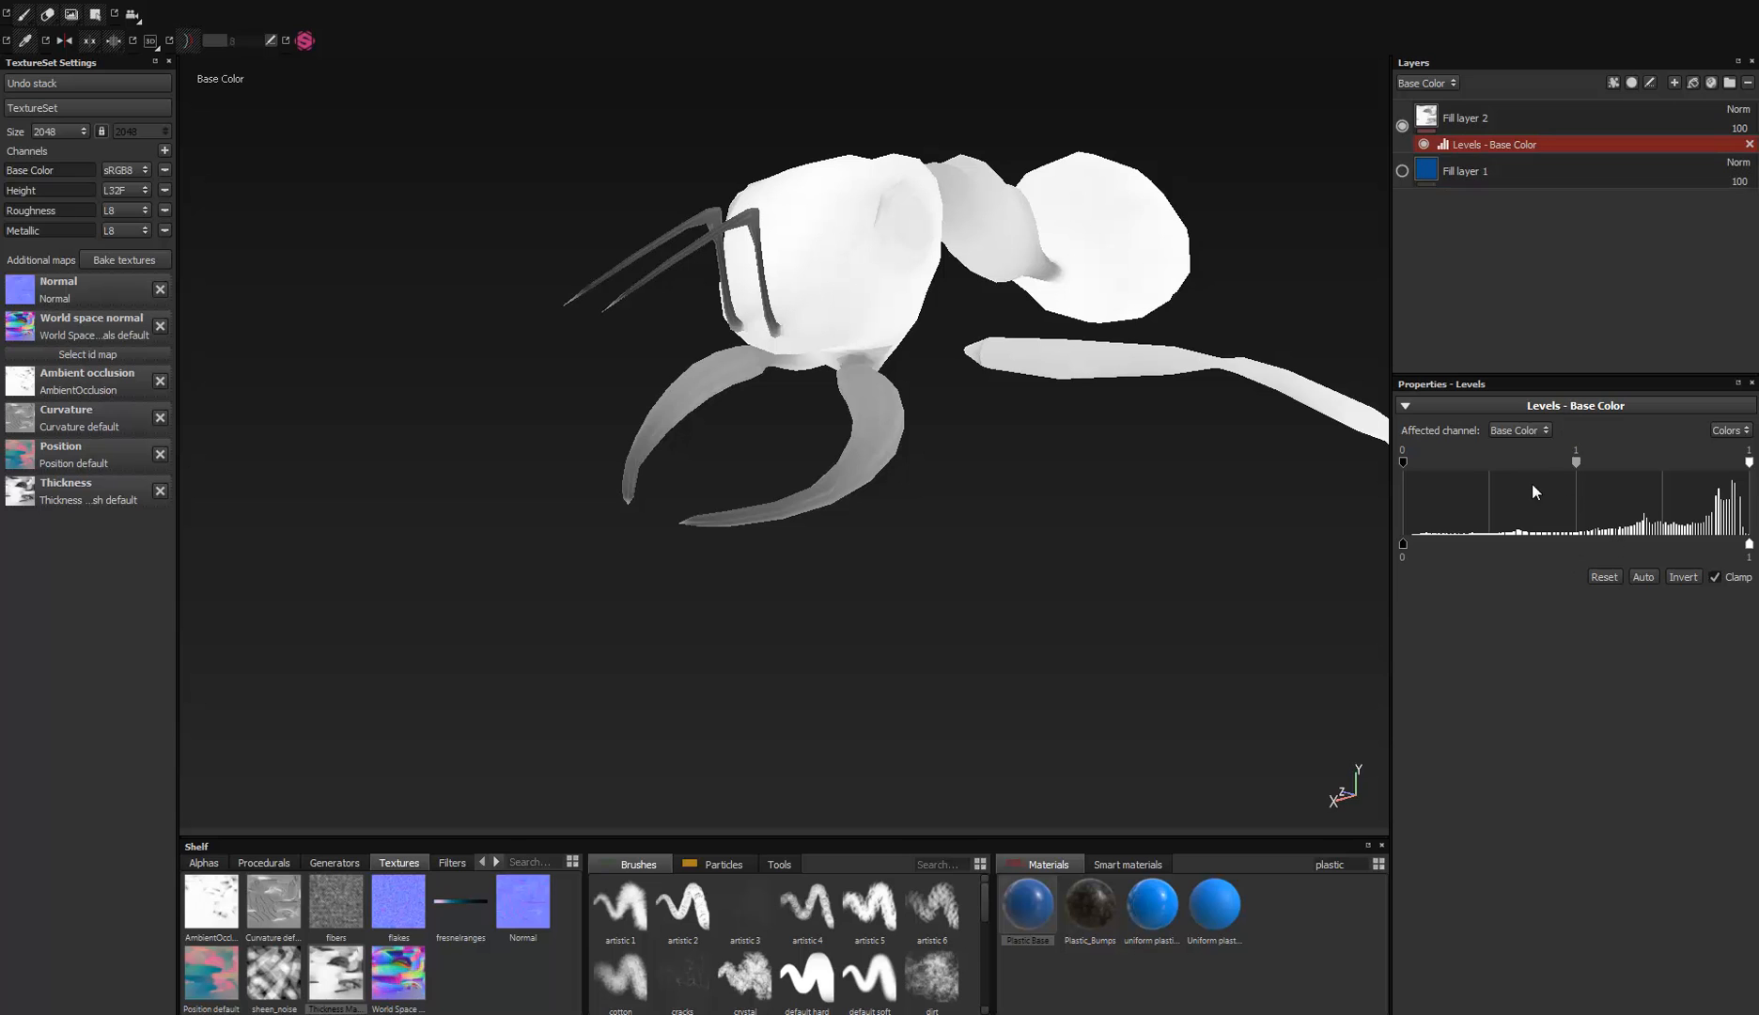
click(1676, 576)
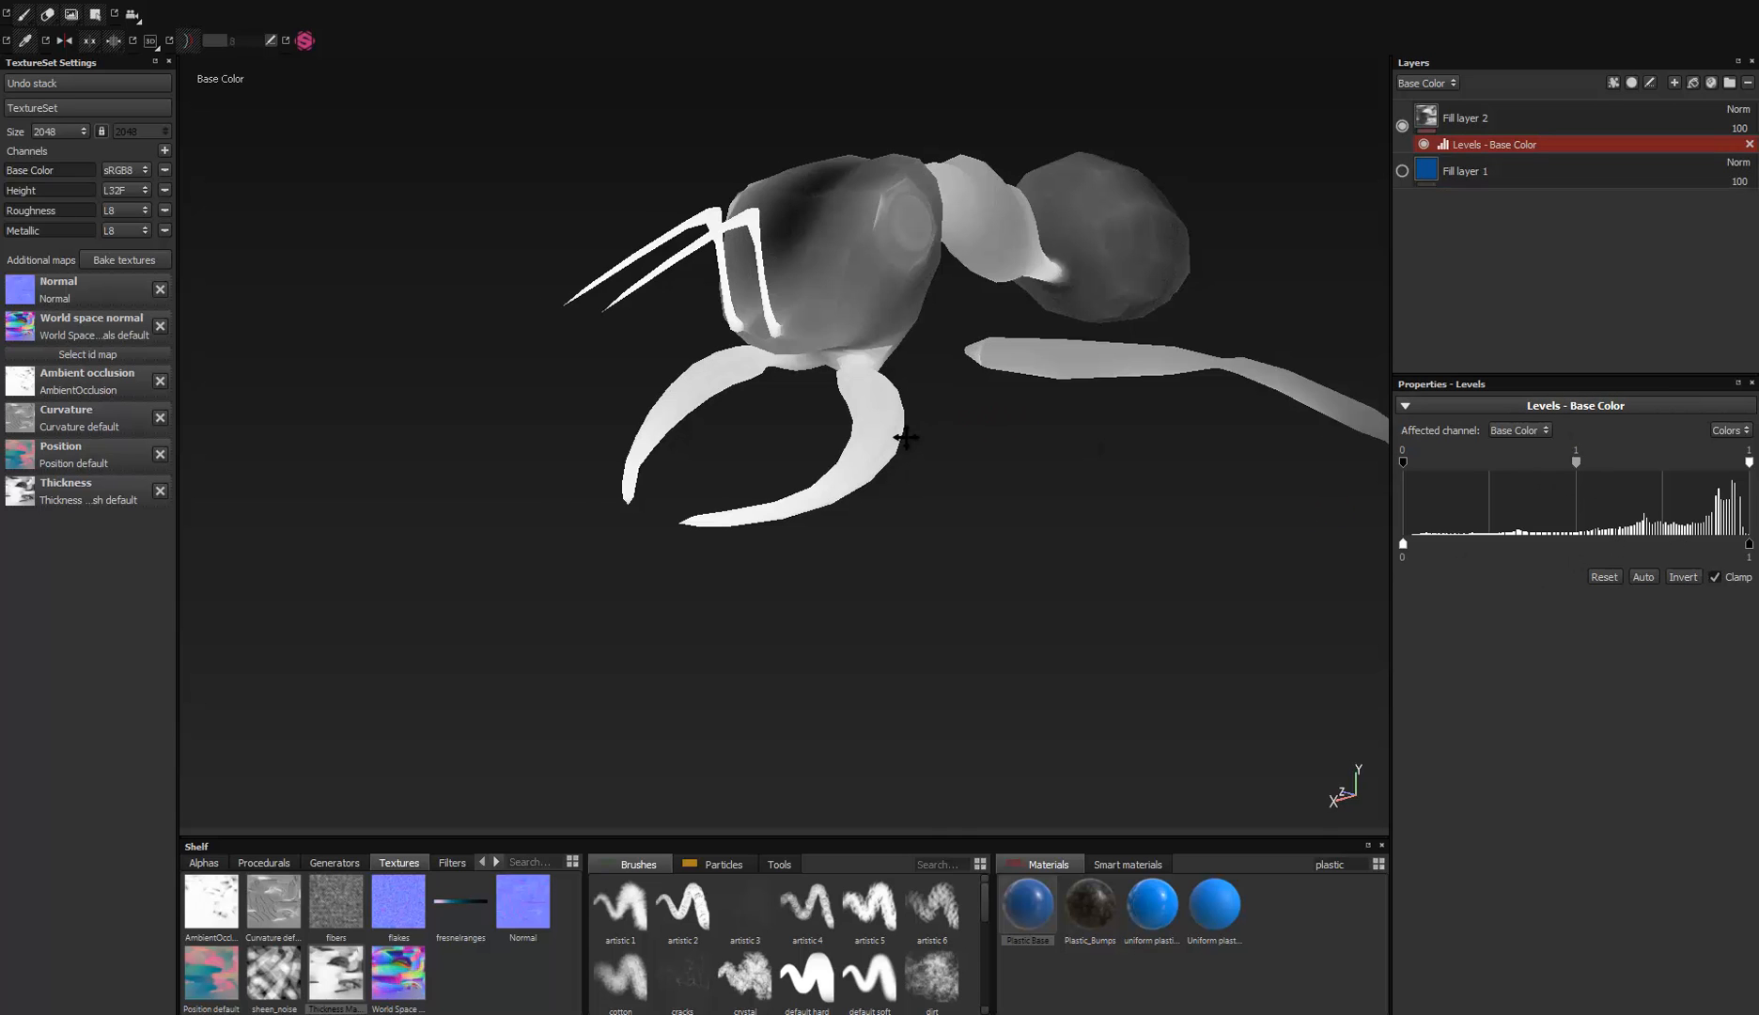
Step: Examine the inverted thickness shading on the ant's head, eye, antennae, mandibles and waist
alt+drag(827, 423, 699, 495)
alt+middle_drag(762, 468, 817, 522)
alt+drag(816, 523, 833, 417)
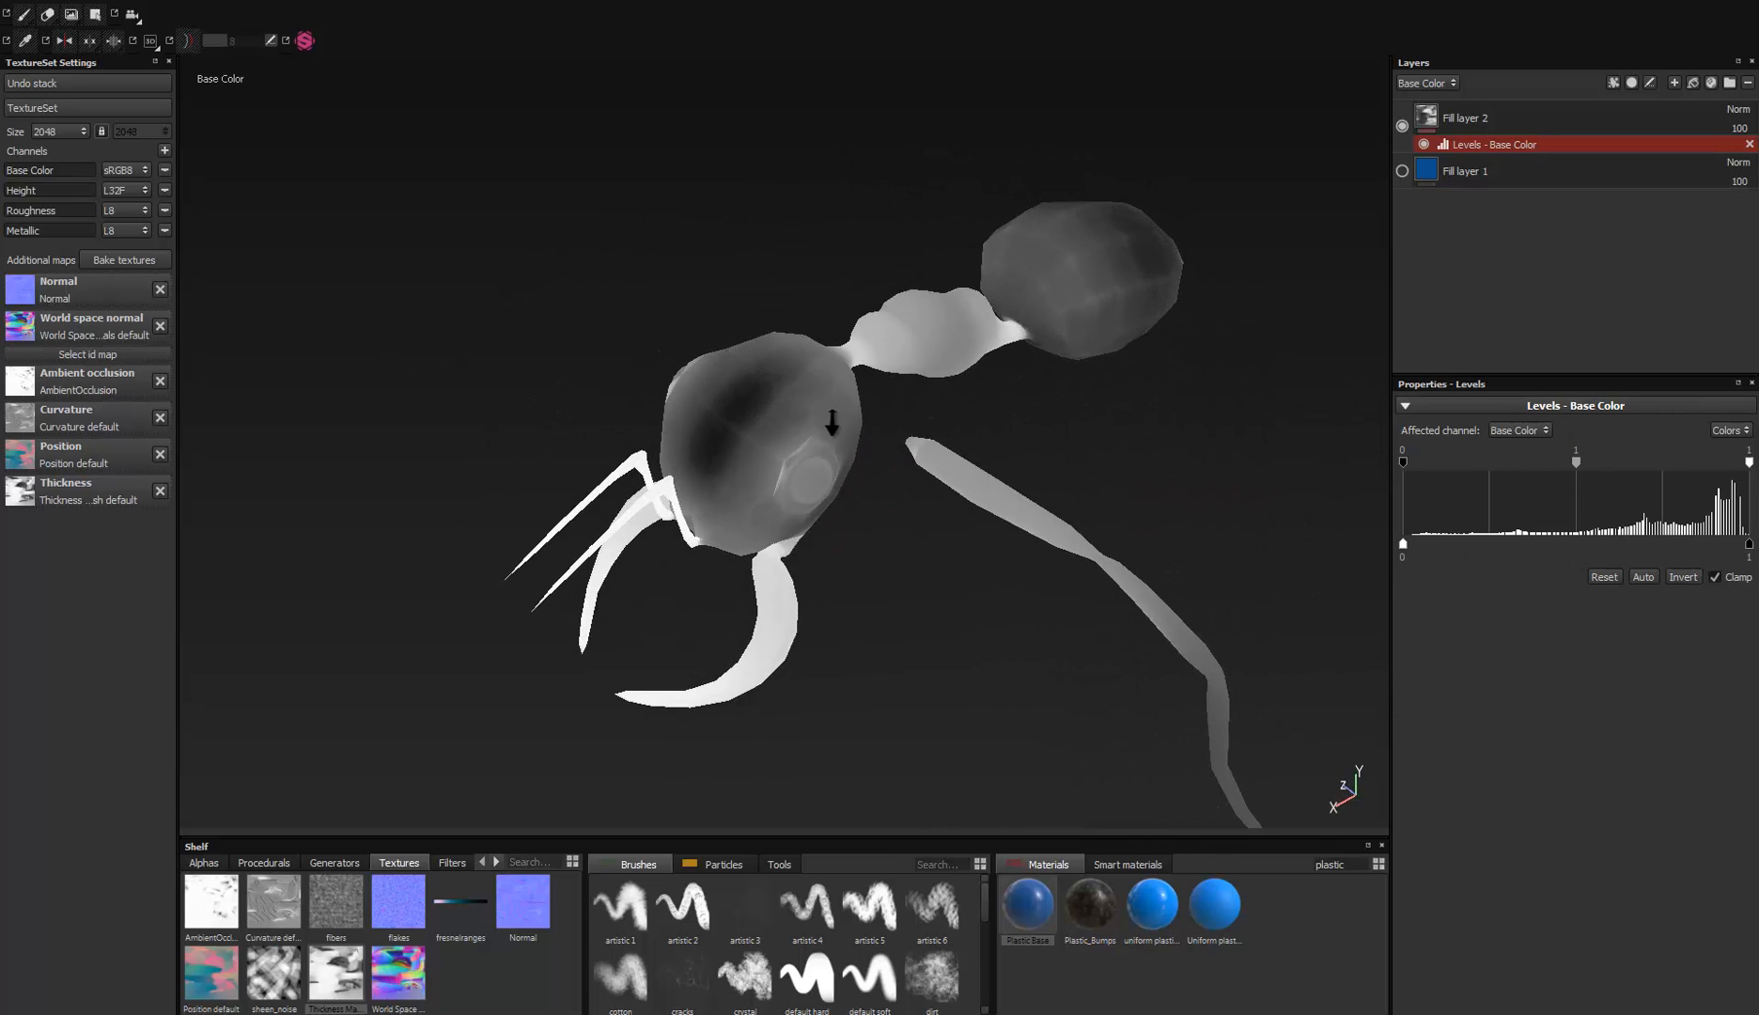
alt+right_drag(833, 416, 837, 517)
alt+middle_drag(837, 517, 813, 580)
alt+drag(813, 581, 874, 563)
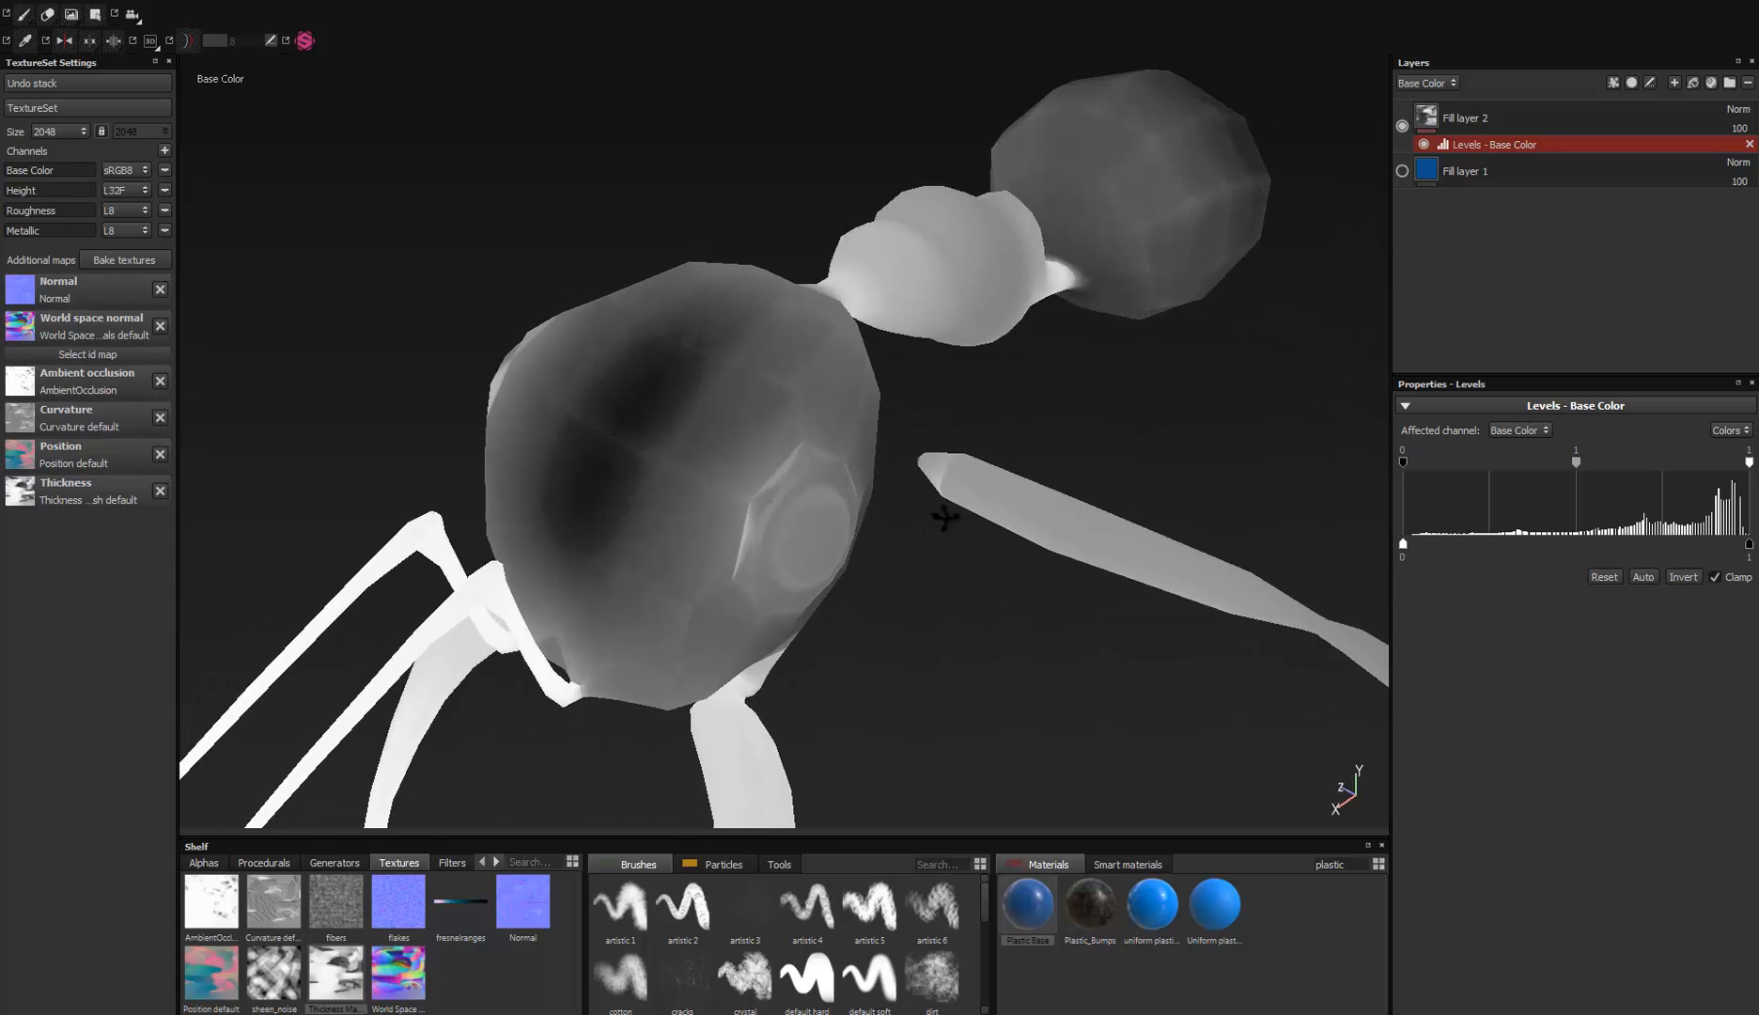
alt+right_drag(874, 564, 687, 791)
alt+middle_drag(687, 790, 840, 520)
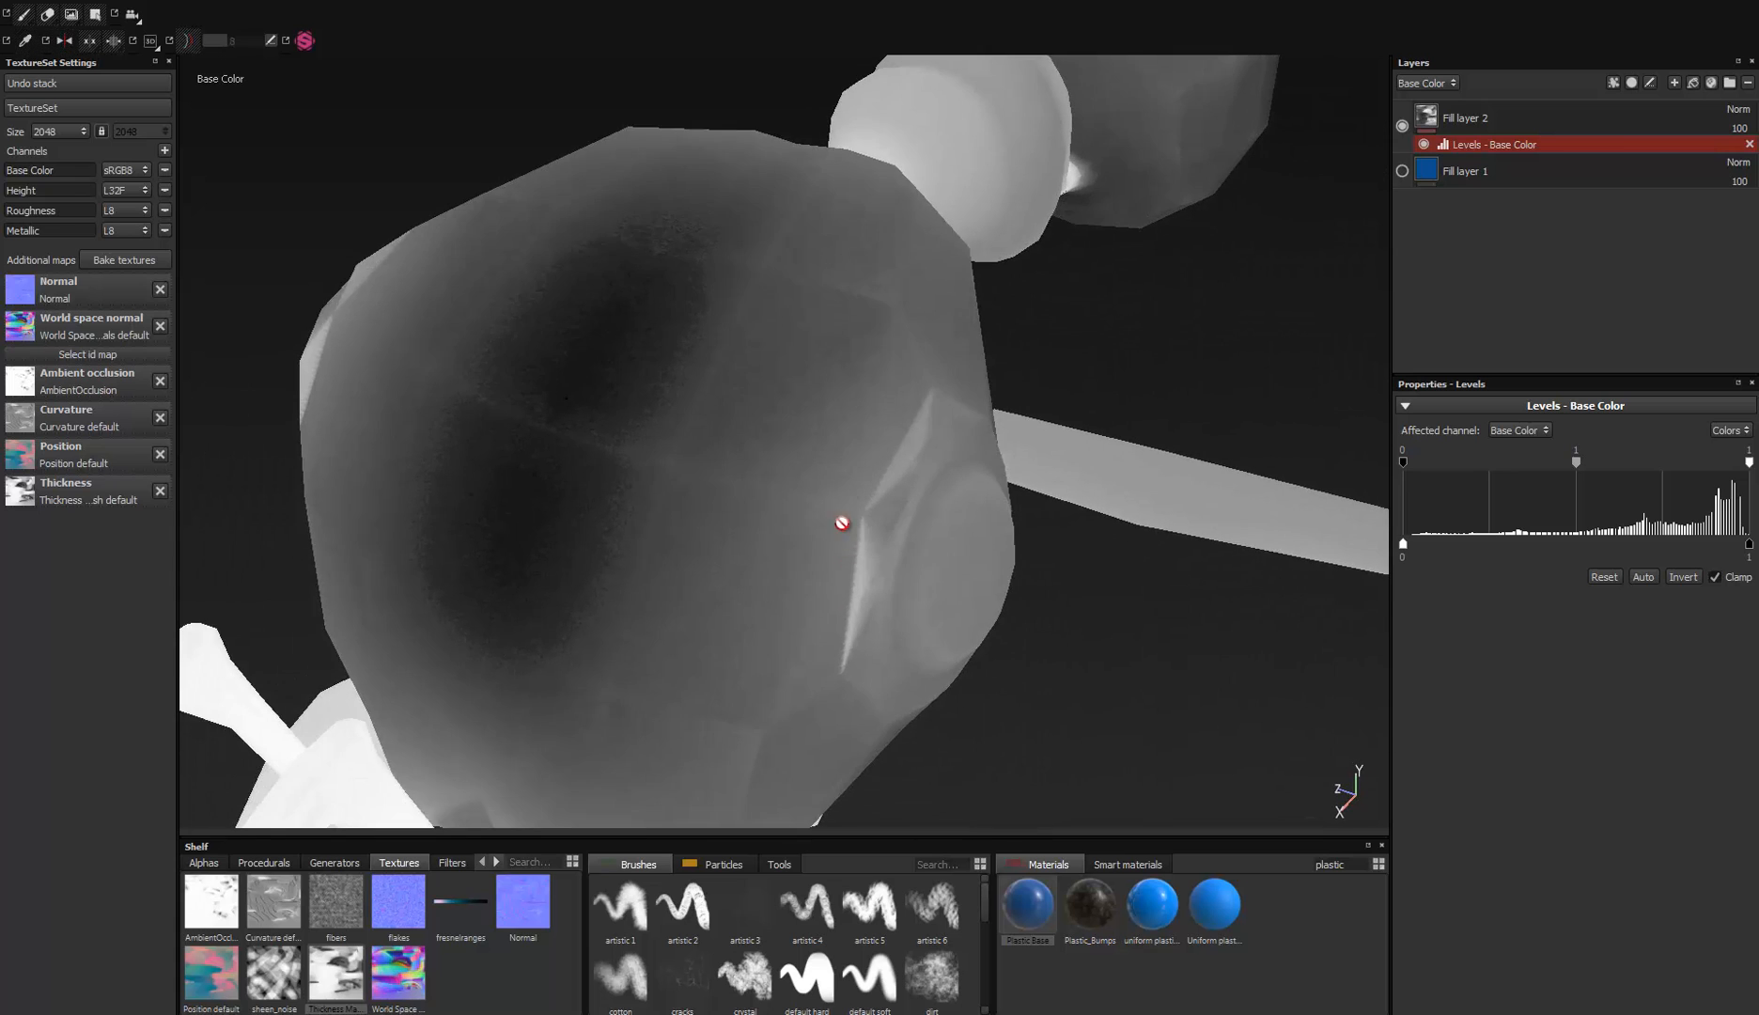
alt+drag(840, 520, 691, 429)
alt+drag(605, 357, 998, 242)
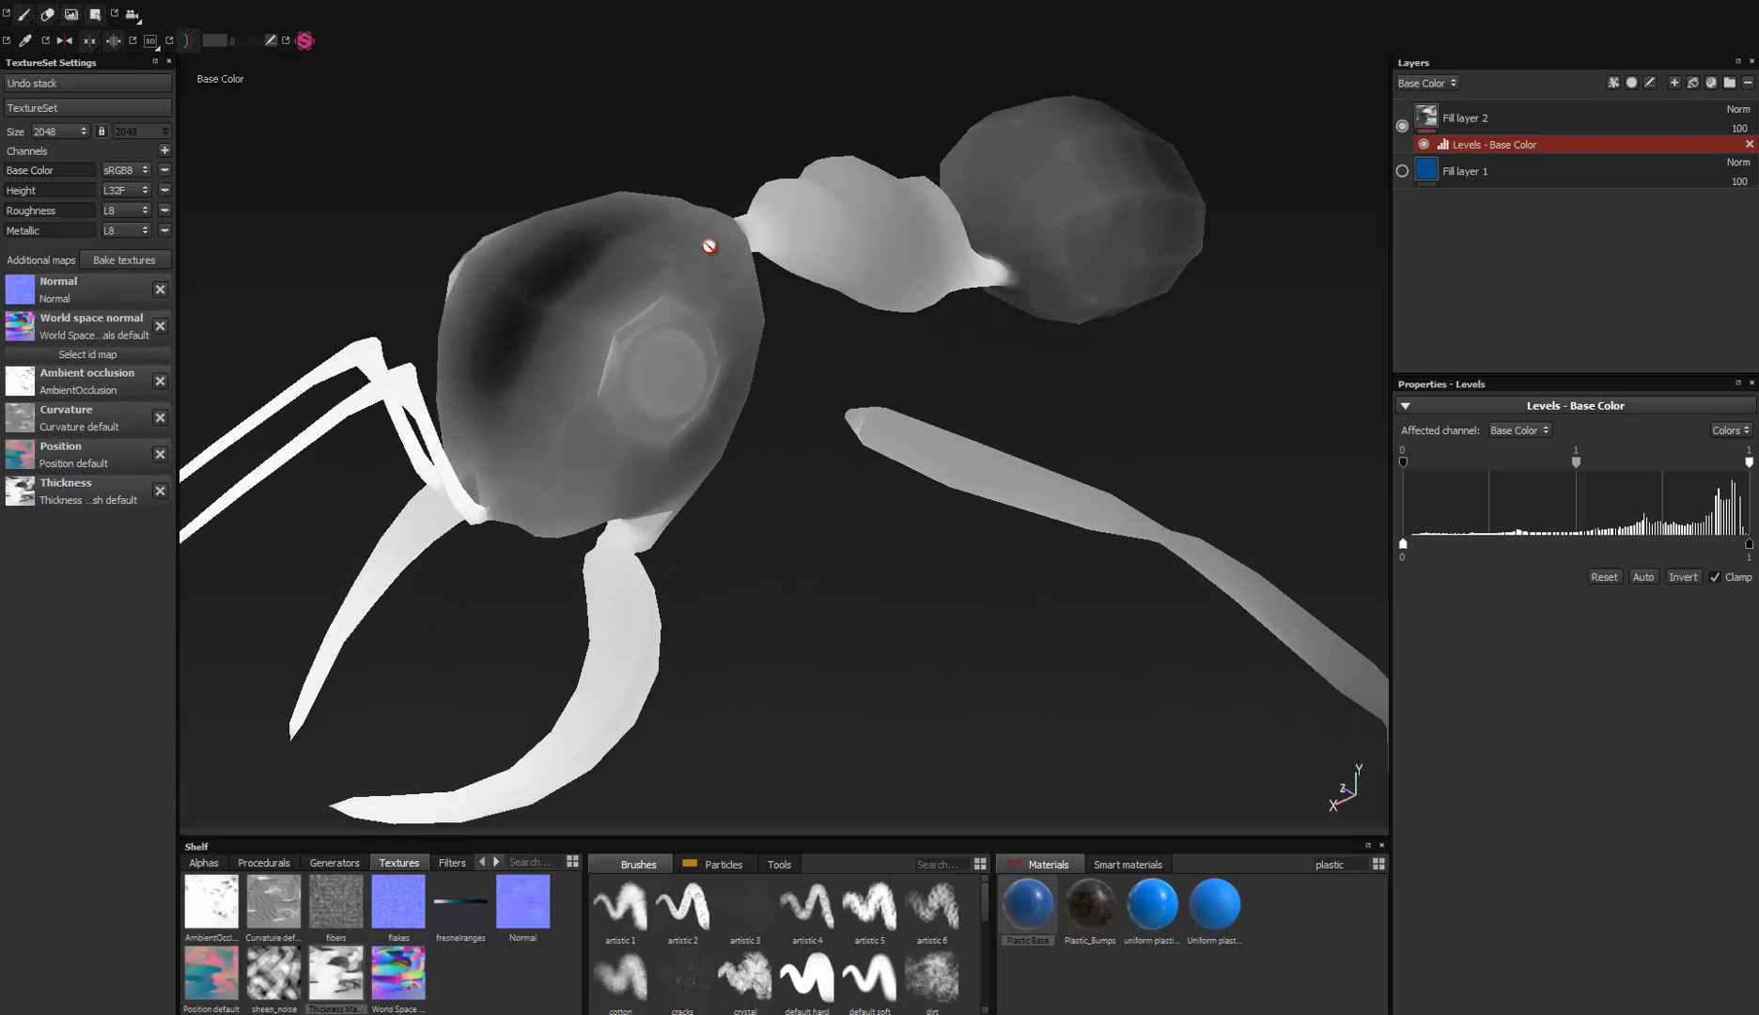
Step: Open the texture baking settings and load AntBody_HR_FromMB.obj as the high definition mesh
click(127, 260)
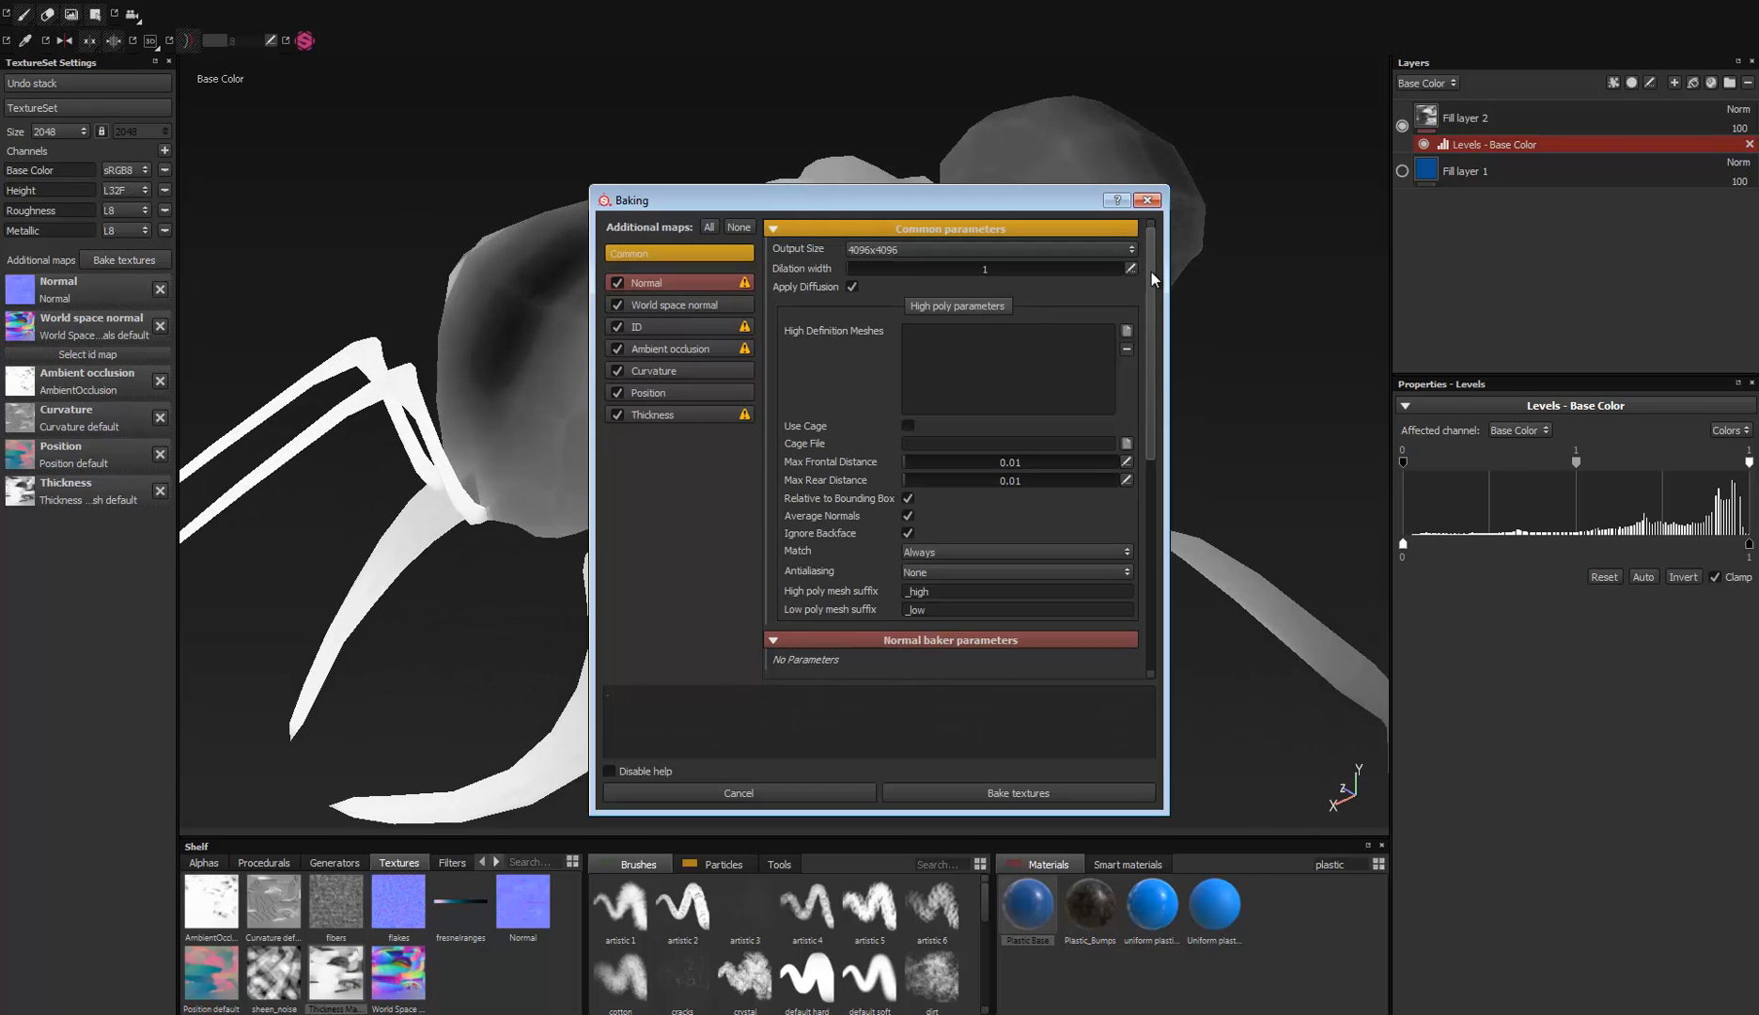
click(1126, 331)
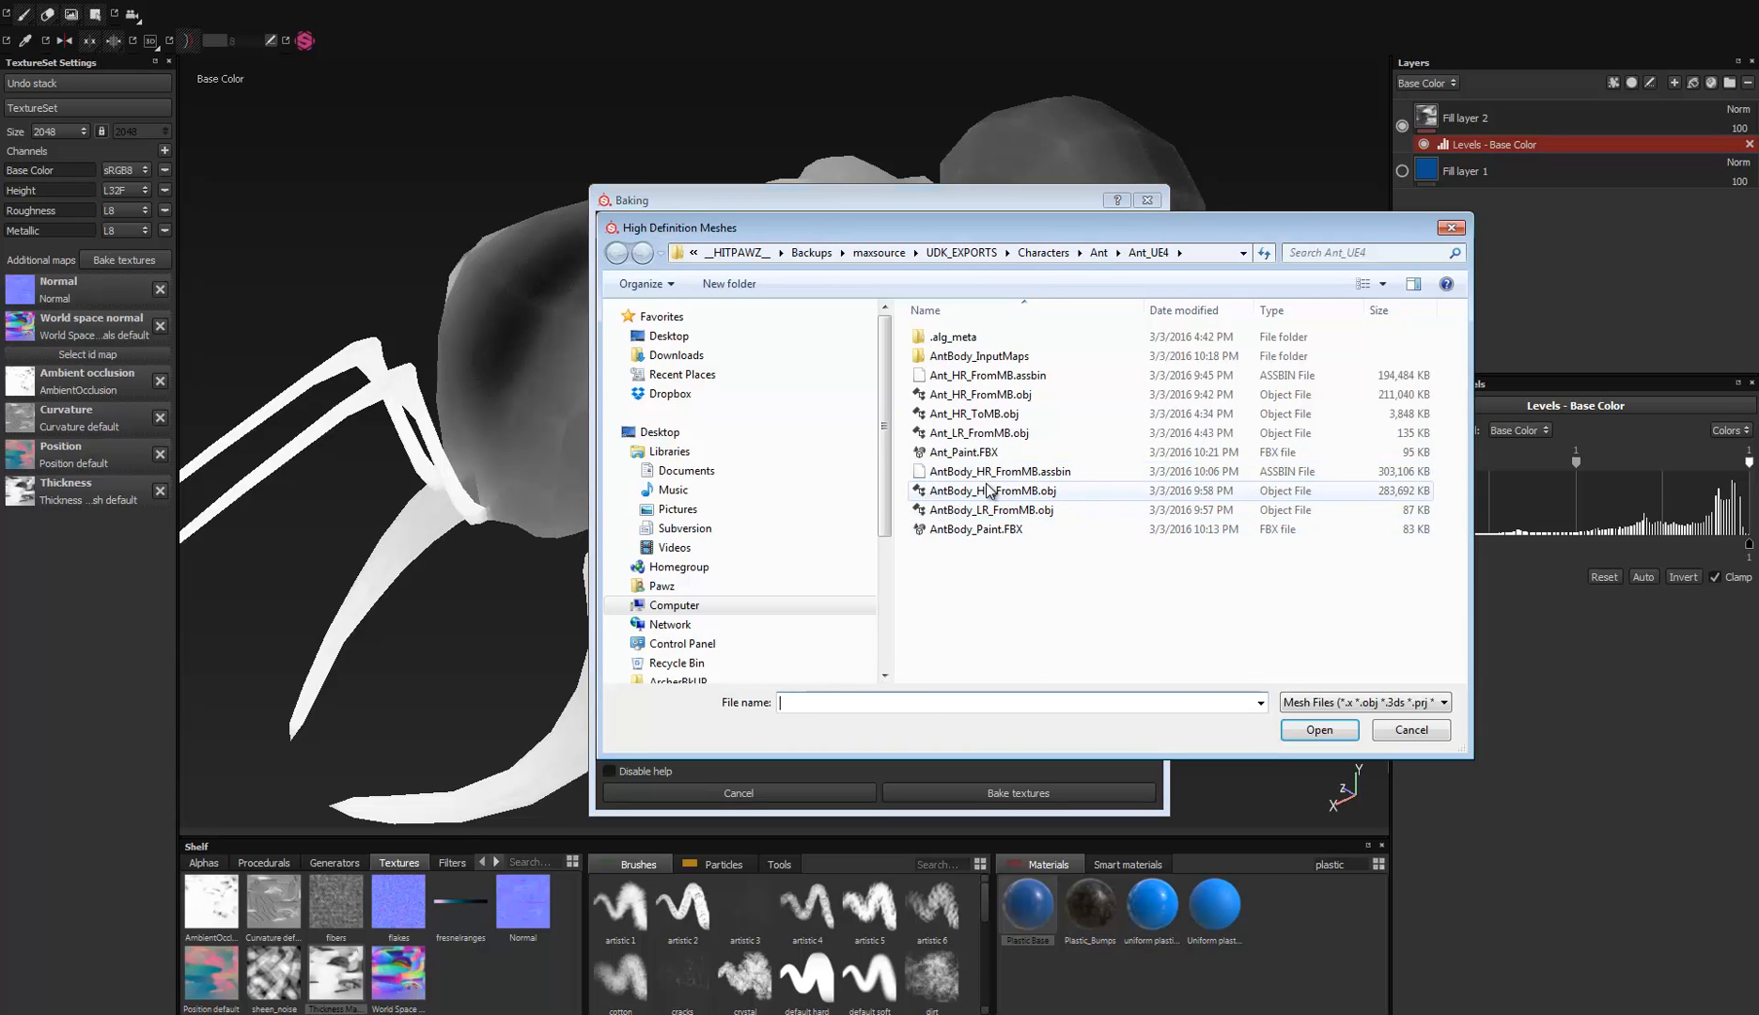
click(994, 494)
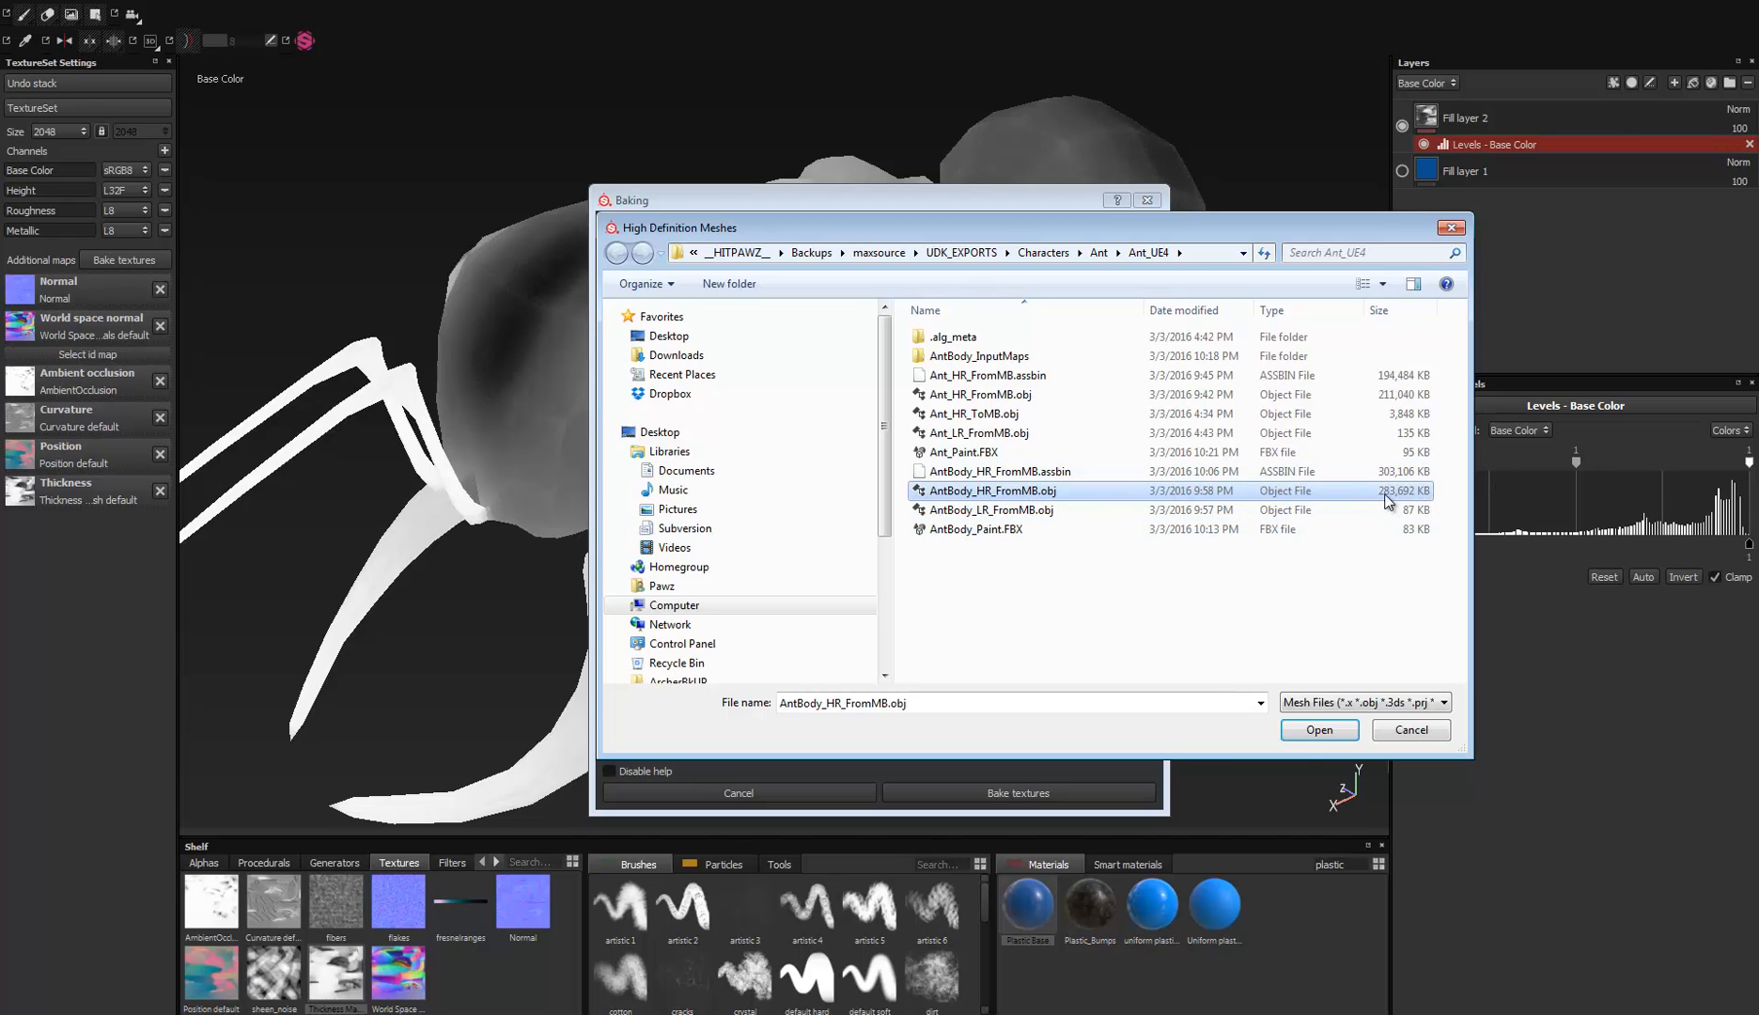
click(1319, 729)
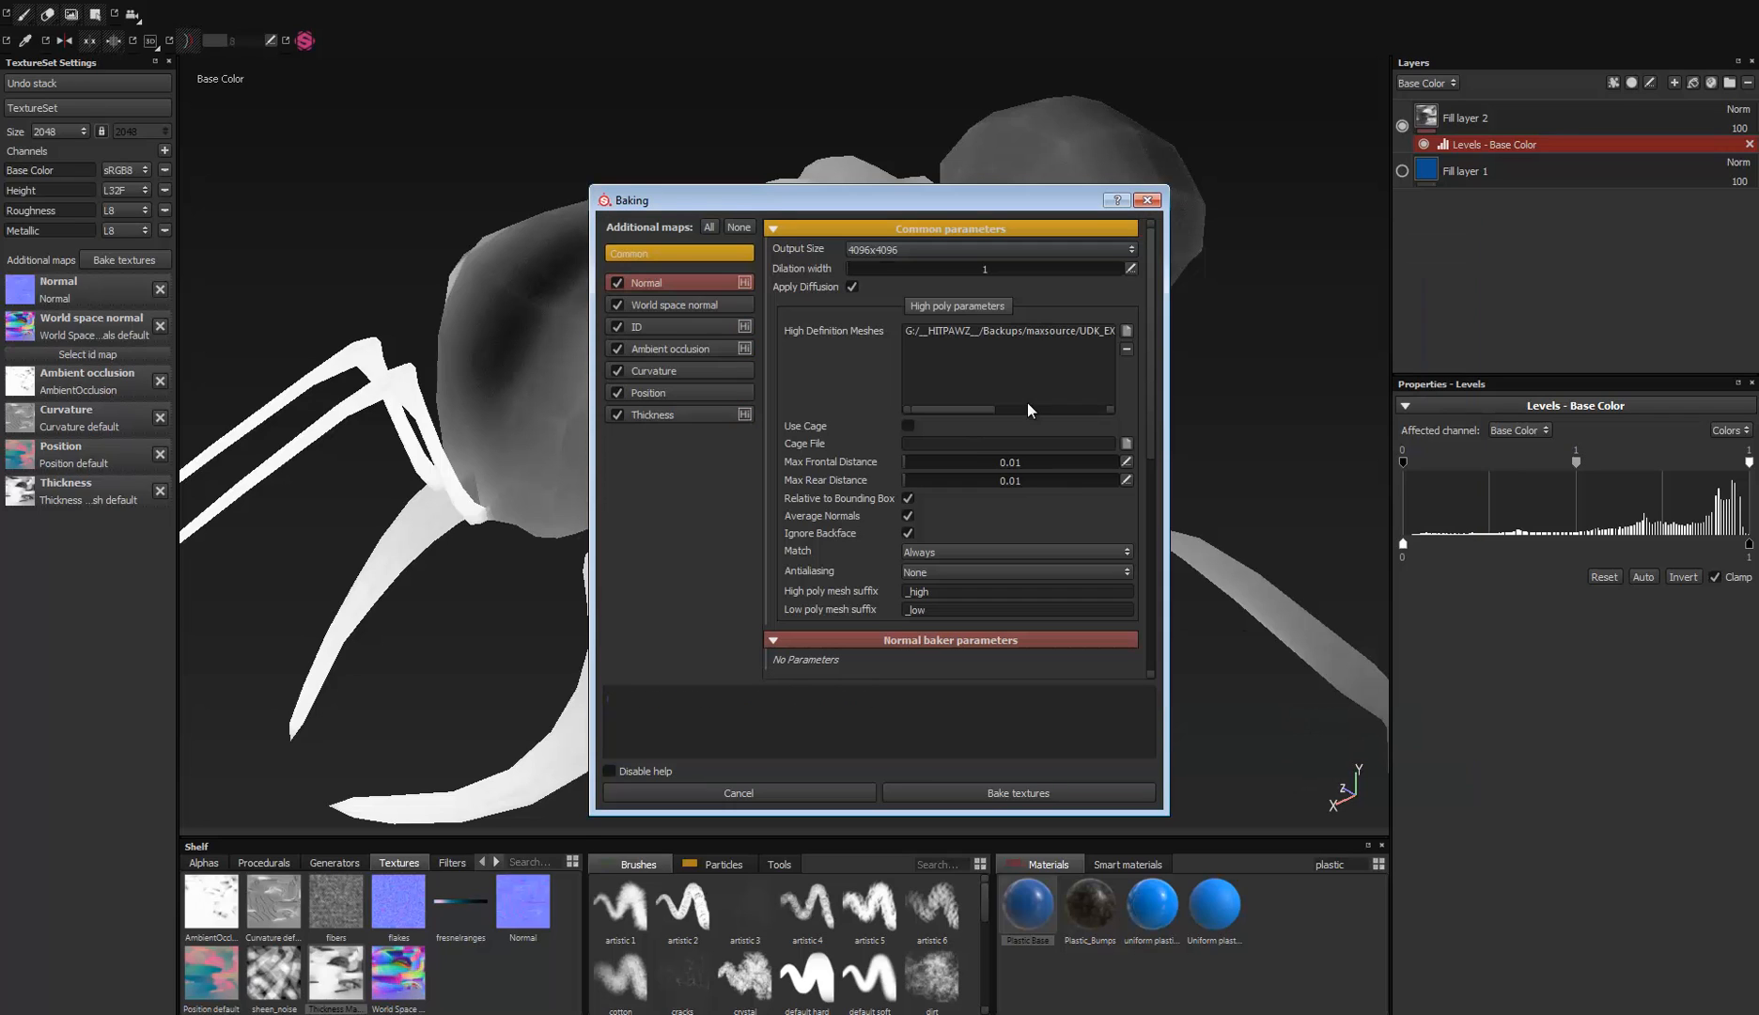
Step: Exclude every additional map except Thickness from the bake, and bake the thickness map from the high-poly mesh
click(616, 393)
click(617, 370)
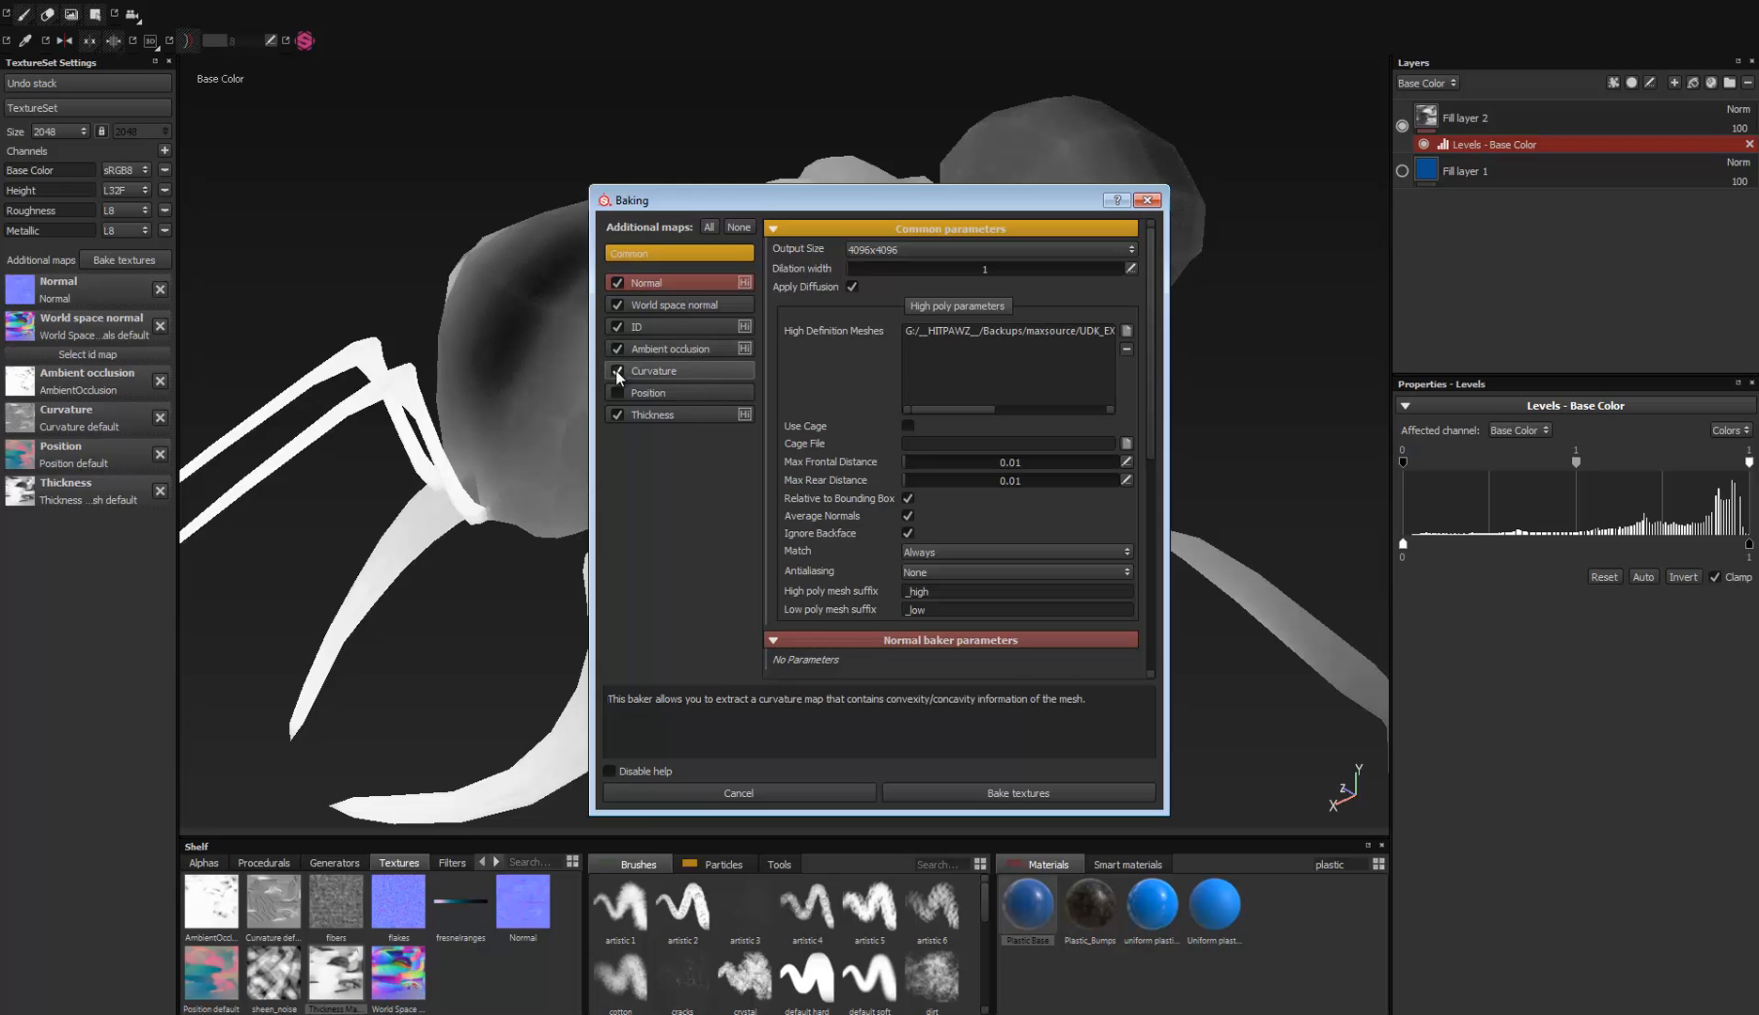
click(618, 349)
click(616, 326)
click(617, 304)
click(618, 282)
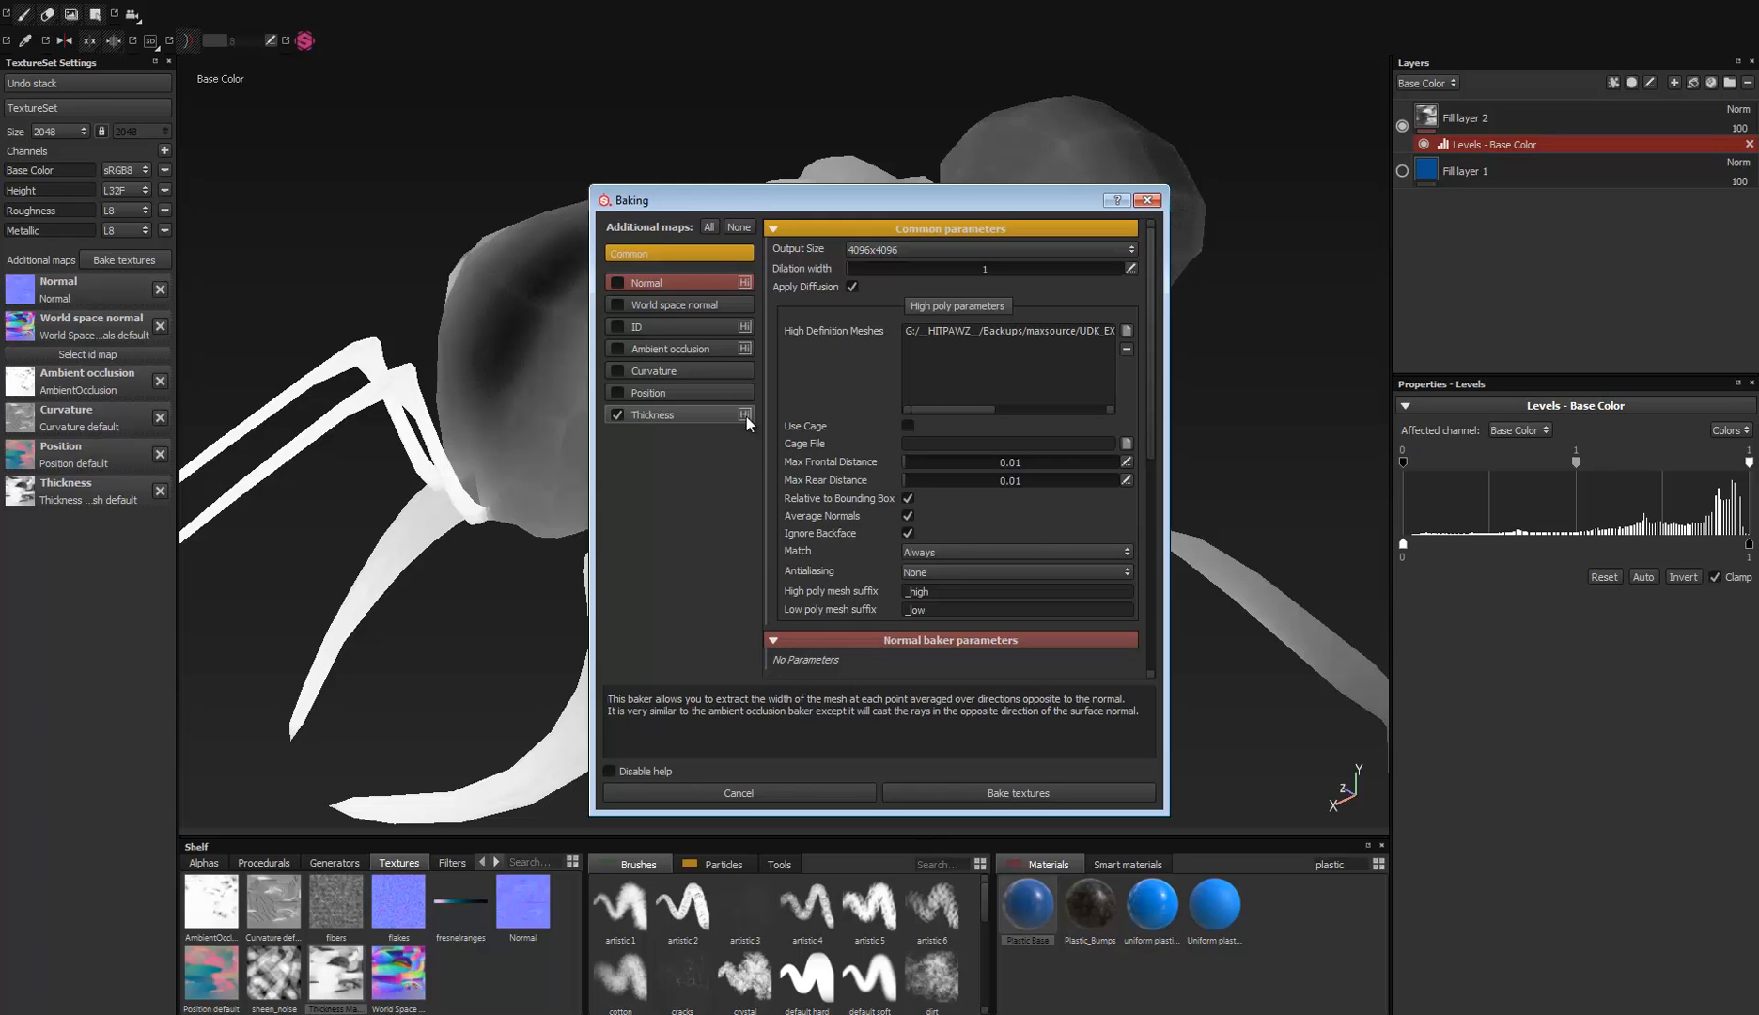
click(1026, 793)
alt+drag(560, 444, 780, 480)
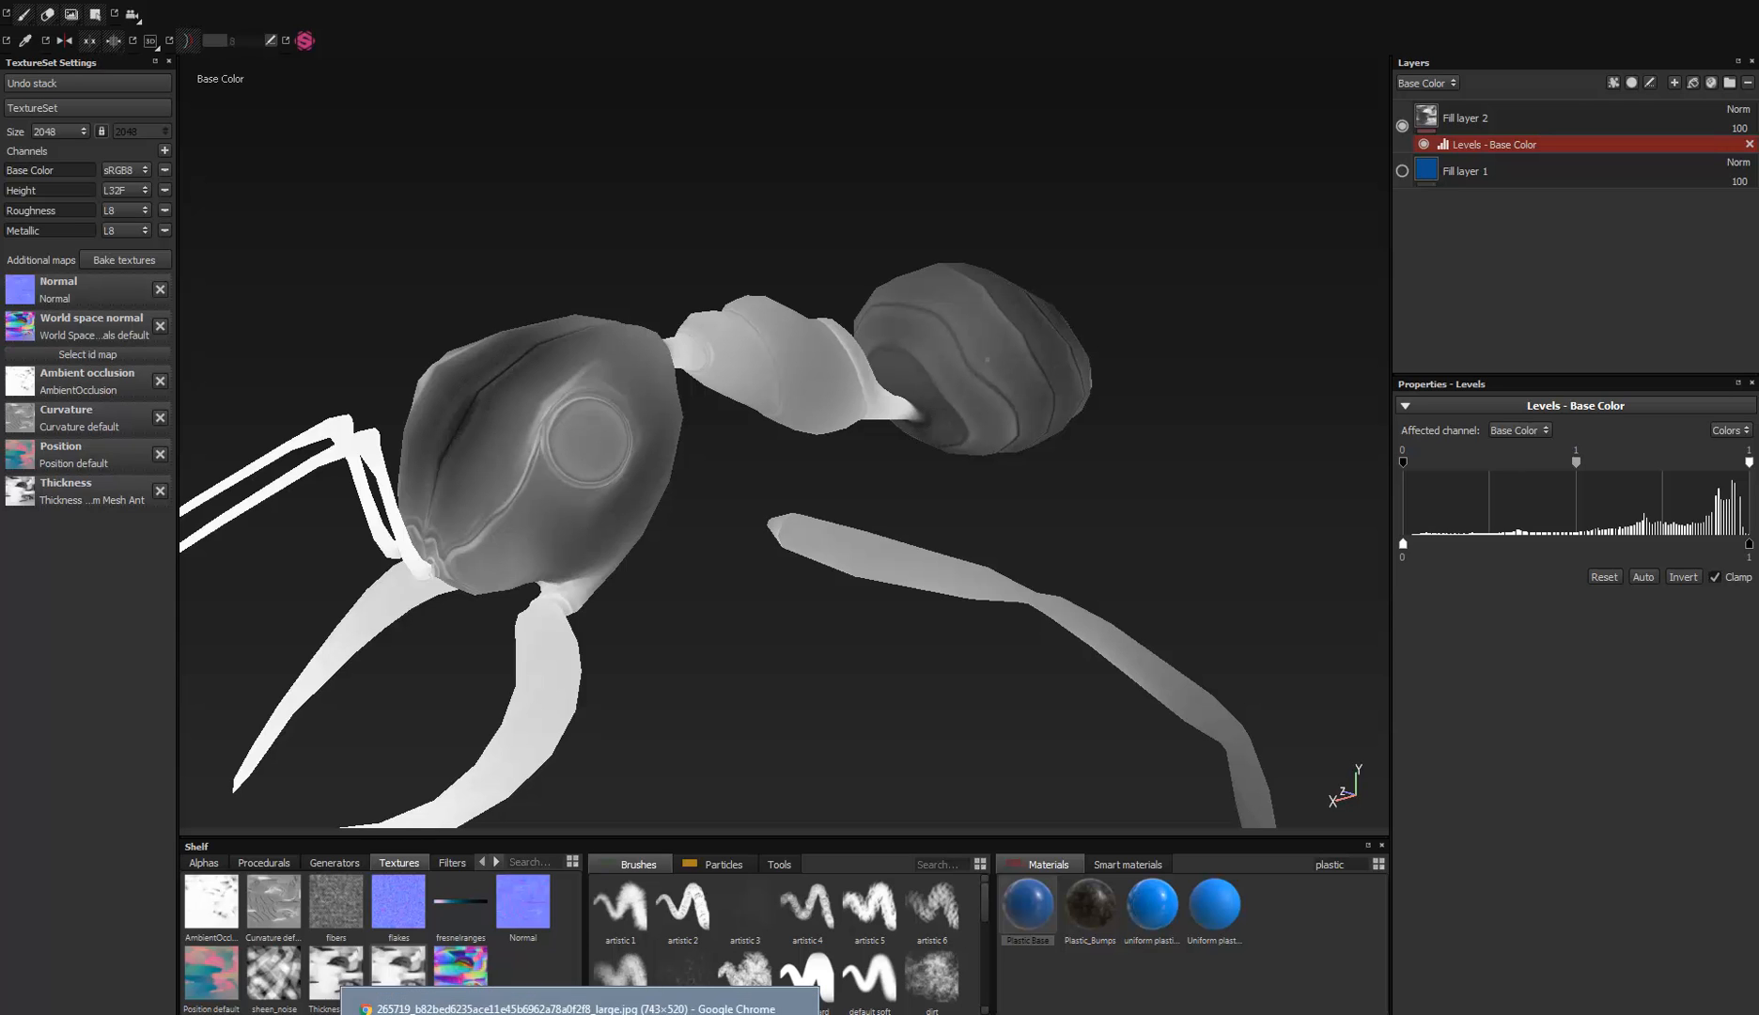
Step: Switch to Chrome, study the Google Images results for ant as color reference, and return to Substance Painter
click(580, 1014)
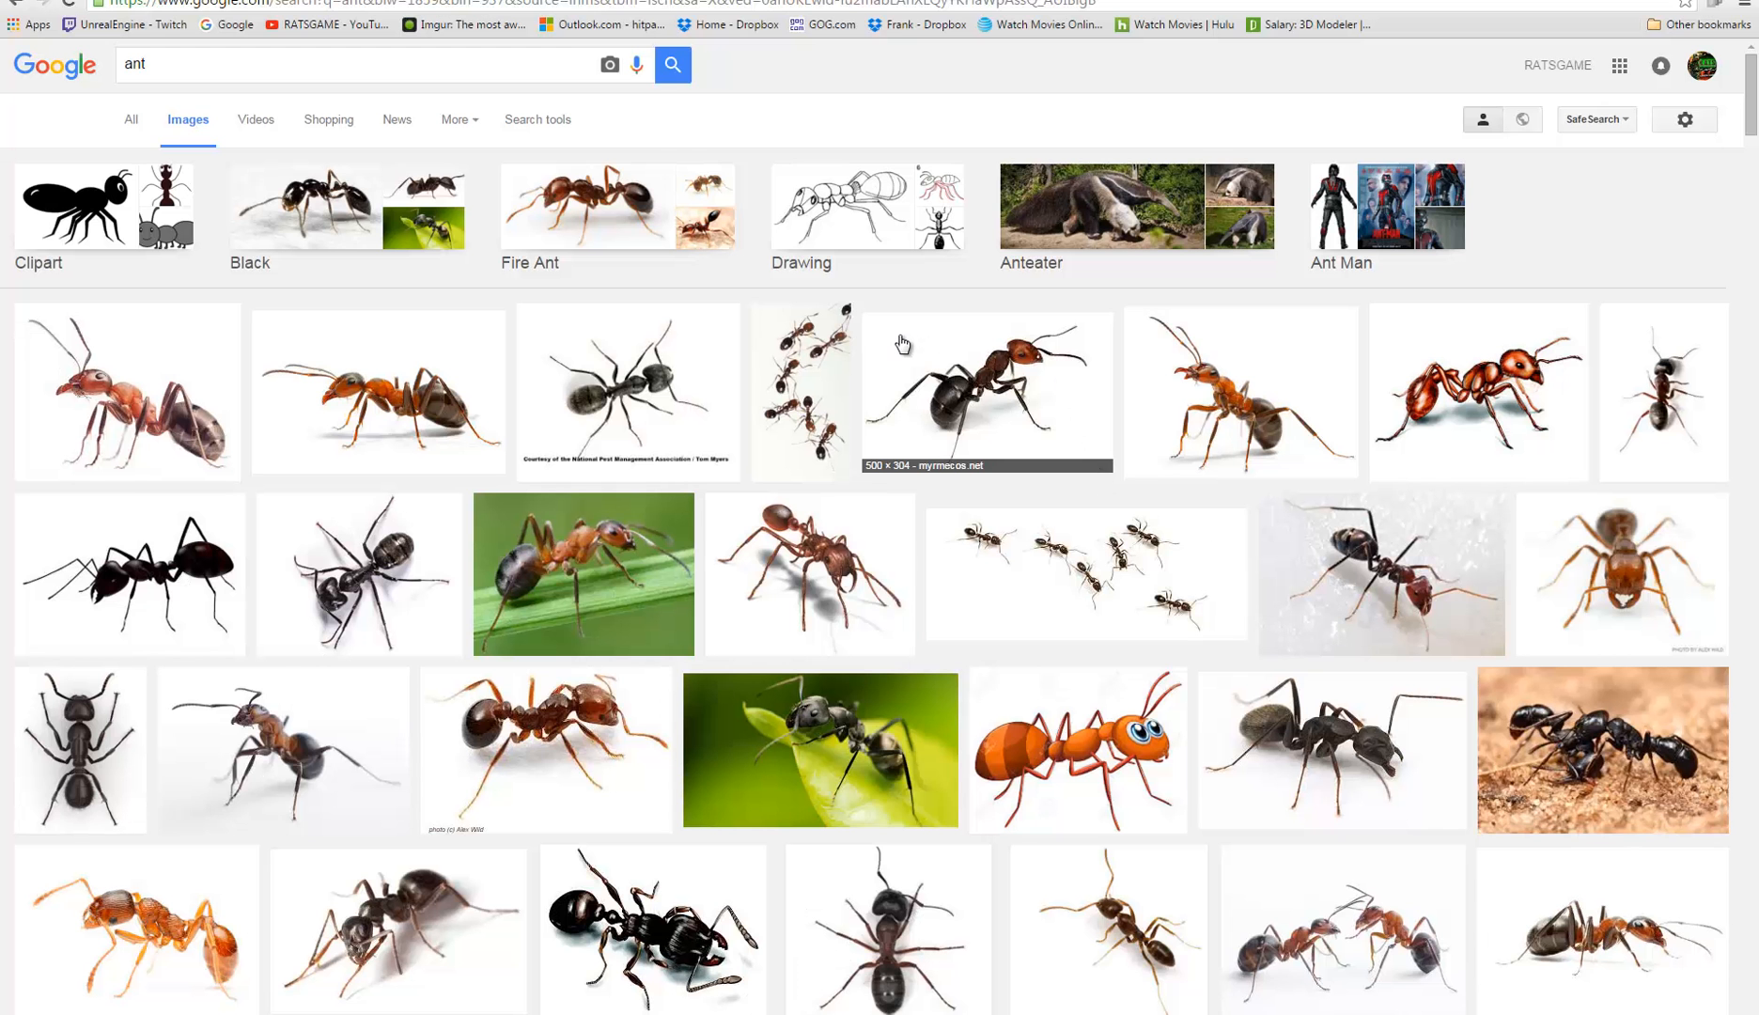
drag(1750, 91, 1750, 130)
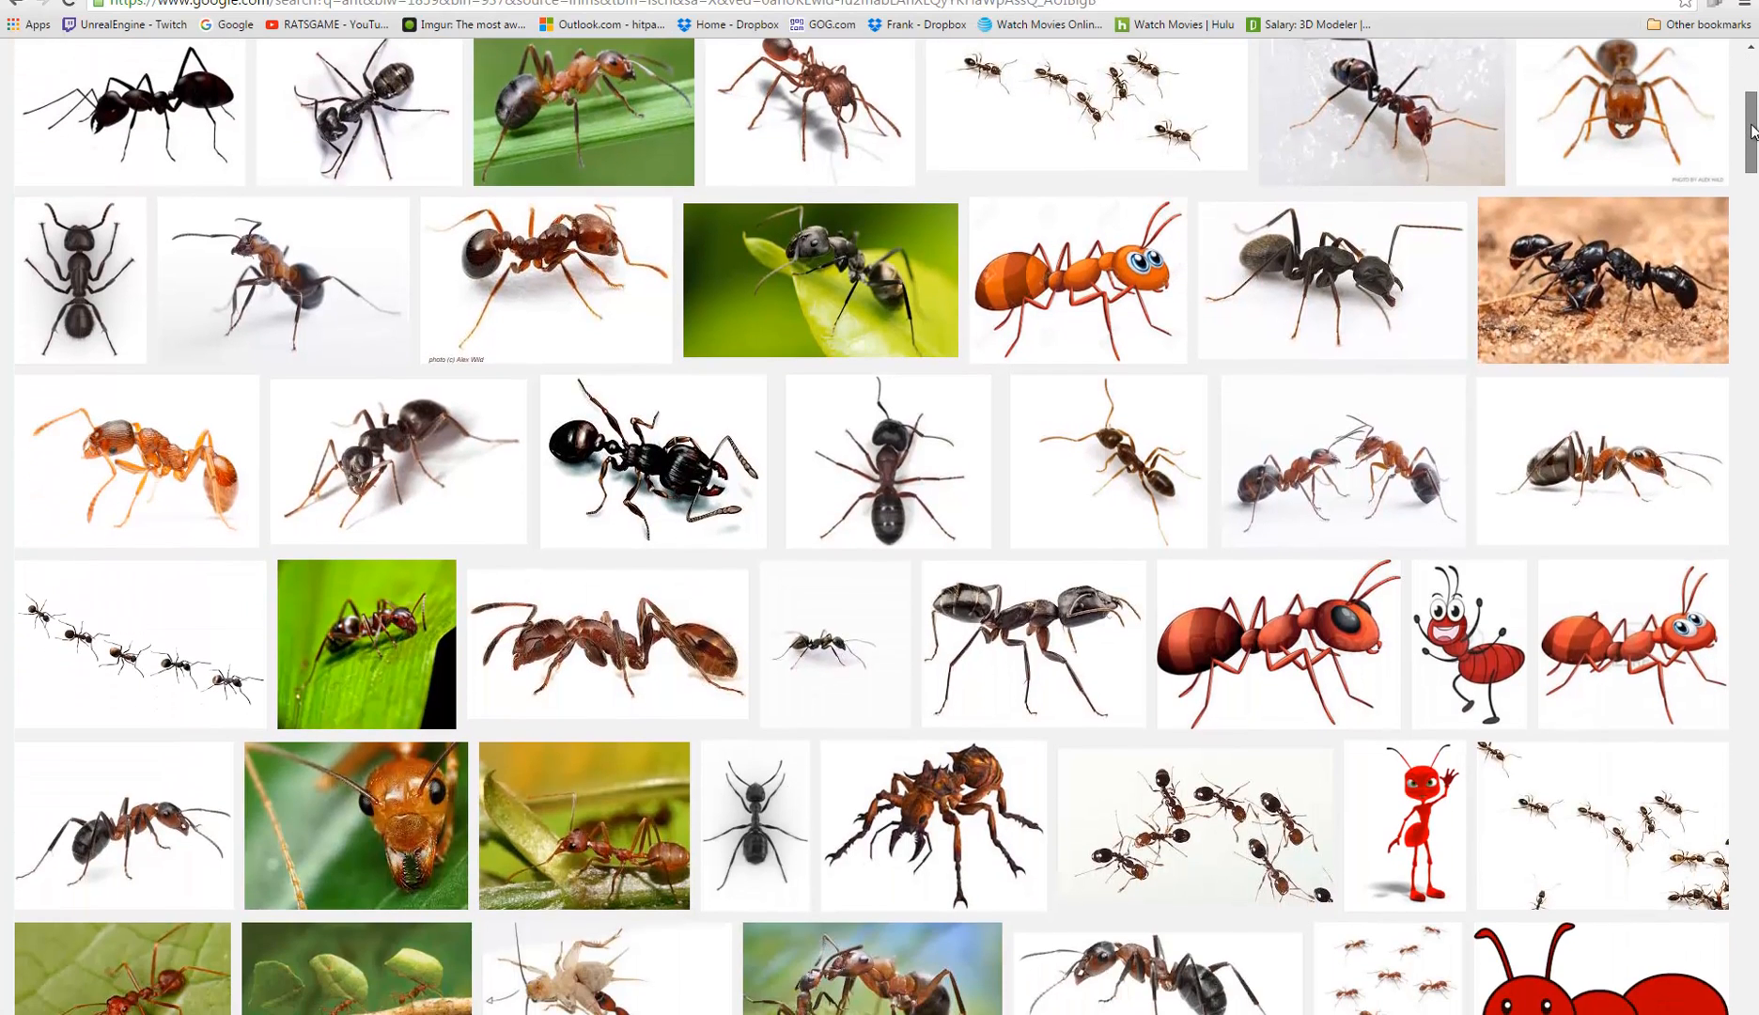
scroll(1075, 676, down, 4)
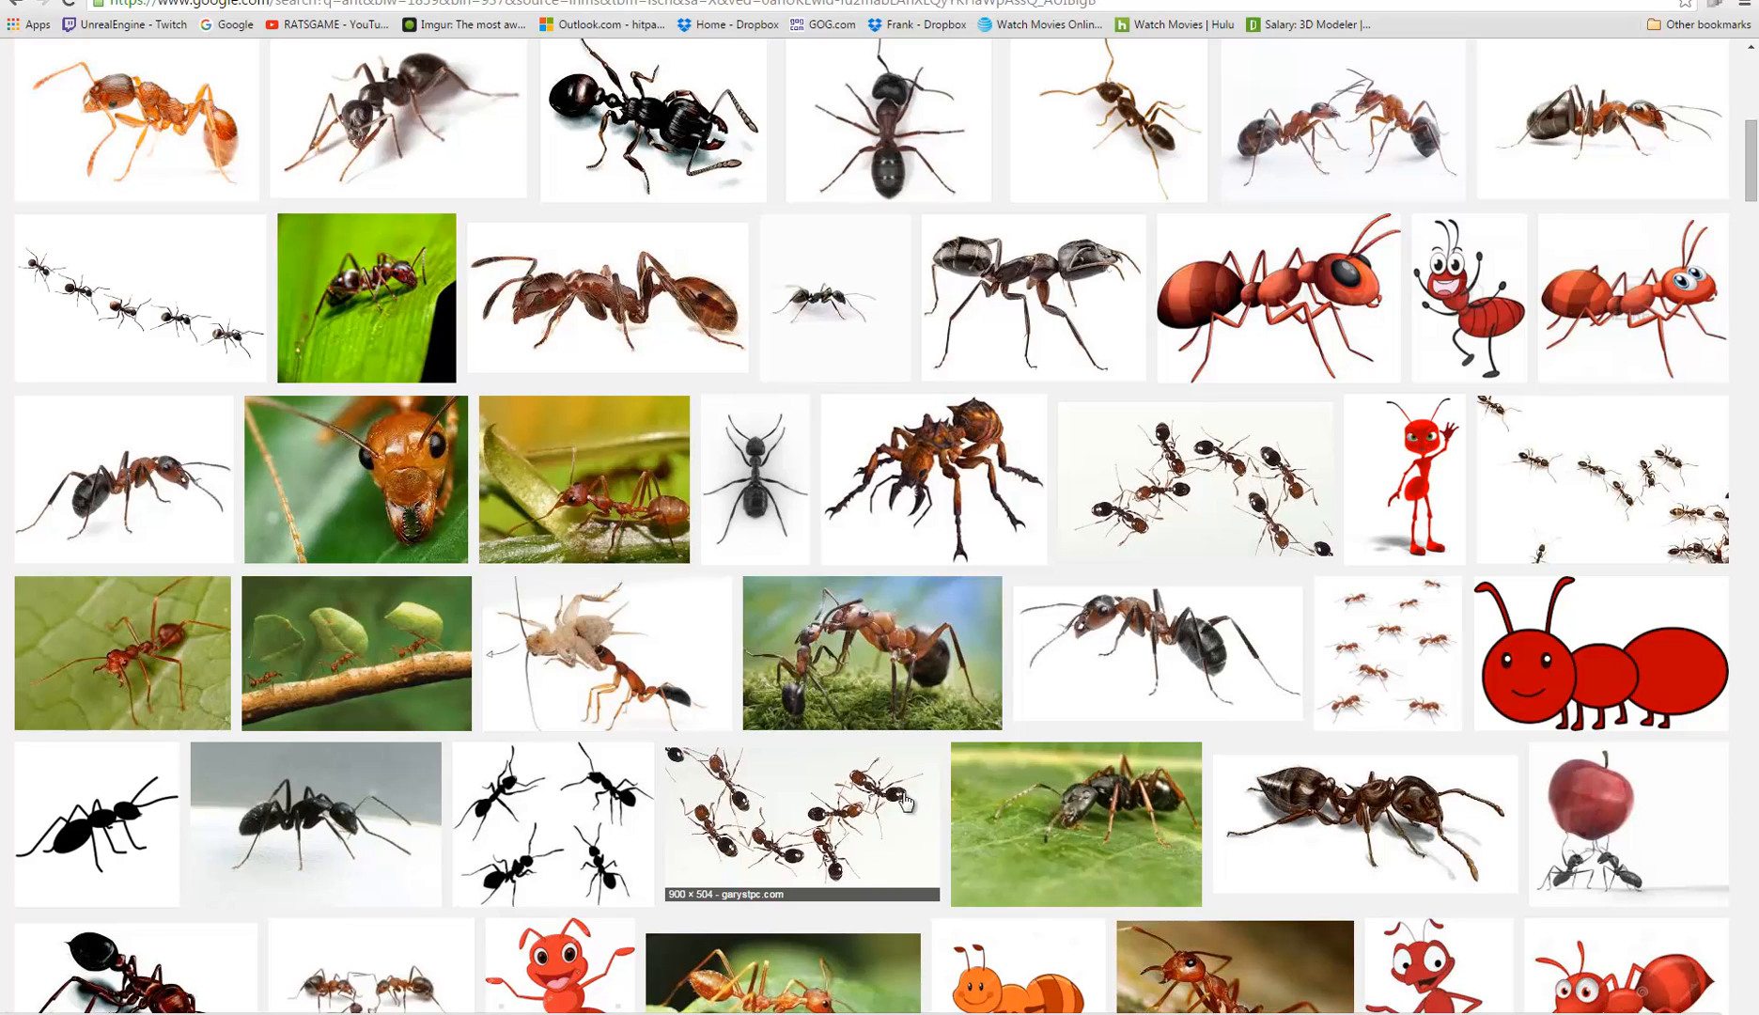
scroll(141, 940, down, 1)
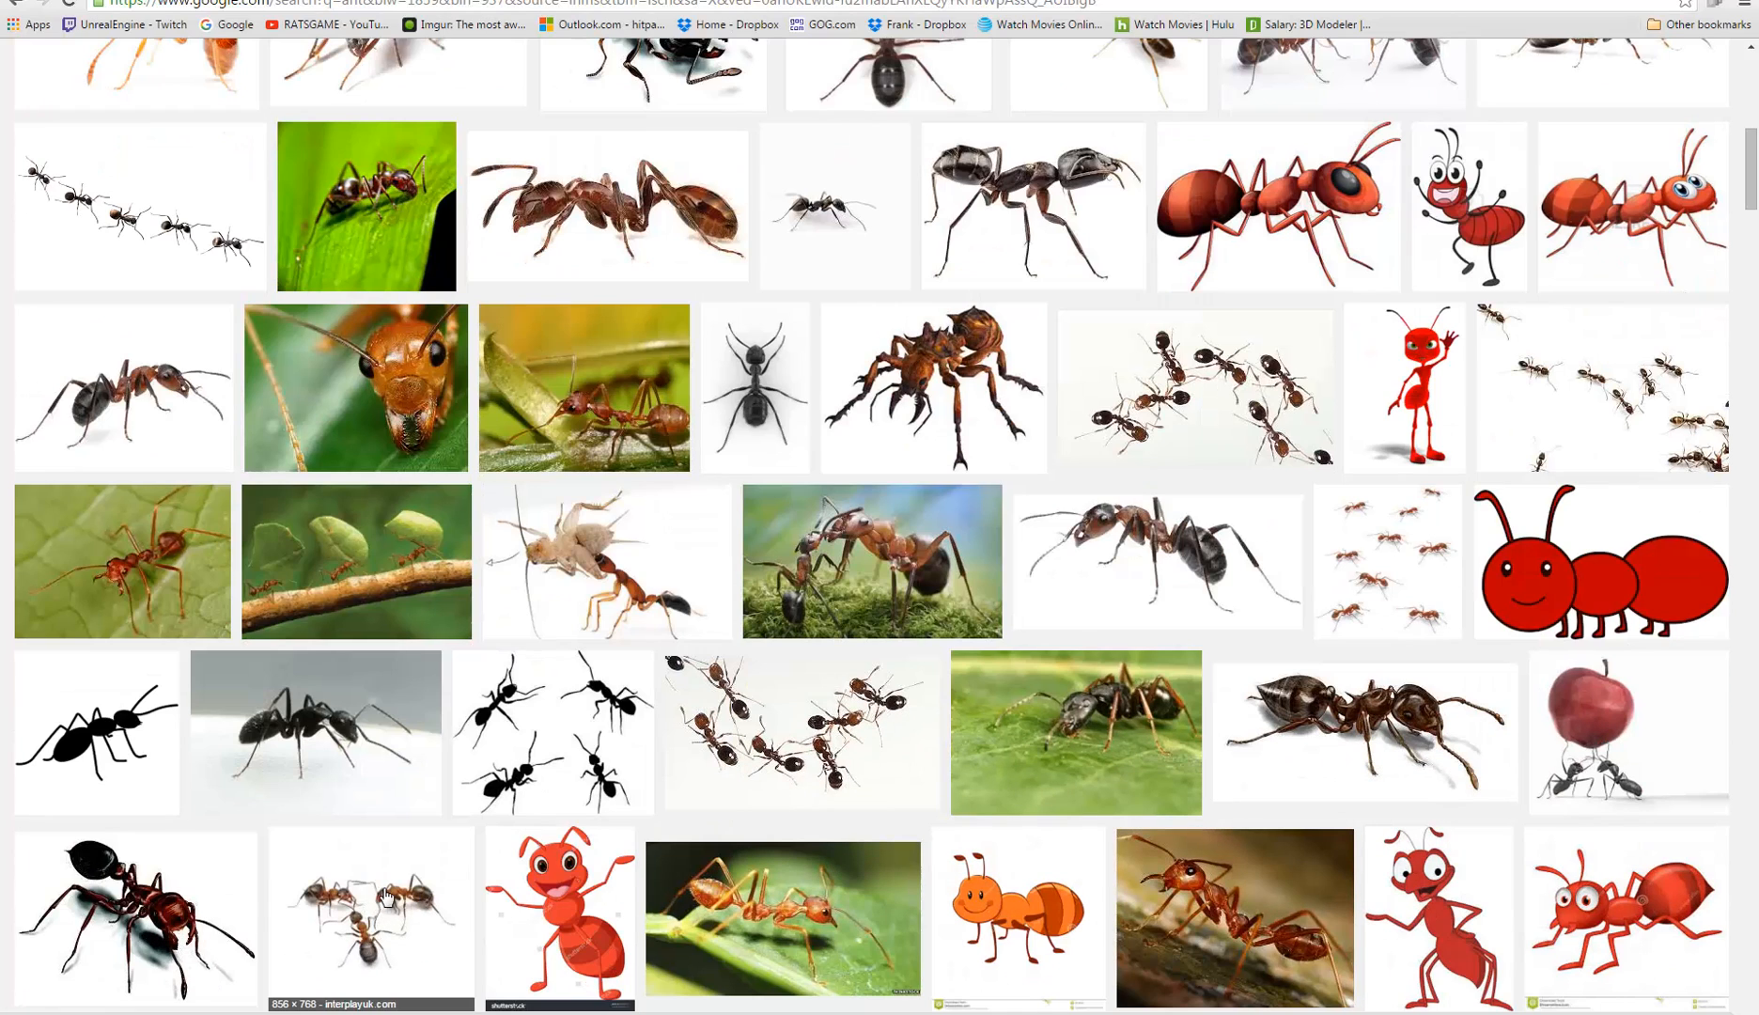
scroll(393, 888, up, 5)
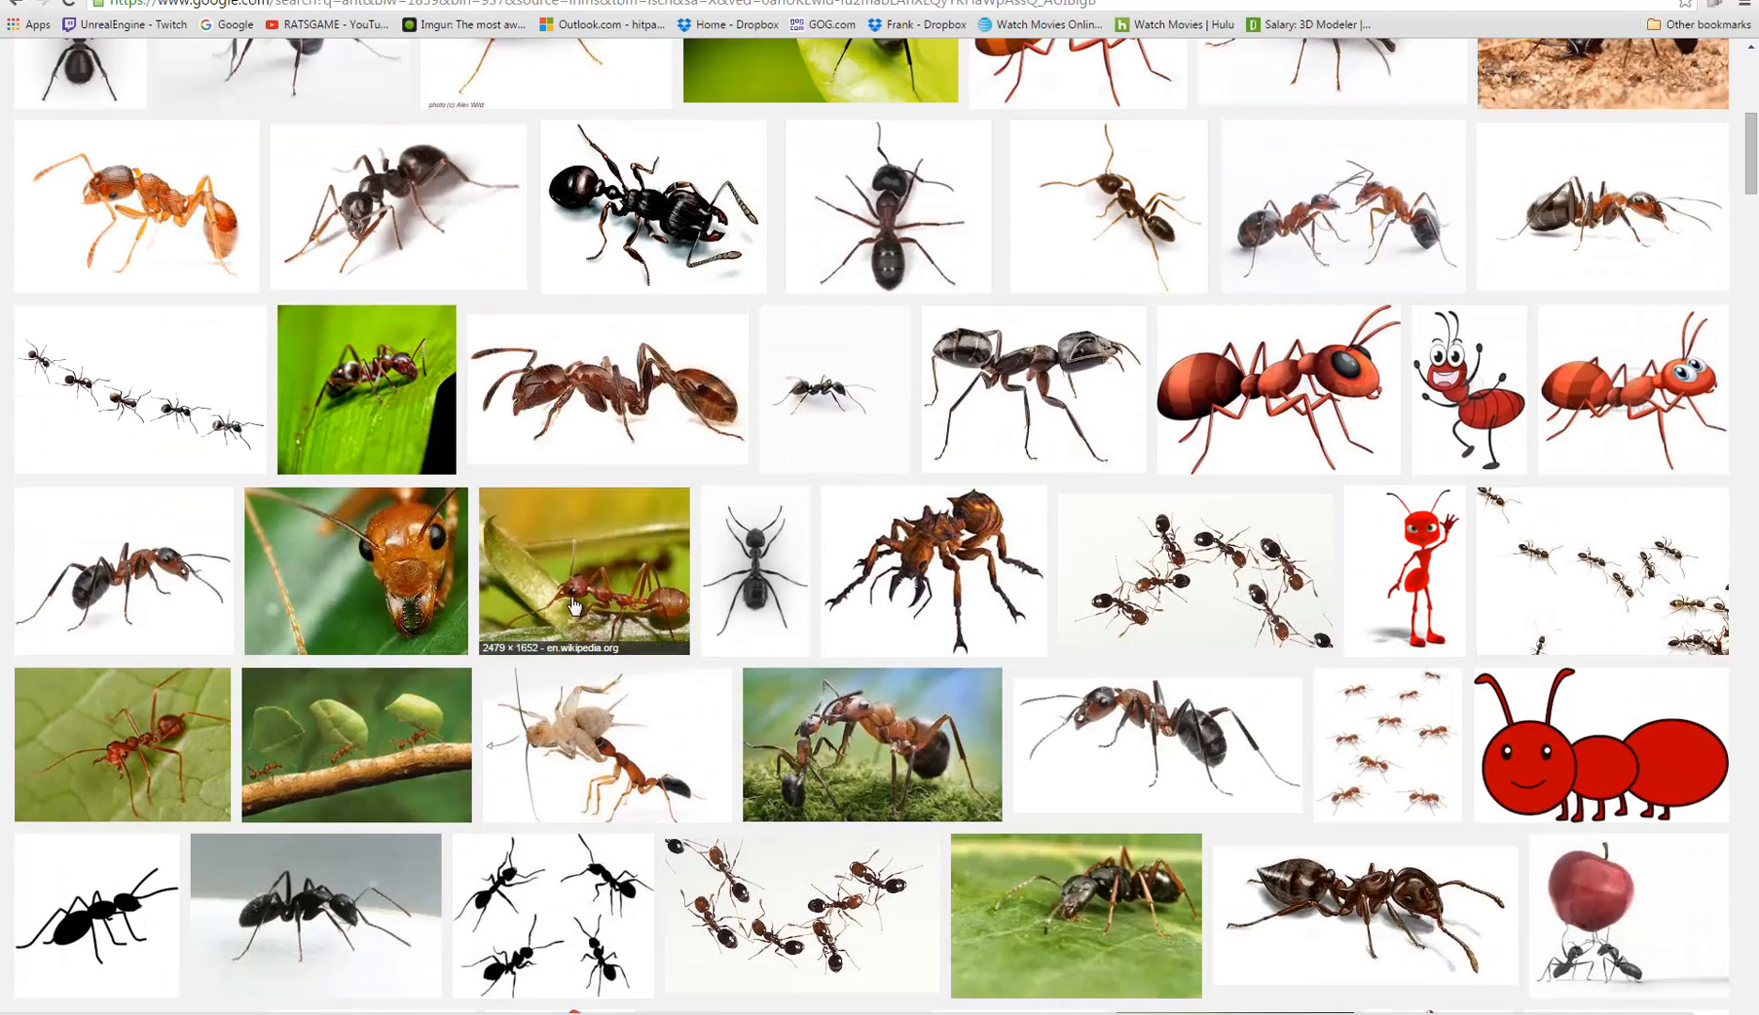
scroll(930, 451, up, 4)
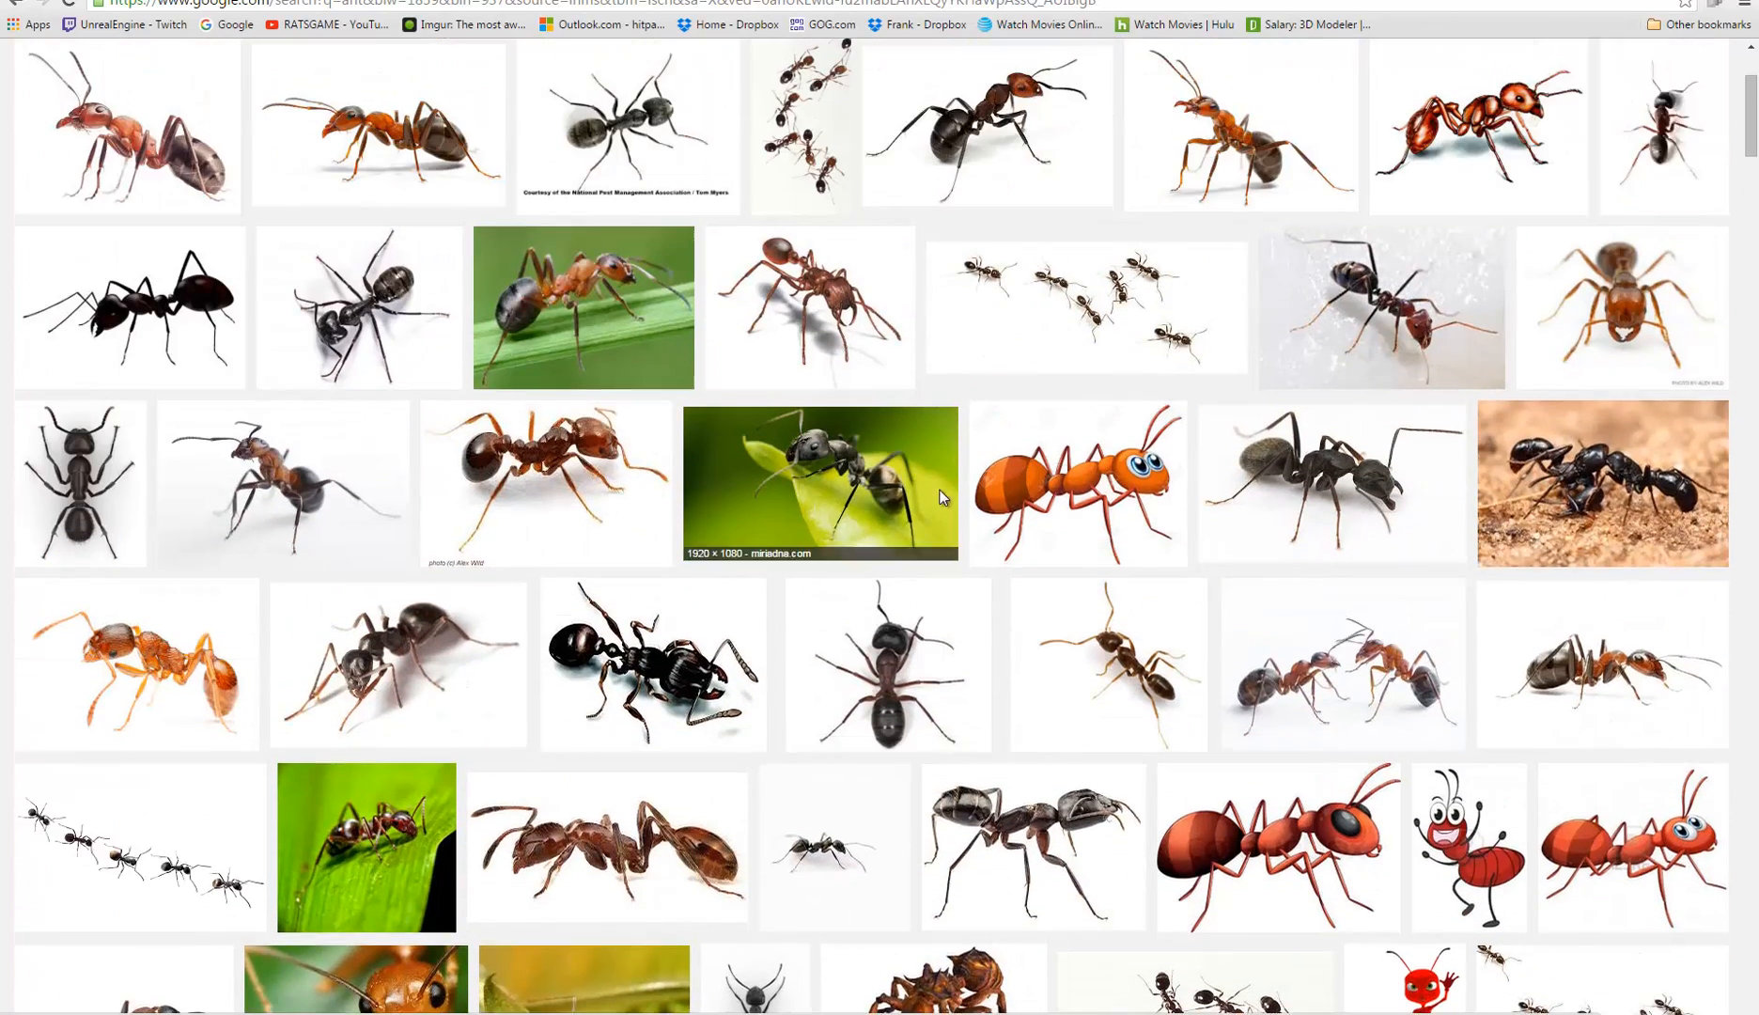
scroll(1481, 371, up, 1)
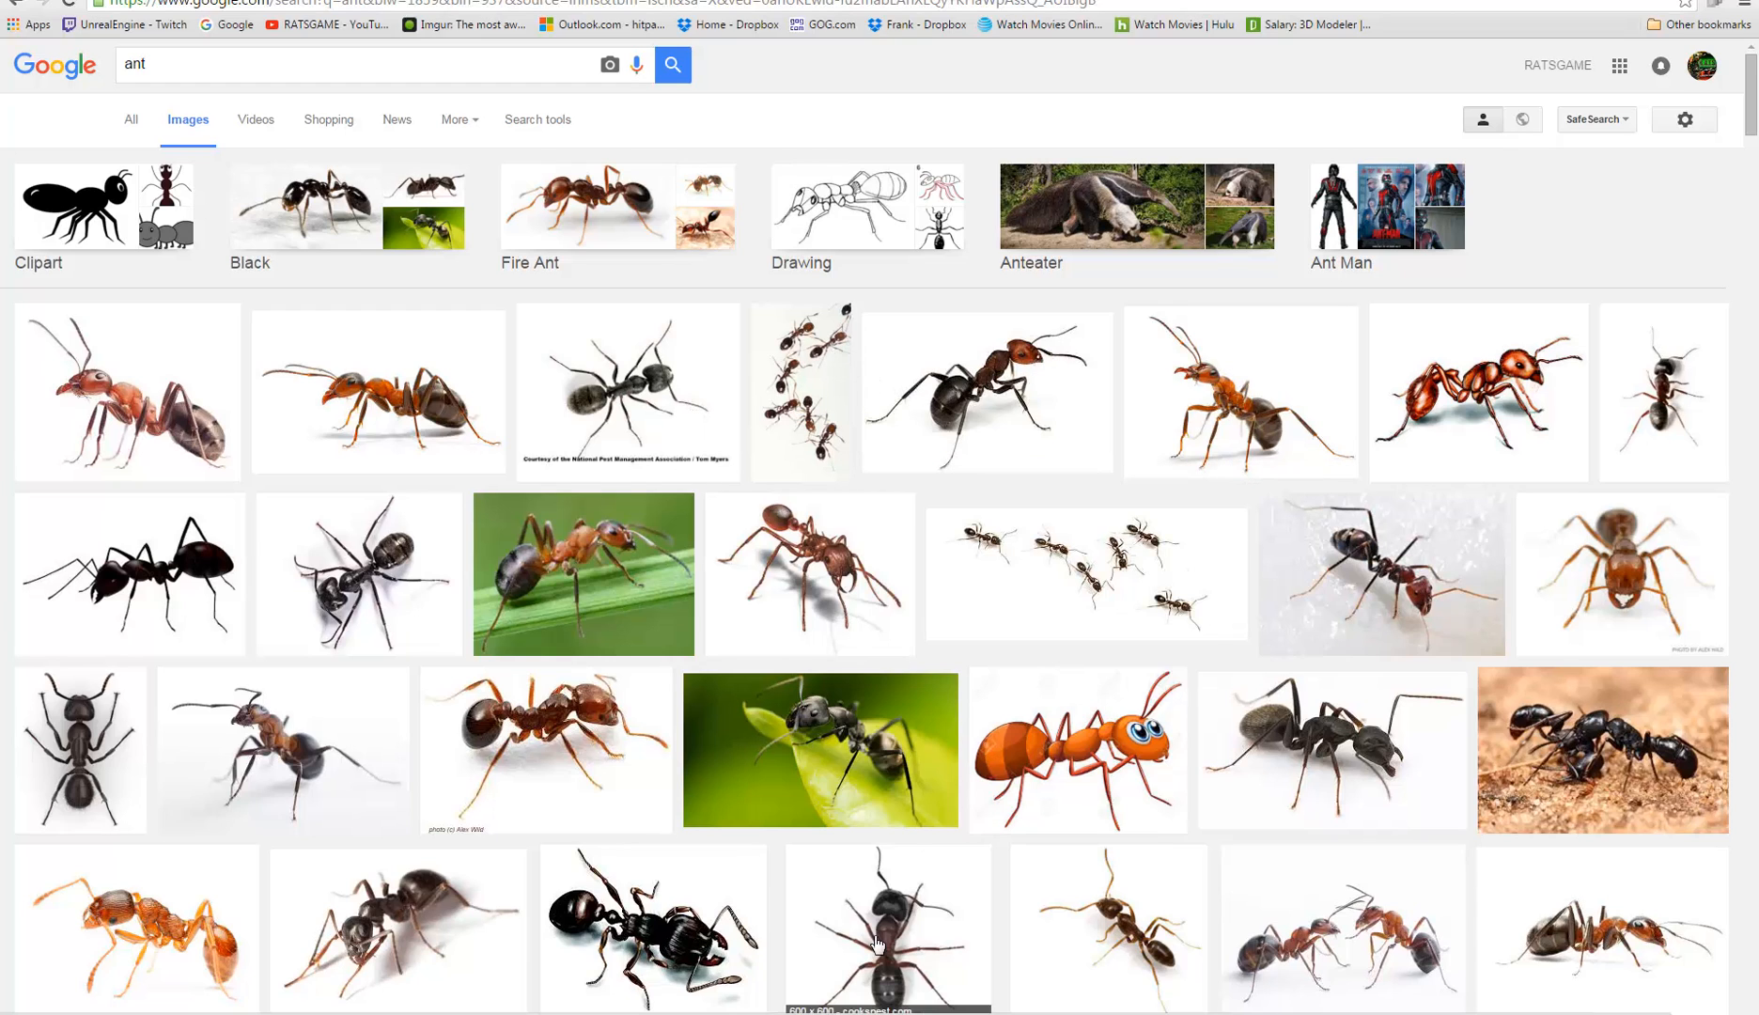
scroll(902, 851, down, 2)
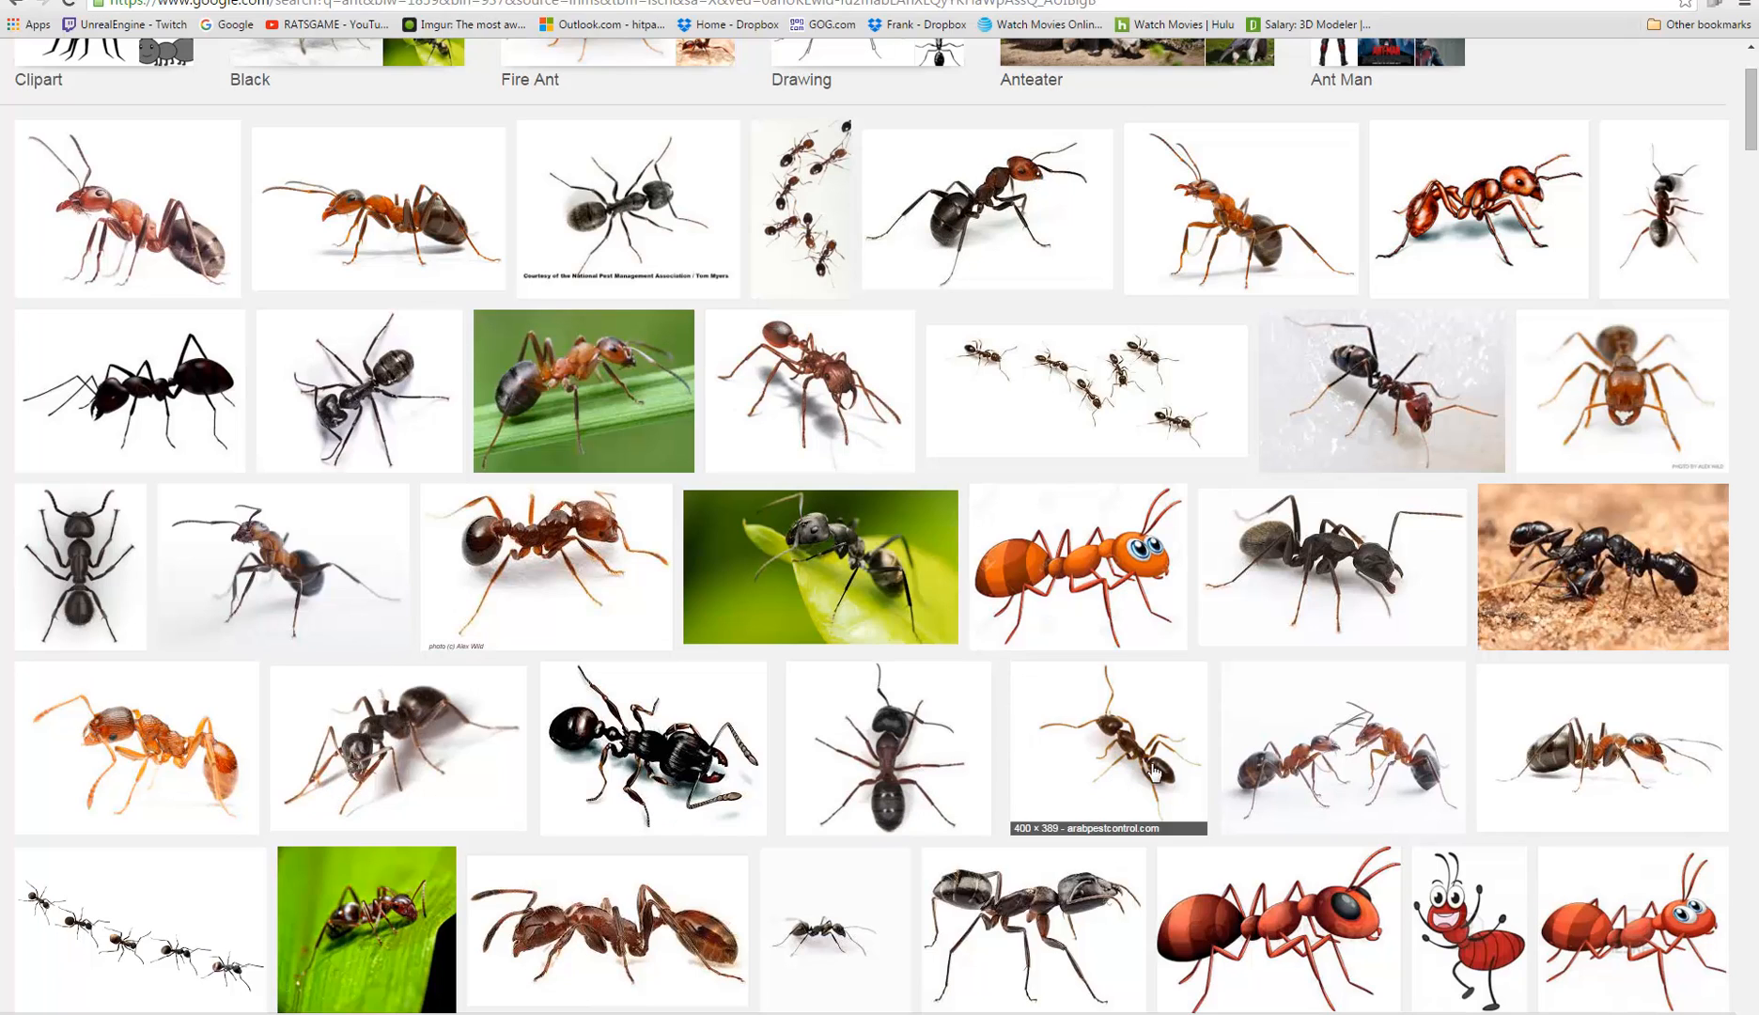
click(1400, 755)
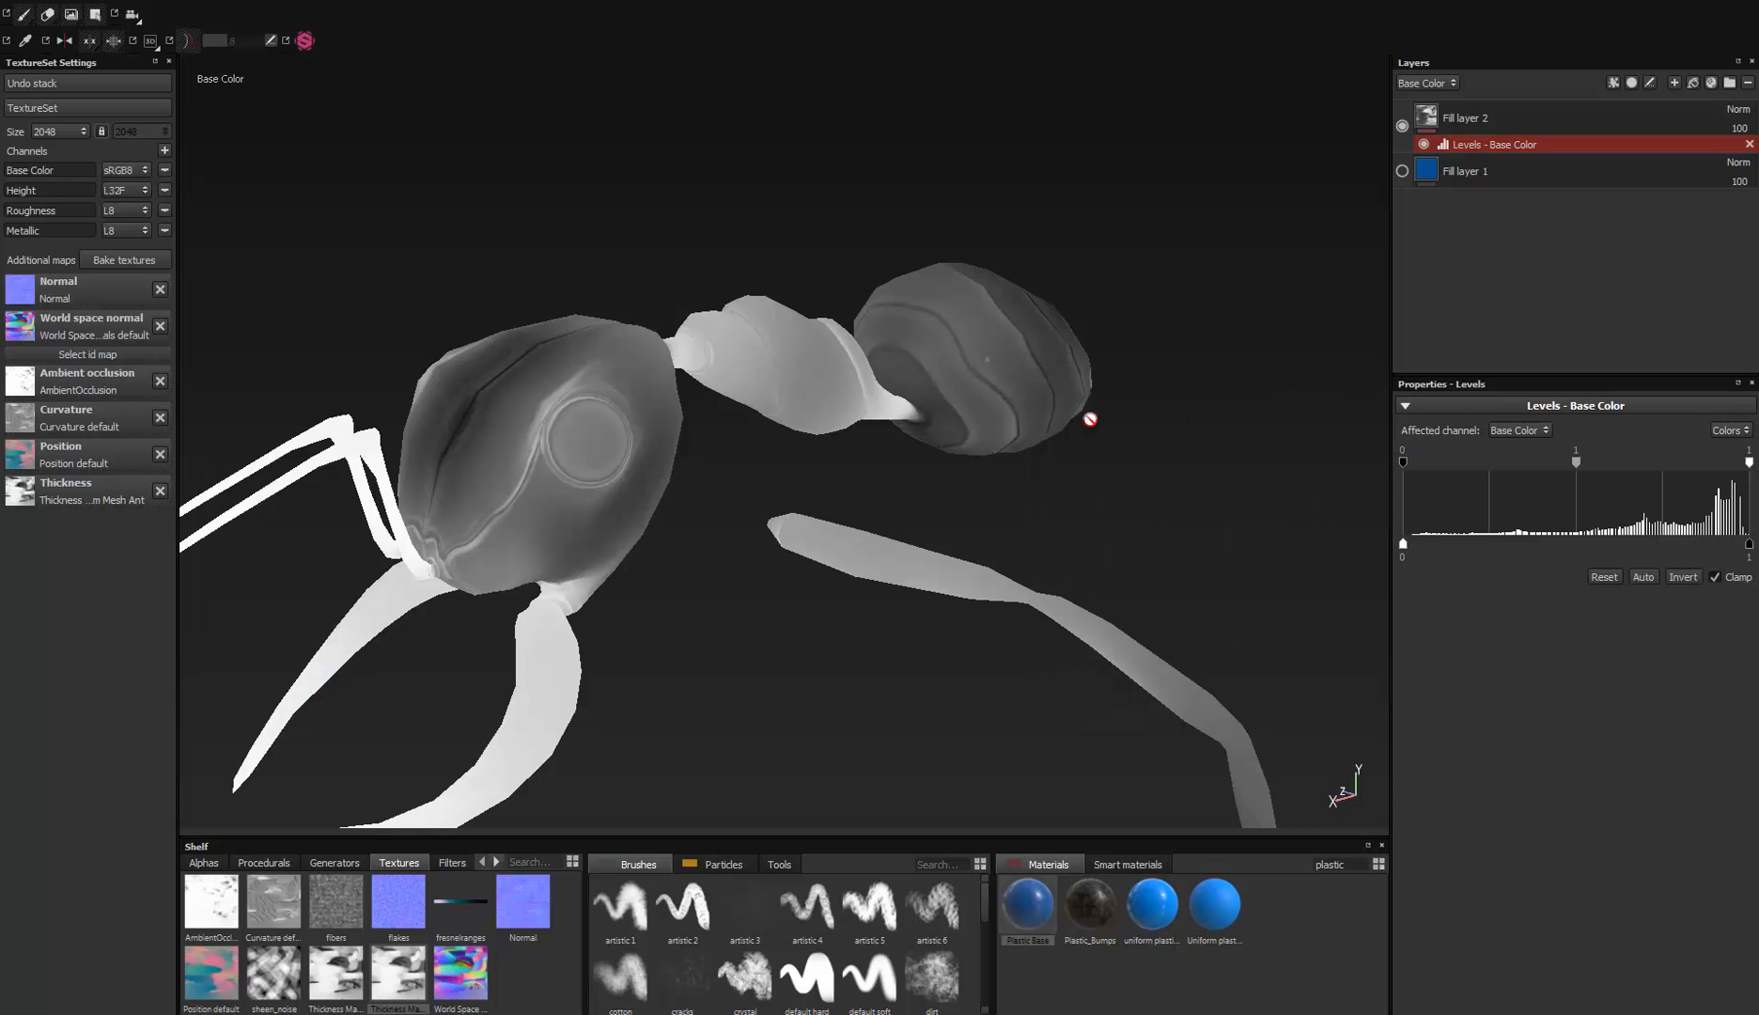
Step: Examine the rebaked thickness map across the ant's head, waist, abdomen and leg
alt+middle_drag(975, 418, 1040, 354)
alt+drag(1041, 353, 876, 427)
alt+right_drag(966, 371, 939, 389)
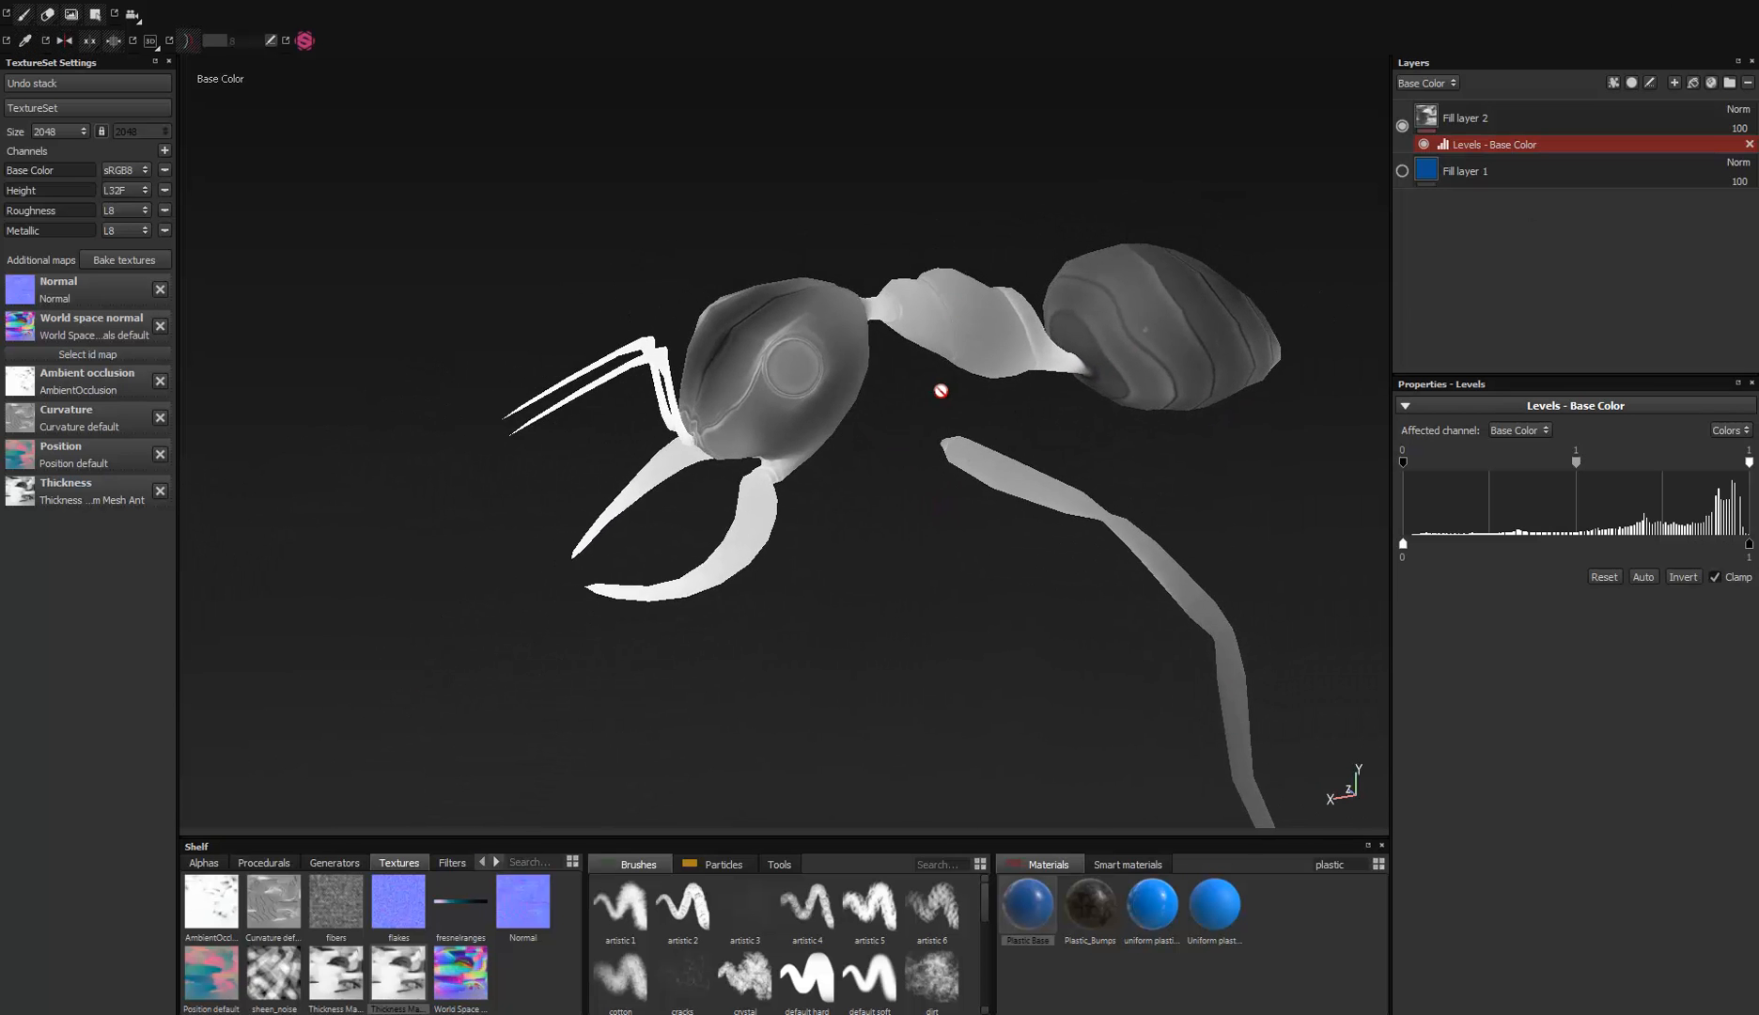
alt+middle_drag(939, 389, 836, 362)
alt+drag(837, 362, 825, 431)
alt+right_drag(829, 503, 867, 478)
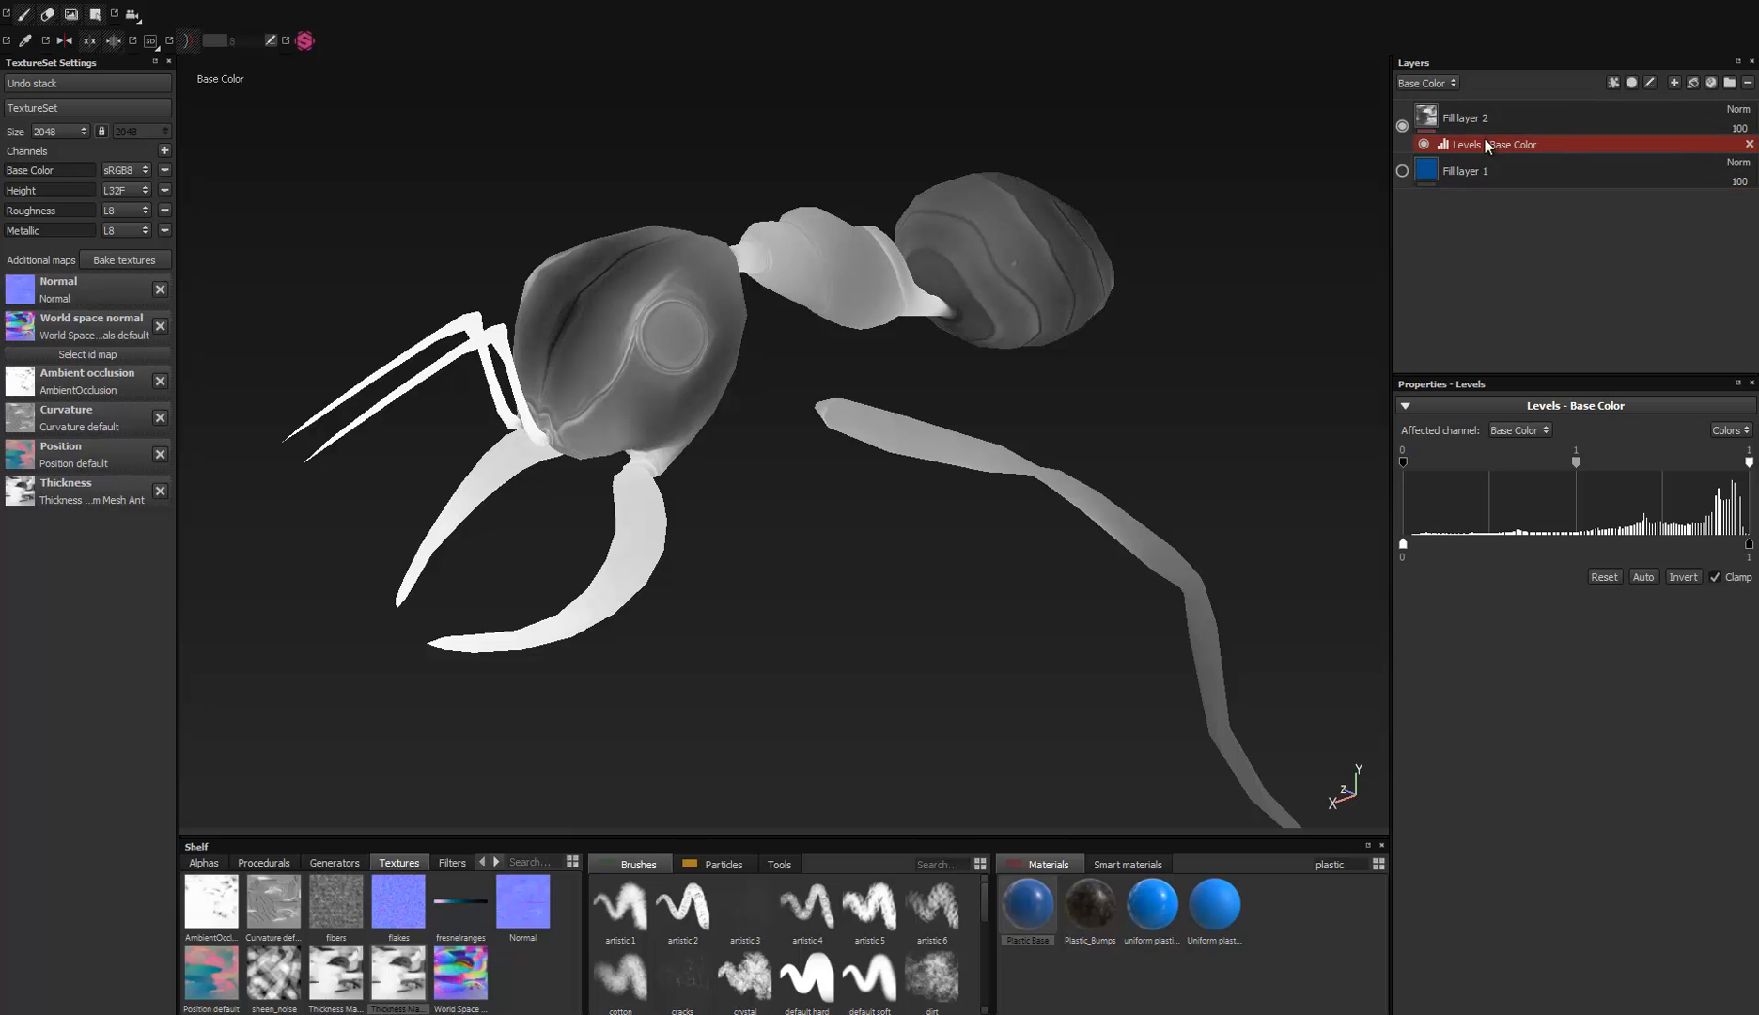
Step: Remove the Levels adjustment to compare the non-inverted thickness map, and undo the removal
click(1750, 145)
mouse_move(719, 392)
alt+mouse_down()
mouse_move(715, 413)
mouse_move(530, 393)
mouse_move(699, 402)
alt+mouse_up()
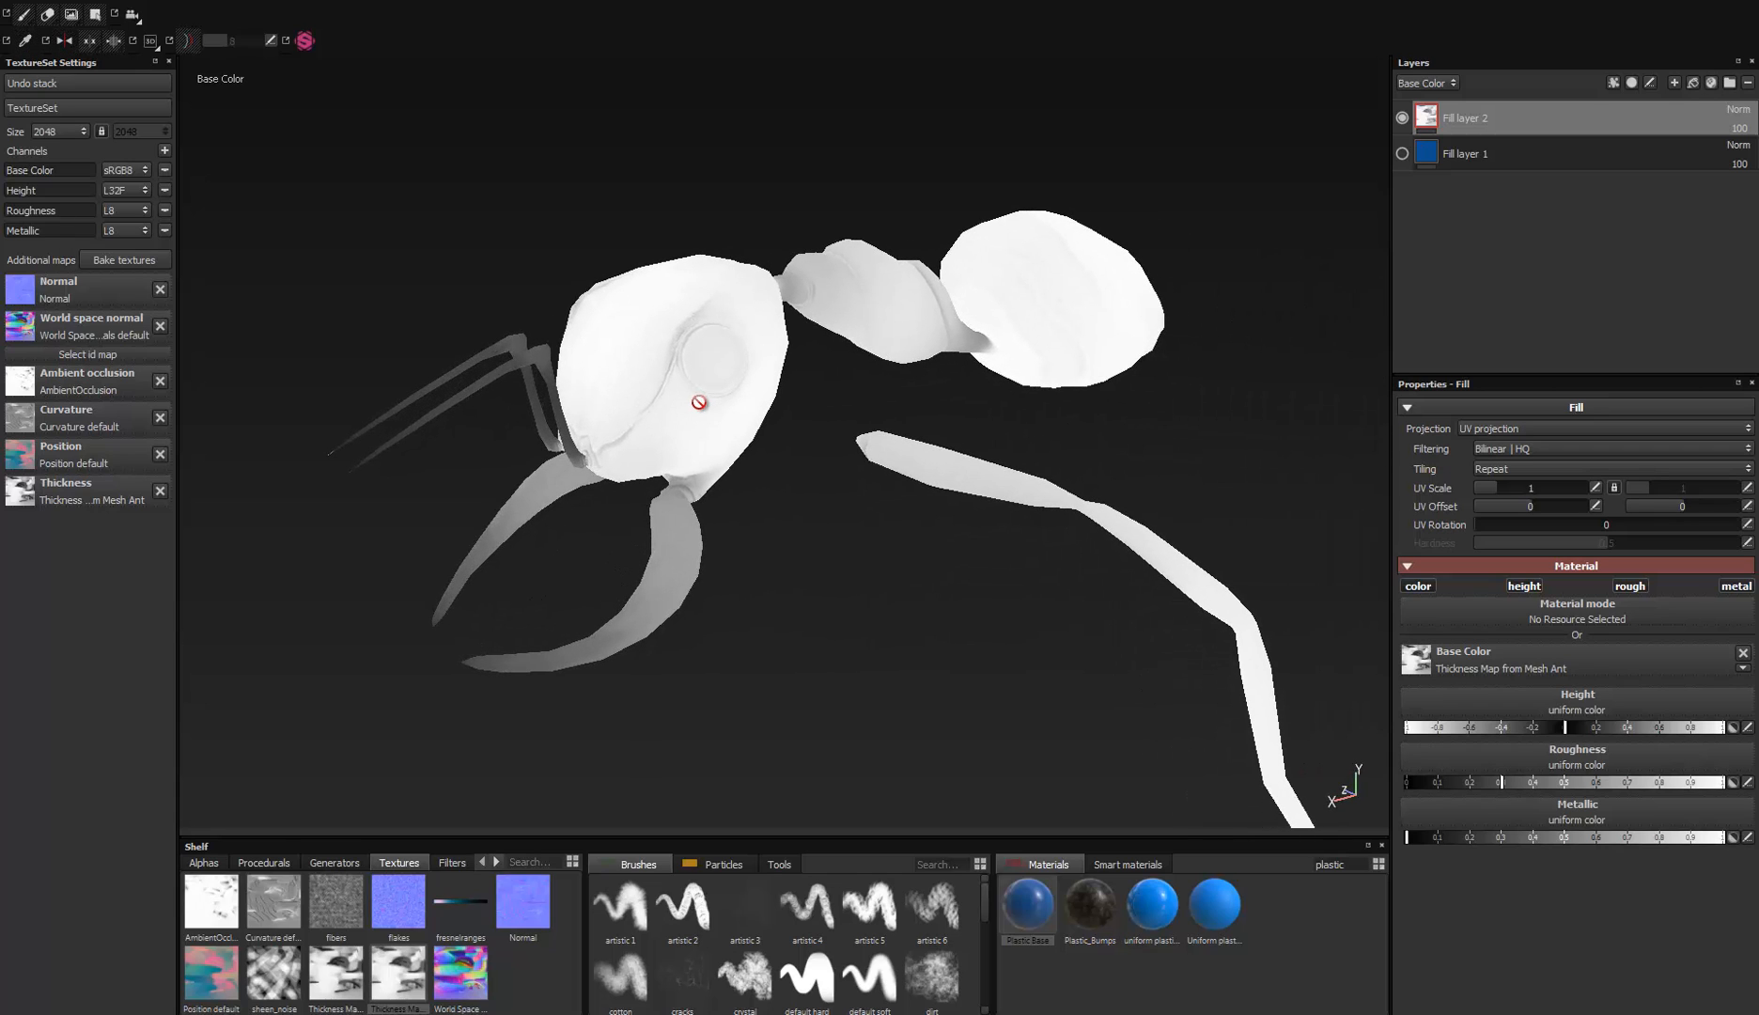
key(ctrl+z)
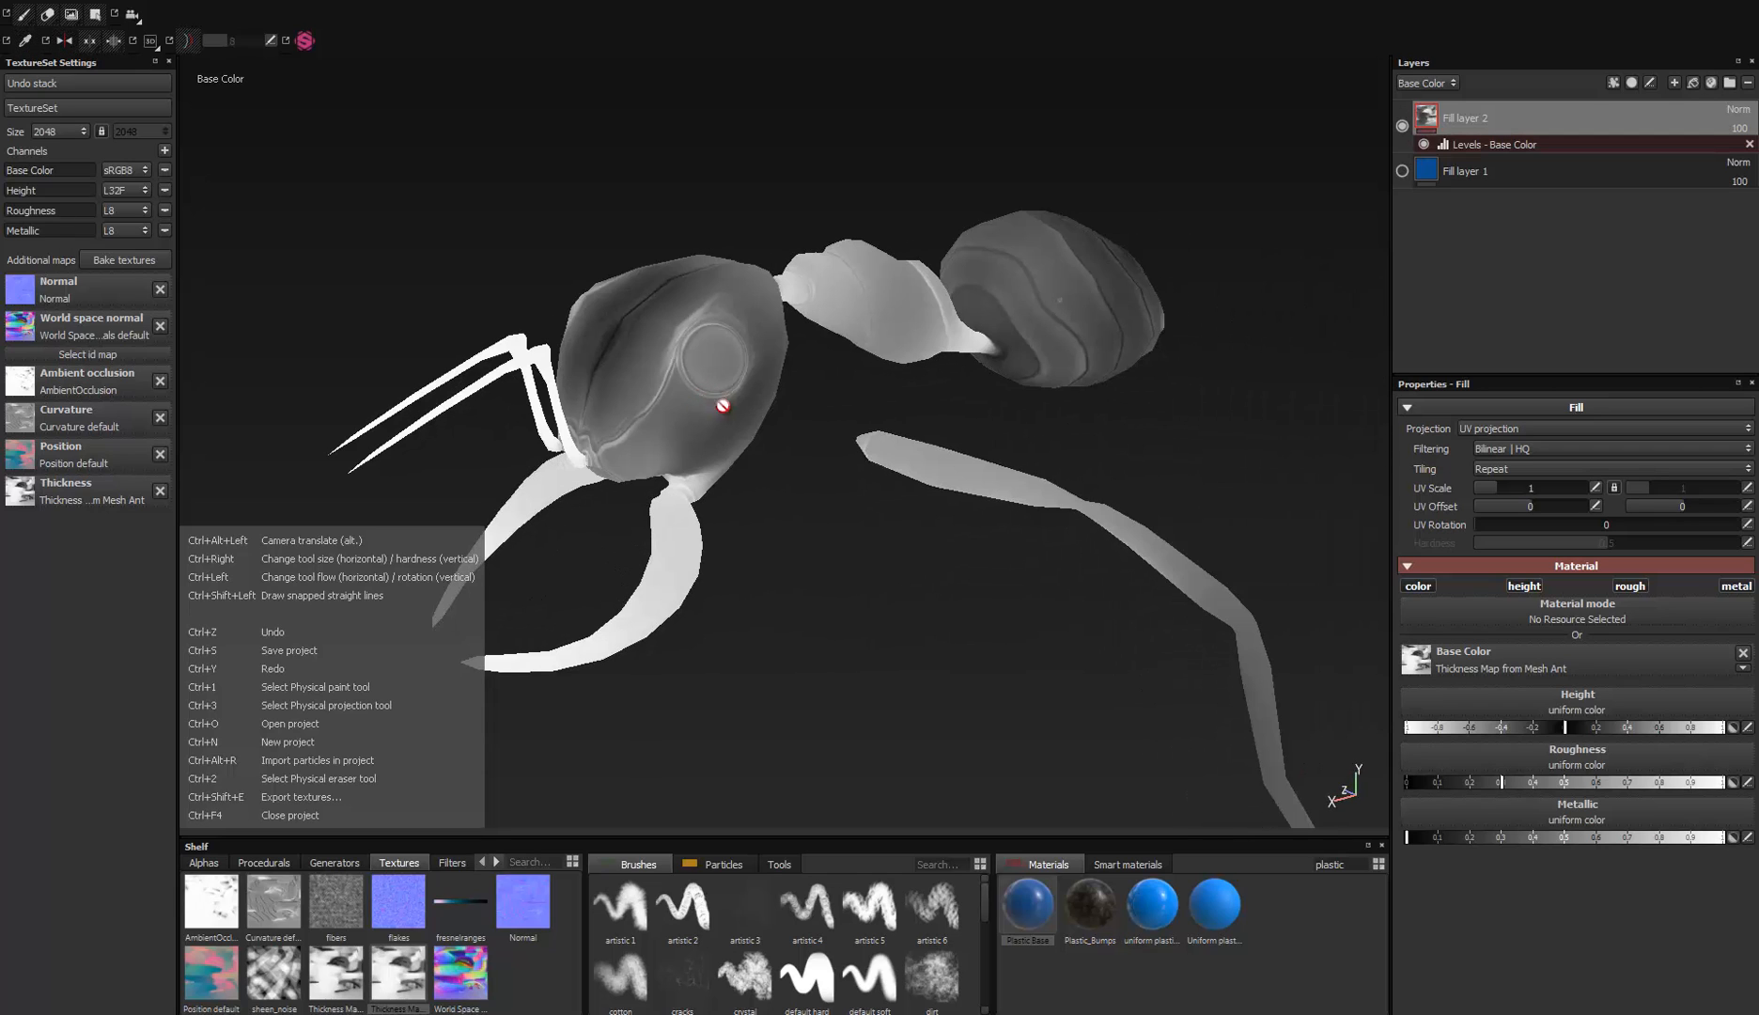
Step: Inspect the inverted thickness shading on the mandibles and antennae and along the head's surface creases
alt+drag(773, 455, 823, 378)
alt+right_drag(754, 517, 770, 606)
alt+middle_drag(758, 554, 764, 572)
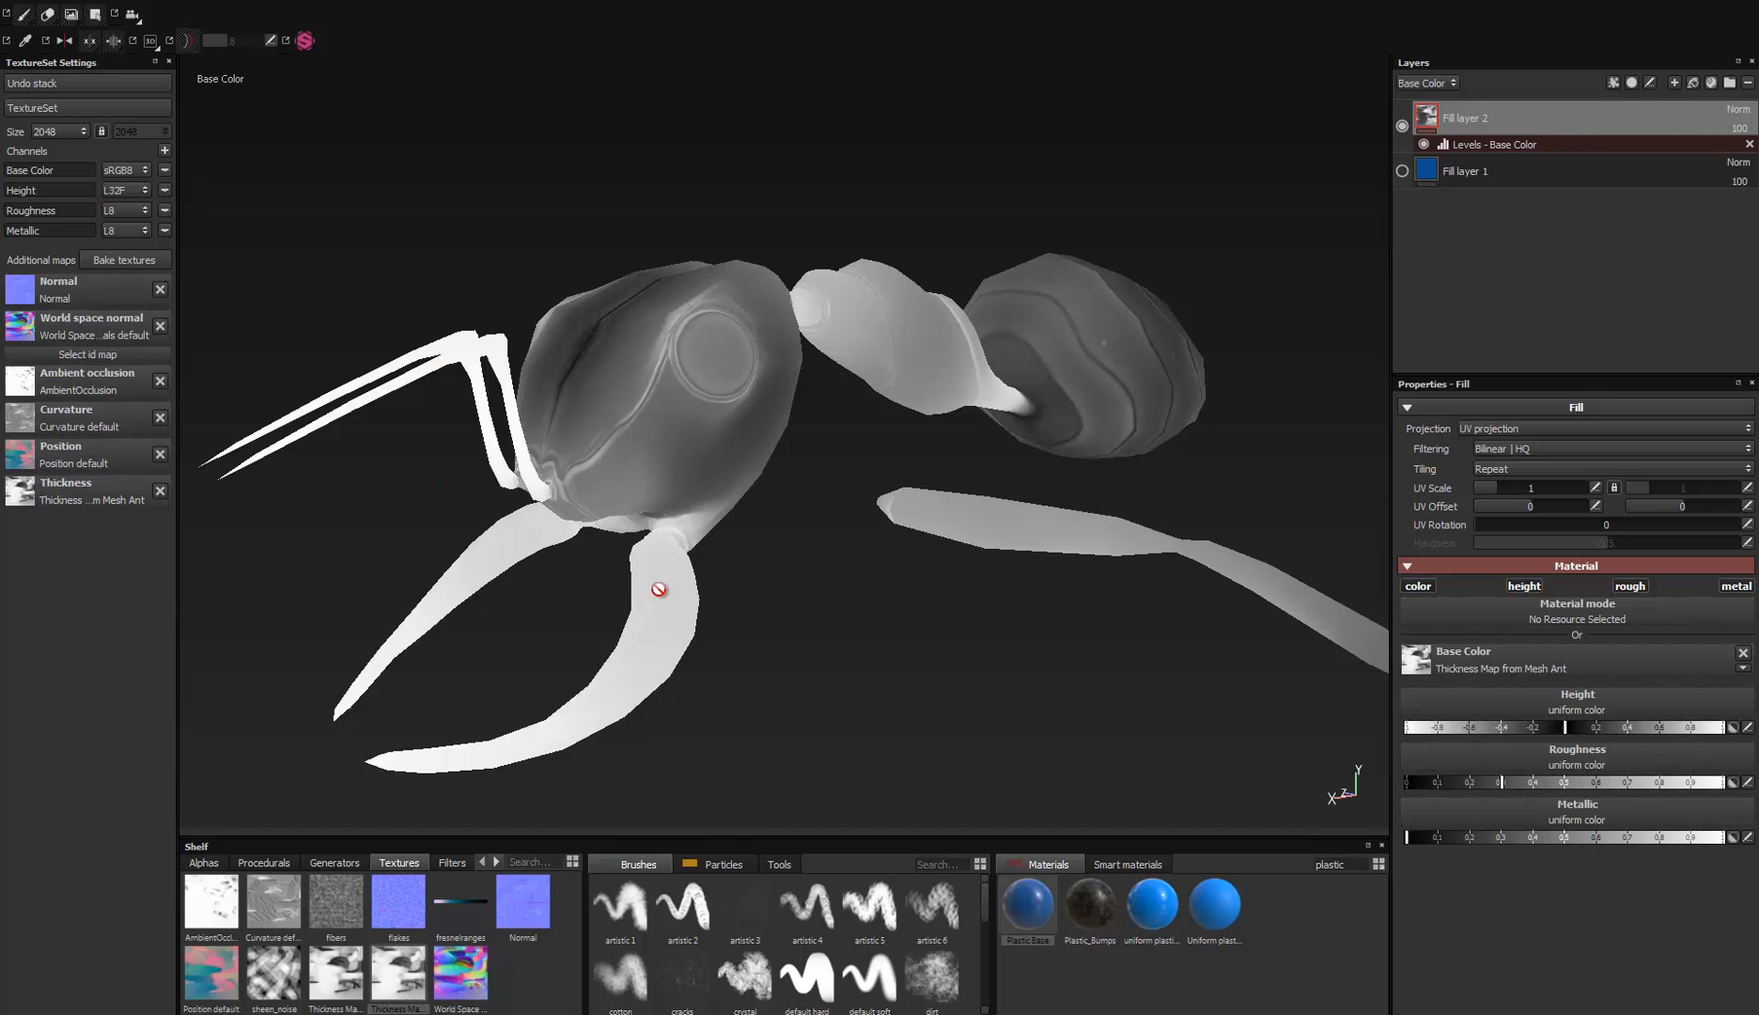
alt+drag(659, 589, 821, 513)
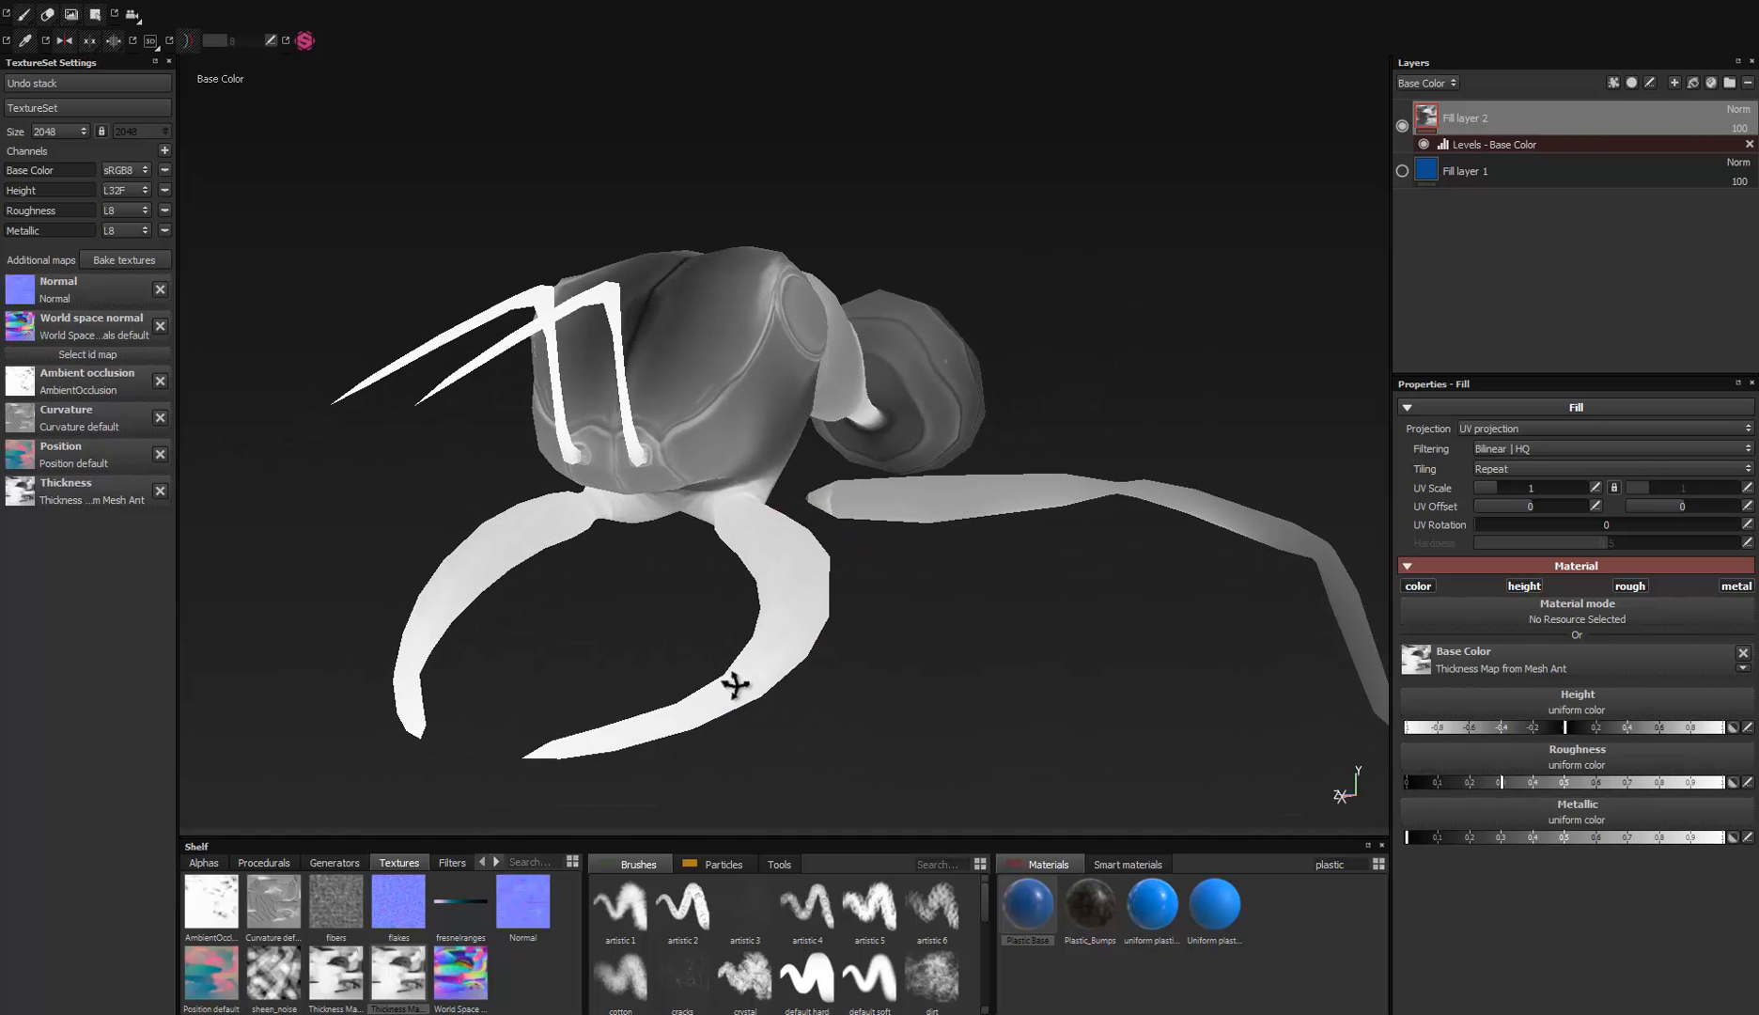
alt+drag(730, 688, 704, 493)
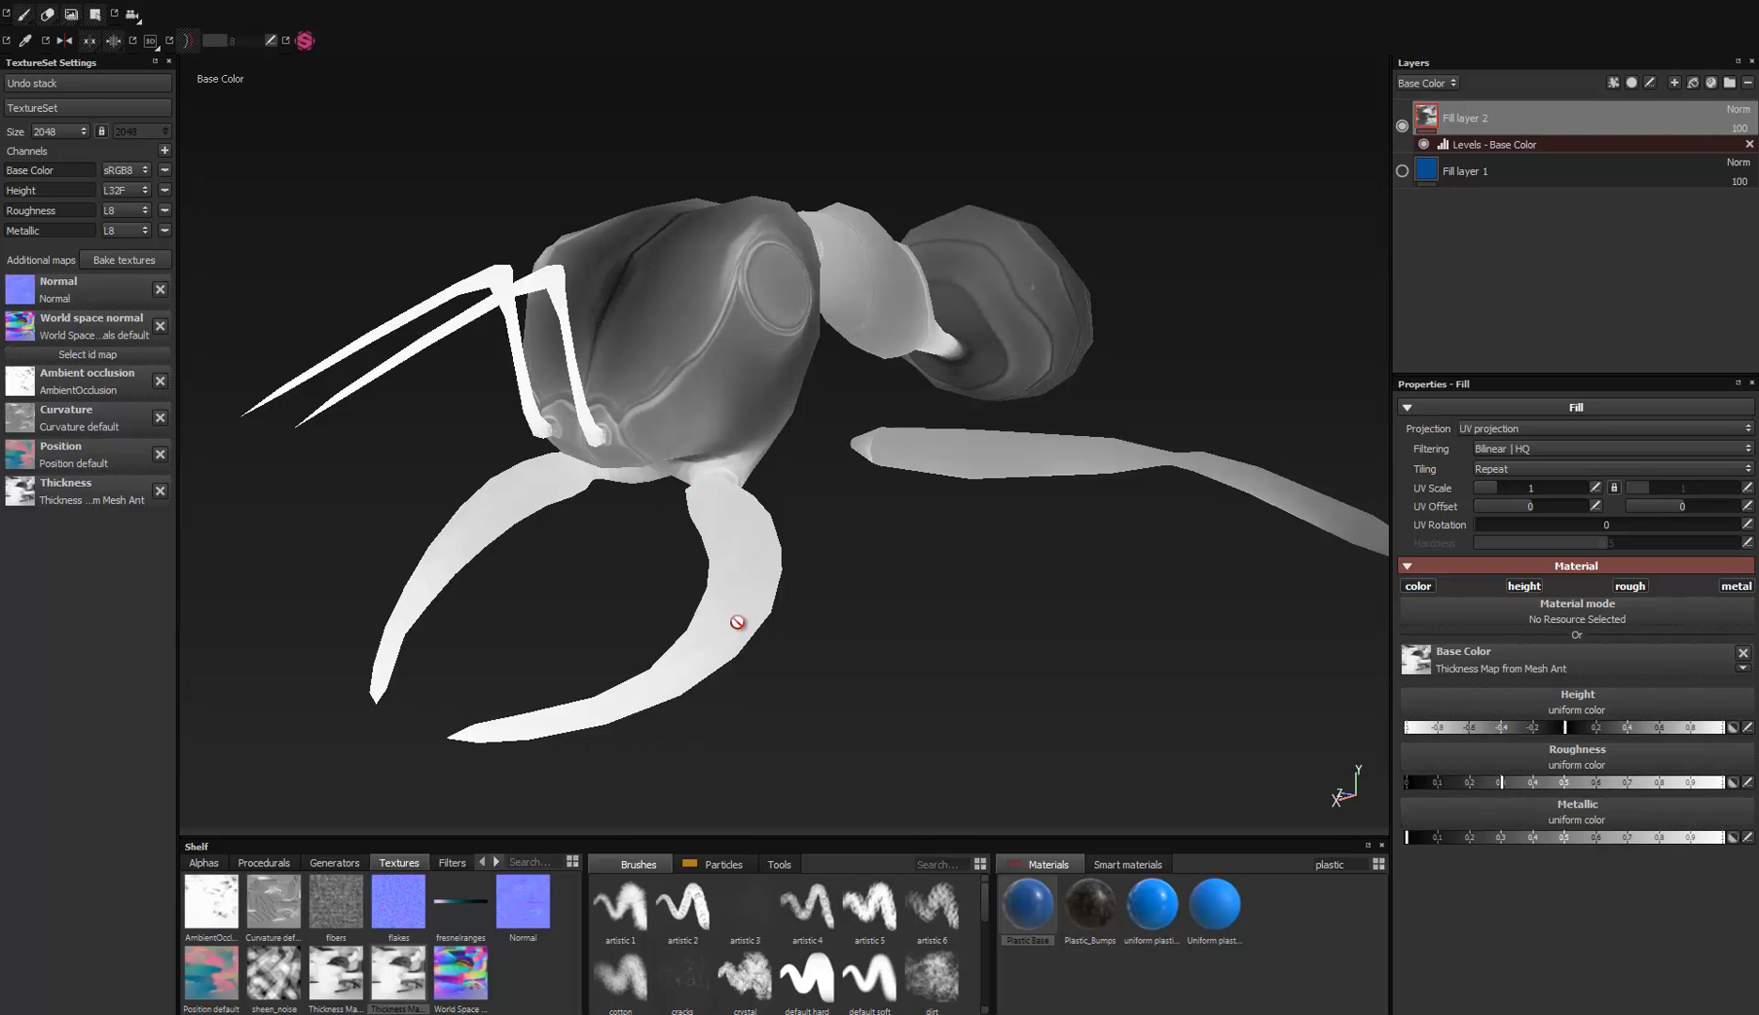
alt+drag(745, 638, 697, 536)
alt+middle_drag(741, 332, 673, 460)
alt+right_drag(710, 555, 816, 726)
alt+middle_drag(769, 532, 852, 597)
alt+drag(818, 587, 848, 501)
alt+right_drag(752, 536, 774, 648)
alt+middle_drag(773, 649, 884, 583)
mouse_move(883, 583)
alt+mouse_down()
mouse_move(816, 576)
mouse_move(884, 460)
mouse_move(845, 406)
mouse_move(680, 378)
mouse_move(734, 358)
mouse_move(750, 617)
mouse_move(774, 600)
mouse_move(715, 303)
alt+mouse_up()
Step: Display the full lit material and examine the thickness shading on the head, eye, waist and abdomen
key(m)
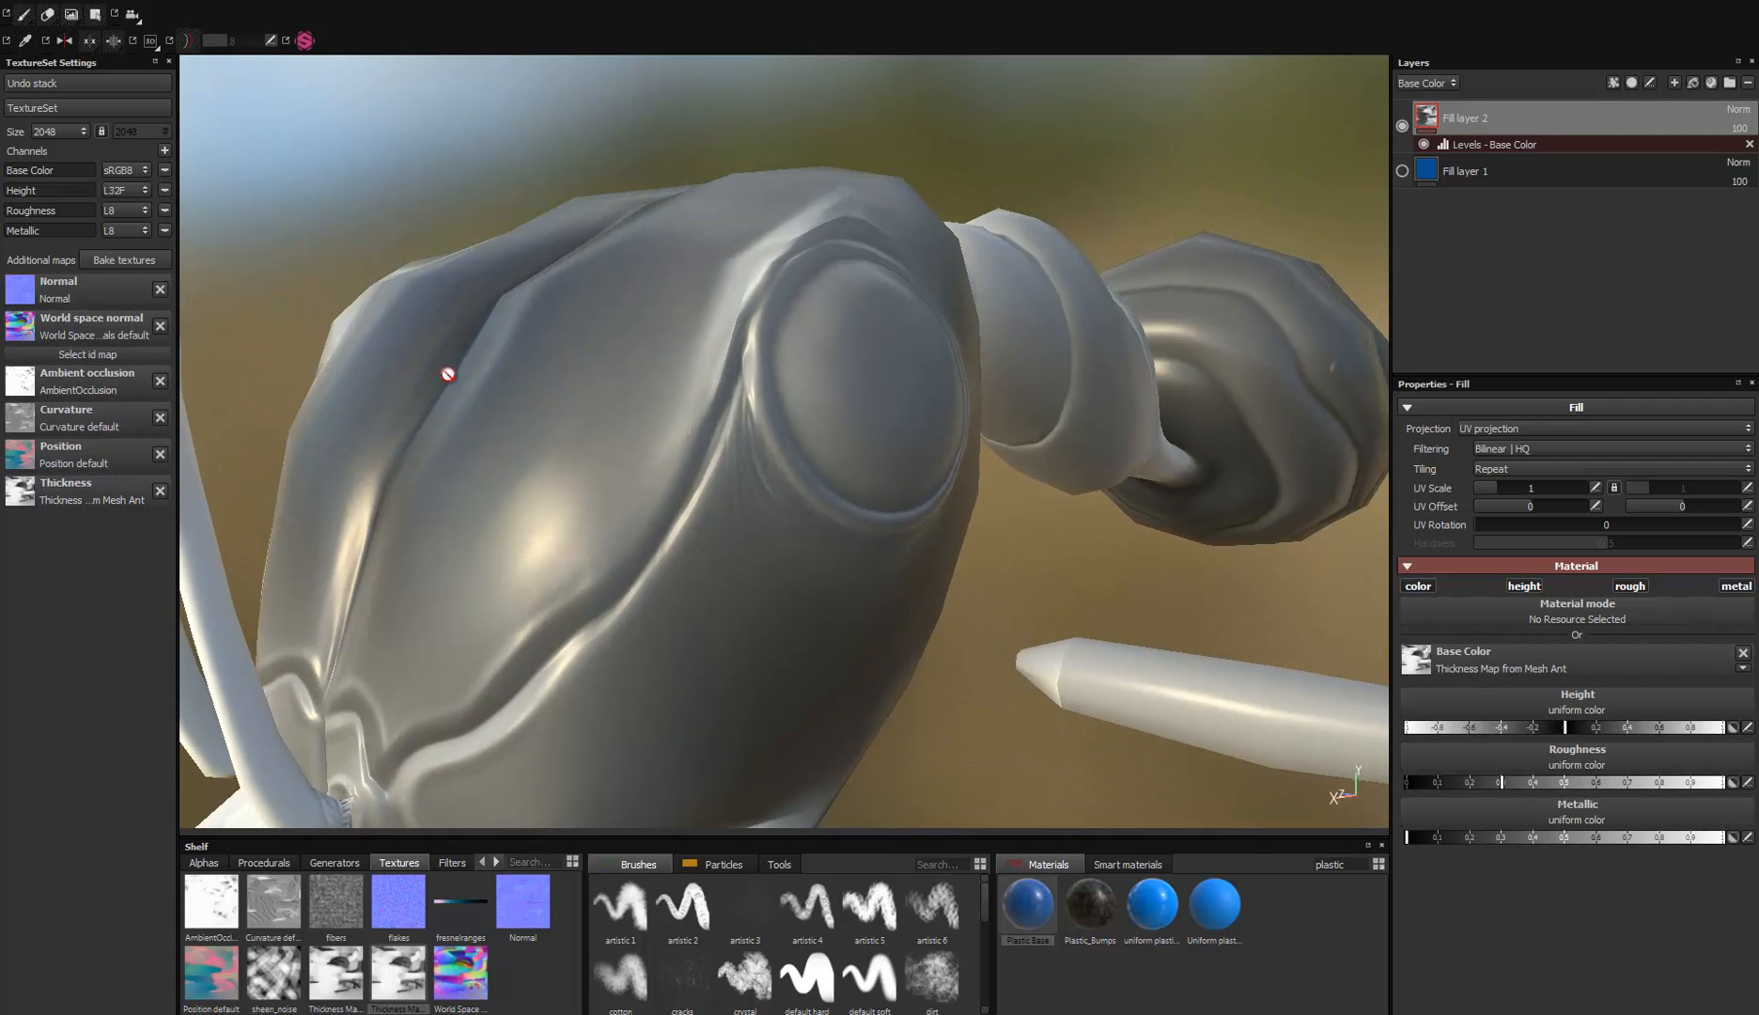
alt+drag(686, 556, 754, 443)
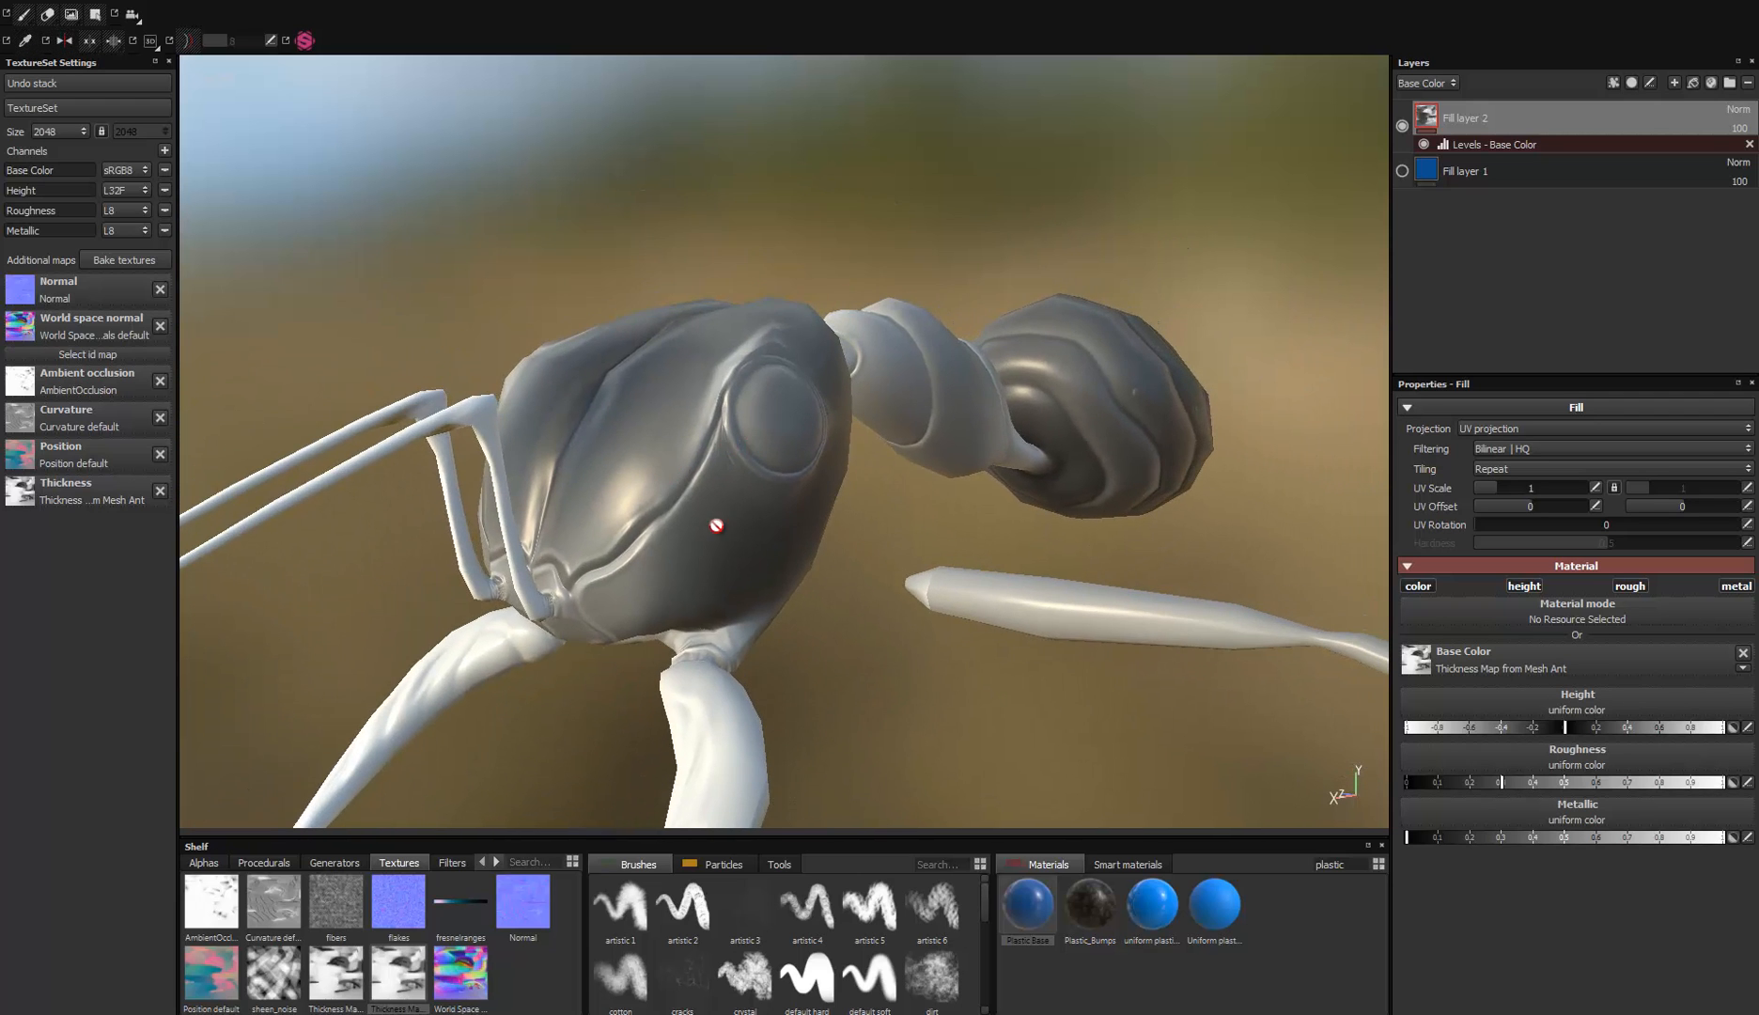
alt+drag(717, 526, 485, 527)
alt+right_drag(735, 650, 734, 758)
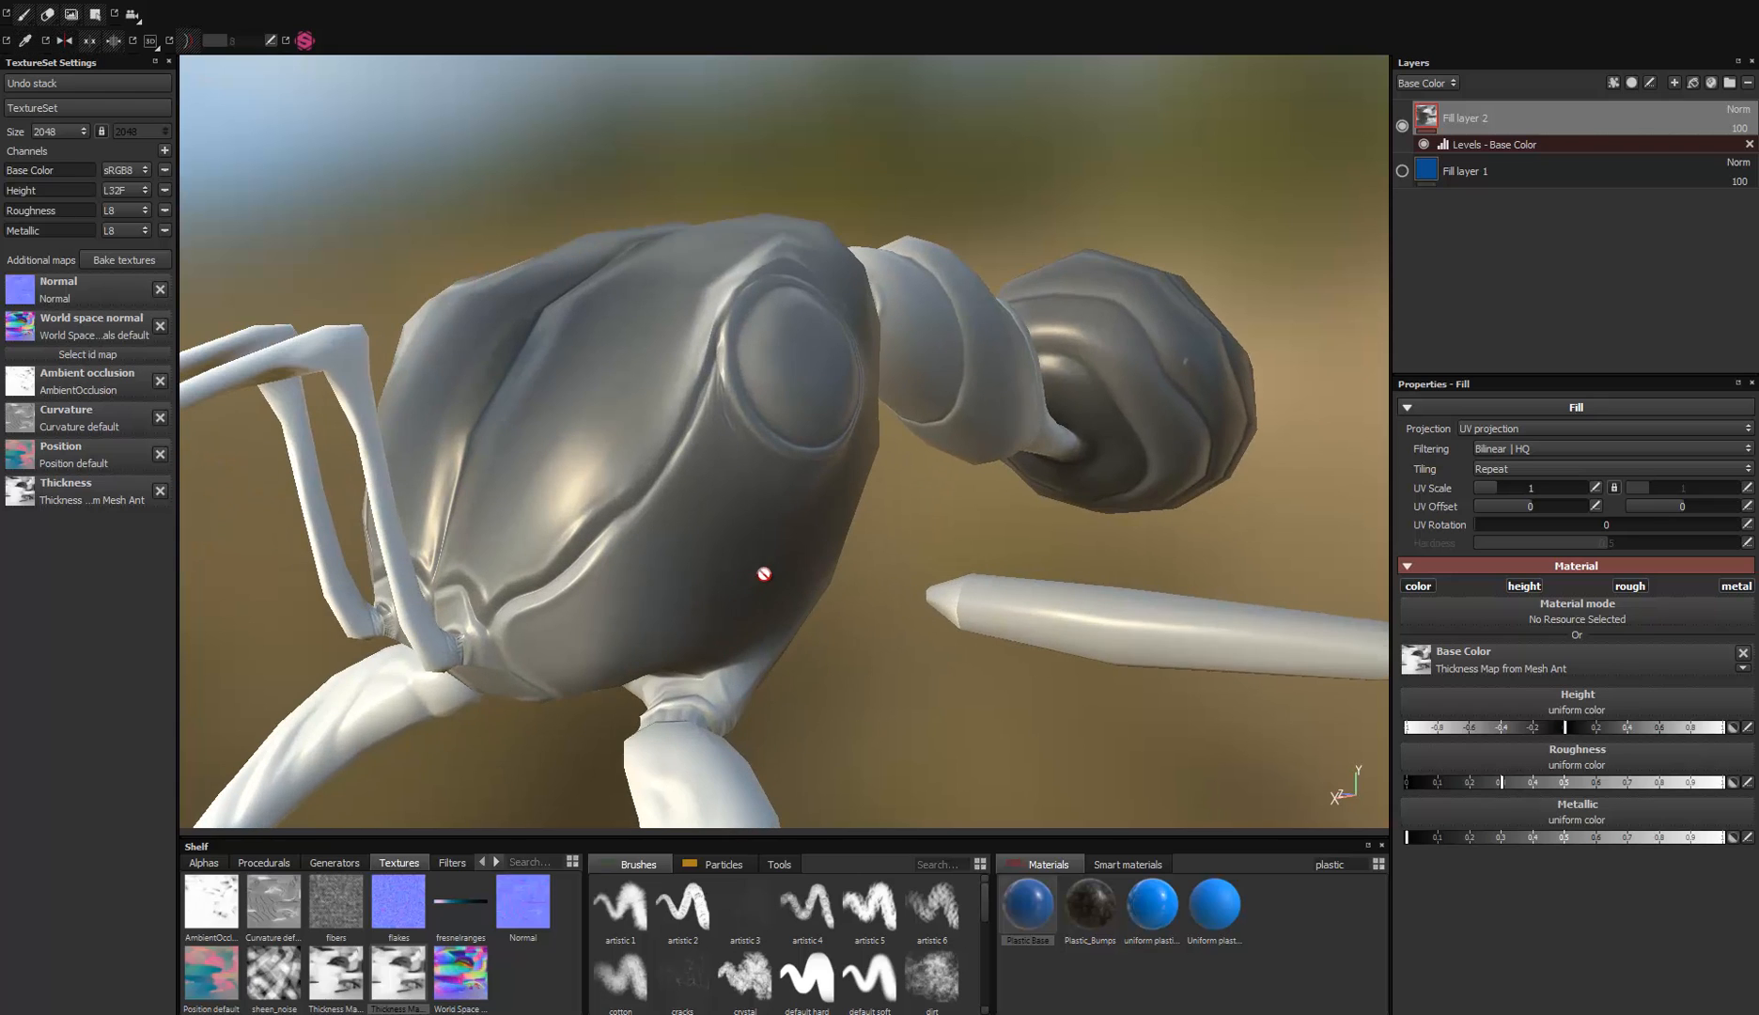
alt+middle_drag(764, 574, 844, 562)
alt+drag(977, 495, 724, 553)
alt+right_drag(892, 566, 1060, 440)
alt+middle_drag(1060, 440, 938, 453)
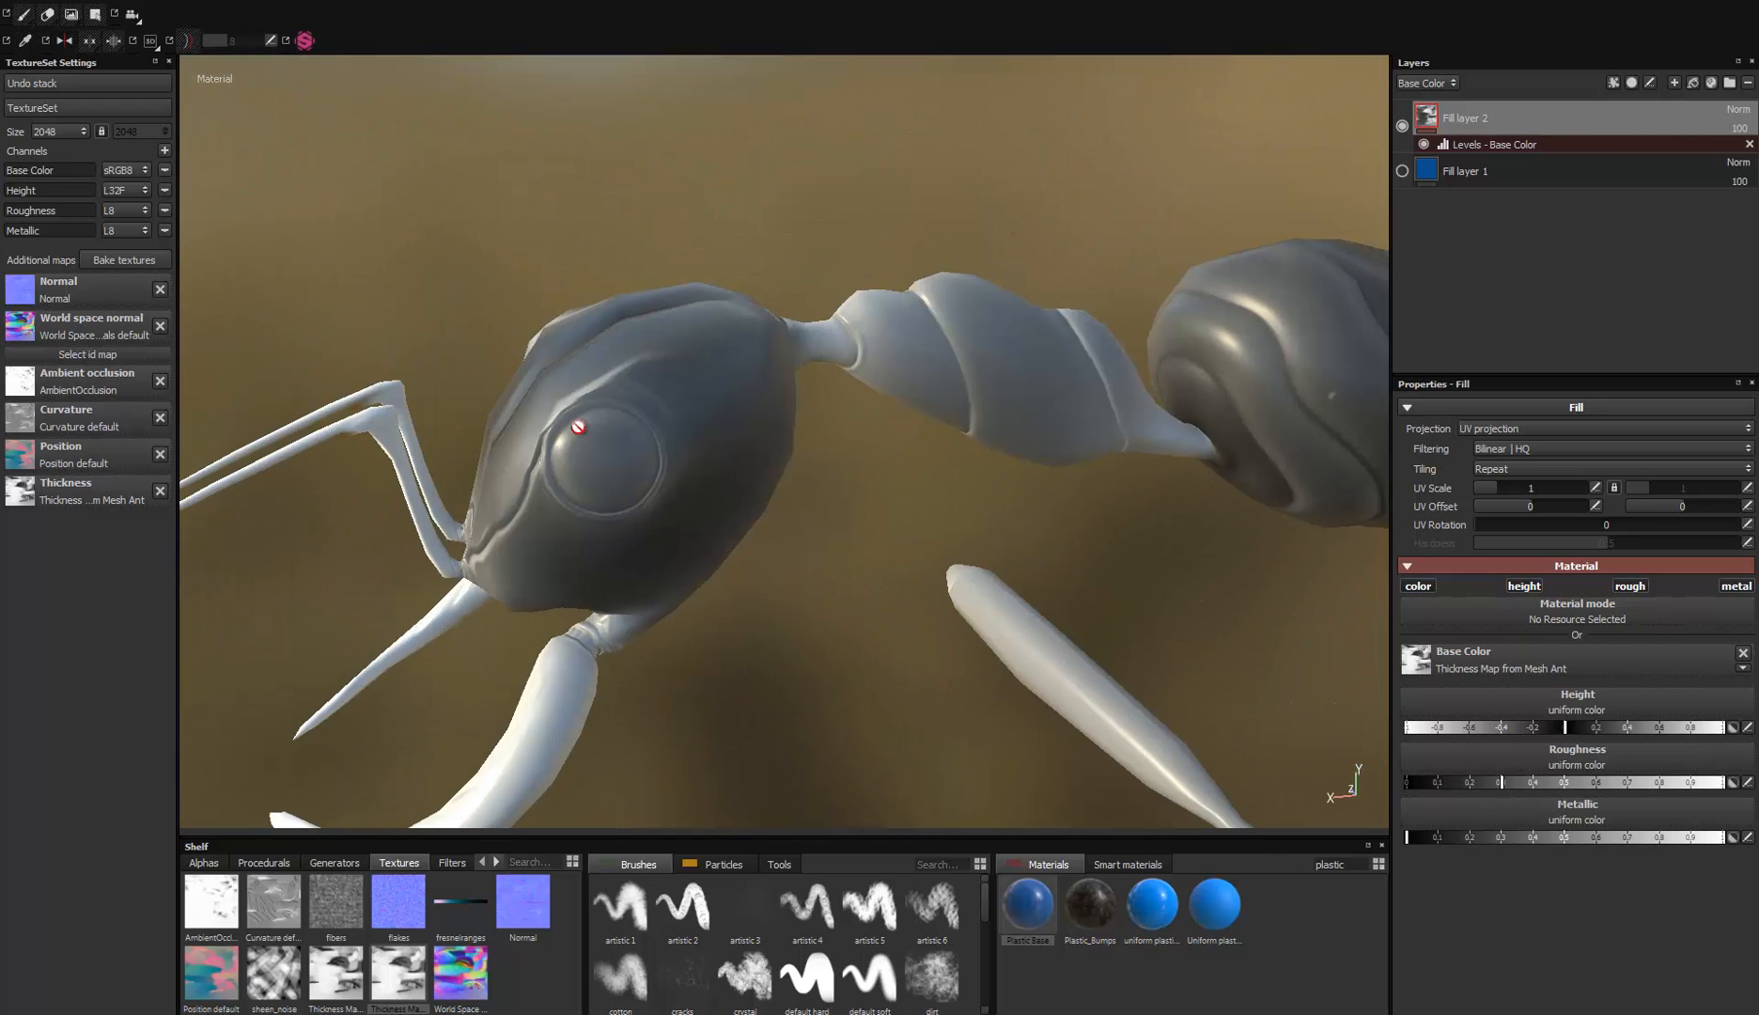
alt+middle_drag(1041, 578, 546, 673)
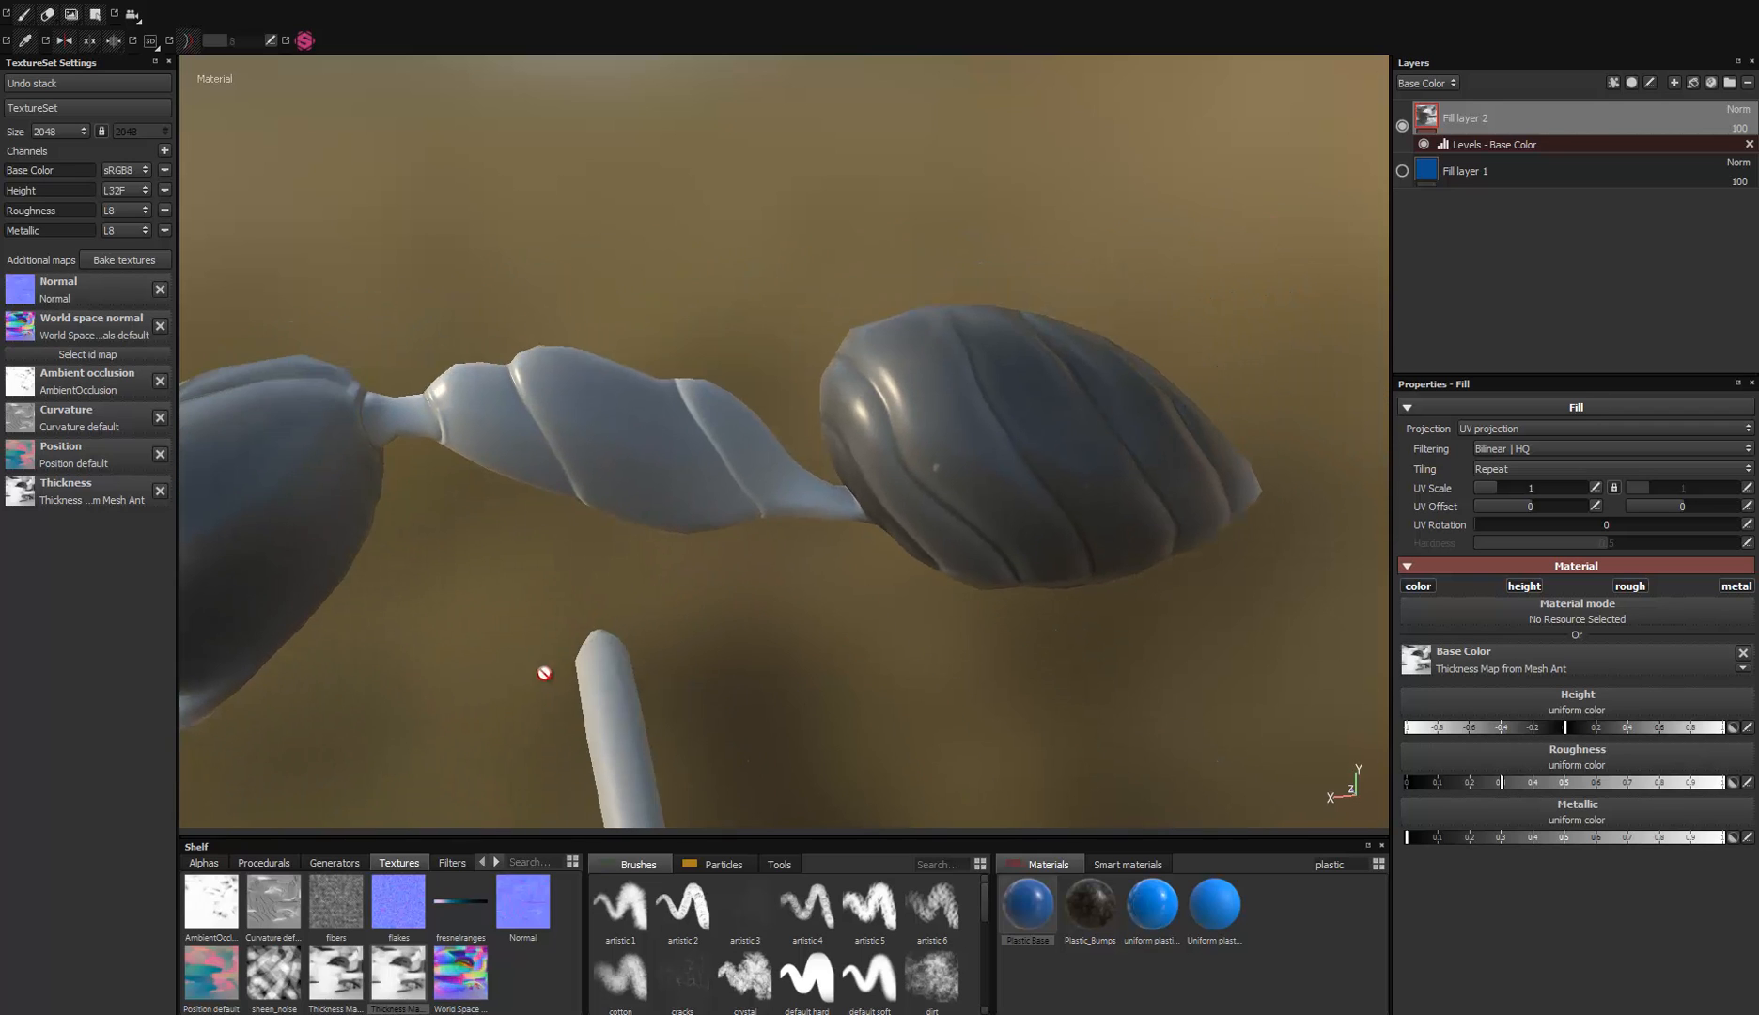
Step: Examine the lit thickness shading on the abdomen, waist and the front of the head with its mandibles and antennae
alt+middle_drag(887, 484, 722, 440)
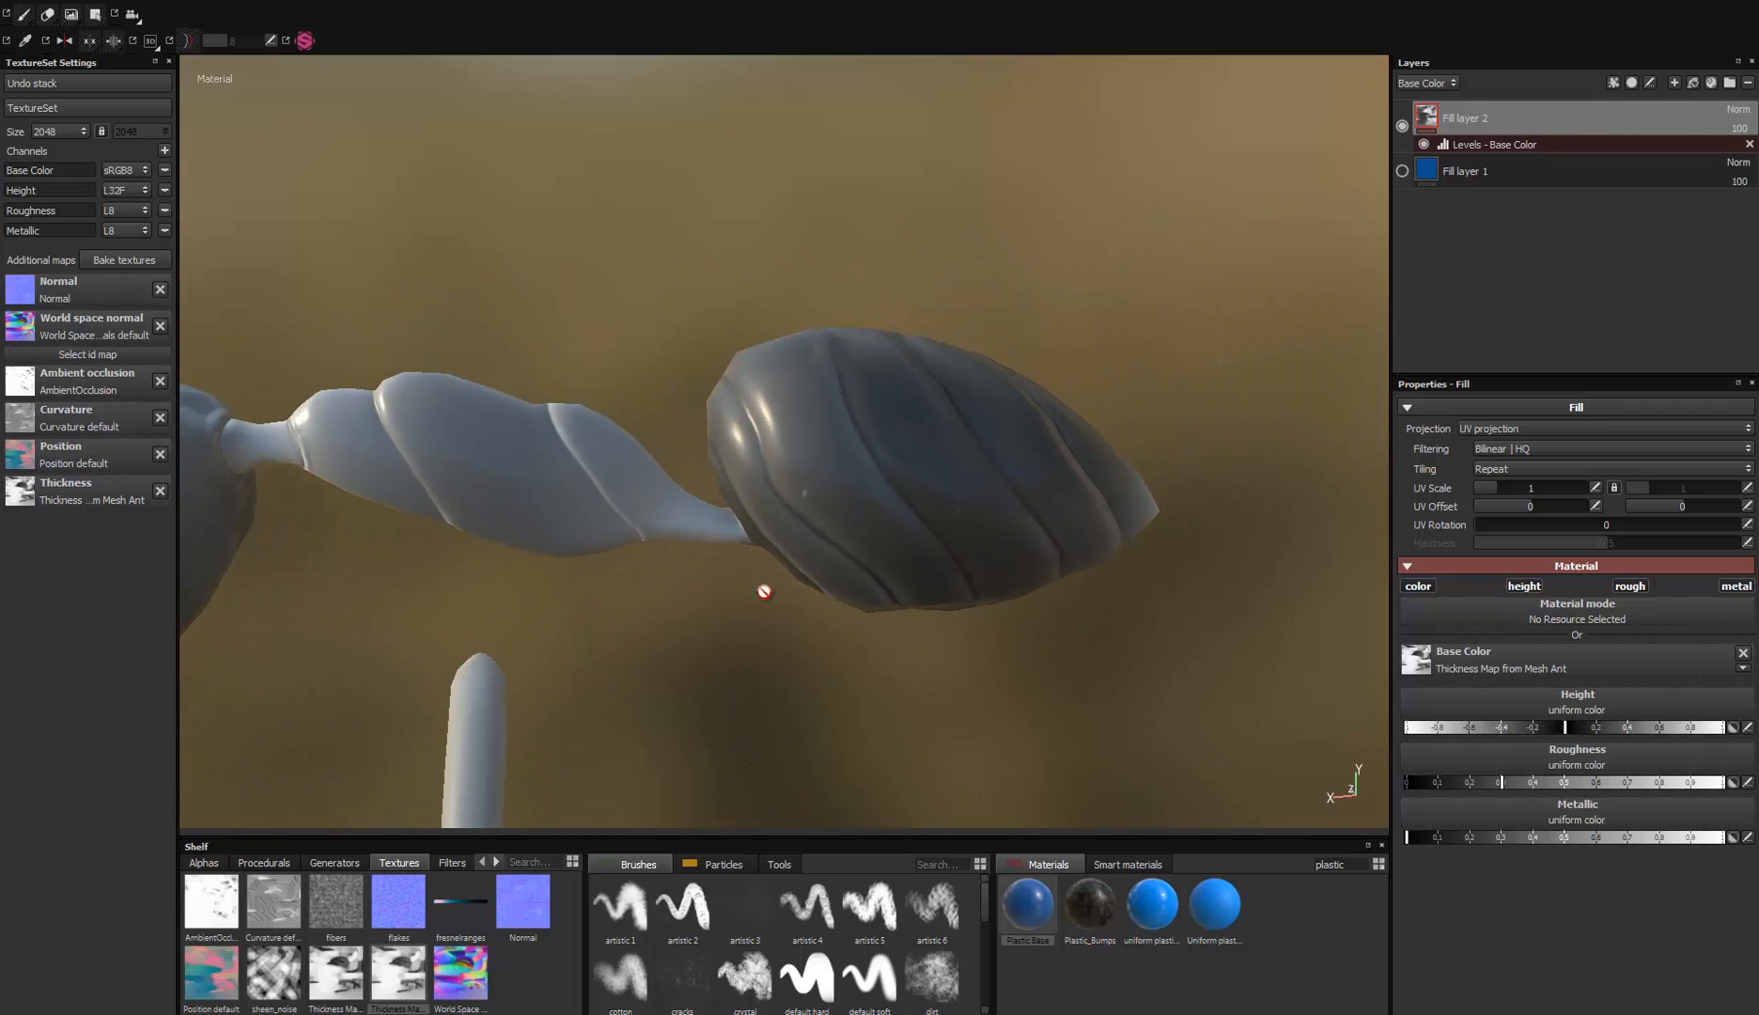
alt+drag(705, 586, 1015, 539)
alt+middle_drag(855, 529, 1157, 383)
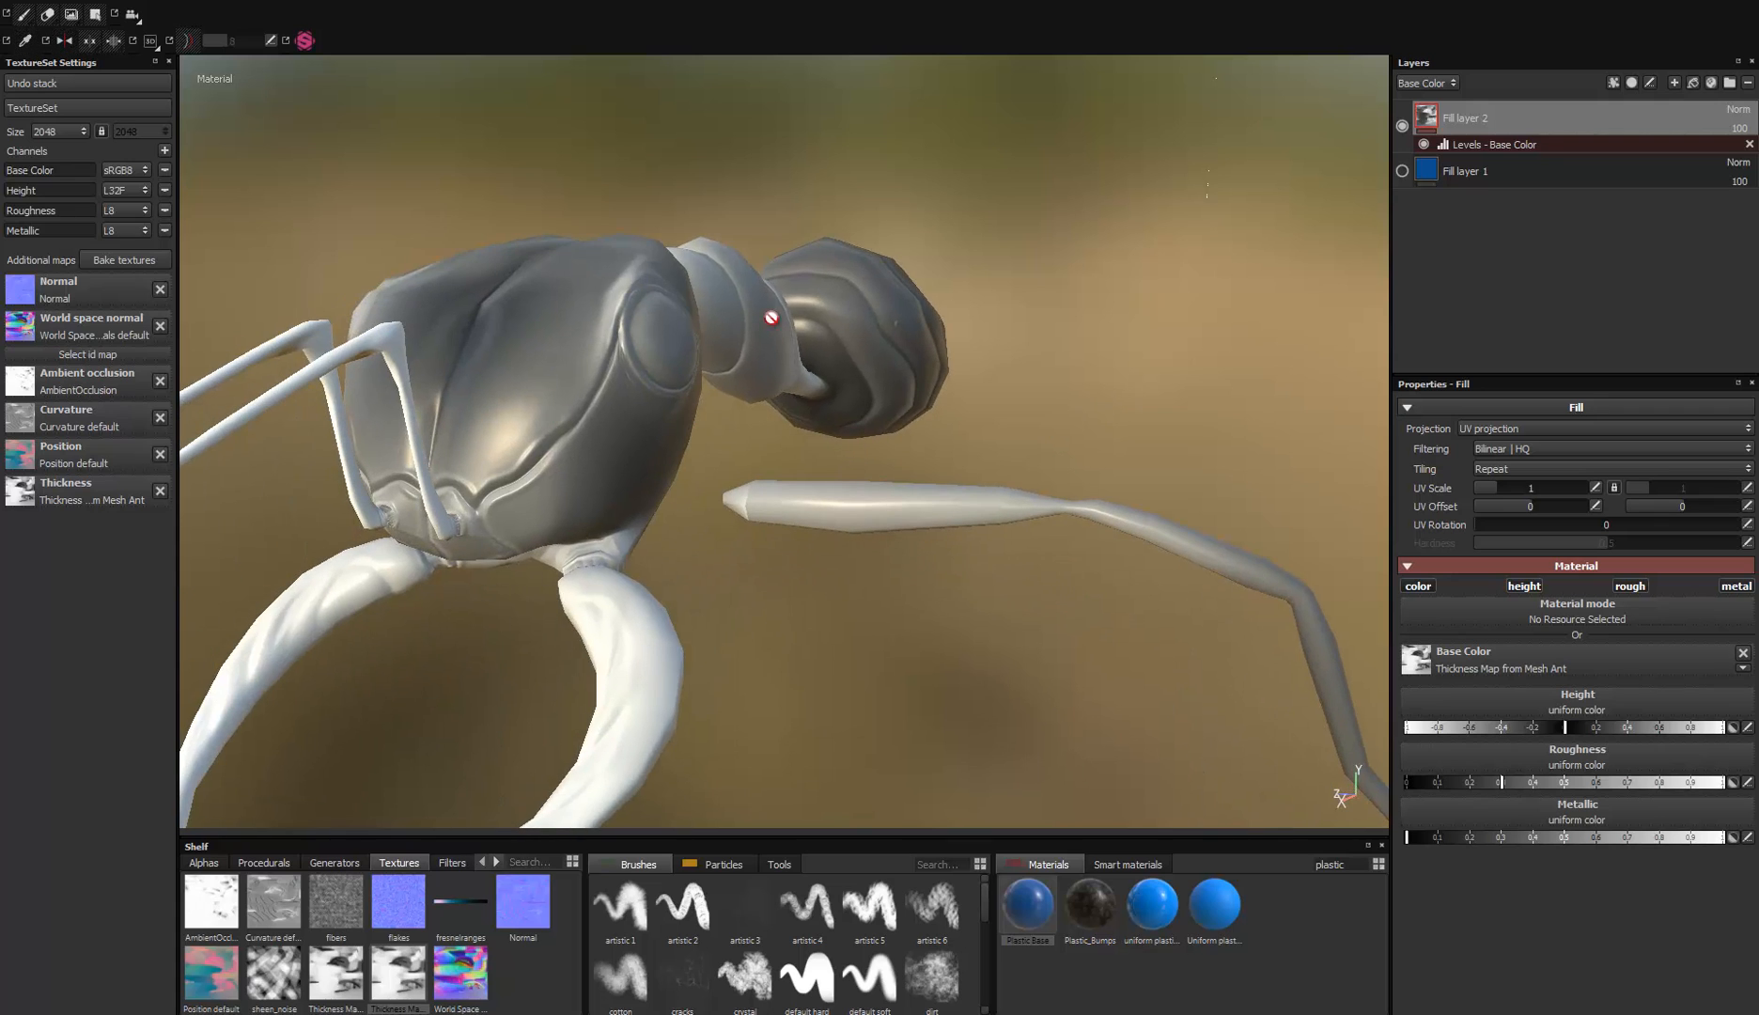
alt+drag(771, 317, 820, 512)
alt+drag(1033, 578, 829, 463)
alt+right_drag(829, 464, 880, 663)
ctrl+alt+middle_drag(881, 531, 880, 503)
alt+drag(880, 503, 934, 436)
alt+middle_drag(934, 436, 997, 393)
alt+drag(997, 393, 930, 460)
alt+middle_drag(930, 460, 877, 463)
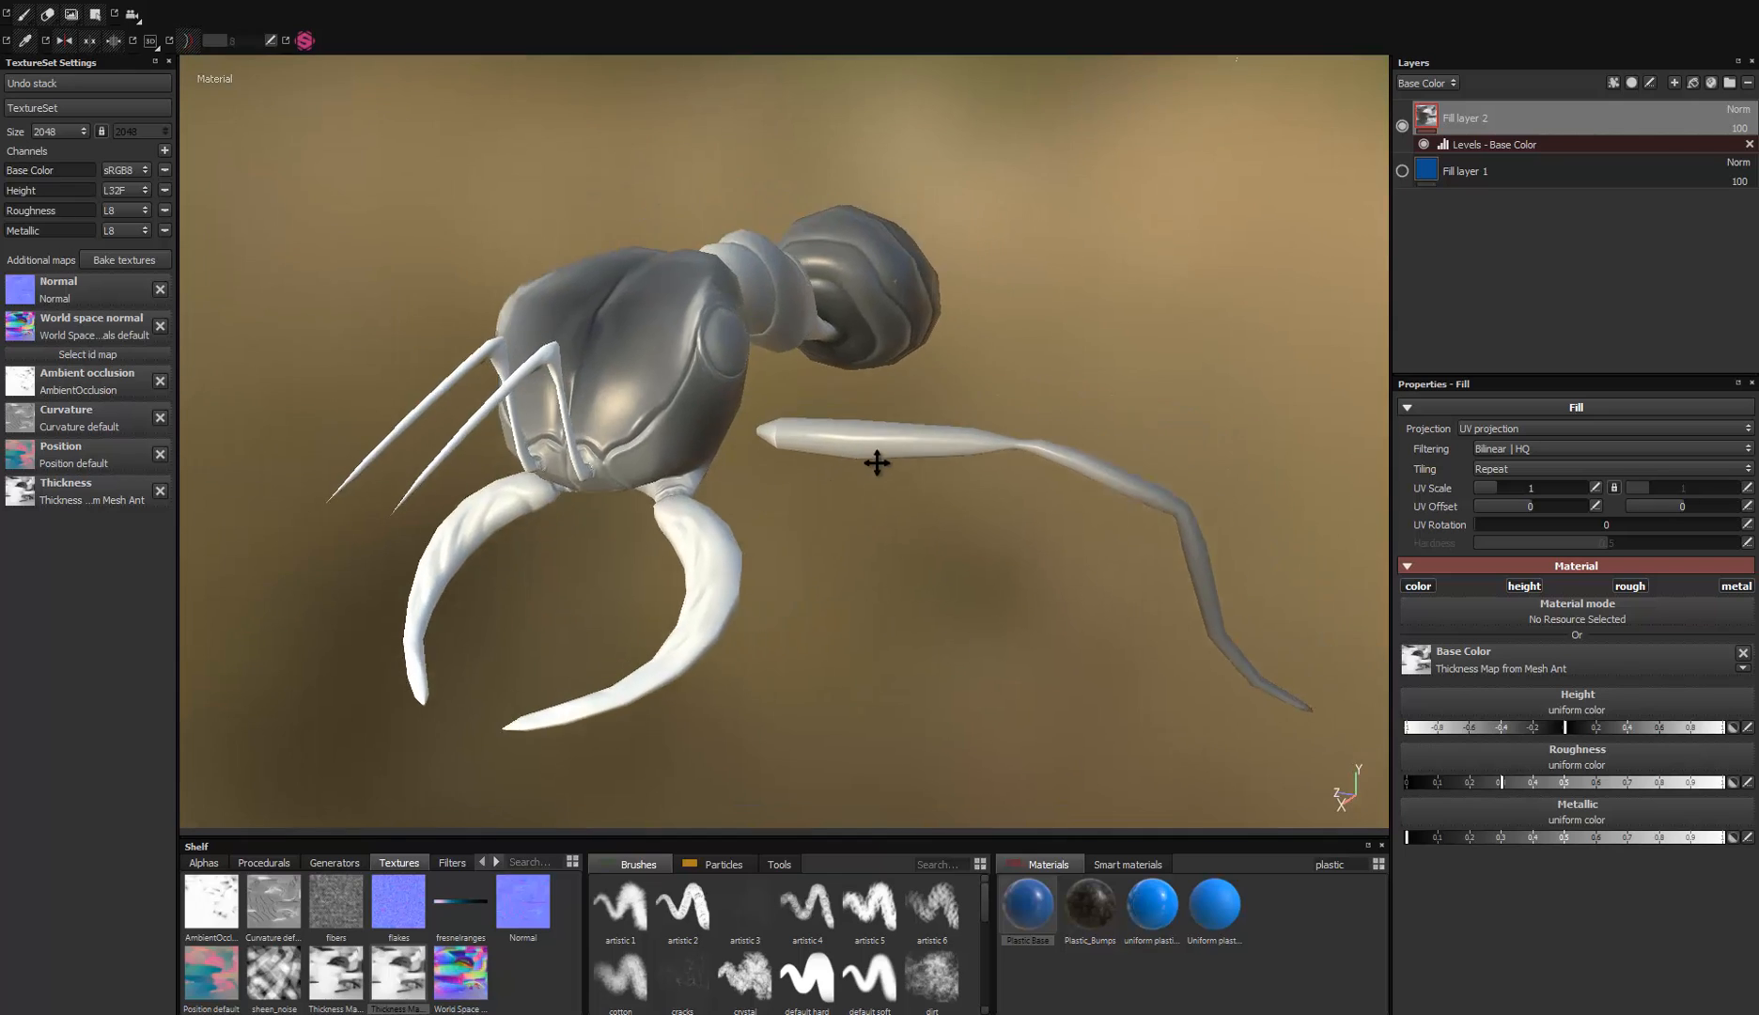
Step: Inspect the leg's thickness shading from underneath and close up at its open root end
alt+drag(877, 463, 734, 330)
alt+right_drag(734, 334, 731, 365)
alt+middle_drag(731, 364, 797, 442)
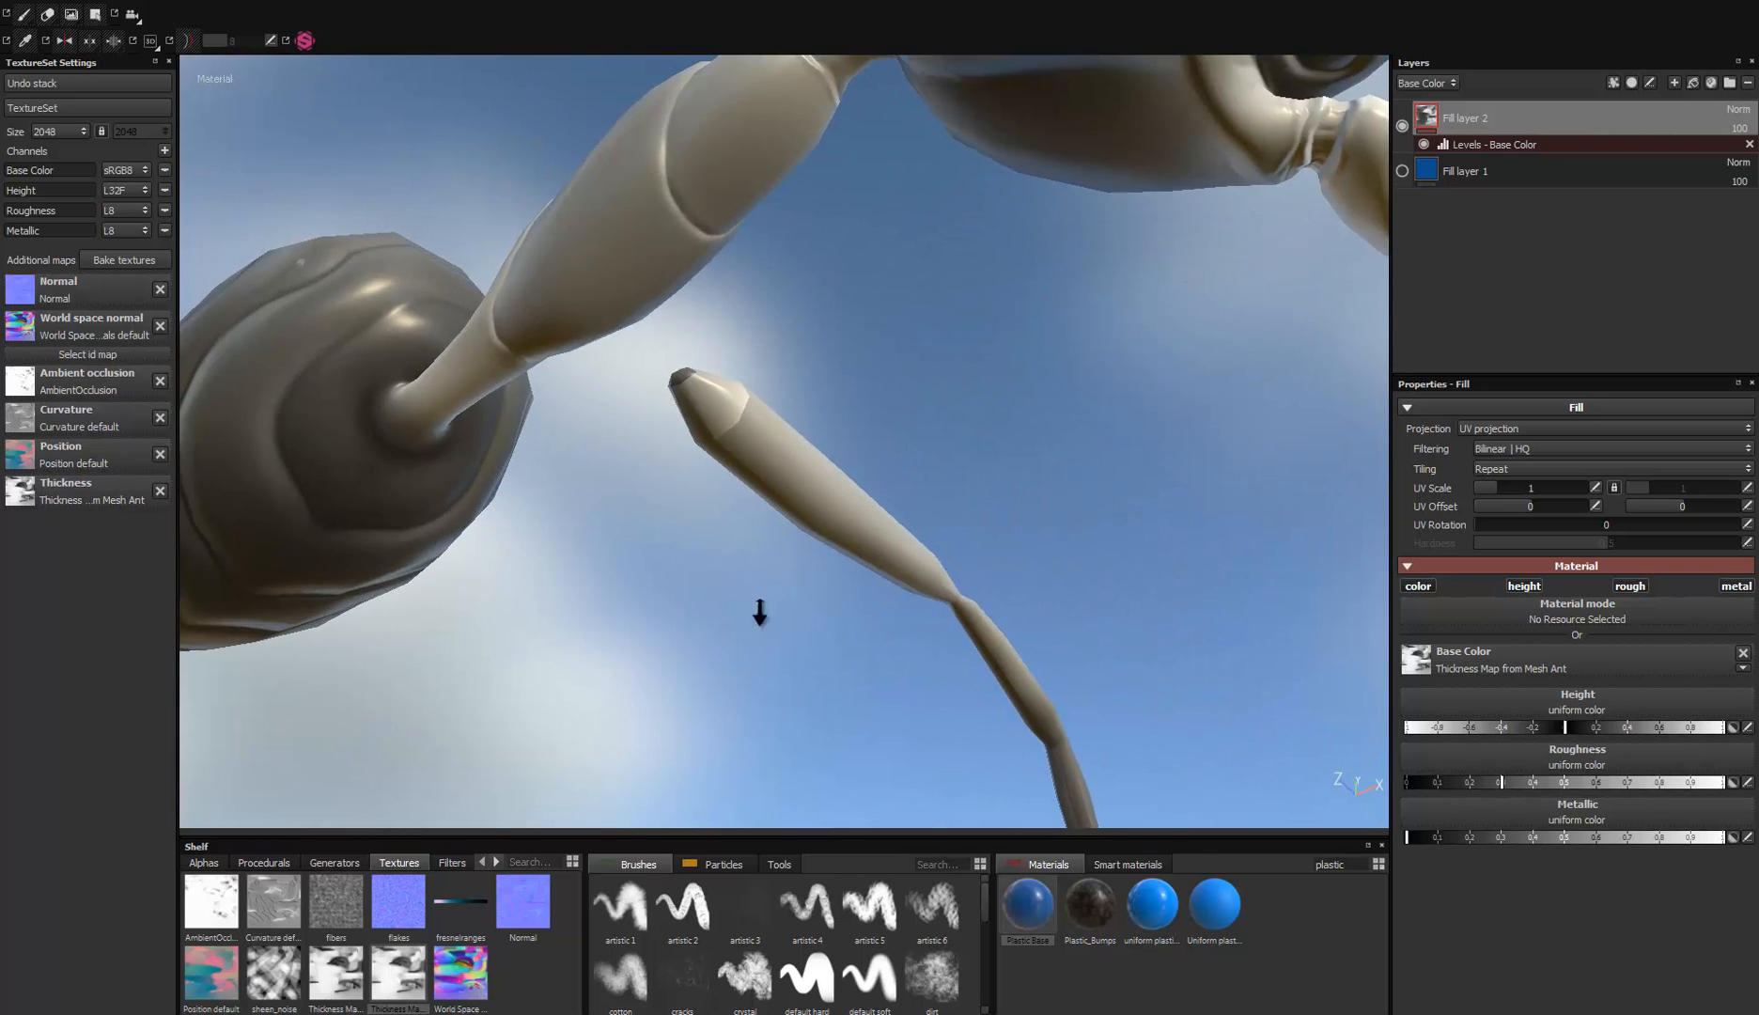
alt+right_drag(759, 613, 758, 648)
mouse_move(558, 338)
alt+mouse_down()
mouse_move(543, 335)
mouse_move(703, 410)
mouse_move(1057, 491)
mouse_move(1139, 487)
mouse_move(868, 481)
mouse_move(553, 547)
mouse_move(442, 616)
mouse_move(380, 593)
alt+mouse_up()
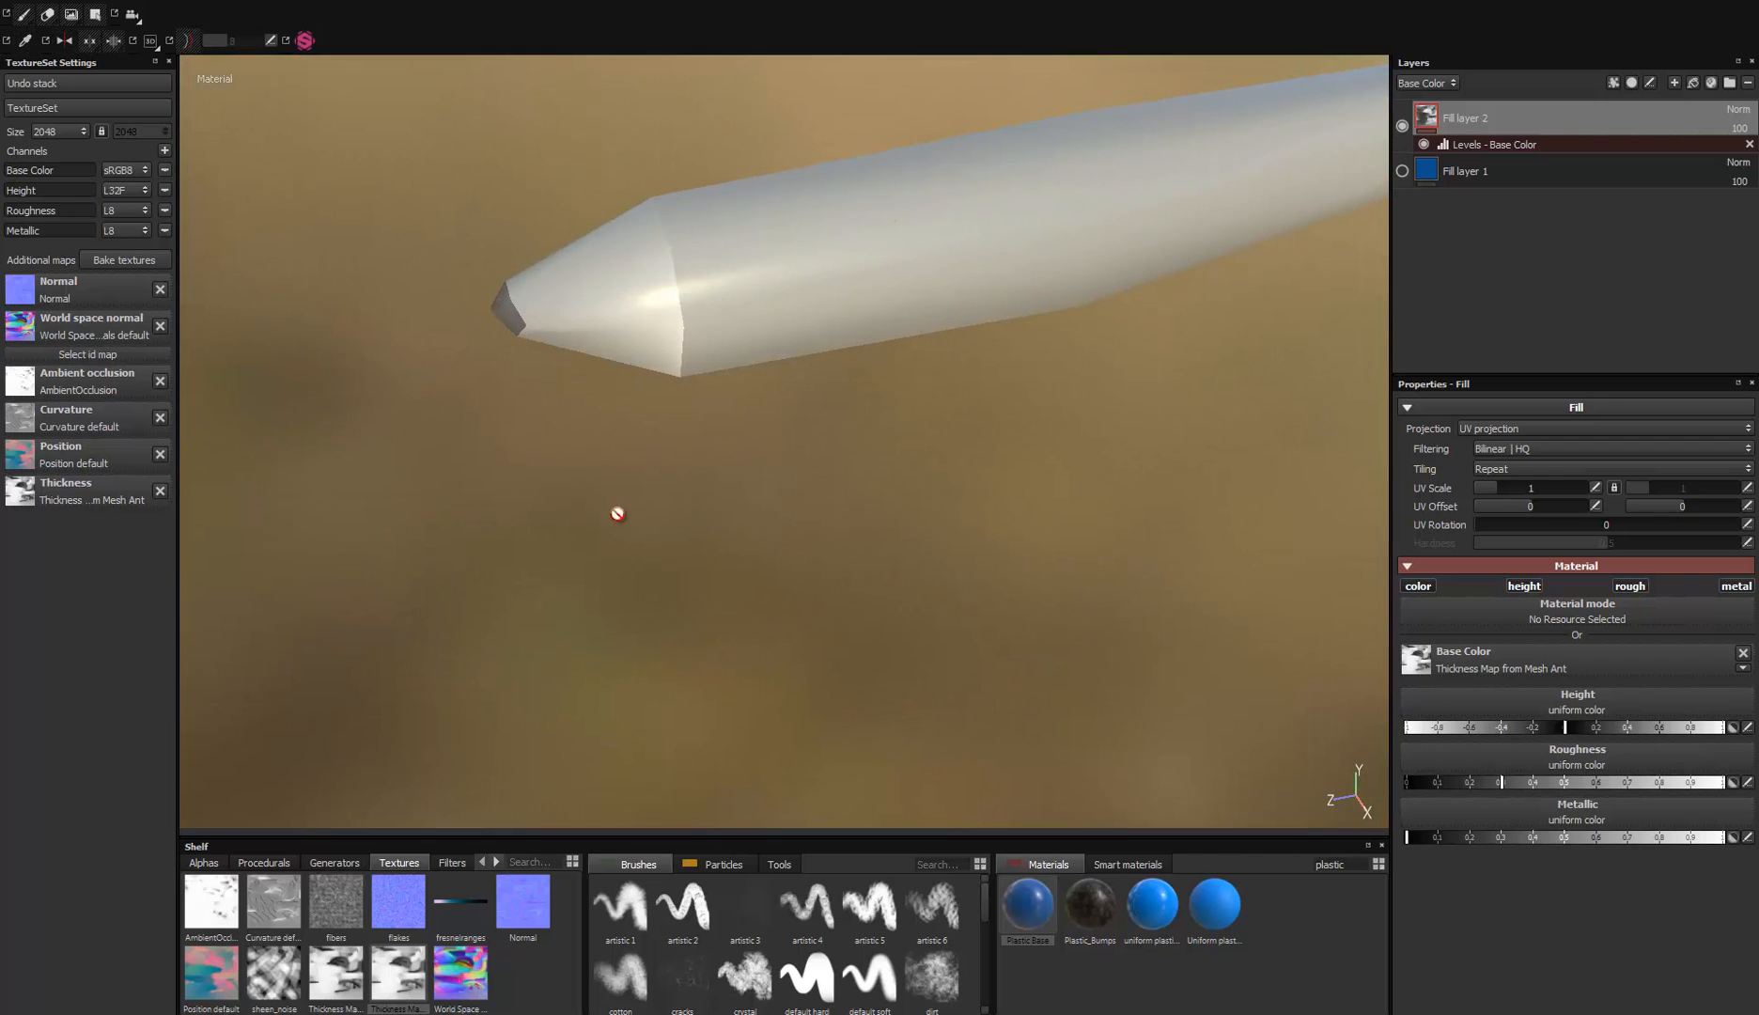
alt+drag(617, 513, 693, 405)
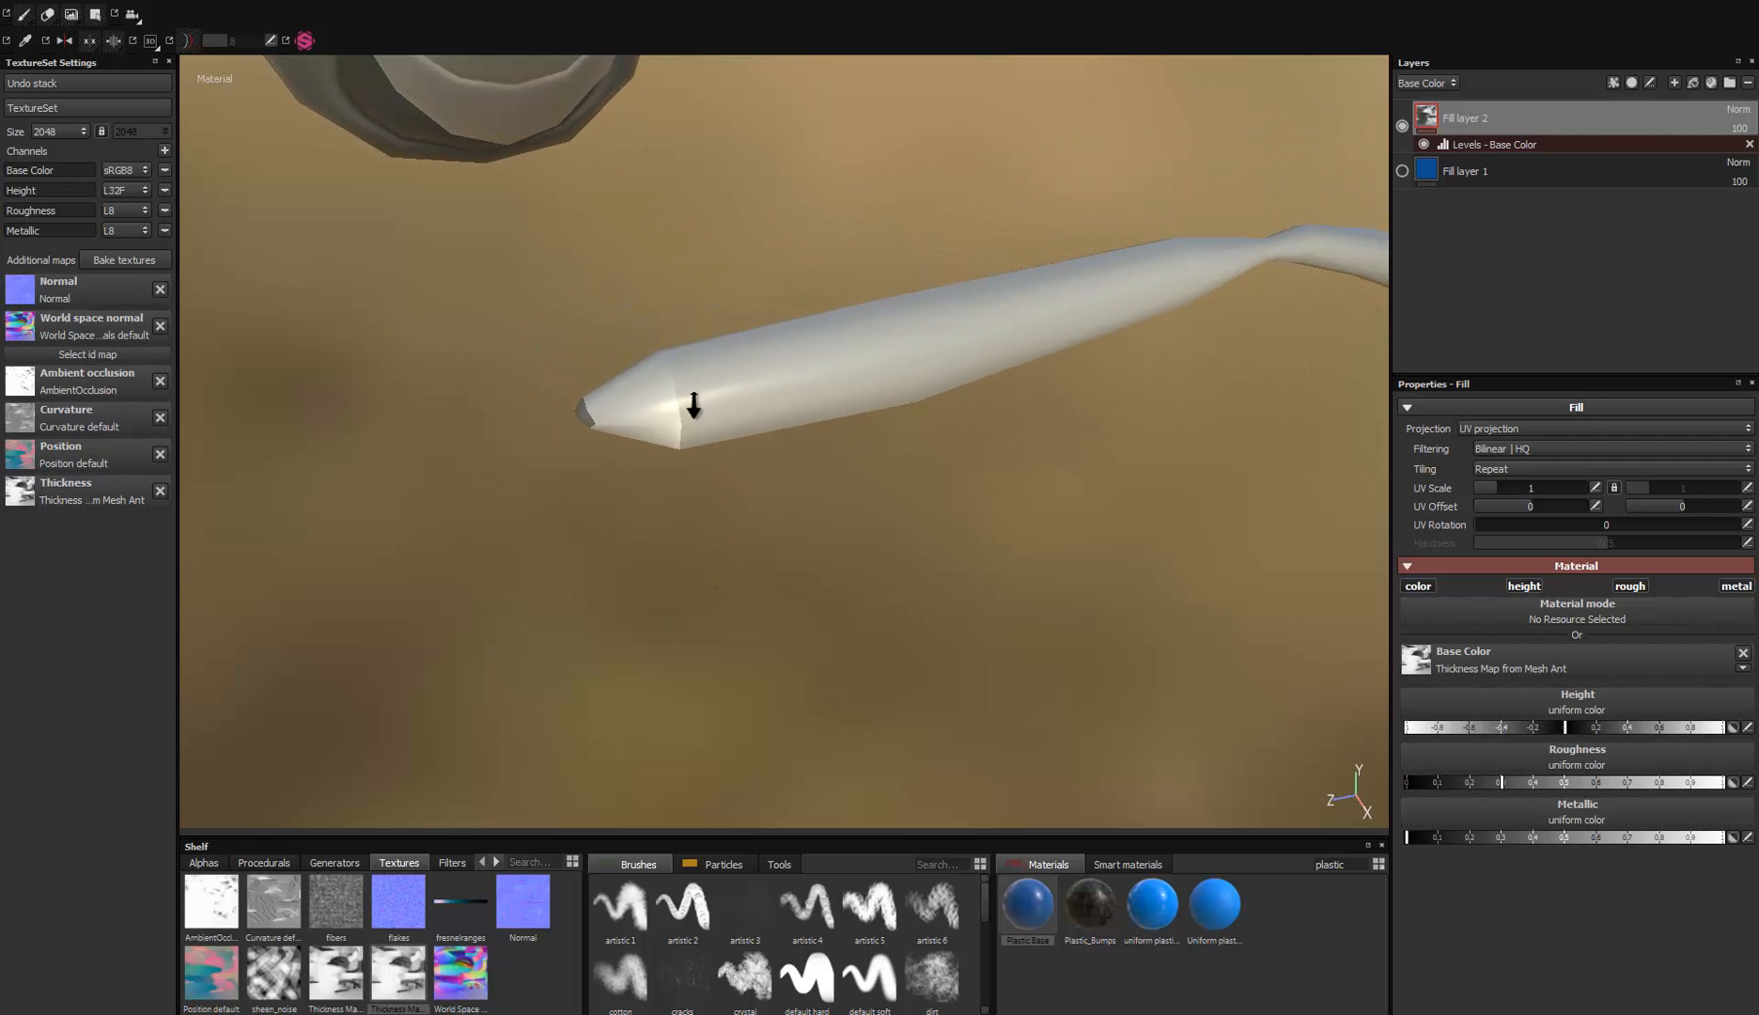
alt+right_drag(693, 405, 857, 427)
alt+drag(857, 427, 414, 483)
alt+right_drag(487, 464, 557, 448)
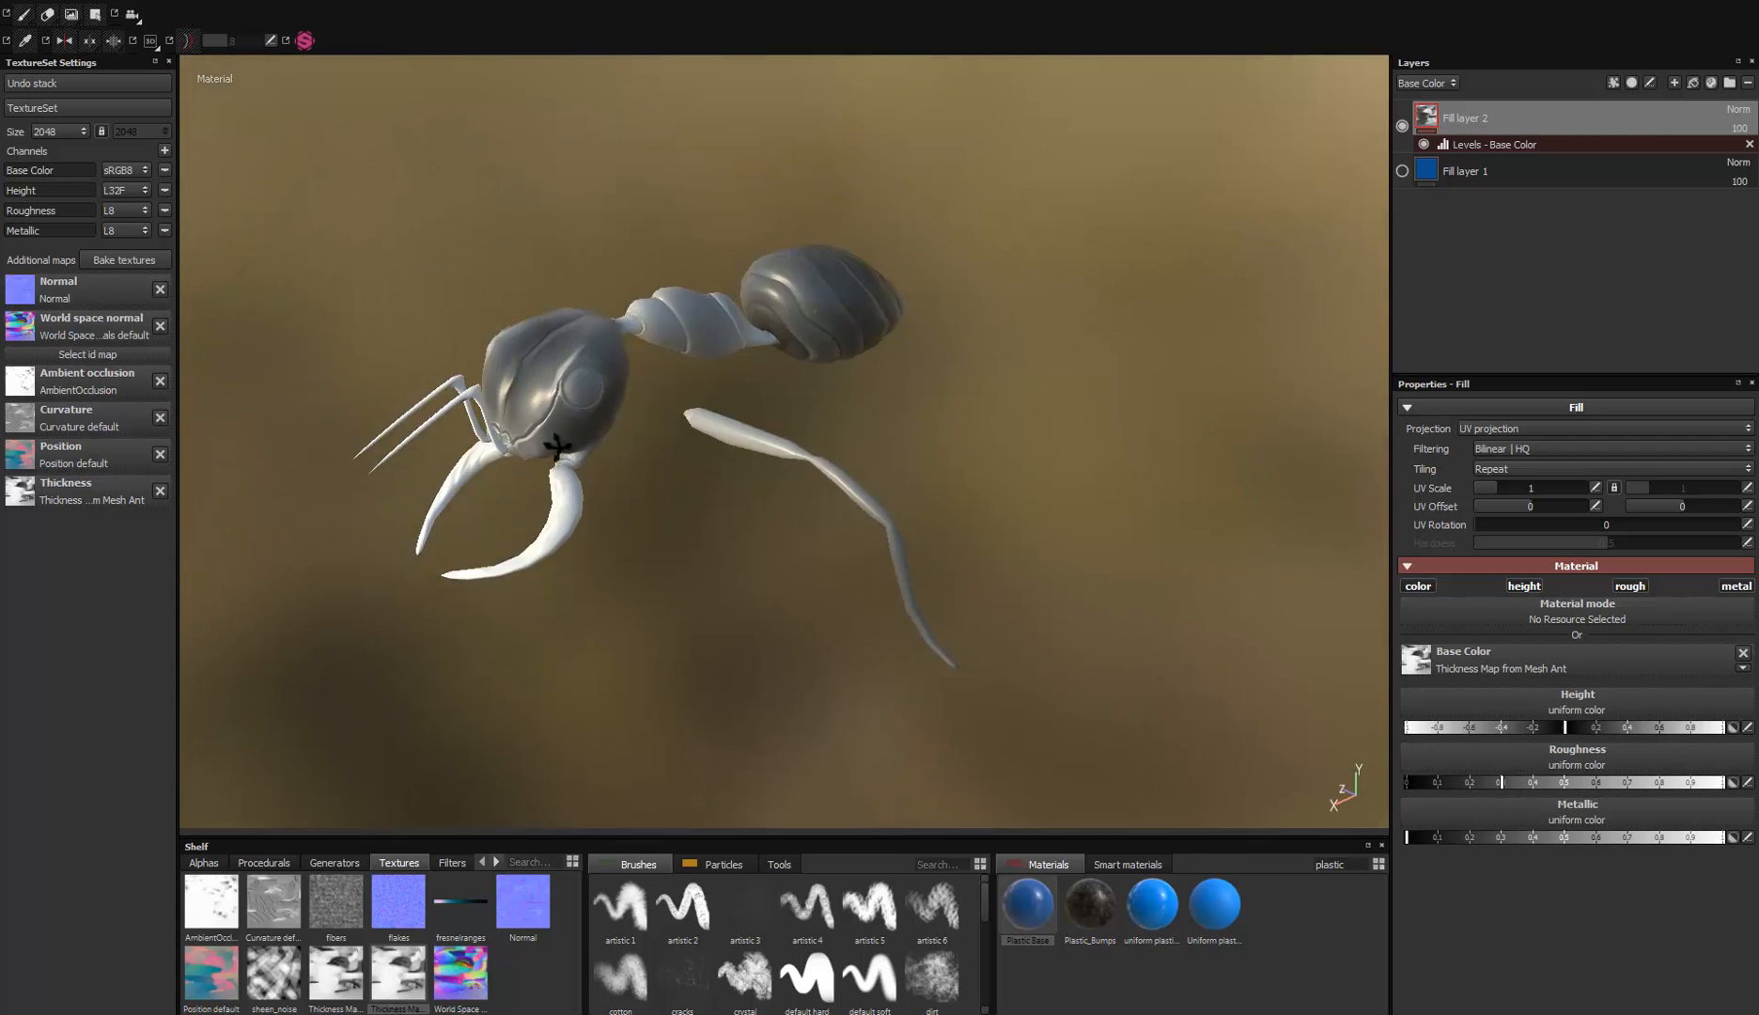
Step: View the whole ant and compare the thickness shading between thin limbs and bulky body parts
alt+drag(558, 449, 557, 585)
alt+right_drag(557, 586, 667, 553)
alt+drag(667, 554, 667, 487)
alt+right_drag(667, 487, 661, 483)
alt+middle_drag(661, 483, 657, 541)
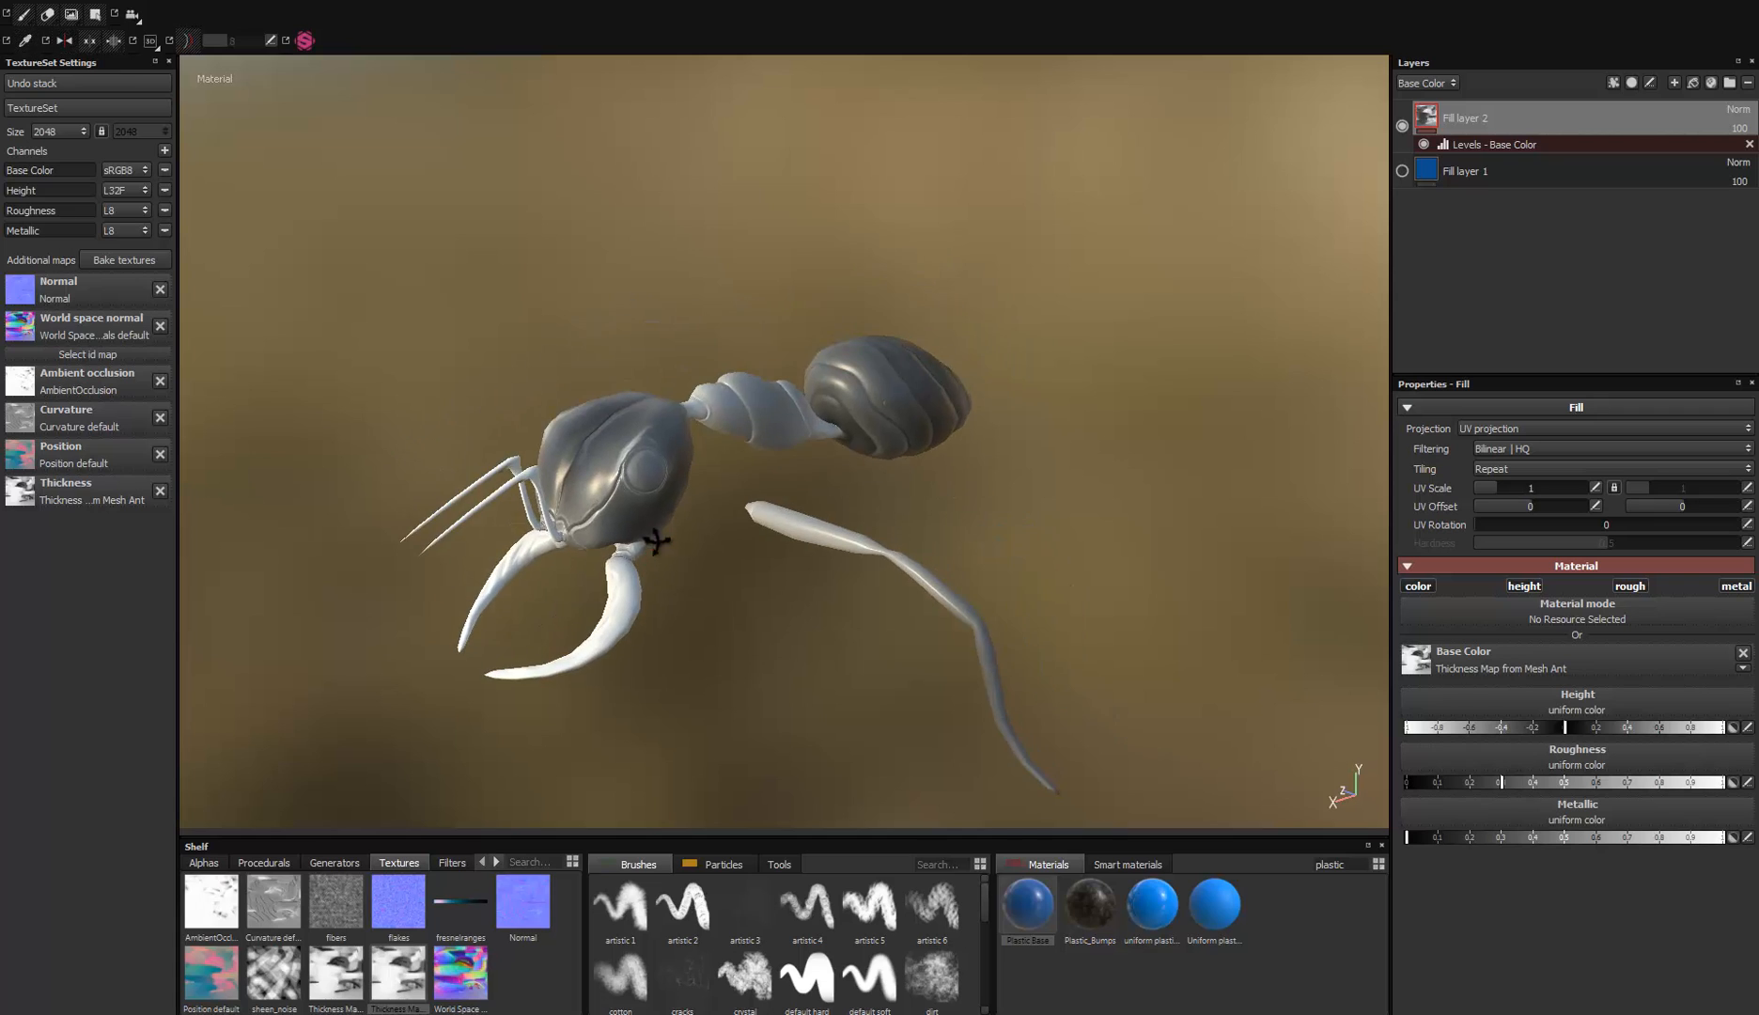
alt+drag(657, 542, 636, 518)
alt+right_drag(637, 519, 677, 641)
alt+middle_drag(677, 641, 707, 564)
alt+drag(706, 563, 711, 597)
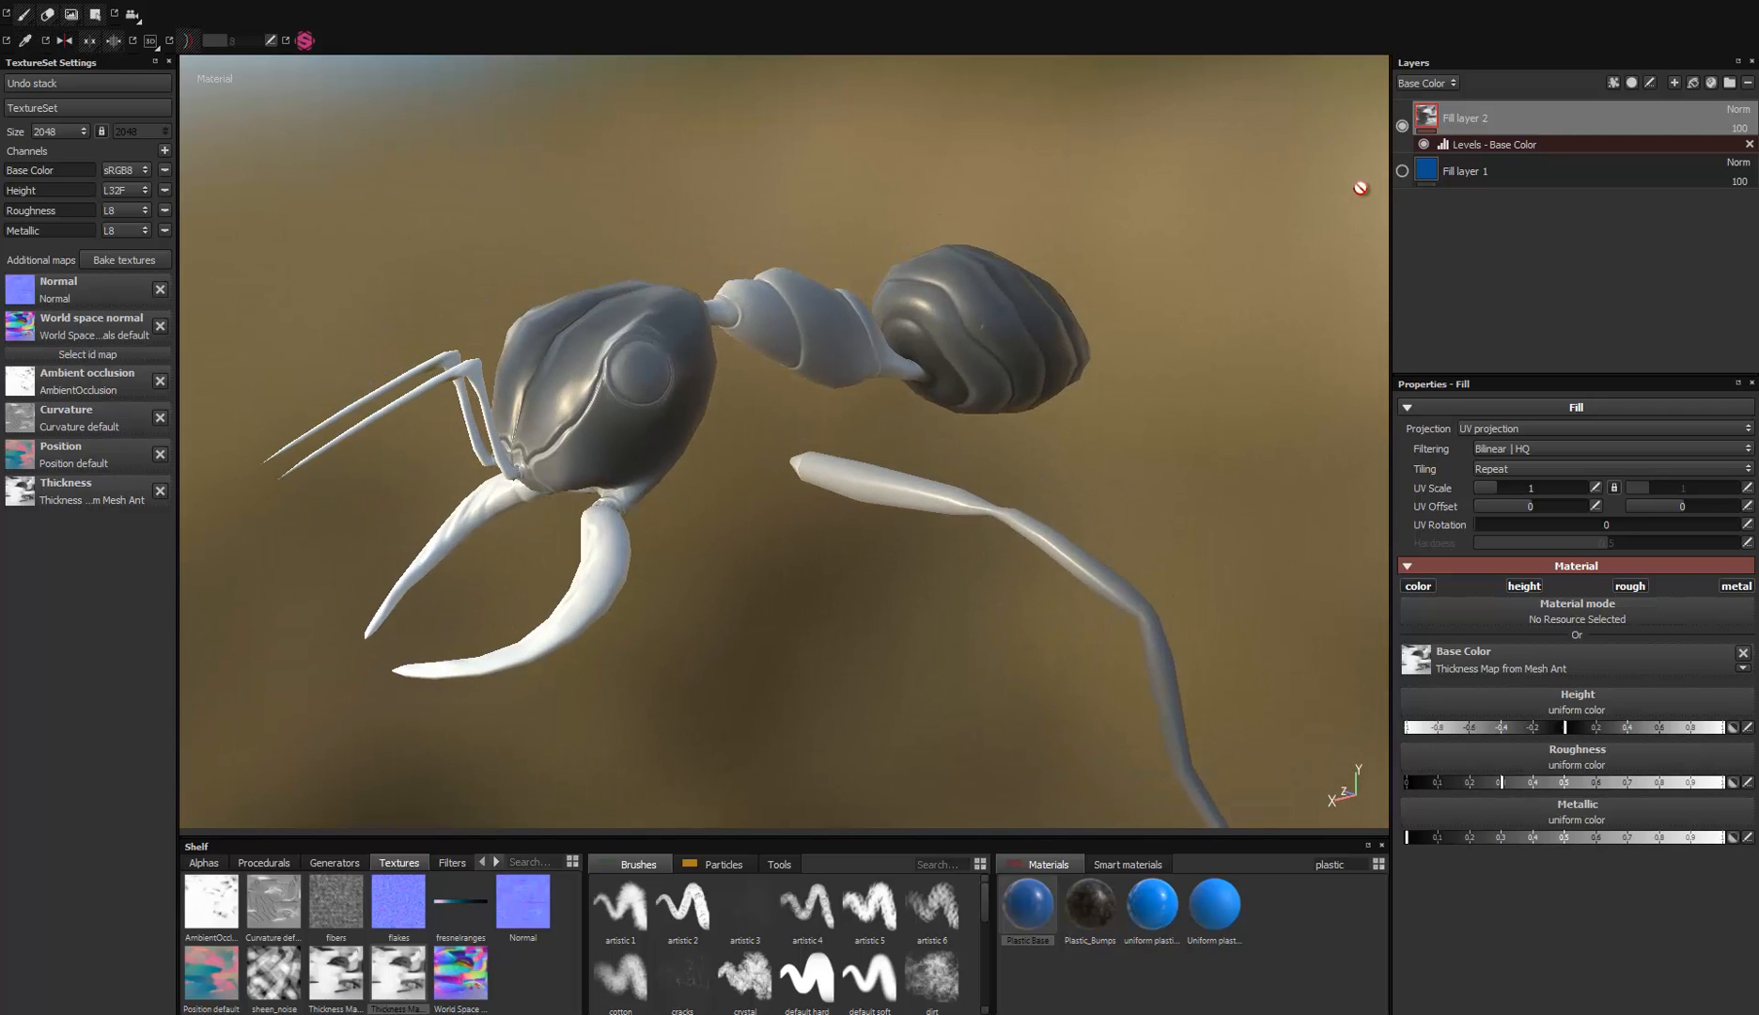
Step: Hide Fill layer 2, show Fill layer 1 and set its plastic color to HSV 0.000, 0.048, 0.116
click(1402, 126)
click(1429, 178)
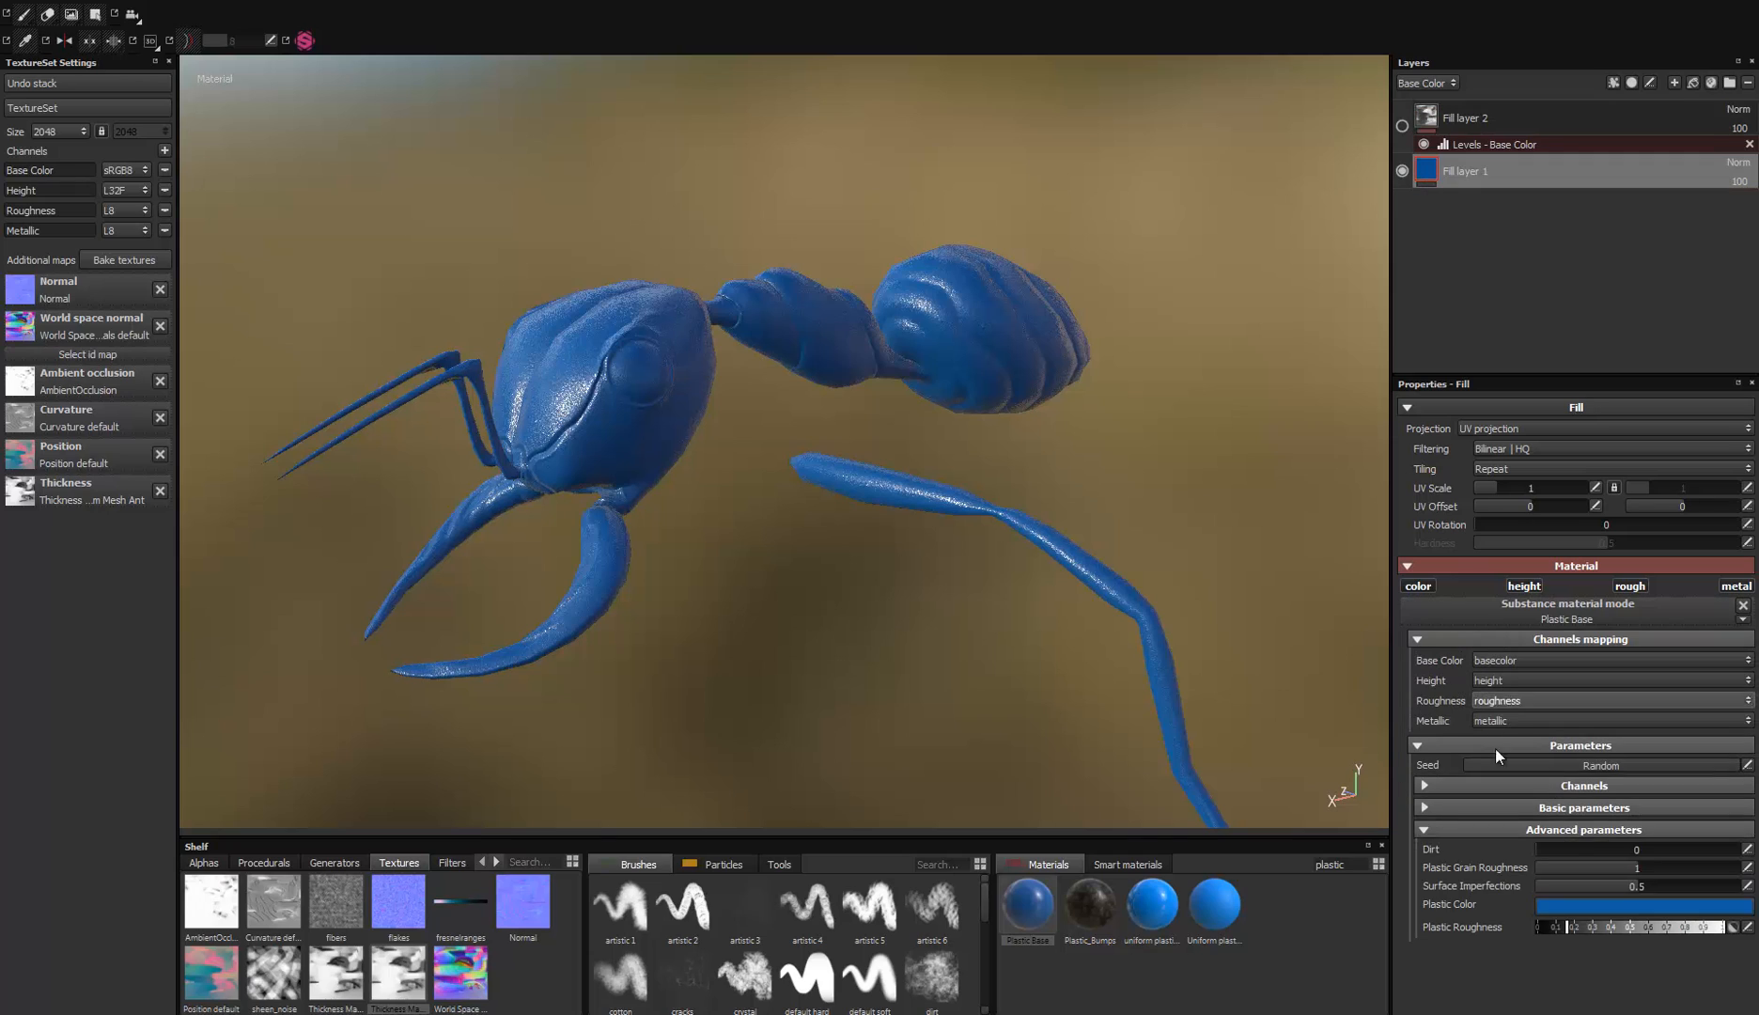
click(1611, 906)
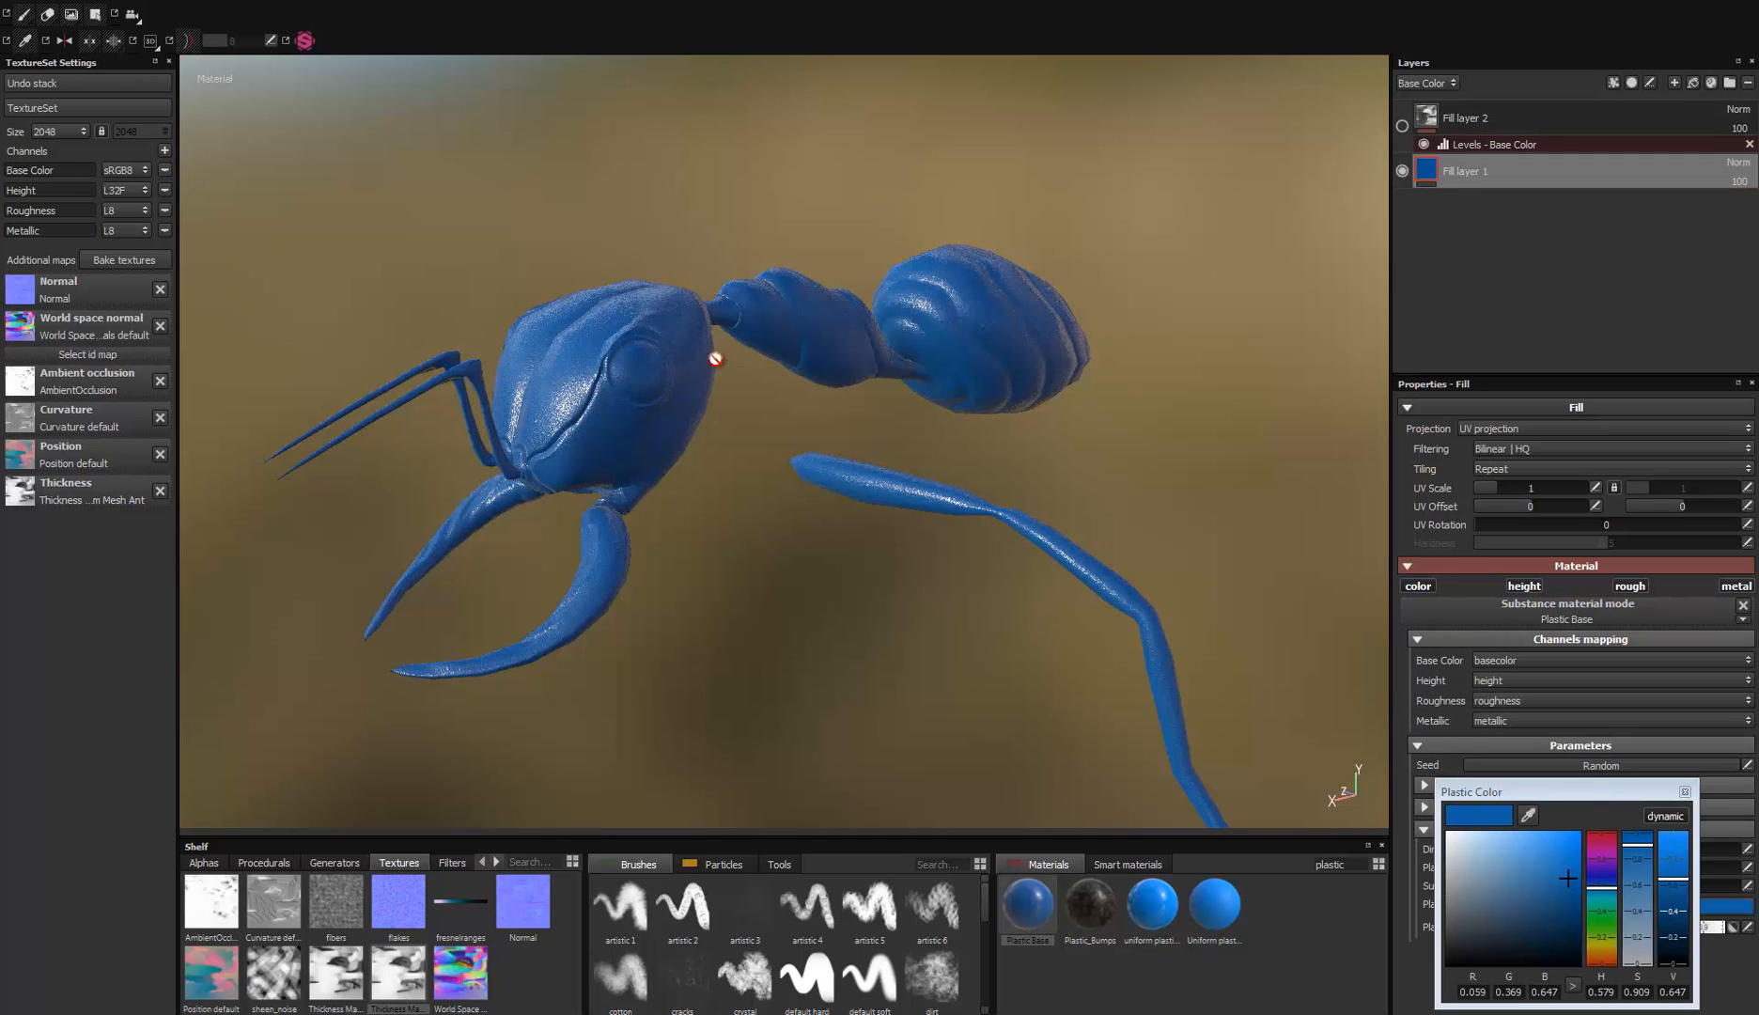
click(1604, 964)
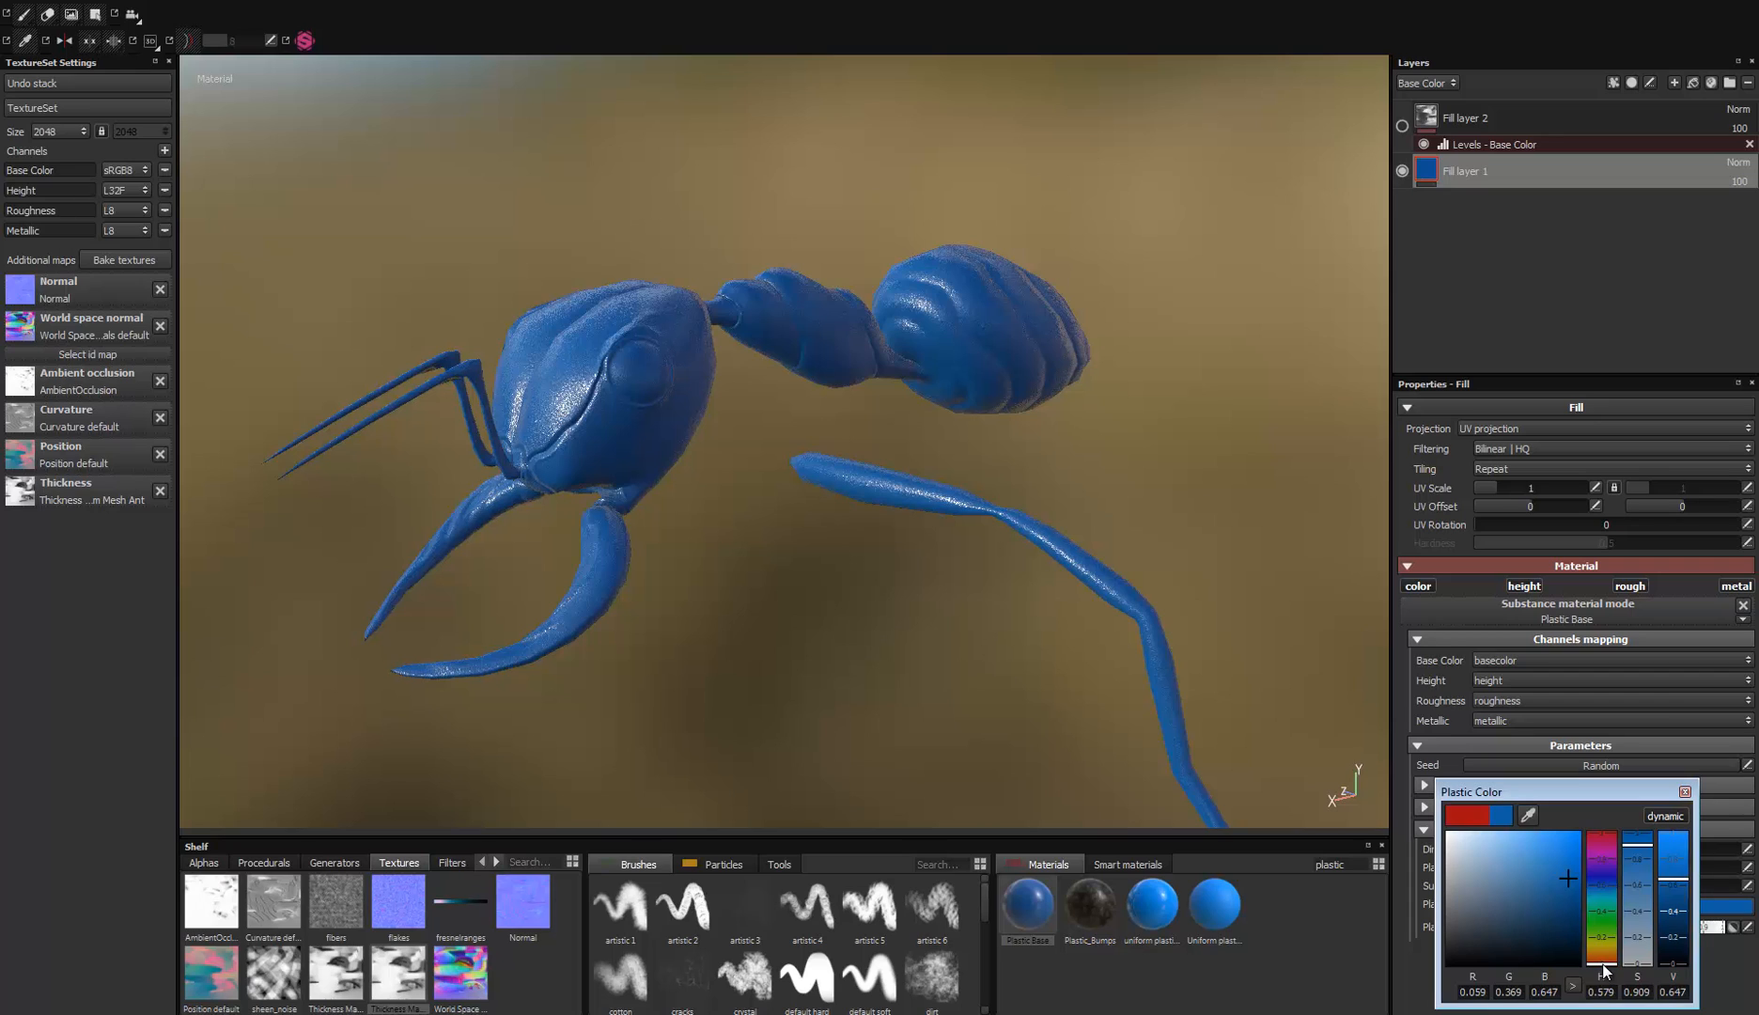
drag(1475, 927, 1451, 949)
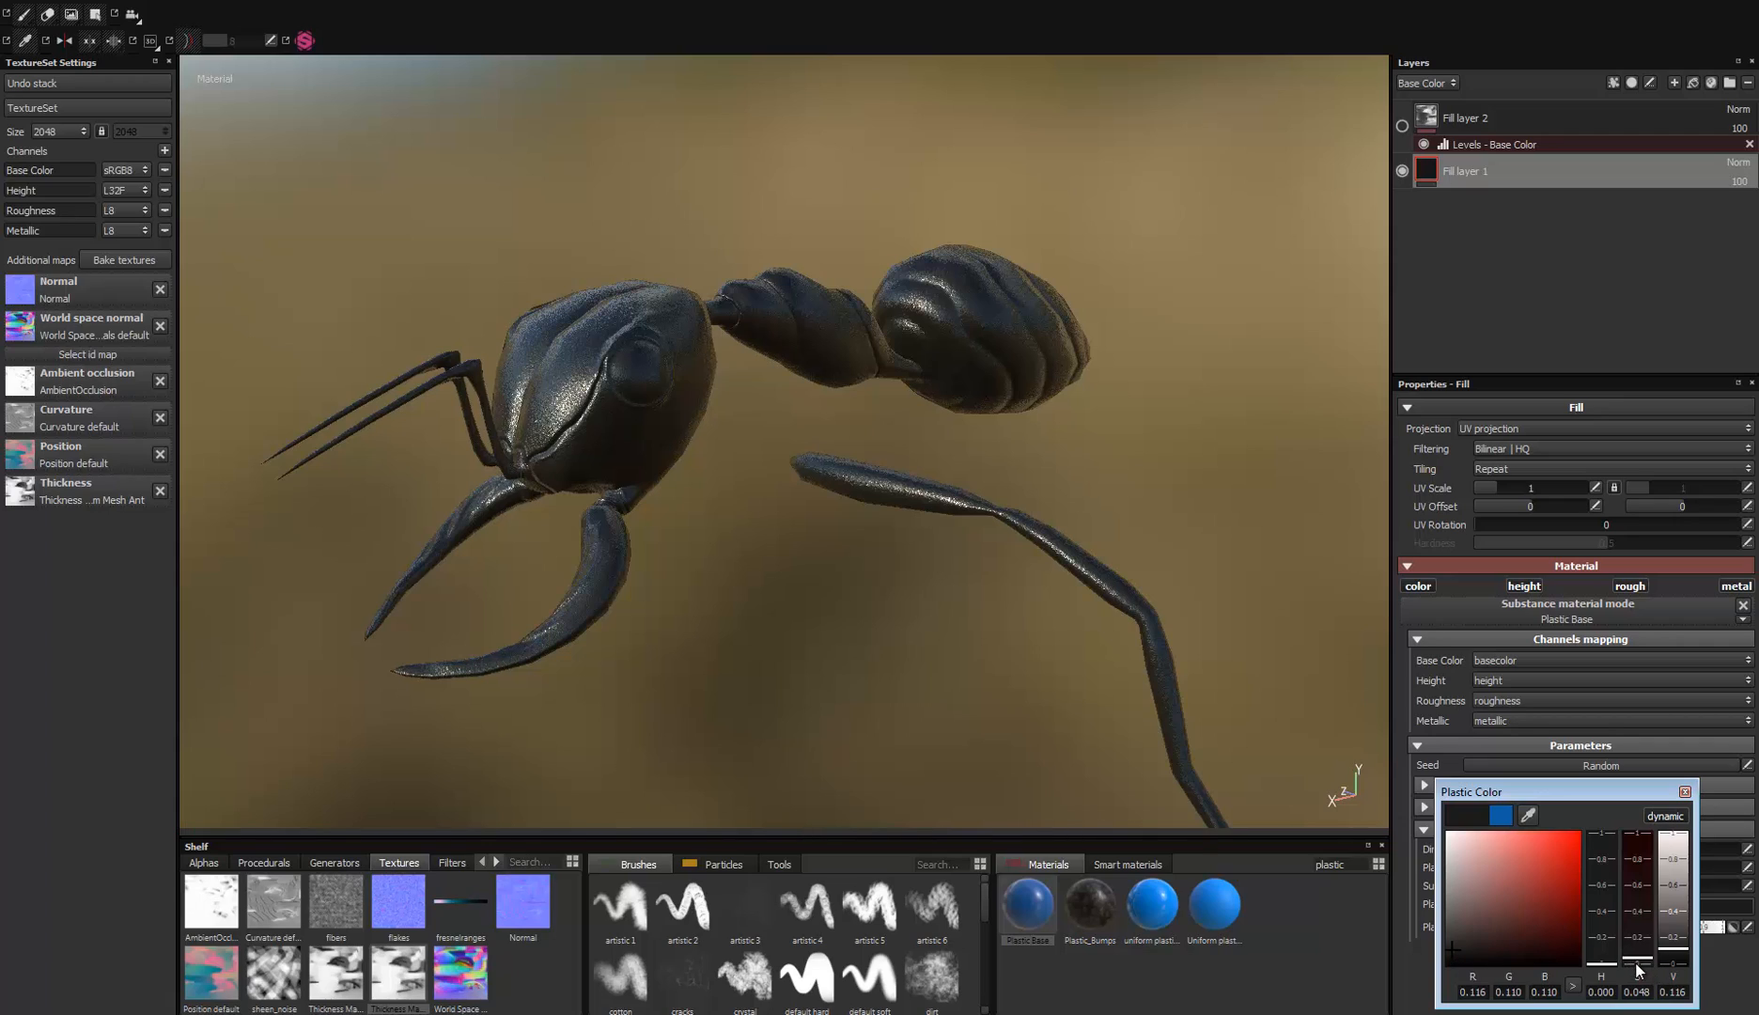
Step: Try a light gray plastic color with a brightness value of 0.643, viewed close up on the head
alt+drag(505, 415, 723, 467)
alt+right_drag(722, 467, 746, 413)
alt+drag(746, 412, 883, 649)
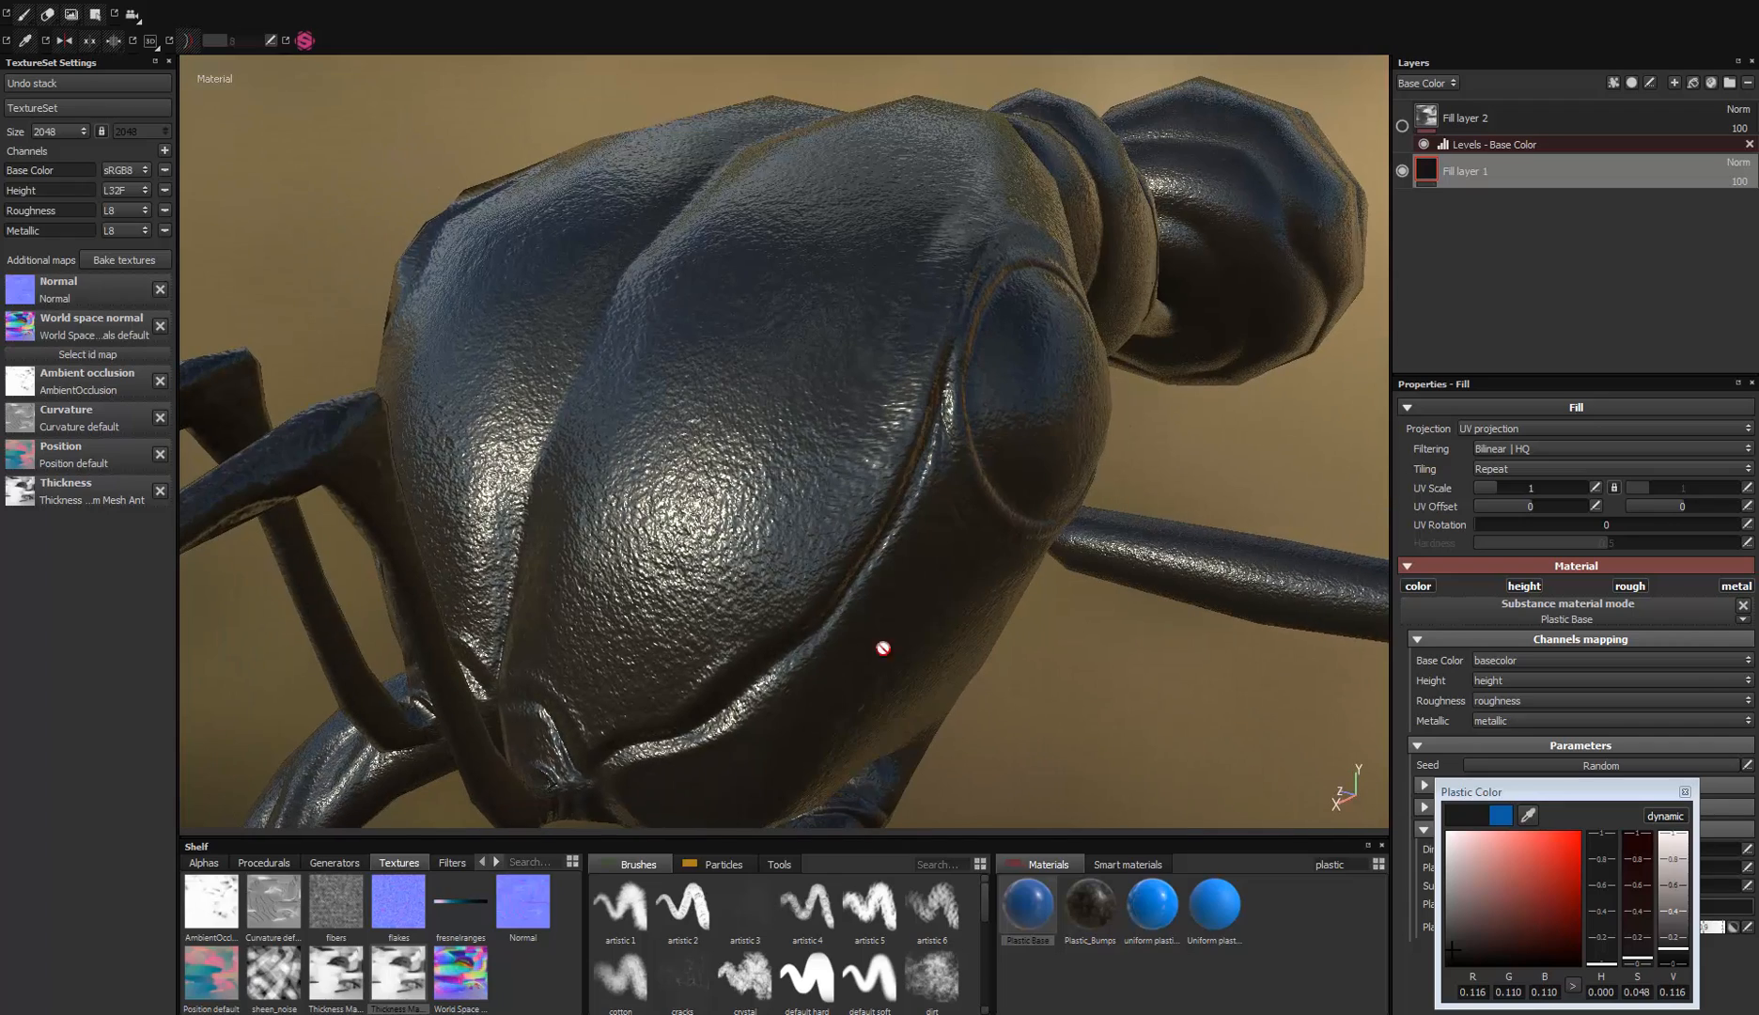
drag(1683, 958, 1671, 888)
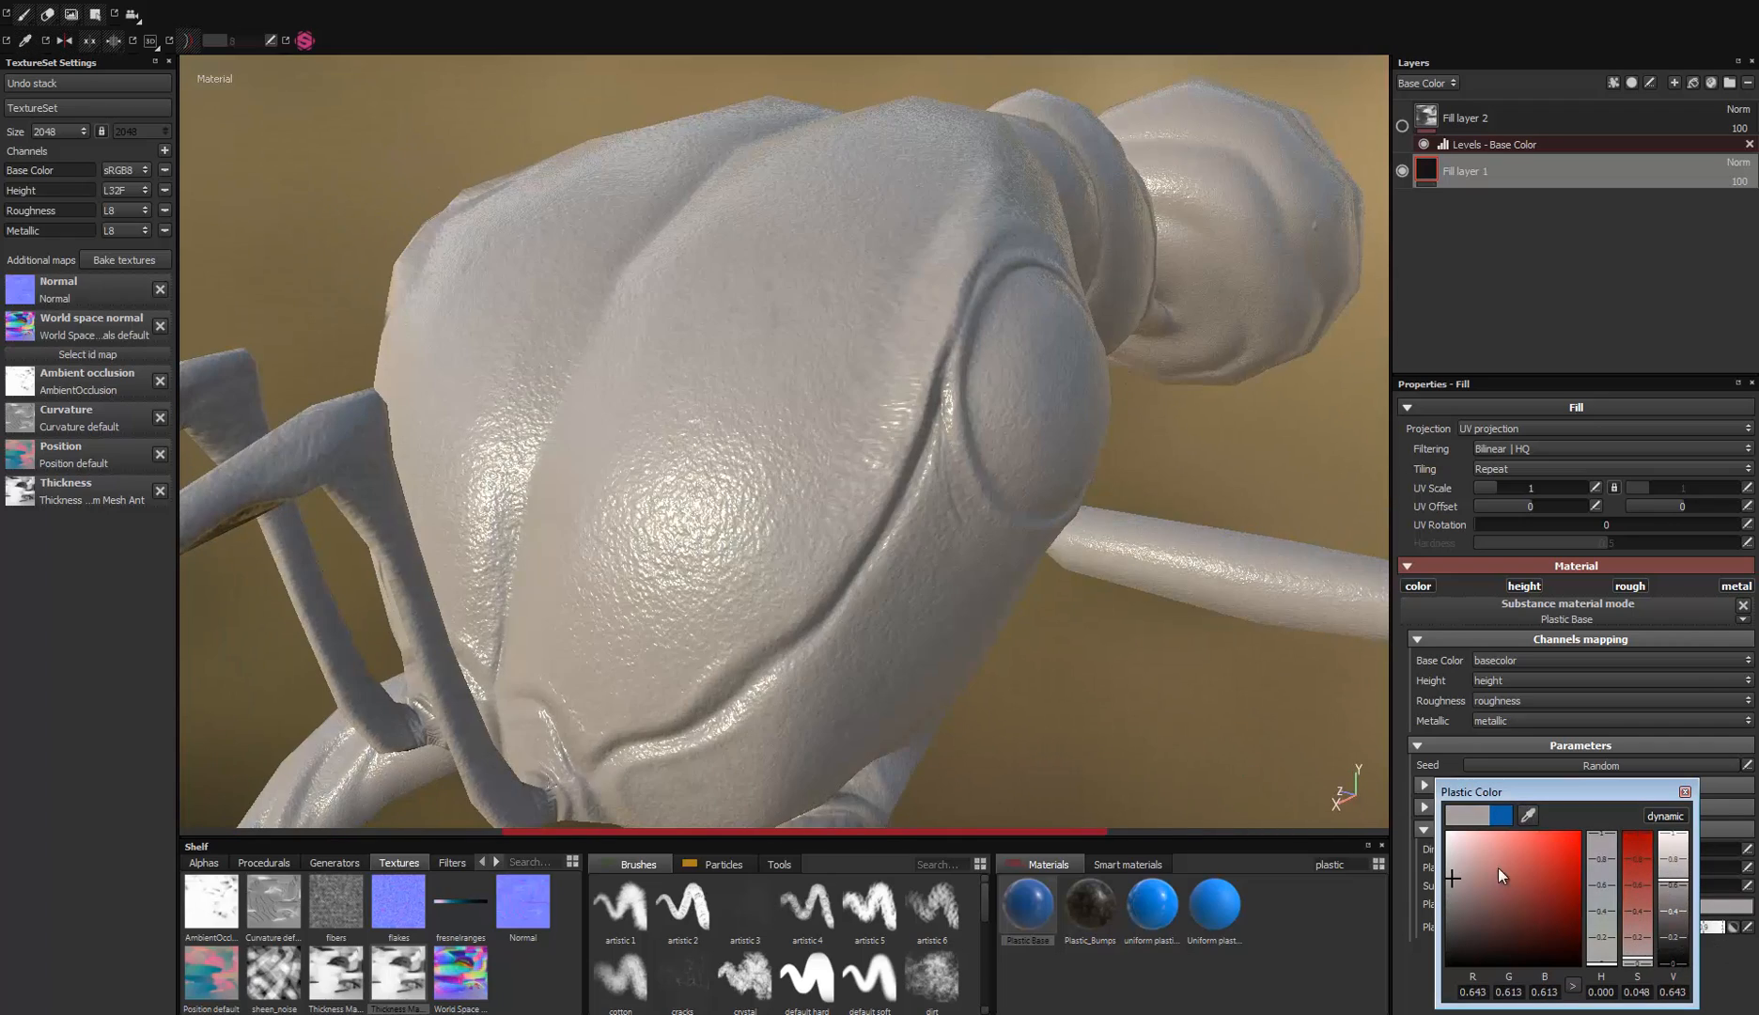
Step: Set the plastic color to a nearly black red with HSV 0.000, 0.972, 0.028
mouse_move(1638, 960)
mouse_down()
mouse_move(1631, 845)
mouse_move(1681, 916)
mouse_move(1670, 959)
mouse_up()
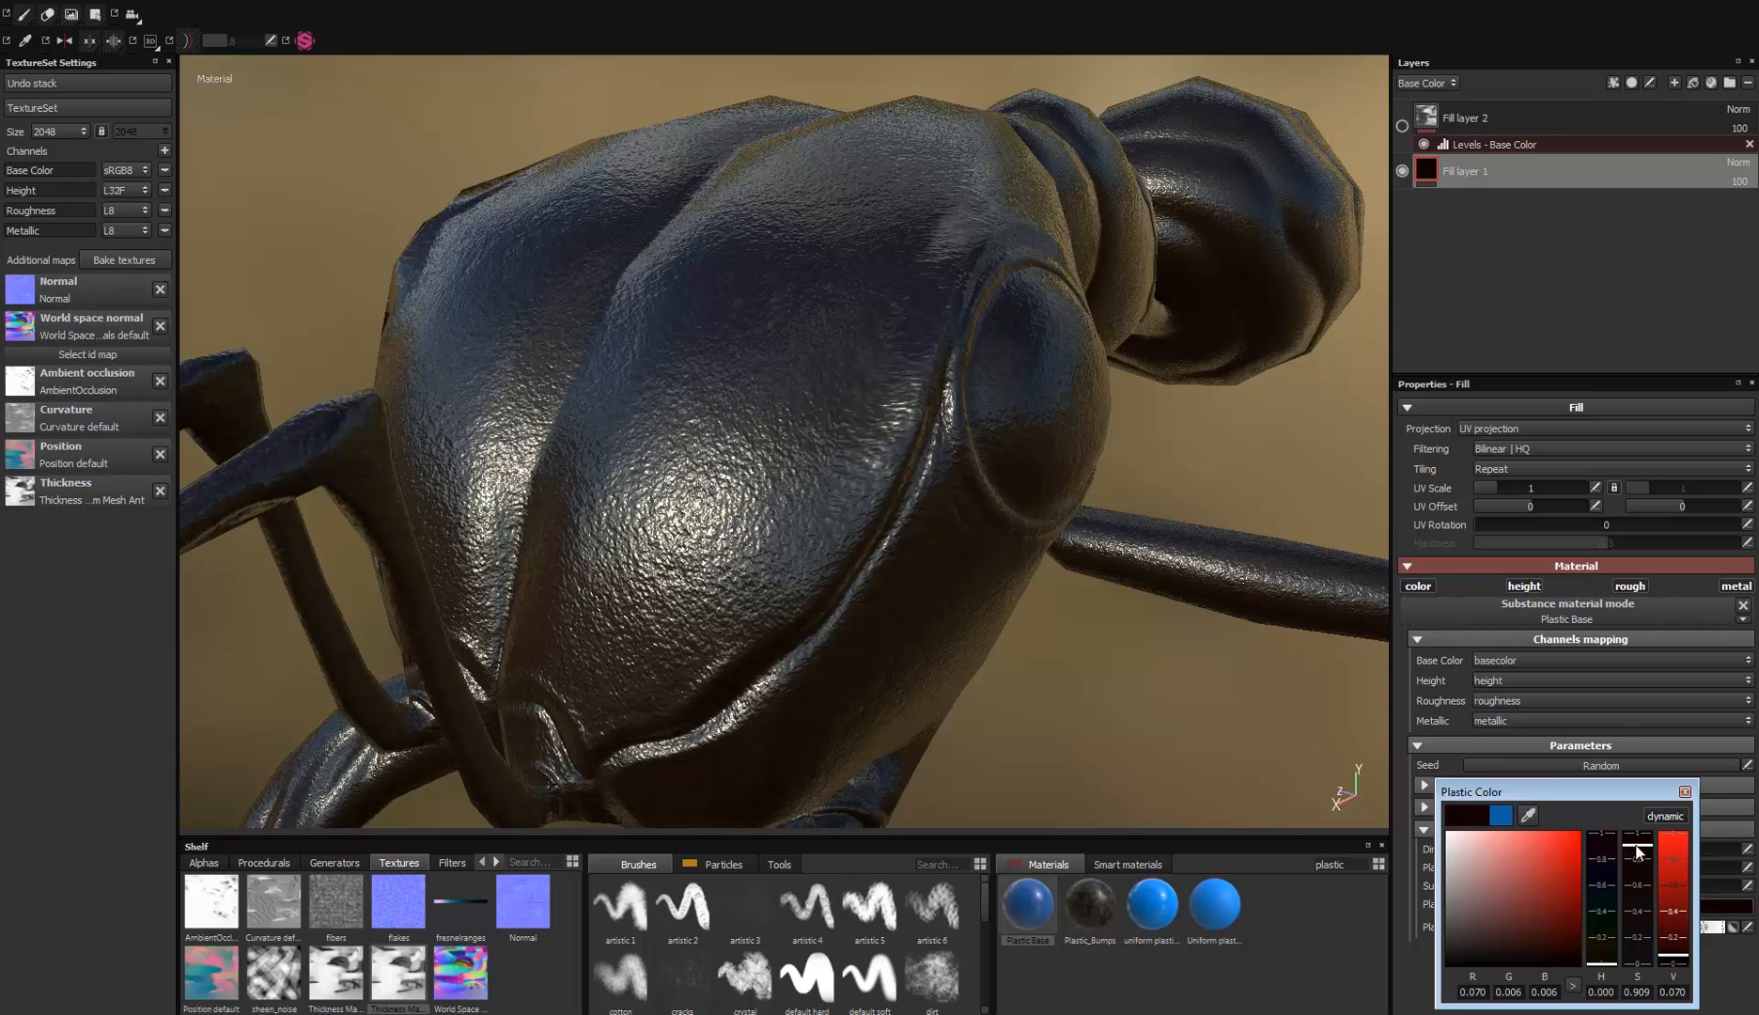
drag(1636, 852, 1626, 859)
drag(1679, 958, 1677, 961)
drag(1641, 842, 1643, 844)
click(1413, 200)
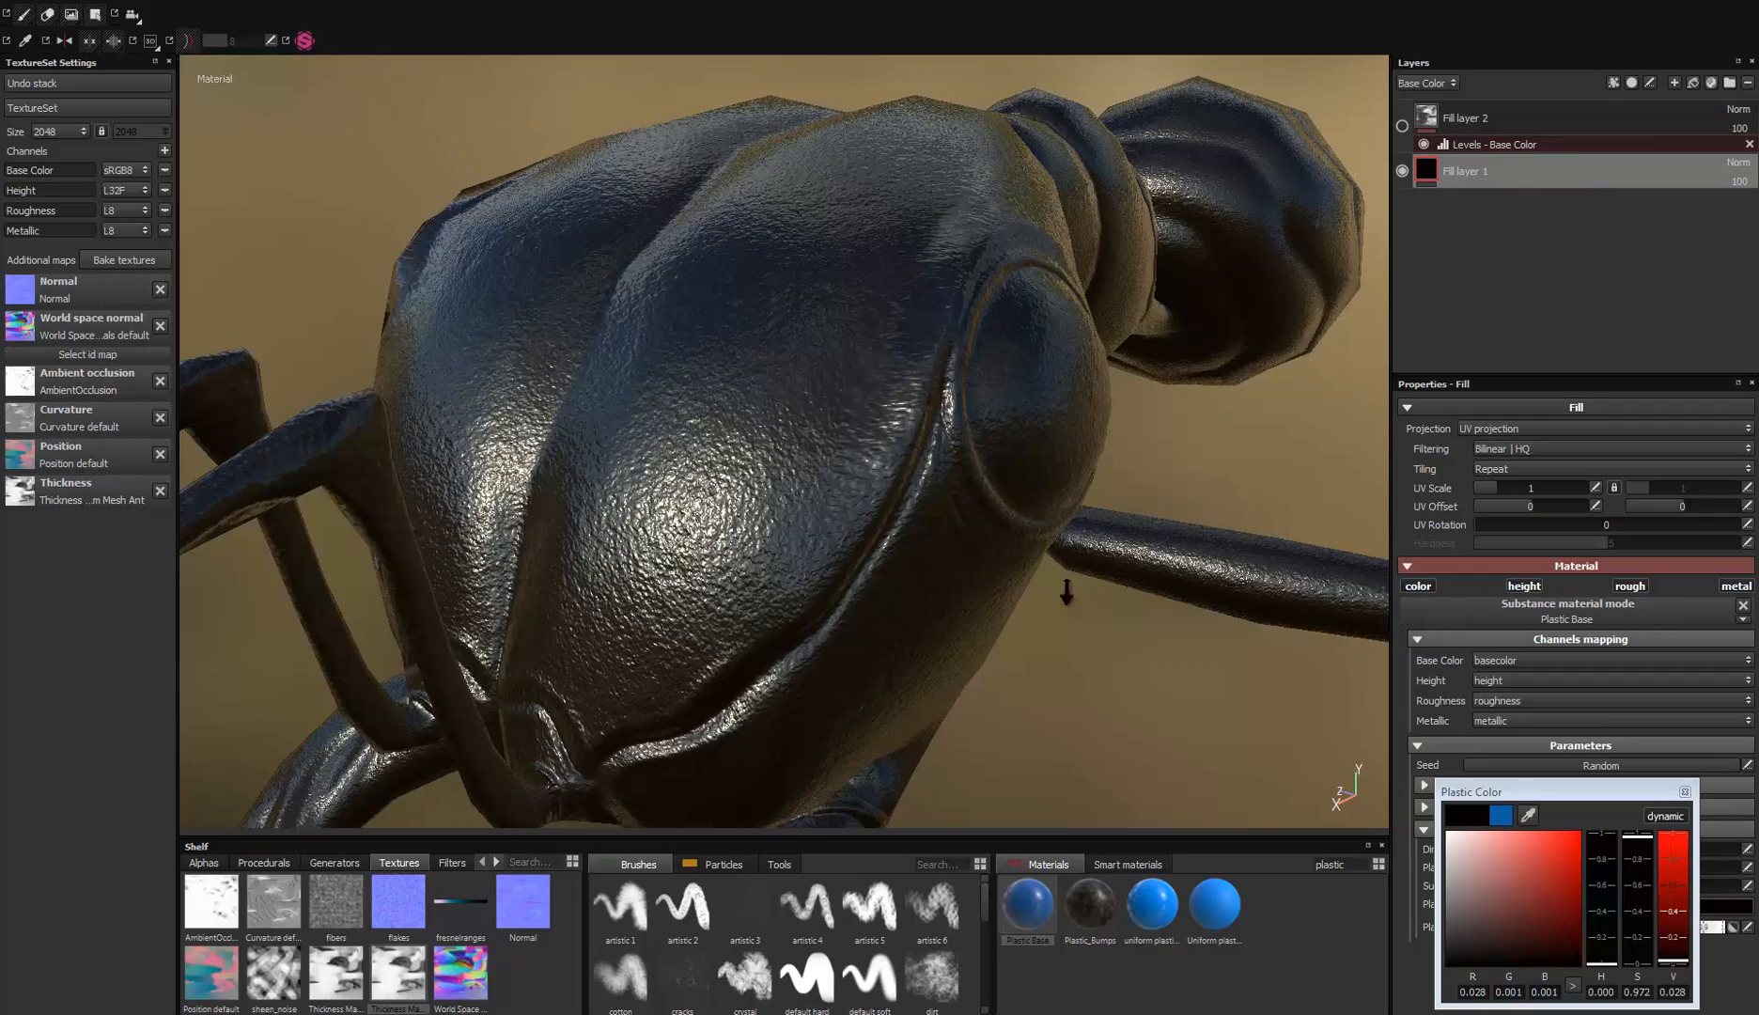
Step: Examine the near-black plastic on the mandibles, head and whole ant in profile
alt+drag(1062, 590, 886, 488)
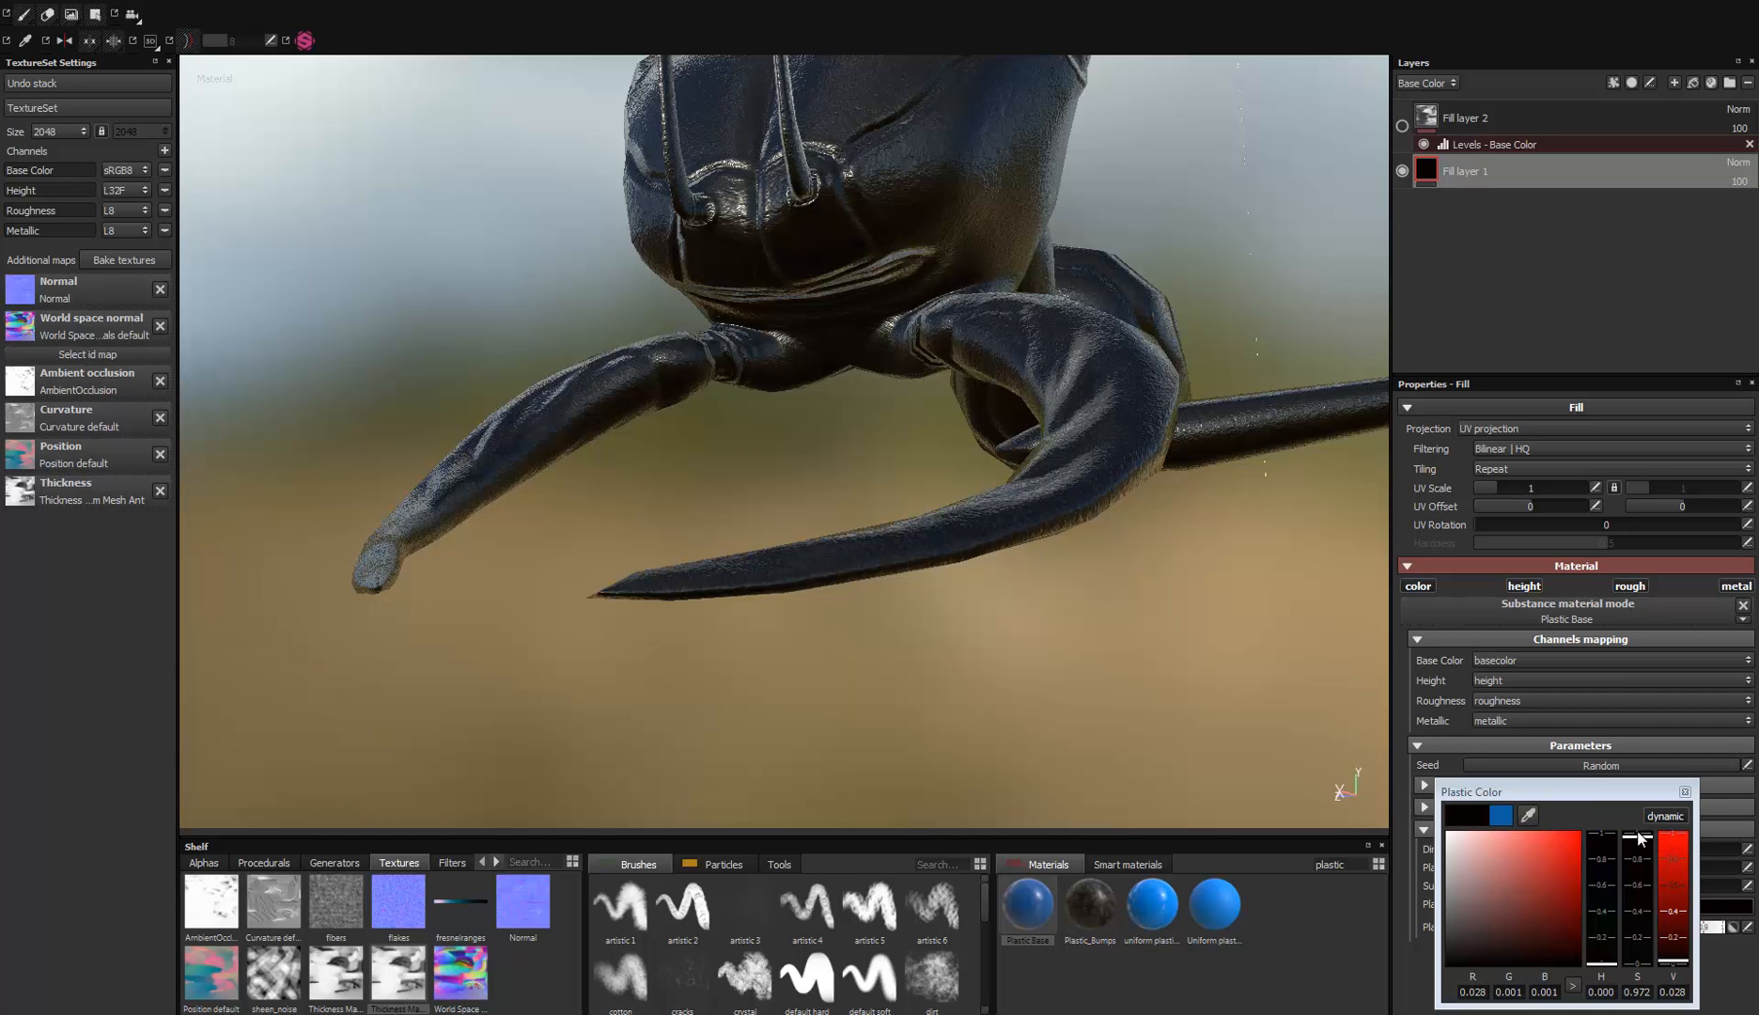
alt+drag(969, 493, 831, 601)
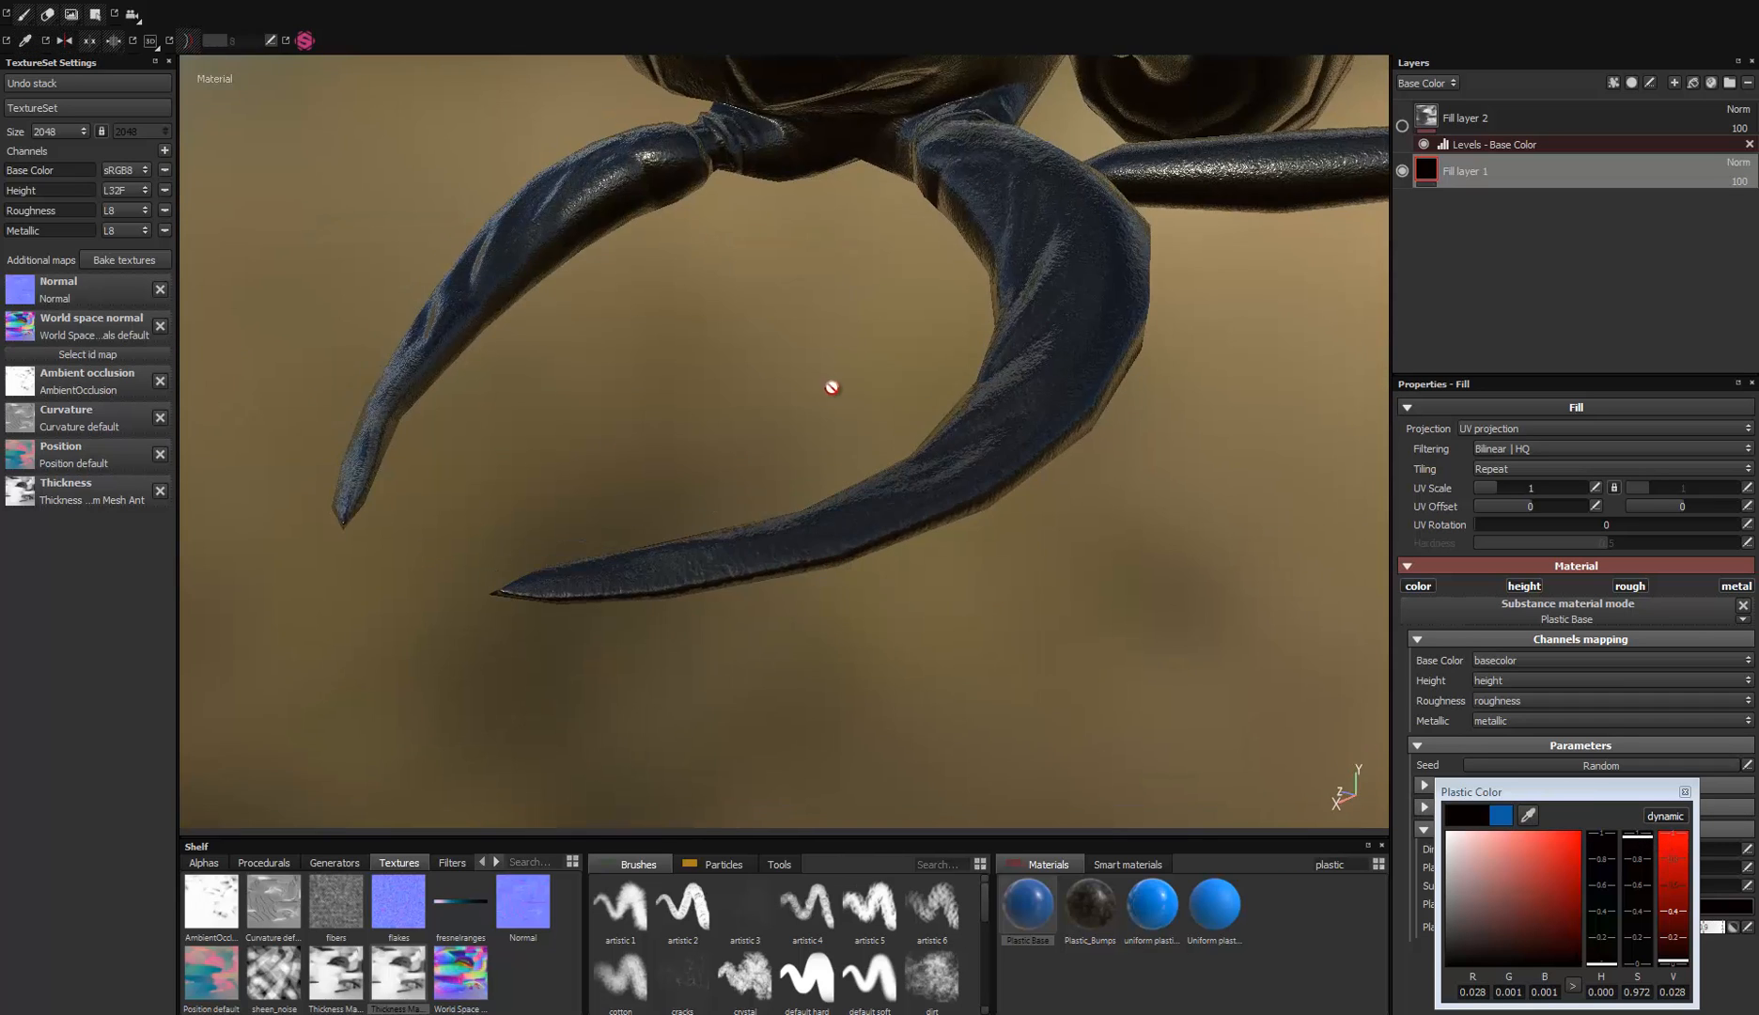
alt+right_drag(829, 385, 833, 530)
alt+middle_drag(833, 530, 883, 604)
alt+right_drag(883, 604, 816, 157)
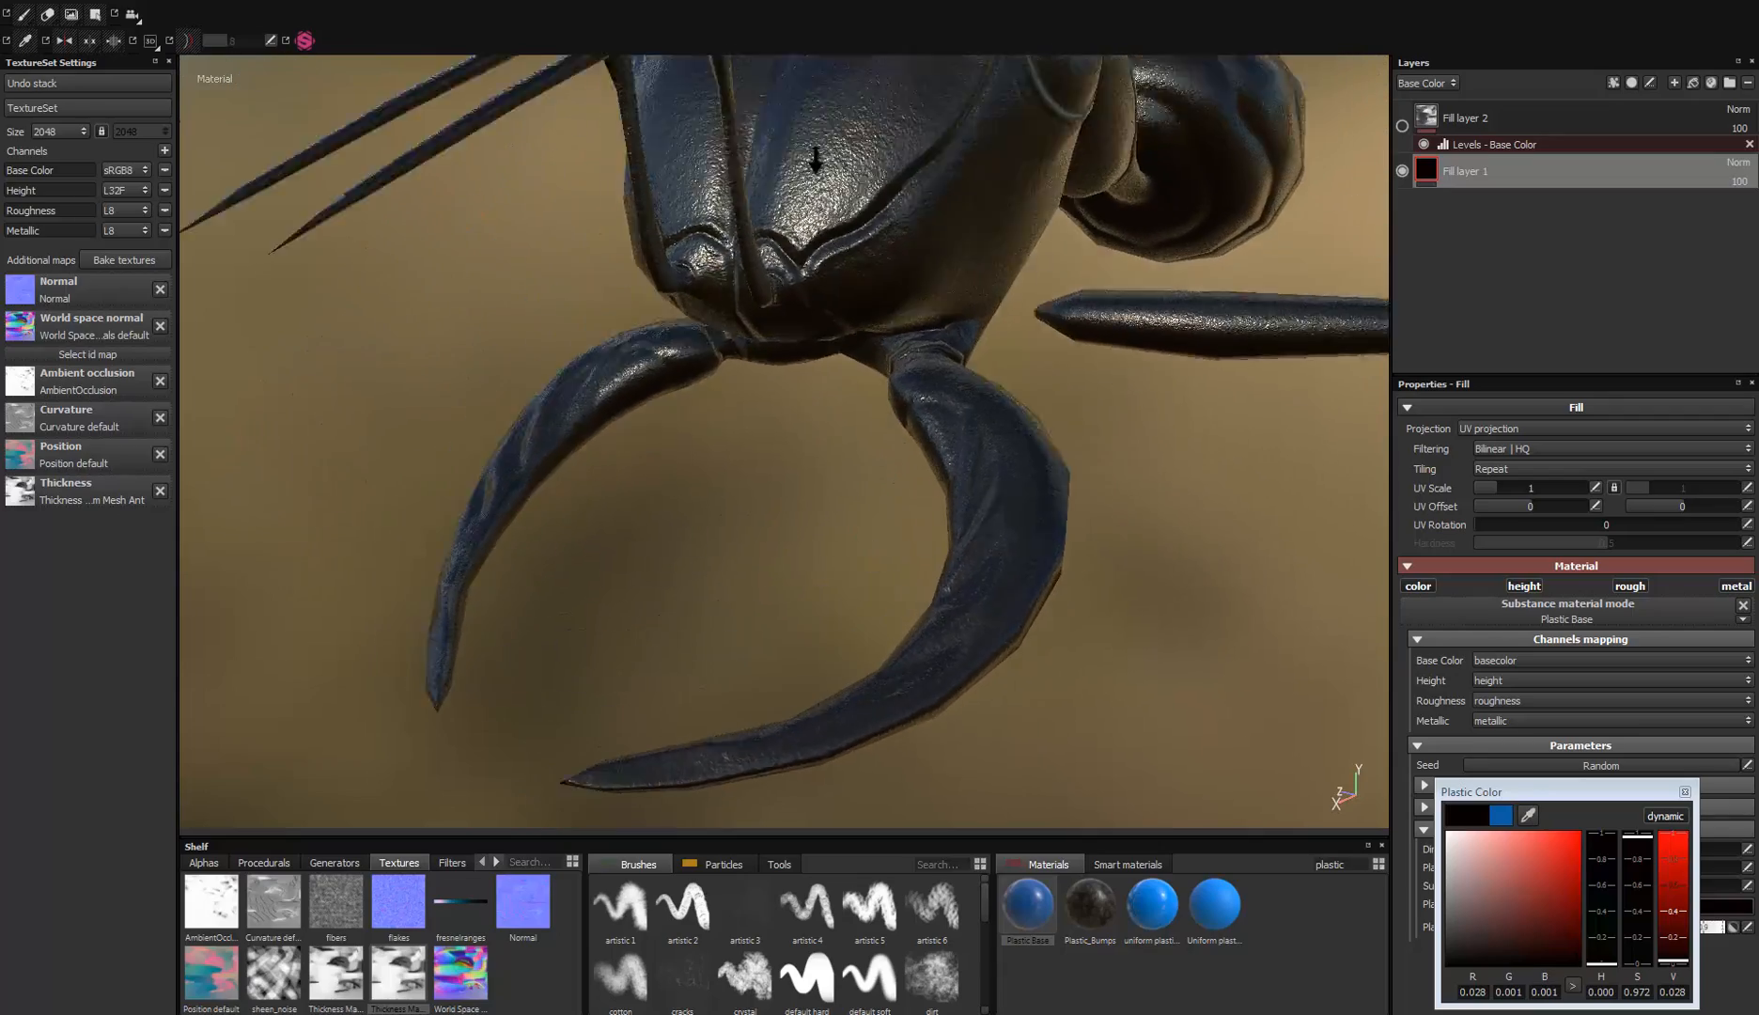
alt+drag(816, 157, 716, 554)
alt+right_drag(716, 555, 777, 346)
alt+drag(778, 346, 1337, 205)
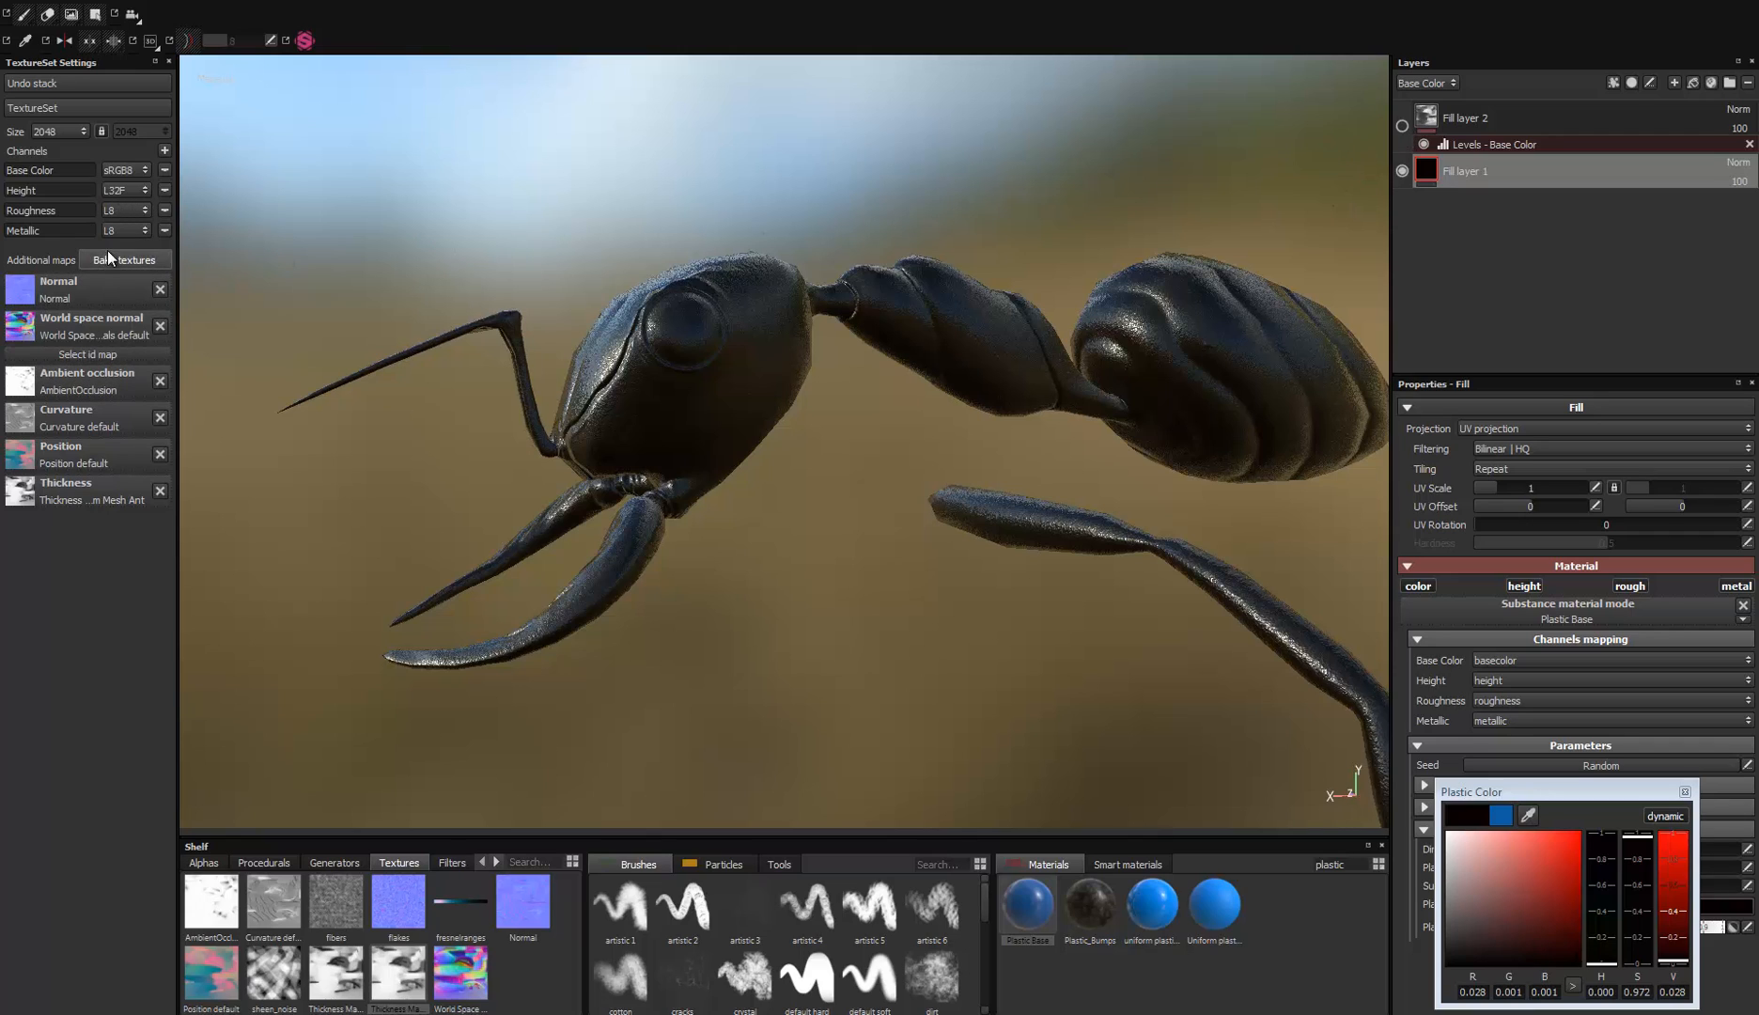
Step: Review the channels that can be added, such as Transmissive, and the shader instance options of the Ant texture set
click(166, 151)
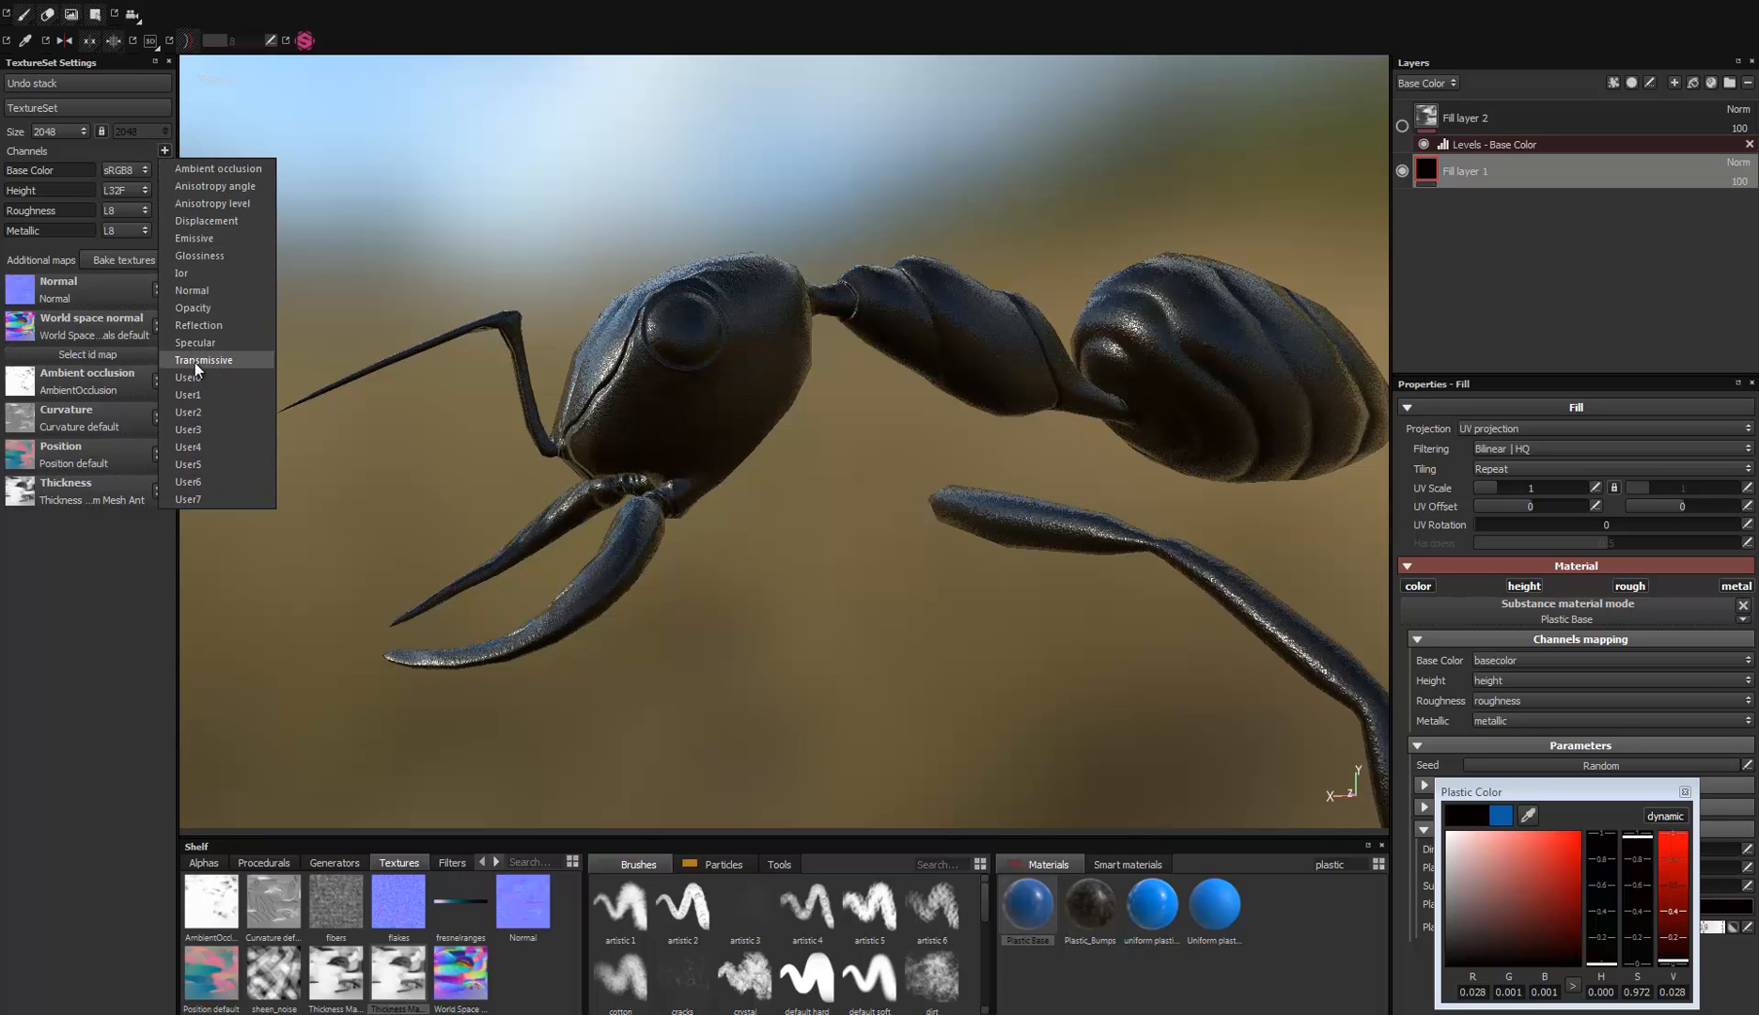
click(612, 843)
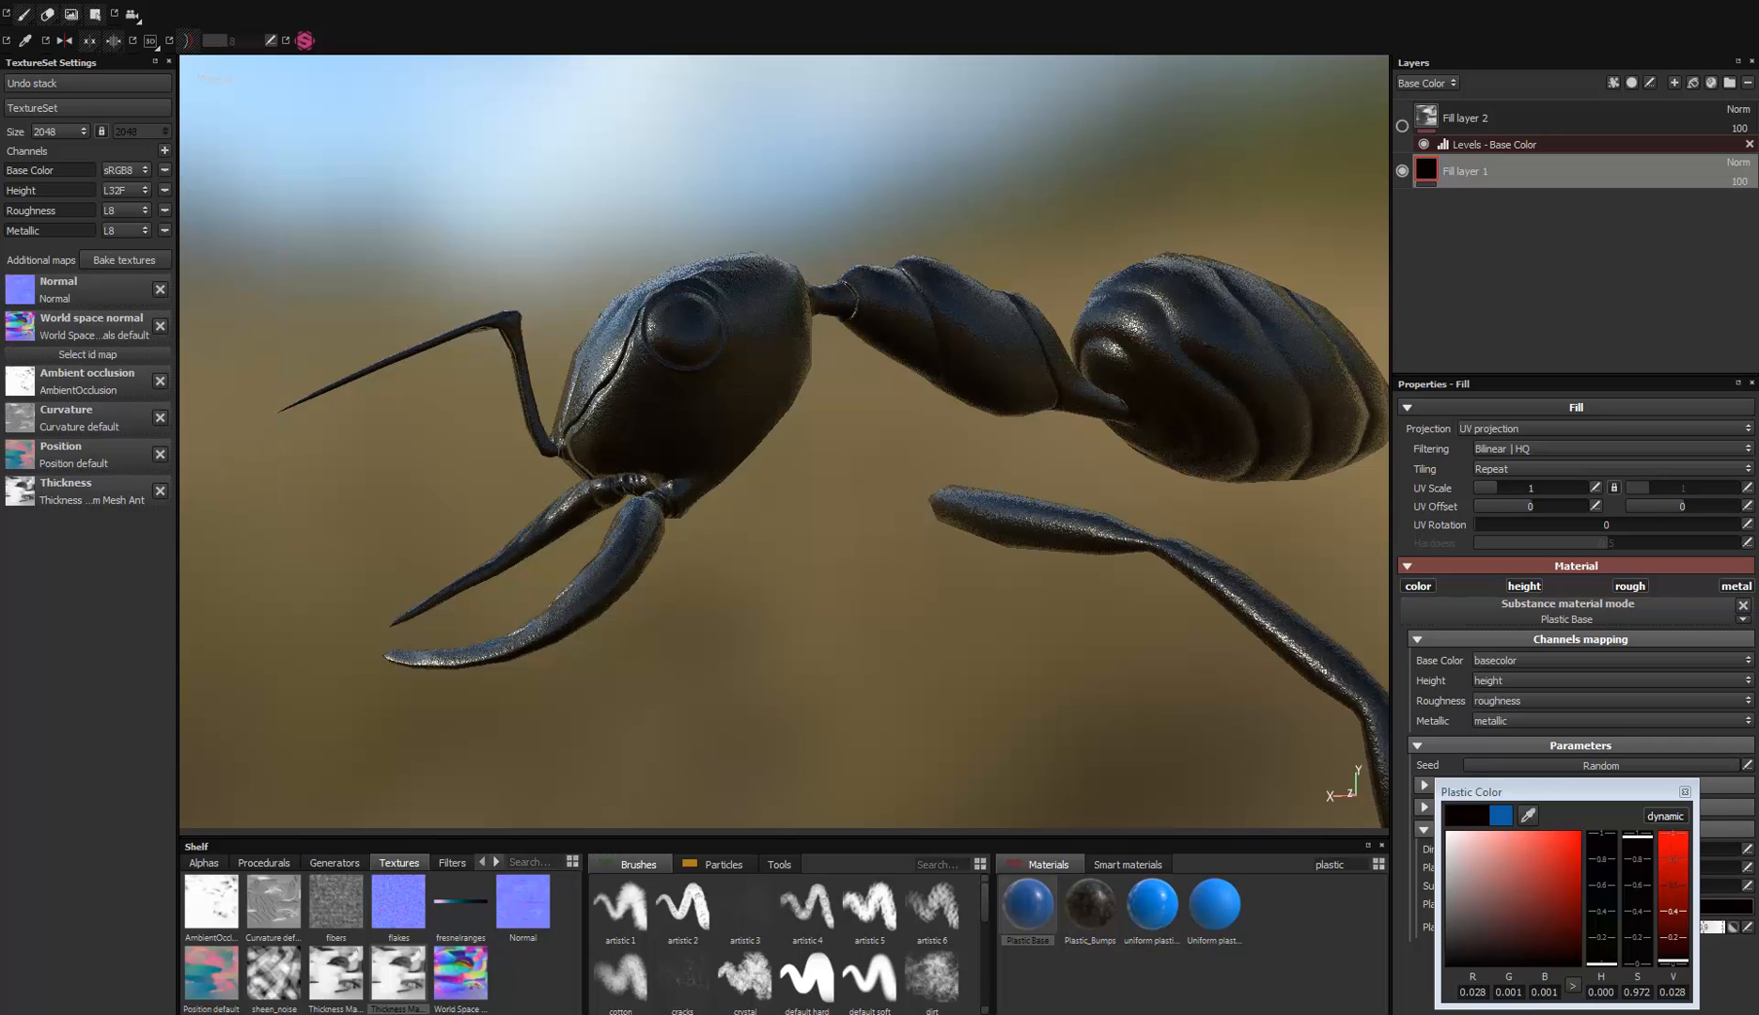
drag(1757, 122, 432, 257)
click(596, 298)
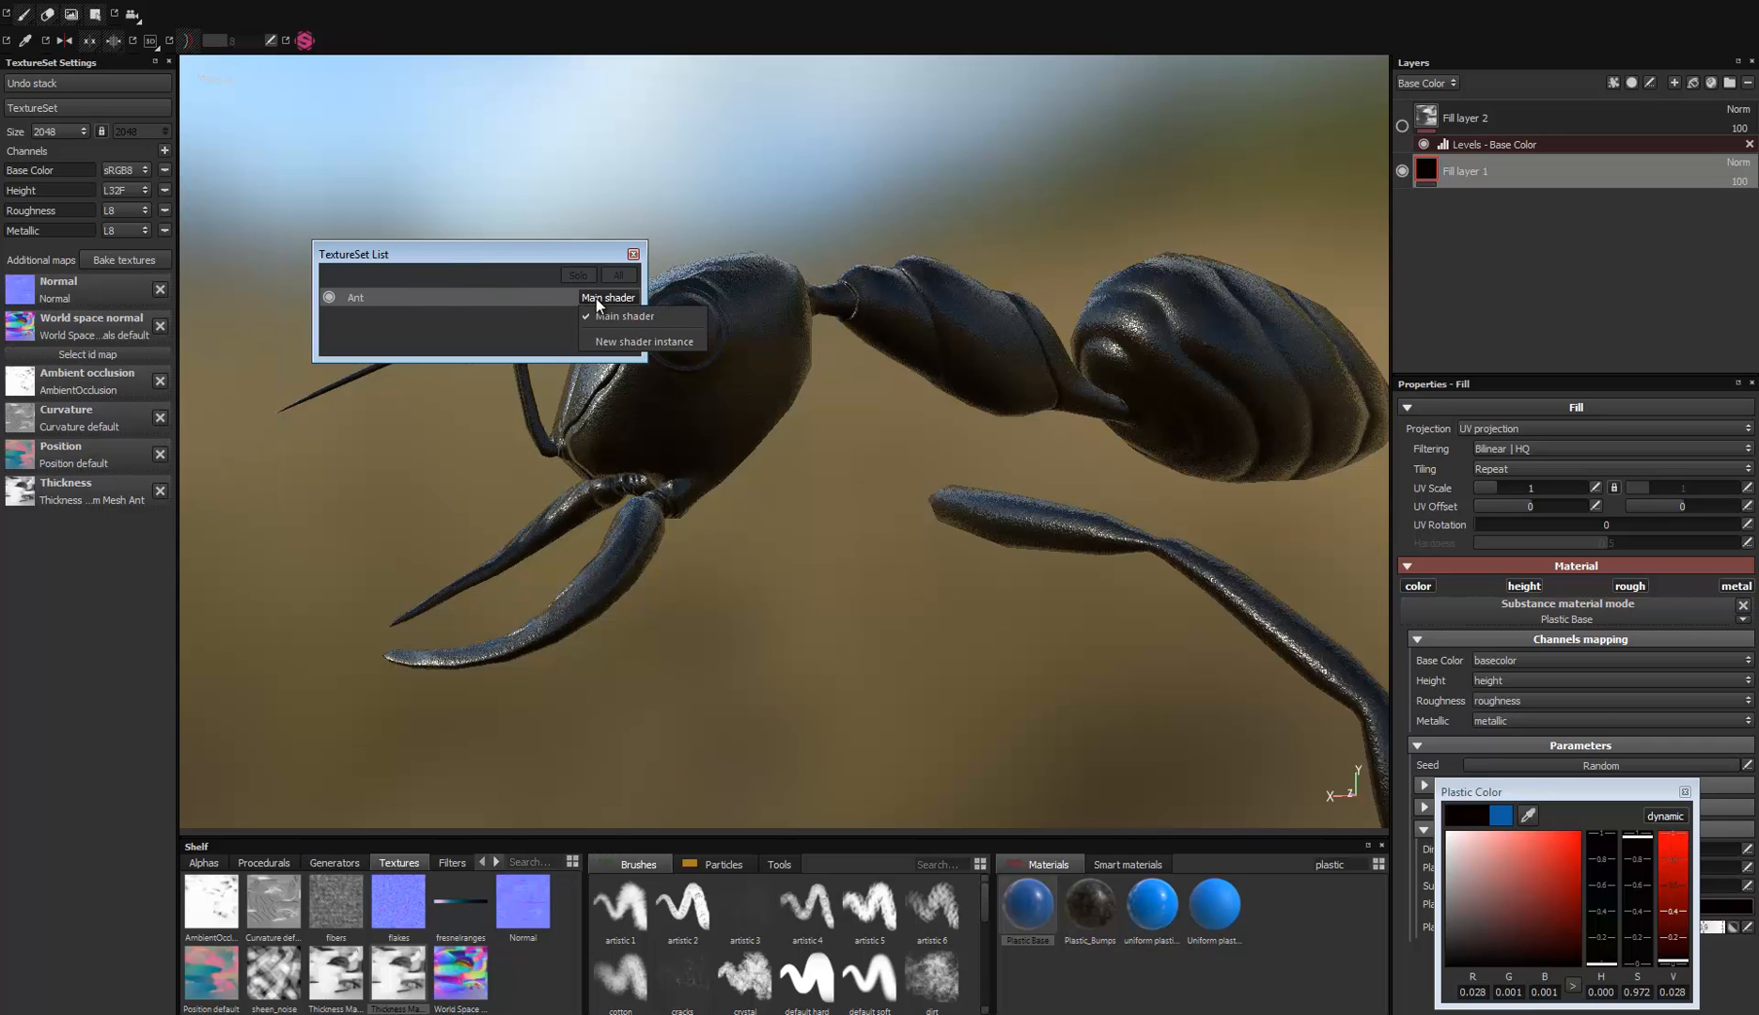
click(573, 252)
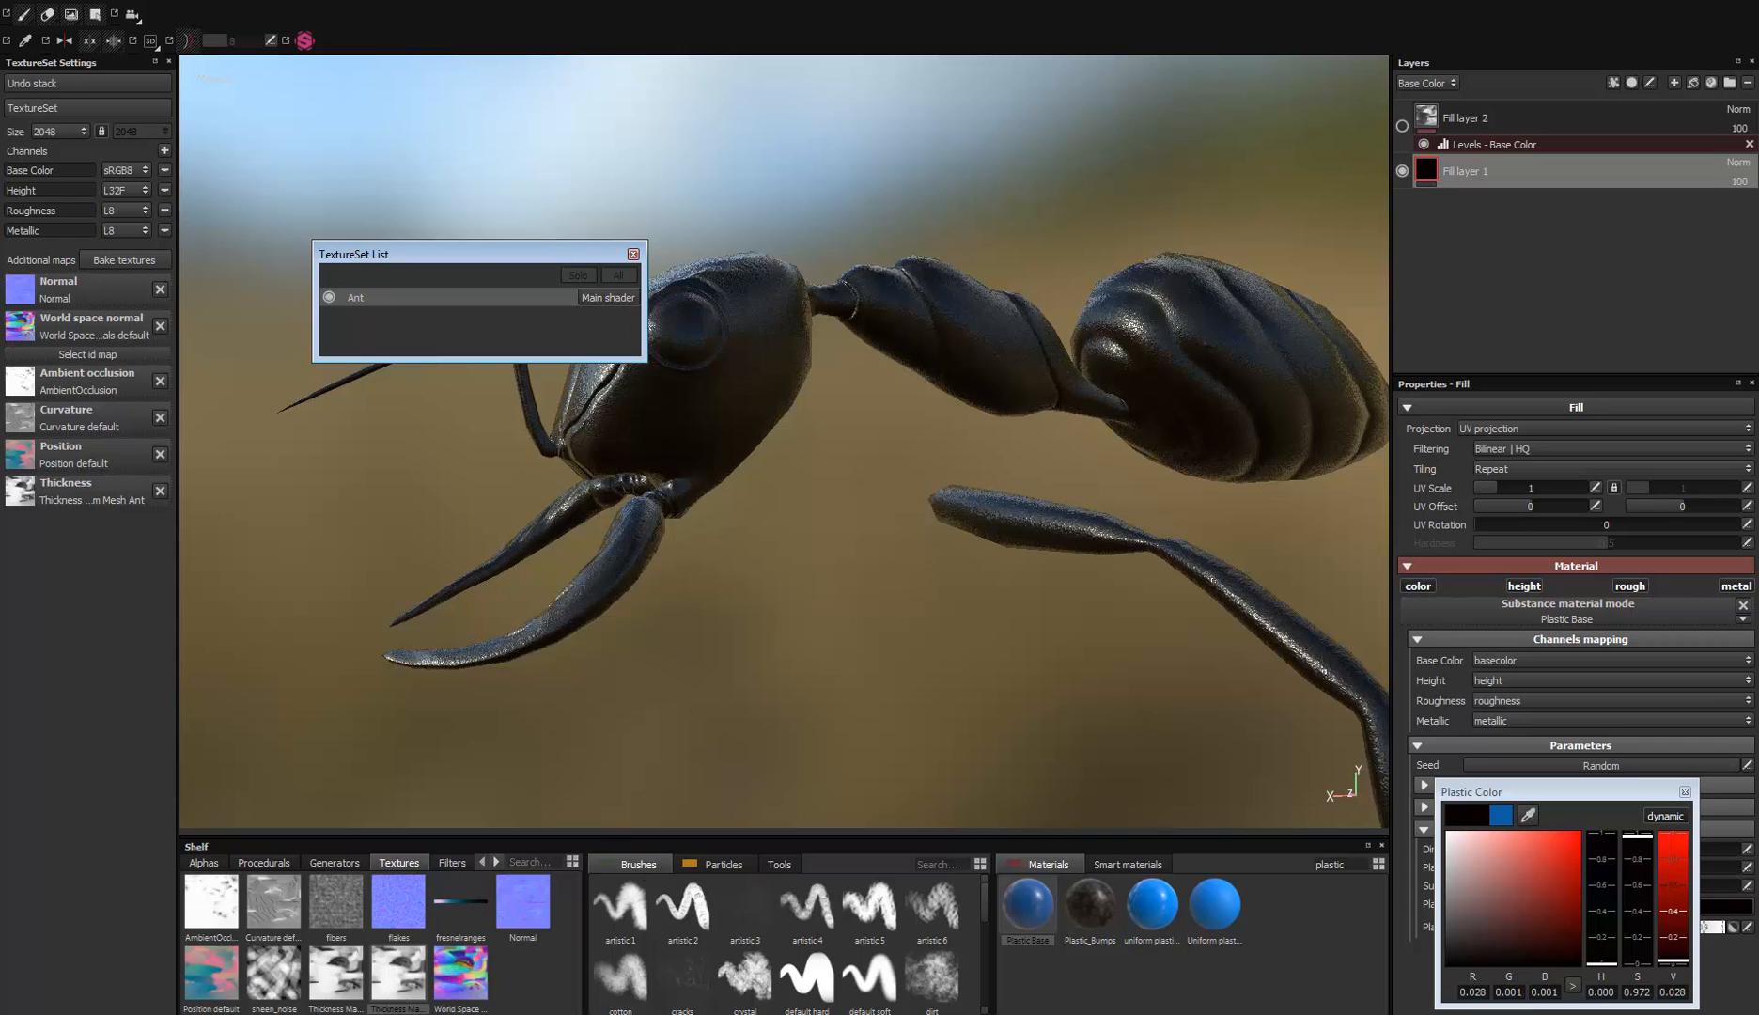
Step: Bring up the viewer settings and look through the shaders available besides pbr-metal-rough
drag(1757, 132, 924, 168)
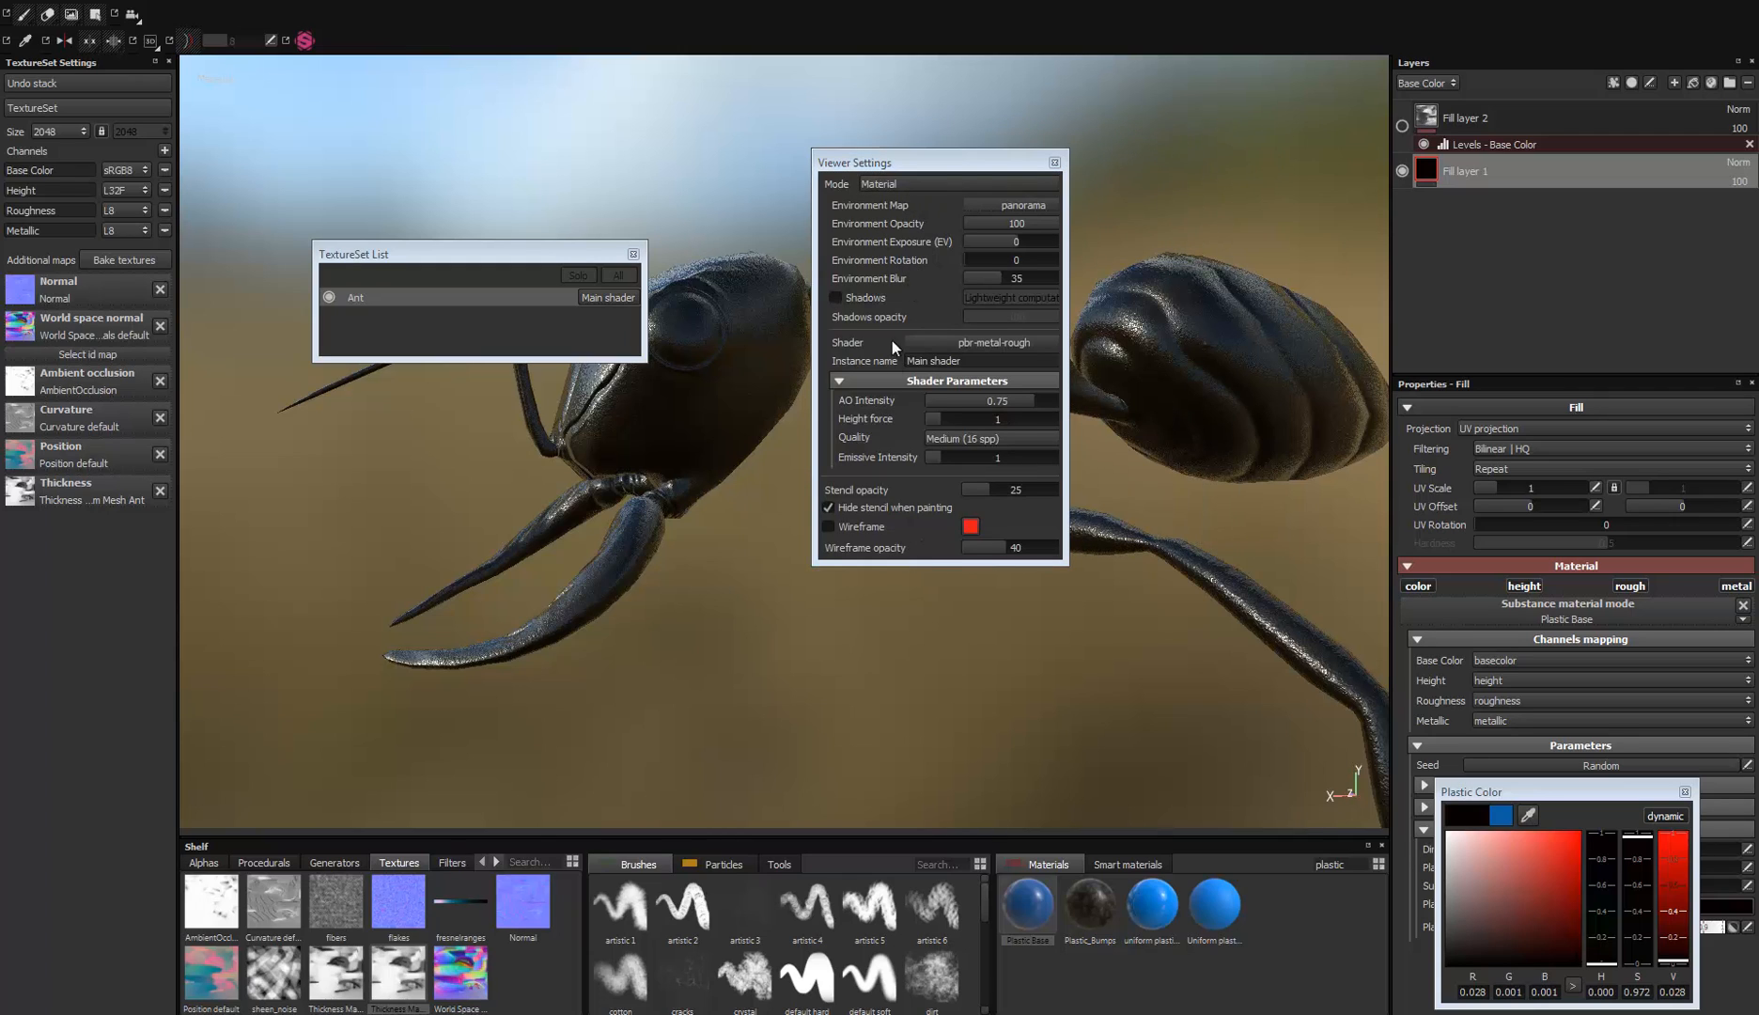
click(950, 344)
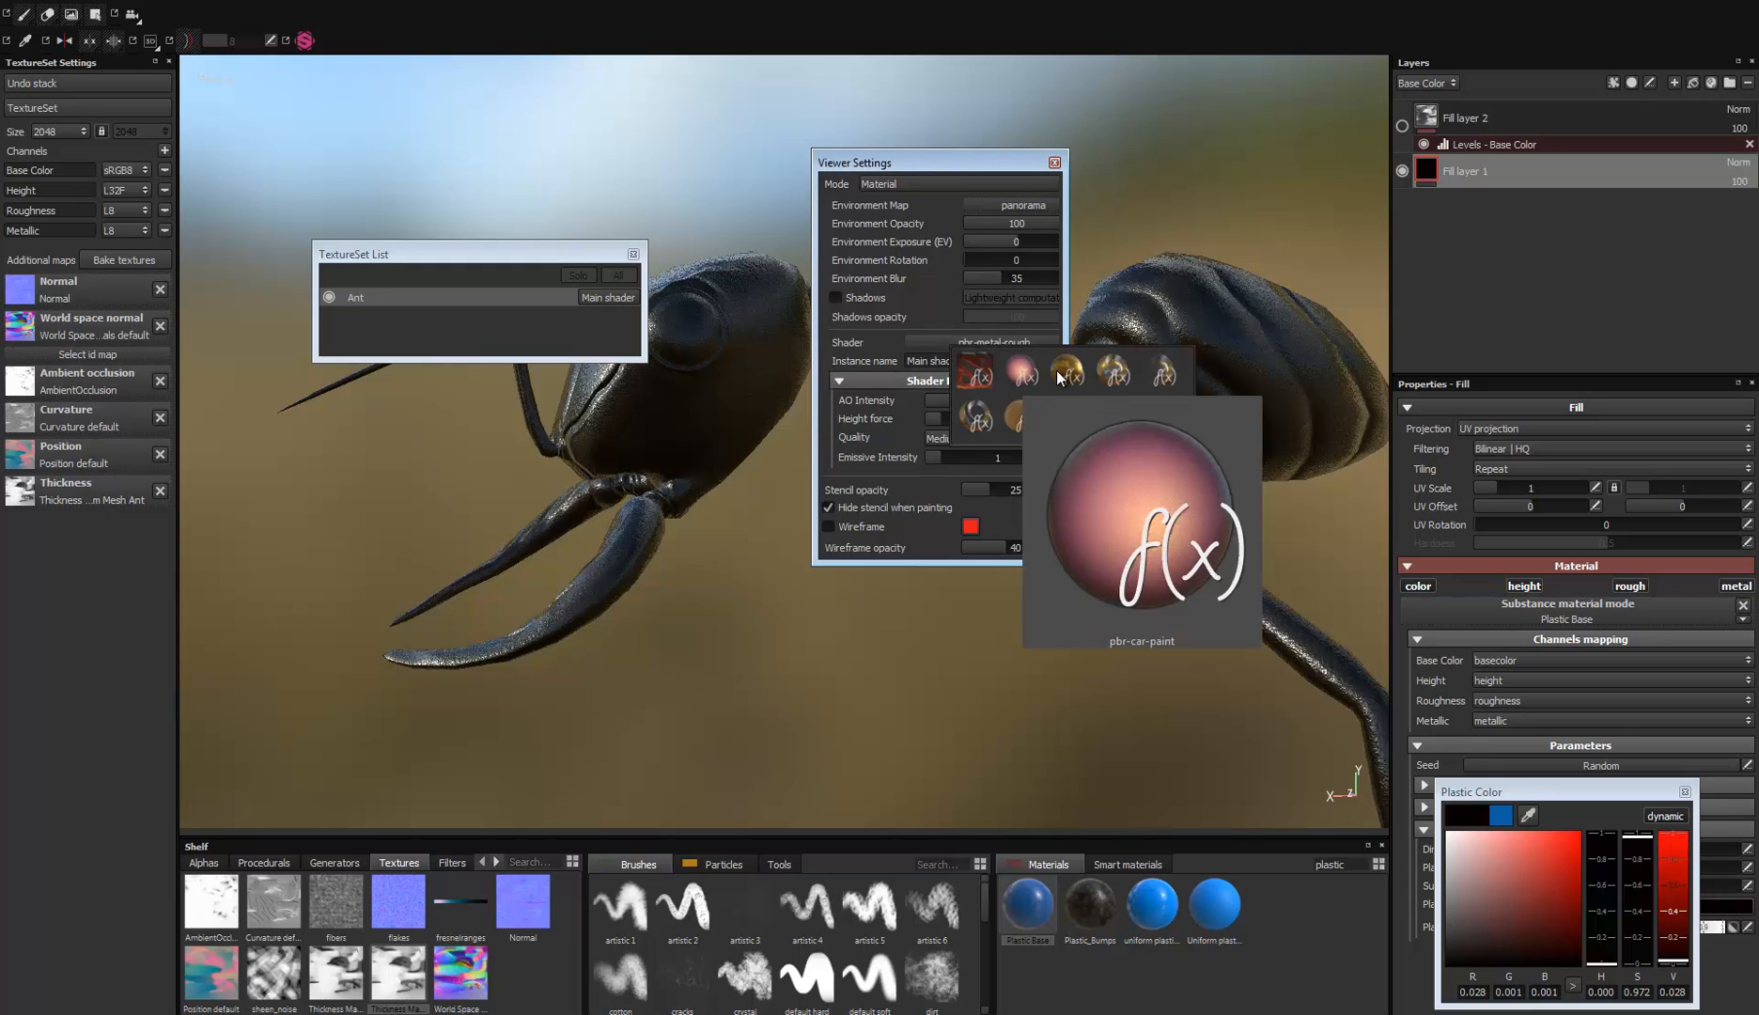
mouse_move(1068, 376)
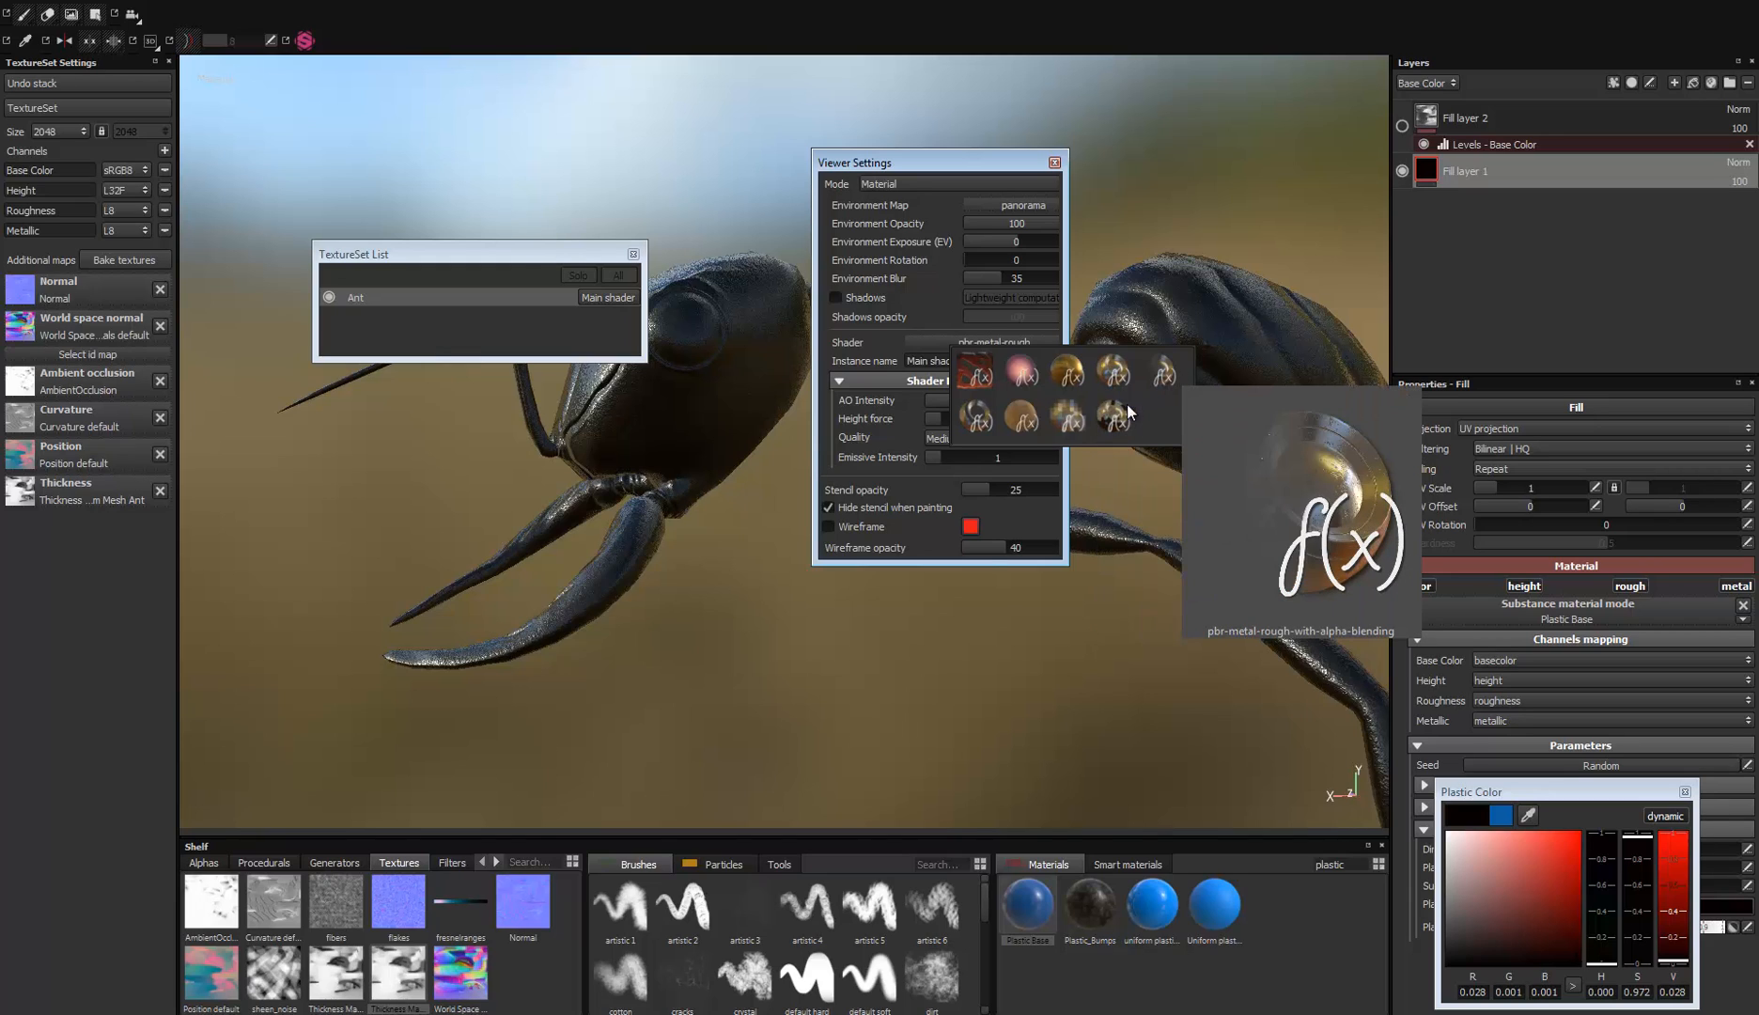
mouse_move(1024, 418)
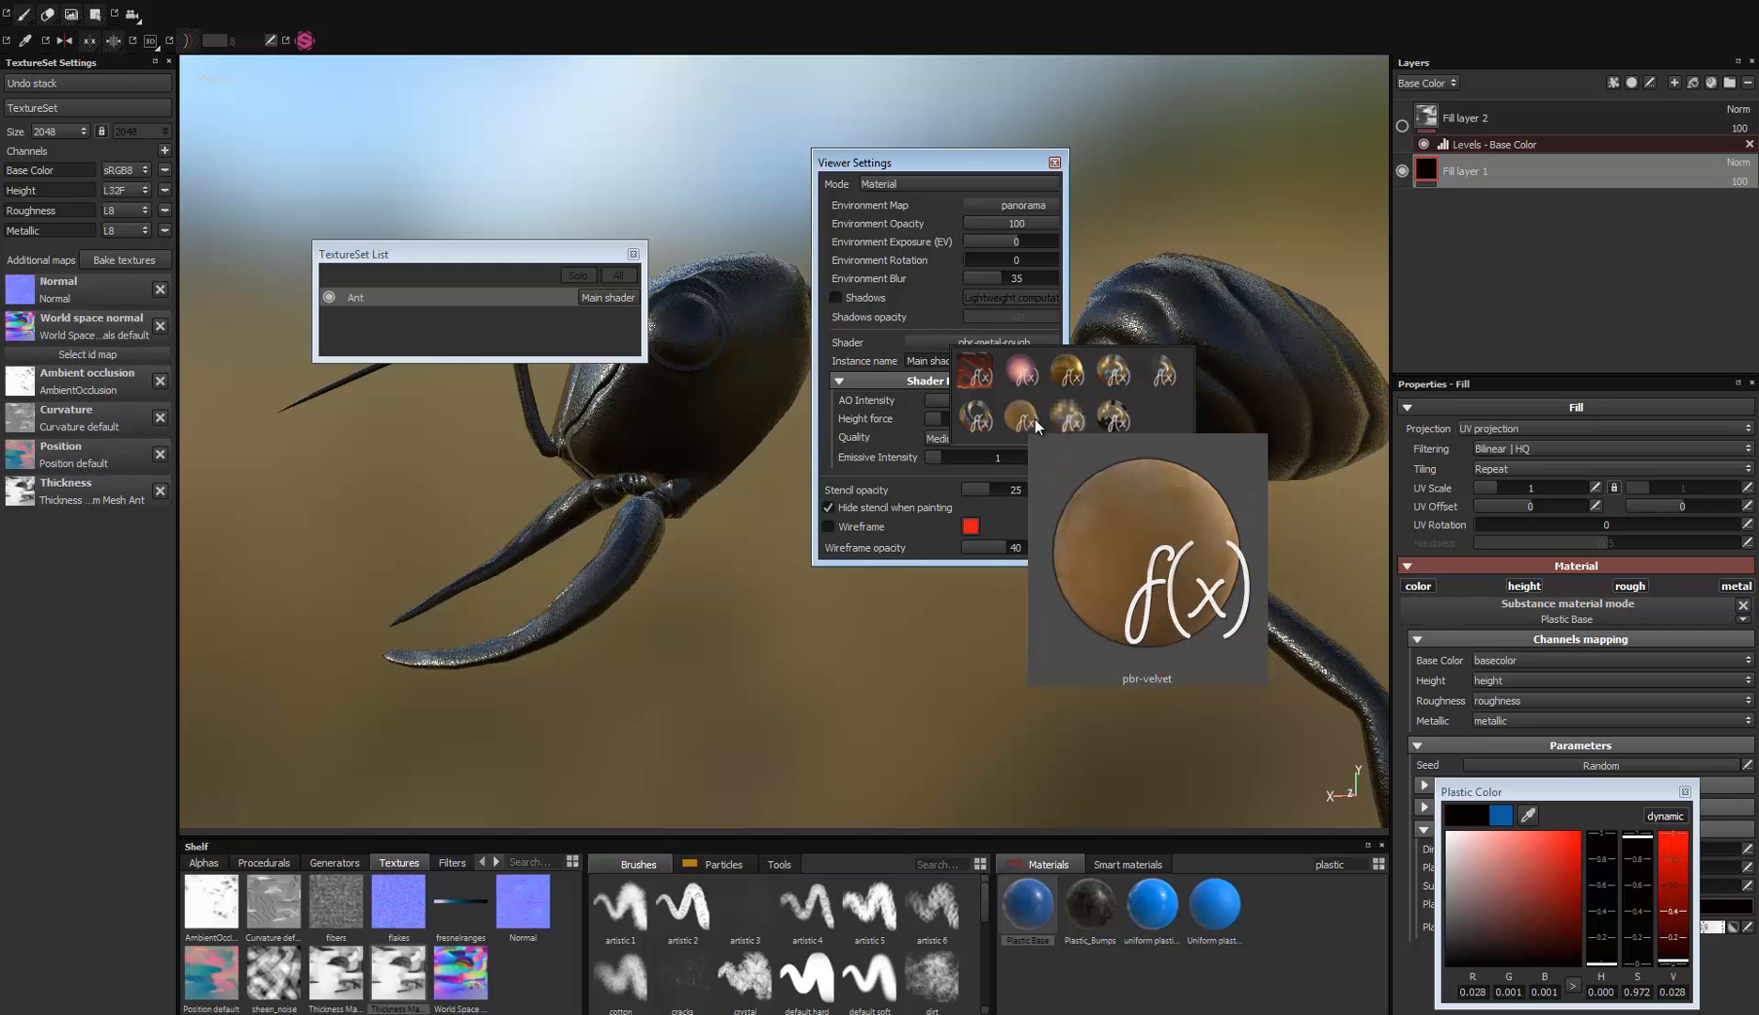
mouse_move(1110, 424)
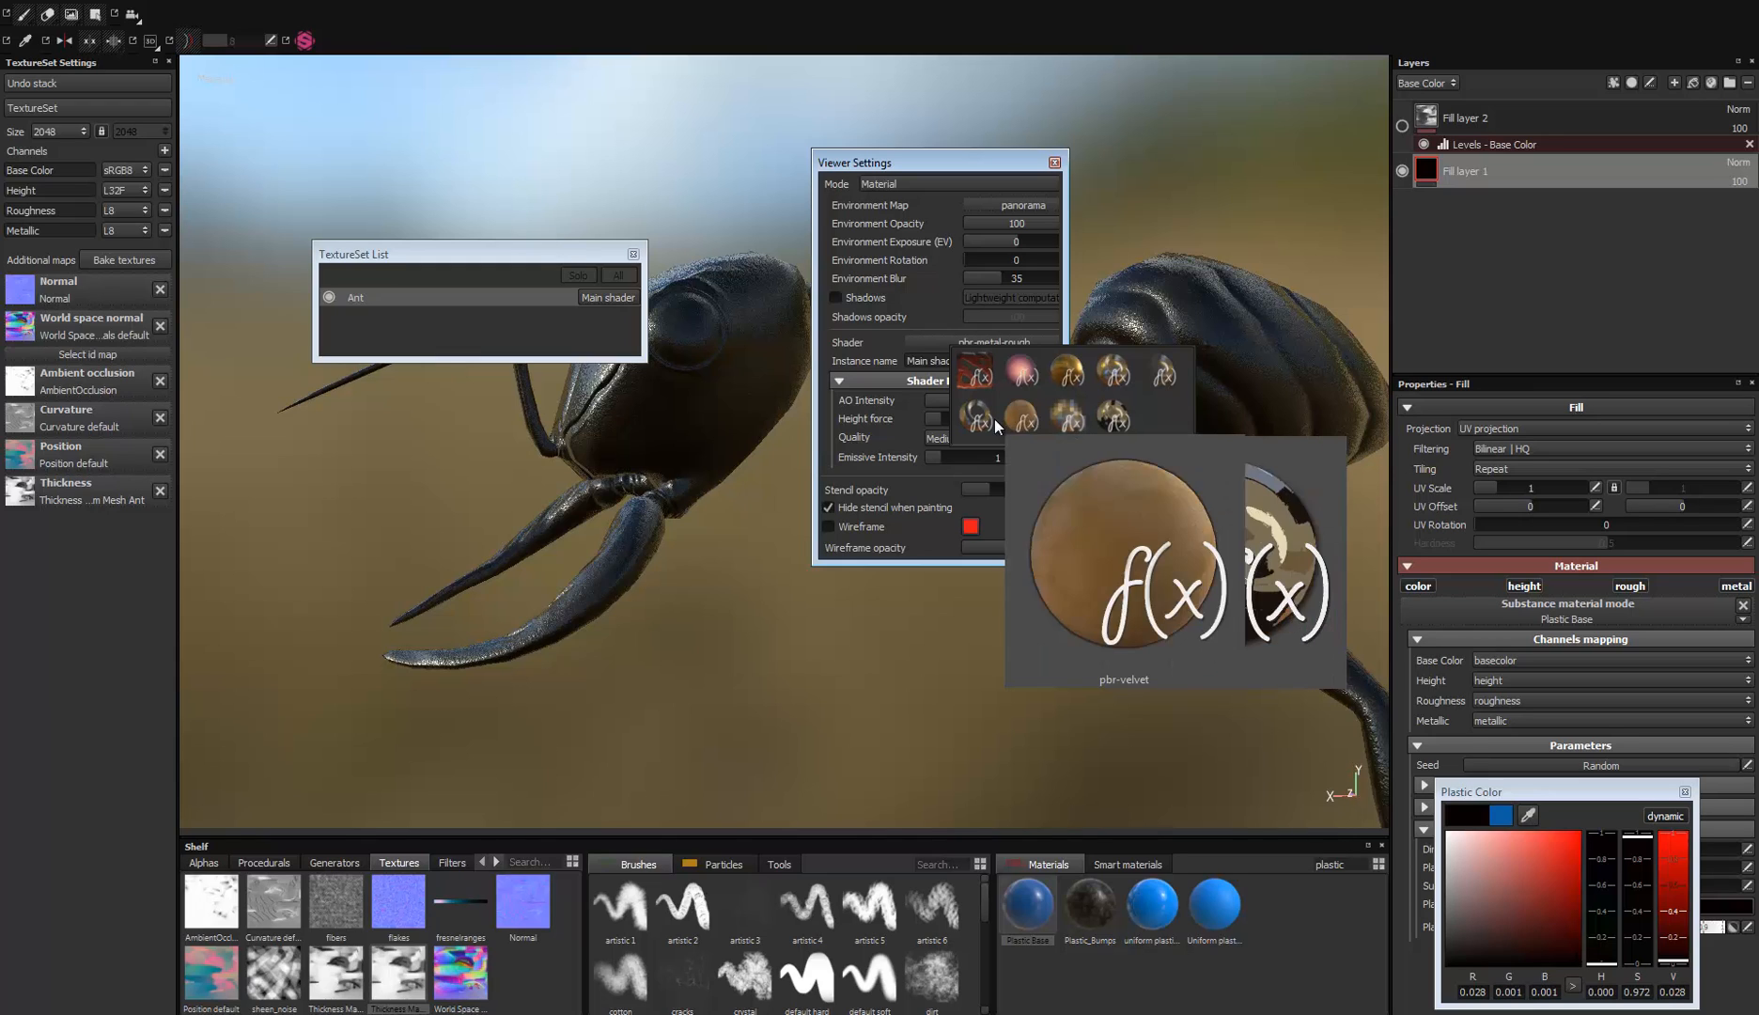
mouse_move(979, 373)
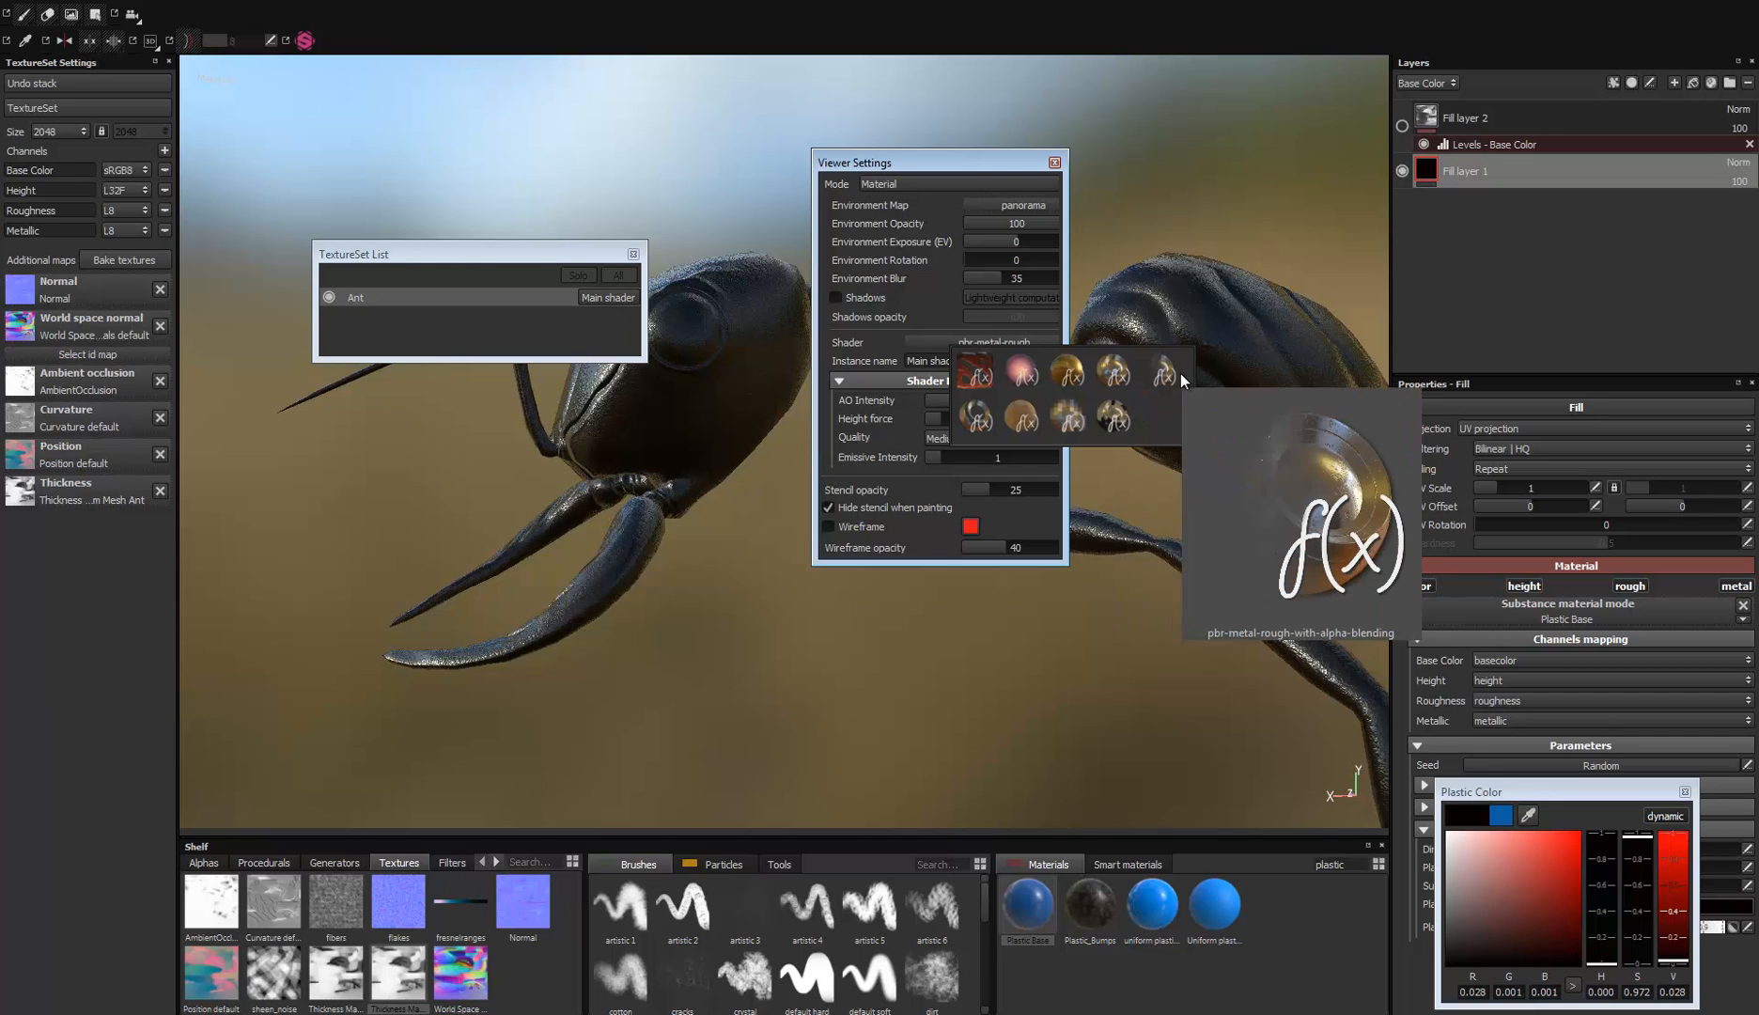
click(965, 161)
Step: Rotate the environment to about 298.8, and clear the Viewer Settings and TextureSet List windows off the ant
drag(945, 165, 1113, 293)
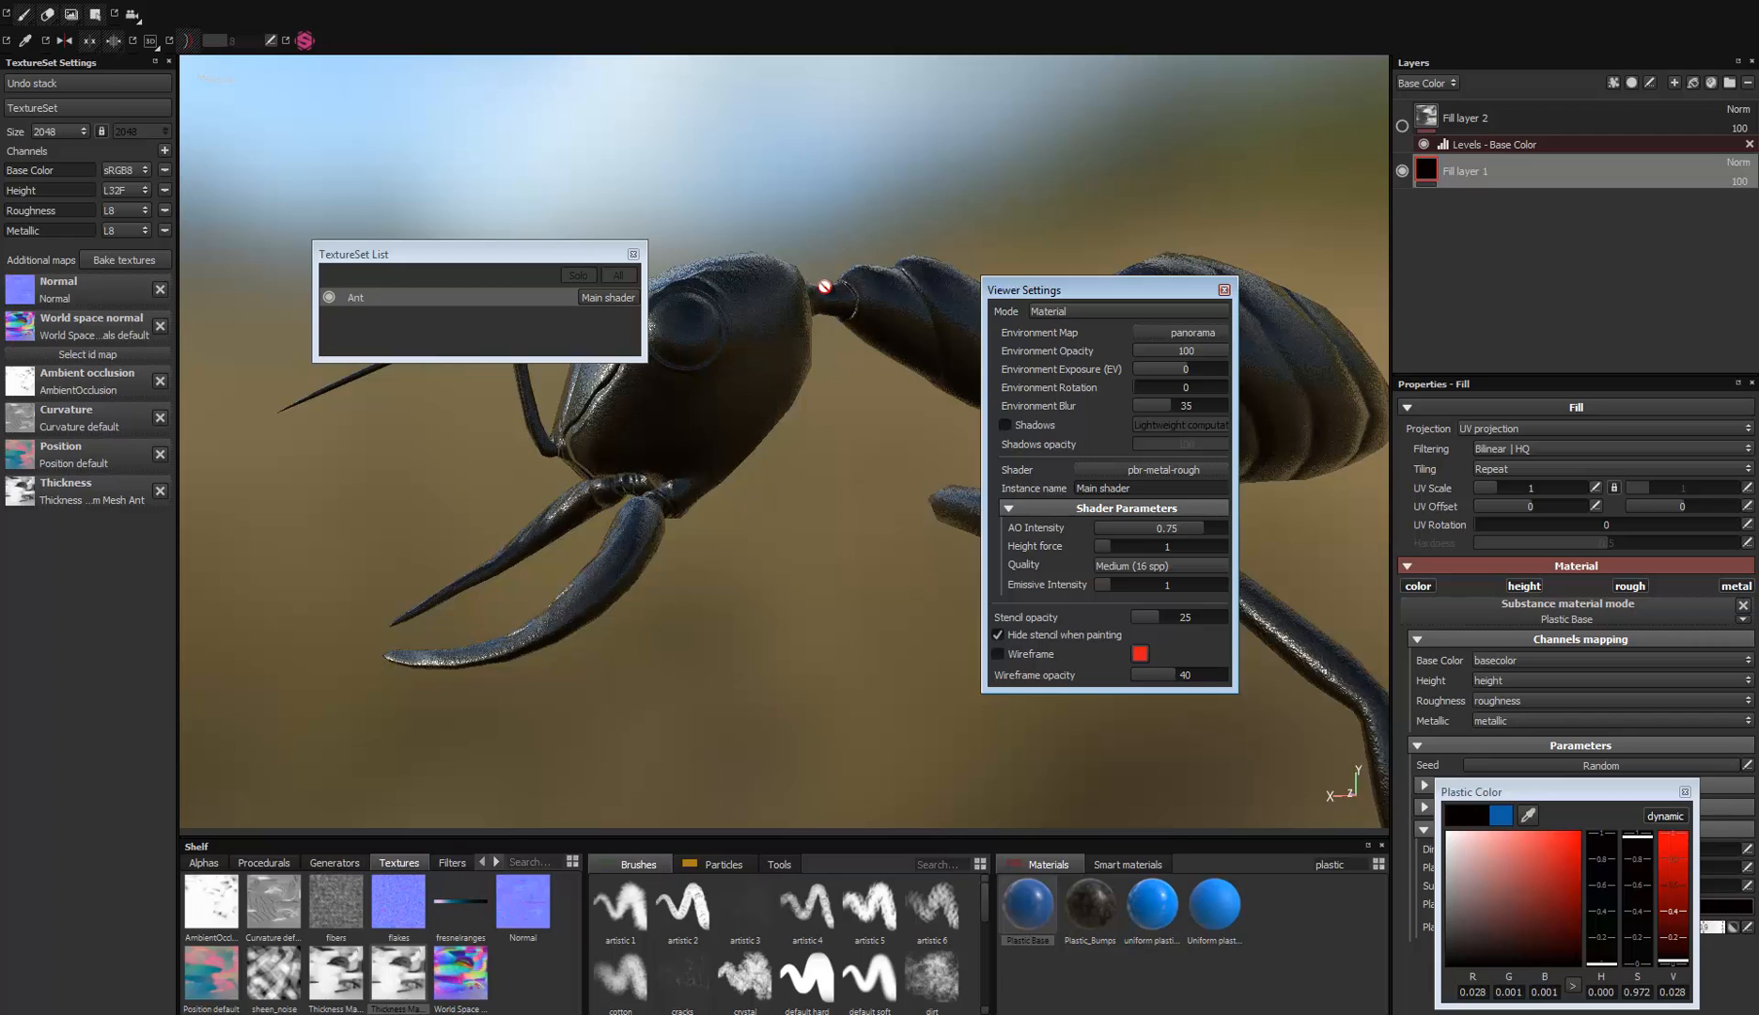
shift+right_drag(815, 462, 781, 452)
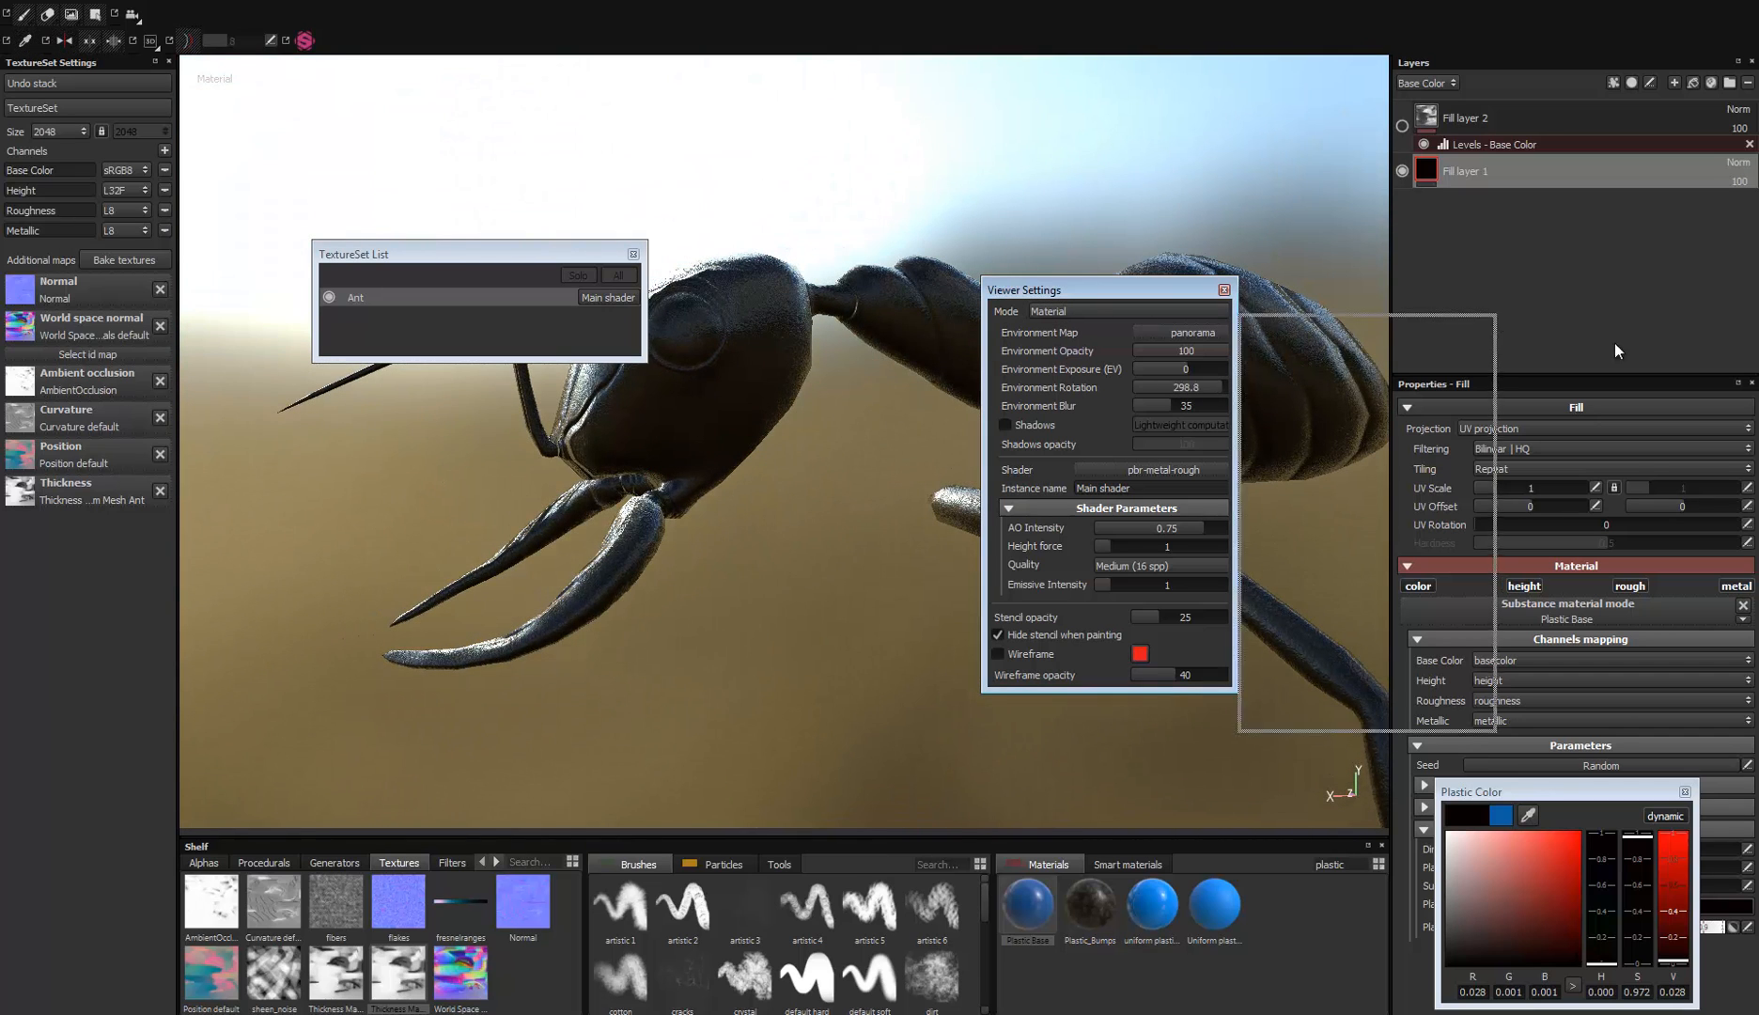
click(1223, 290)
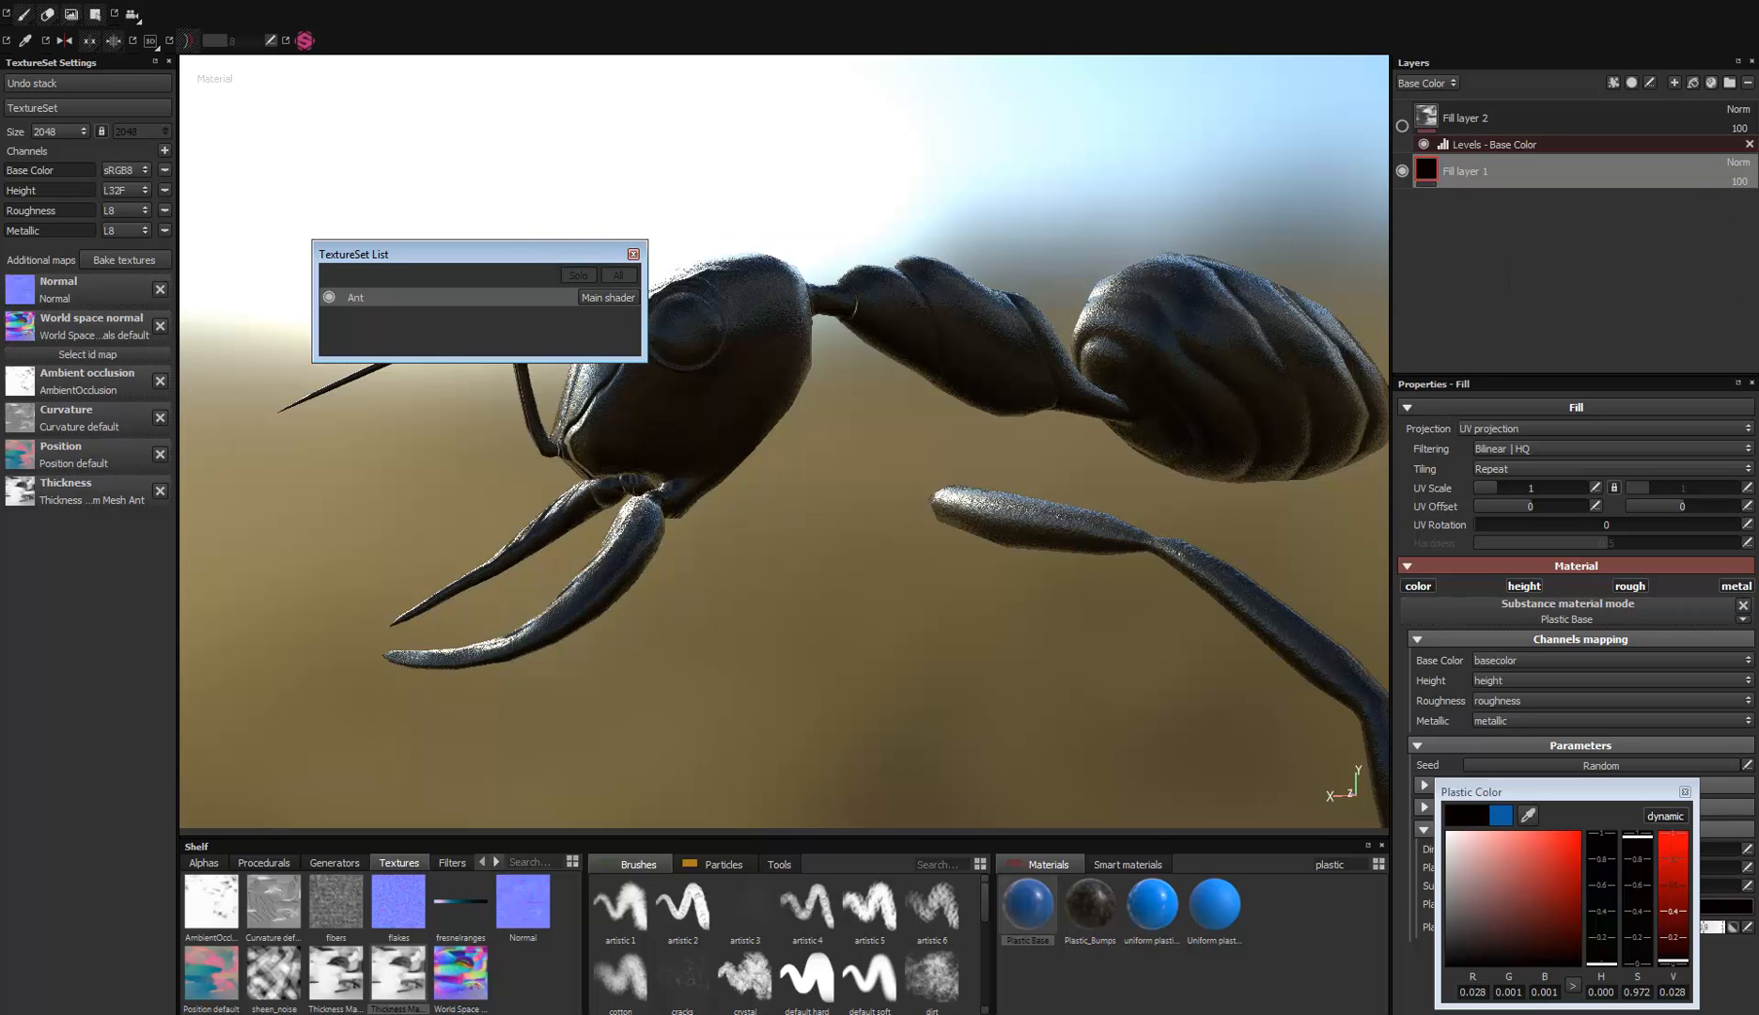
click(633, 254)
drag(465, 260, 1086, 130)
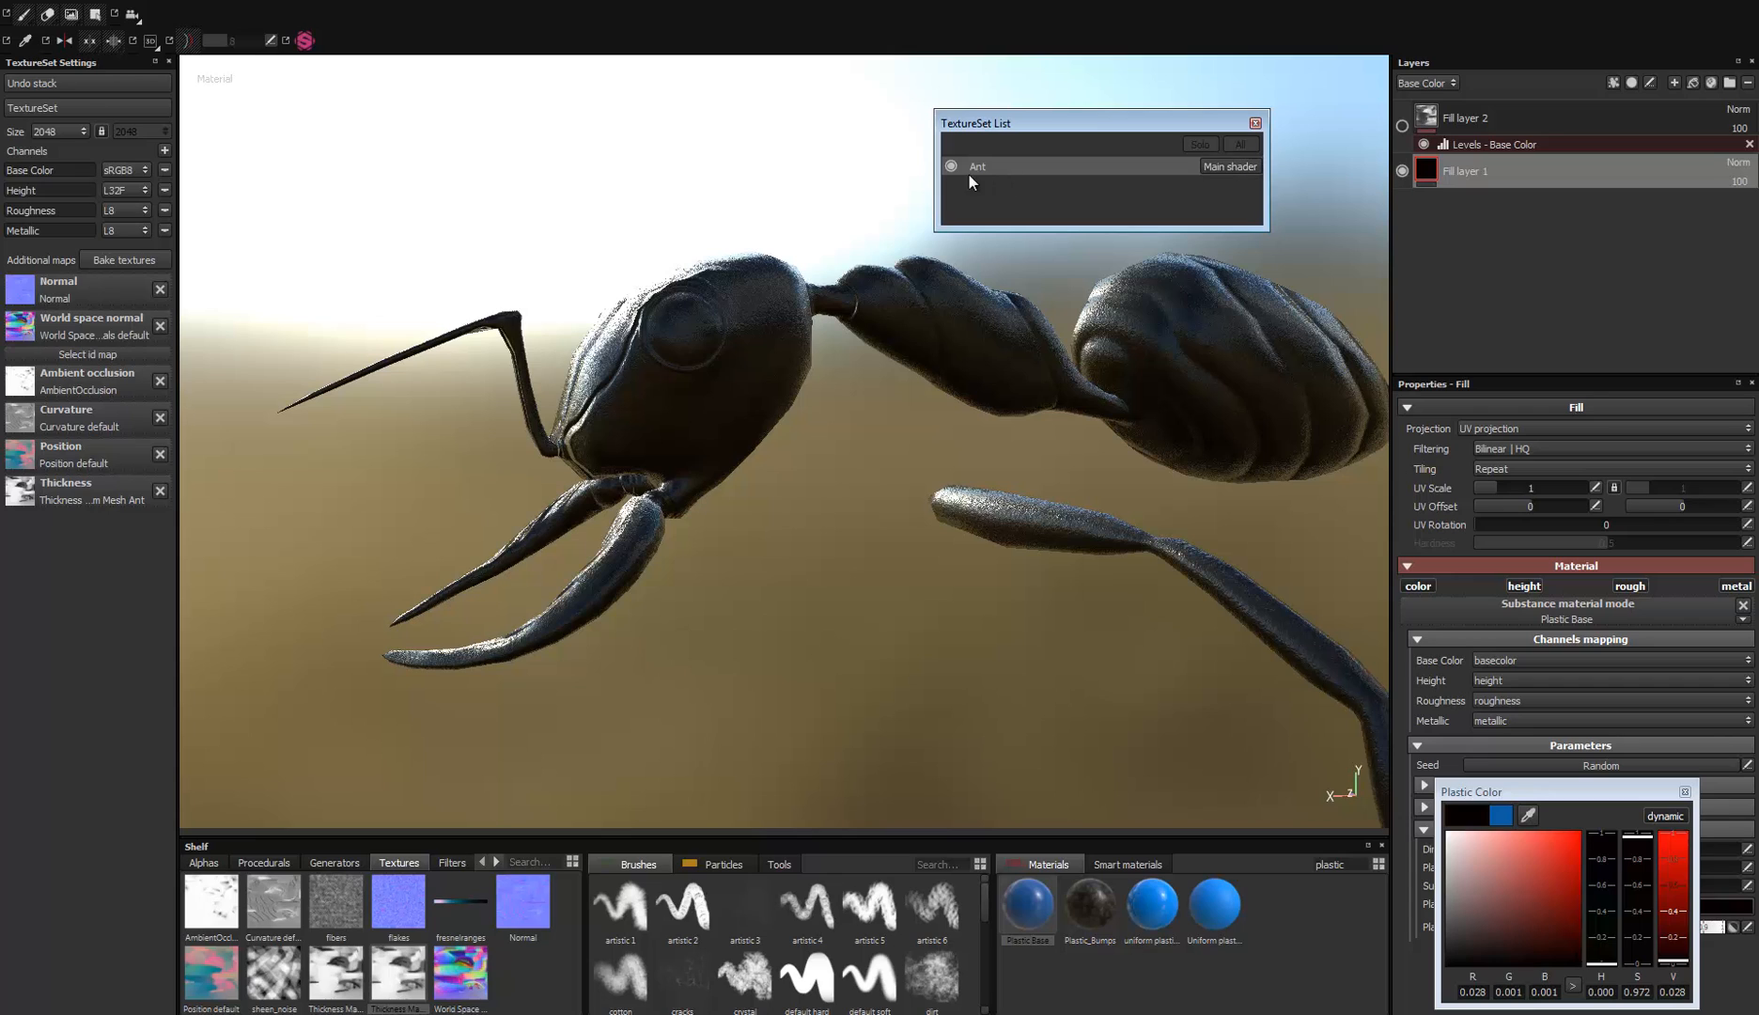
Step: Add an Emissive channel to the Ant texture set and put away the TextureSet List and Plastic Color windows
drag(1085, 128, 1758, 4)
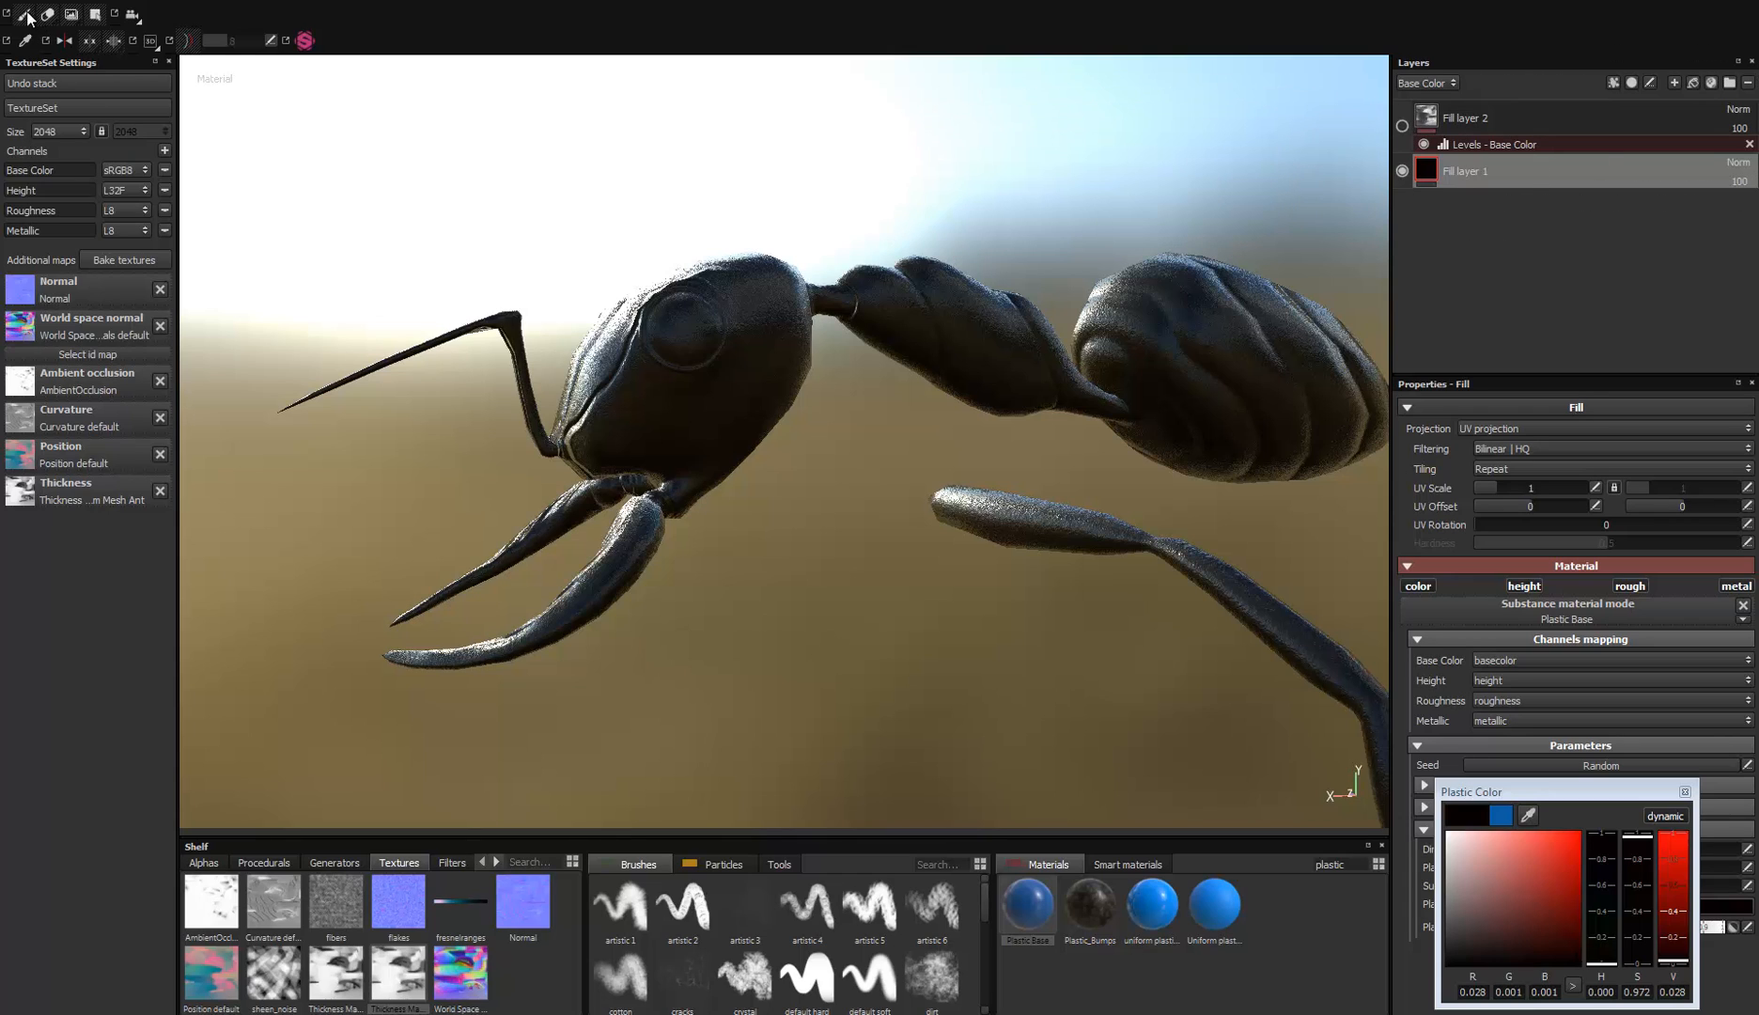
alt+middle_drag(759, 442, 661, 439)
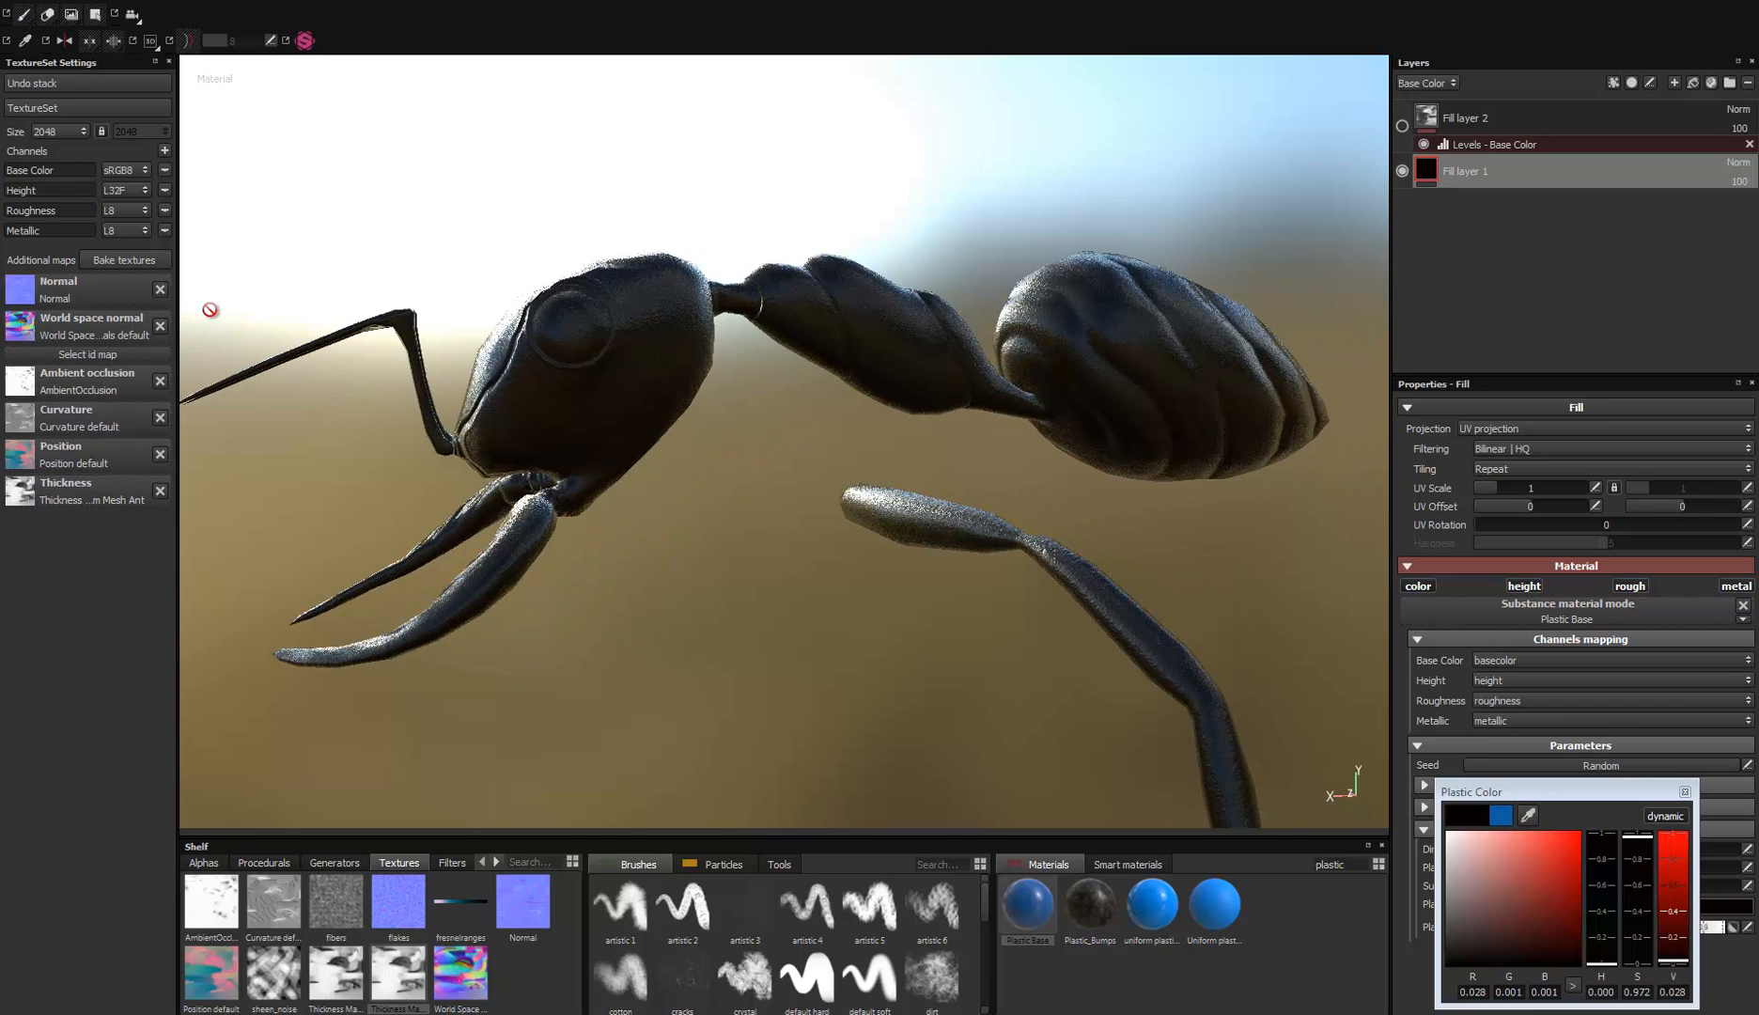
click(164, 151)
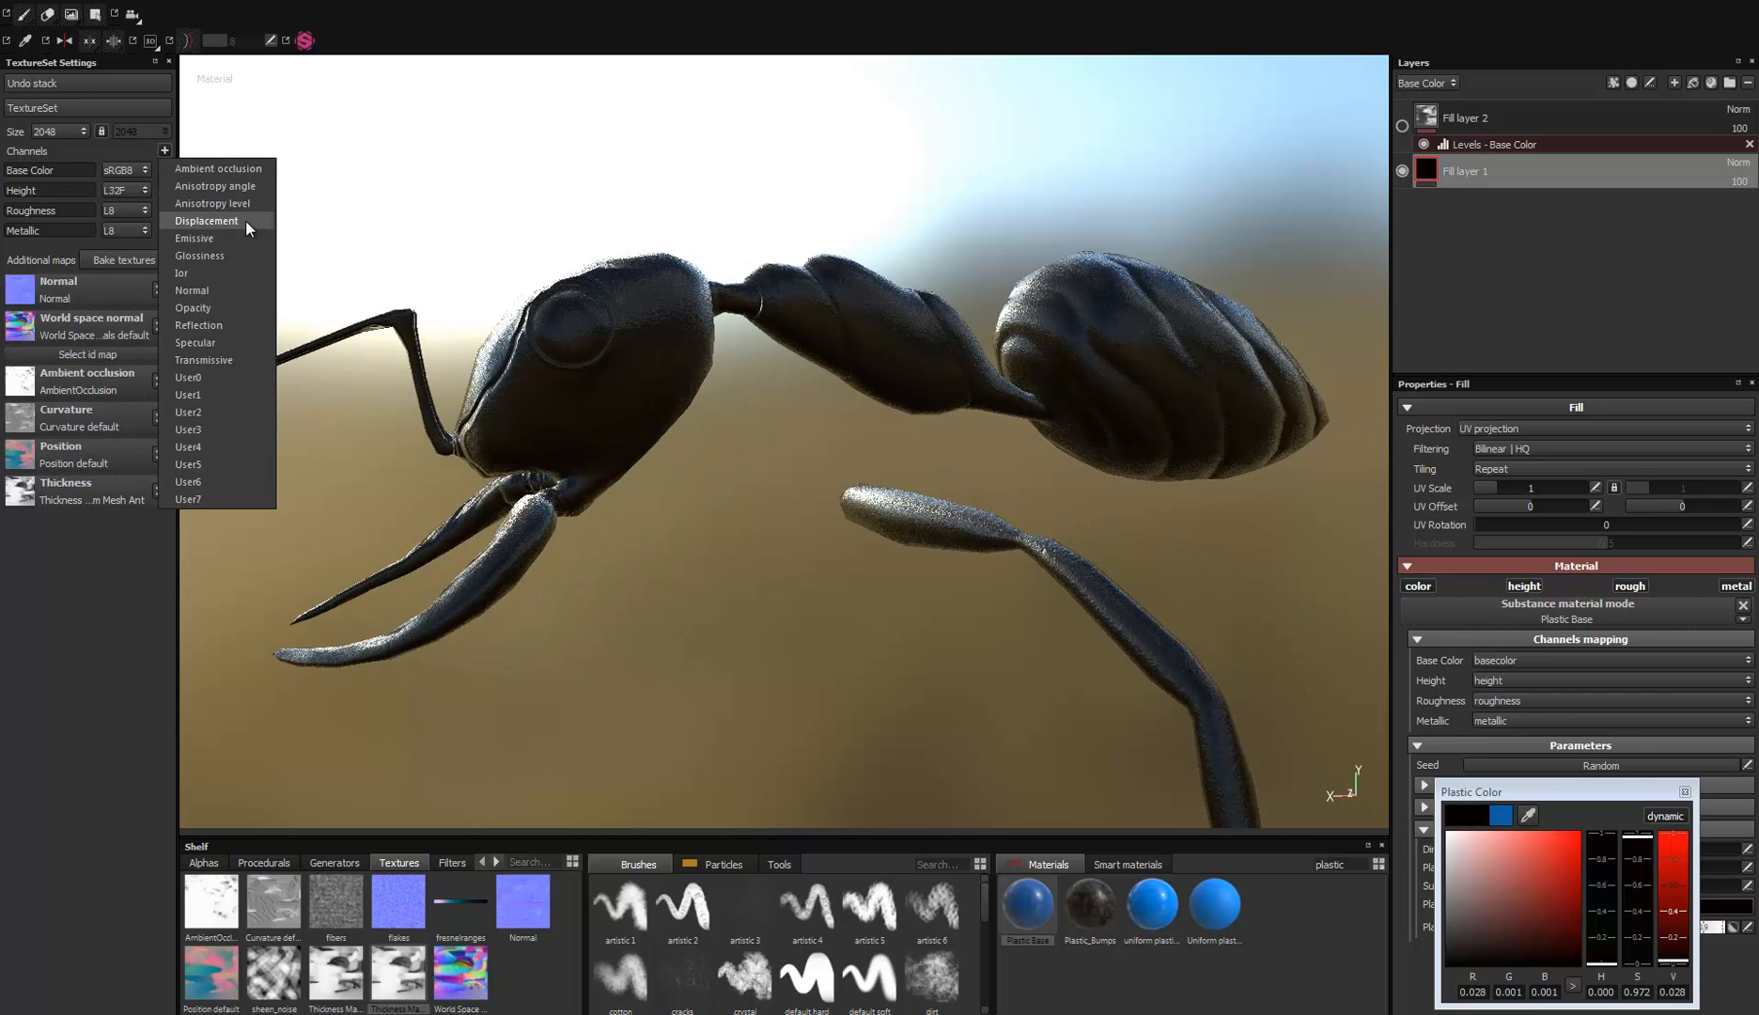
click(199, 239)
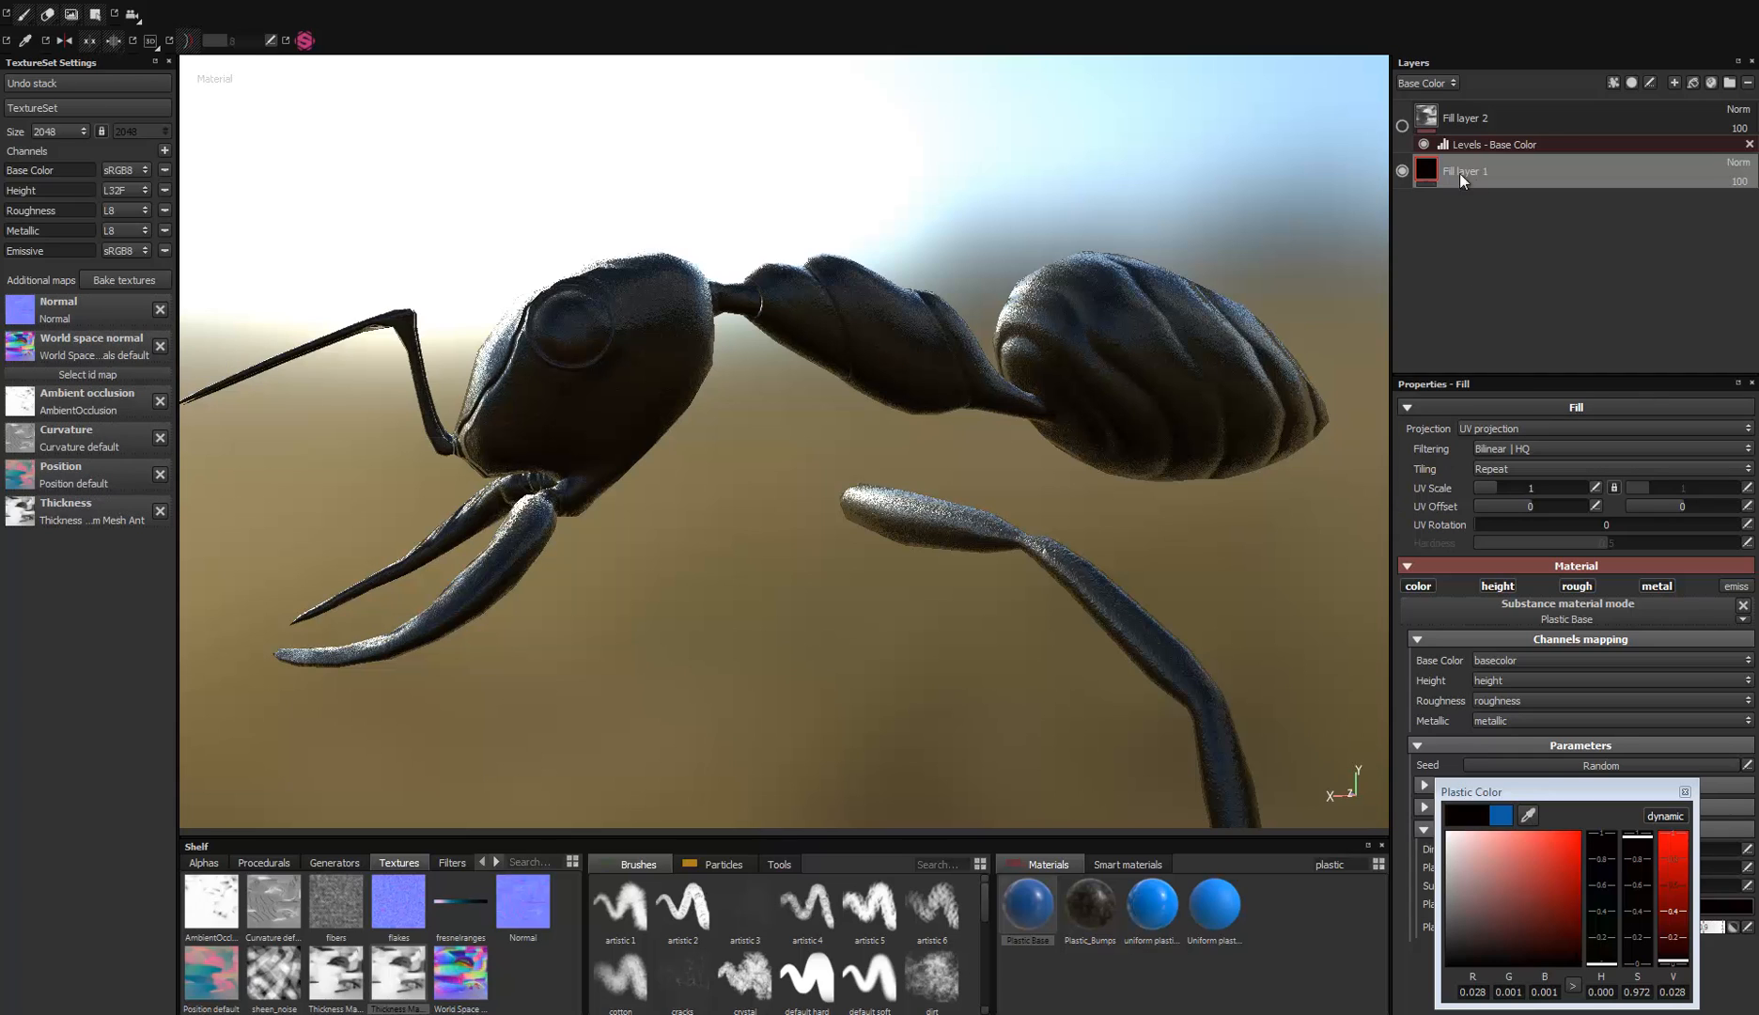
click(1685, 791)
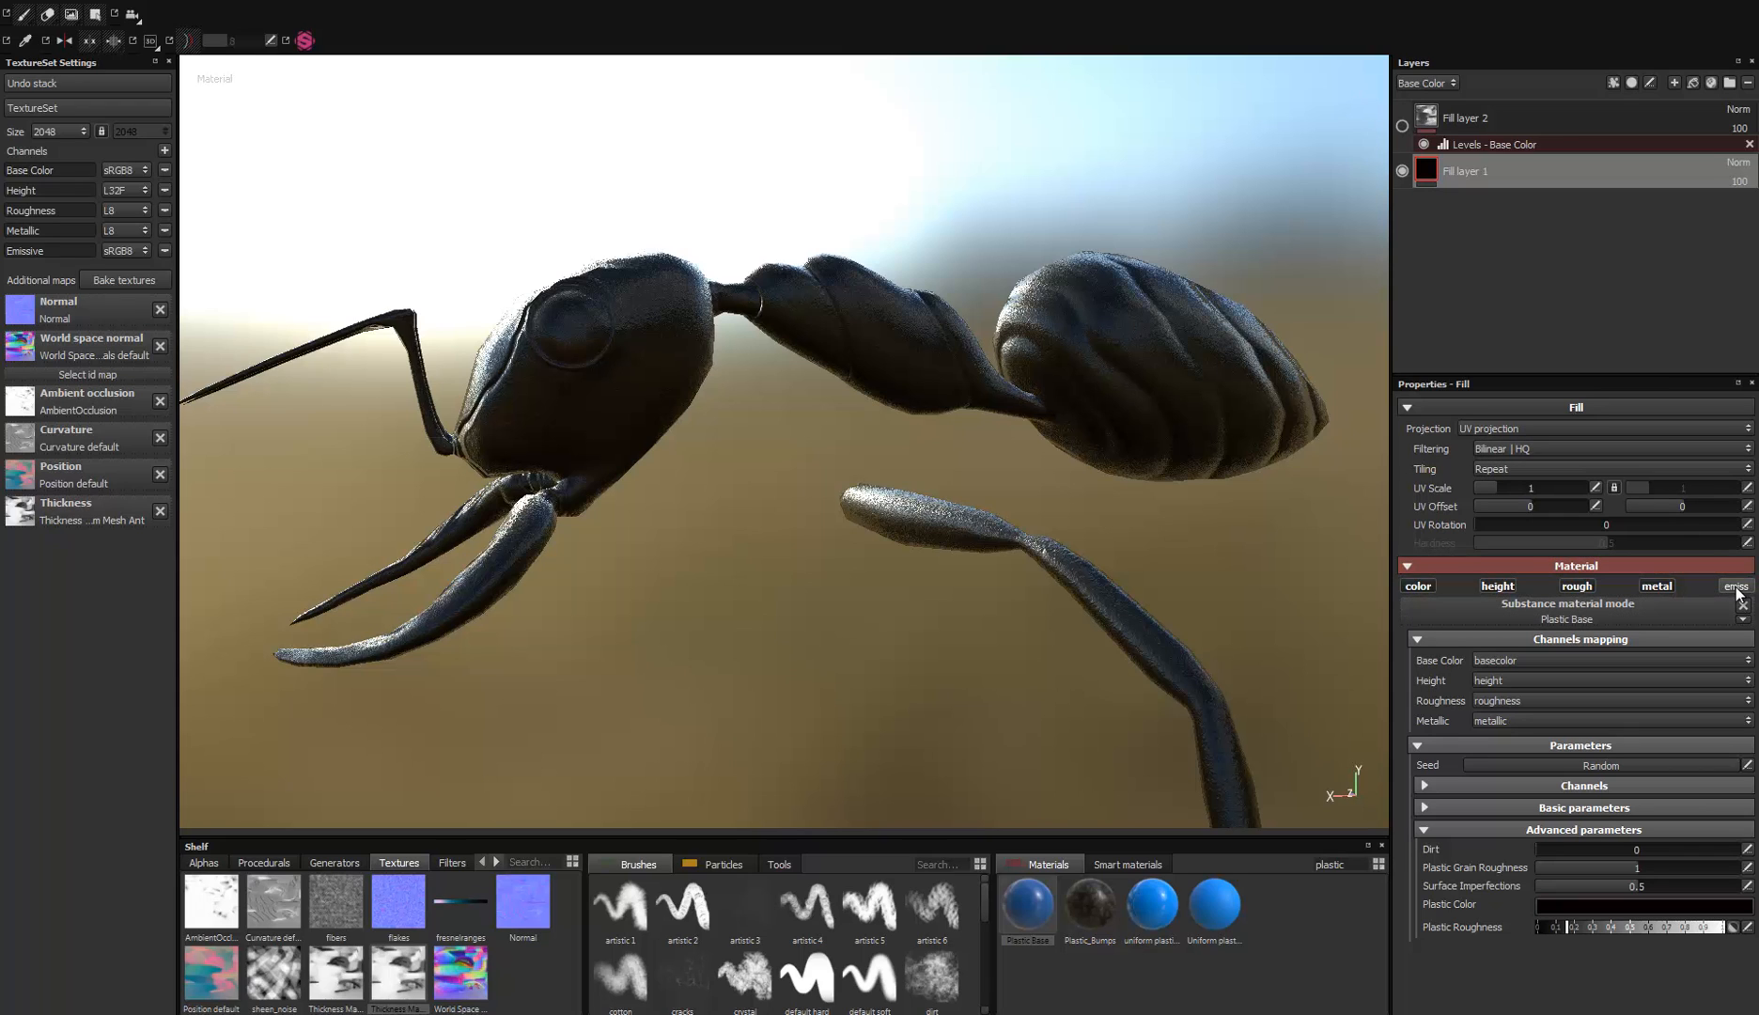
Step: Unhide Fill layer 2 and restrict its material to the emissive channel, switching off color, height, roughness and metallic
click(1402, 125)
click(1471, 119)
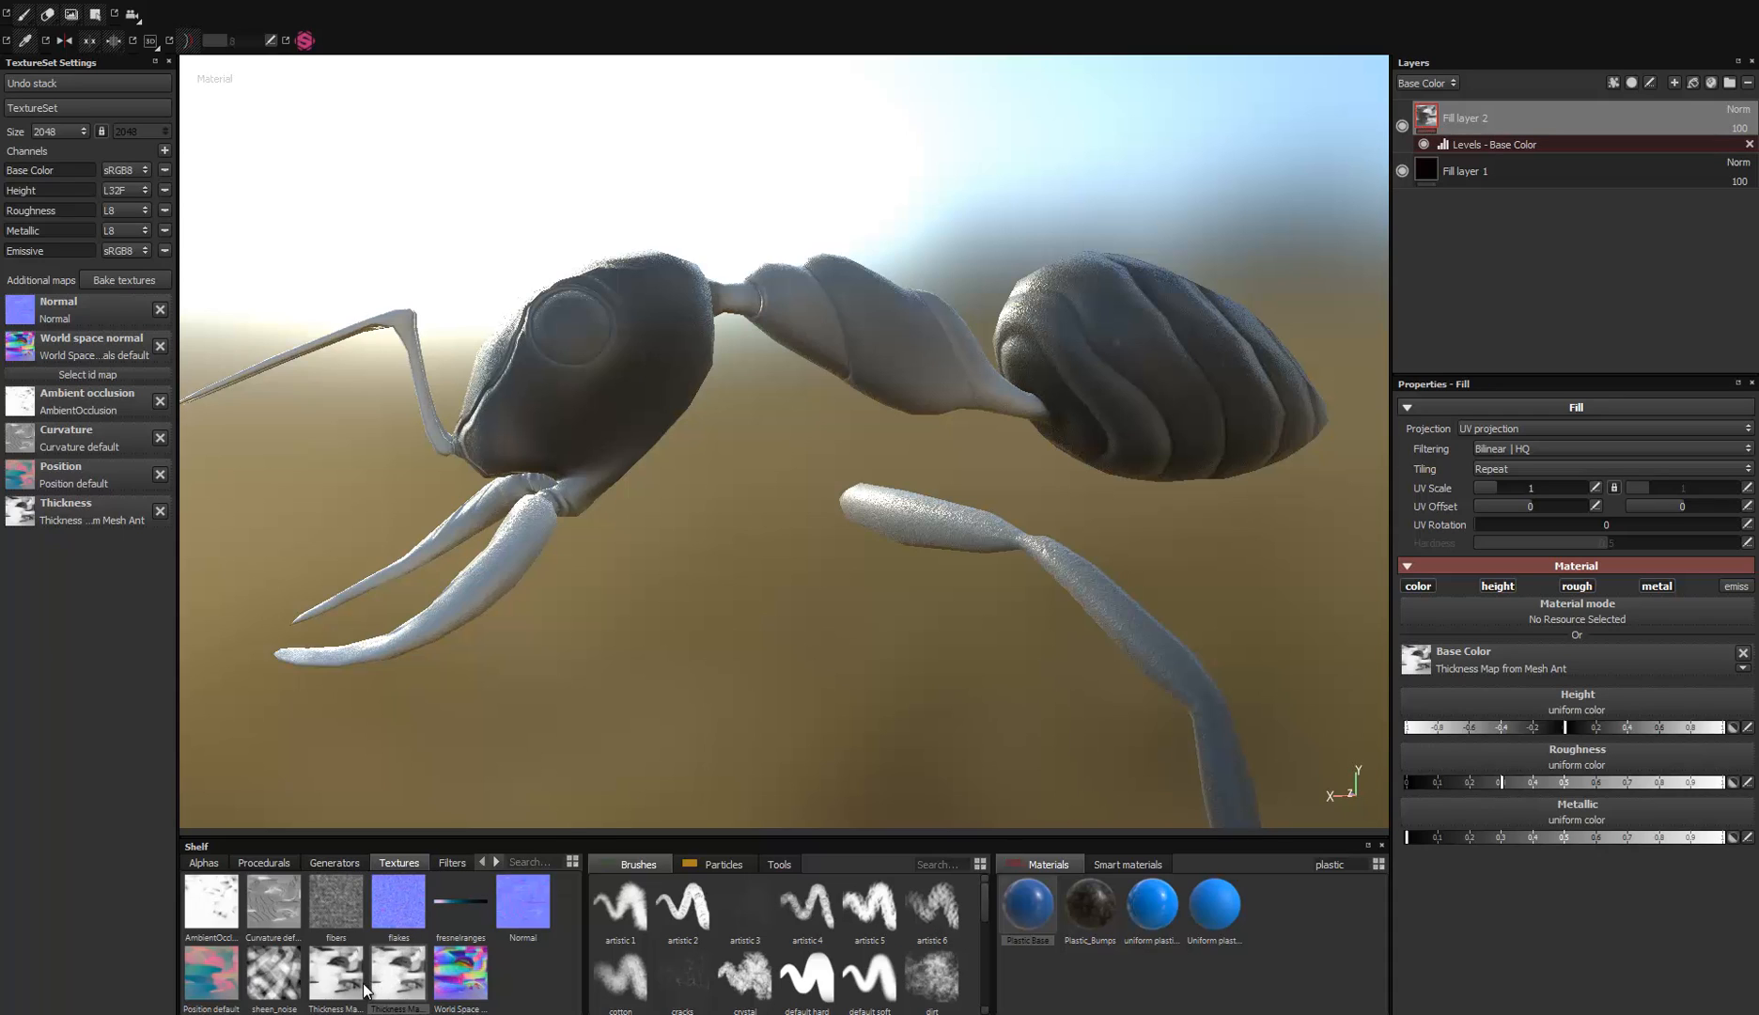
mouse_move(357, 985)
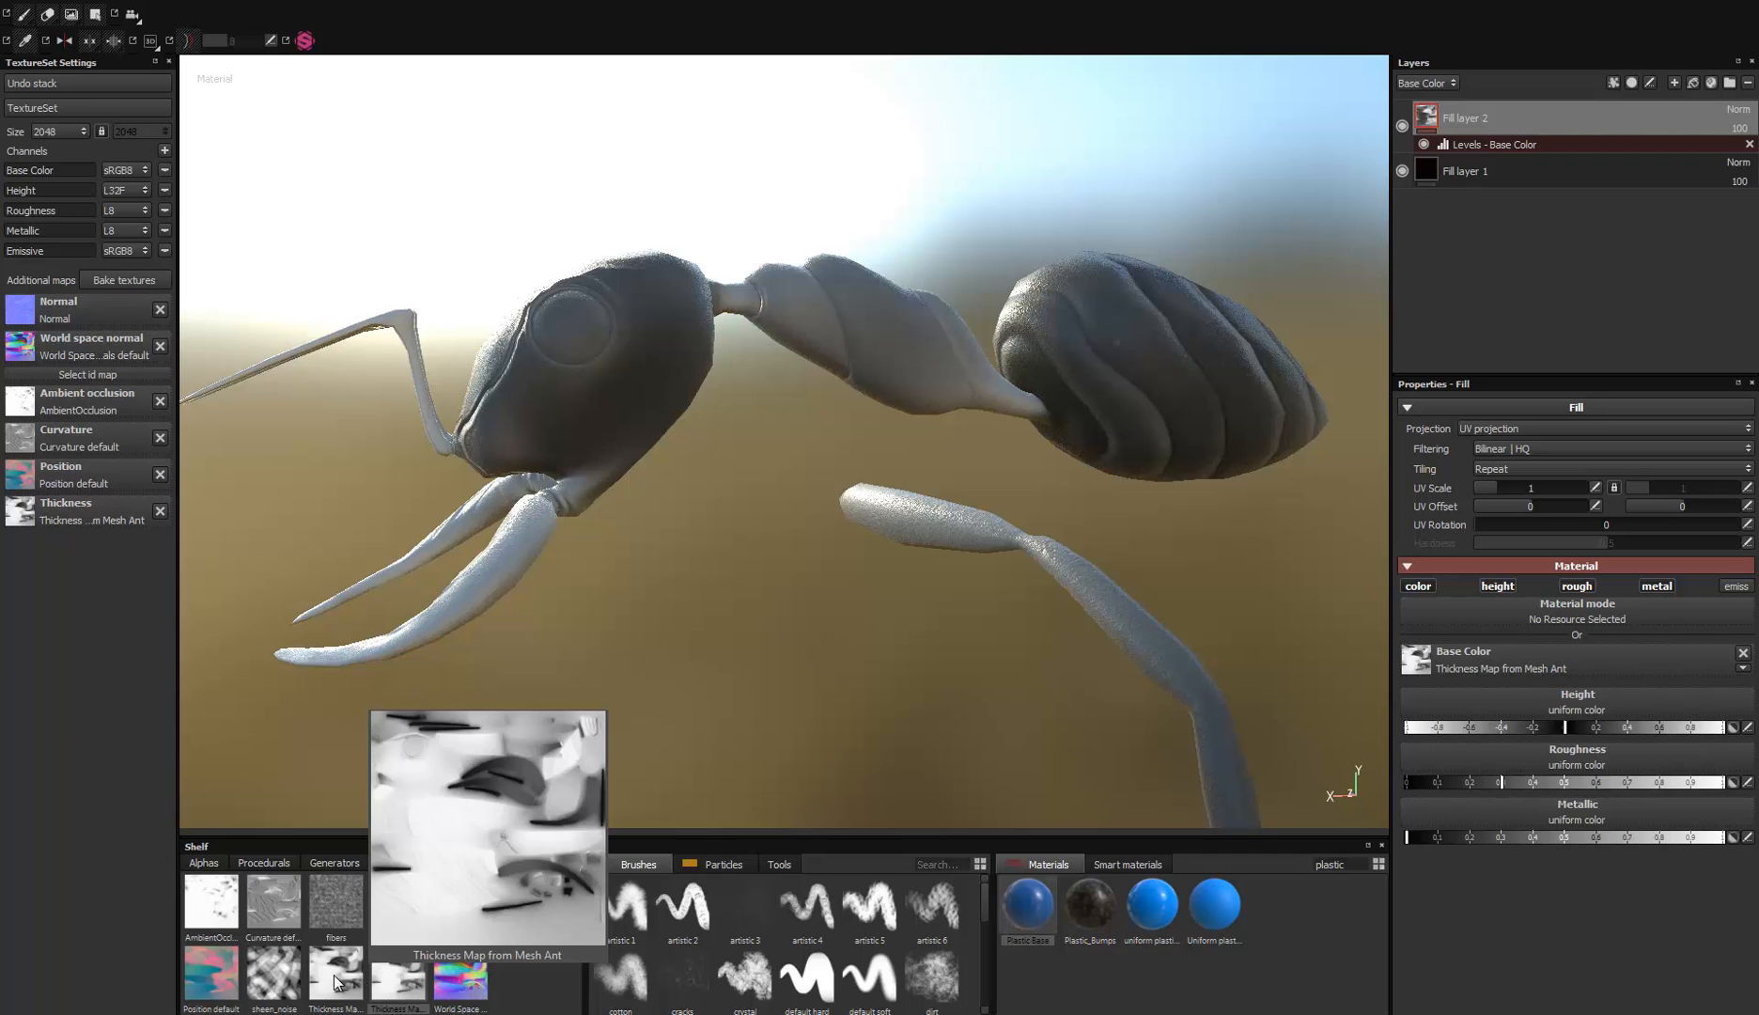
drag(334, 982, 461, 935)
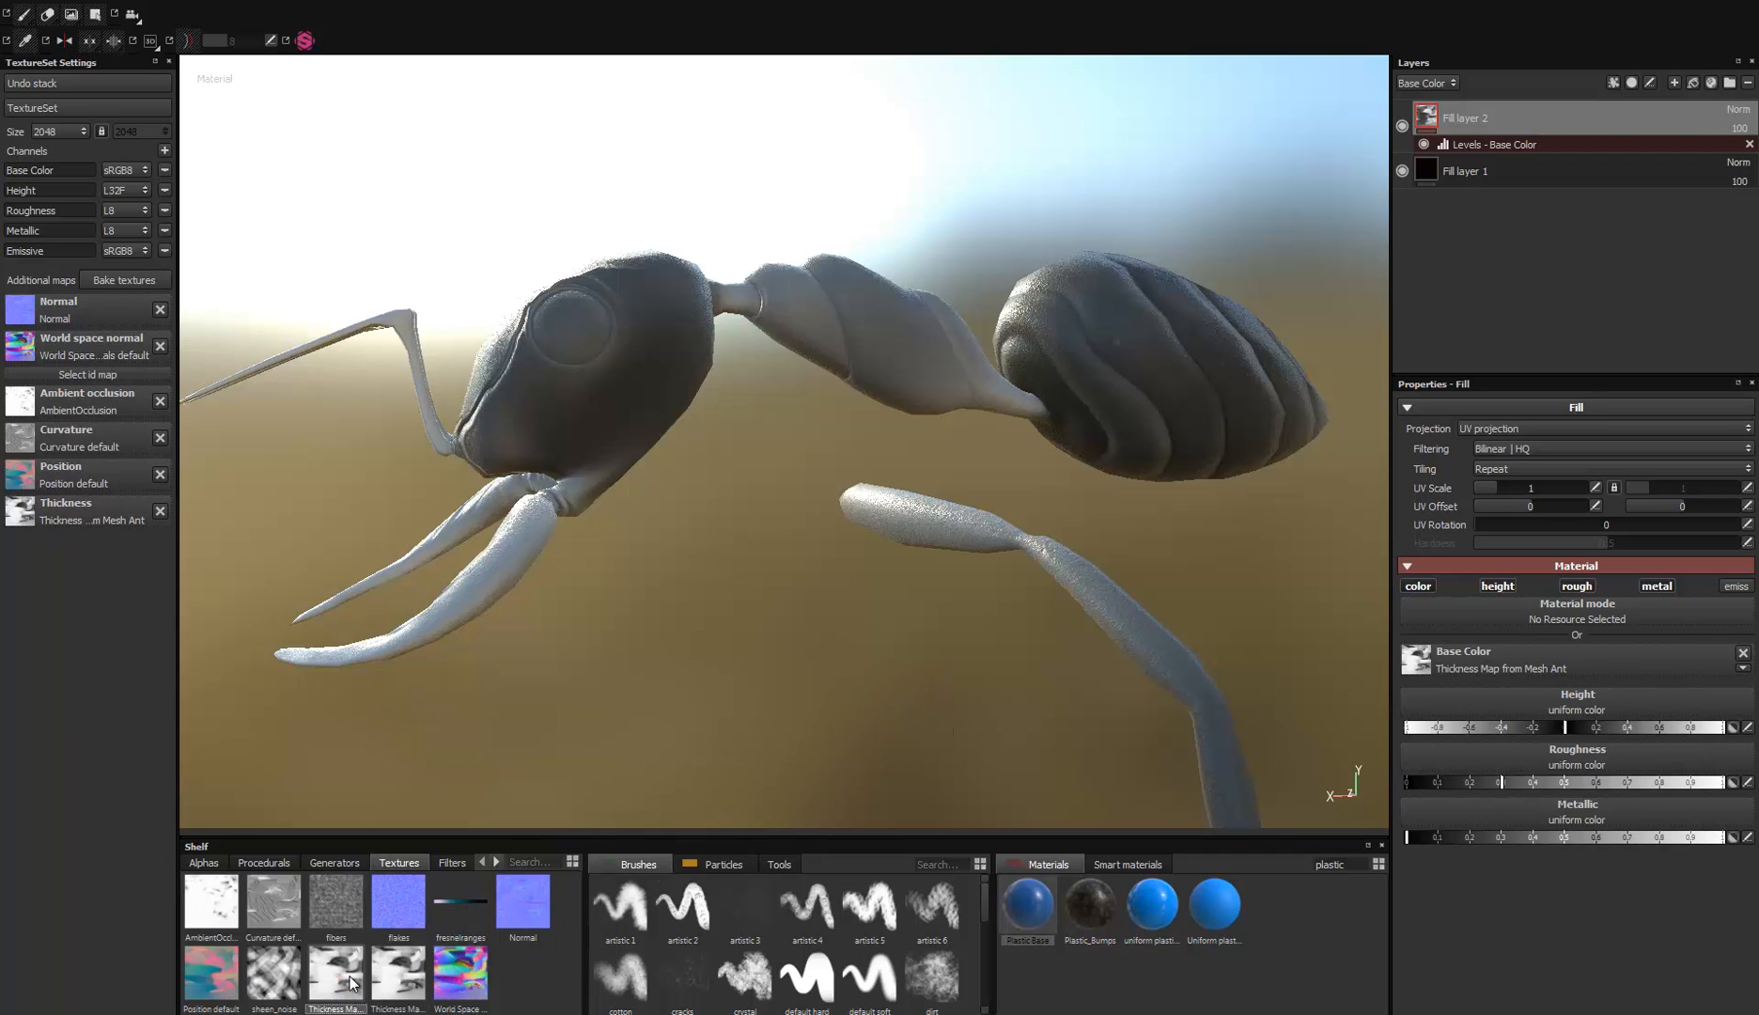
click(1740, 586)
click(1655, 587)
click(1577, 586)
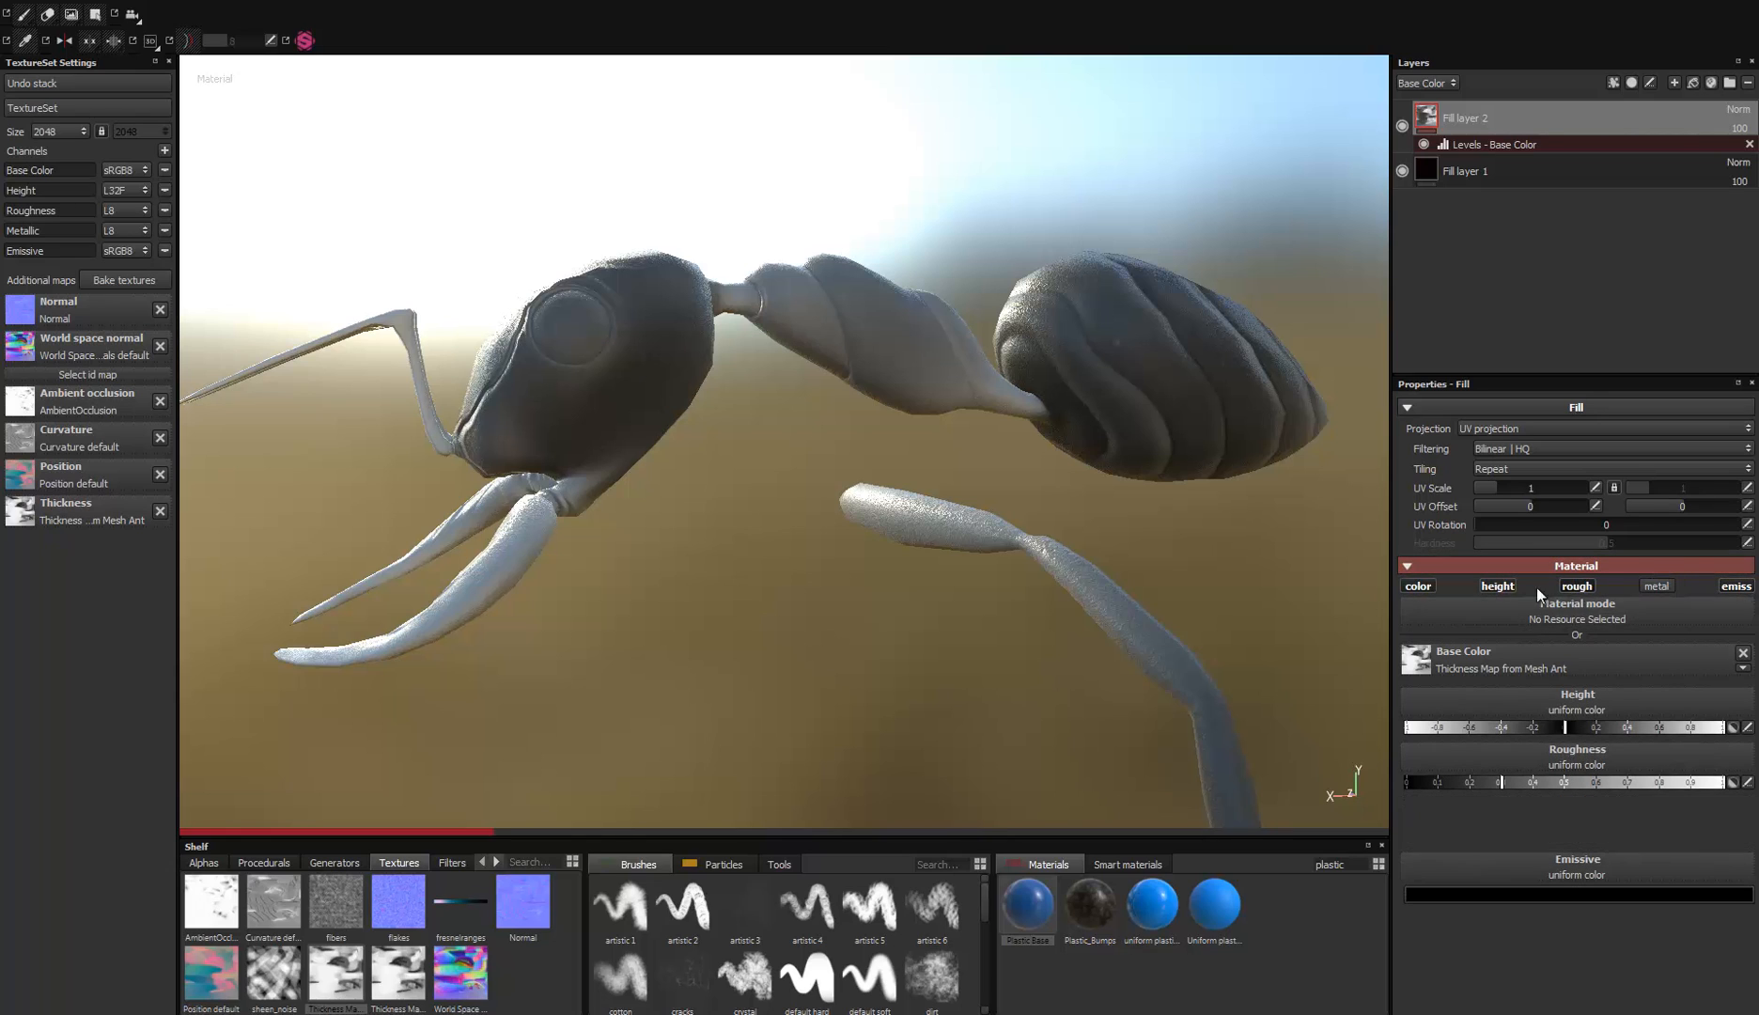
click(1502, 586)
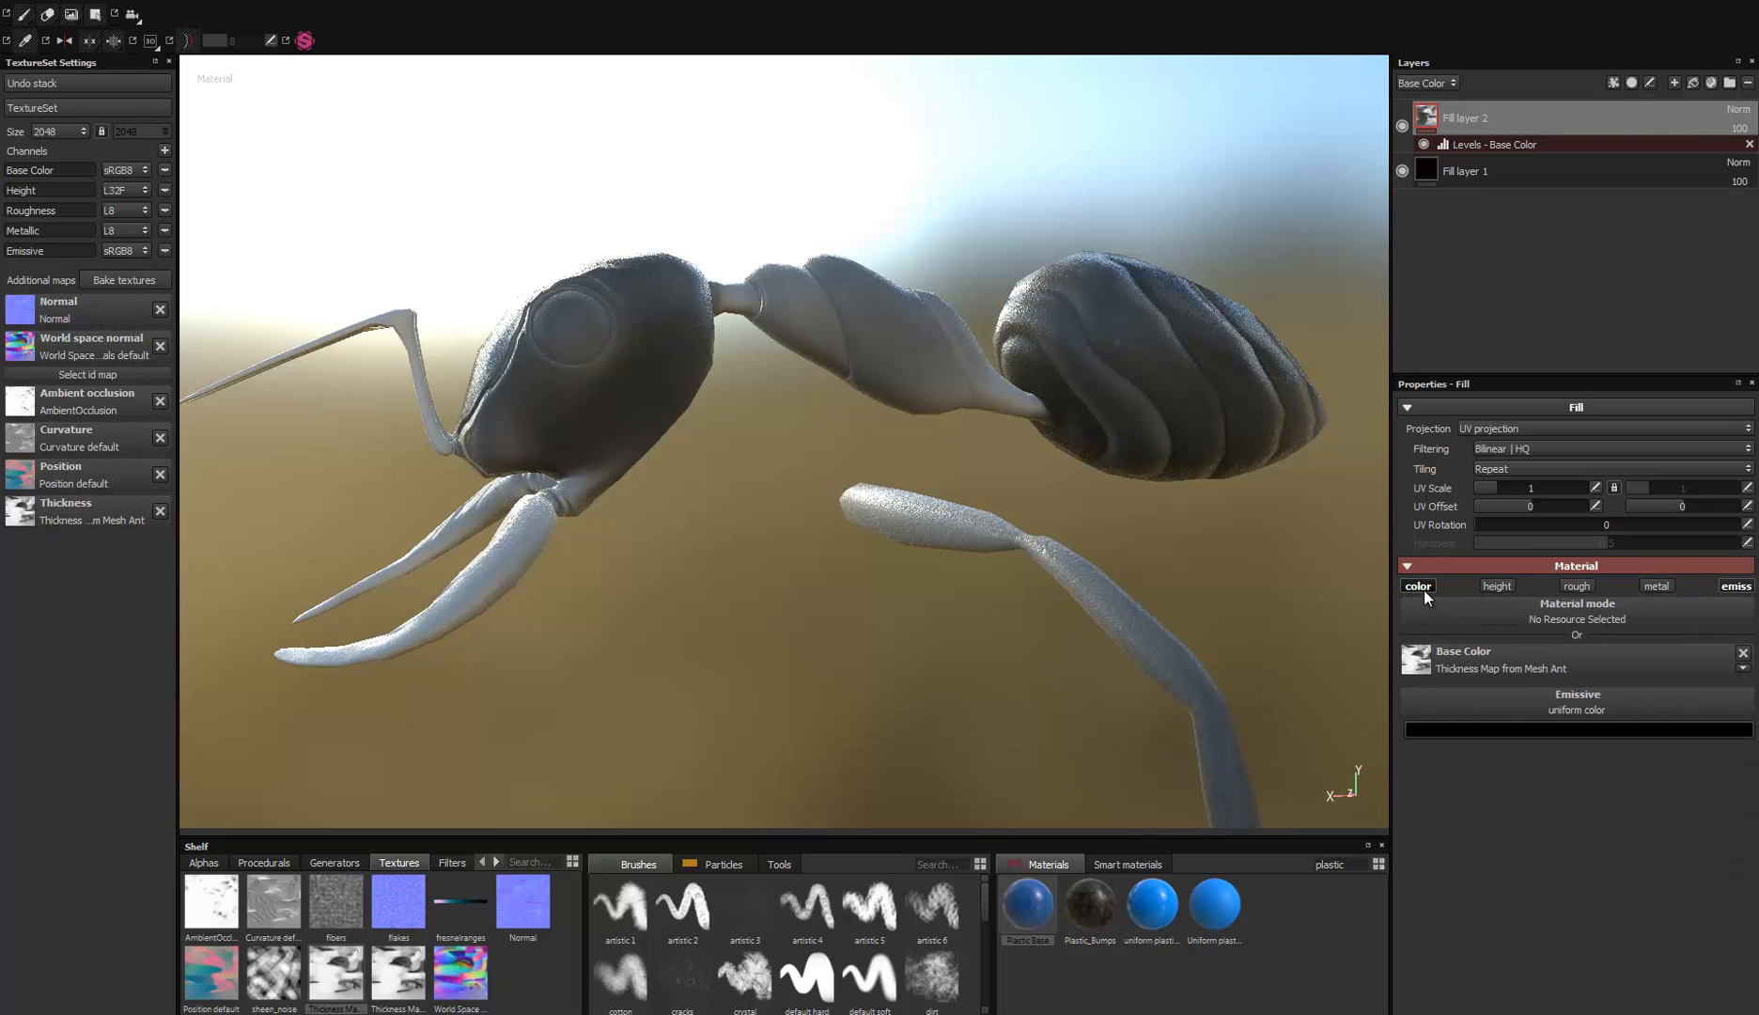
click(1420, 586)
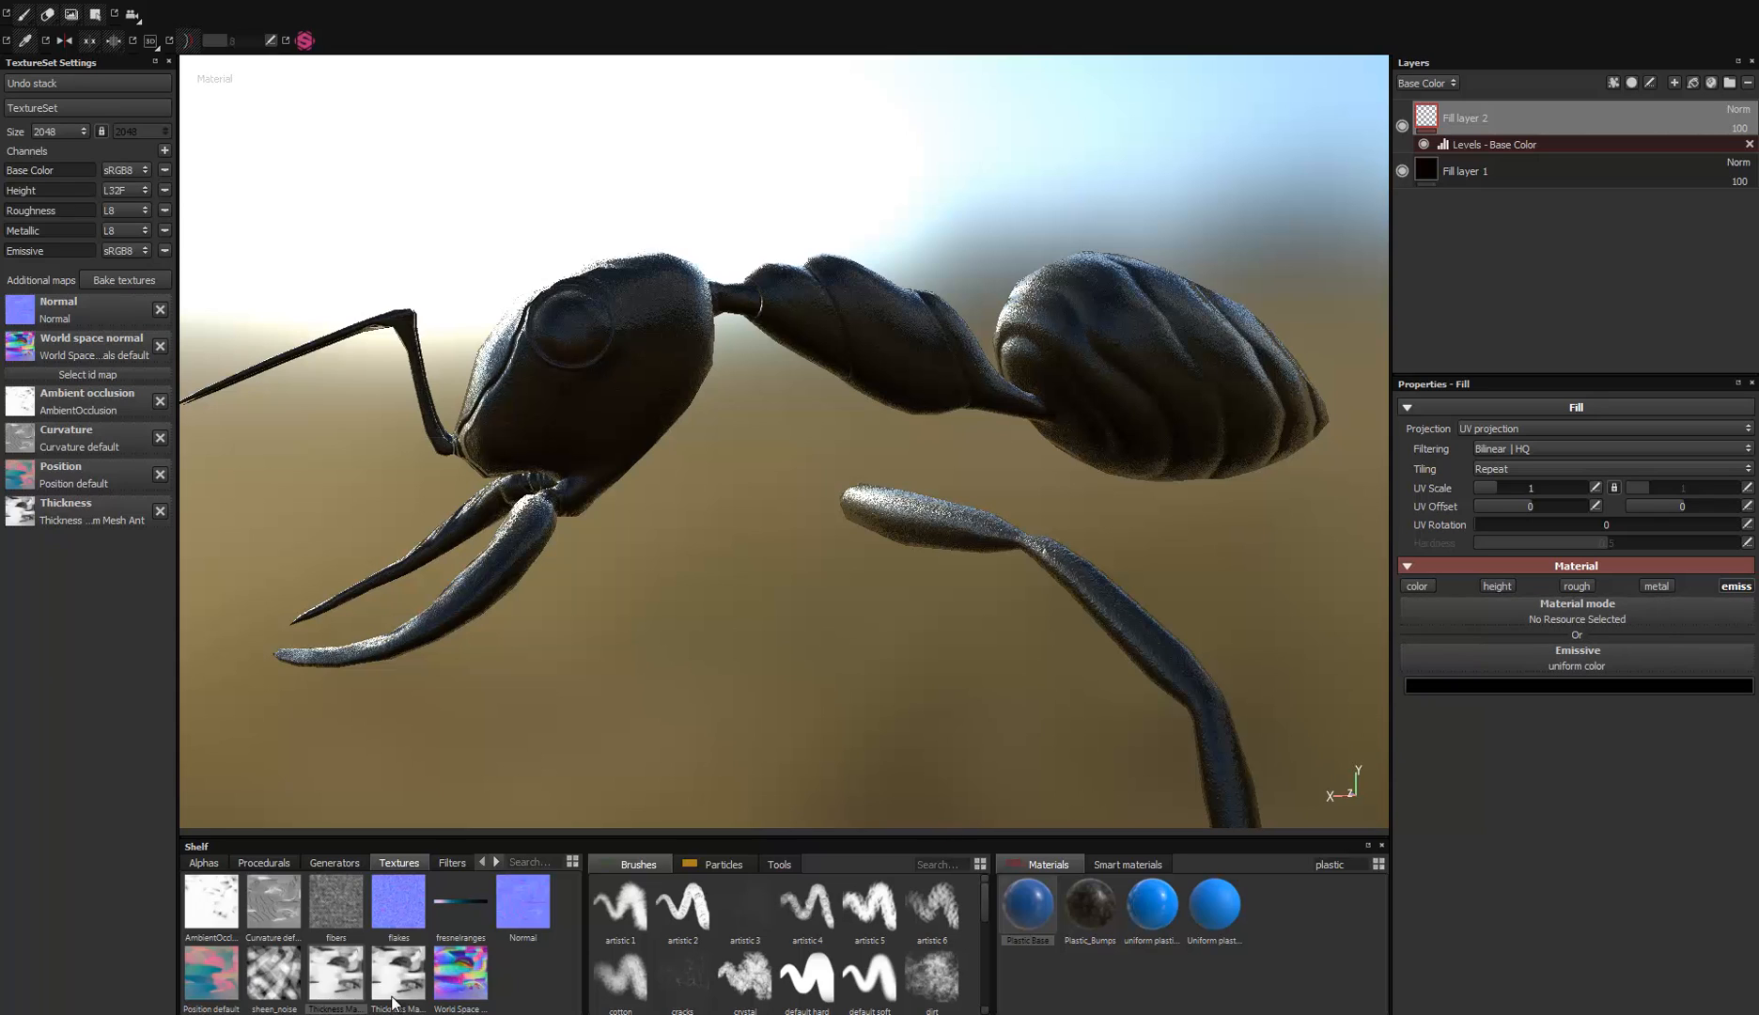
Step: Delete the Levels effect from Fill layer 2
mouse_move(348, 985)
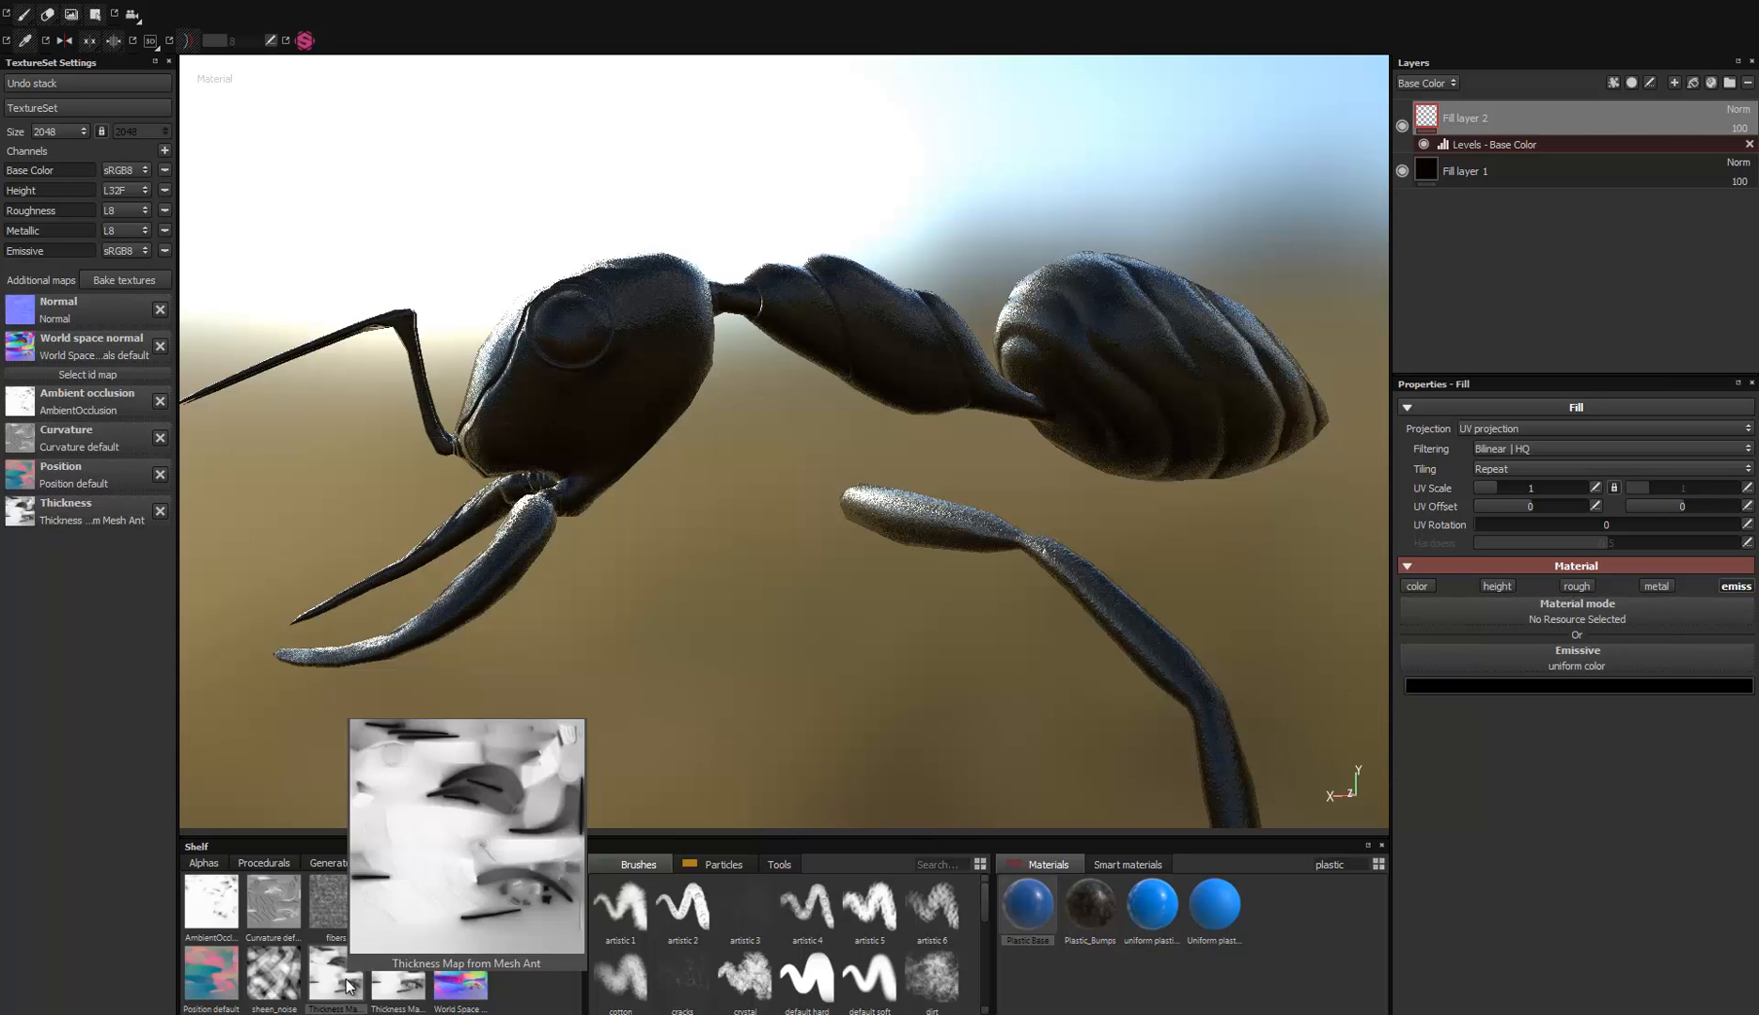
mouse_move(1426, 126)
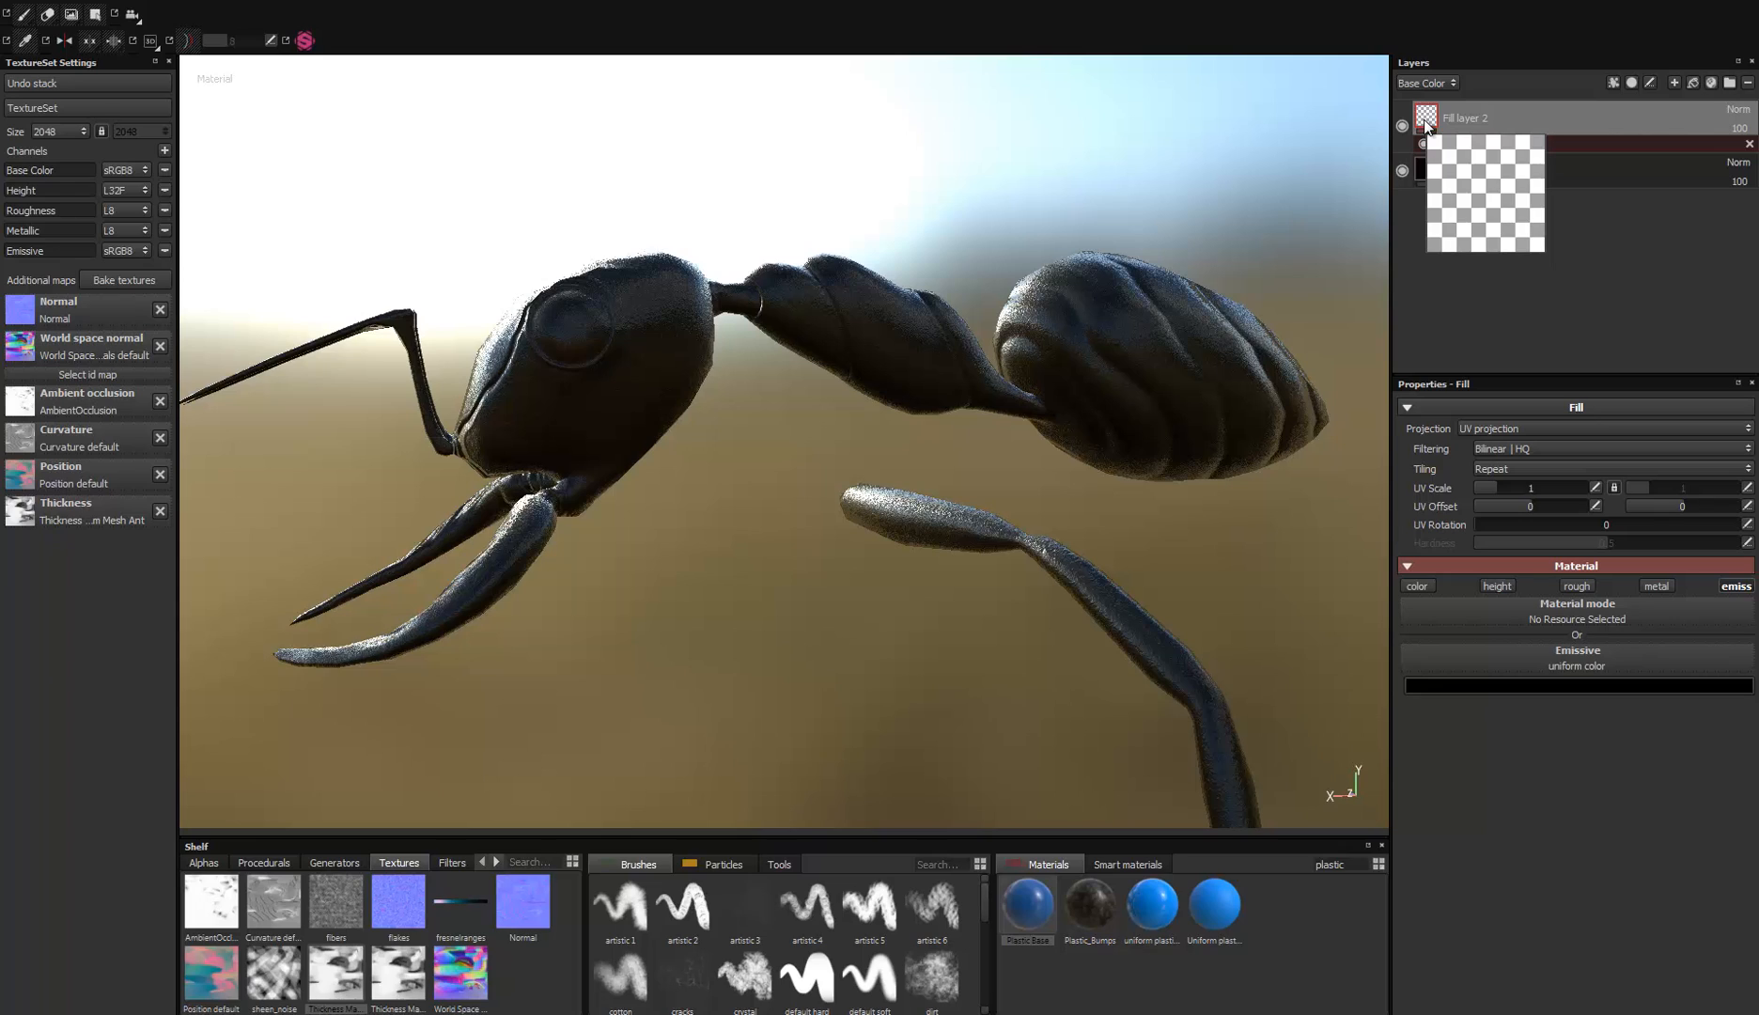
click(1750, 144)
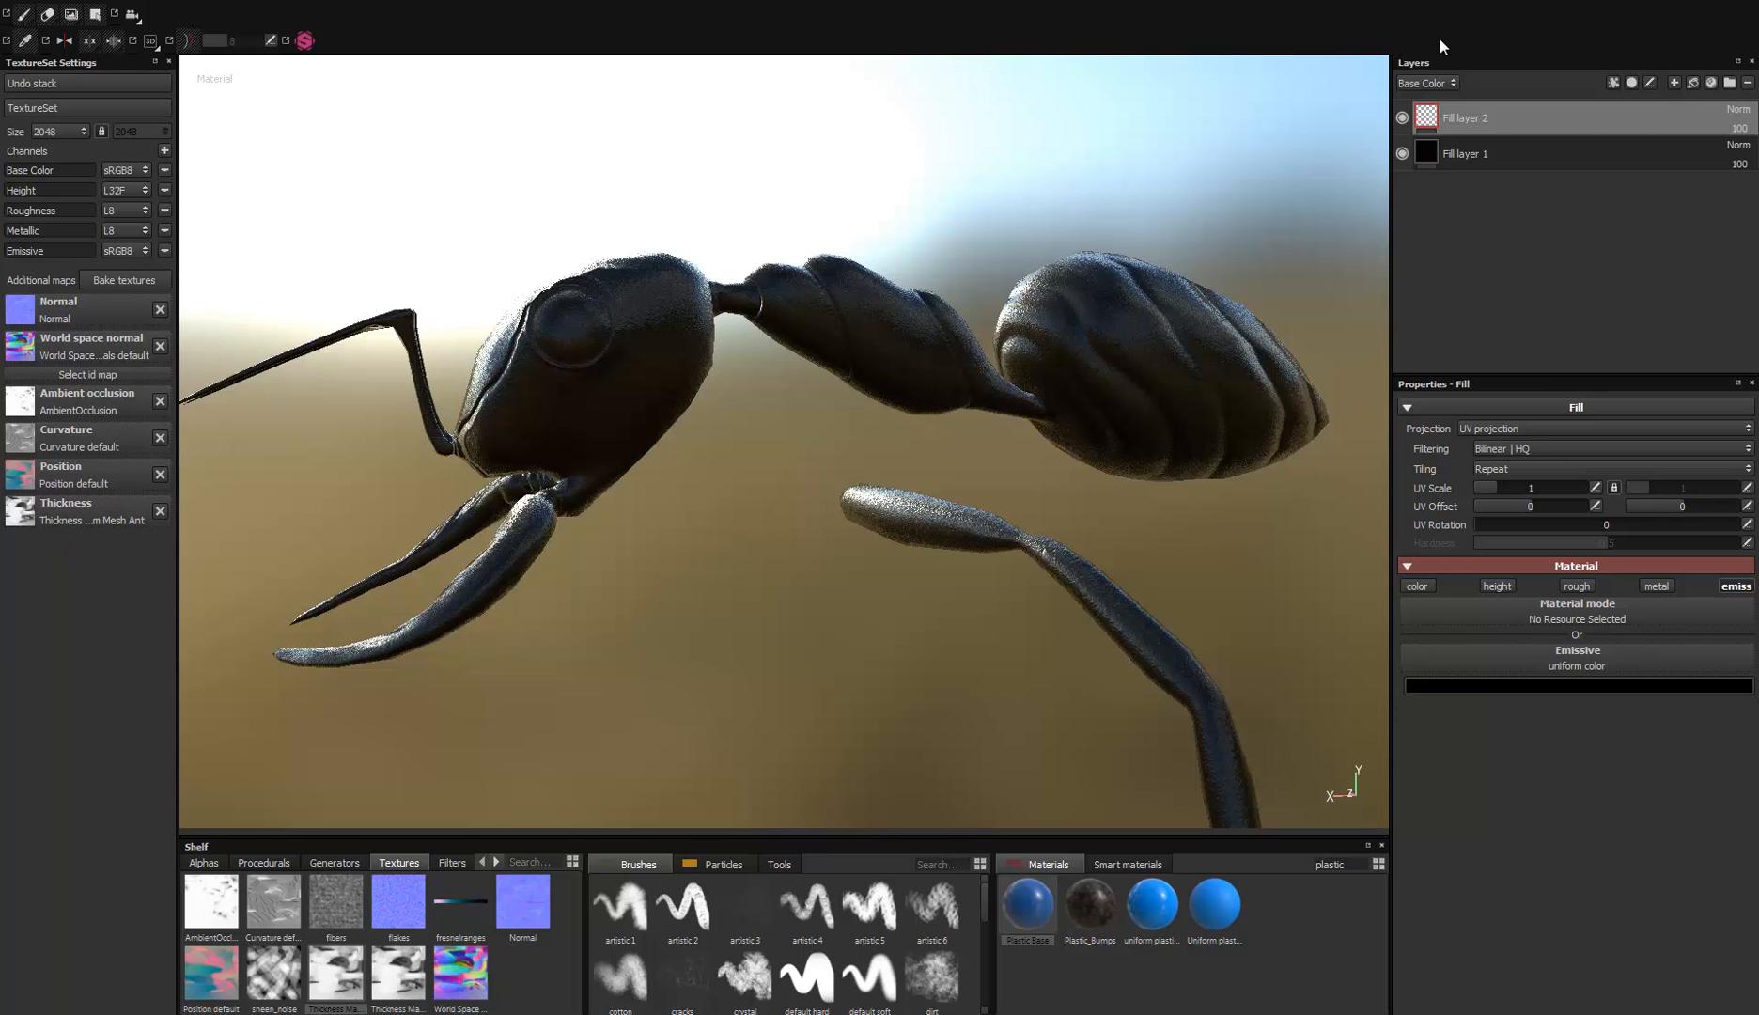
Step: Create a folder at the top of the layer stack and name it SSS
alt+drag(486, 405, 640, 382)
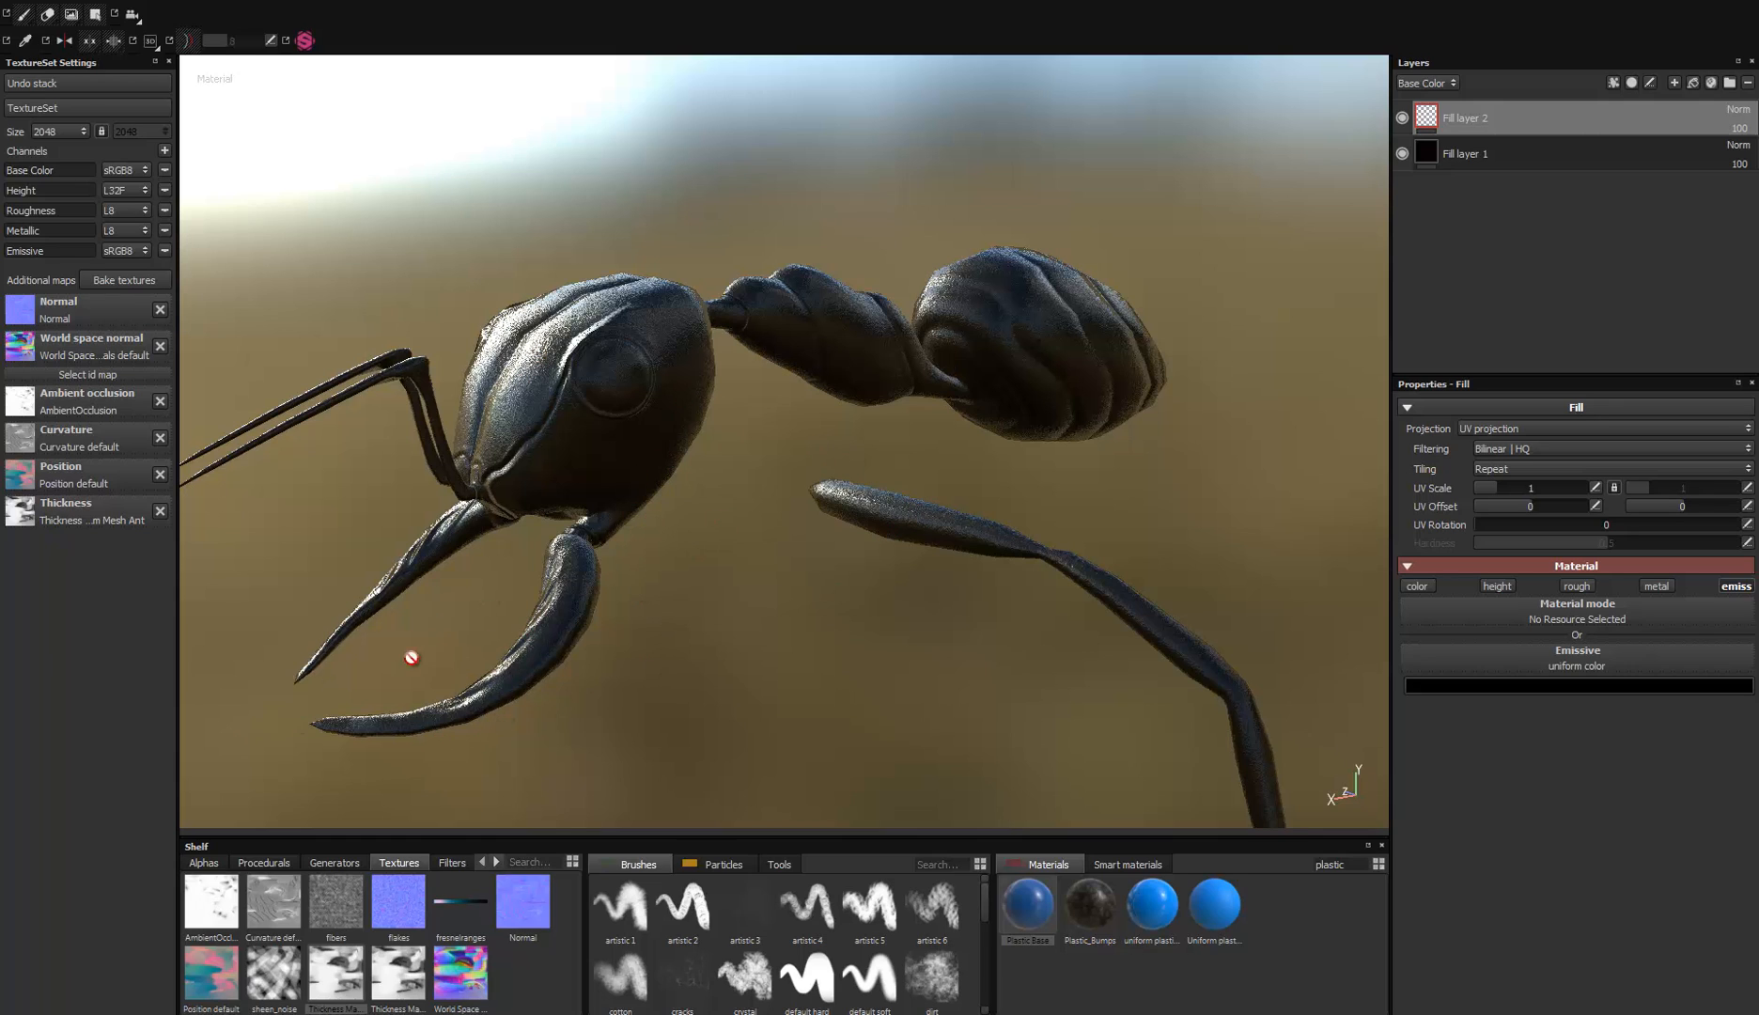
alt+middle_drag(679, 509, 675, 516)
click(1730, 83)
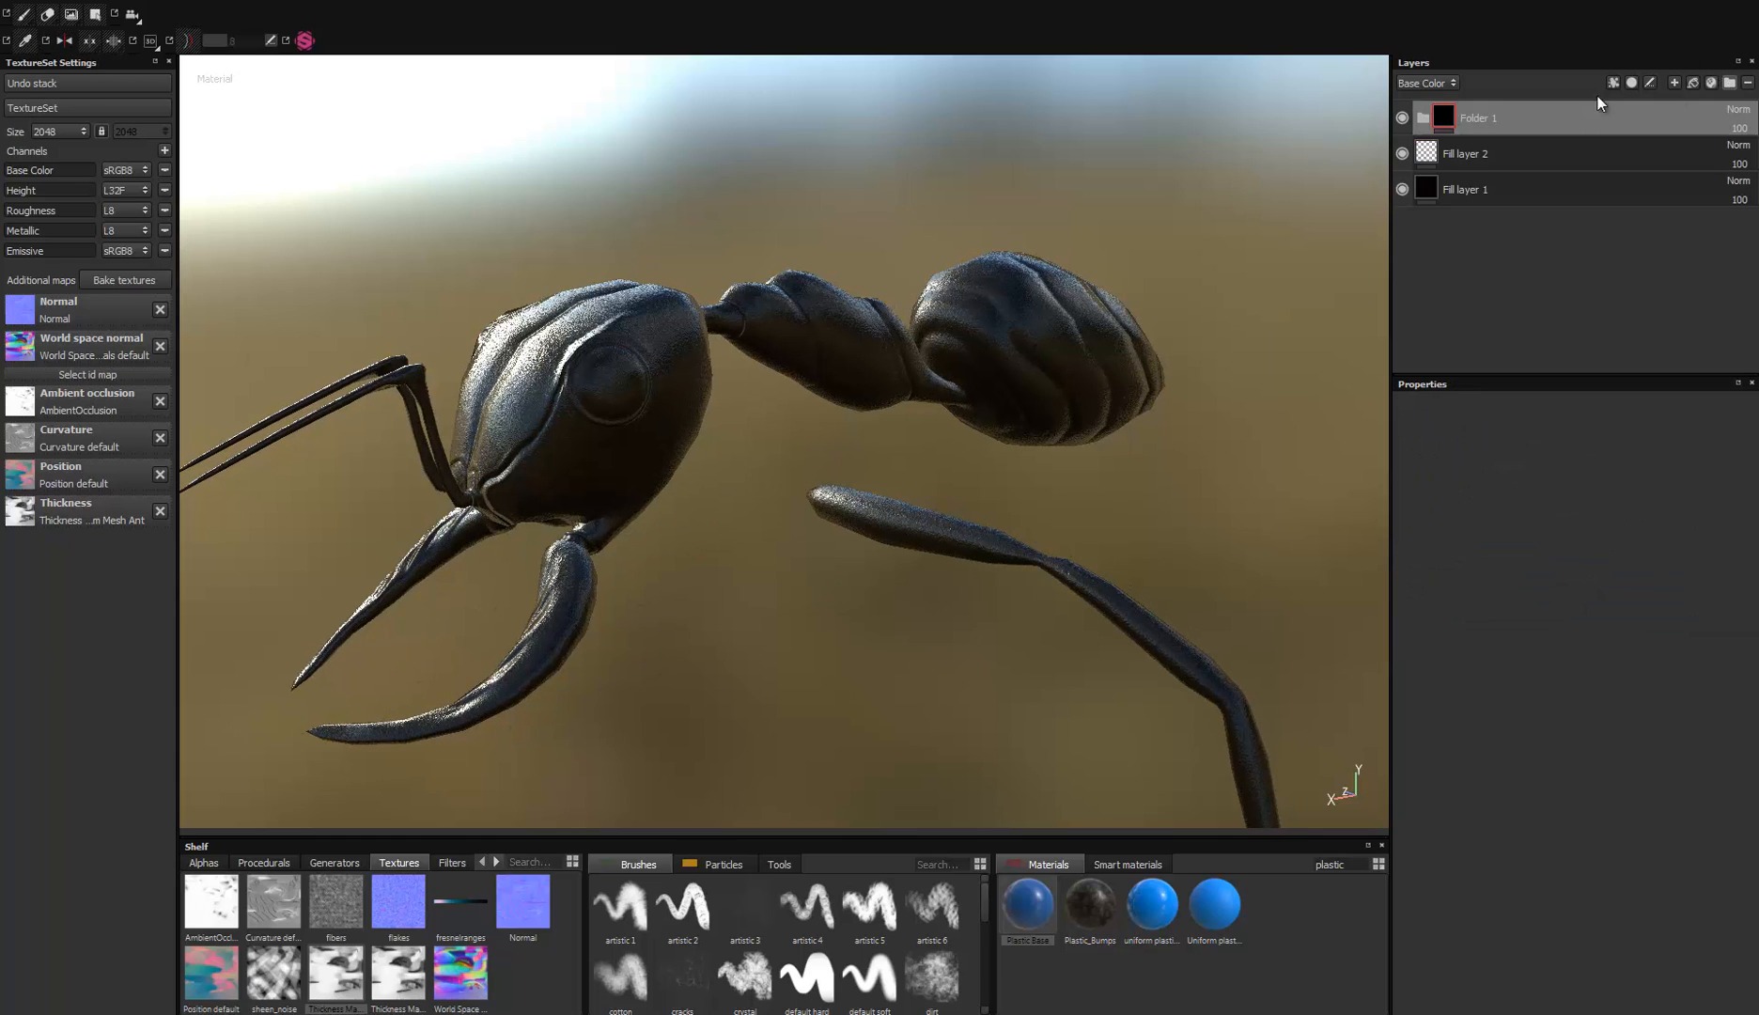
double_click(1468, 117)
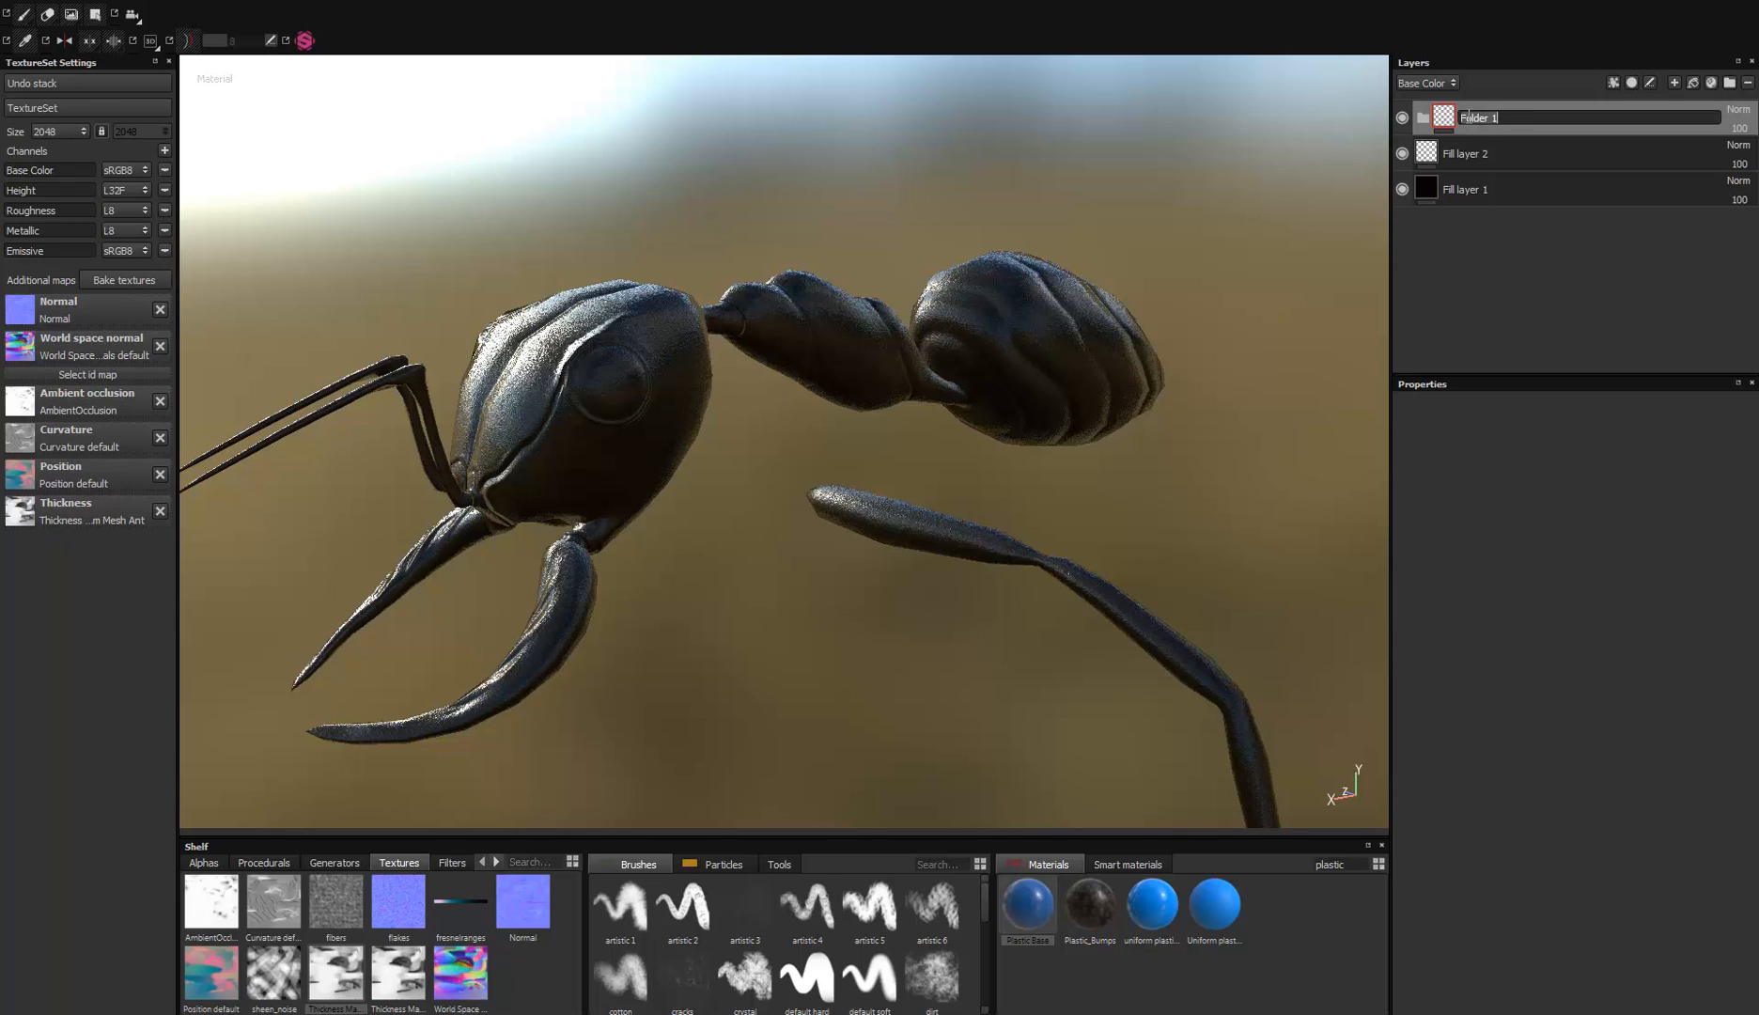
key(Return)
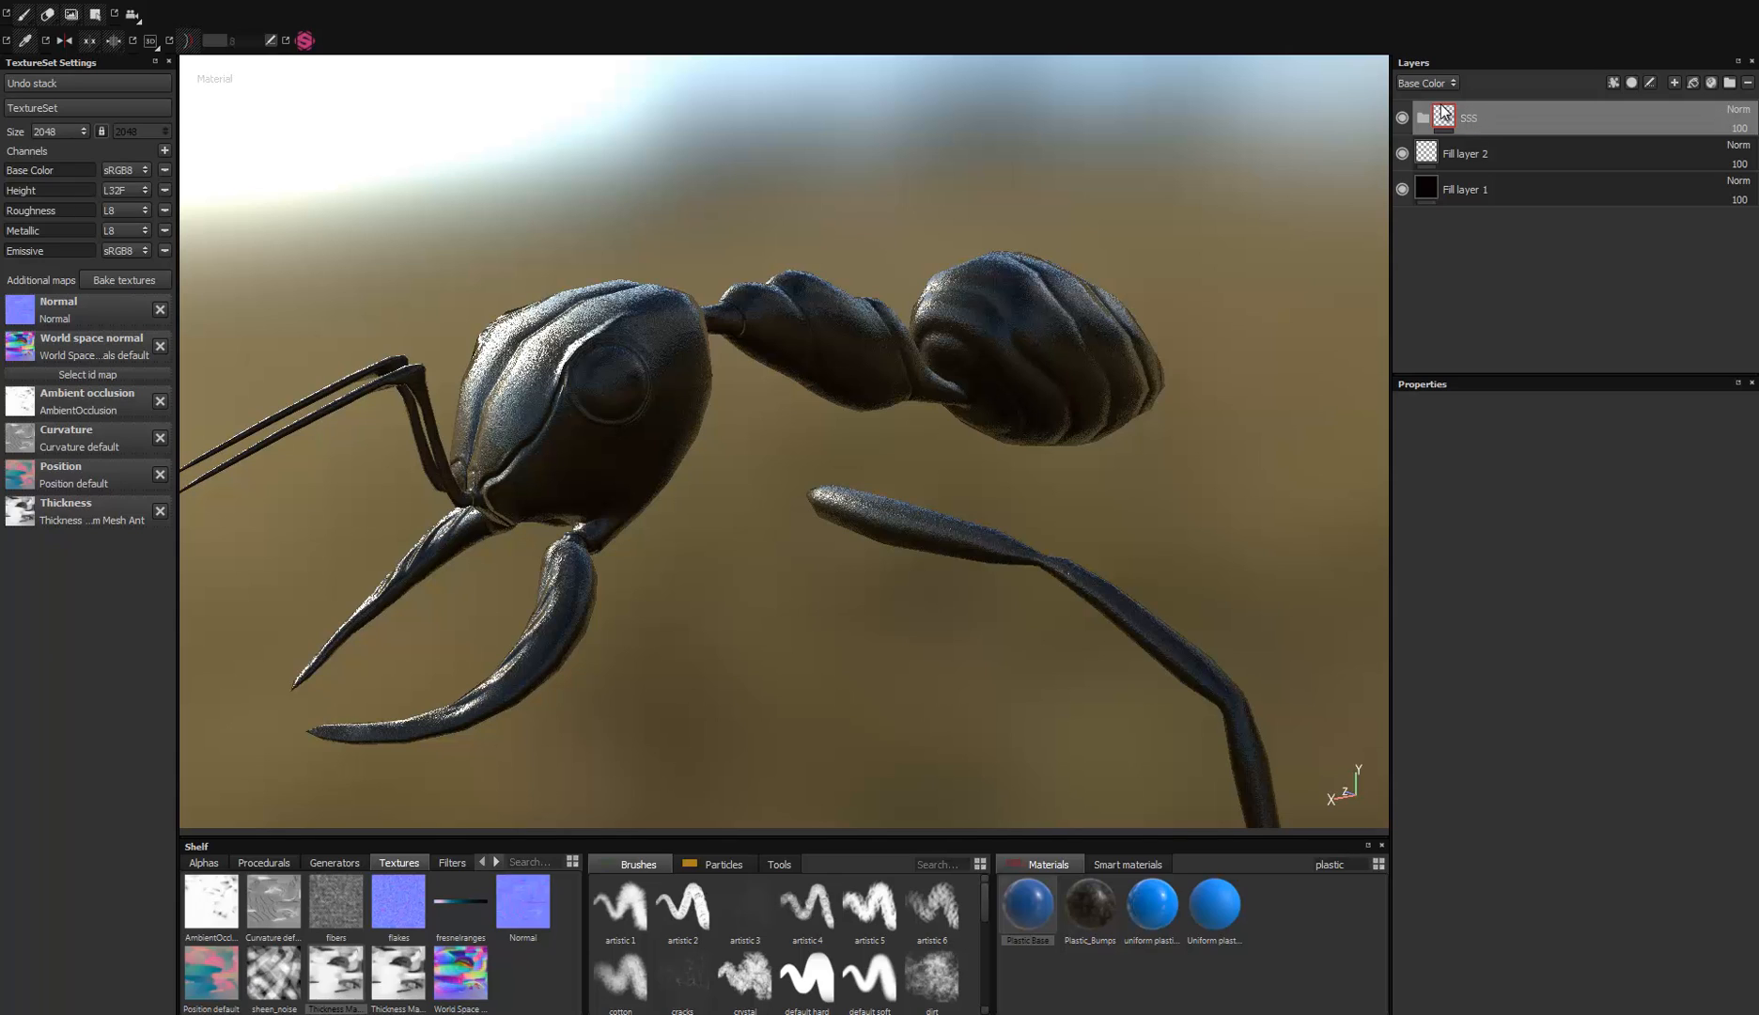
Step: Move Fill layer 2 into the SSS folder and rename it SSS_Thickness
drag(1427, 155, 1456, 116)
double_click(1481, 153)
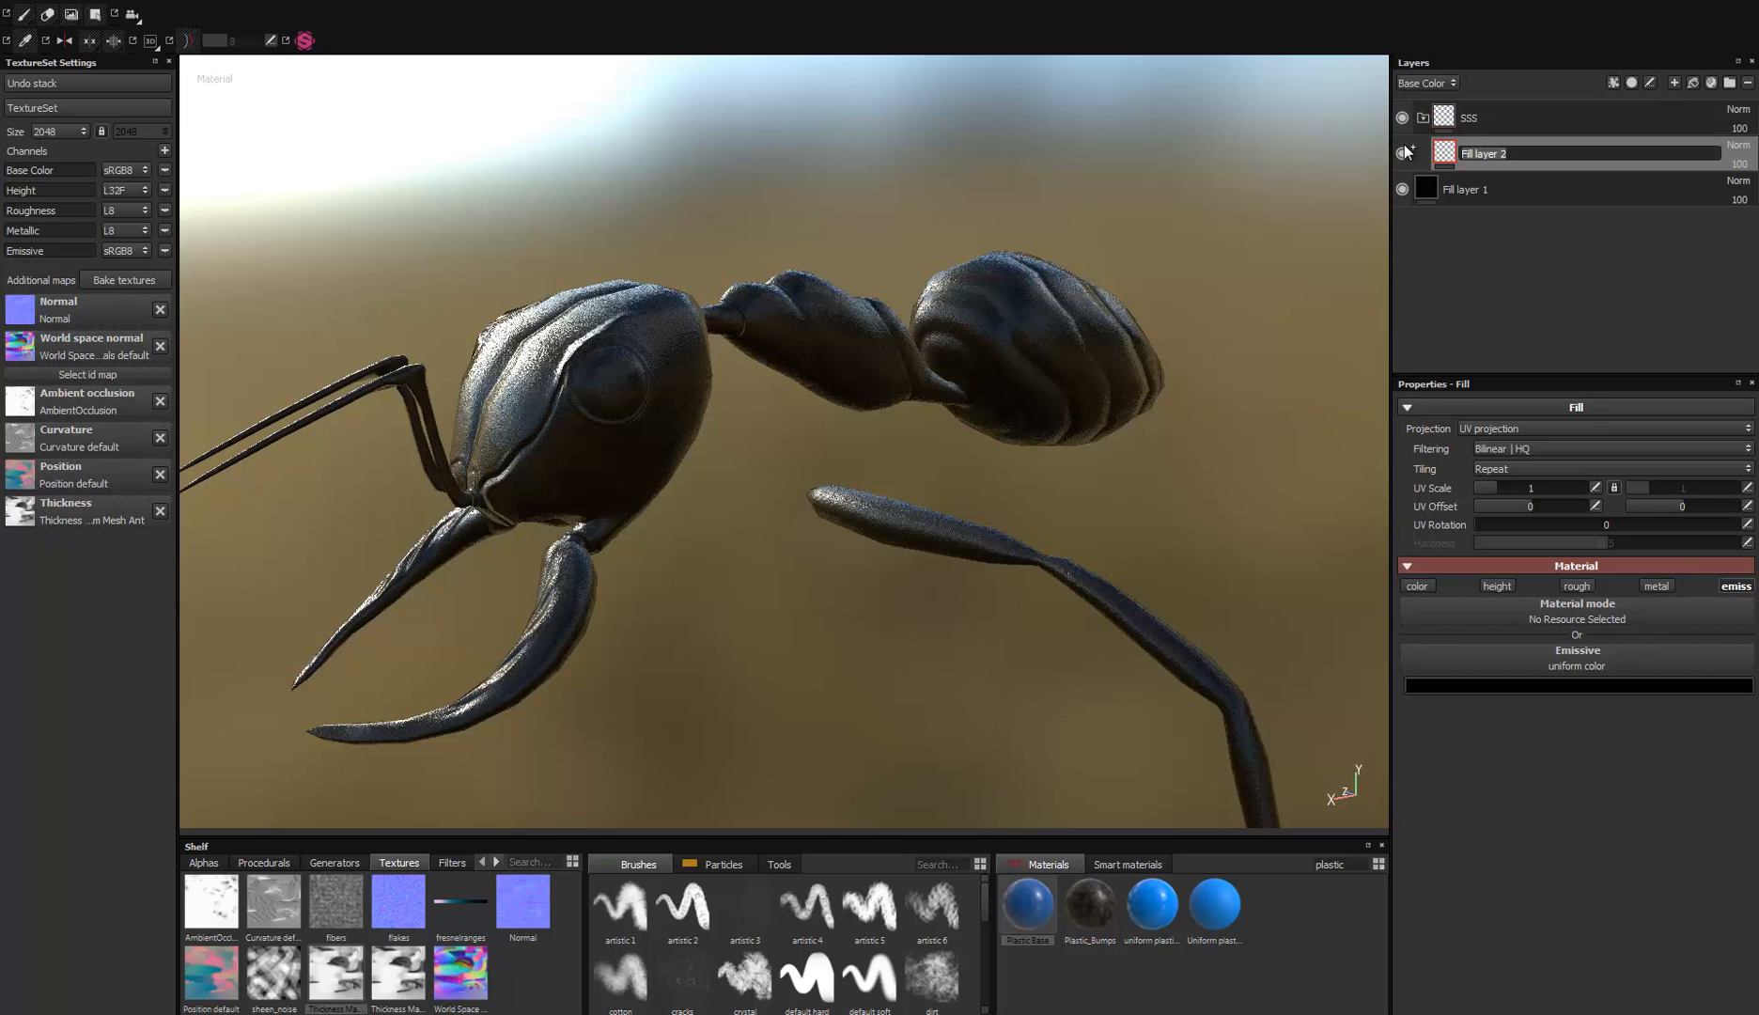
text(SSS_THI)
key(BackSpace)
key(BackSpace)
text(hickness)
key(Return)
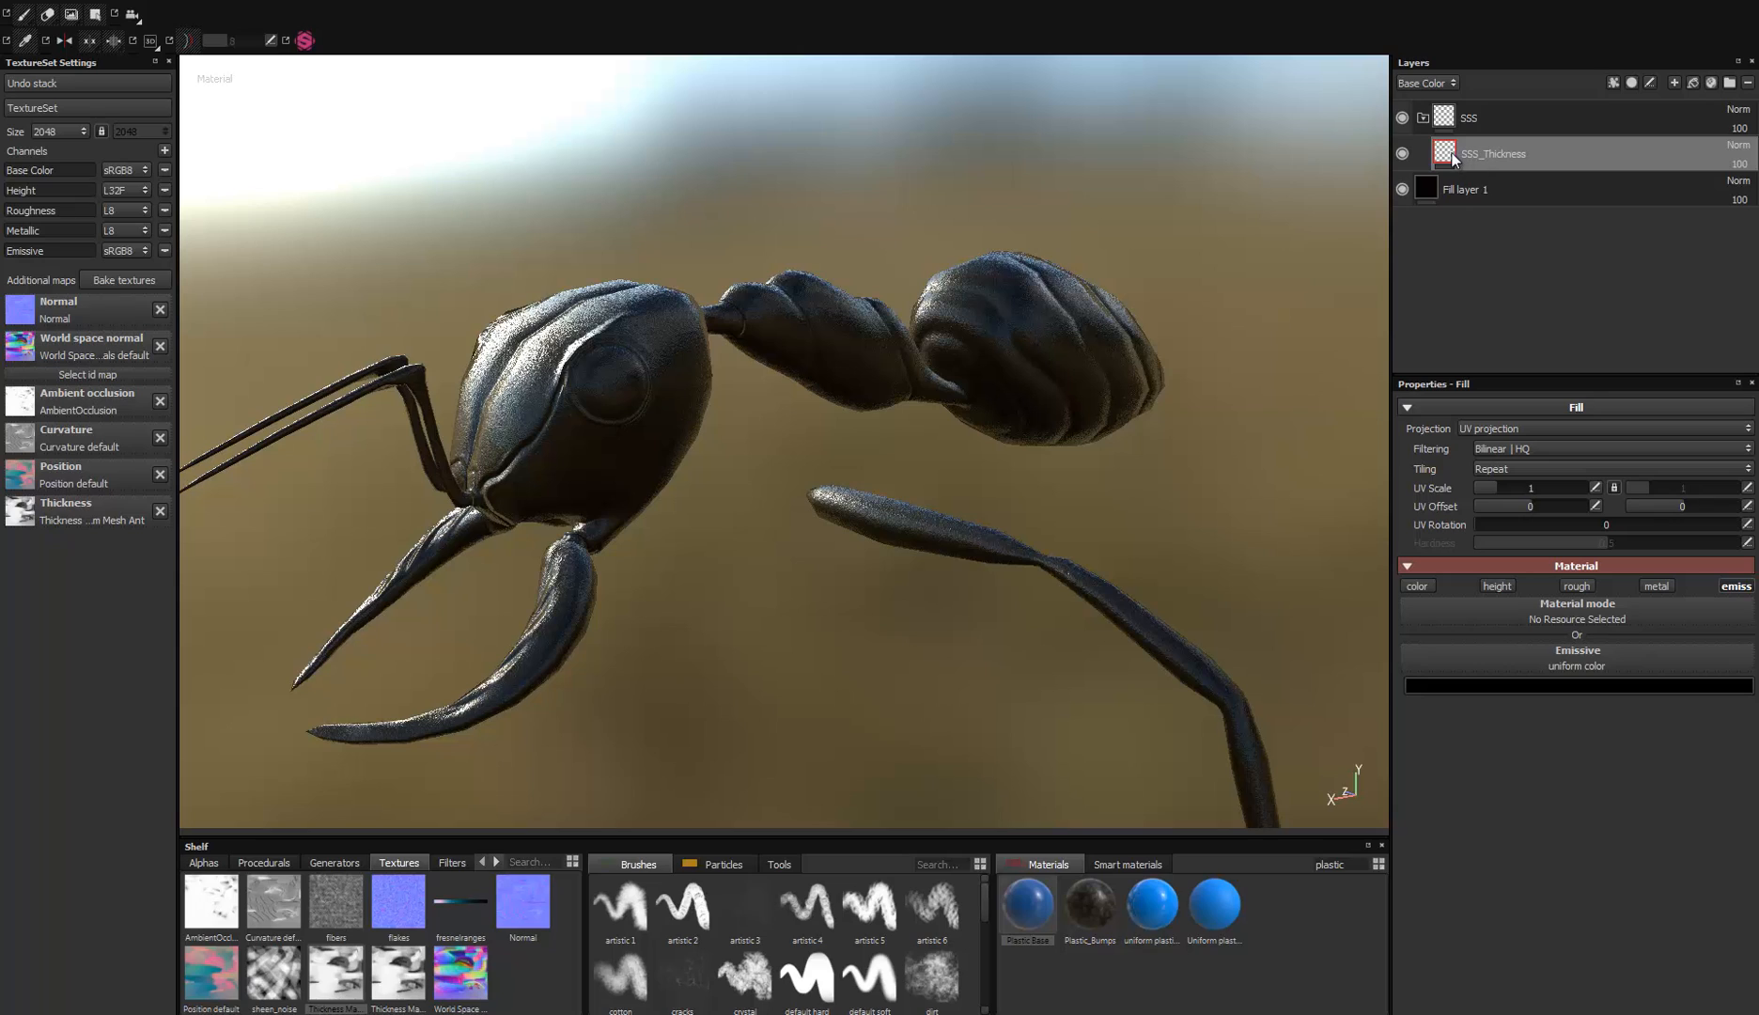
Step: Give the SSS folder a bitmap mask that uses the Thickness Map from Mesh Ant
click(1465, 116)
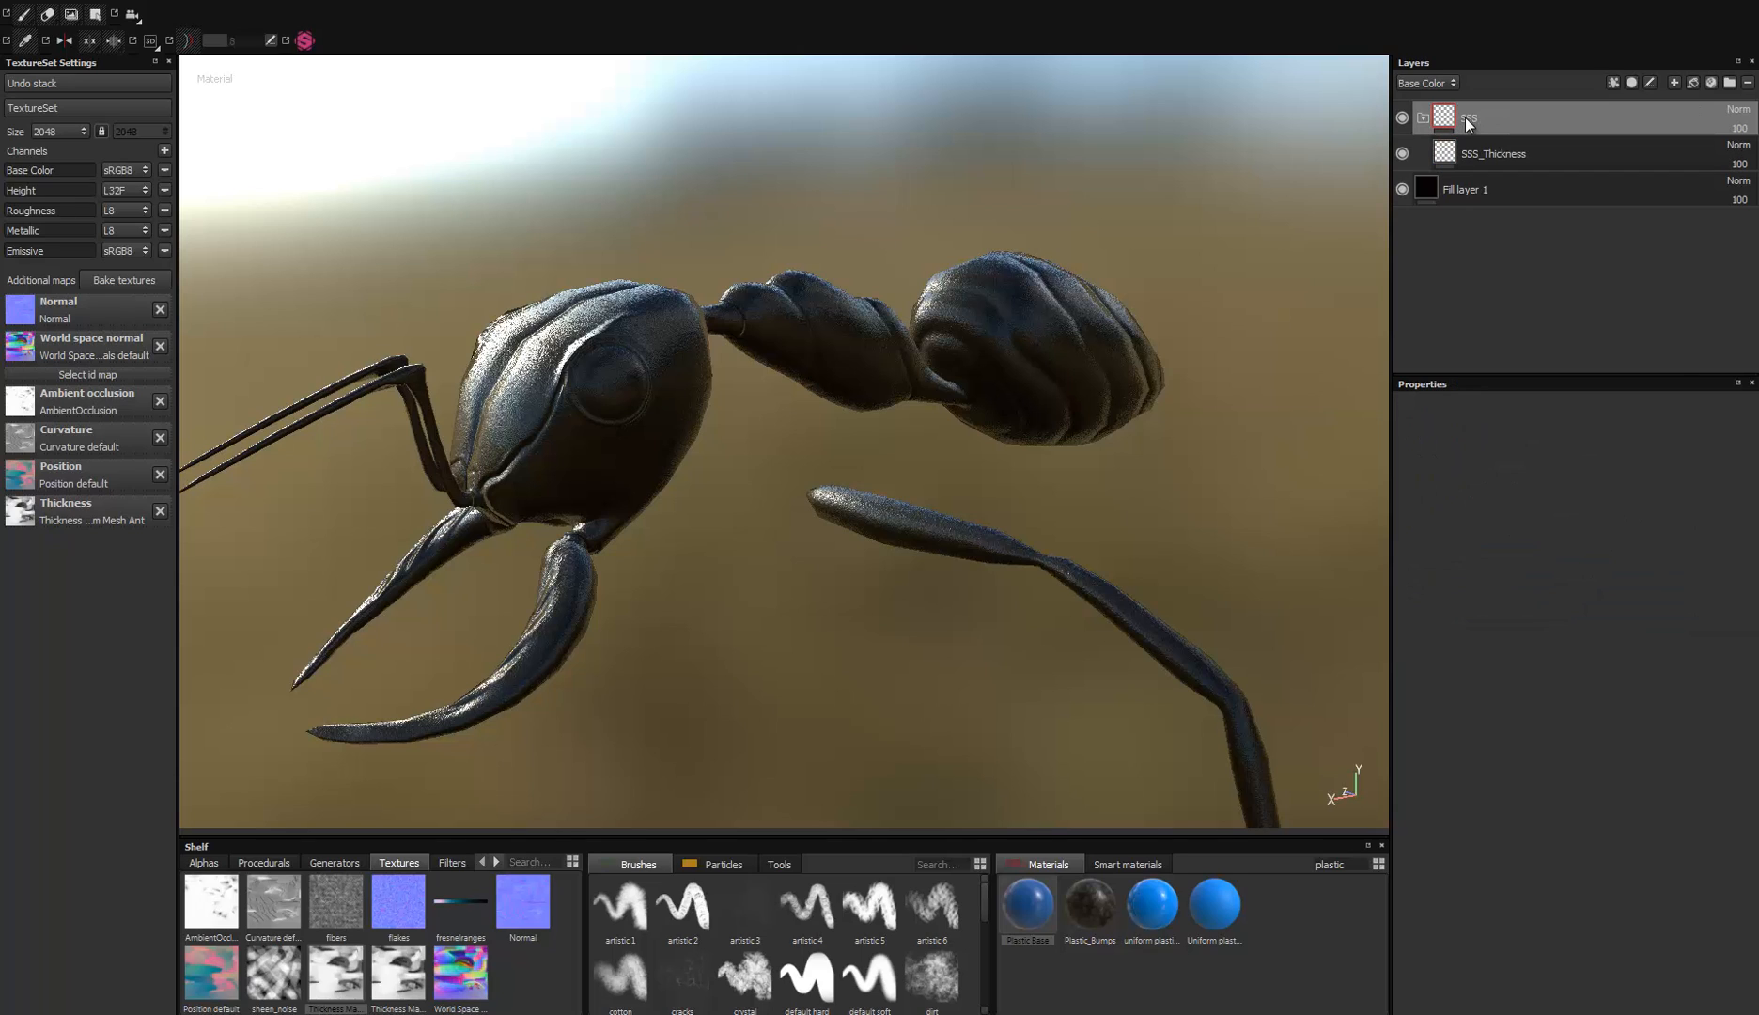
right_click(1444, 116)
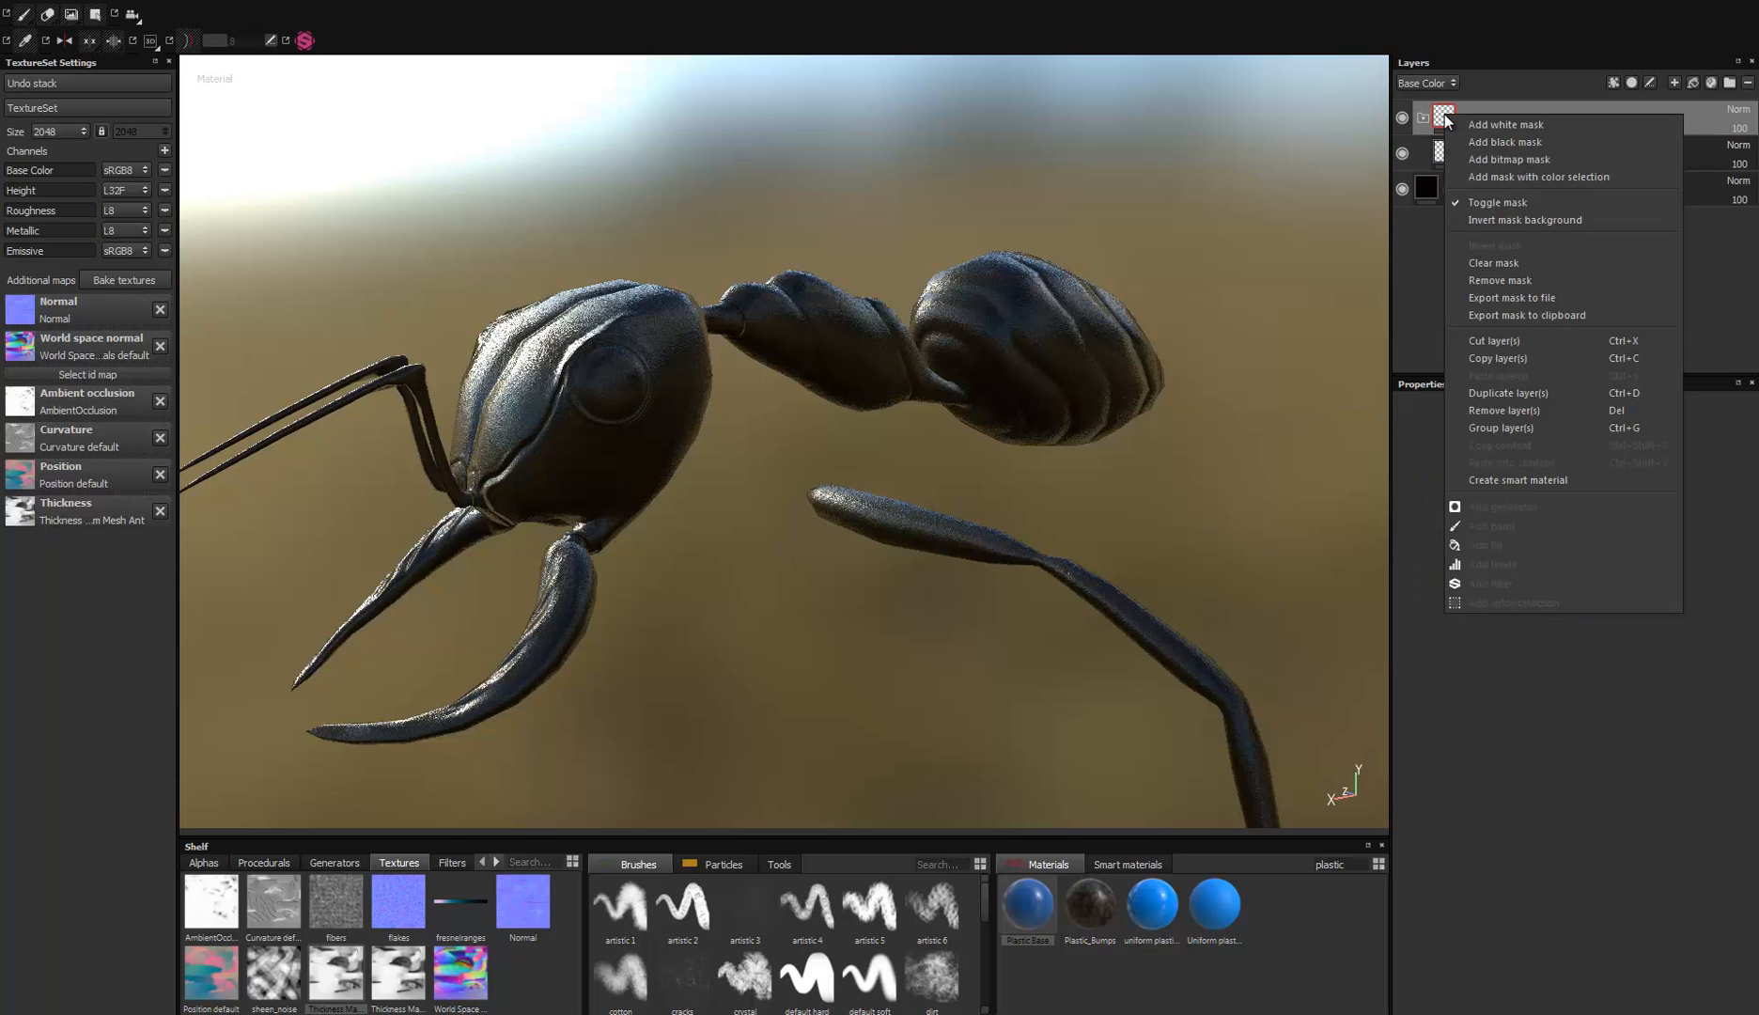
click(1513, 142)
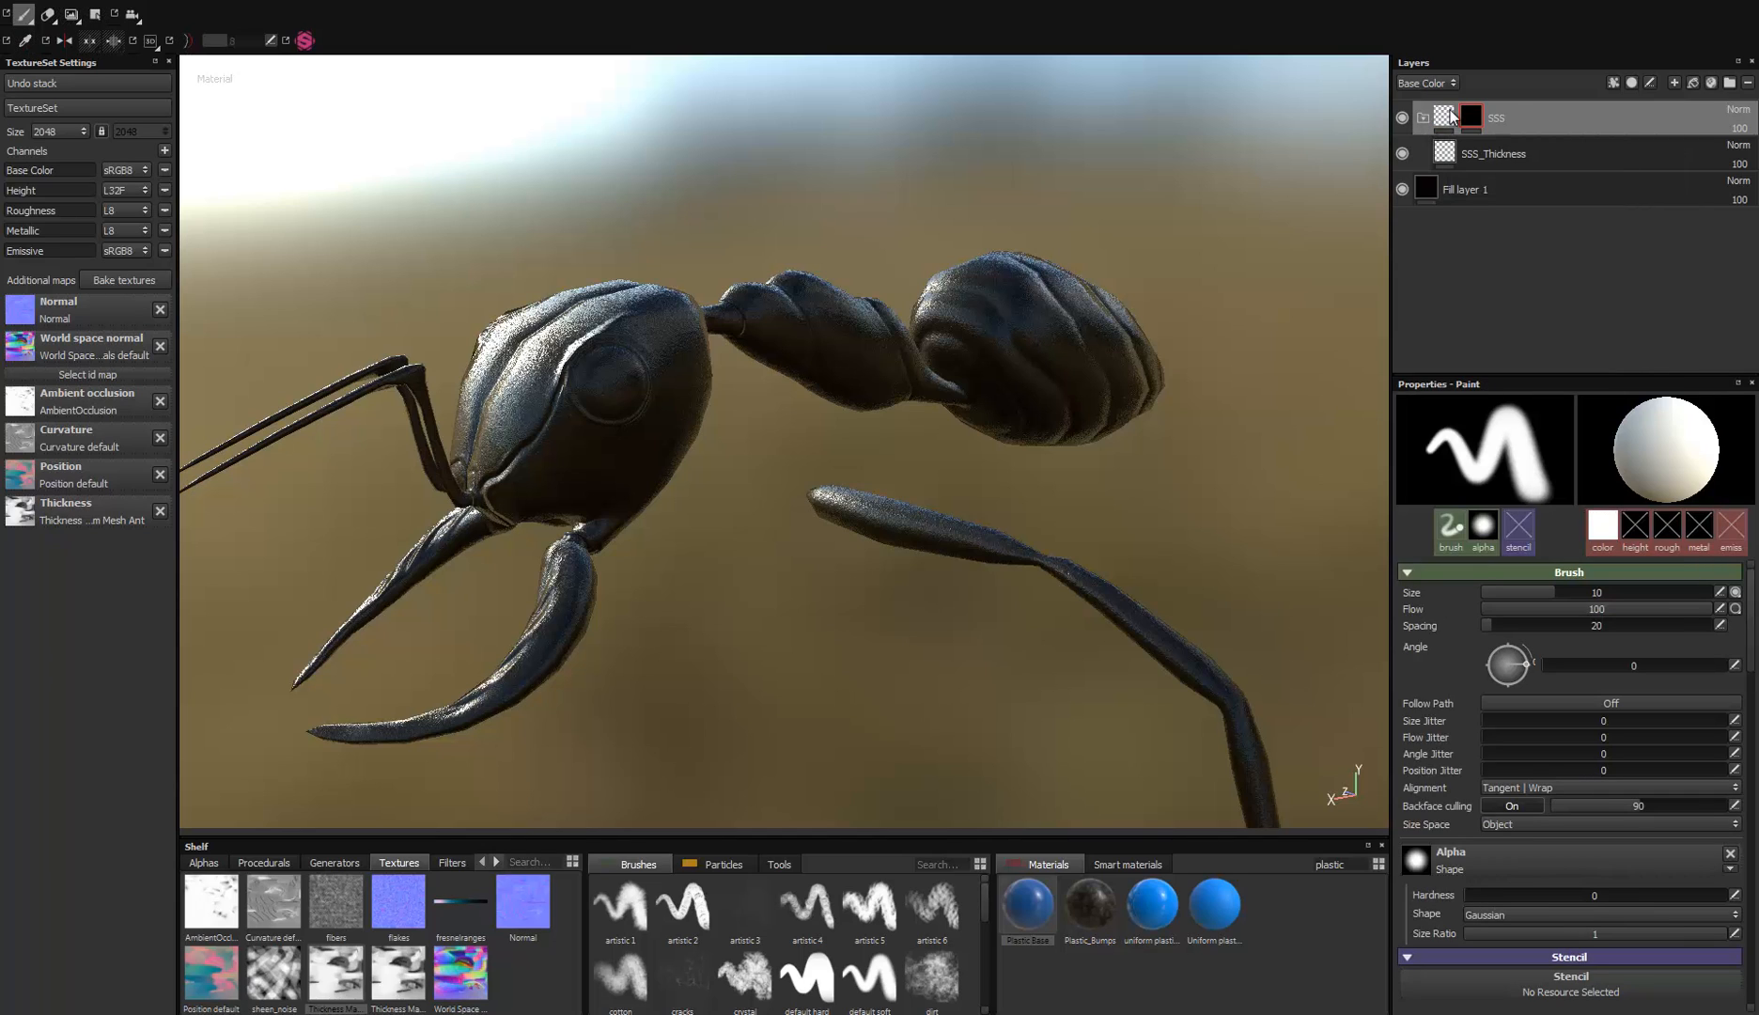
right_click(1477, 111)
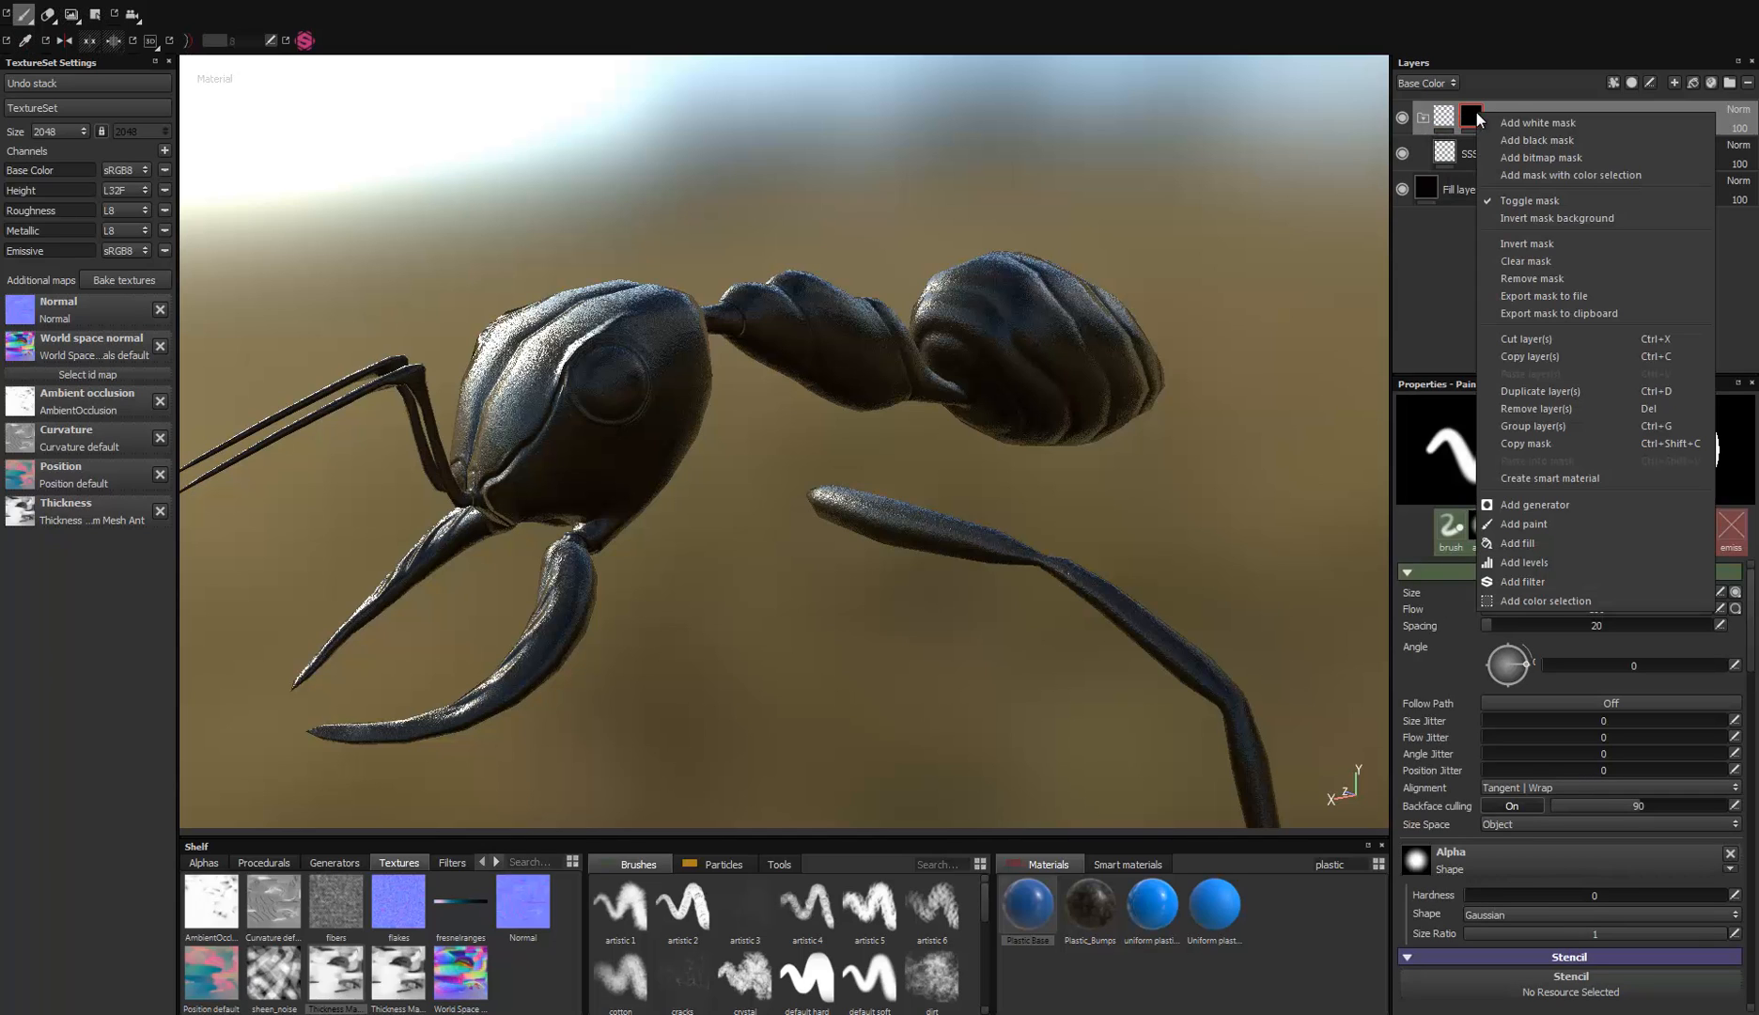
click(1513, 158)
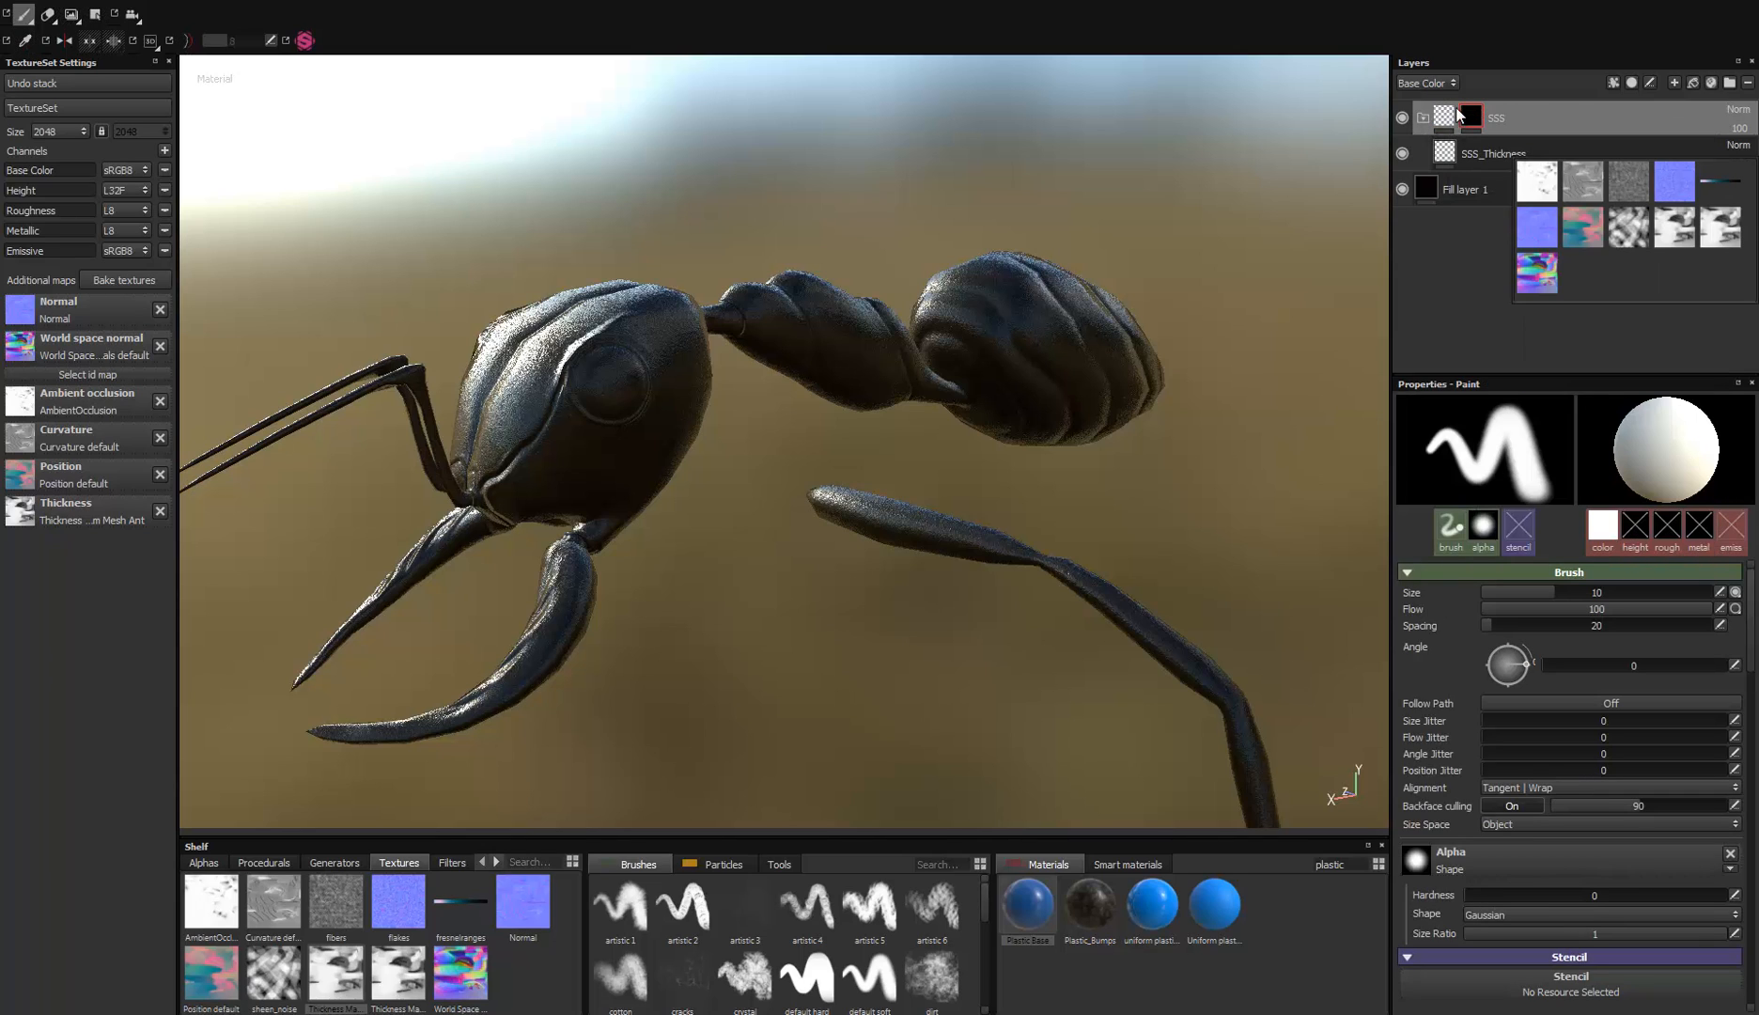
click(1688, 236)
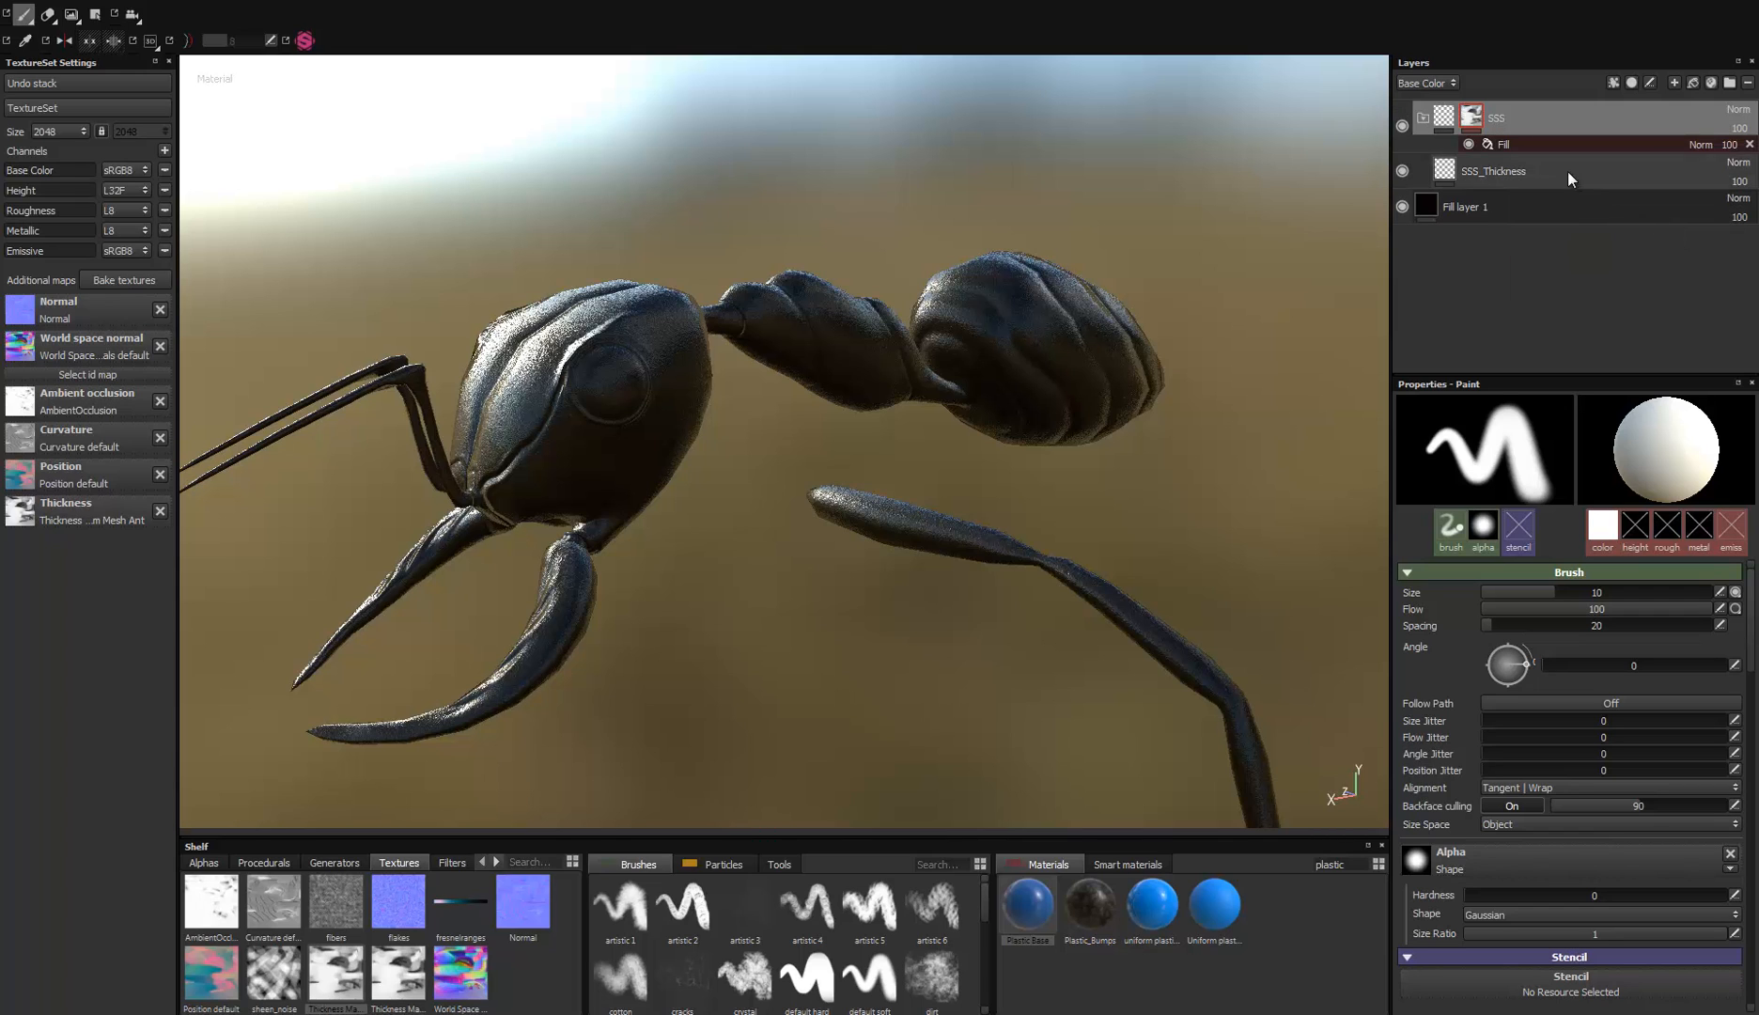
alt+drag(609, 440, 973, 353)
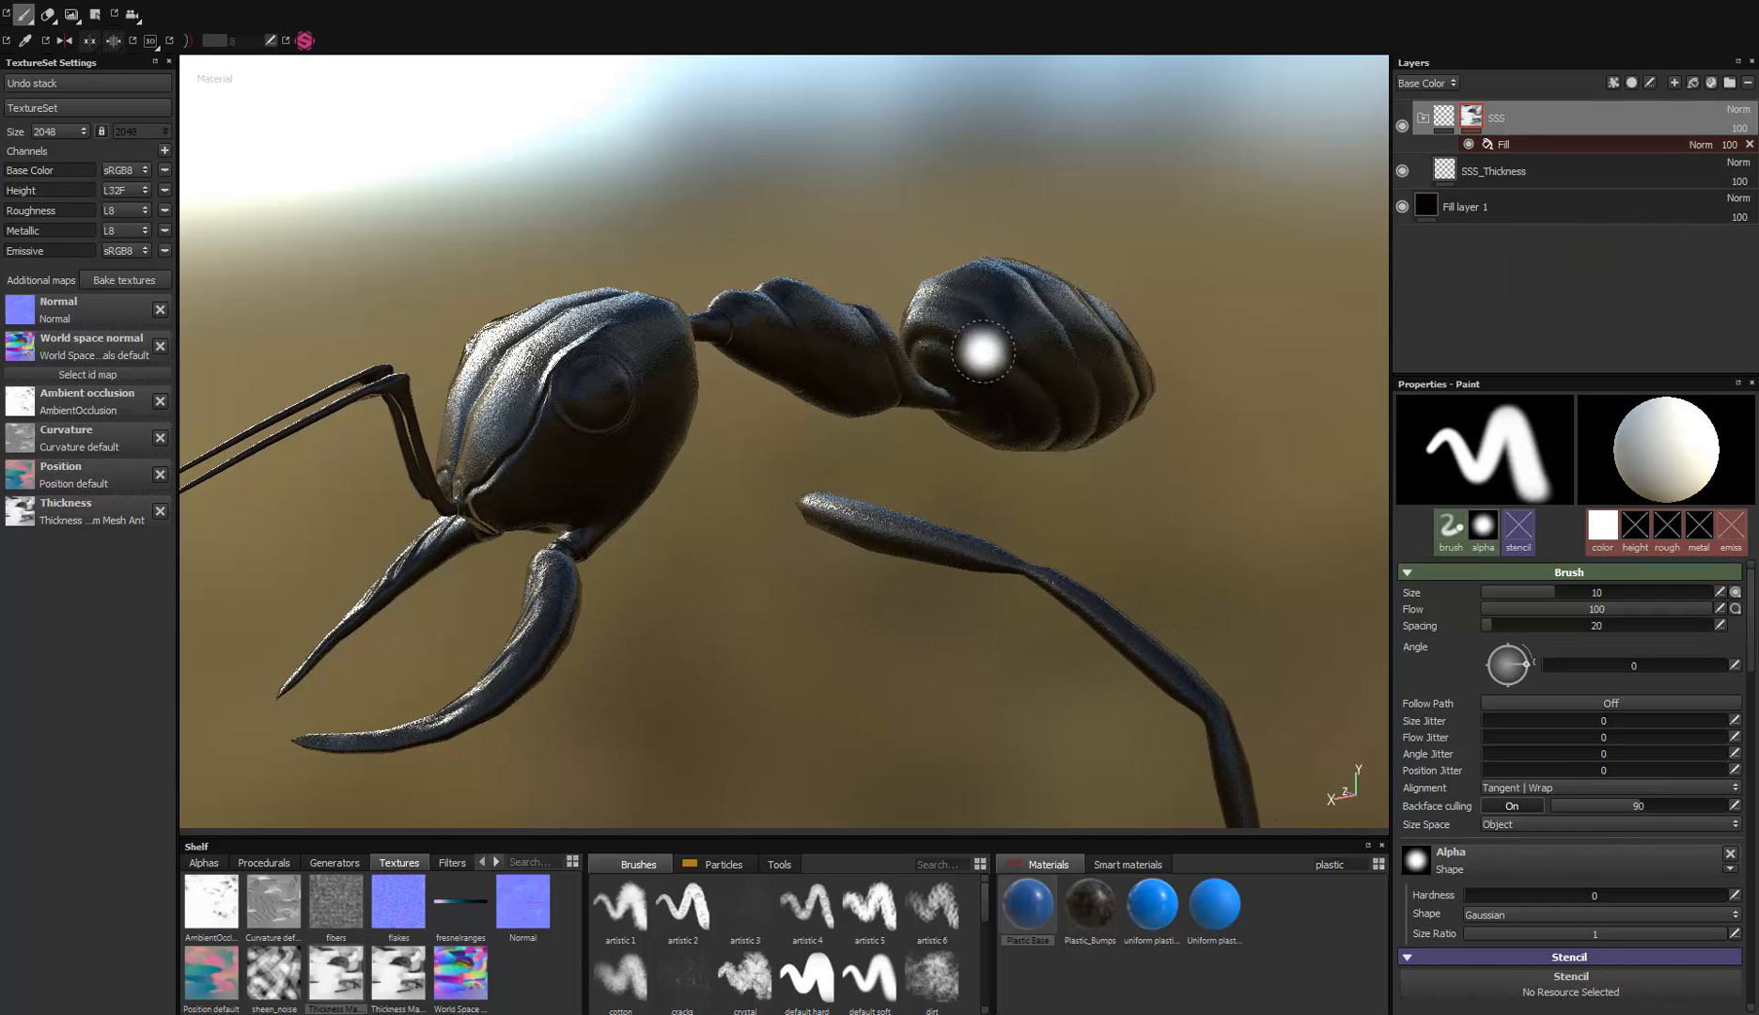
Step: Set the emissive color of SSS_Thickness to a dark orange-red, R 0.103, G 0.009, B 0.000, and check it on the ant
click(1444, 174)
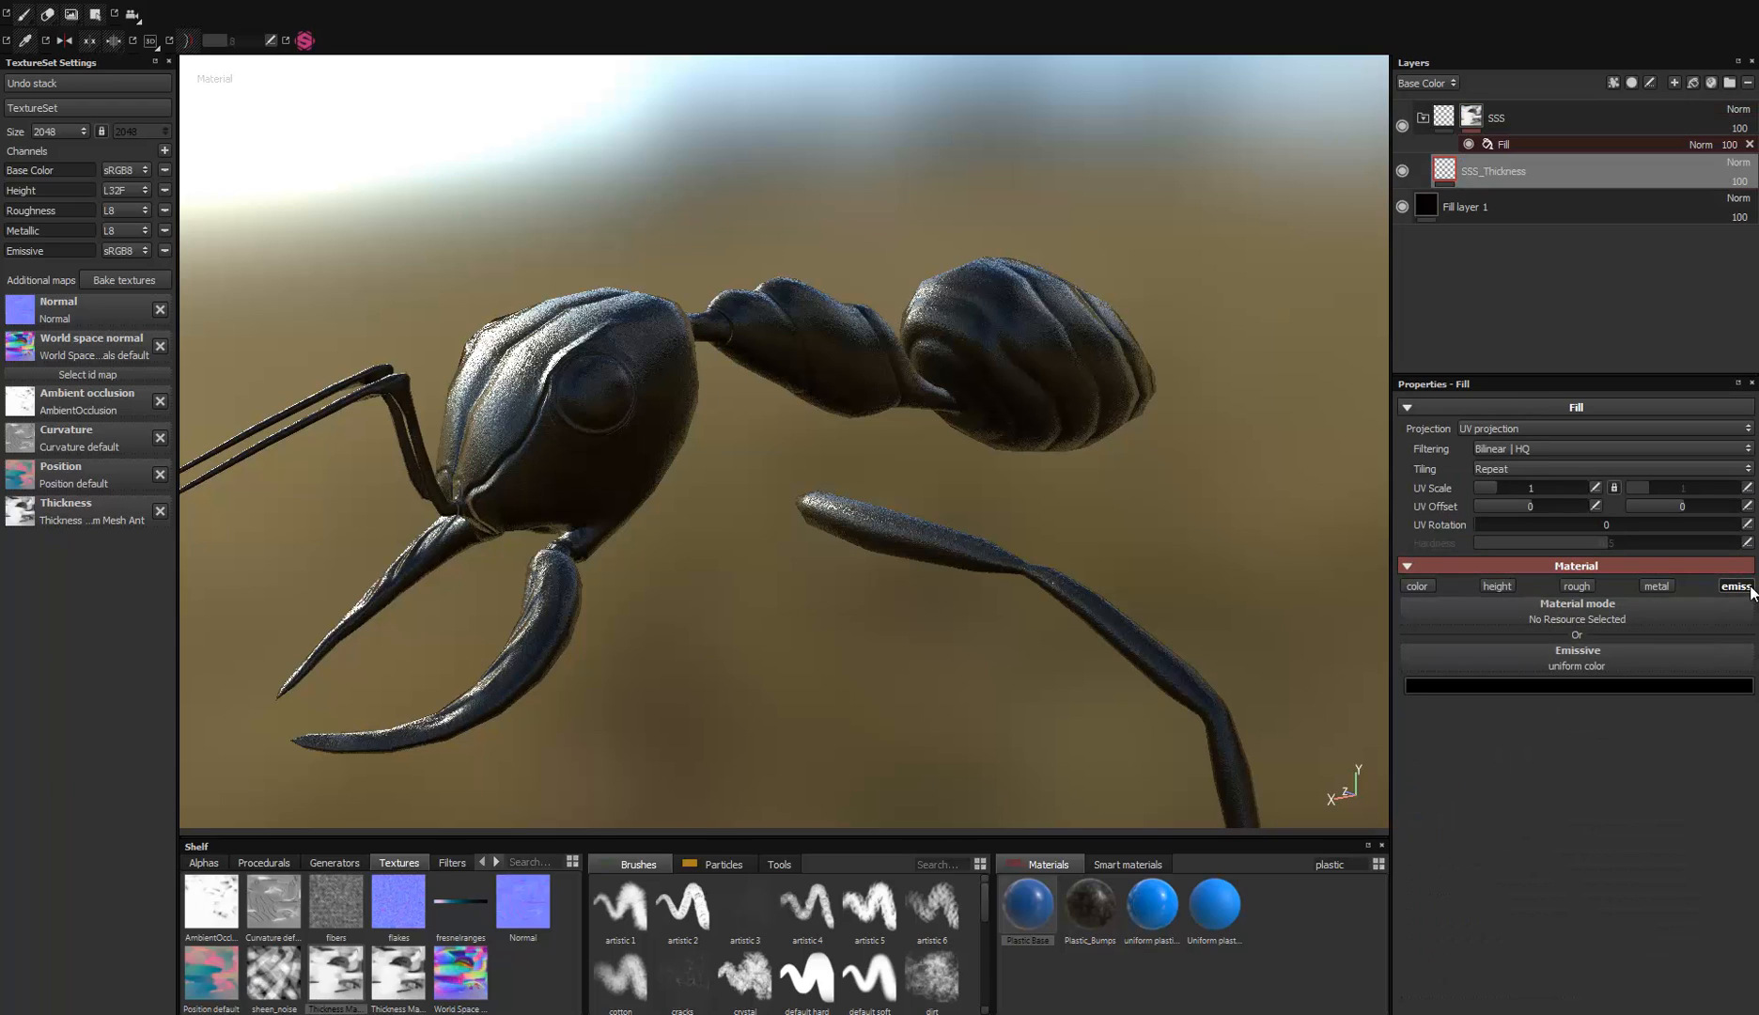
click(1538, 673)
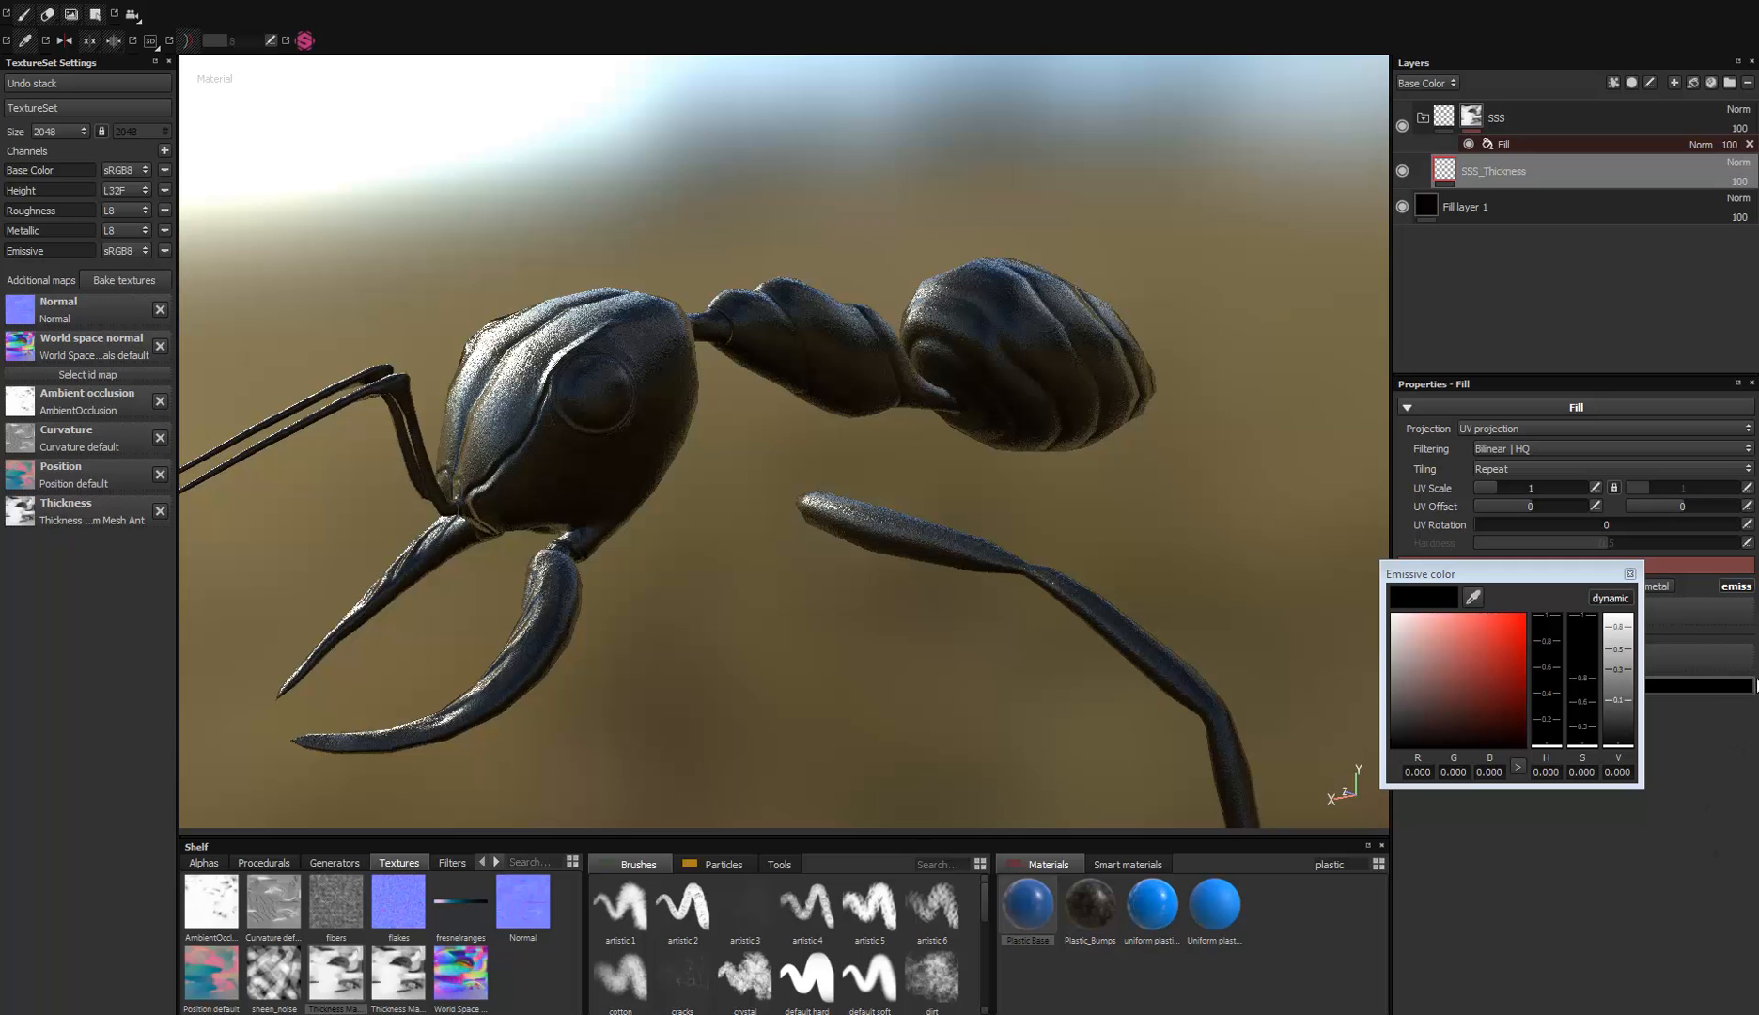
drag(1477, 671, 1519, 698)
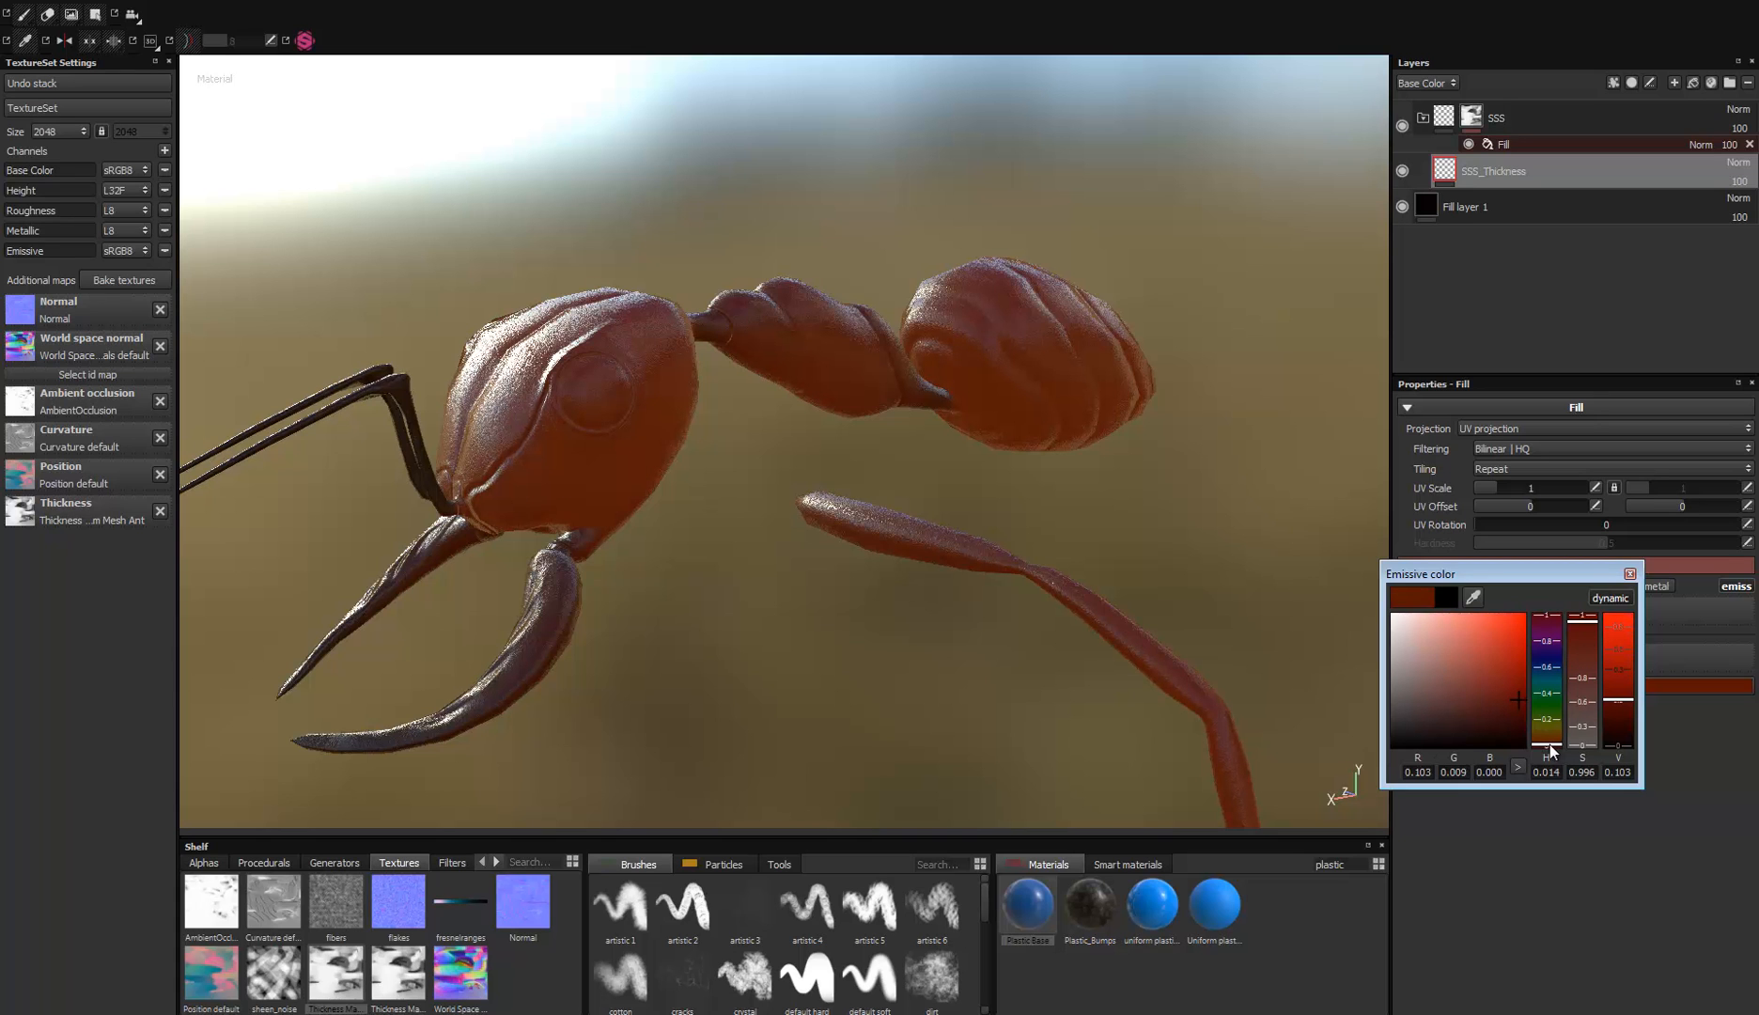
mouse_move(829, 371)
alt+mouse_down()
mouse_move(581, 353)
mouse_move(263, 382)
mouse_move(696, 286)
mouse_move(703, 539)
mouse_move(735, 465)
mouse_move(841, 433)
mouse_move(687, 471)
mouse_move(539, 596)
mouse_move(616, 377)
mouse_move(836, 235)
mouse_move(915, 251)
mouse_move(829, 354)
mouse_move(842, 363)
alt+mouse_up()
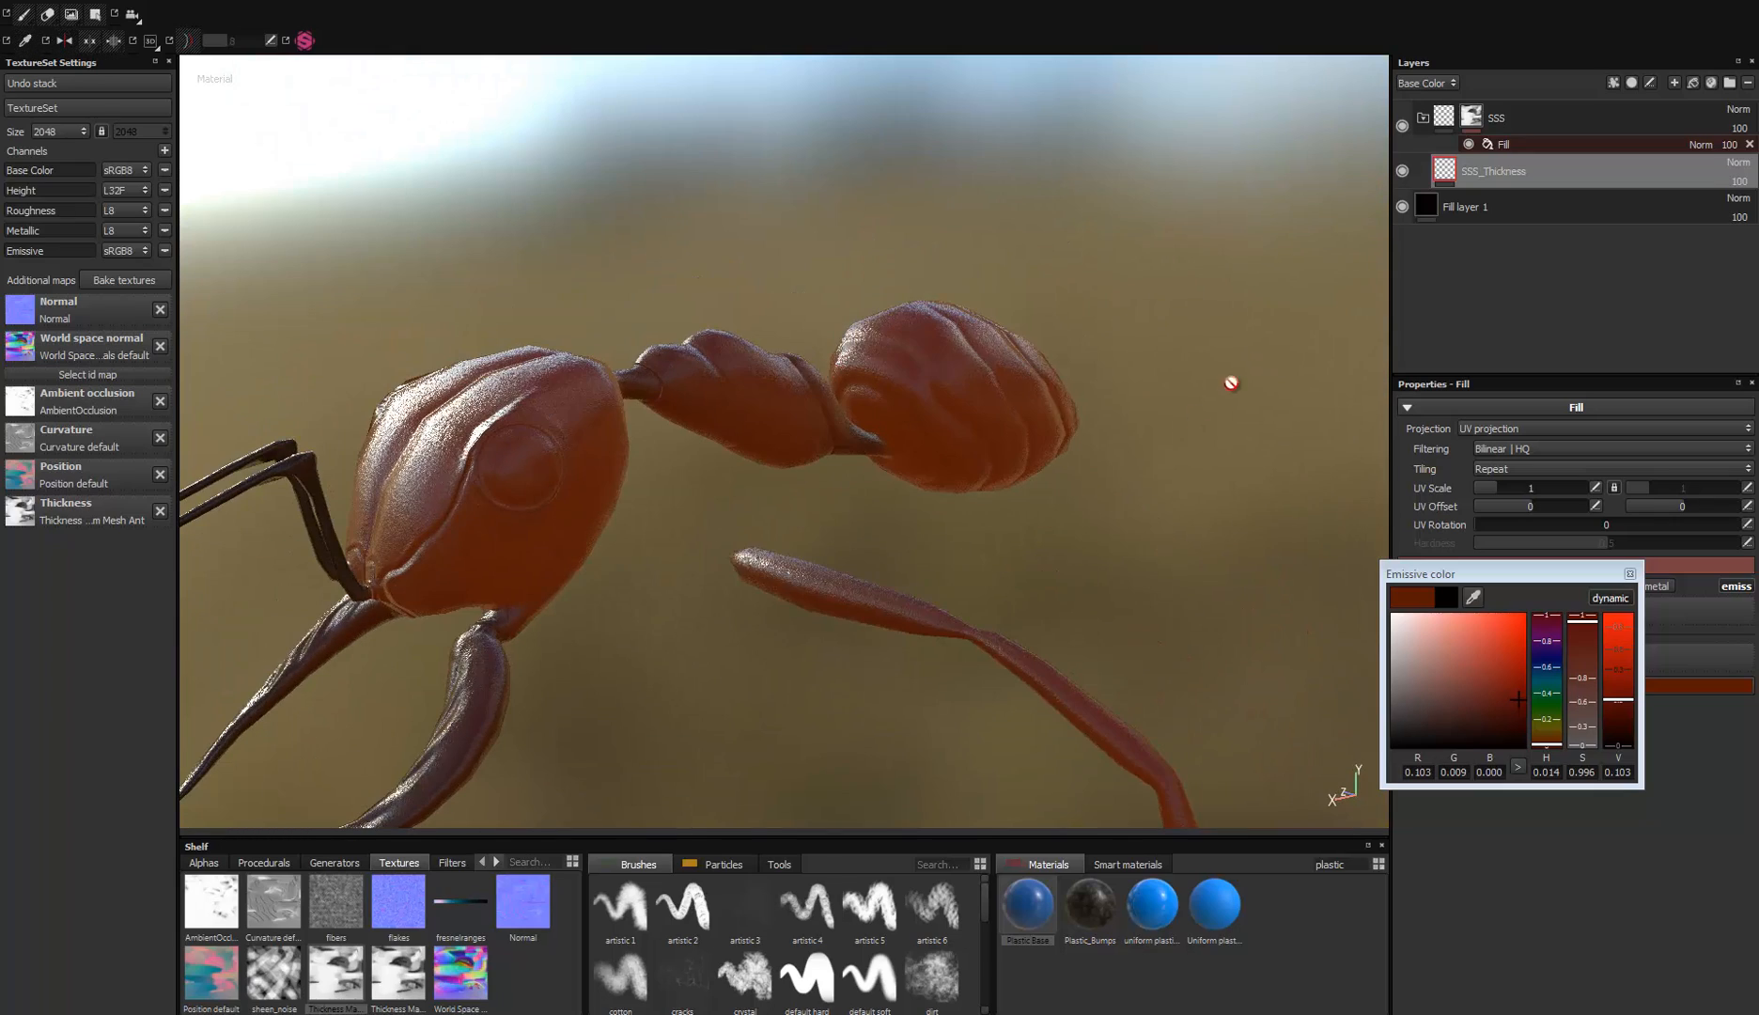
alt+drag(923, 404, 1175, 311)
Step: Add a Levels effect above the thickness fill in the SSS folder's mask and raise its input black point to 0.177
click(1512, 142)
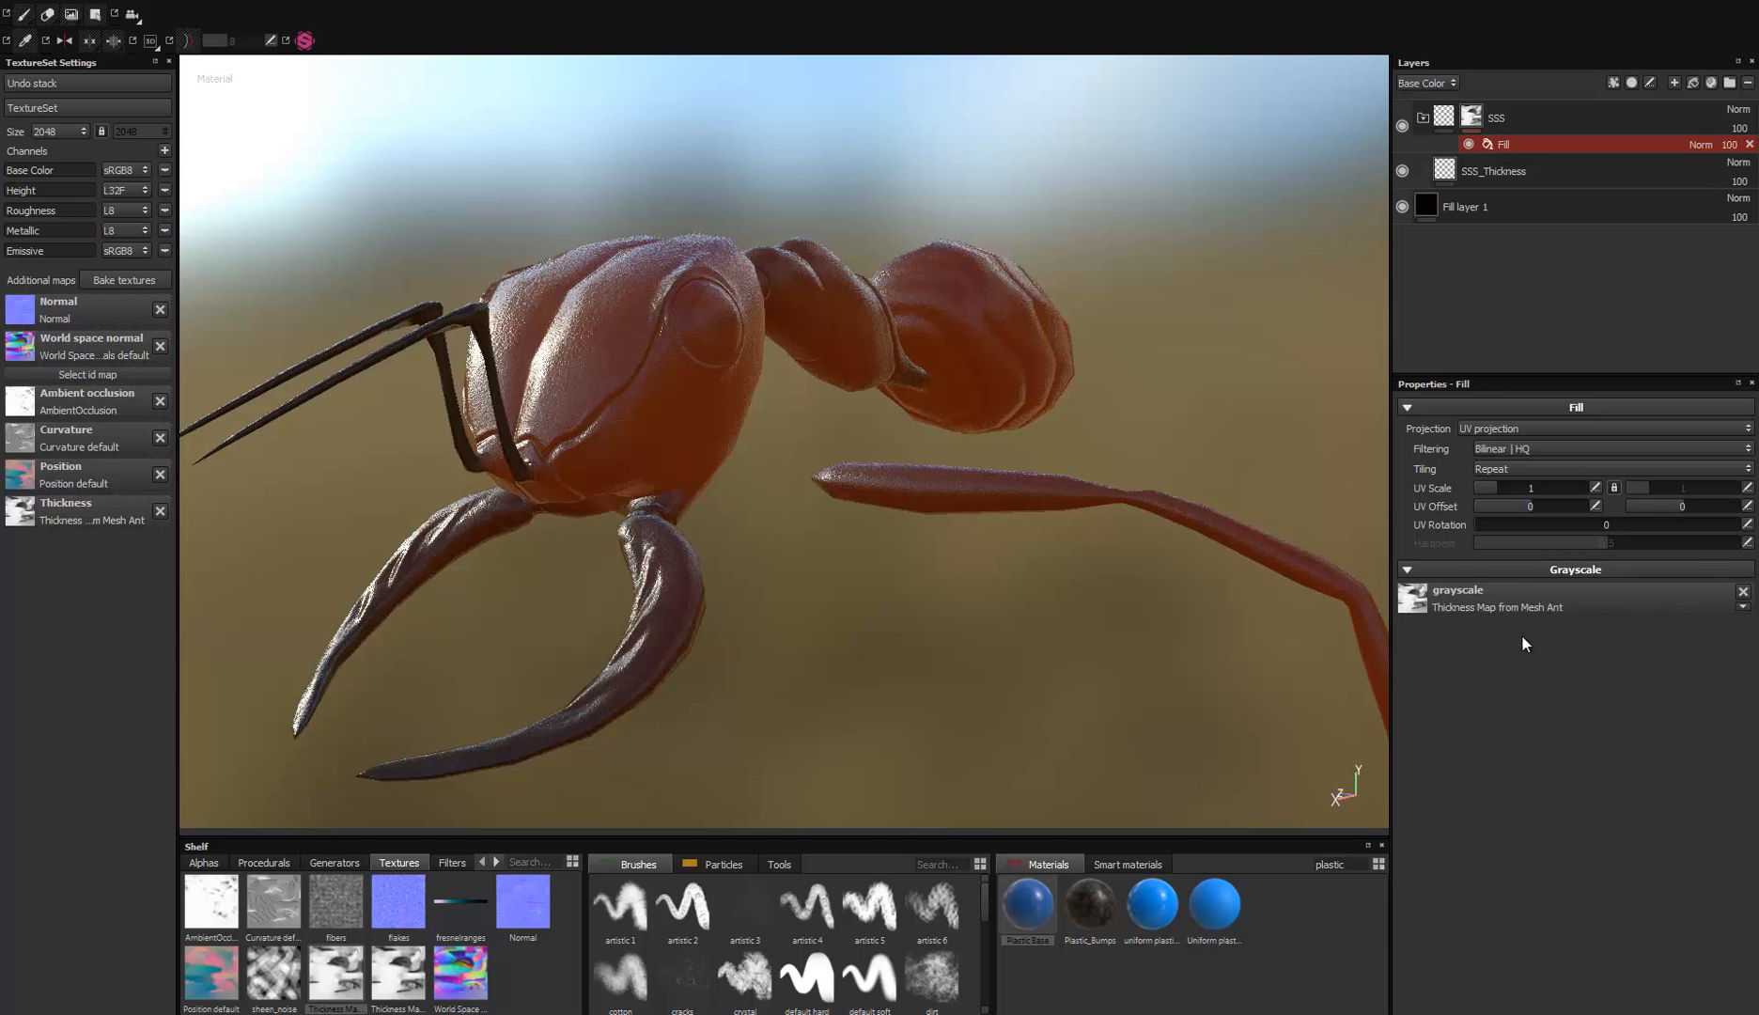
alt+drag(832, 462, 812, 544)
click(1611, 80)
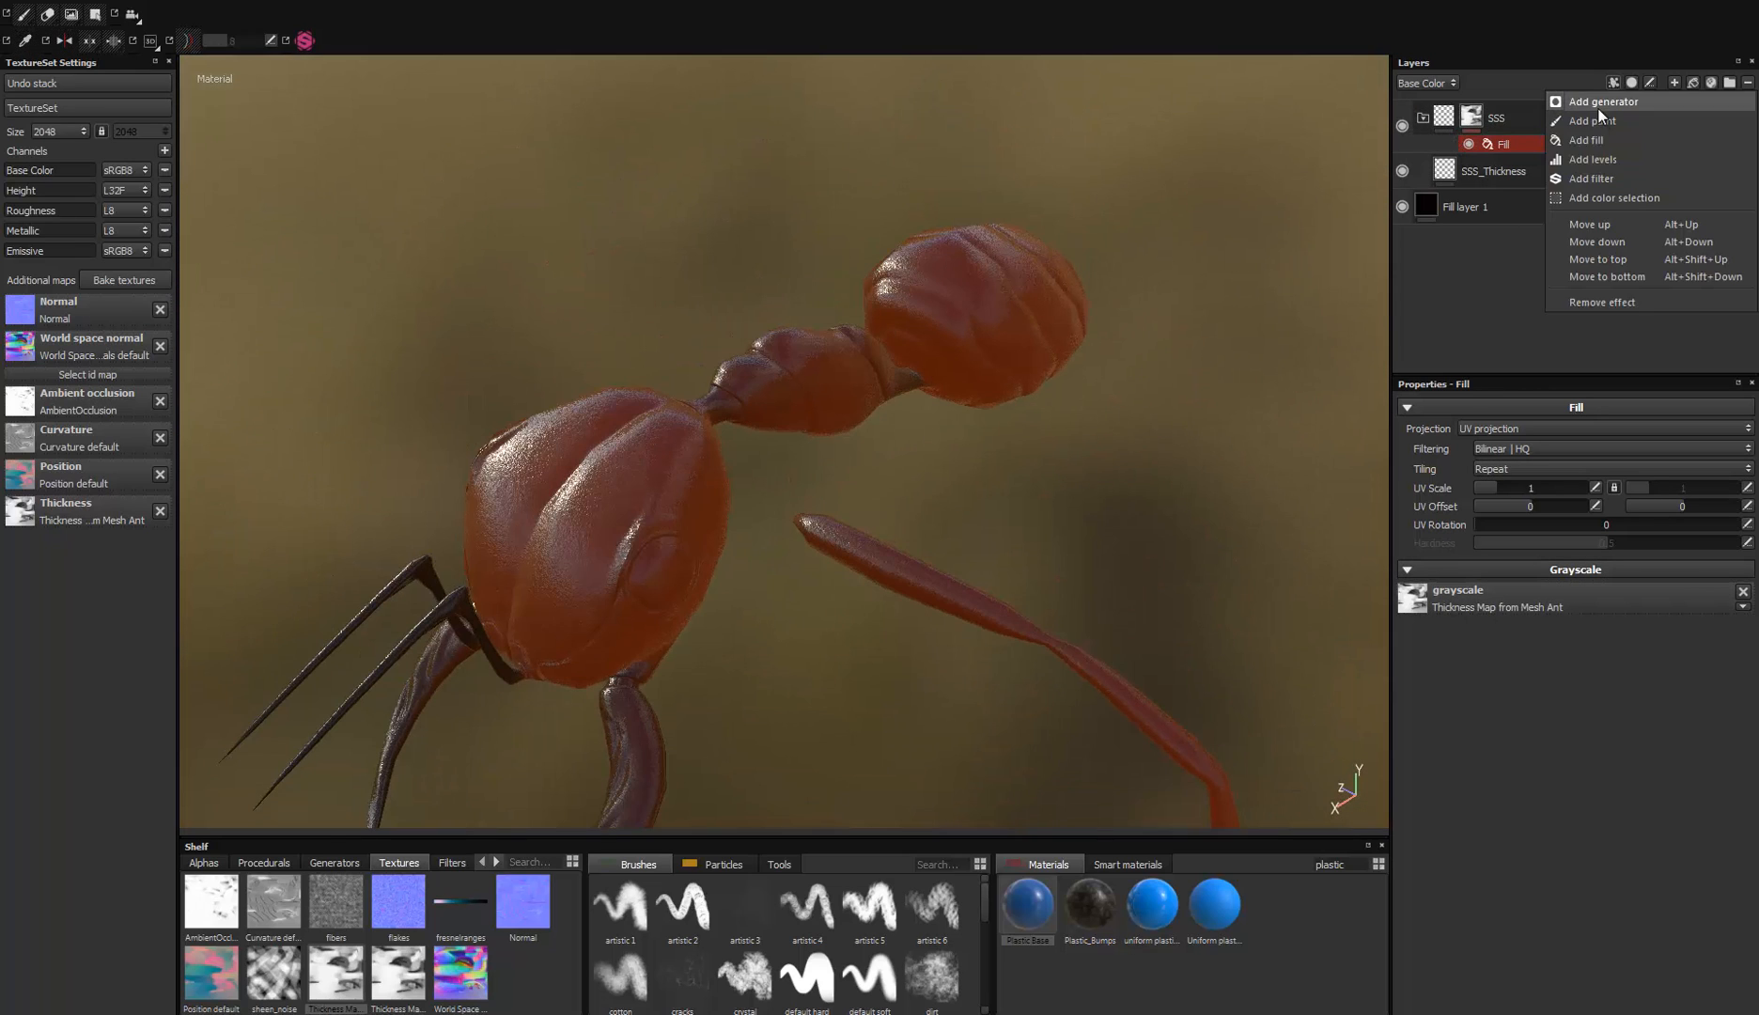
click(1591, 161)
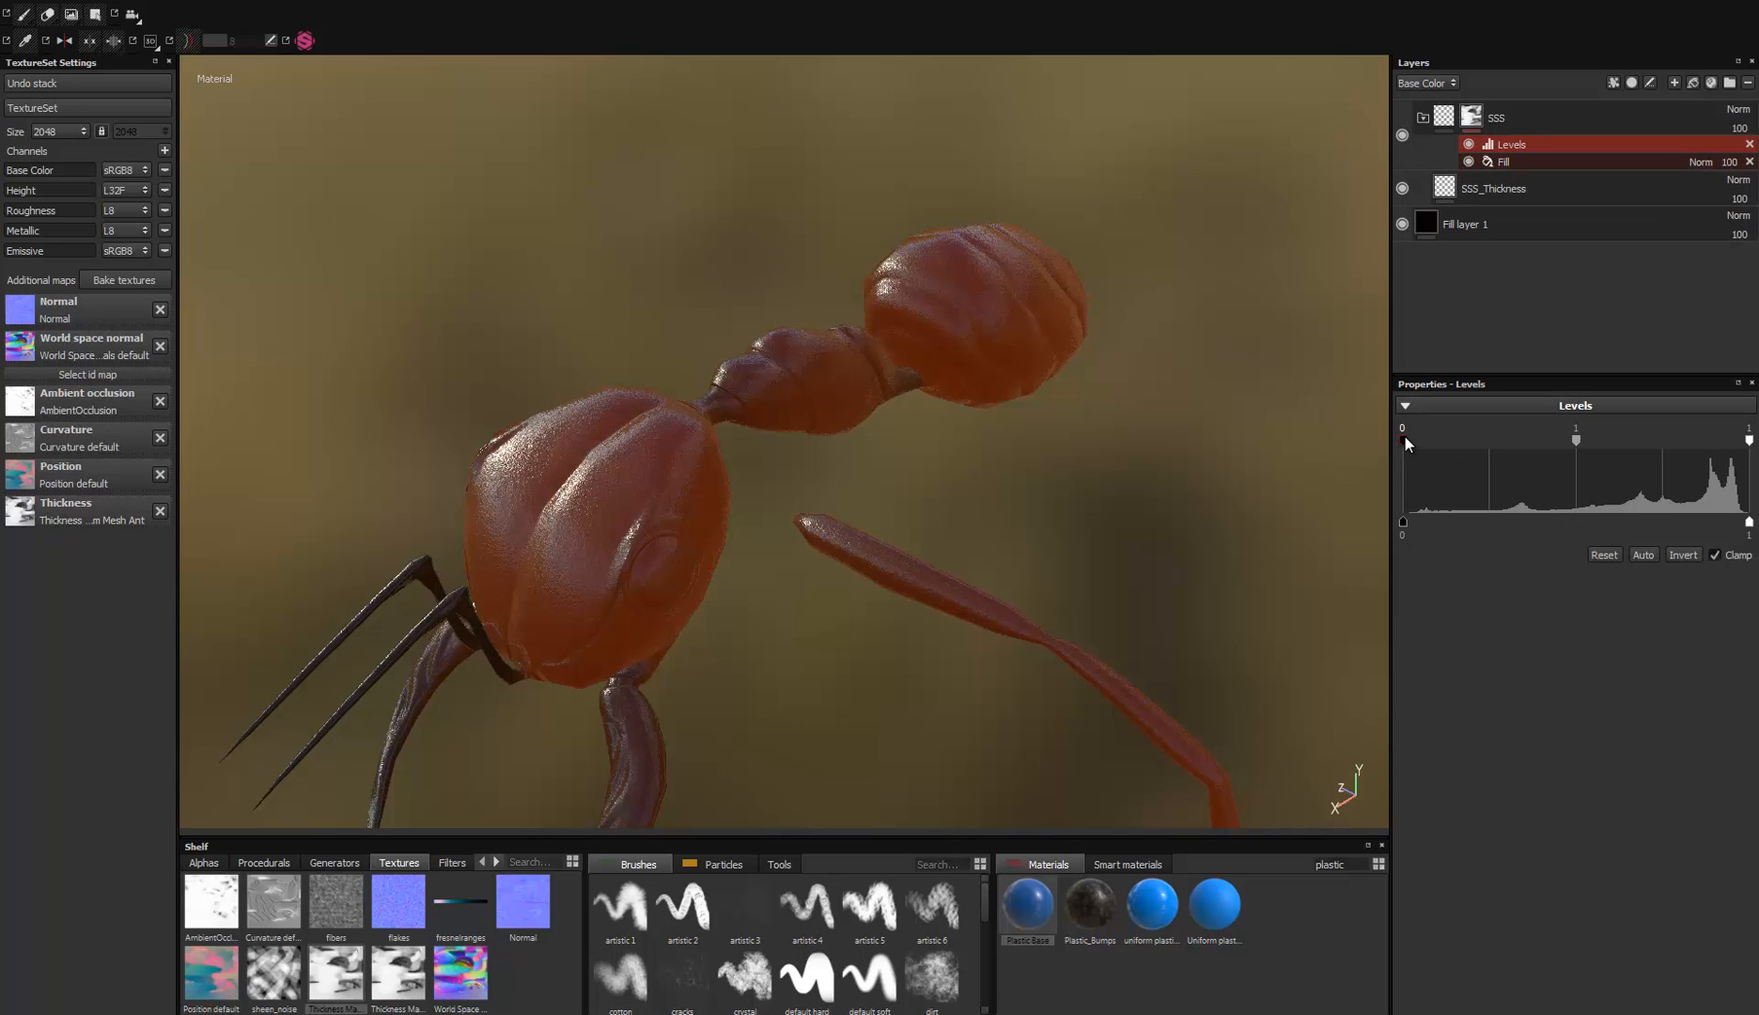
mouse_move(1405, 436)
mouse_down()
mouse_move(1625, 441)
mouse_move(1391, 444)
mouse_up()
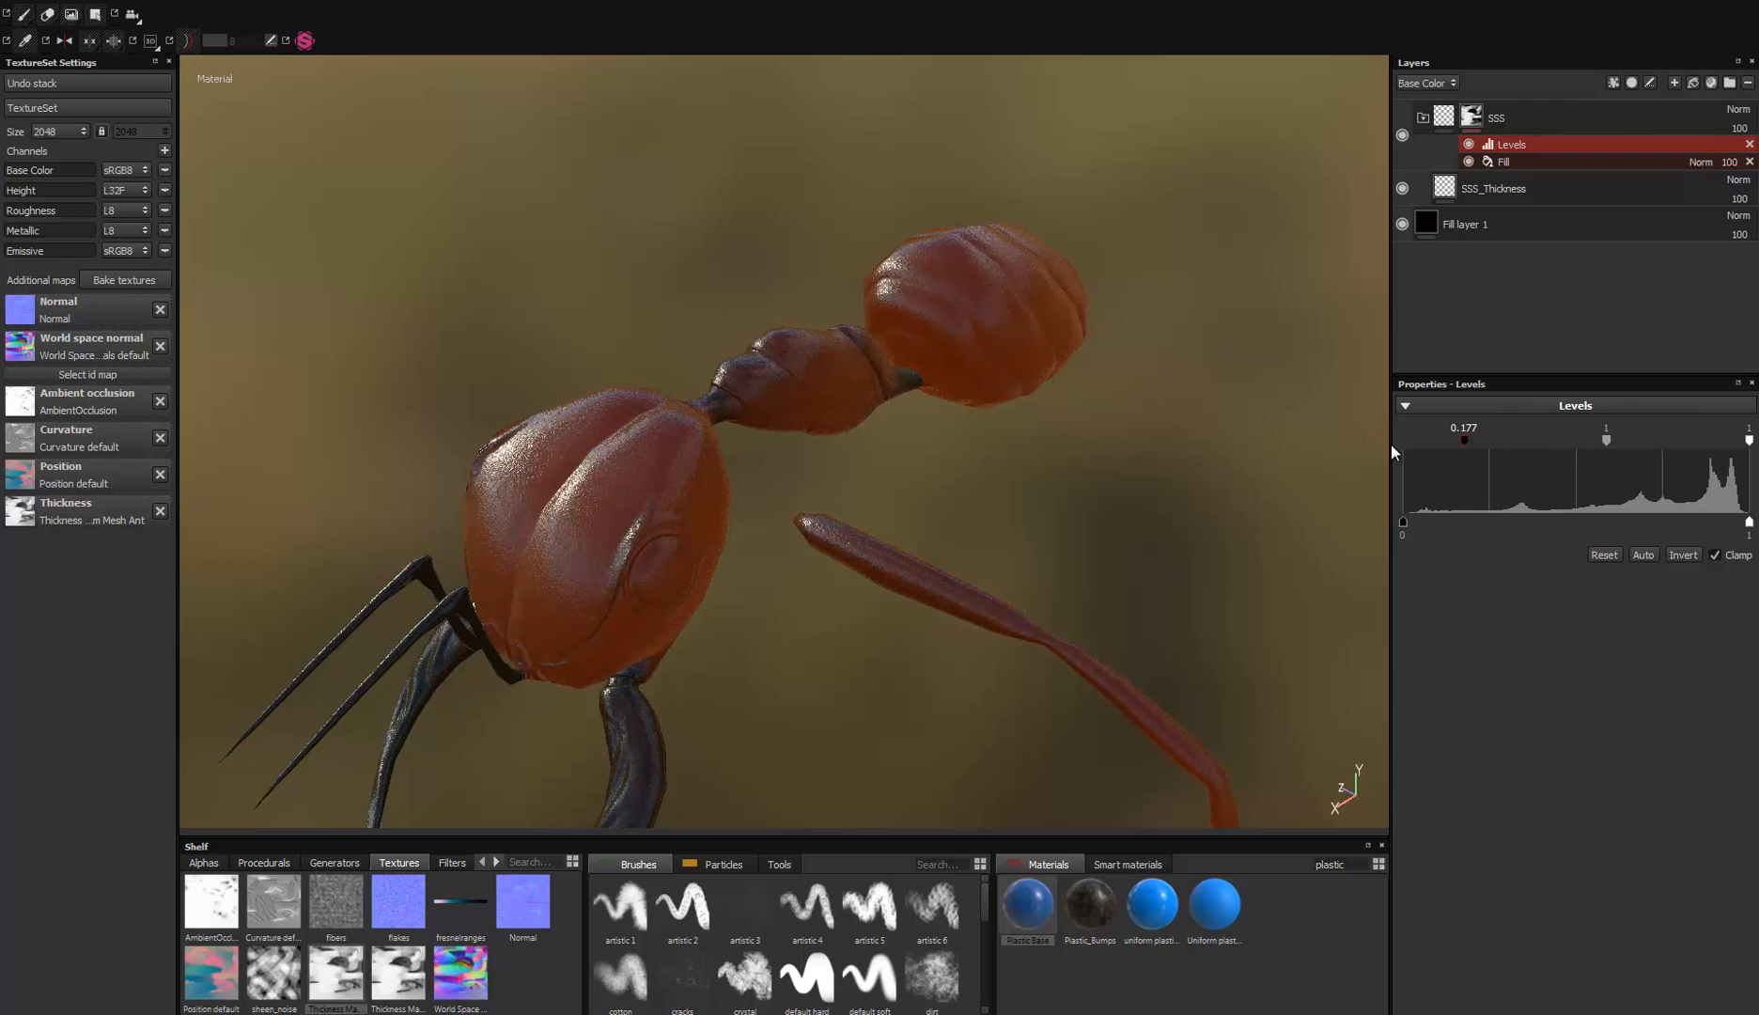
Step: Reset the Levels effect in the SSS folder's mask and invert it, then check the glow on the ant
click(1682, 556)
mouse_move(820, 503)
alt+mouse_down()
mouse_move(687, 424)
mouse_move(757, 456)
mouse_move(876, 457)
mouse_move(930, 427)
mouse_move(816, 536)
alt+mouse_up()
alt+right_drag(816, 536, 911, 602)
alt+drag(911, 601, 708, 706)
alt+right_drag(707, 707, 820, 479)
alt+drag(820, 479, 856, 486)
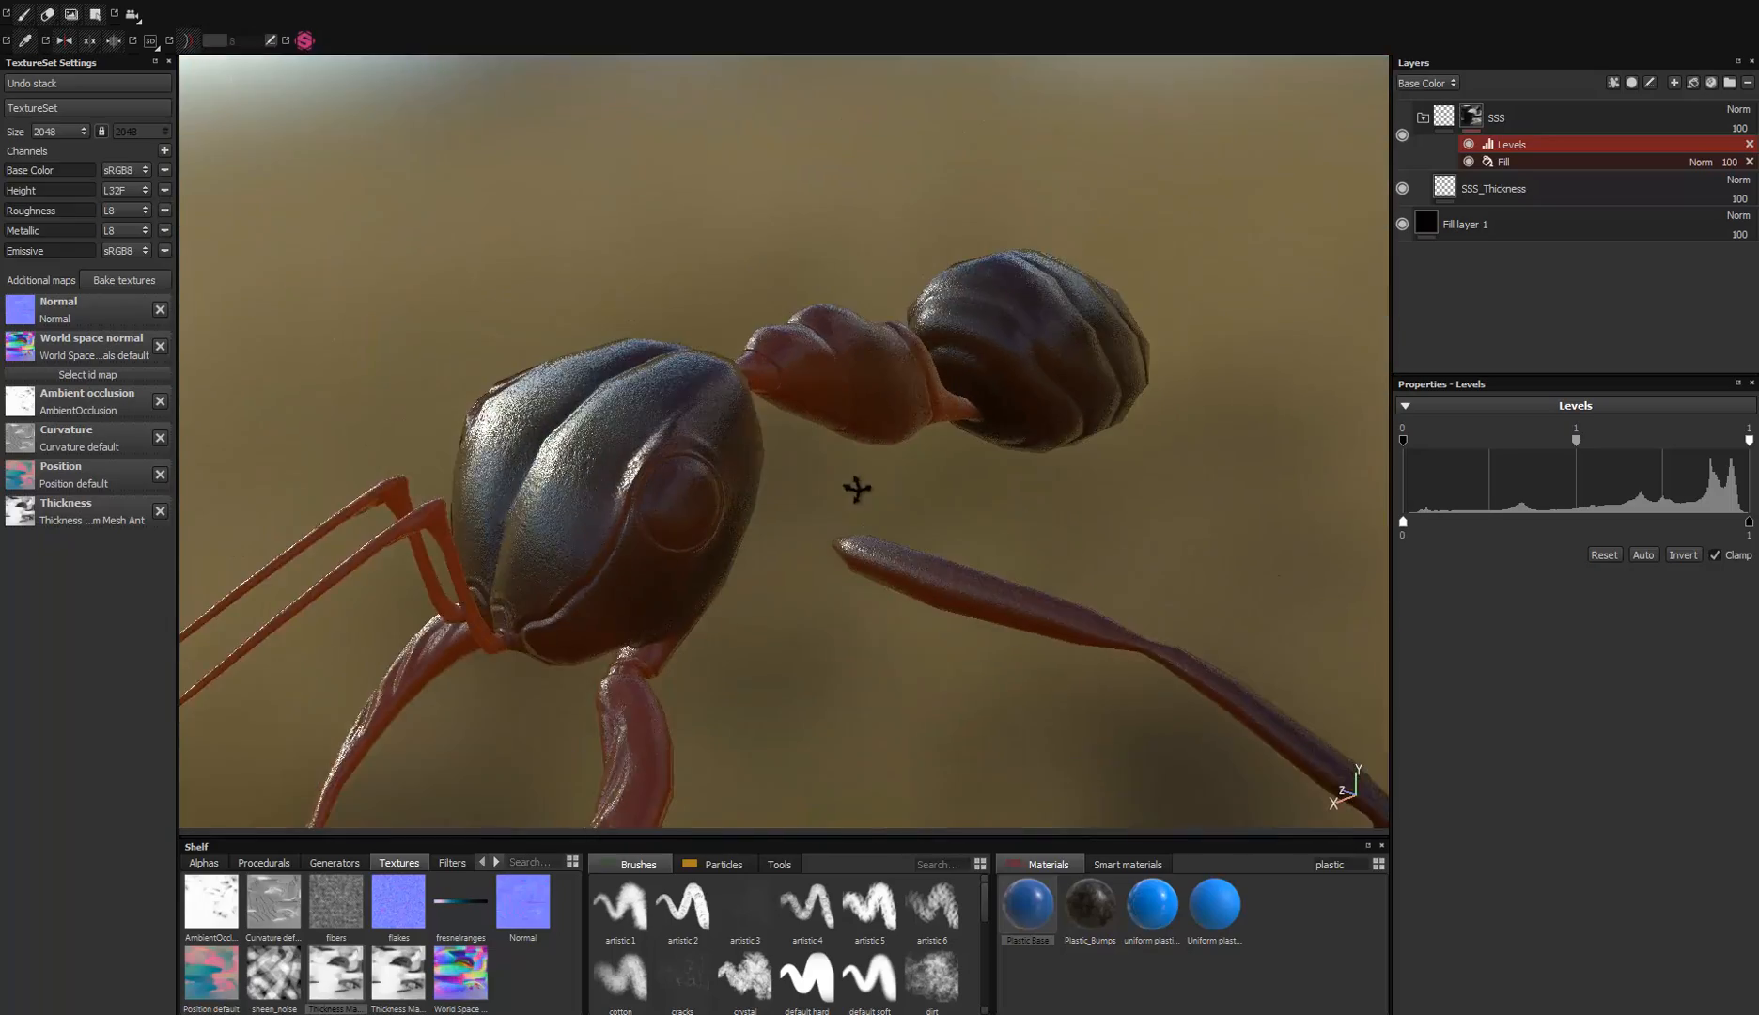
Step: Examine the inverted glow on the ant's head, antennae, thorax and abdomen from several angles
alt+right_drag(856, 487, 729, 509)
alt+drag(728, 508, 924, 308)
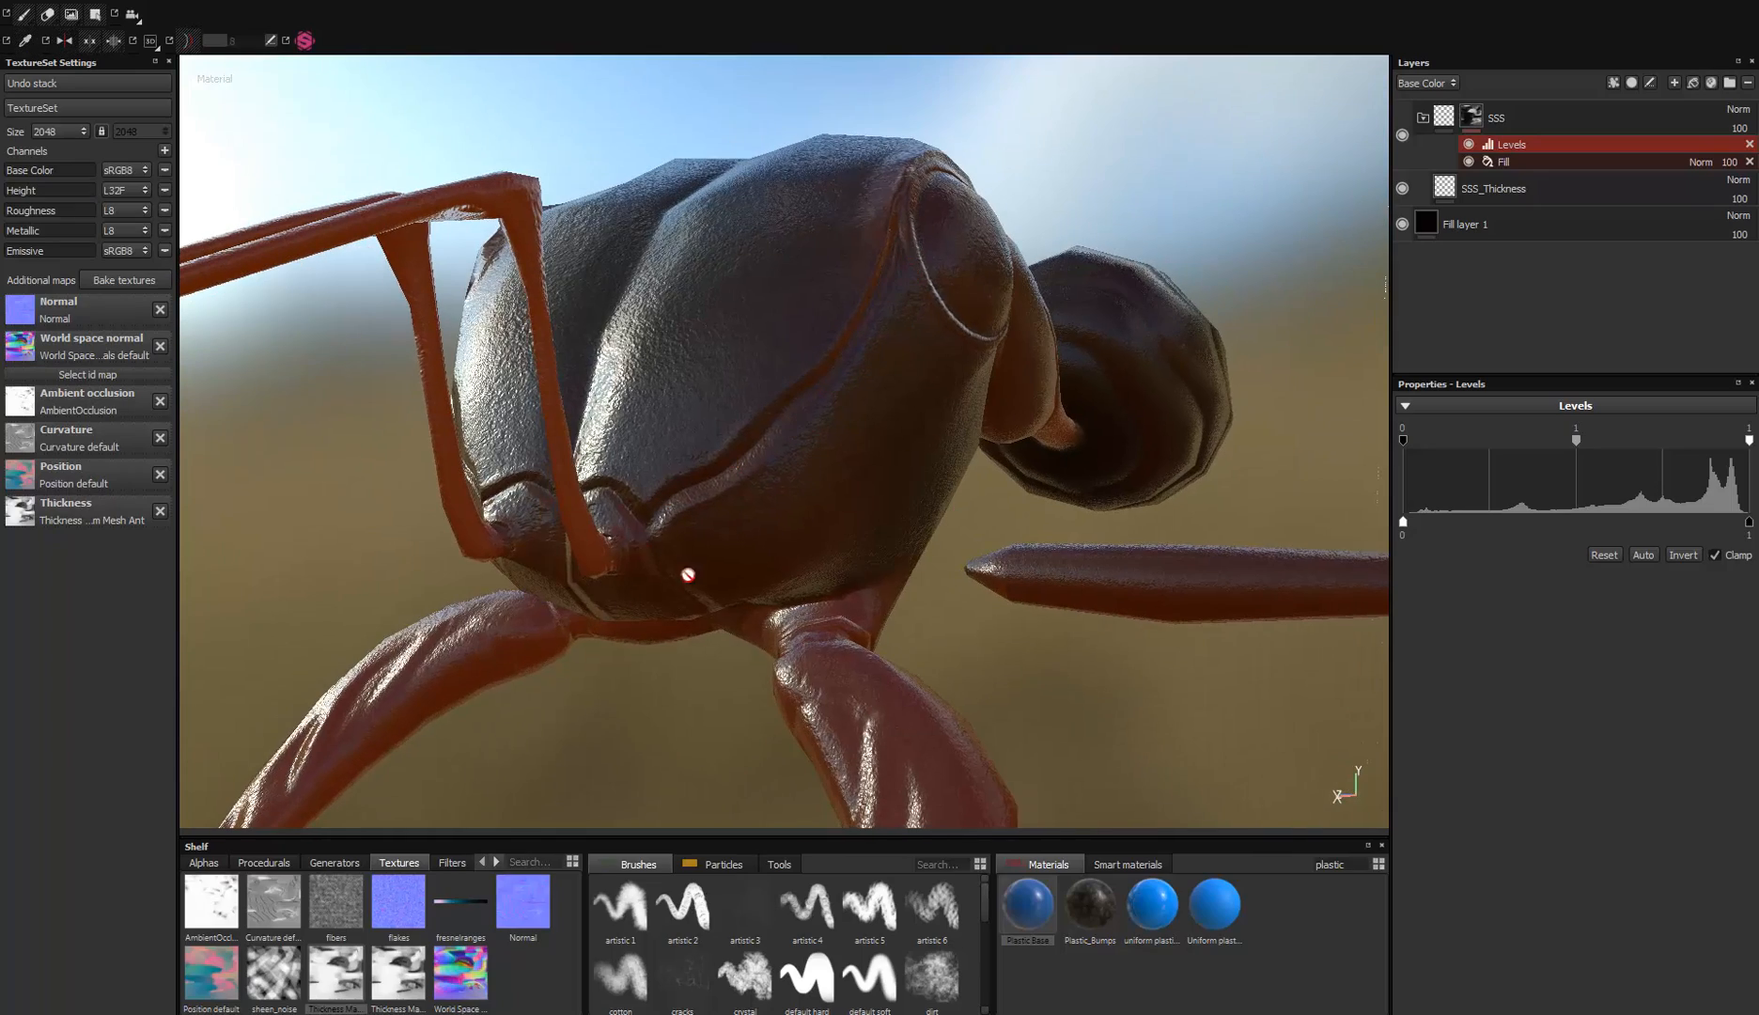
alt+drag(688, 574, 989, 432)
alt+right_drag(989, 433, 1072, 415)
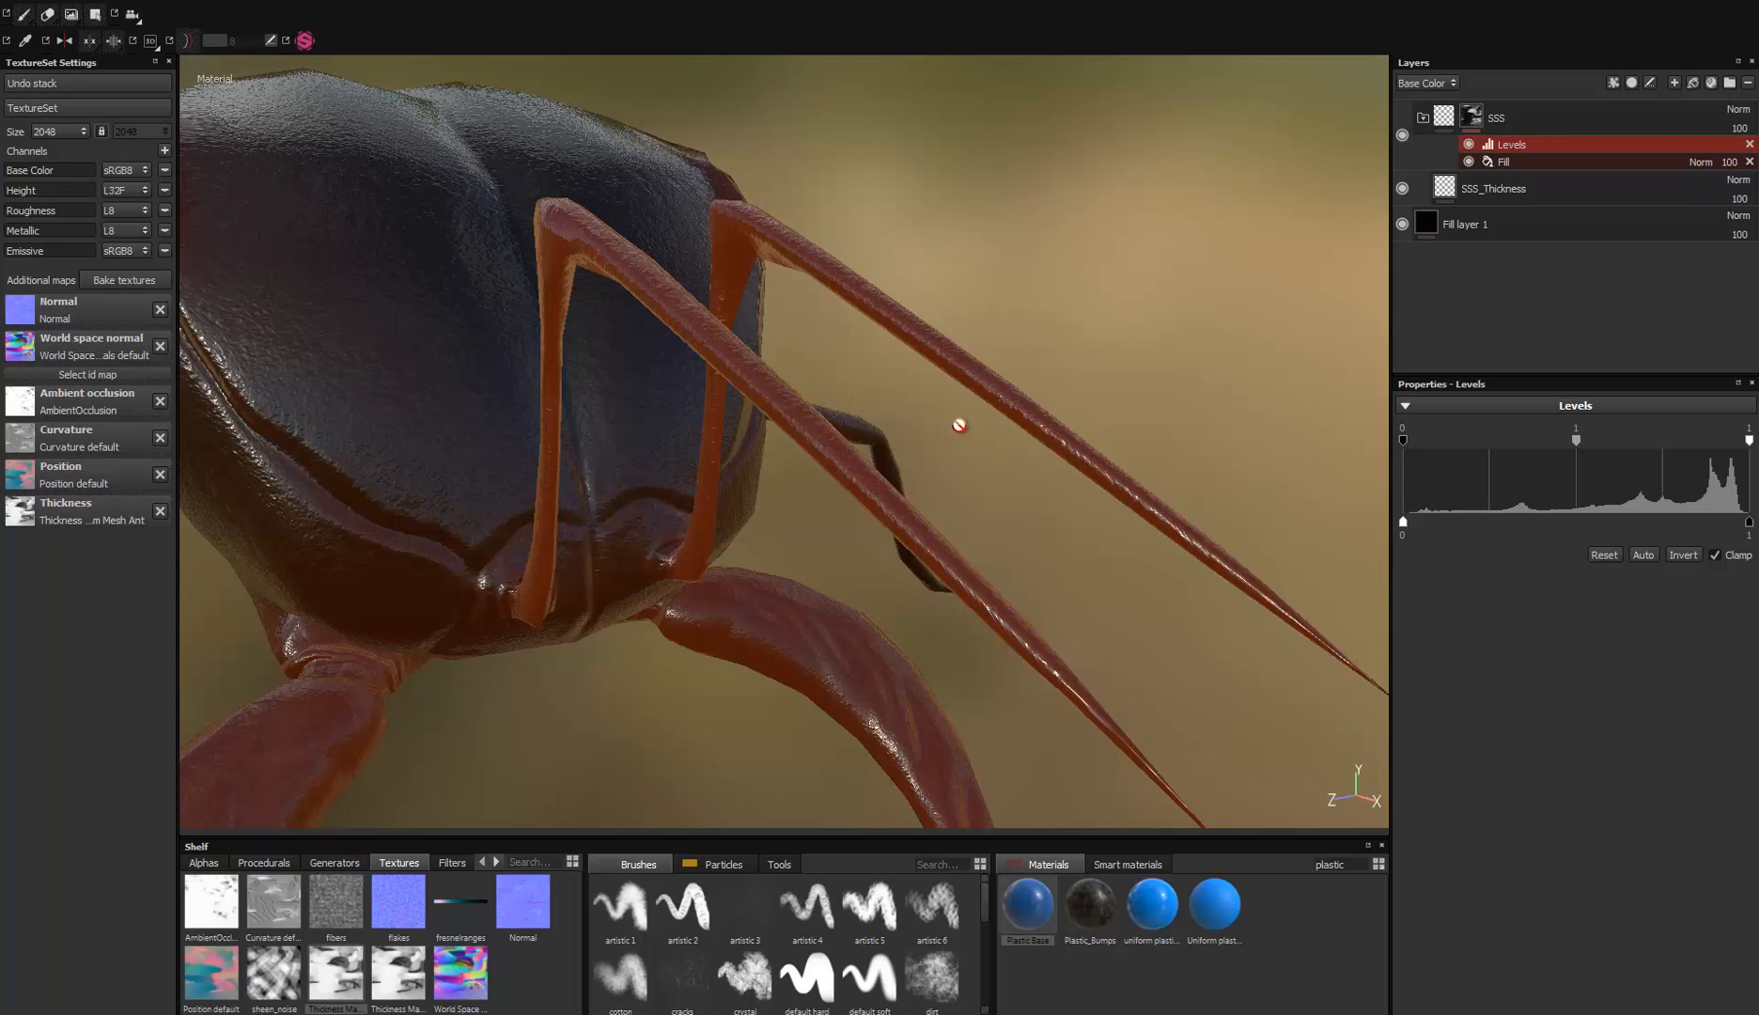
alt+drag(960, 425, 822, 554)
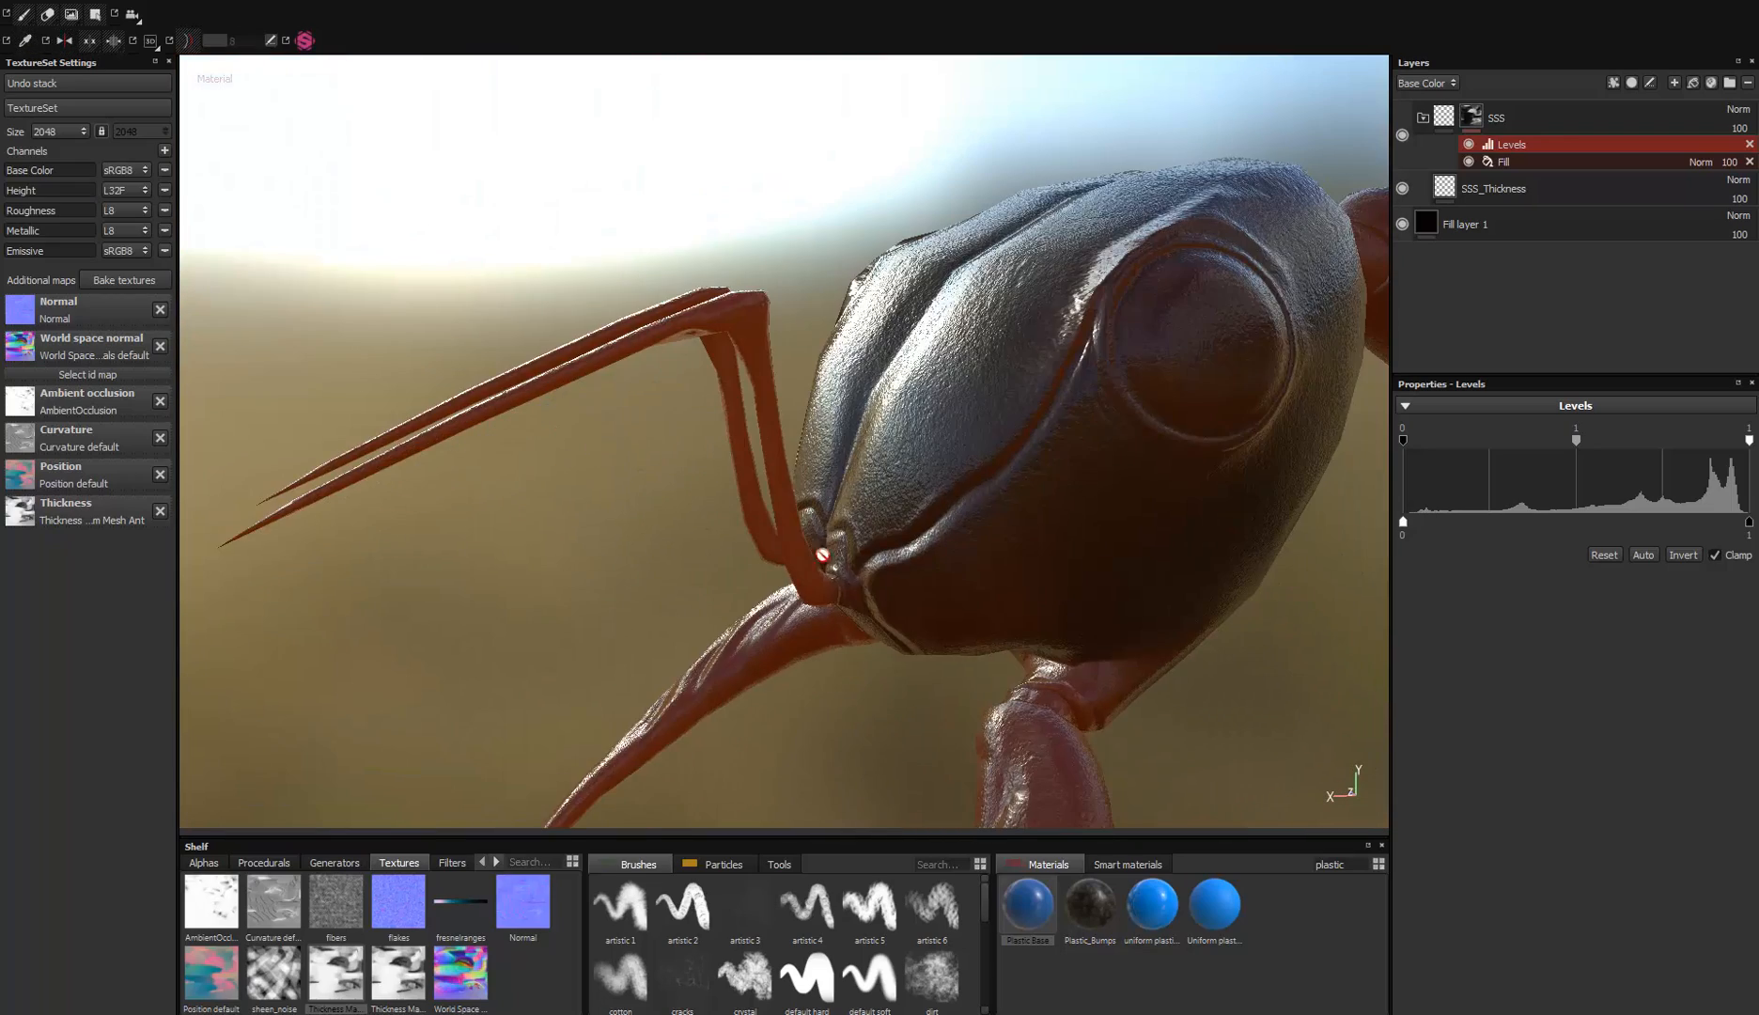
alt+right_drag(822, 555, 514, 326)
alt+drag(514, 327, 609, 503)
alt+middle_drag(725, 475, 451, 427)
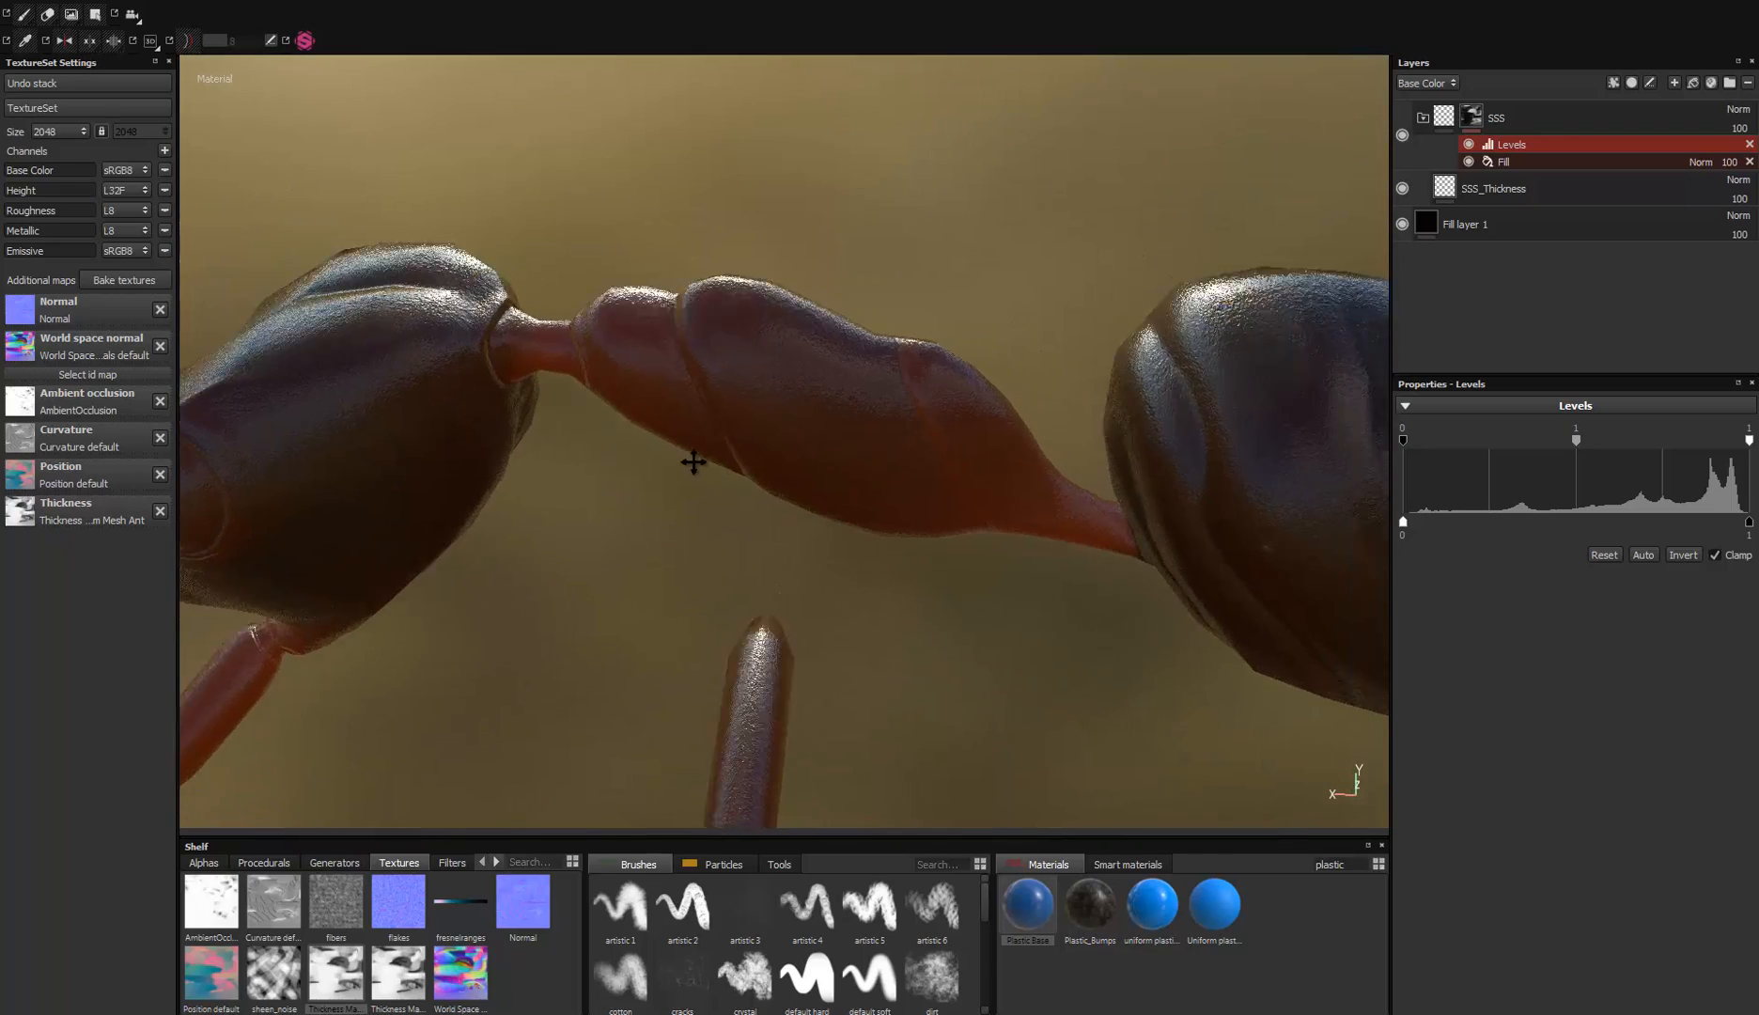
alt+middle_drag(883, 499, 498, 448)
alt+drag(939, 601, 927, 463)
alt+drag(1043, 499, 667, 567)
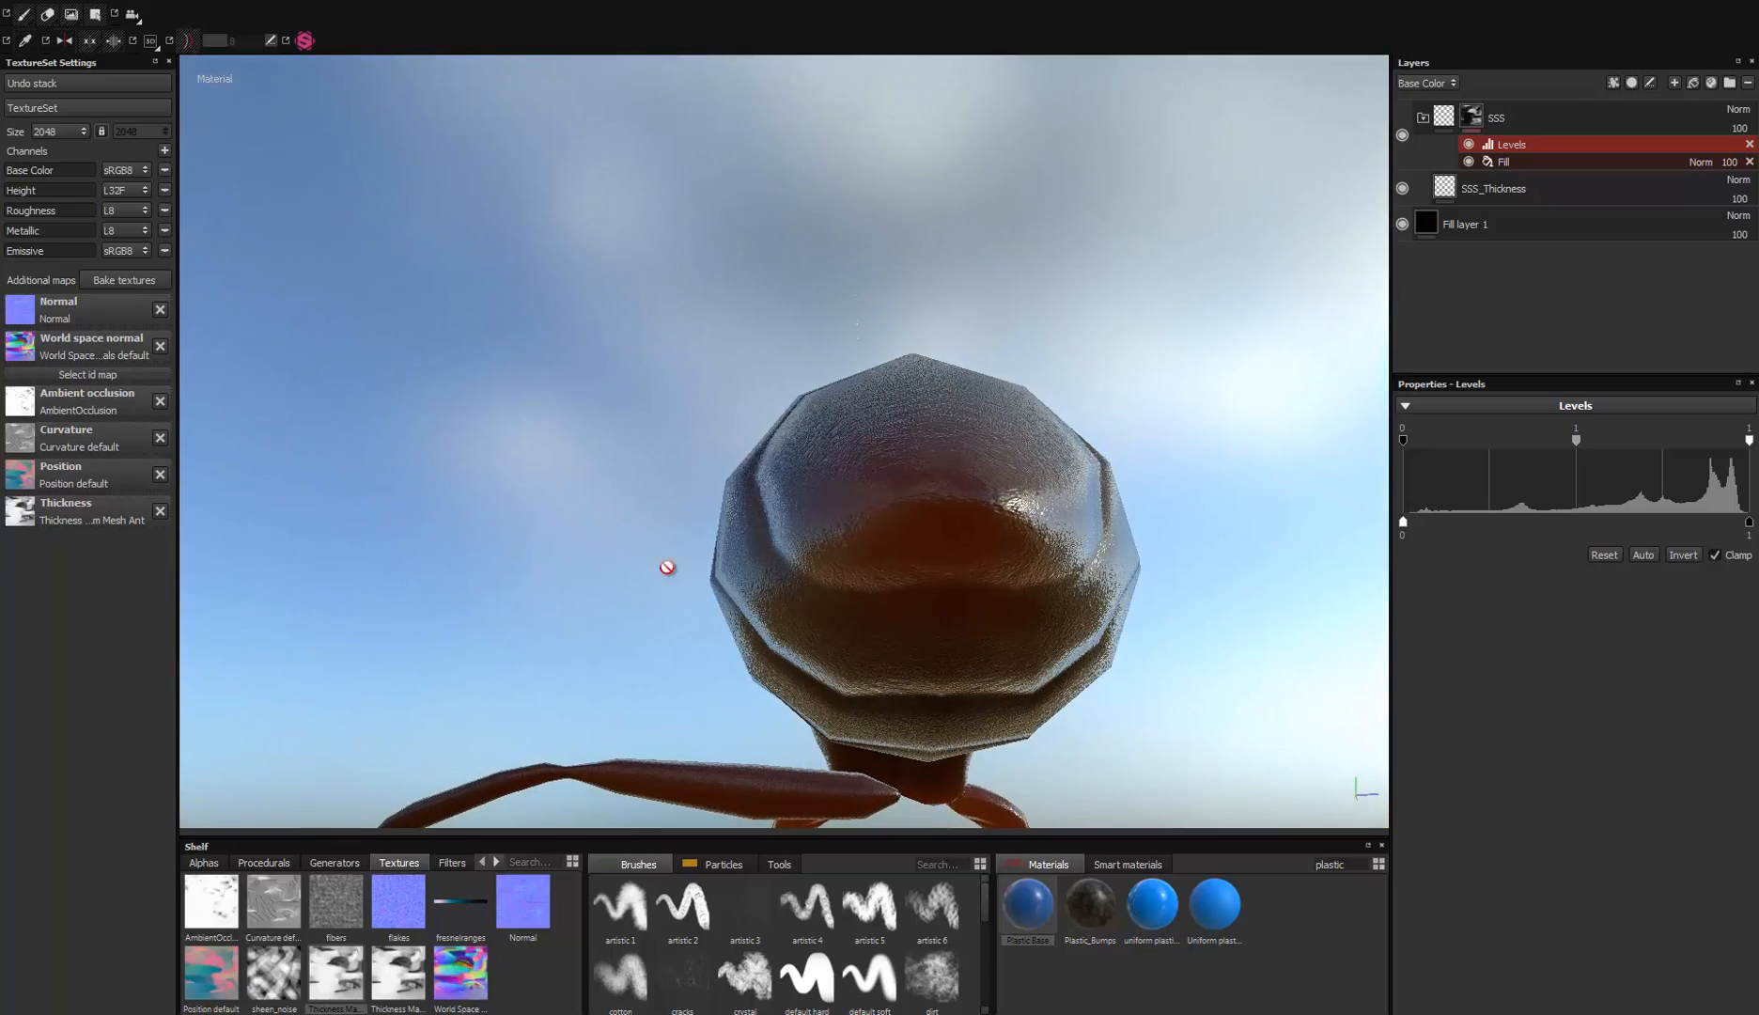
alt+drag(965, 485, 873, 606)
alt+drag(1033, 545, 699, 685)
alt+drag(769, 498, 820, 381)
alt+right_drag(821, 380, 897, 528)
alt+middle_drag(897, 528, 954, 537)
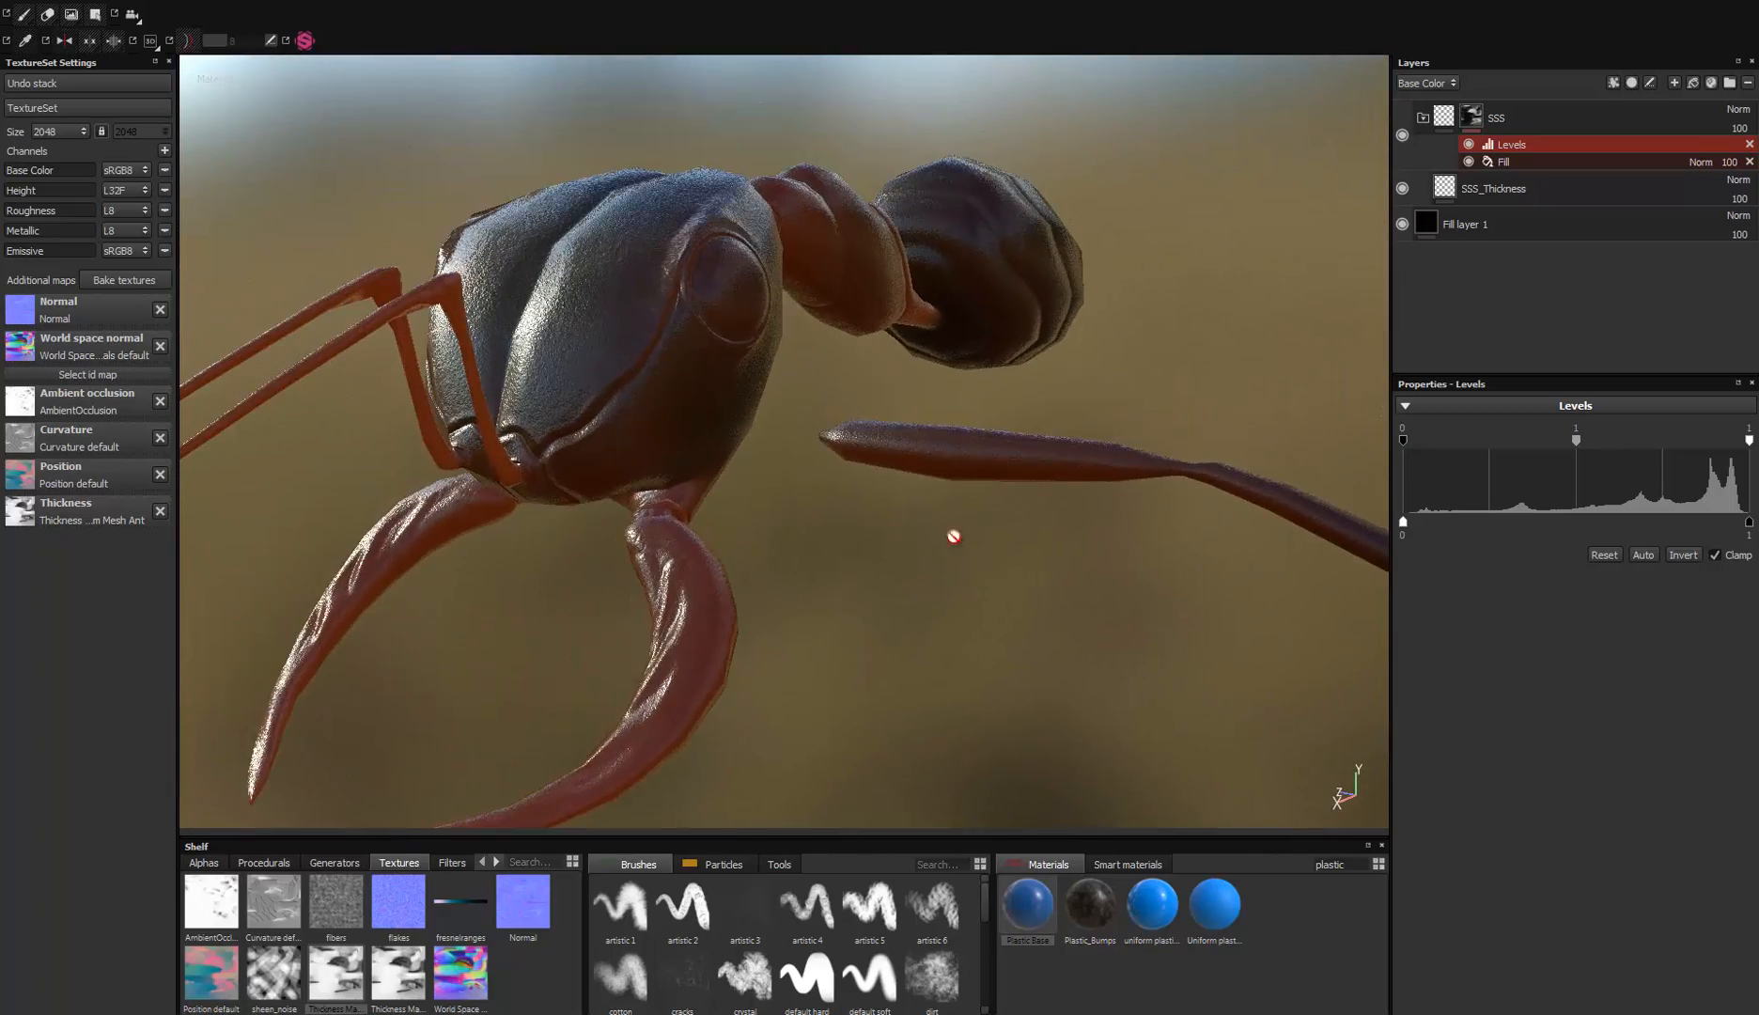
Step: Inspect the glow on the whole ant and close up on the two mandibles
alt+drag(643, 629, 376, 390)
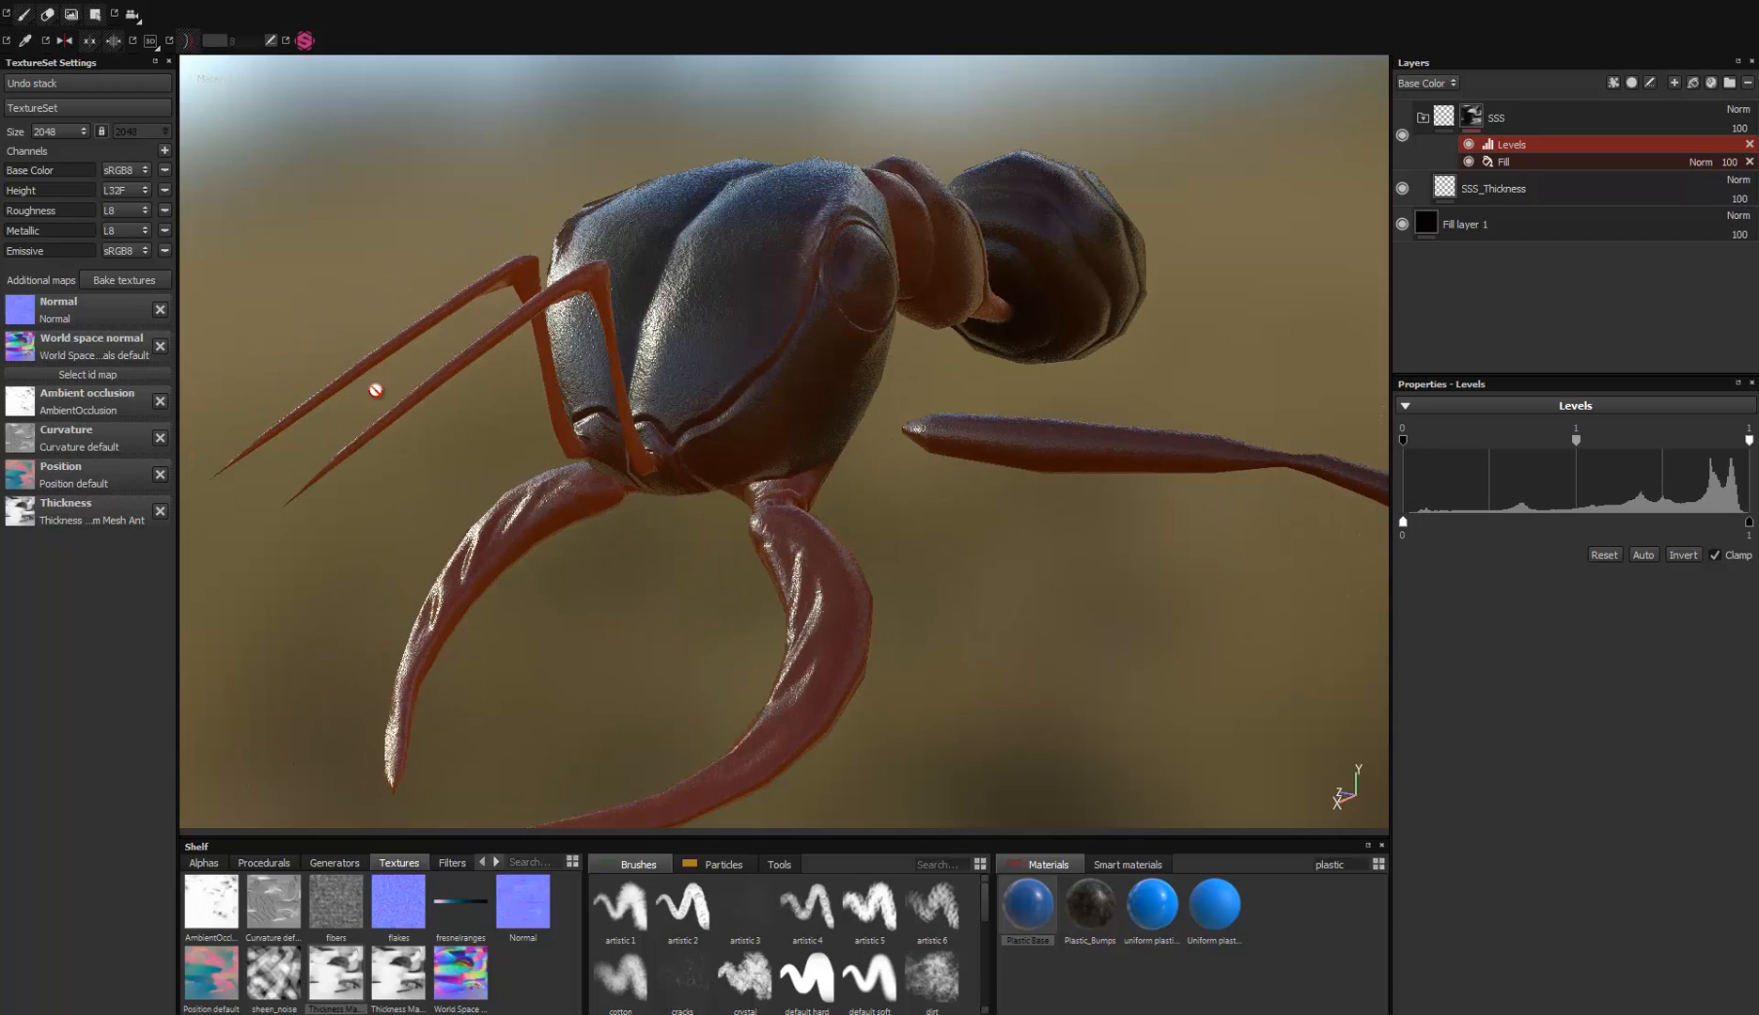
alt+middle_drag(676, 438, 589, 425)
mouse_move(589, 425)
alt+mouse_down()
mouse_move(420, 437)
mouse_move(601, 428)
alt+mouse_up()
alt+right_drag(601, 428, 695, 381)
alt+drag(694, 382, 731, 350)
mouse_move(731, 350)
alt+right_down()
mouse_move(746, 373)
mouse_move(708, 352)
alt+right_up()
alt+middle_drag(707, 353, 696, 338)
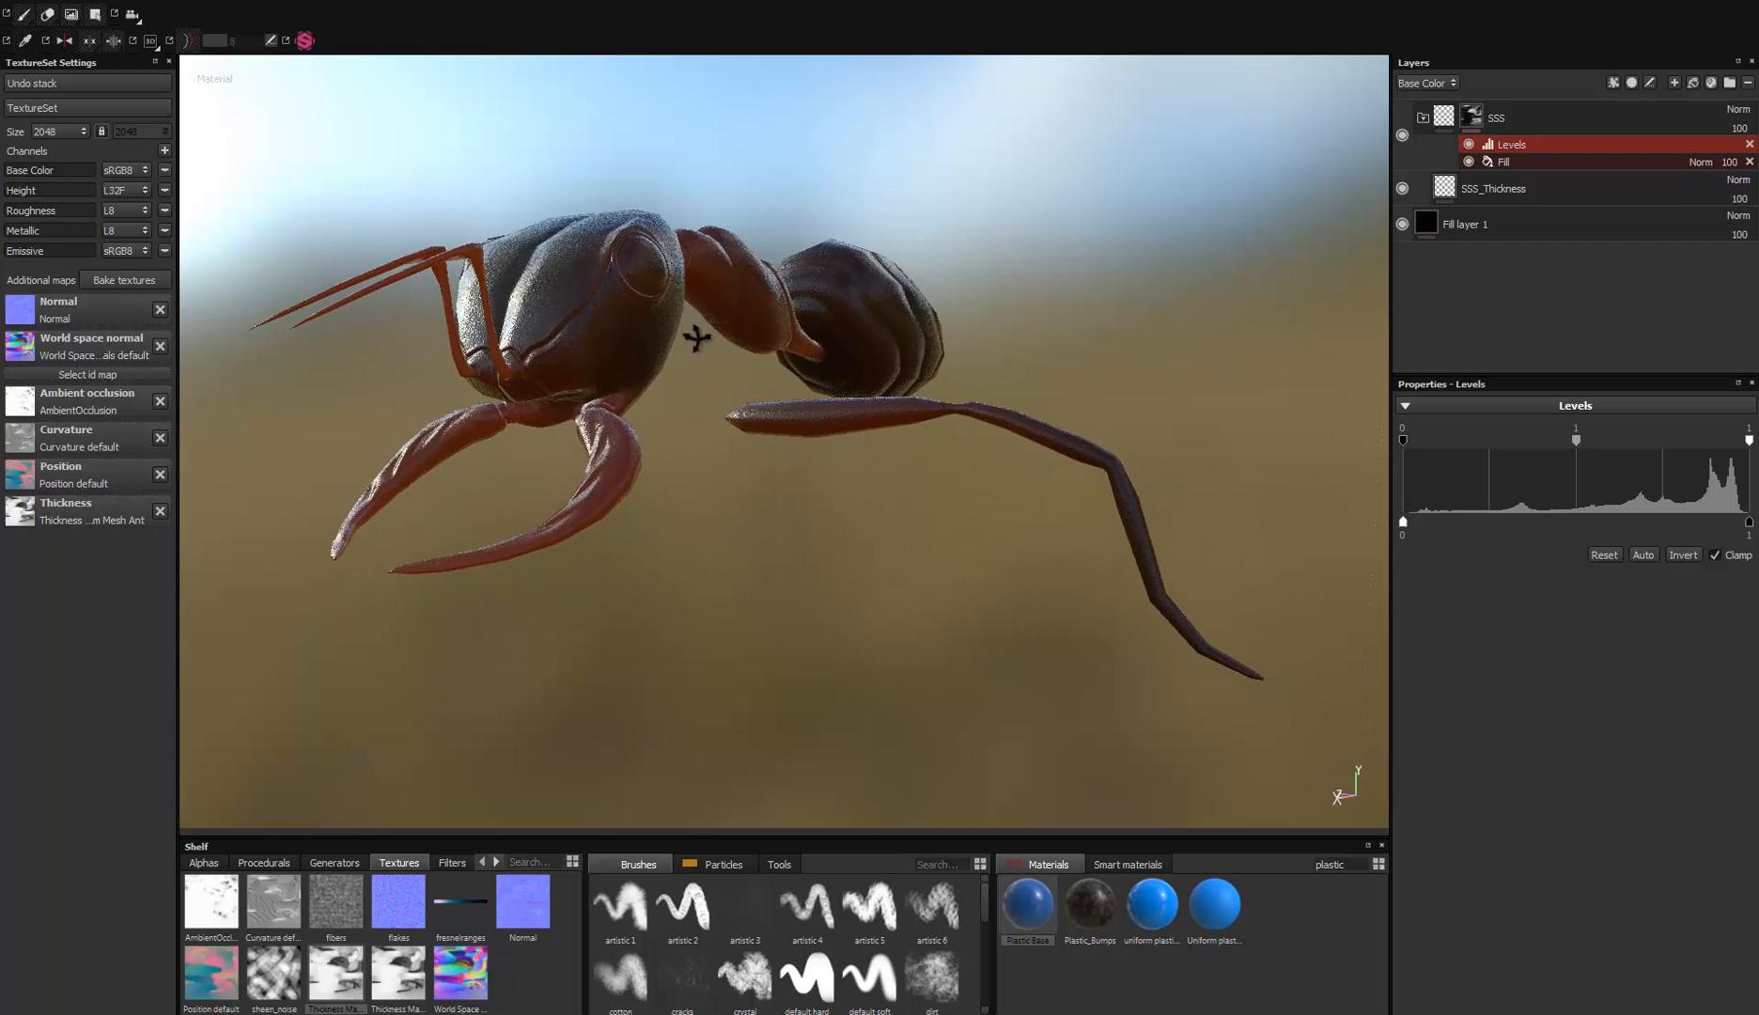
alt+drag(696, 337, 706, 374)
alt+middle_drag(707, 375, 692, 468)
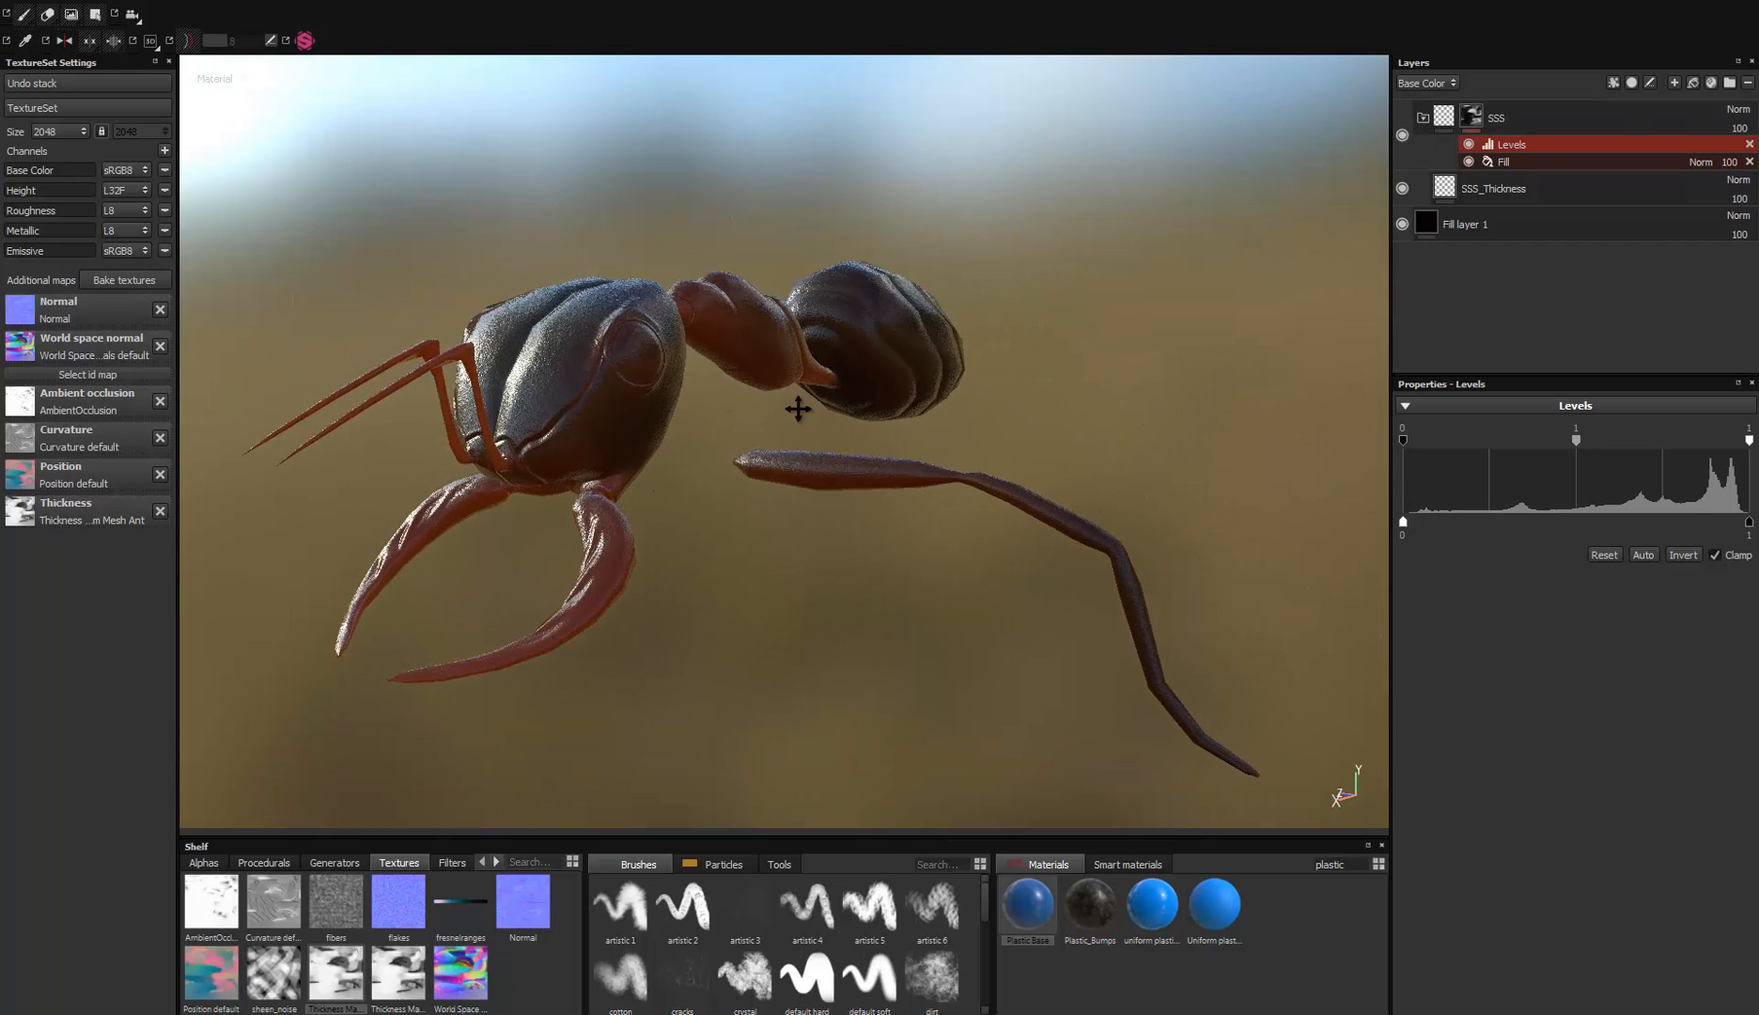
alt+middle_drag(797, 404, 852, 371)
alt+drag(851, 371, 844, 401)
alt+right_drag(844, 400, 802, 514)
alt+drag(802, 514, 732, 456)
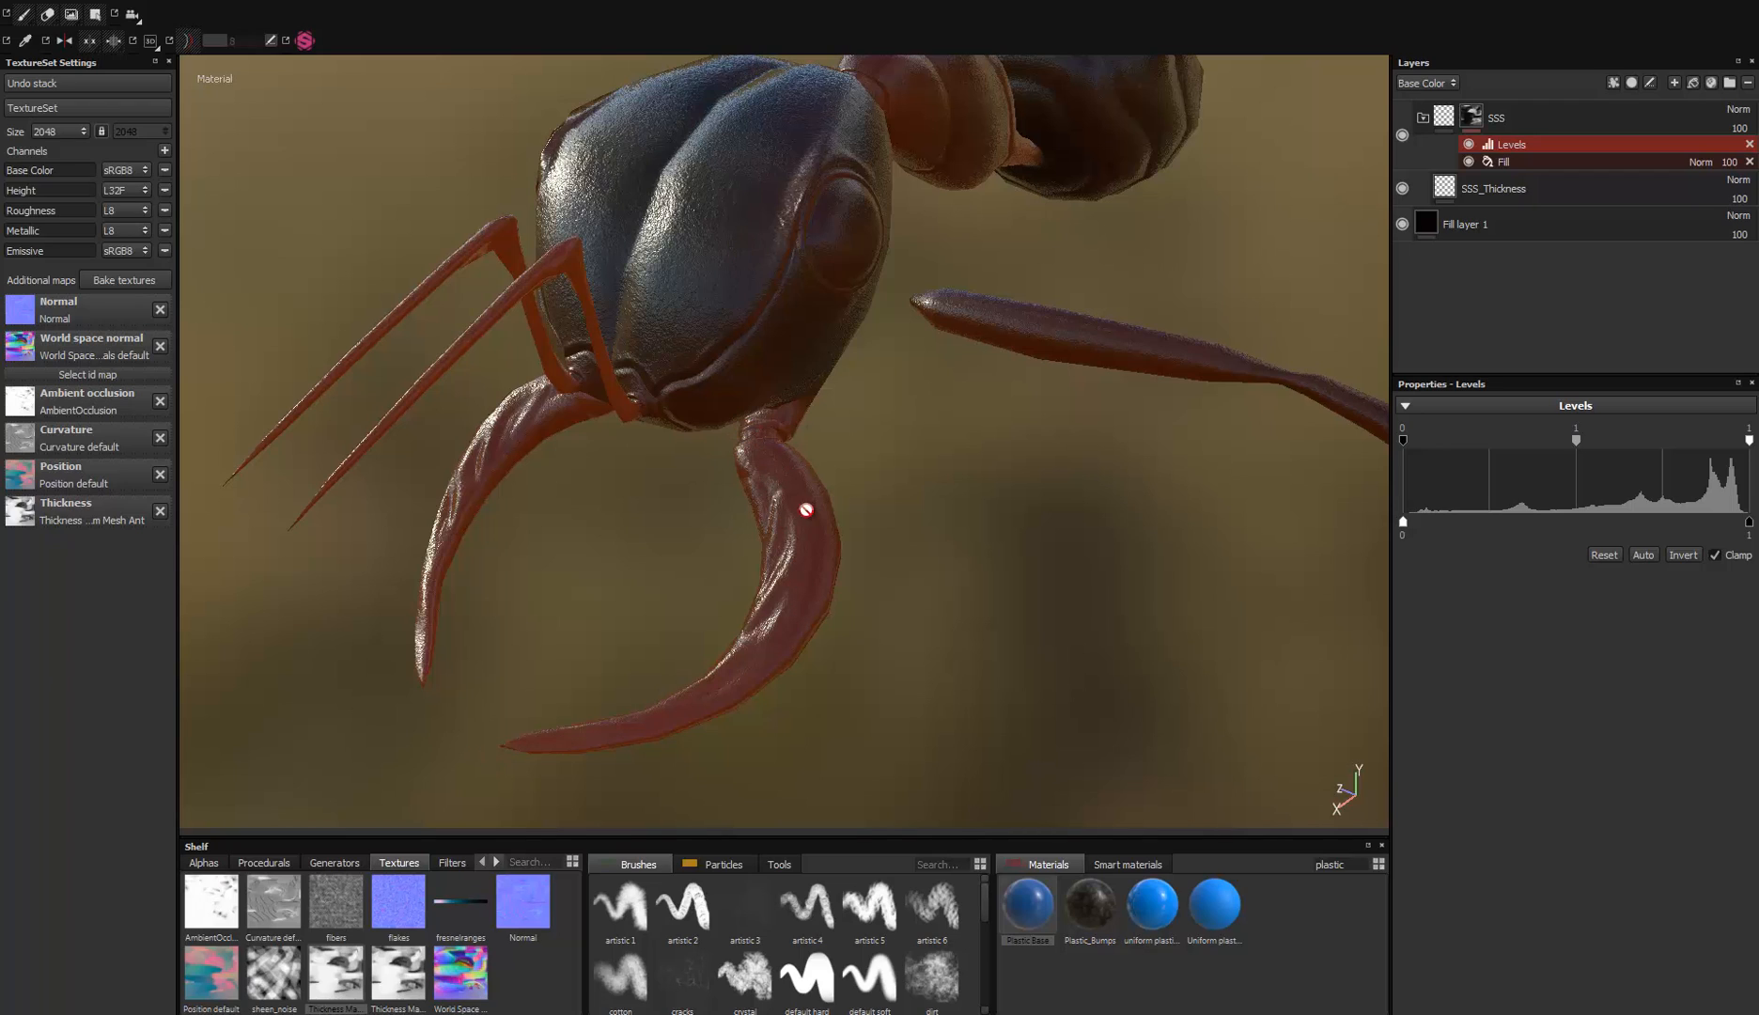
mouse_move(642, 213)
alt+mouse_down()
mouse_move(746, 381)
mouse_move(982, 479)
mouse_move(1163, 420)
mouse_move(1222, 380)
mouse_move(1083, 398)
mouse_move(684, 539)
alt+mouse_up()
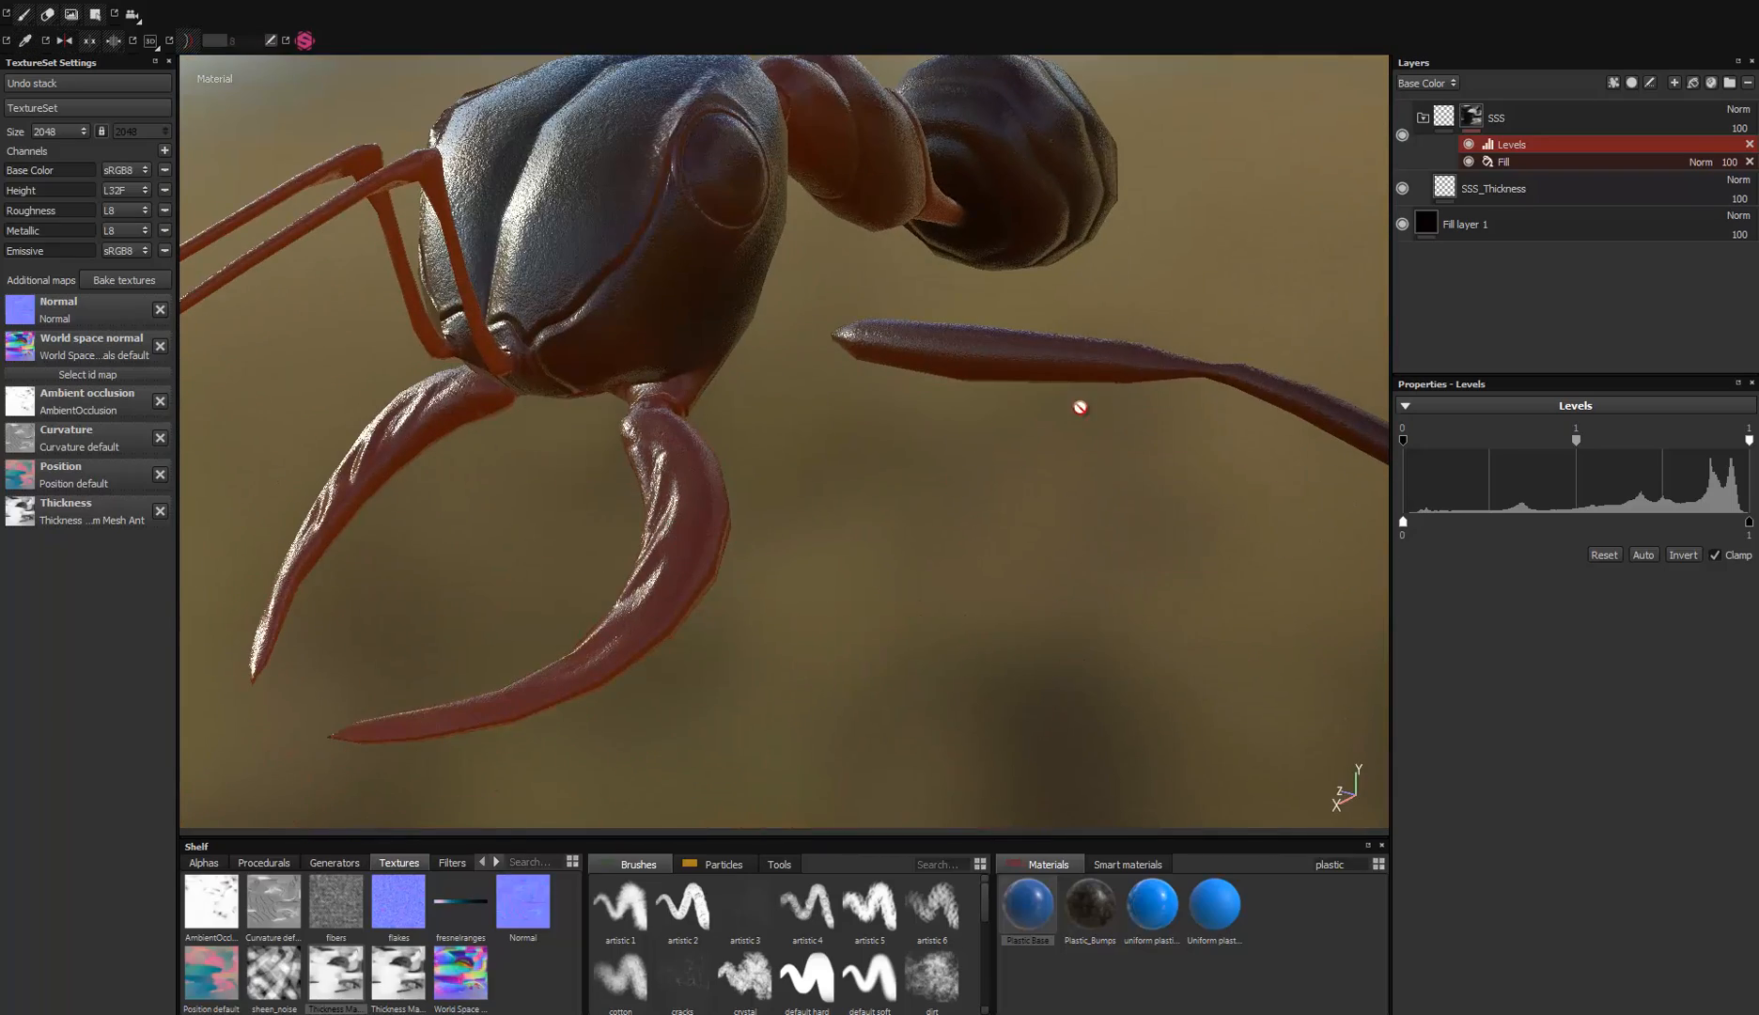
scroll(959, 500, up, 5)
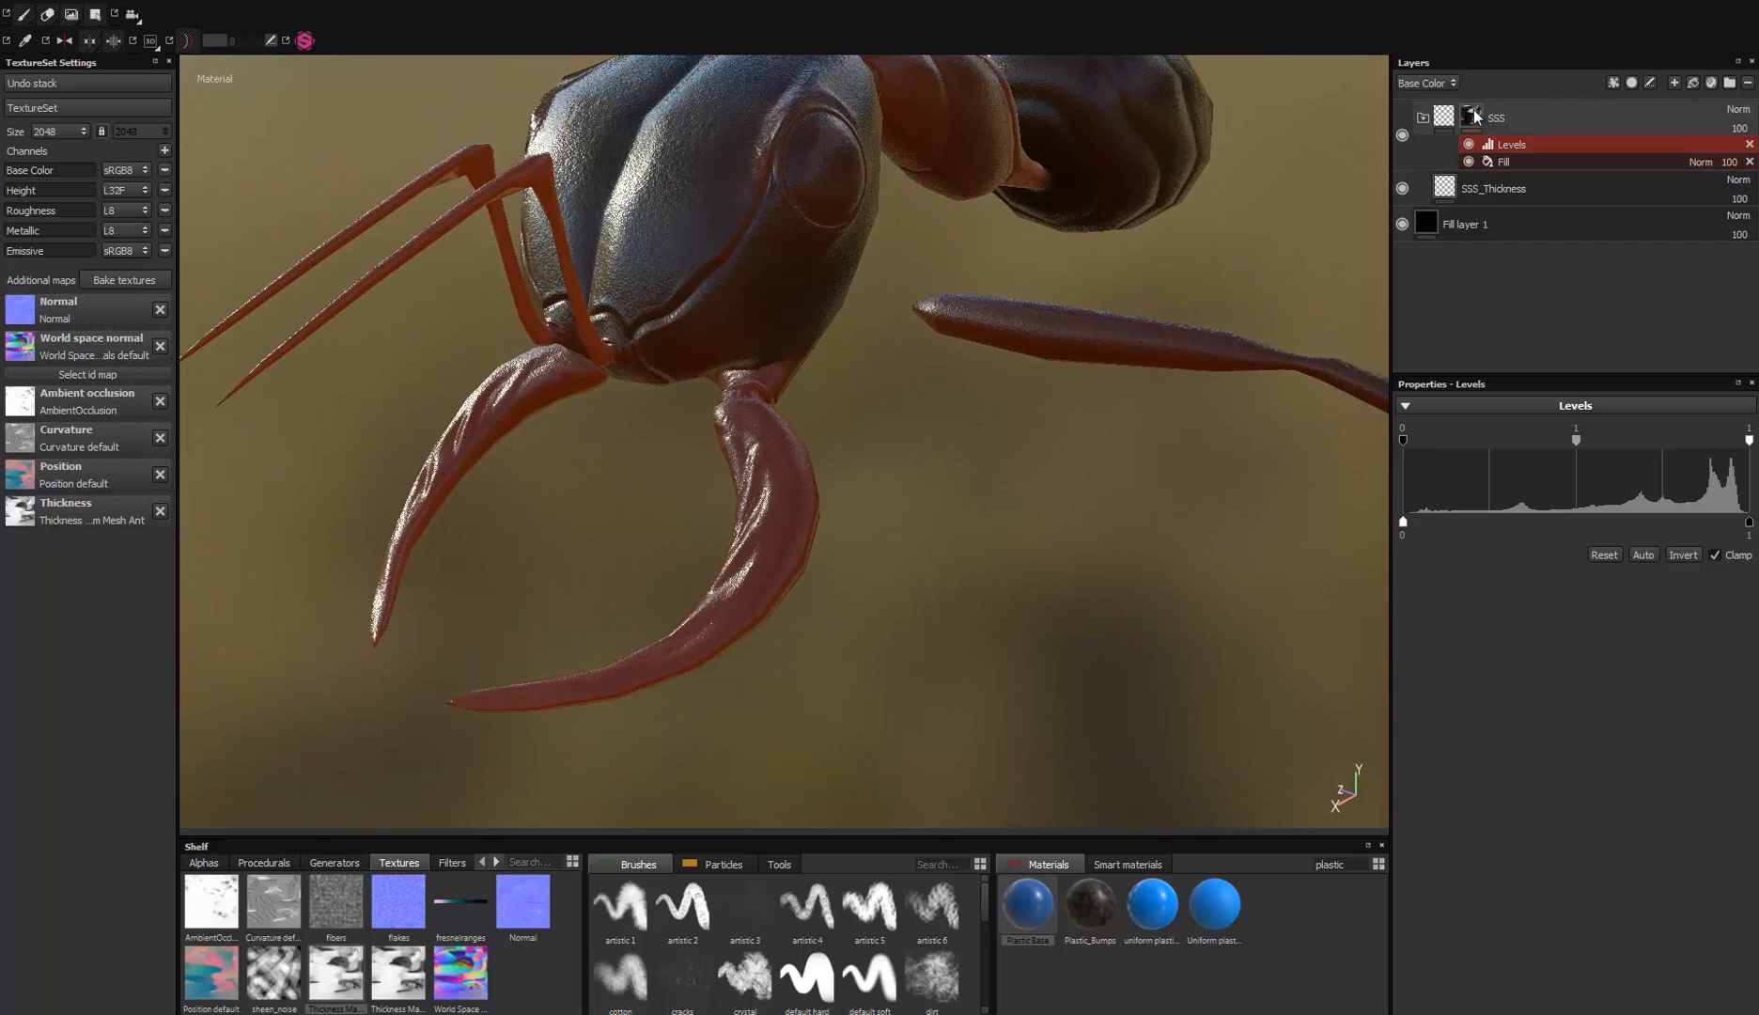
Step: Add a Paint effect above the Levels in the SSS folder's mask and set up a black brush of size 32.29
click(1613, 83)
click(1598, 120)
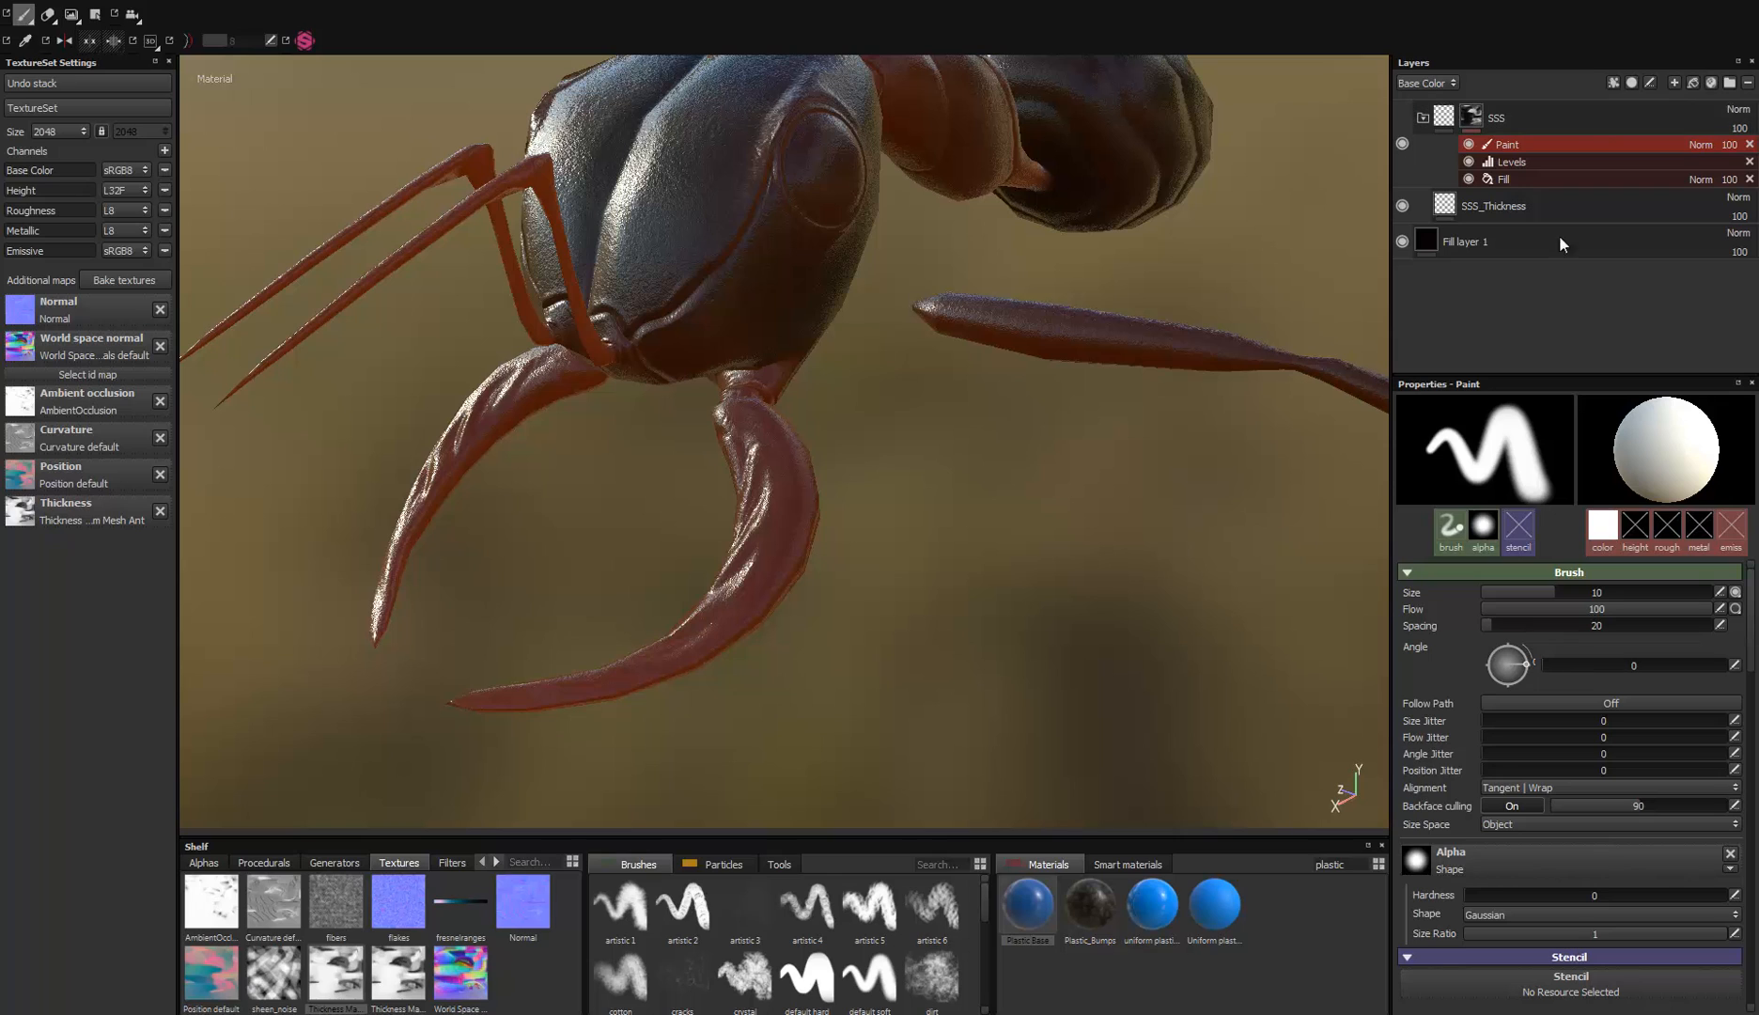
ctrl+right_drag(553, 687, 658, 696)
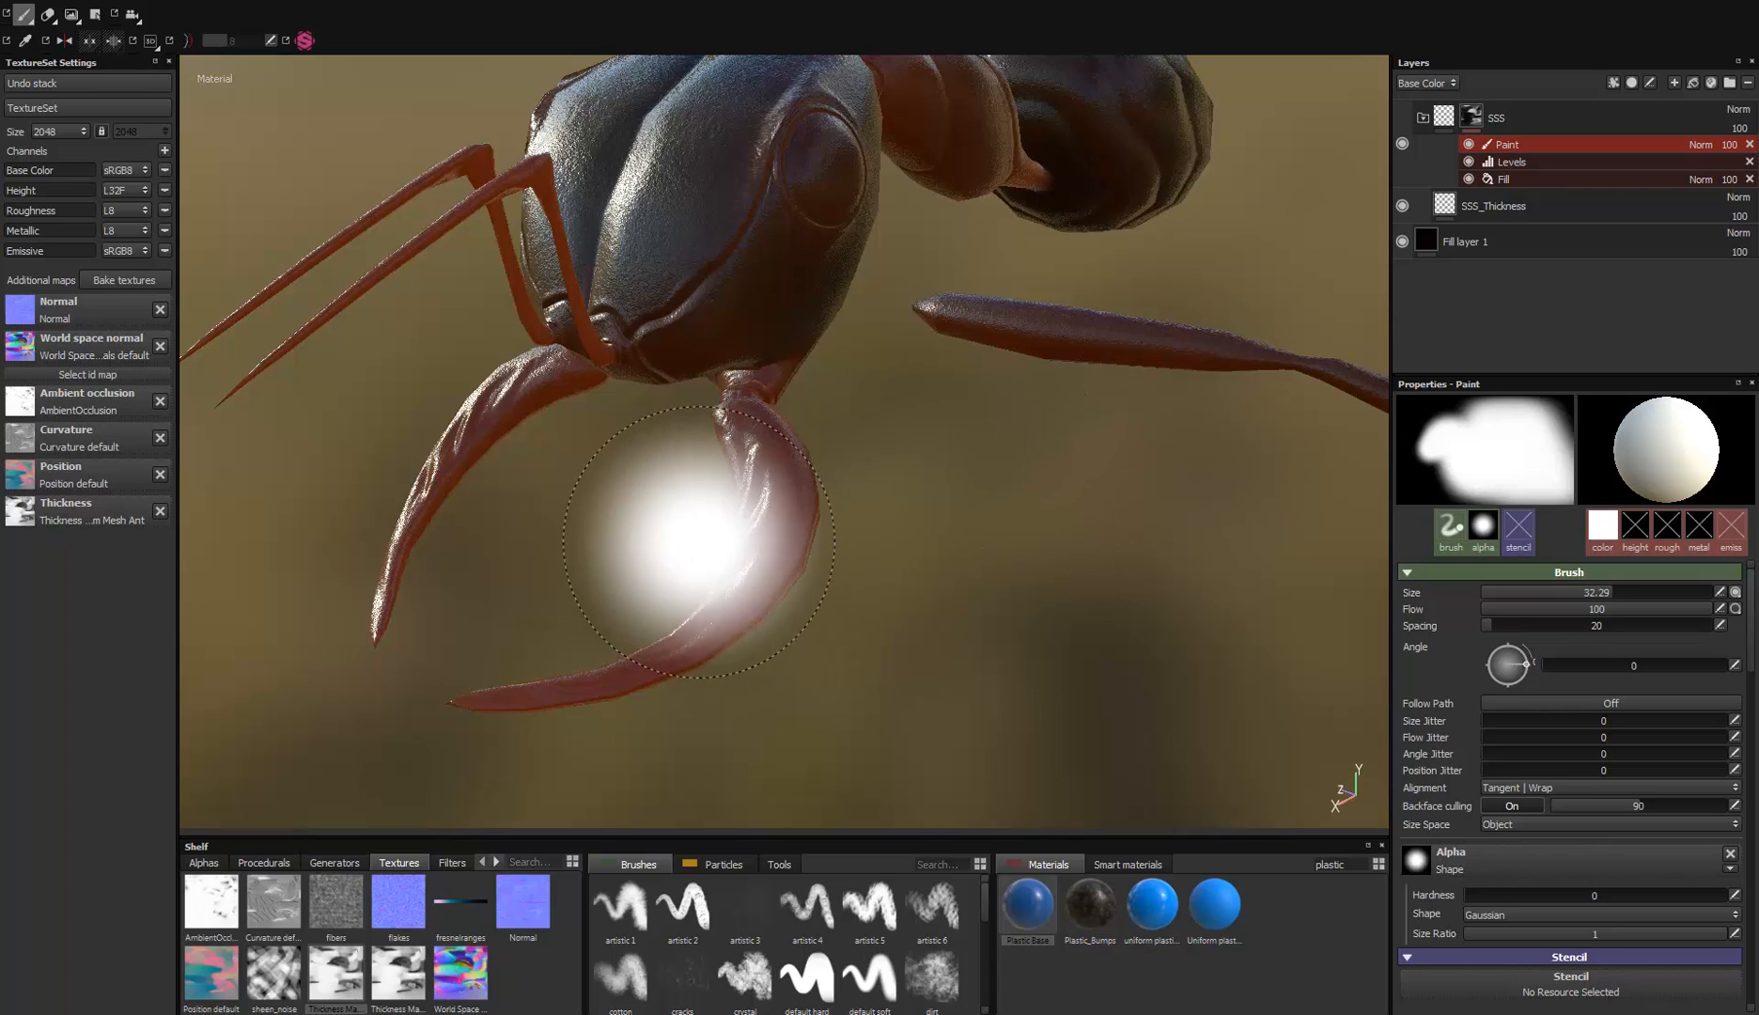
key(x)
Step: Paint black over the upper sides and undersides of both mandibles to mask out their glow, and check the coverage
mouse_move(490, 696)
mouse_down()
mouse_move(564, 686)
mouse_move(754, 587)
mouse_move(763, 569)
mouse_move(733, 534)
mouse_up()
mouse_move(672, 634)
alt+mouse_down()
mouse_move(628, 79)
mouse_move(617, 630)
mouse_move(746, 189)
alt+mouse_up()
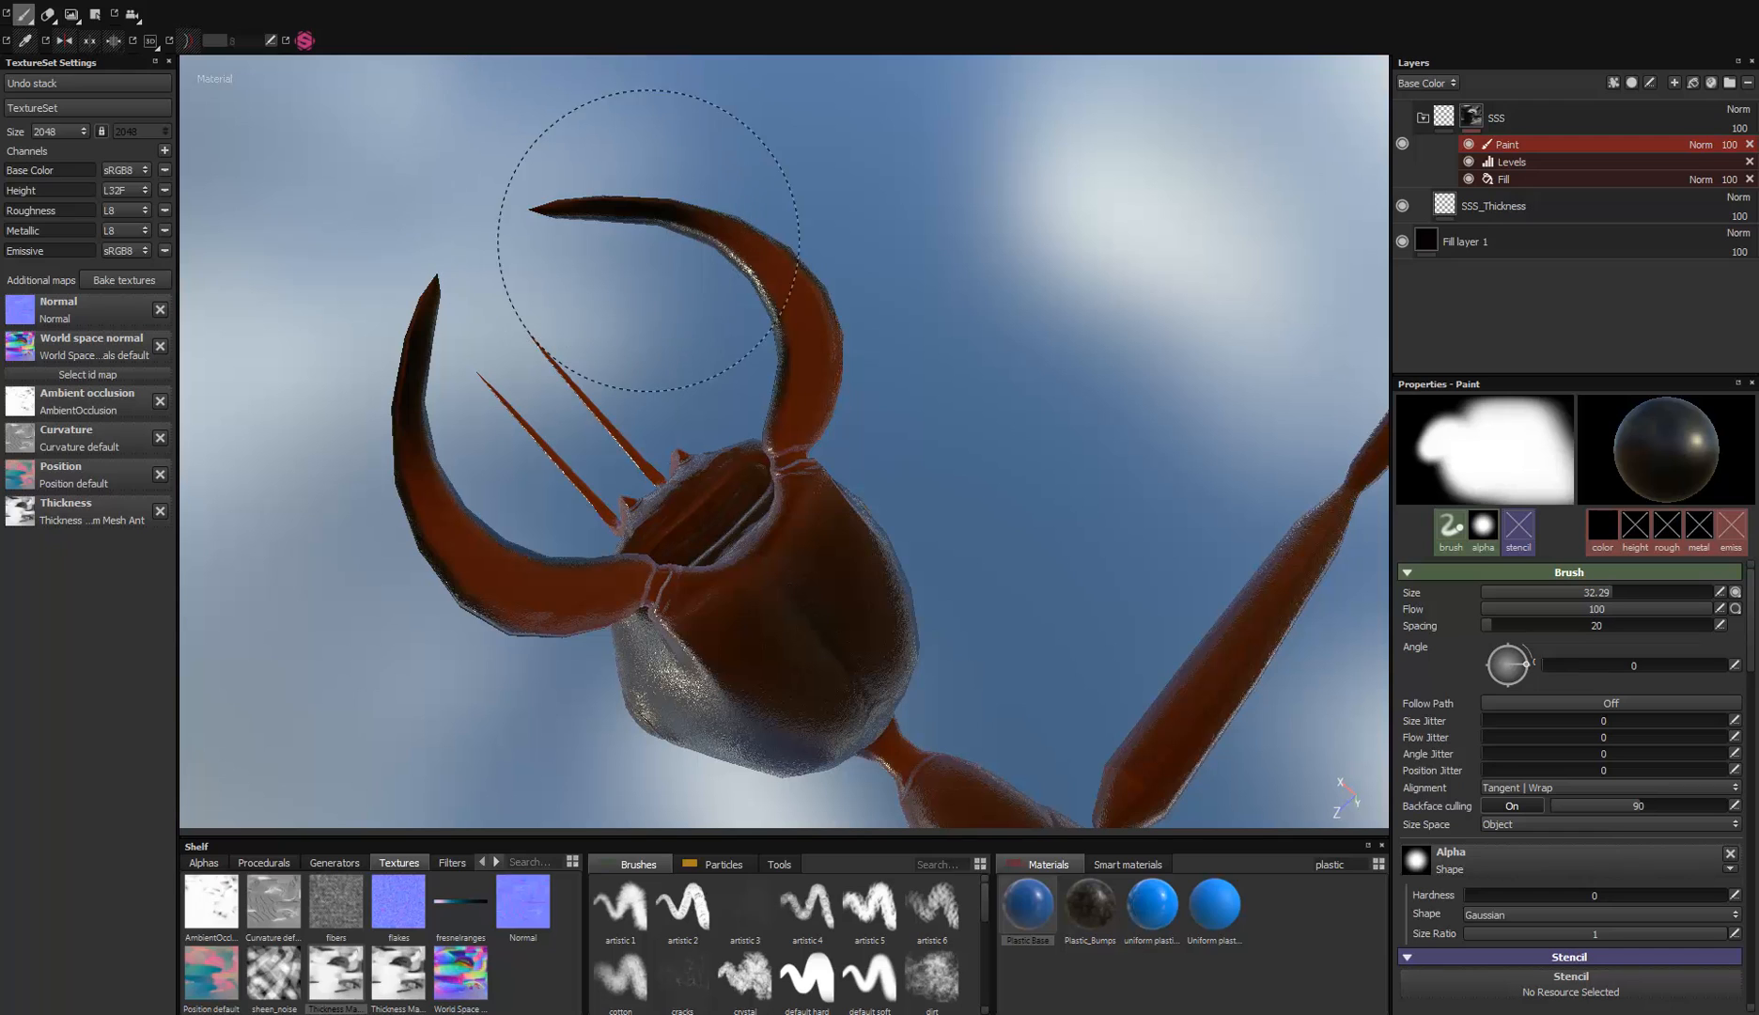
mouse_move(635, 205)
mouse_down()
mouse_move(746, 216)
mouse_move(796, 261)
mouse_up()
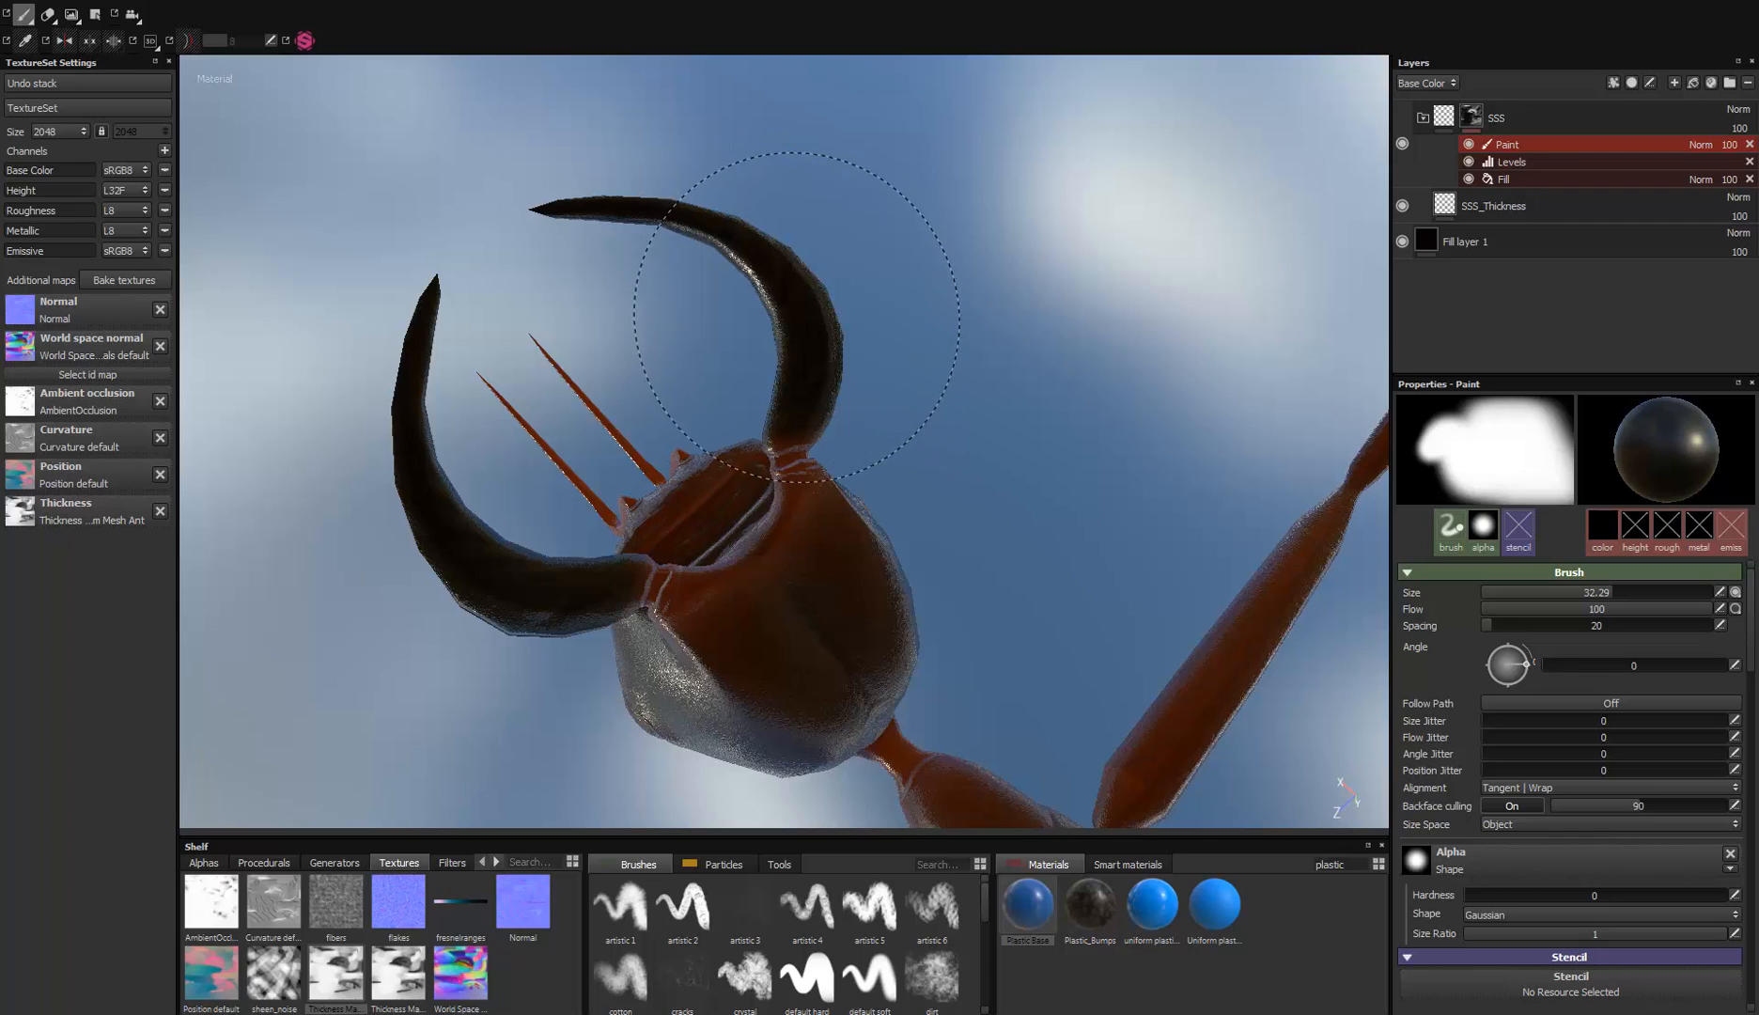
alt+drag(754, 432, 792, 894)
alt+drag(690, 548, 554, 564)
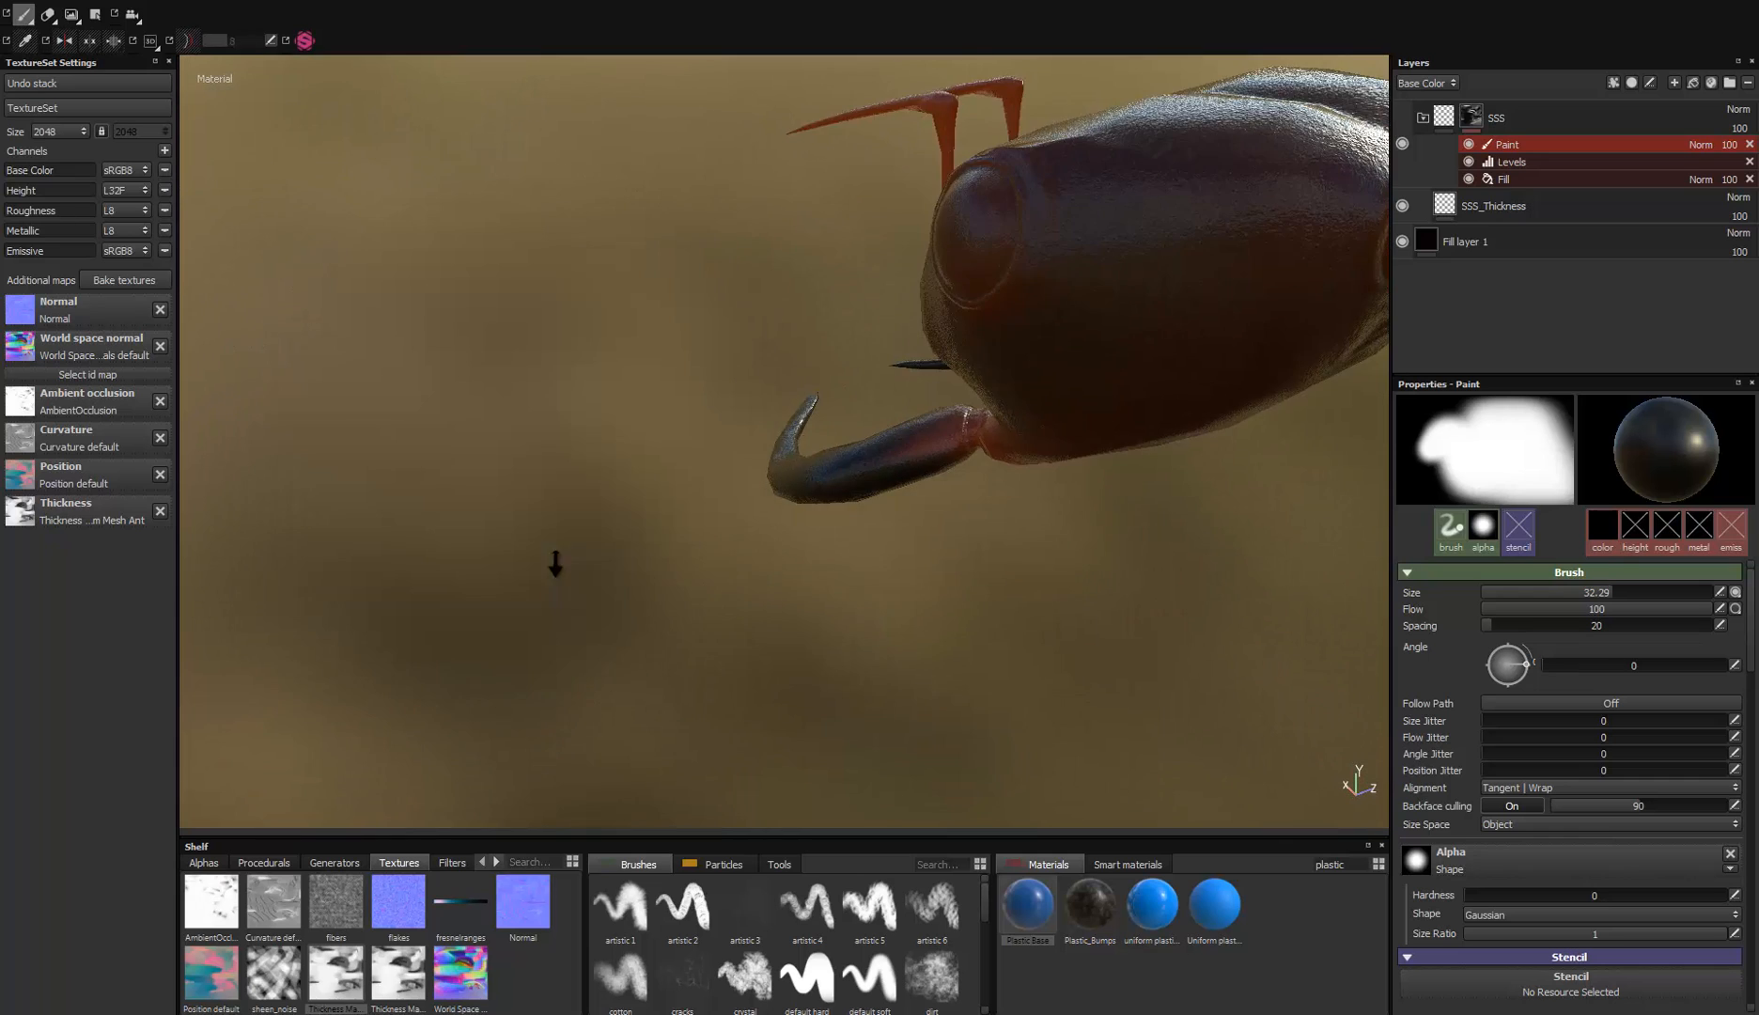
alt+right_drag(554, 566, 726, 515)
mouse_move(727, 515)
alt+mouse_down()
mouse_move(703, 603)
mouse_move(799, 648)
alt+mouse_up()
mouse_move(672, 498)
alt+mouse_down()
mouse_move(624, 460)
mouse_move(1052, 376)
mouse_move(837, 221)
mouse_move(1119, 503)
alt+mouse_up()
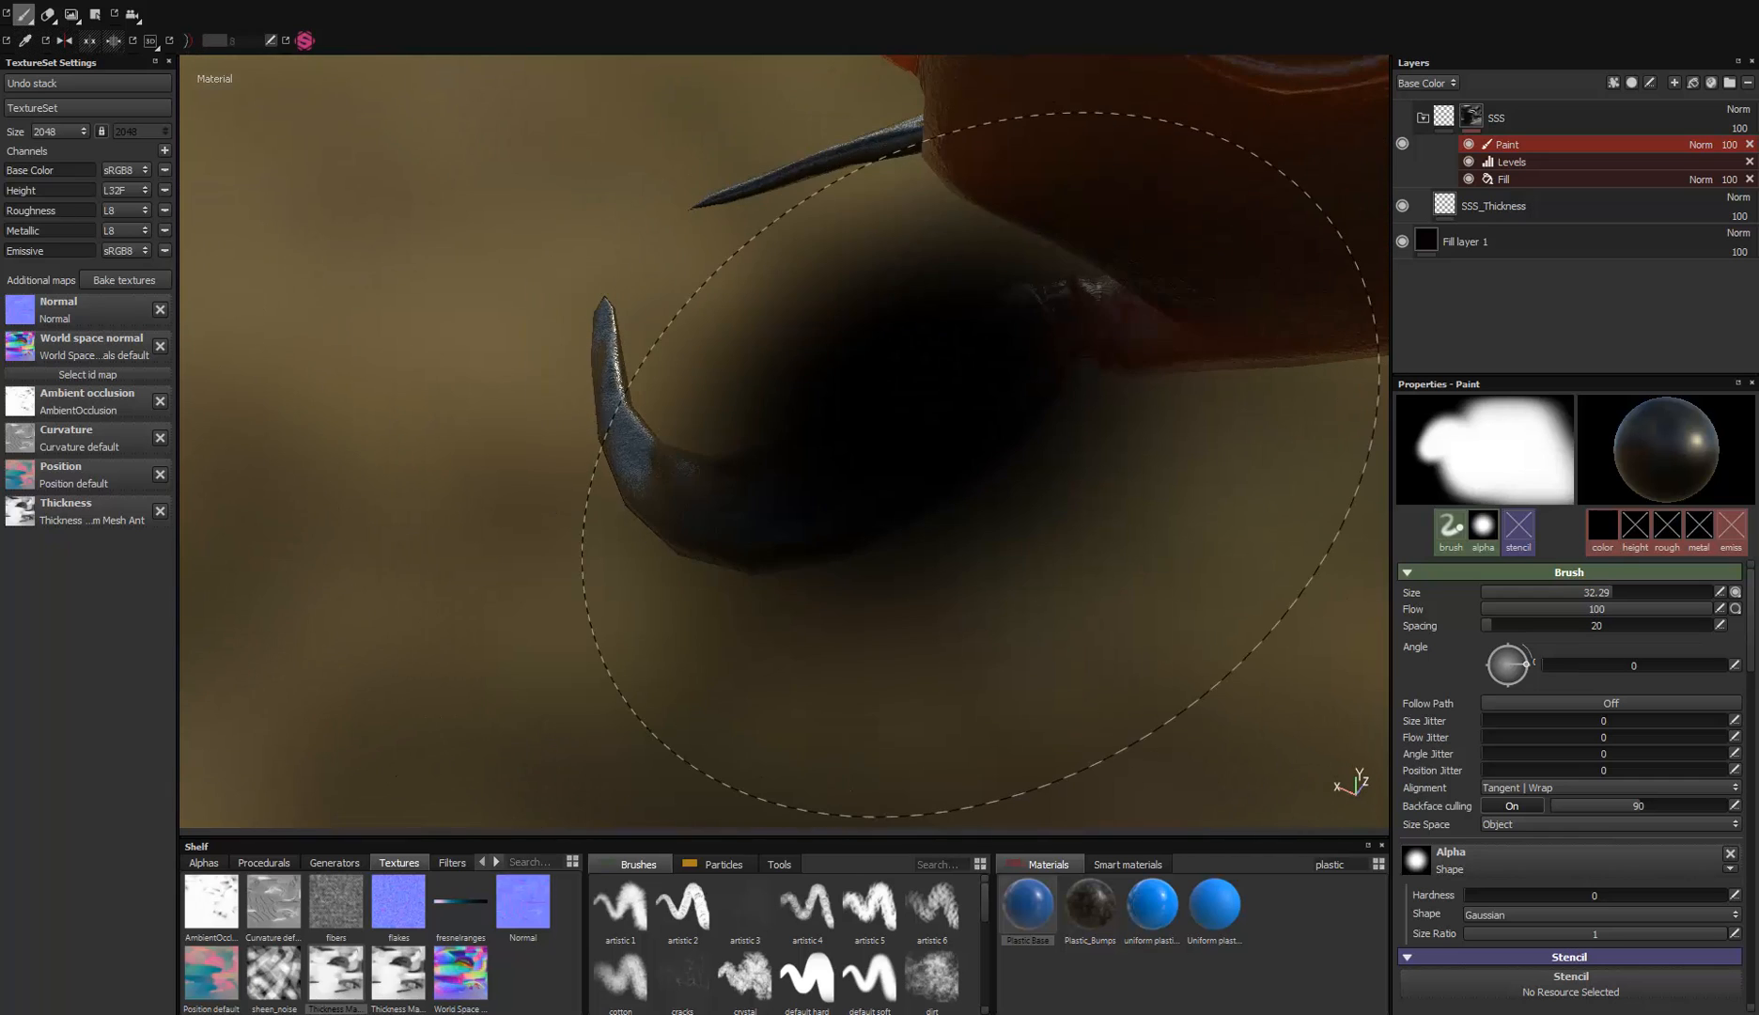
key(f)
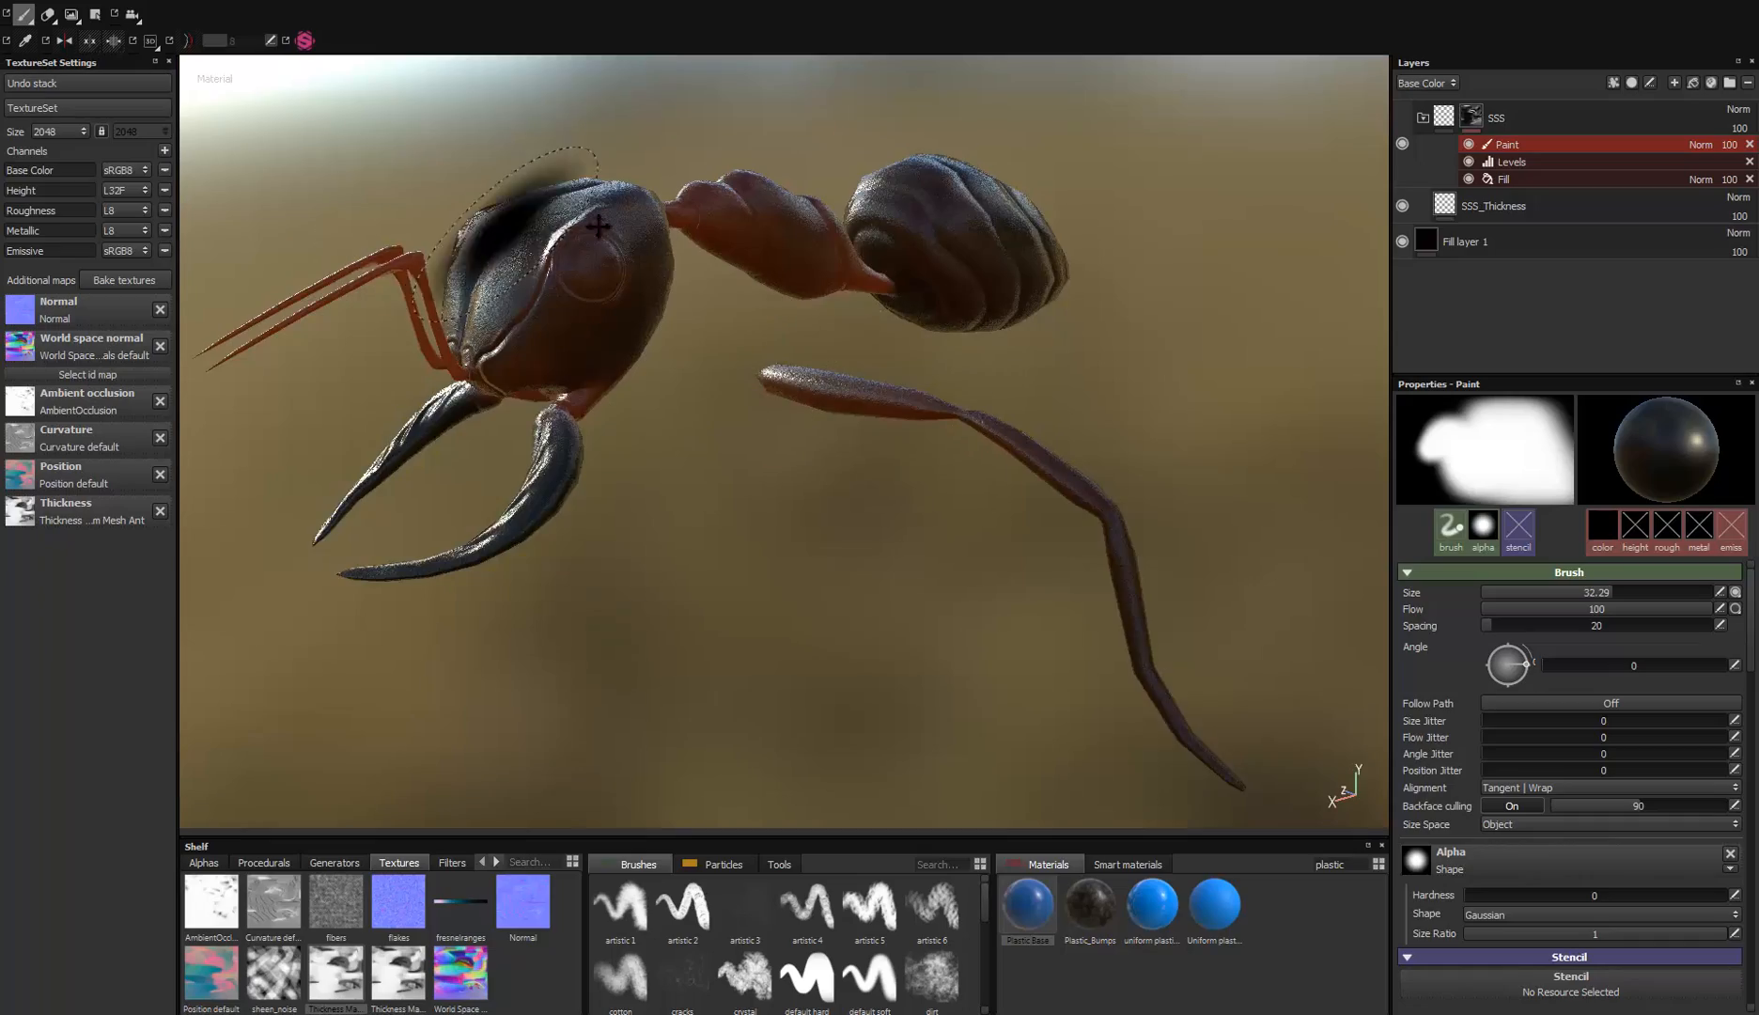
Step: Reduce the brush size to 5.11 for touching up the mask at the mandible bases
mouse_move(507, 209)
alt+mouse_down()
mouse_move(669, 206)
mouse_move(743, 252)
alt+mouse_up()
alt+right_drag(742, 252, 696, 755)
mouse_move(773, 503)
alt+mouse_down()
mouse_move(816, 414)
mouse_move(307, 210)
mouse_move(577, 256)
mouse_move(522, 306)
mouse_move(768, 489)
alt+mouse_up()
ctrl+right_drag(1122, 576, 959, 576)
alt+drag(1121, 576, 968, 632)
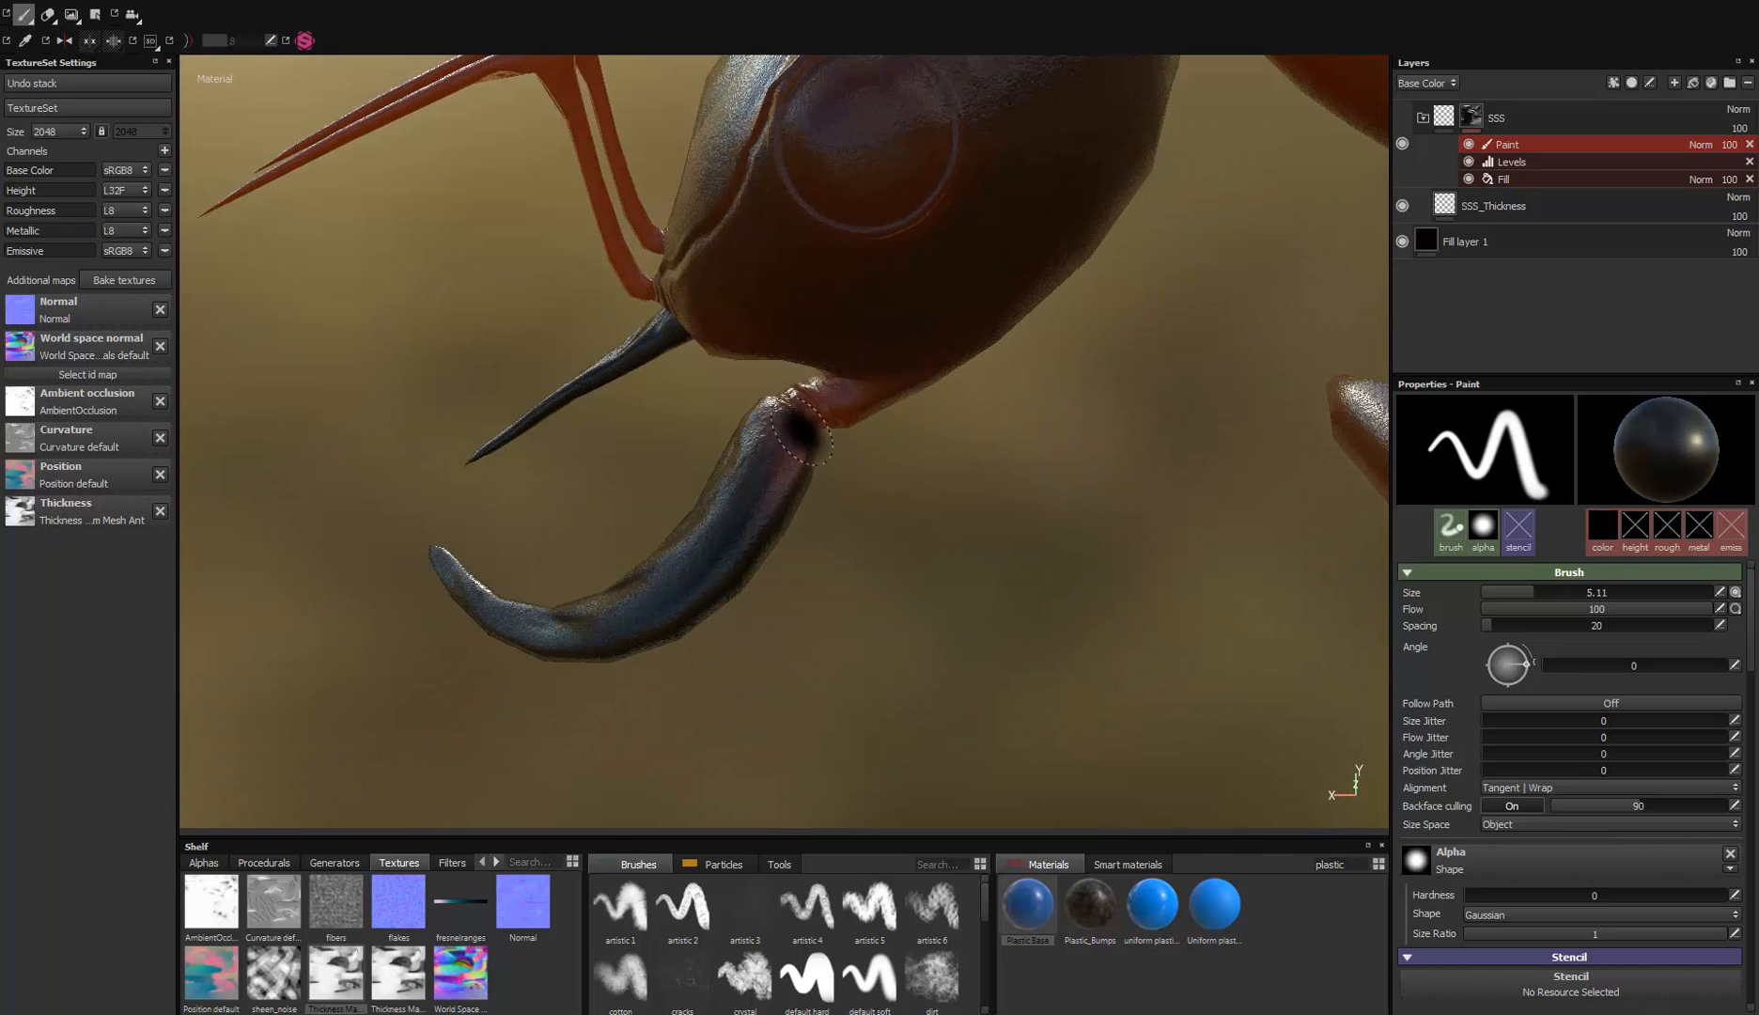
mouse_move(693, 615)
alt+mouse_down()
mouse_move(1036, 590)
mouse_move(562, 448)
mouse_move(919, 374)
mouse_move(831, 504)
alt+mouse_up()
alt+drag(900, 573, 907, 615)
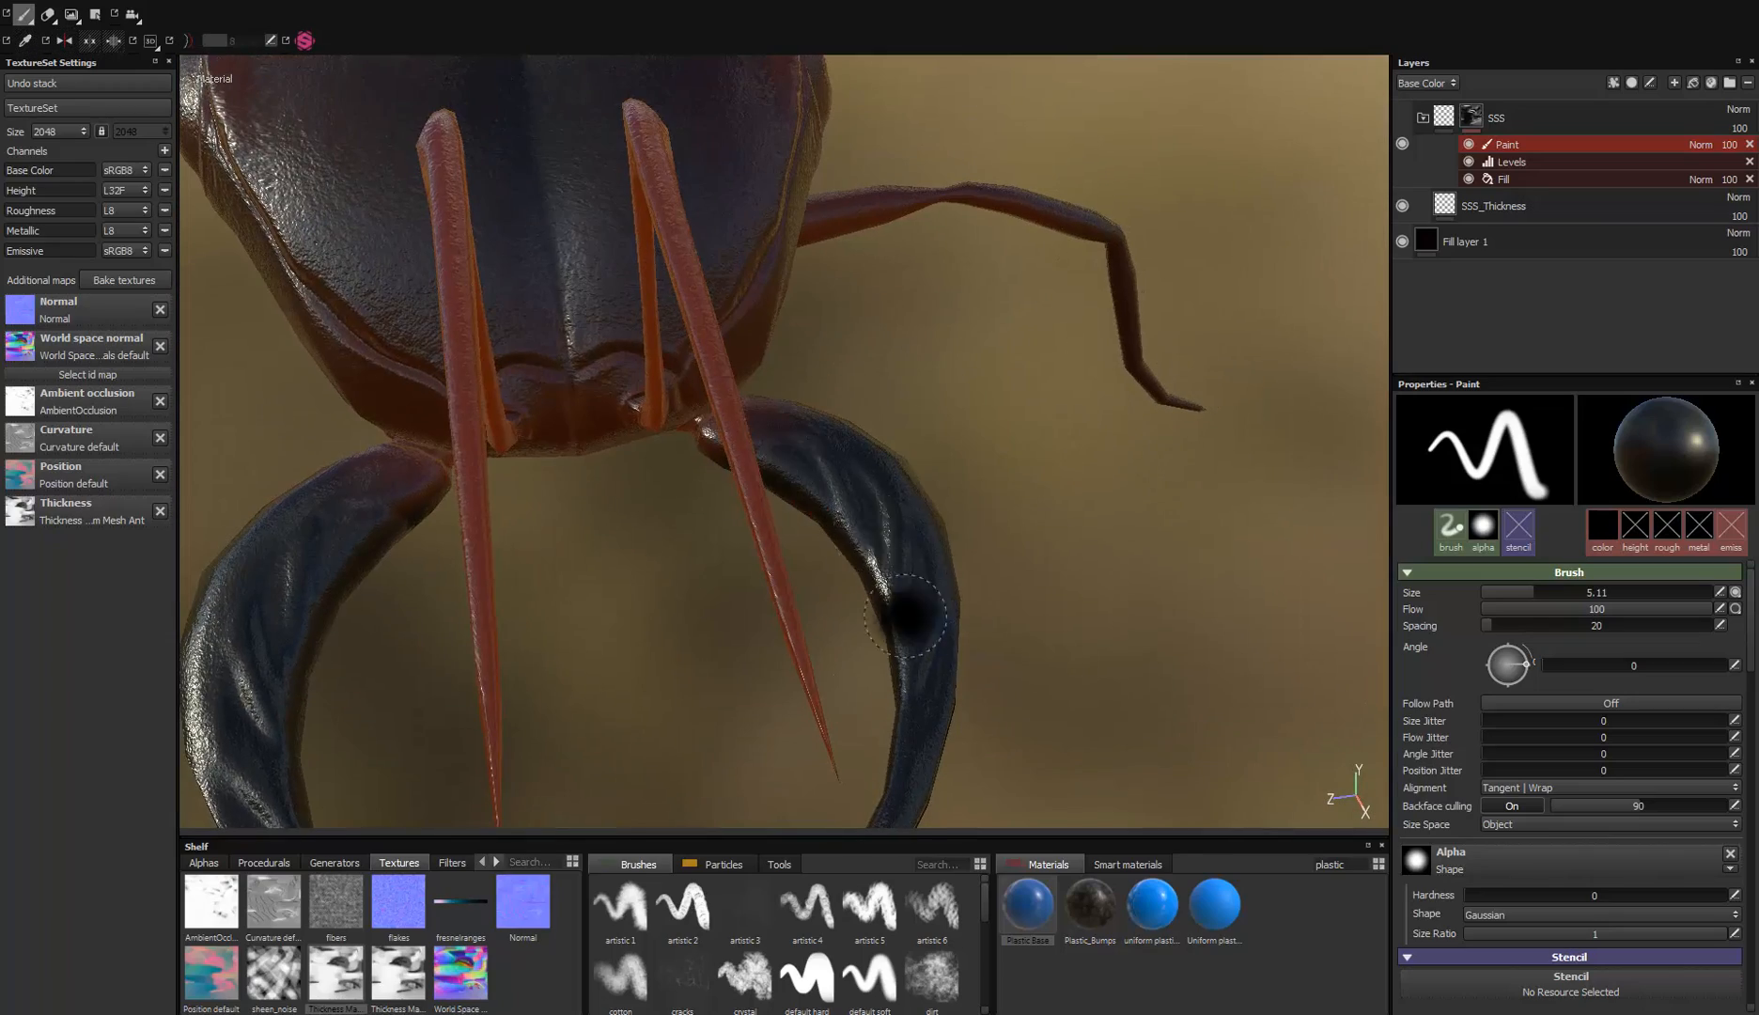
alt+drag(825, 506, 744, 411)
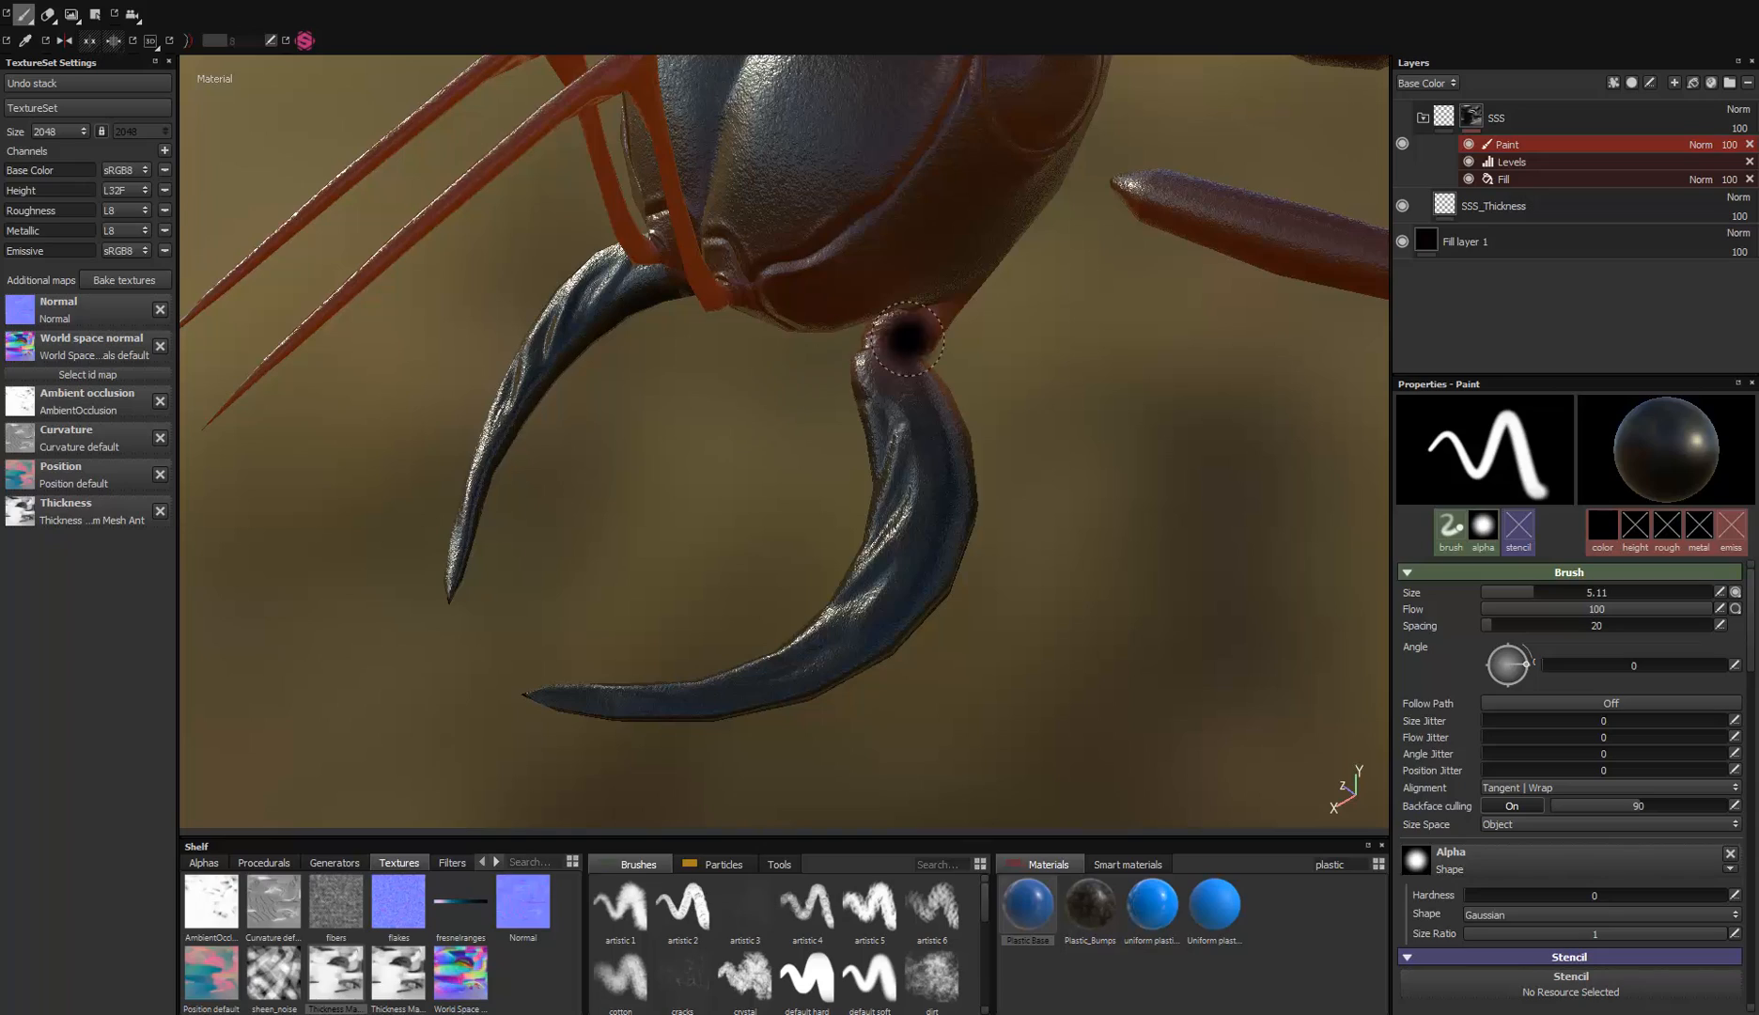
Step: Examine the joints between the mandibles and the head from the side, below and front
alt+drag(908, 338, 676, 334)
alt+right_drag(676, 334, 799, 376)
mouse_move(799, 376)
alt+mouse_down()
mouse_move(686, 395)
mouse_move(627, 319)
mouse_move(719, 292)
mouse_move(733, 376)
mouse_move(709, 413)
alt+mouse_up()
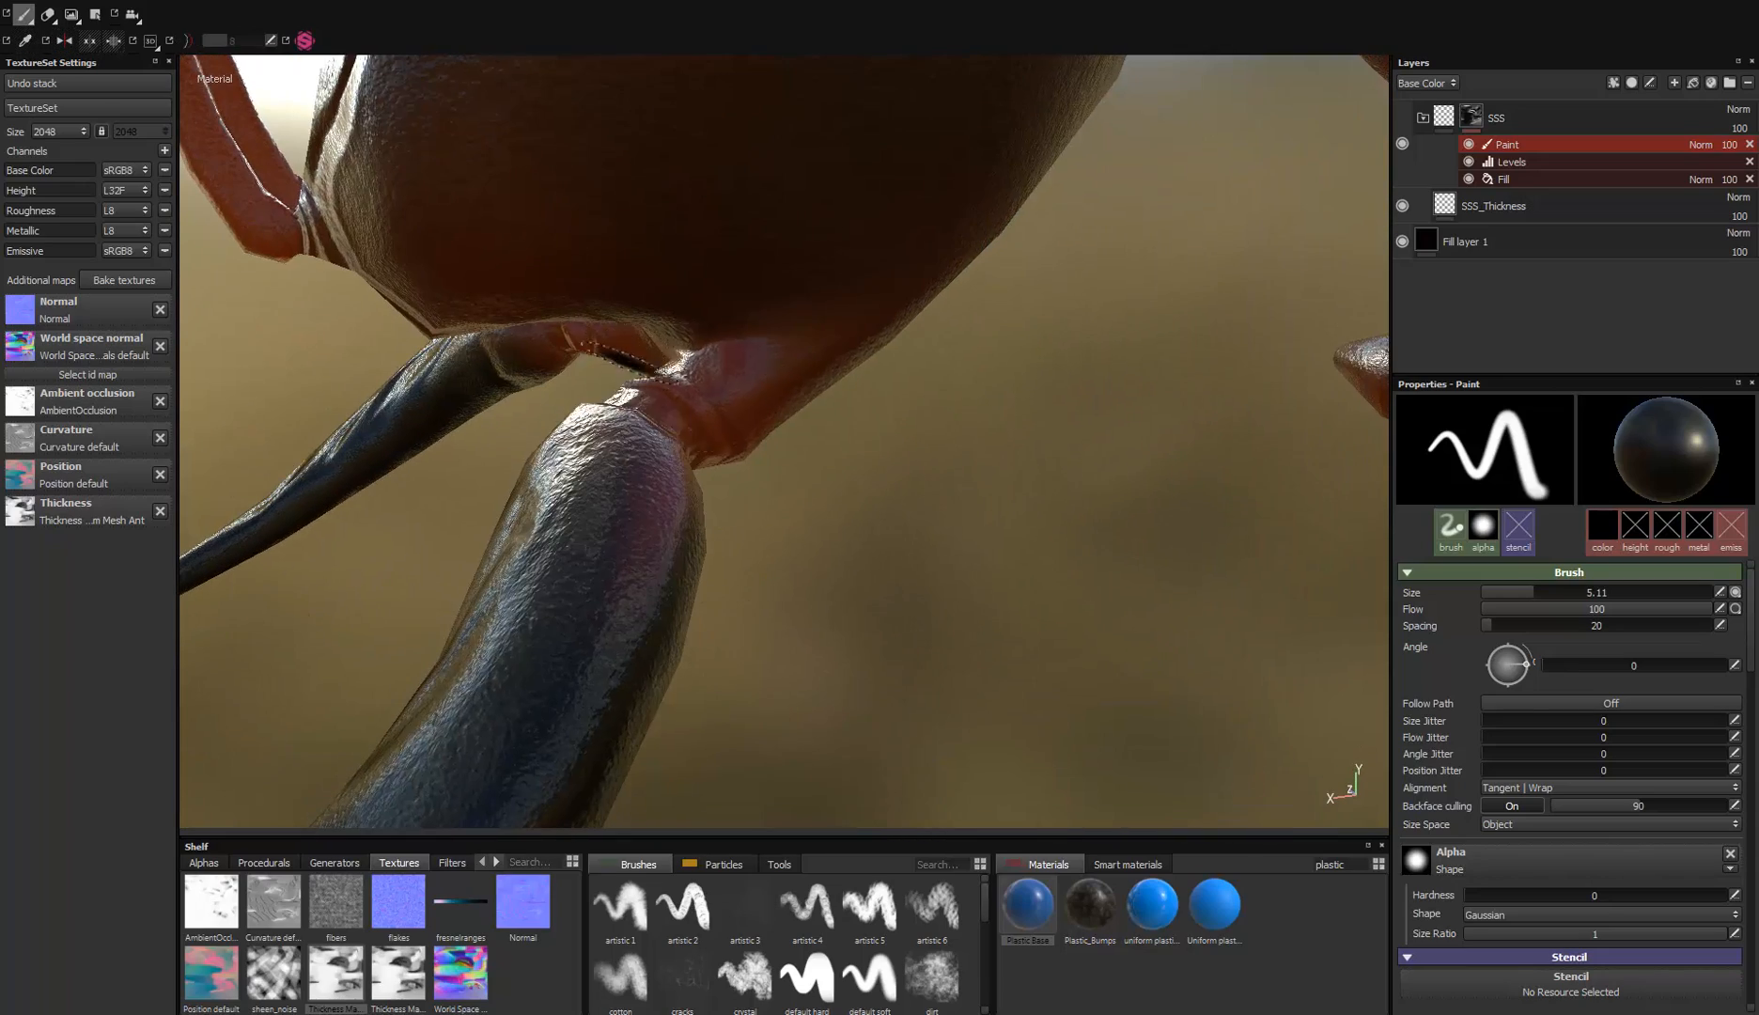
alt+right_drag(715, 407, 512, 344)
alt+drag(512, 344, 632, 195)
mouse_move(704, 253)
alt+mouse_down()
mouse_move(714, 324)
mouse_move(766, 326)
mouse_move(860, 539)
mouse_move(812, 598)
mouse_move(545, 643)
alt+mouse_up()
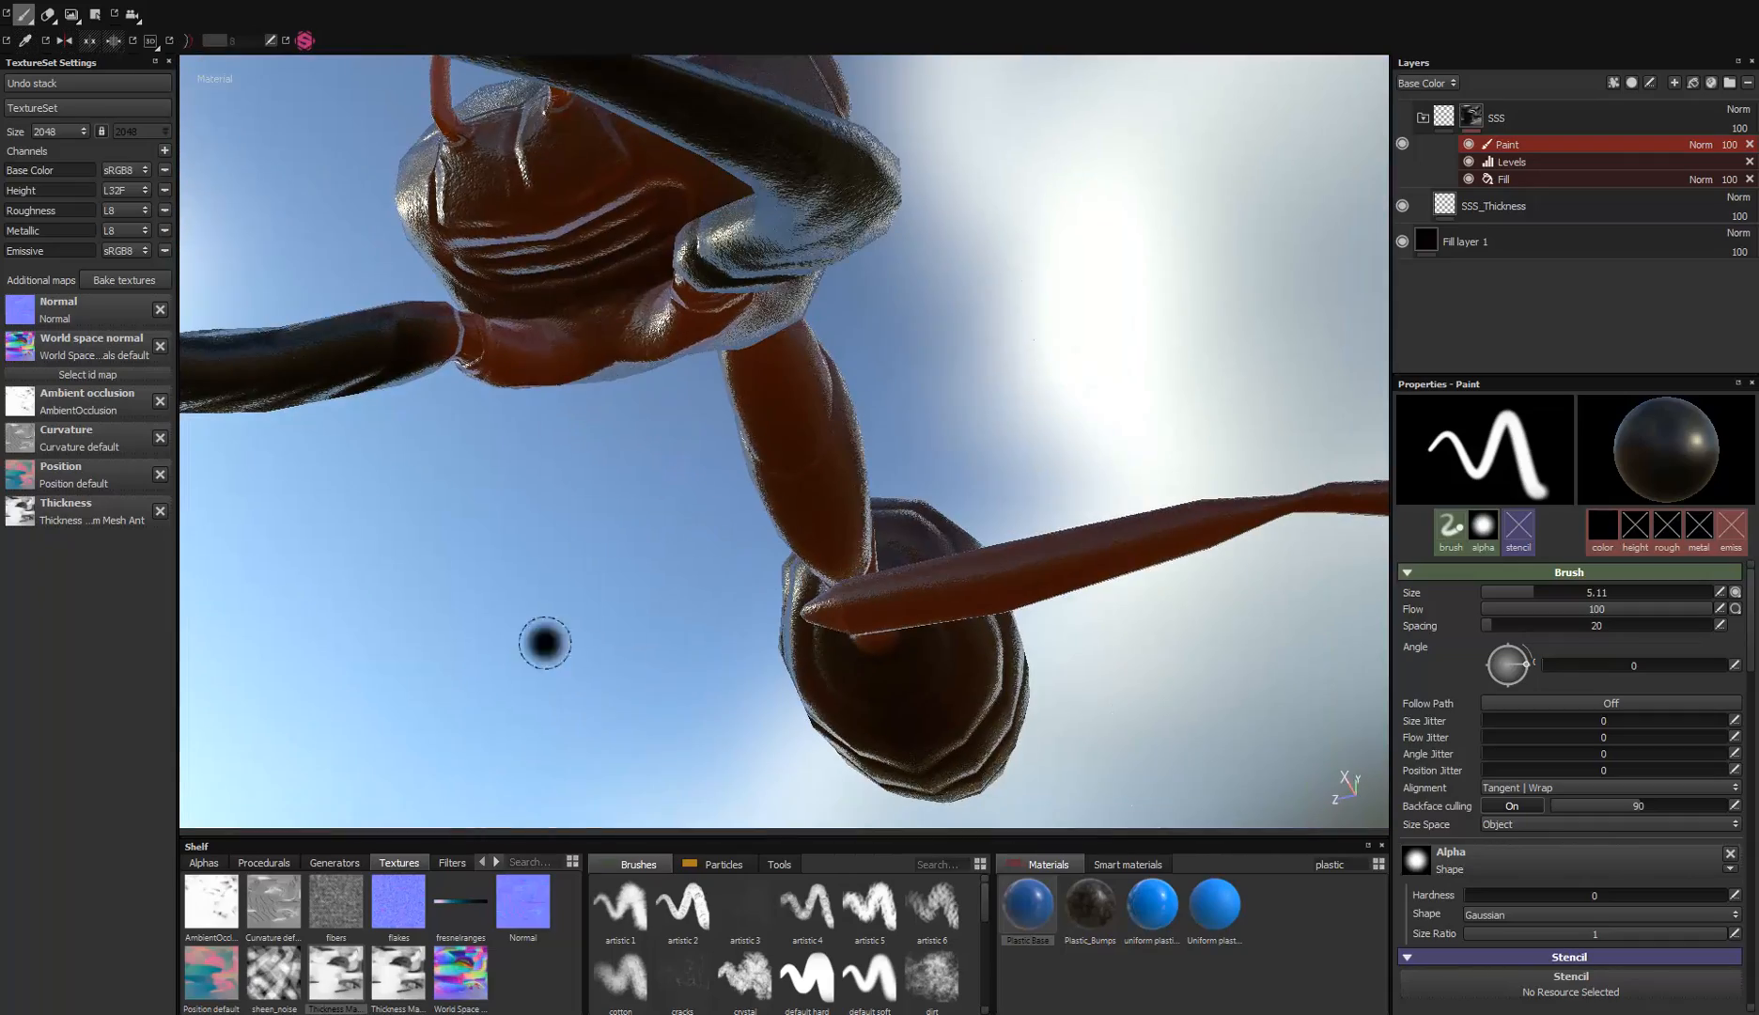
alt+drag(550, 385, 731, 290)
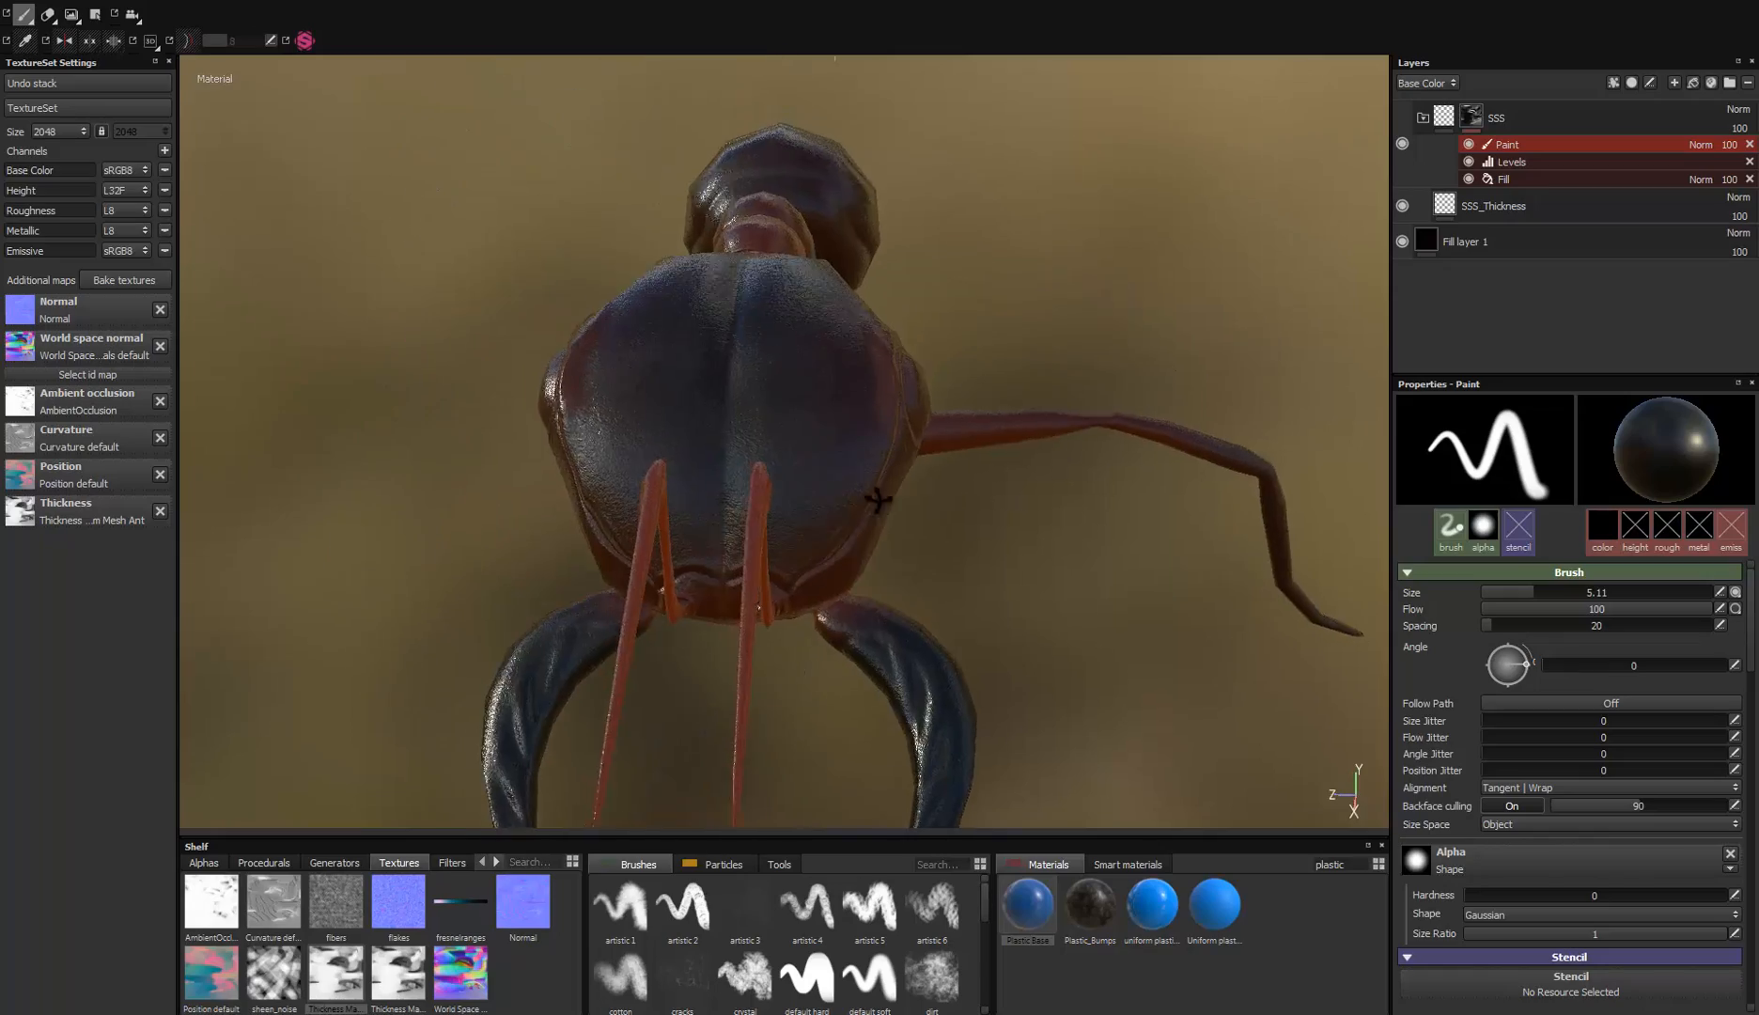
alt+drag(878, 500, 686, 458)
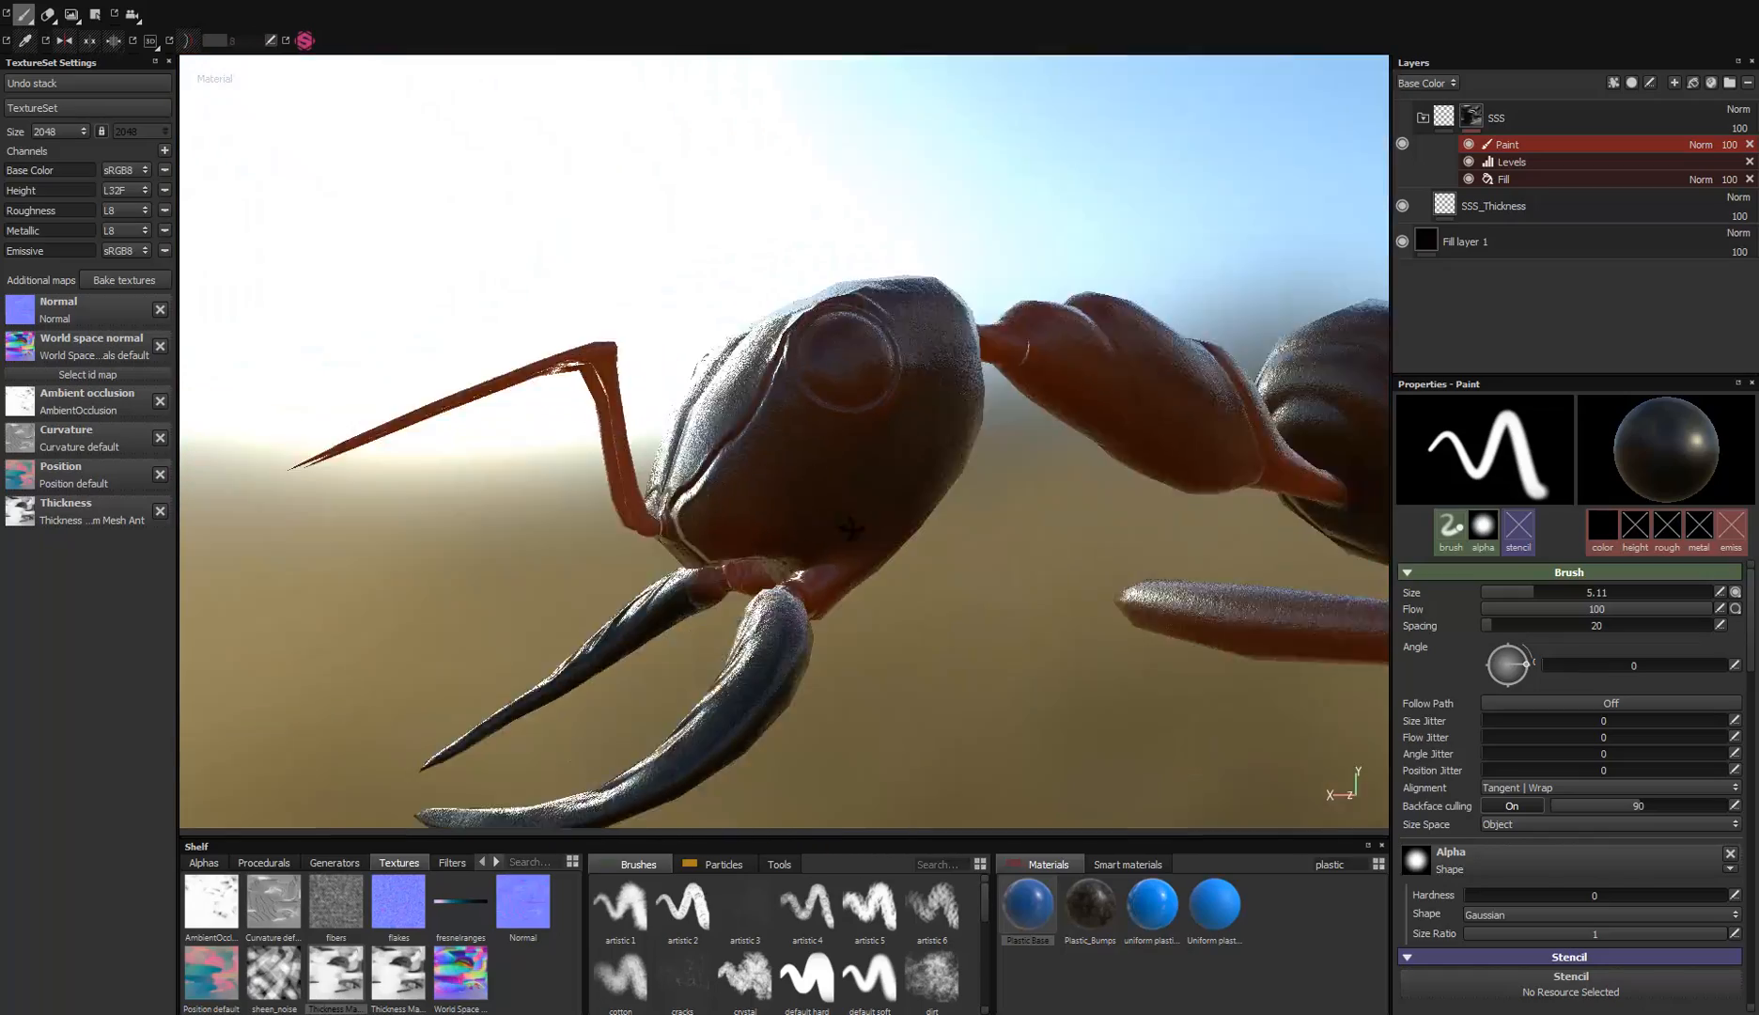
alt+drag(852, 529, 608, 655)
mouse_move(709, 486)
alt+mouse_down()
mouse_move(817, 491)
mouse_move(747, 449)
alt+mouse_up()
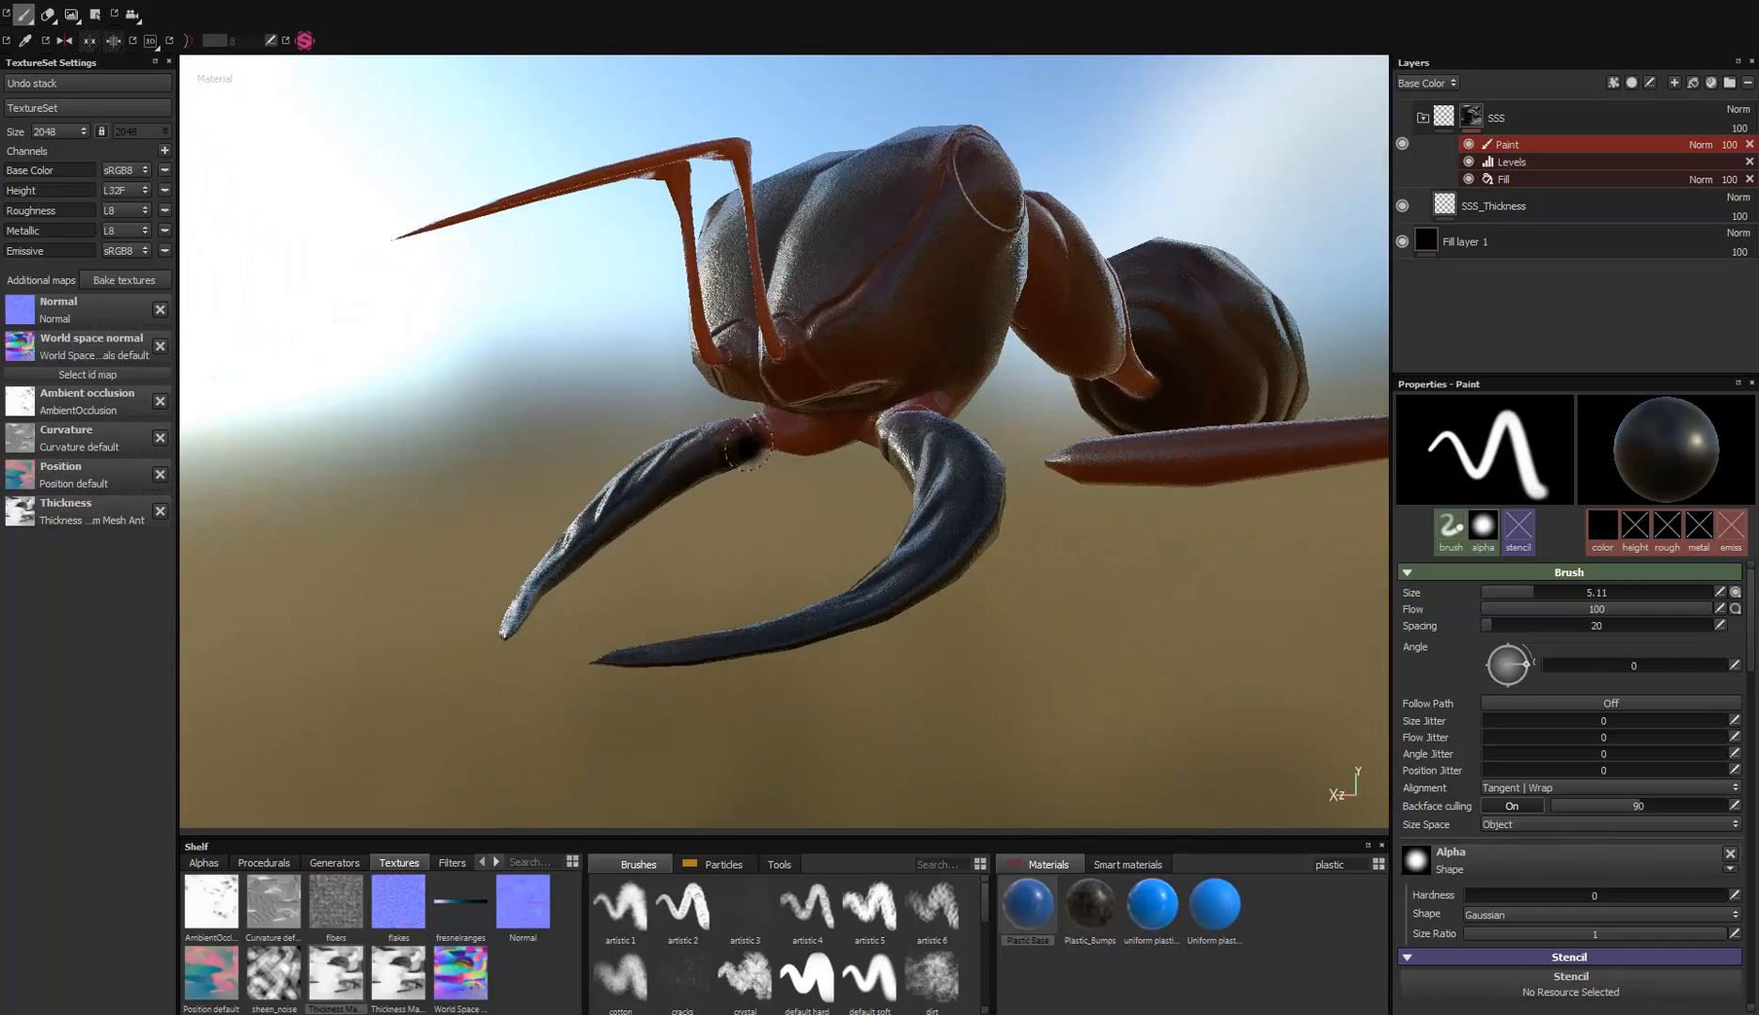
mouse_move(799, 574)
alt+mouse_down()
mouse_move(934, 567)
mouse_move(966, 338)
mouse_move(633, 598)
mouse_move(658, 545)
mouse_move(616, 479)
mouse_move(660, 630)
mouse_move(733, 704)
alt+mouse_up()
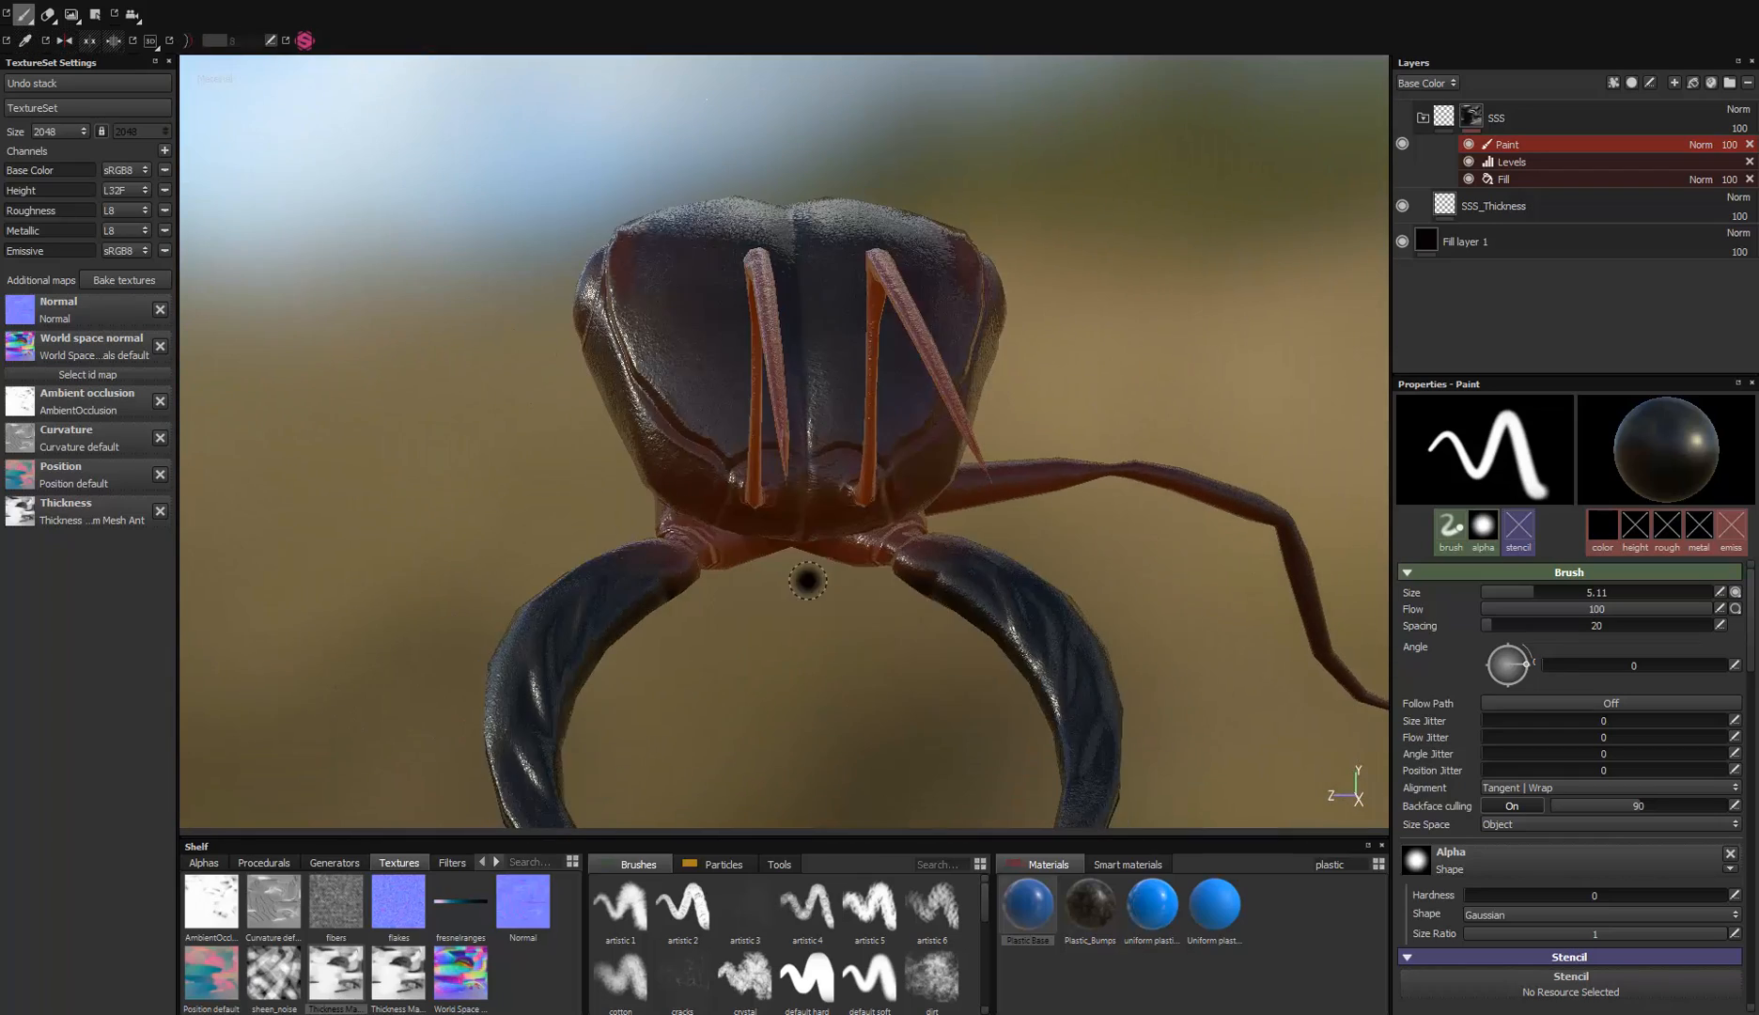
Step: Inspect the mask transition around the mouth and under the head, and the glow along the thorax and abdomen
alt+drag(808, 580, 818, 453)
mouse_move(757, 617)
alt+mouse_down()
mouse_move(609, 673)
mouse_move(773, 338)
mouse_move(700, 508)
mouse_move(657, 376)
mouse_move(532, 513)
alt+mouse_up()
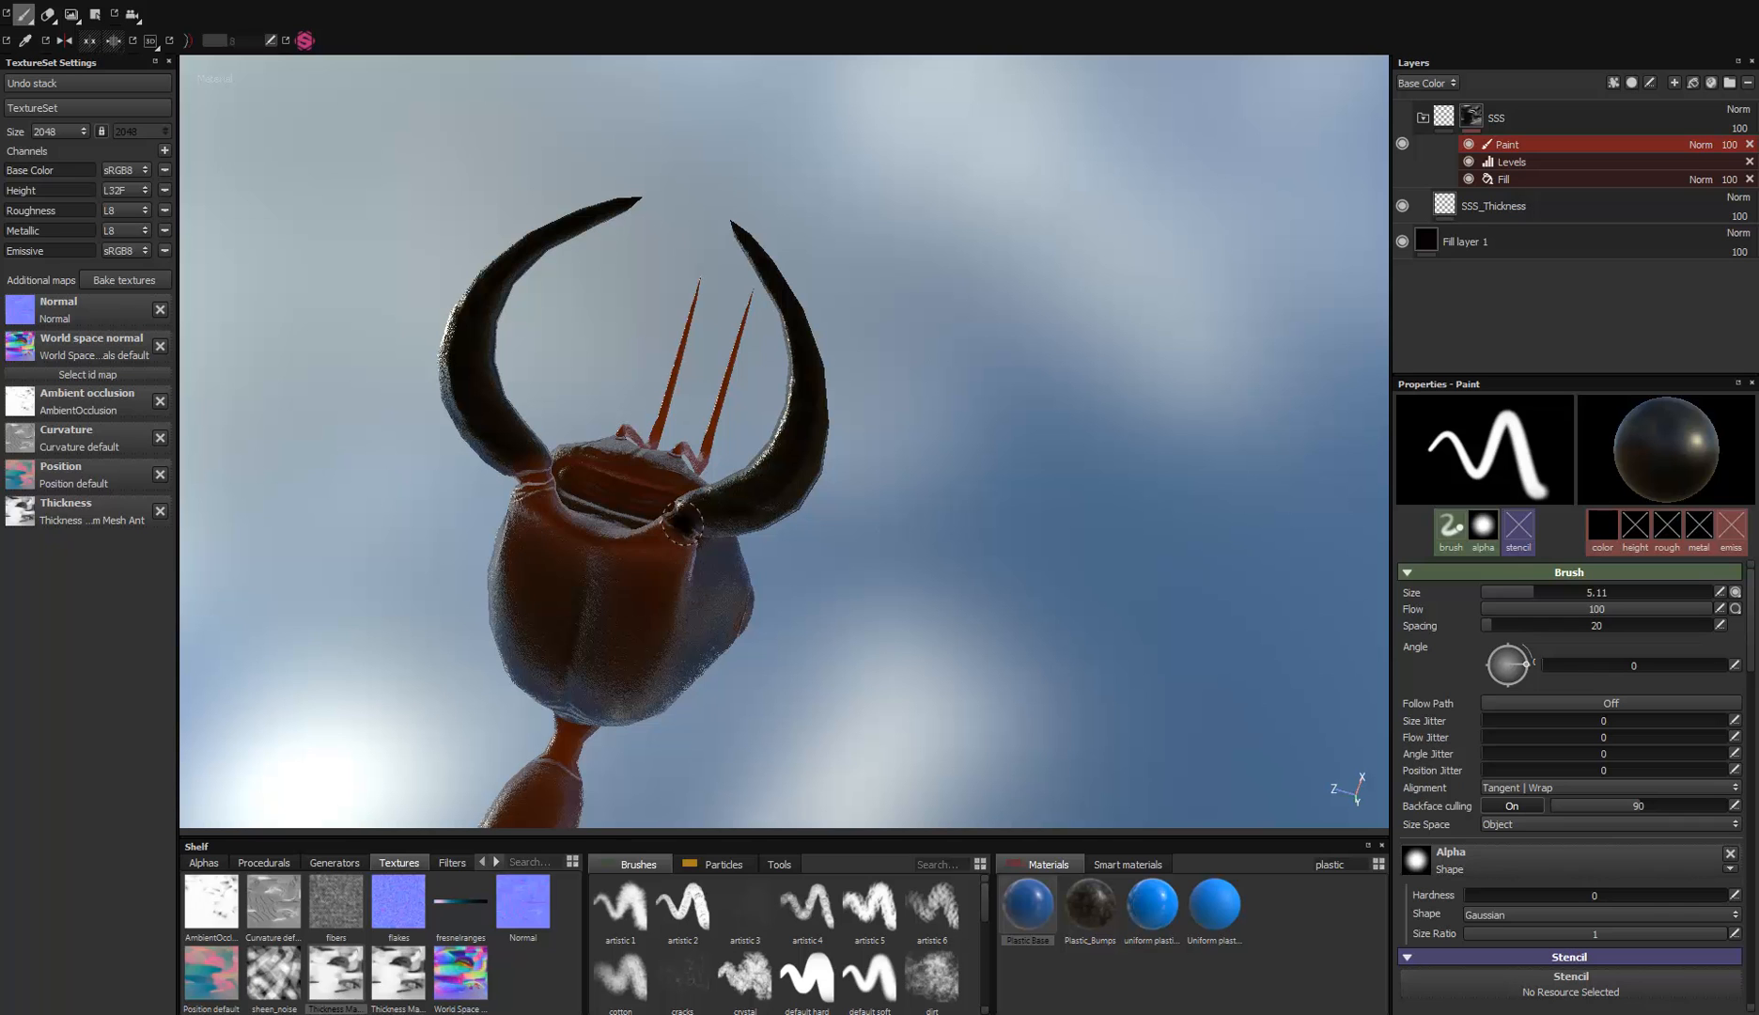
alt+drag(672, 548, 513, 499)
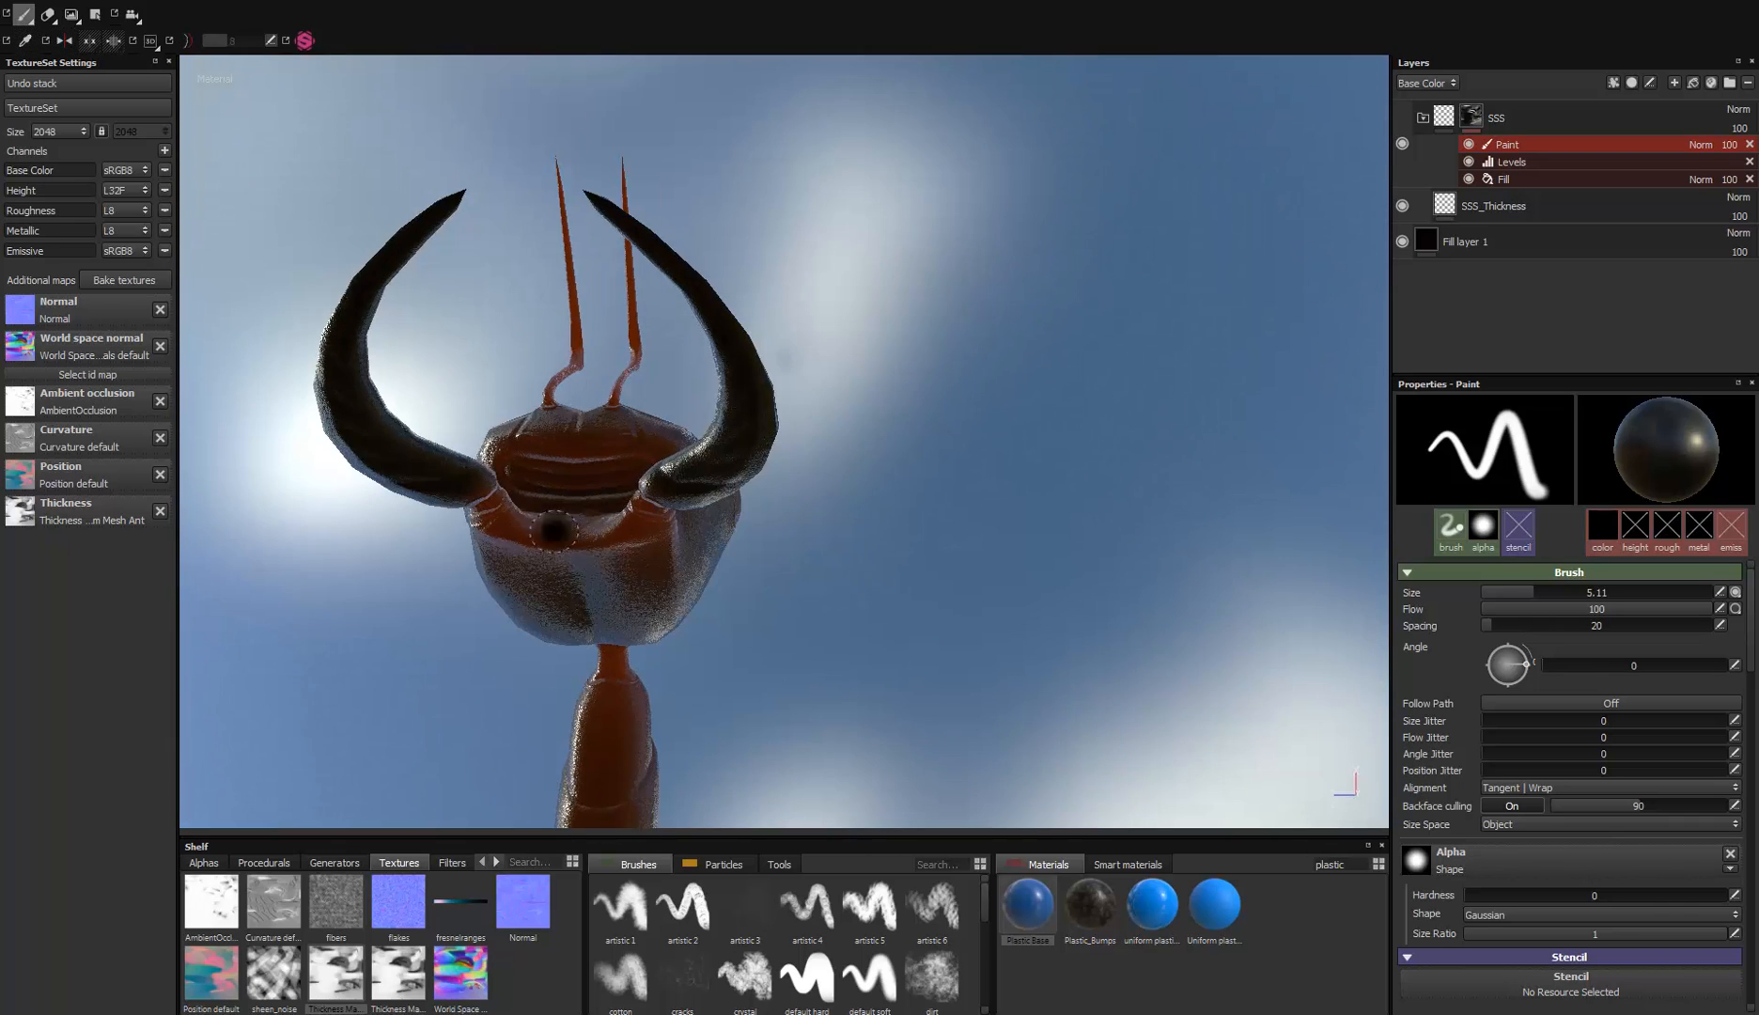
mouse_move(639, 562)
alt+mouse_down()
mouse_move(609, 409)
mouse_move(498, 540)
mouse_move(612, 738)
mouse_move(817, 964)
mouse_move(586, 554)
mouse_move(527, 724)
mouse_move(247, 817)
mouse_move(268, 585)
mouse_move(342, 589)
mouse_move(290, 660)
mouse_move(390, 503)
alt+mouse_up()
scroll(593, 710, up, 3)
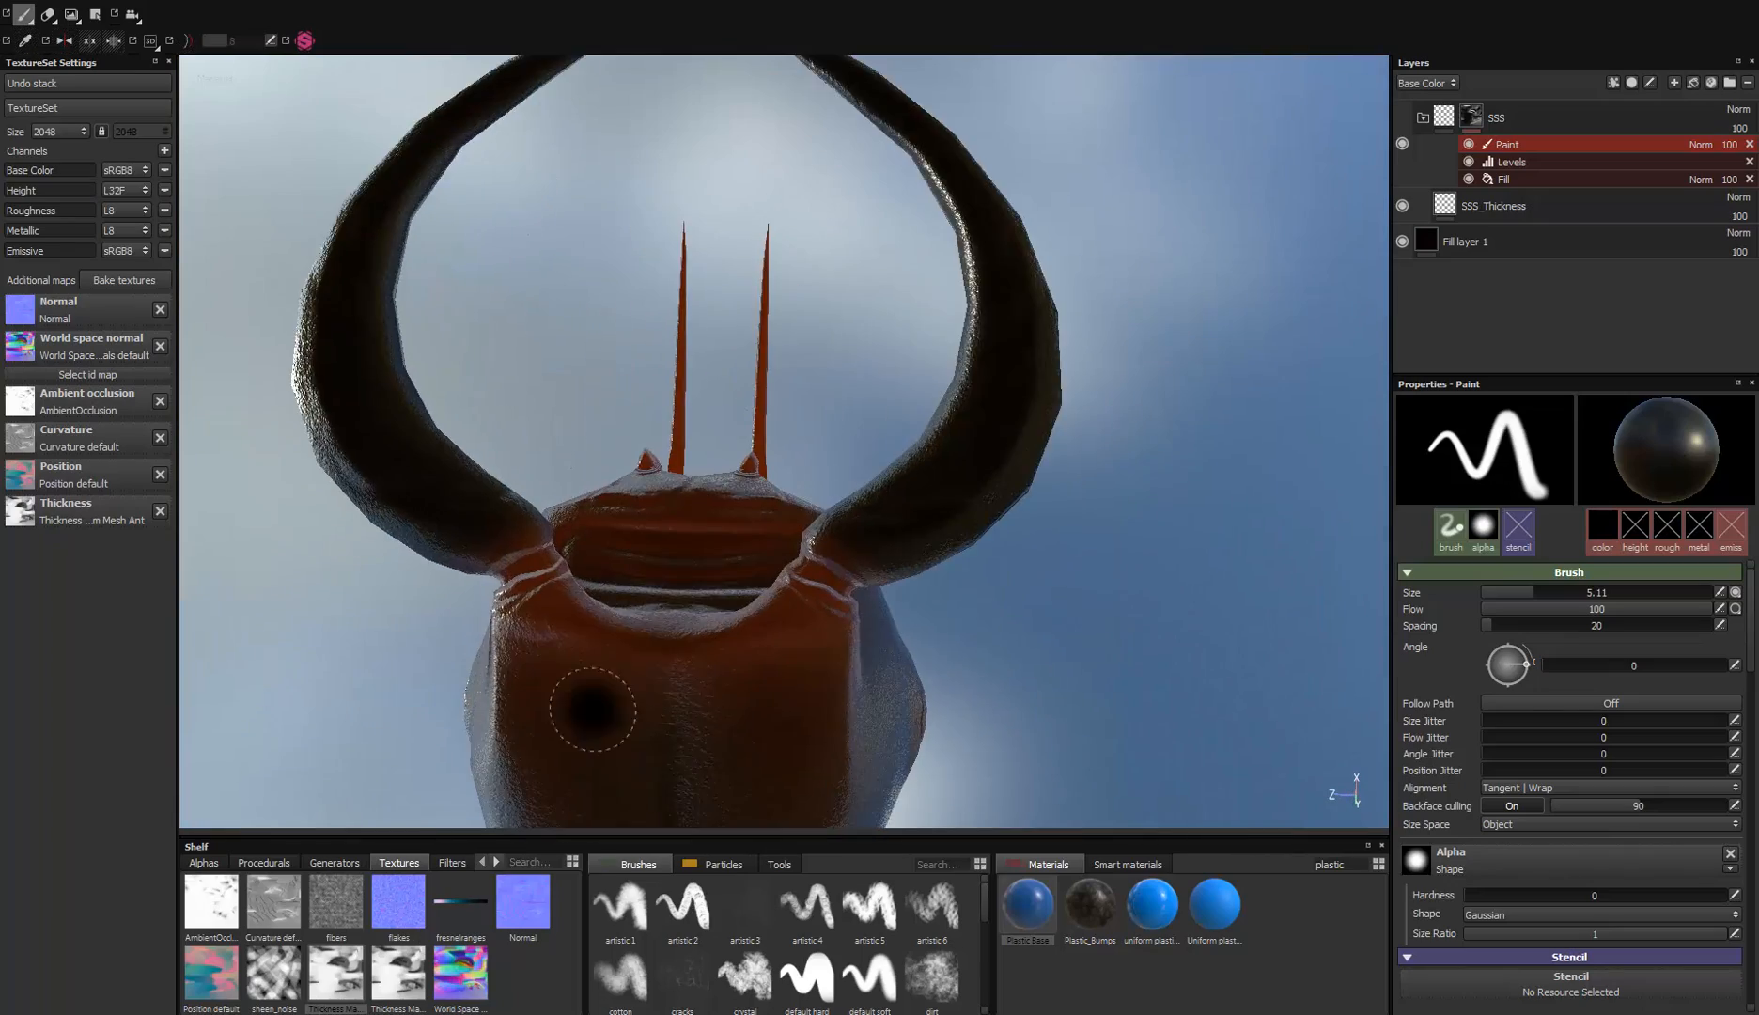
alt+drag(593, 710, 712, 599)
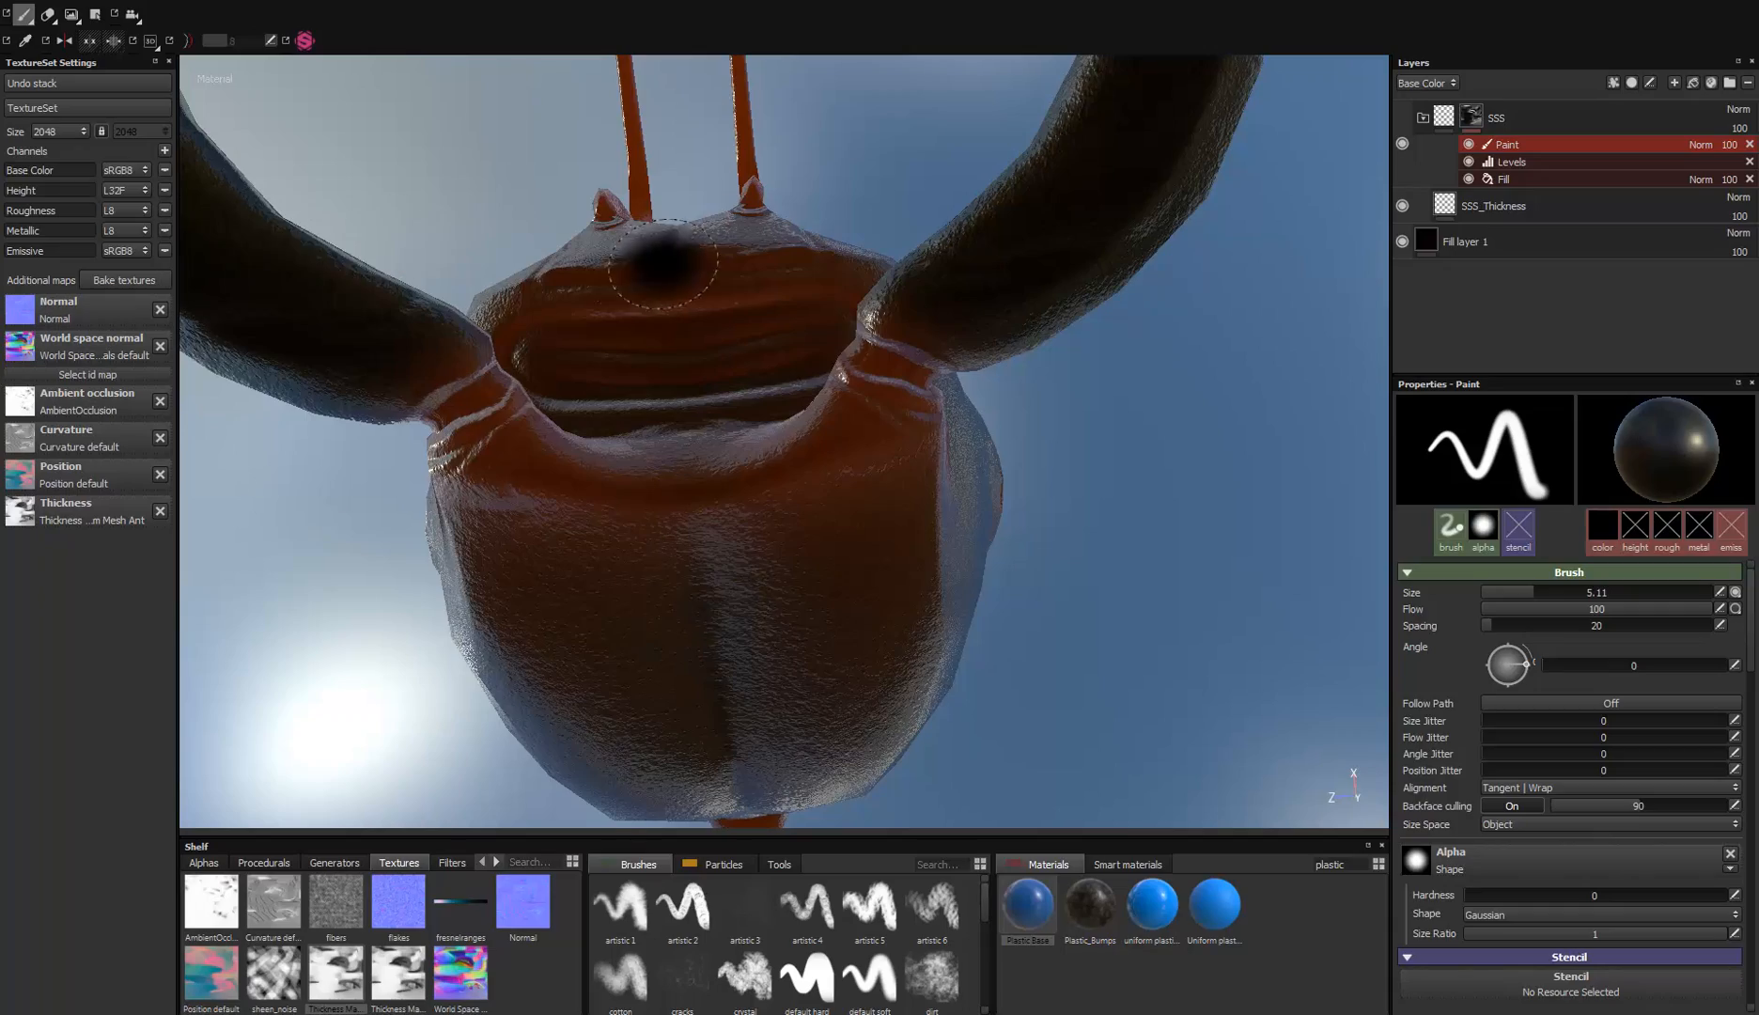
alt+drag(663, 259, 1109, 489)
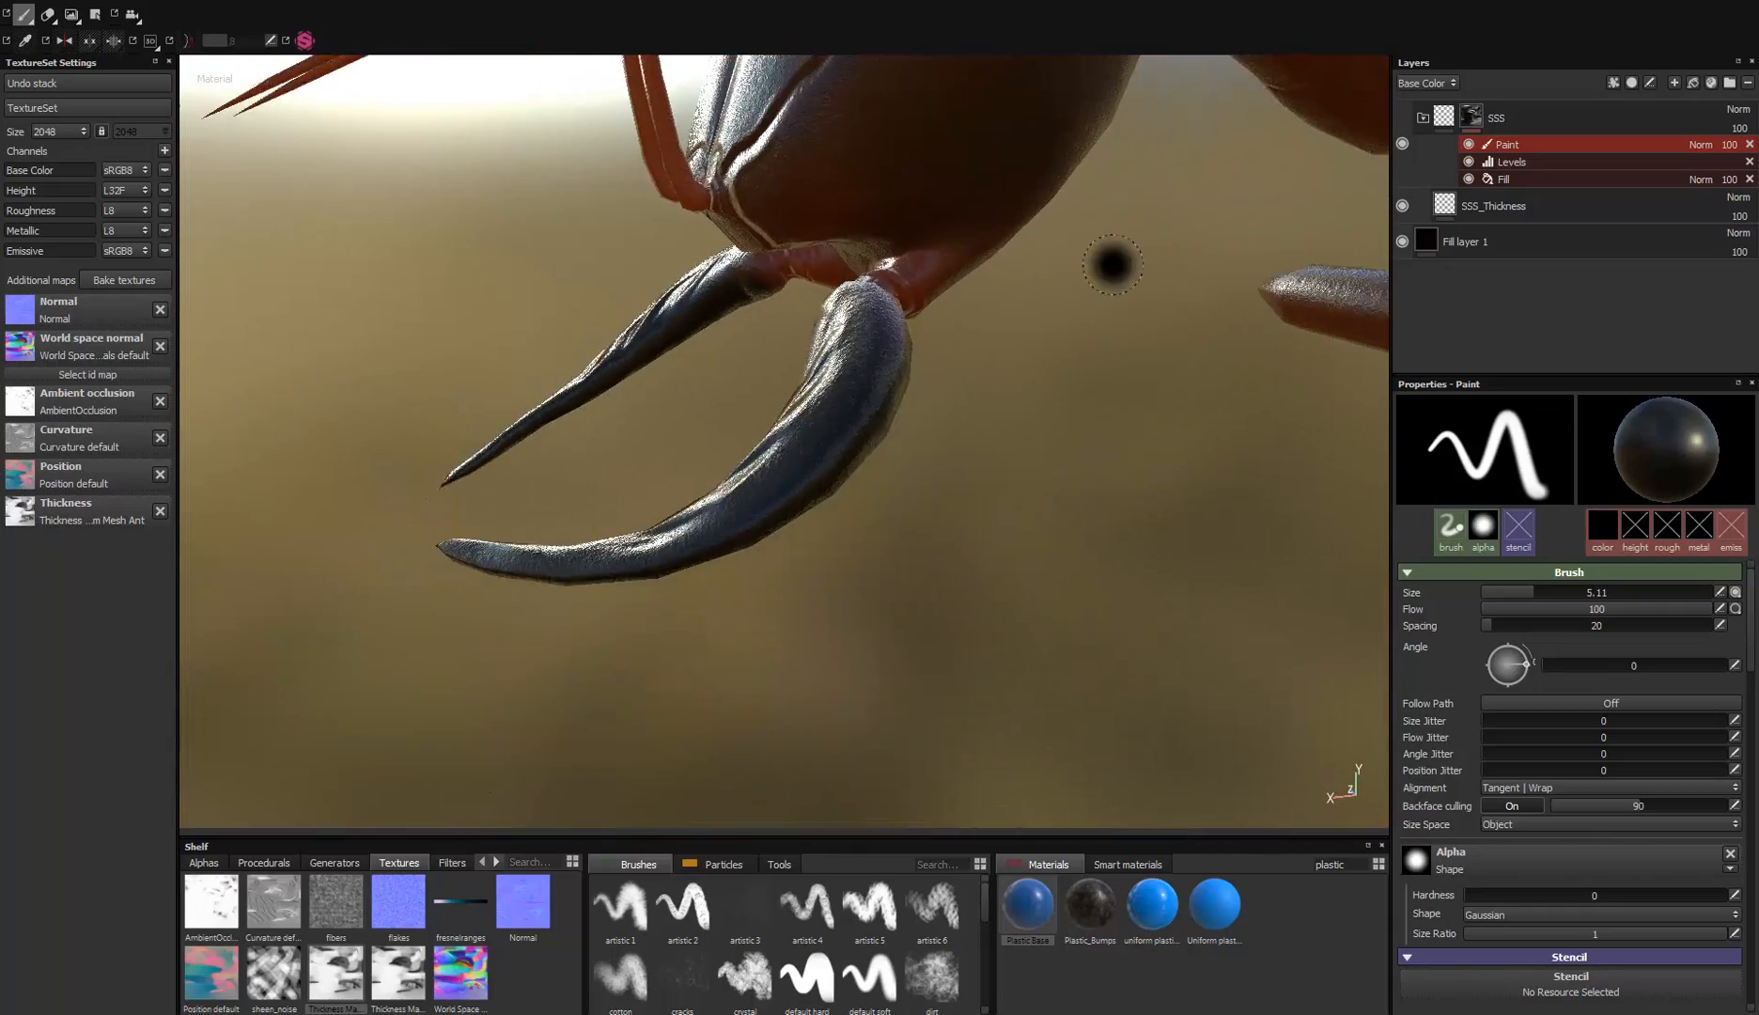
alt+middle_drag(1113, 265, 813, 653)
alt+drag(812, 652, 837, 526)
alt+right_drag(884, 310, 759, 165)
alt+middle_drag(691, 456, 569, 451)
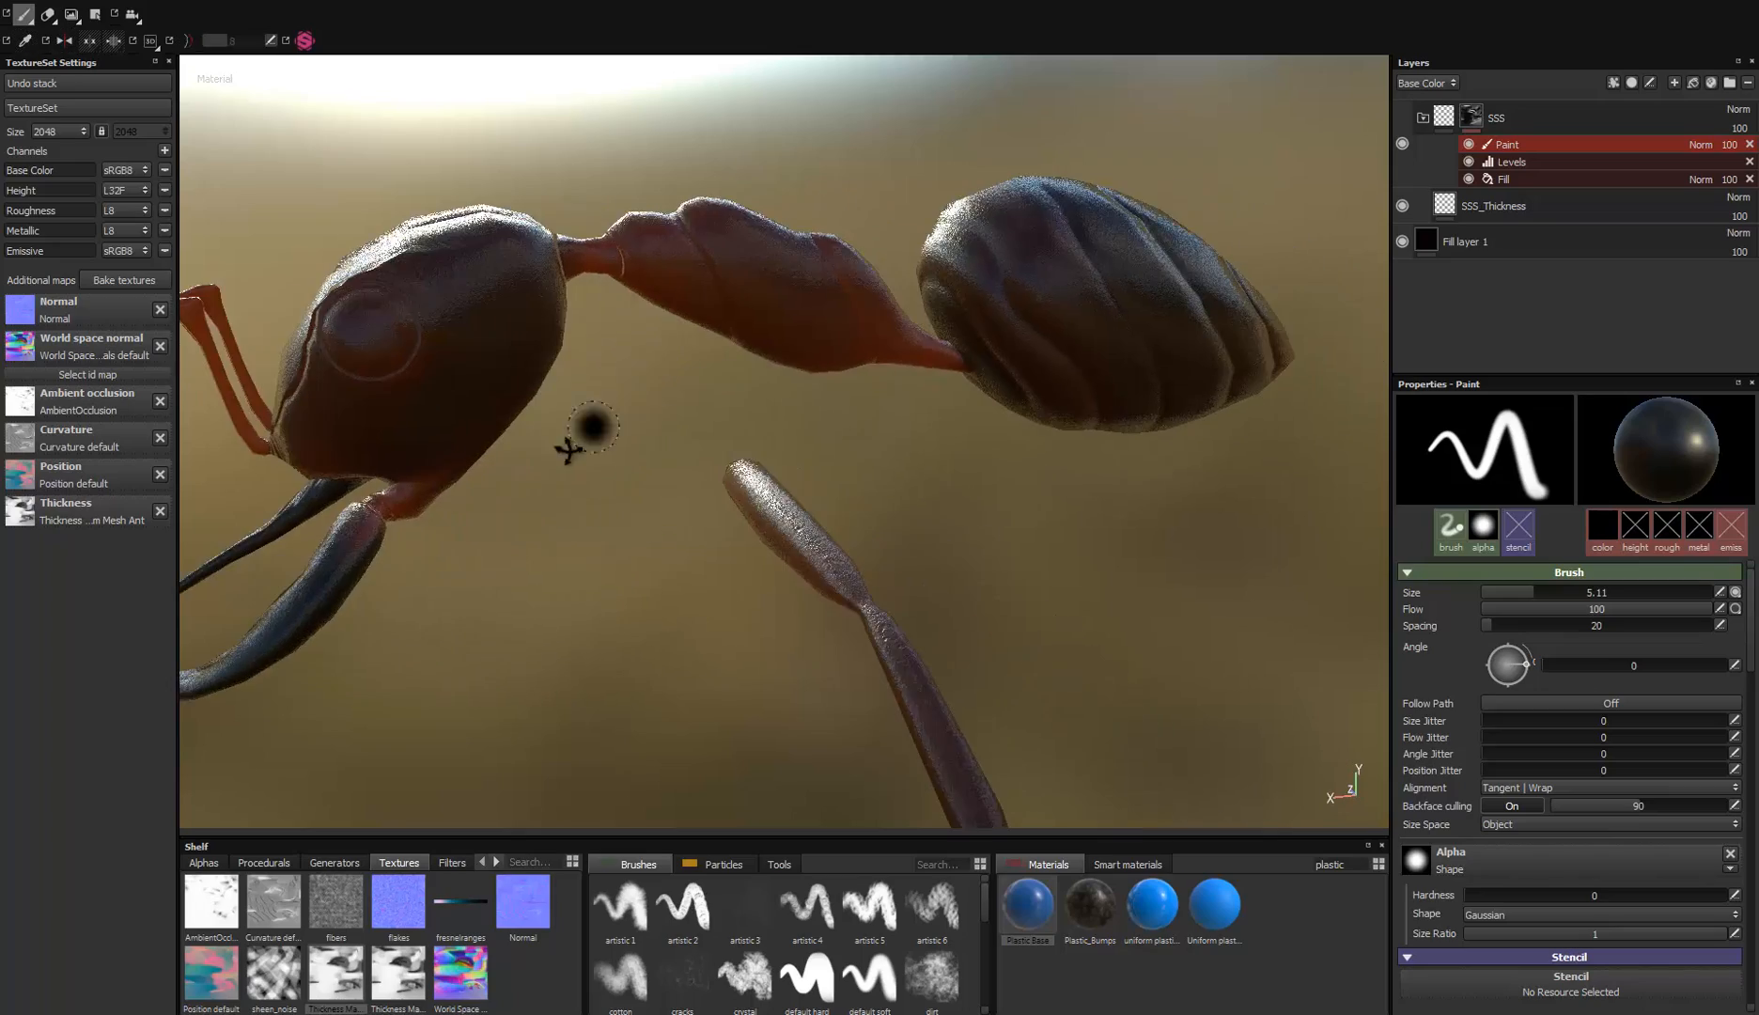
Step: Examine the mandible masking and the glow on the head, eye, thorax and abdomen from the side and front
alt+drag(569, 449, 808, 471)
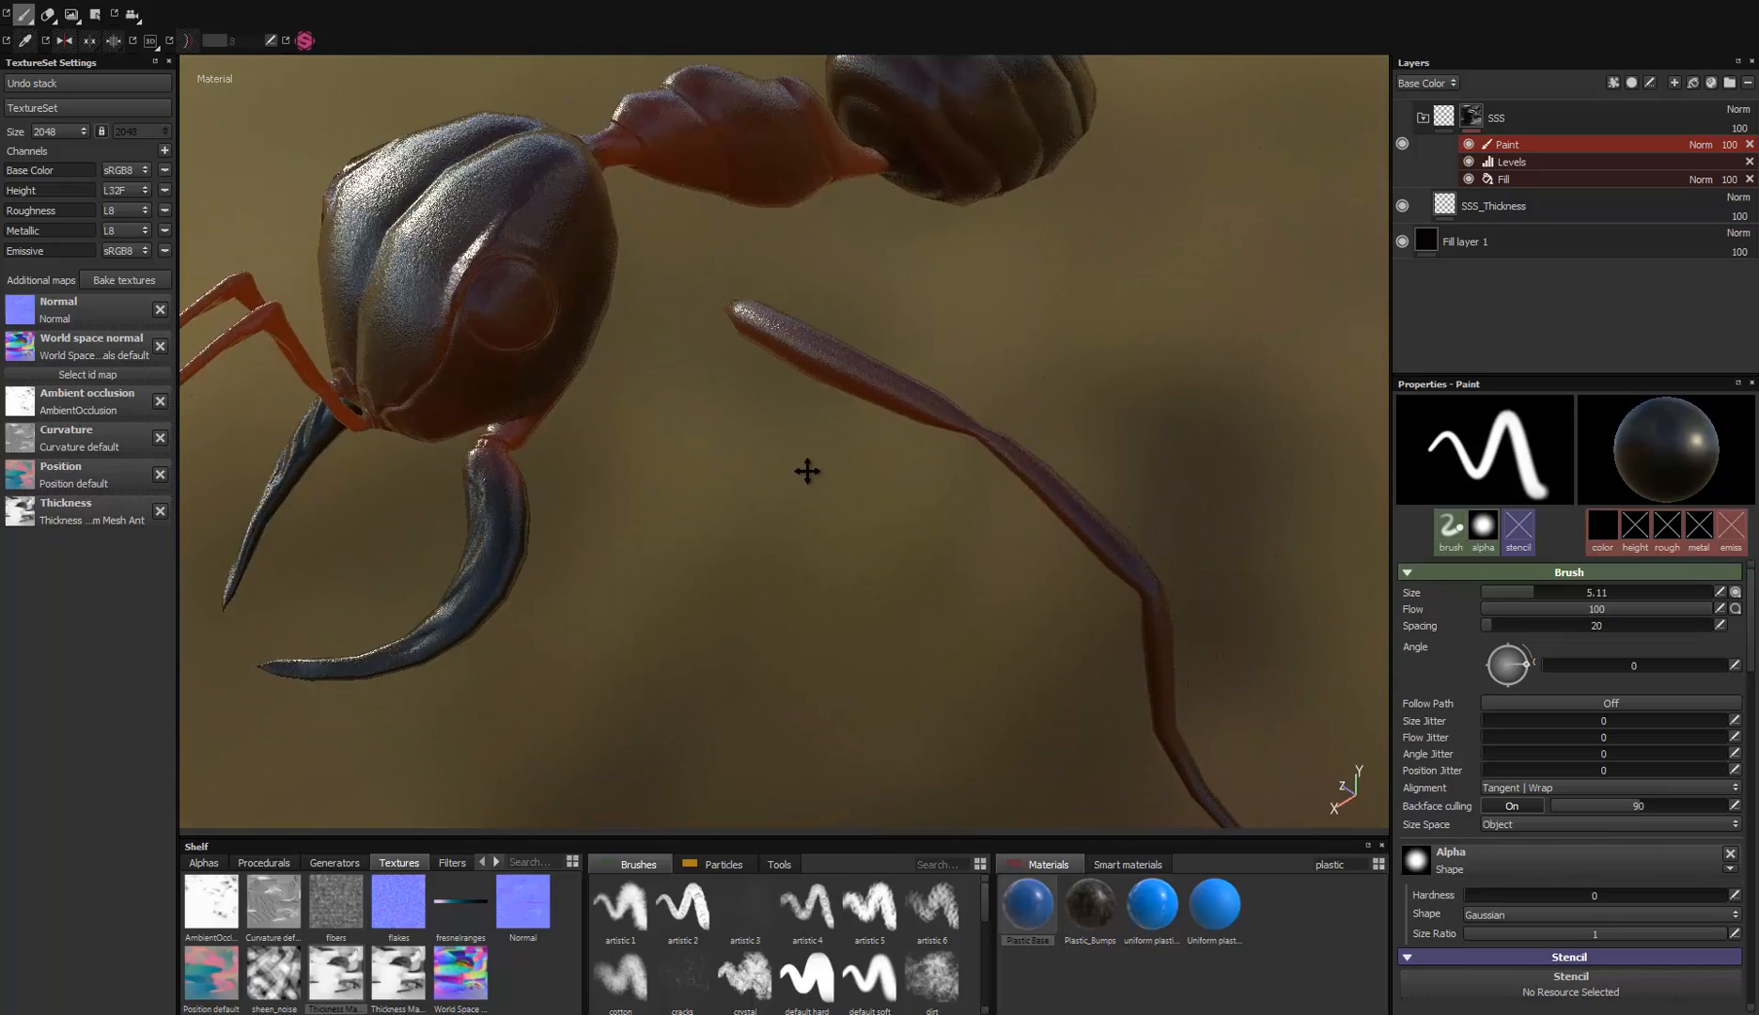
alt+right_drag(807, 471, 784, 188)
alt+drag(856, 393, 725, 346)
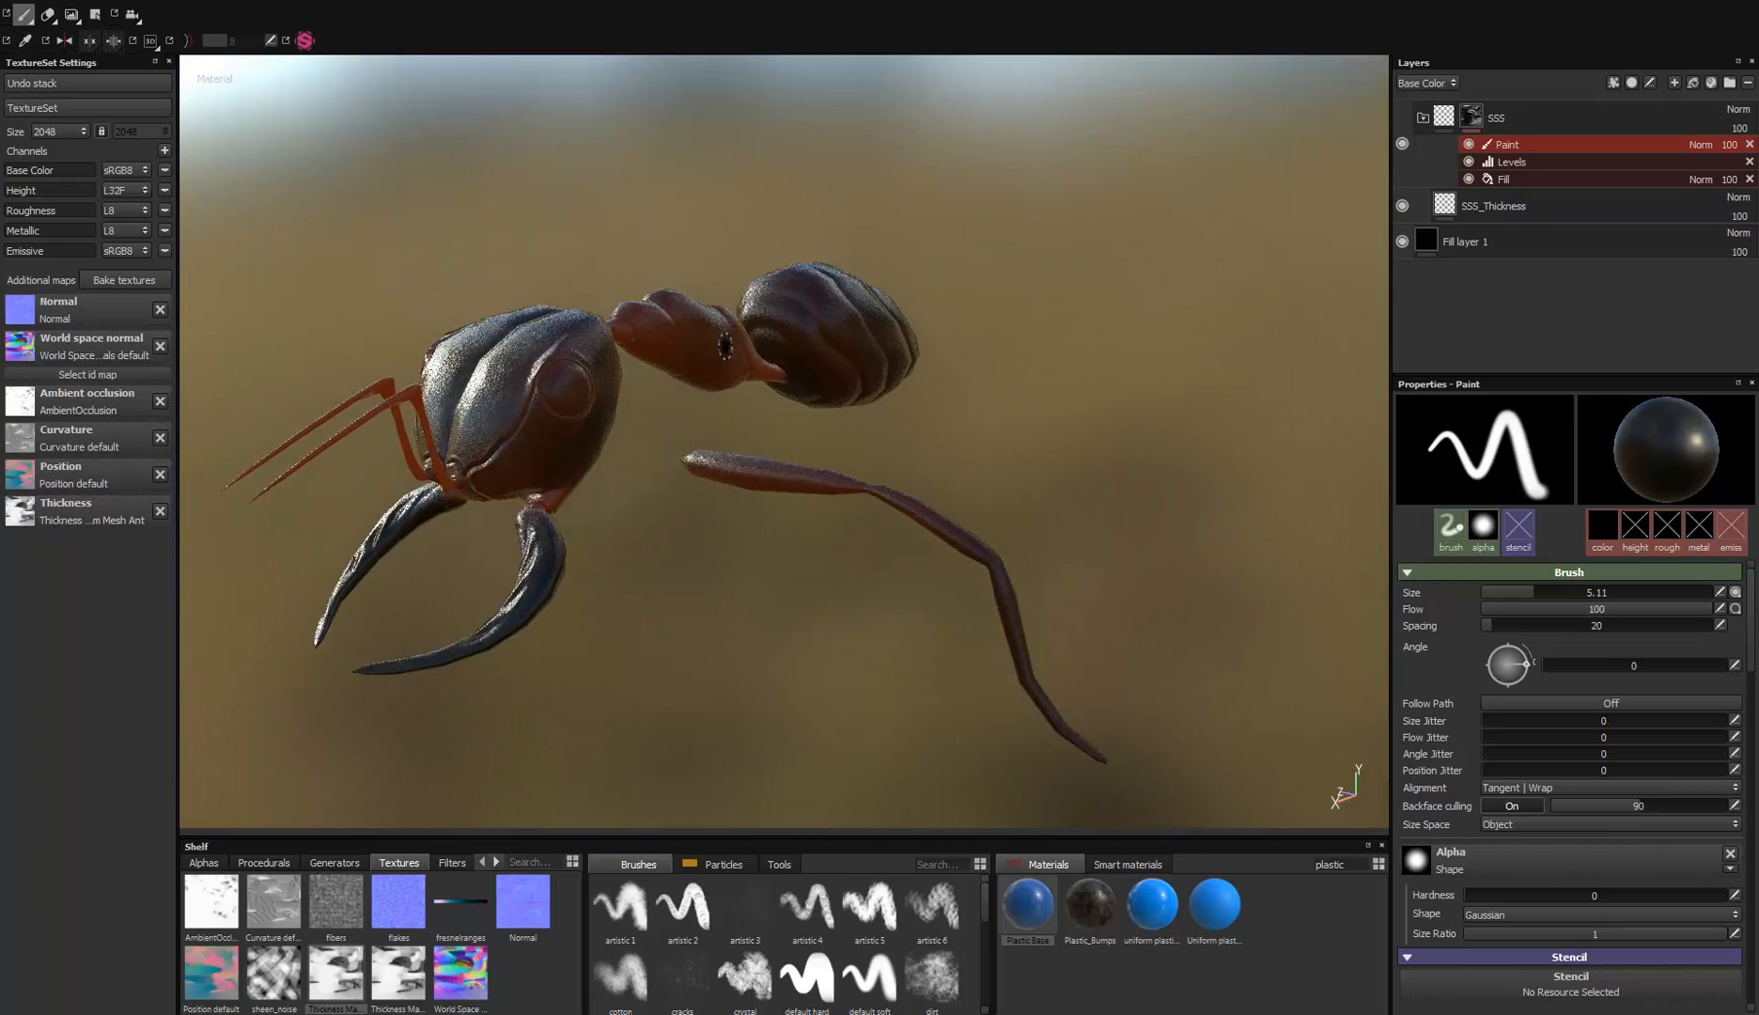
alt+middle_drag(724, 346, 841, 348)
alt+drag(842, 347, 738, 352)
mouse_move(738, 353)
alt+right_down()
mouse_move(766, 470)
mouse_move(678, 404)
mouse_move(661, 461)
alt+right_up()
alt+middle_drag(621, 413, 690, 380)
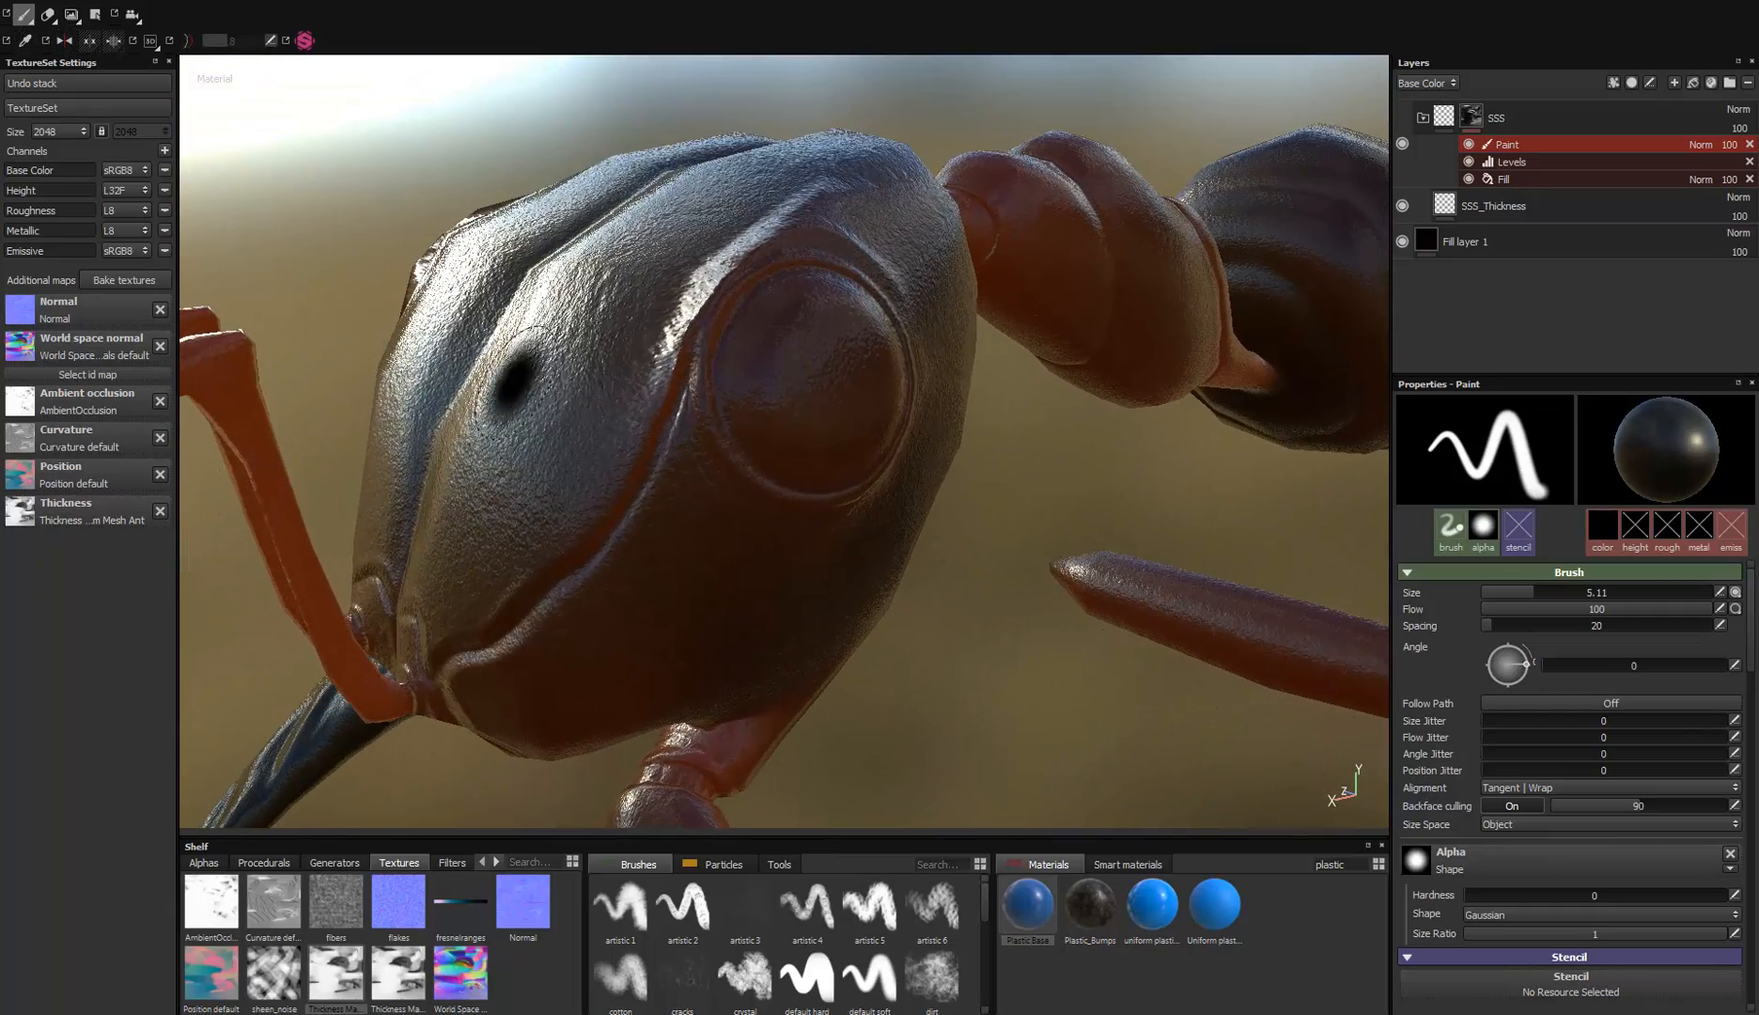
mouse_move(526, 411)
alt+middle_down()
mouse_move(593, 396)
mouse_move(550, 470)
alt+middle_up()
alt+drag(550, 469, 585, 444)
alt+middle_drag(526, 445, 431, 453)
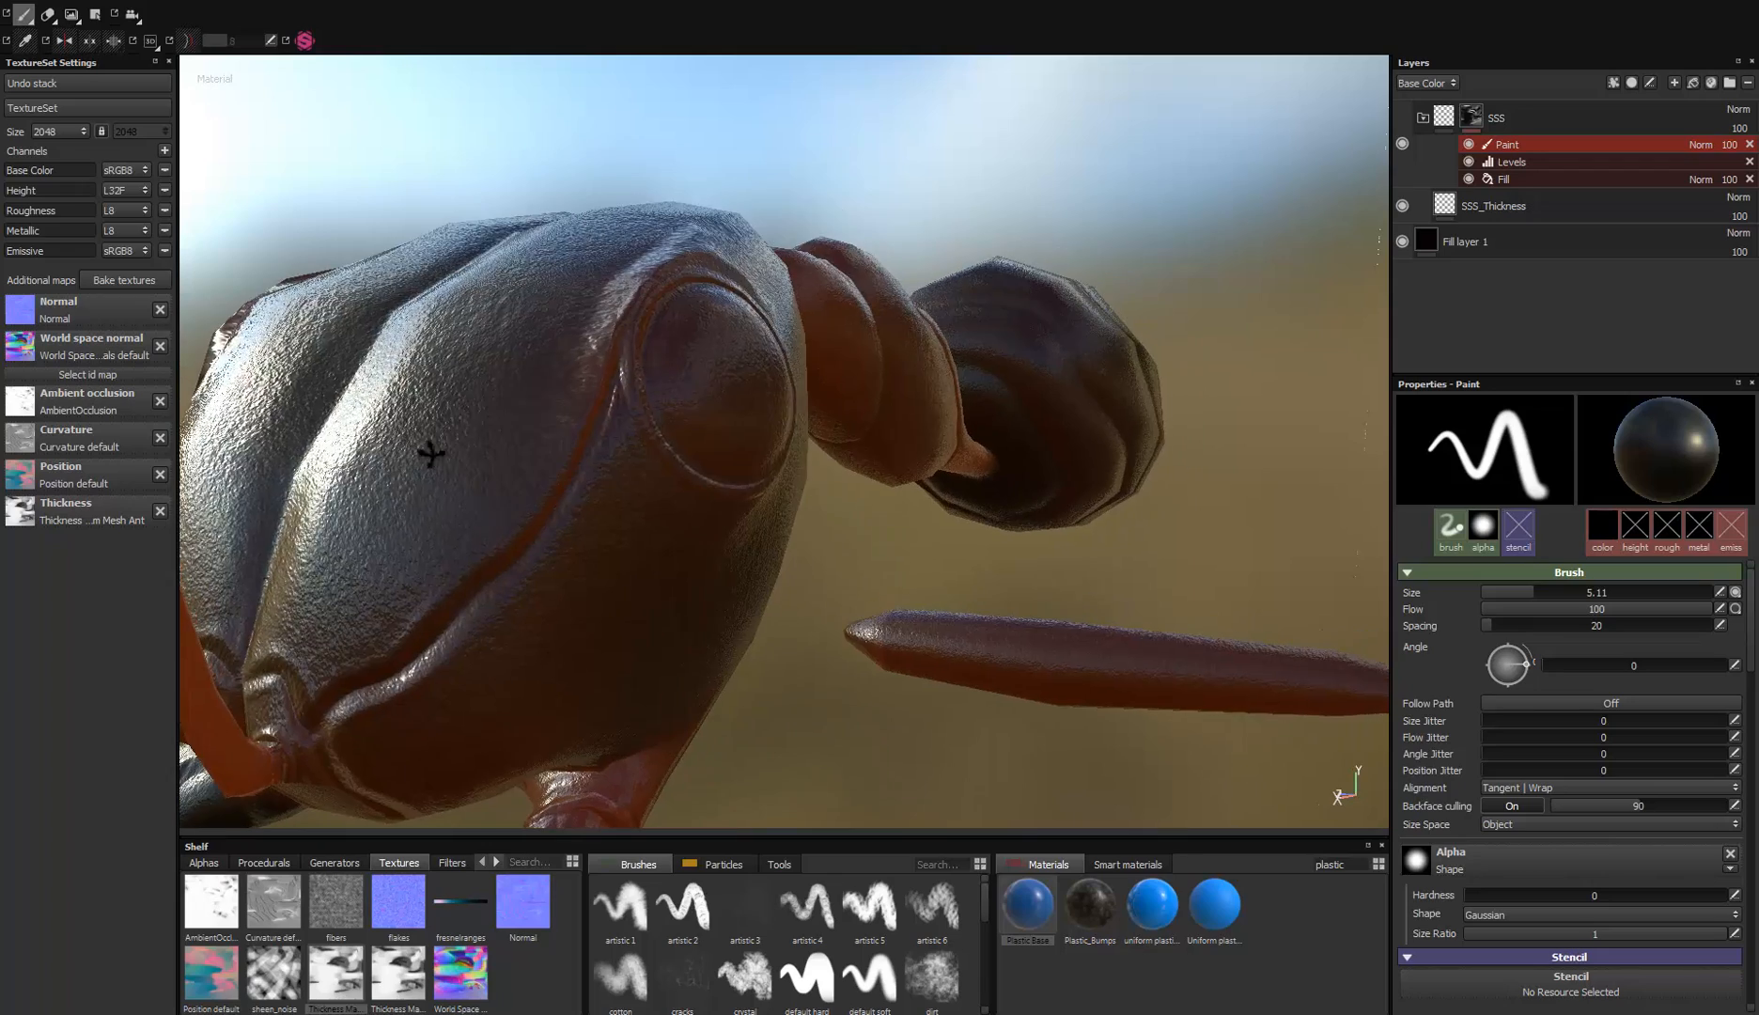
alt+drag(432, 454, 362, 466)
alt+right_drag(545, 582, 601, 724)
alt+middle_drag(658, 484, 593, 472)
alt+drag(593, 471, 657, 442)
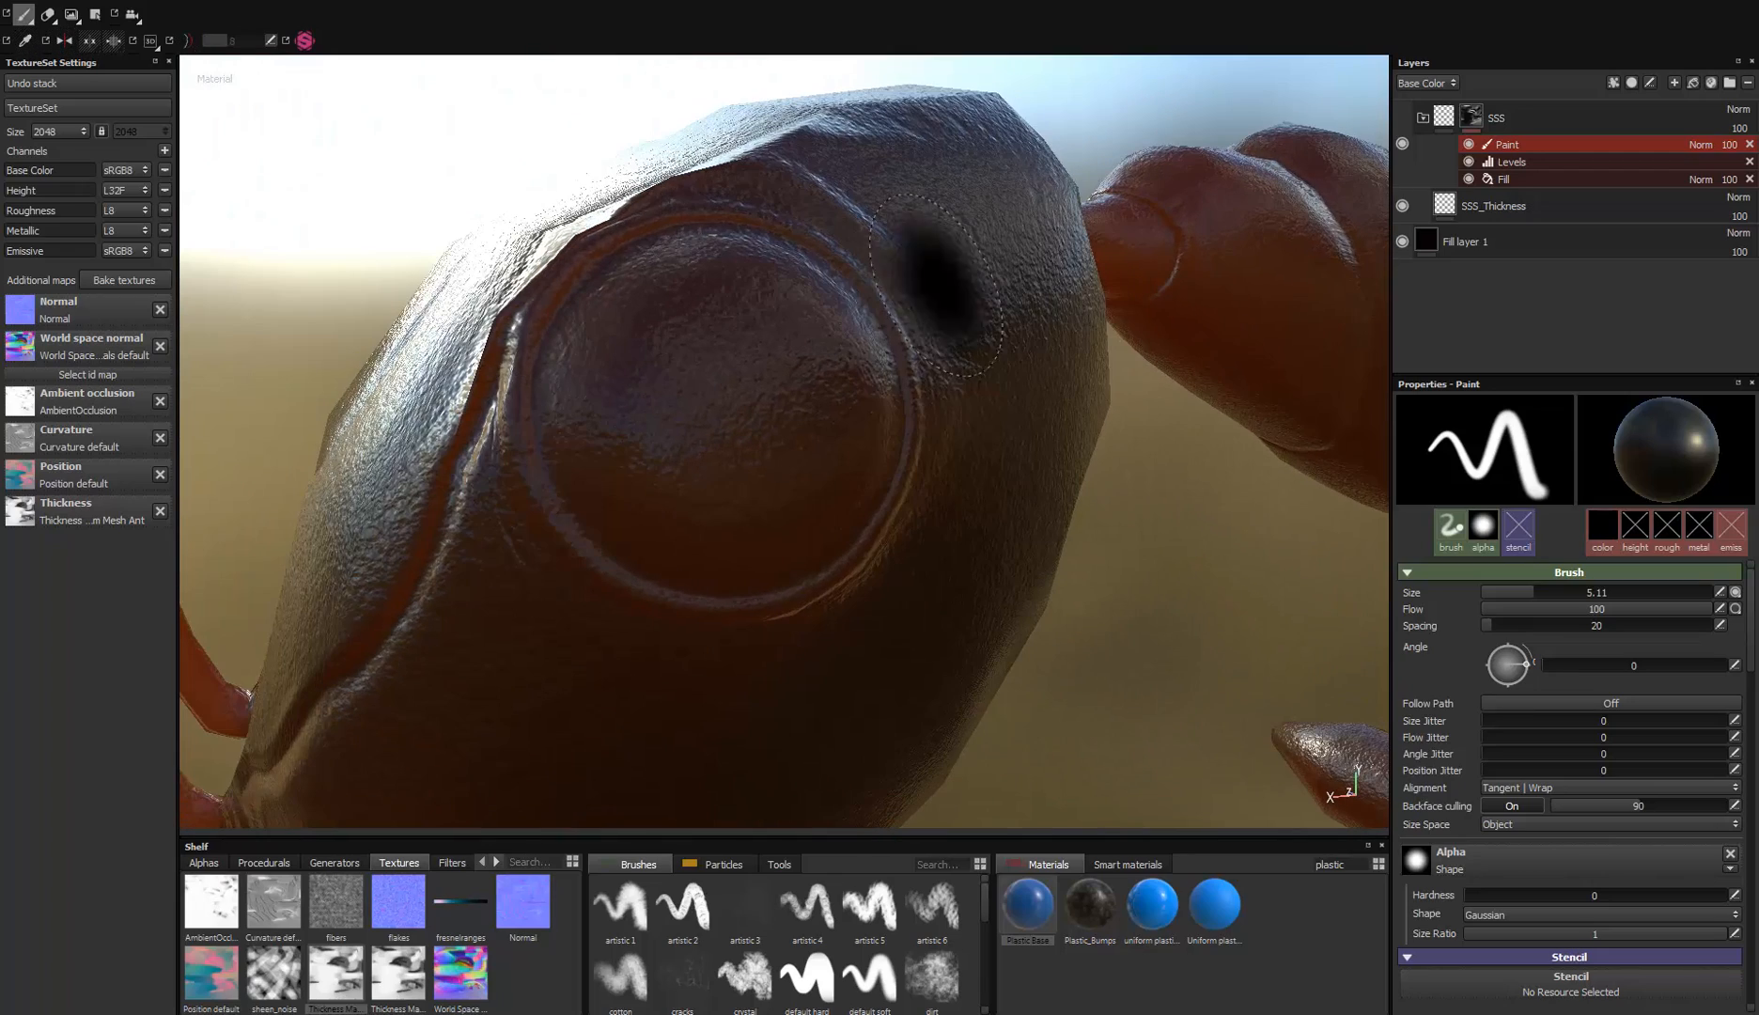
Step: Create a folder named Eye above the collapsed SSS folder and place a new fill layer inside it
click(1423, 119)
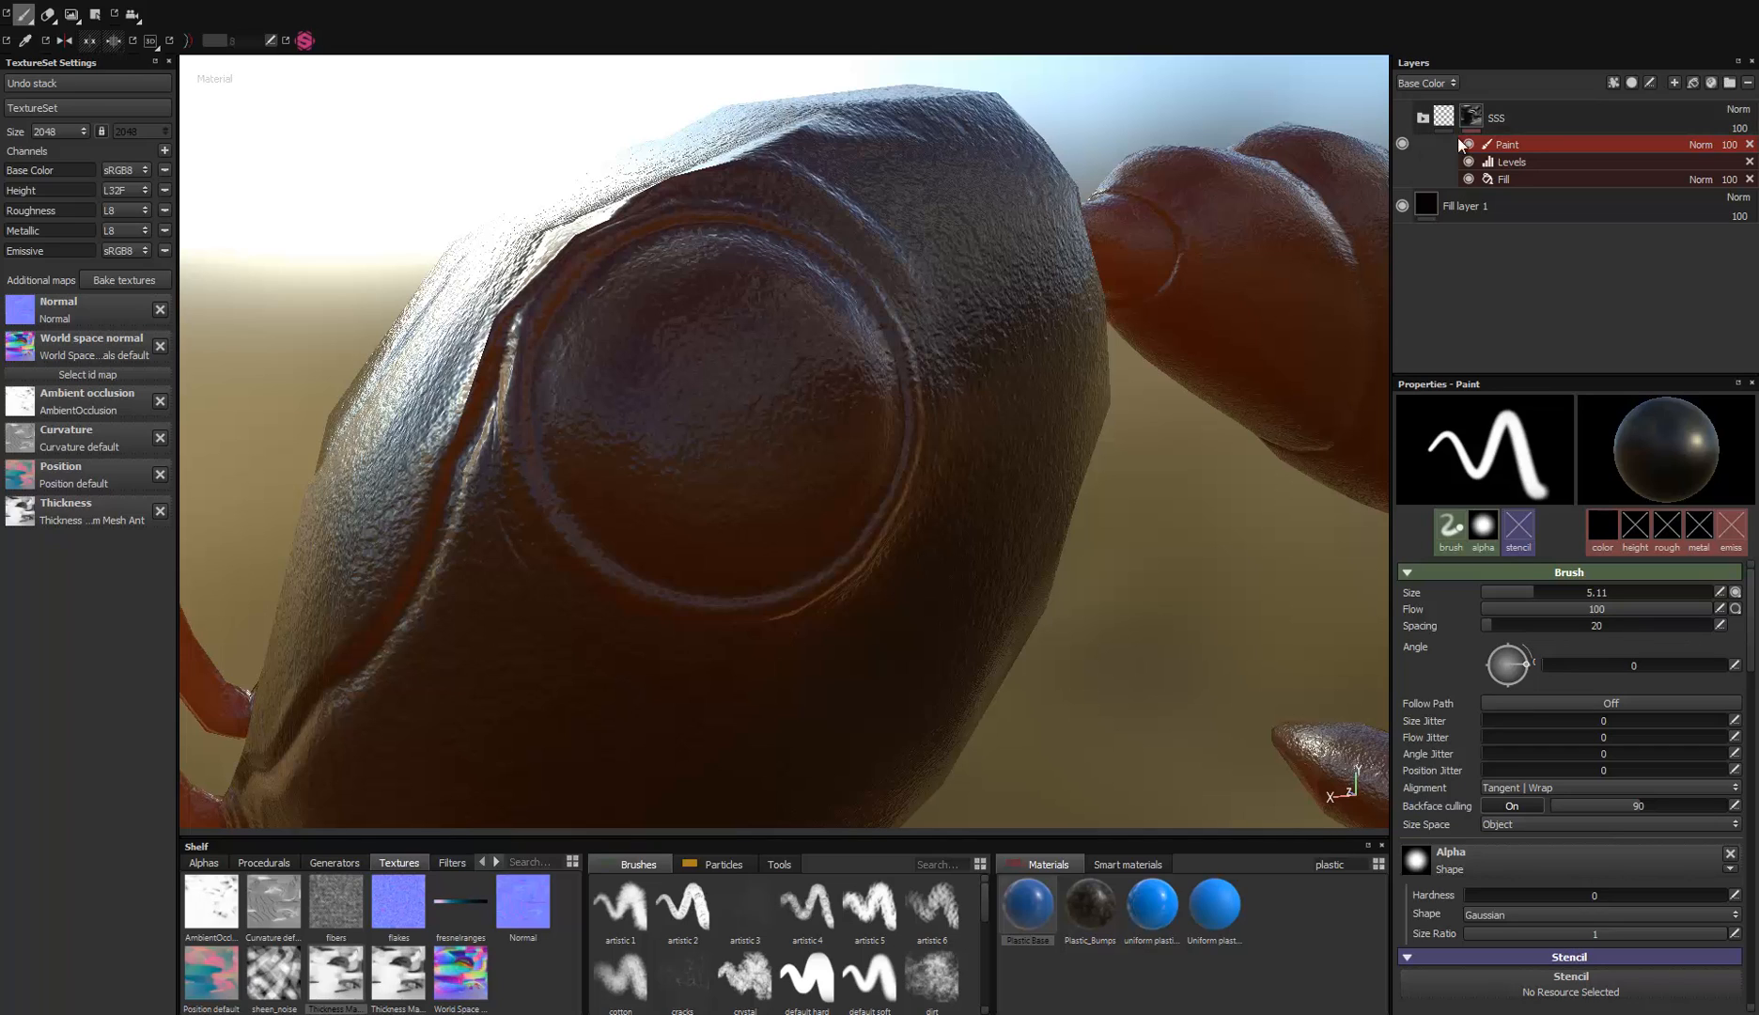
click(1445, 117)
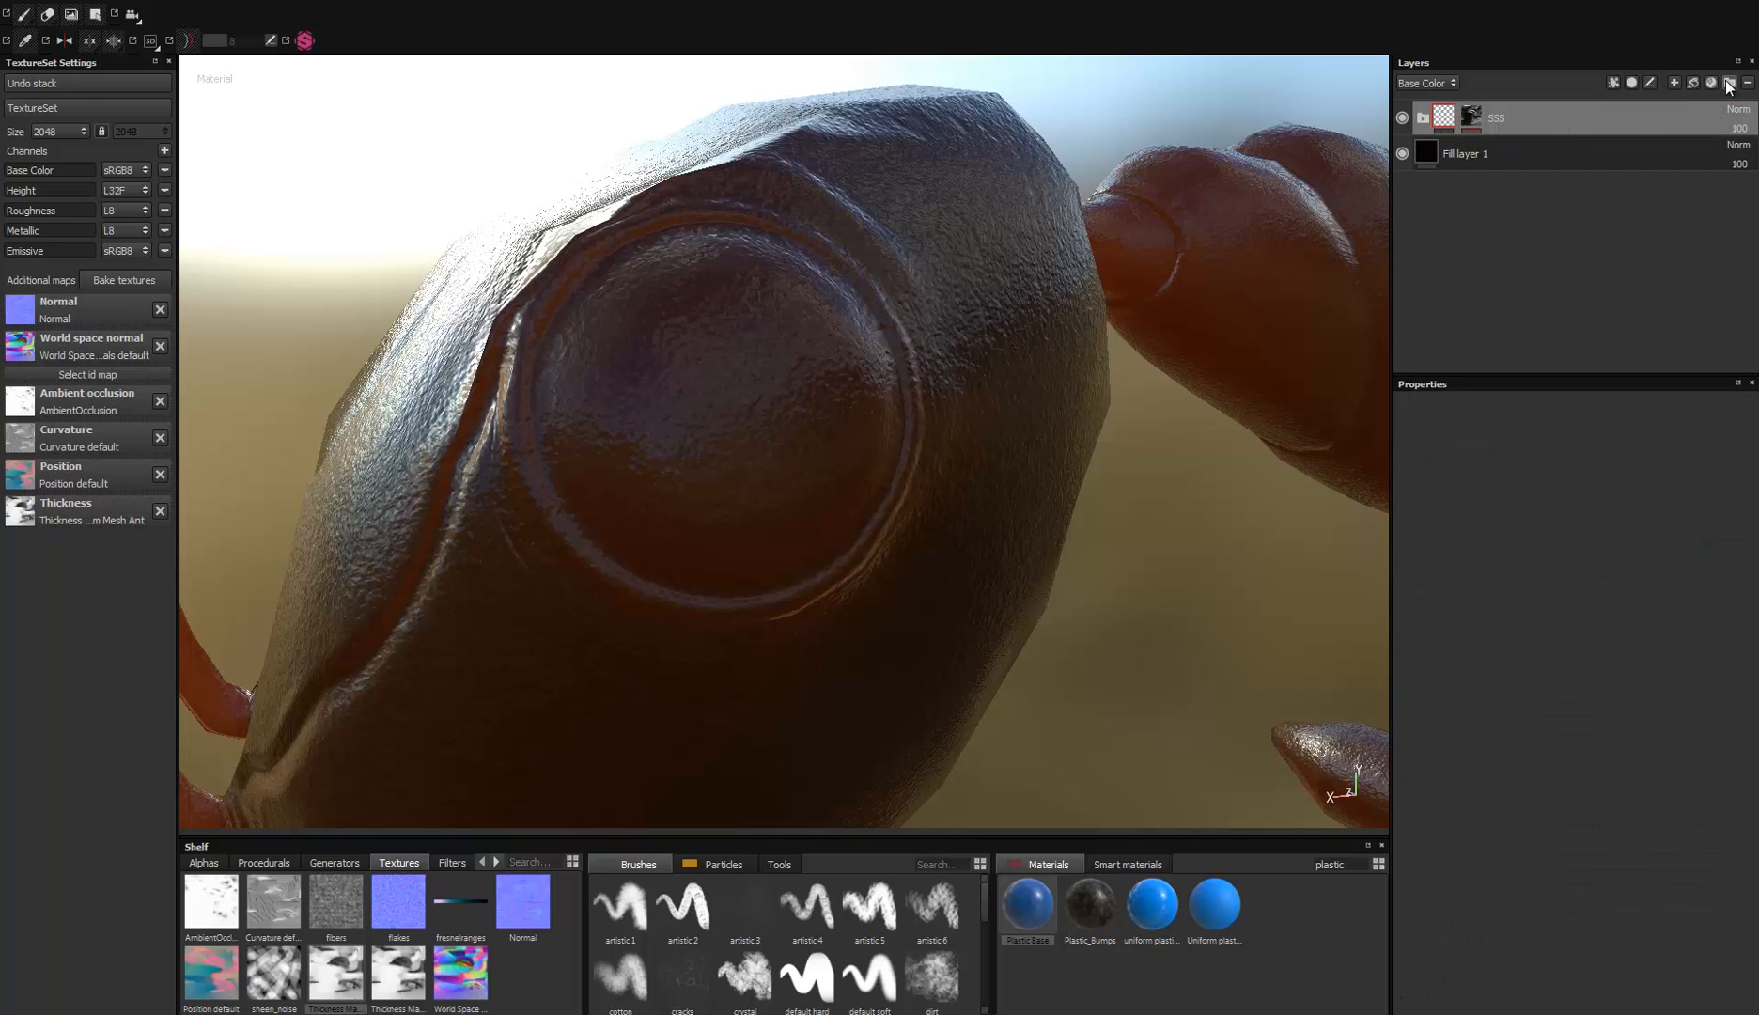
click(1730, 82)
double_click(1486, 117)
text(Eye)
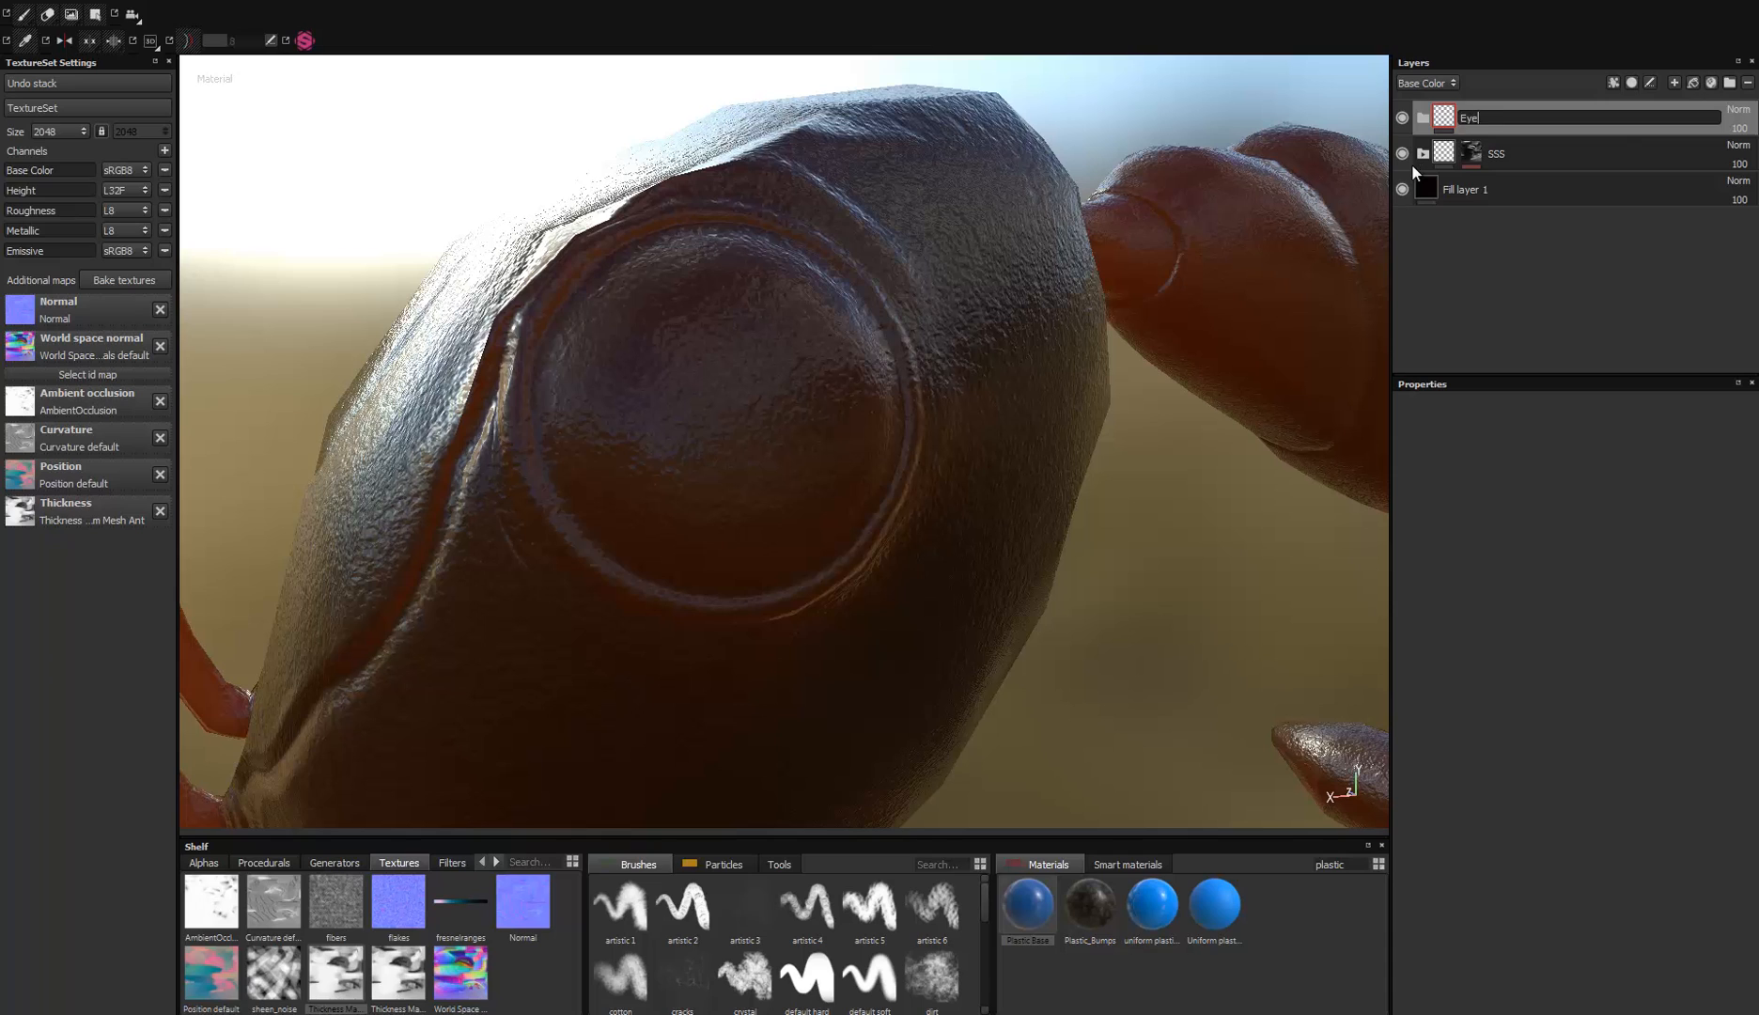
key(Return)
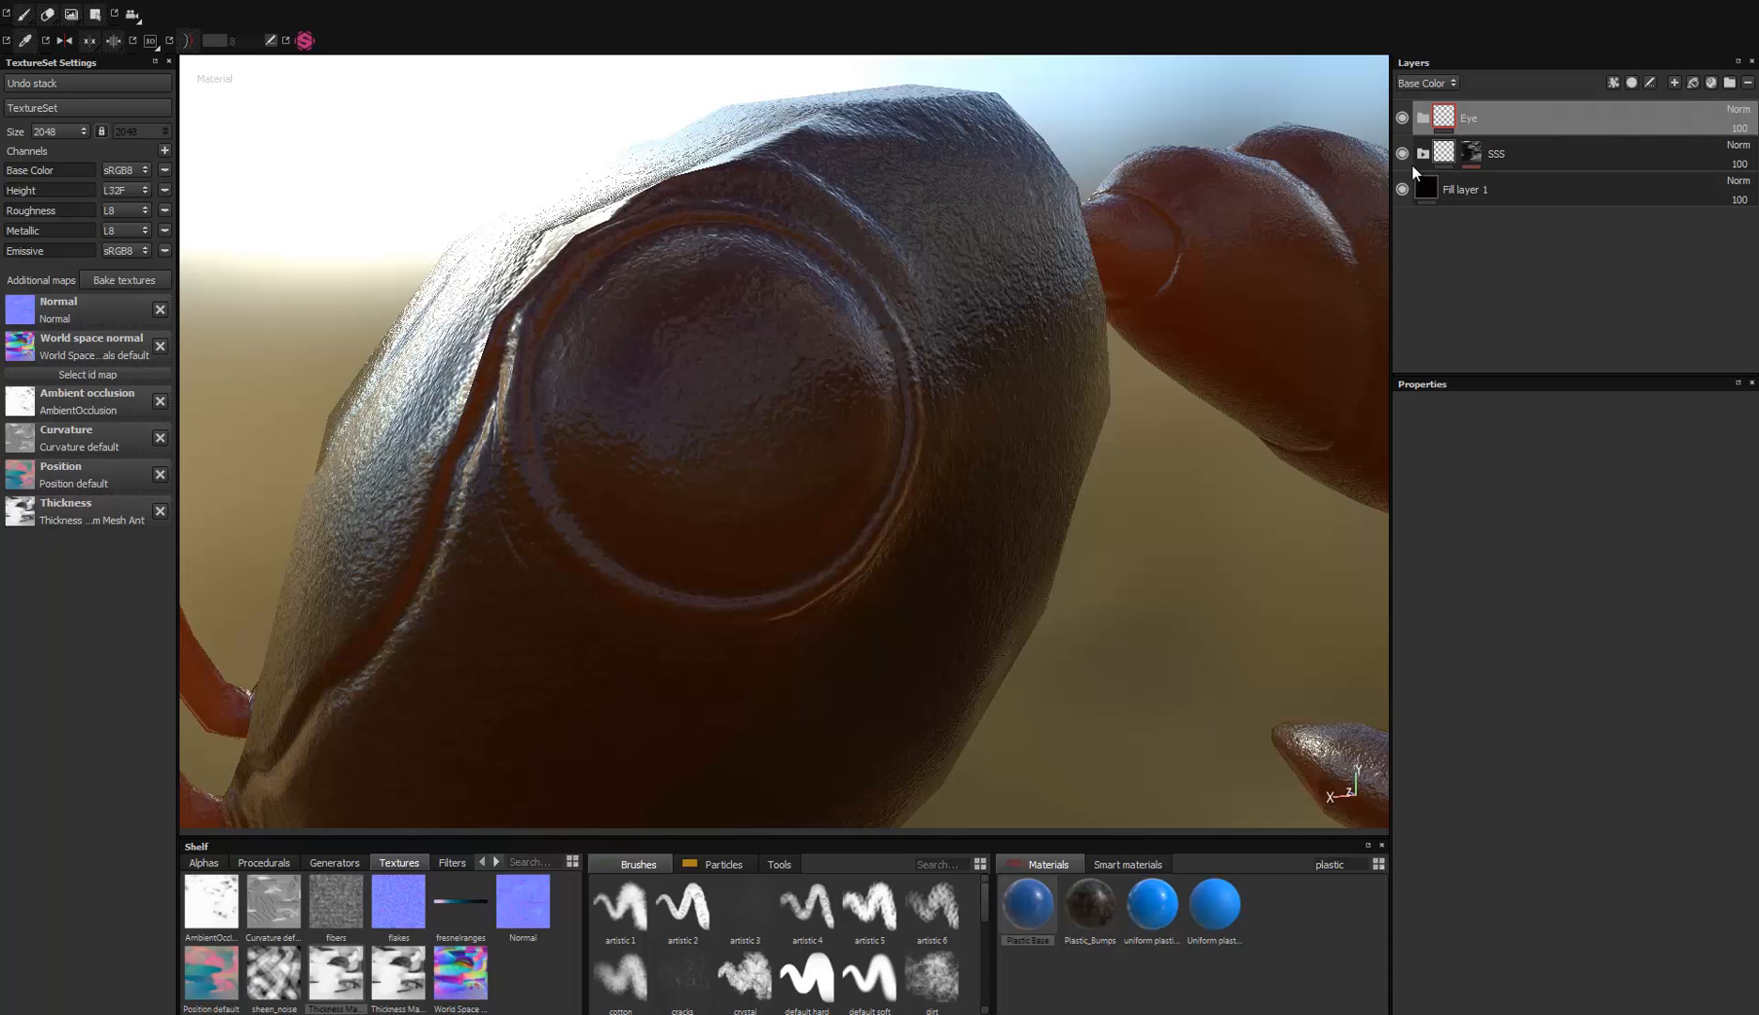
click(1694, 82)
drag(1427, 117, 1441, 150)
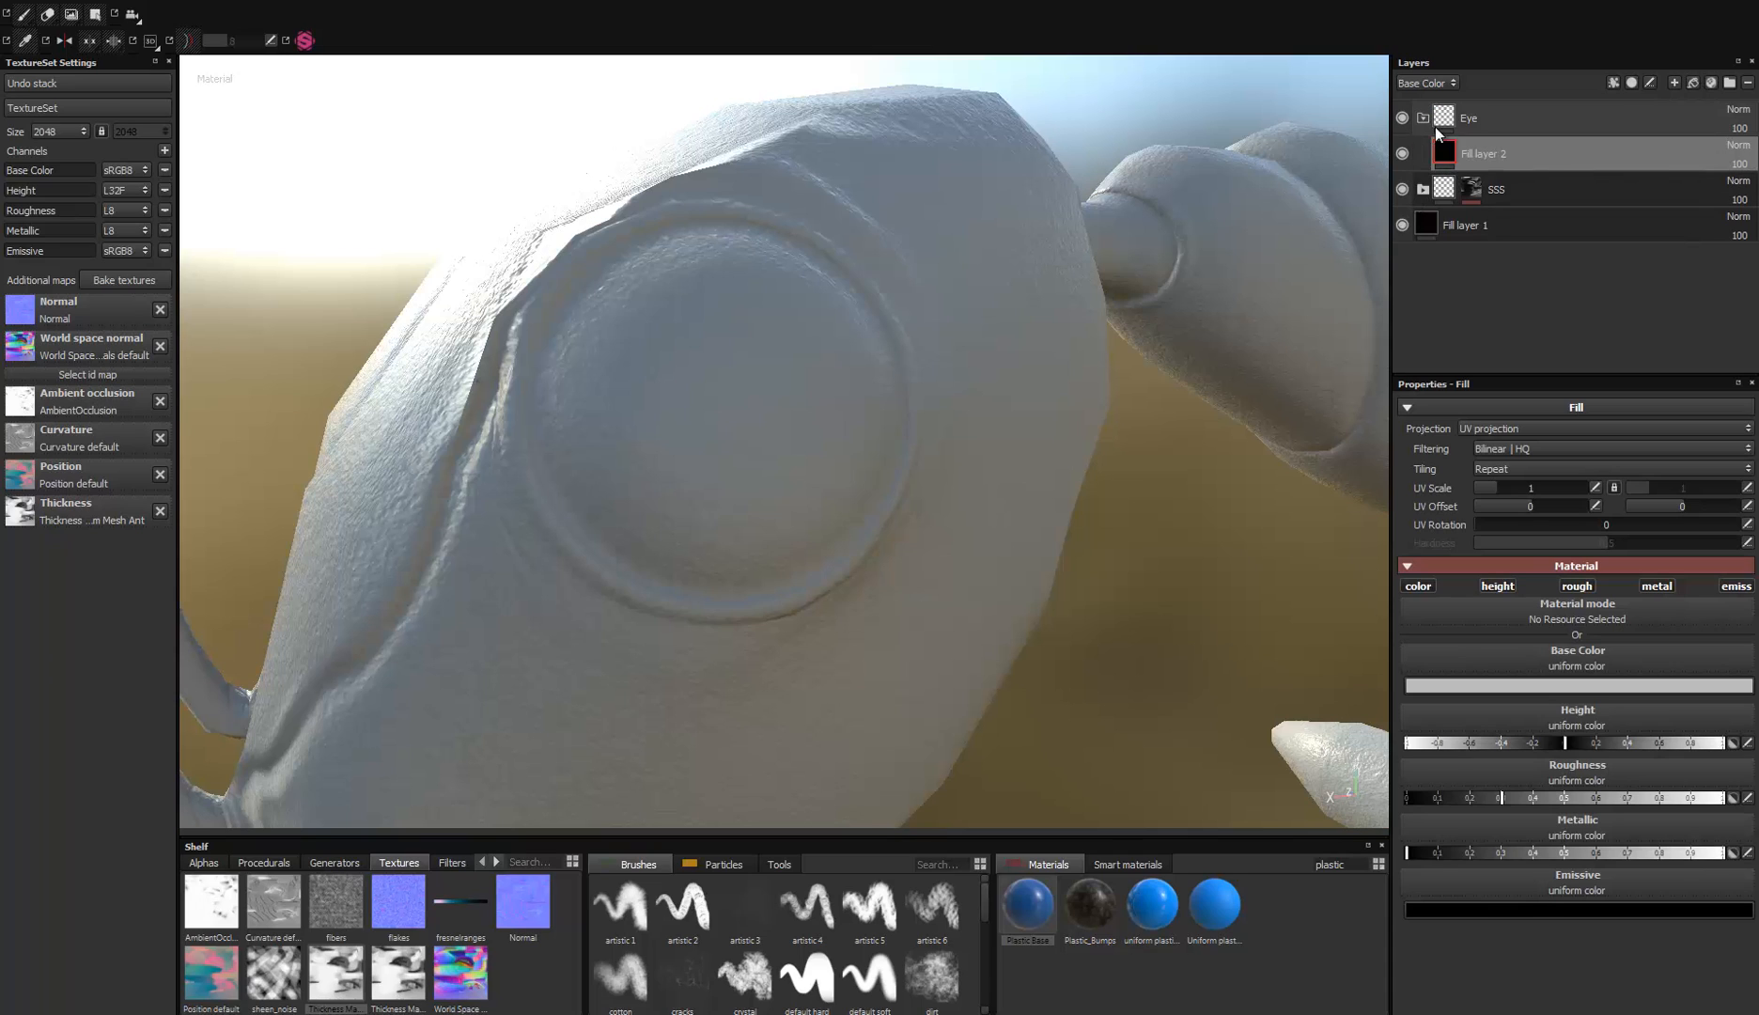
Step: Add a black mask to the Eye folder and reveal the eyeball in it with a white UV-mode Polygon Fill
click(1440, 116)
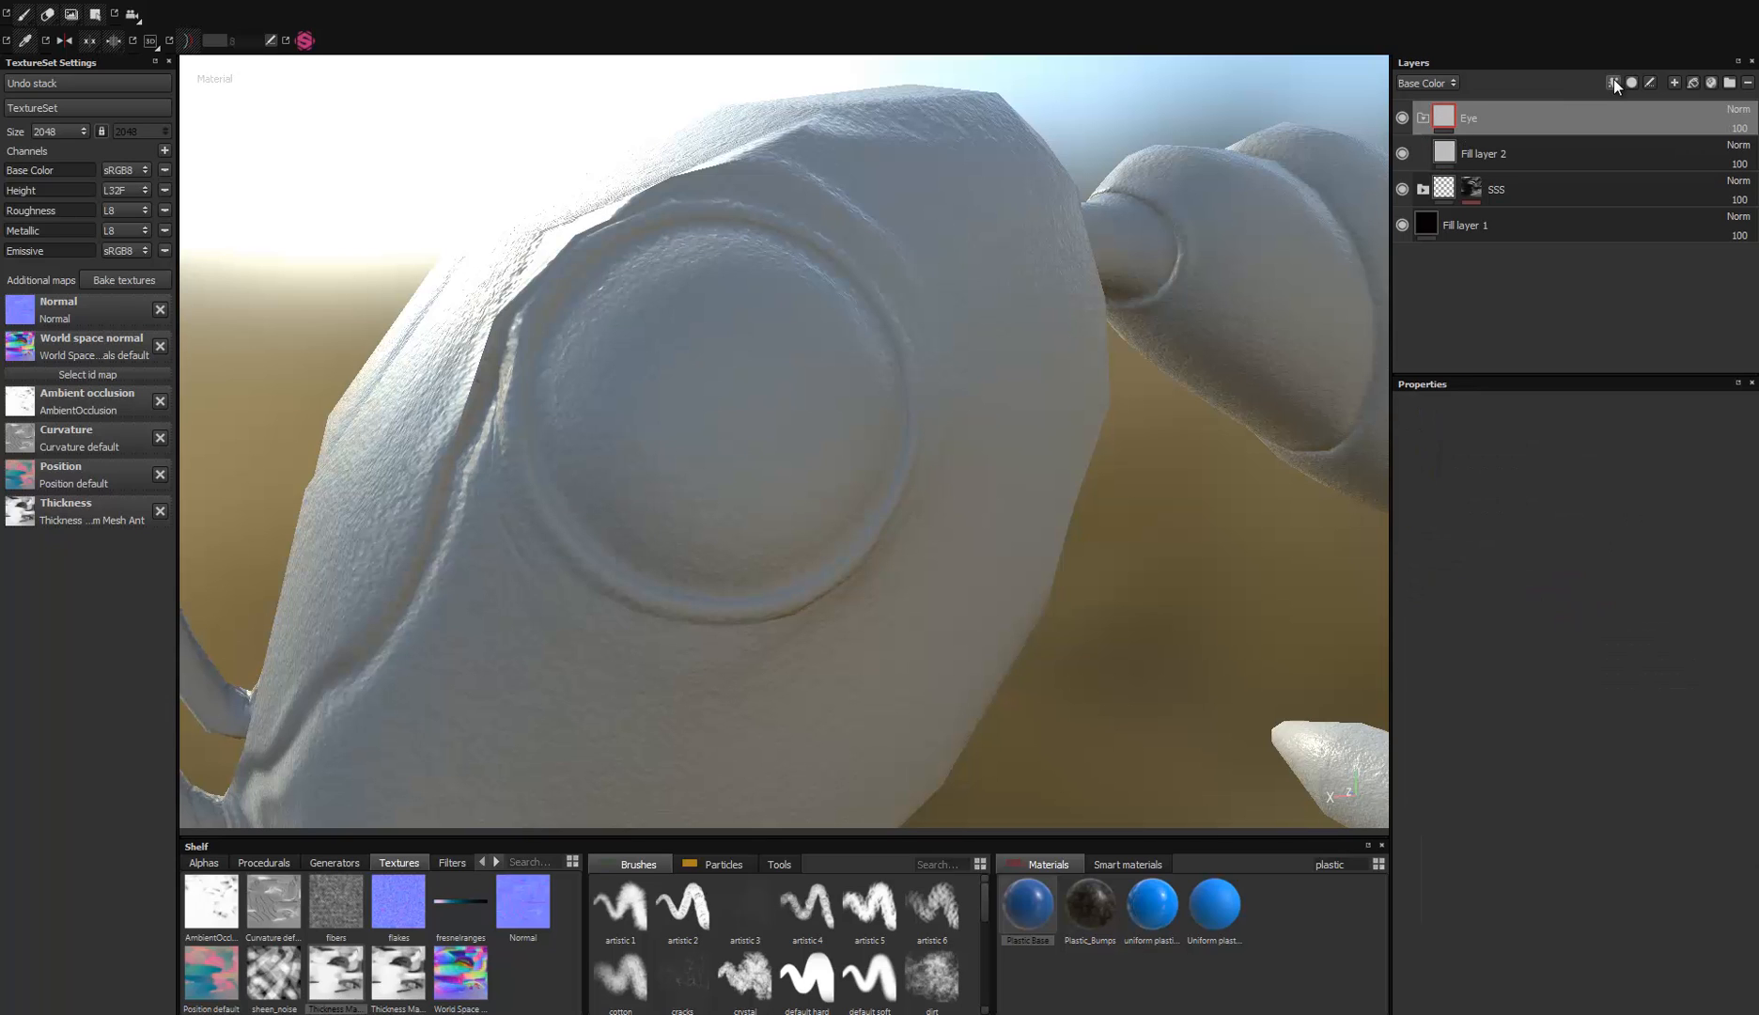
right_click(1461, 128)
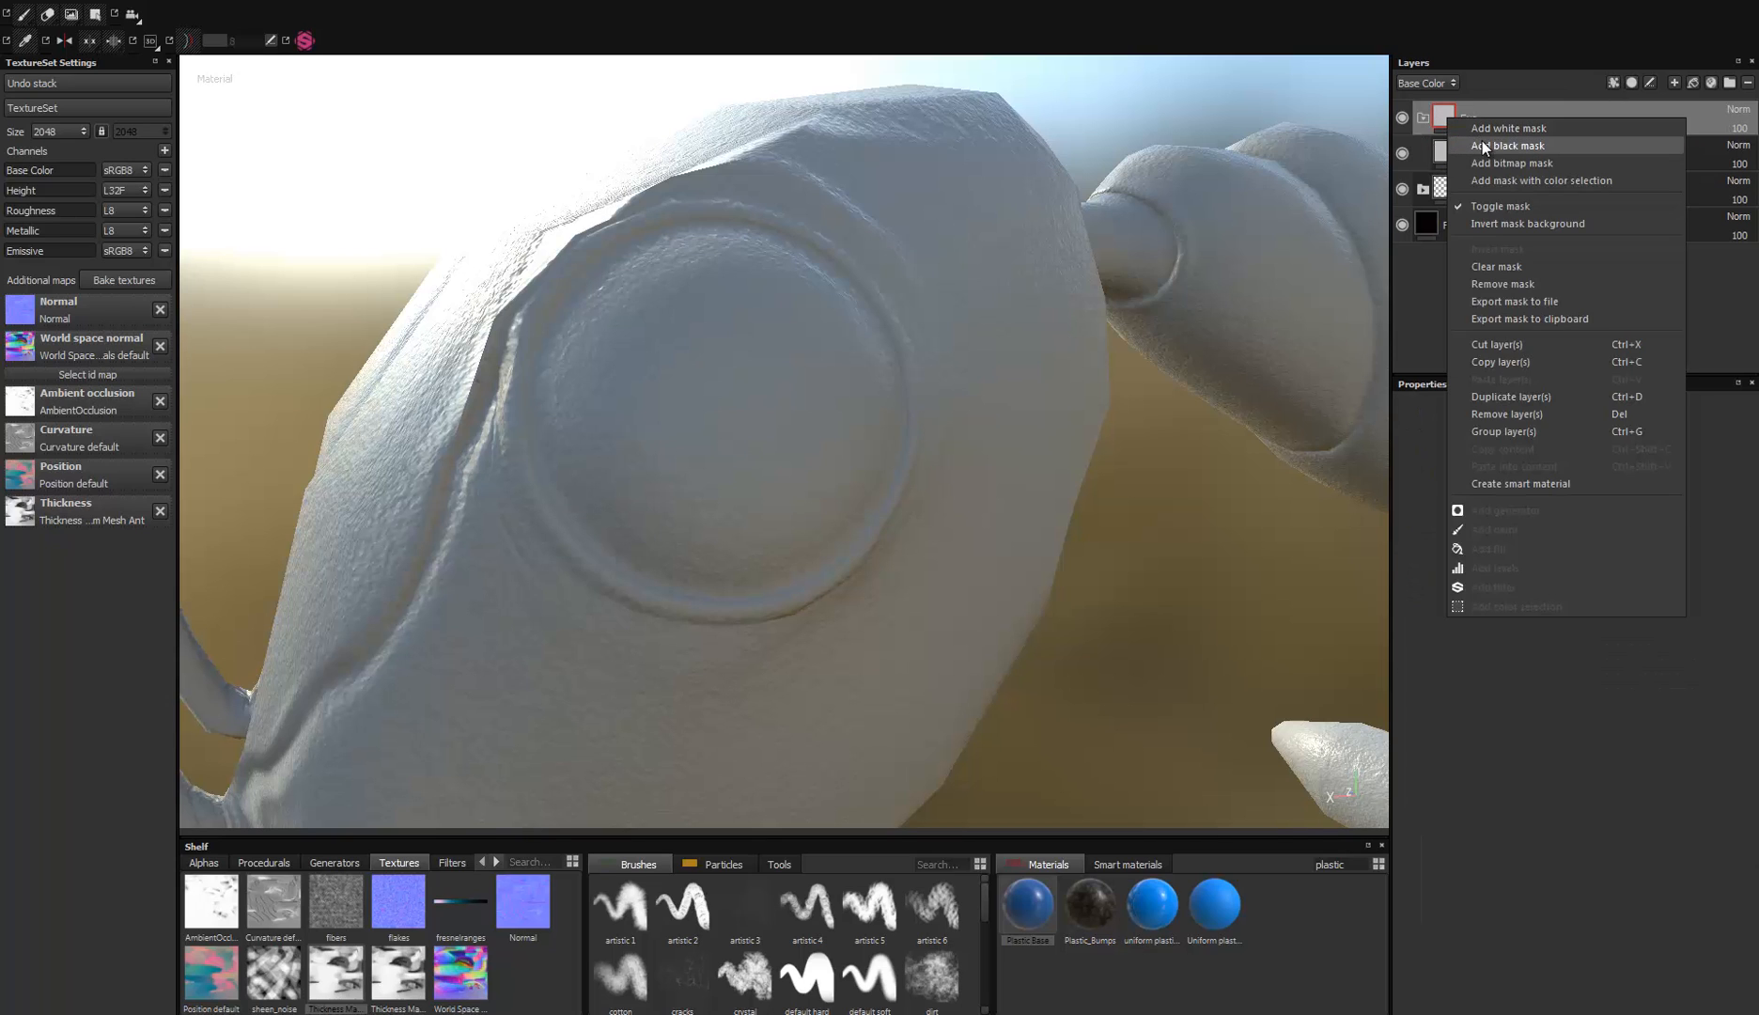
click(1499, 146)
key(4)
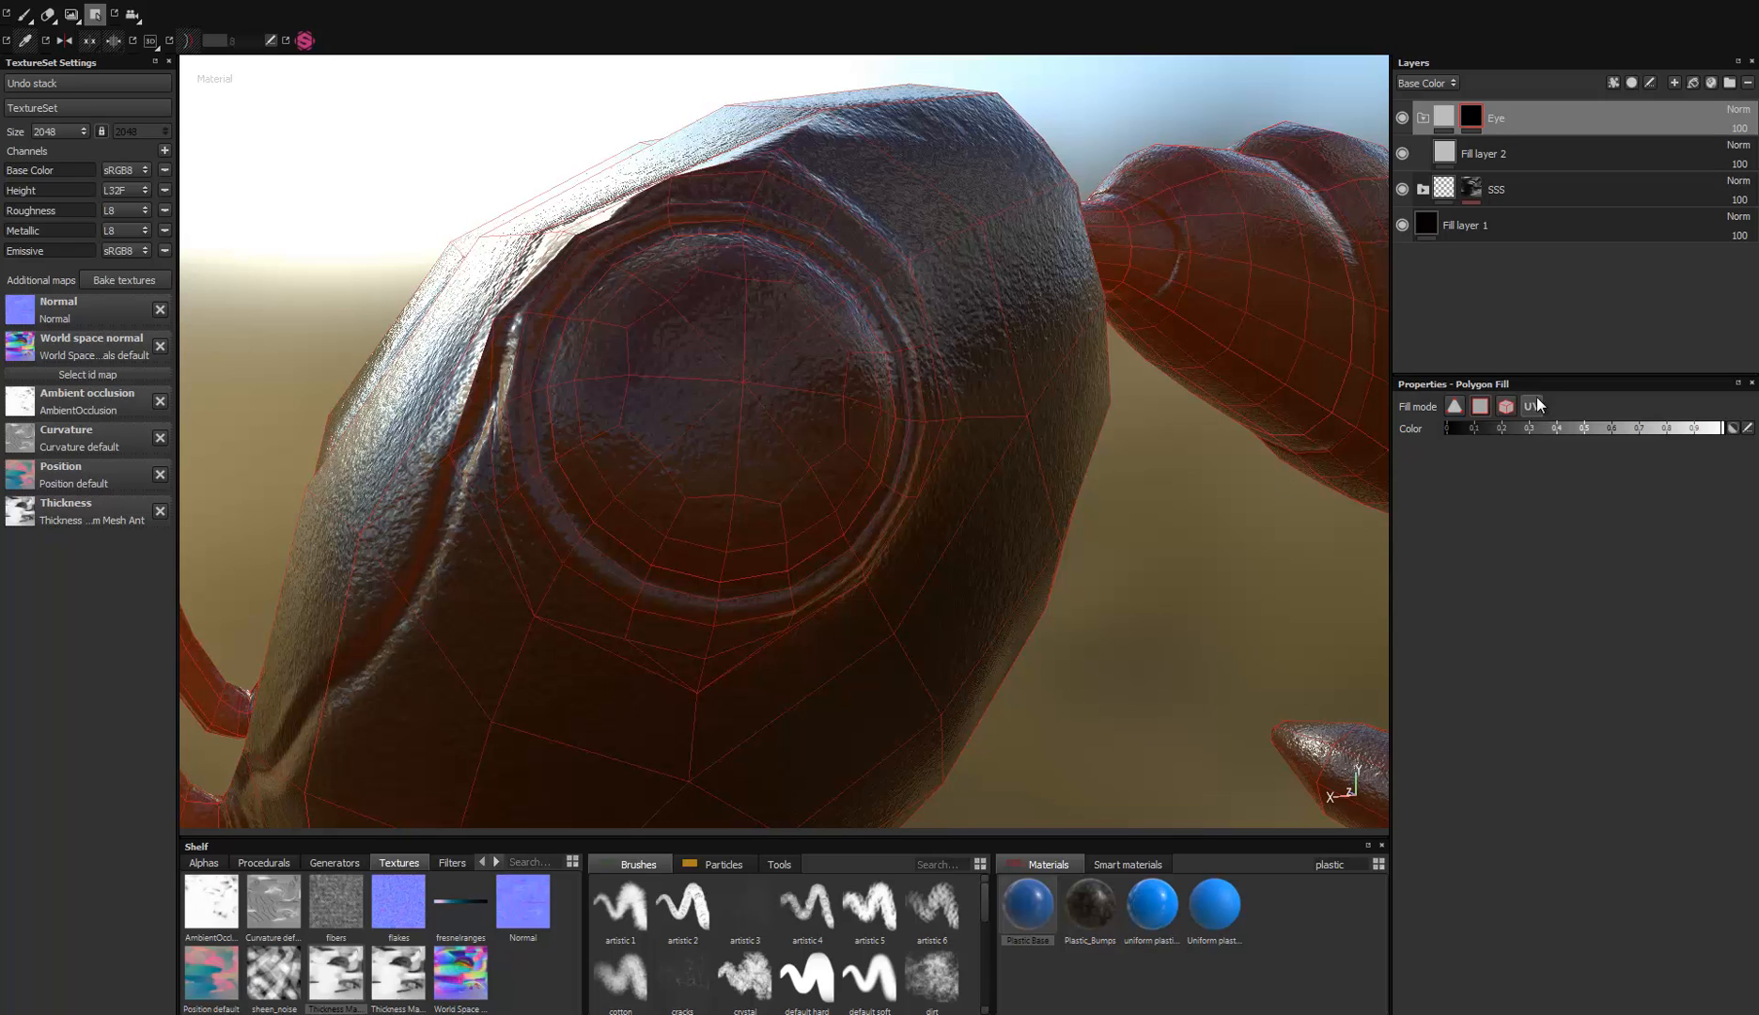
click(716, 393)
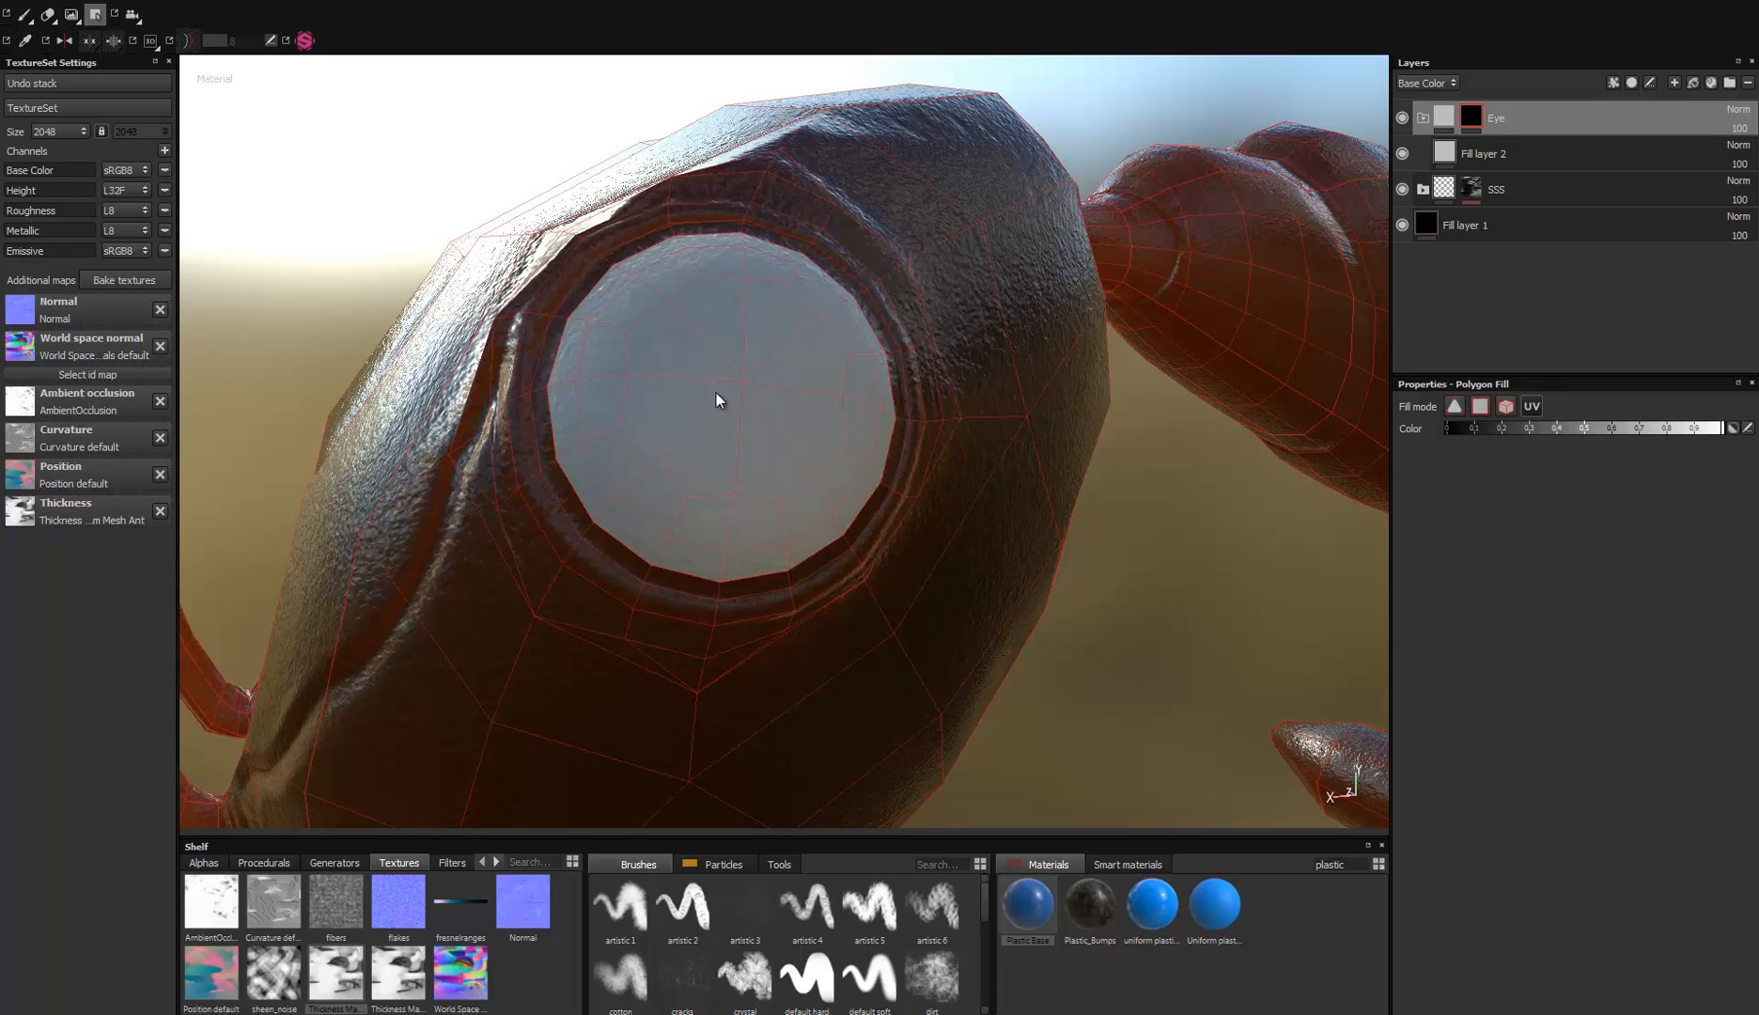
Step: Try to extend the eye mask to its rim with UV and whole-mesh fills, and undo both fills
alt+drag(713, 516, 617, 551)
click(581, 513)
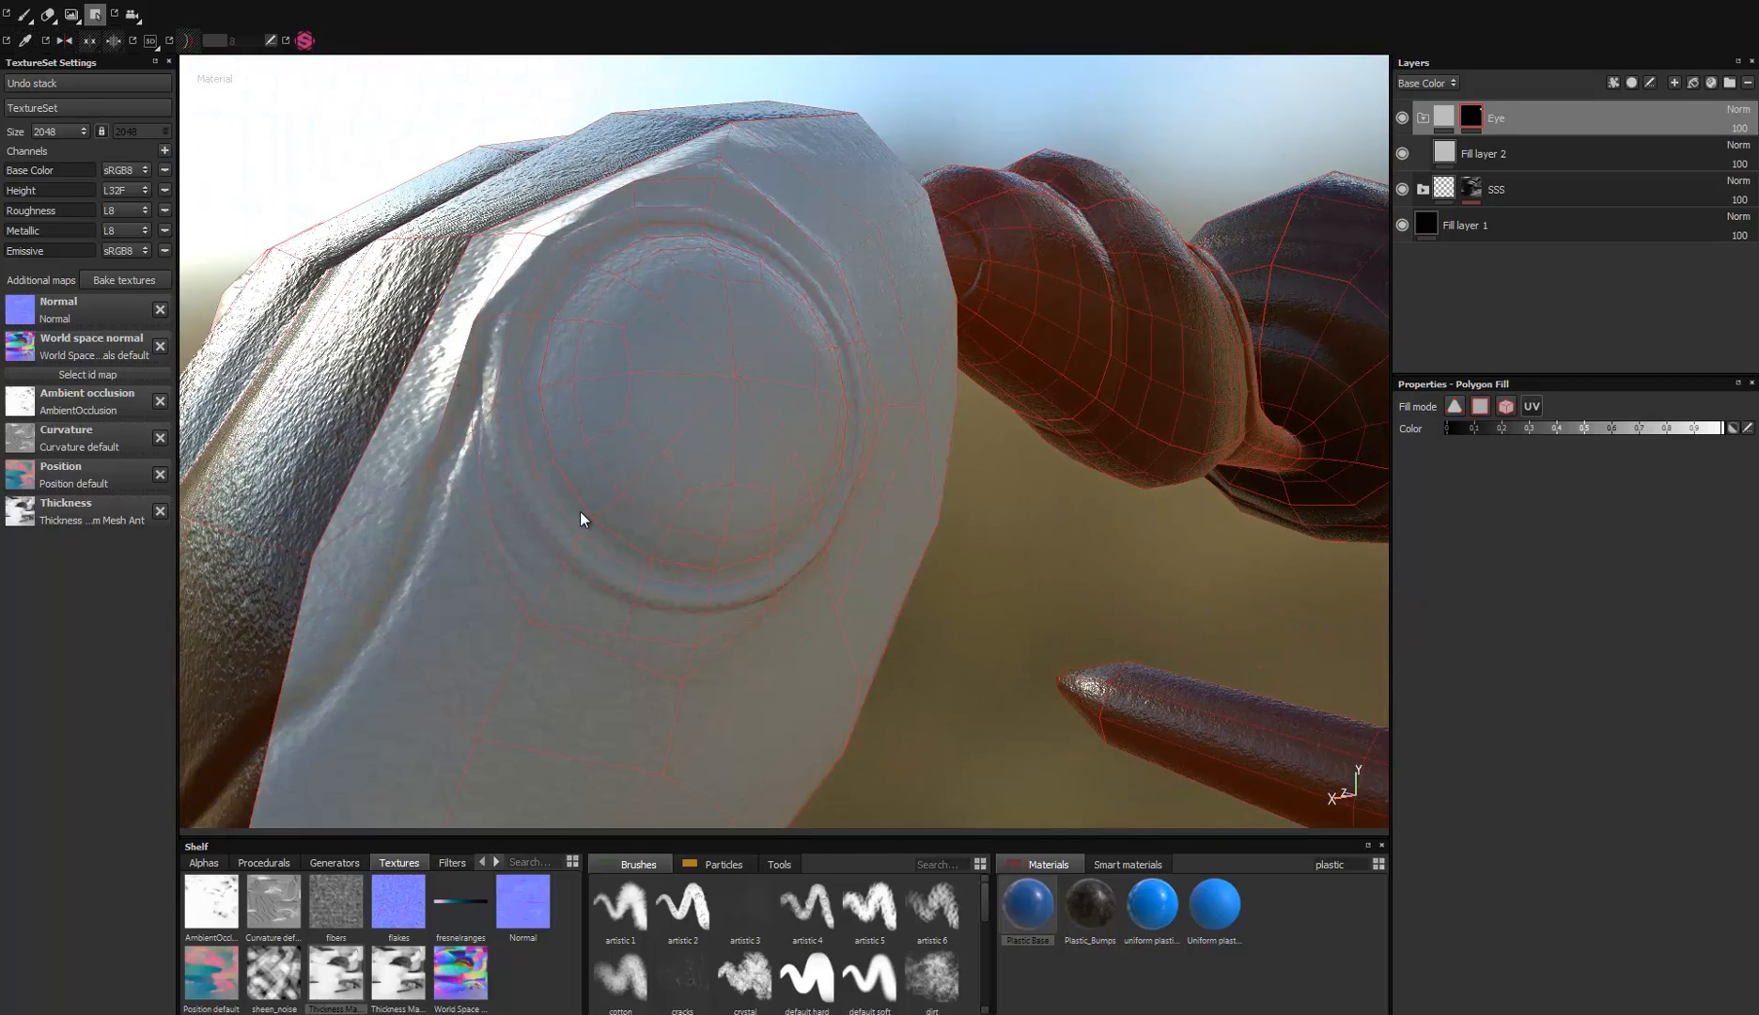
key(ctrl+z)
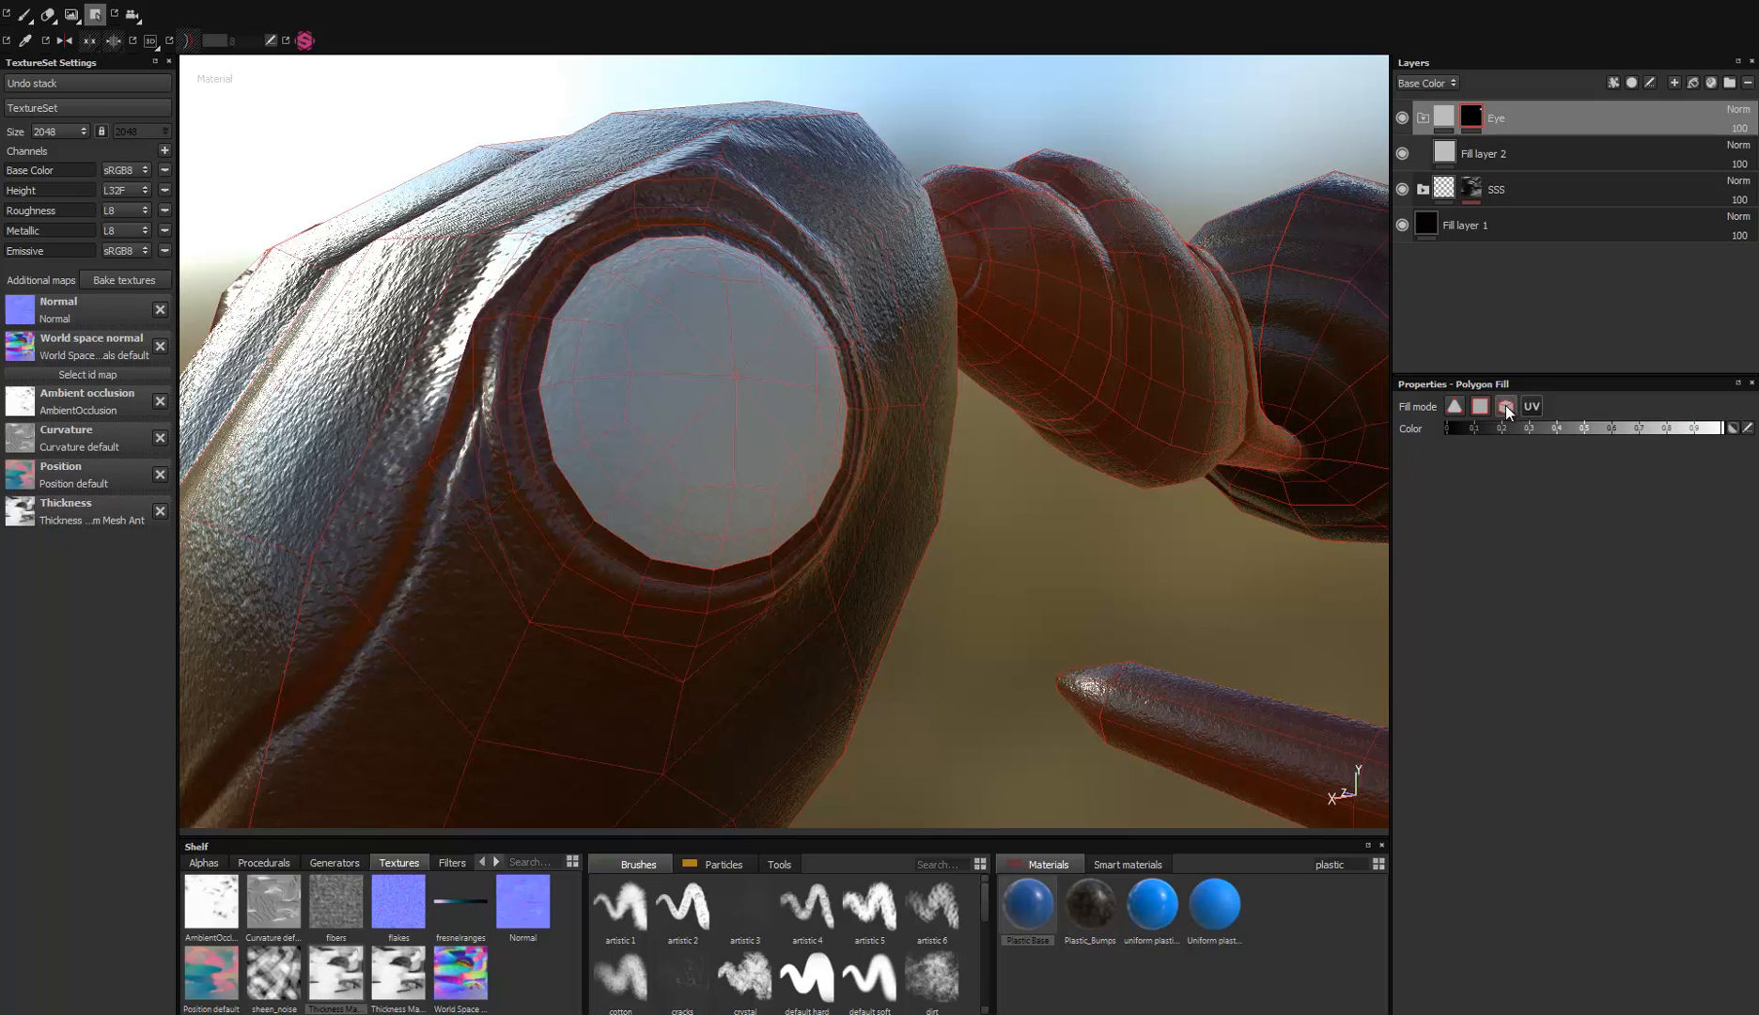
click(556, 485)
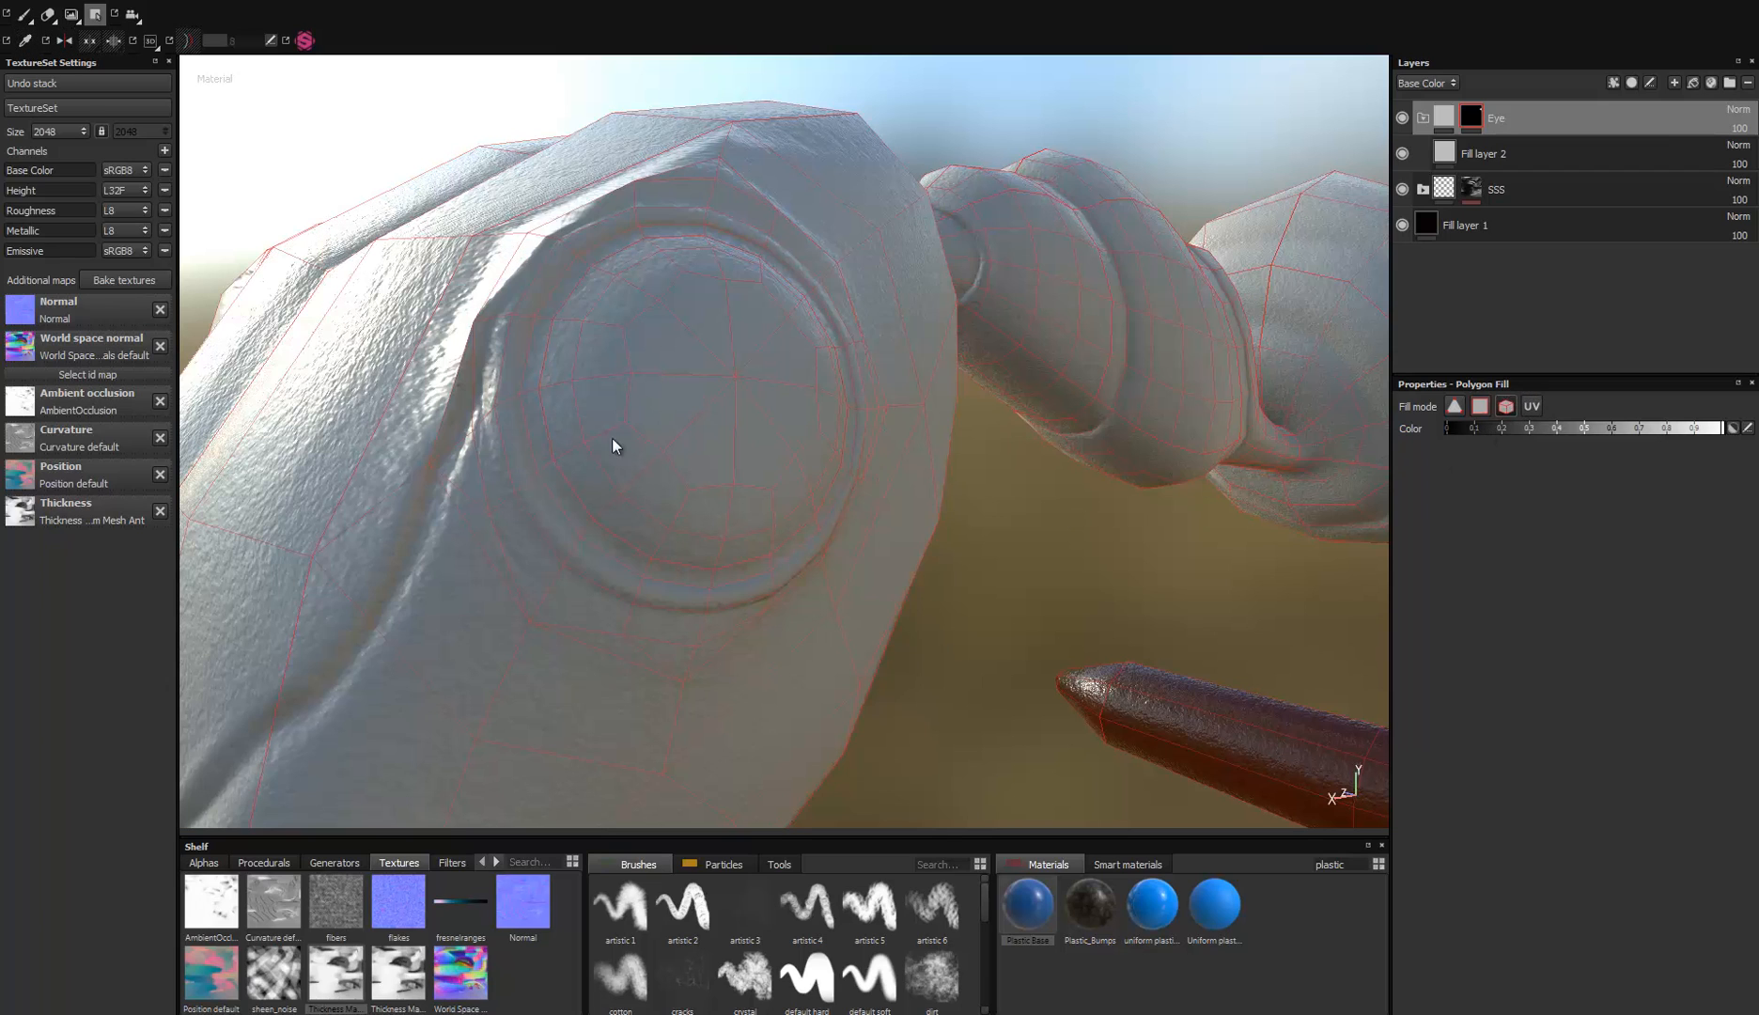
key(ctrl+z)
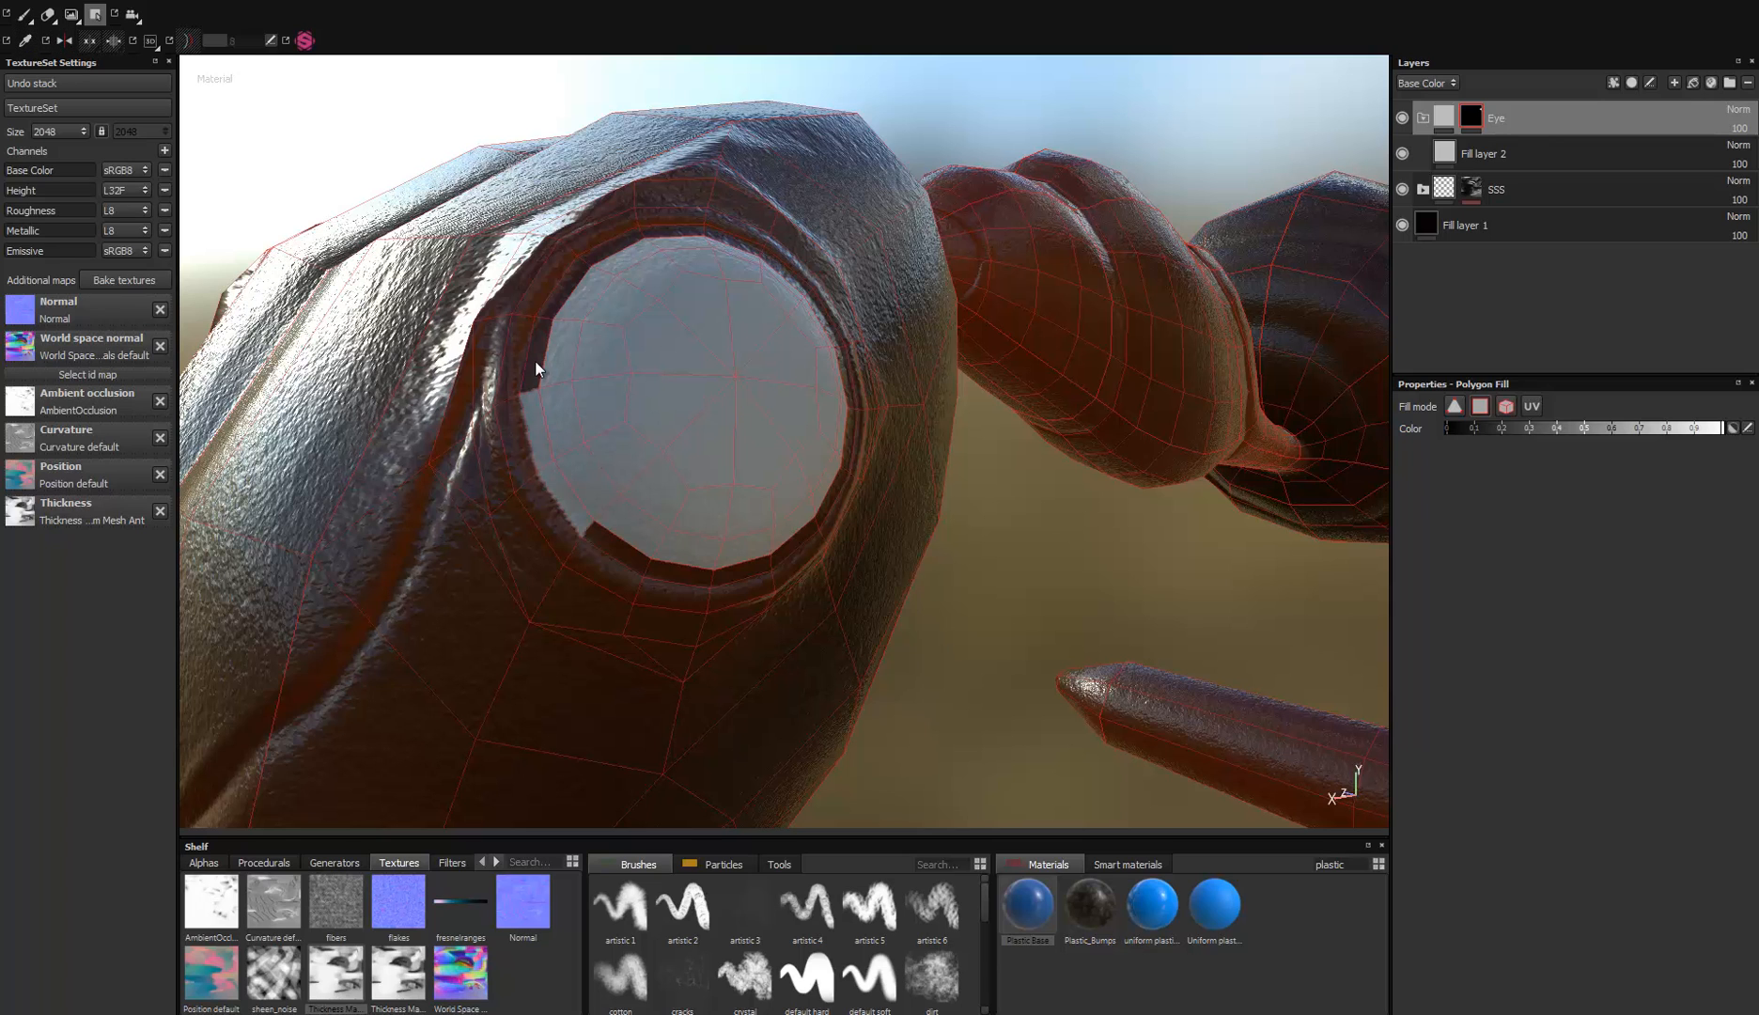
Step: Try to add individual rim polygons around the eye to the mask, and undo those fills
click(564, 280)
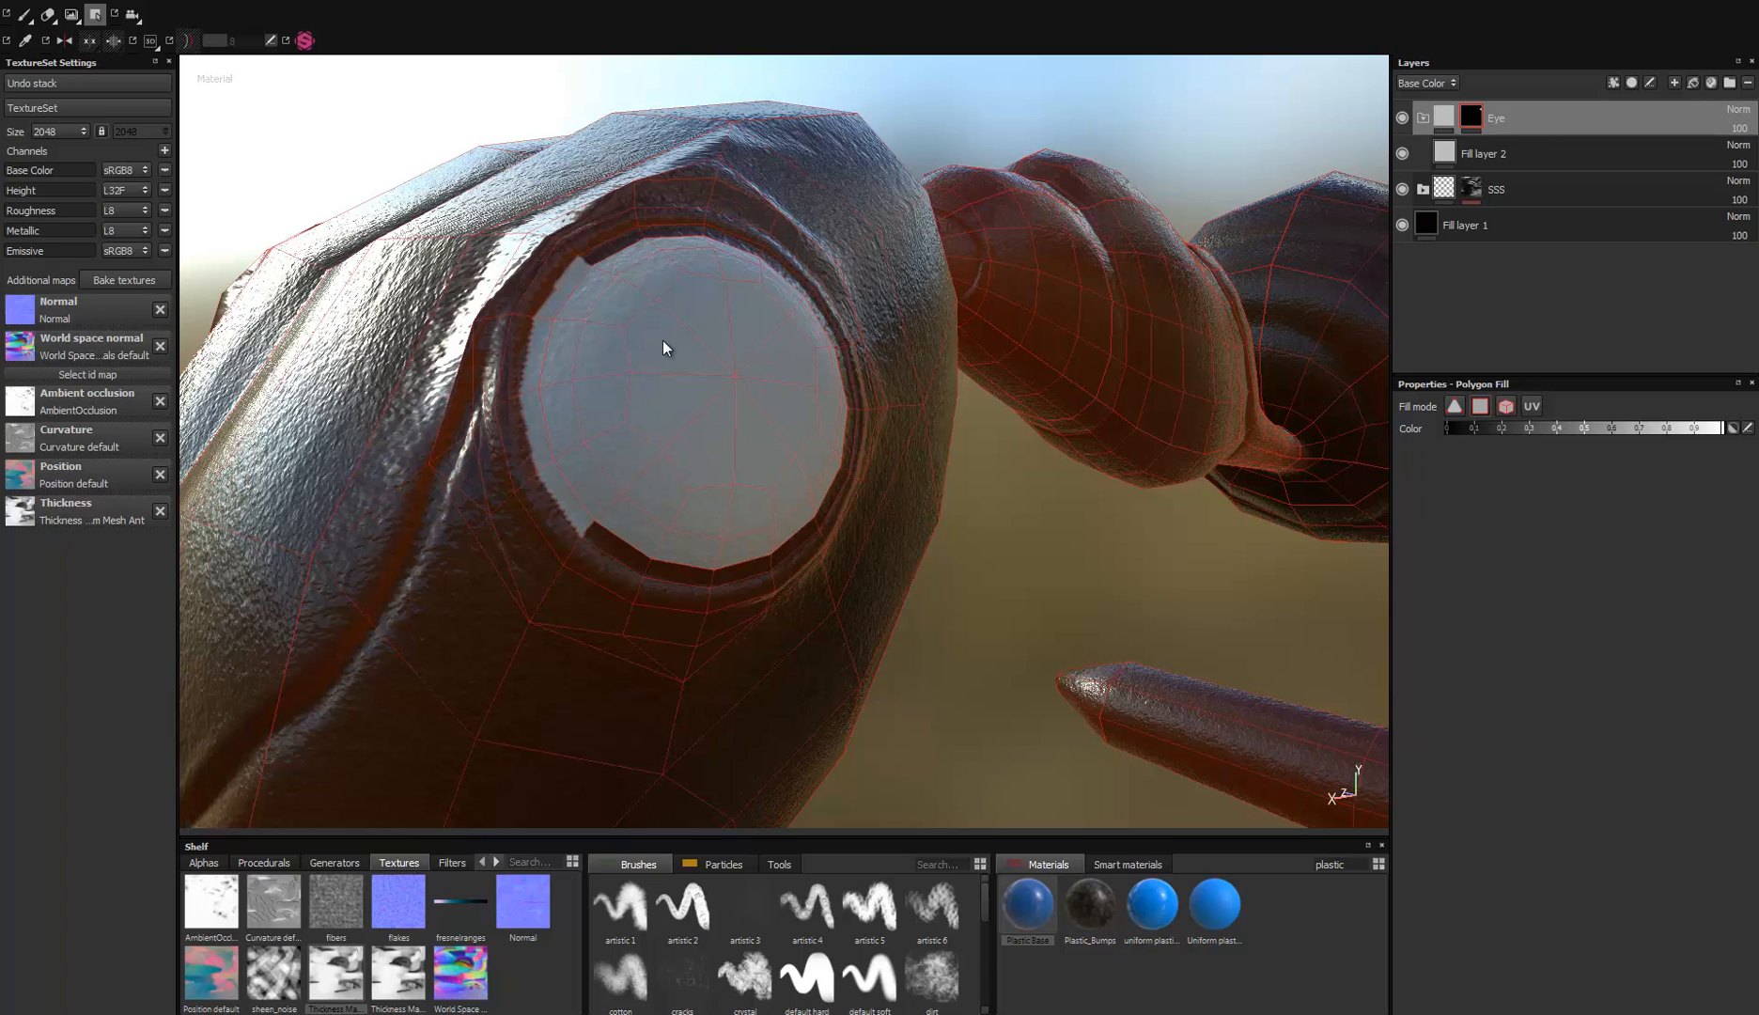
alt+drag(663, 341, 636, 240)
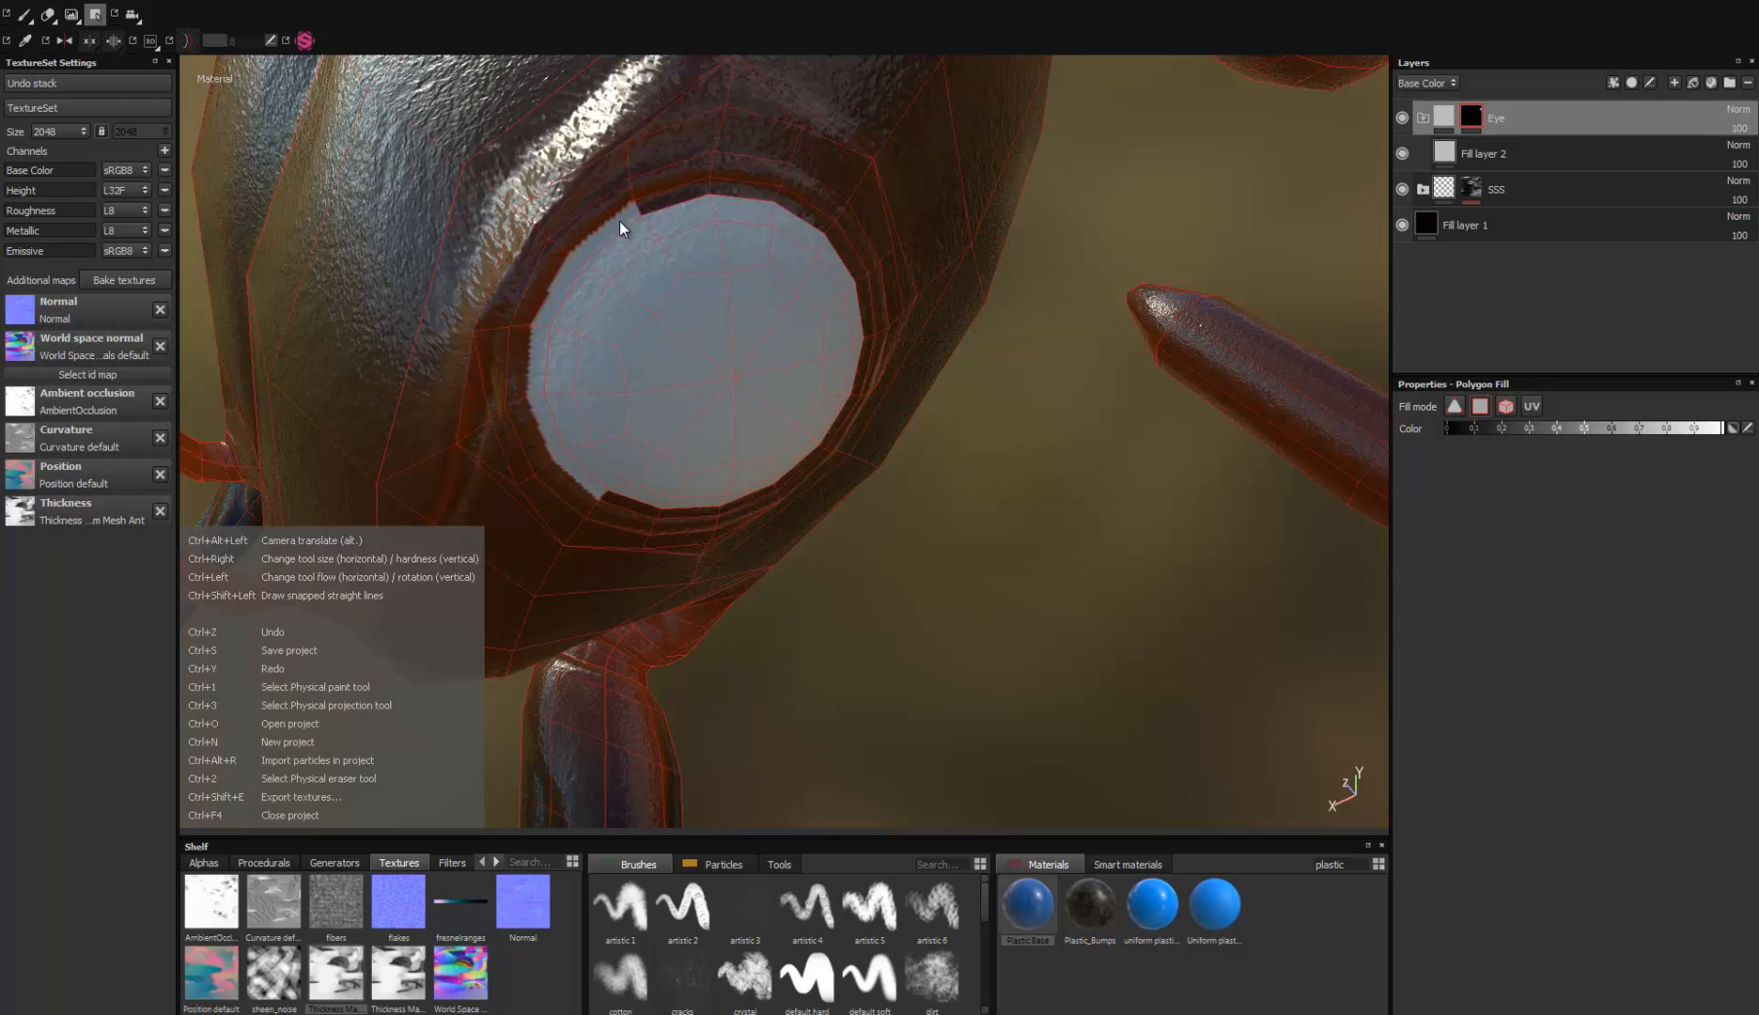
key(ctrl+z)
key(ctrl+z)
key(ctrl+z)
alt+drag(628, 387, 695, 260)
alt+right_drag(695, 260, 613, 385)
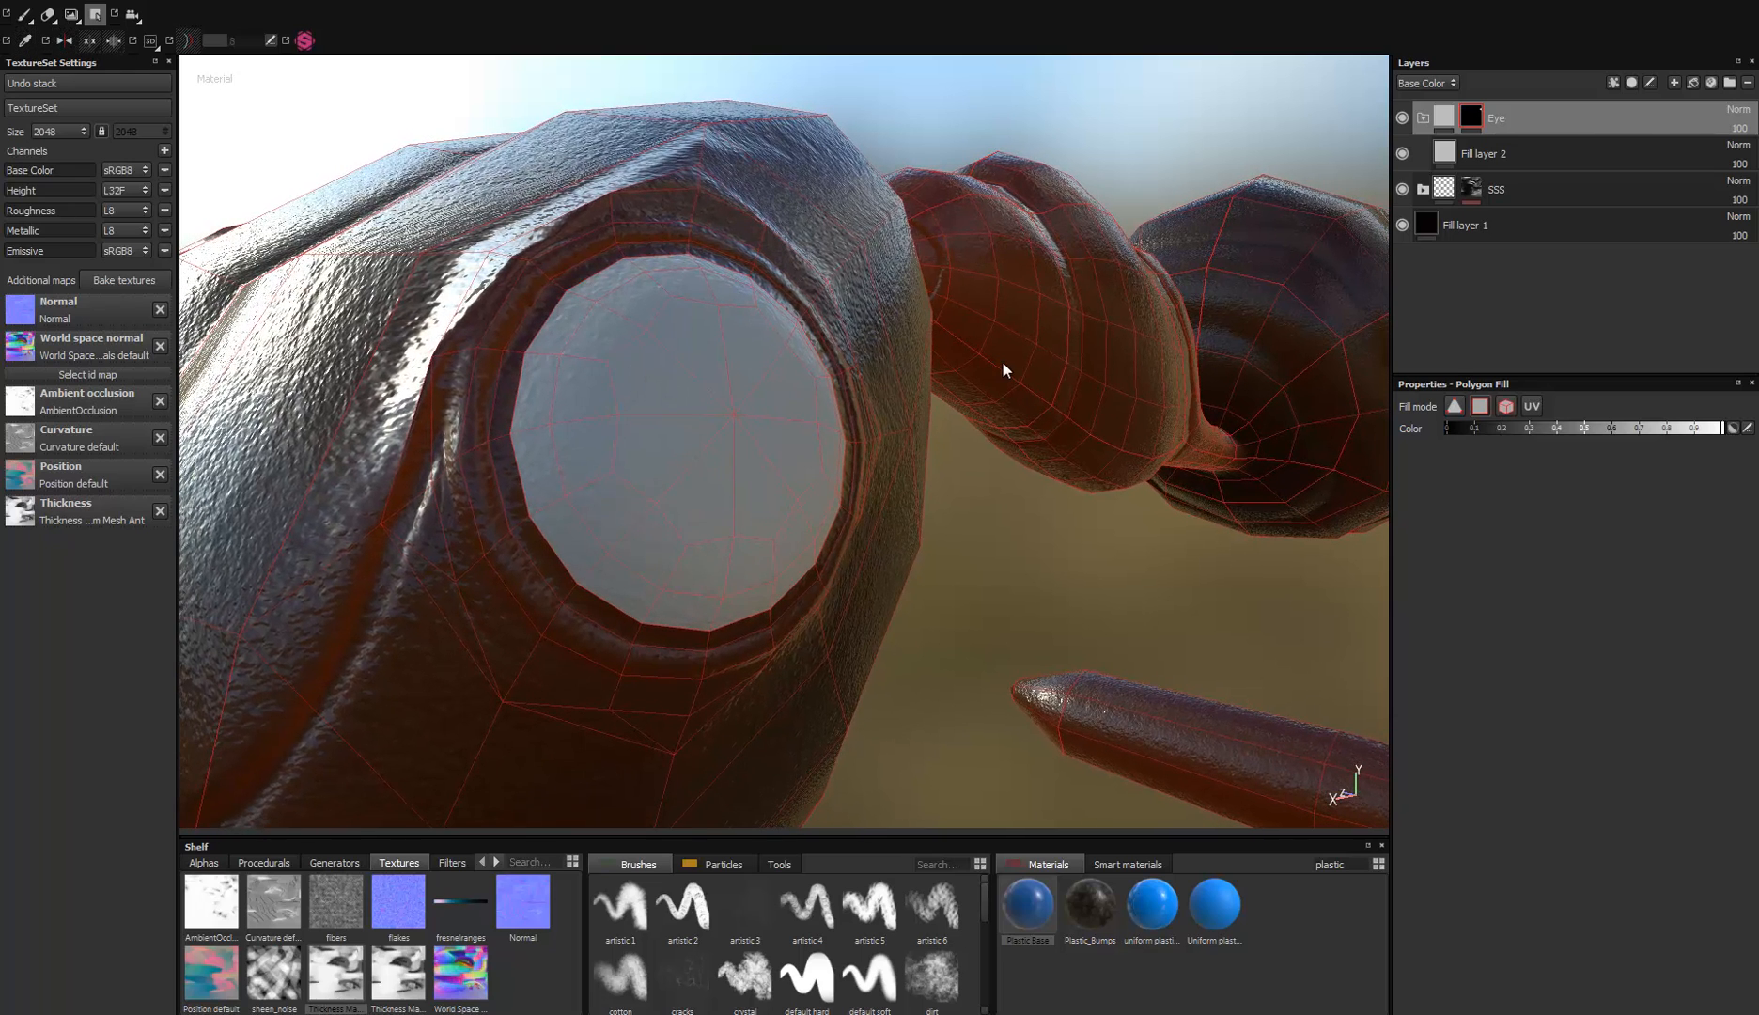
Step: Set the base color of the fill layer in the Eye folder to black
click(1447, 147)
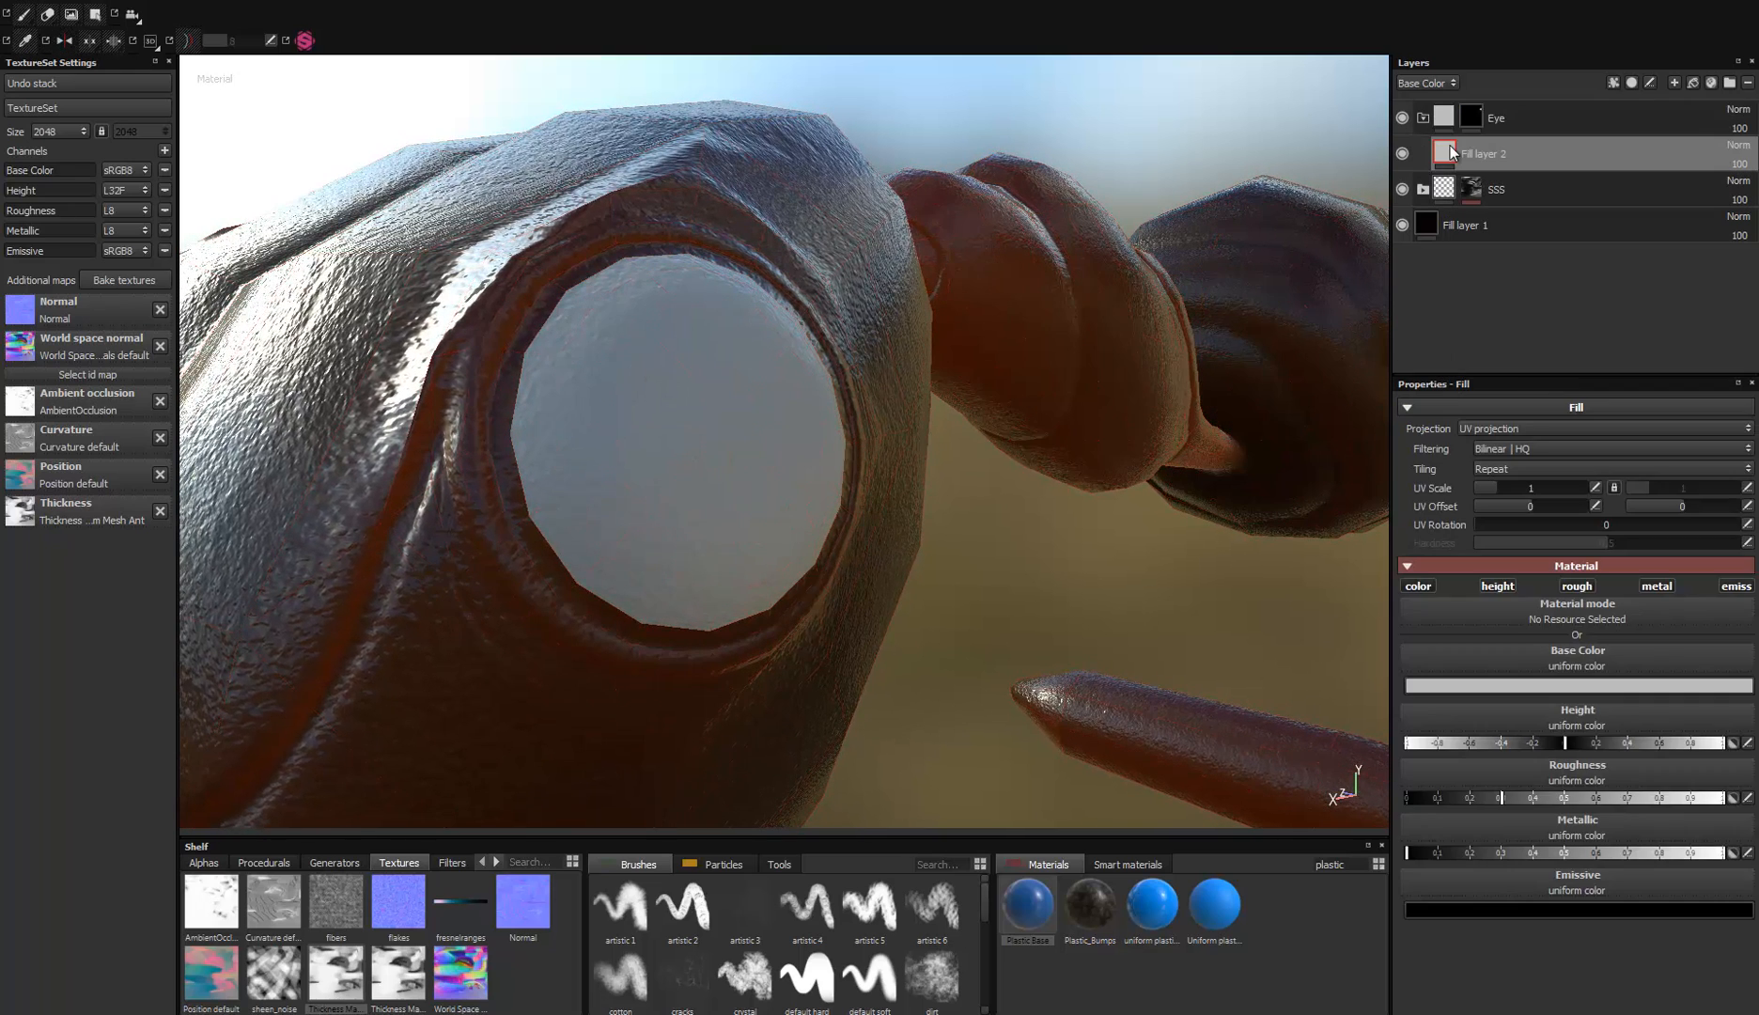
click(1546, 678)
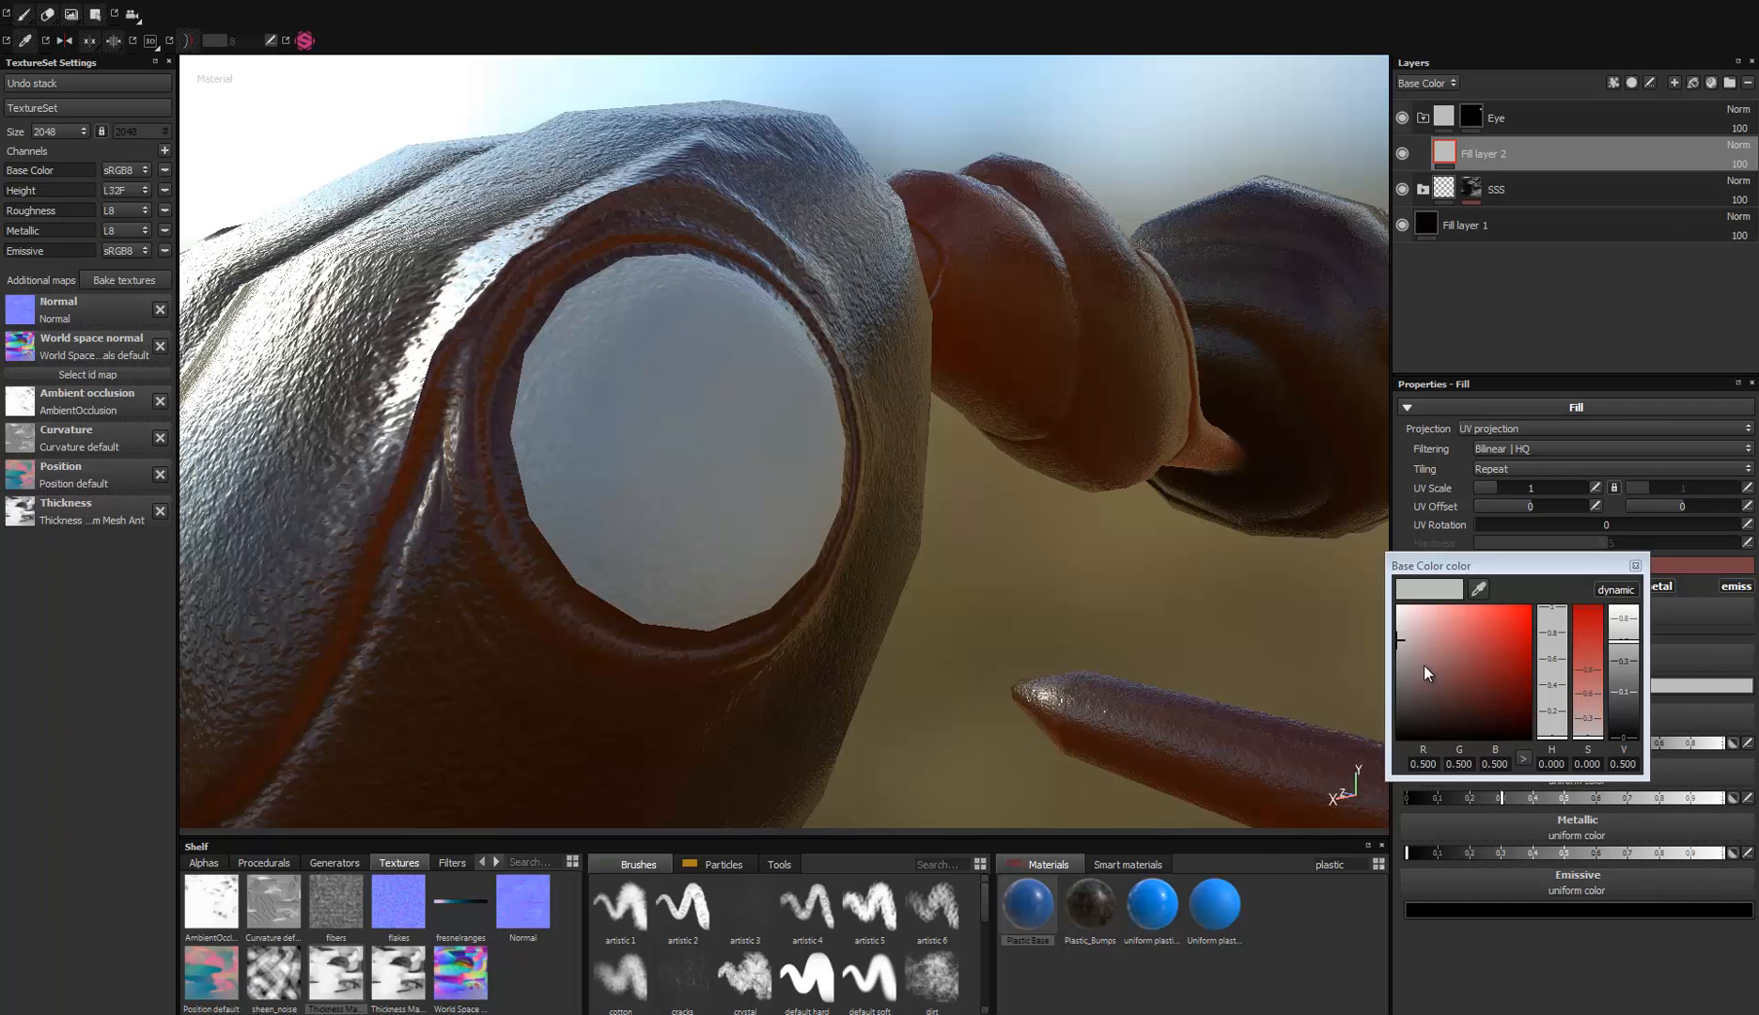
drag(1449, 638, 1393, 745)
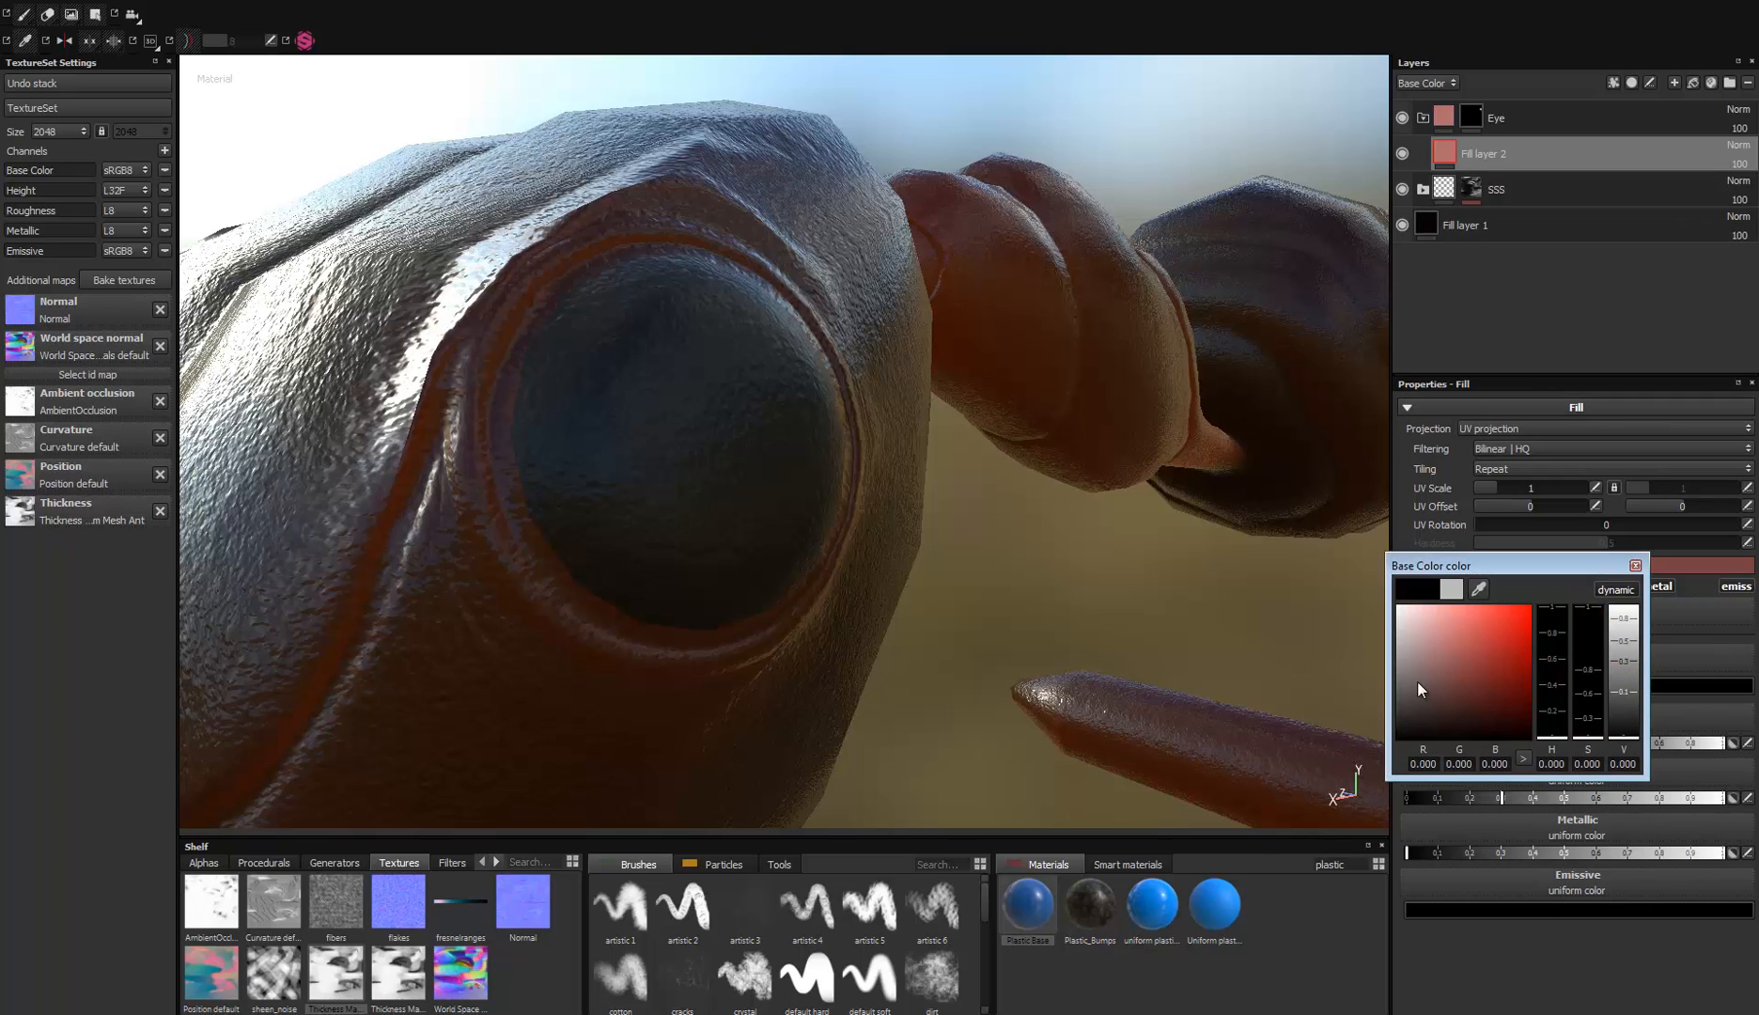
click(1636, 567)
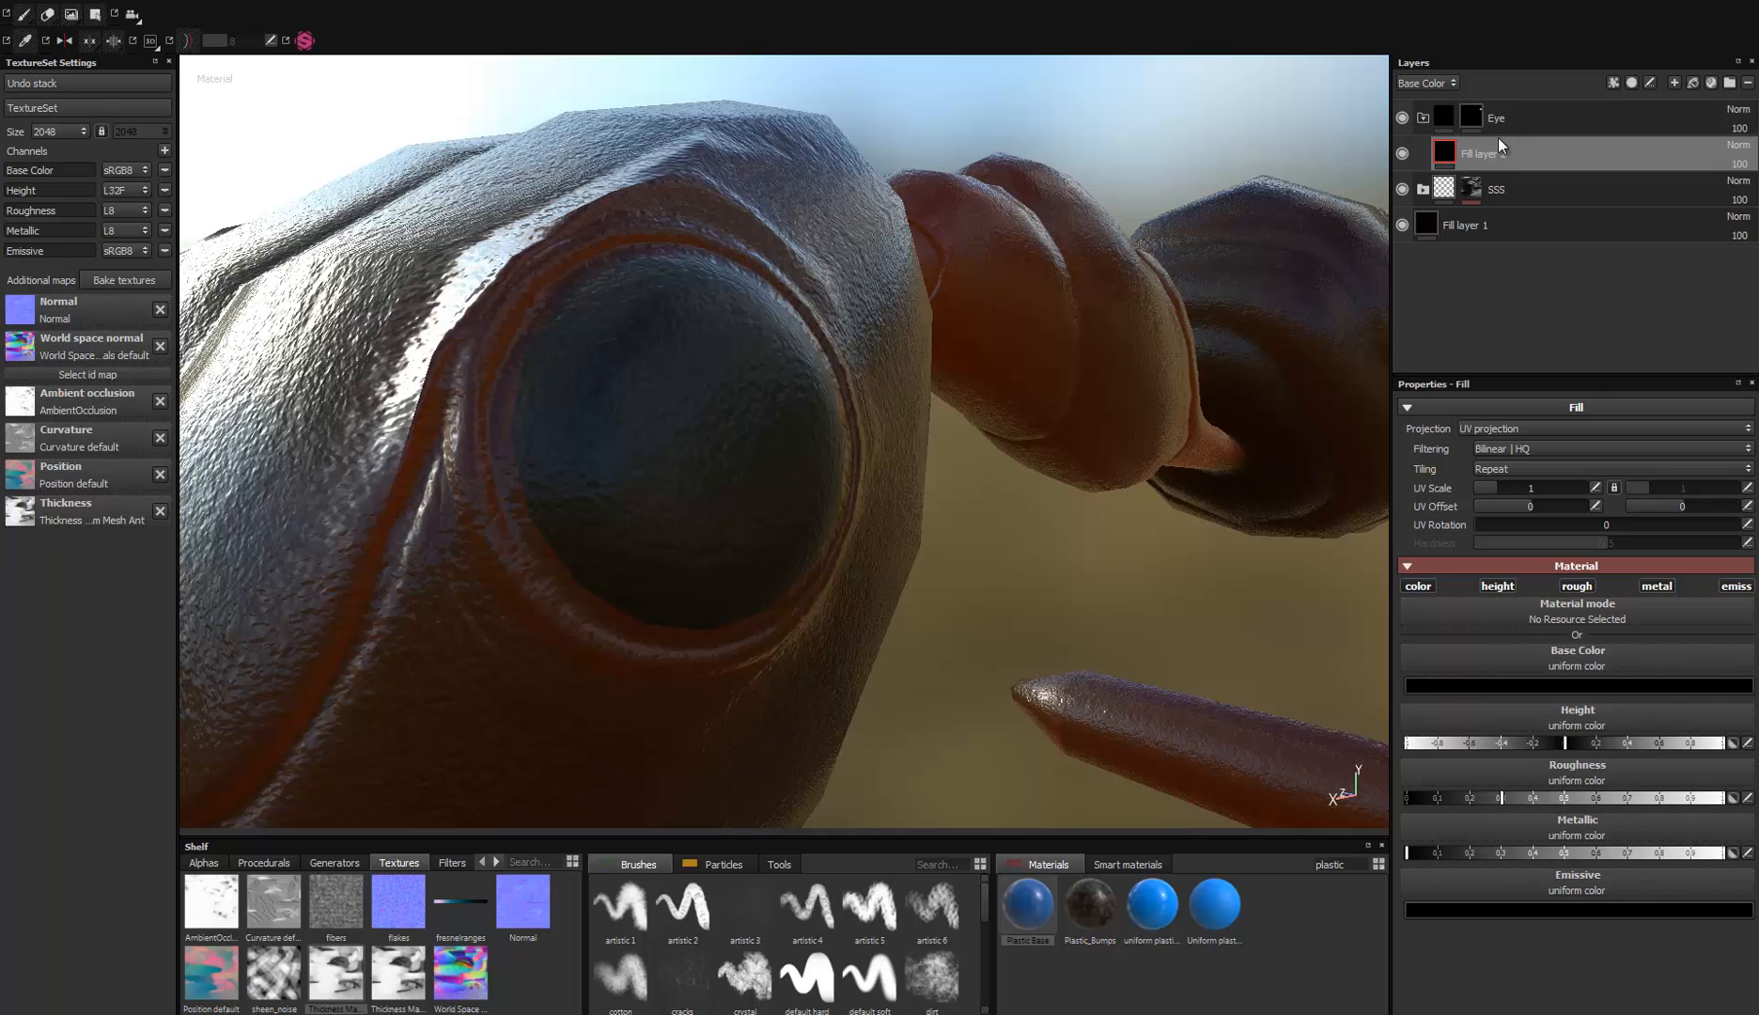
Step: Set the Height channel's blending mode to Normal for the Eye folder and its fill layer
click(1426, 84)
click(1415, 109)
click(1734, 111)
click(1660, 127)
click(1734, 151)
click(1656, 167)
Step: Lower the roughness of the black eye fill to about 0.1
alt+drag(758, 402, 604, 721)
alt+right_drag(604, 720, 452, 676)
alt+drag(452, 676, 489, 404)
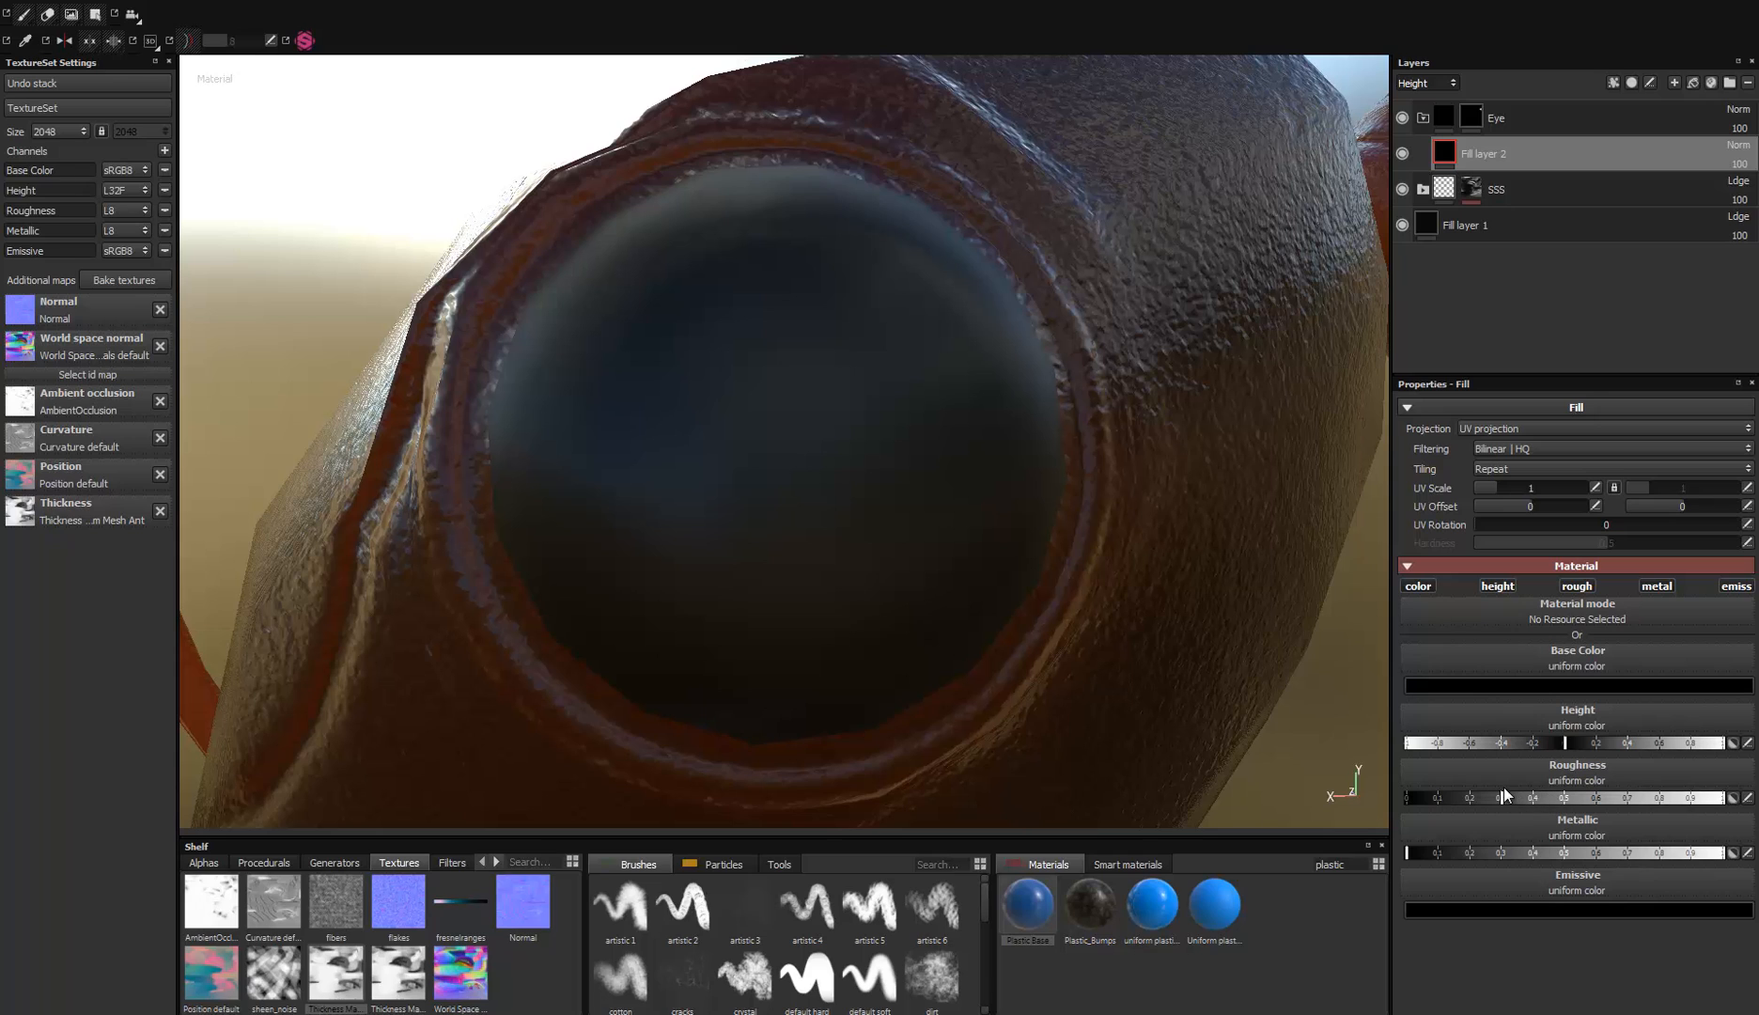
drag(1501, 797, 1462, 799)
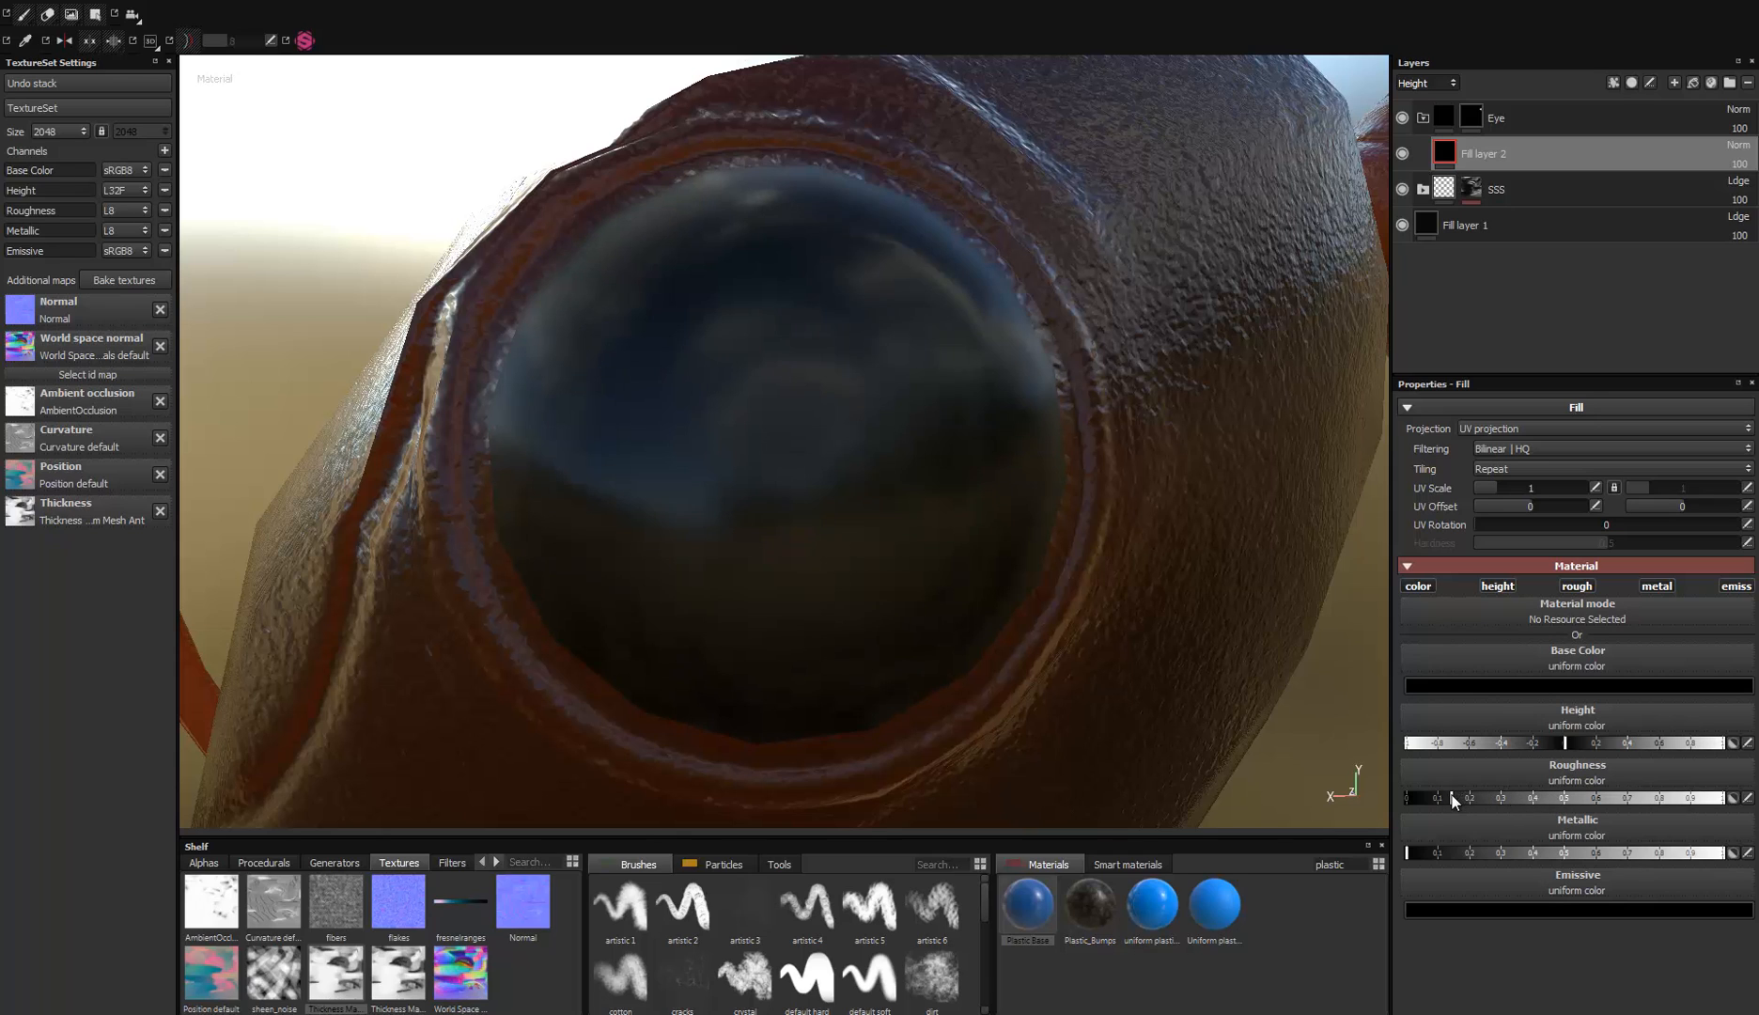
click(1442, 794)
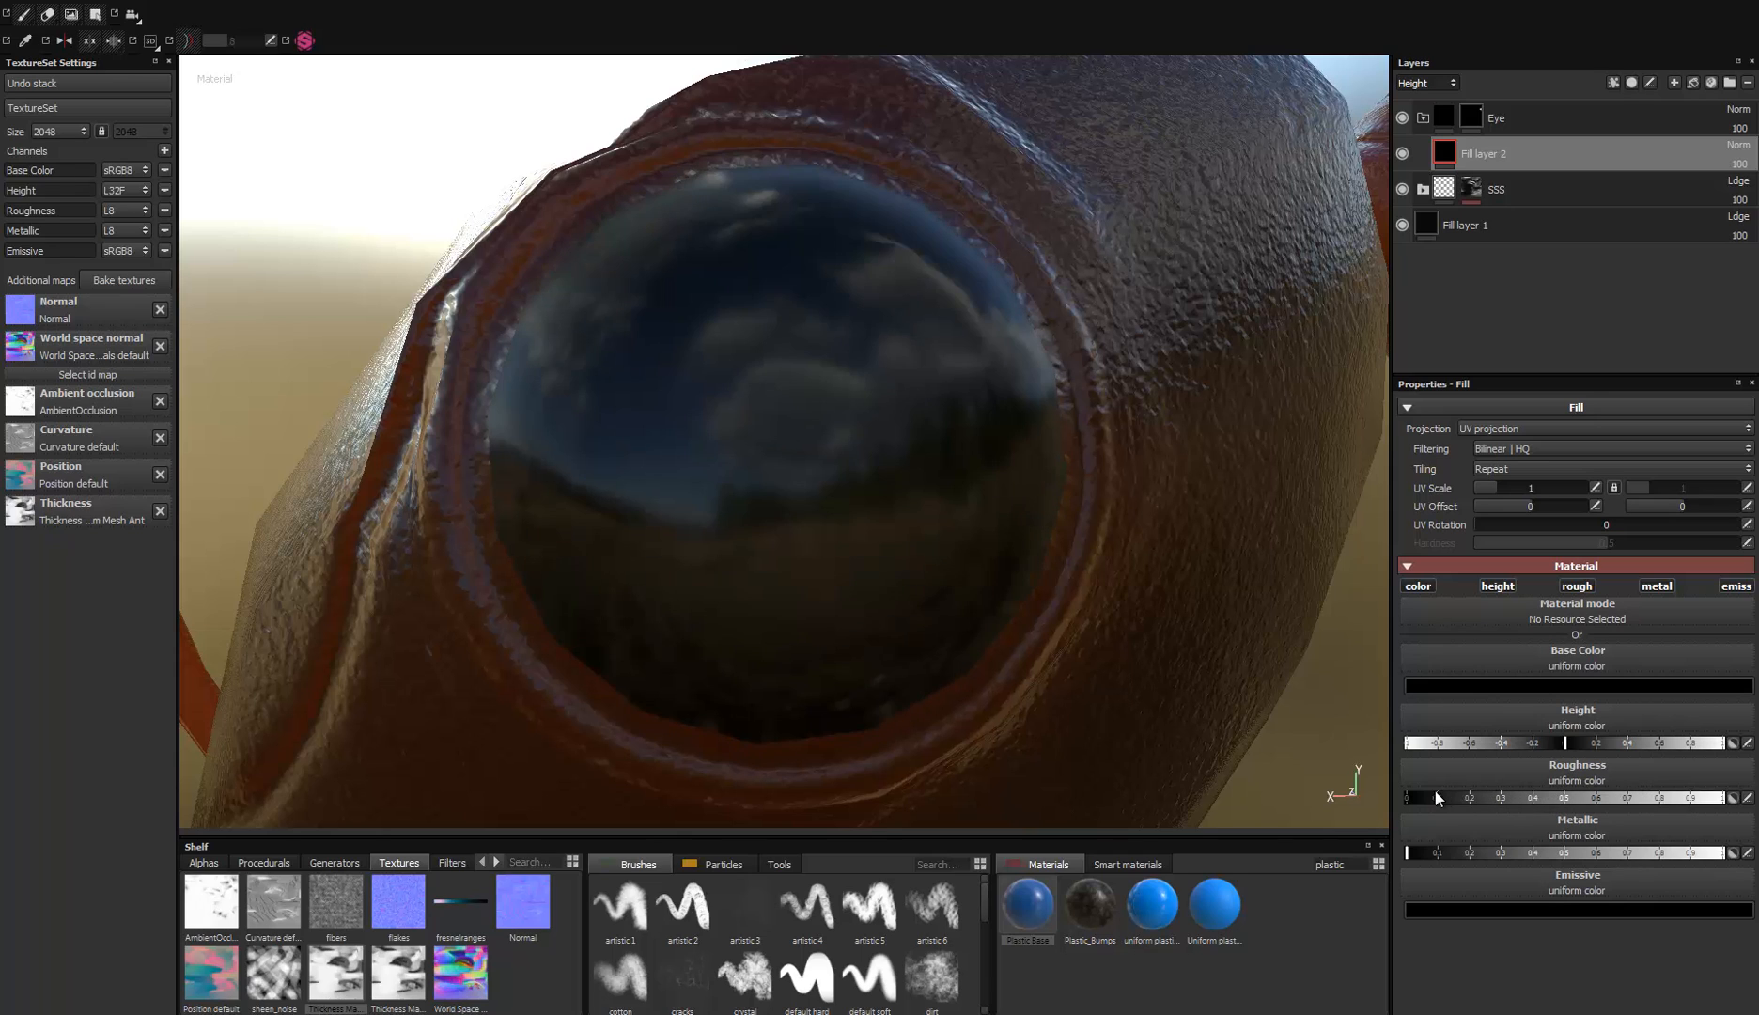
Step: Switch to the Chrome image search for ants and examine how the eyes look in the reference photos
mouse_move(598, 1005)
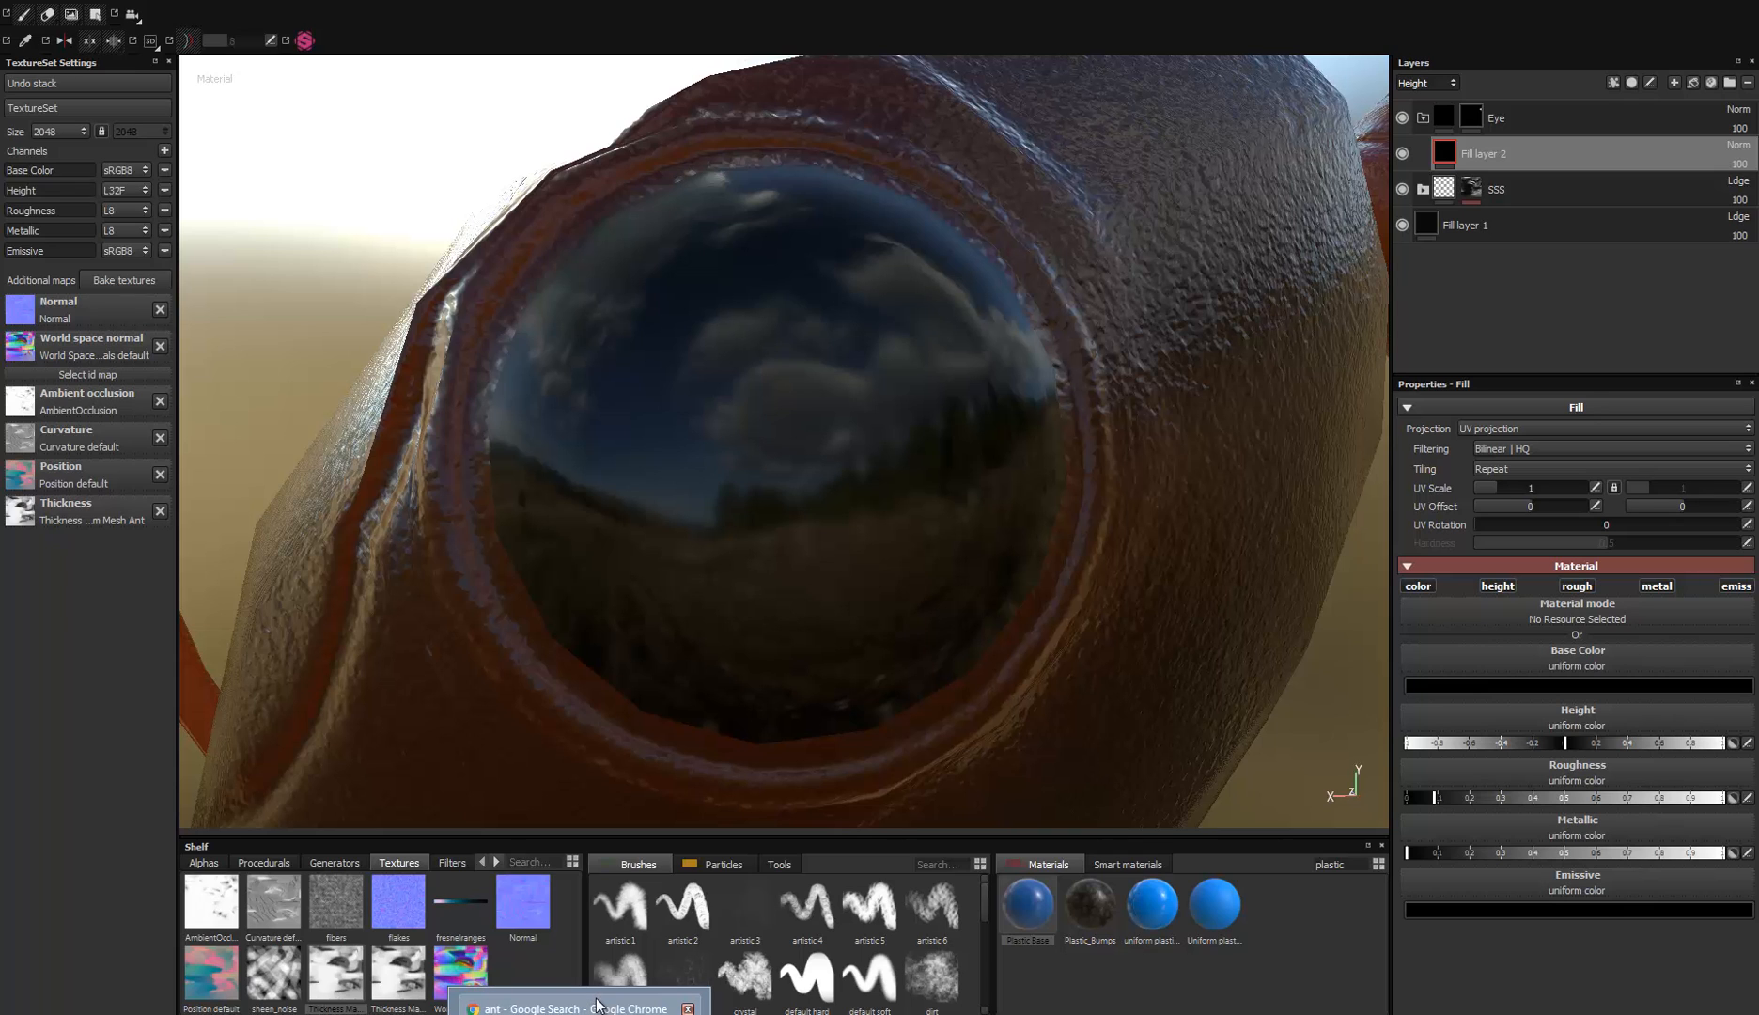
click(564, 1008)
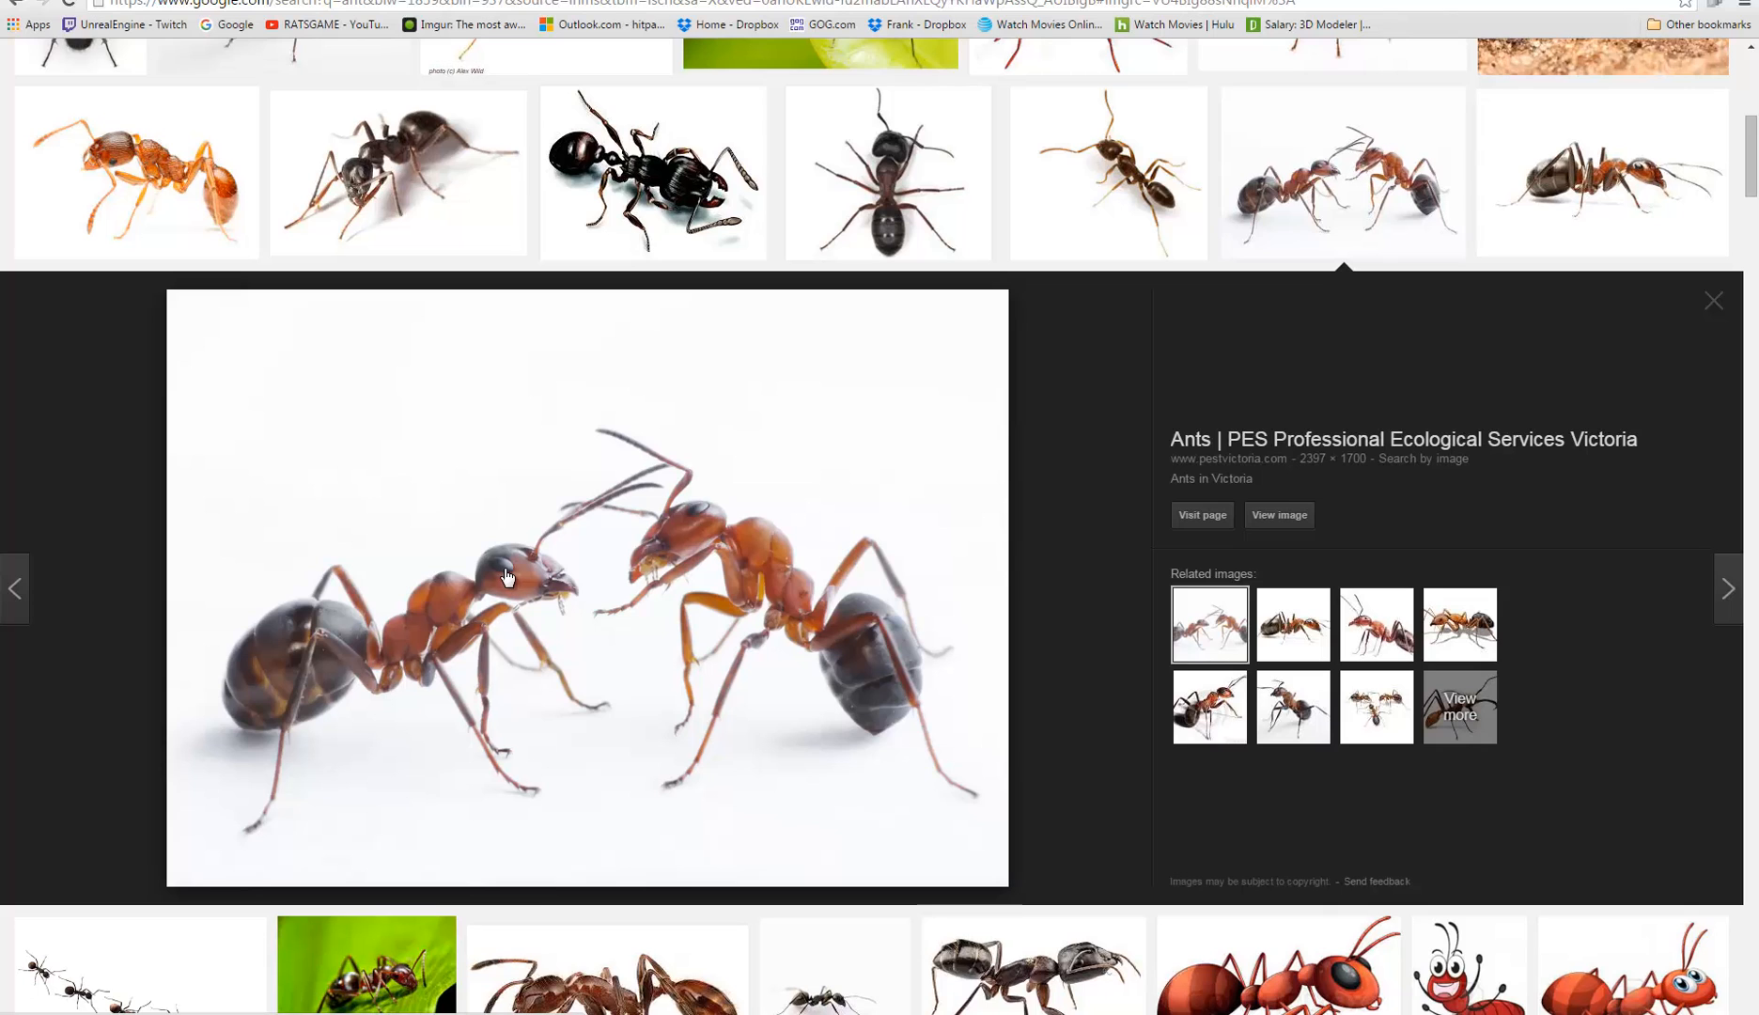
scroll(856, 245, up, 5)
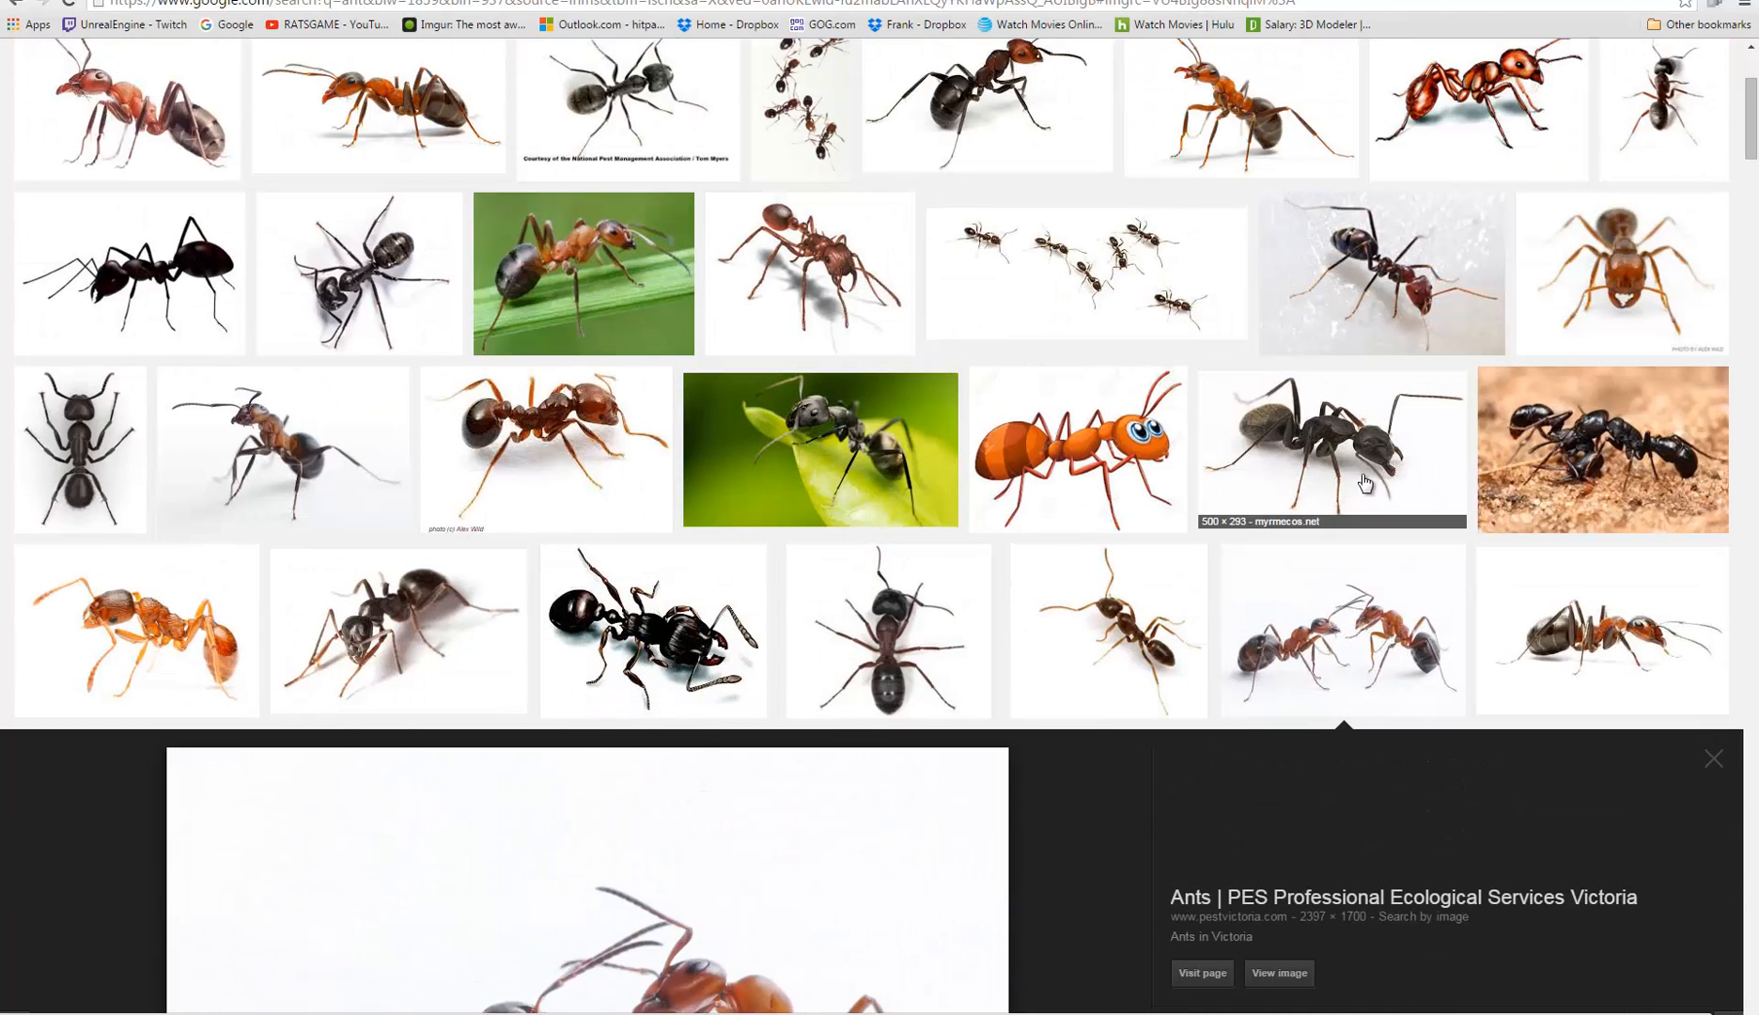
scroll(1372, 470, up, 2)
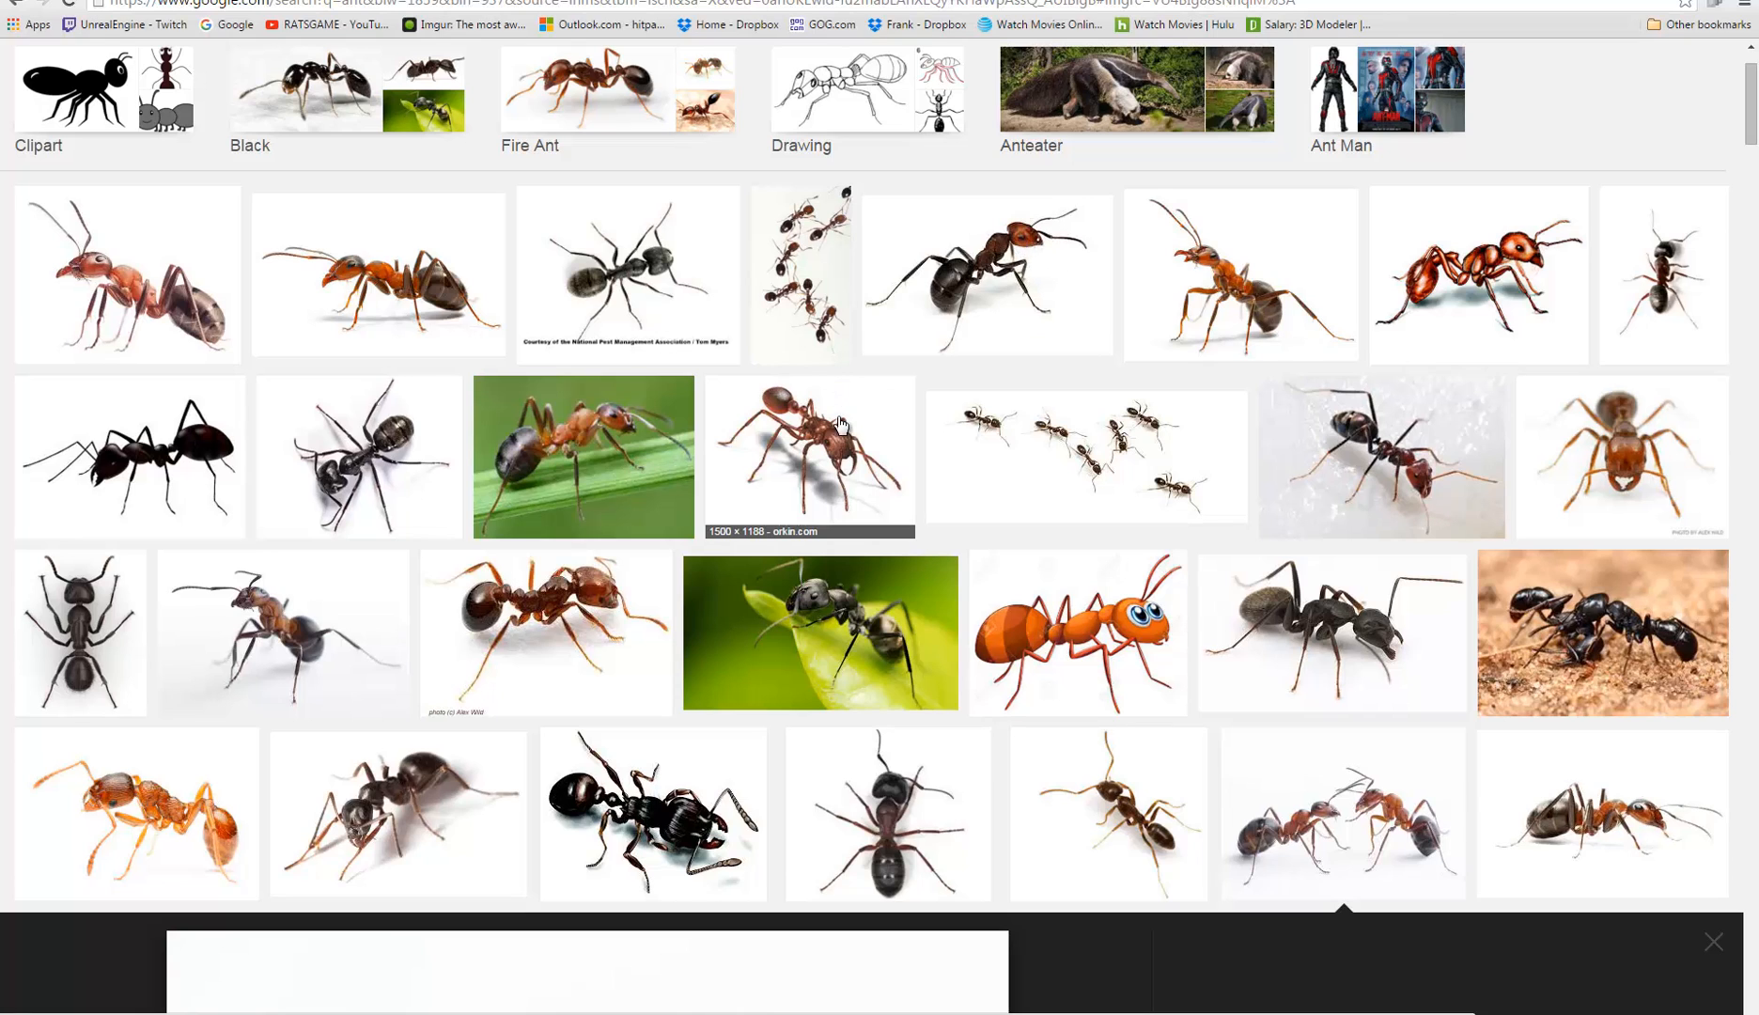
scroll(830, 453, up, 1)
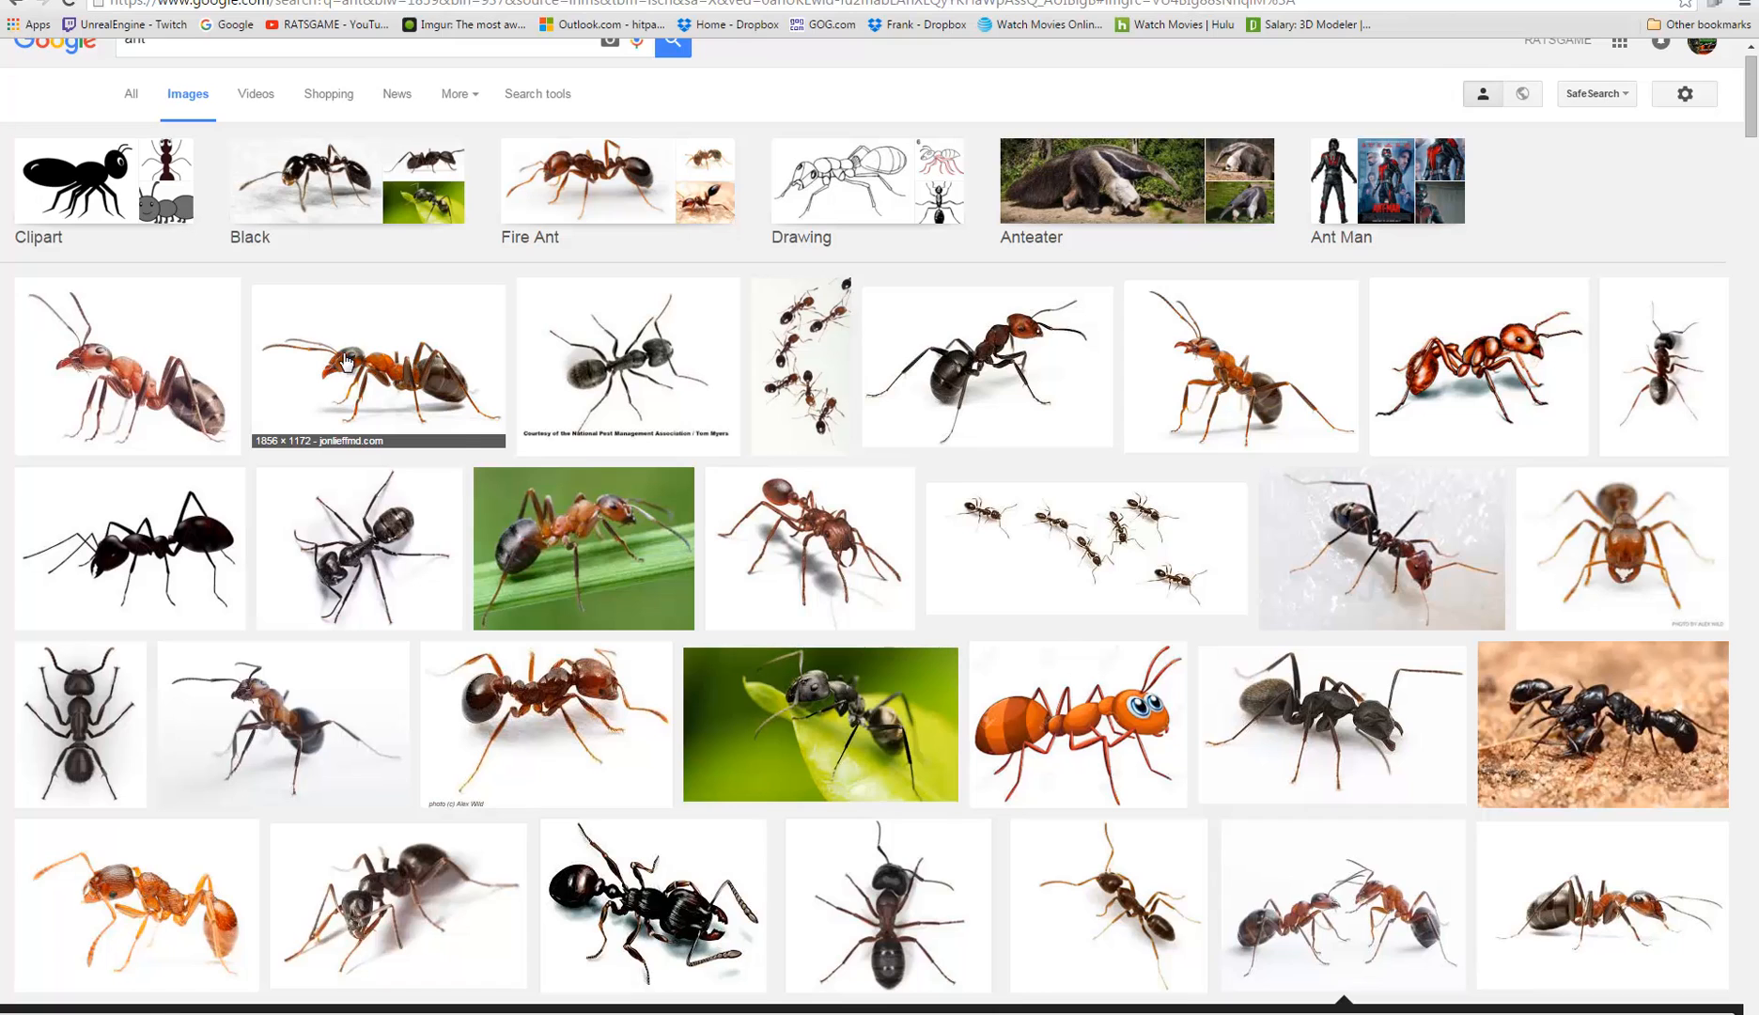
scroll(702, 407, up, 1)
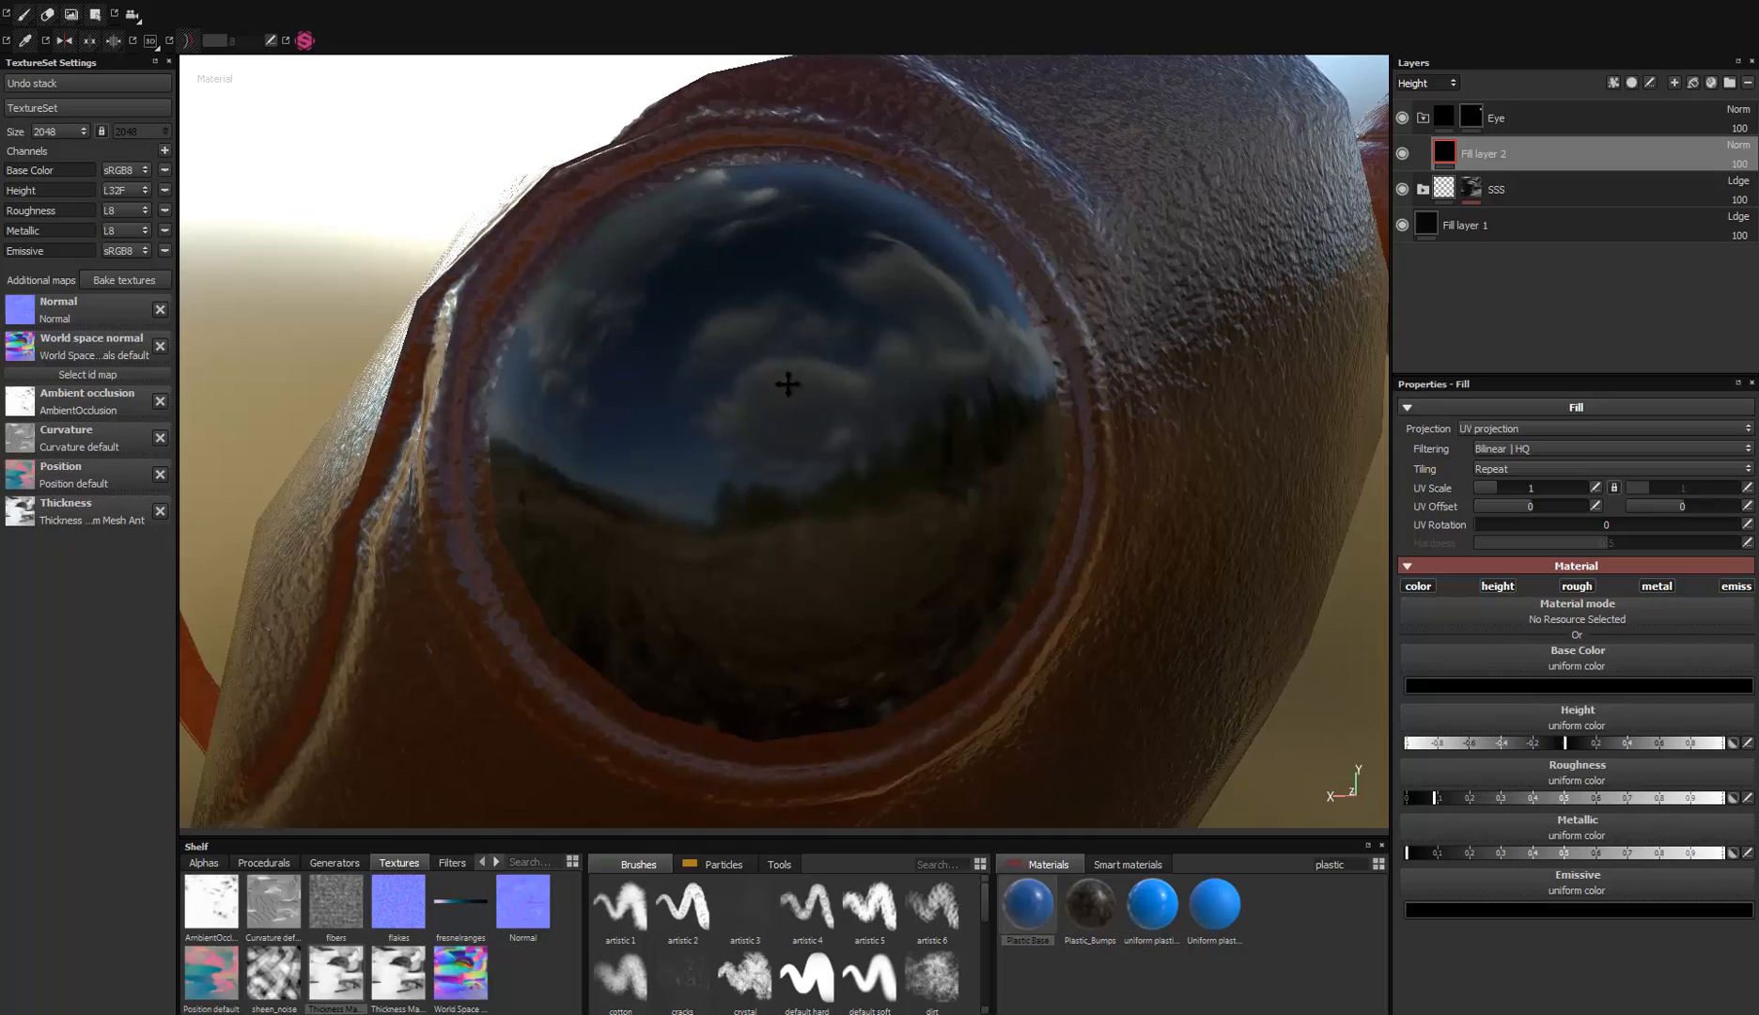
Step: Back in Substance Painter, set the black eye fill's roughness to about 0.2 and check its reflections
mouse_move(786, 381)
alt+mouse_down()
mouse_move(1079, 324)
mouse_move(869, 346)
mouse_move(912, 356)
alt+mouse_up()
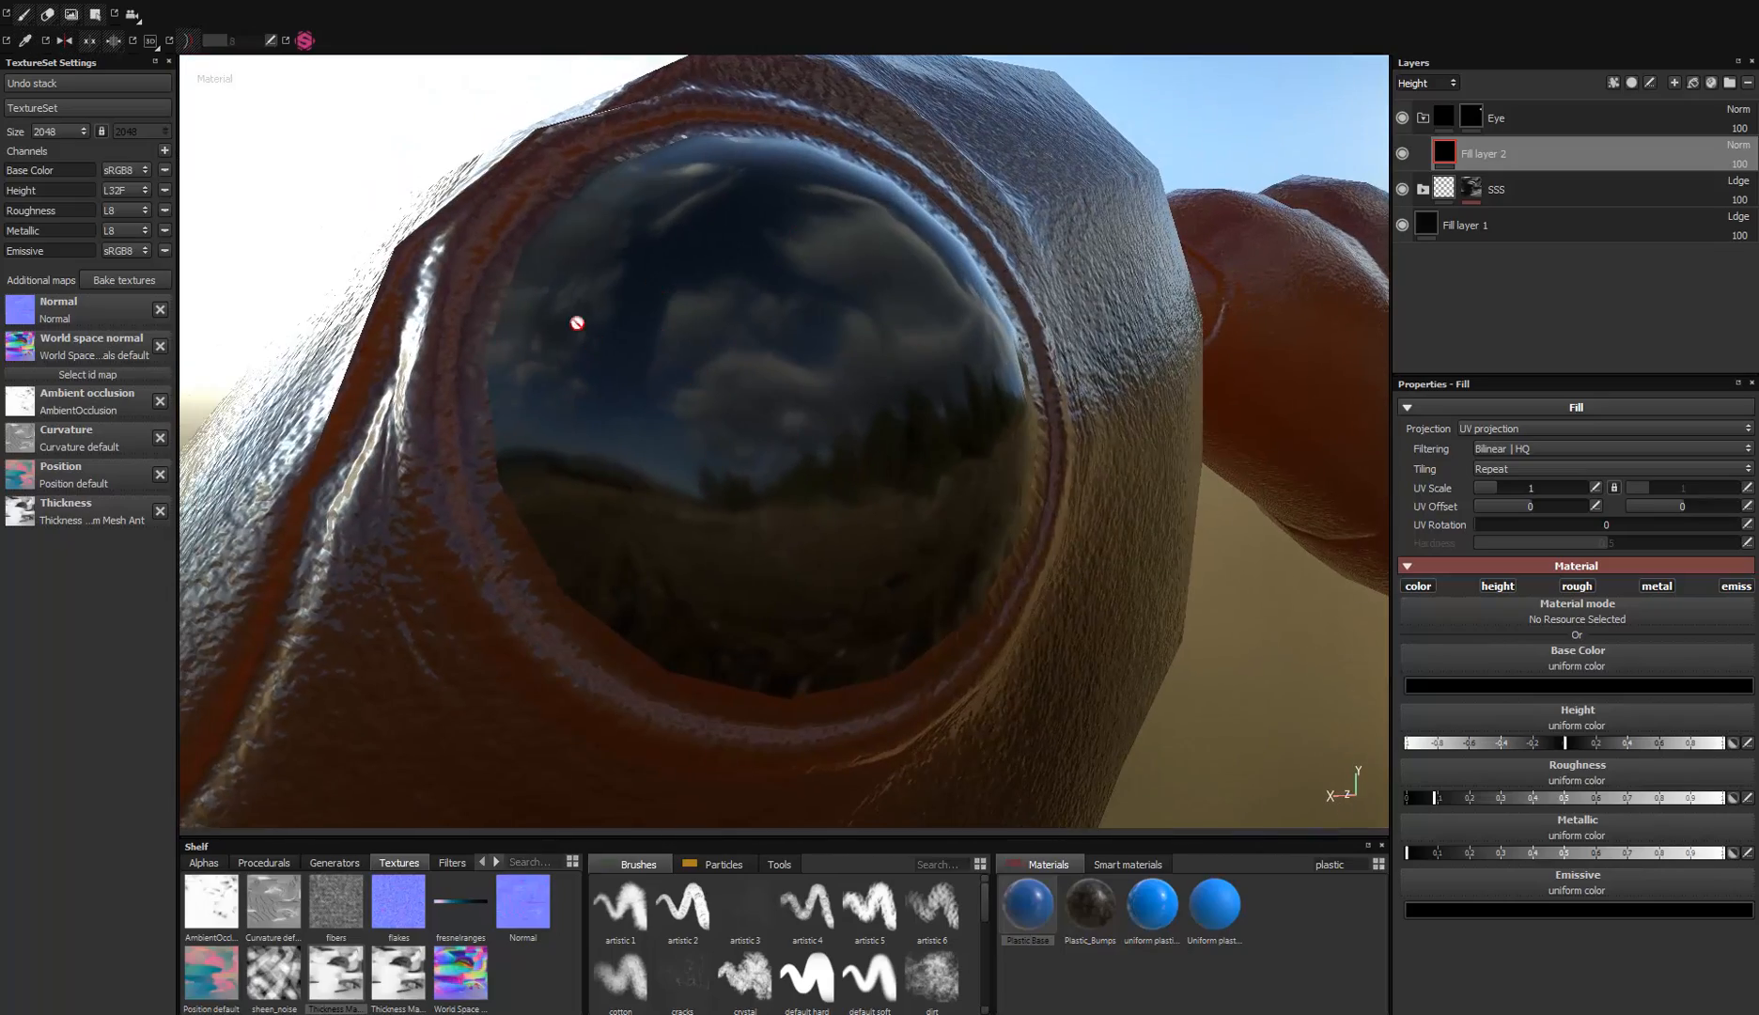
alt+drag(577, 322, 675, 357)
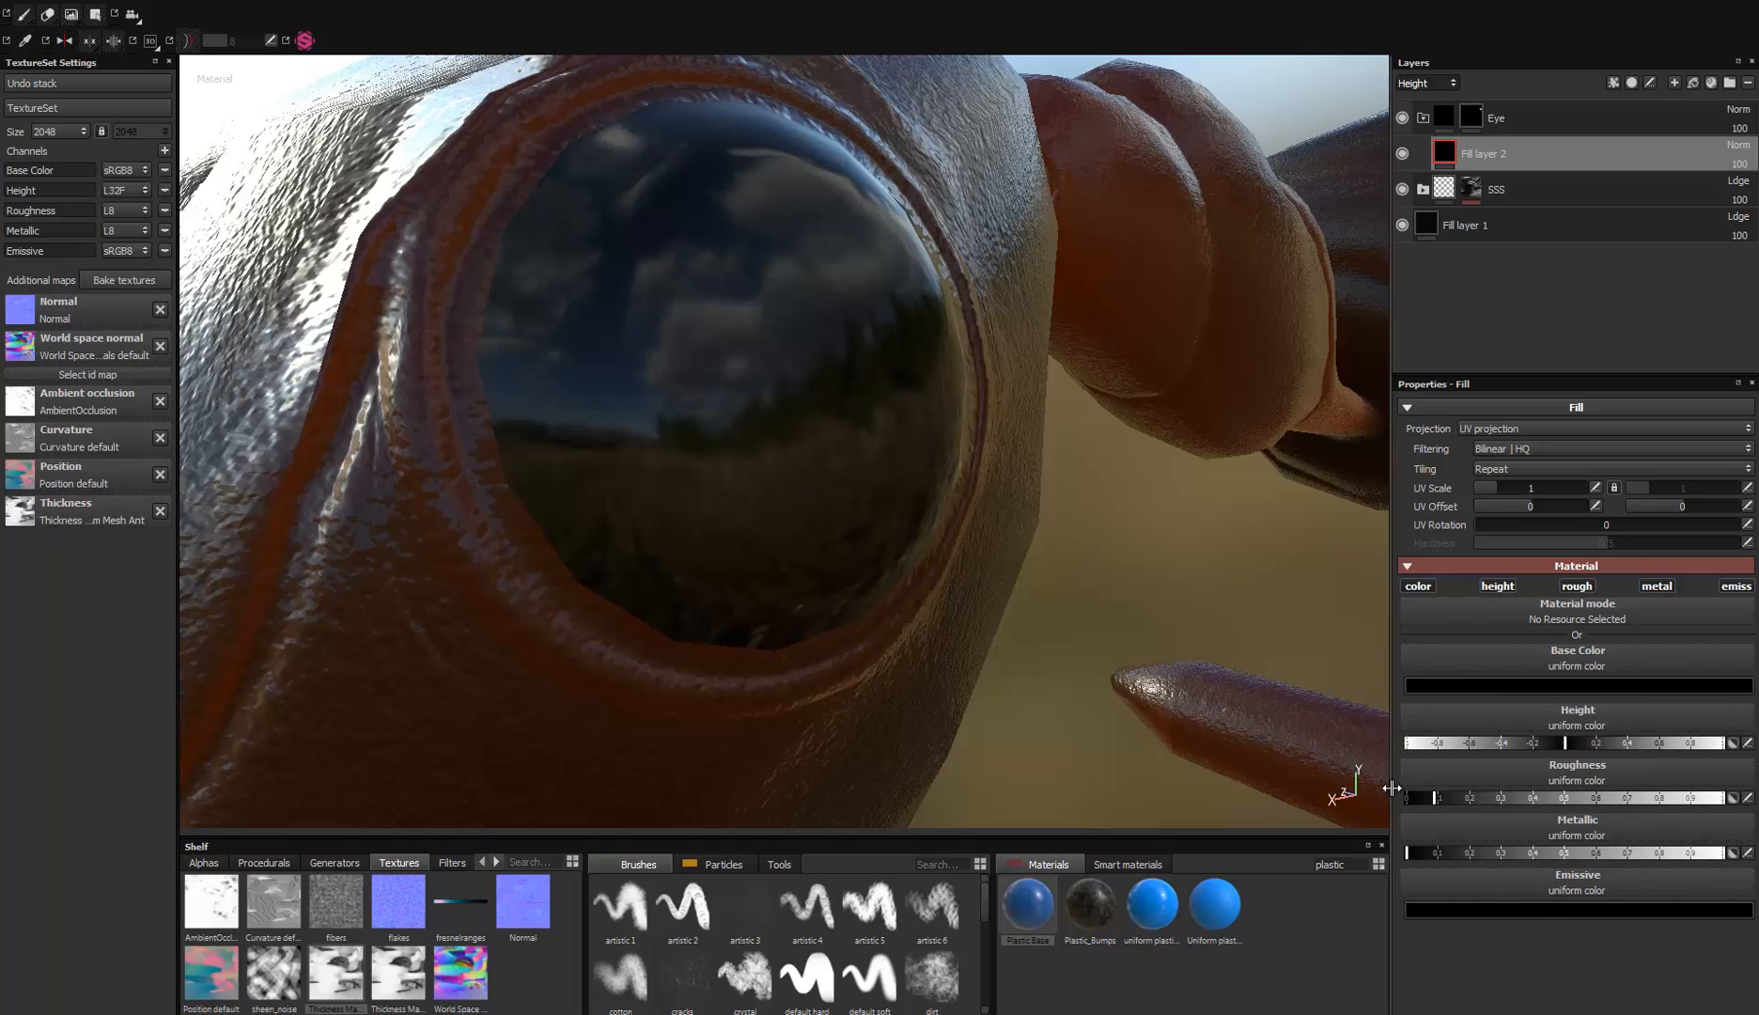
drag(1445, 800, 1488, 798)
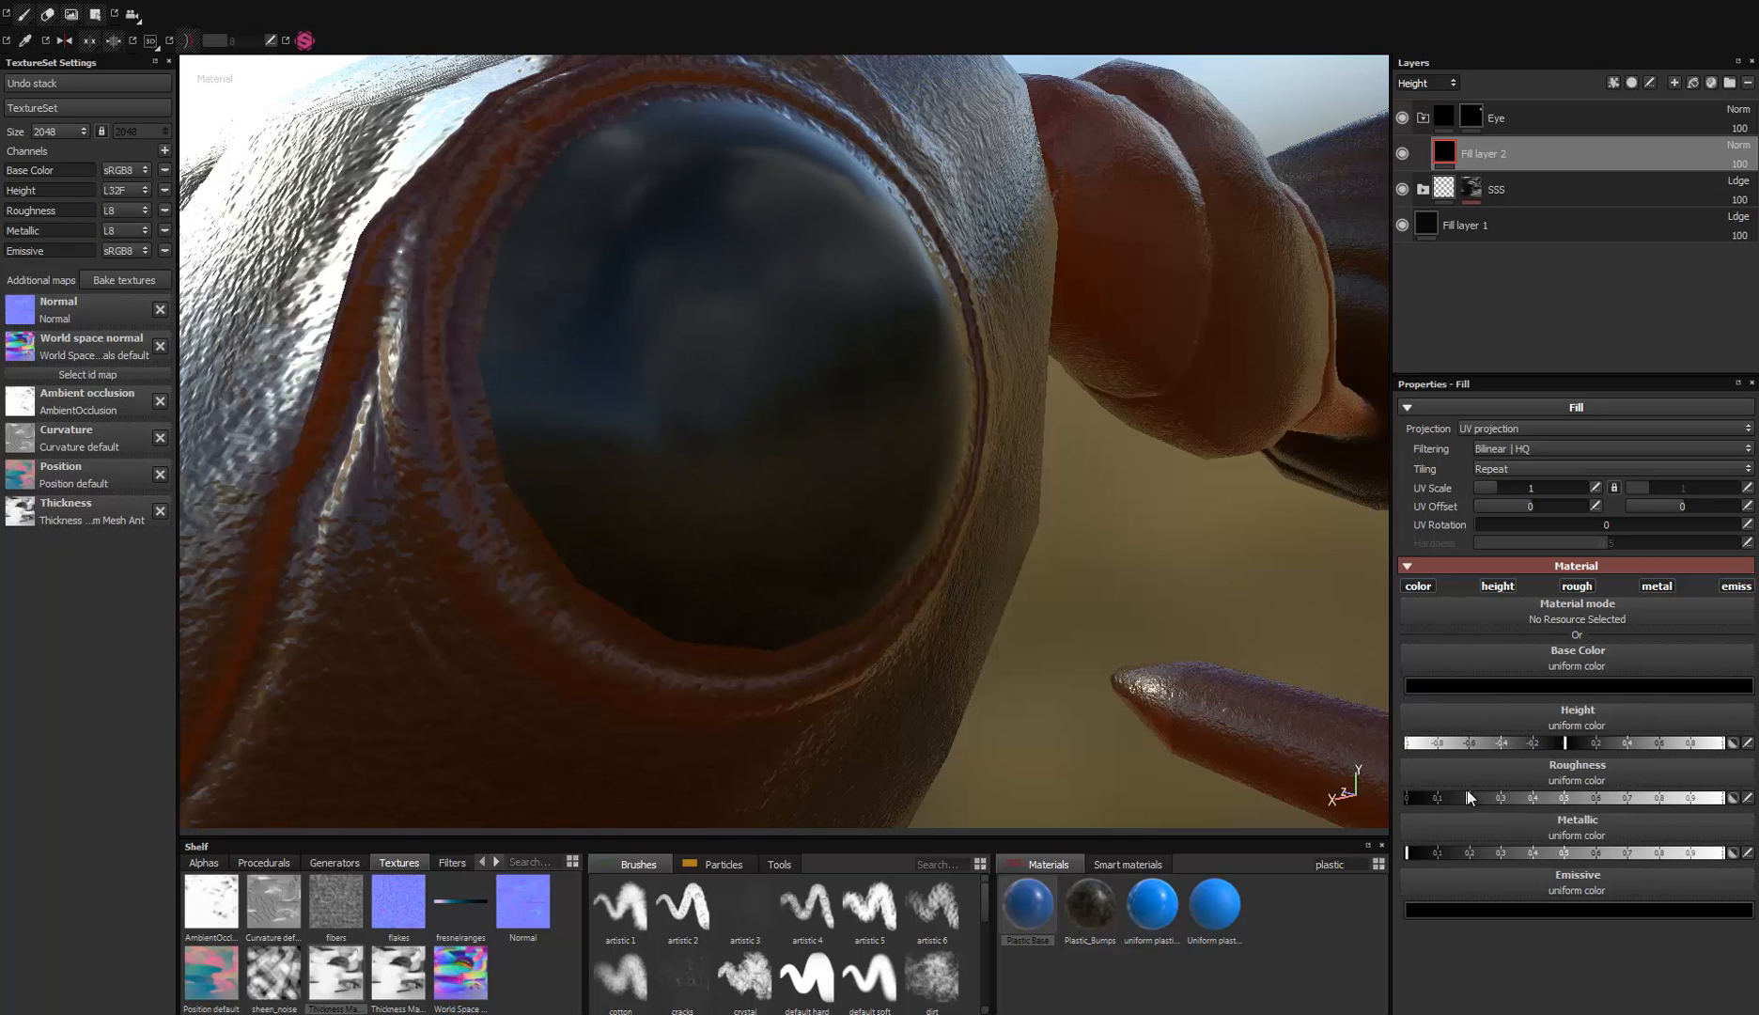
alt+drag(935, 535, 866, 362)
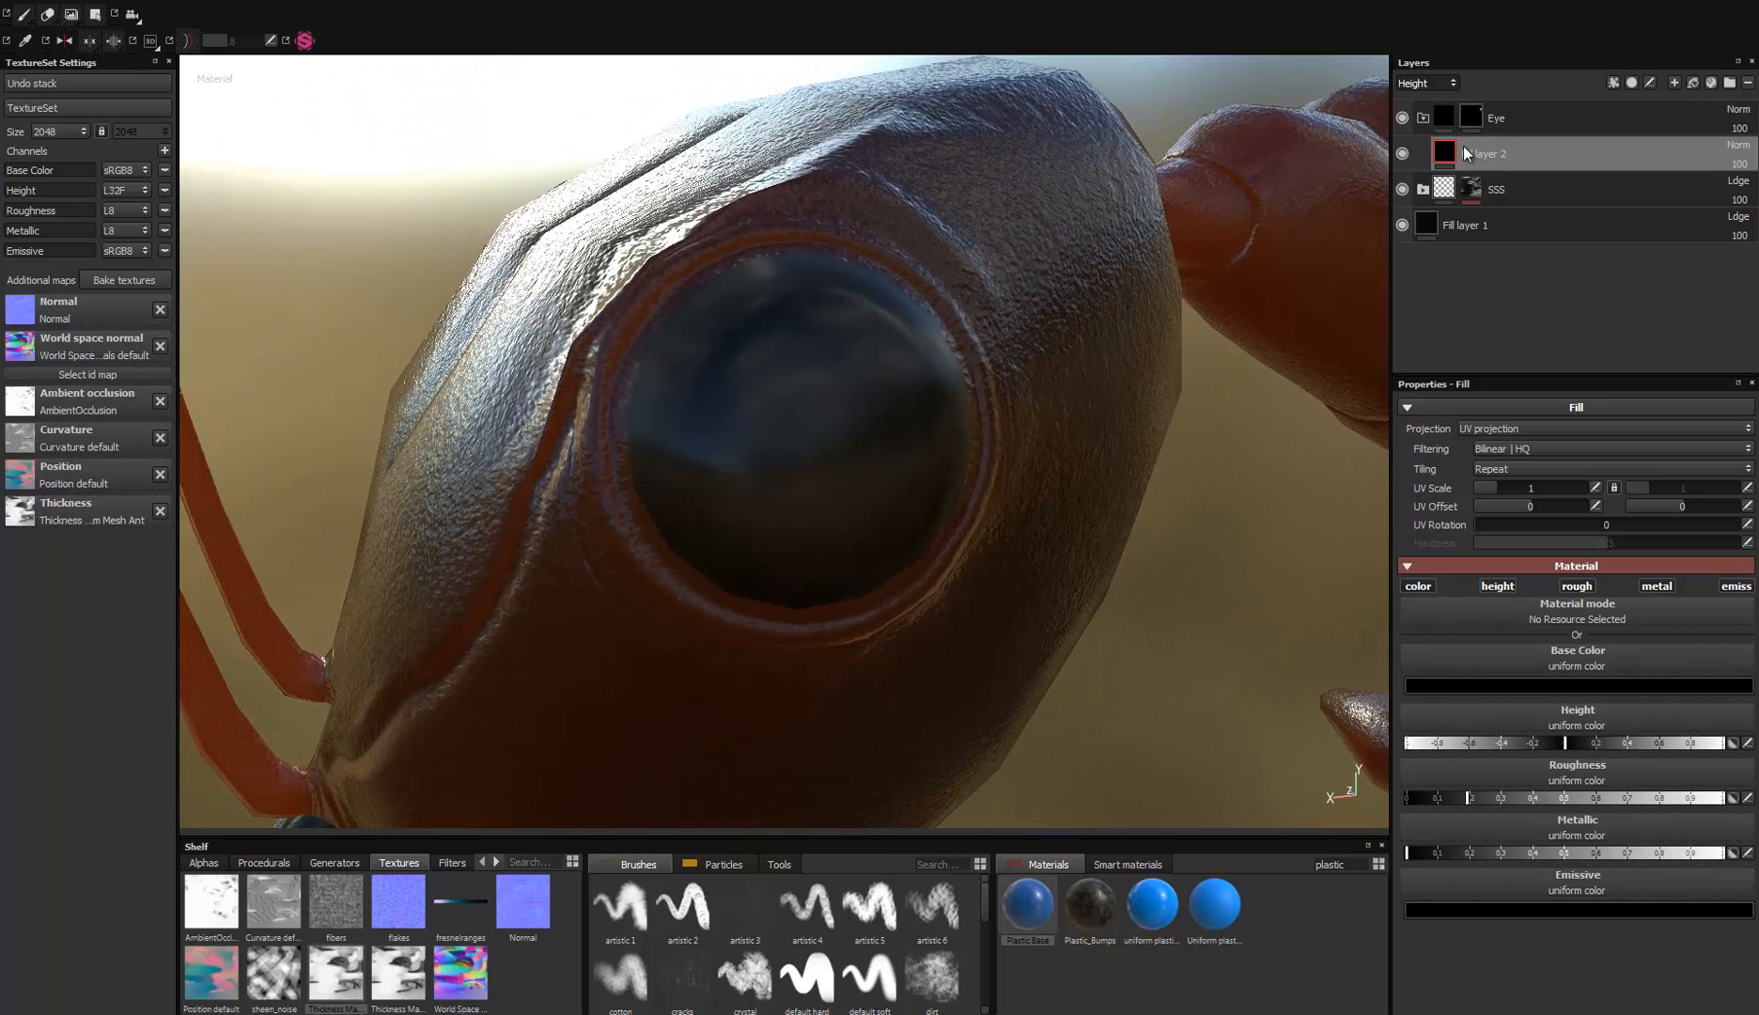
Step: Add another fill layer above the black eye fill and search the materials for "kn"
click(1692, 84)
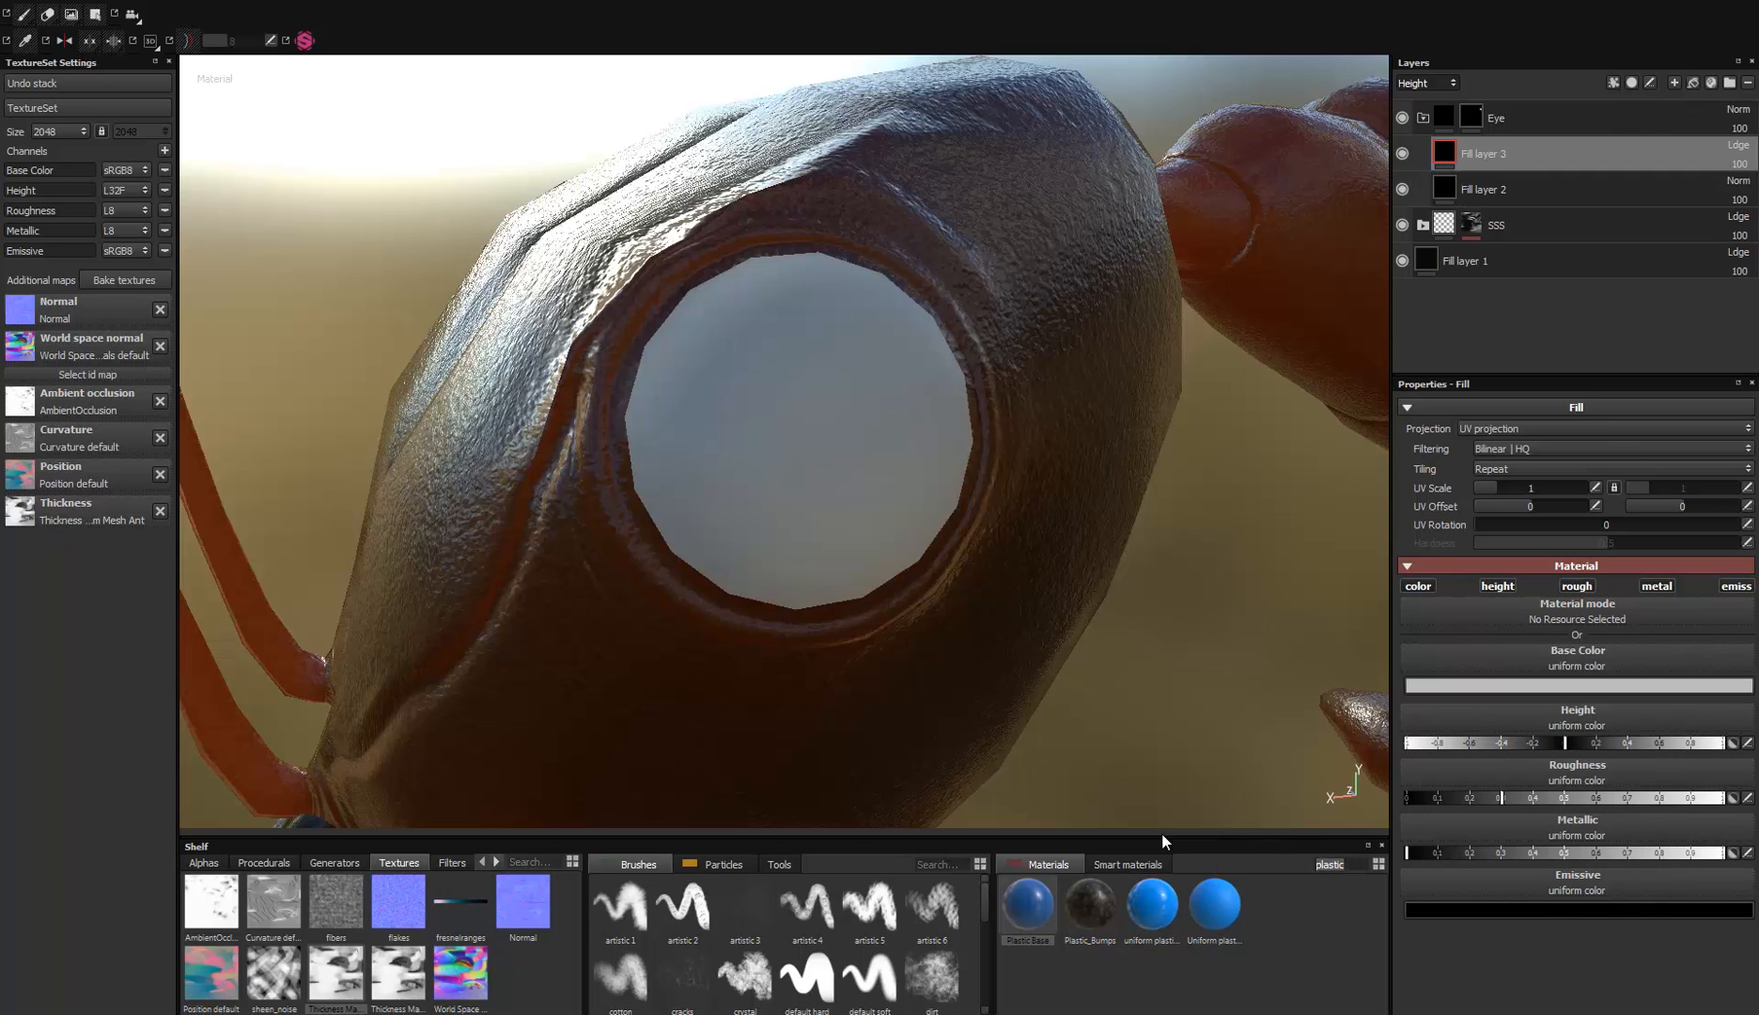
text(kn)
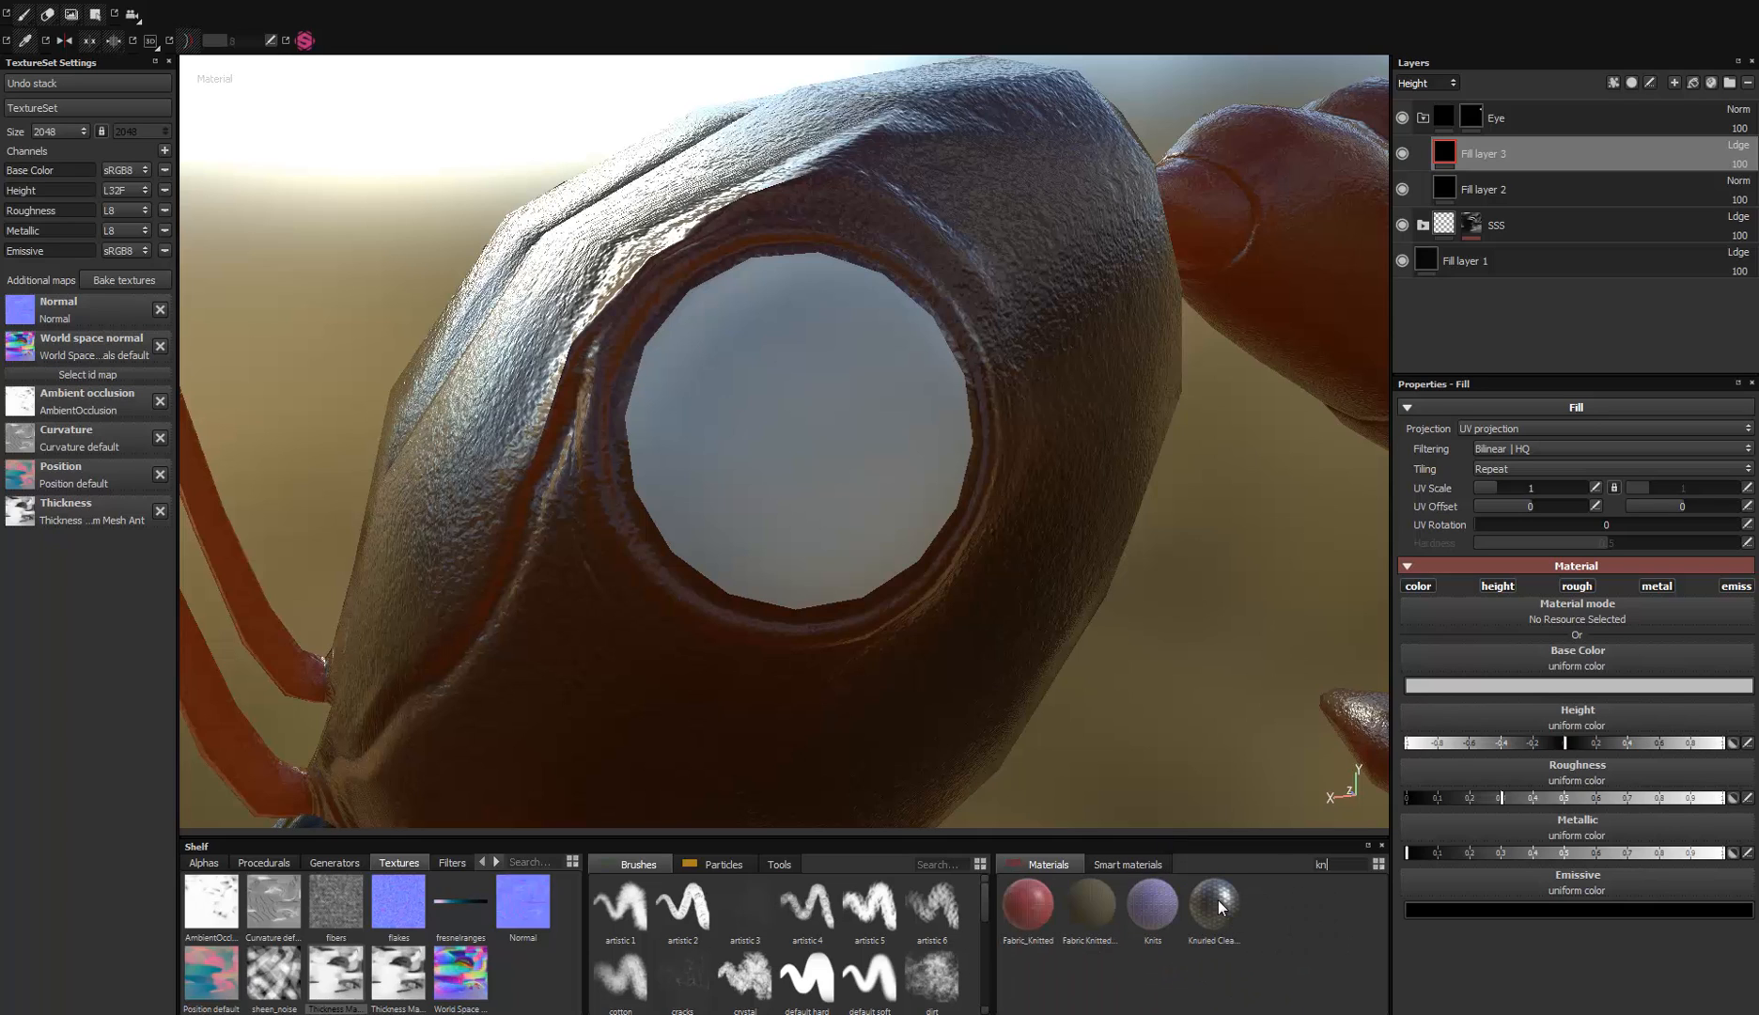
Step: Apply the Knurled Clean Metal material to the eye's Fill layer 3 with an unlocked UV scale of 39.337 by 23.601
drag(1218, 898, 858, 460)
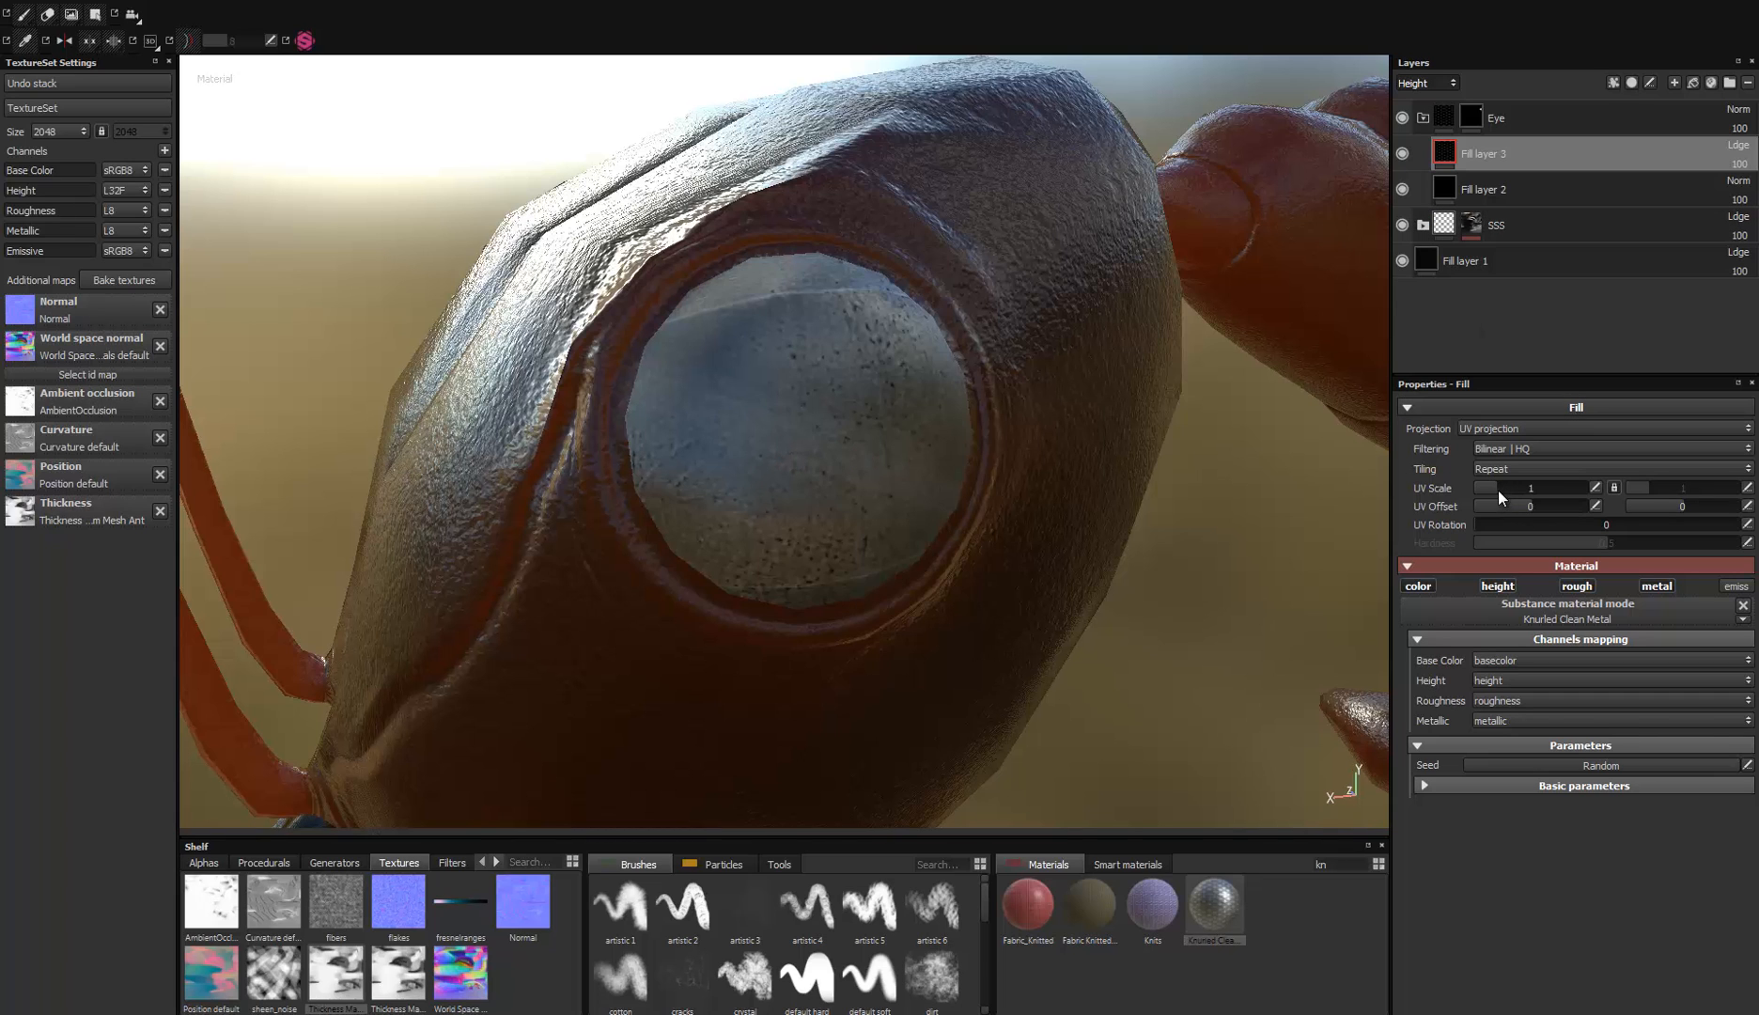
drag(1498, 490, 1553, 490)
alt+drag(947, 542, 893, 527)
alt+right_drag(893, 527, 829, 746)
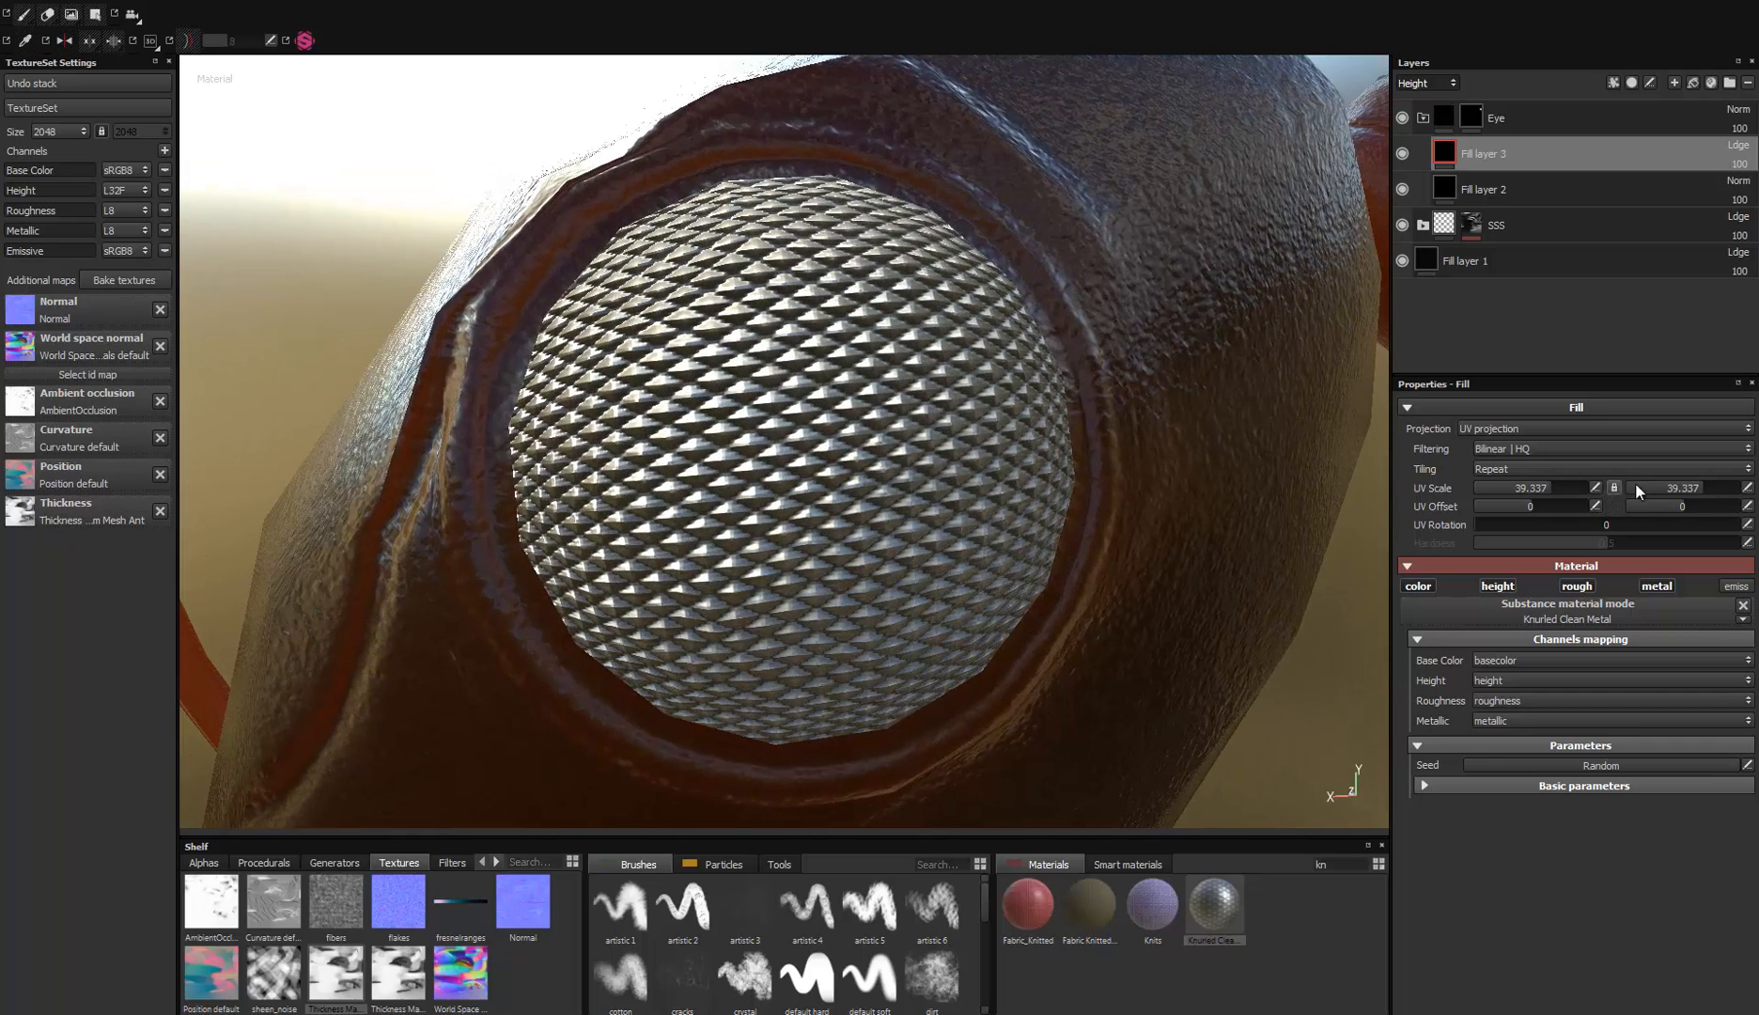
drag(1700, 485, 1691, 485)
mouse_move(772, 499)
alt+mouse_down()
mouse_move(993, 476)
mouse_move(812, 491)
mouse_move(420, 475)
mouse_move(589, 465)
mouse_move(770, 488)
alt+mouse_up()
Step: Disable the color, roughness and metallic channels of Fill layer 3, keeping only its height channel enabled
click(1417, 586)
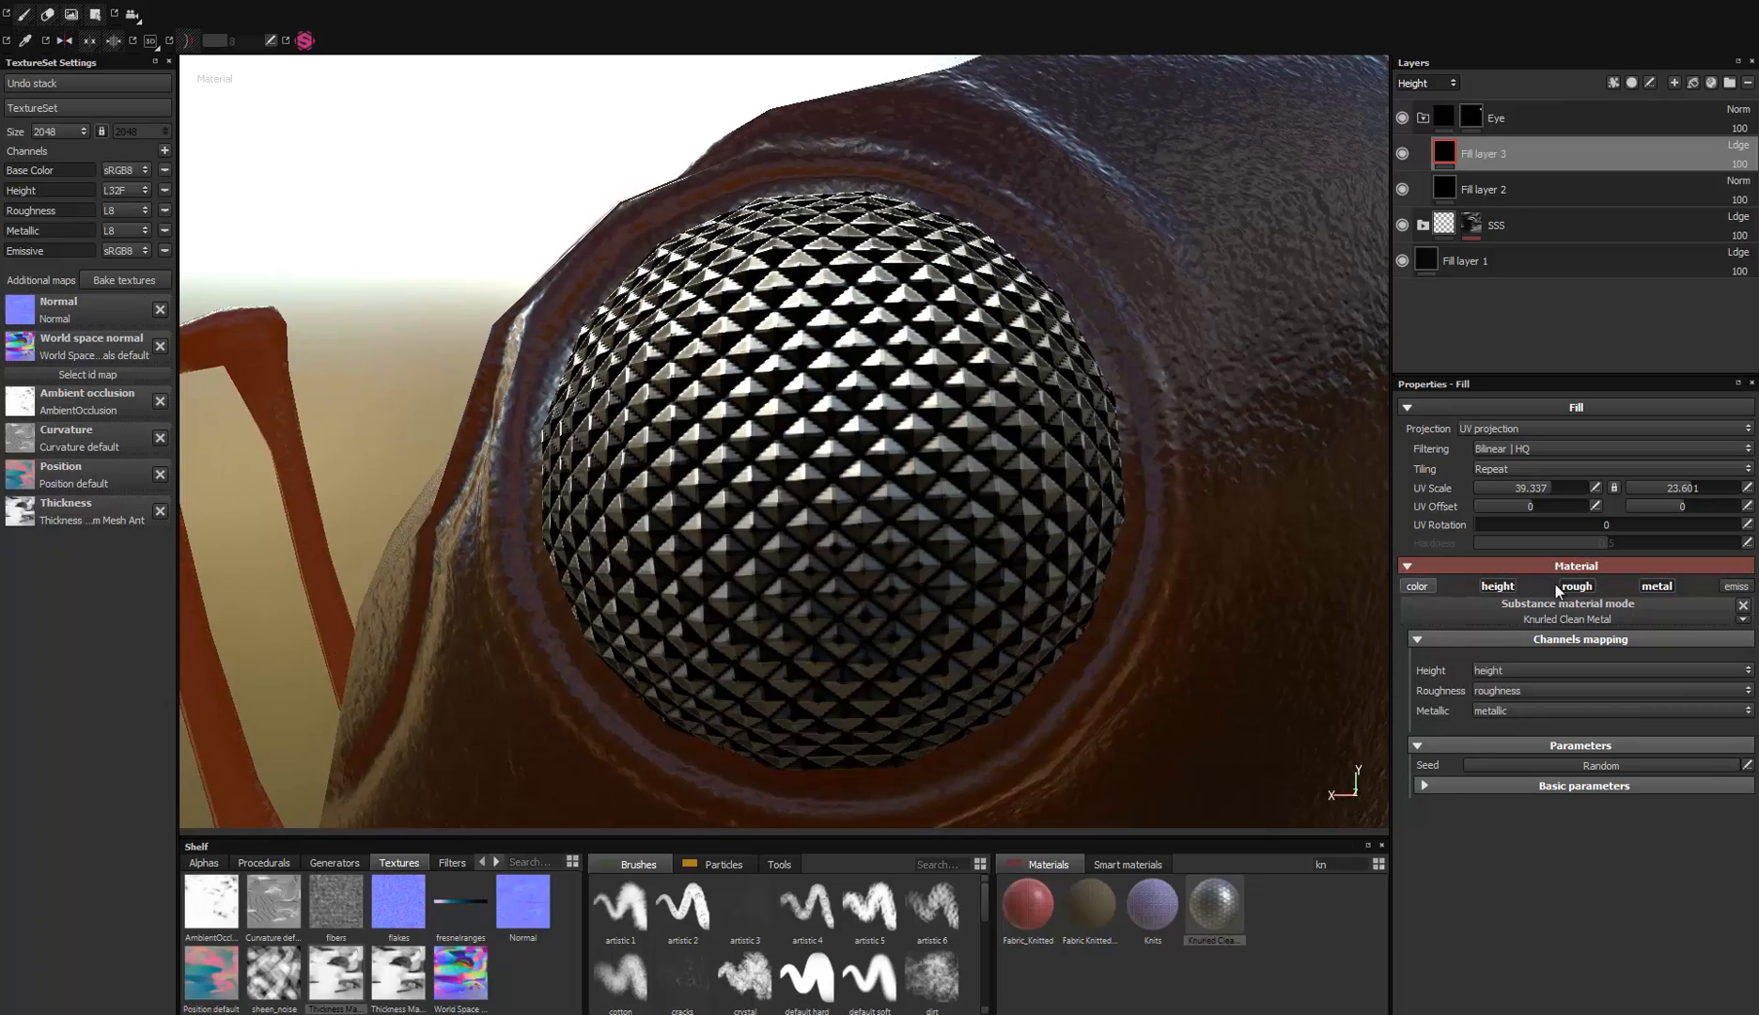
click(1571, 585)
click(1671, 585)
alt+drag(736, 618, 637, 557)
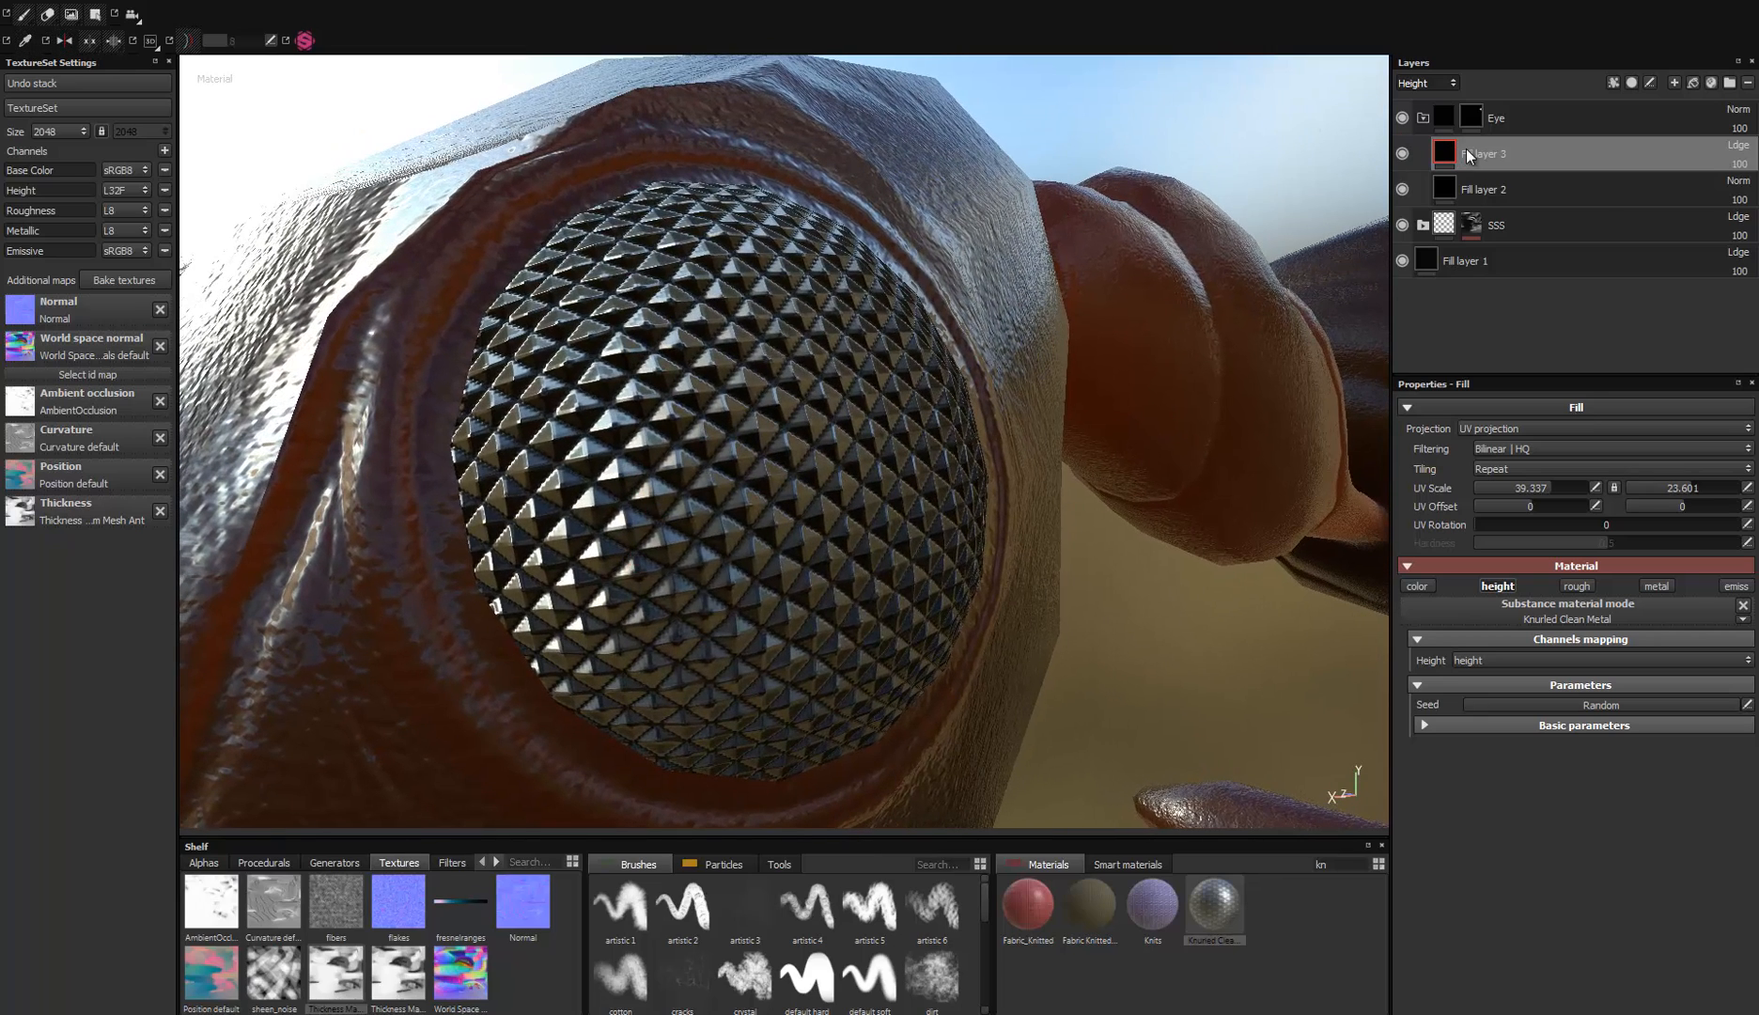
Step: Rename Fill layer 3 in the Eye group as KnurlHeightPattern
double_click(1489, 153)
text(K)
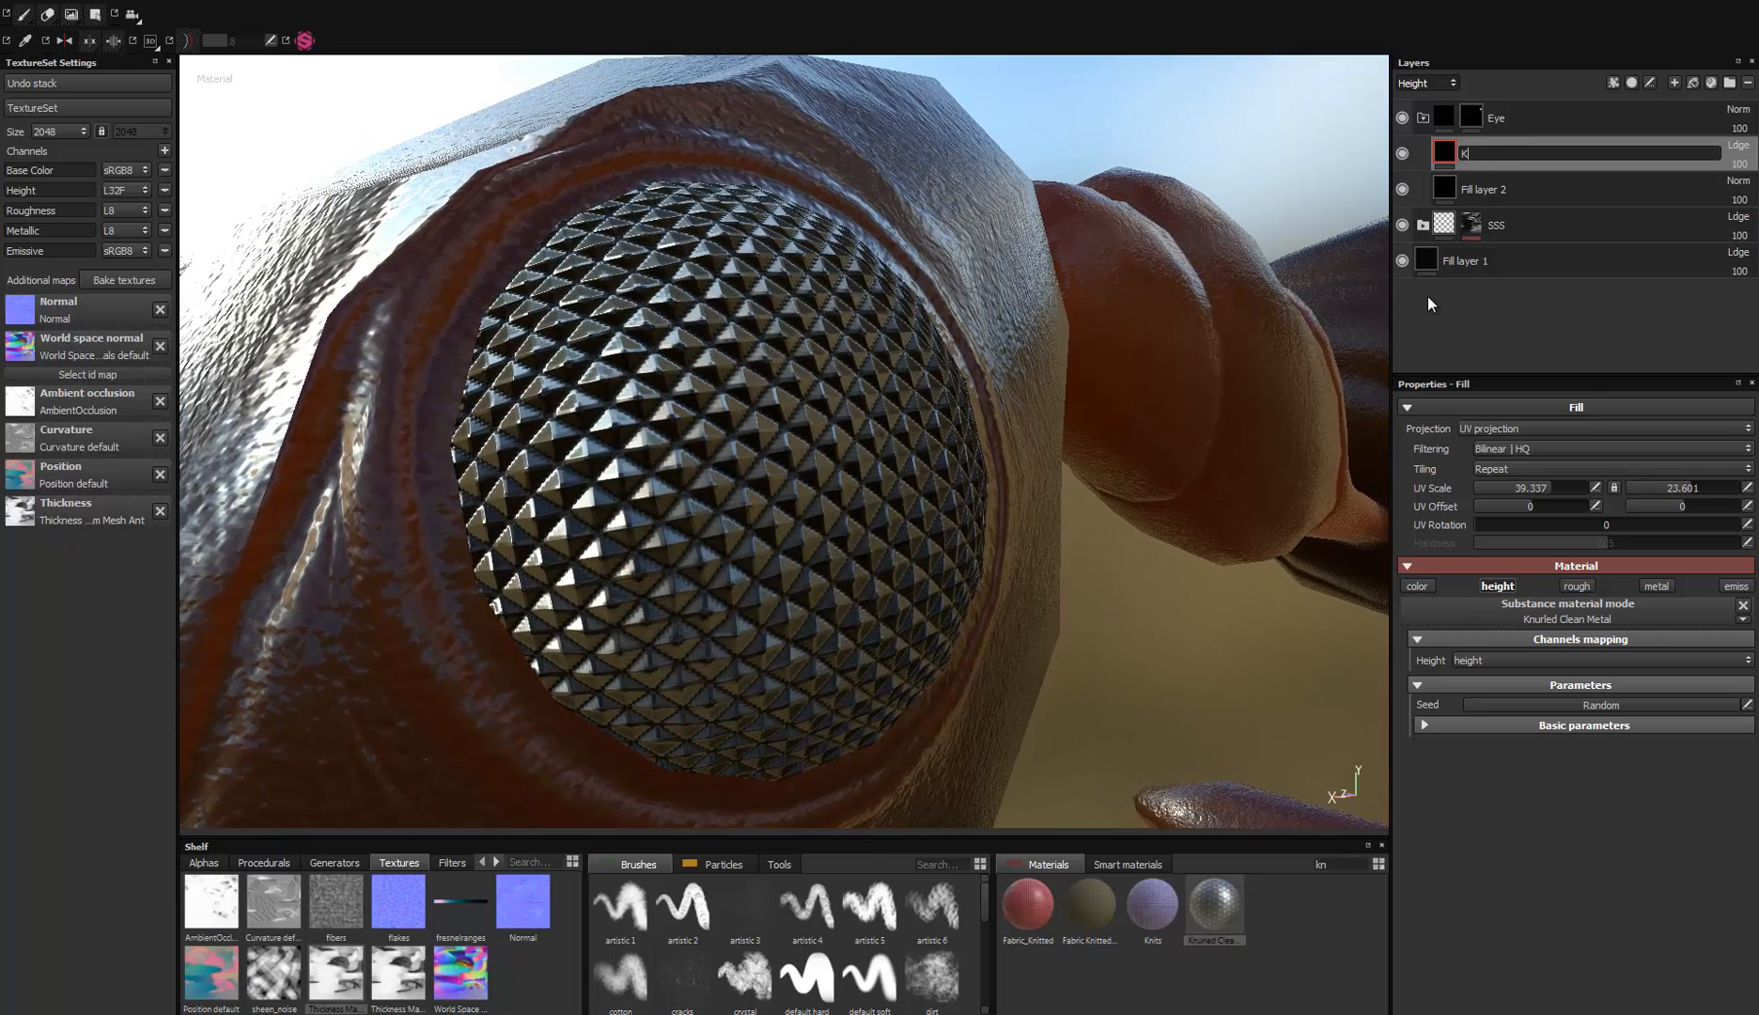
text(nurlHeightPattern)
key(Return)
Step: Rename Fill layer 2 in the Eye group as BaseEye_Material
click(1477, 183)
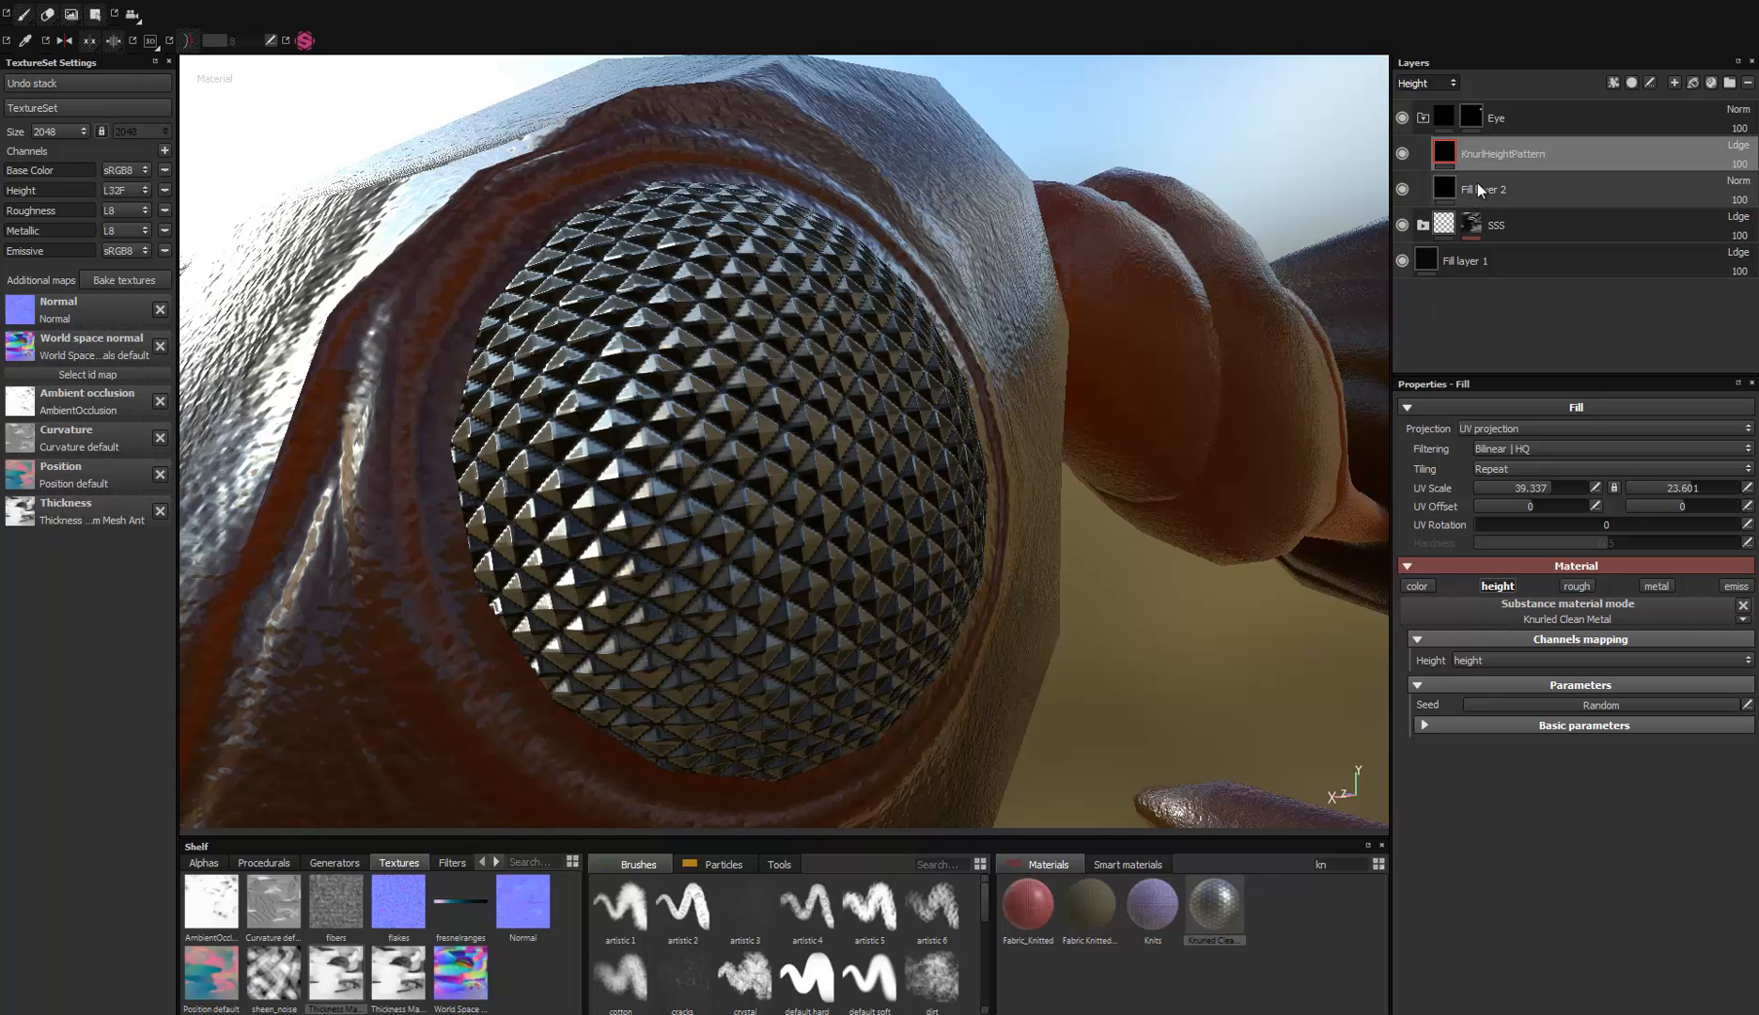
double_click(1477, 184)
text(BaseEy)
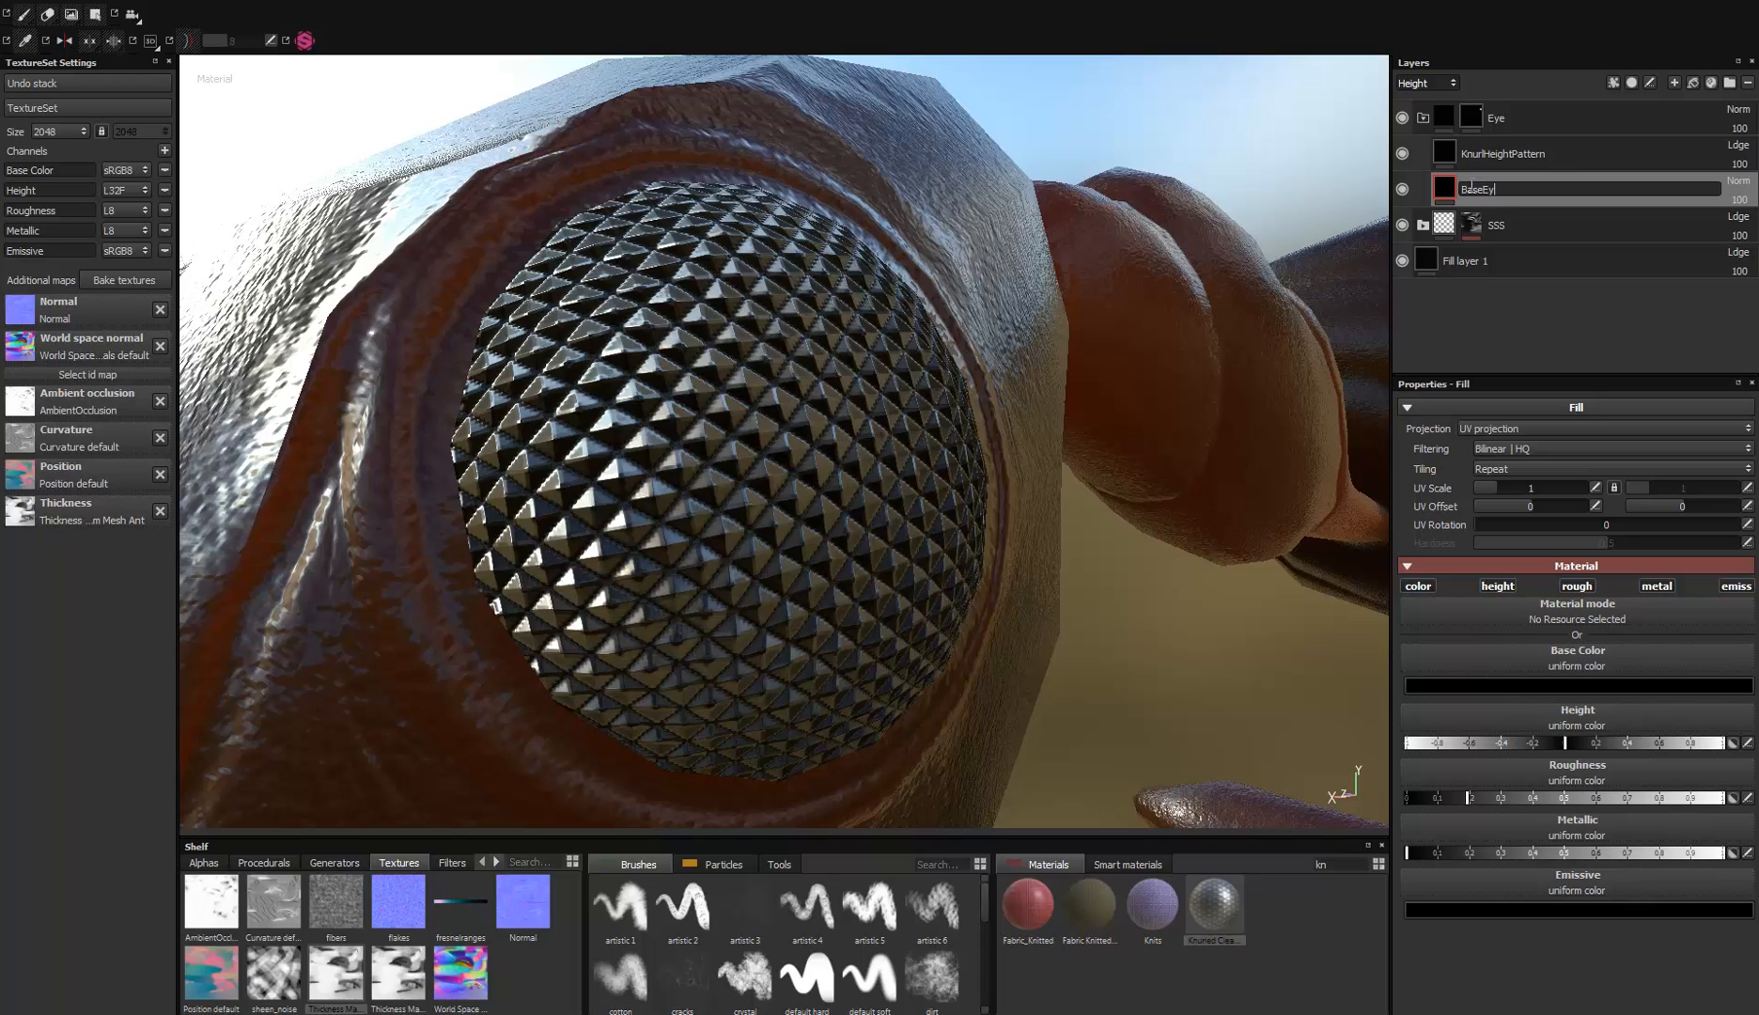
text(e_Material)
key(Return)
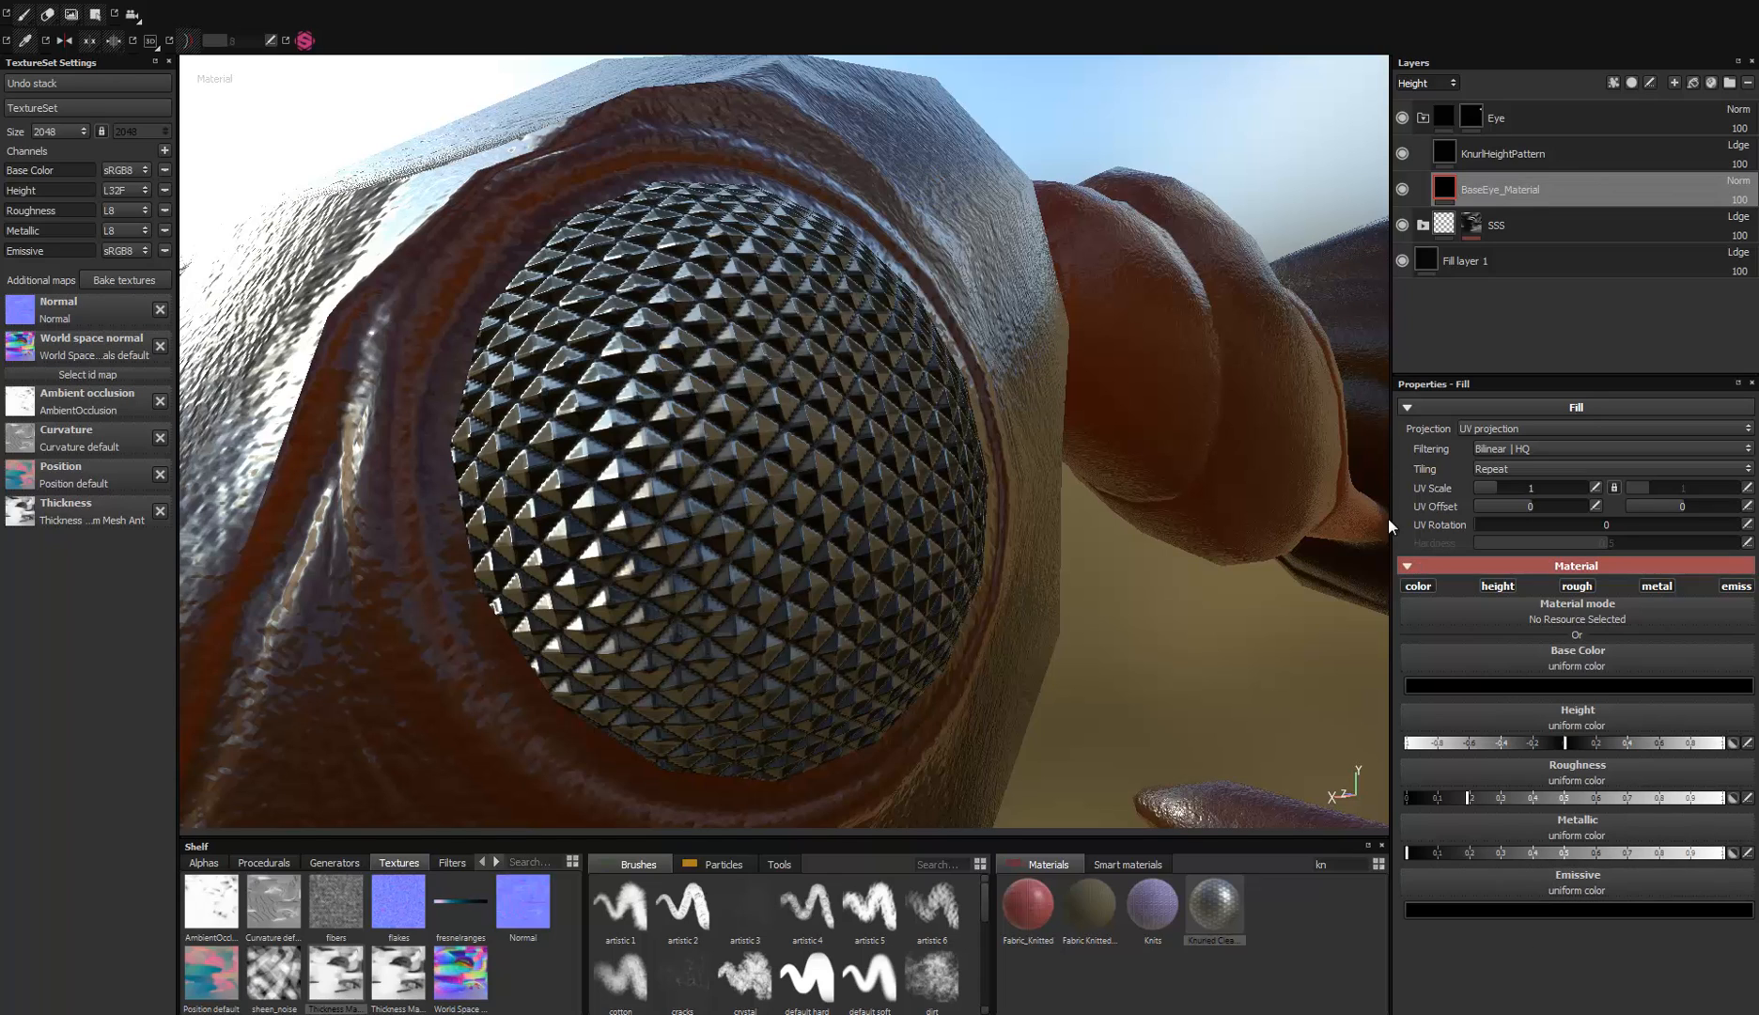
Step: Add a Blur filter to the KnurlHeightPattern layer
click(1448, 153)
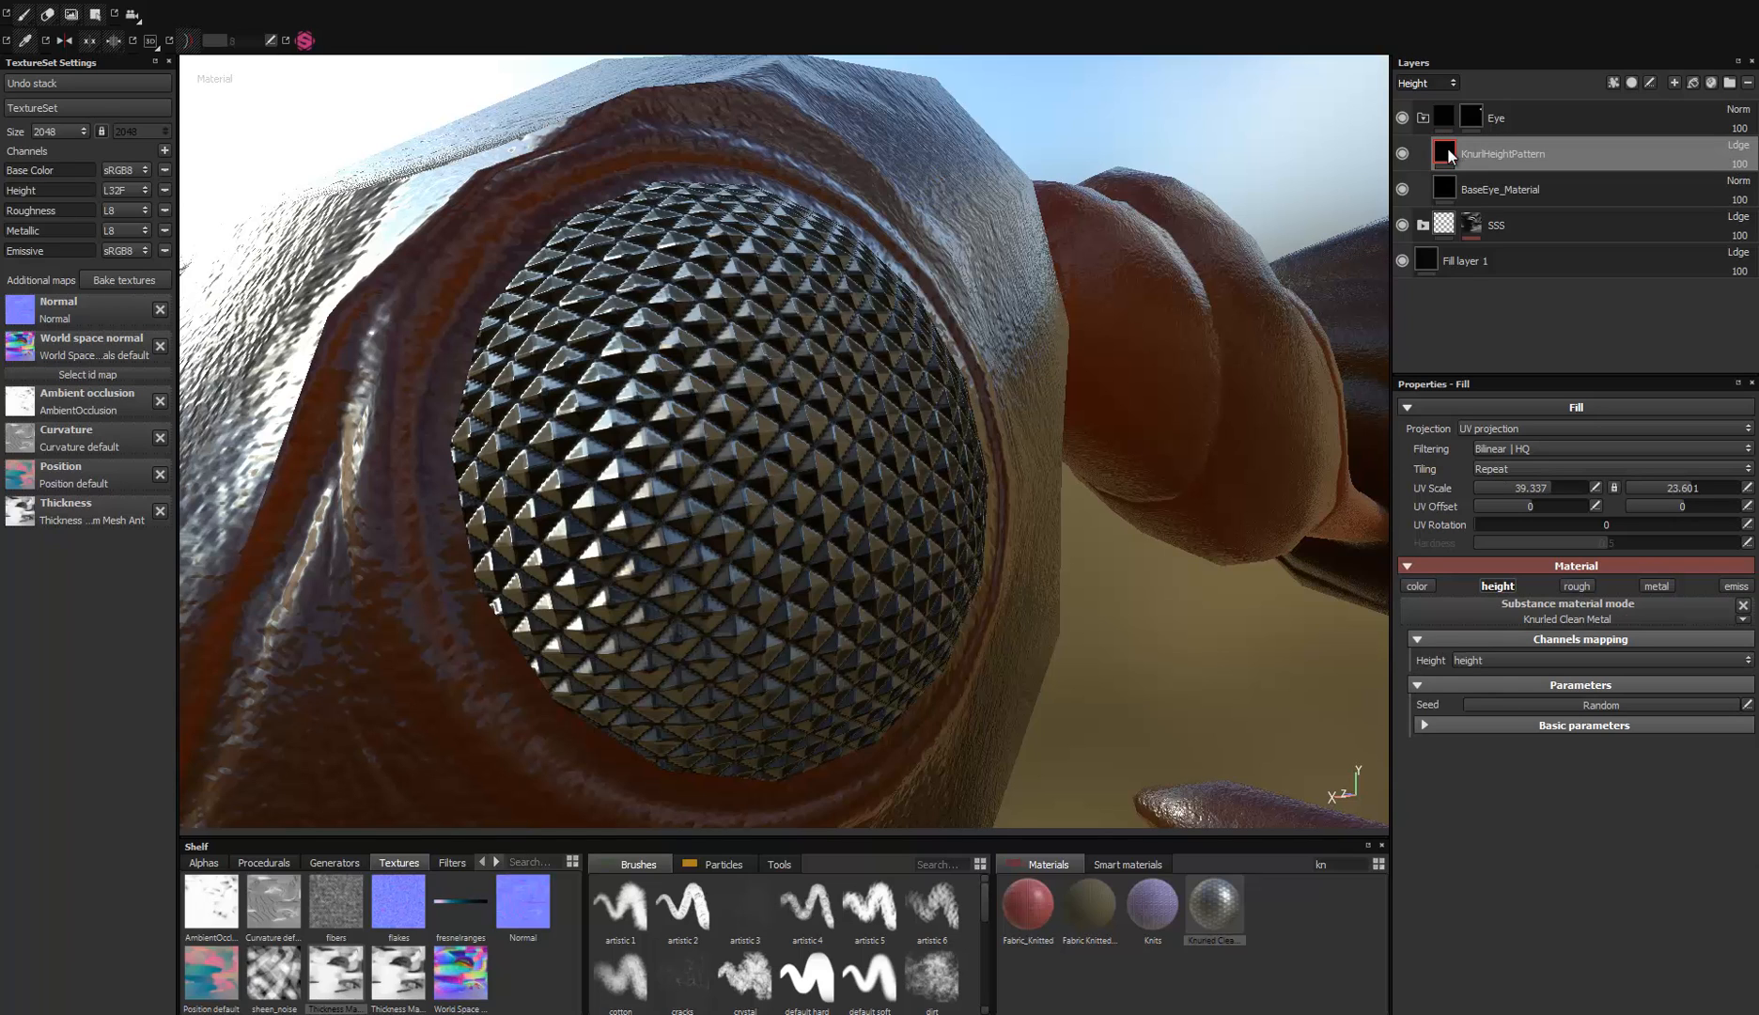
click(1613, 83)
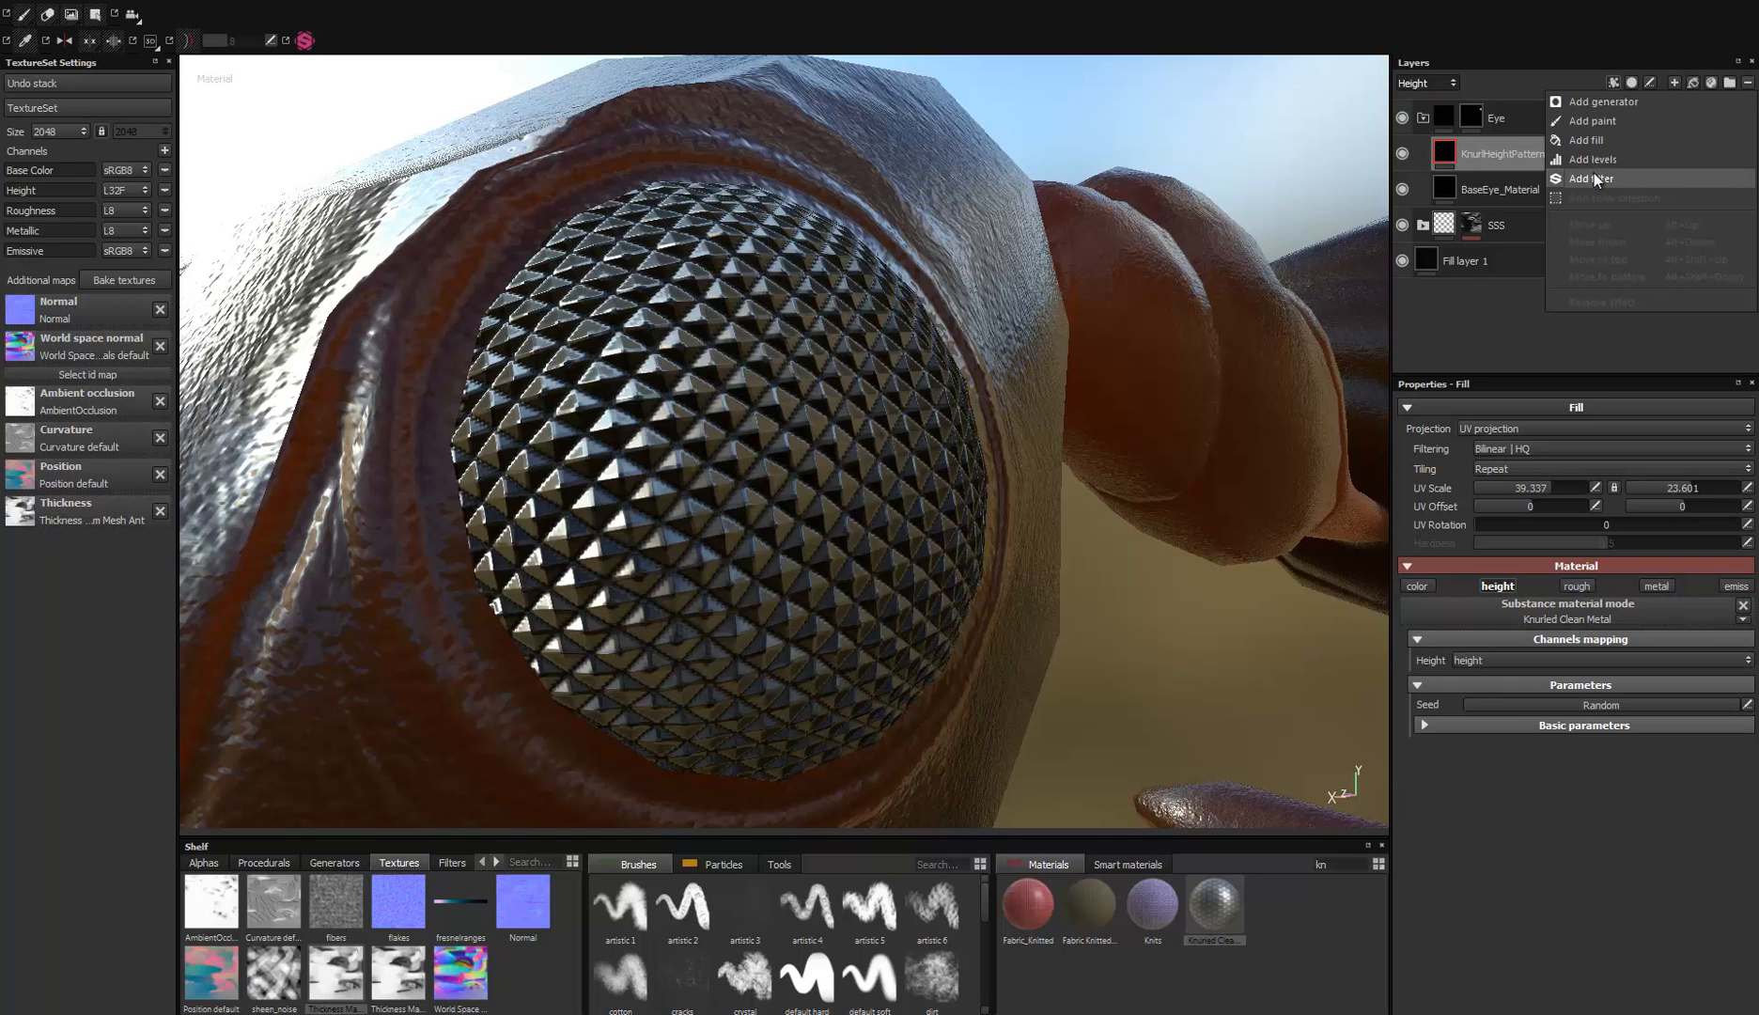
click(1594, 176)
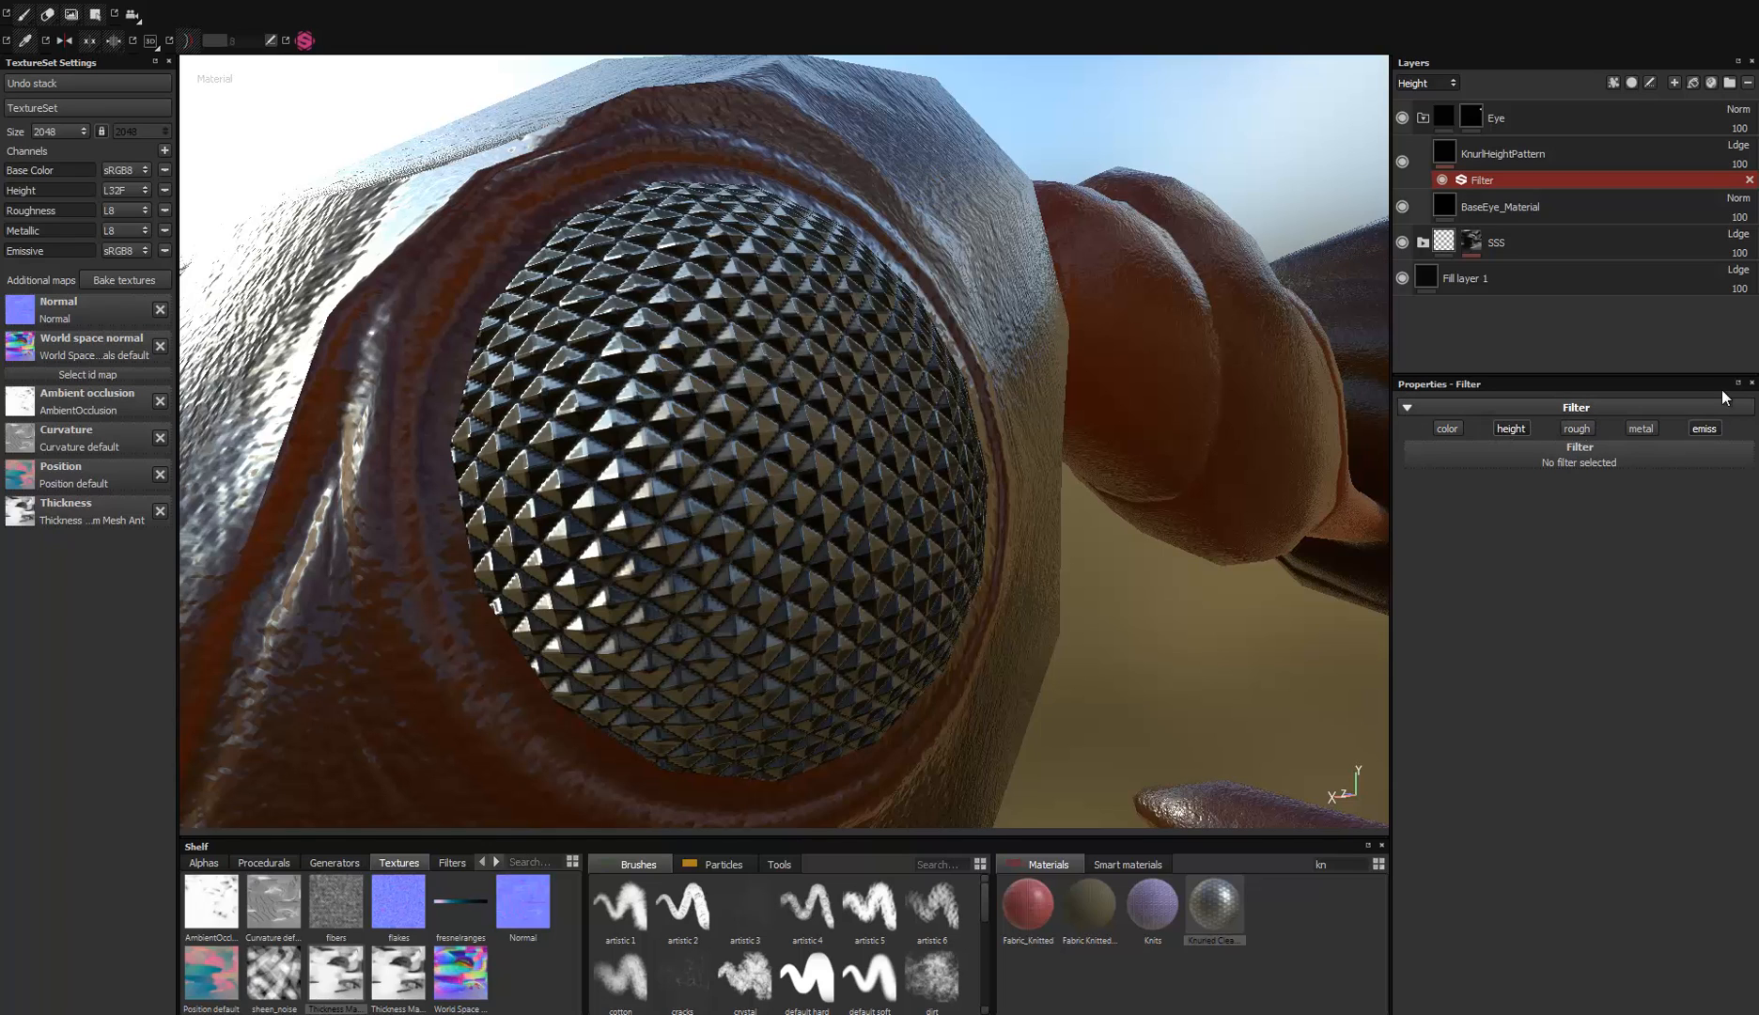
click(1587, 458)
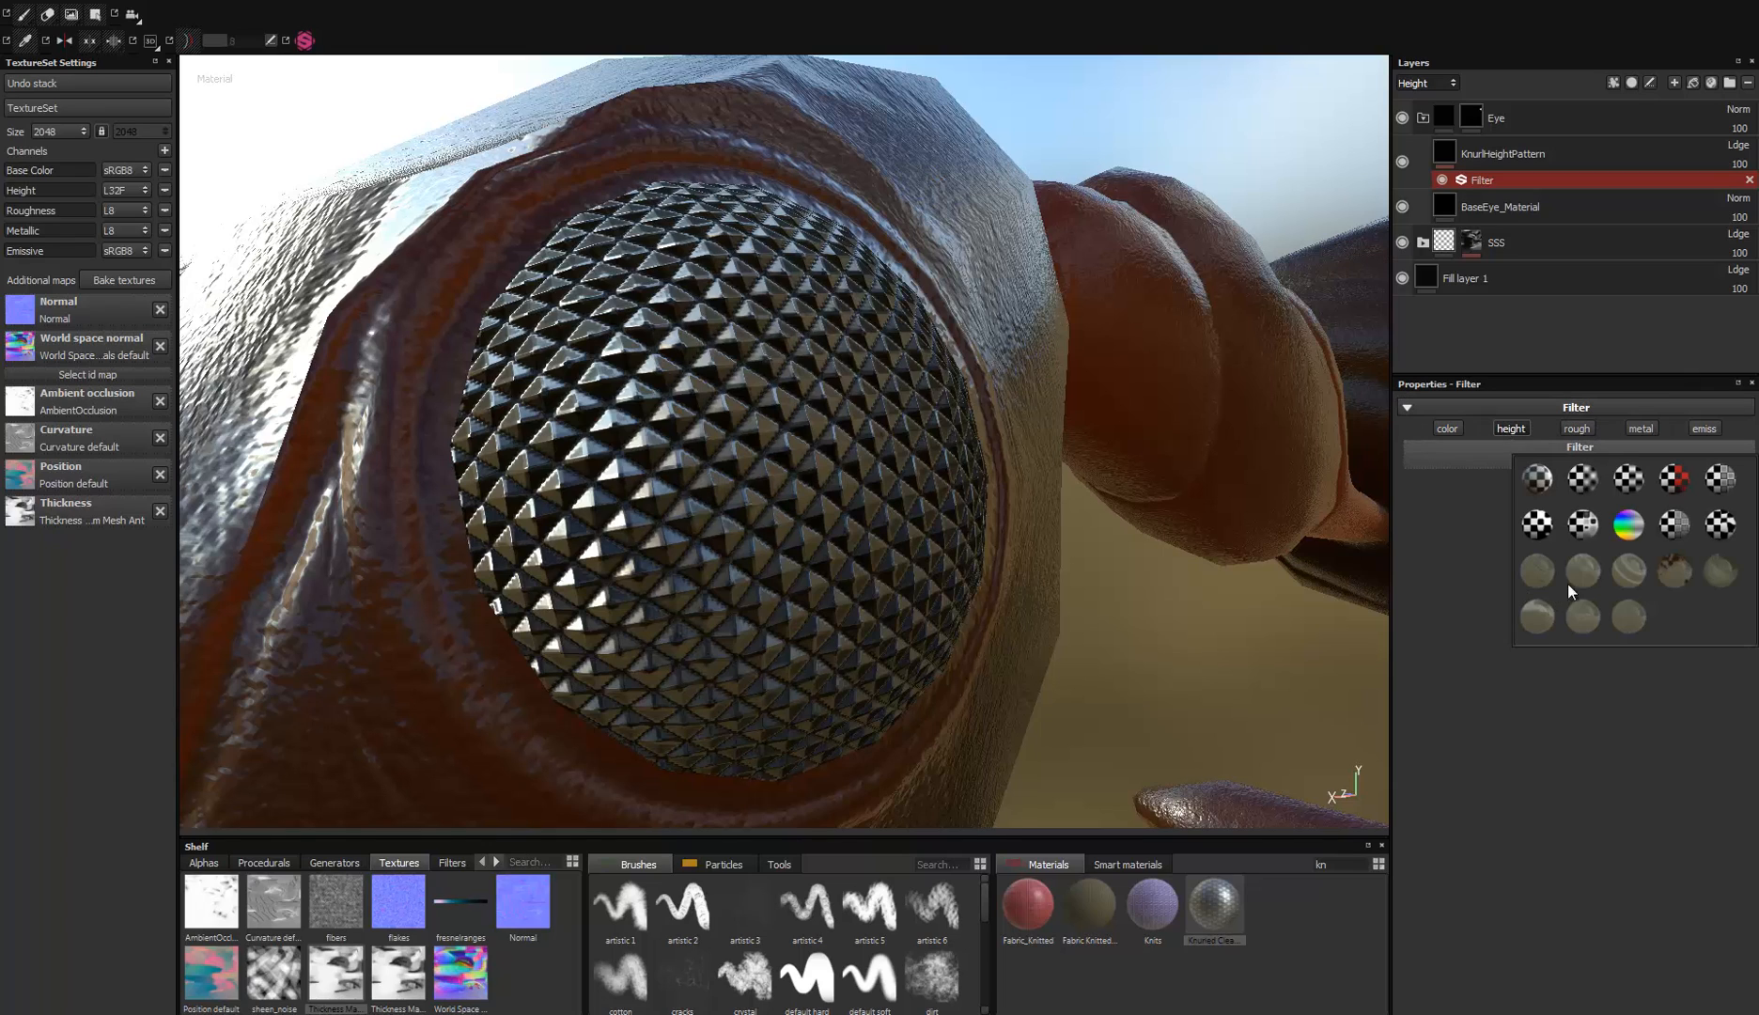
click(1585, 482)
alt+drag(698, 554, 1377, 387)
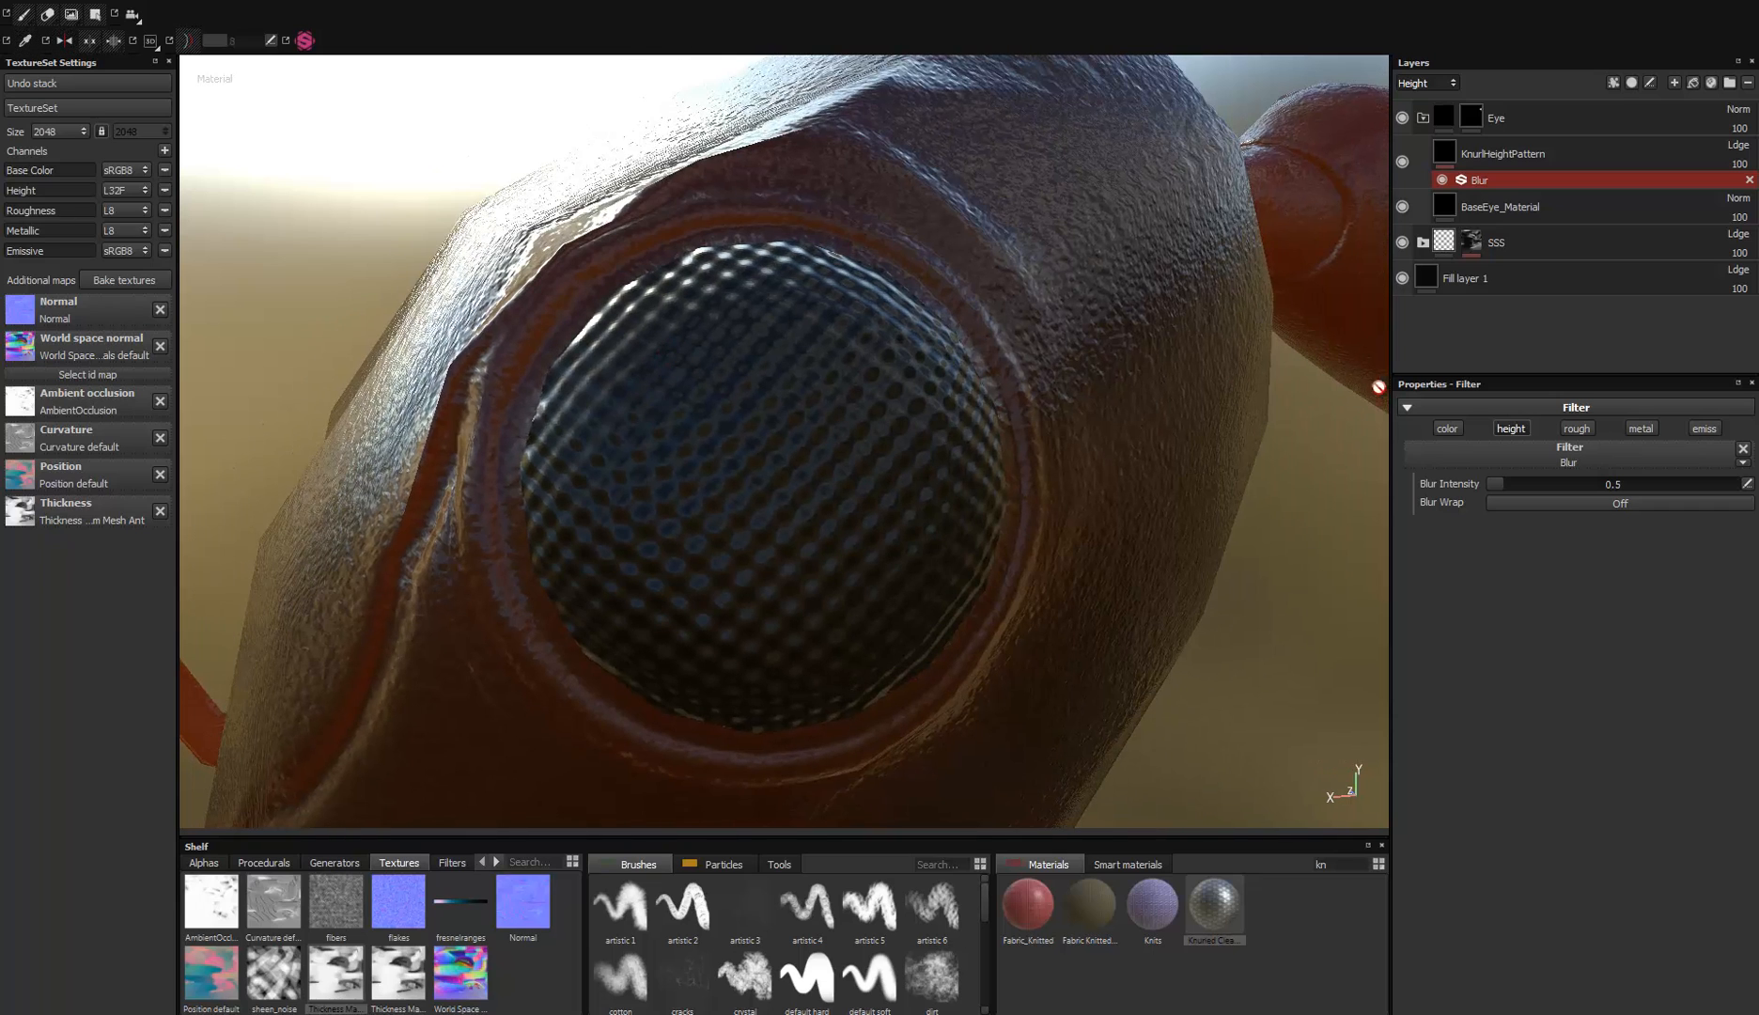
Step: Try Blur intensities of 0.35 and 0.47 on the eye's knurl pattern, ending with the intensity at 0
drag(1503, 486, 1498, 487)
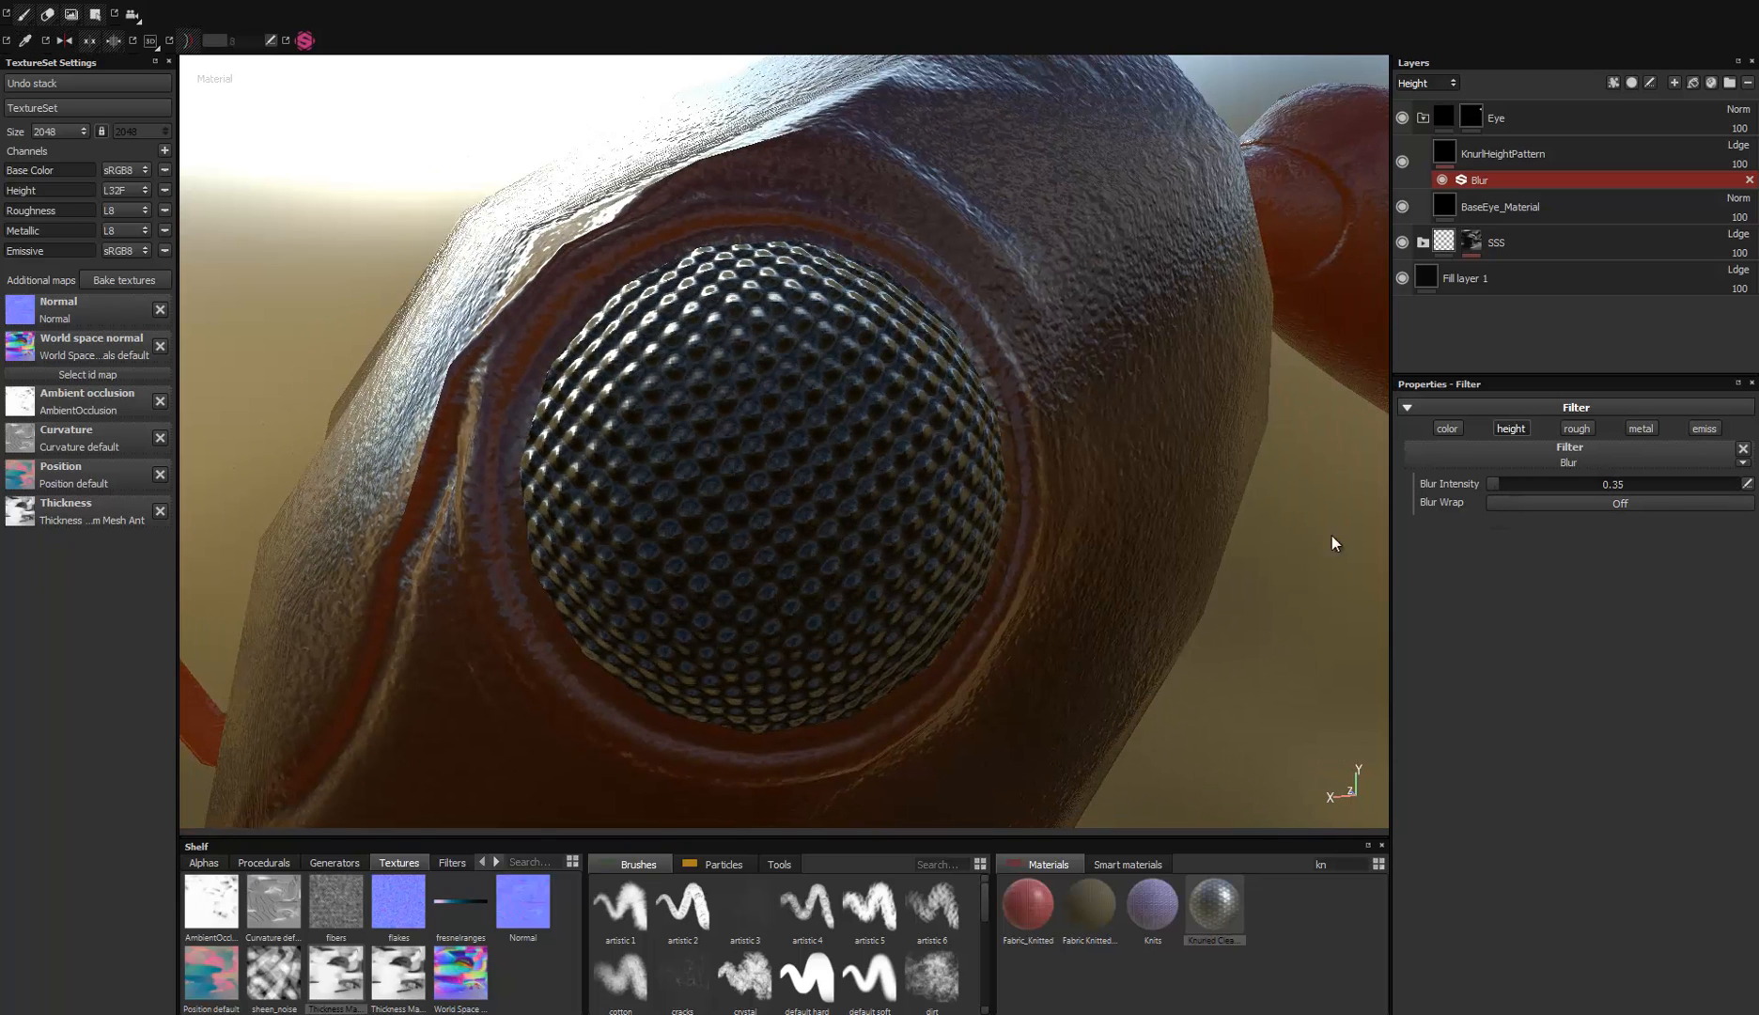
alt+drag(1331, 542, 757, 673)
drag(1495, 483, 1503, 485)
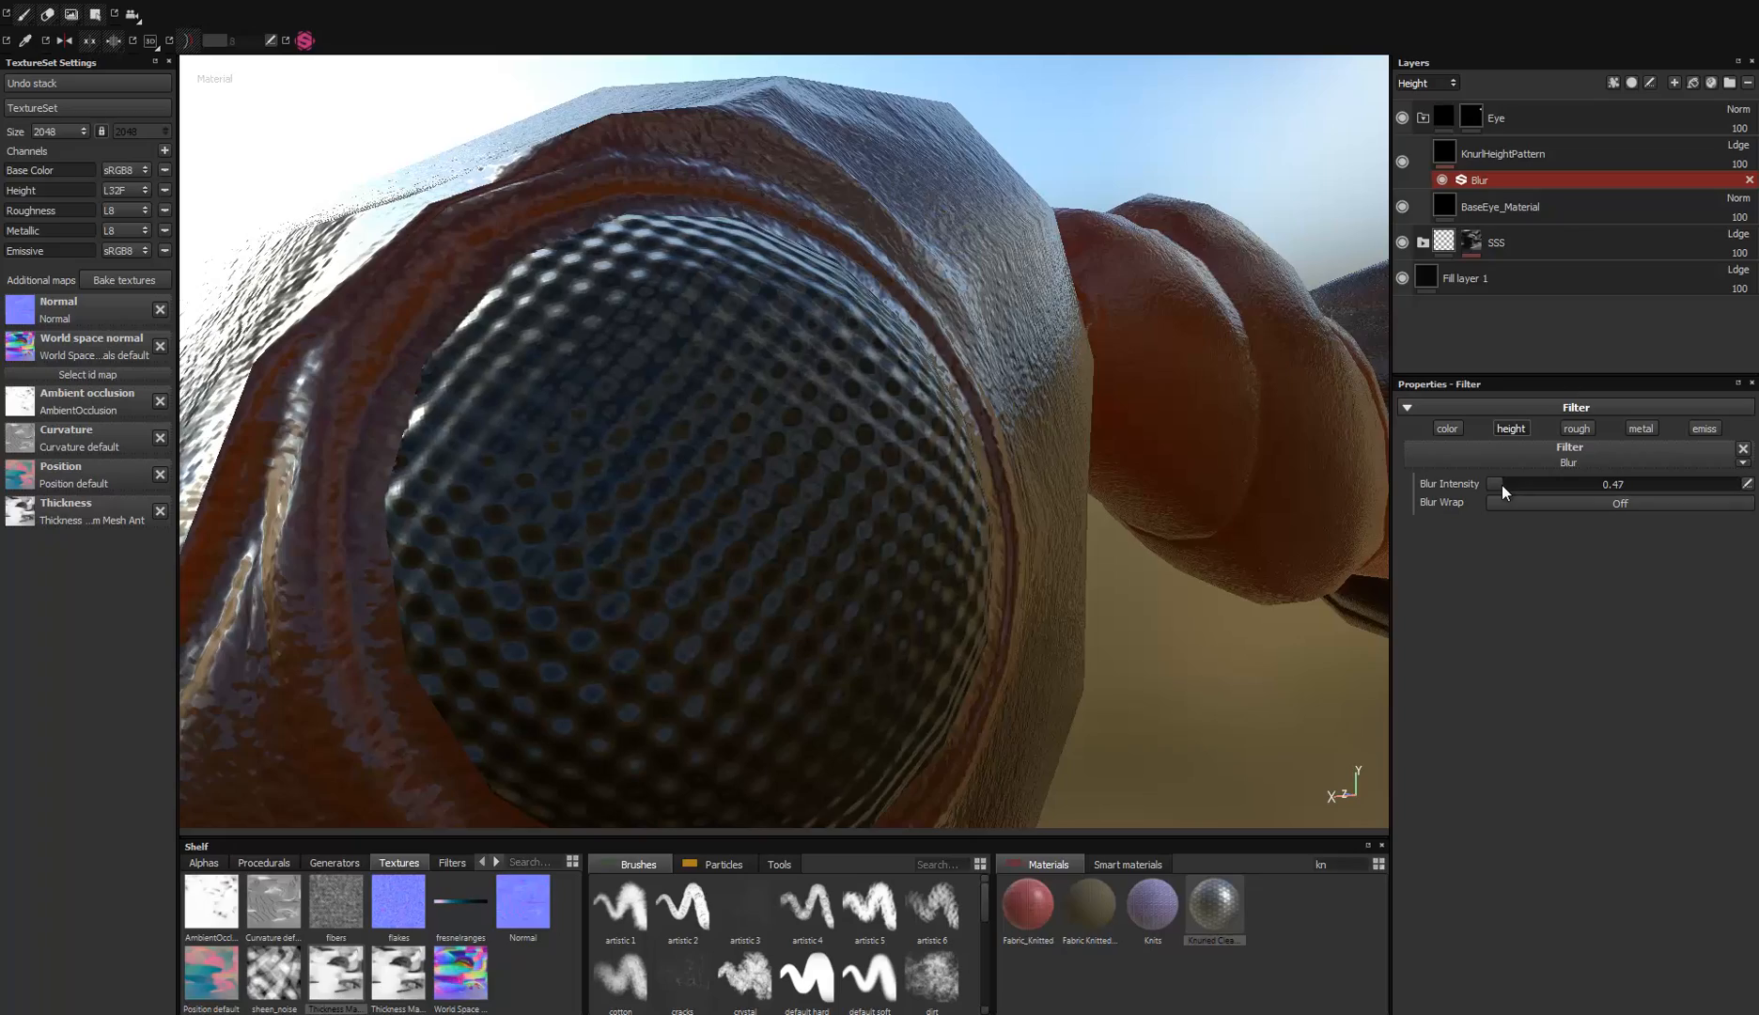
alt+drag(794, 620, 1381, 498)
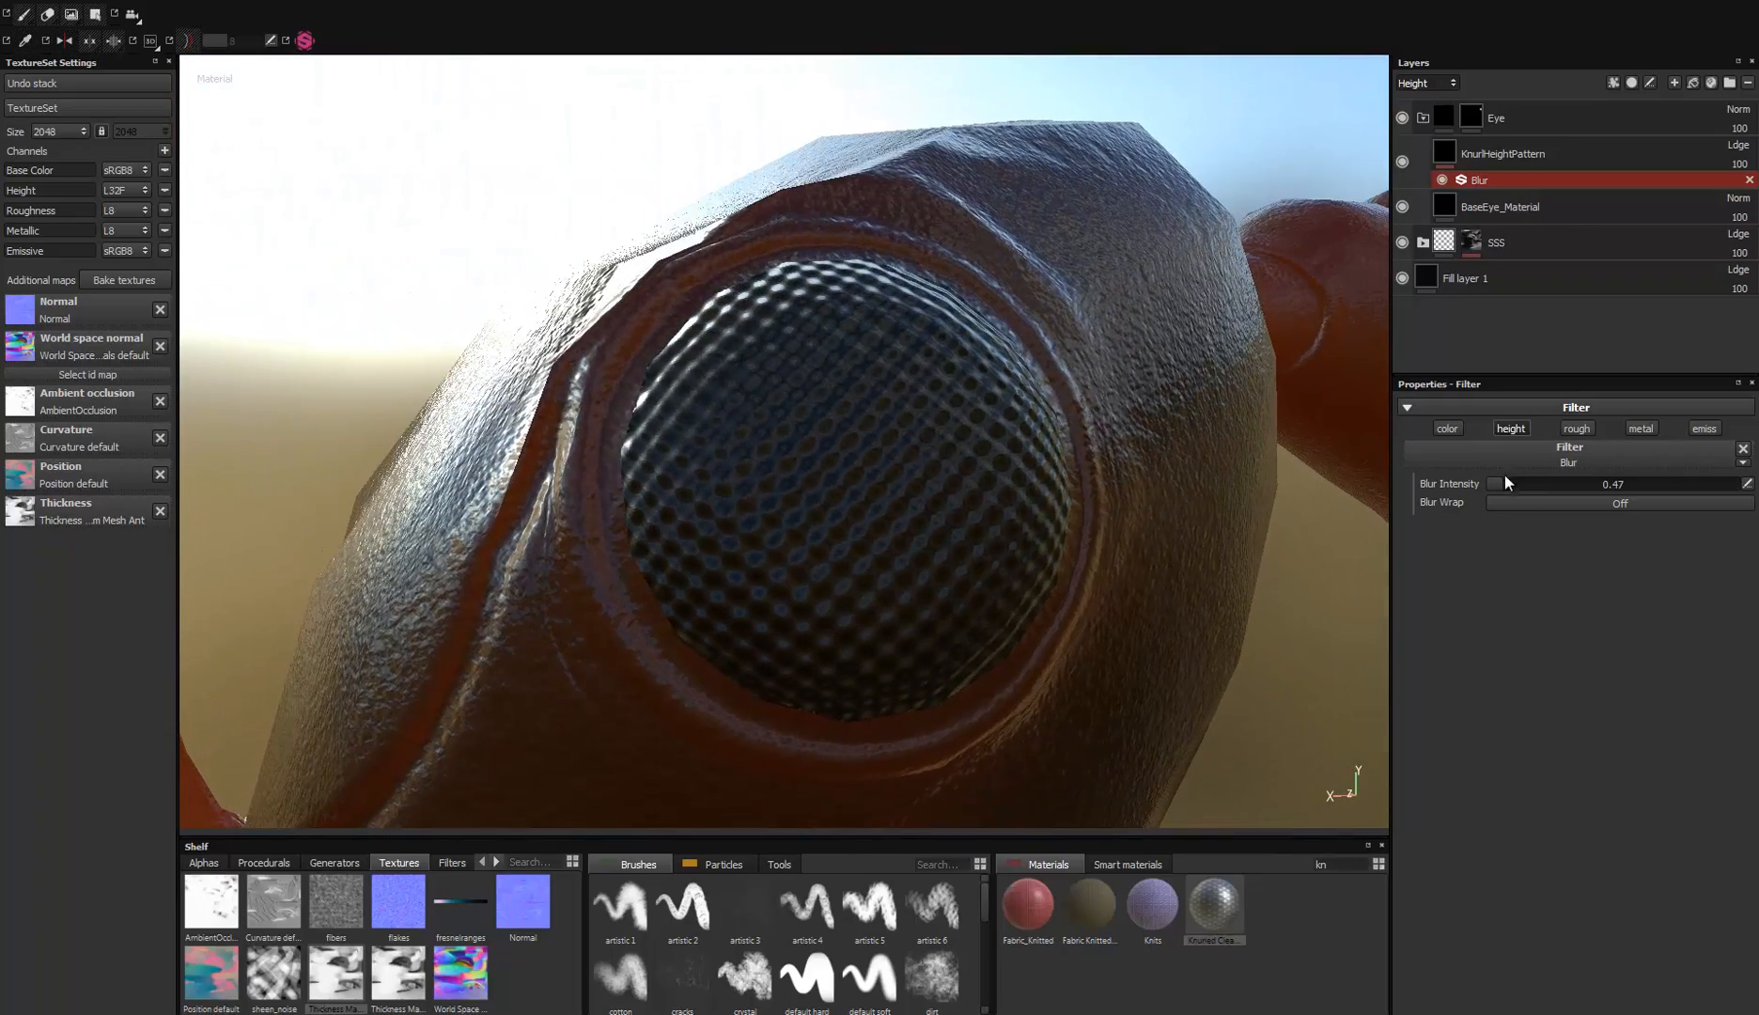
drag(1503, 479, 1466, 479)
alt+right_drag(886, 514, 974, 521)
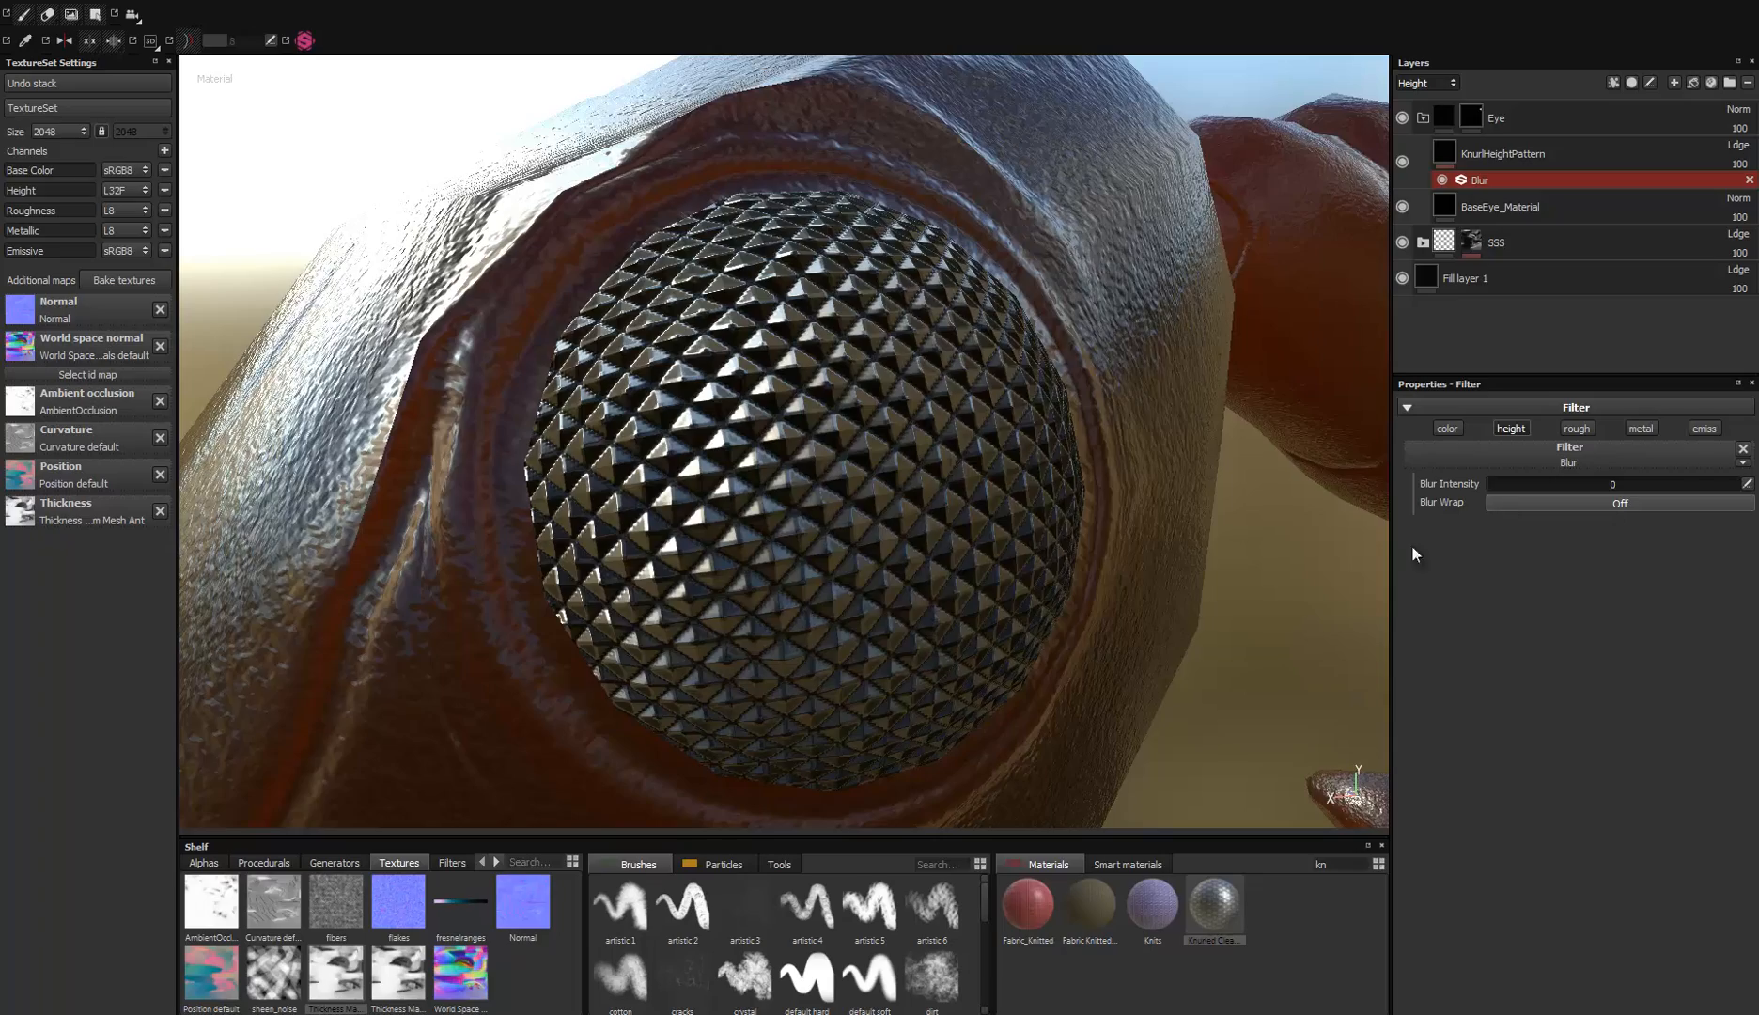
Step: Examine the head's surface texture and seams around the eye from several angles and distances
alt+drag(937, 586, 866, 461)
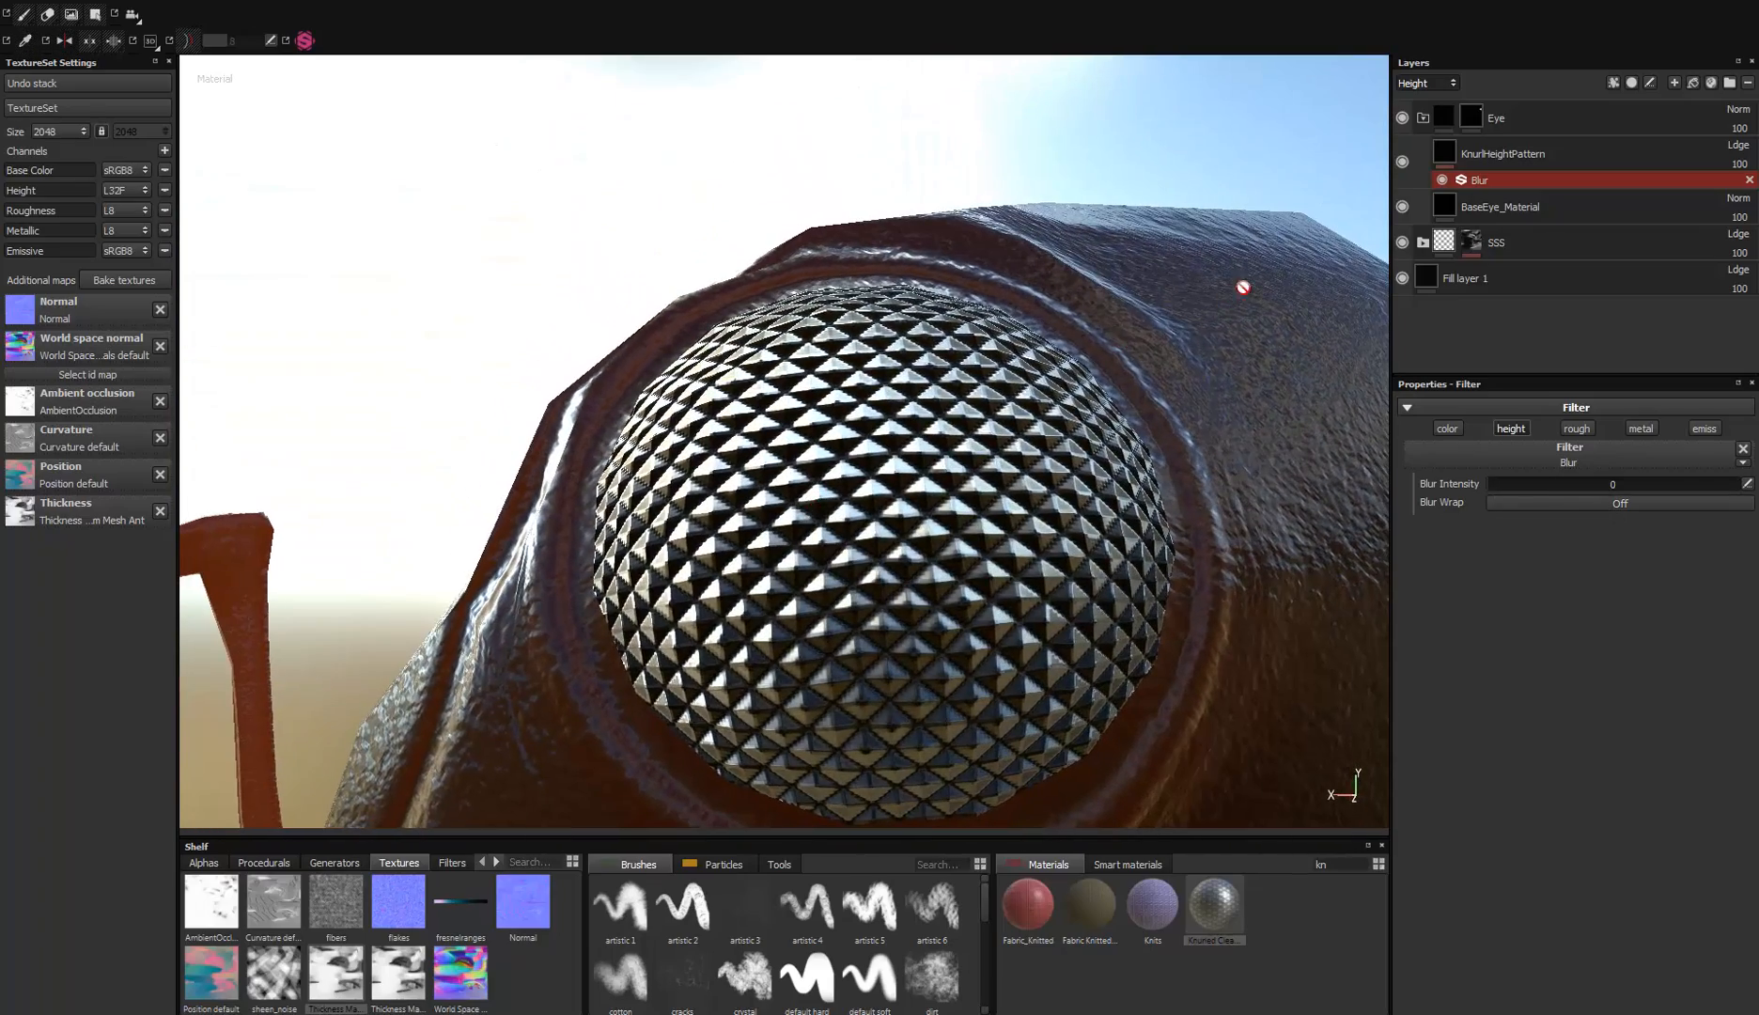
alt+drag(730, 521, 686, 454)
alt+right_drag(686, 454, 661, 400)
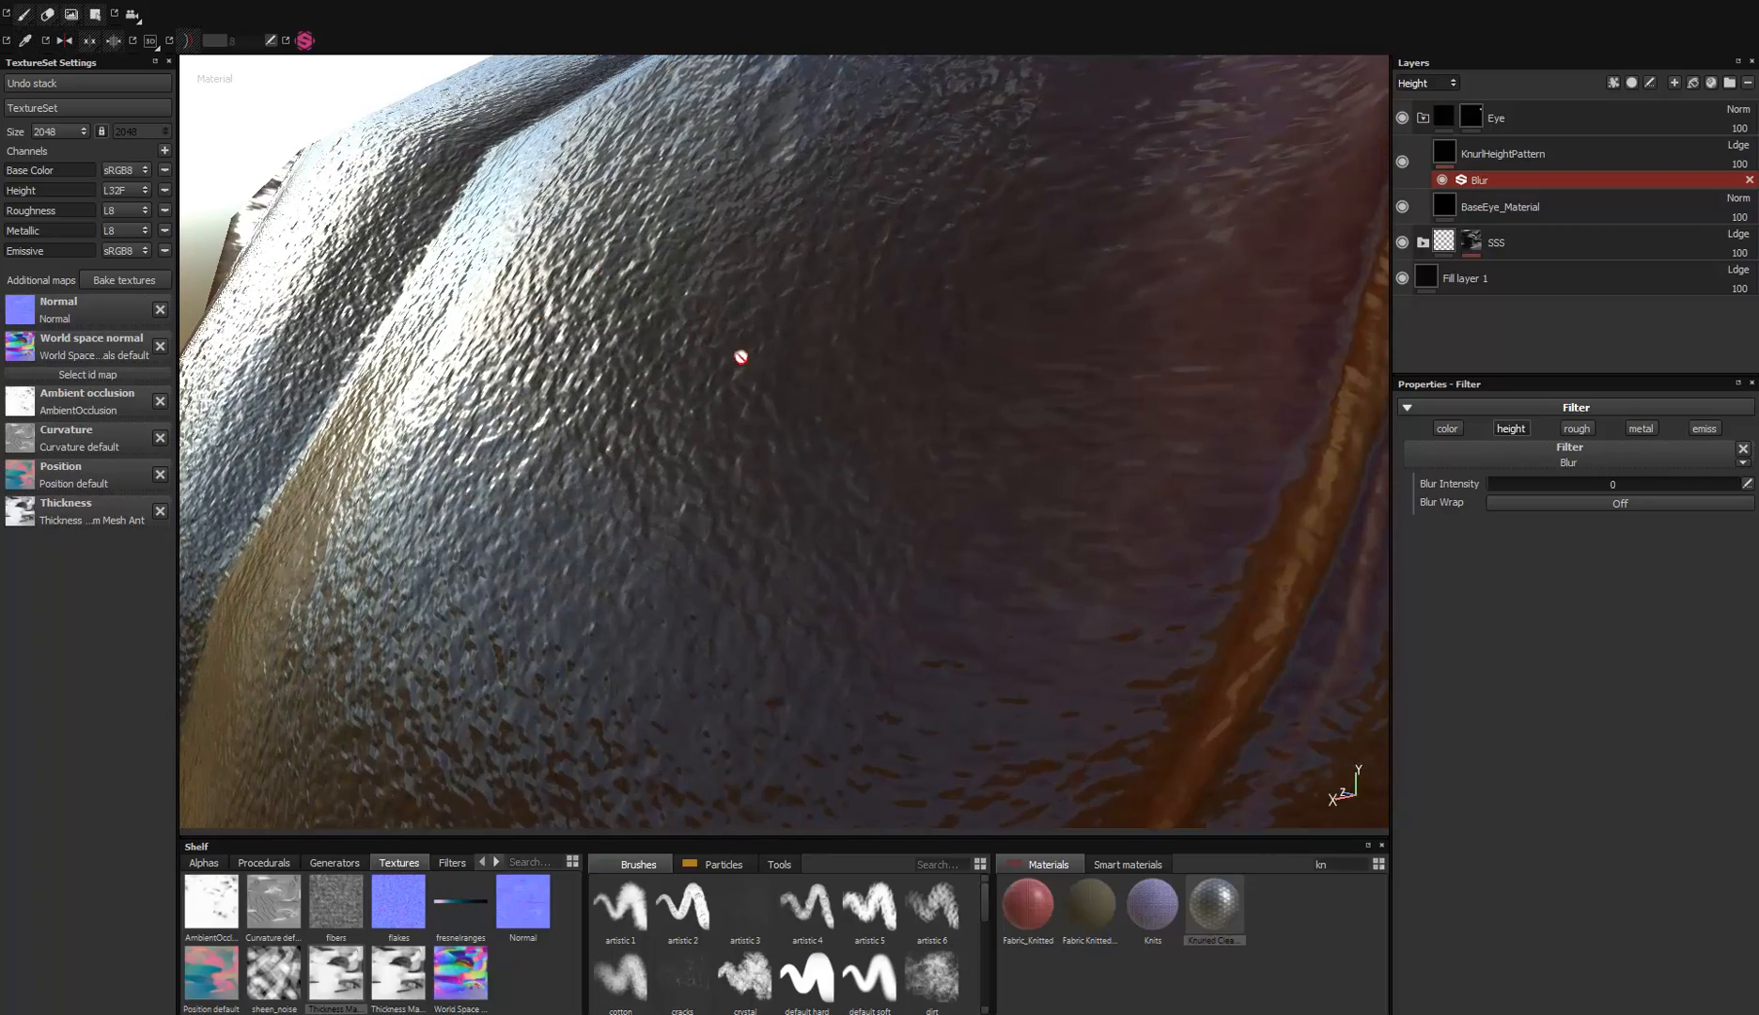
alt+right_drag(981, 626, 887, 456)
alt+drag(887, 456, 844, 561)
alt+right_drag(844, 561, 778, 254)
alt+drag(778, 254, 909, 332)
alt+right_drag(909, 332, 947, 574)
alt+drag(947, 574, 990, 378)
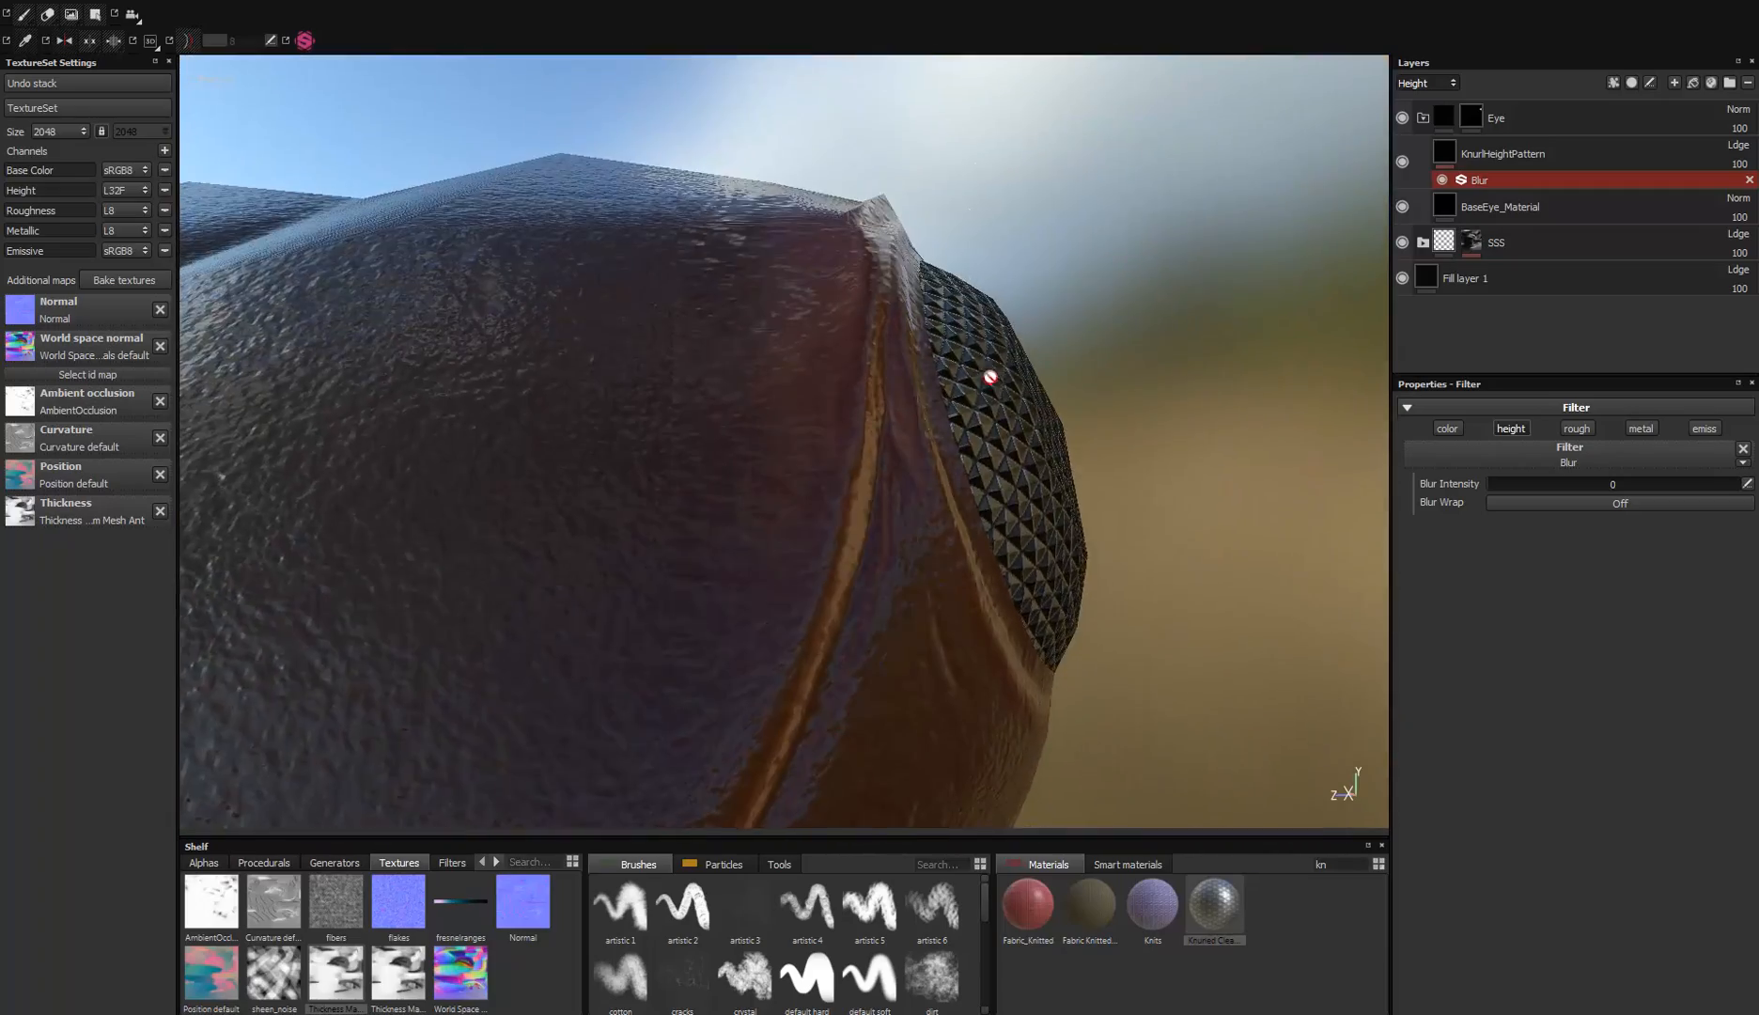
alt+right_drag(990, 378, 680, 649)
alt+middle_drag(722, 532, 834, 449)
alt+drag(835, 450, 832, 636)
alt+right_drag(833, 636, 840, 483)
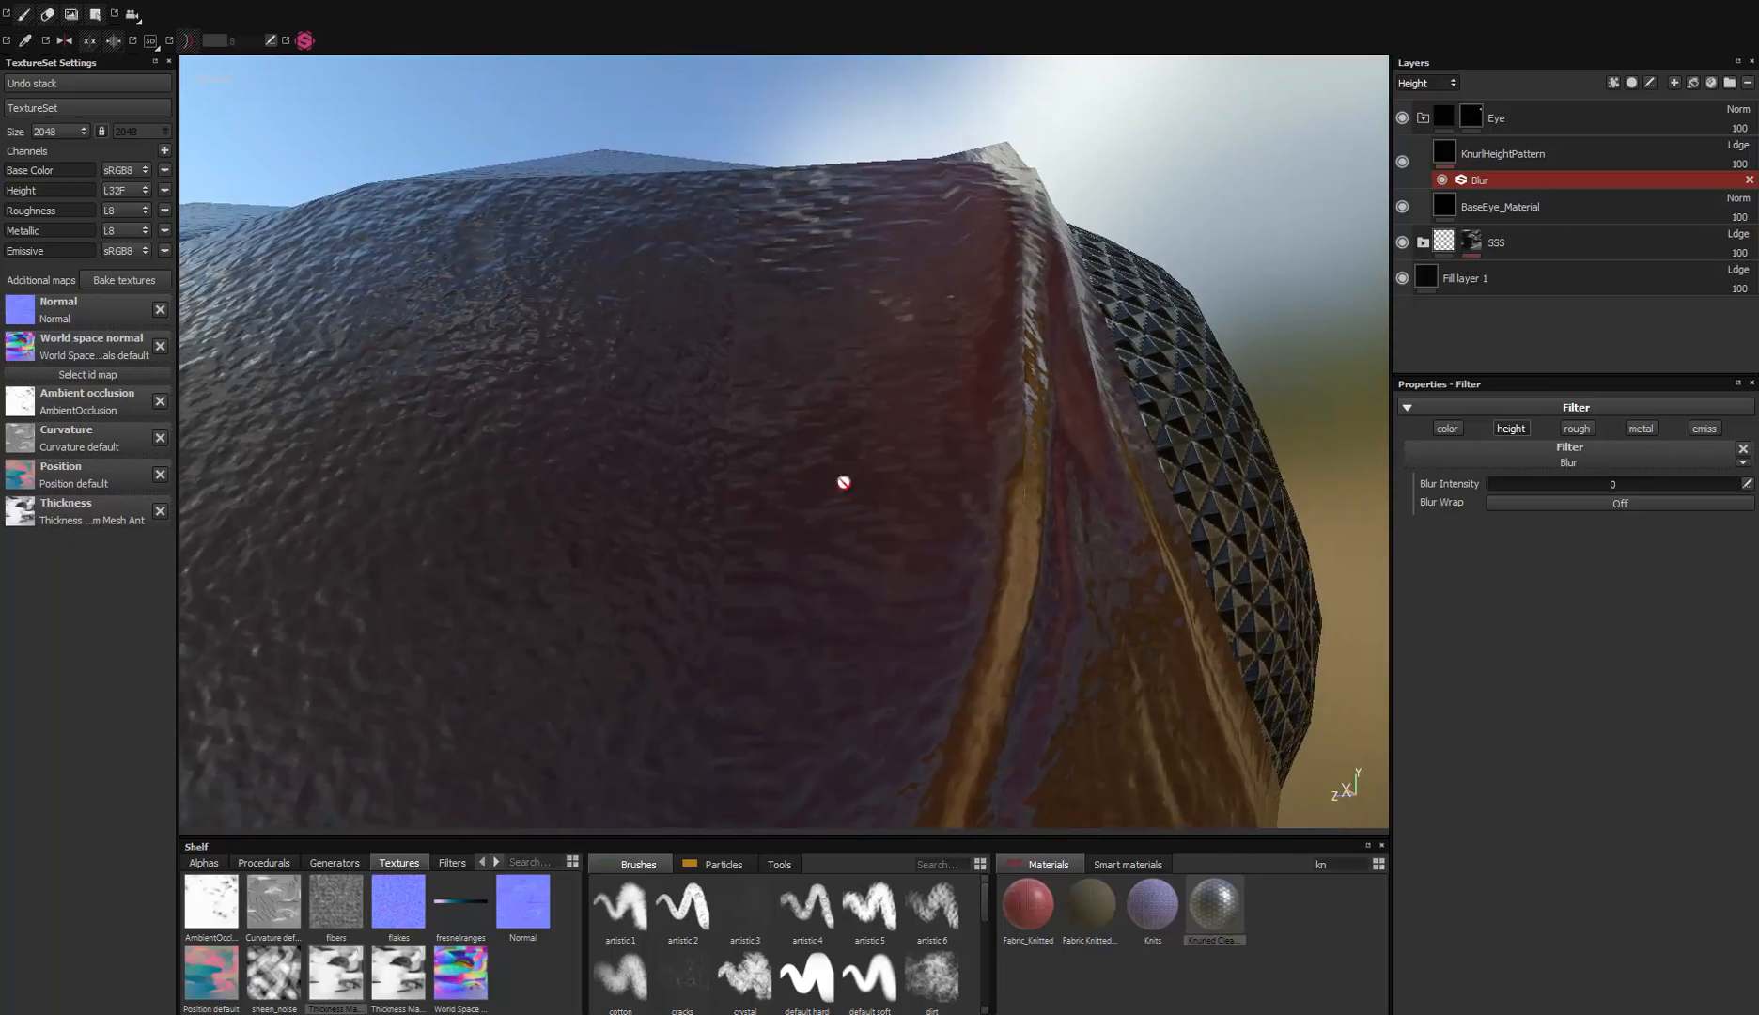
alt+drag(841, 483, 1072, 454)
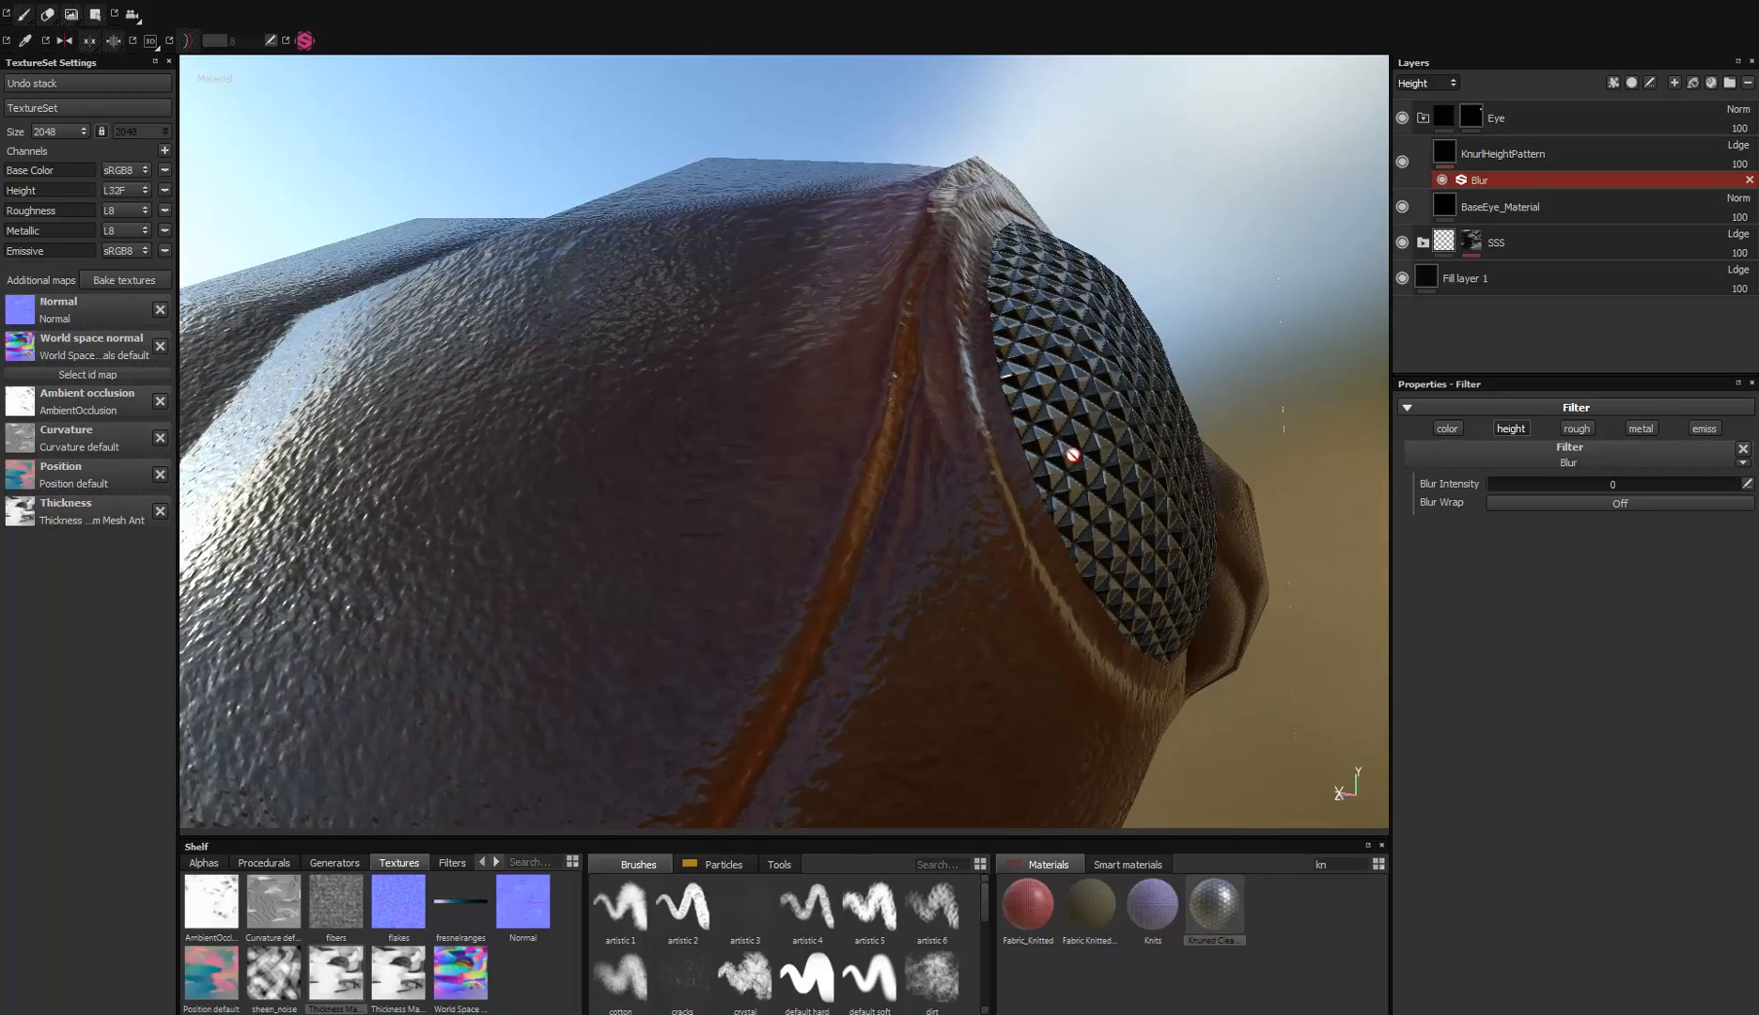
Step: Rename the bottom layer, Fill layer 1, as BaseBodyMat
click(1423, 284)
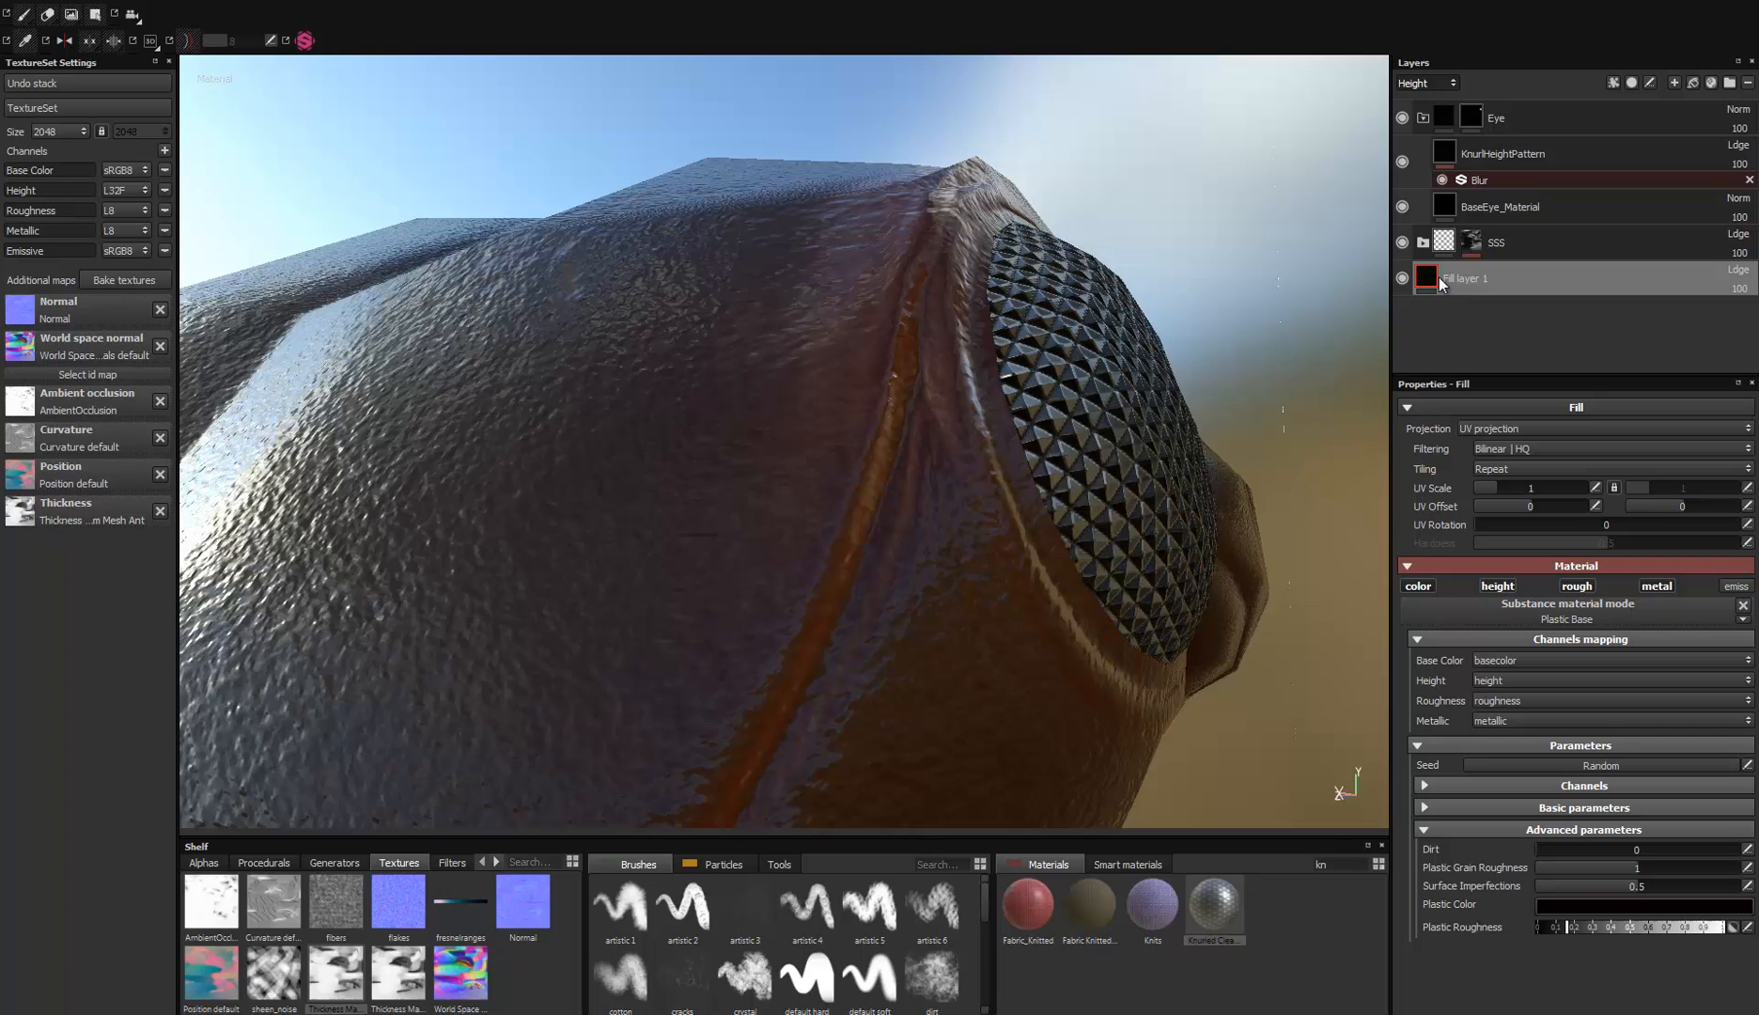
double_click(1473, 277)
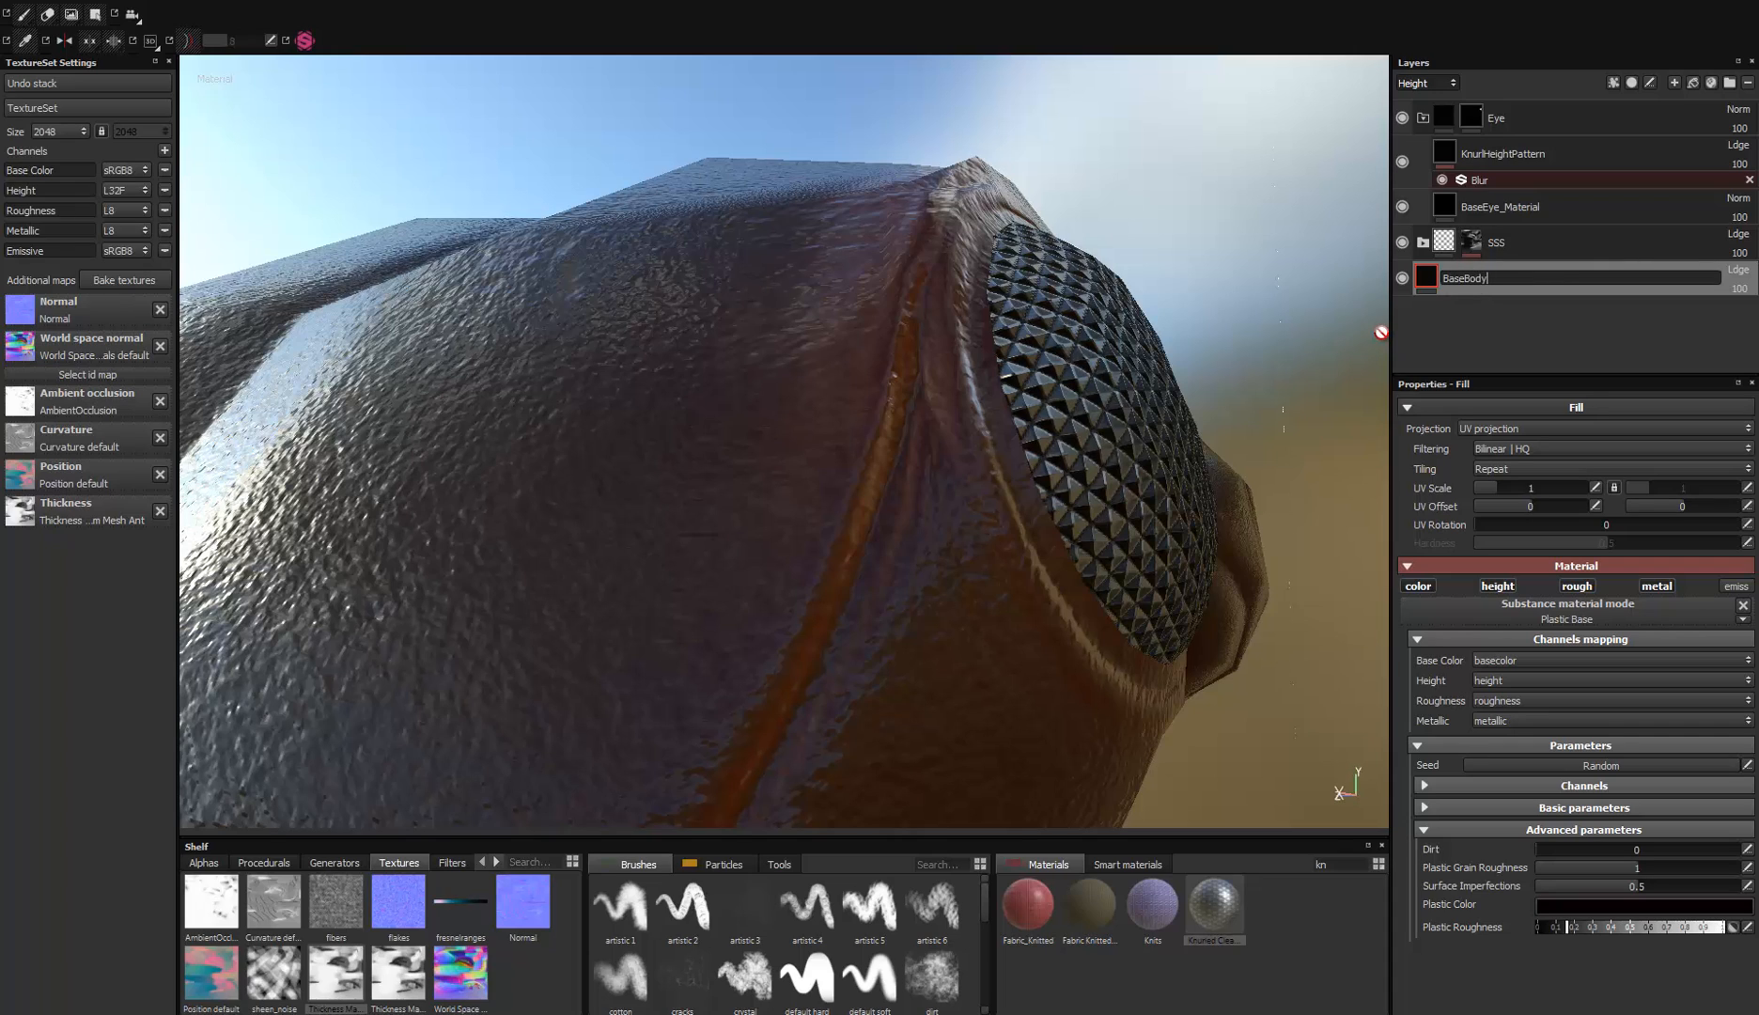
text(BaseBodyMat)
key(Return)
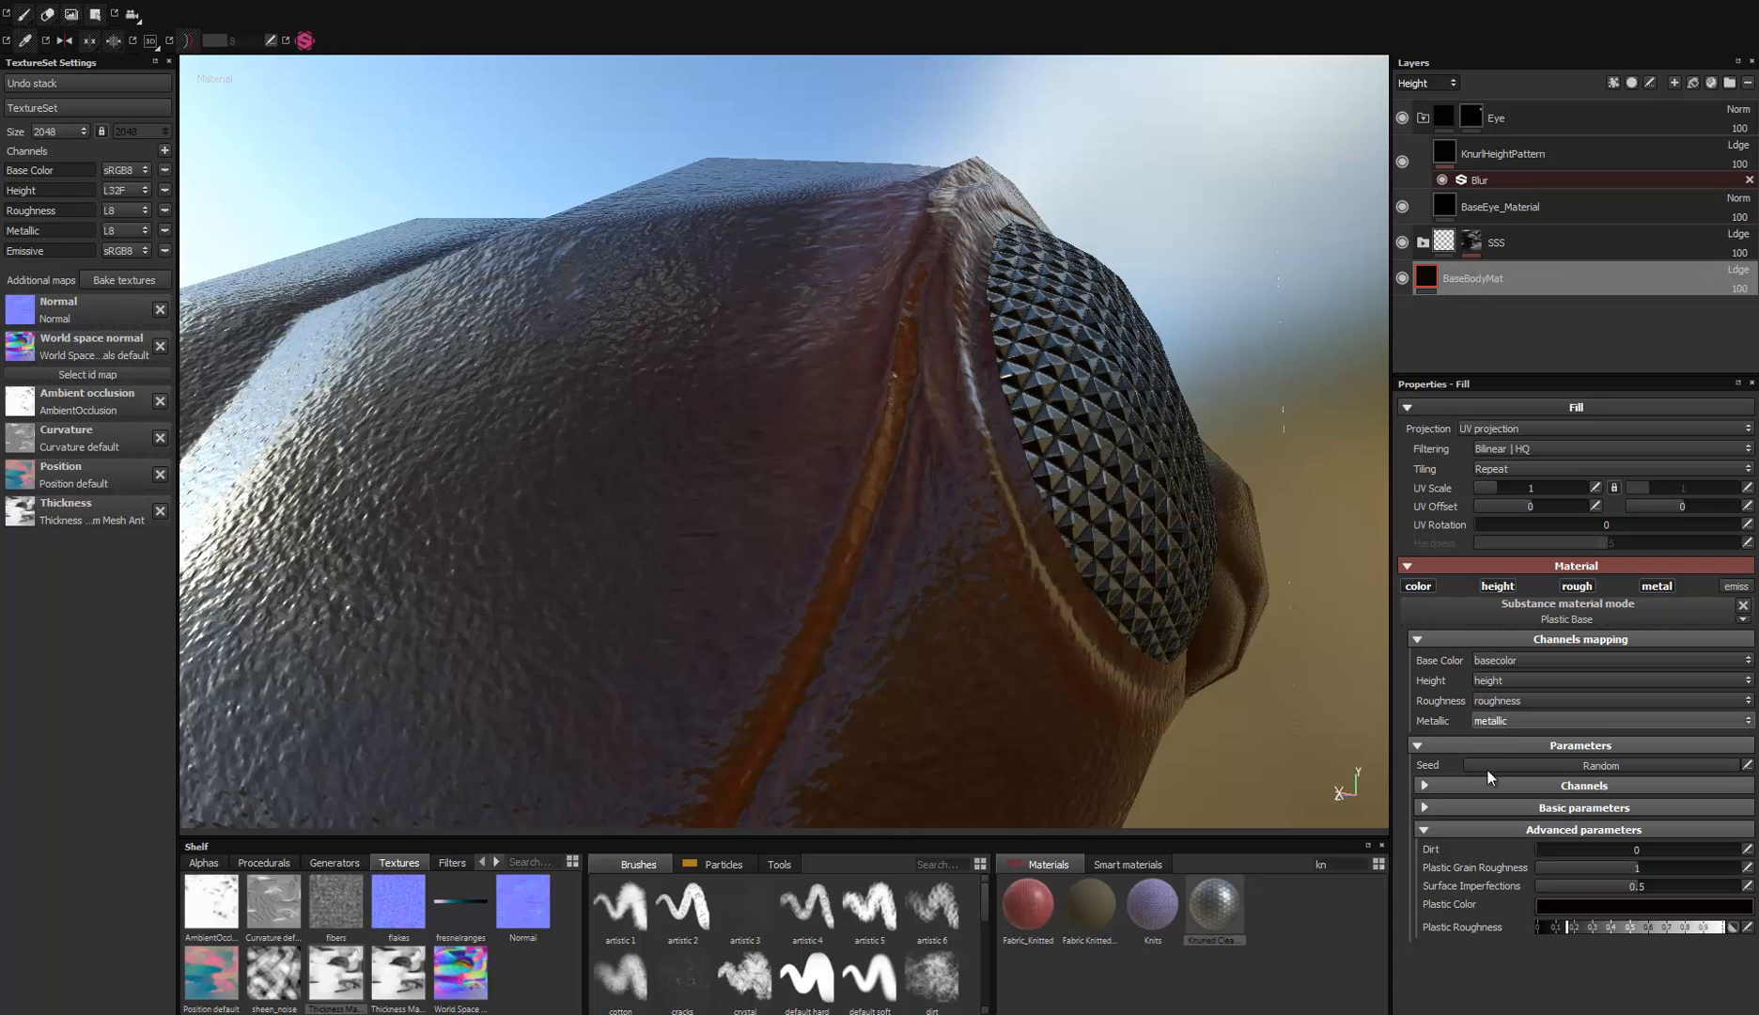
Step: Switch the BaseBodyMat layer to Tri-planar projection with a UV scale of 46.881, and check the head's surface
click(1489, 430)
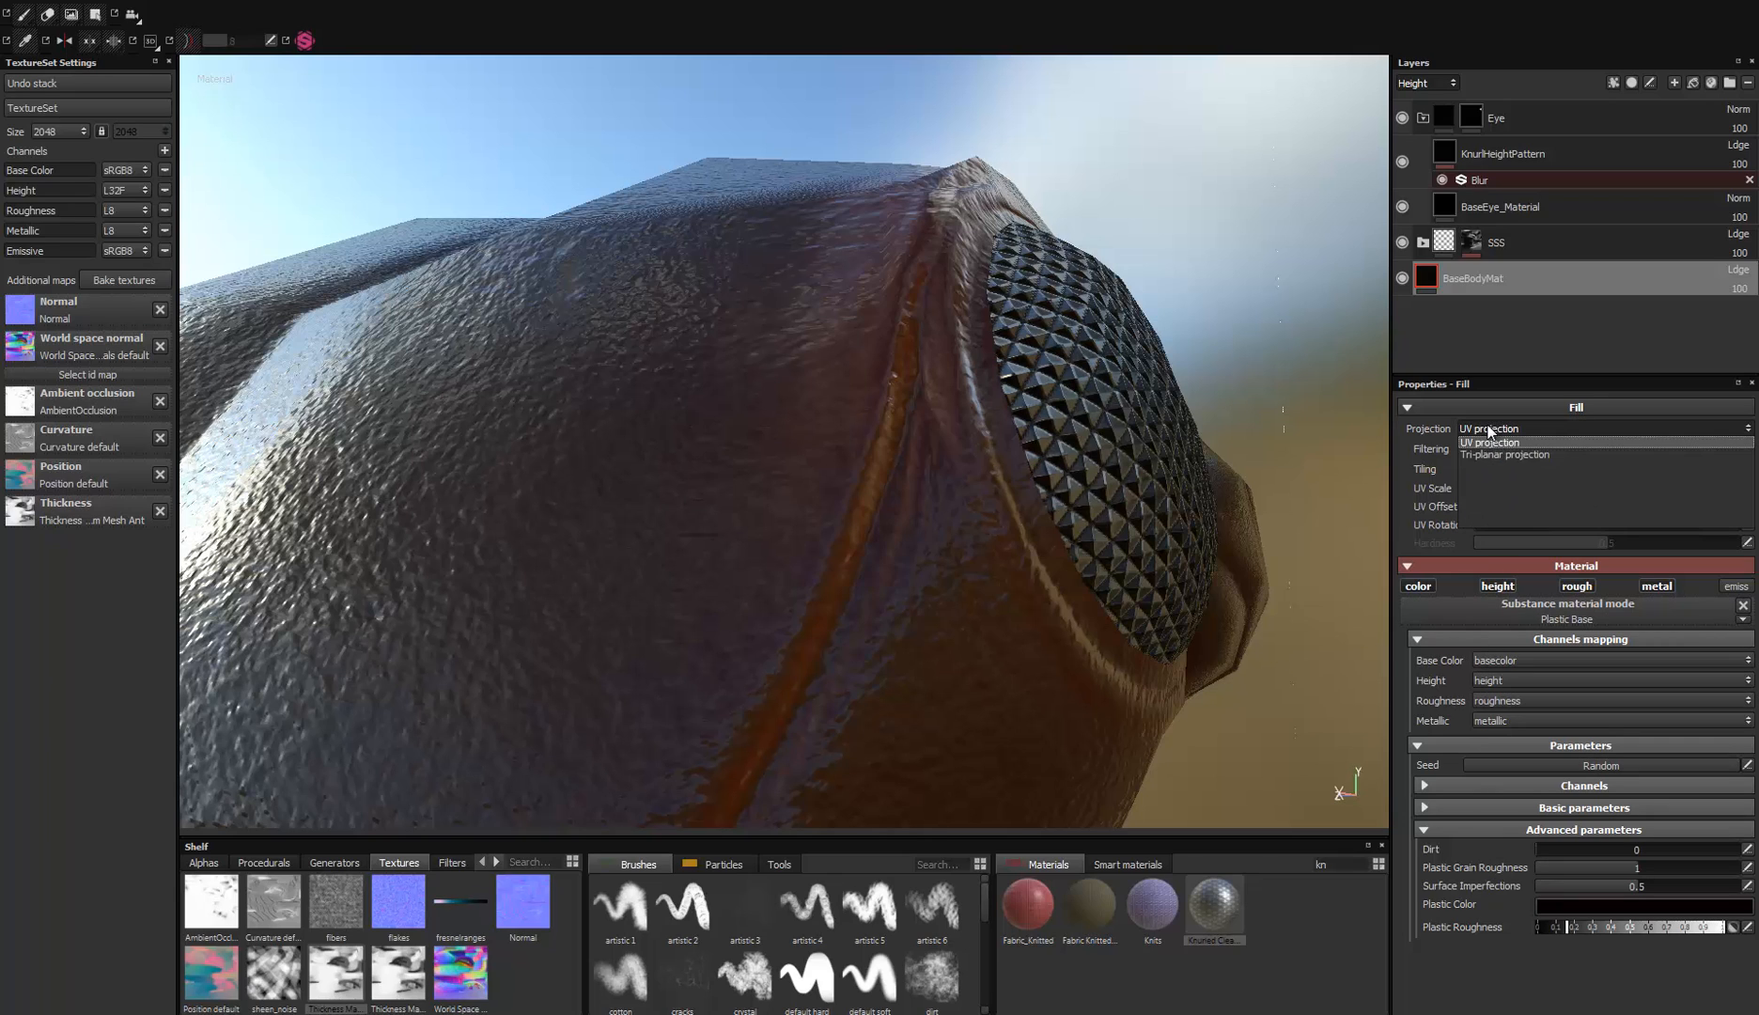
click(1486, 454)
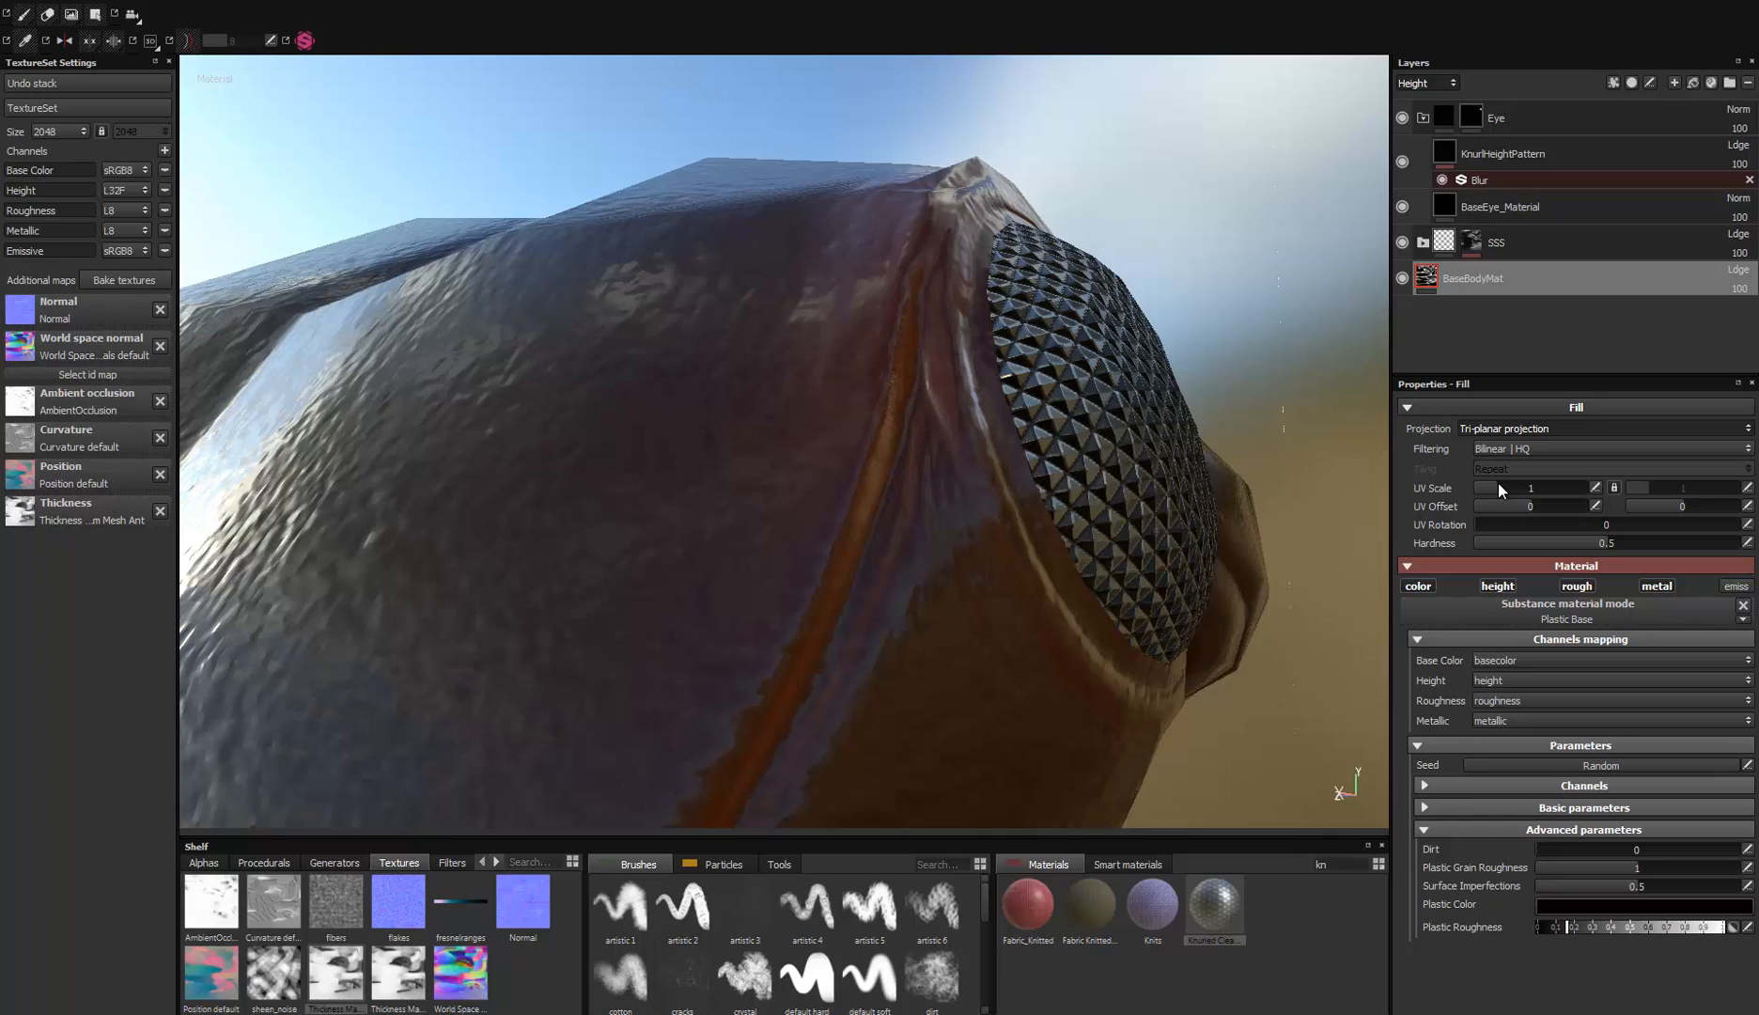
drag(1498, 484, 1559, 487)
alt+drag(573, 380, 831, 423)
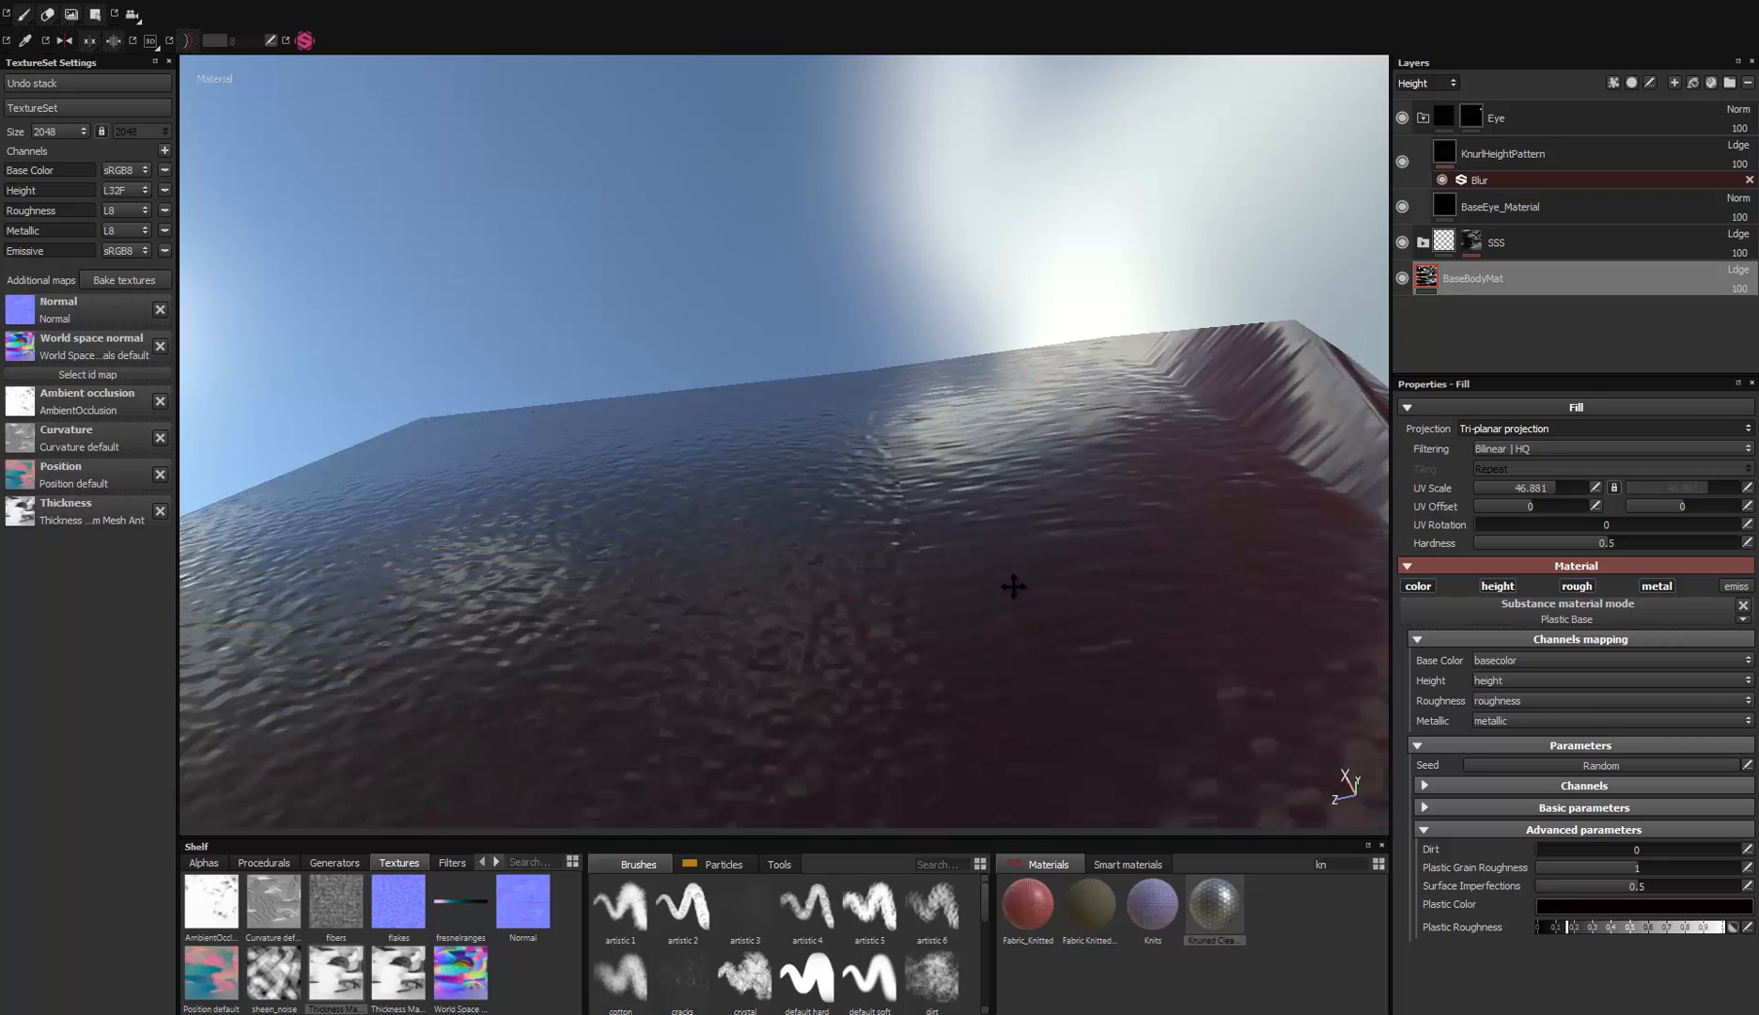
alt+drag(1013, 586, 841, 460)
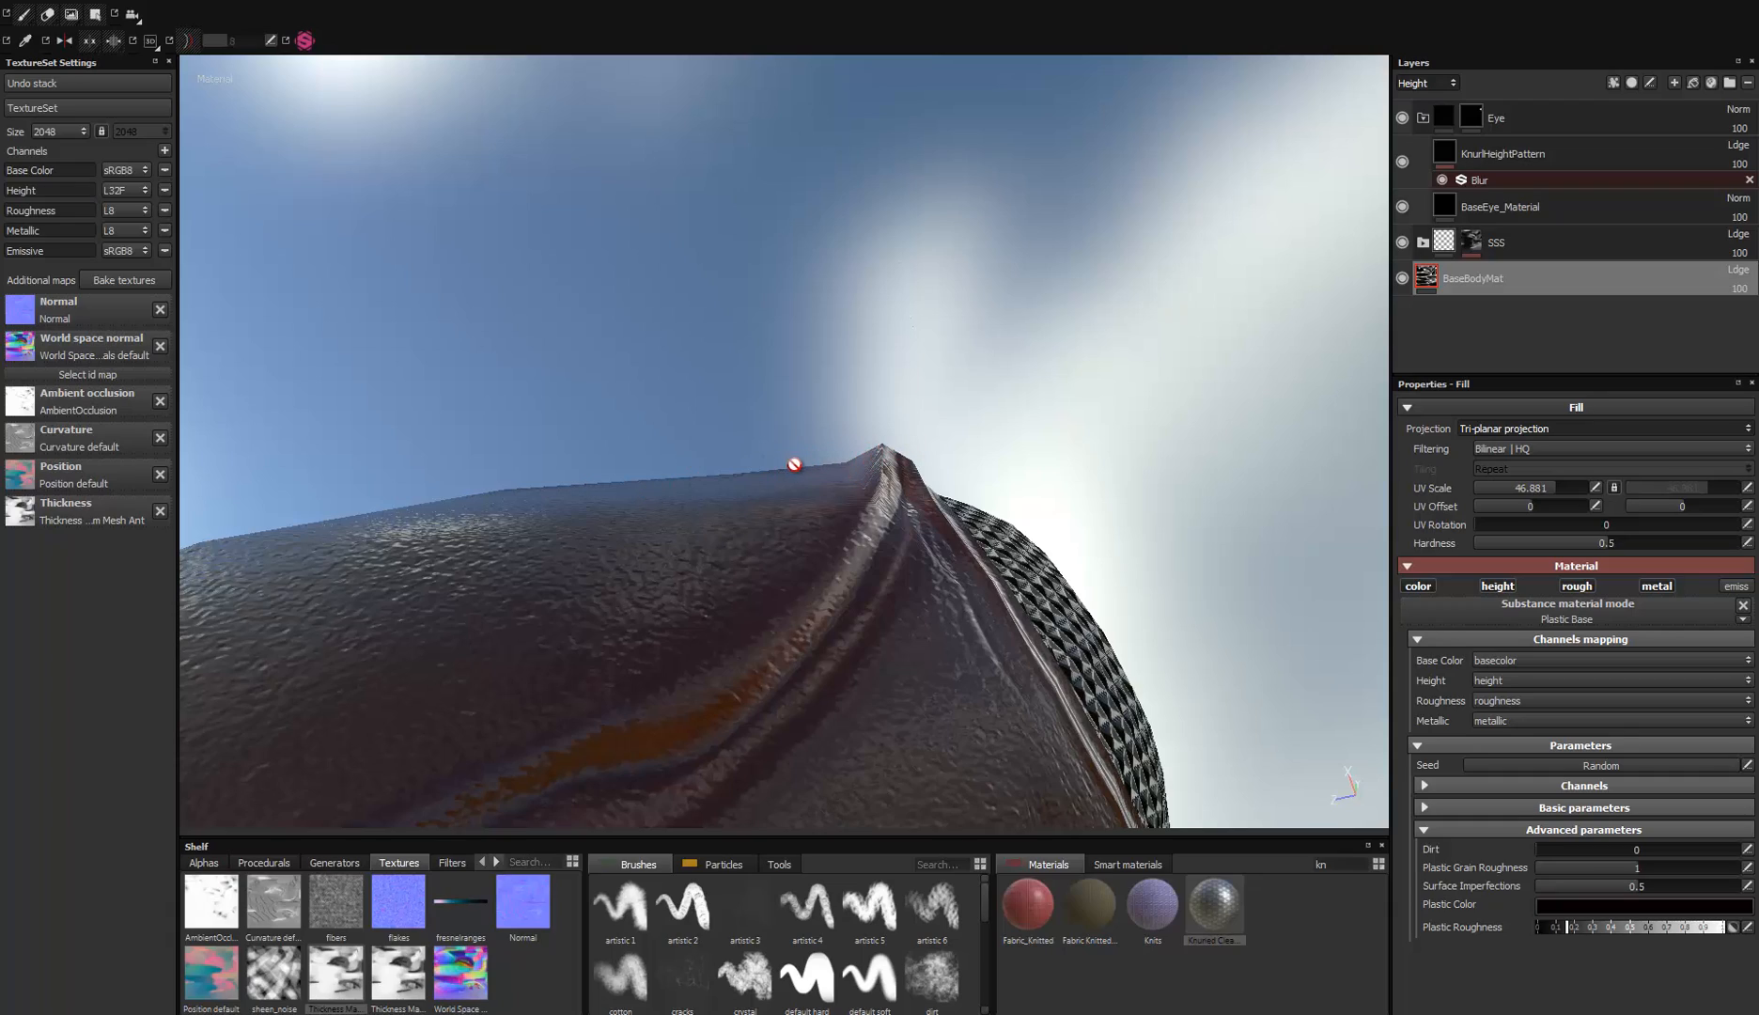
alt+drag(786, 451, 725, 406)
alt+right_drag(767, 437, 832, 631)
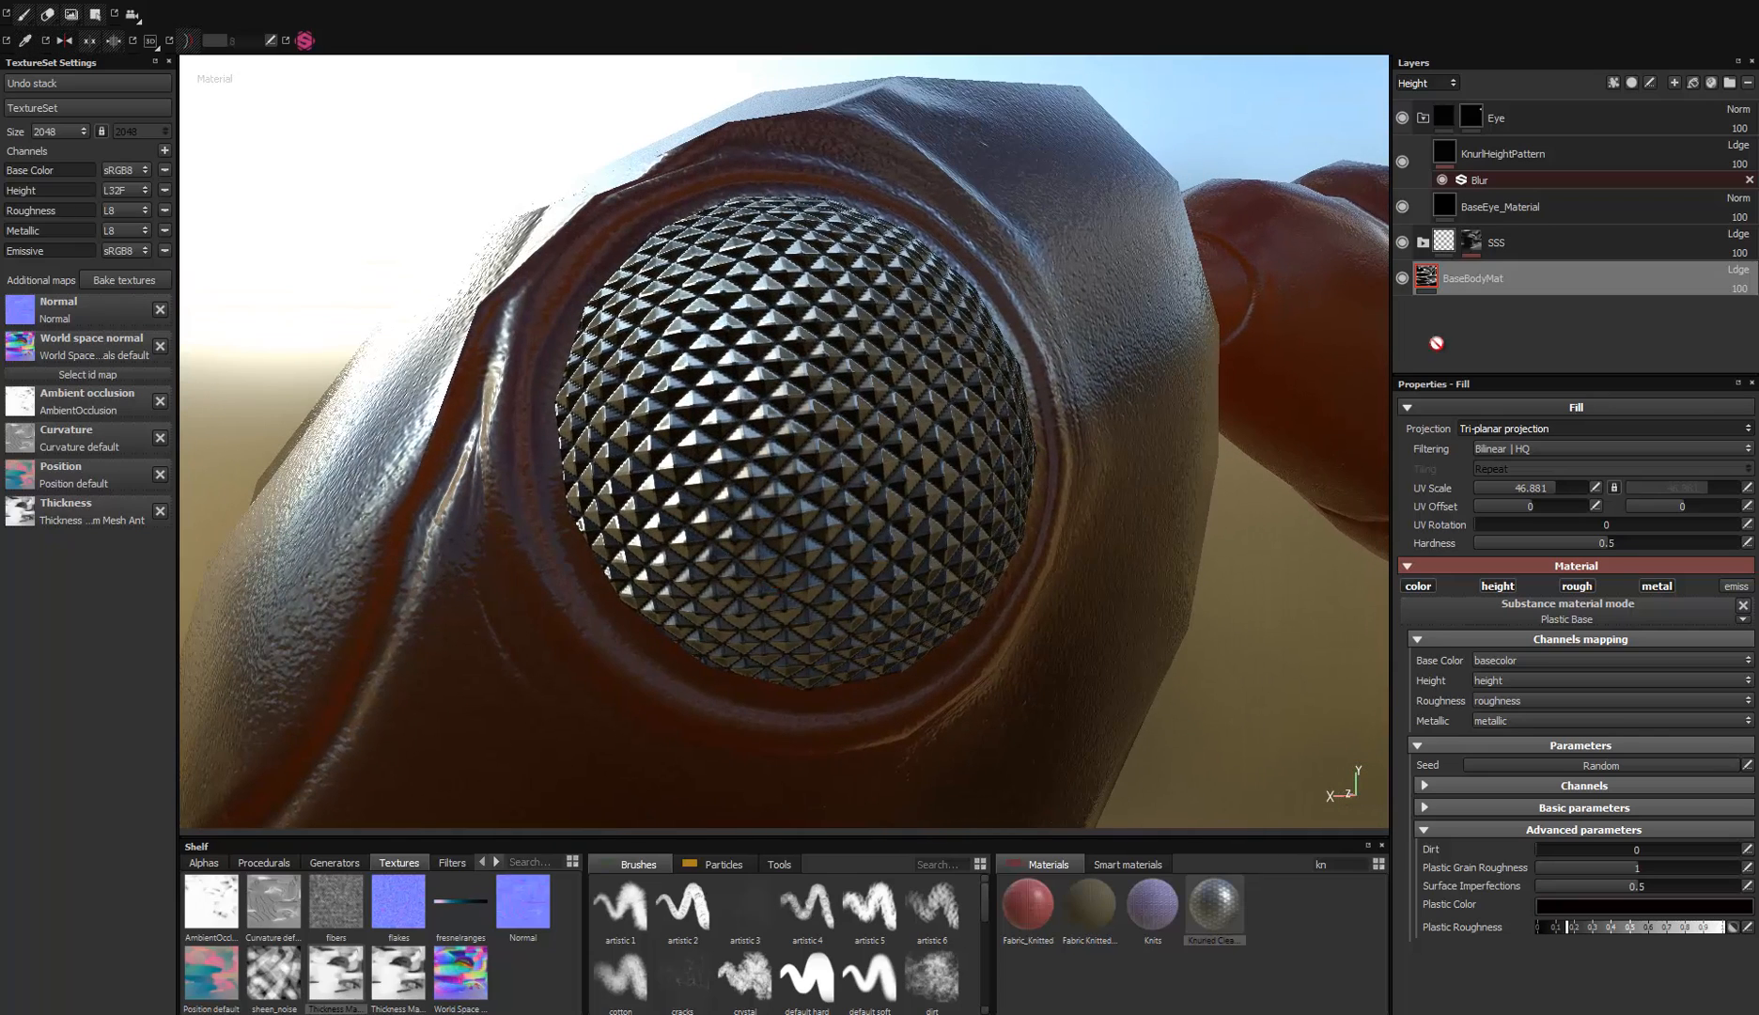
Step: Set the Blur filter's intensity on the KnurlHeightPattern layer to 0.49
click(1466, 178)
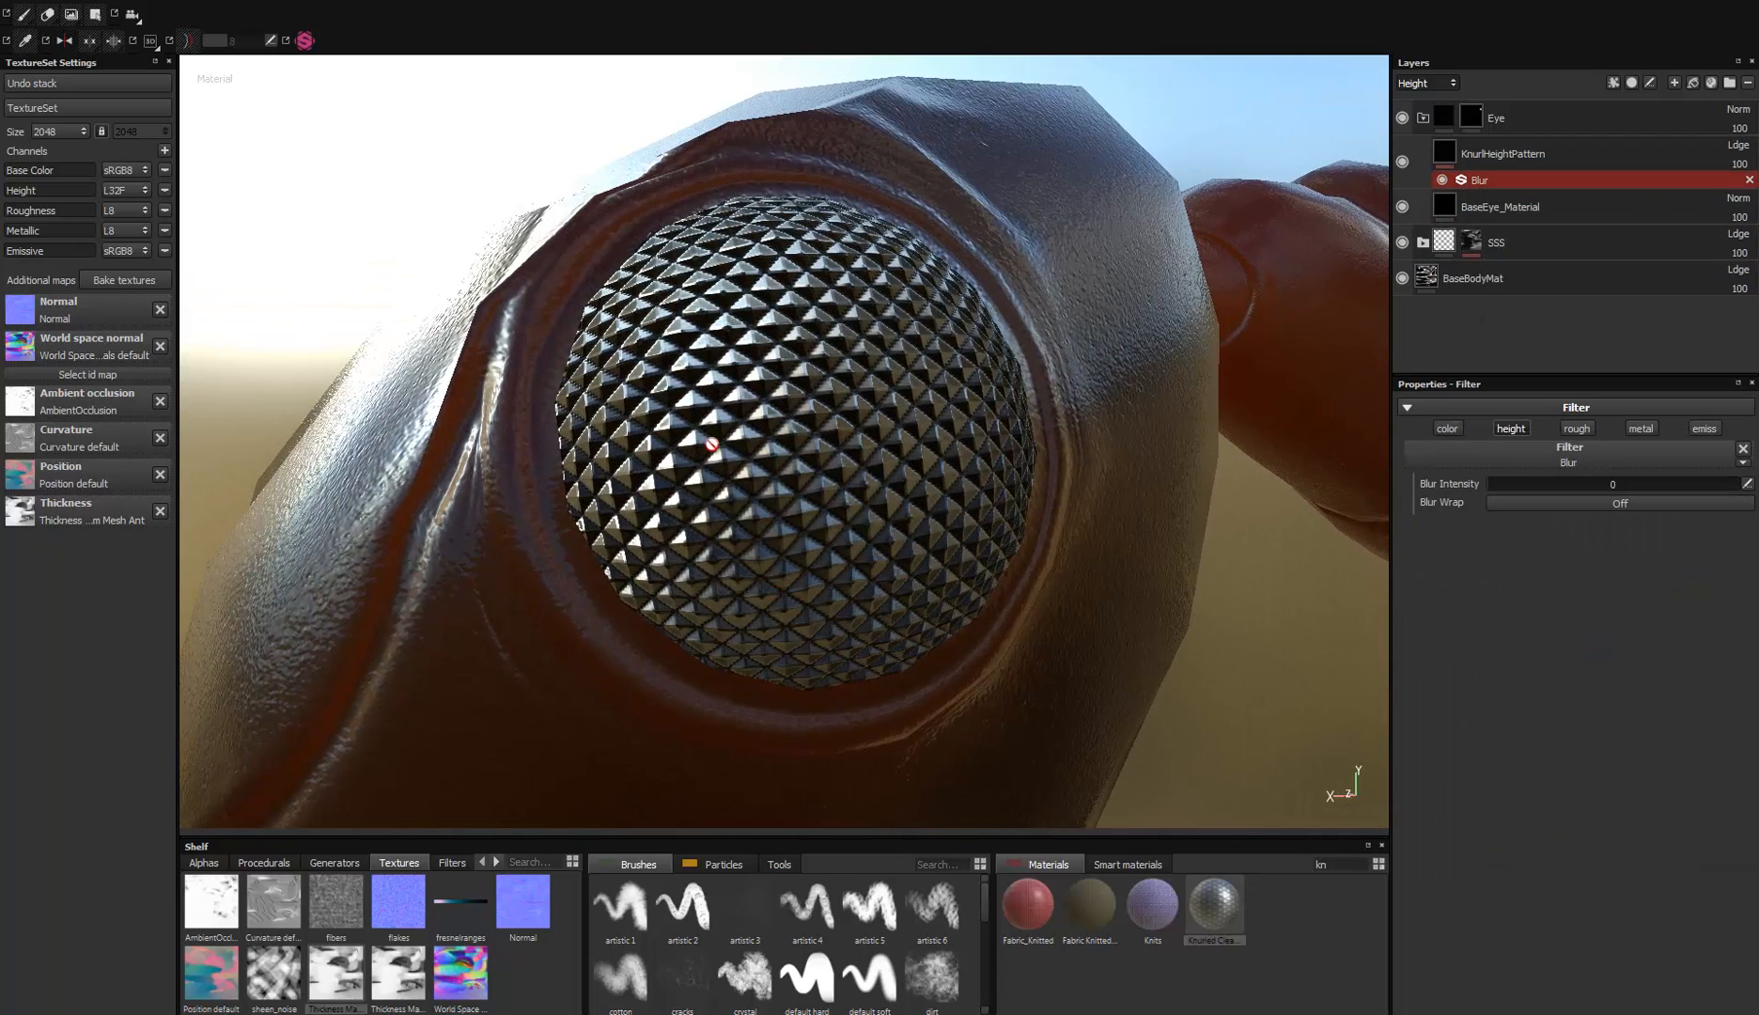
click(1491, 484)
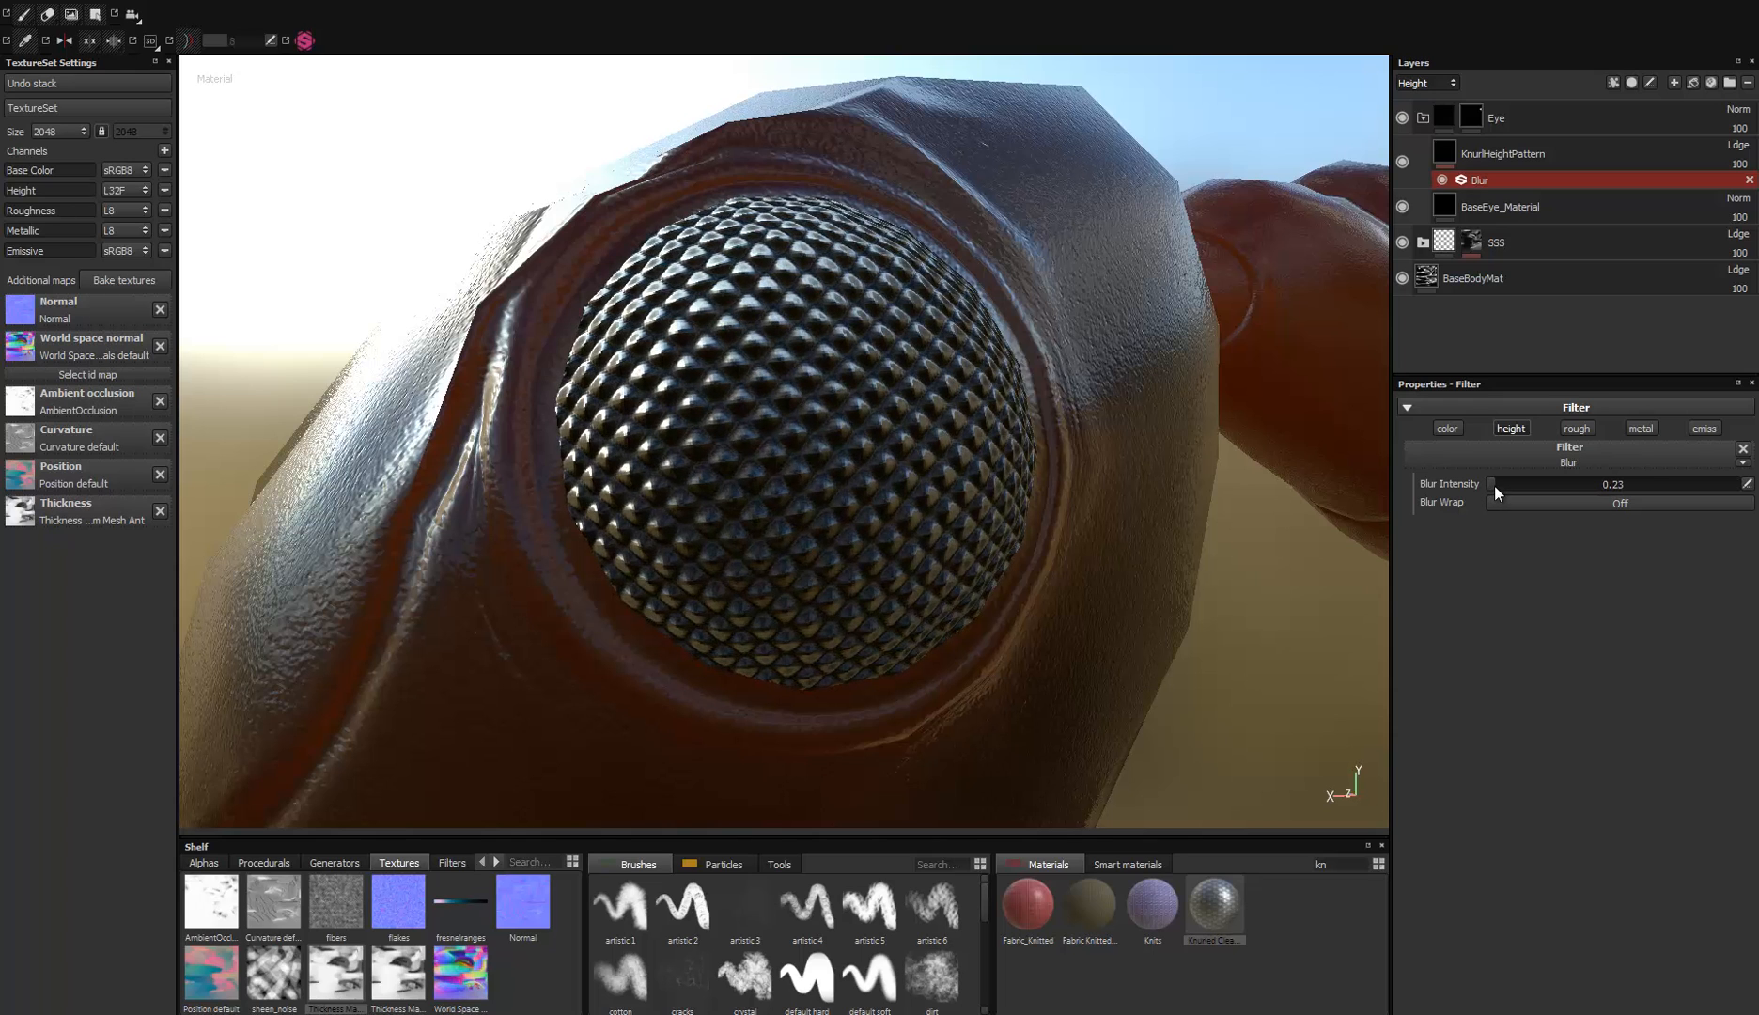
click(1490, 487)
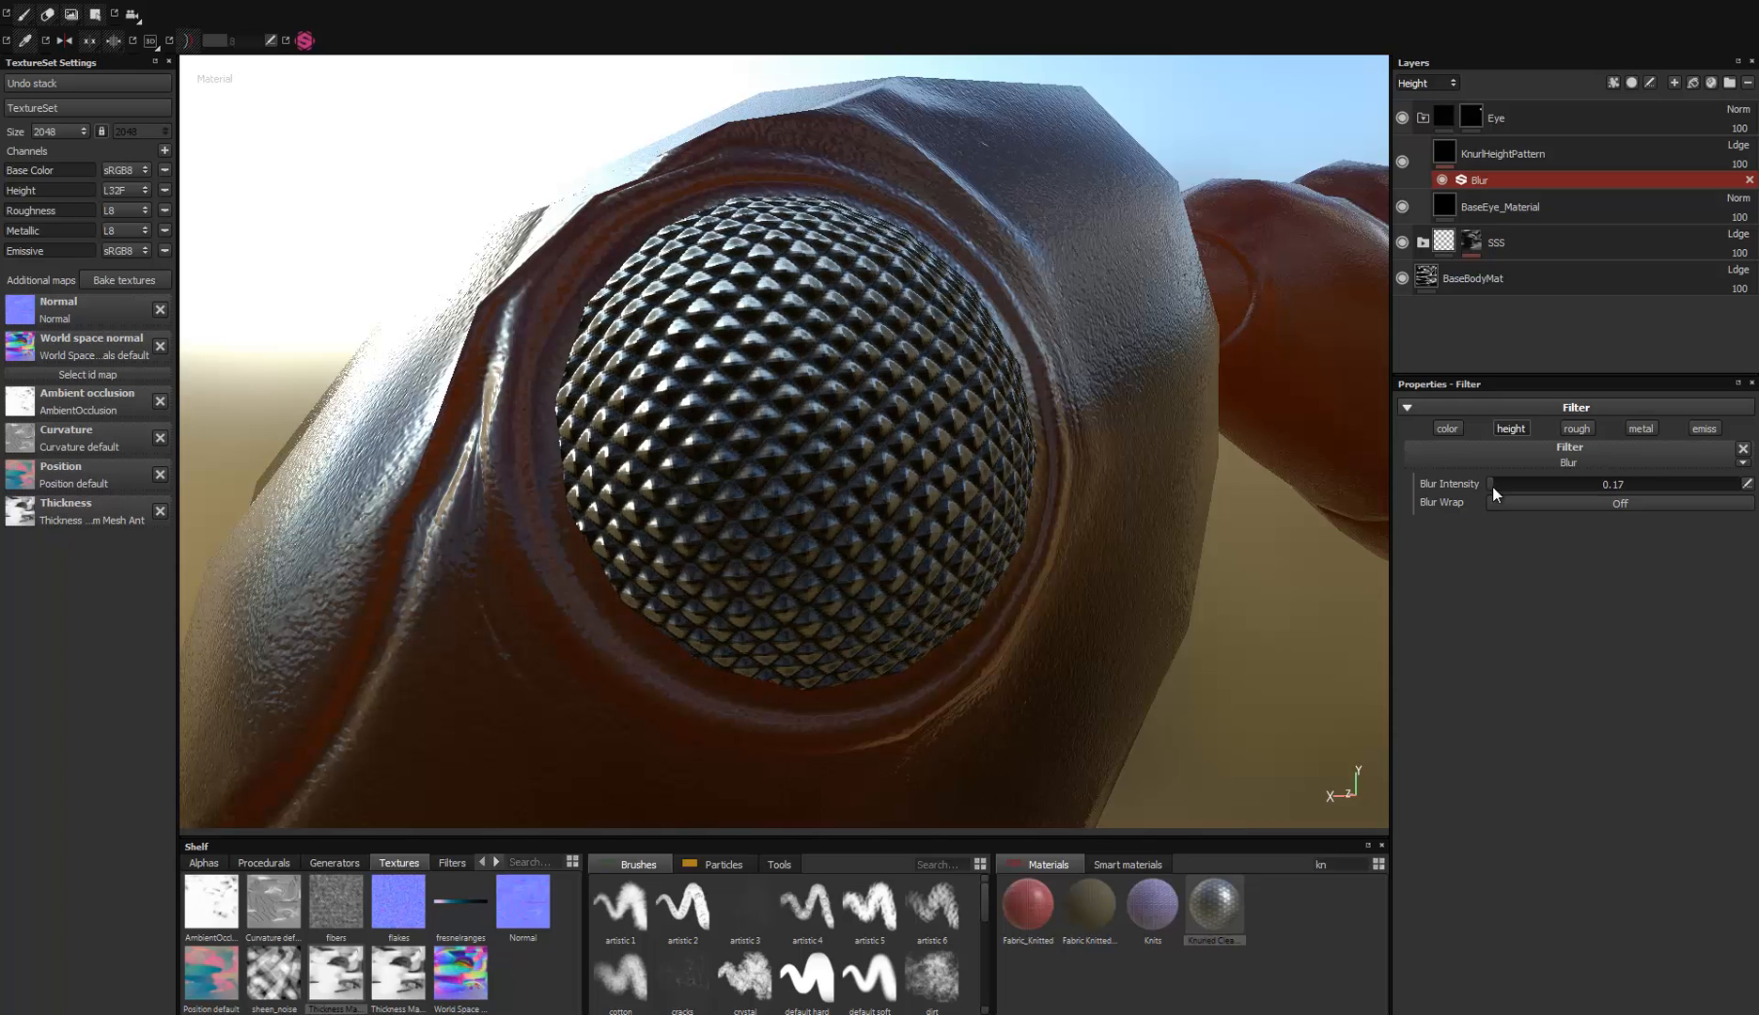
click(1492, 487)
drag(1495, 487, 1503, 489)
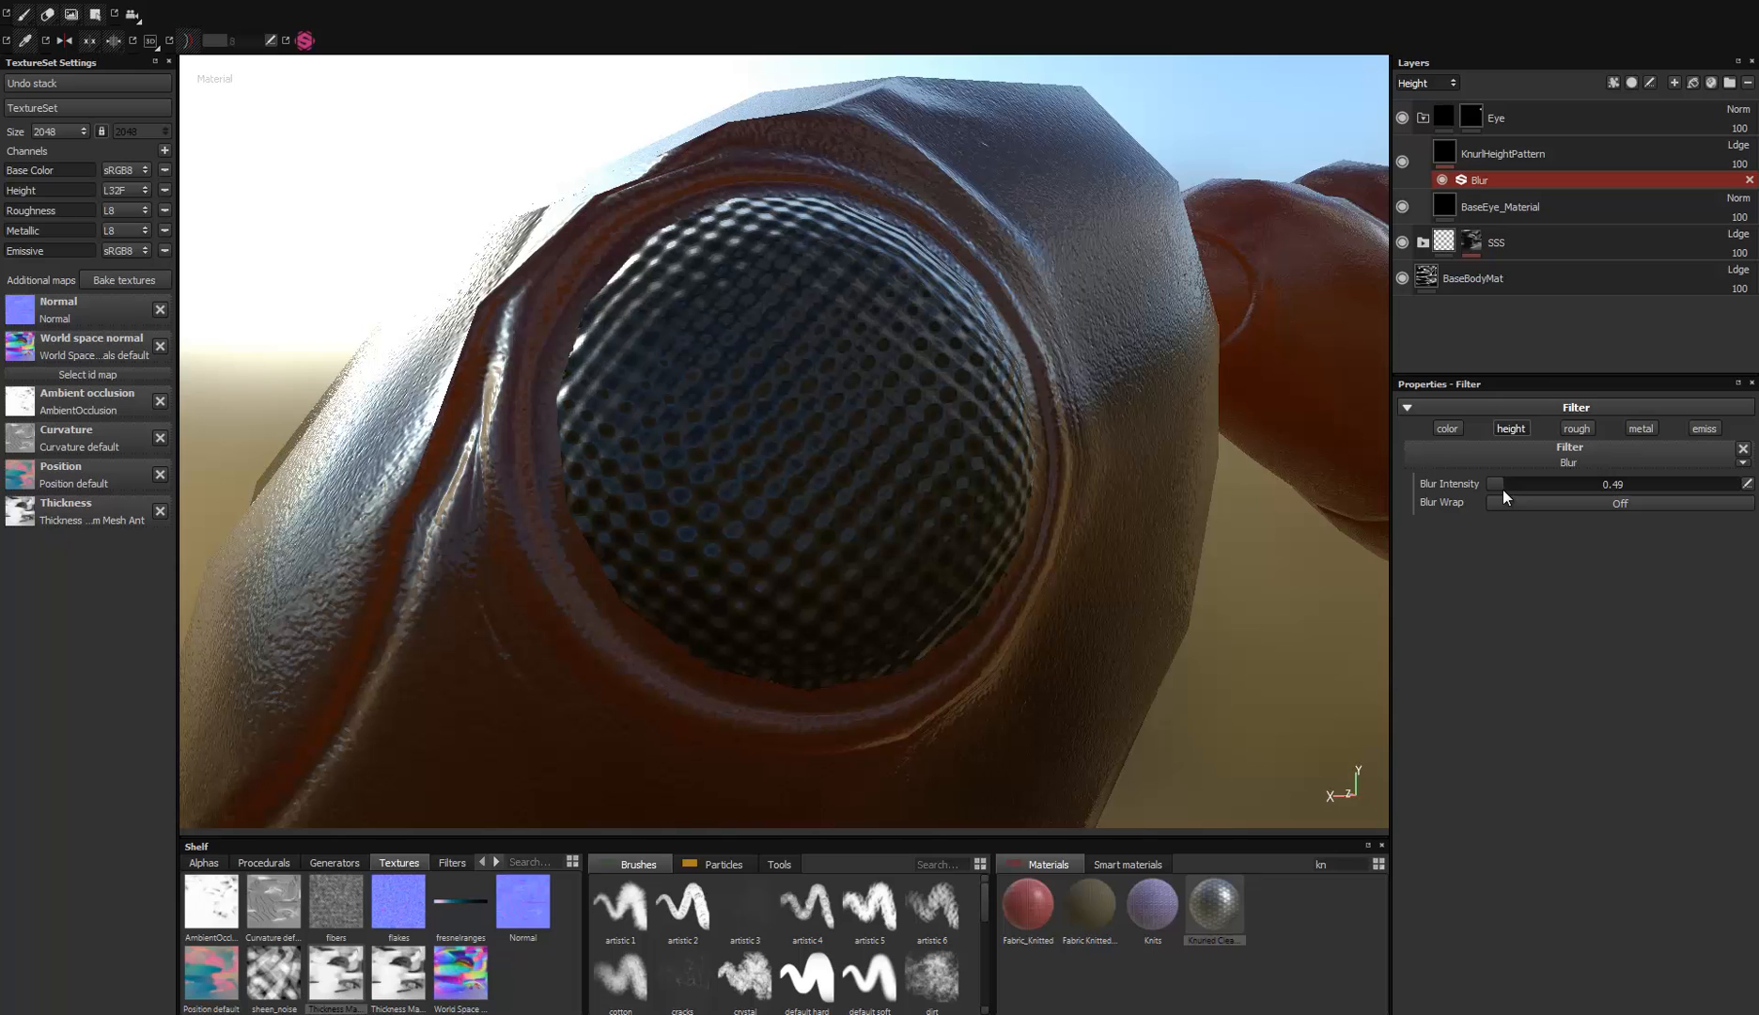
mouse_move(667, 609)
alt+mouse_down()
mouse_move(535, 601)
mouse_move(648, 613)
alt+mouse_up()
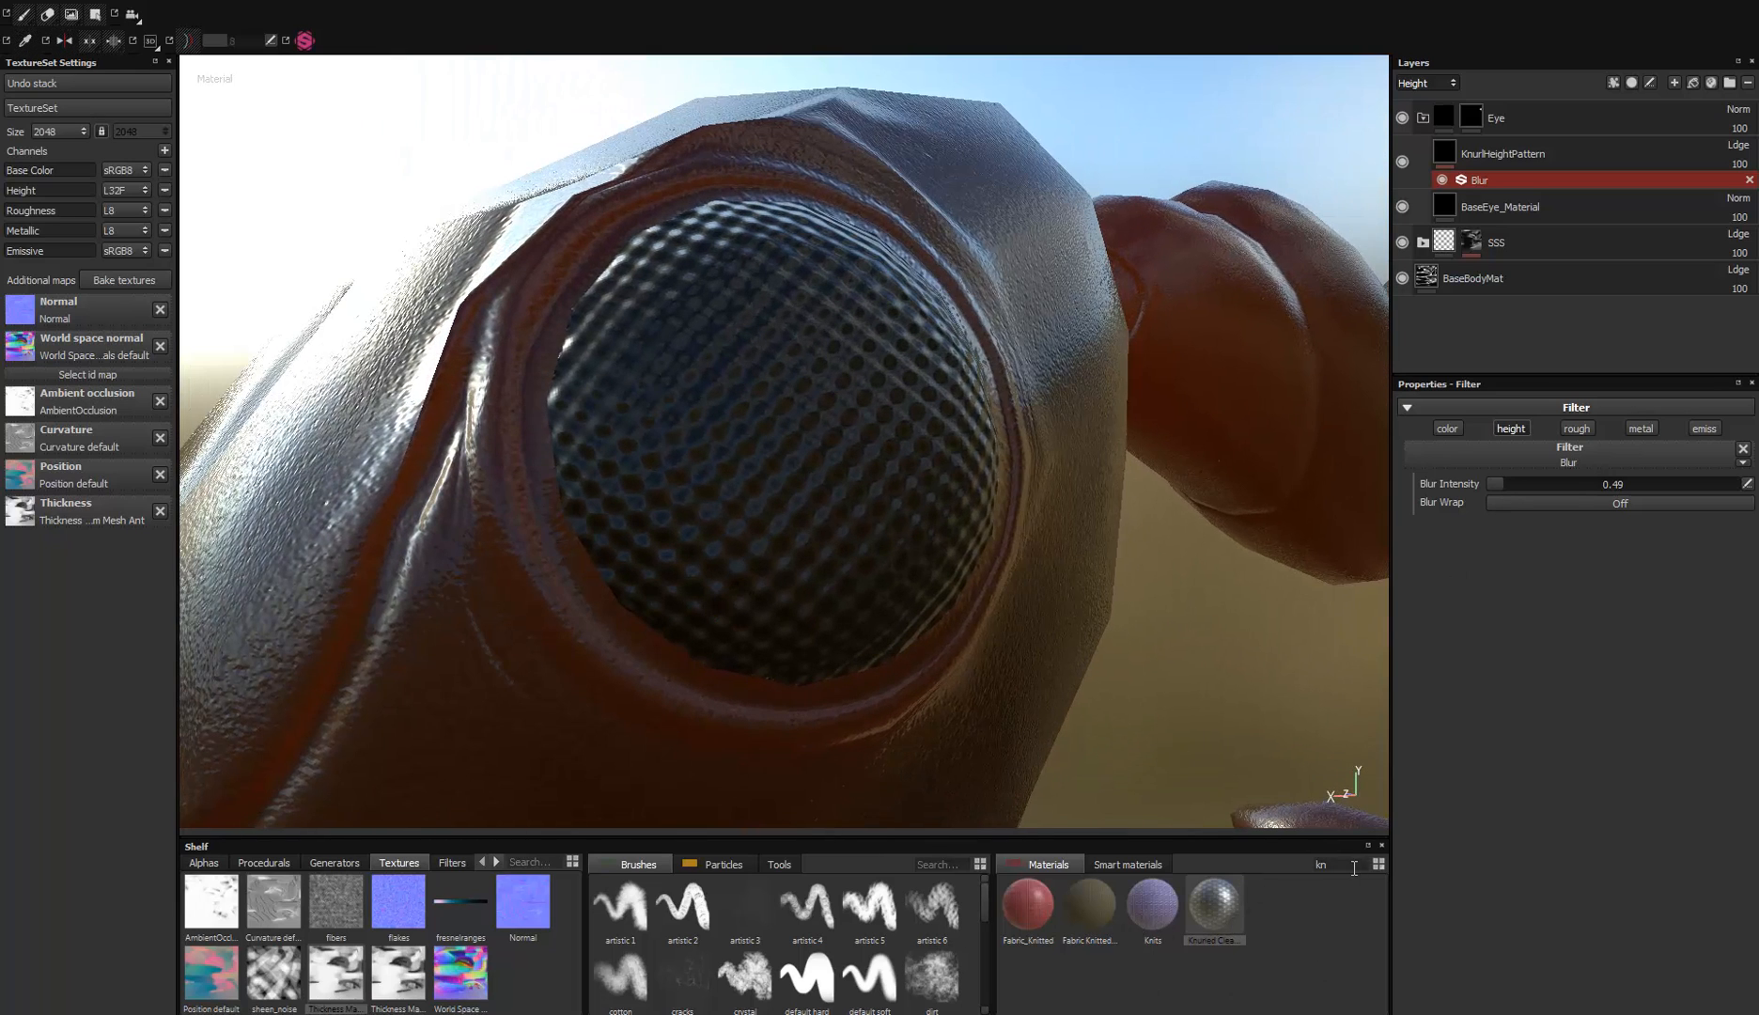
Step: Search the material library for gem, and clear the search
key(BackSpace)
key(BackSpace)
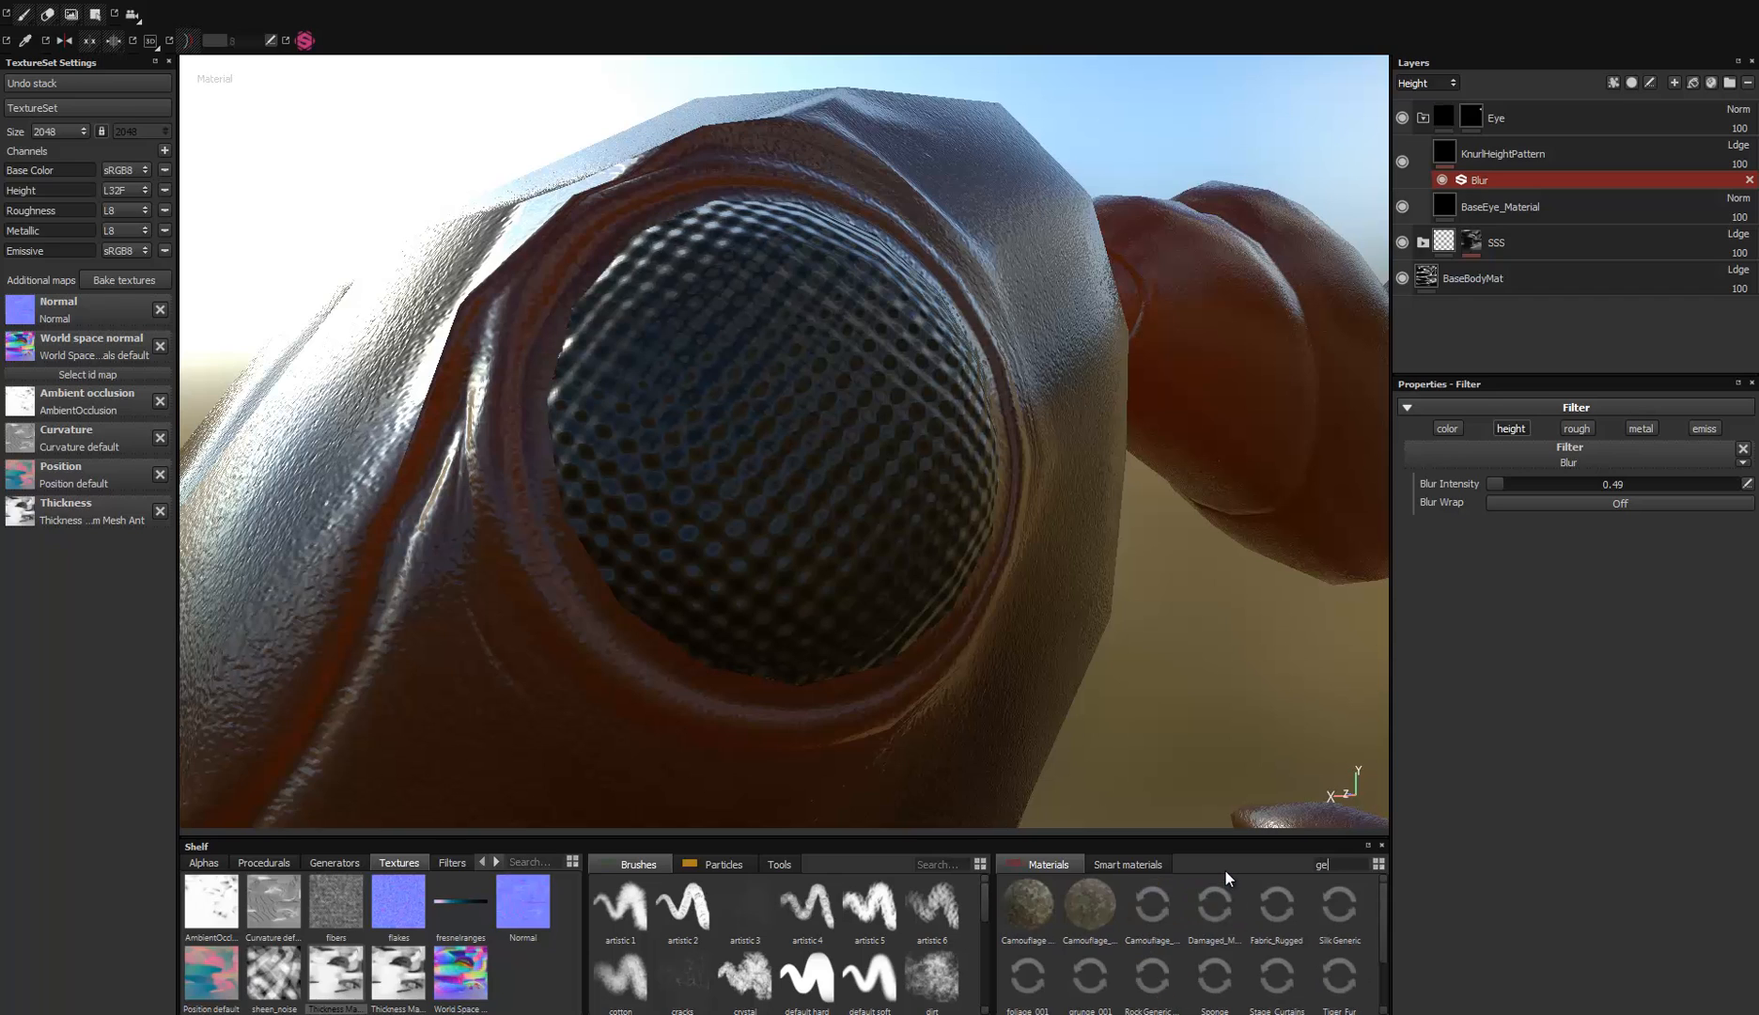
text(gem)
key(BackSpace)
key(BackSpace)
key(BackSpace)
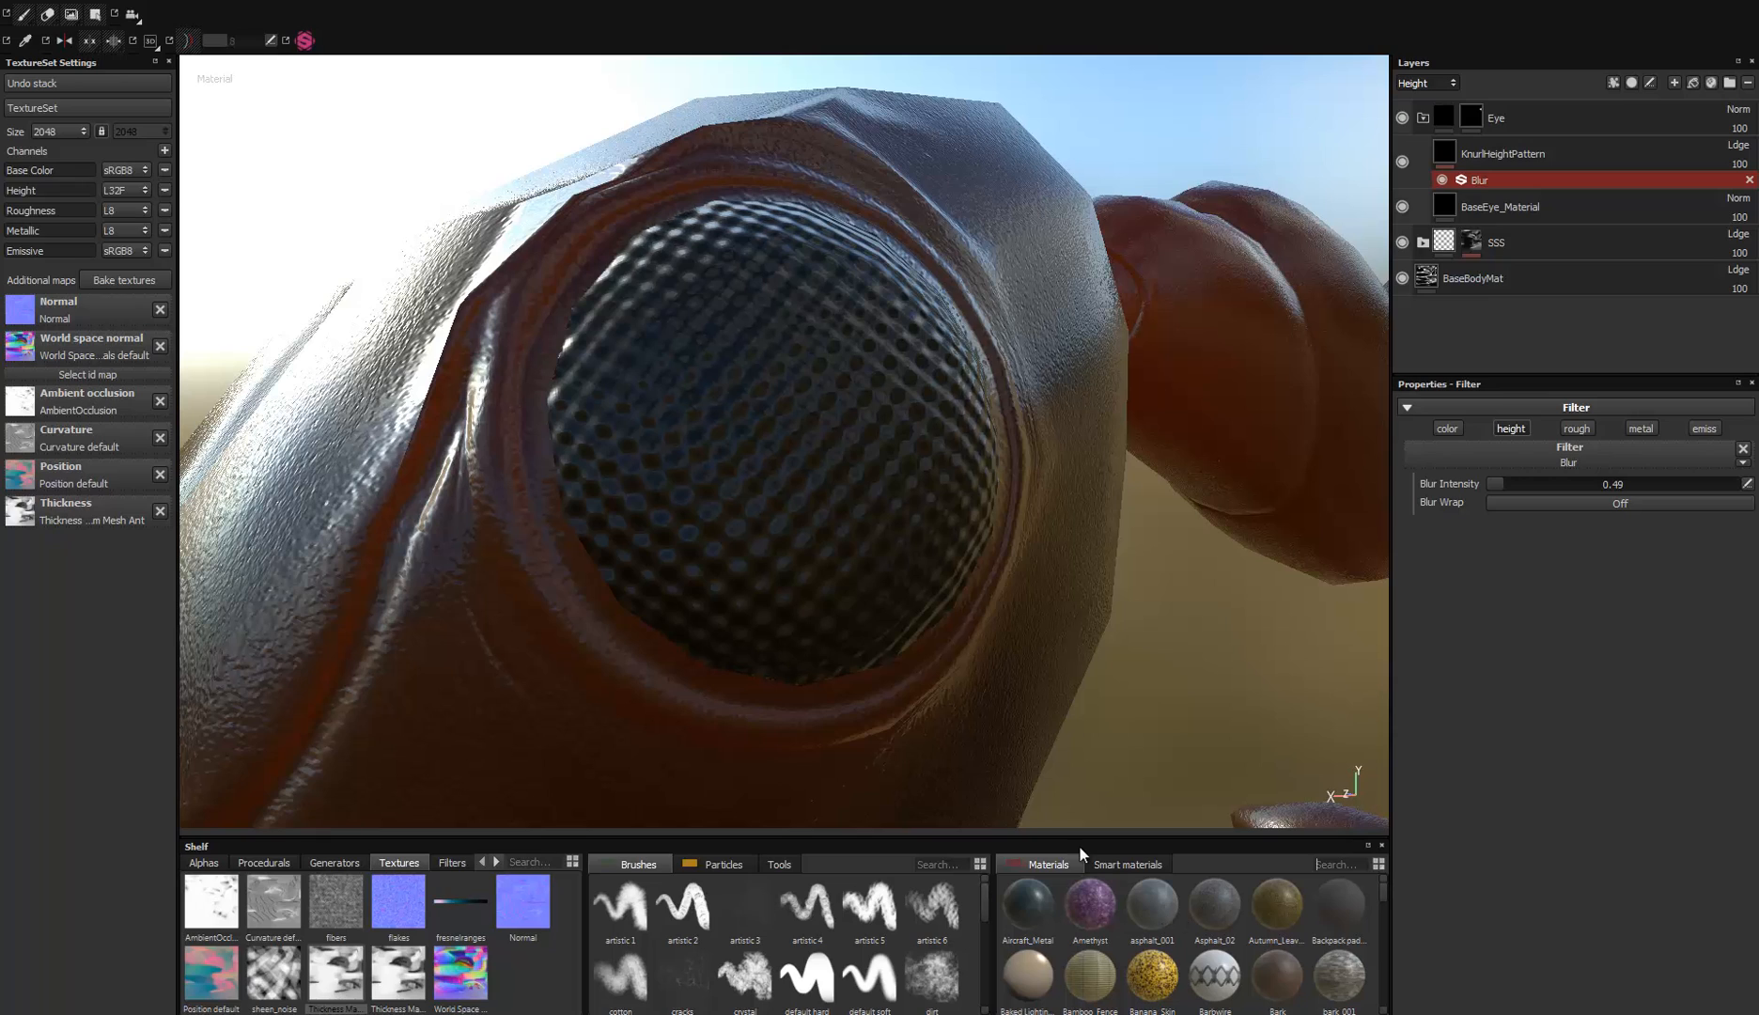
Step: Try the Amethyst material on a new fill layer above KnurlHeightPattern, with Normal blending and a UV scale of 10.343
click(1446, 157)
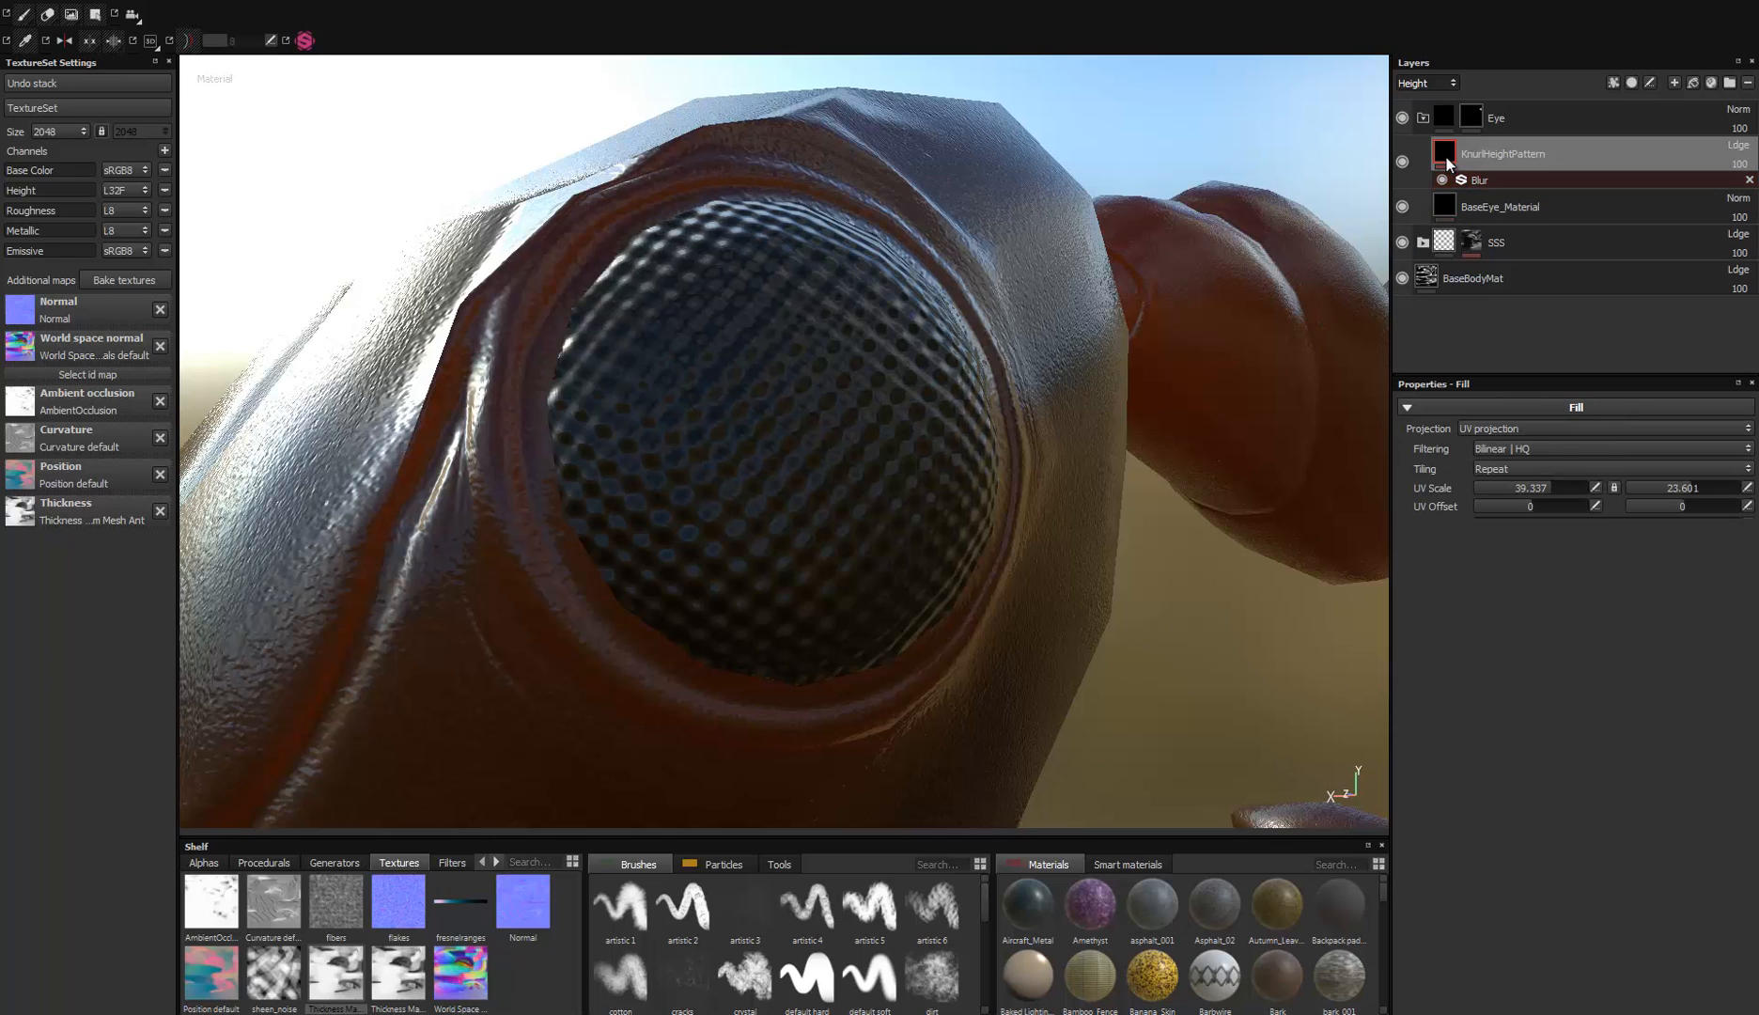
click(1691, 83)
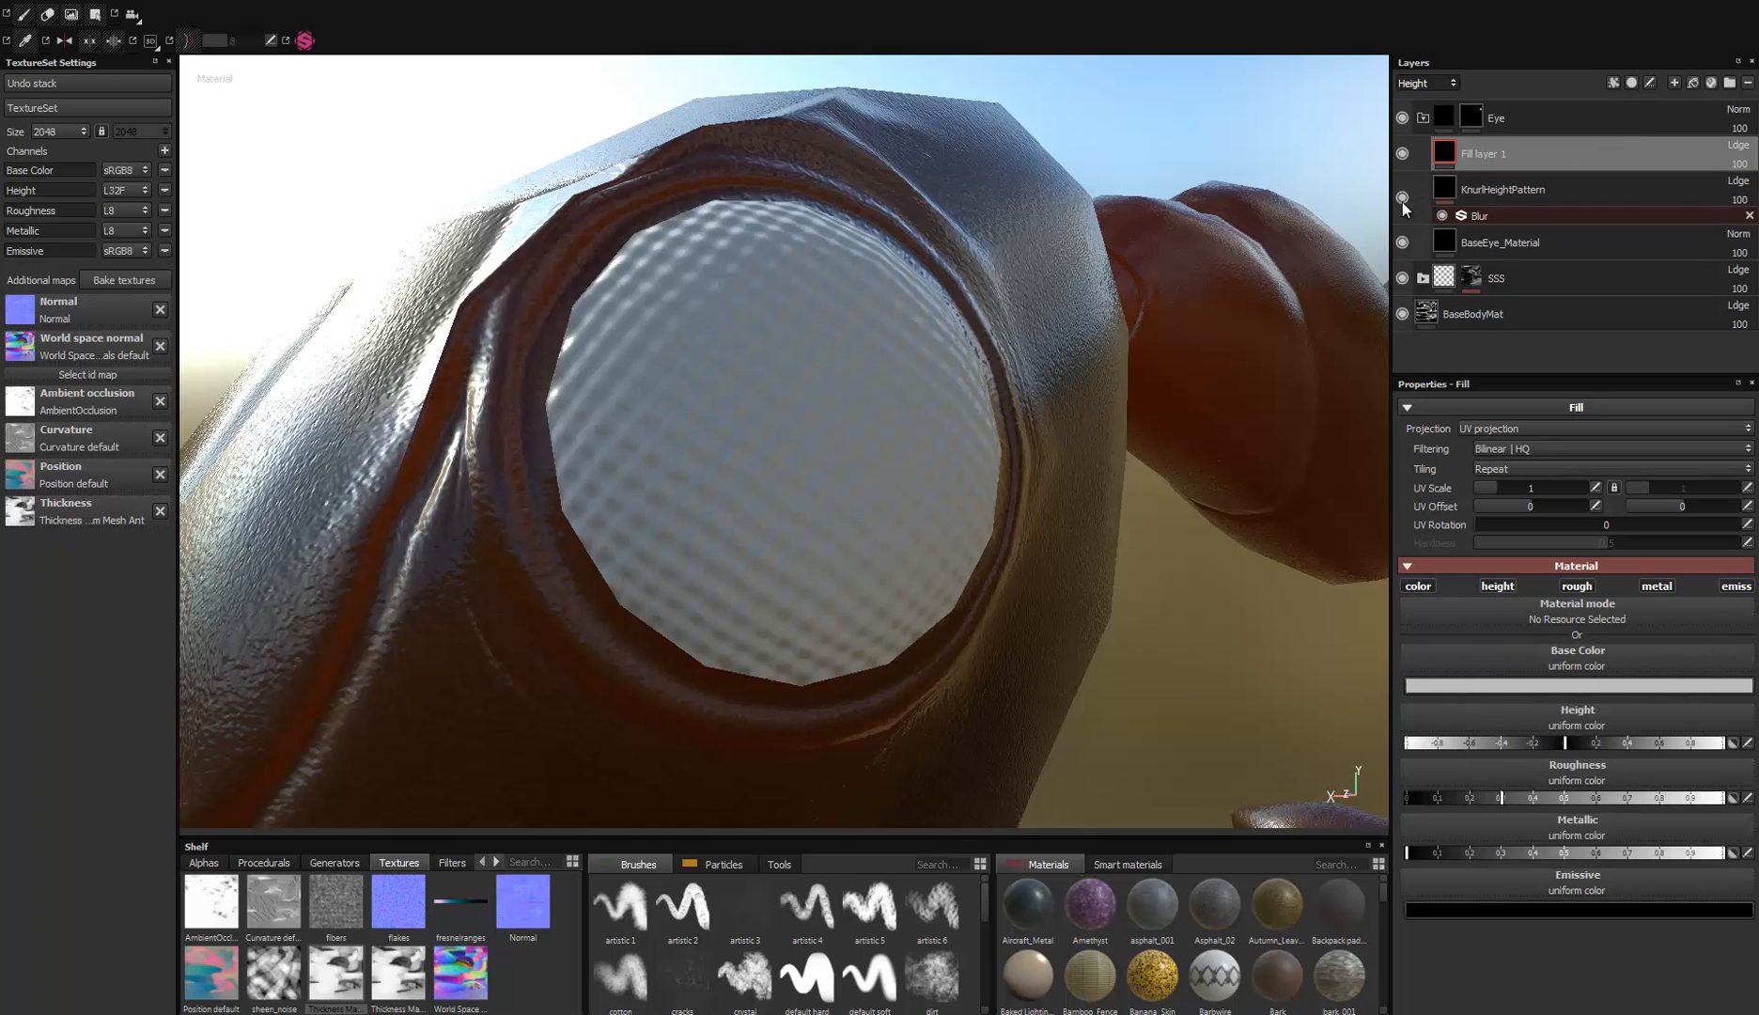
click(1734, 144)
click(1673, 164)
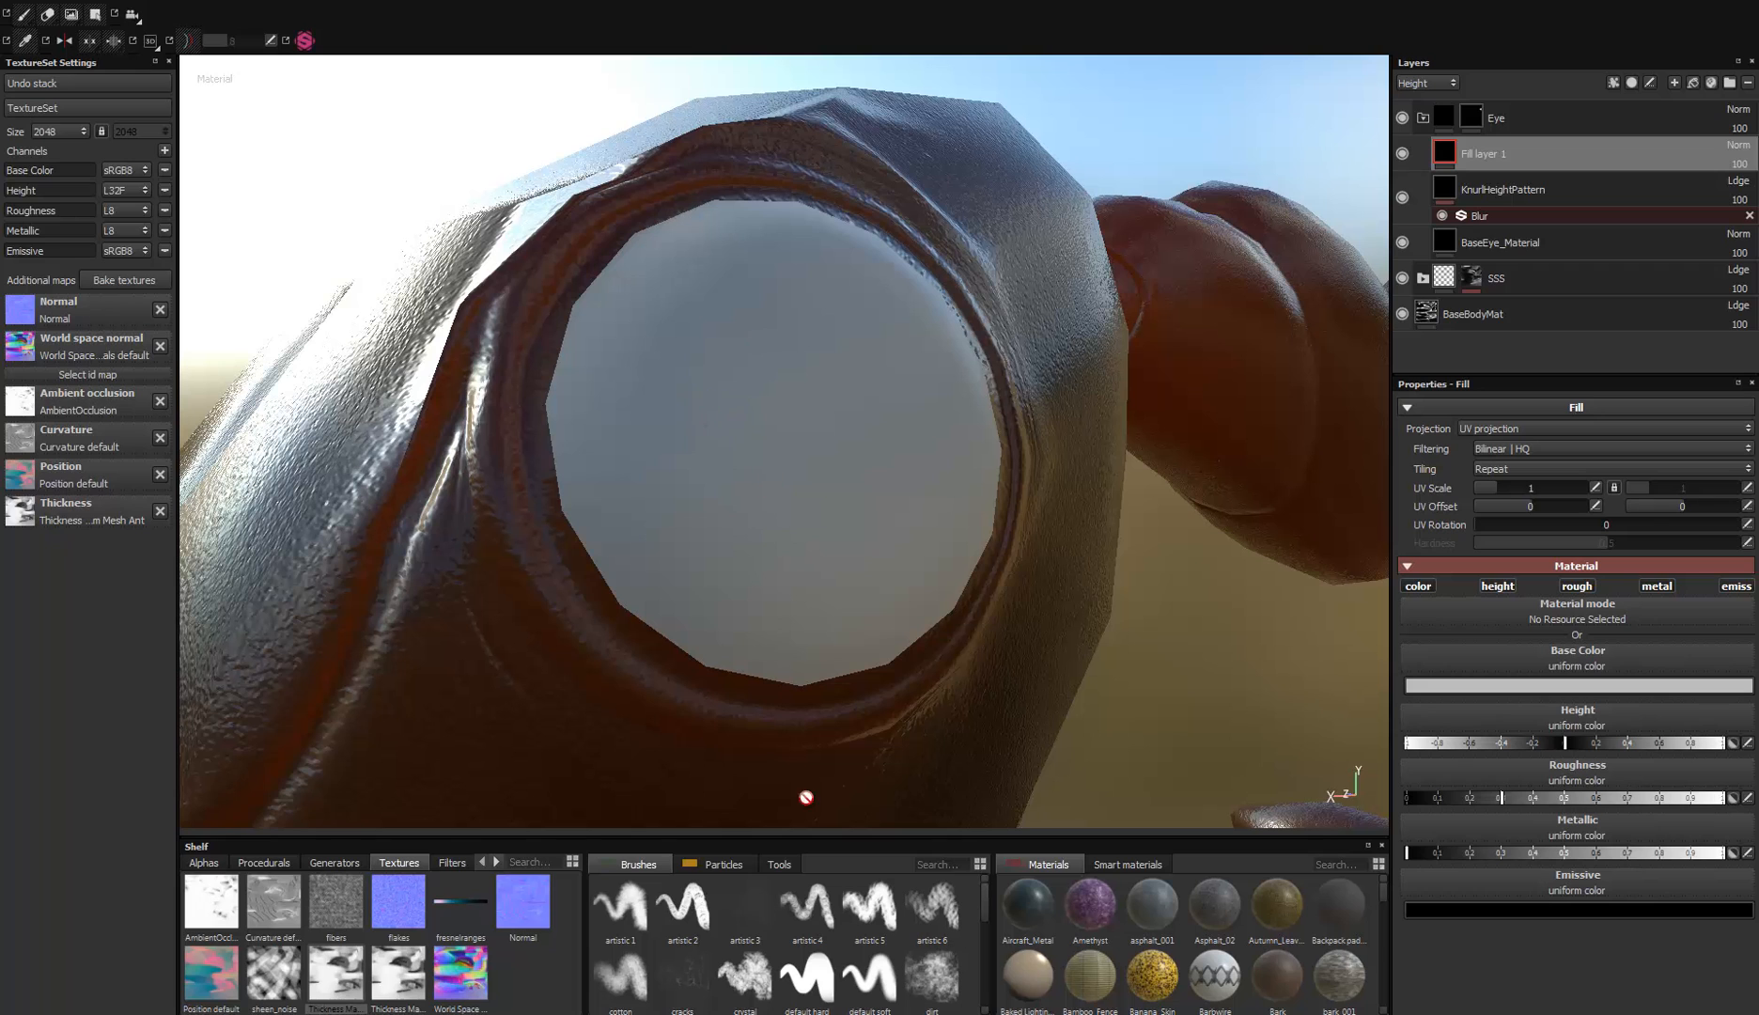
drag(1095, 930, 785, 439)
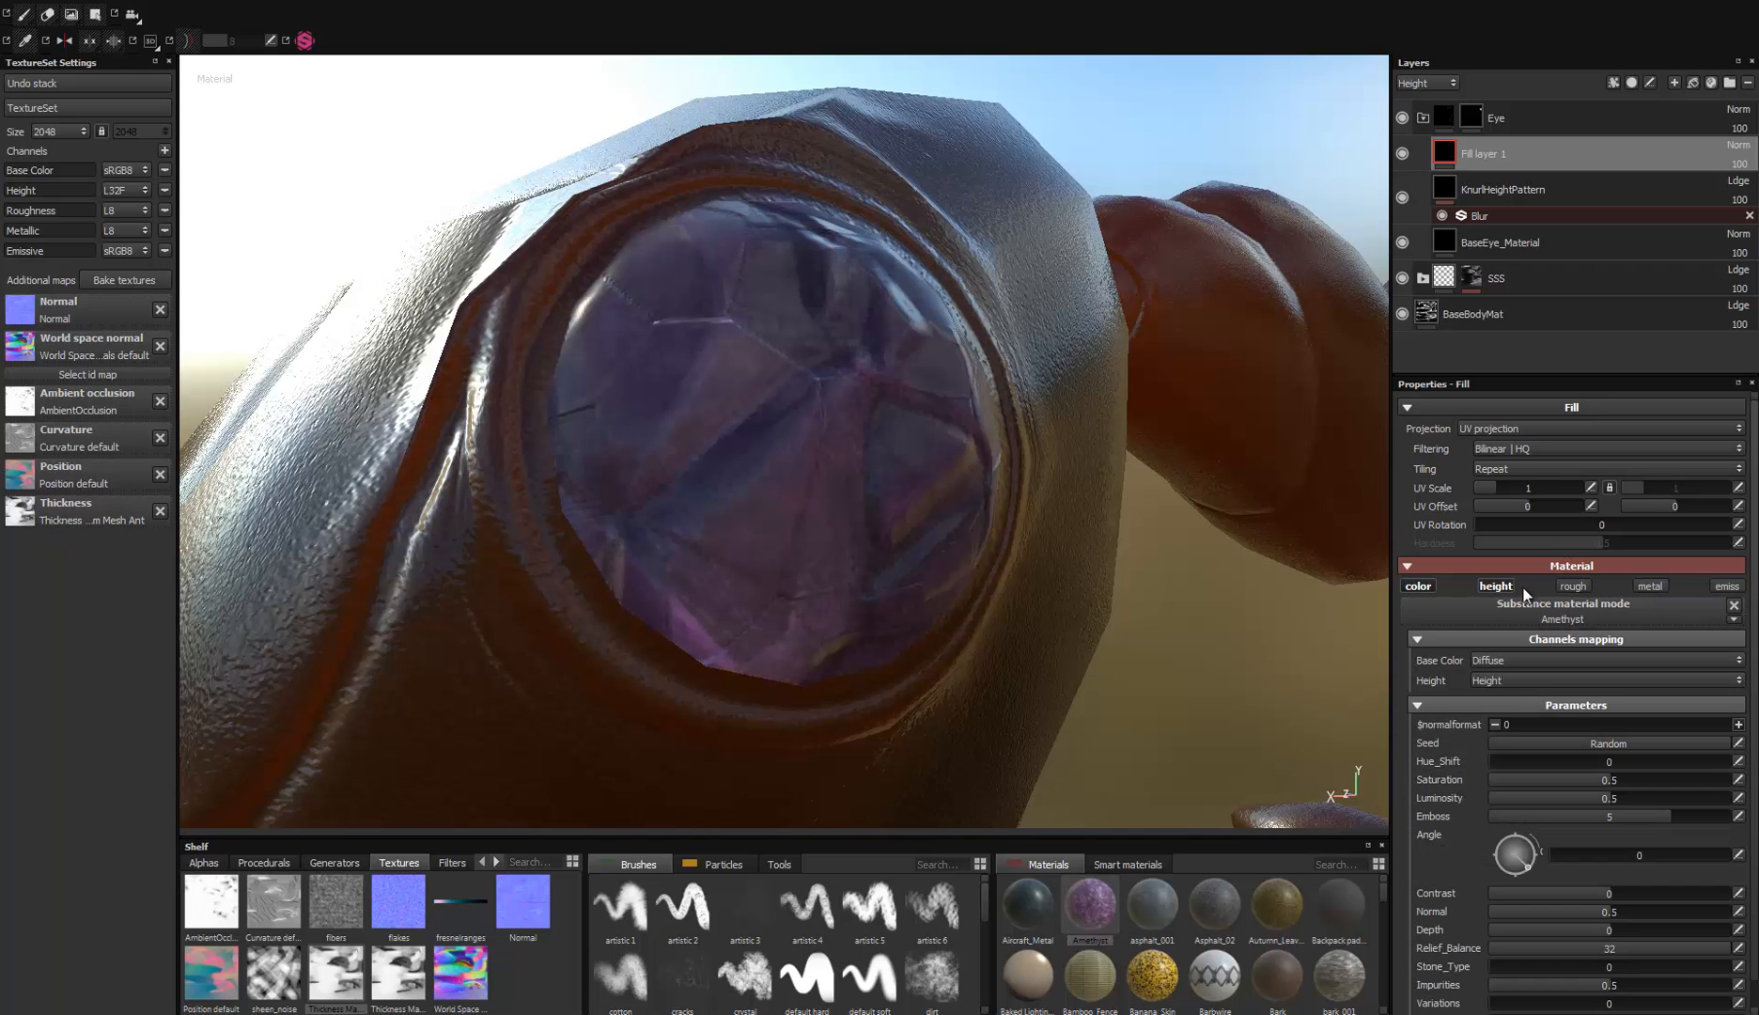
drag(1500, 487, 1520, 492)
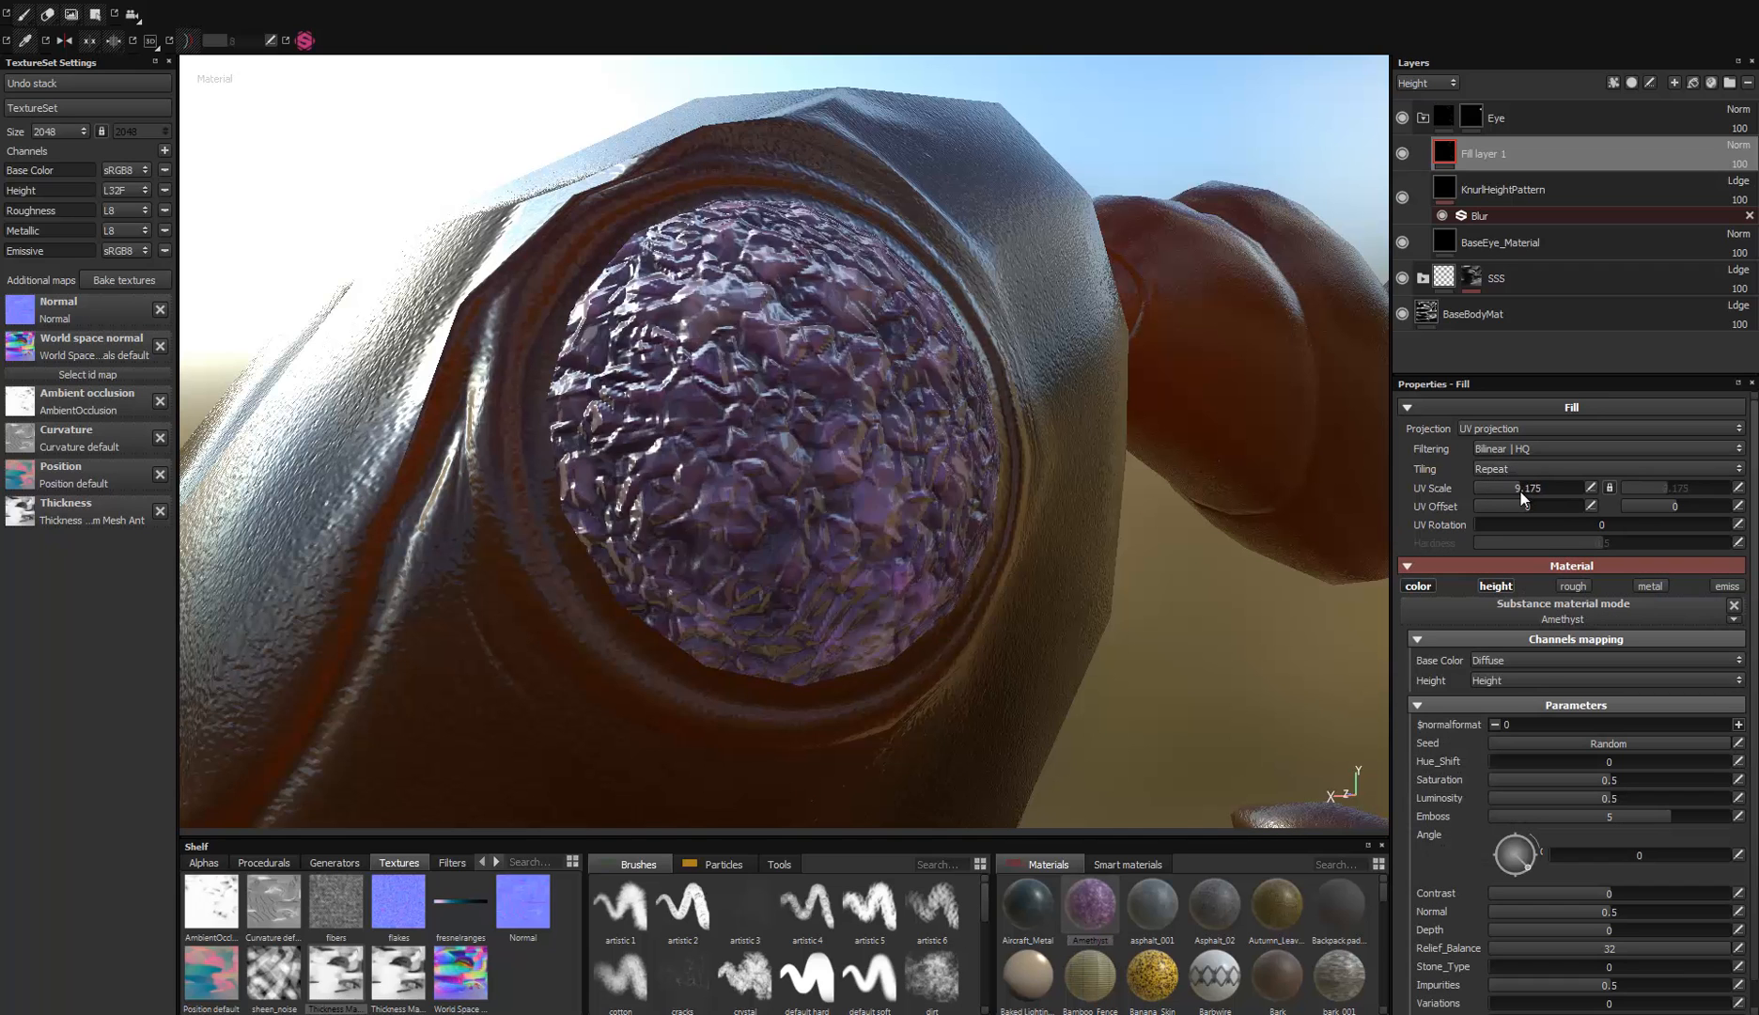
alt+drag(810, 503, 780, 684)
scroll(695, 577, down, 4)
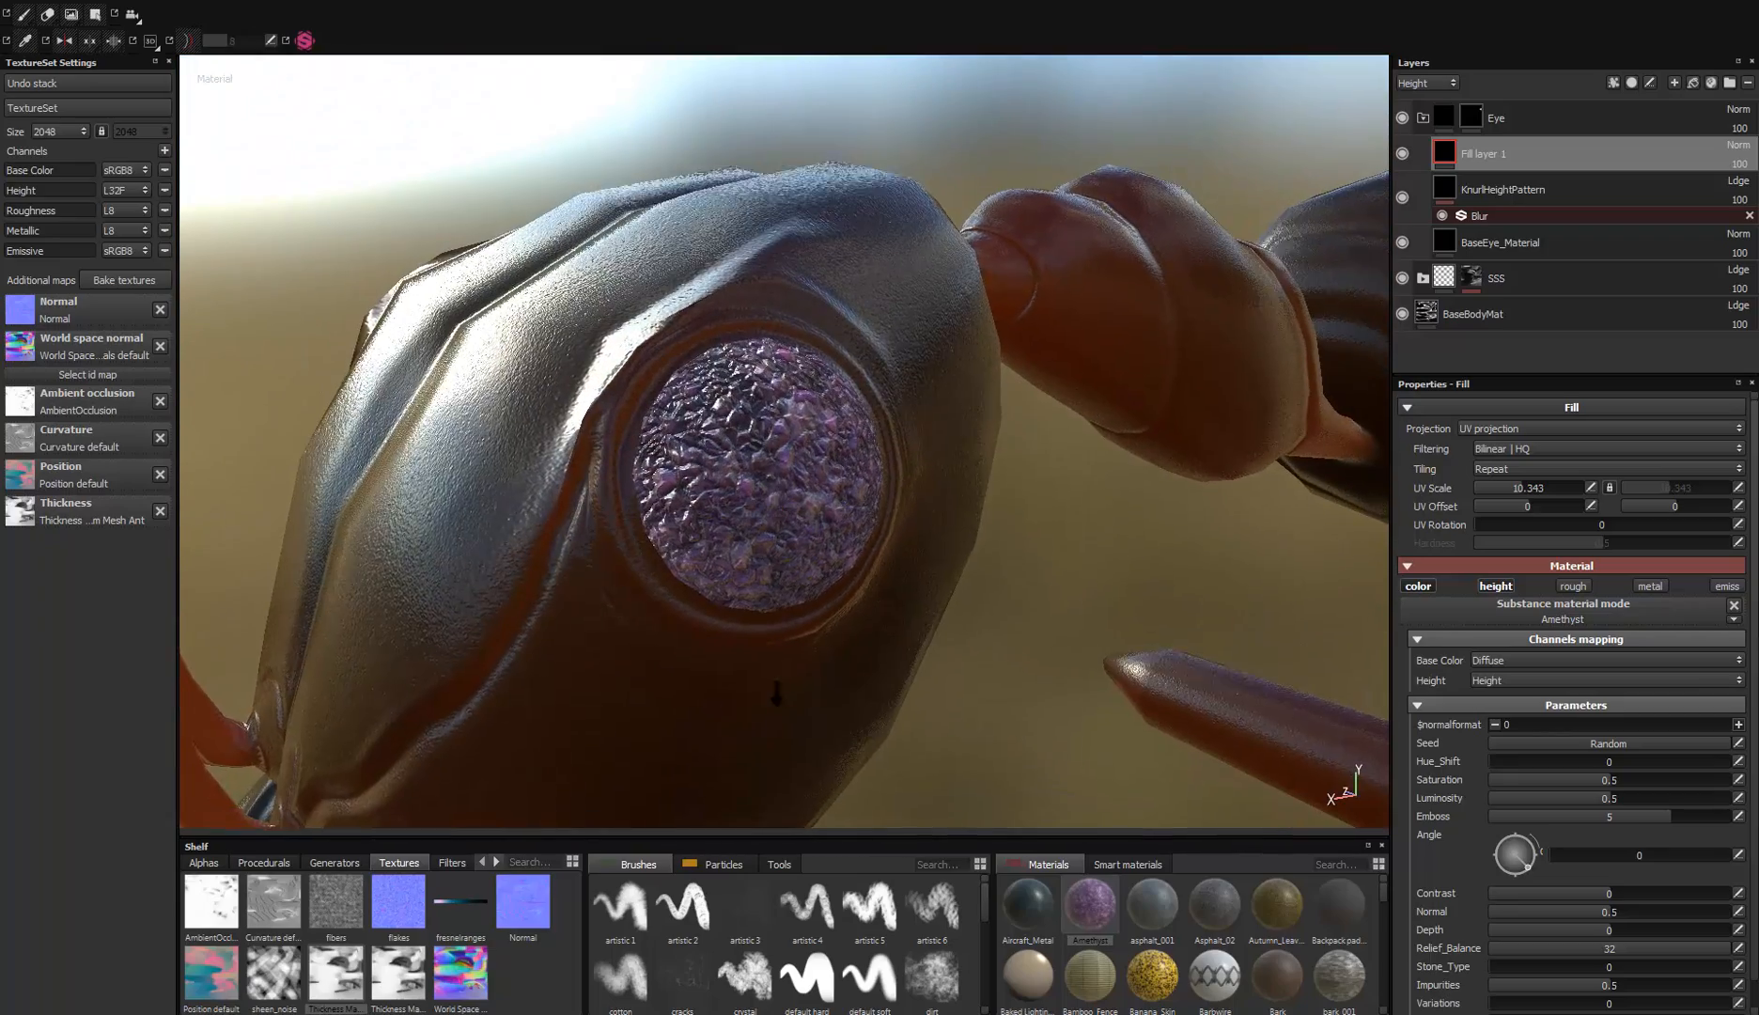
Step: Browse the material library, search it for hex, and delete the trial Amethyst fill layer
scroll(780, 685, up, 1)
scroll(1382, 891, down, 5)
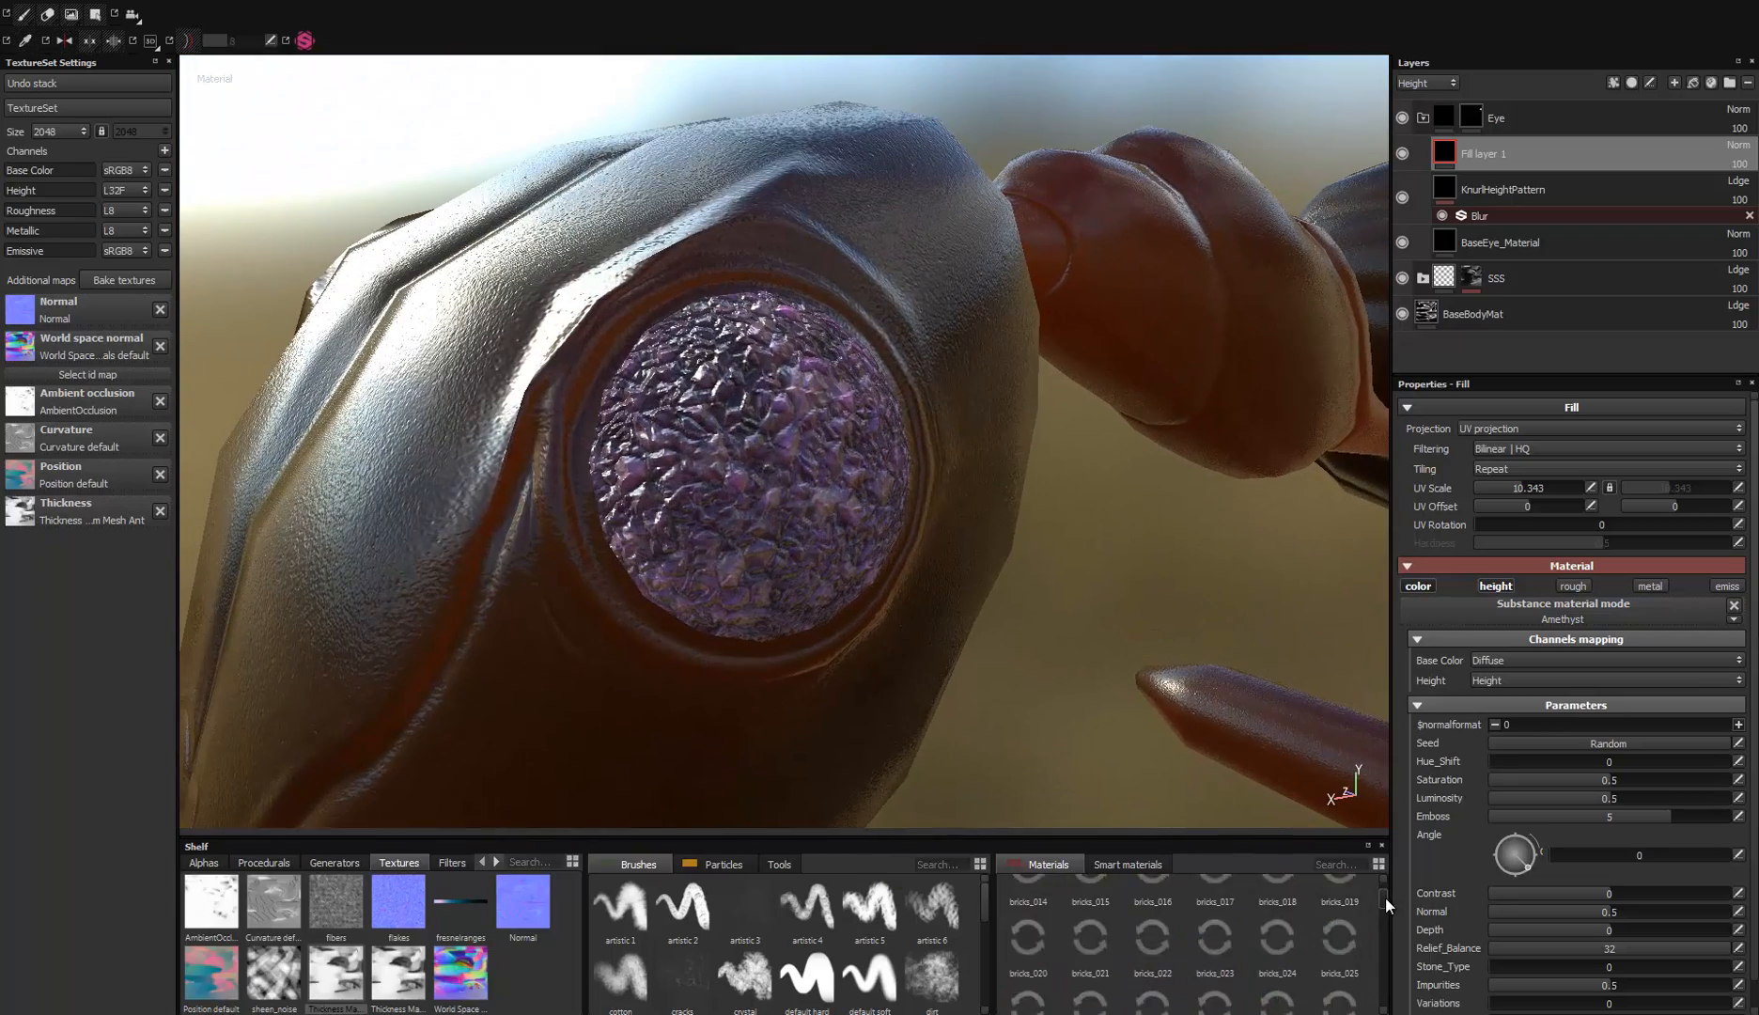
click(1334, 864)
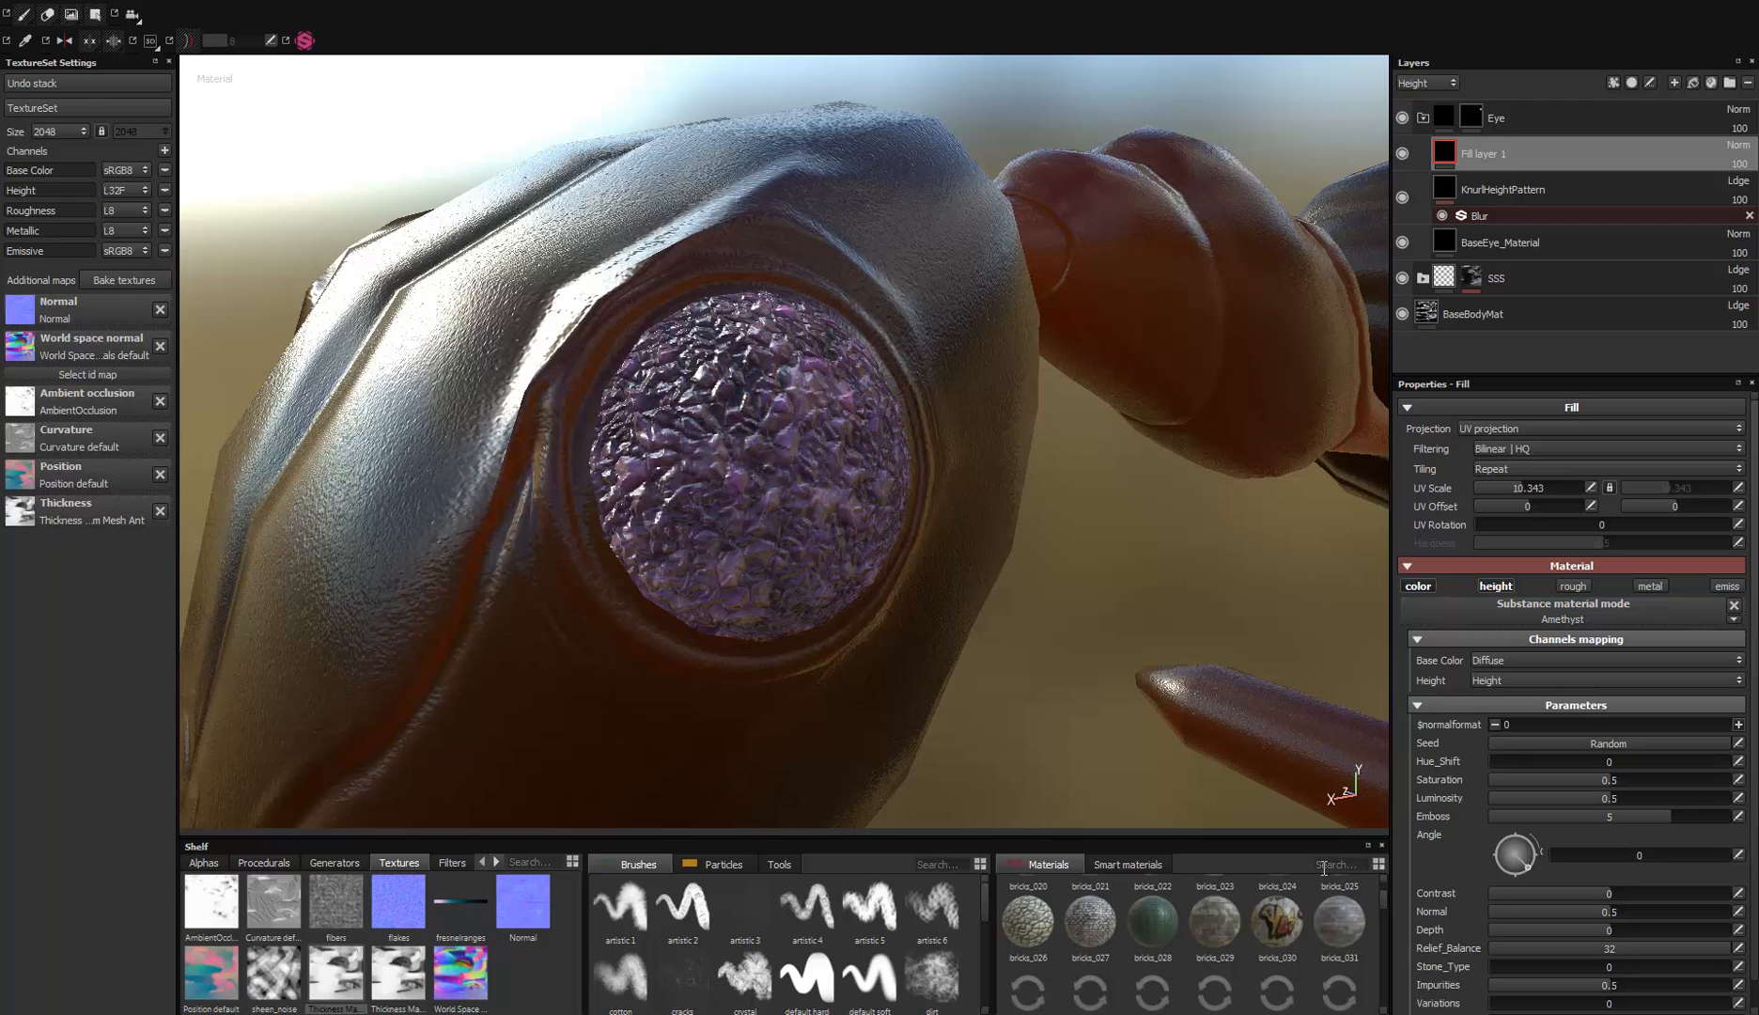
text(he)
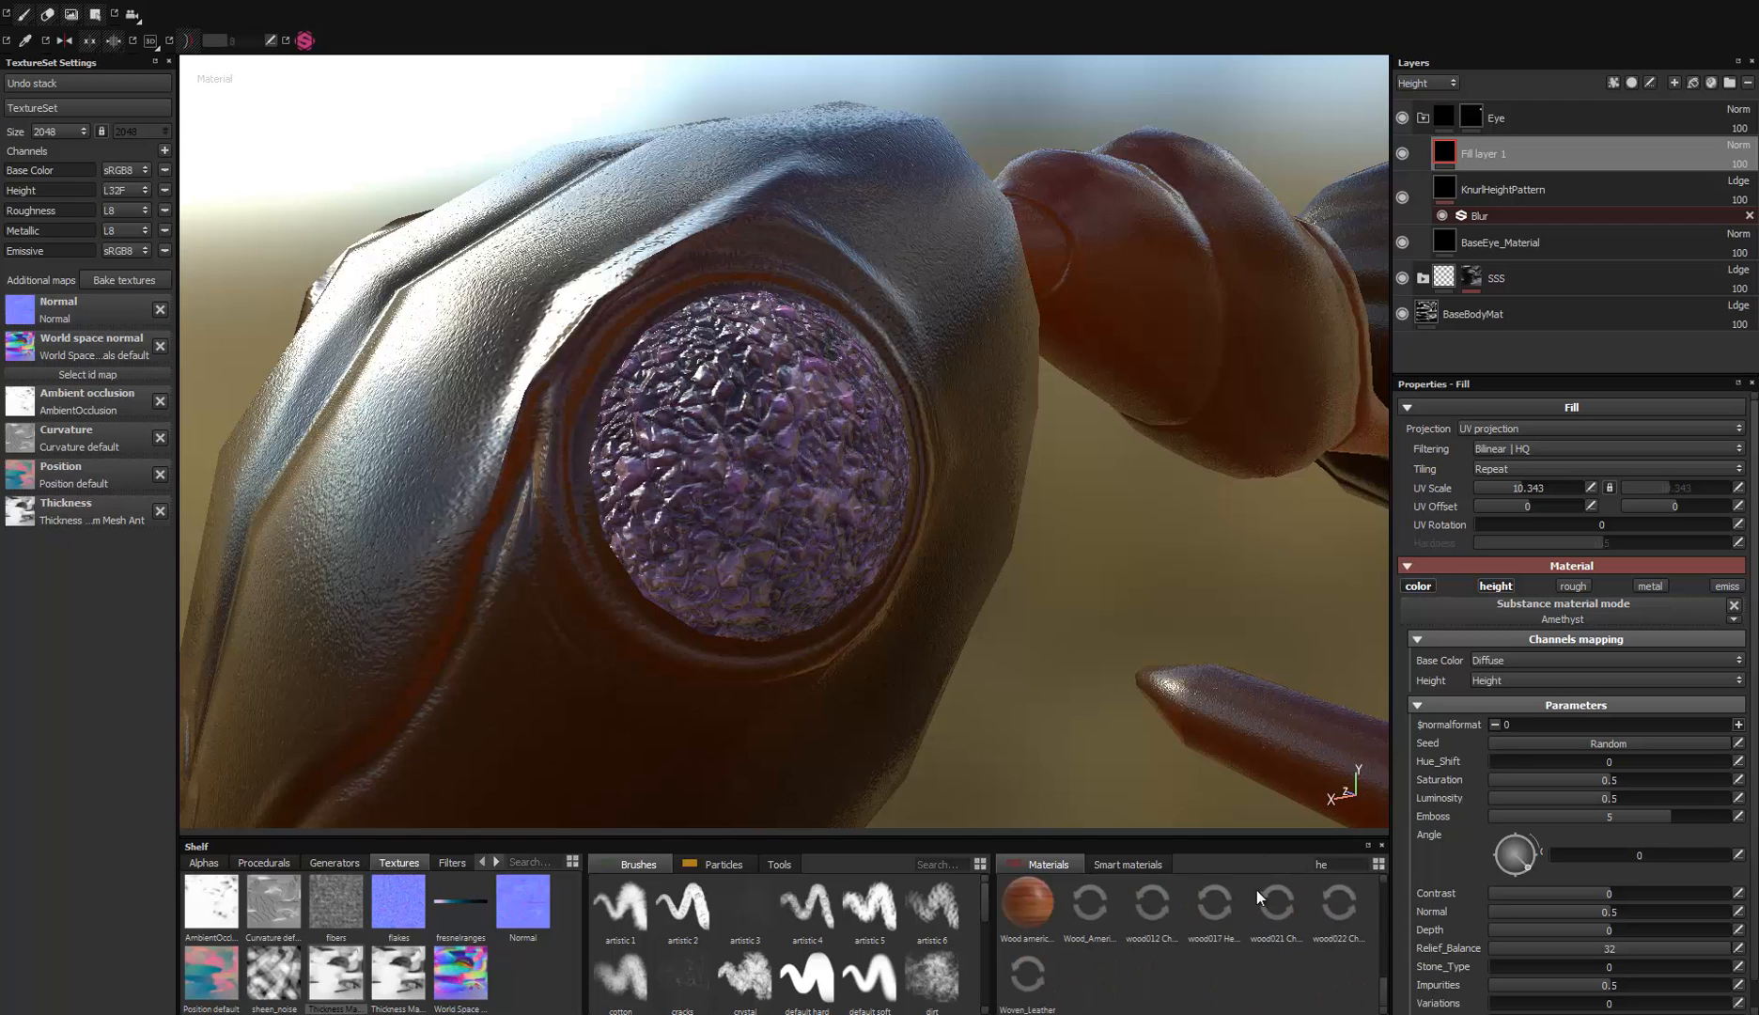
text(x)
key(BackSpace)
key(BackSpace)
key(BackSpace)
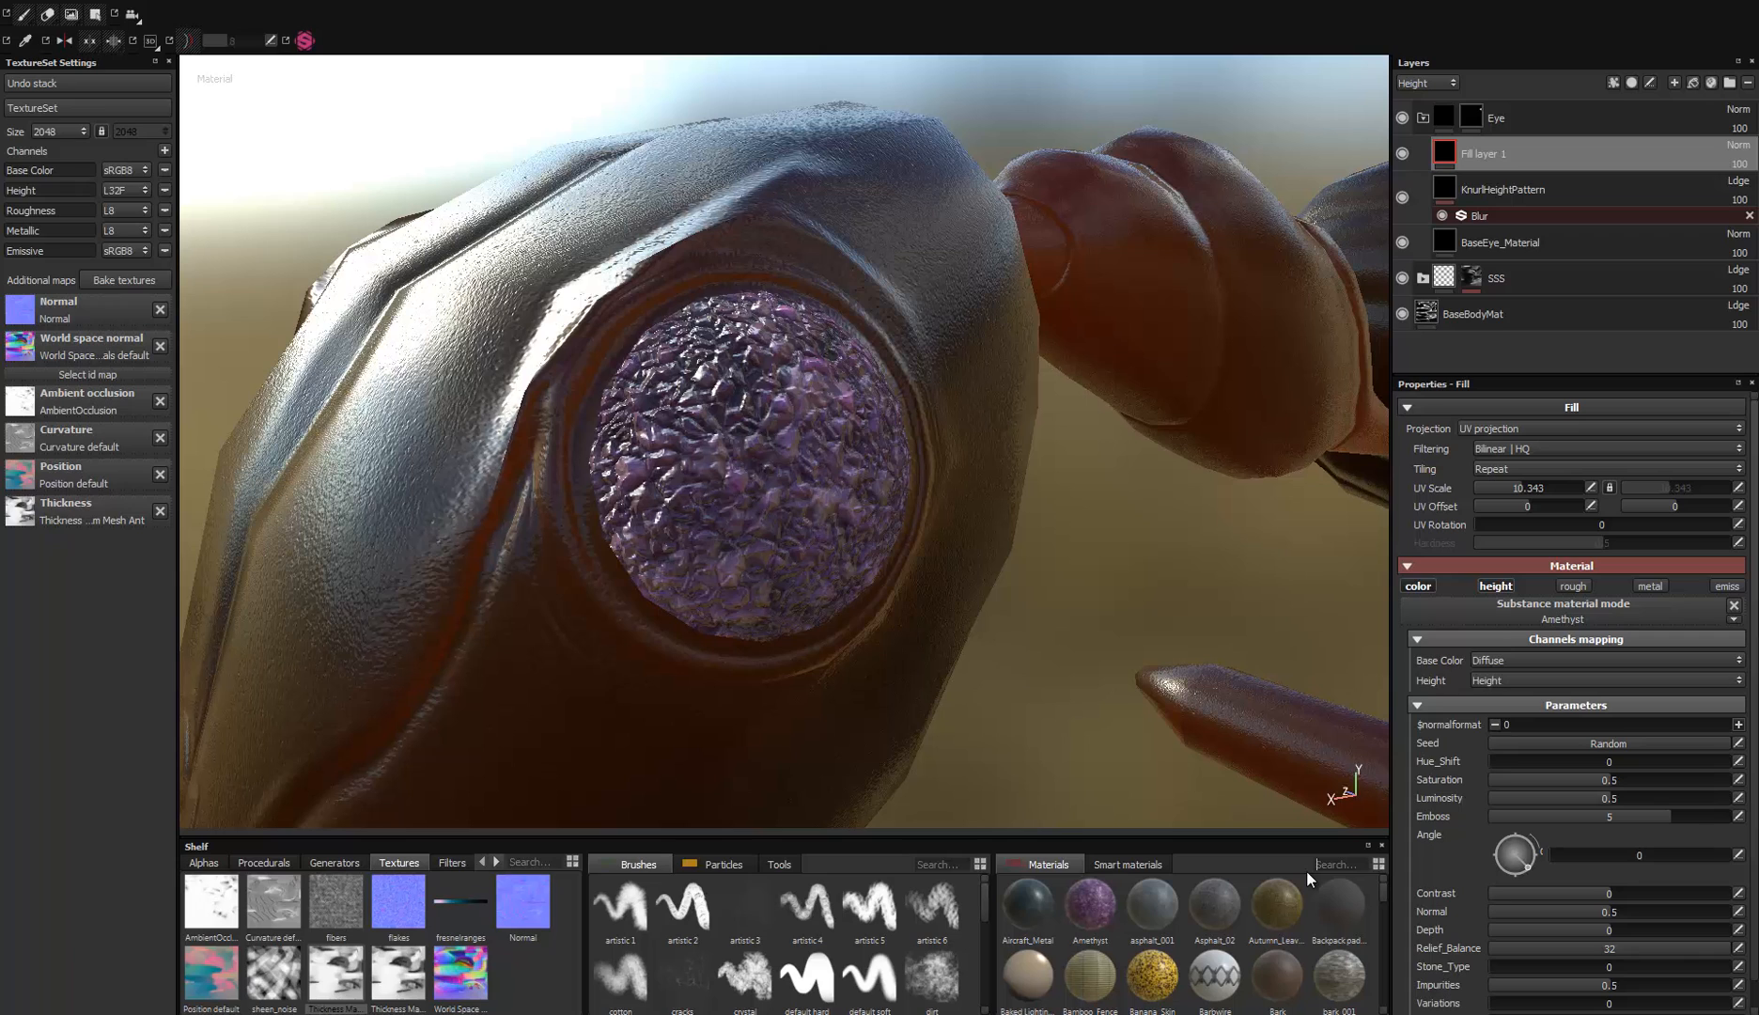
scroll(1389, 1010, down, 10)
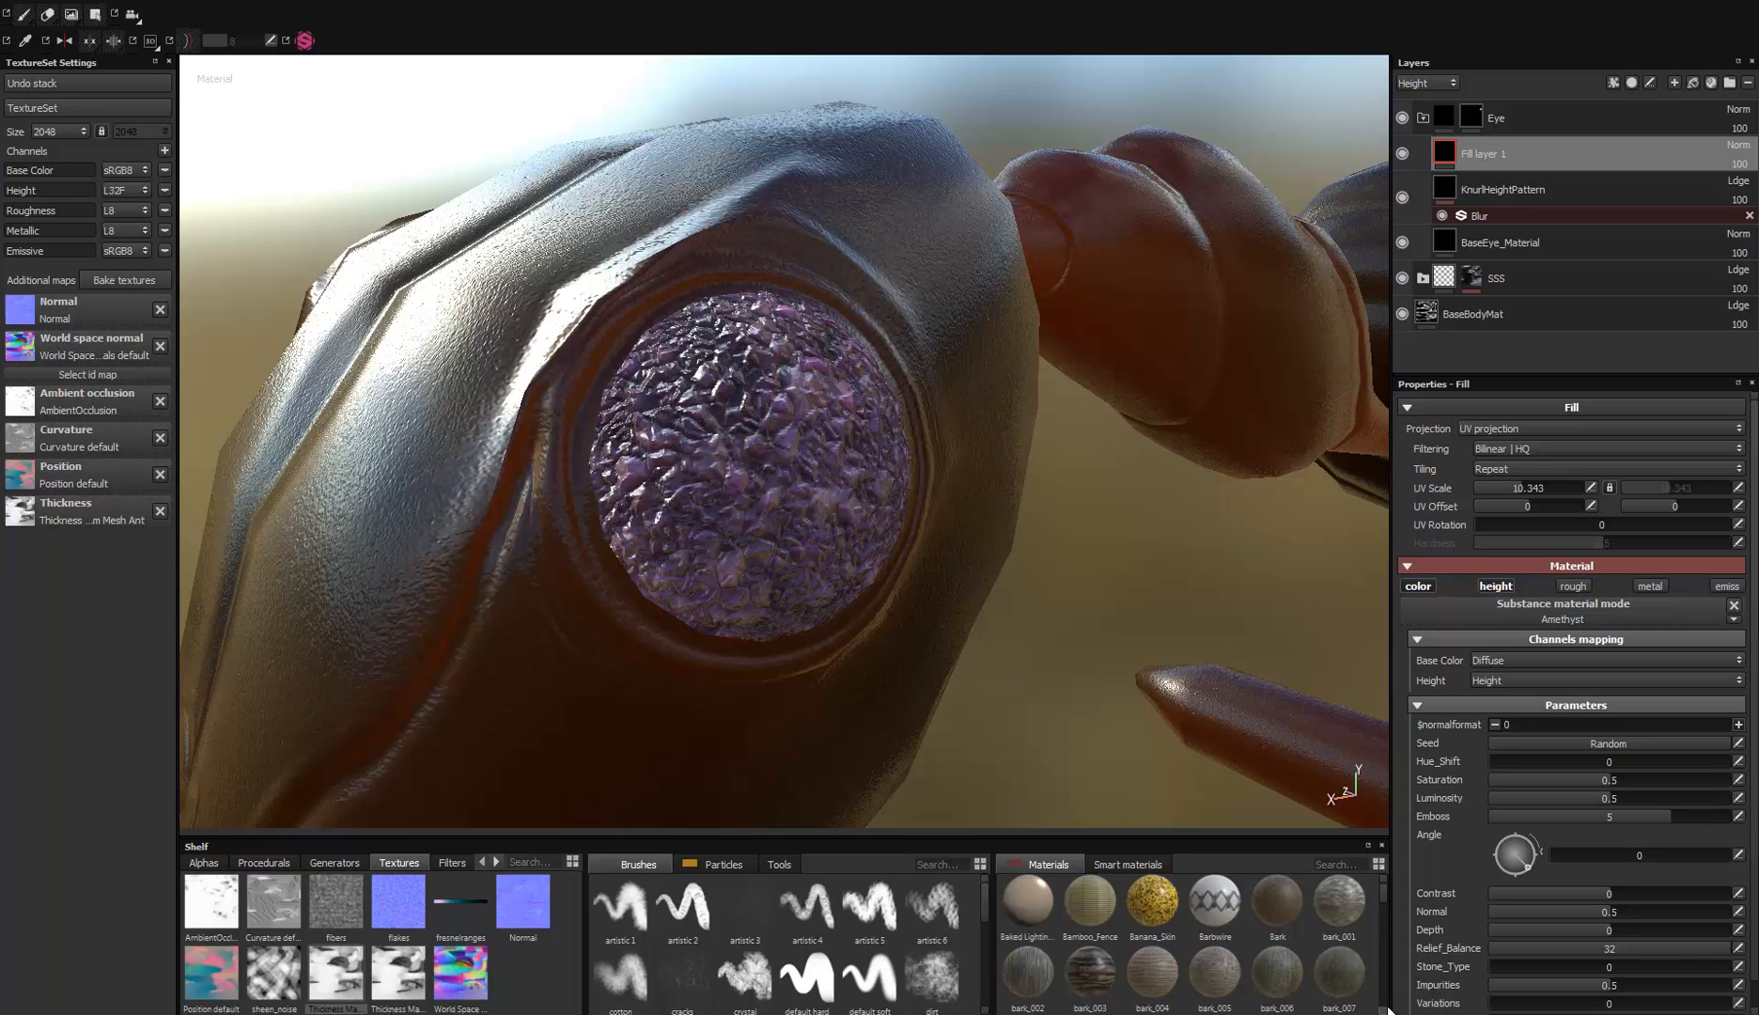
scroll(1334, 955, down, 5)
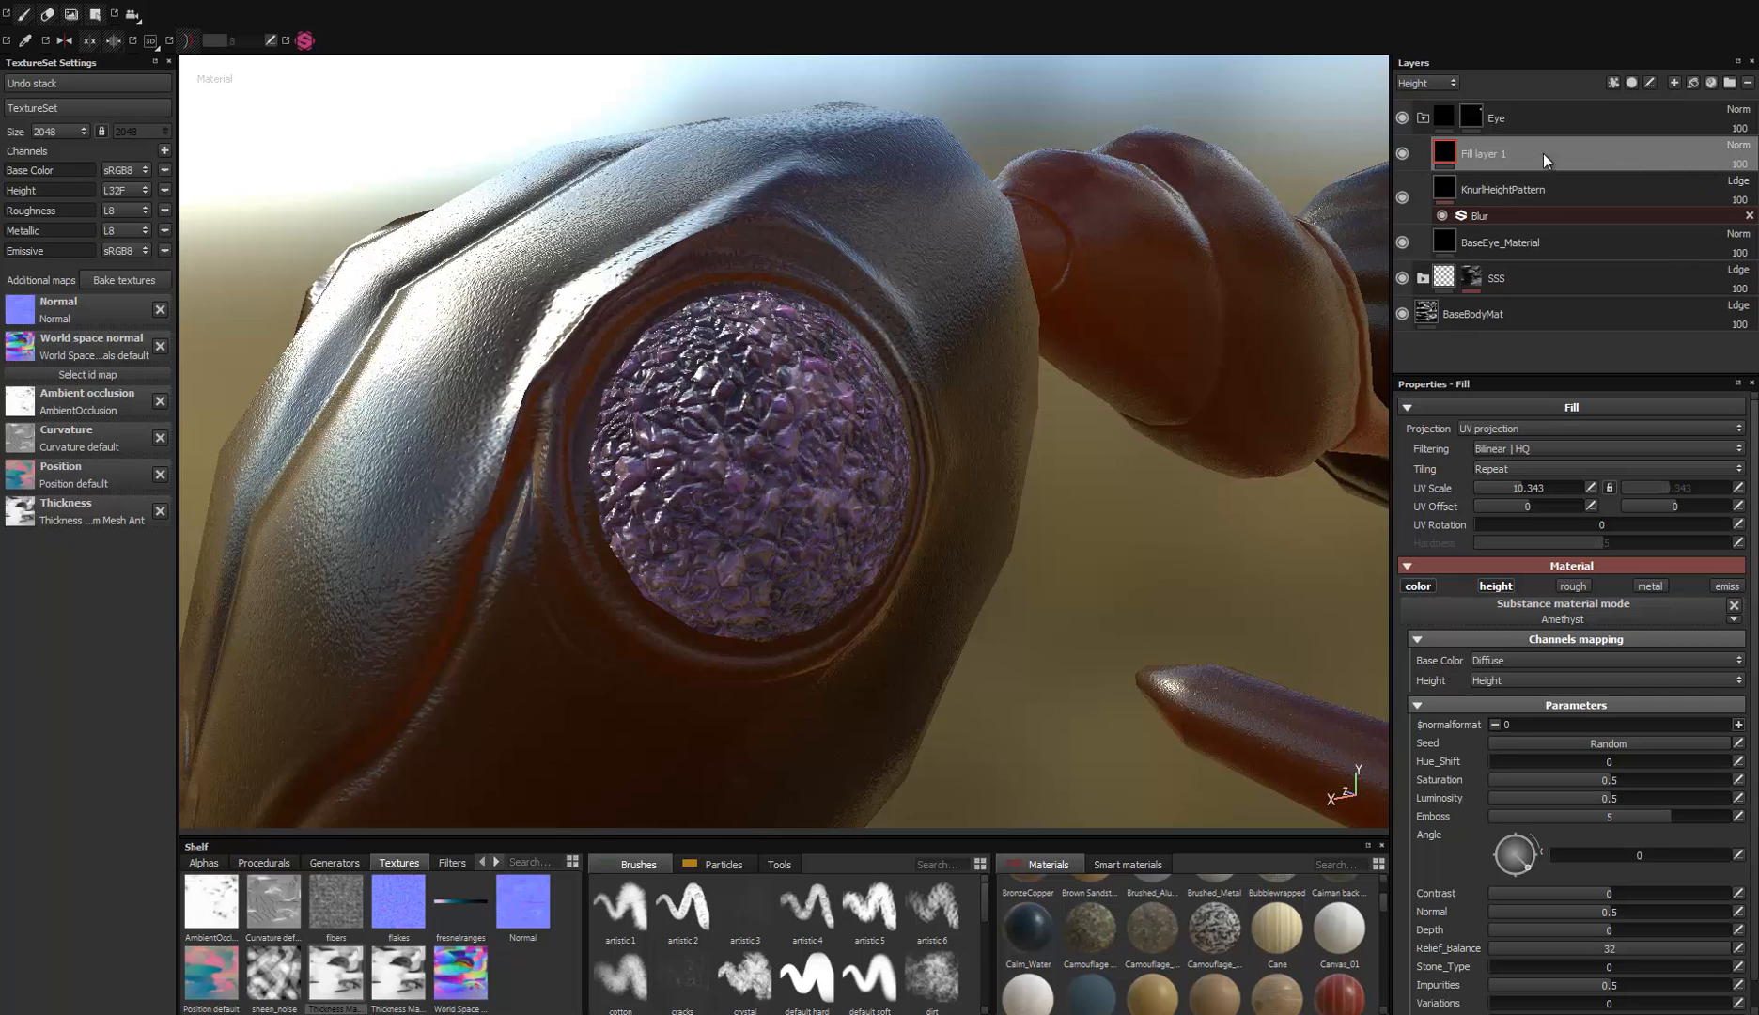
click(1748, 83)
Step: Display the Emissive channel and examine it on the head, eye, mandibles and antennae from several distances
alt+drag(738, 449, 950, 420)
key(c)
key(c)
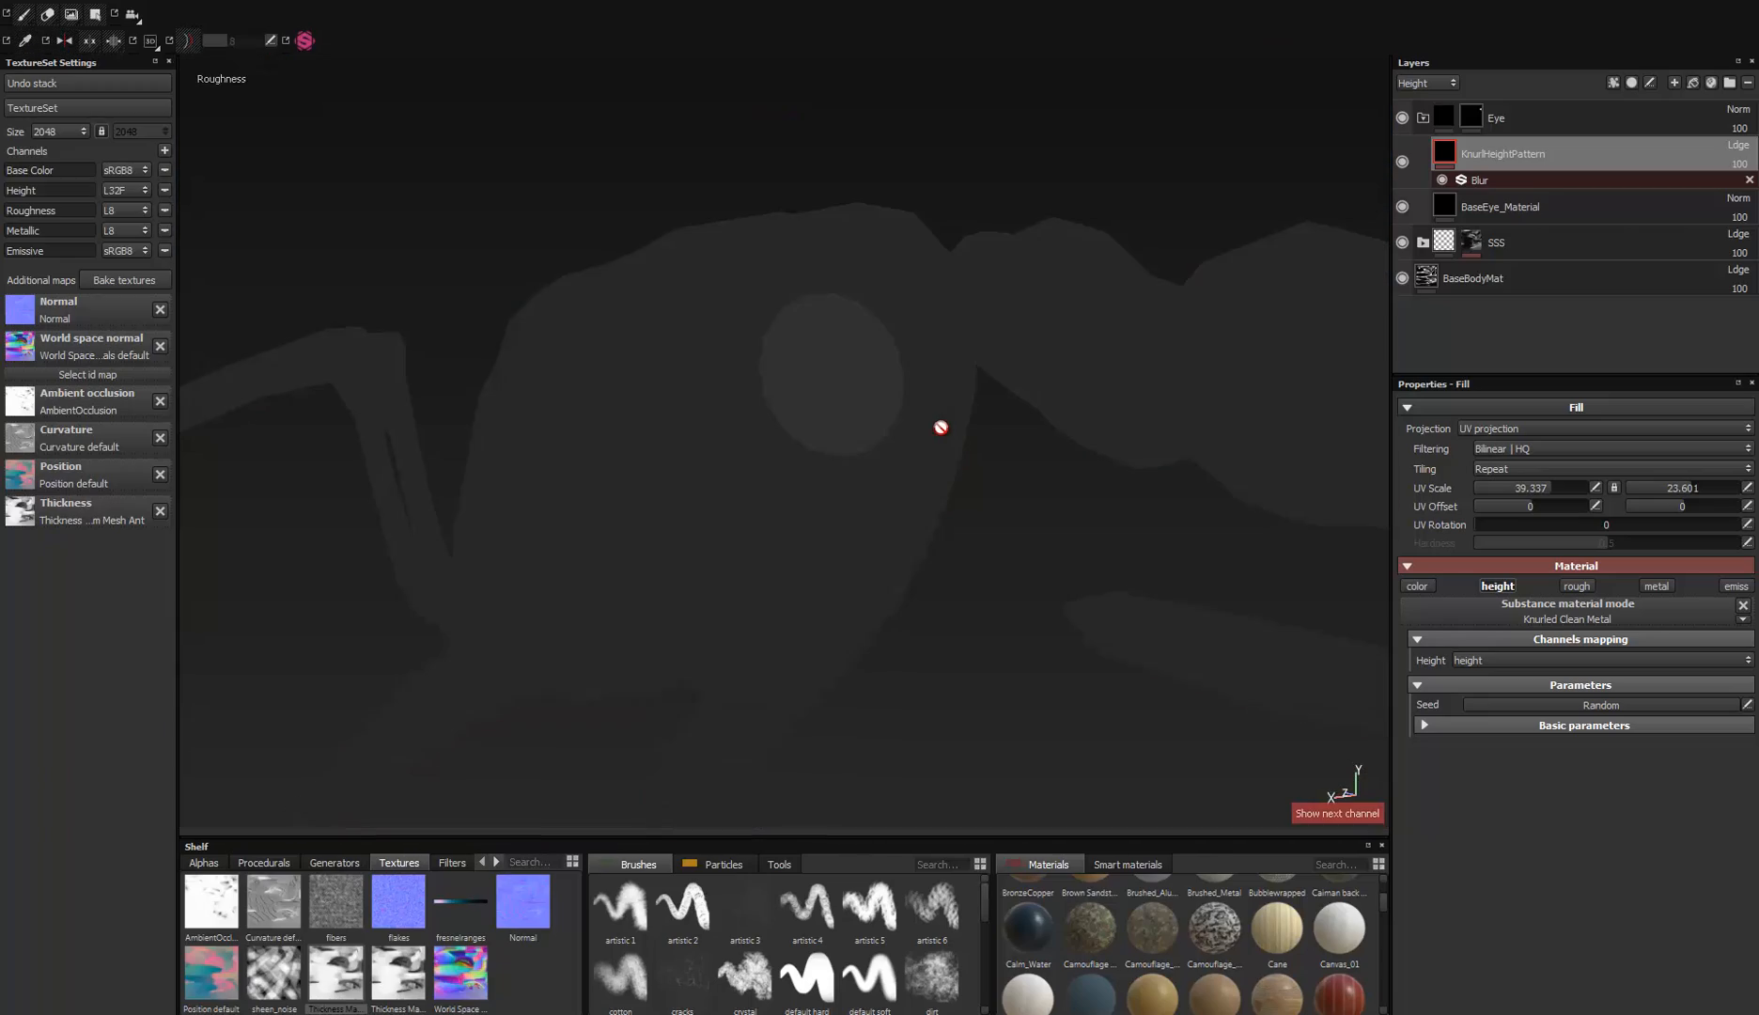
key(c)
key(c)
alt+drag(903, 480, 830, 541)
alt+right_drag(829, 541, 694, 570)
alt+middle_drag(734, 466, 741, 246)
alt+drag(752, 357, 849, 402)
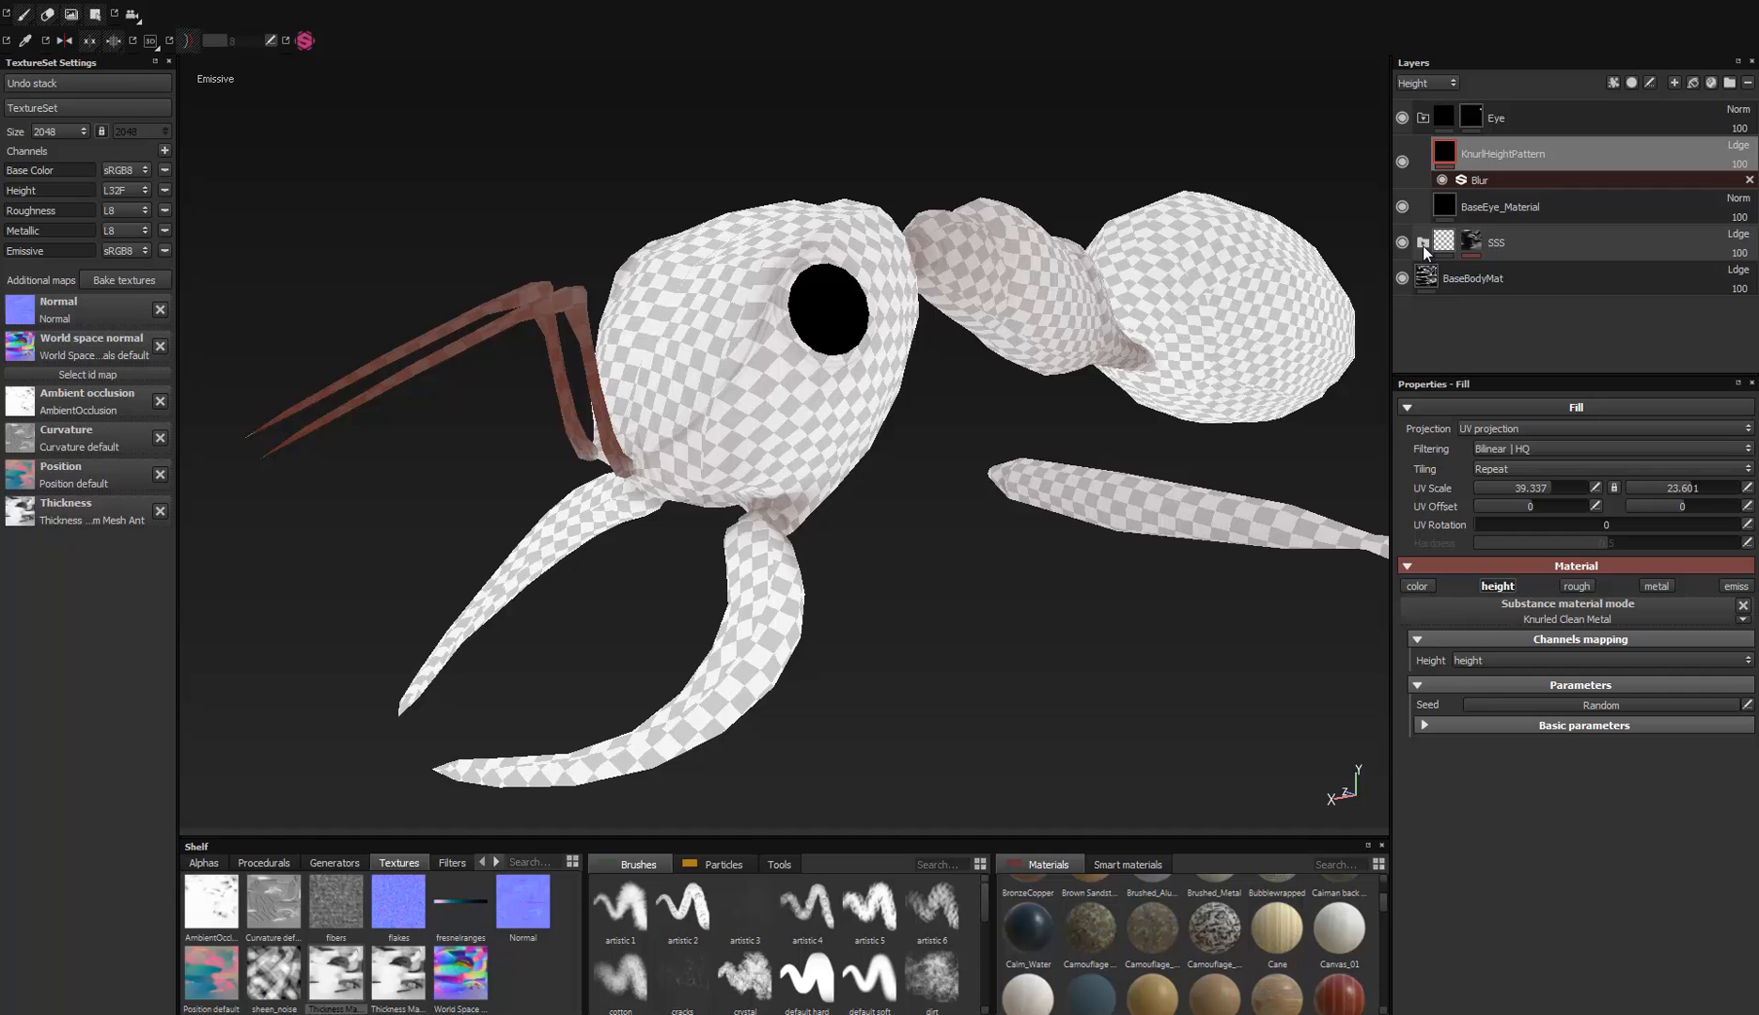
alt+drag(910, 456, 547, 429)
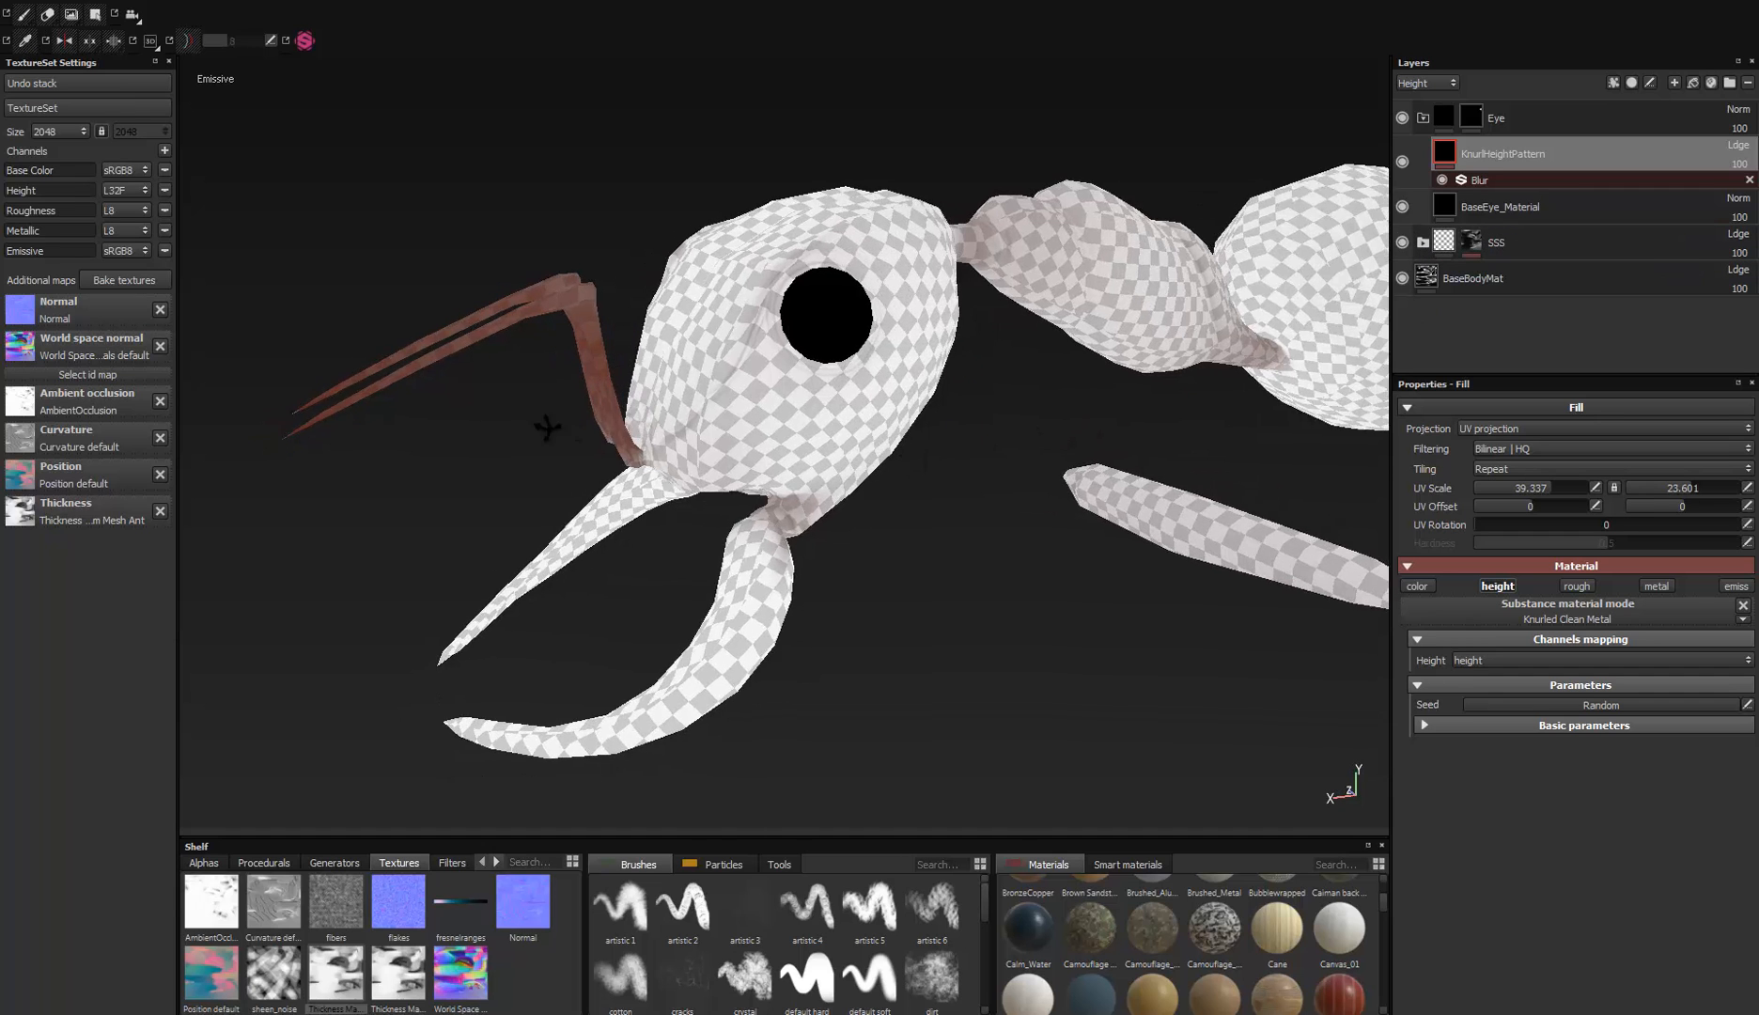
alt+right_drag(547, 428, 912, 539)
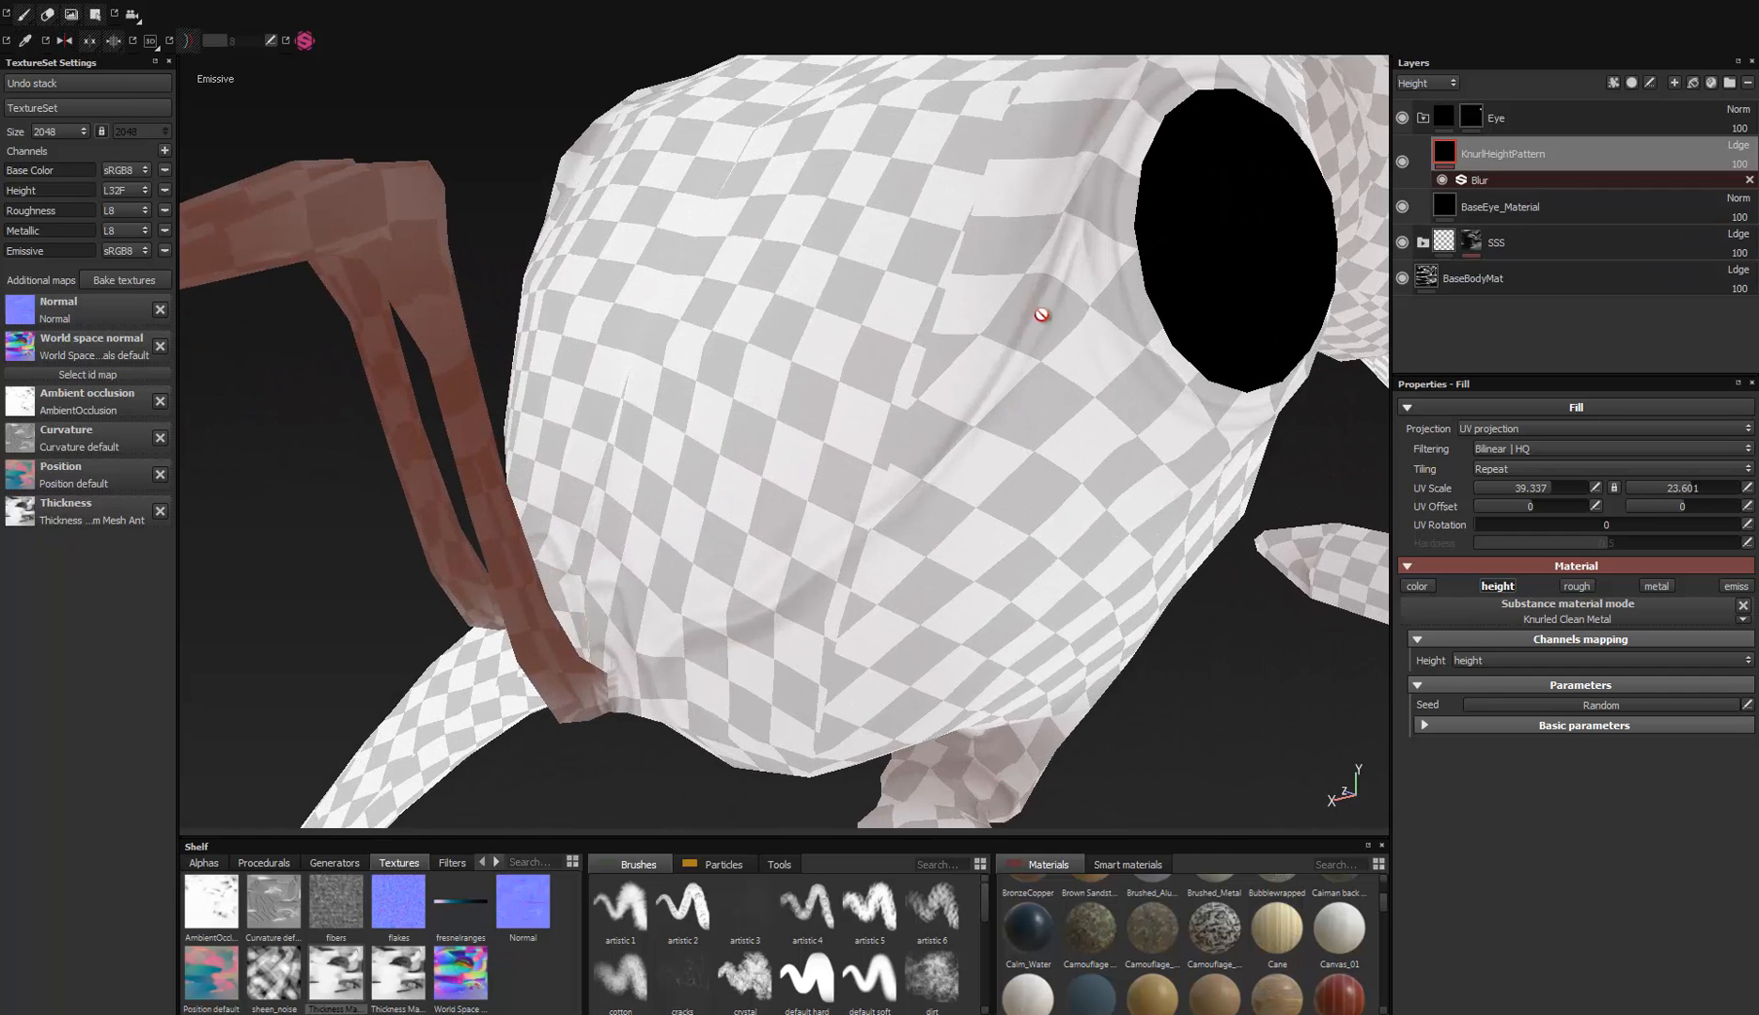
alt+right_drag(836, 743, 789, 416)
alt+drag(789, 416, 602, 418)
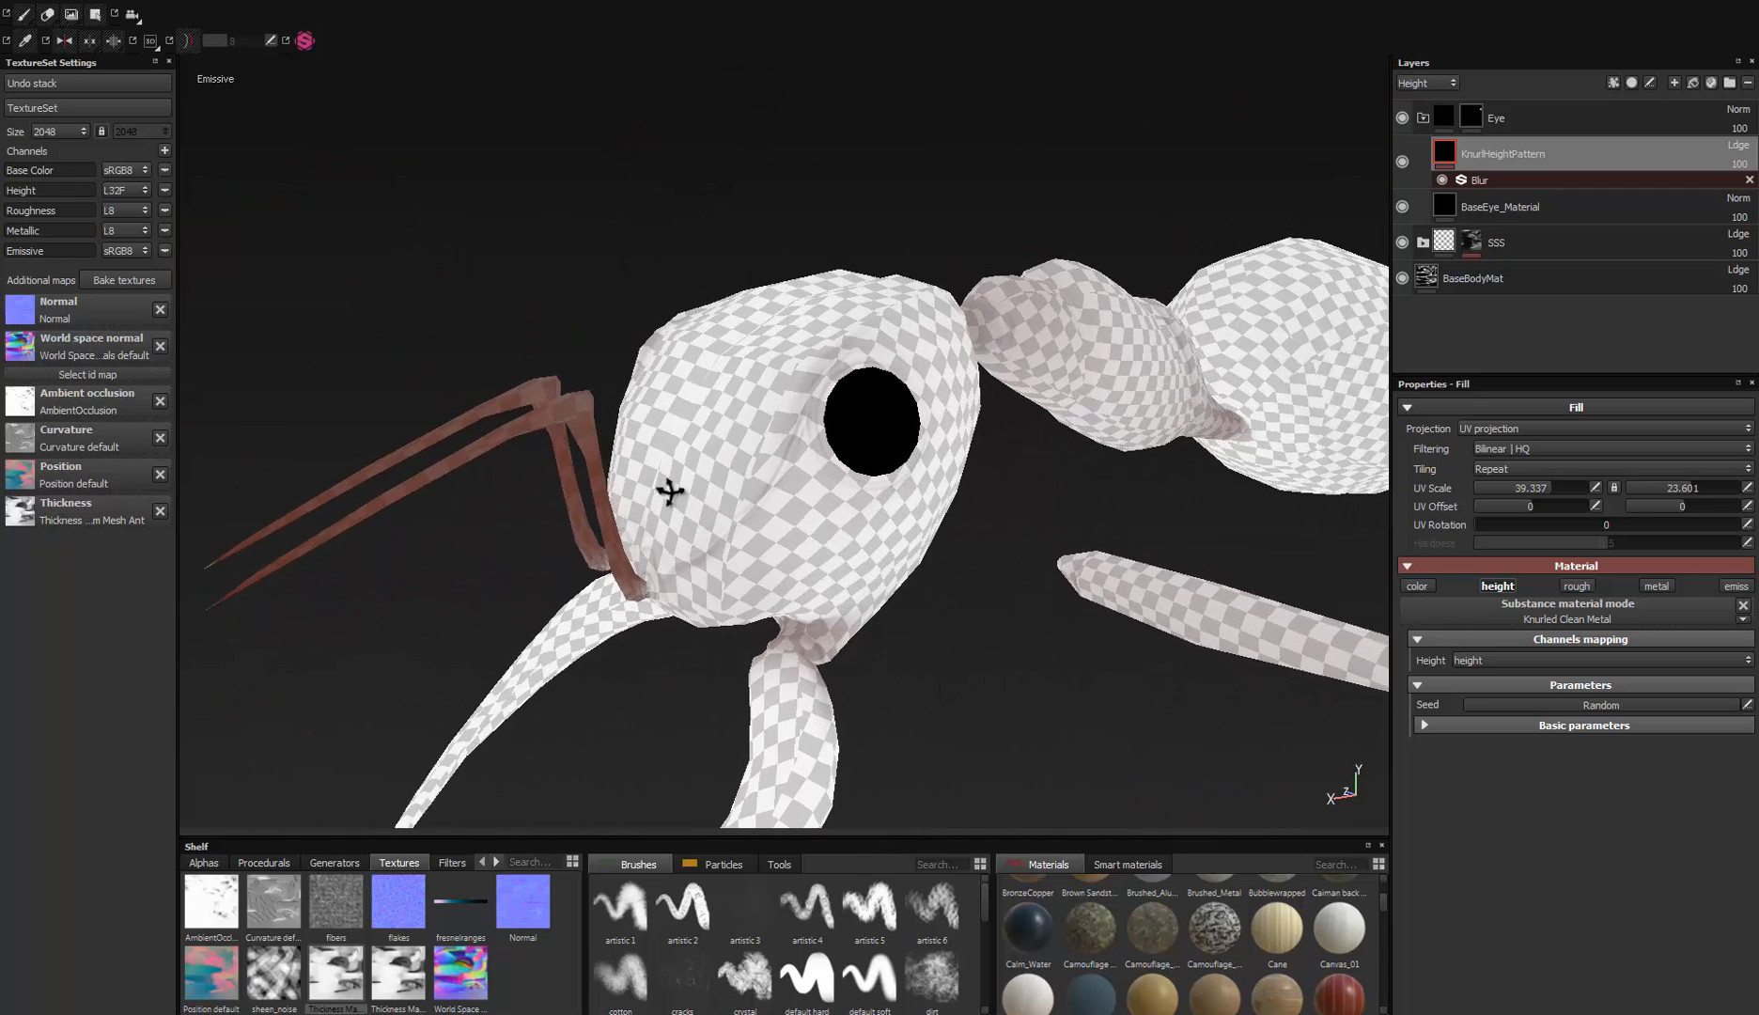
Step: Try enabling the emissive channel on the BaseBodyMat layer, check the model, and disable the channel again
click(1423, 280)
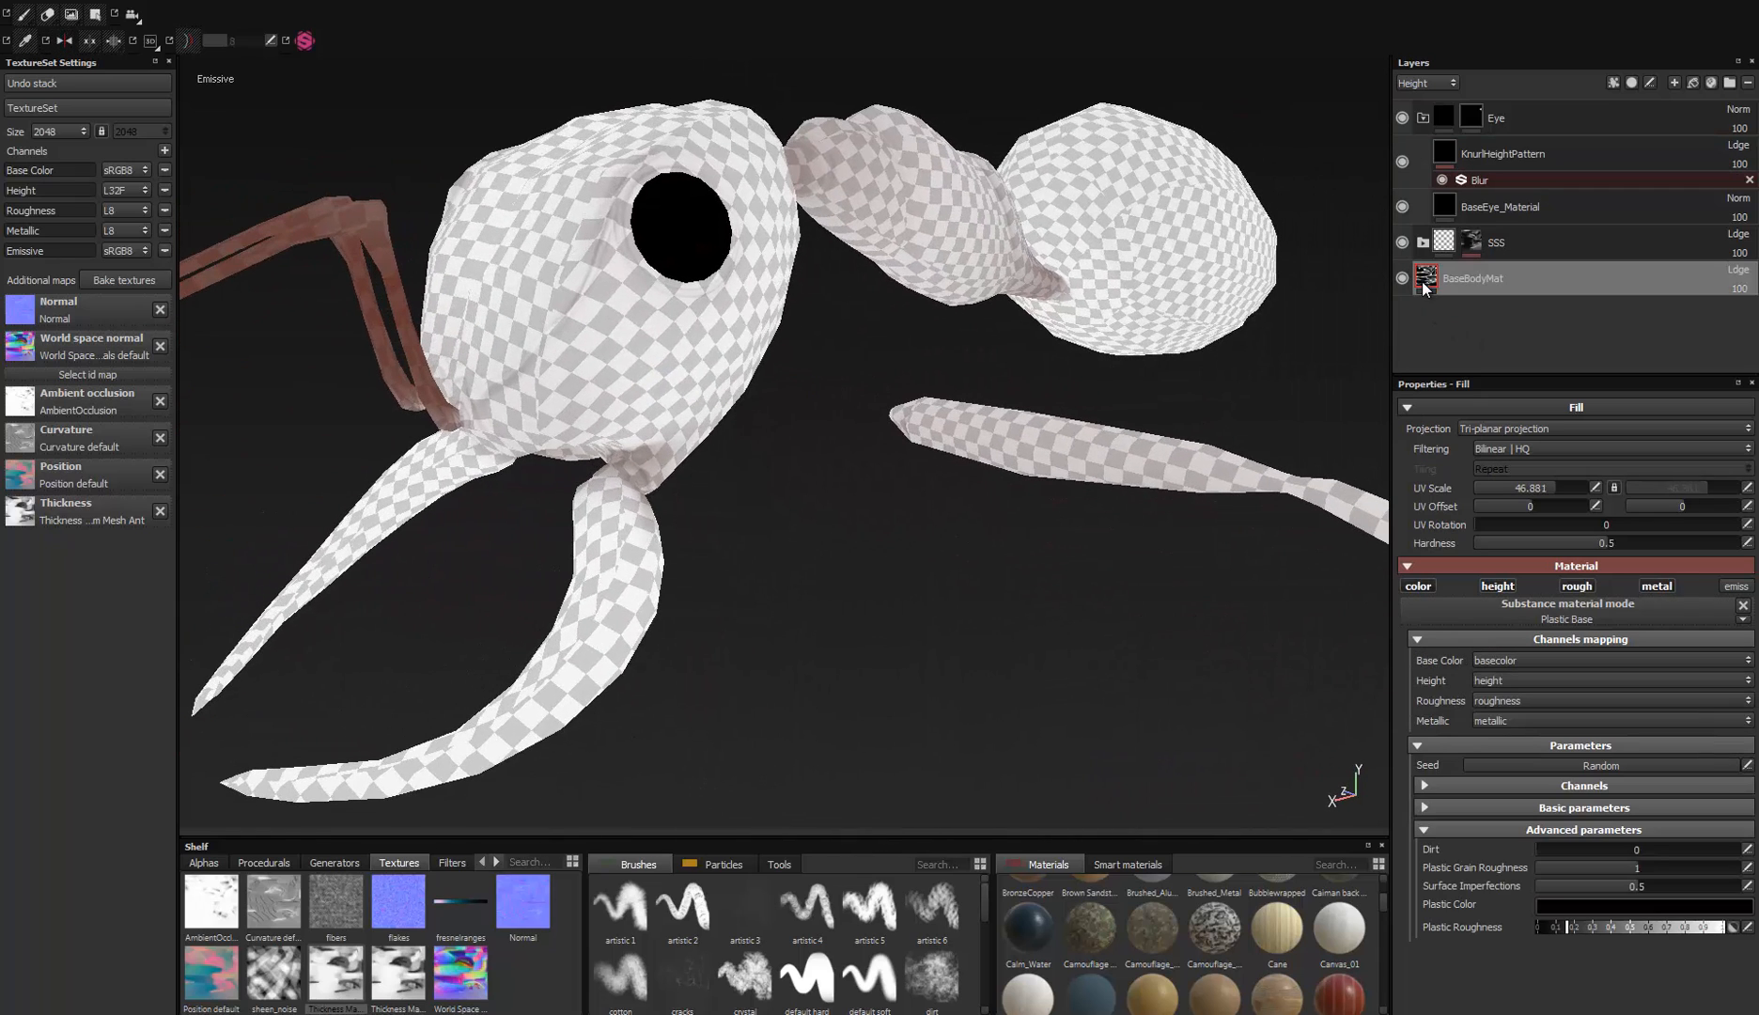
click(1734, 586)
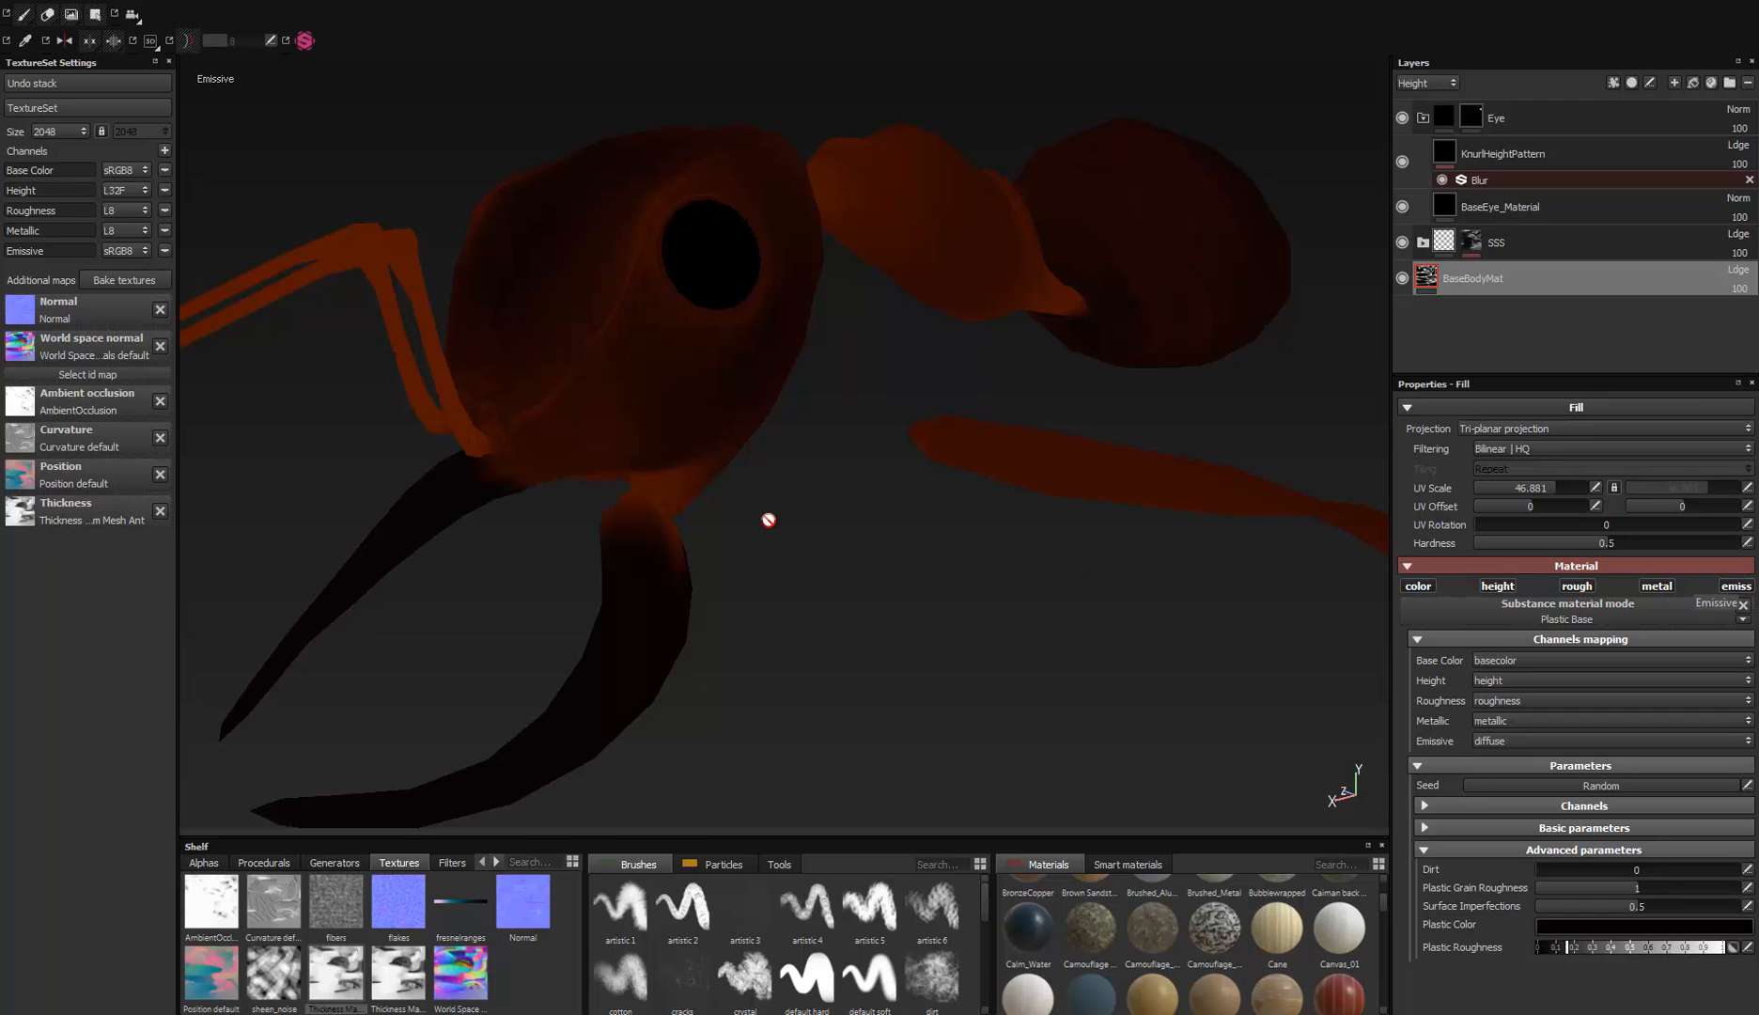
alt+drag(770, 514, 816, 540)
scroll(816, 541, down, 4)
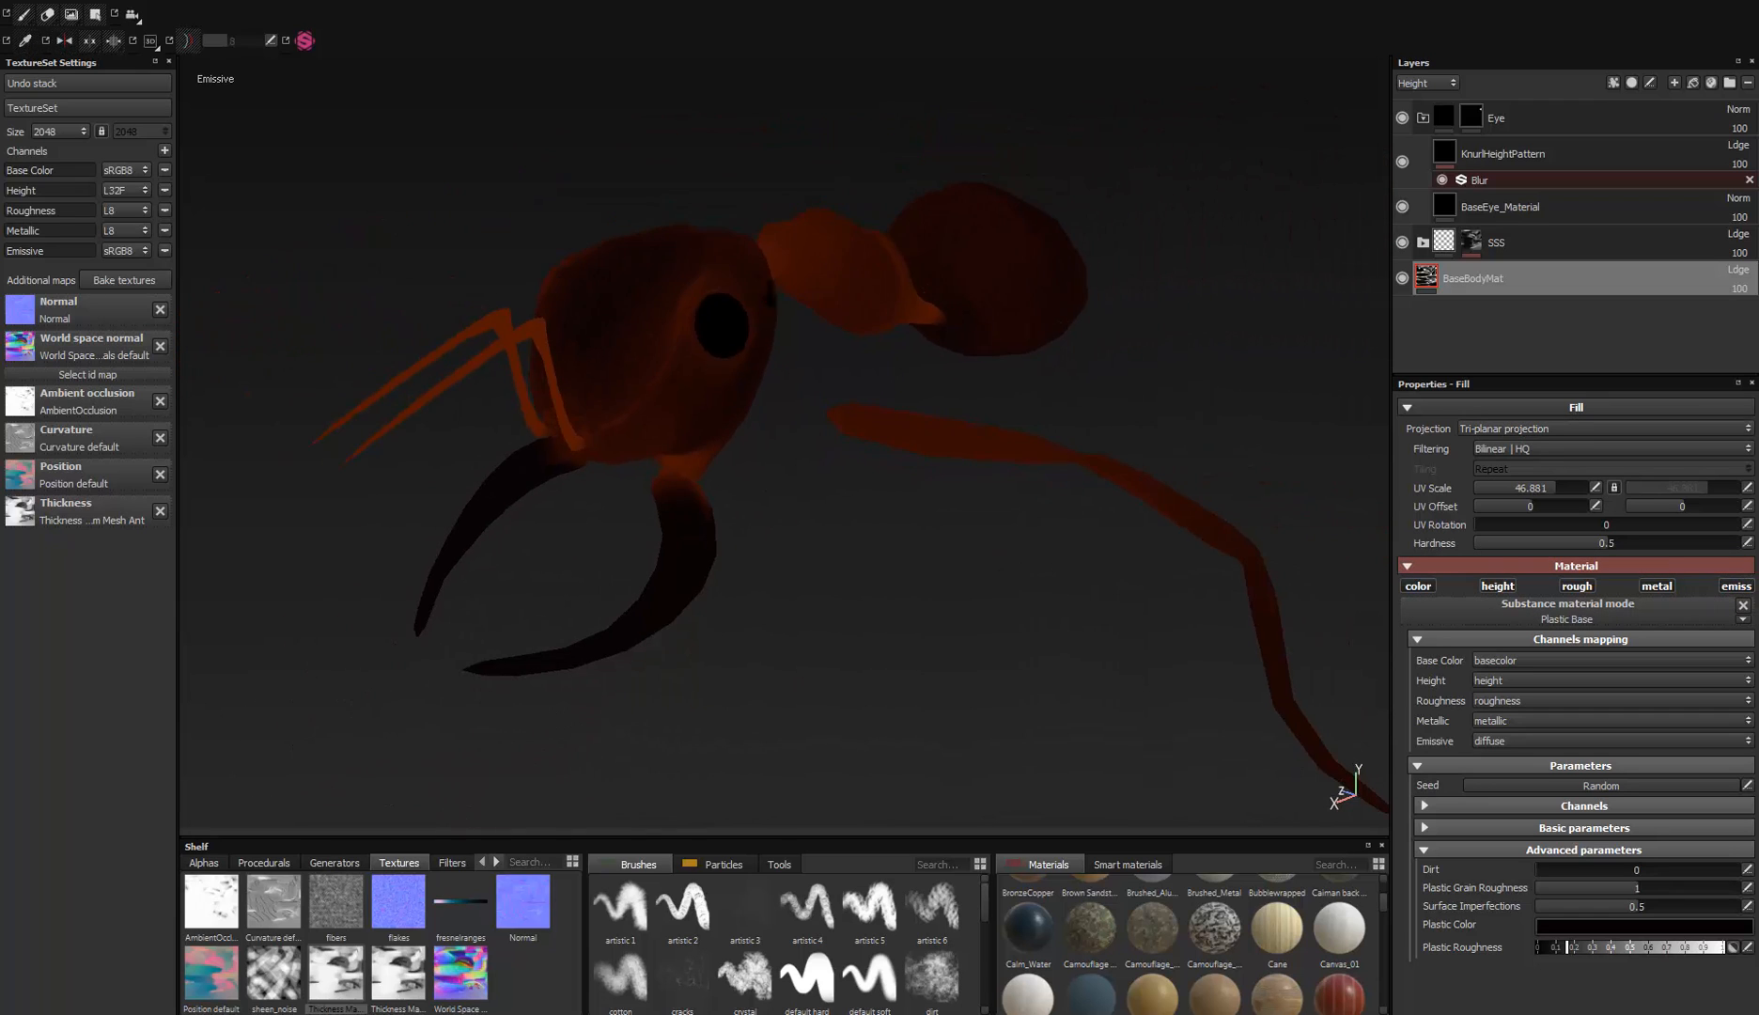
click(1737, 586)
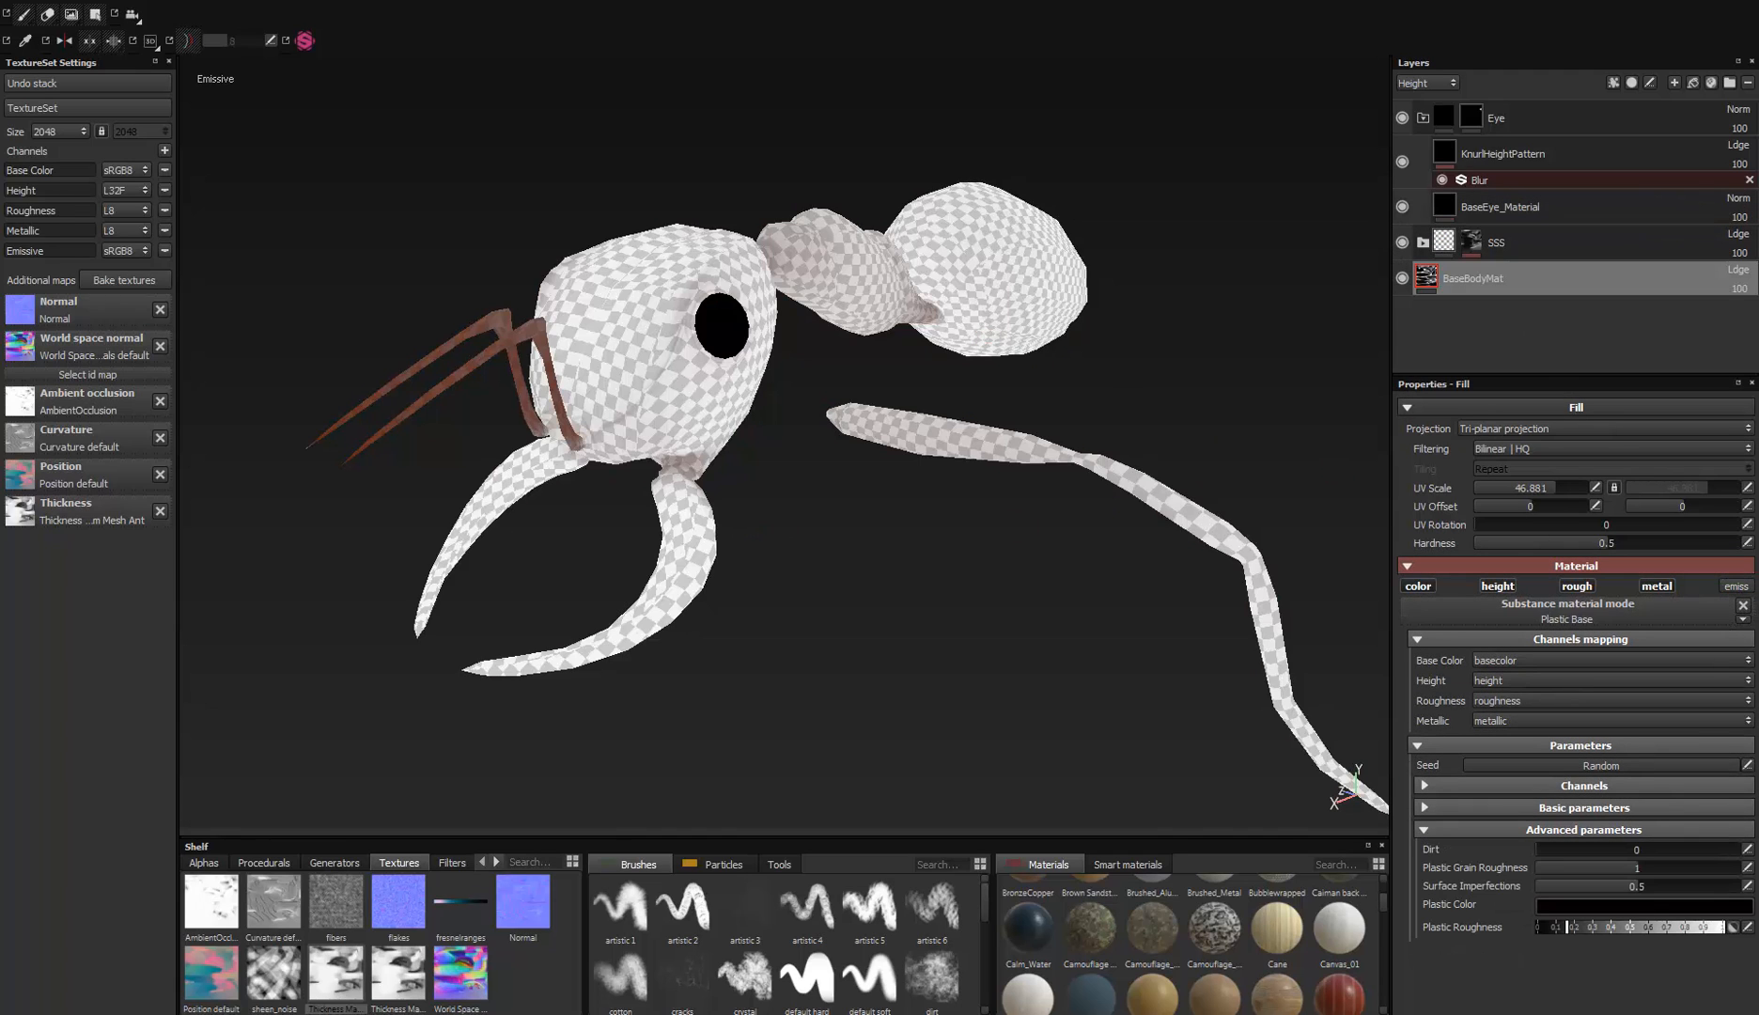
Step: Add a fill layer directly above BaseBodyMat and name it BaseEmmissive
click(1693, 83)
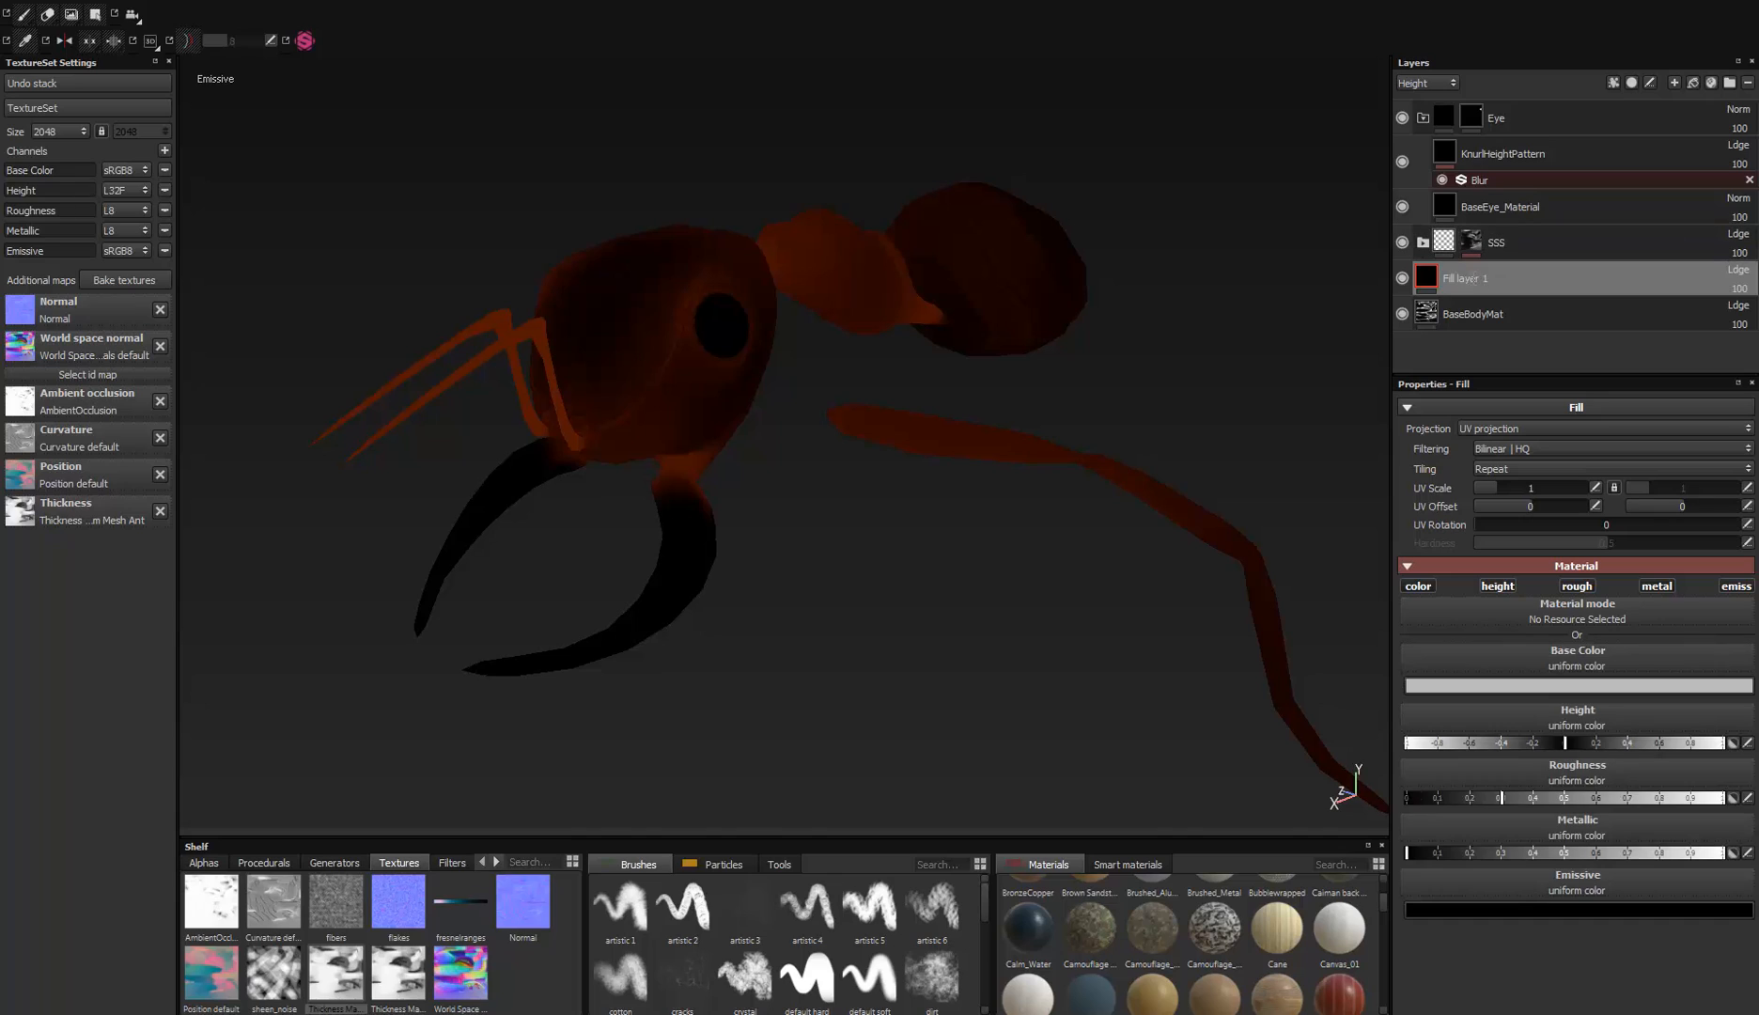
double_click(1473, 277)
text(BaseEmmissive)
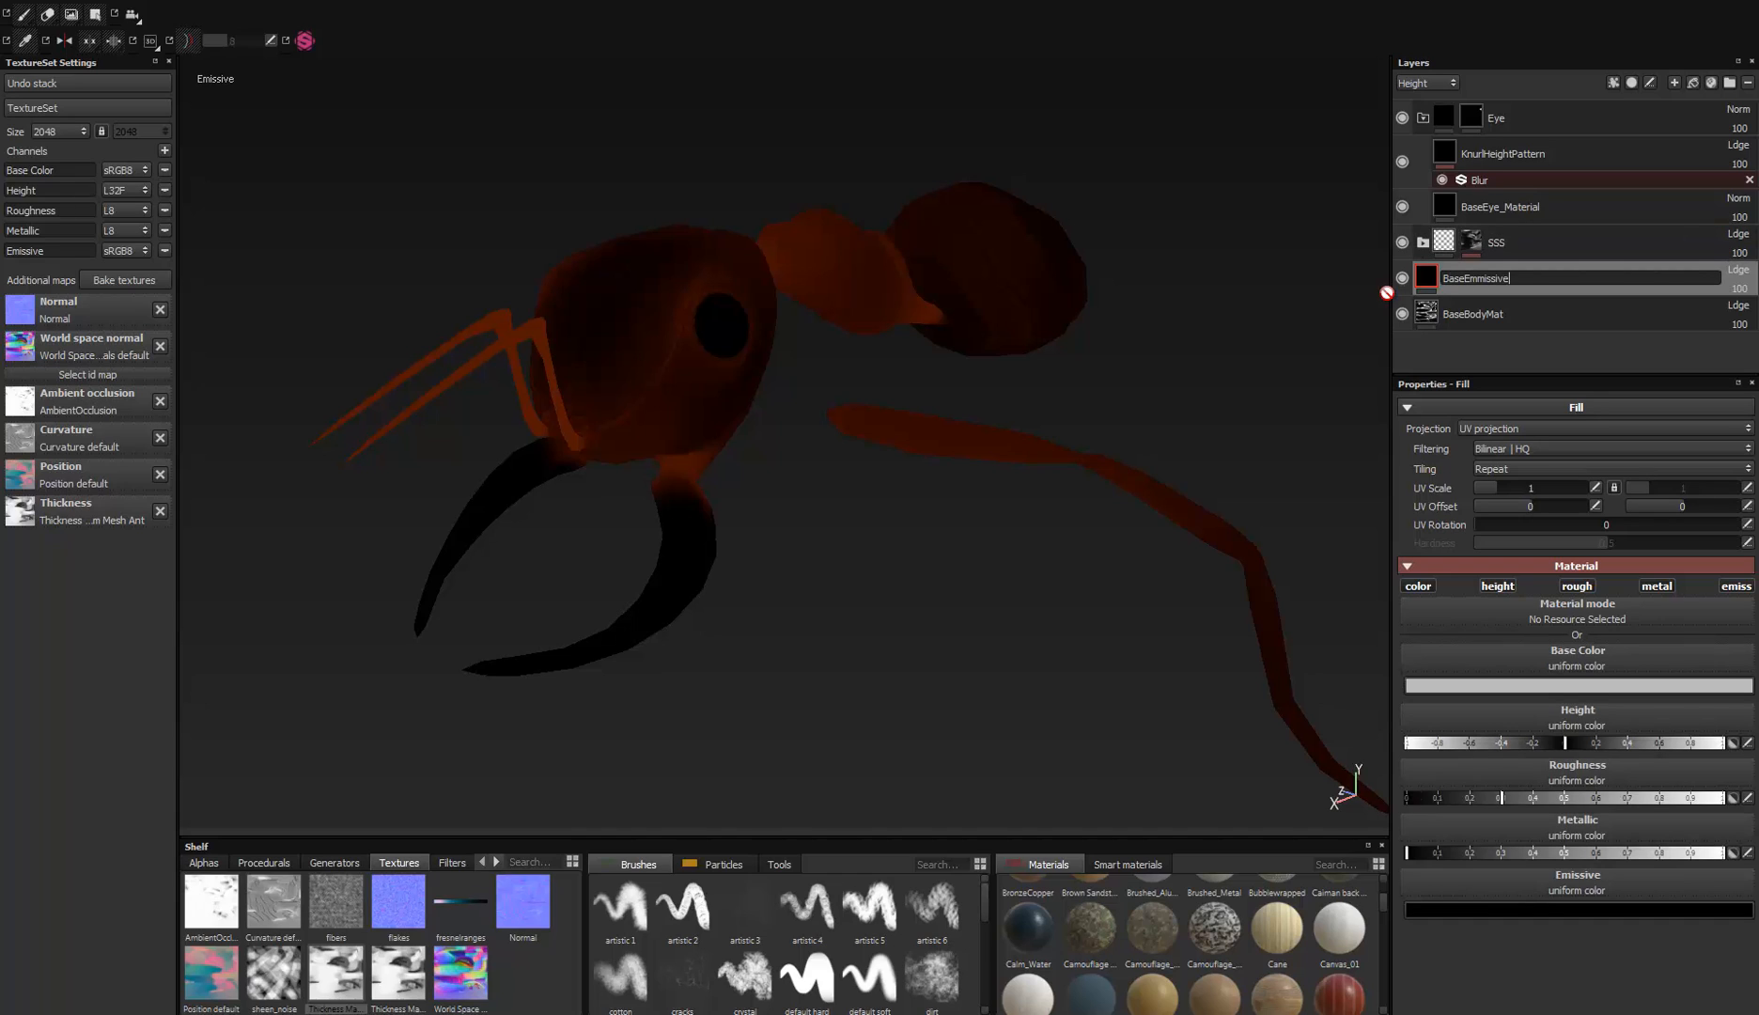
key(Return)
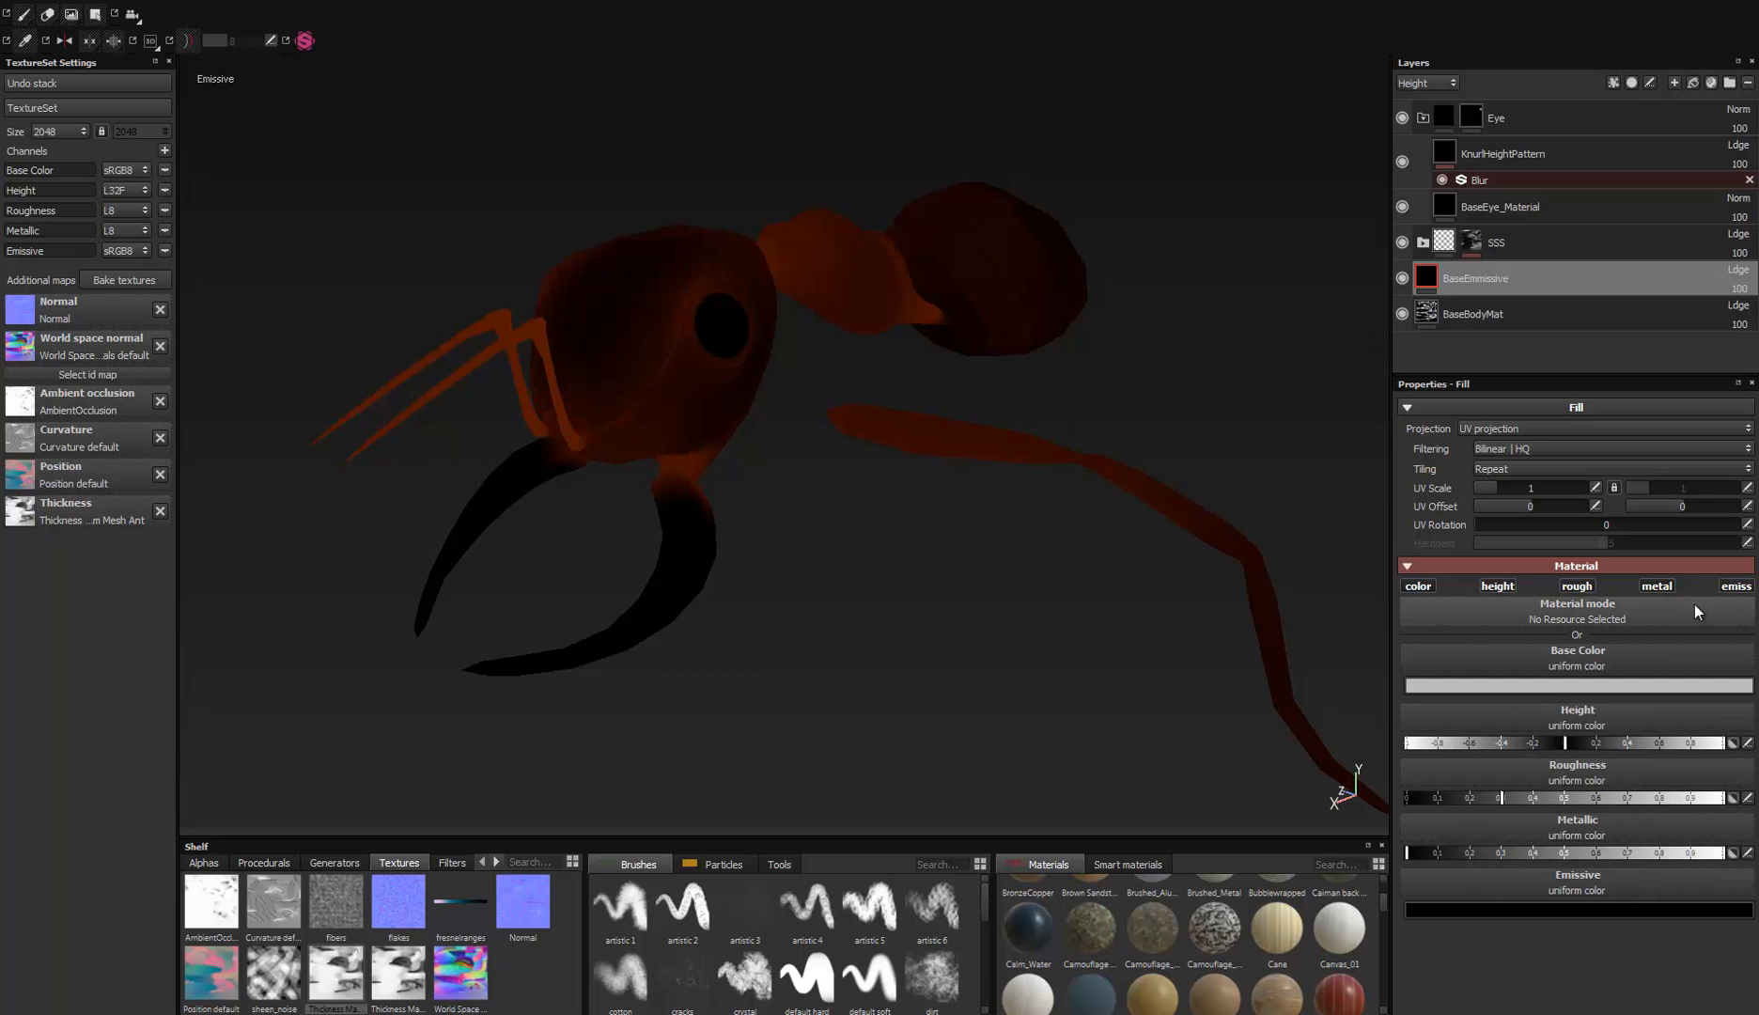
Step: Turn off the metal, rough, height and color channels of BaseEmmissive, leaving only the emissive channel active
click(1656, 586)
click(1578, 585)
click(1497, 585)
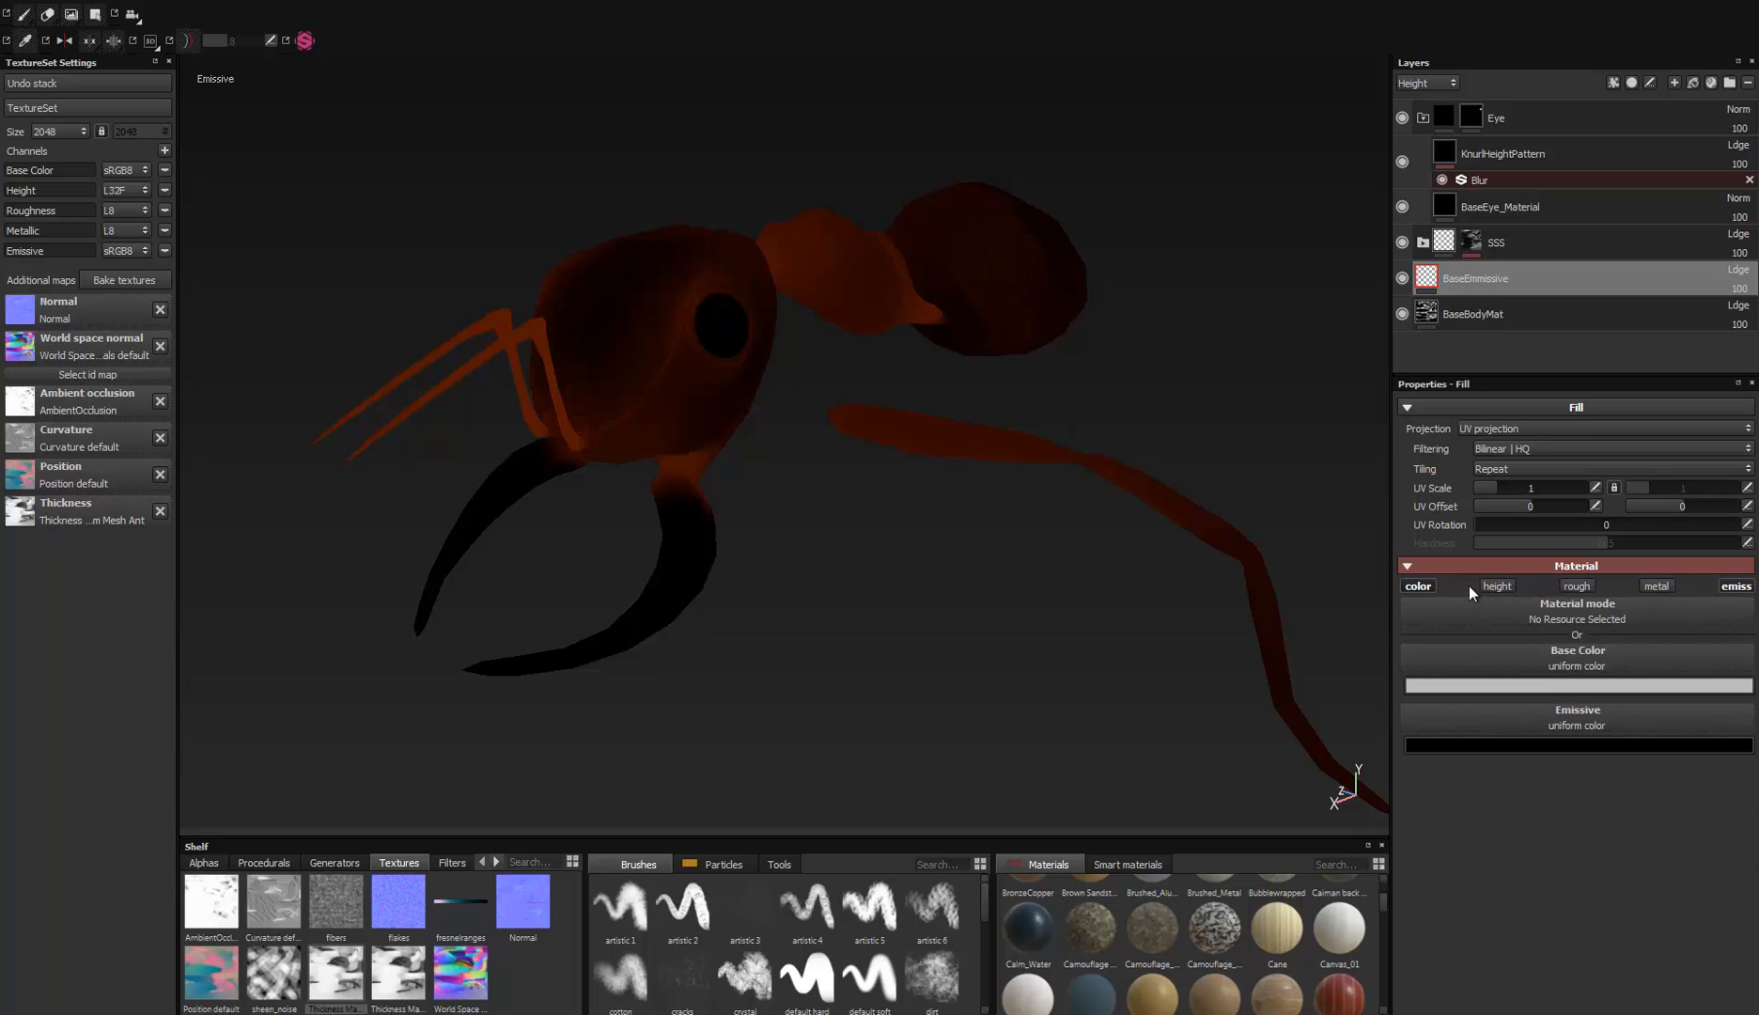
click(1419, 586)
alt+drag(924, 563, 627, 339)
alt+drag(678, 450, 1081, 395)
Step: Select the SSS folder's mask and switch from Polygon Fill to the Paint tool
click(1472, 241)
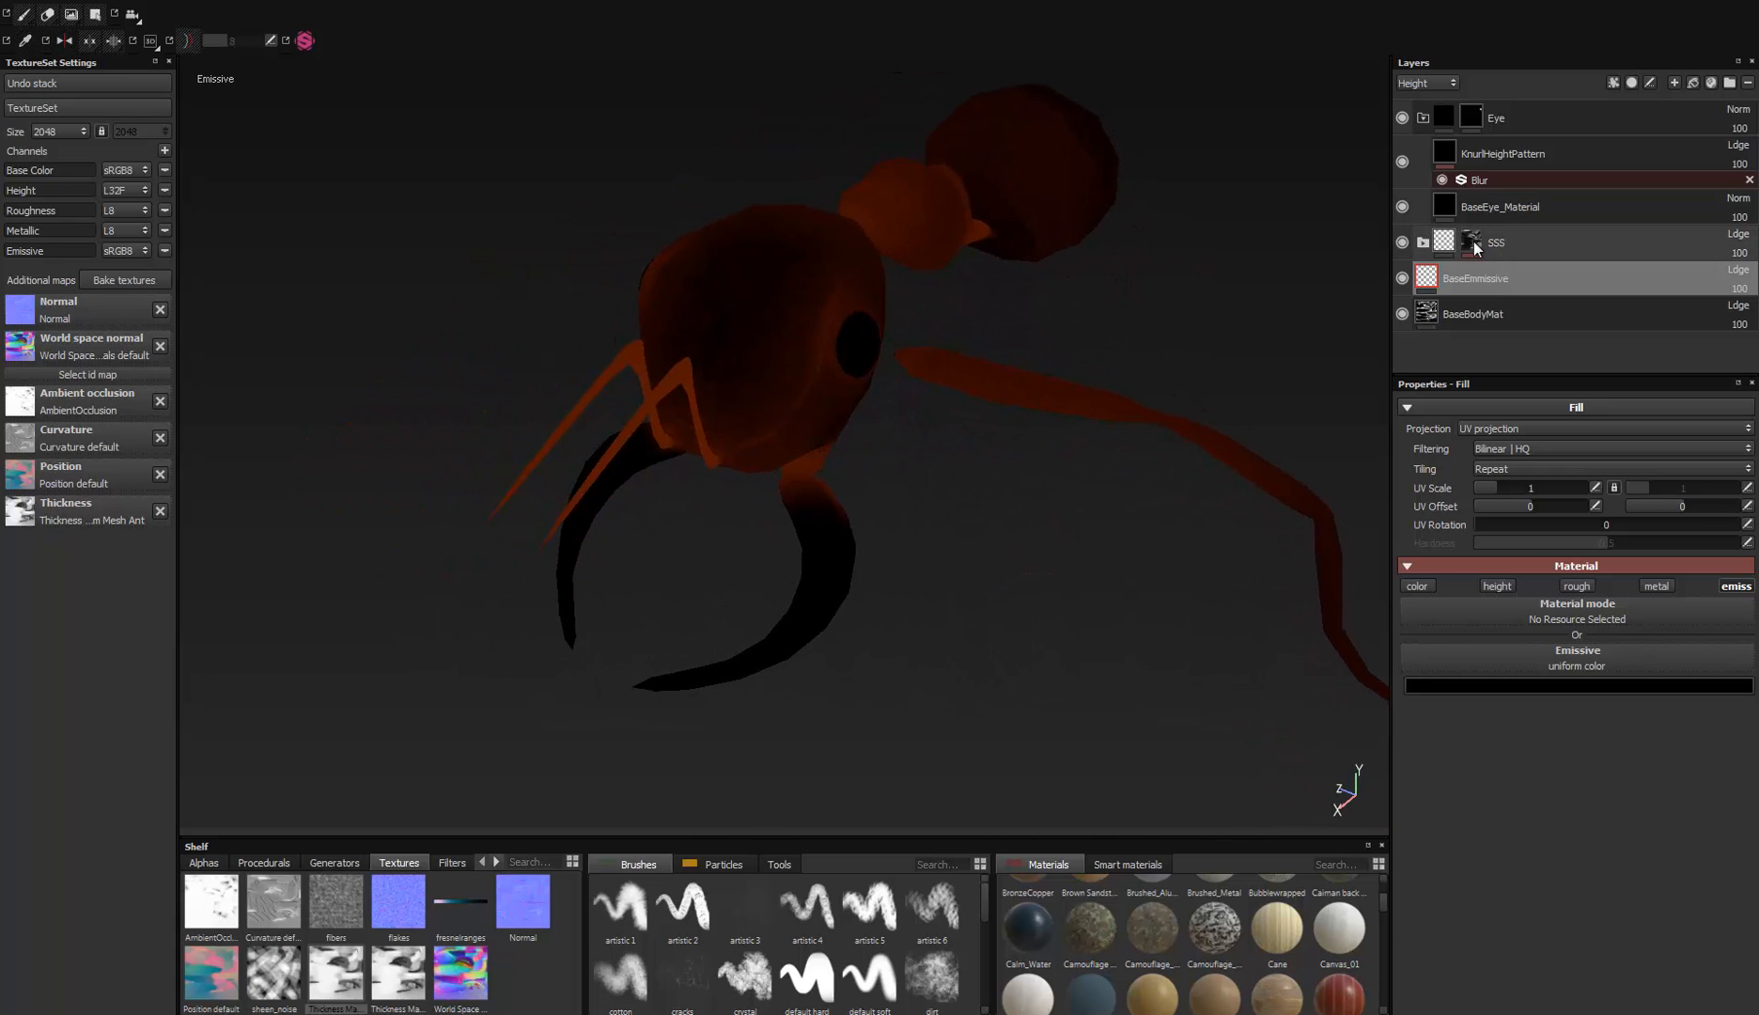
right_click(1472, 242)
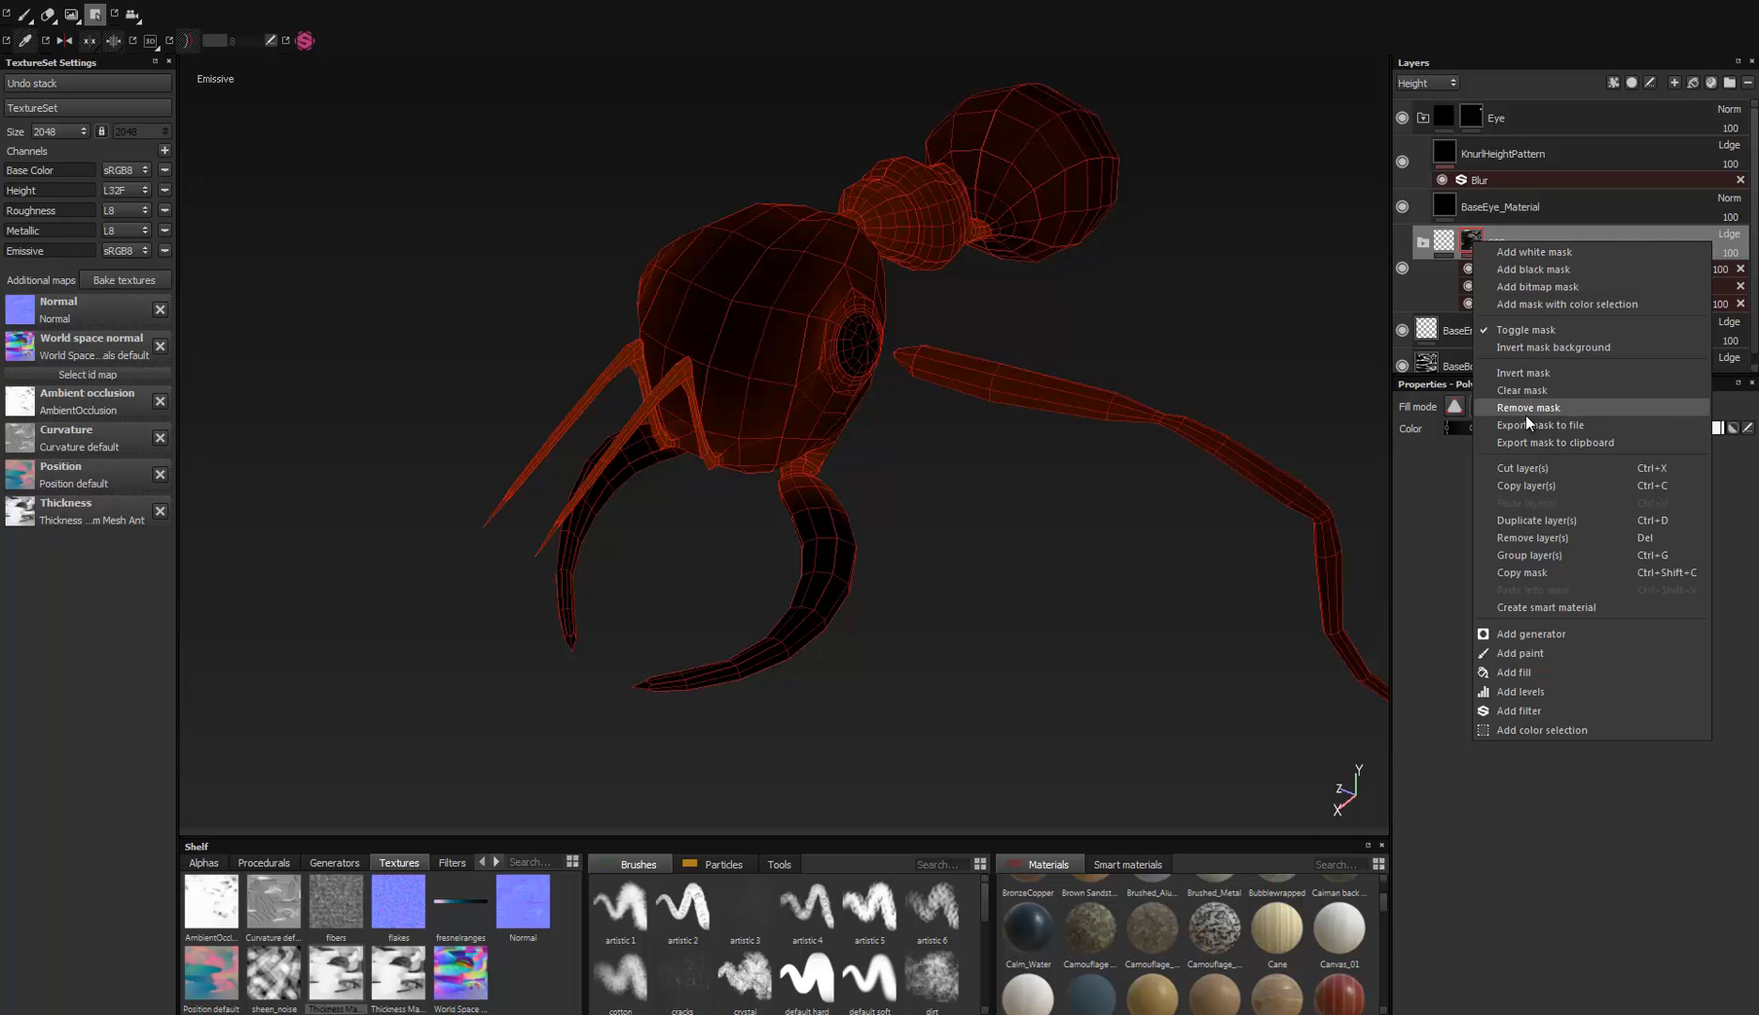
click(1413, 511)
alt+drag(926, 424, 799, 386)
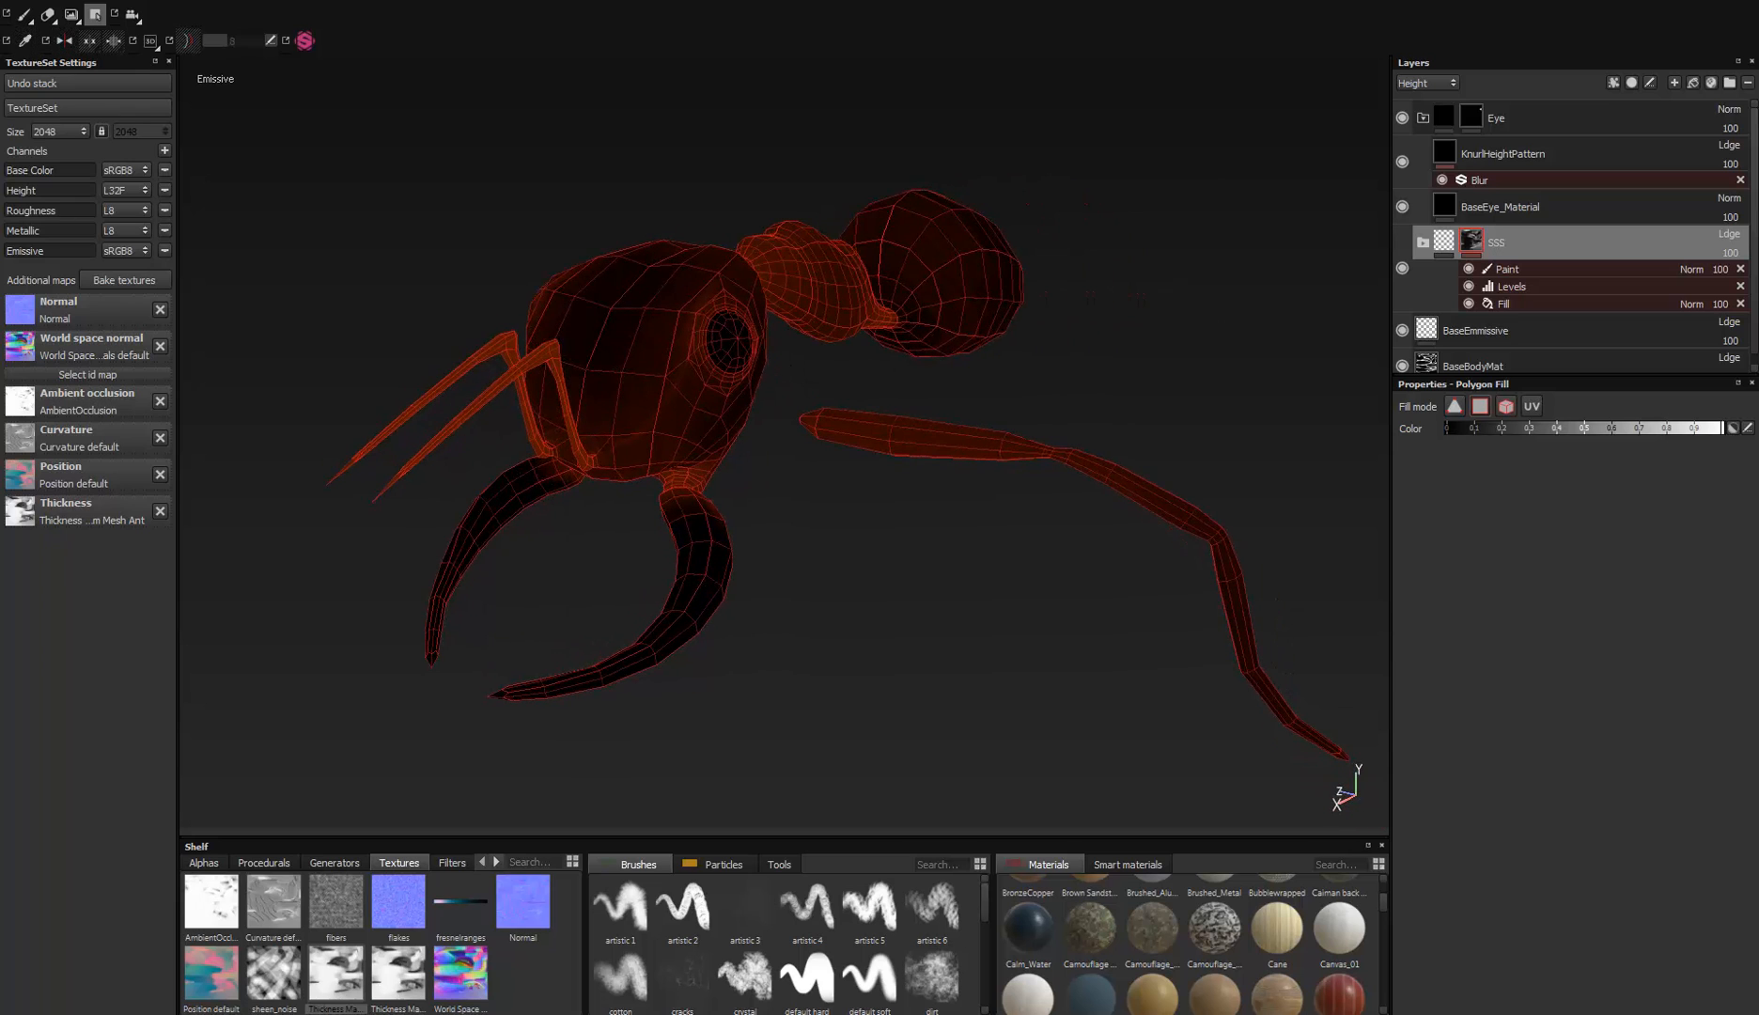
key(1)
alt+middle_drag(776, 447, 672, 336)
alt+drag(672, 336, 675, 280)
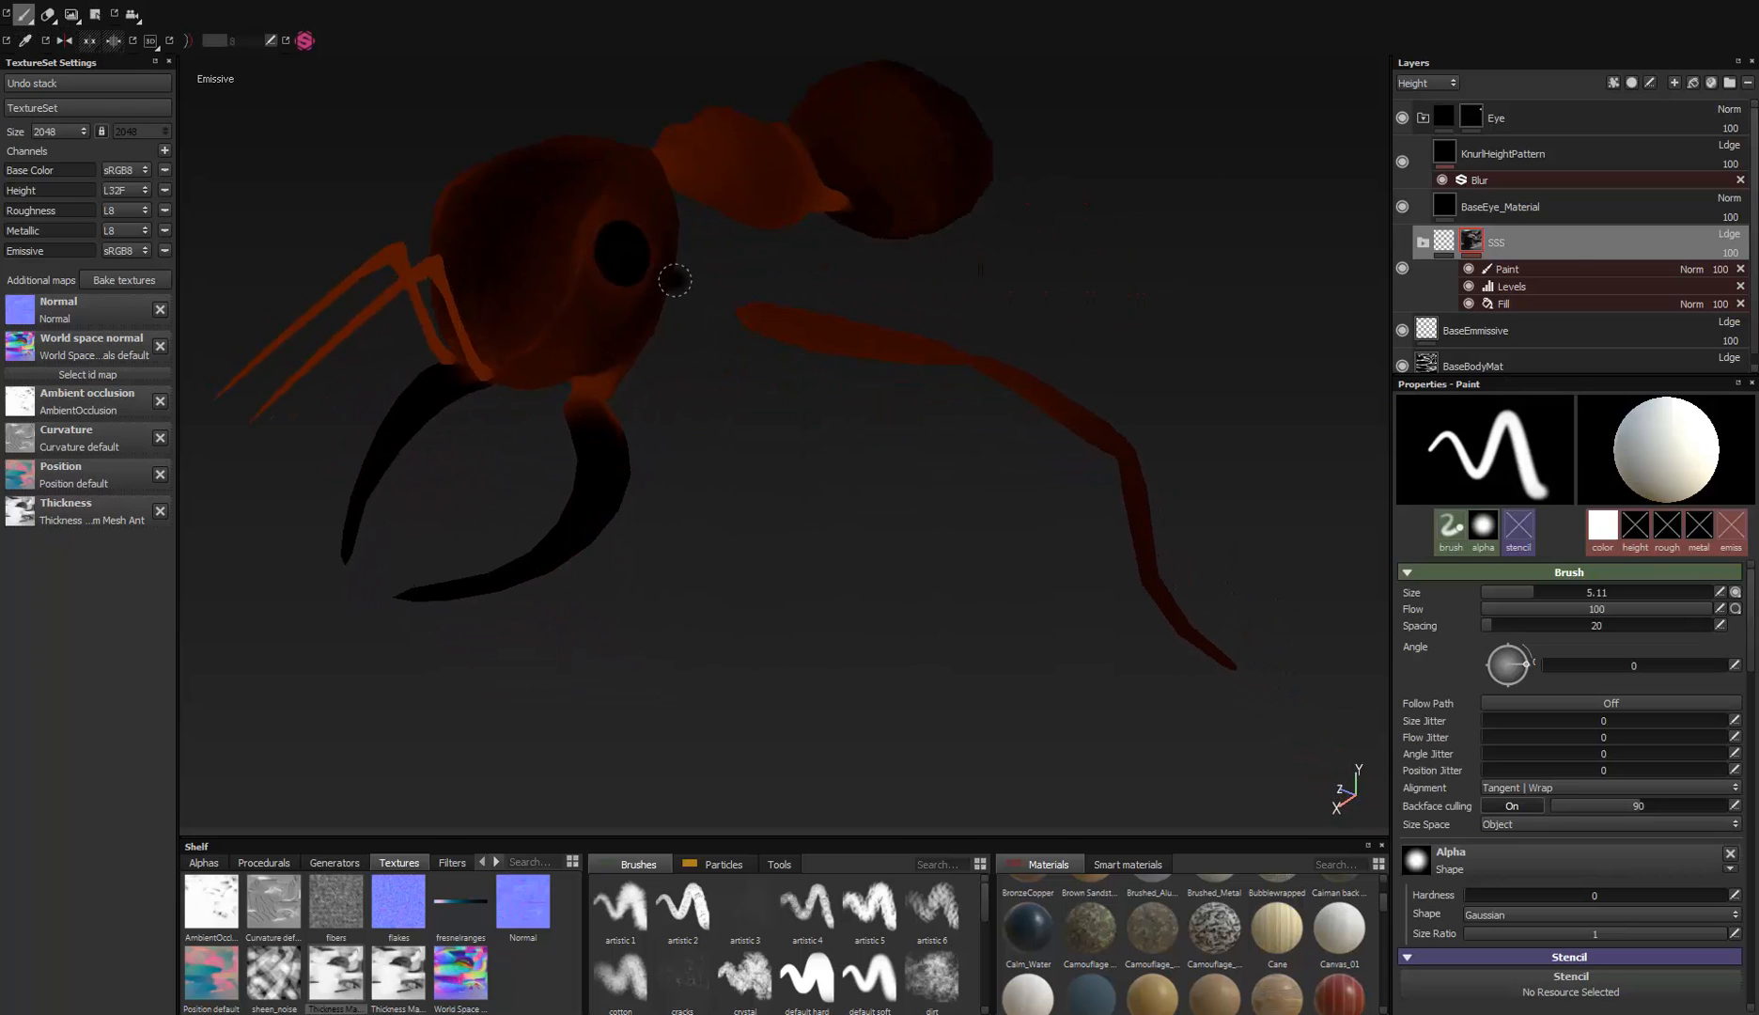
Step: Return to the Material view and examine the leg, head, mandibles and abdomen from several angles and distances
key(m)
alt+drag(1076, 226, 883, 480)
alt+middle_drag(883, 479, 652, 290)
alt+right_drag(652, 290, 931, 809)
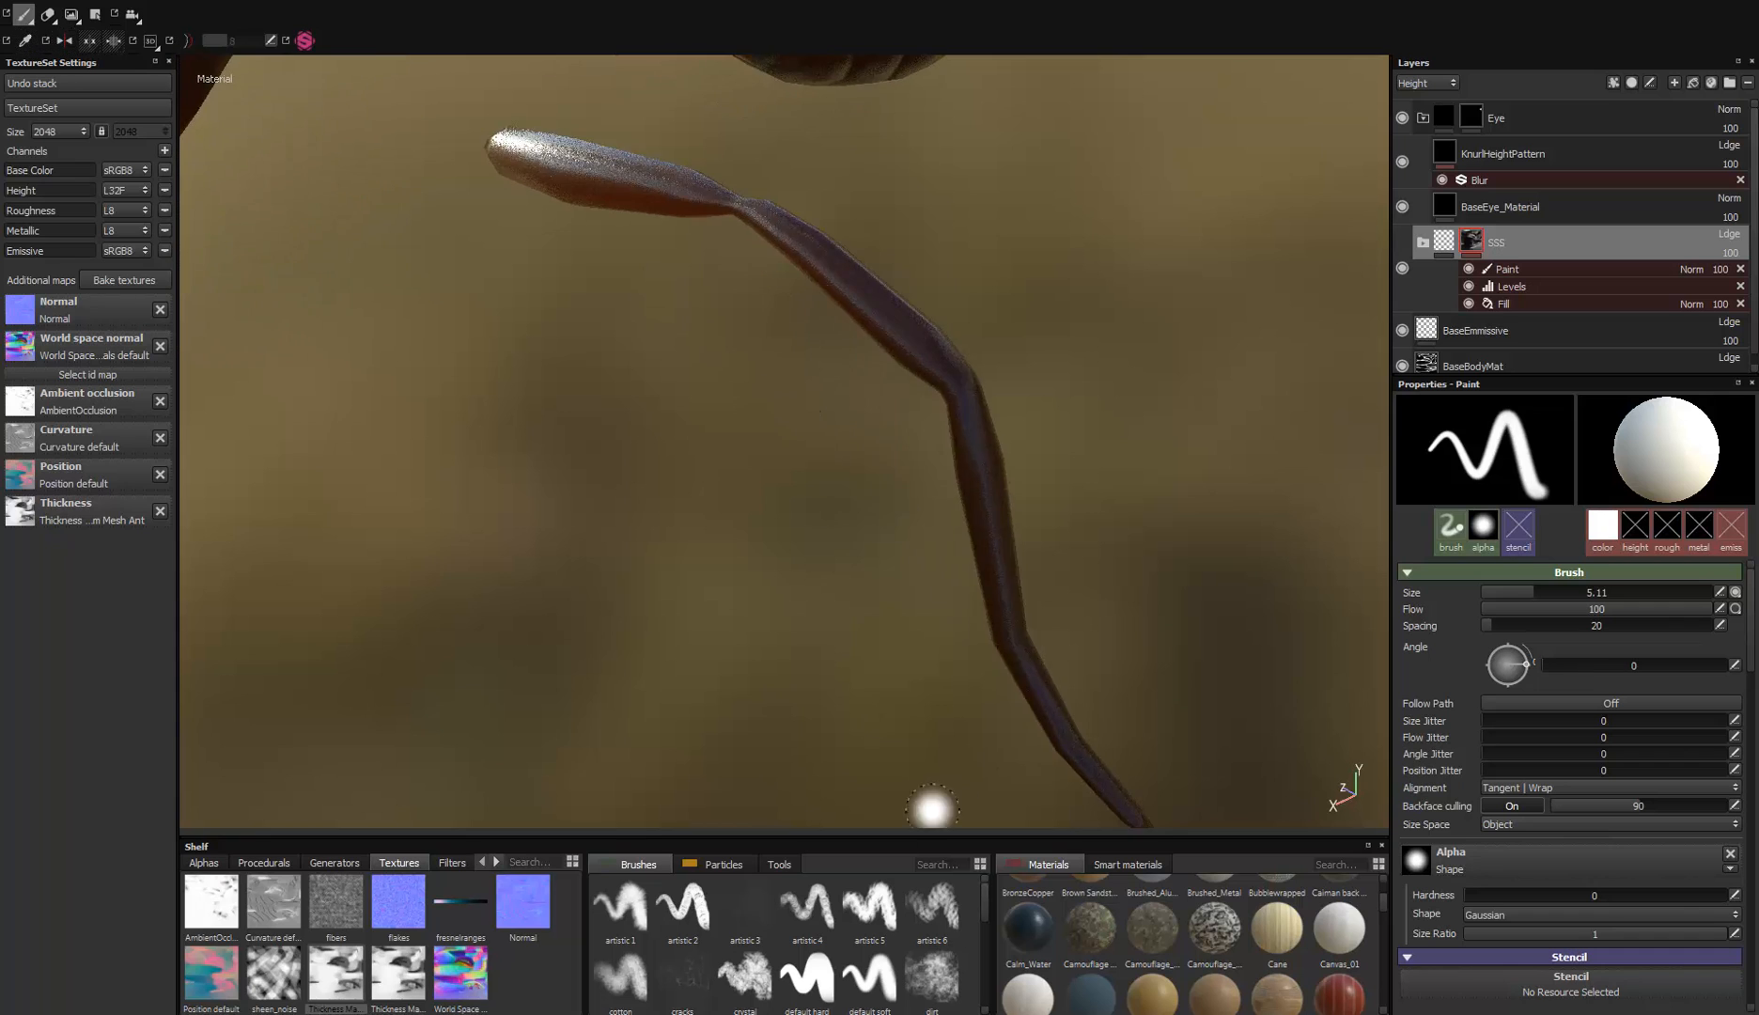
alt+middle_drag(930, 809, 753, 373)
alt+drag(753, 373, 935, 524)
alt+right_drag(935, 524, 752, 244)
alt+middle_drag(752, 244, 789, 314)
alt+drag(790, 315, 808, 385)
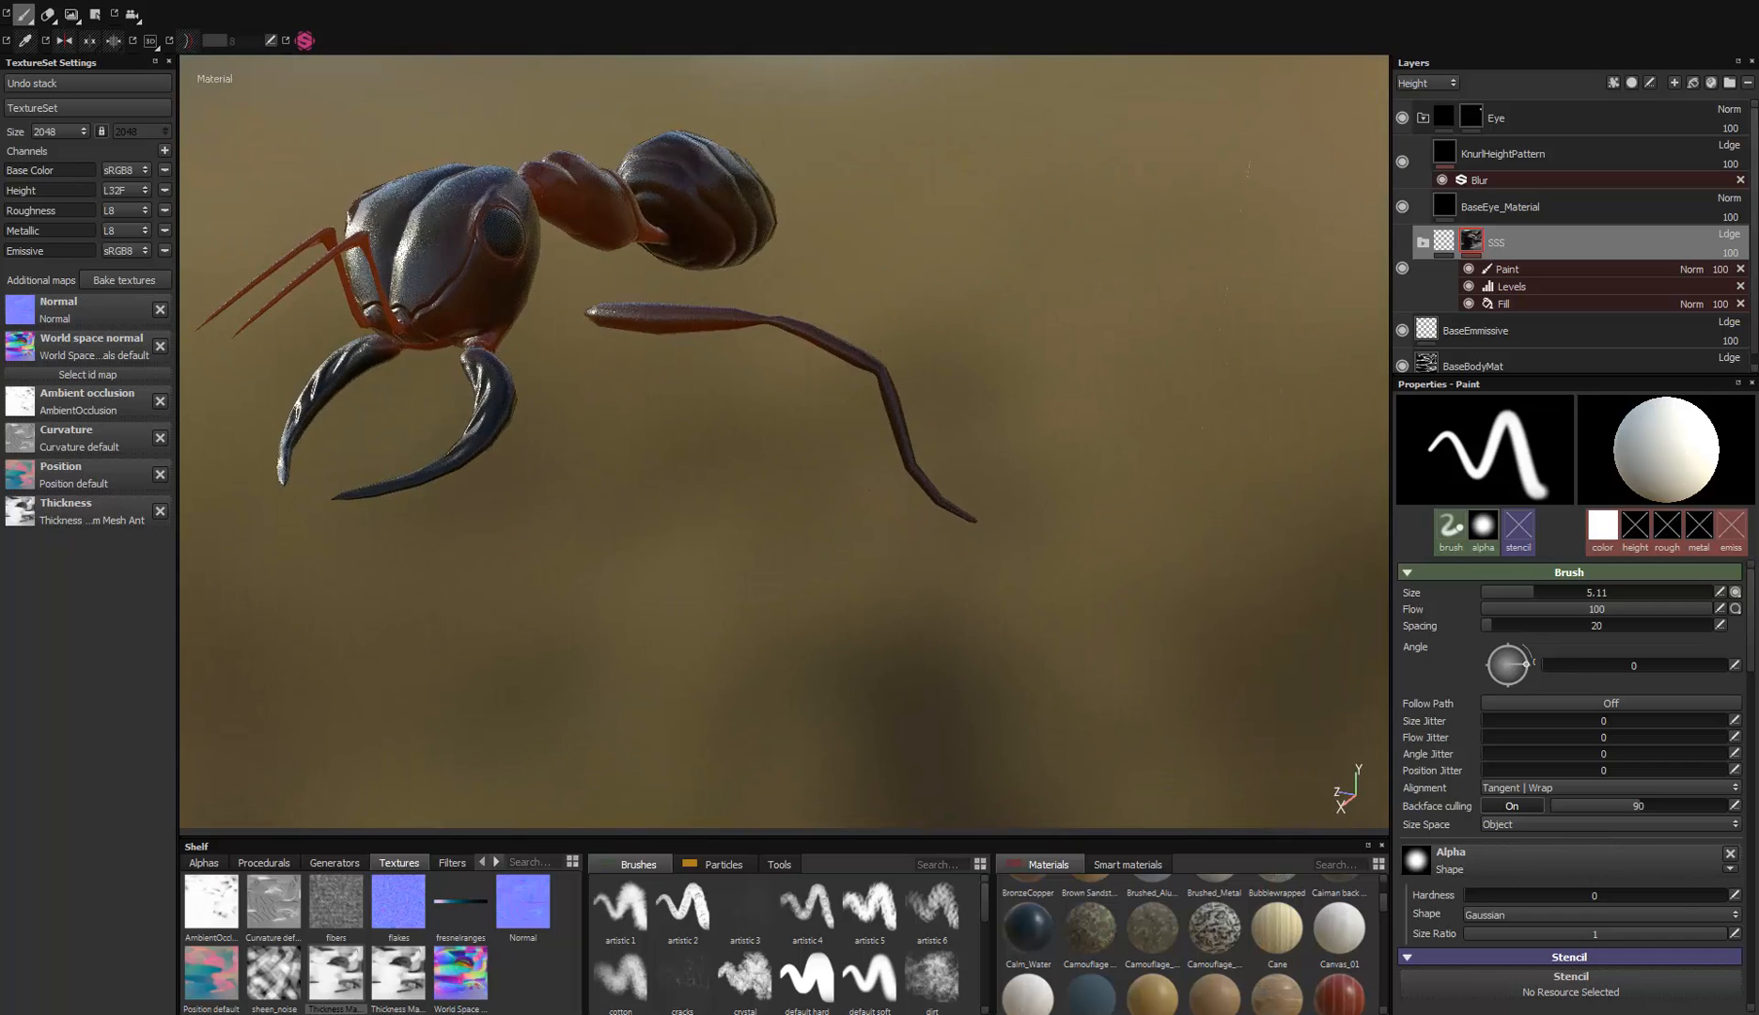
alt+middle_drag(752, 376, 932, 490)
mouse_move(933, 489)
alt+mouse_down()
mouse_move(930, 467)
mouse_move(949, 465)
alt+mouse_up()
alt+middle_drag(827, 498, 916, 470)
alt+drag(827, 489, 865, 573)
alt+drag(862, 496, 597, 503)
alt+drag(774, 495, 994, 420)
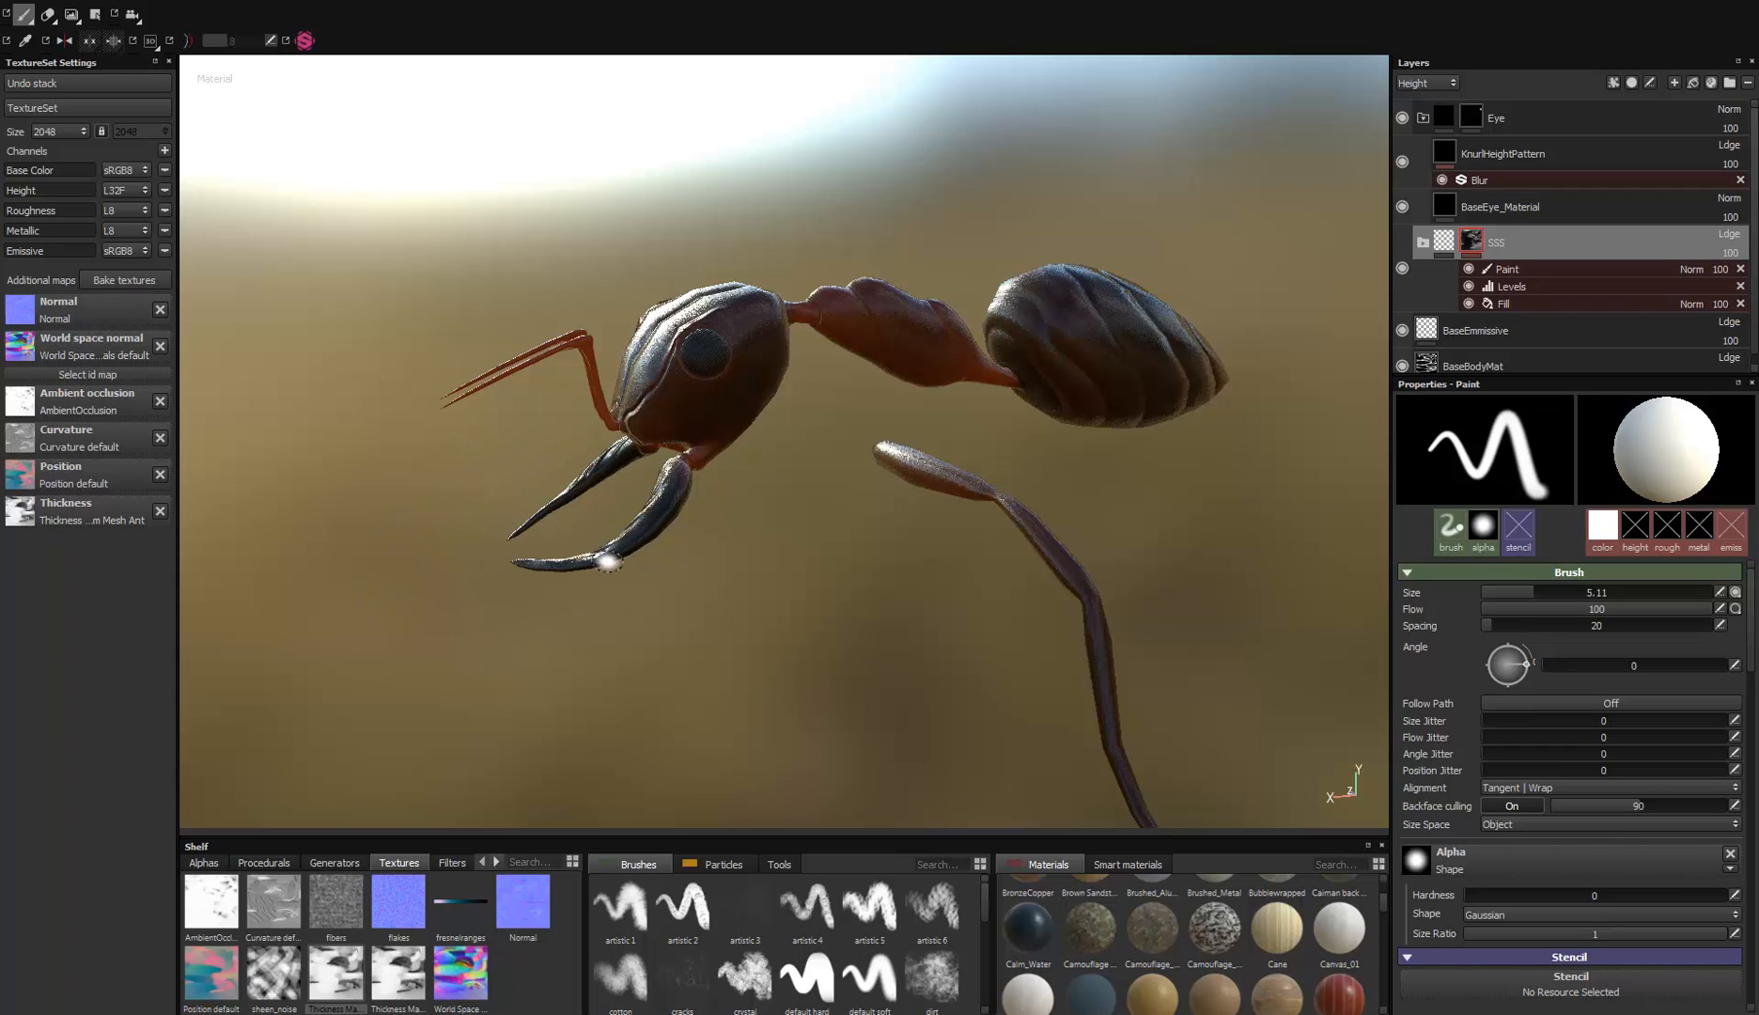
alt+middle_drag(581, 208, 644, 326)
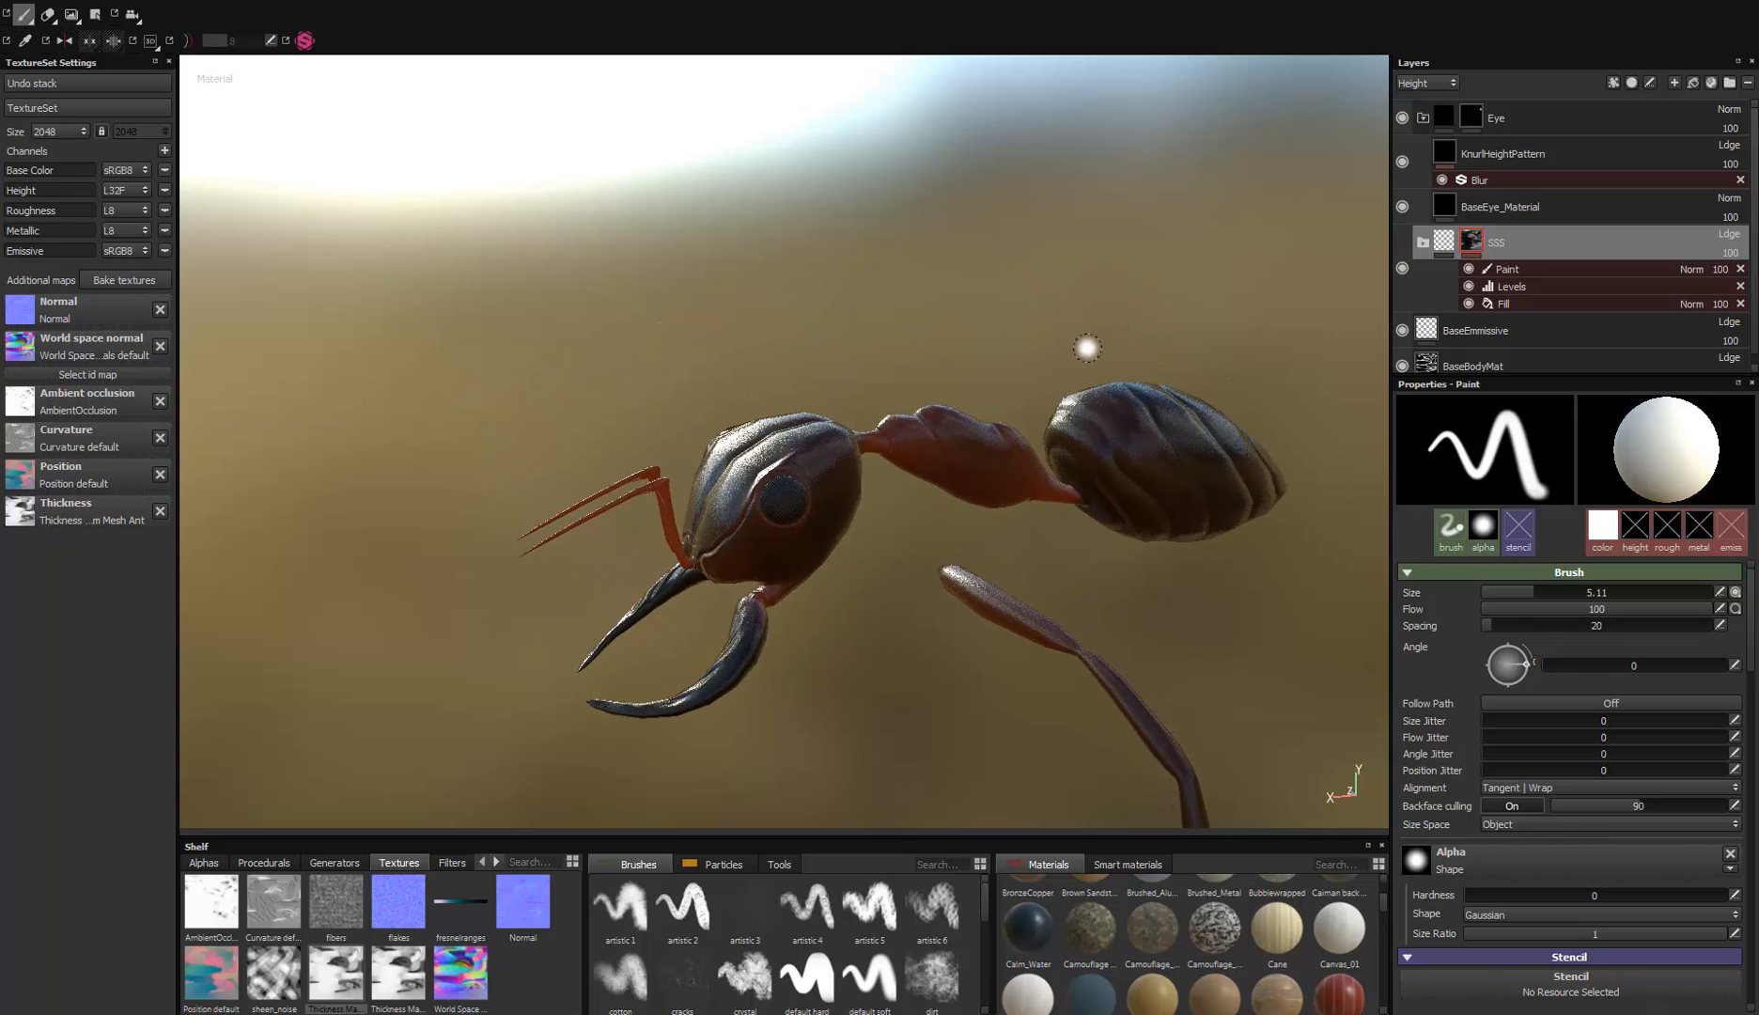
Step: Examine the ant's shading from the front and both sides, including the head, antennae, mandibles, abdomen and leg
alt+middle_drag(1088, 346, 938, 233)
alt+drag(742, 286, 833, 385)
alt+right_drag(833, 385, 829, 338)
alt+middle_drag(758, 382, 810, 444)
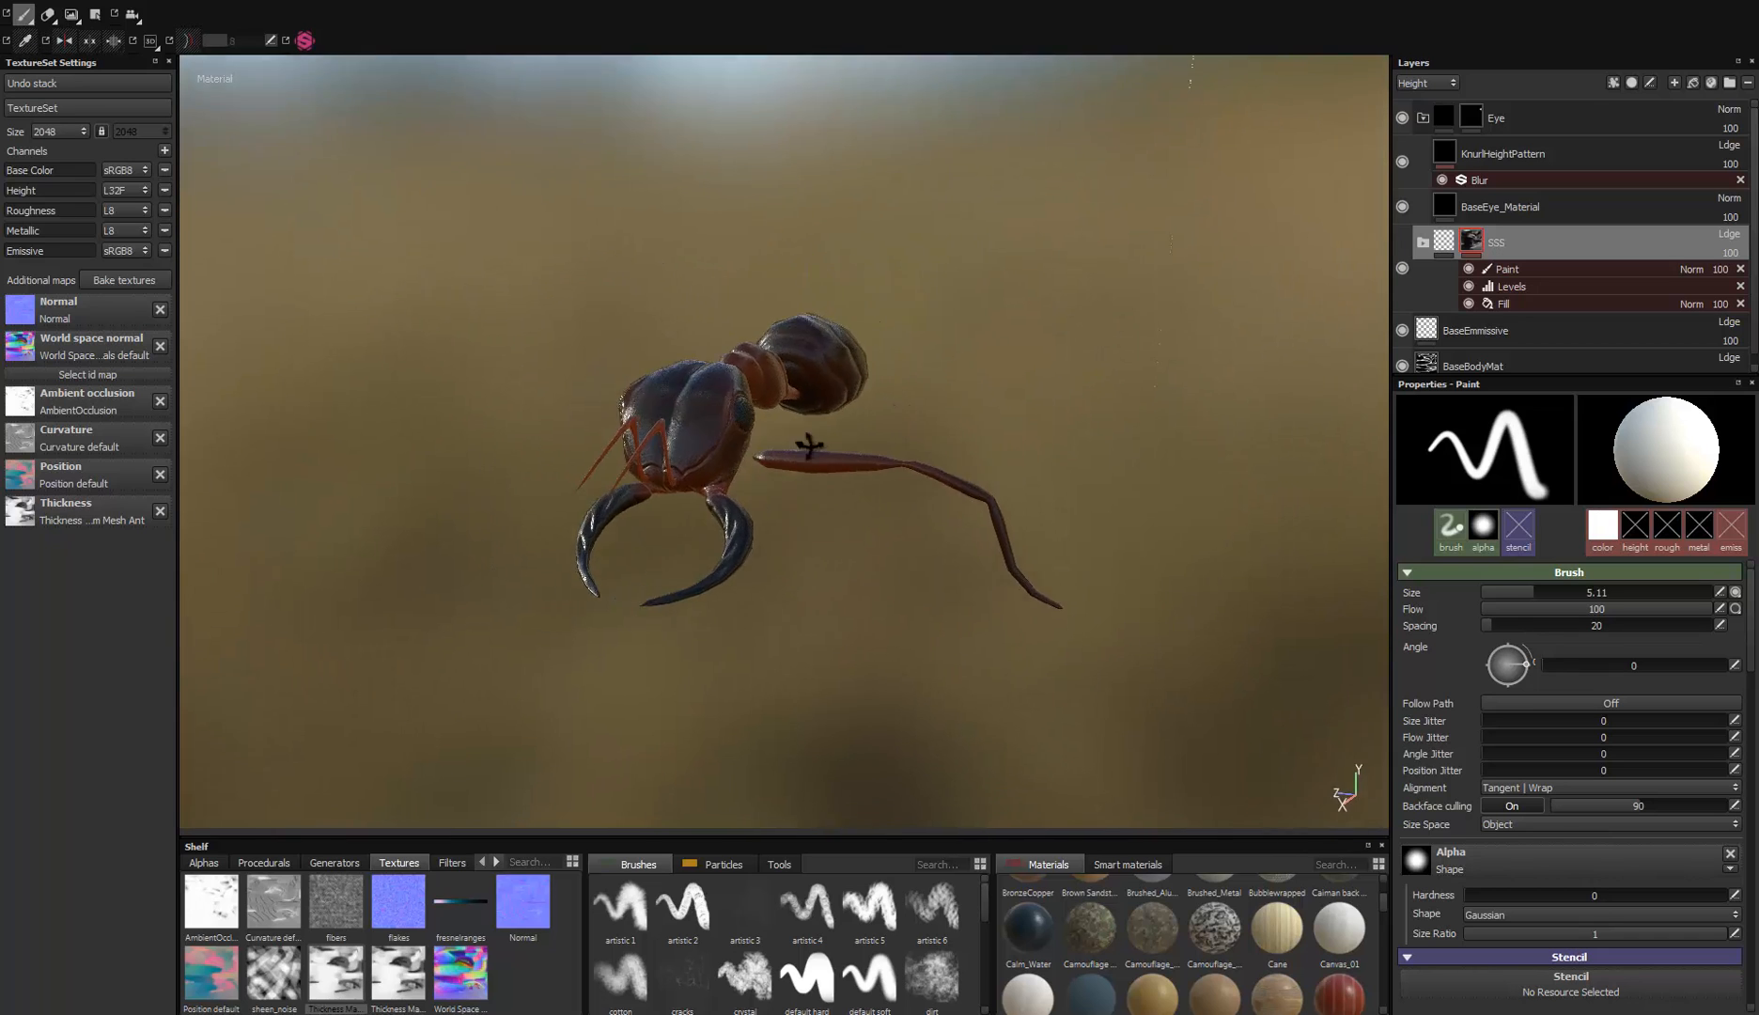
alt+drag(810, 444, 695, 466)
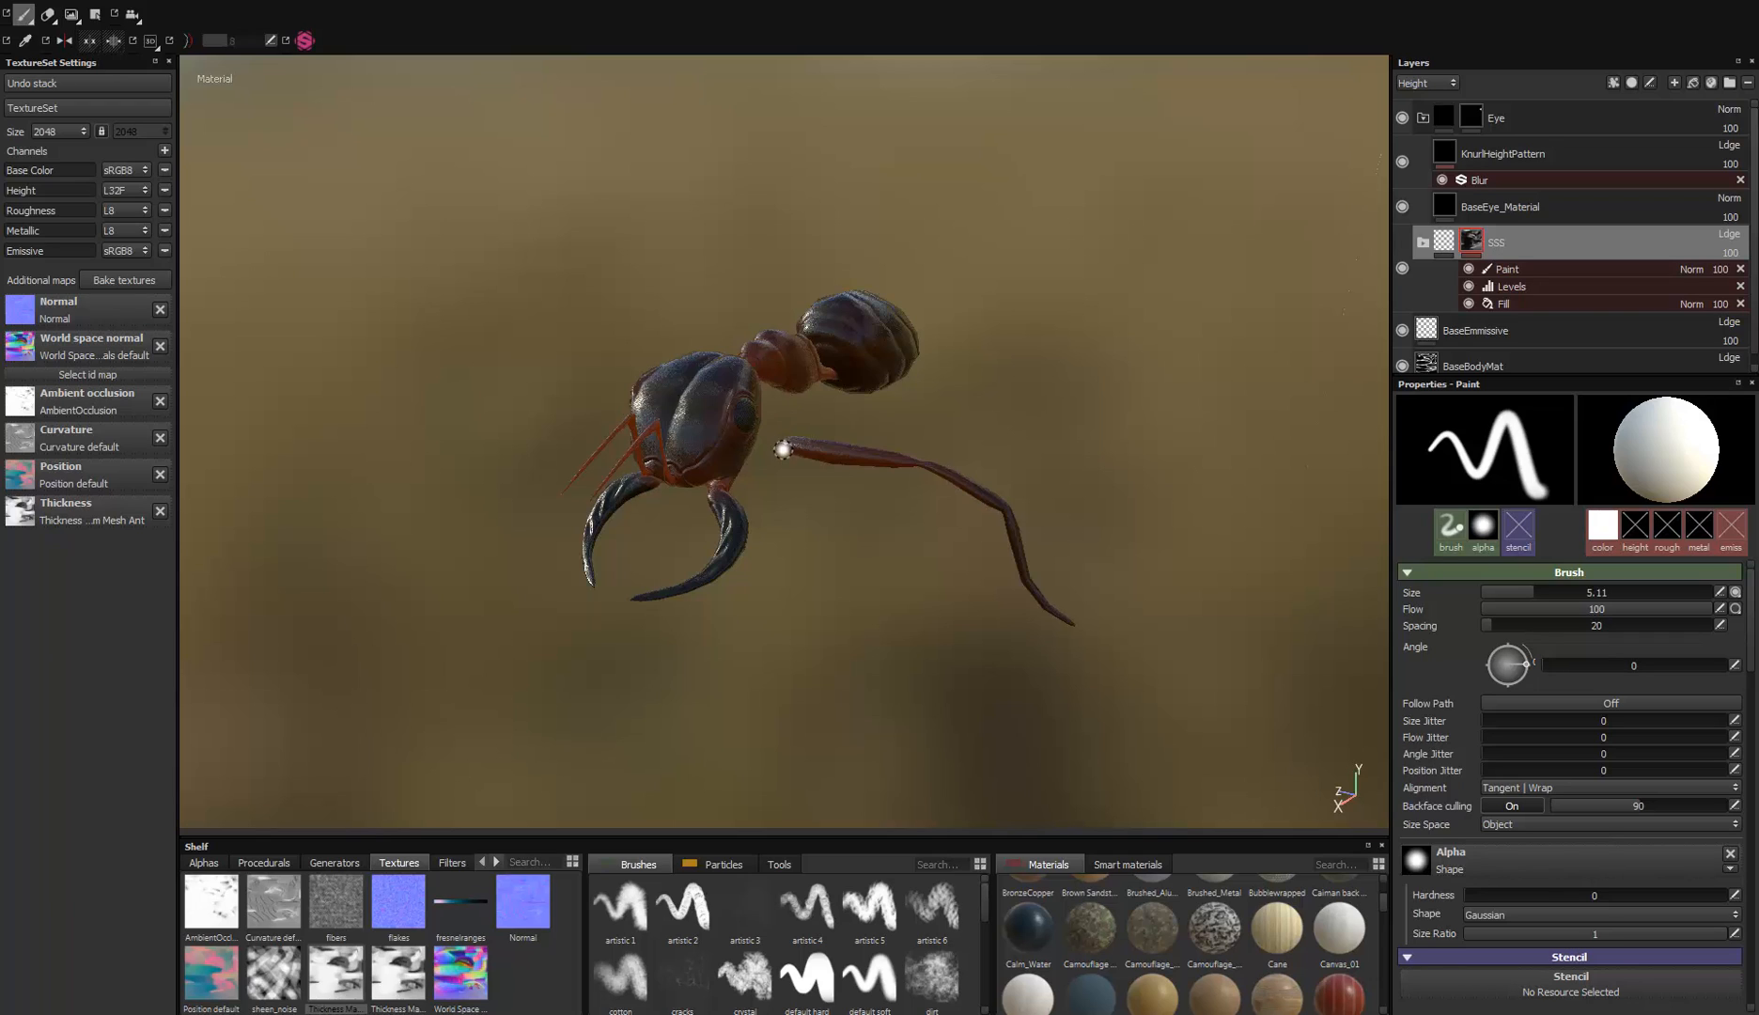
alt+right_drag(784, 448, 863, 823)
alt+middle_drag(849, 623, 874, 574)
mouse_move(875, 574)
alt+mouse_down()
mouse_move(1216, 561)
mouse_move(1321, 625)
alt+mouse_up()
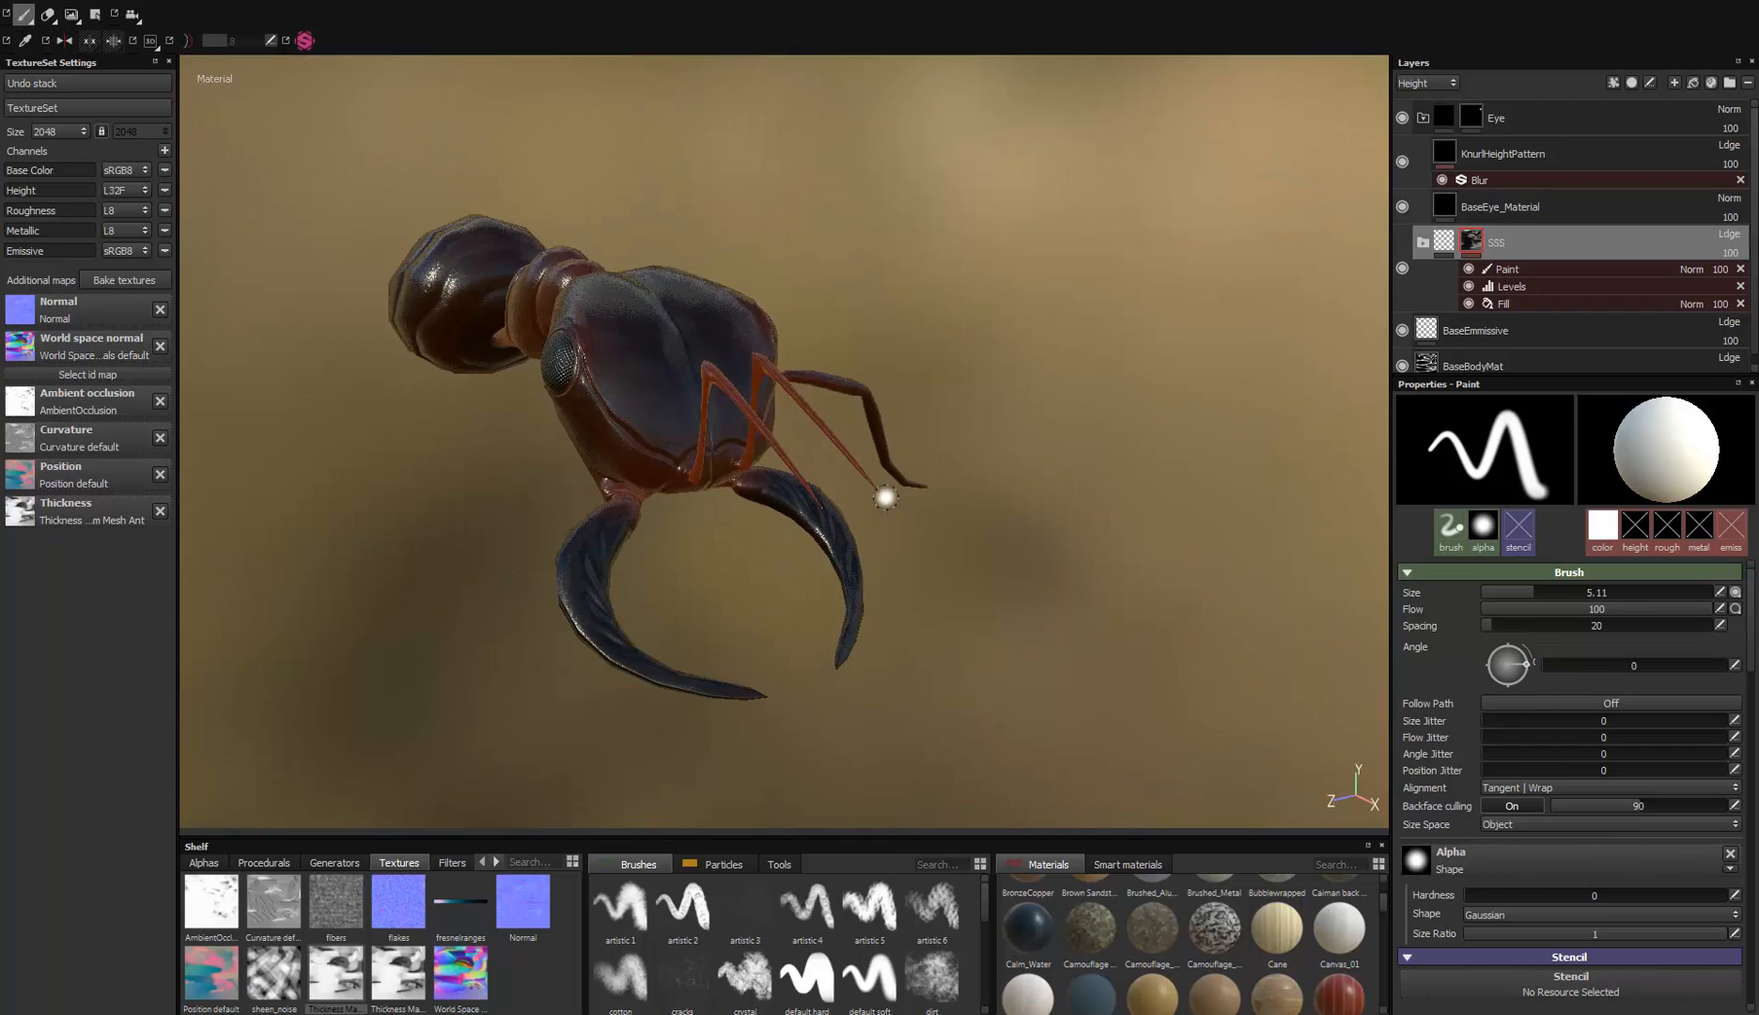
alt+drag(887, 495, 1354, 512)
alt+middle_drag(925, 451, 1335, 362)
alt+right_drag(1250, 601, 1128, 442)
alt+drag(1241, 573, 1054, 581)
mouse_move(697, 518)
alt+mouse_down()
mouse_move(806, 582)
mouse_move(762, 609)
mouse_move(543, 542)
mouse_move(824, 462)
mouse_move(816, 573)
alt+mouse_up()
alt+right_drag(816, 574, 673, 555)
alt+drag(674, 556, 694, 455)
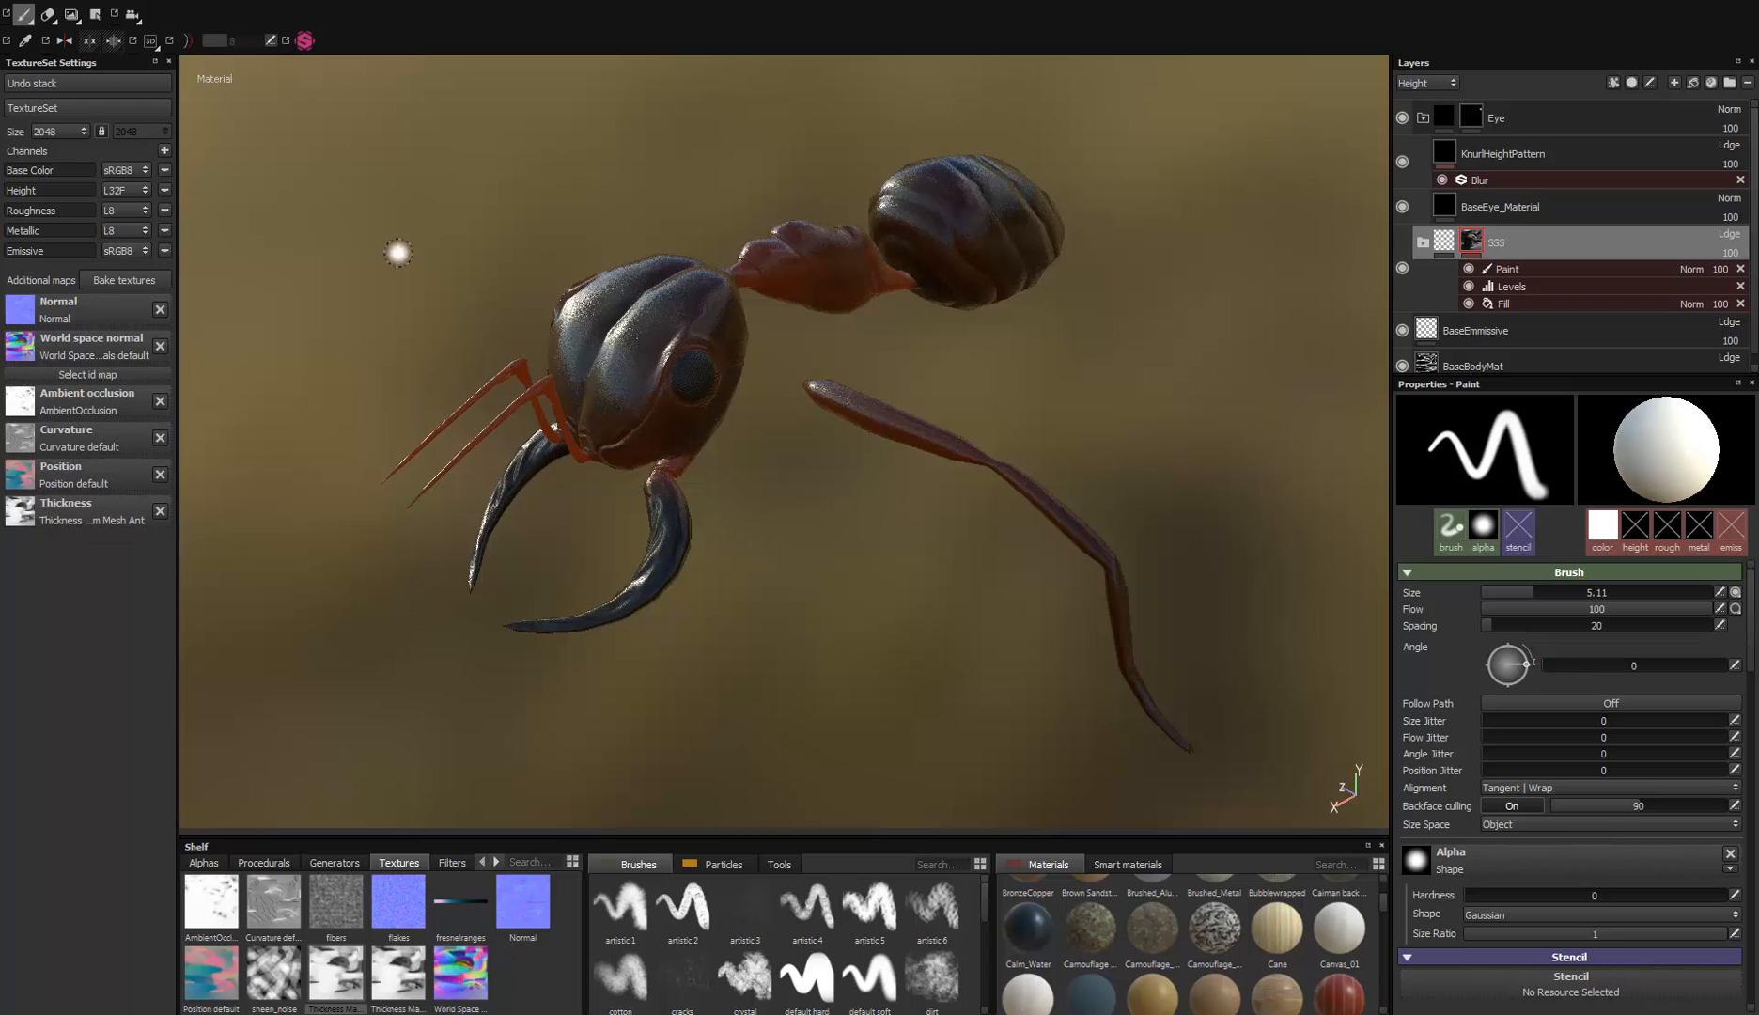
Step: Look at the Thickness option in the texture baking settings and close them without baking
click(120, 280)
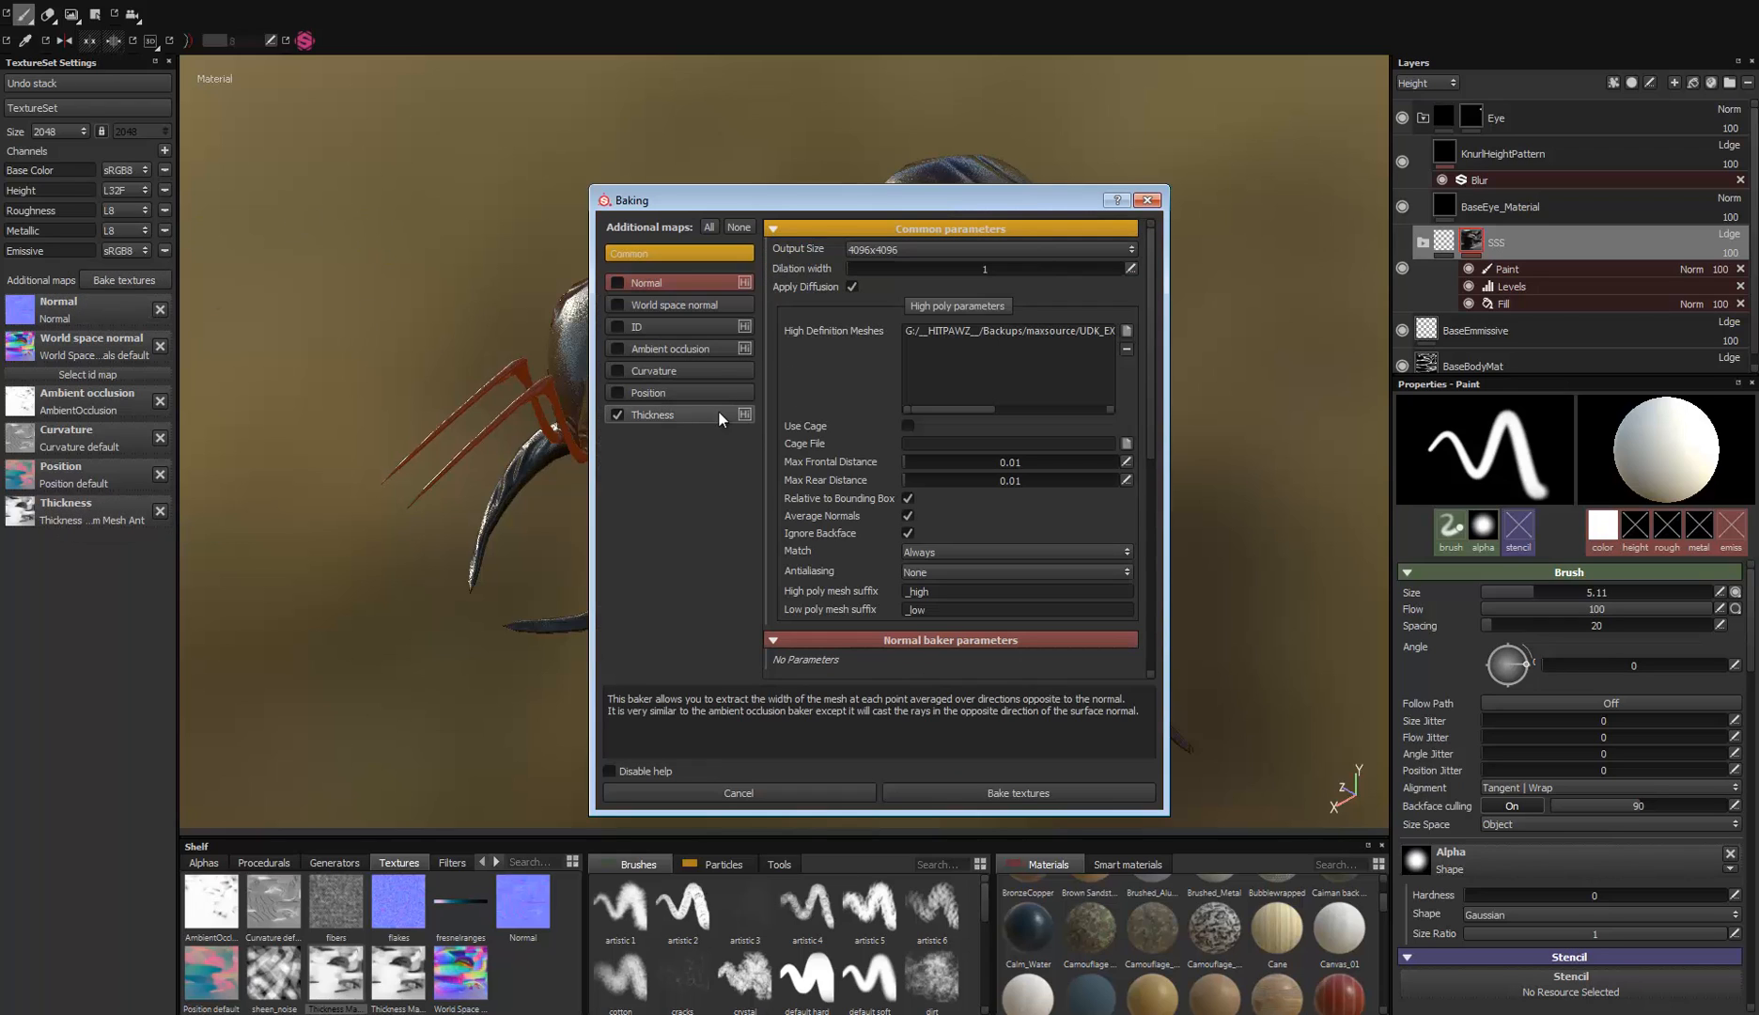
click(1152, 204)
Step: Inspect the head's surface up close around the eye, antenna bases, jaw joint and mandibles
alt+drag(826, 496, 747, 363)
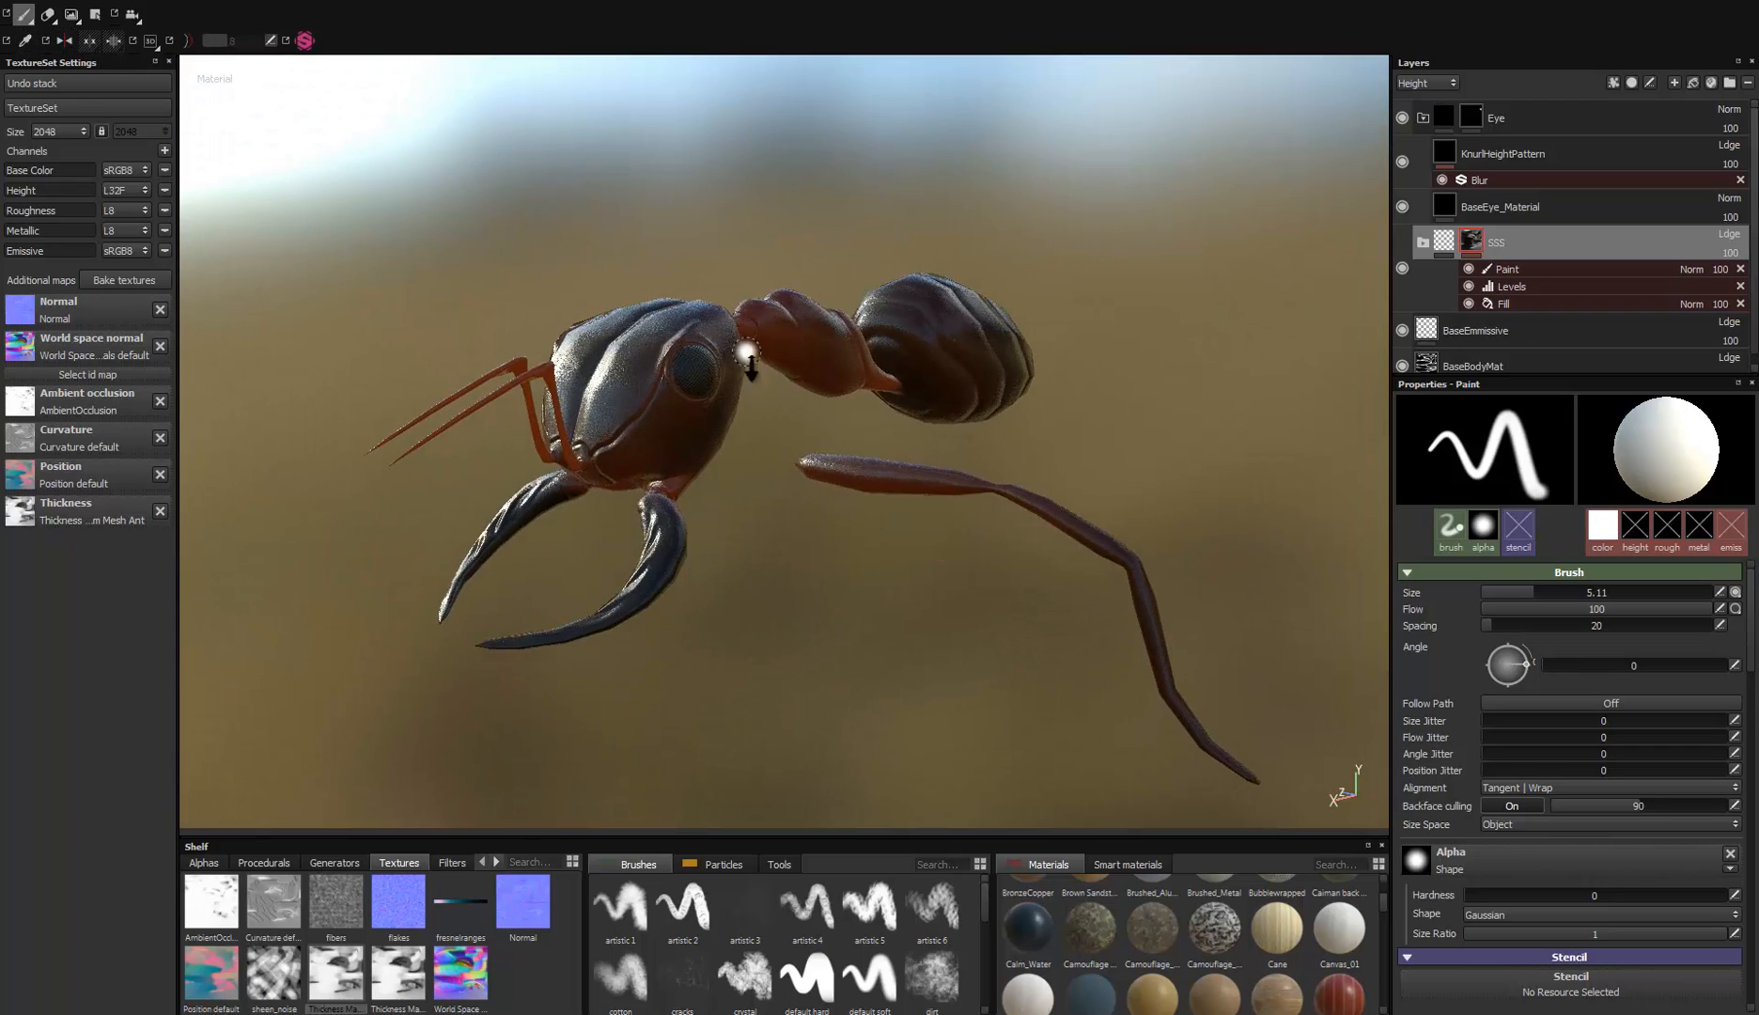
alt+right_drag(748, 362, 714, 491)
alt+middle_drag(714, 490, 728, 470)
mouse_move(883, 489)
alt+mouse_down()
mouse_move(777, 491)
mouse_move(662, 453)
mouse_move(1072, 432)
mouse_move(931, 440)
mouse_move(844, 543)
mouse_move(789, 571)
mouse_move(1048, 459)
mouse_move(1095, 424)
mouse_move(1073, 409)
alt+mouse_up()
scroll(624, 645, up, 5)
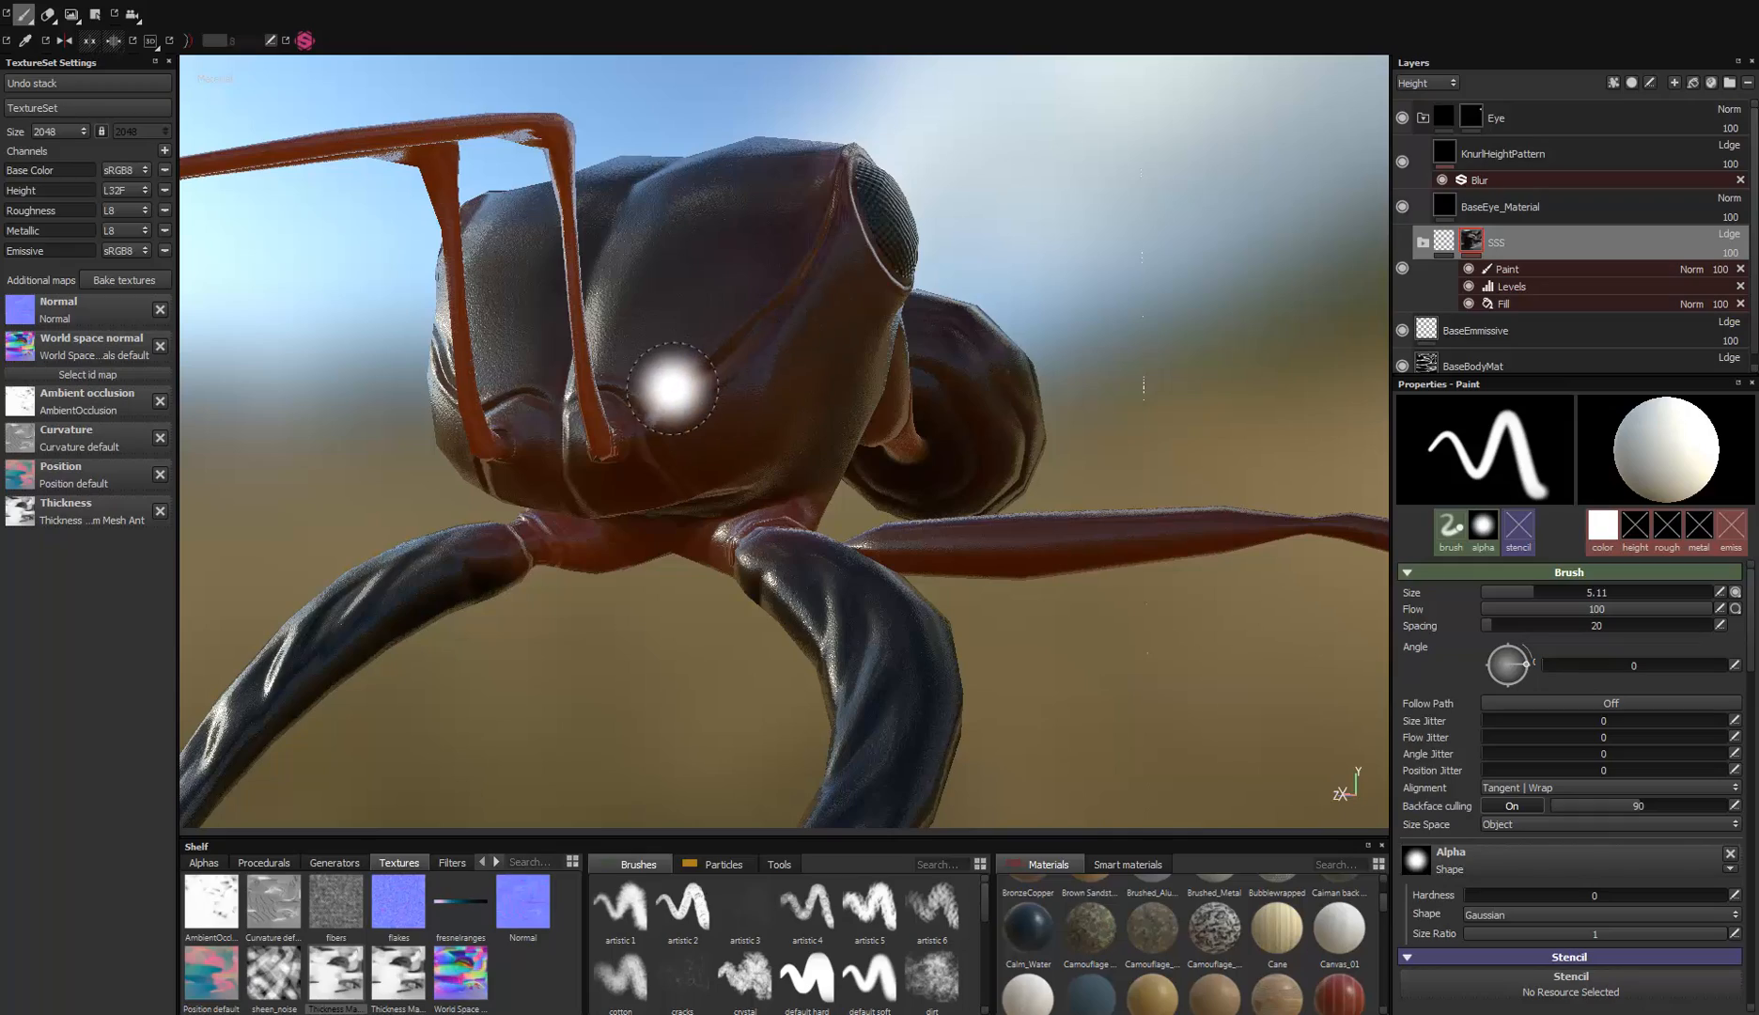
mouse_move(795, 297)
alt+mouse_down()
mouse_move(727, 577)
mouse_move(910, 593)
mouse_move(537, 591)
mouse_move(420, 487)
mouse_move(232, 492)
mouse_move(687, 447)
mouse_move(617, 550)
mouse_move(620, 611)
mouse_move(676, 504)
mouse_move(653, 429)
mouse_move(687, 409)
alt+mouse_up()
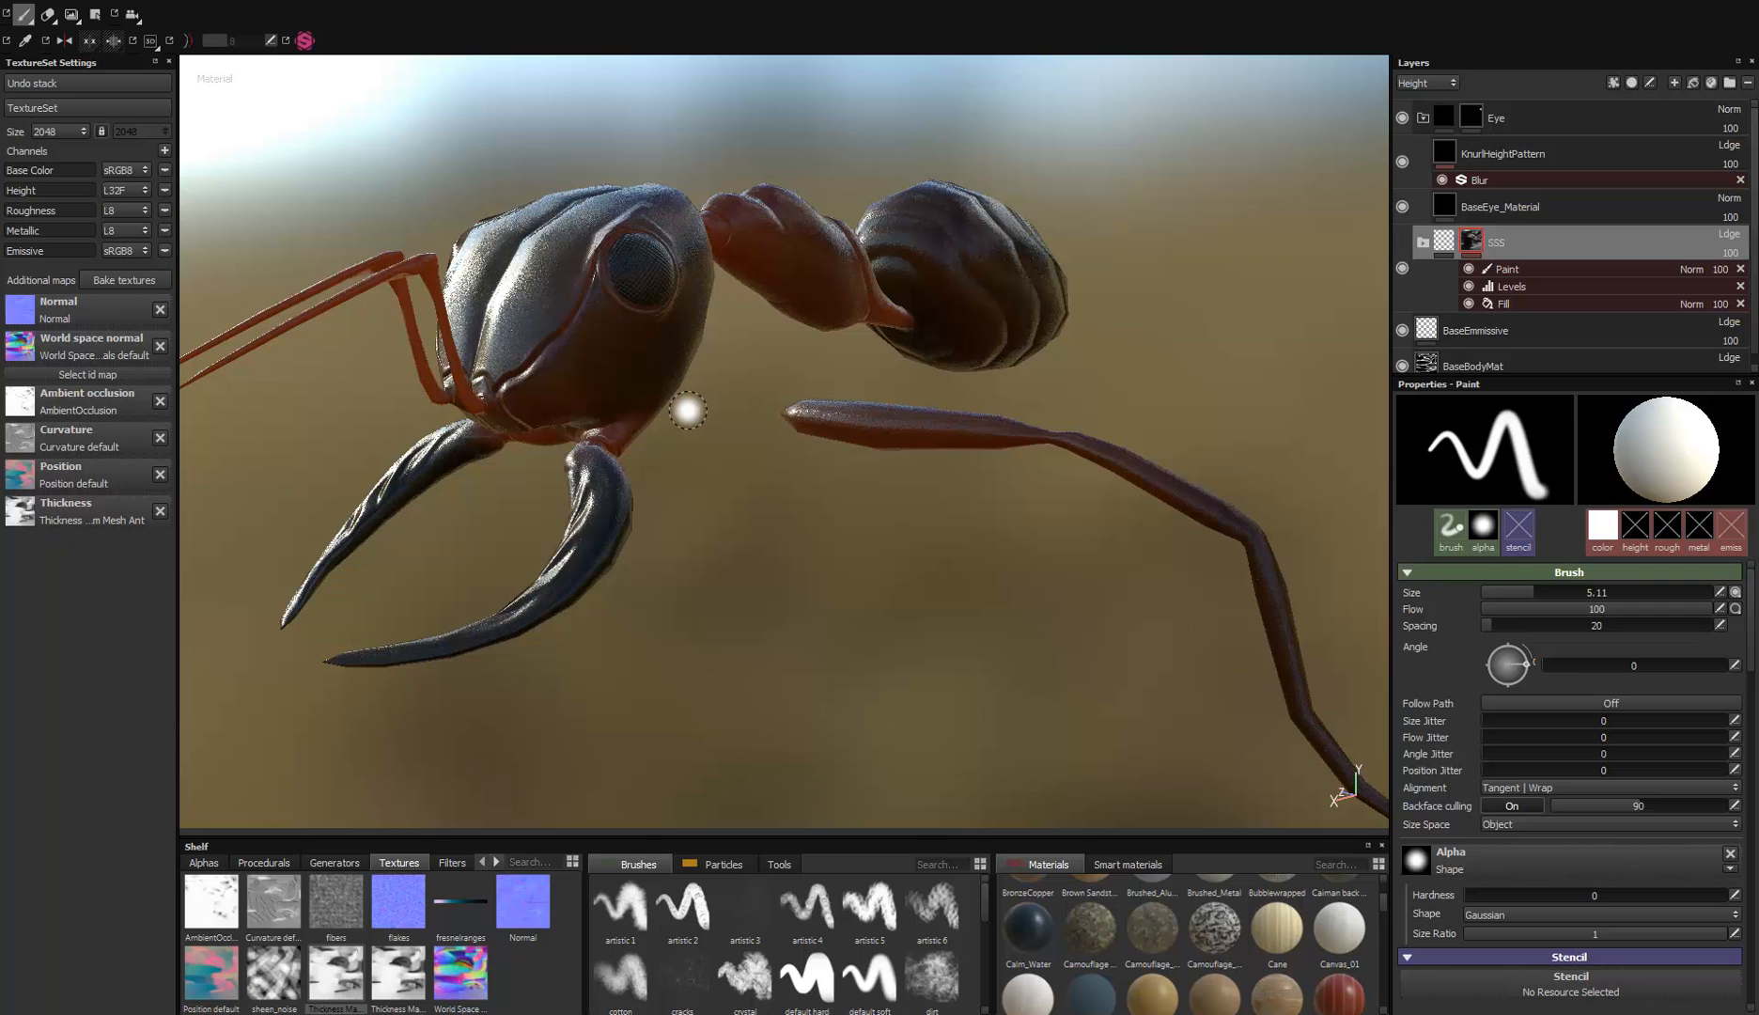
alt+drag(652, 309, 807, 363)
alt+right_drag(807, 364, 786, 394)
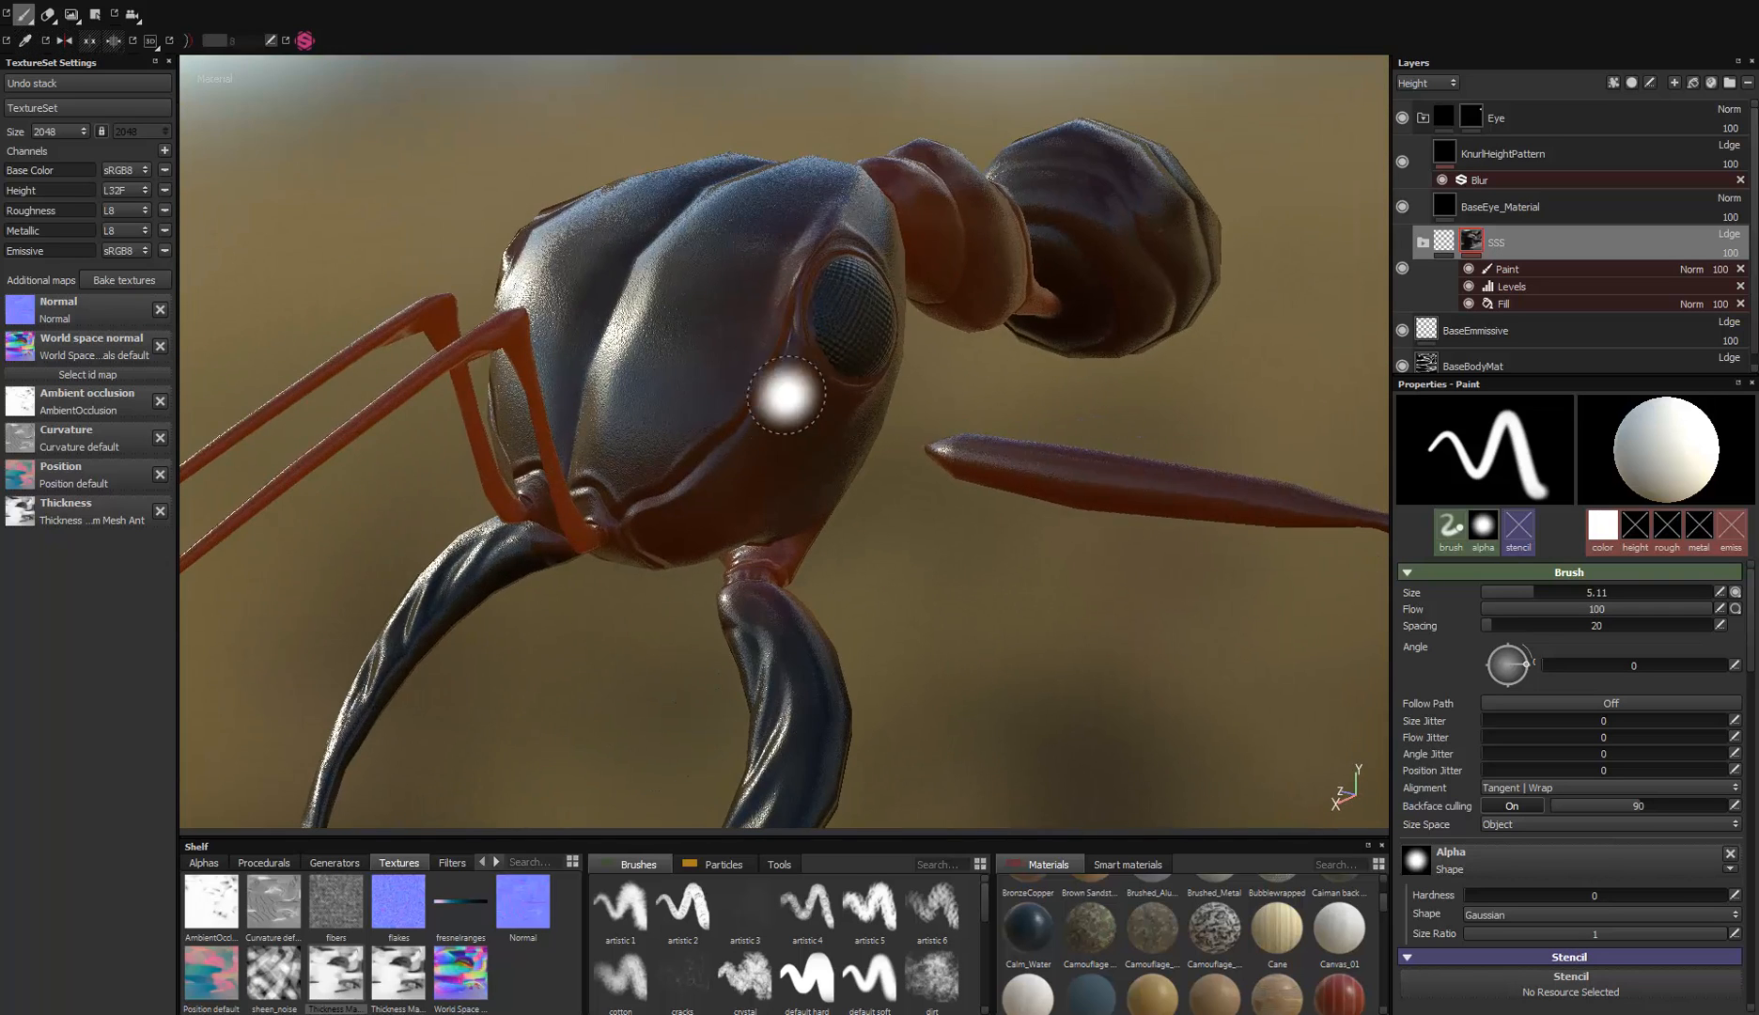
alt+drag(752, 625, 785, 484)
alt+right_drag(785, 484, 832, 494)
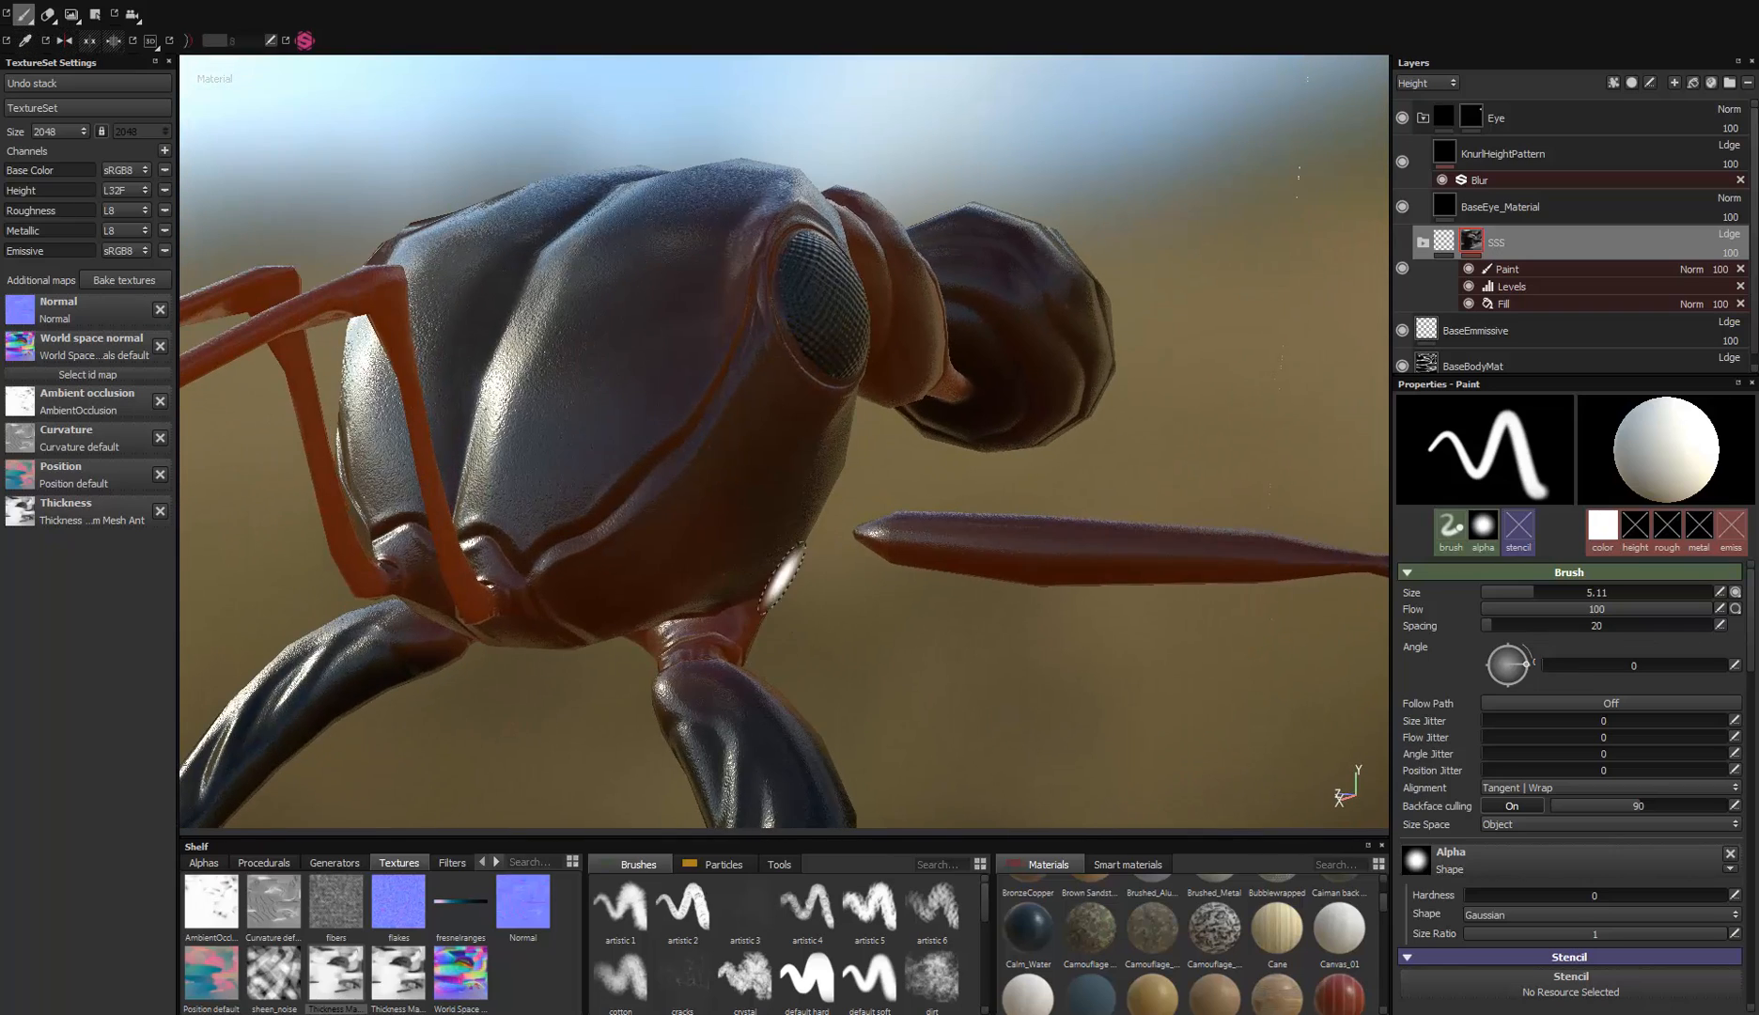
alt+middle_drag(831, 493, 902, 470)
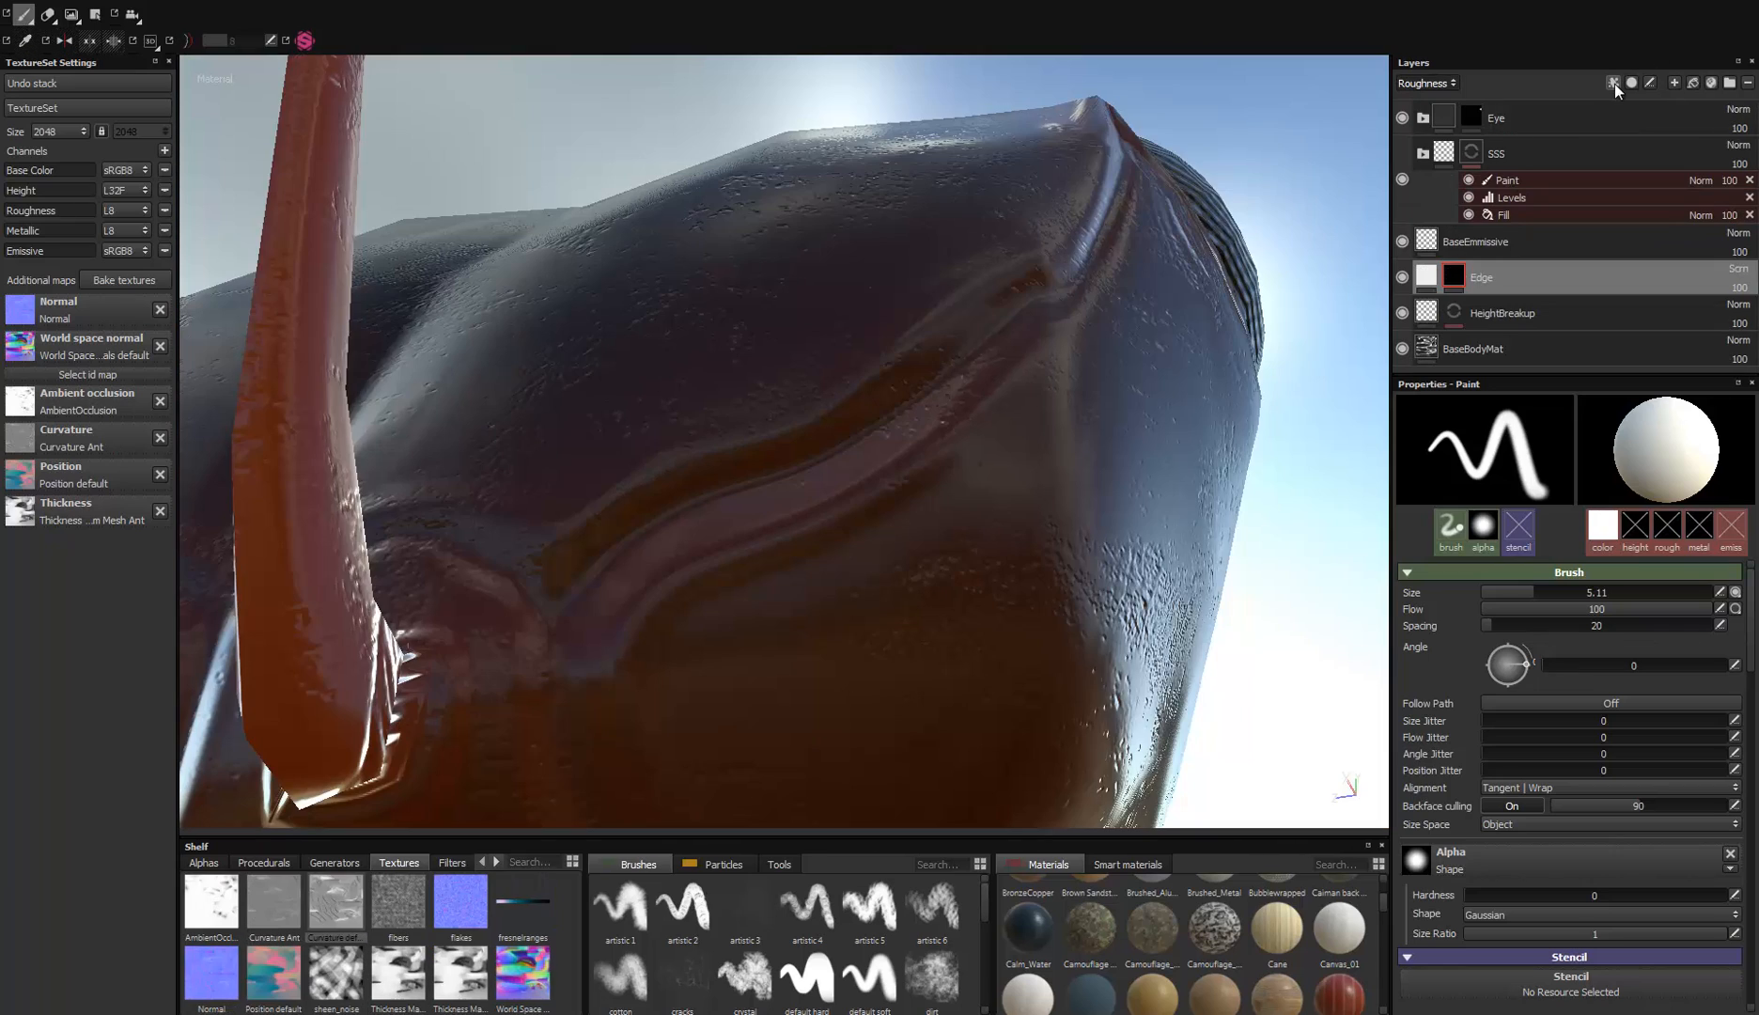
Step: Add a bitmap mask to the Edge layer using the AmbientOcclusion map
click(1630, 82)
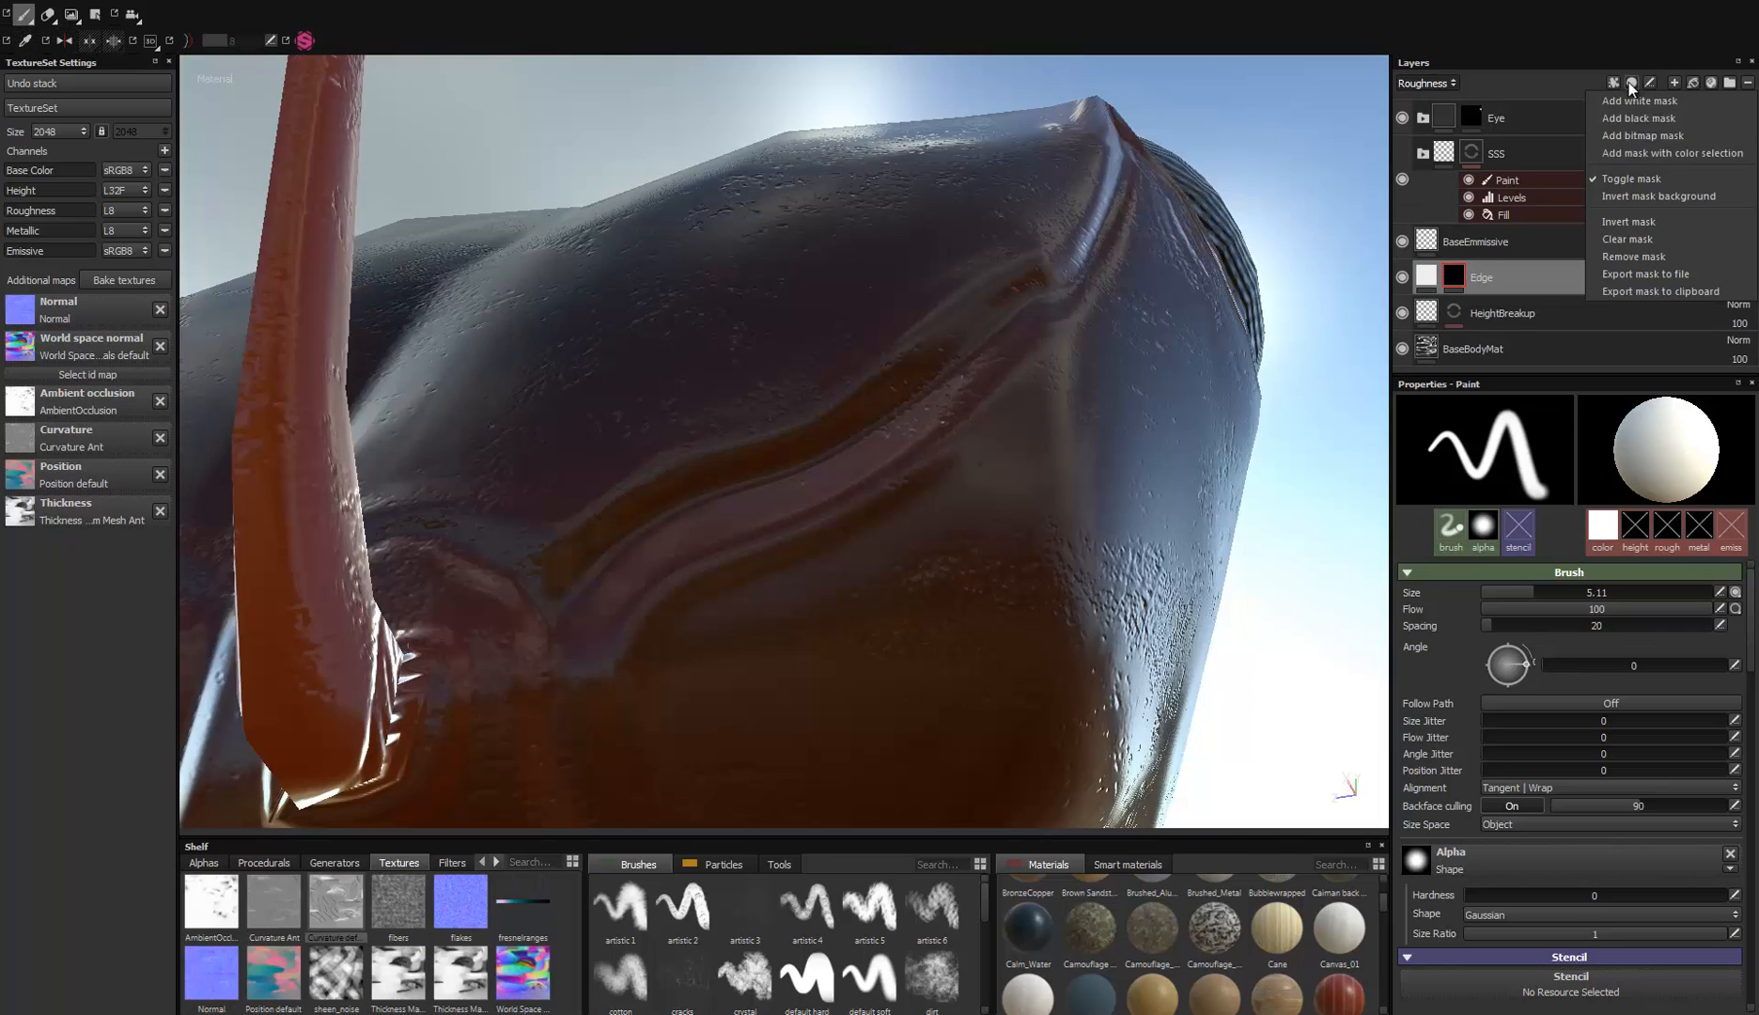
click(1646, 137)
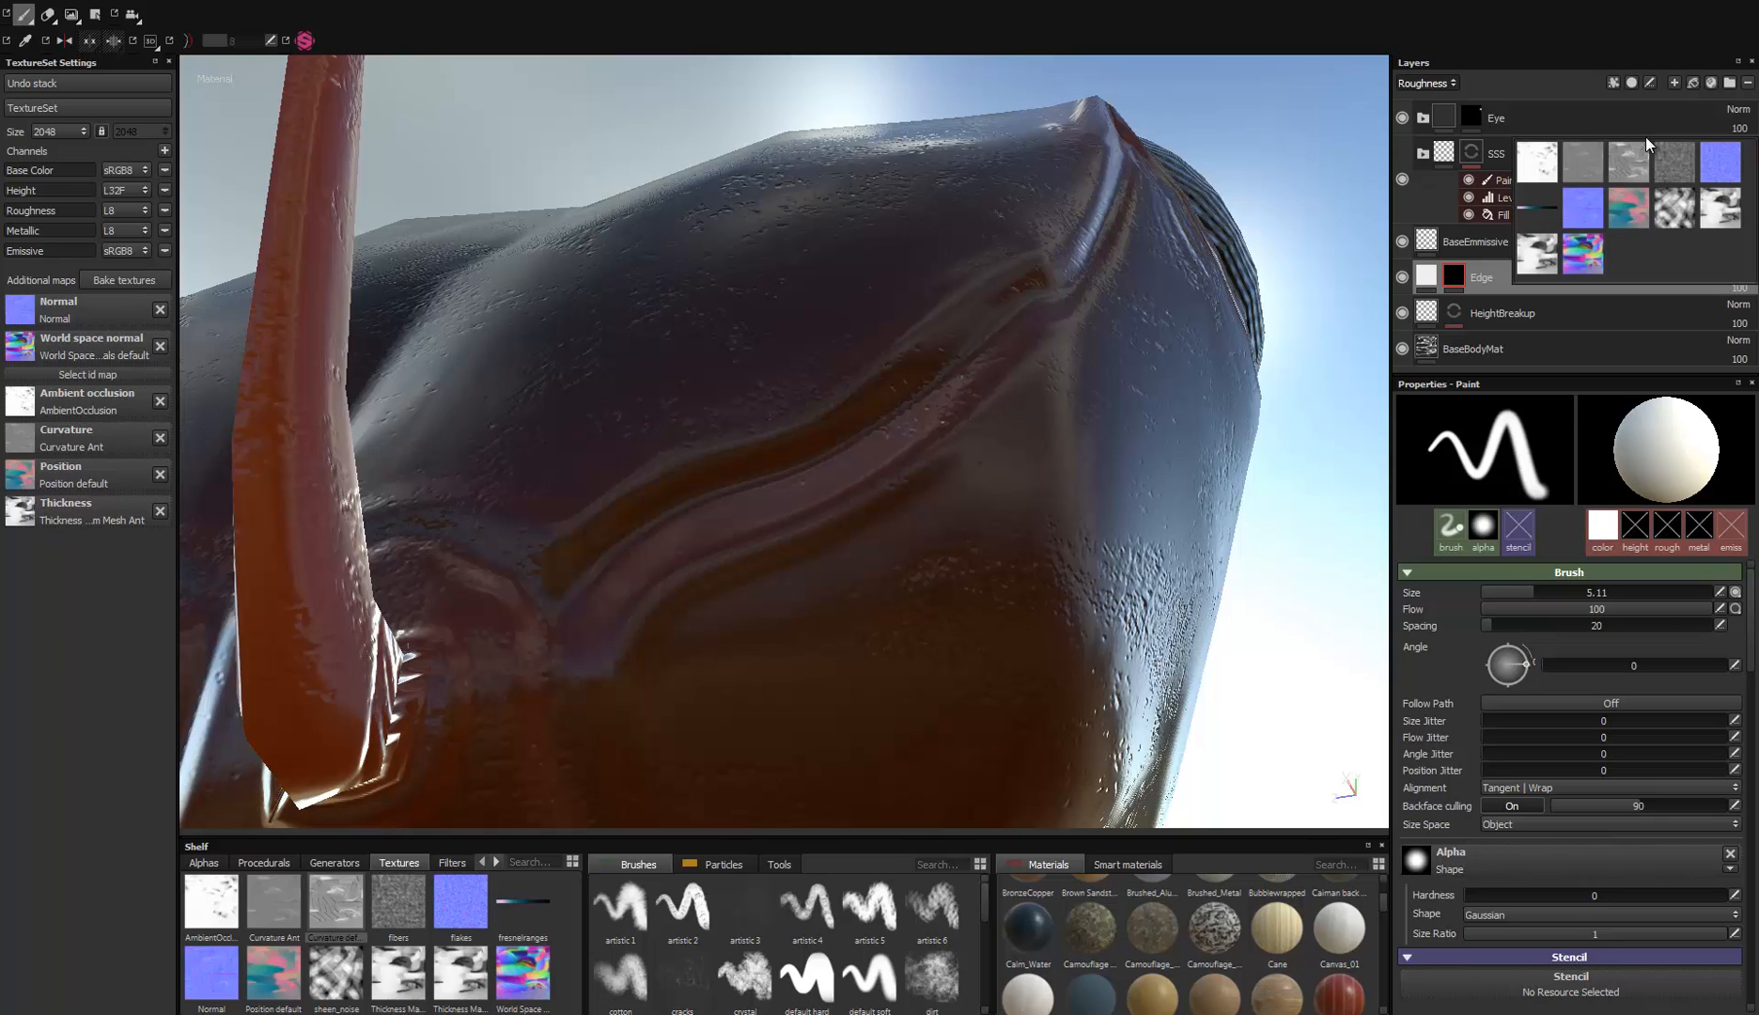
click(1549, 181)
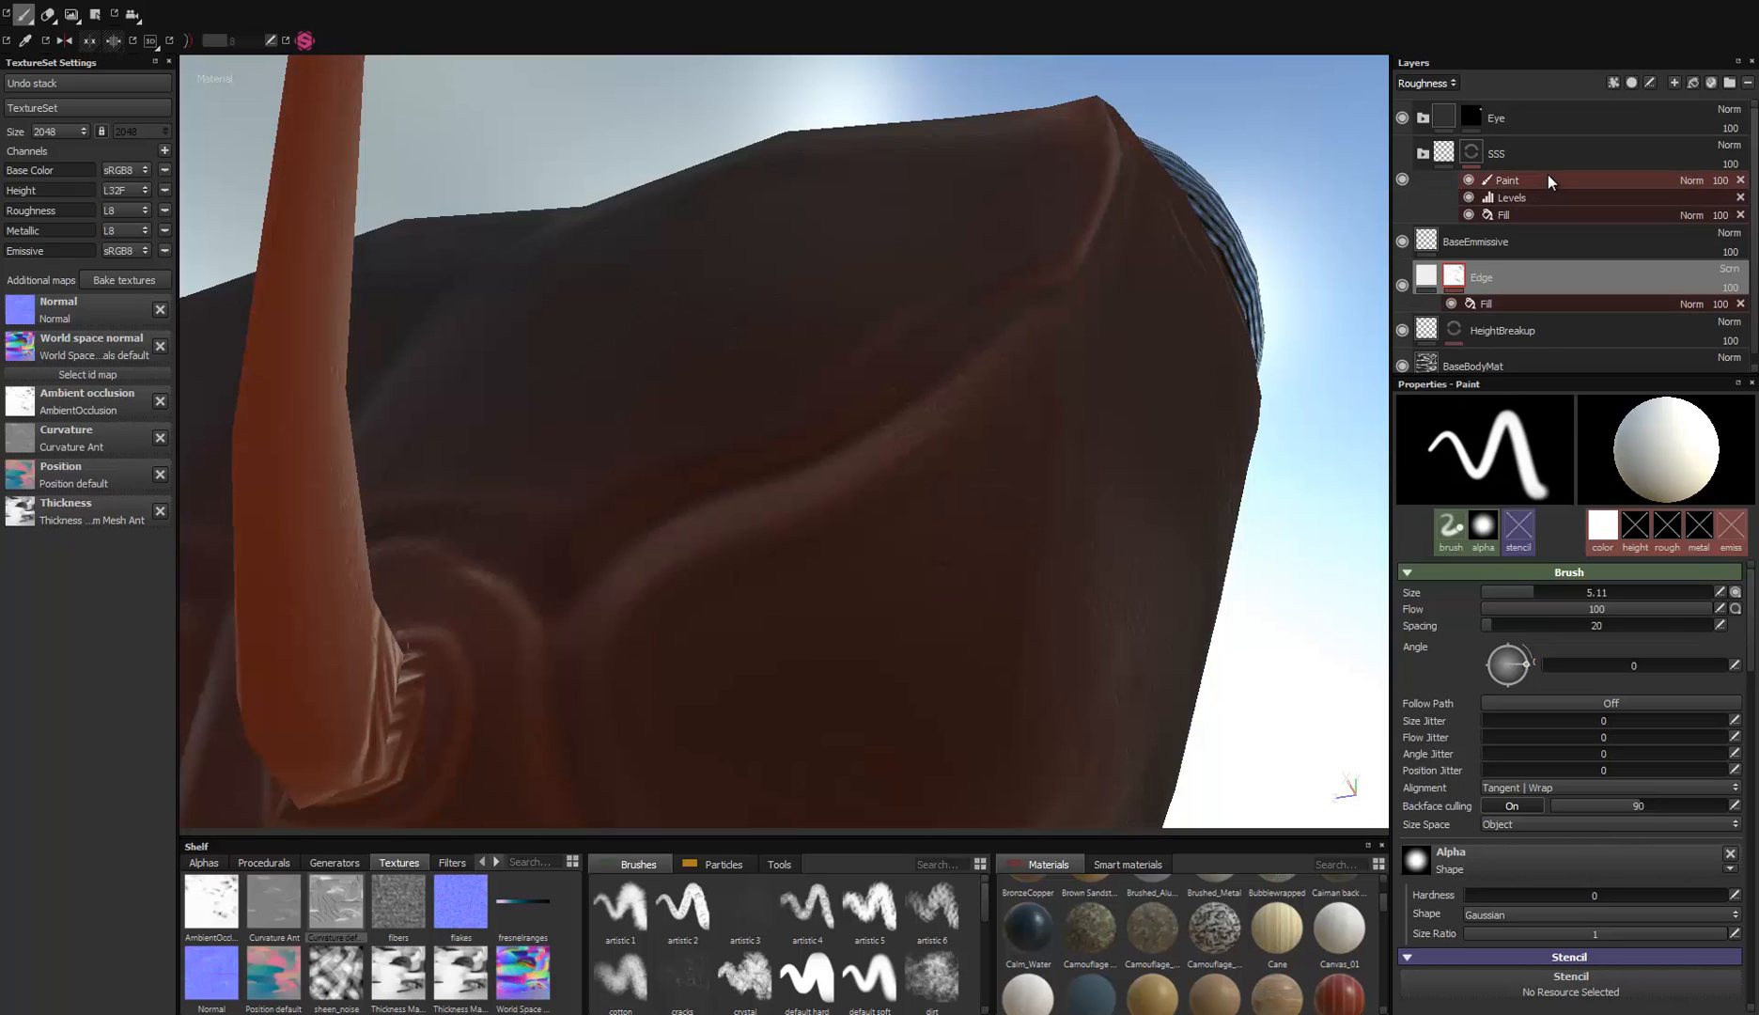
alt+drag(749, 315, 649, 265)
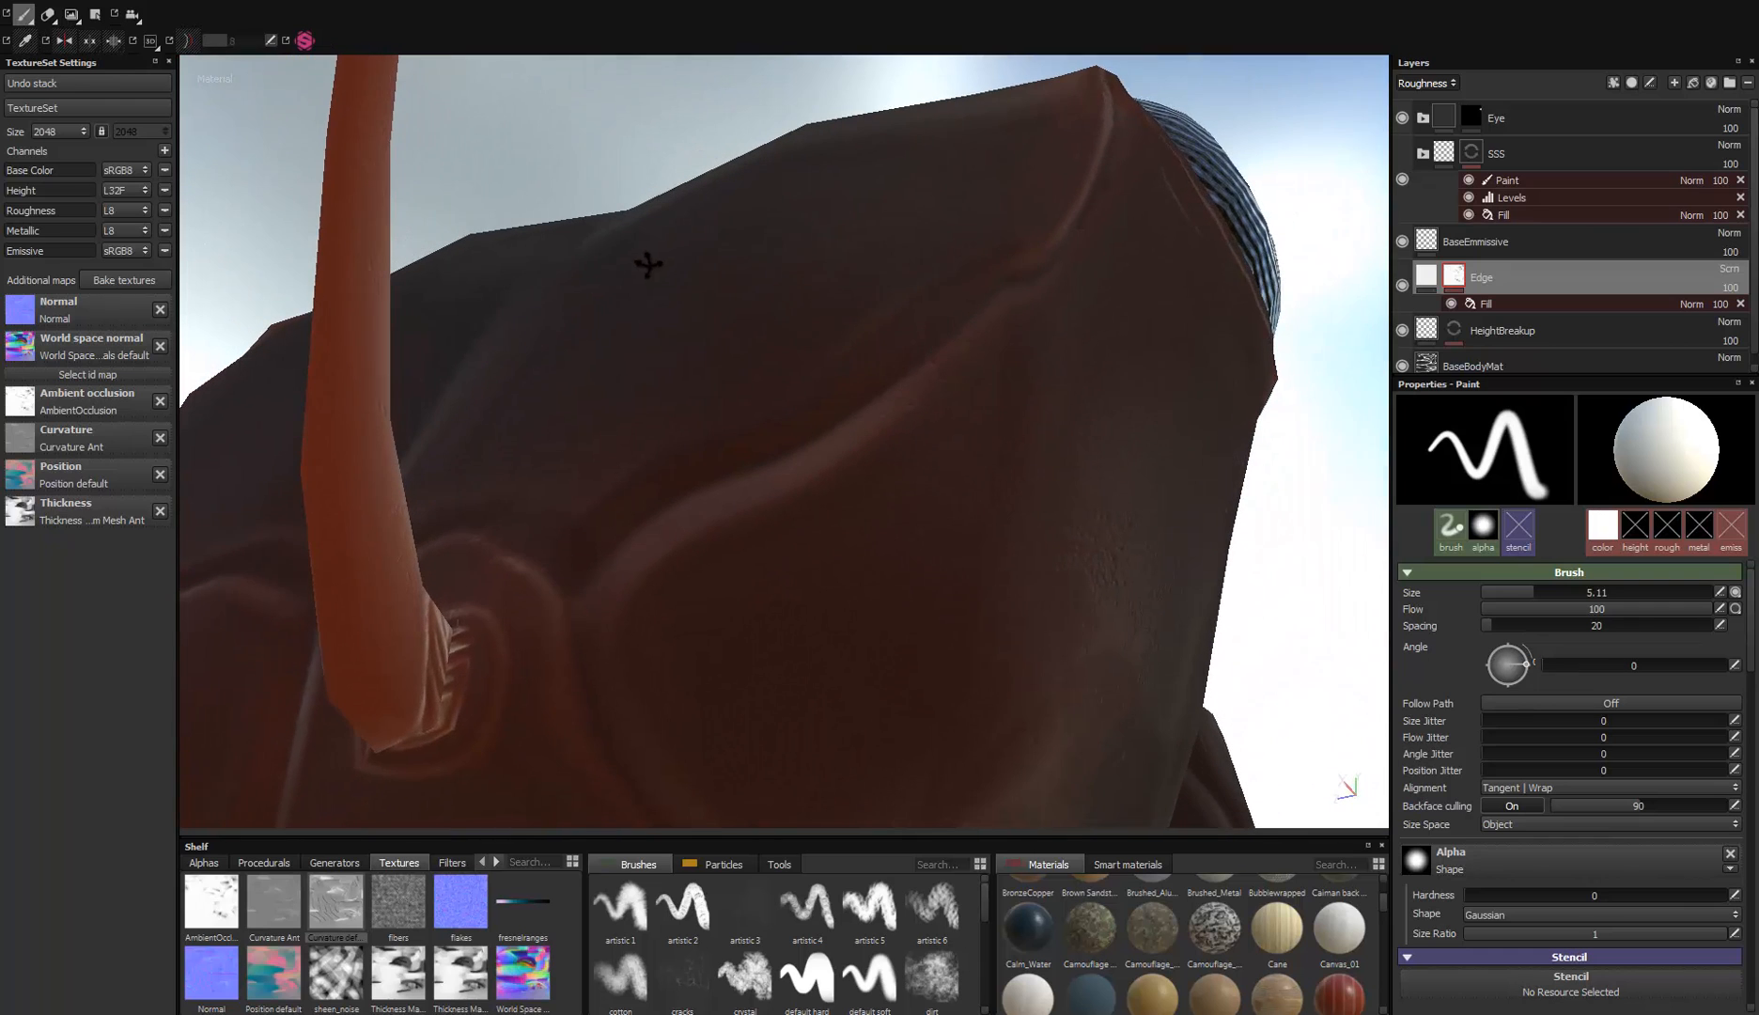
Step: Add a Levels effect above the Edge mask's fill and raise its low input almost to the maximum
click(1483, 306)
click(1613, 84)
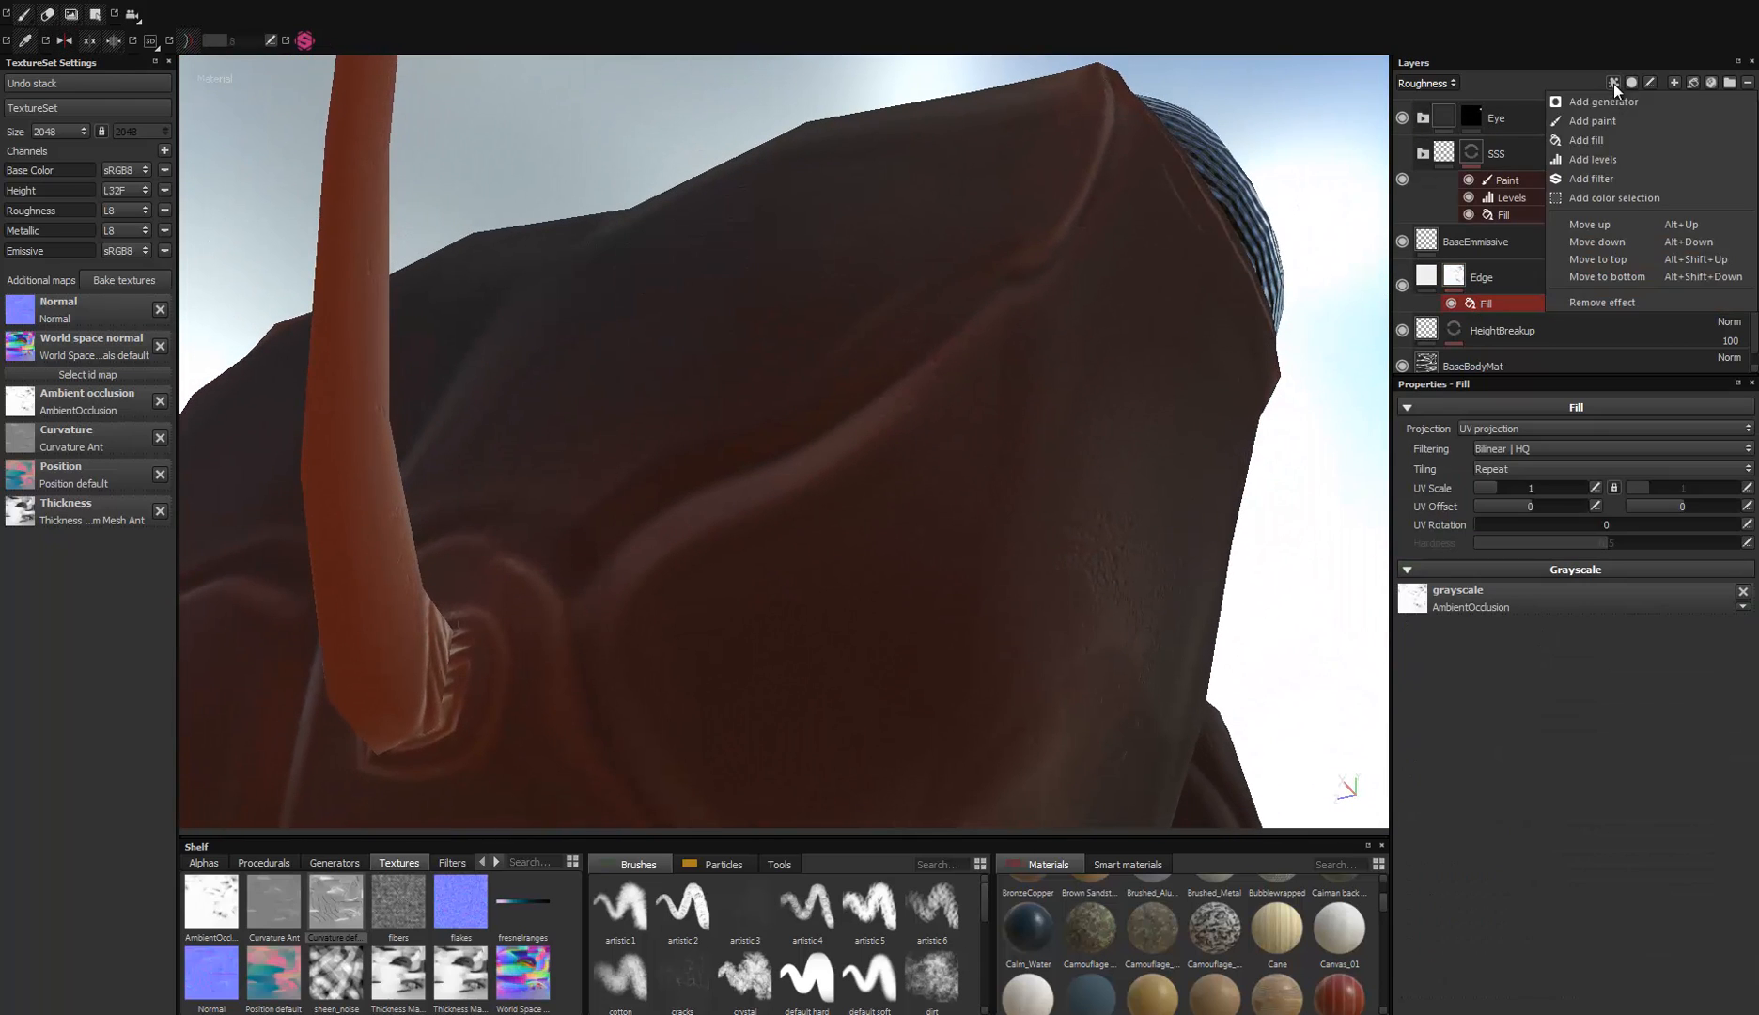
click(1588, 160)
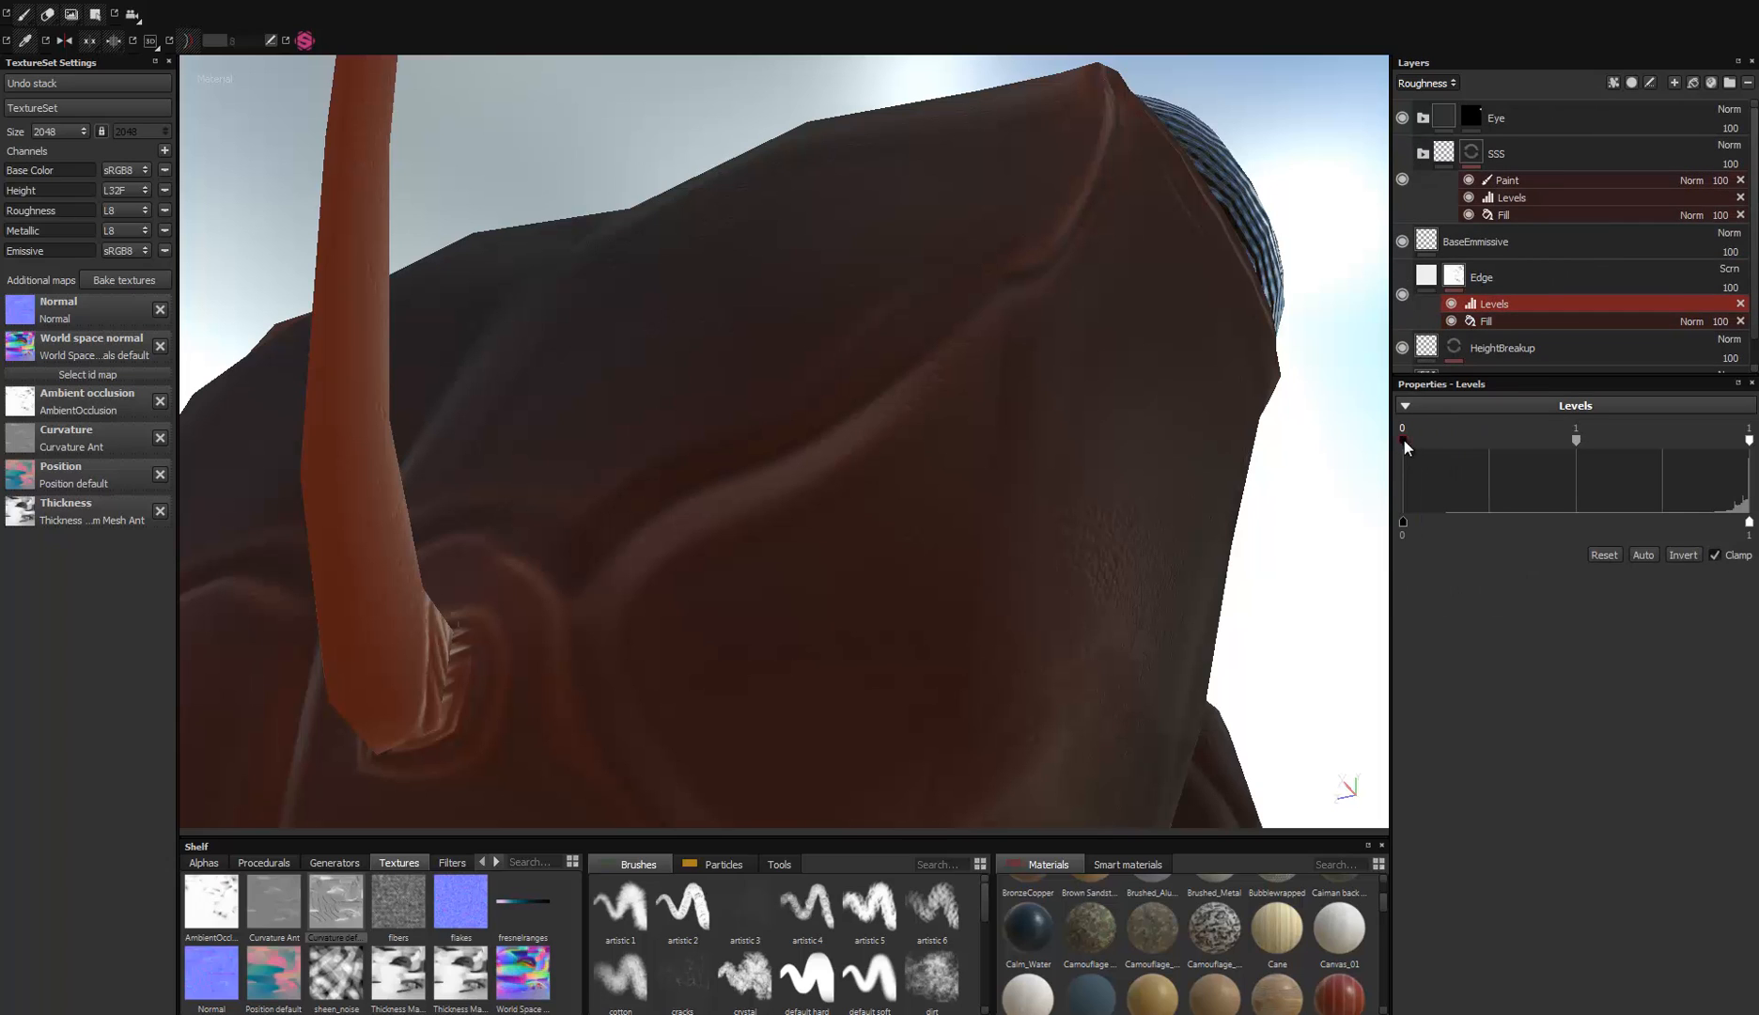
drag(1403, 439, 1745, 449)
Step: Display the Roughness channel and examine how the Edge mask falls across the head, thorax and abdomen
alt+drag(1127, 310, 954, 482)
alt+right_drag(953, 482, 853, 413)
alt+drag(852, 413, 843, 415)
key(c)
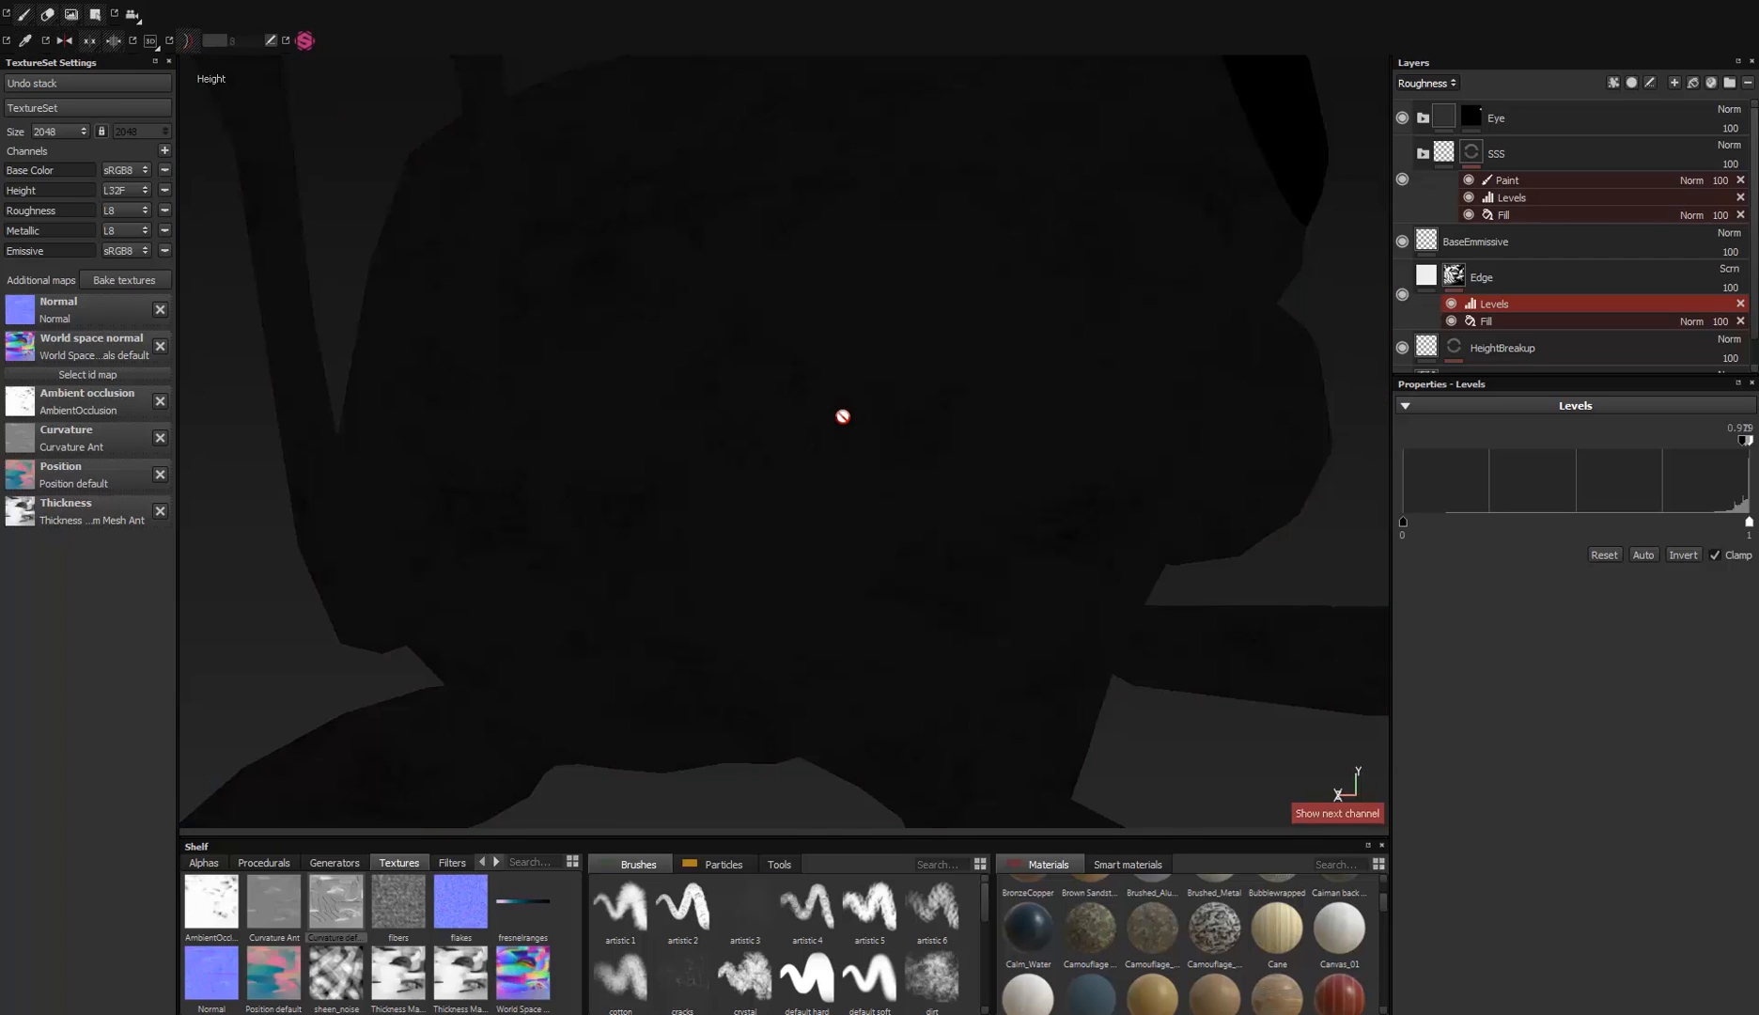
key(c)
alt+drag(703, 463, 639, 466)
alt+right_drag(829, 480, 743, 413)
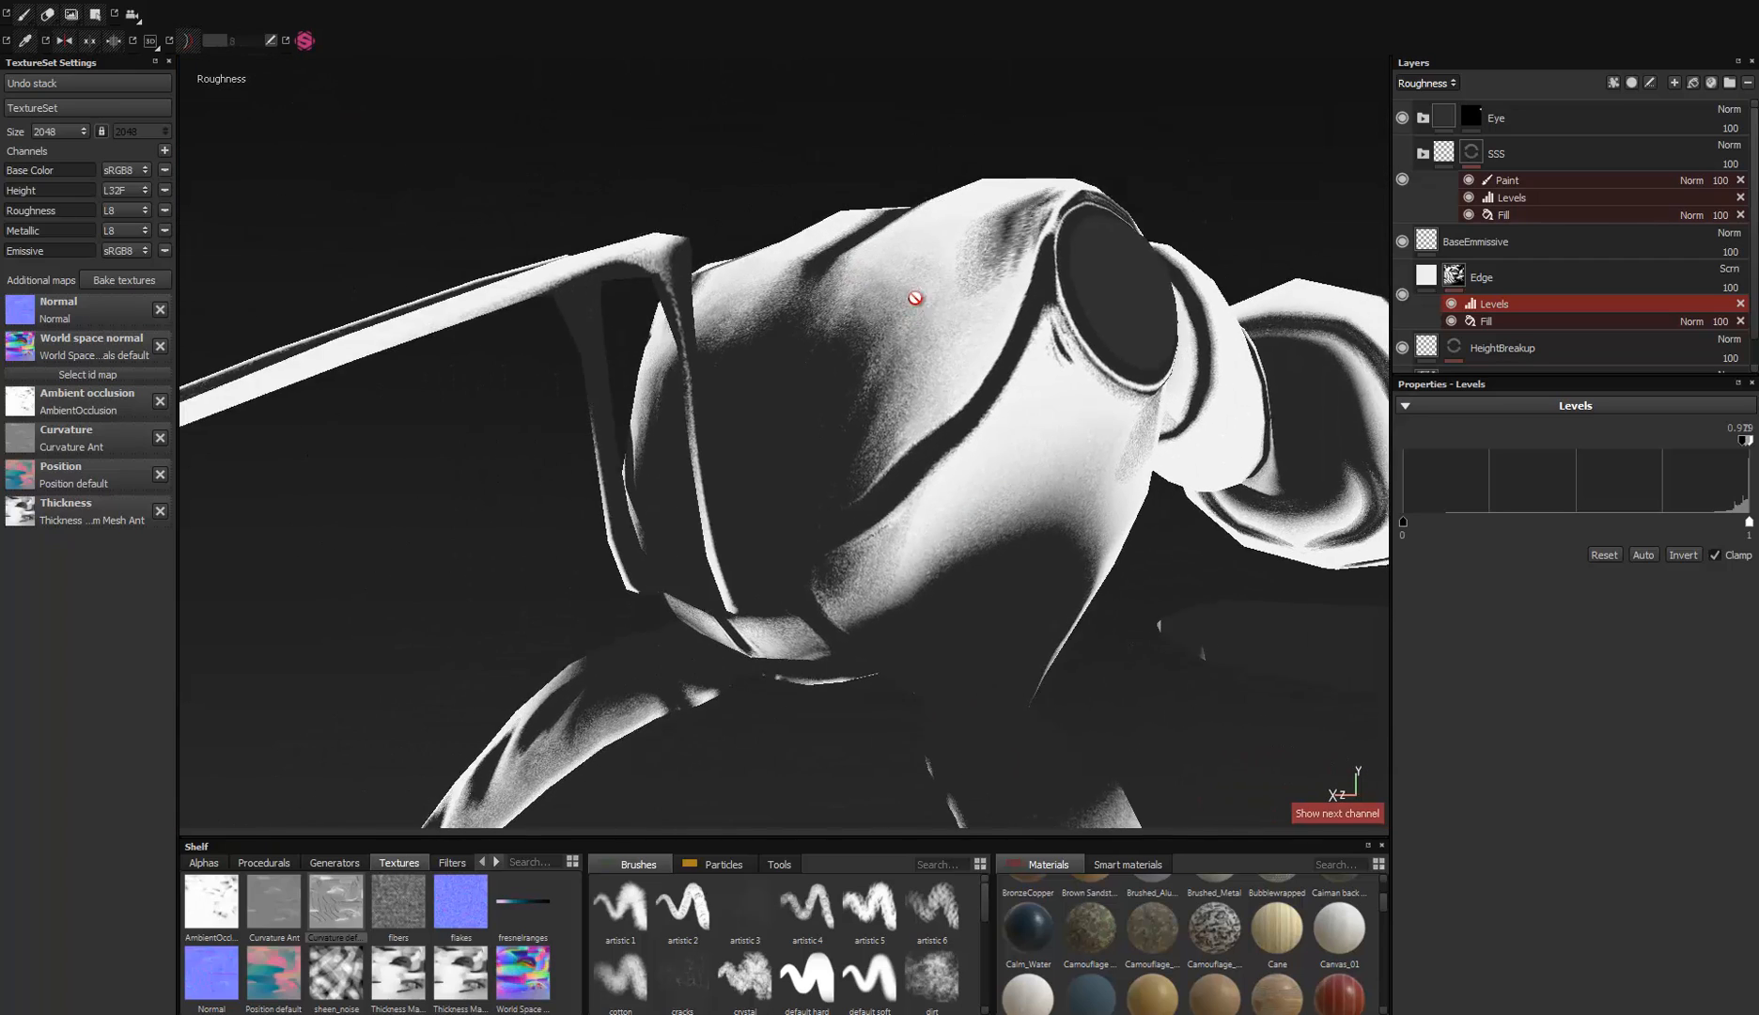
alt+drag(916, 299, 714, 329)
alt+right_drag(679, 589, 933, 358)
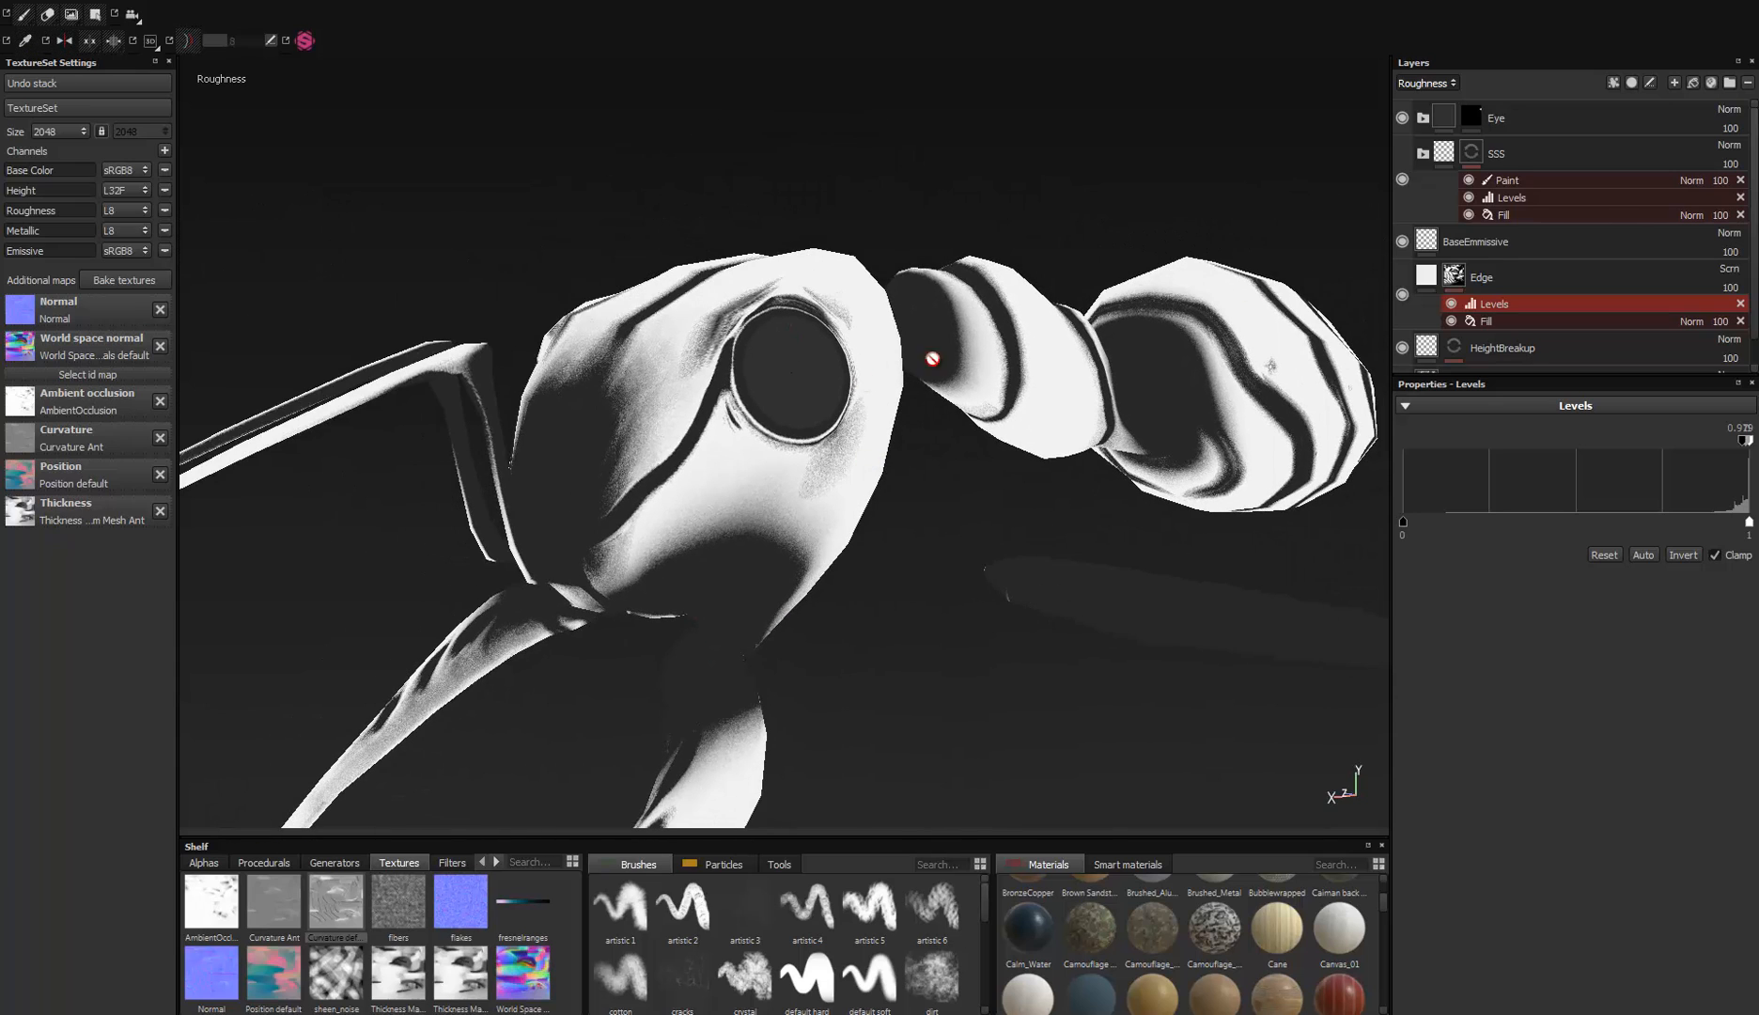
Step: Toggle the Edge layer's visibility to compare it and reset the low input of its mask's Levels to 0
click(1408, 298)
click(1408, 298)
drag(1740, 441, 1349, 449)
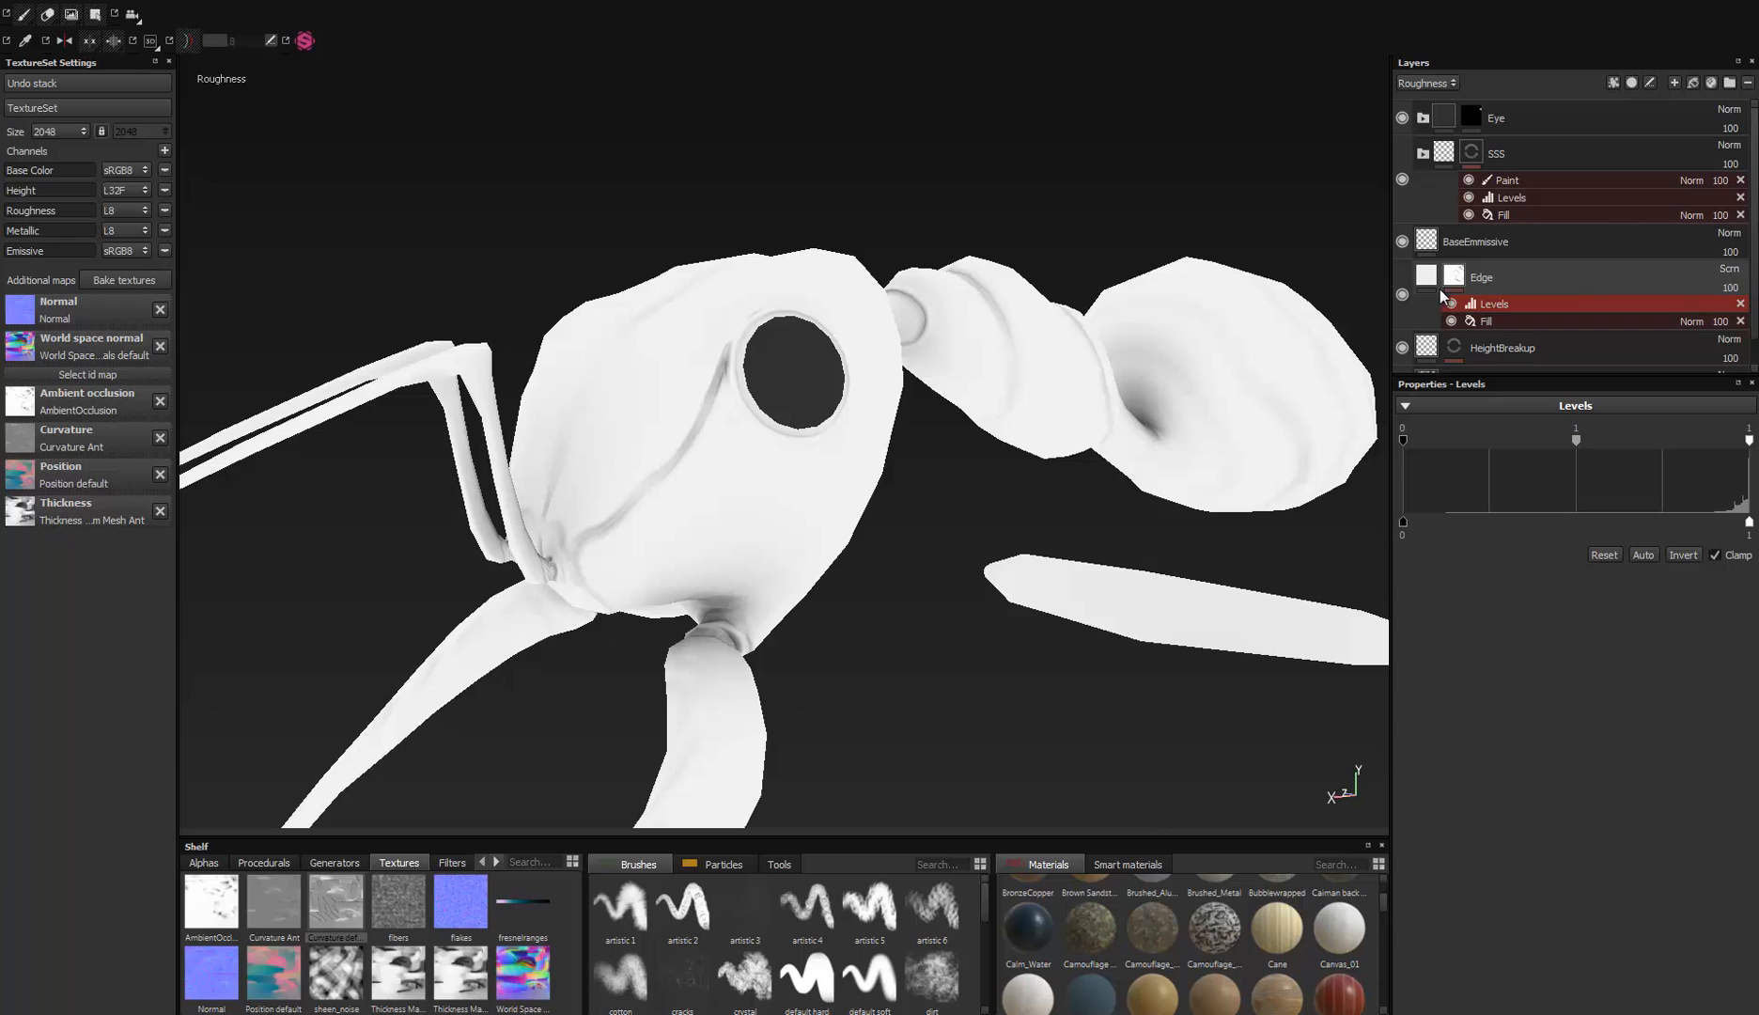
Step: Compare the head in the Material view with the Edge layer hidden and shown
click(1402, 294)
alt+drag(667, 406, 727, 484)
key(m)
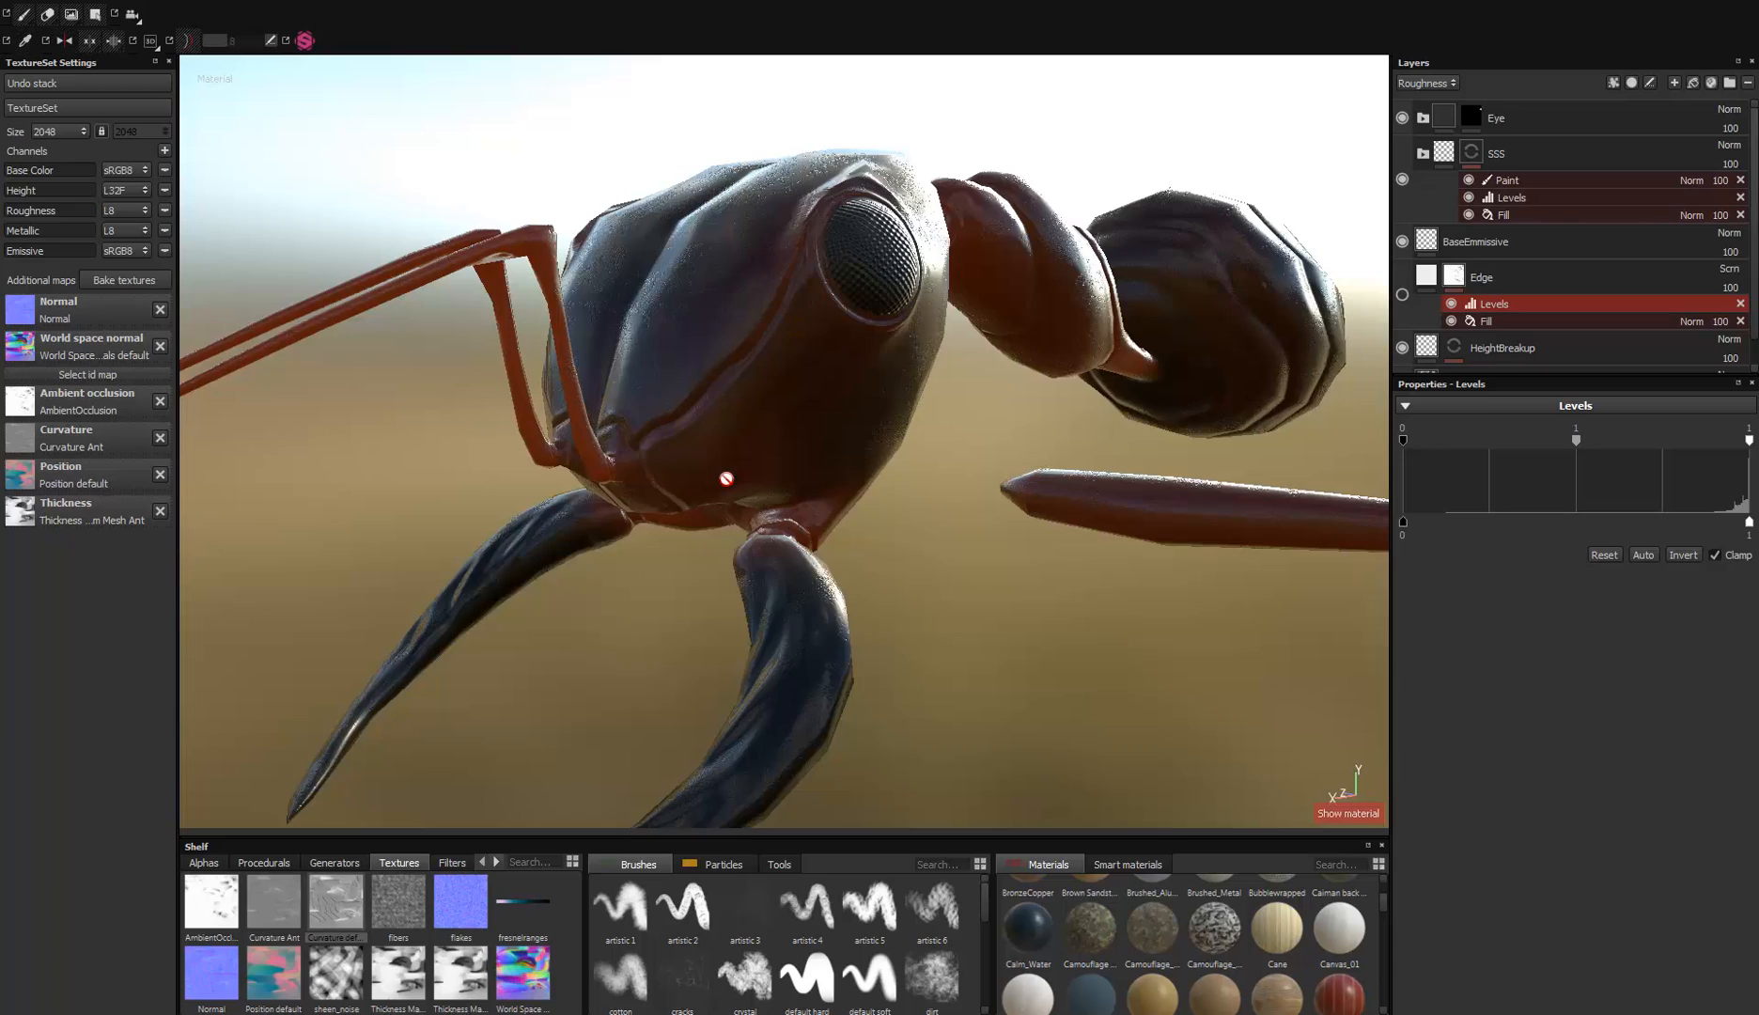
alt+drag(599, 458, 798, 328)
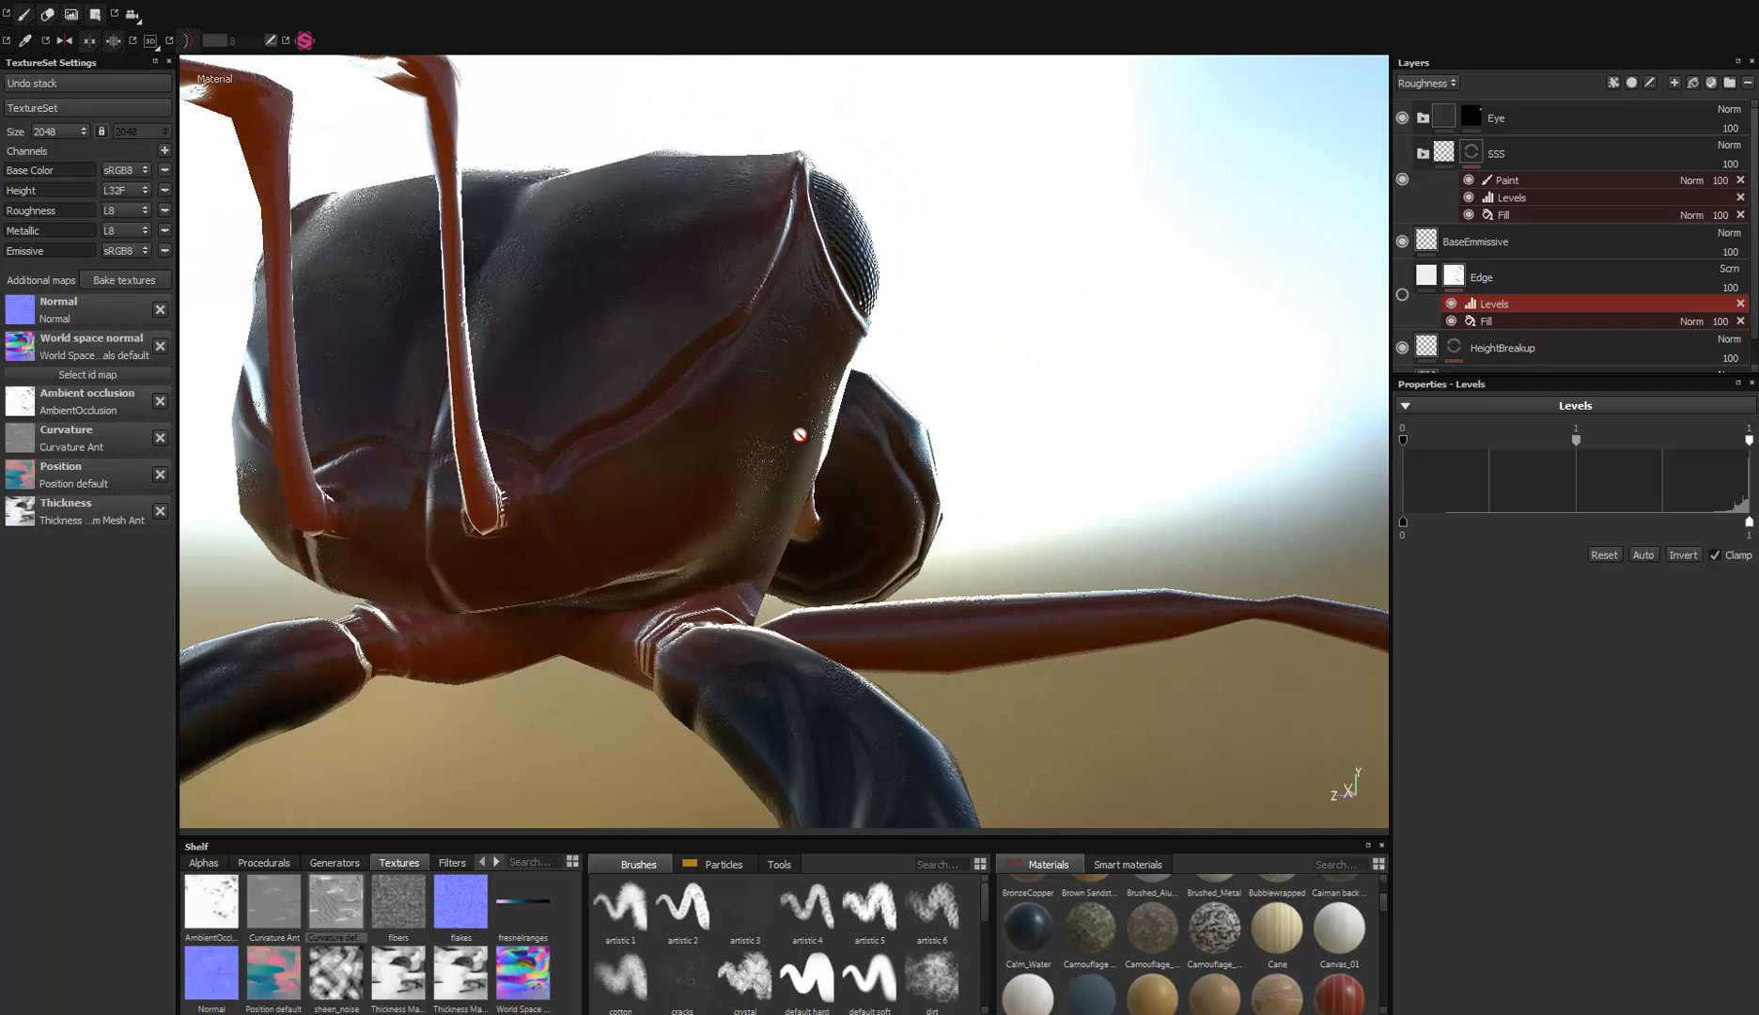
alt+drag(799, 434, 1154, 438)
click(1402, 295)
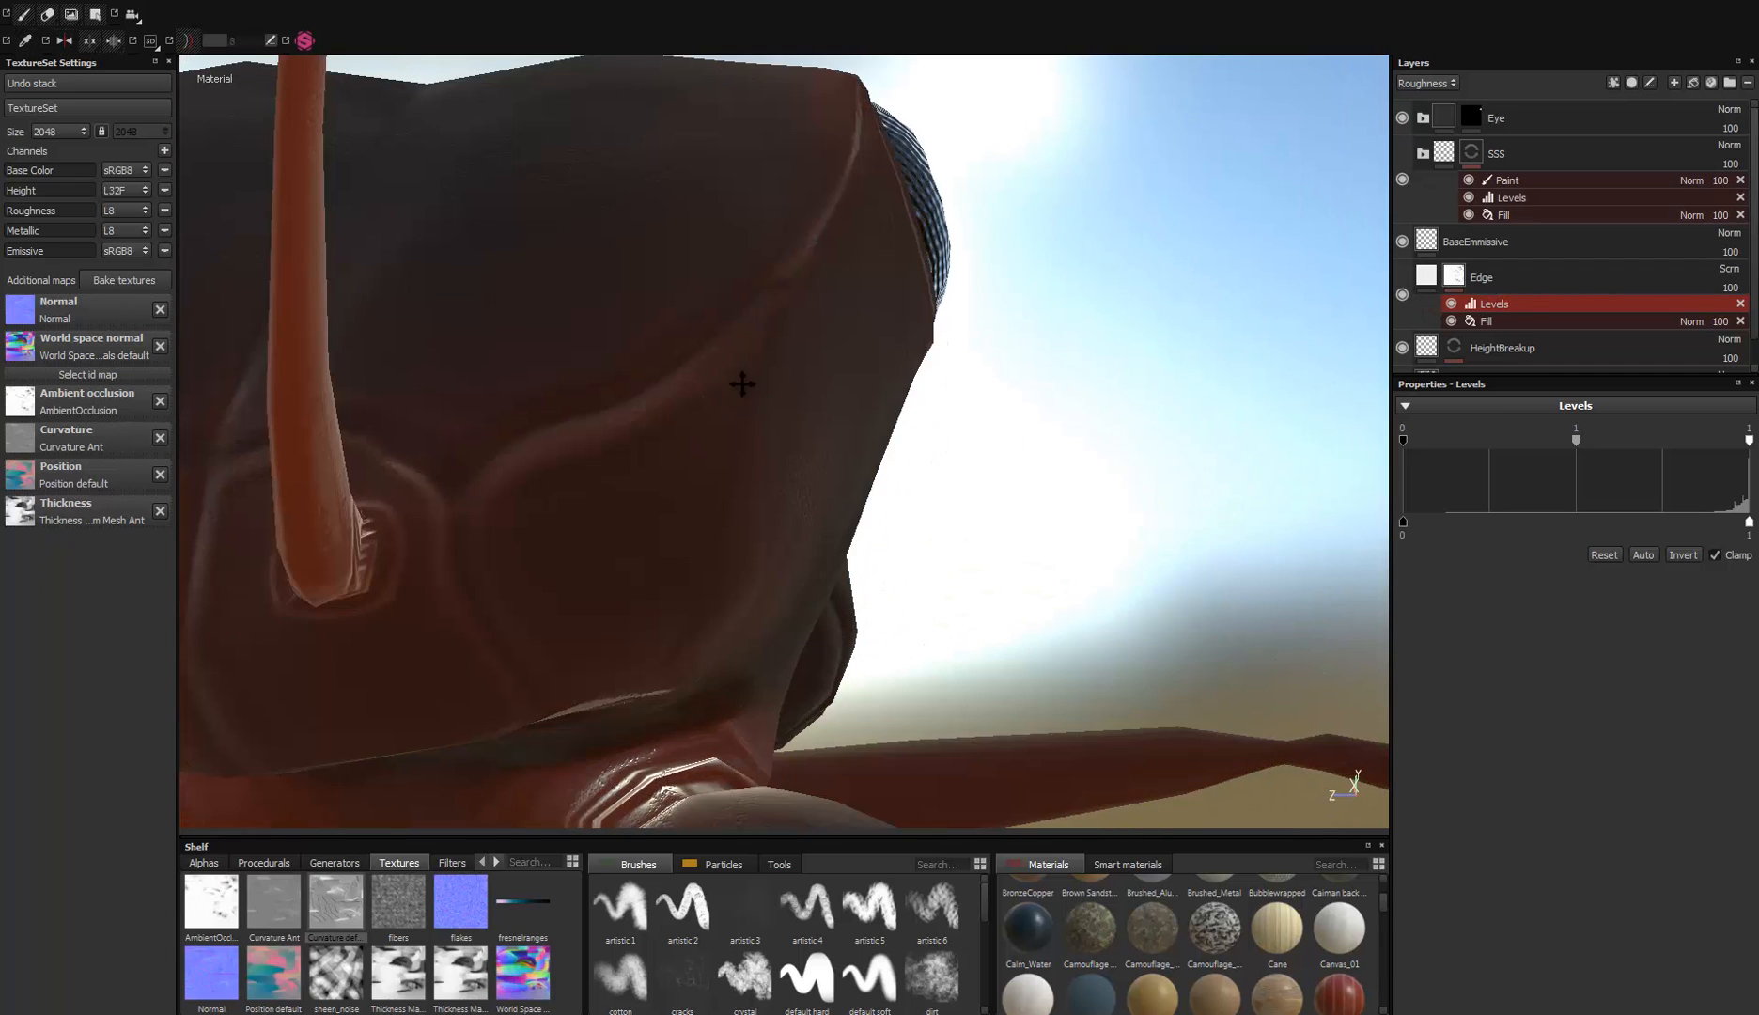
Step: Raise the low input of the Edge mask's Levels to 0.717
alt+drag(742, 384, 789, 365)
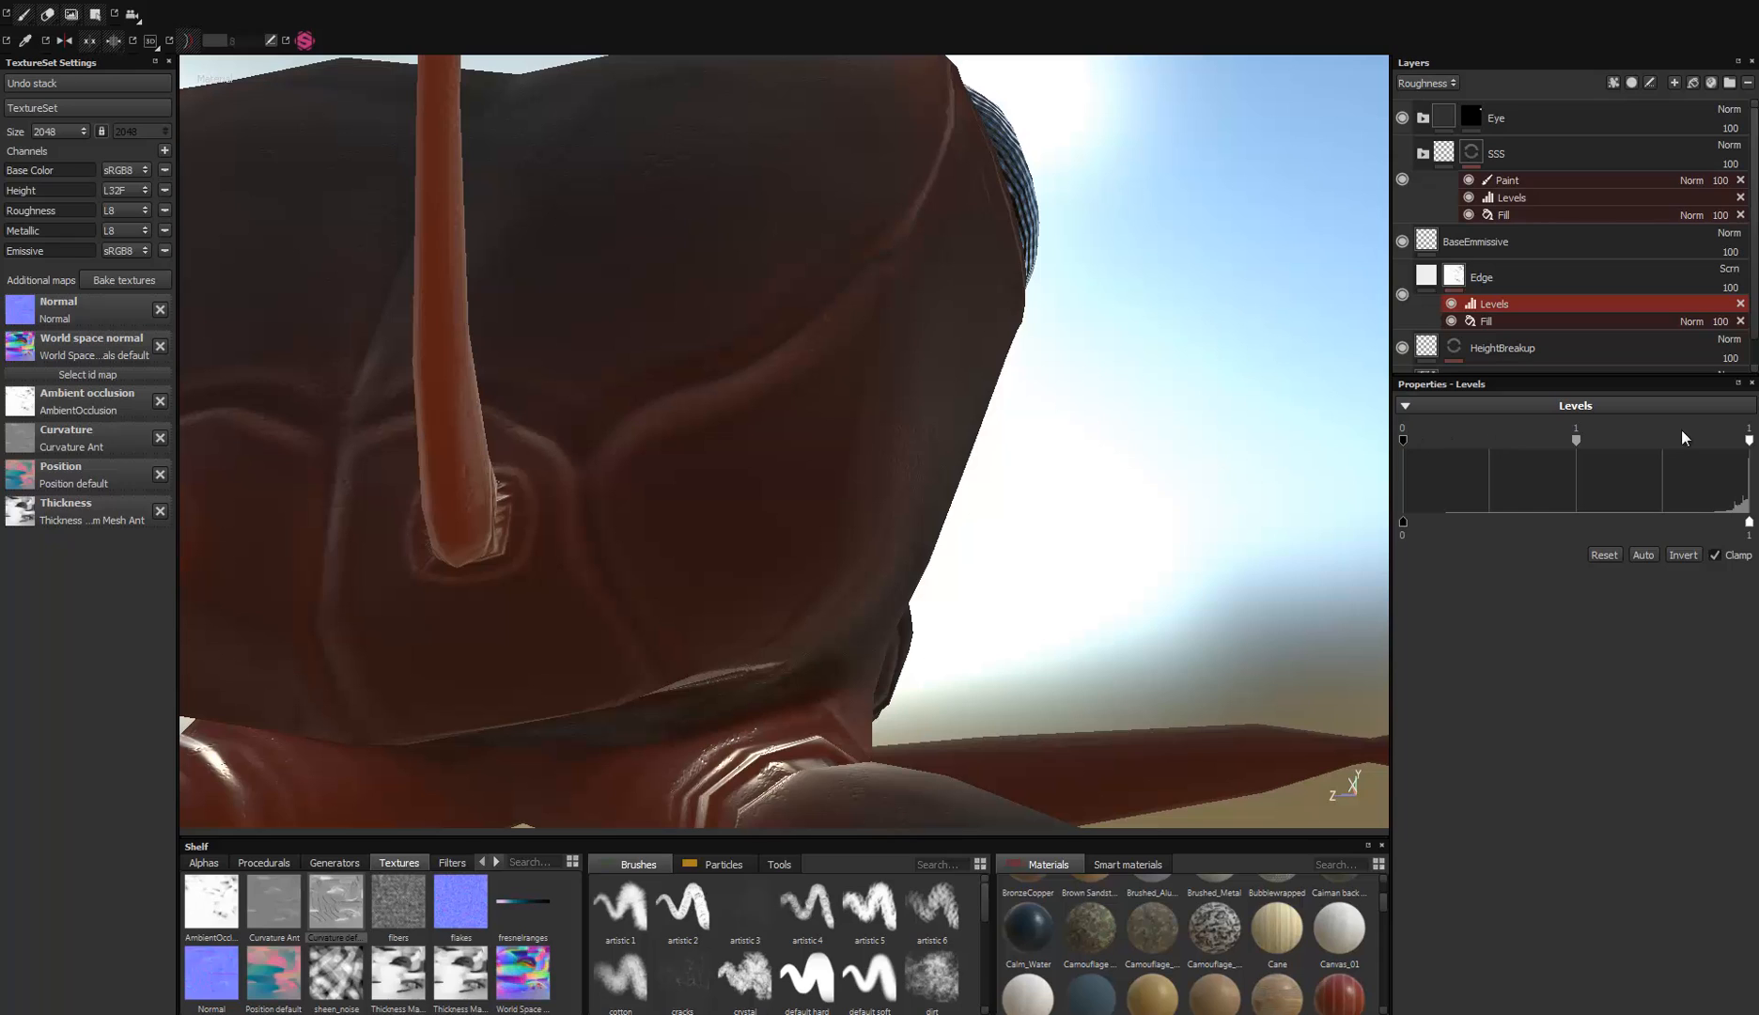
mouse_move(1728, 442)
mouse_down()
mouse_move(1492, 440)
mouse_move(1757, 441)
mouse_up()
drag(1406, 439, 1477, 437)
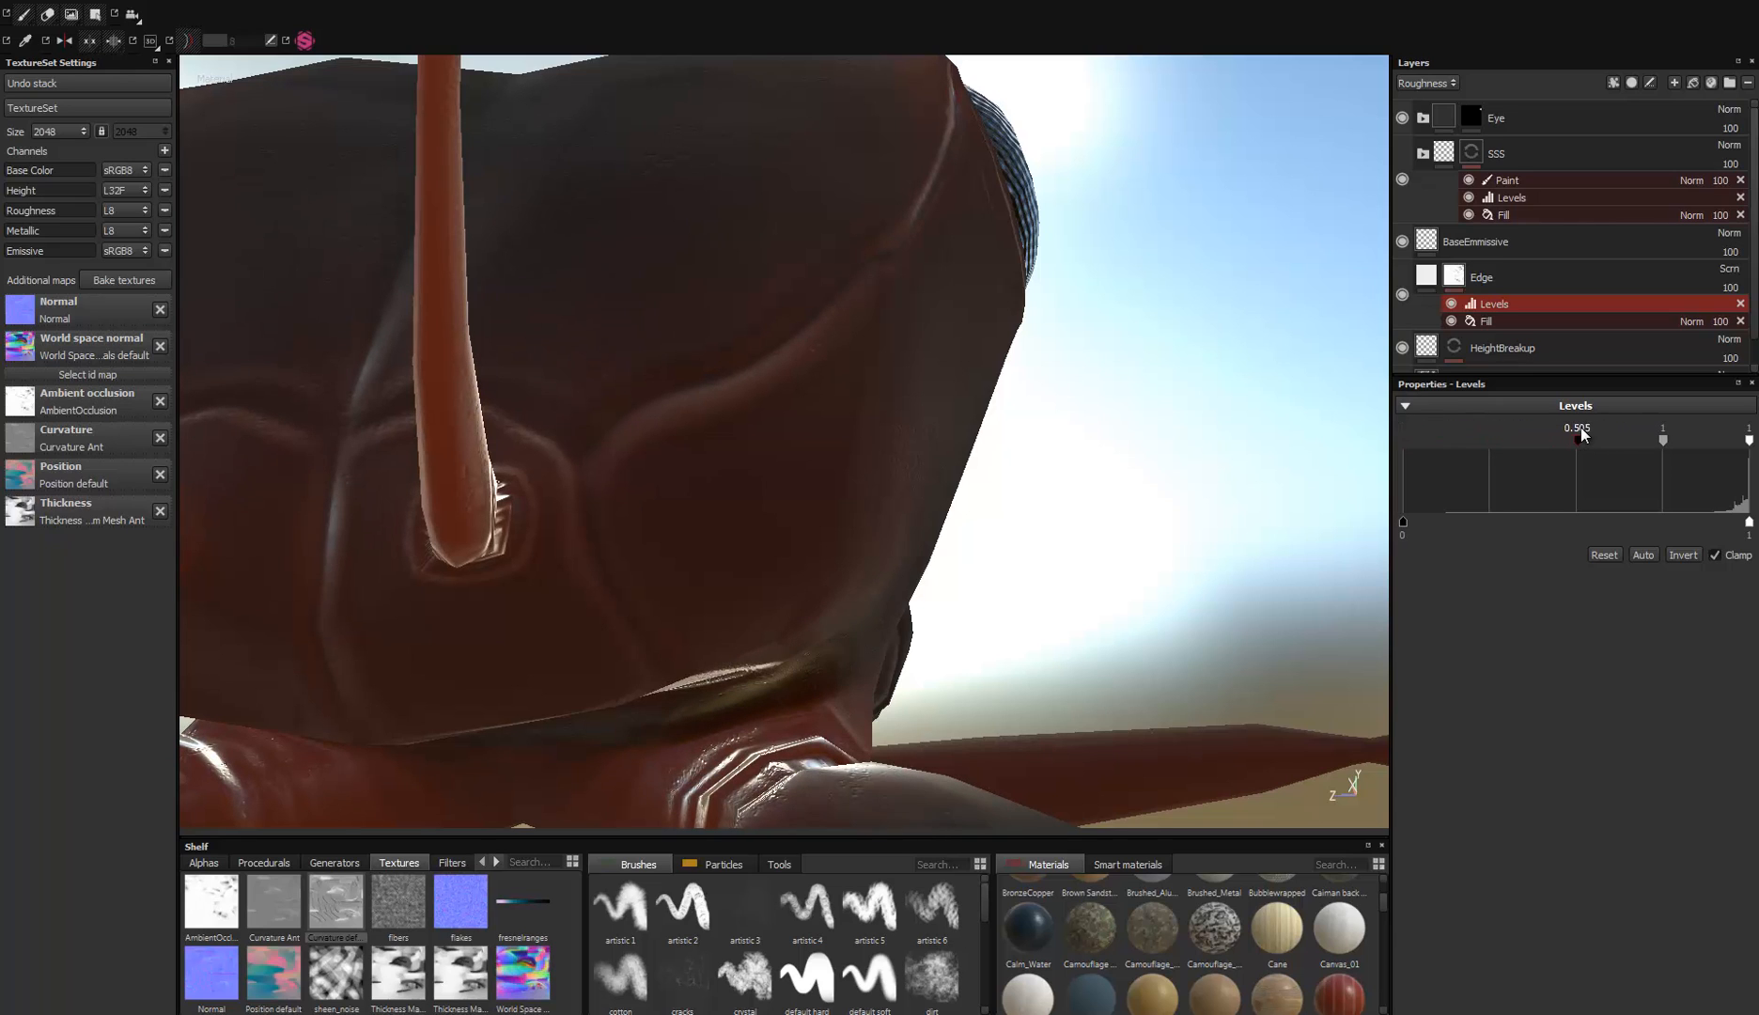
drag(1643, 433, 1655, 431)
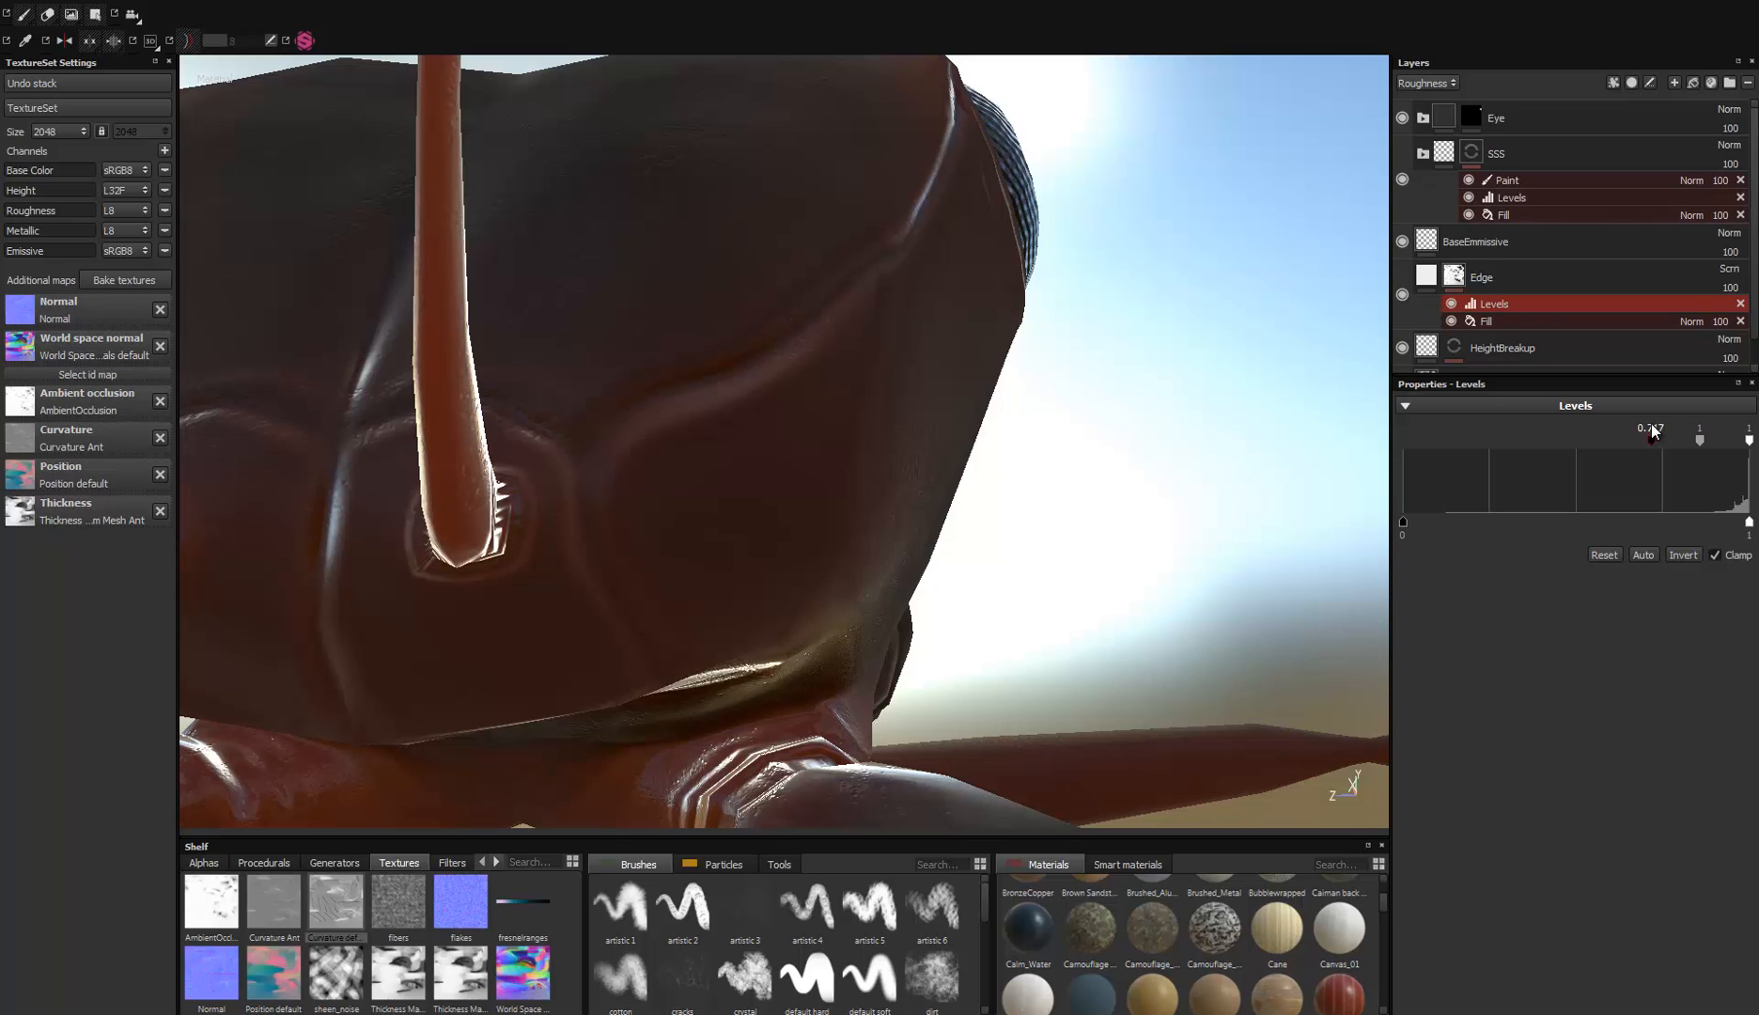
Step: Display the Roughness channel and check the adjusted Edge mask on the creases and around the eye
key(c)
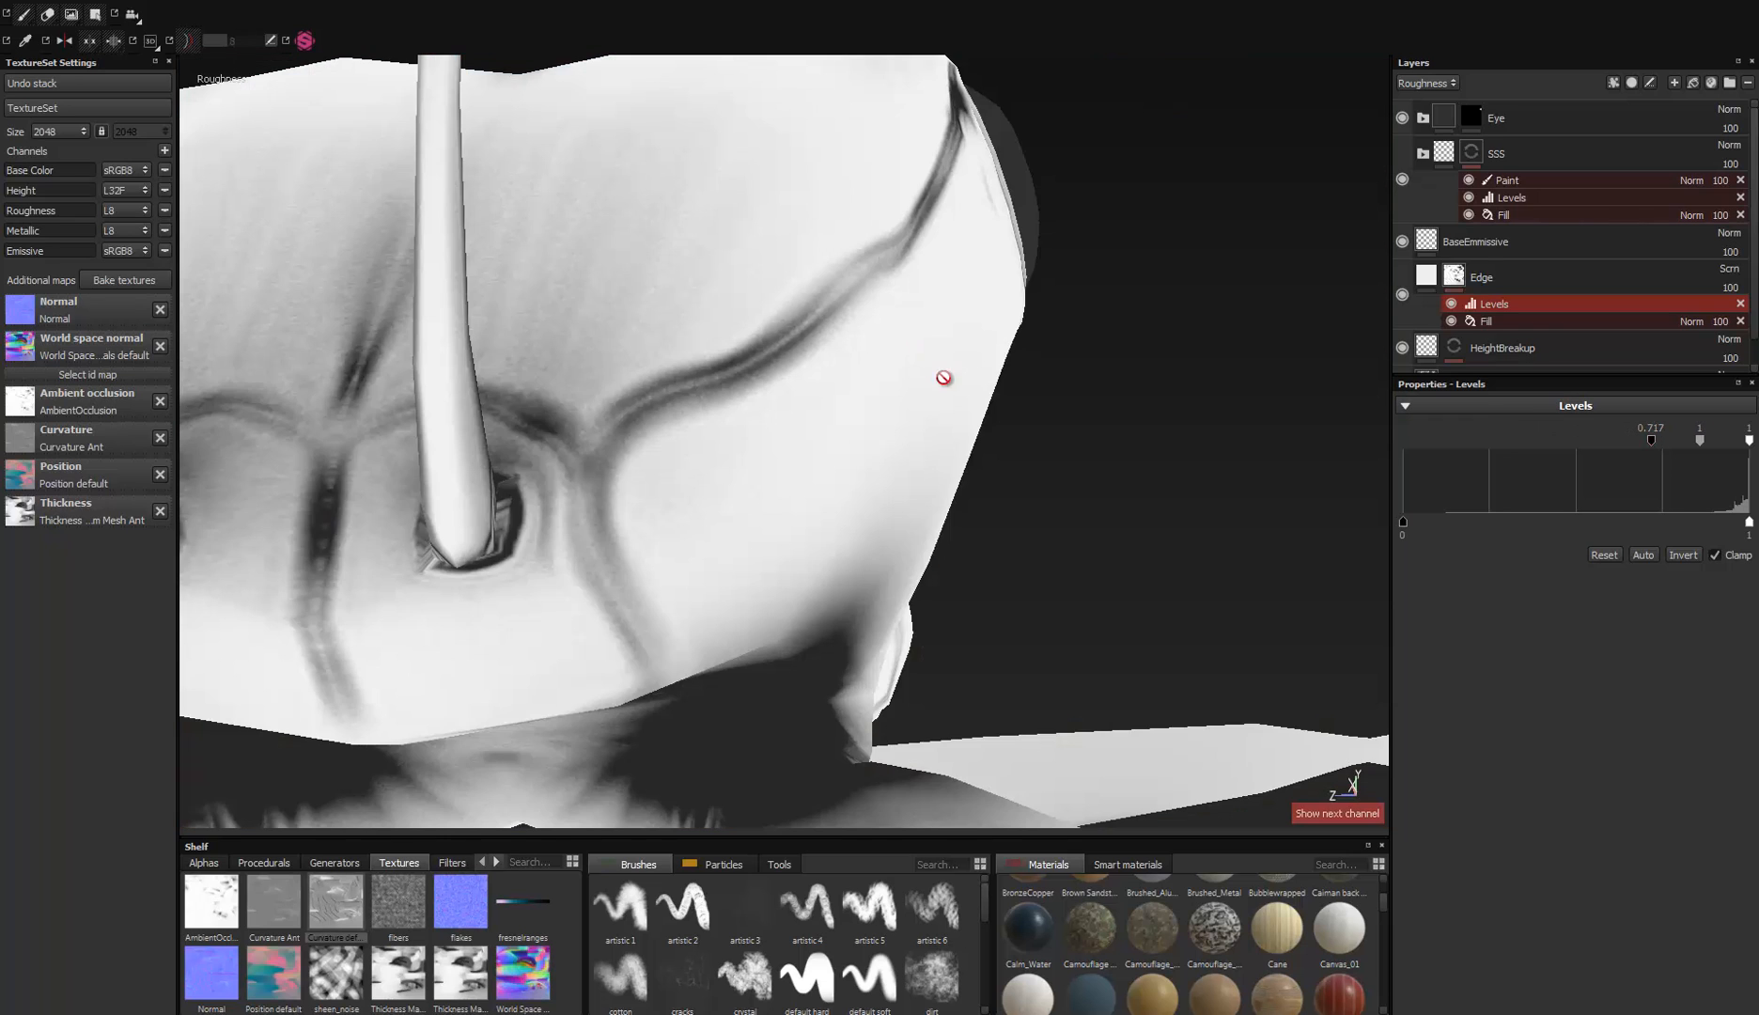
alt+drag(942, 376, 997, 381)
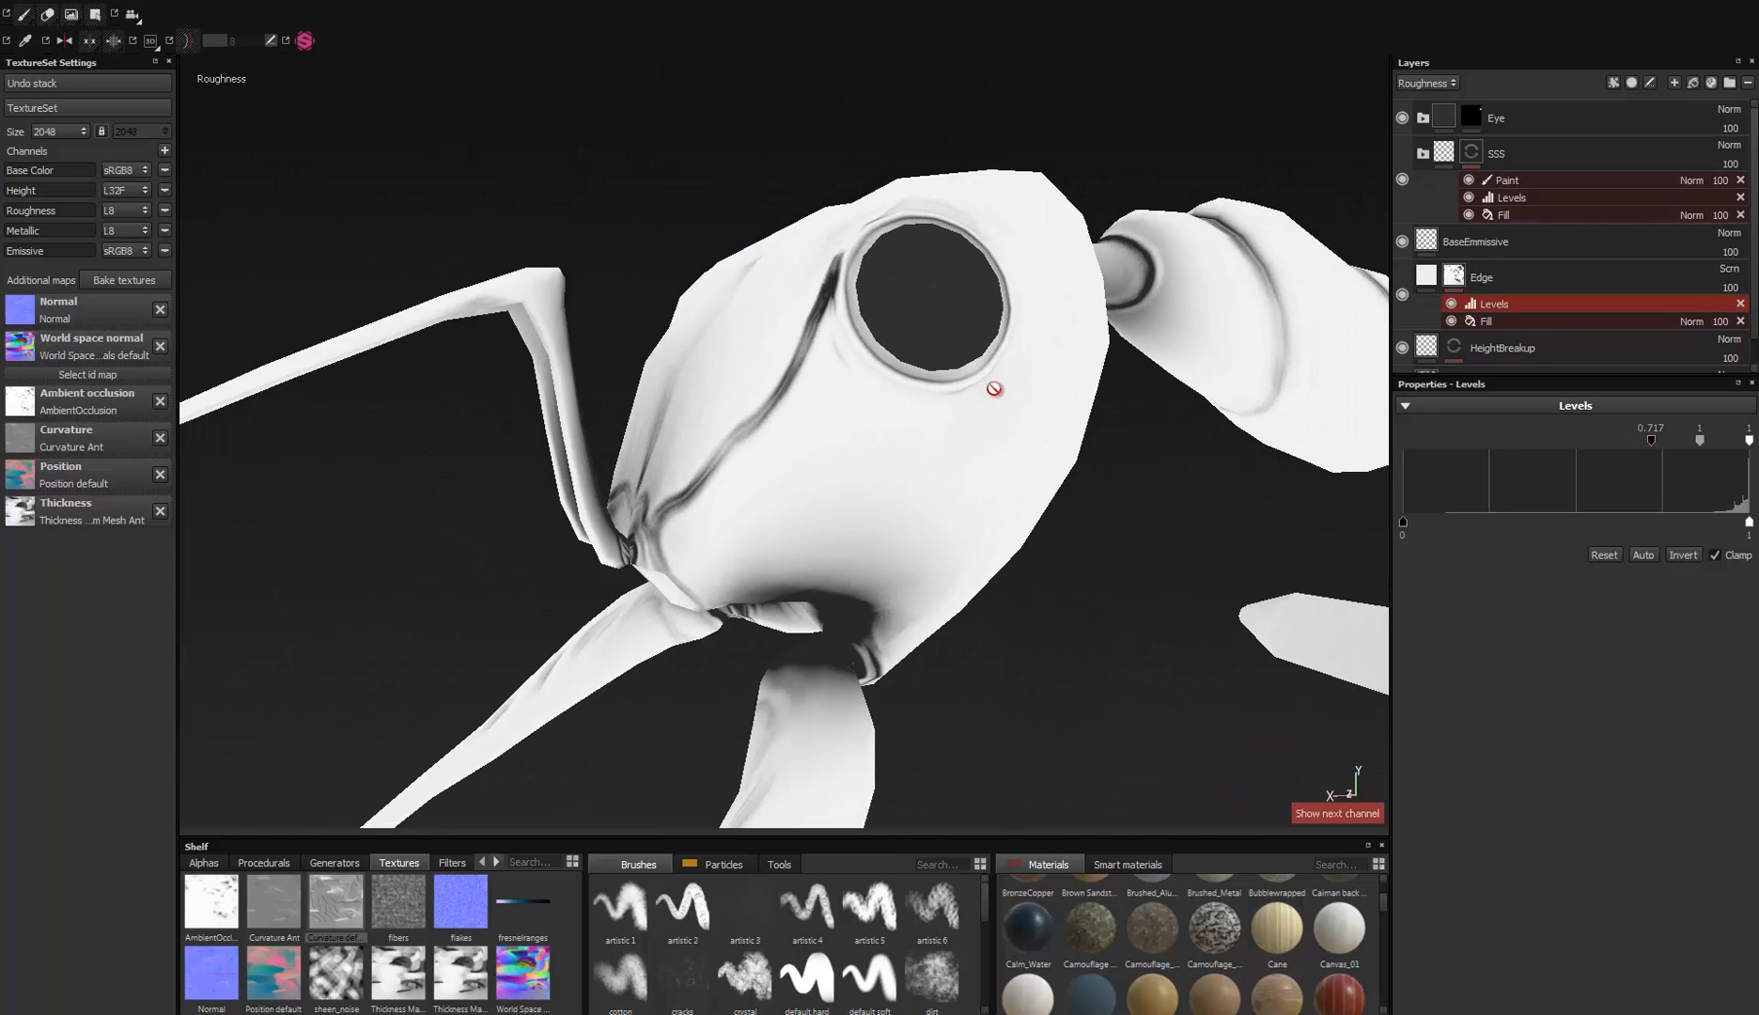
click(1691, 273)
click(1653, 282)
alt+drag(1107, 418, 1015, 390)
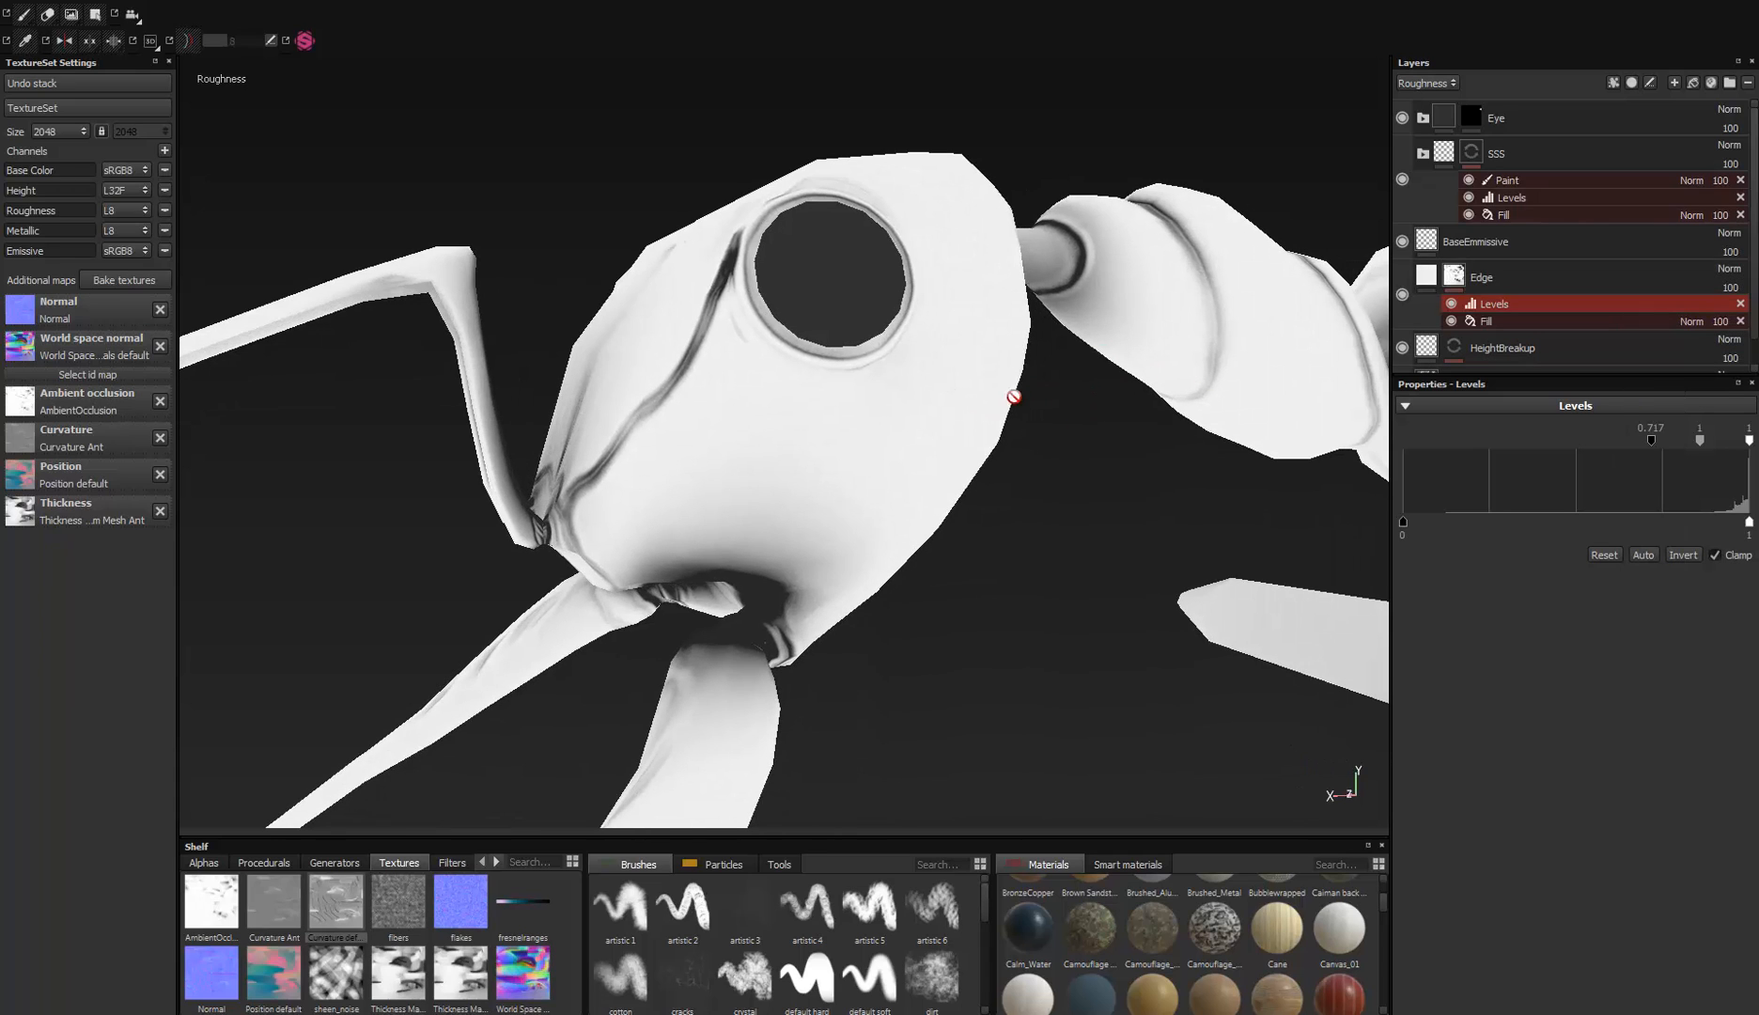
Step: Hide the Eye, SSS and BaseEmmissive layers and check the Edge mask around the eye and jaw joint
click(1402, 241)
click(1403, 117)
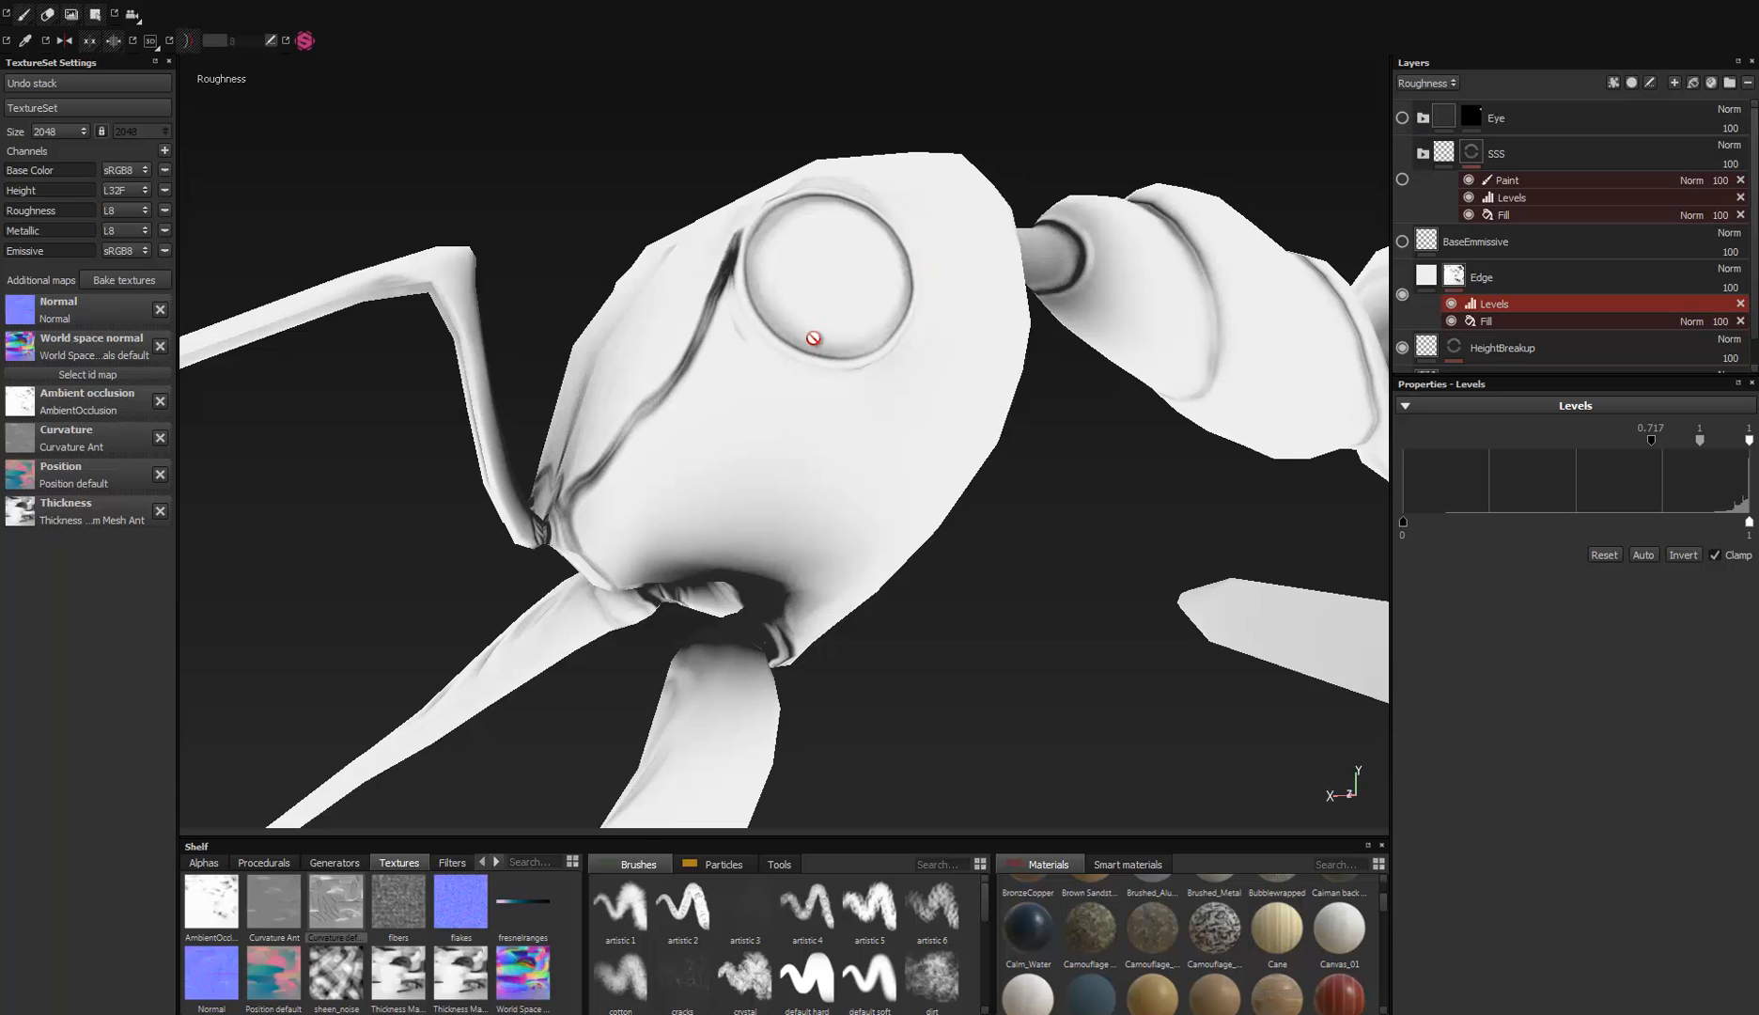
alt+drag(814, 339, 860, 252)
alt+middle_drag(860, 432, 923, 534)
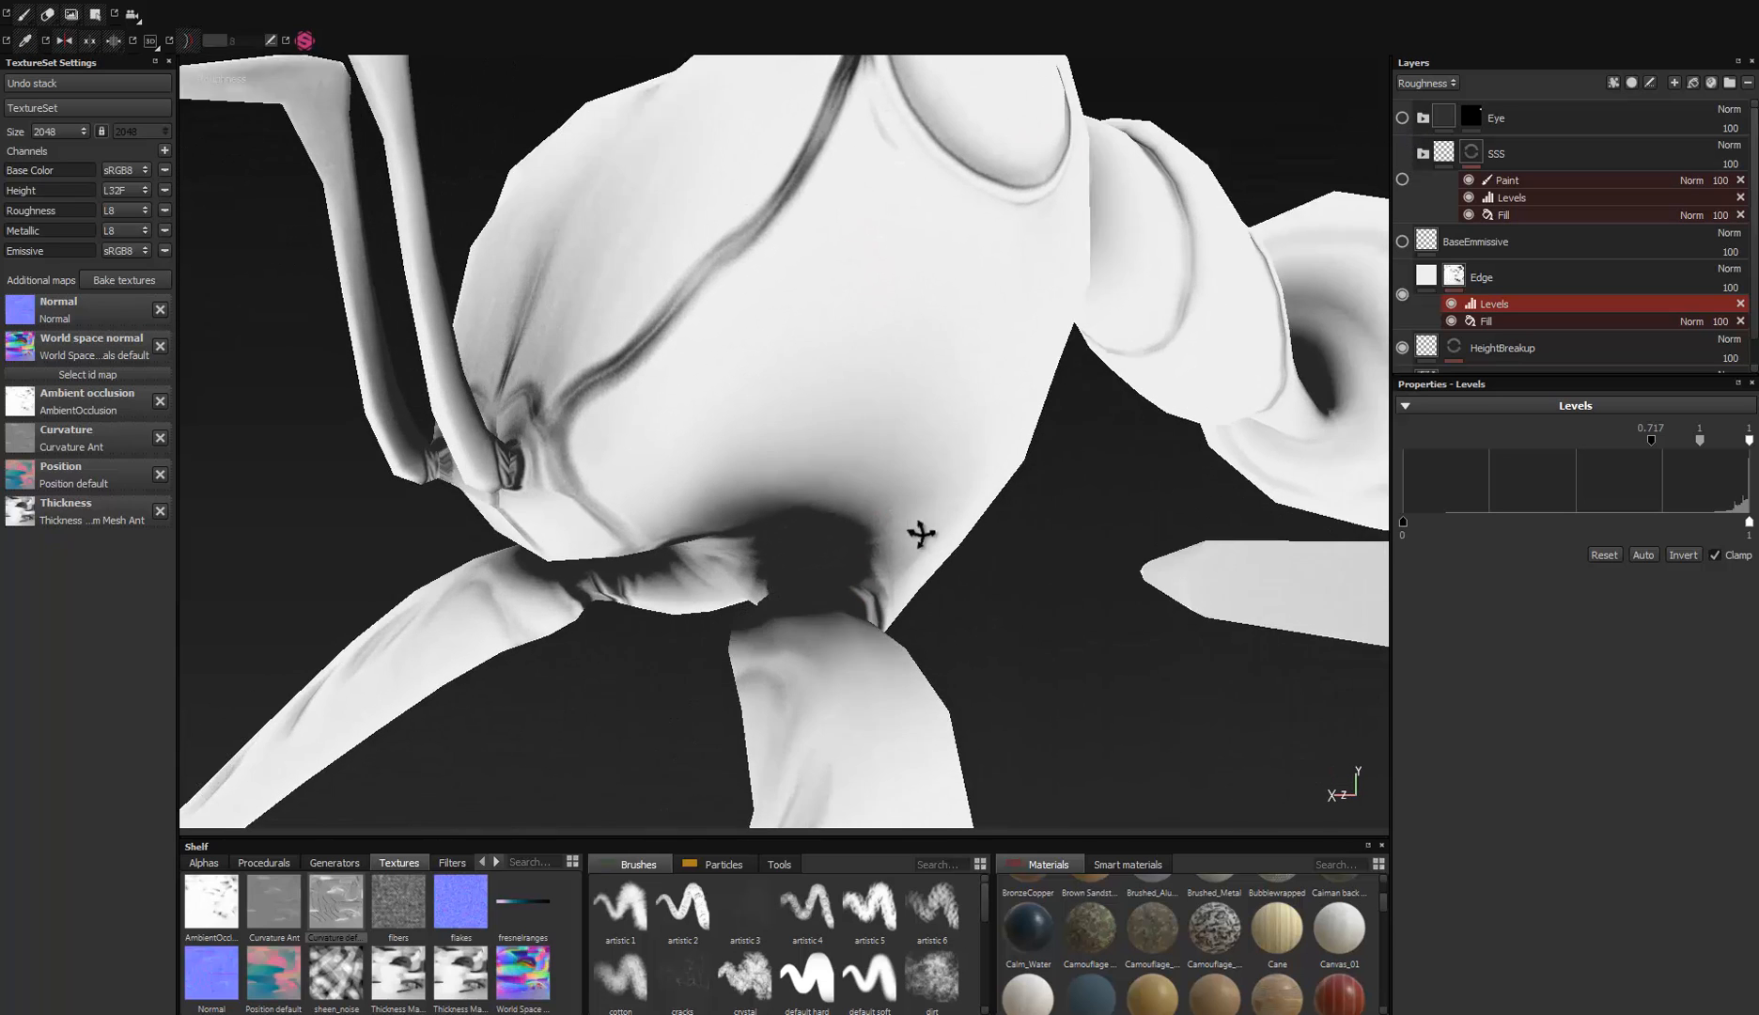
alt+drag(923, 534, 921, 475)
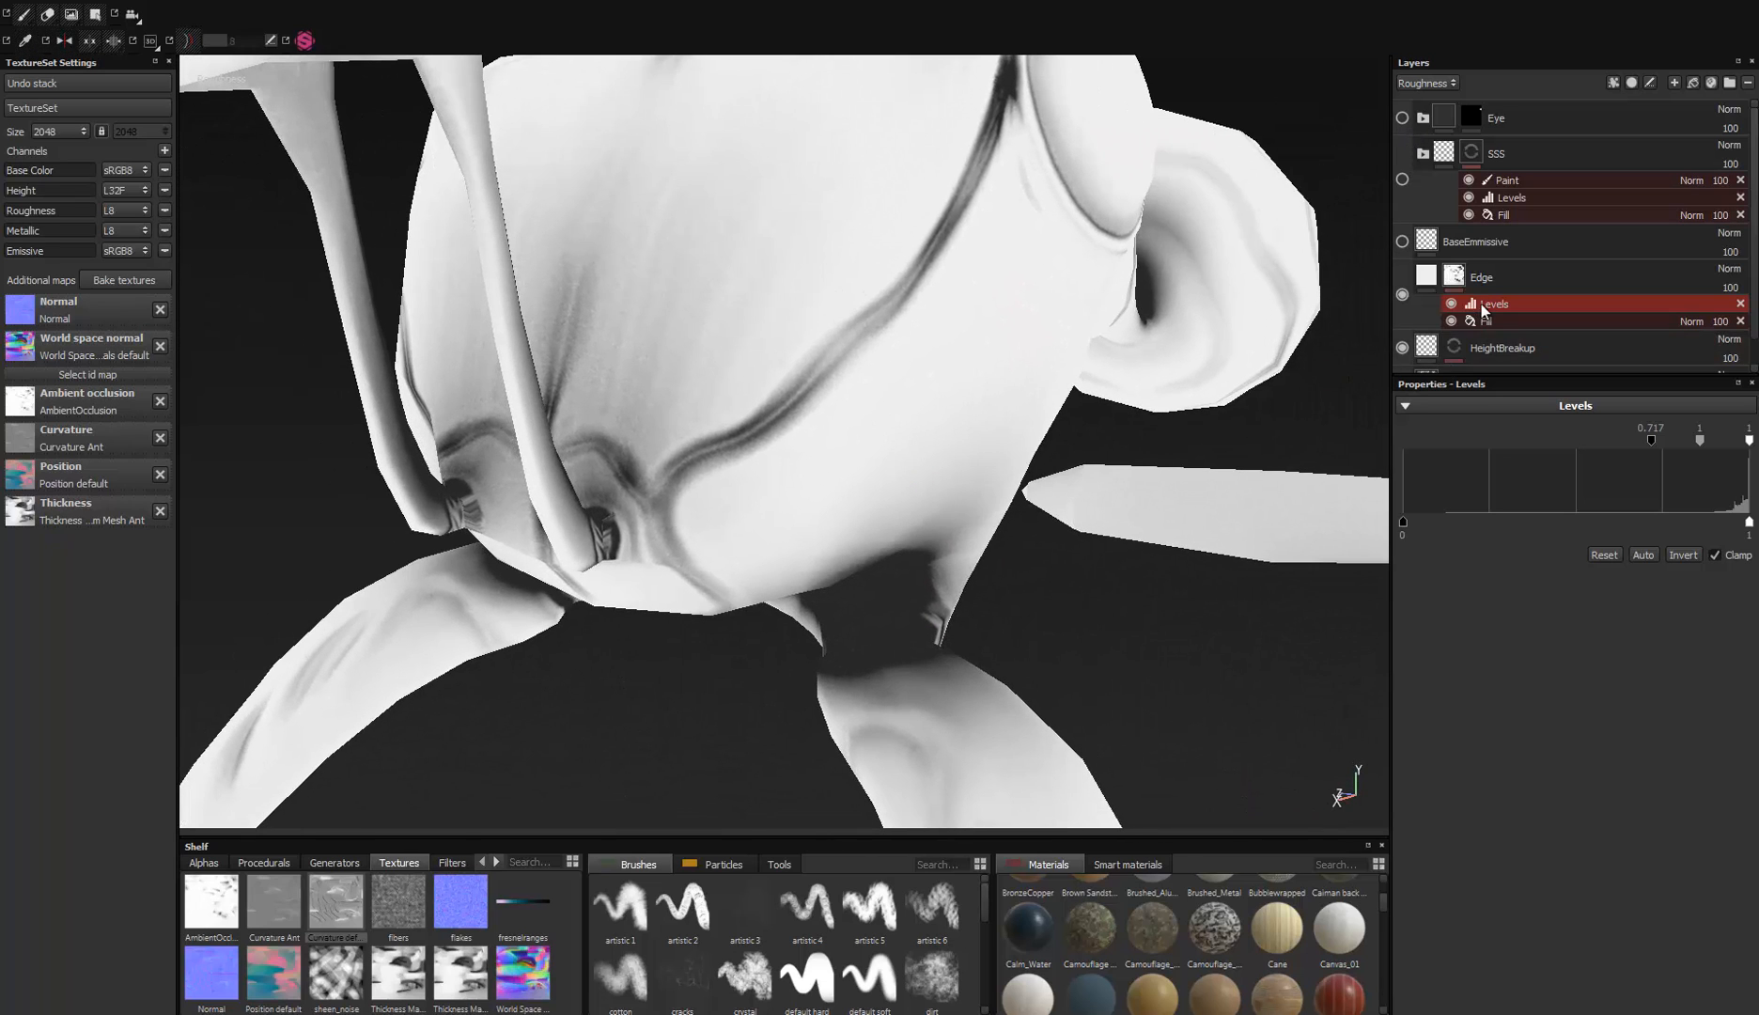
Step: Invert the Levels of the Edge mask and check the creases around the head and eye
click(1683, 555)
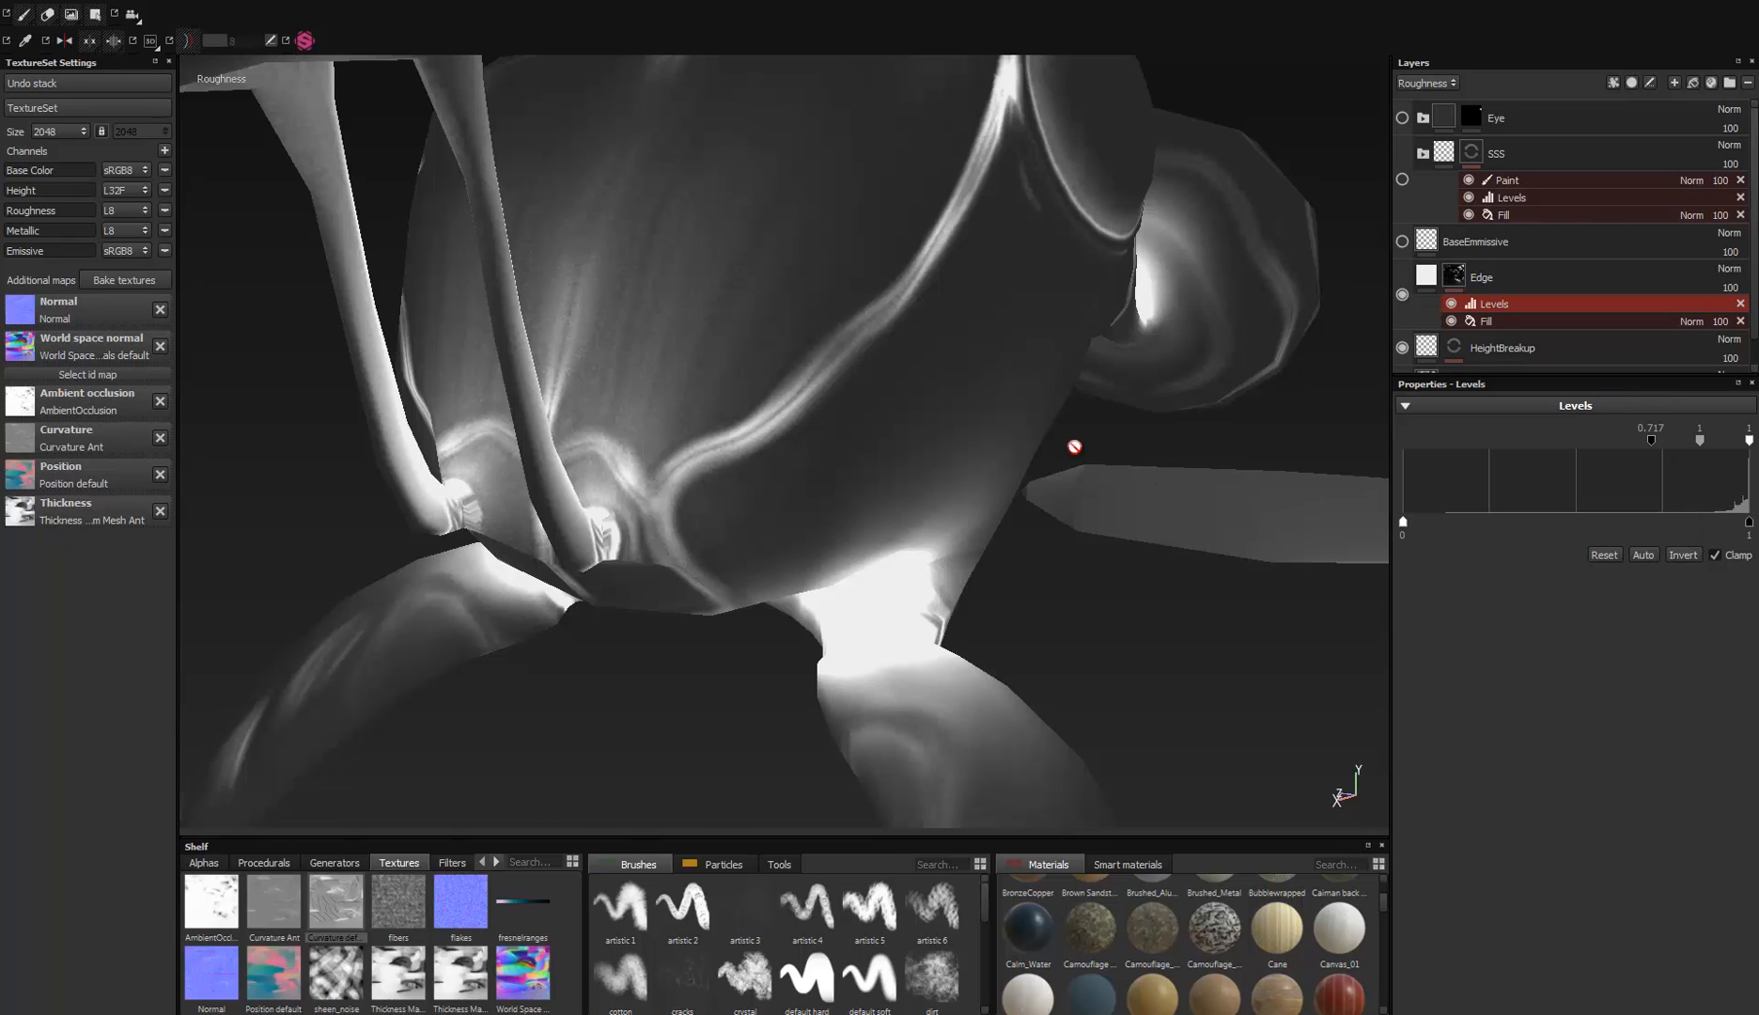
alt+drag(1073, 445, 833, 250)
alt+middle_drag(833, 250, 723, 294)
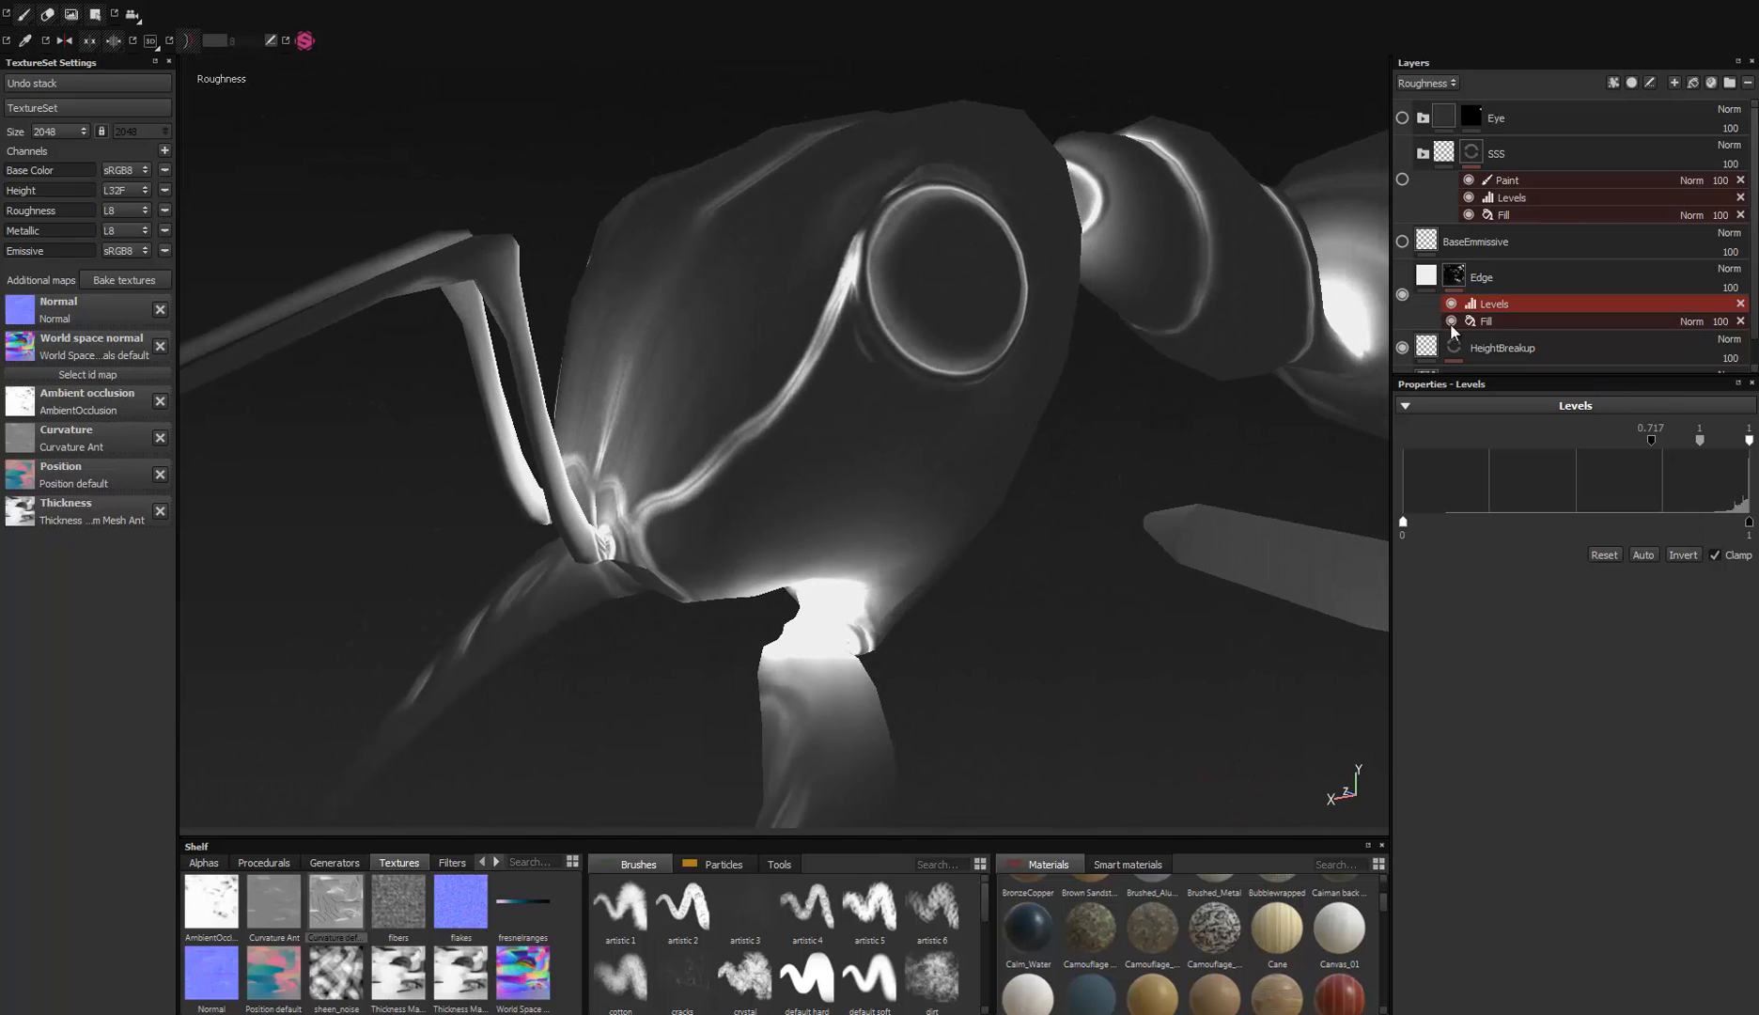
Step: Examine the inverted Edge mask in the Roughness channel around the head, thorax and abdomen segments
click(1405, 292)
alt+middle_drag(828, 489, 680, 546)
alt+drag(943, 394, 1080, 444)
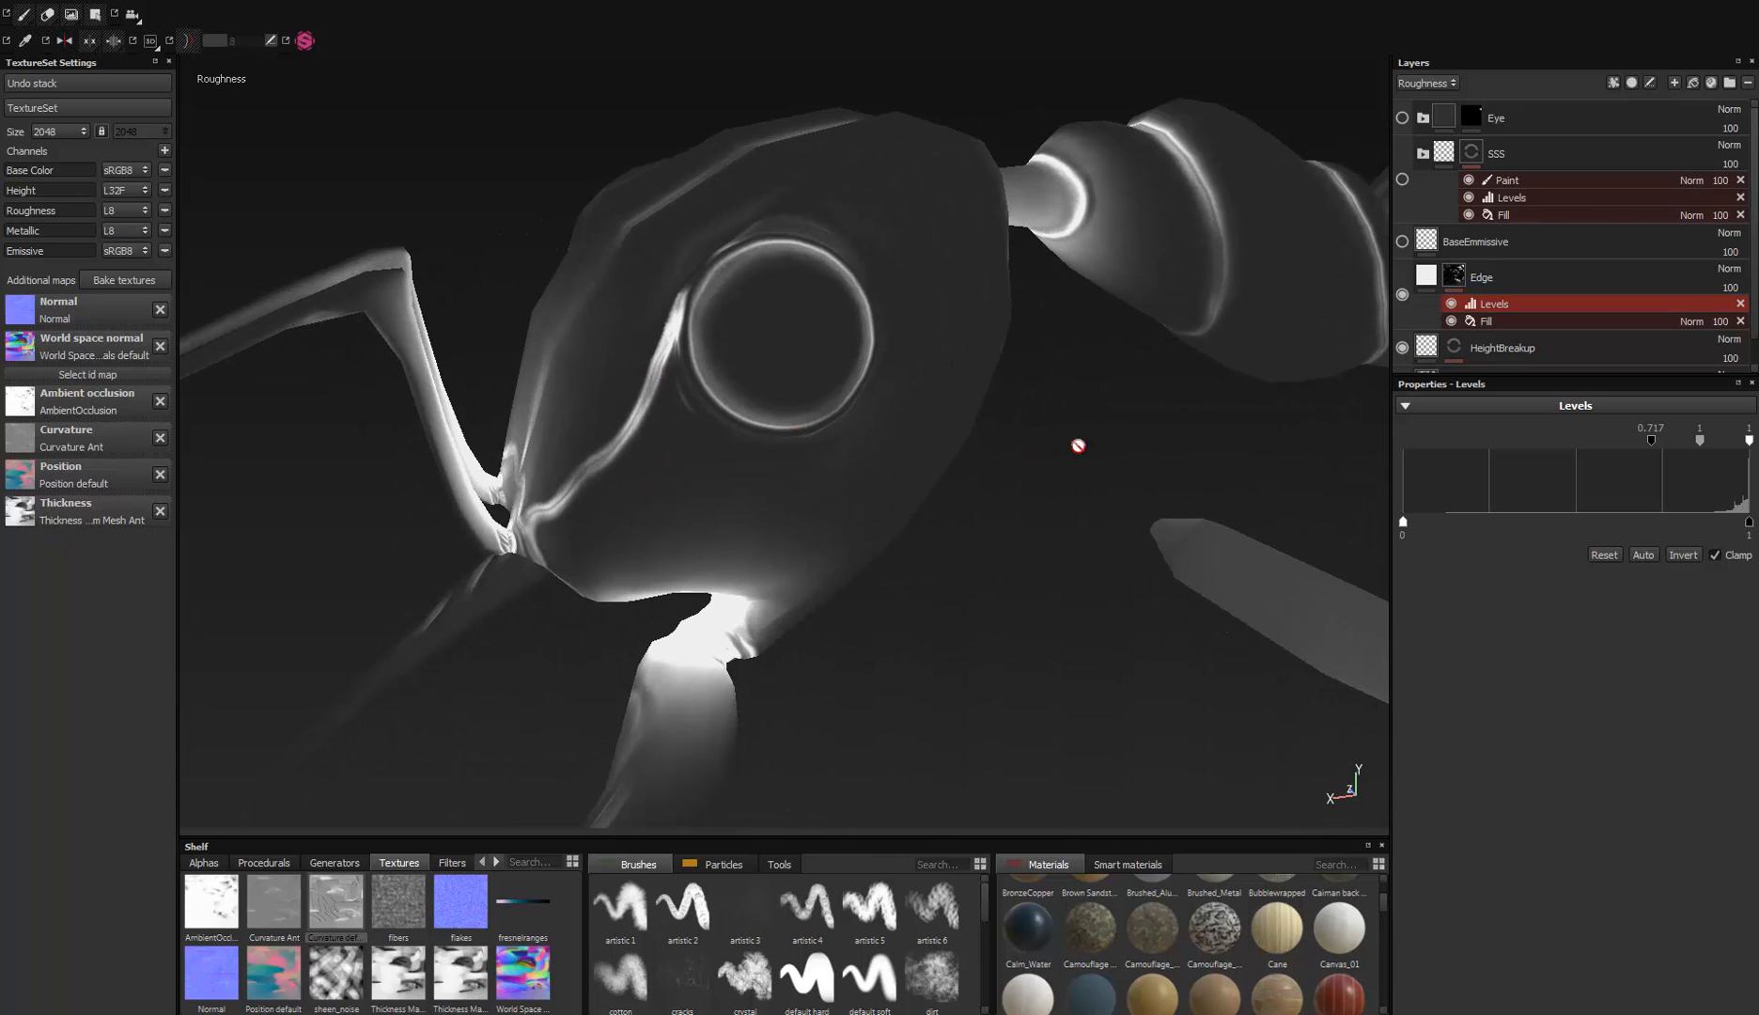
alt+middle_drag(1080, 444, 615, 472)
alt+drag(616, 471, 827, 413)
alt+middle_drag(827, 413, 1273, 827)
alt+right_drag(987, 636, 922, 424)
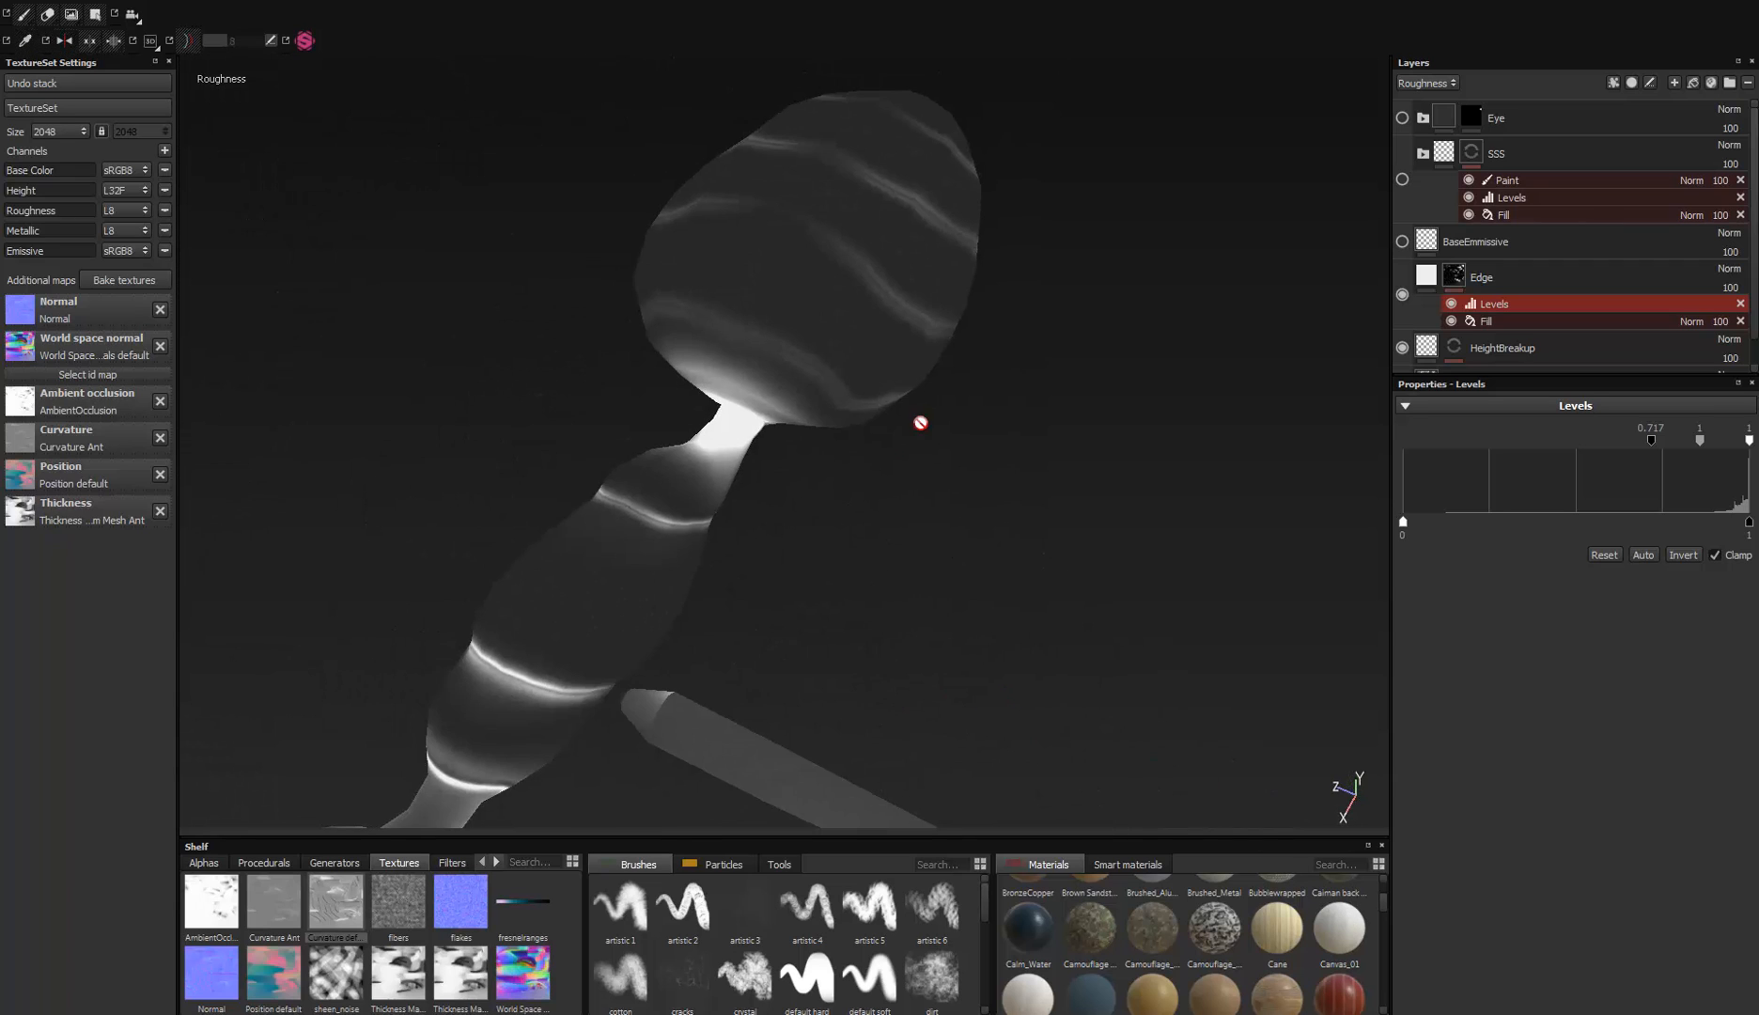
alt+middle_drag(998, 407, 994, 384)
alt+drag(994, 384, 941, 392)
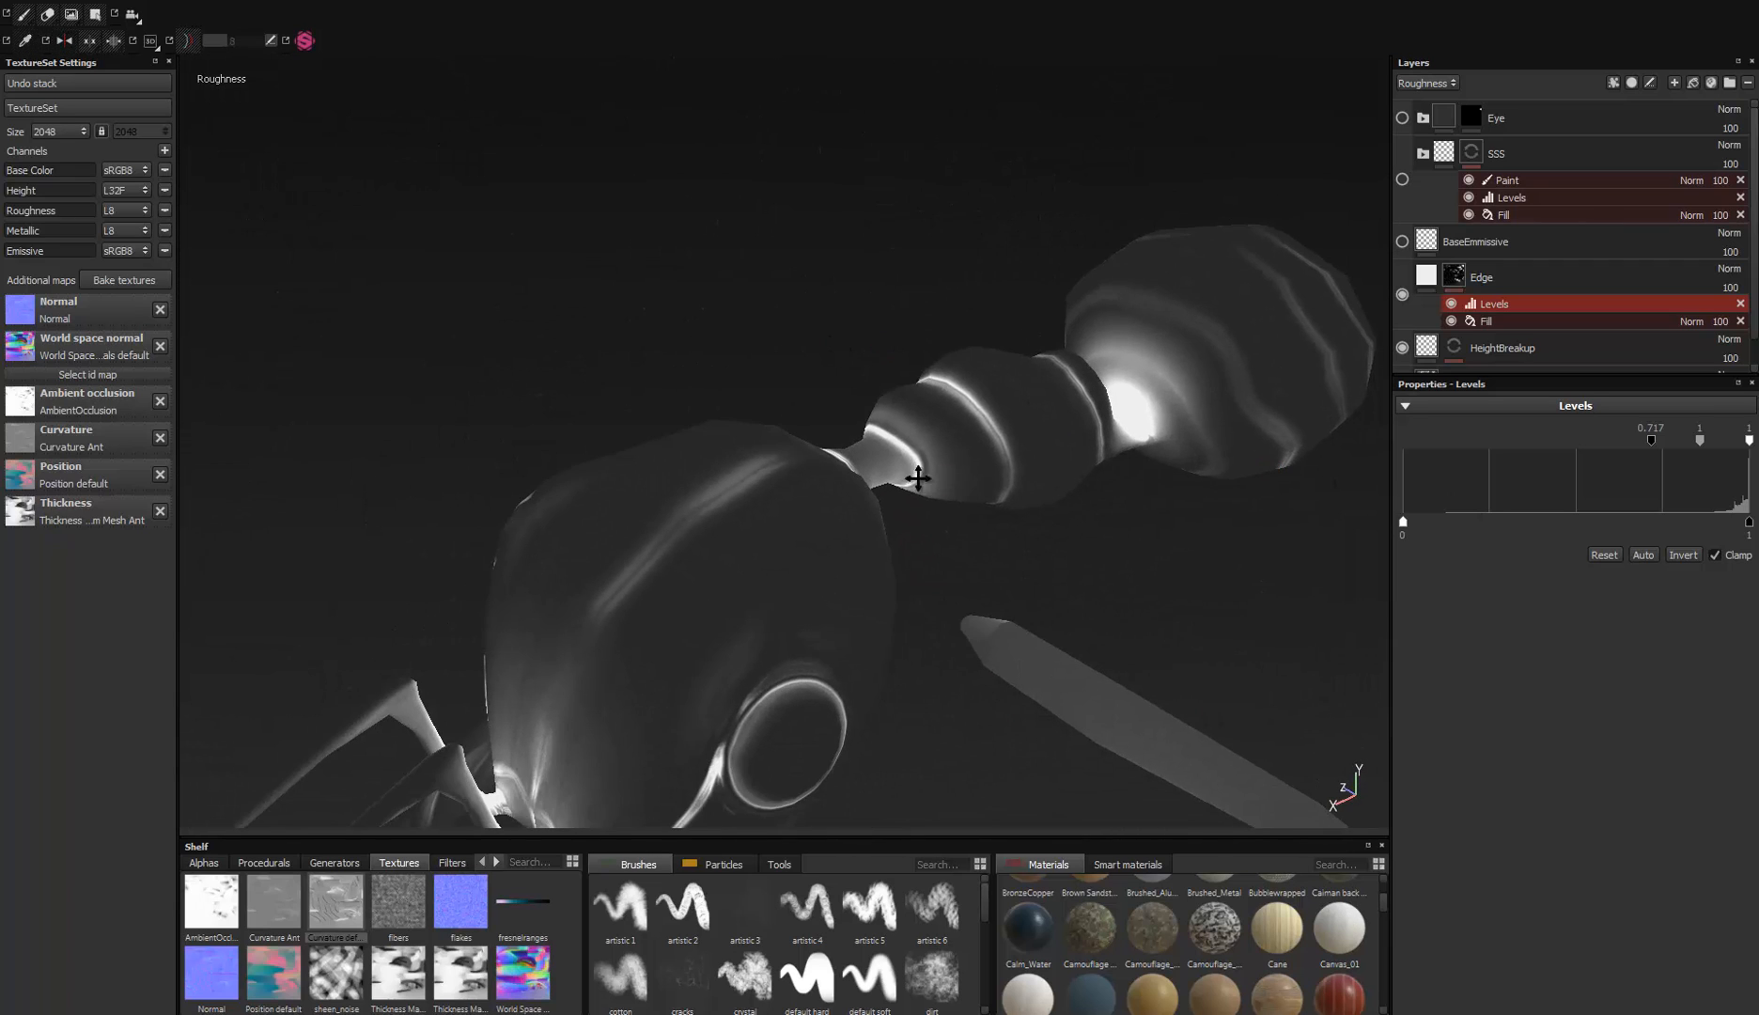
alt+middle_drag(918, 479, 871, 467)
Step: Set the Edge mask's Levels to a low input of 0.405 and limit the output to 0.159, comparing with the layer off
mouse_move(1650, 441)
mouse_down()
mouse_move(1517, 444)
mouse_move(1543, 444)
mouse_up()
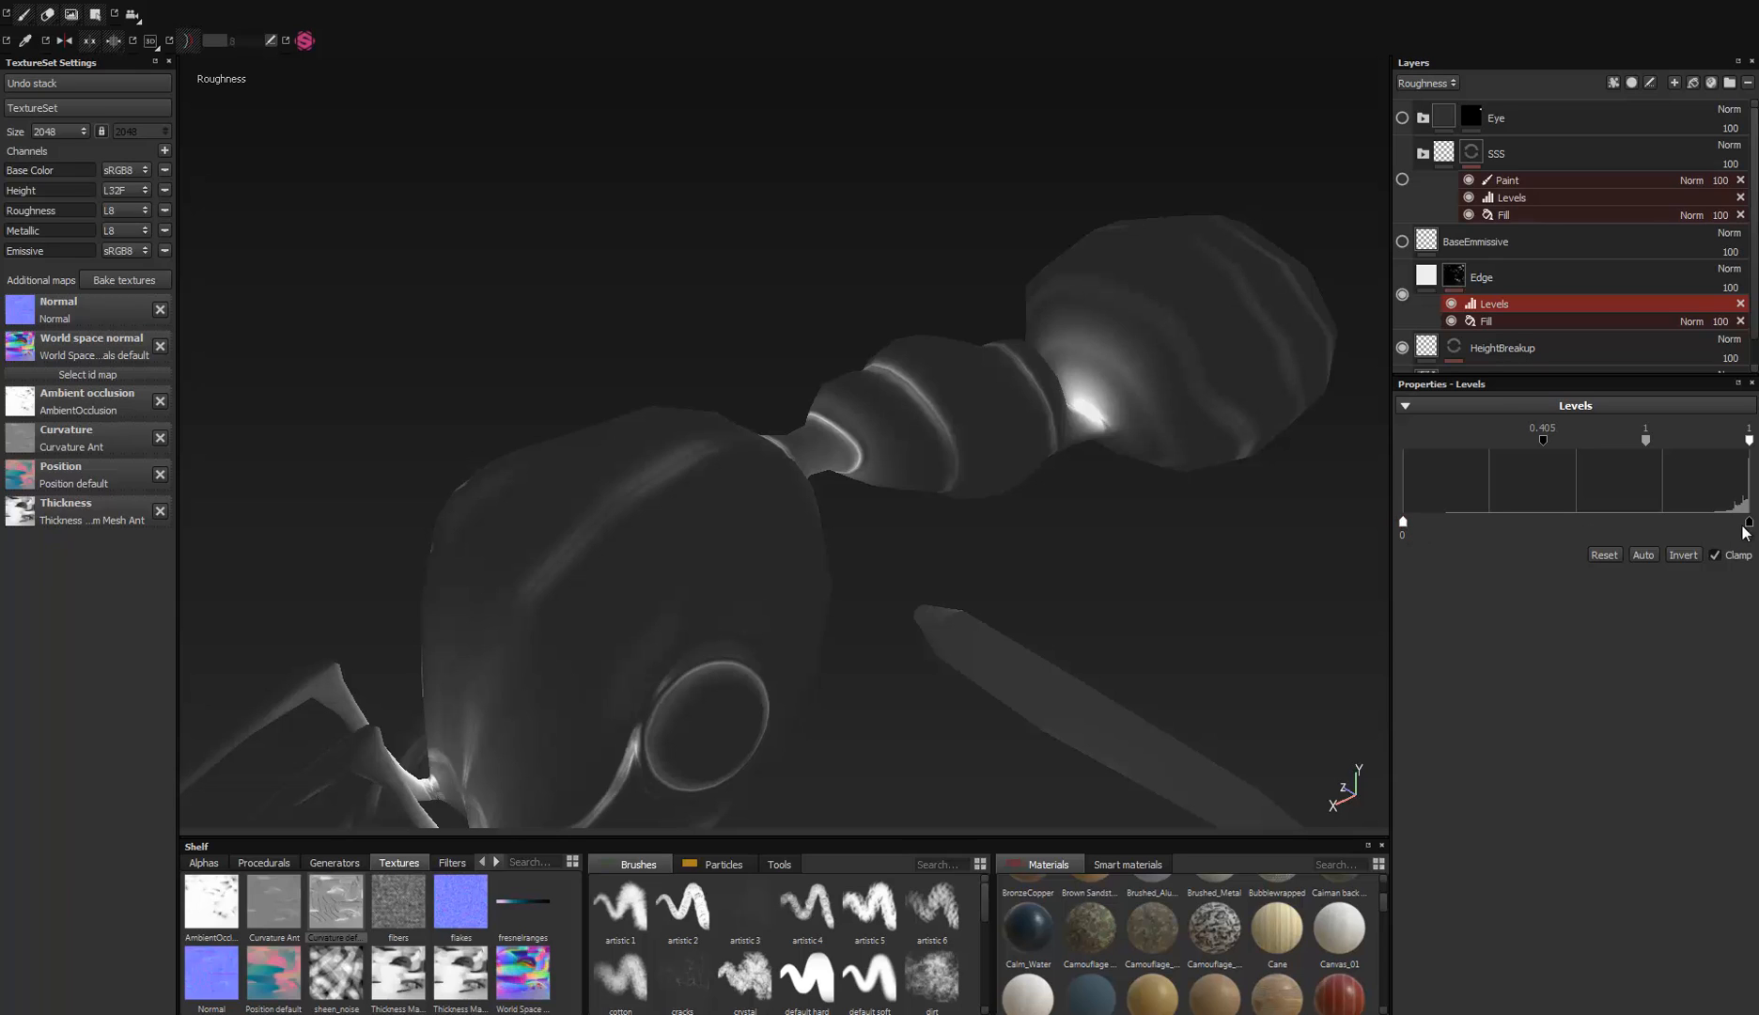
drag(1716, 529, 1616, 525)
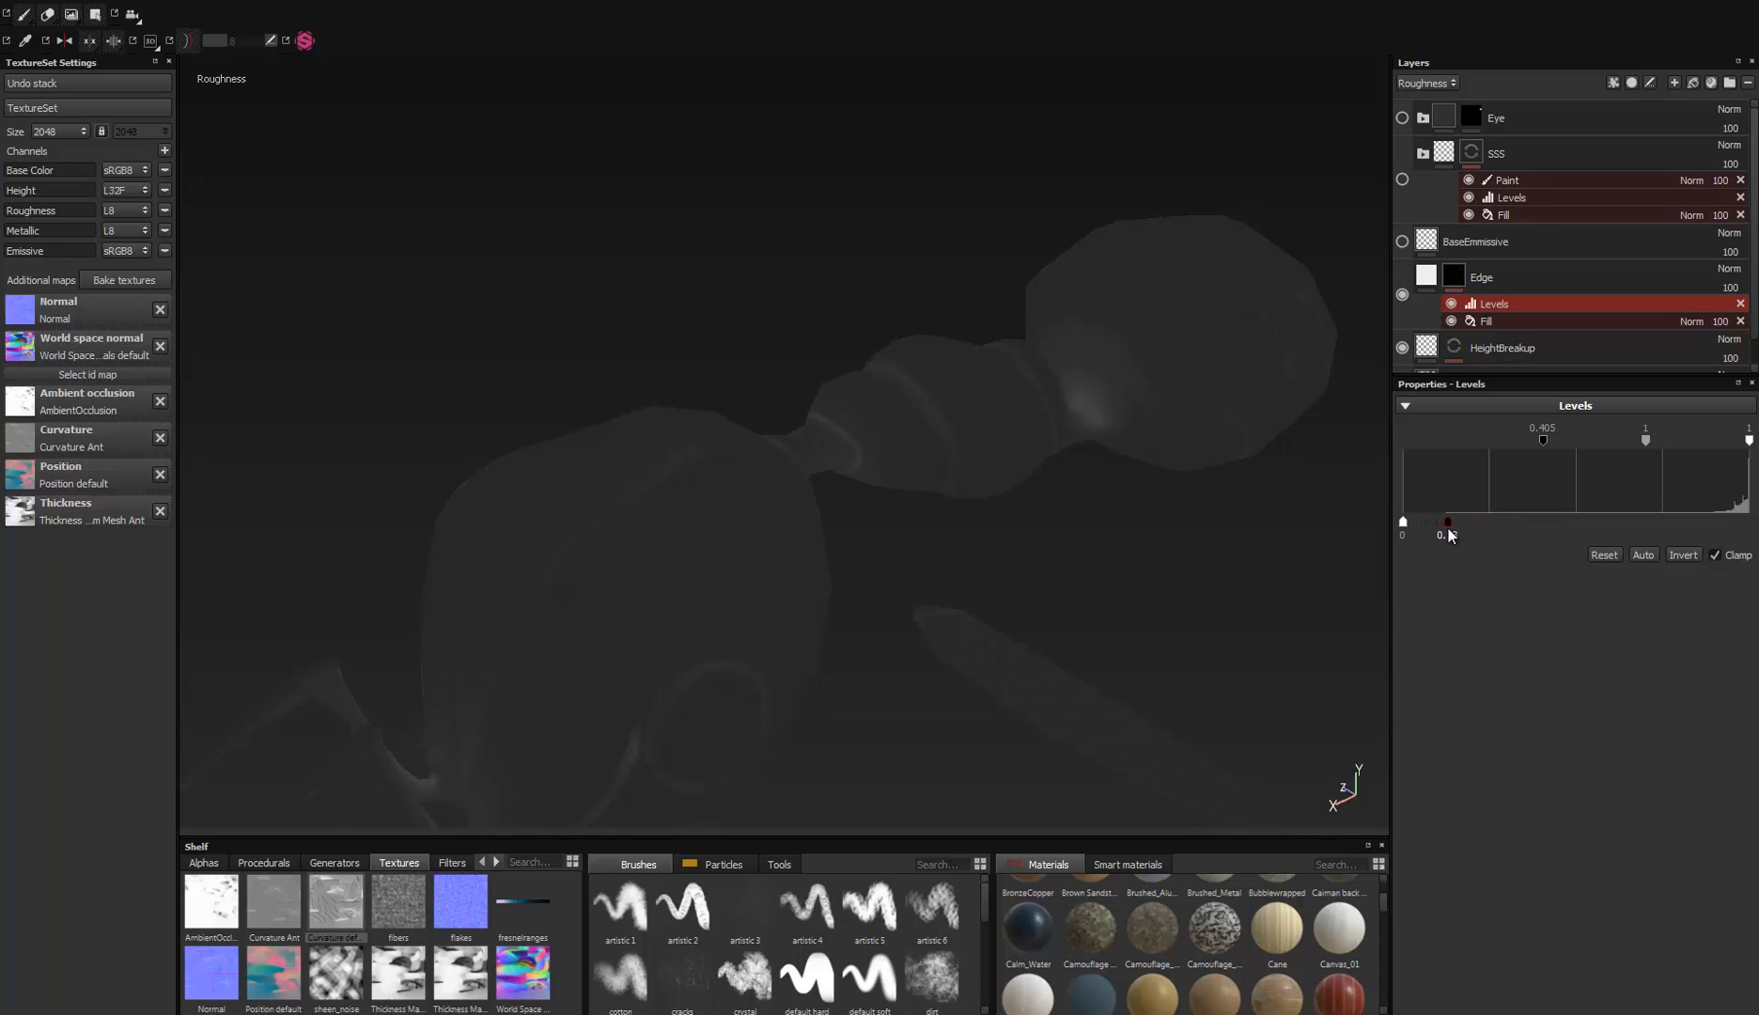
alt+drag(760, 423, 1349, 298)
click(1400, 297)
click(1400, 297)
Step: Show the Eye, SSS and BaseEmmissive layers again and check the head in material and roughness views
click(1402, 118)
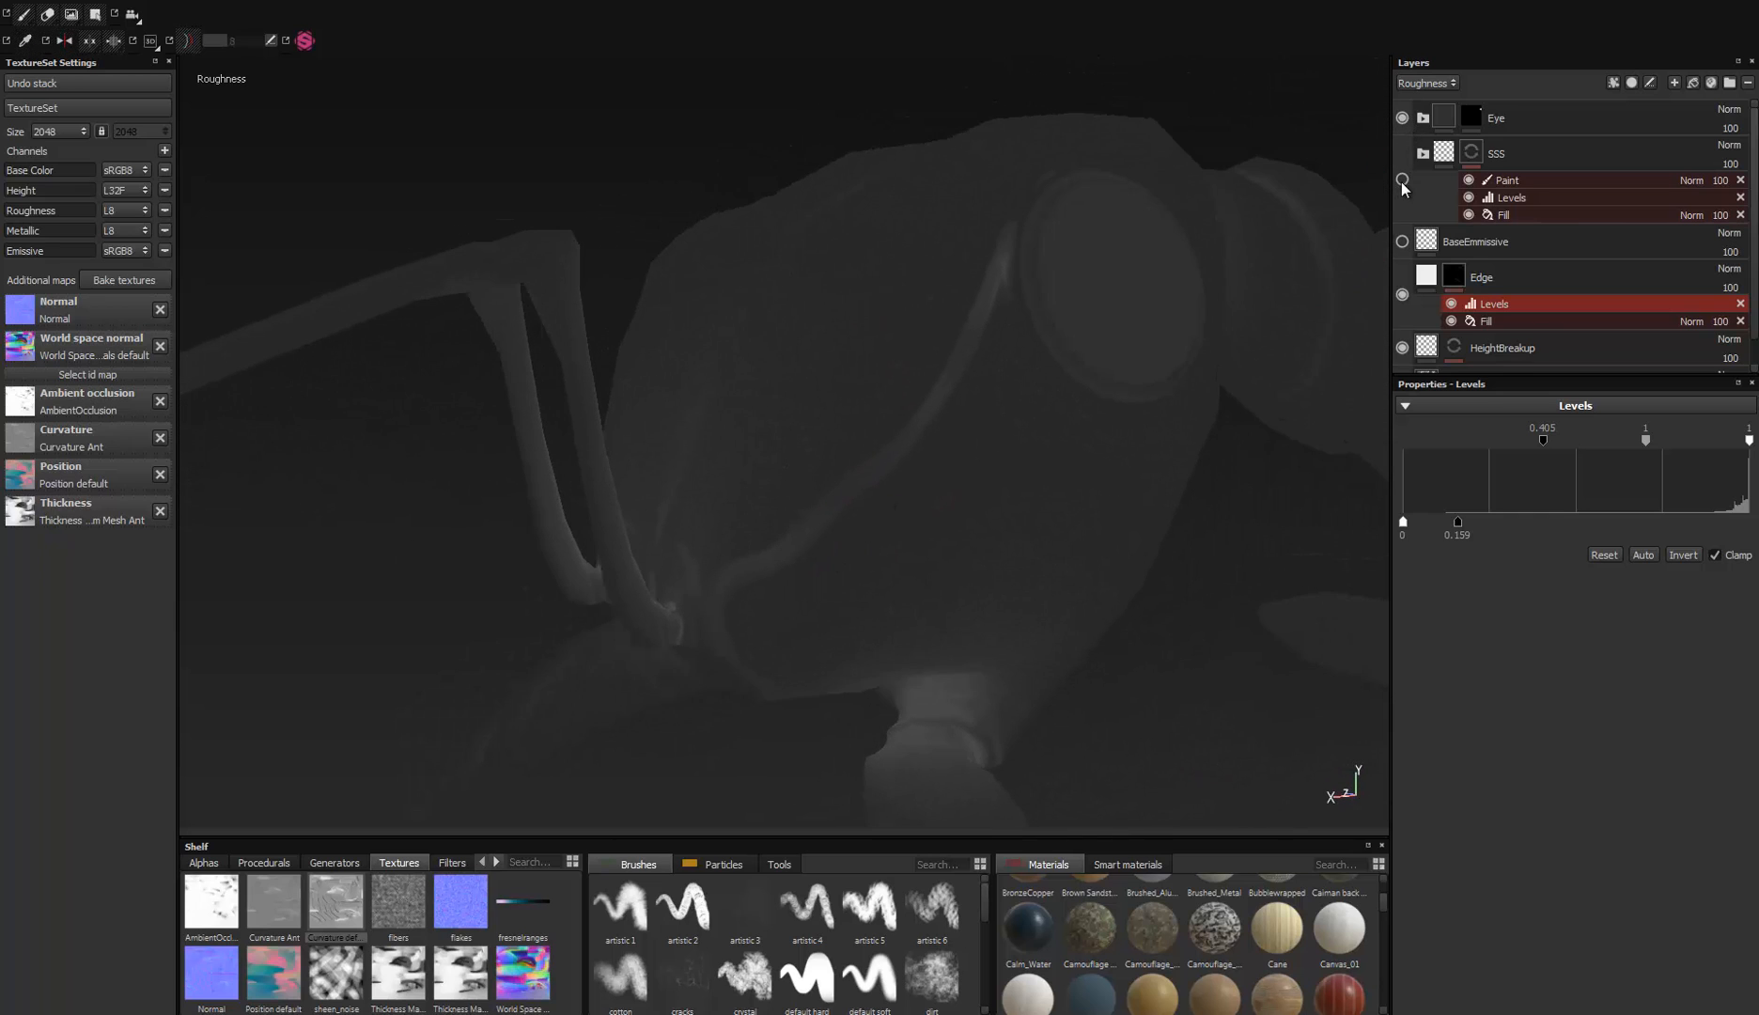
alt+drag(916, 332, 873, 373)
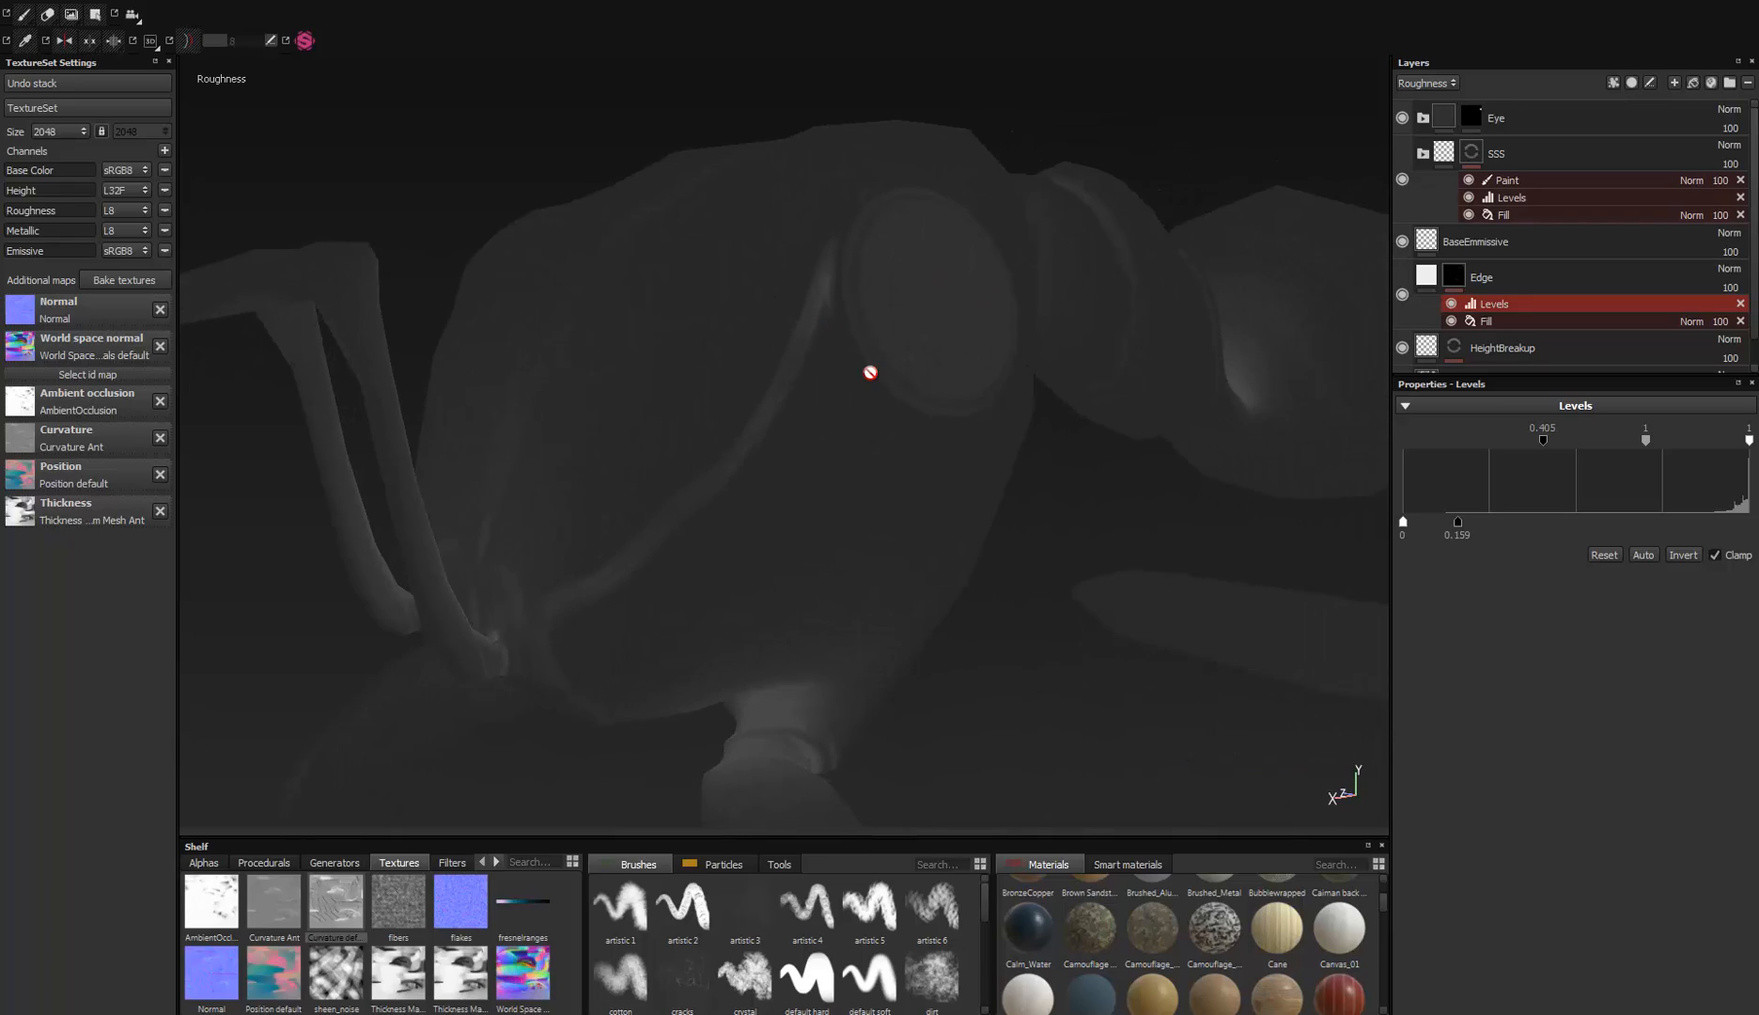
key(m)
alt+drag(763, 449, 985, 302)
alt+drag(751, 556, 1033, 365)
shift+right_drag(1033, 366, 737, 443)
alt+drag(737, 442, 963, 421)
key(c)
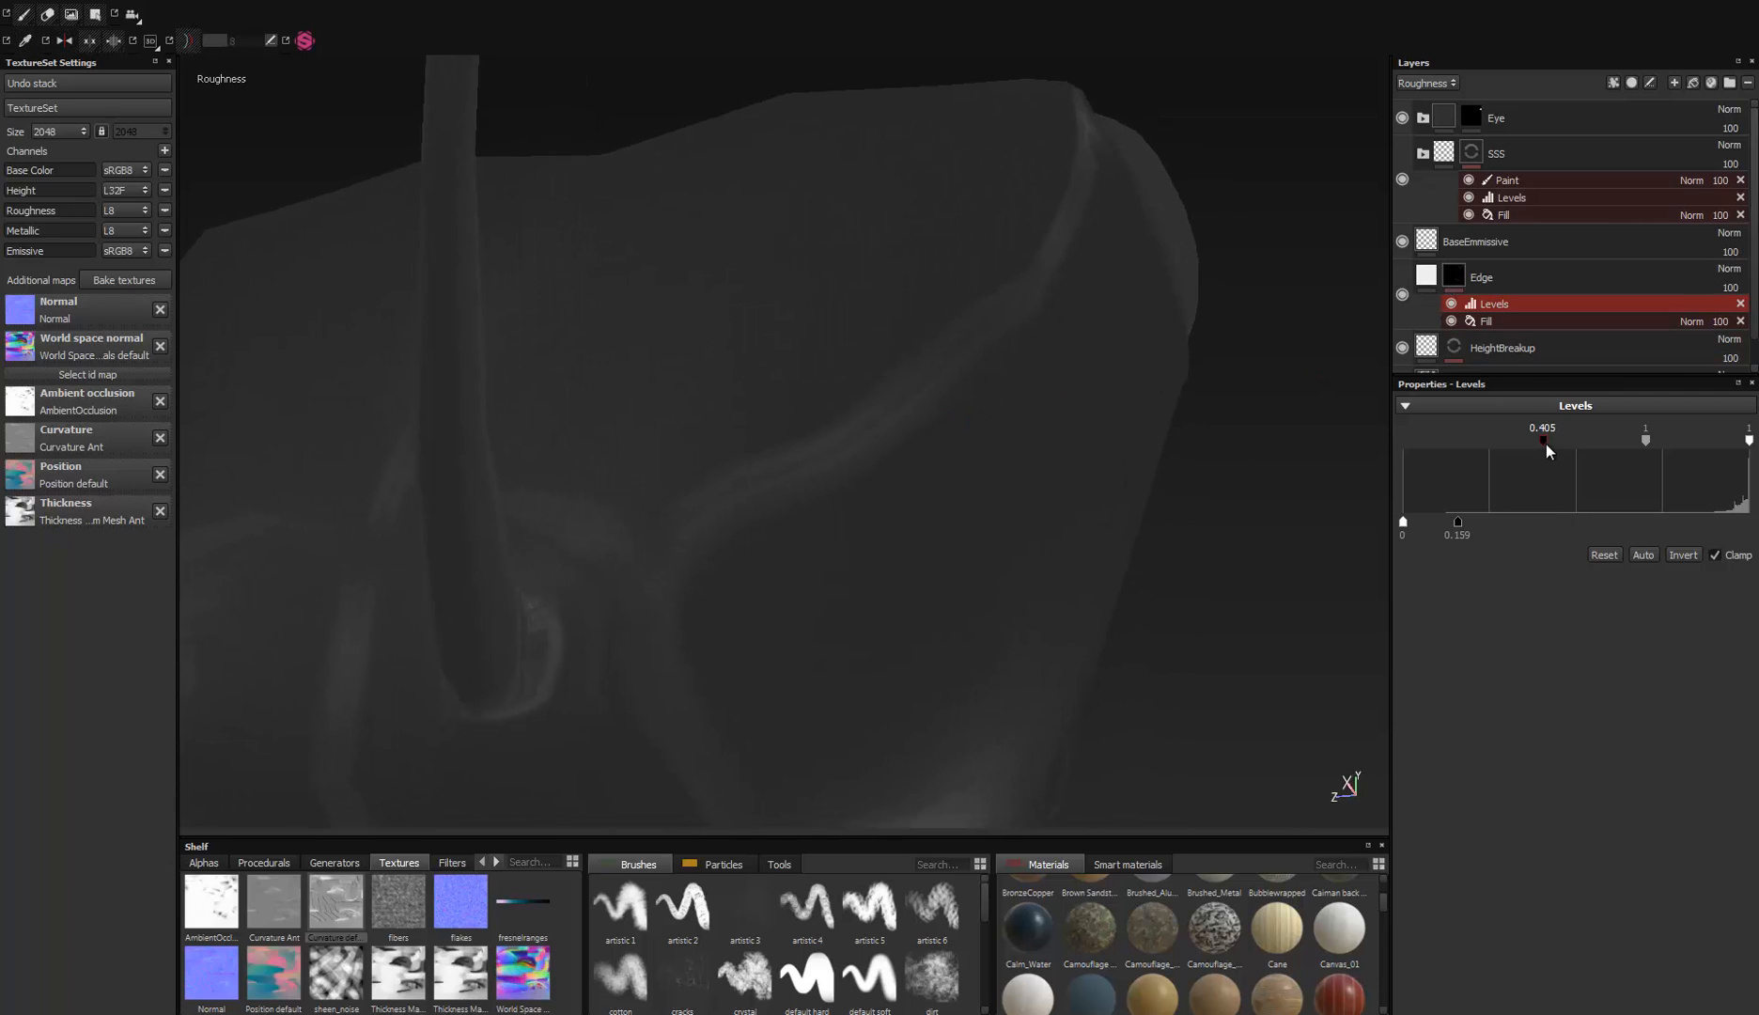
Step: Add a second Levels effect to the Edge mask and lower its input maximum to 0.053
click(1614, 83)
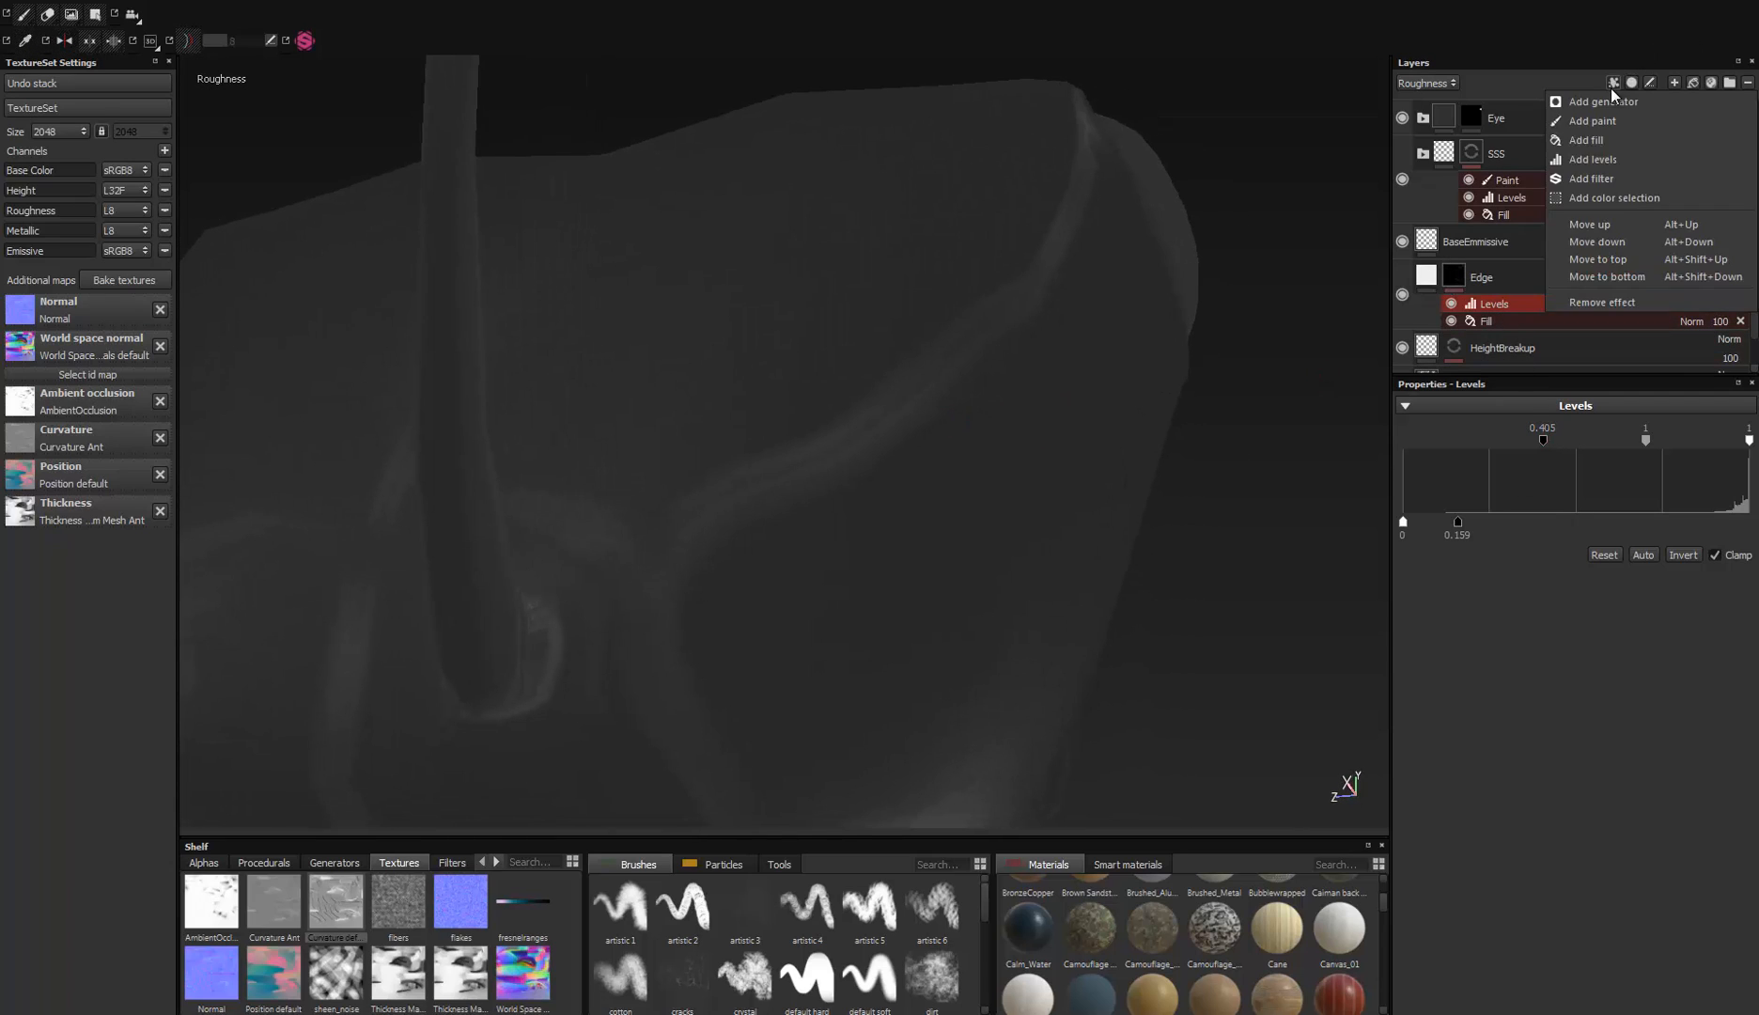
click(1596, 159)
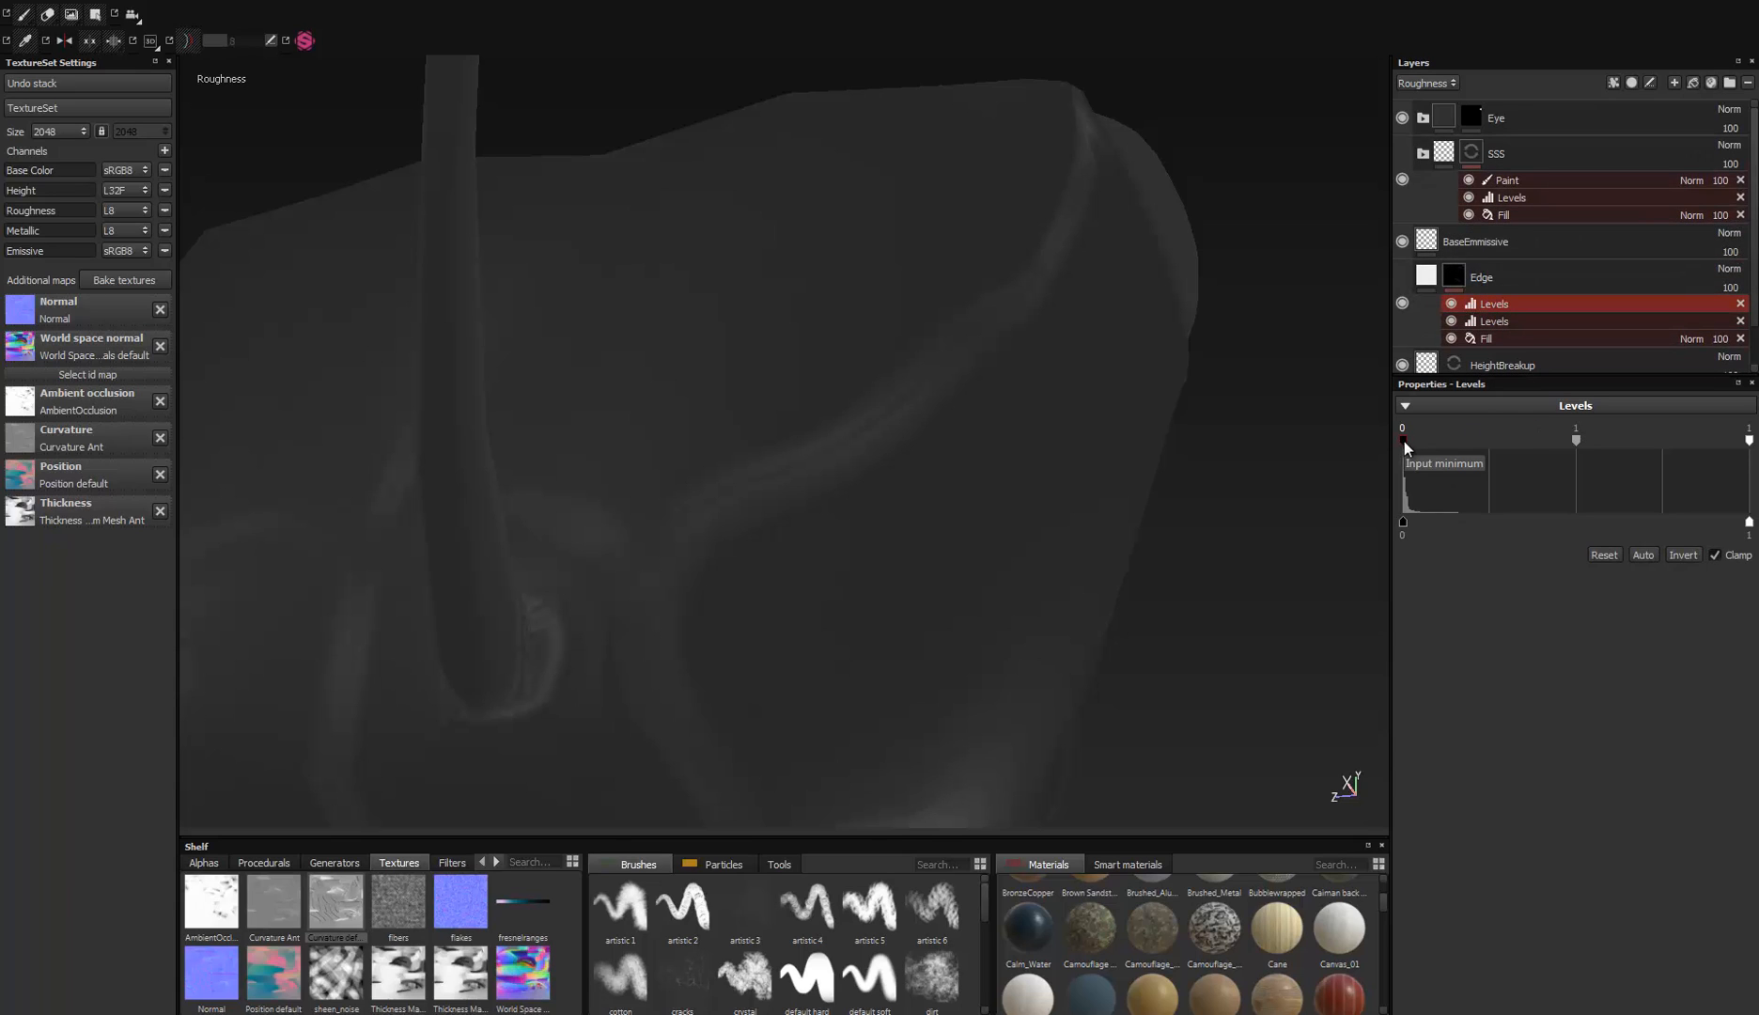
mouse_move(1405, 440)
mouse_down()
mouse_move(1455, 439)
mouse_move(1382, 437)
mouse_up()
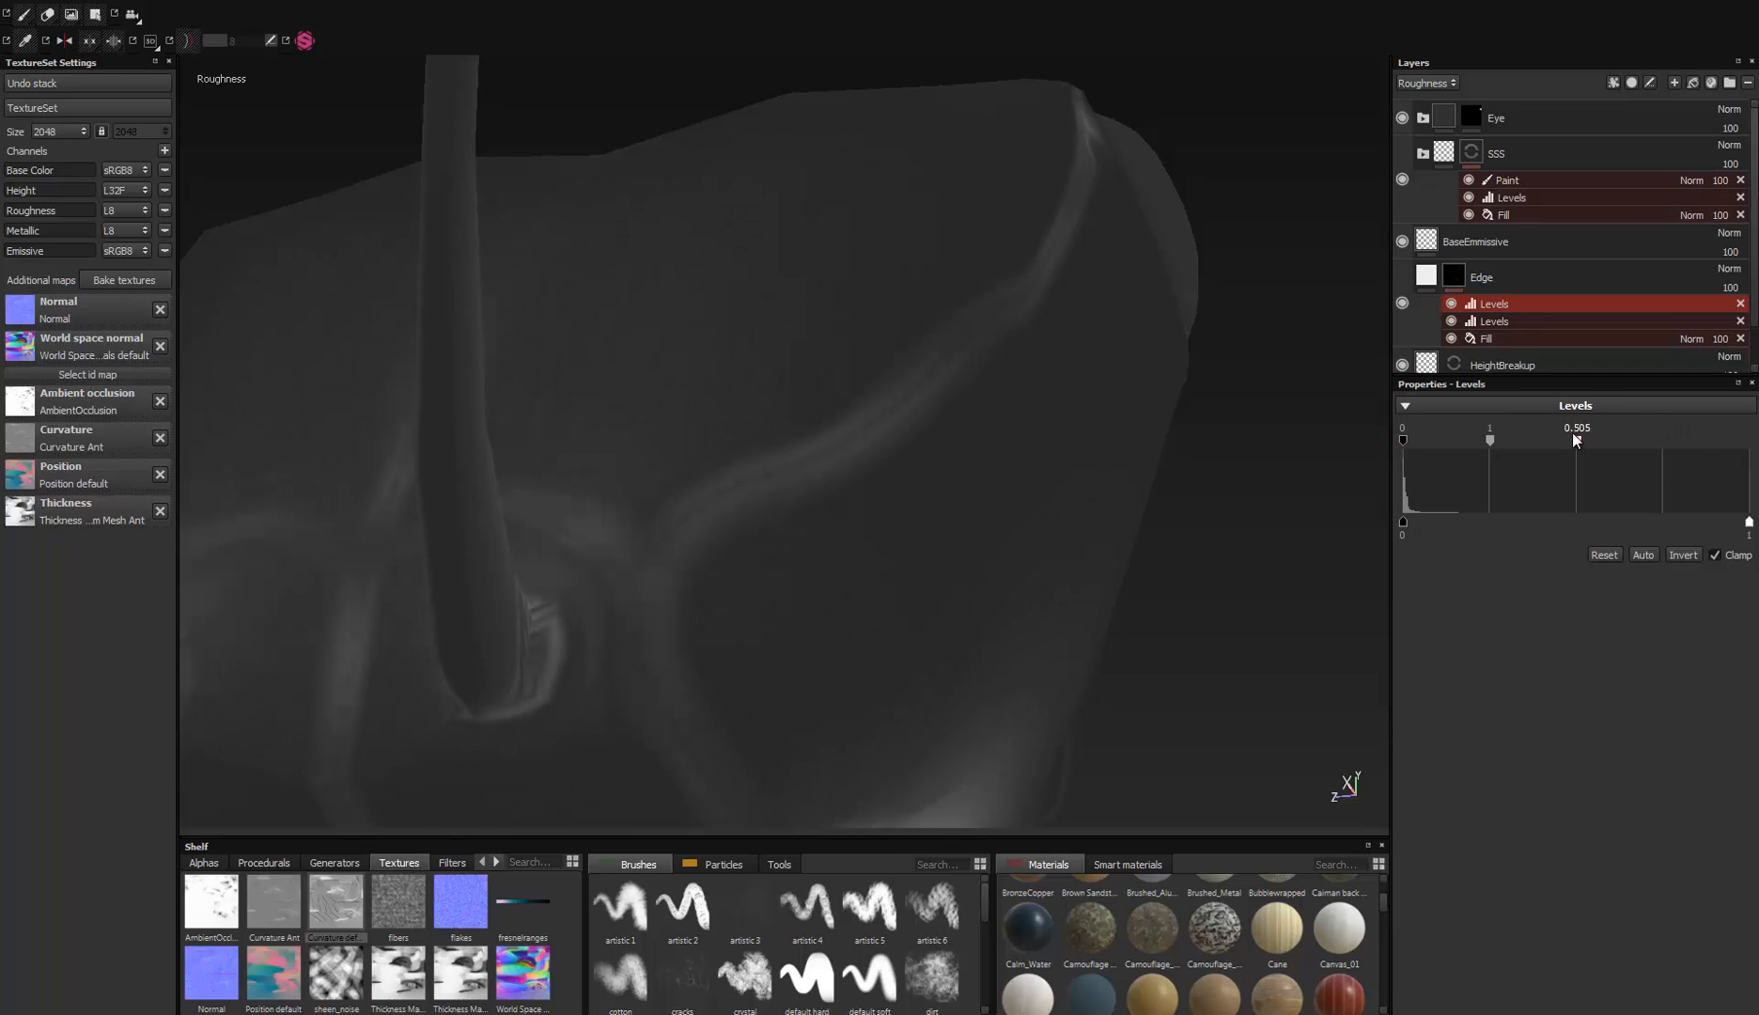
drag(1575, 438, 1421, 428)
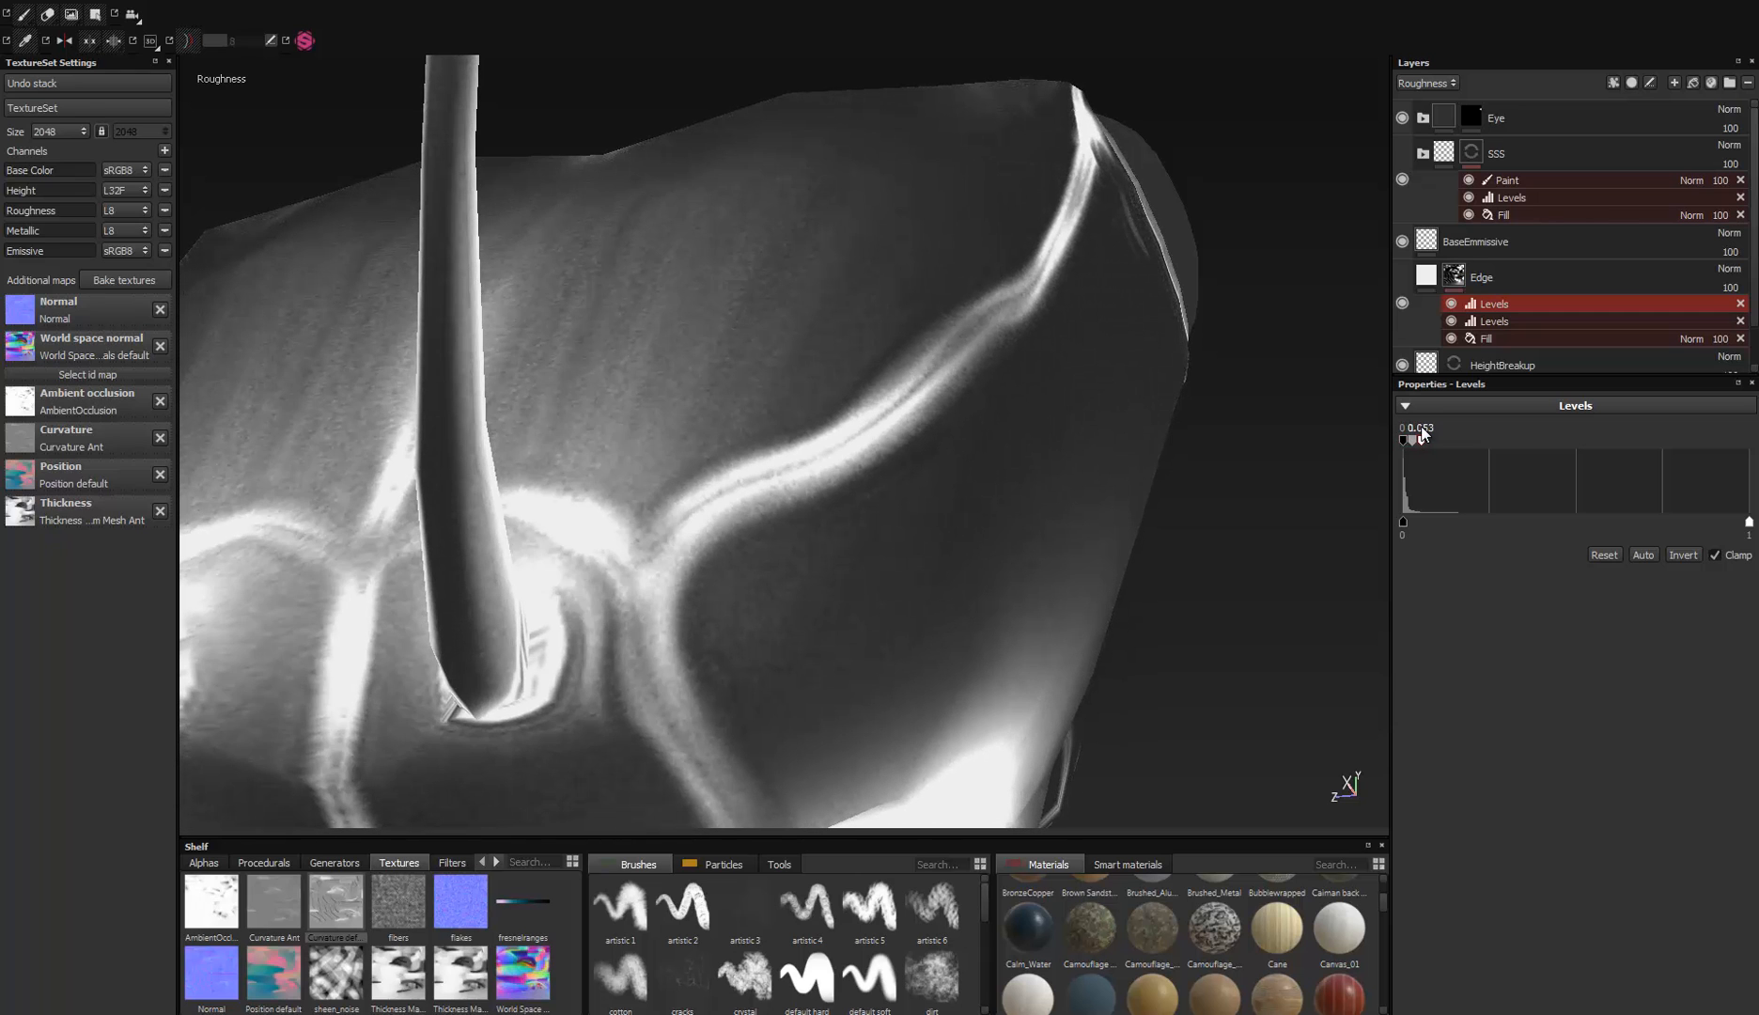
Step: Display the full material and examine the head creases near the antenna base under rotated lighting
key(m)
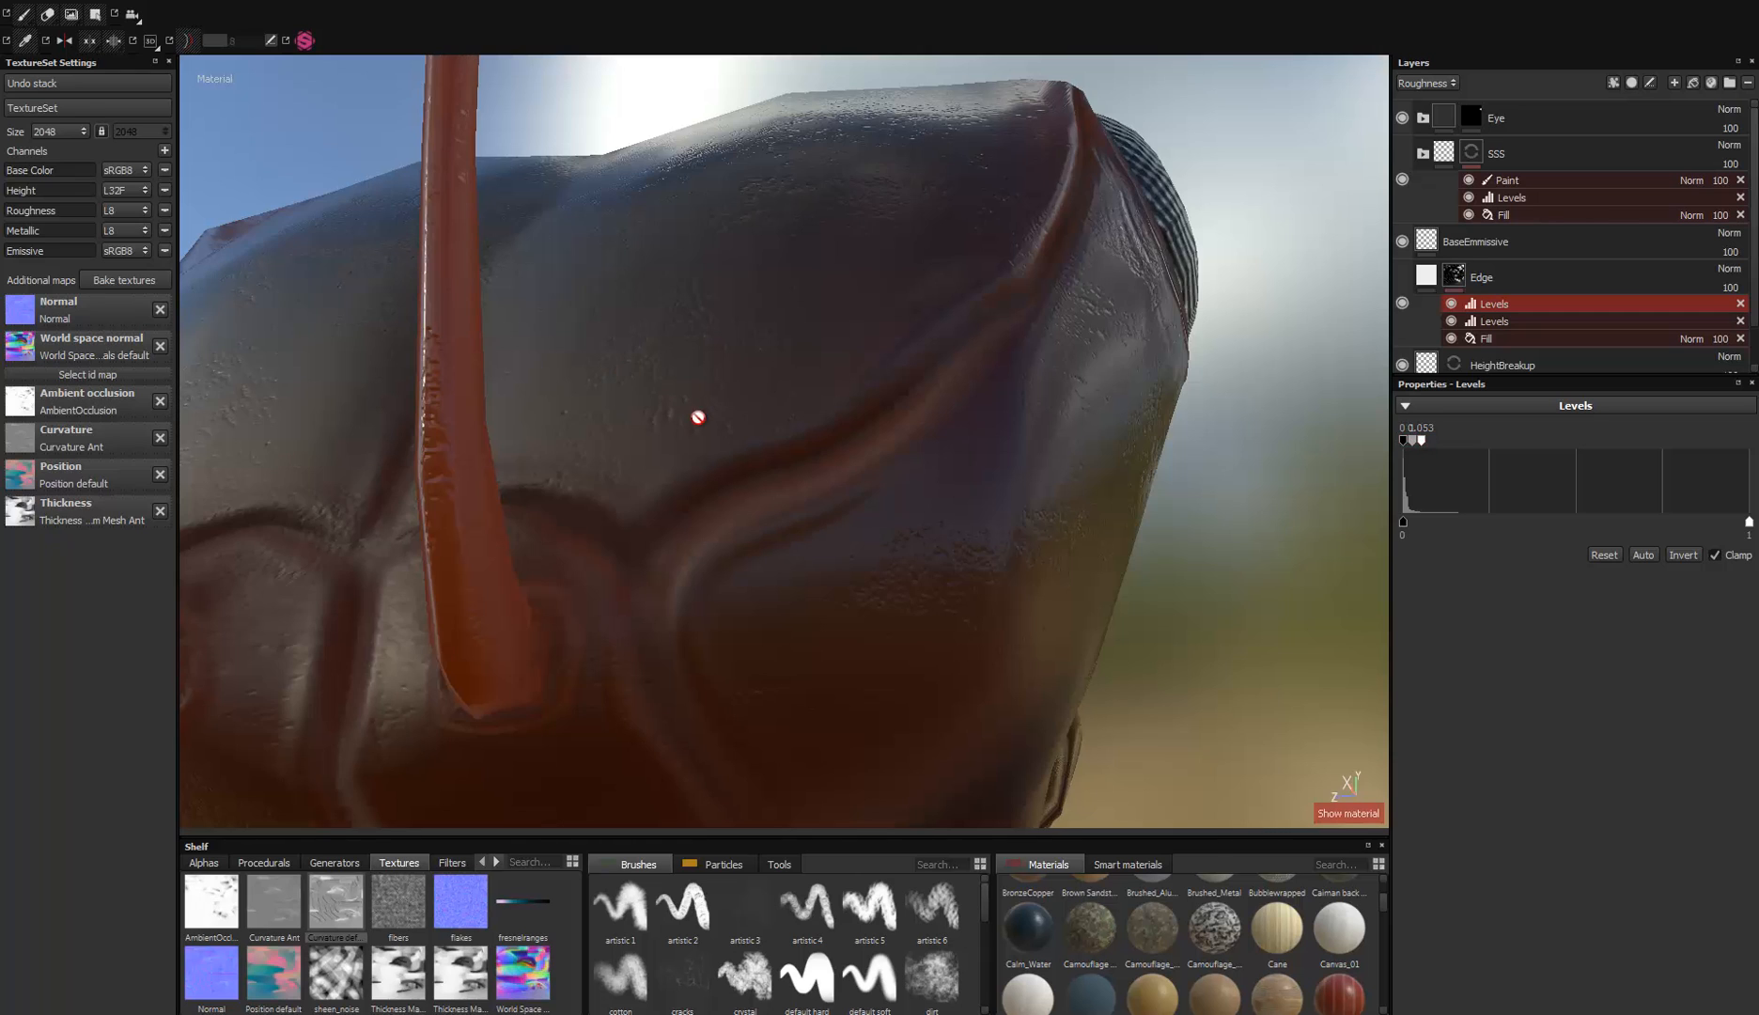
alt+drag(700, 414, 849, 566)
shift+right_drag(848, 567, 840, 458)
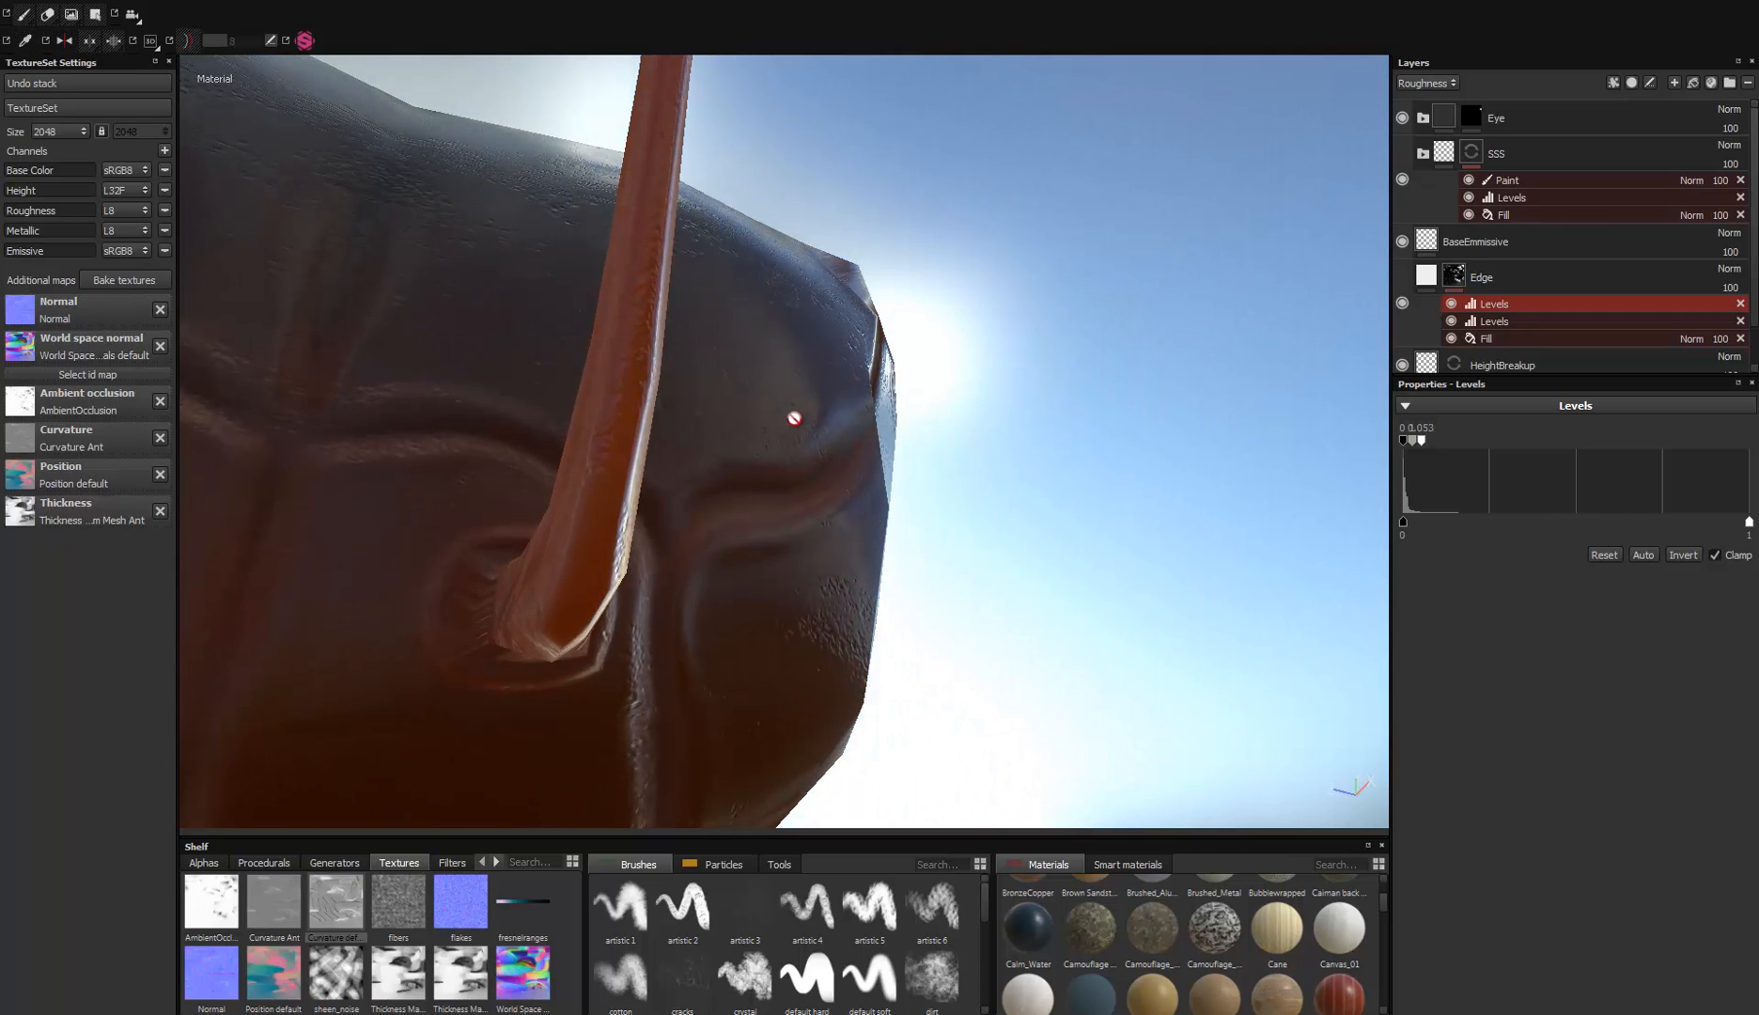
shift+right_drag(748, 299, 774, 338)
shift+right_drag(816, 488, 756, 482)
shift+right_drag(848, 445, 810, 462)
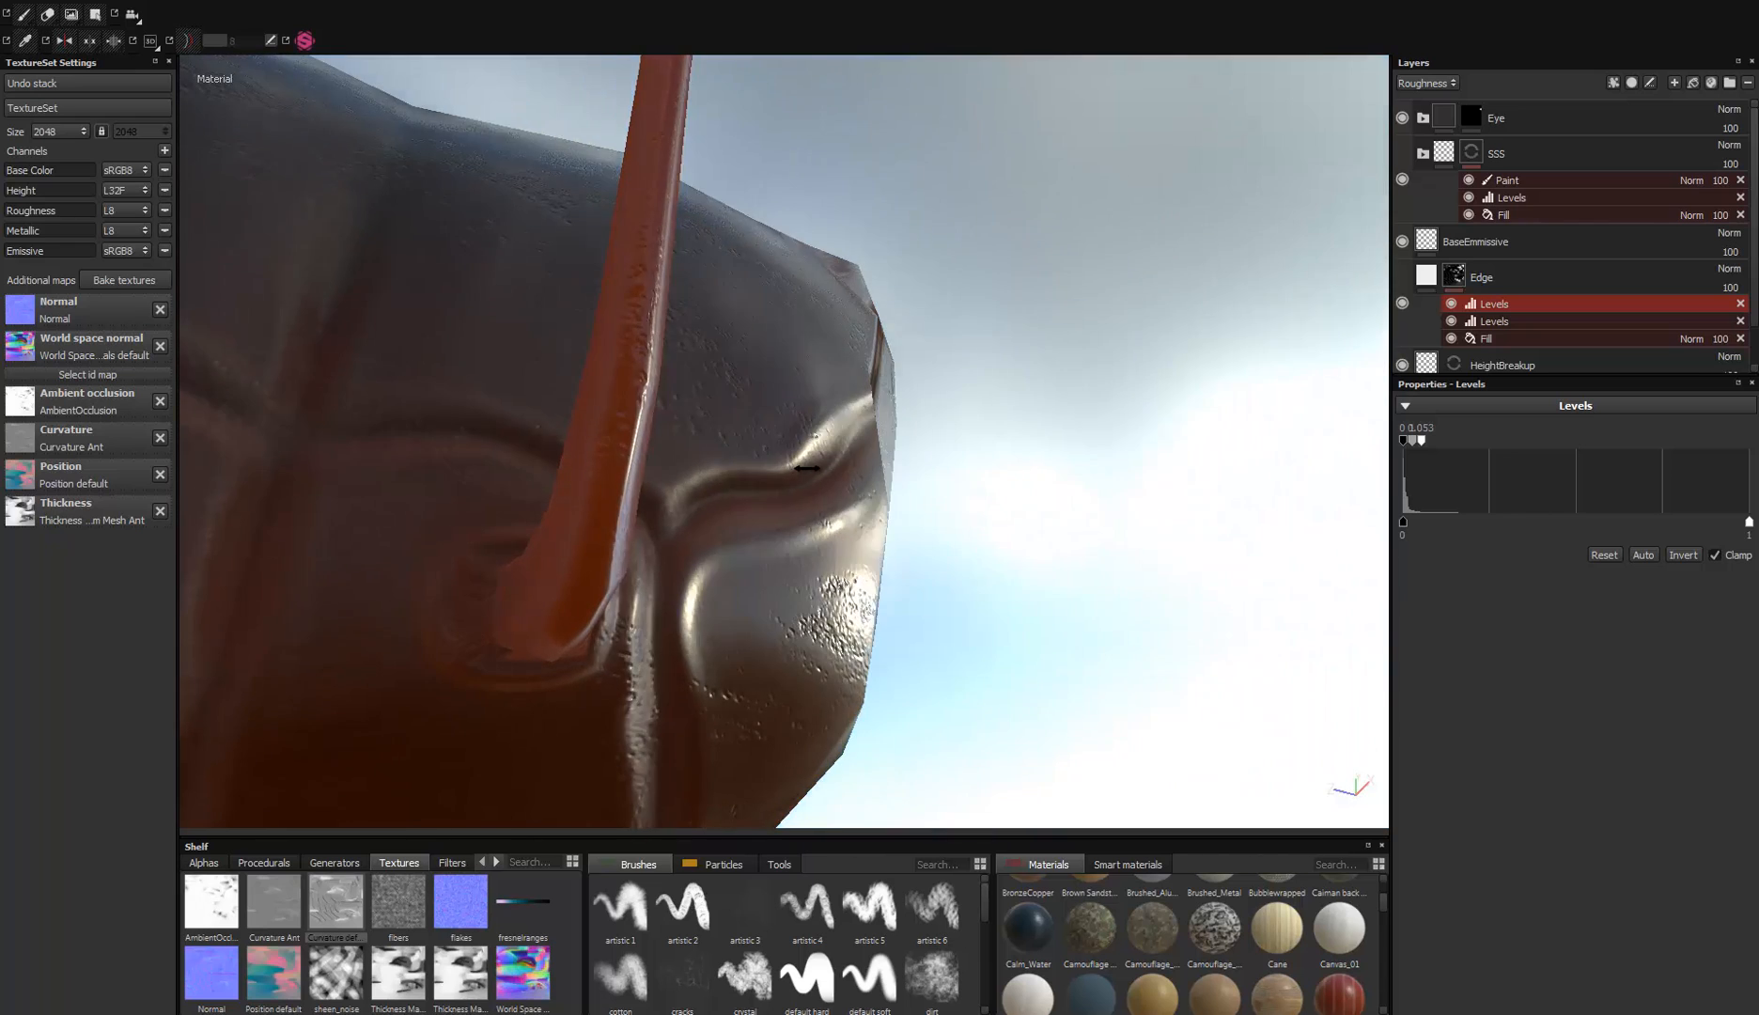
Step: Examine the whole ant from the side in the material view and compare it with the Roughness channel
alt+drag(810, 462, 400, 577)
alt+middle_drag(401, 577, 742, 517)
alt+right_drag(743, 517, 659, 436)
alt+drag(659, 436, 733, 376)
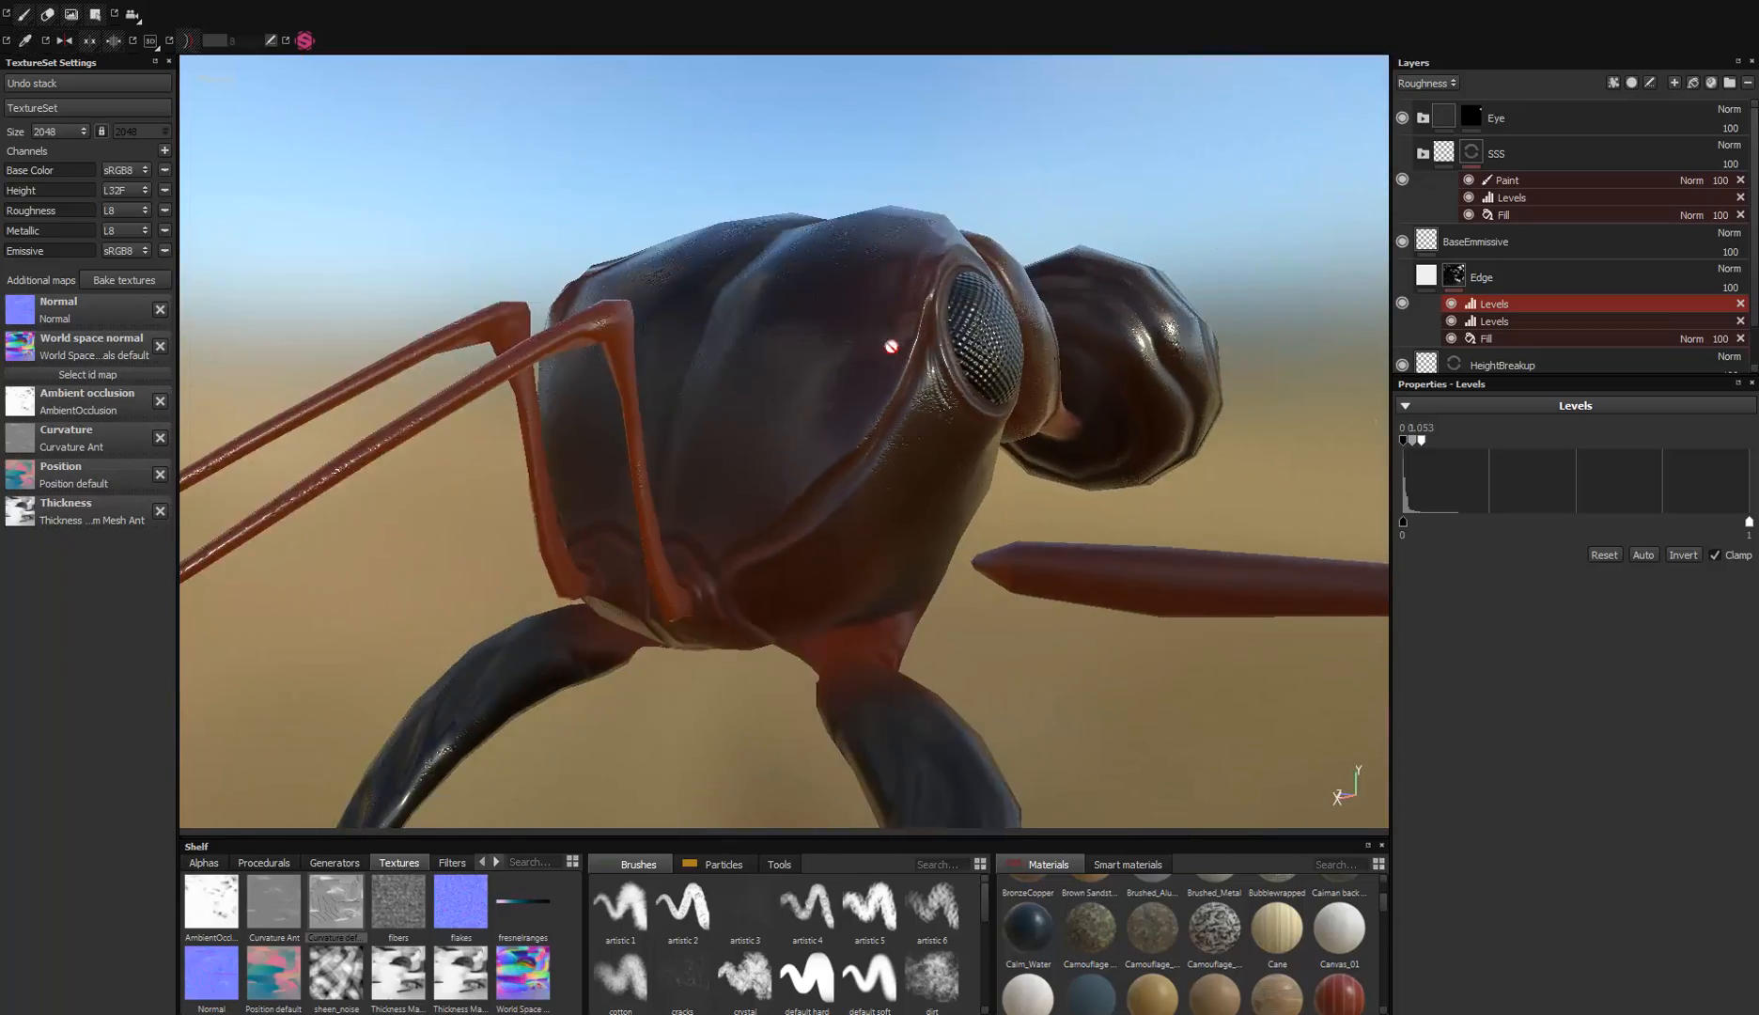
alt+right_drag(733, 376, 891, 467)
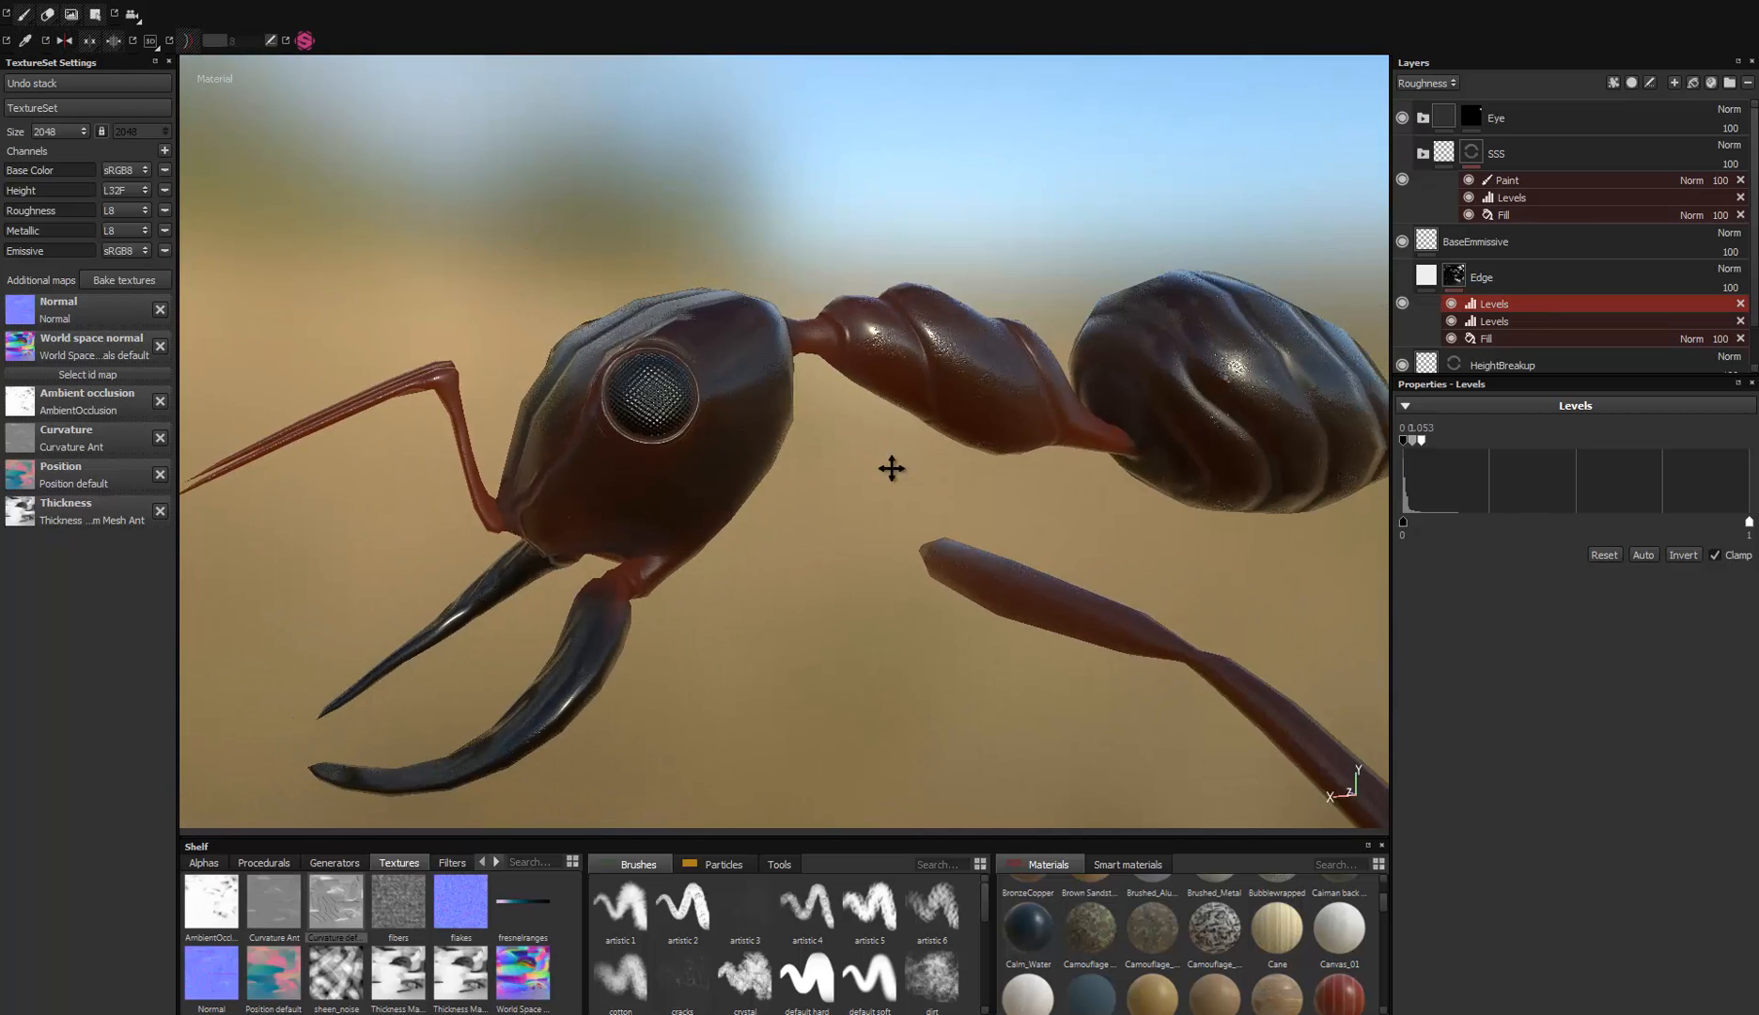
alt+middle_drag(891, 467, 739, 380)
shift+right_drag(739, 381, 853, 424)
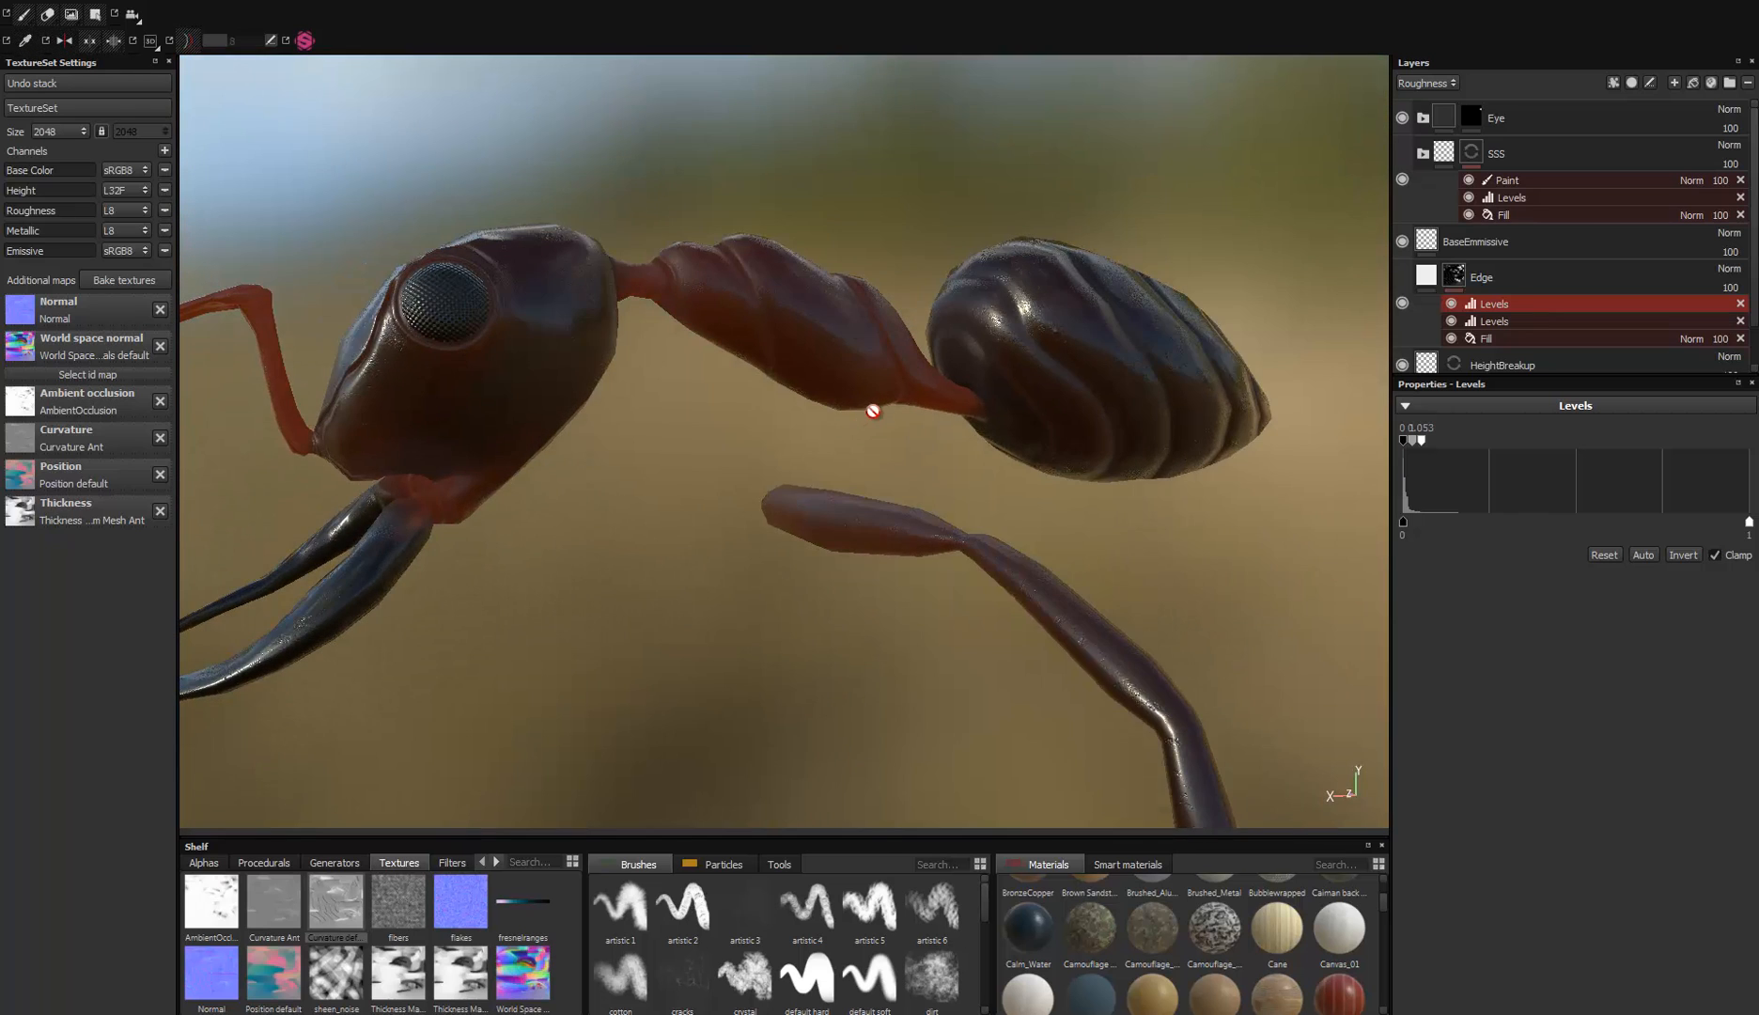
key(c)
alt+drag(873, 481, 877, 499)
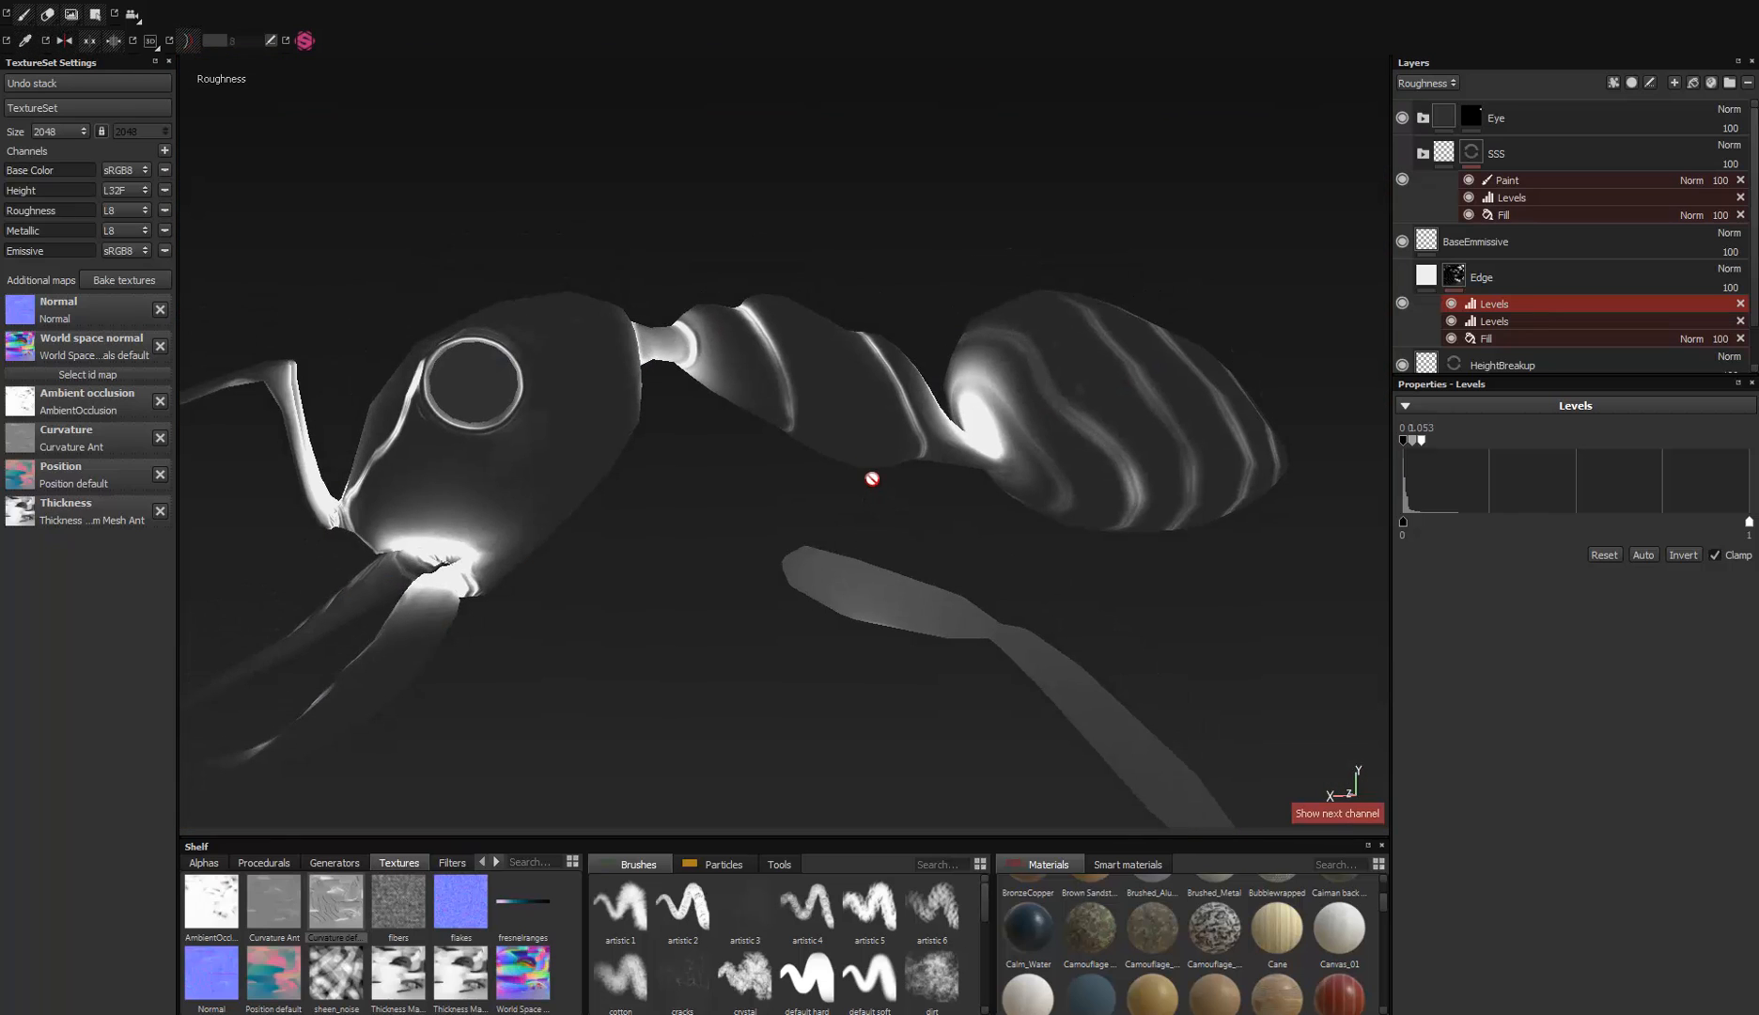
Step: Return to the material view and examine the surface of the leg and abdomen under changed lighting
key(m)
mouse_move(907, 501)
shift+right_down()
mouse_move(856, 503)
mouse_move(883, 503)
shift+right_up()
alt+drag(888, 500, 998, 409)
alt+right_drag(997, 409, 727, 495)
alt+drag(726, 495, 737, 428)
alt+right_drag(738, 428, 726, 468)
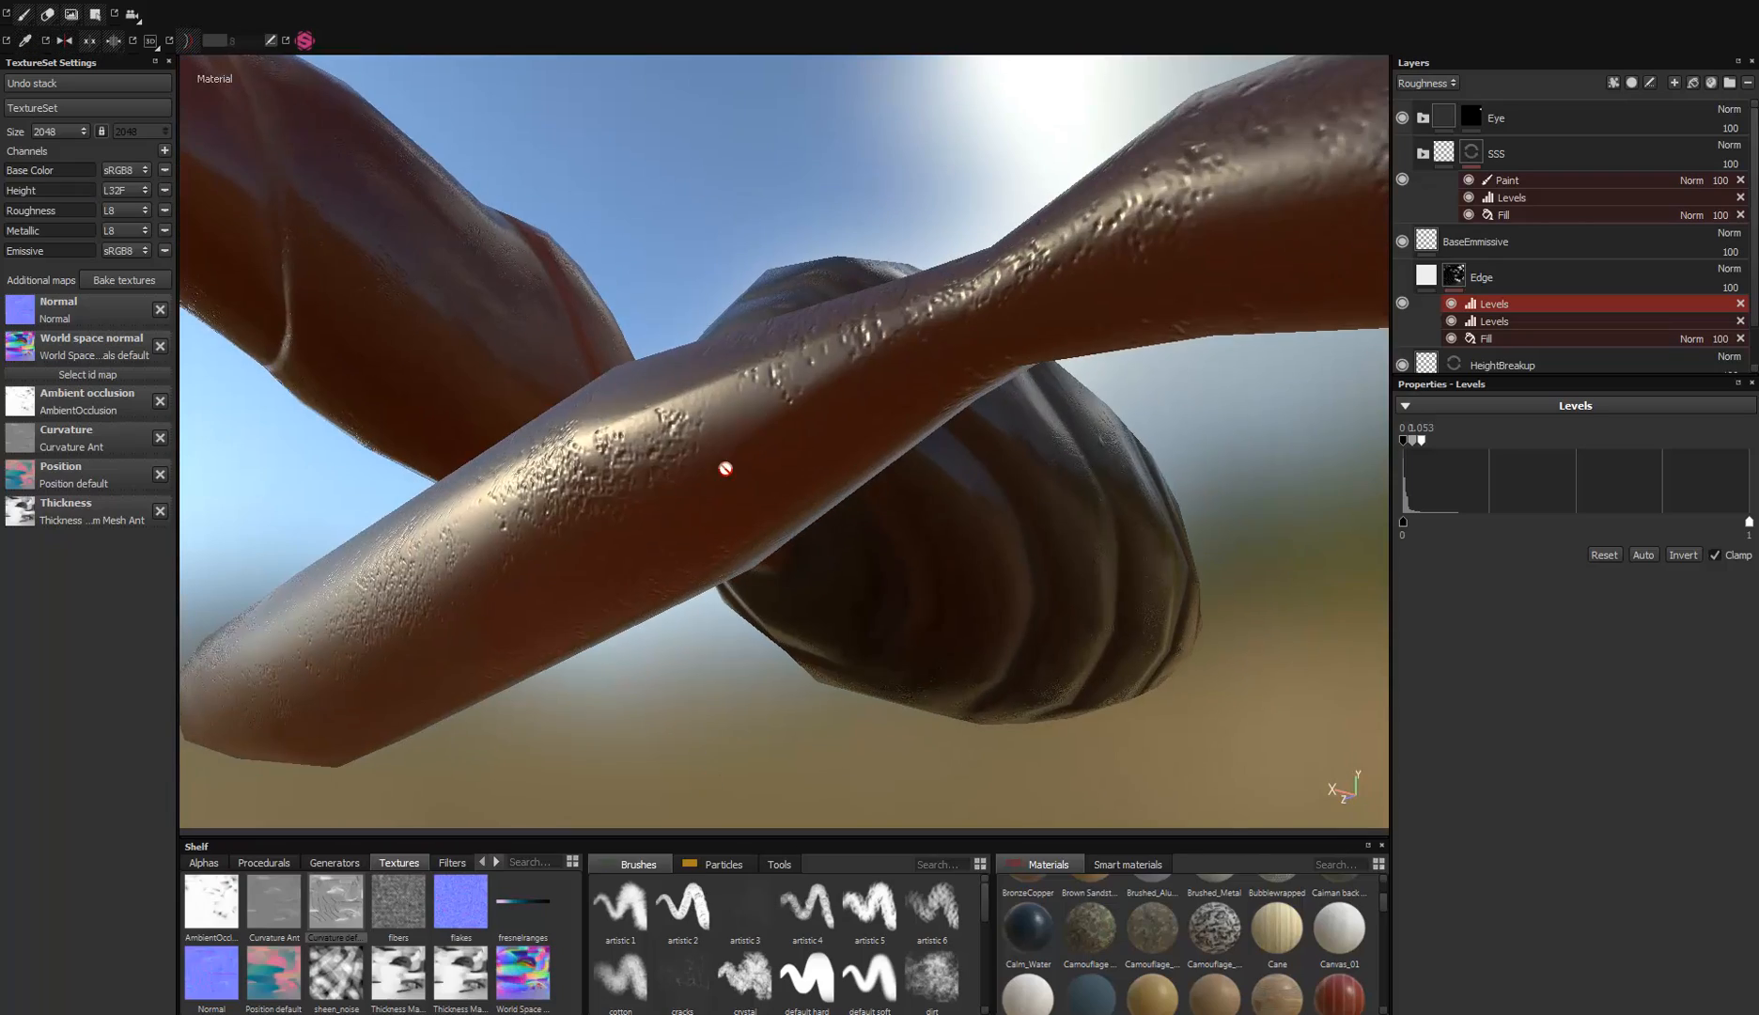
alt+drag(726, 468, 742, 298)
alt+right_drag(743, 298, 711, 314)
alt+drag(710, 314, 685, 247)
alt+drag(795, 580, 721, 437)
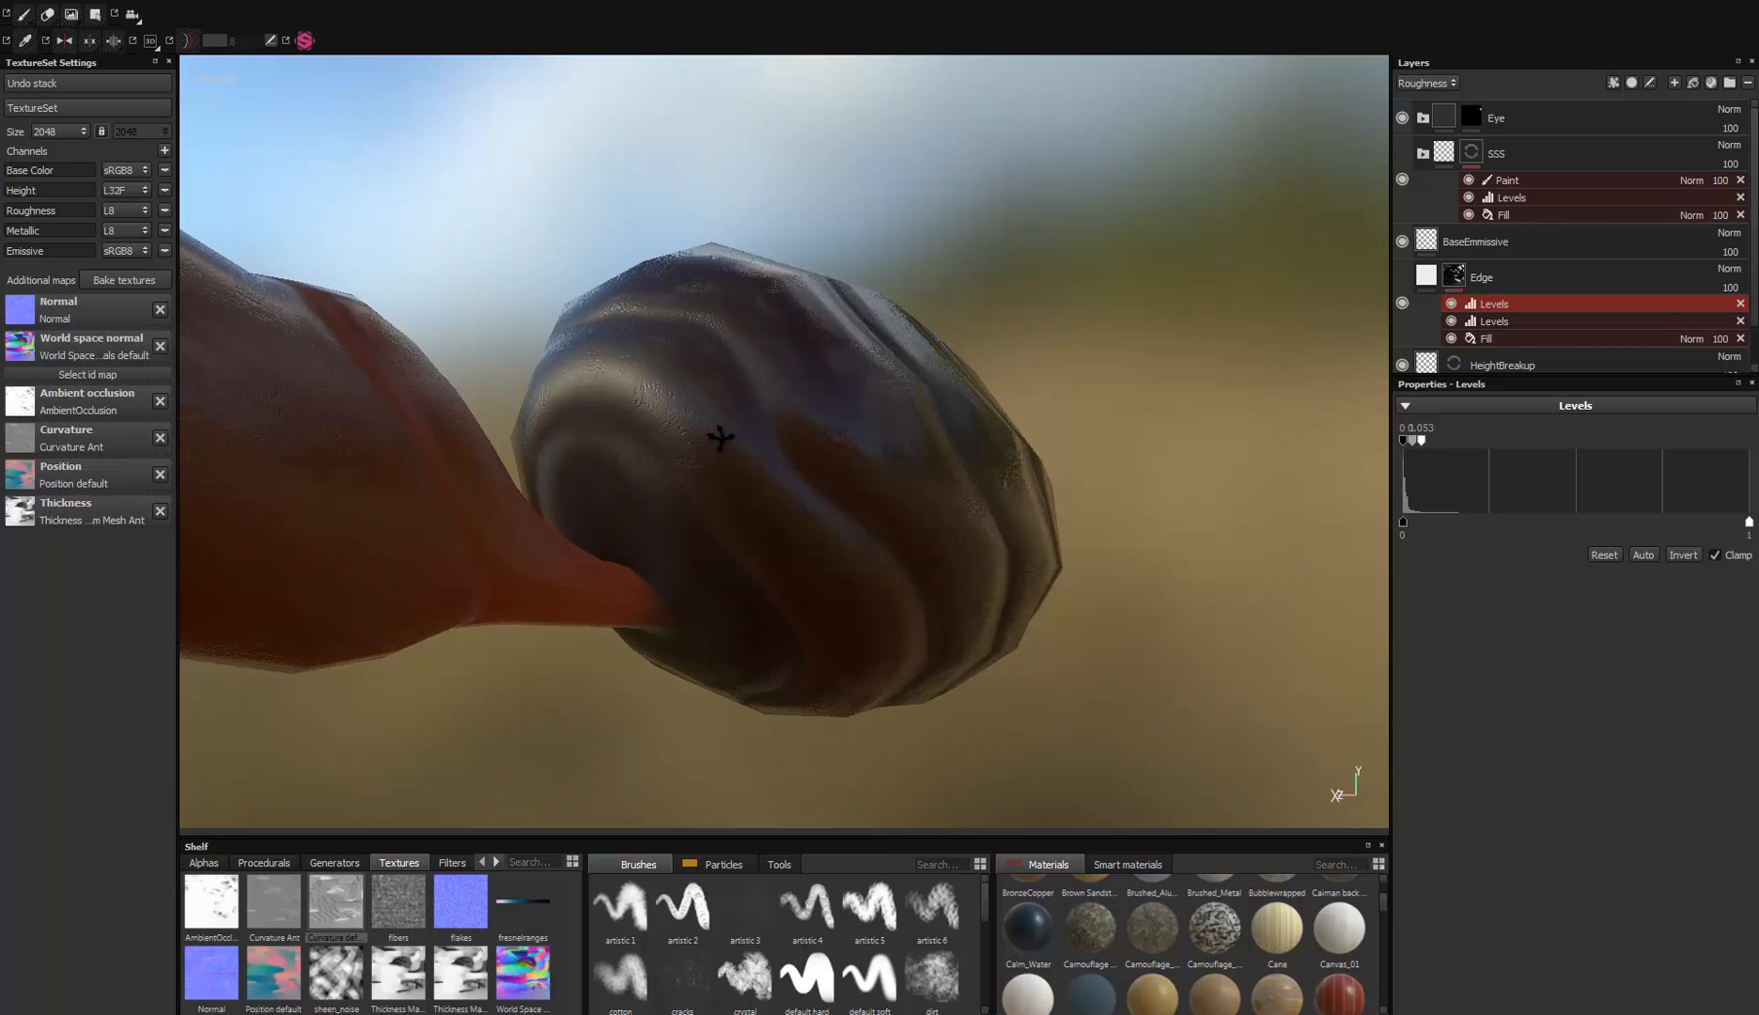
alt+drag(635, 514, 686, 596)
mouse_move(687, 597)
shift+right_down()
mouse_move(663, 595)
mouse_move(683, 591)
shift+right_up()
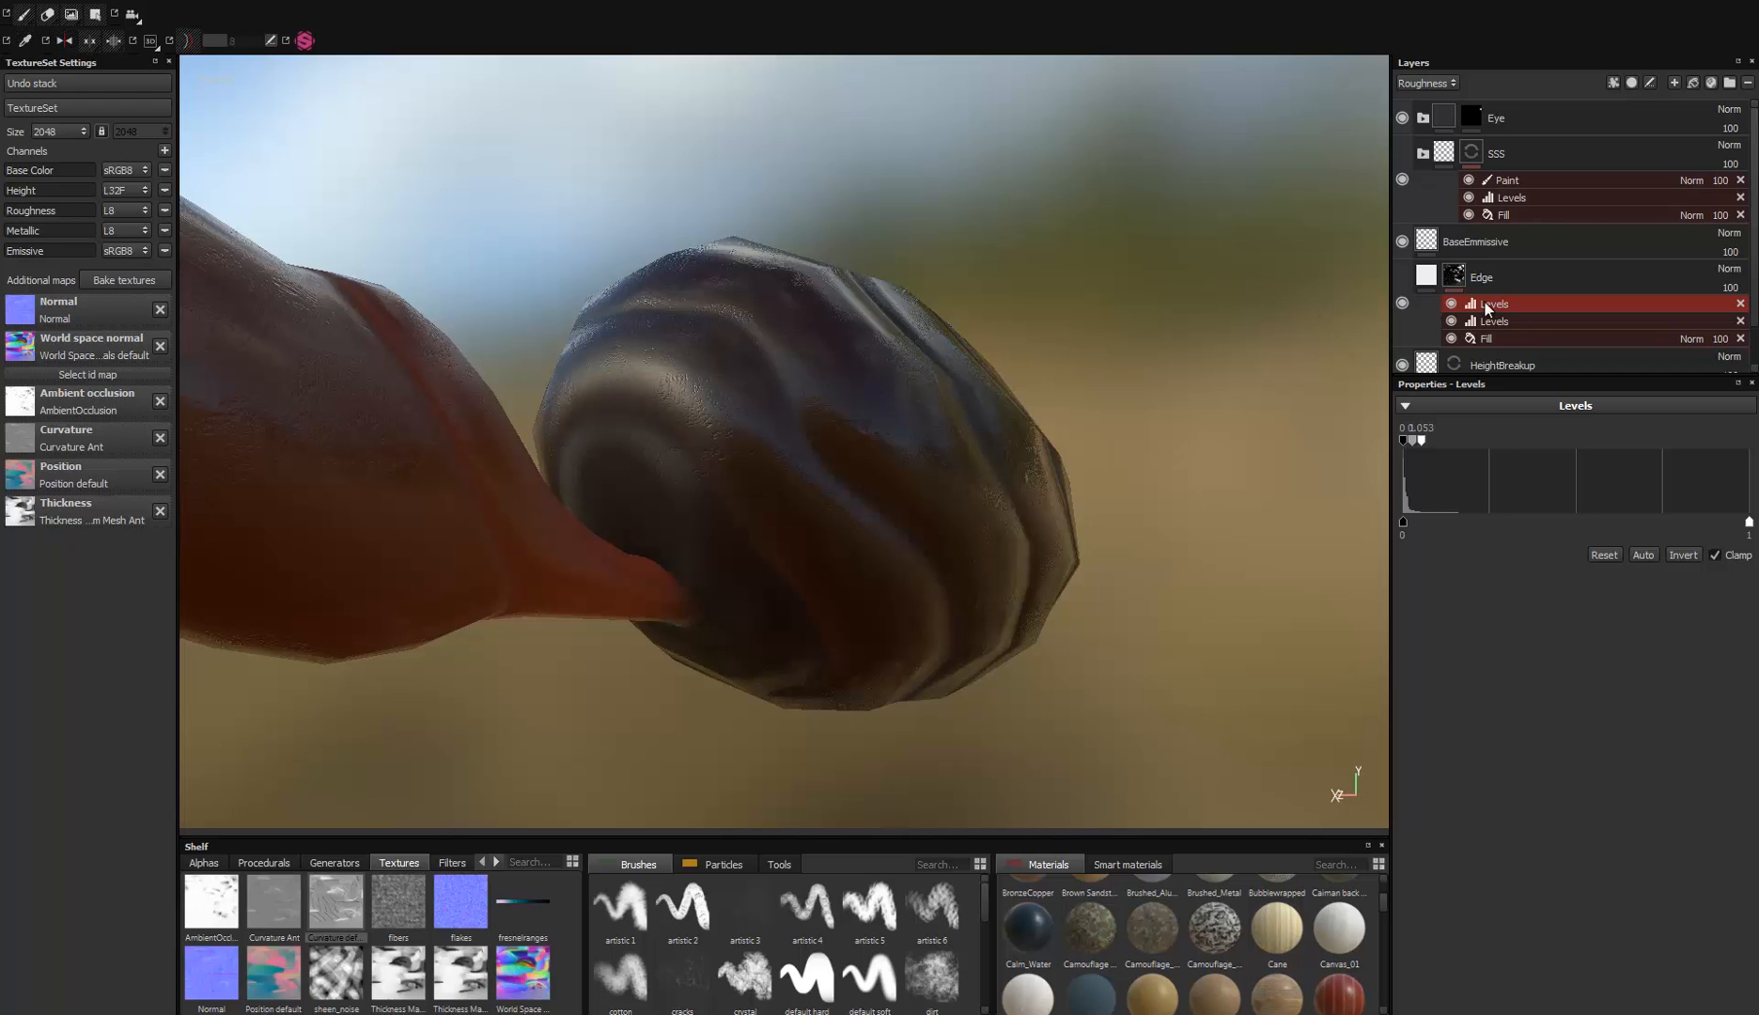
Step: Turn off the second Levels of the Edge mask and compare the shine on the abdomen and head
click(1451, 304)
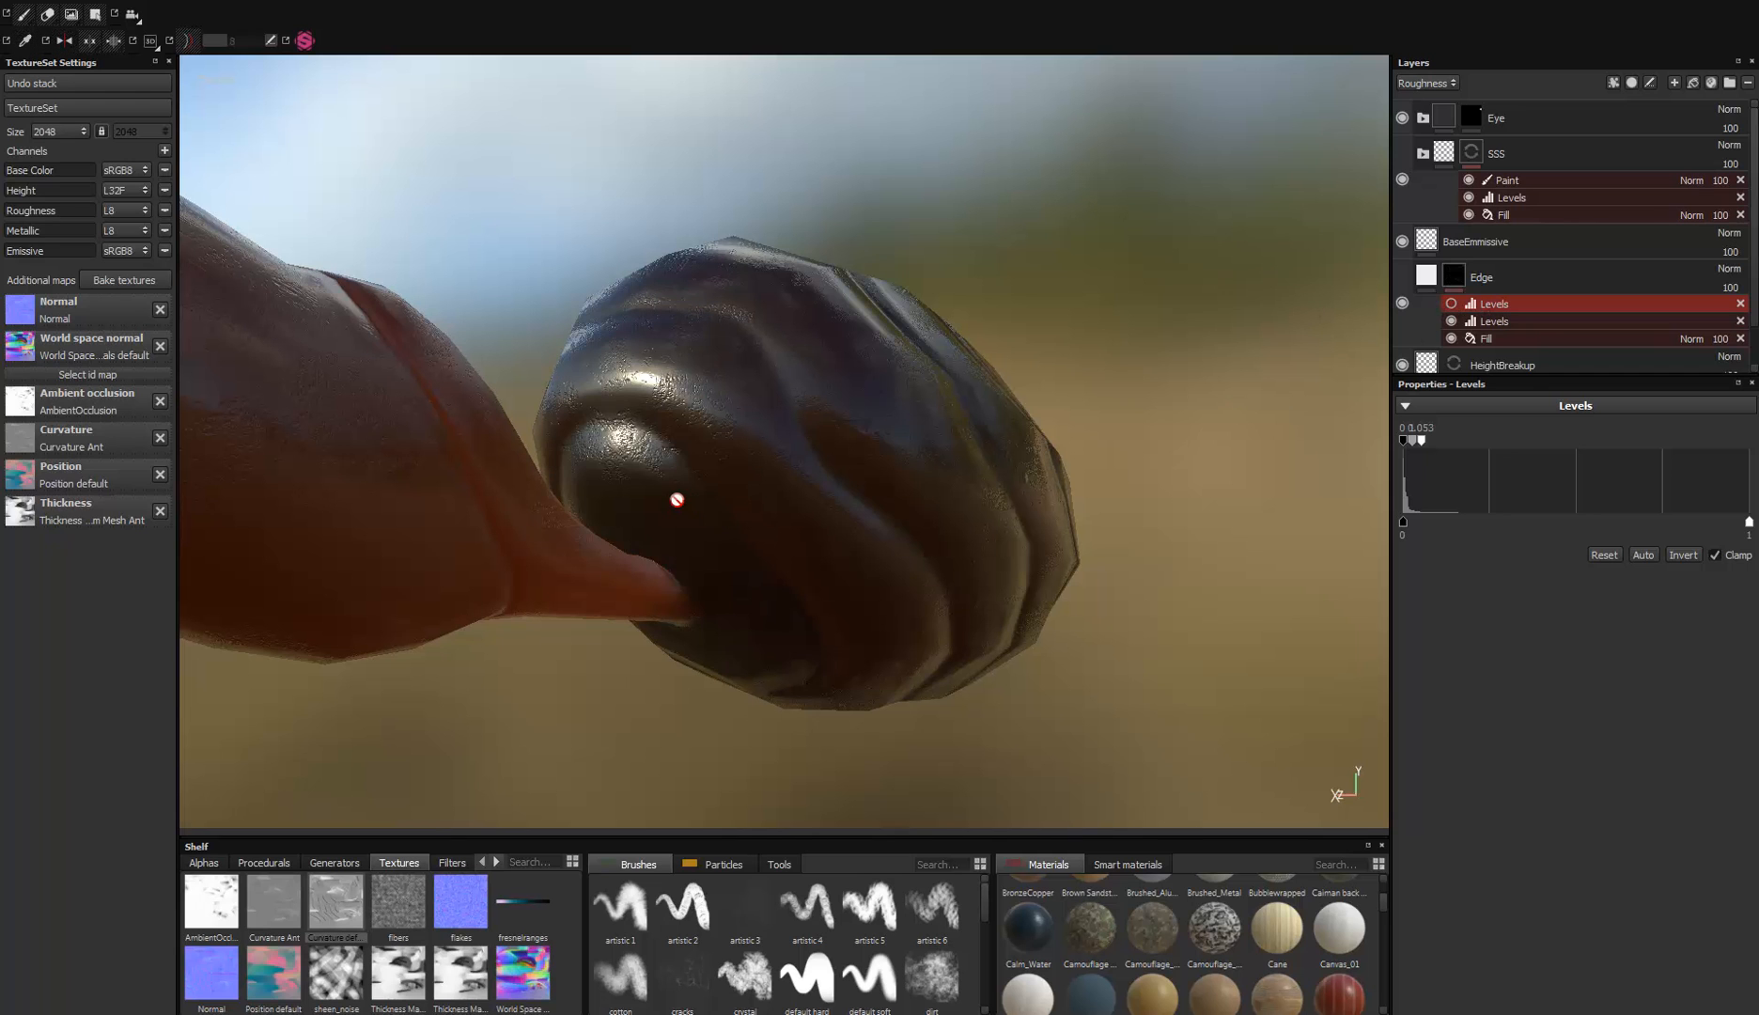
alt+drag(677, 499, 778, 469)
alt+middle_drag(778, 469, 940, 470)
alt+right_drag(939, 470, 763, 506)
alt+drag(762, 506, 639, 246)
alt+right_drag(639, 246, 620, 458)
alt+drag(621, 458, 1000, 368)
Step: Remove the second Levels from the Edge mask and rename the layer RoughnessBreakup
click(1452, 277)
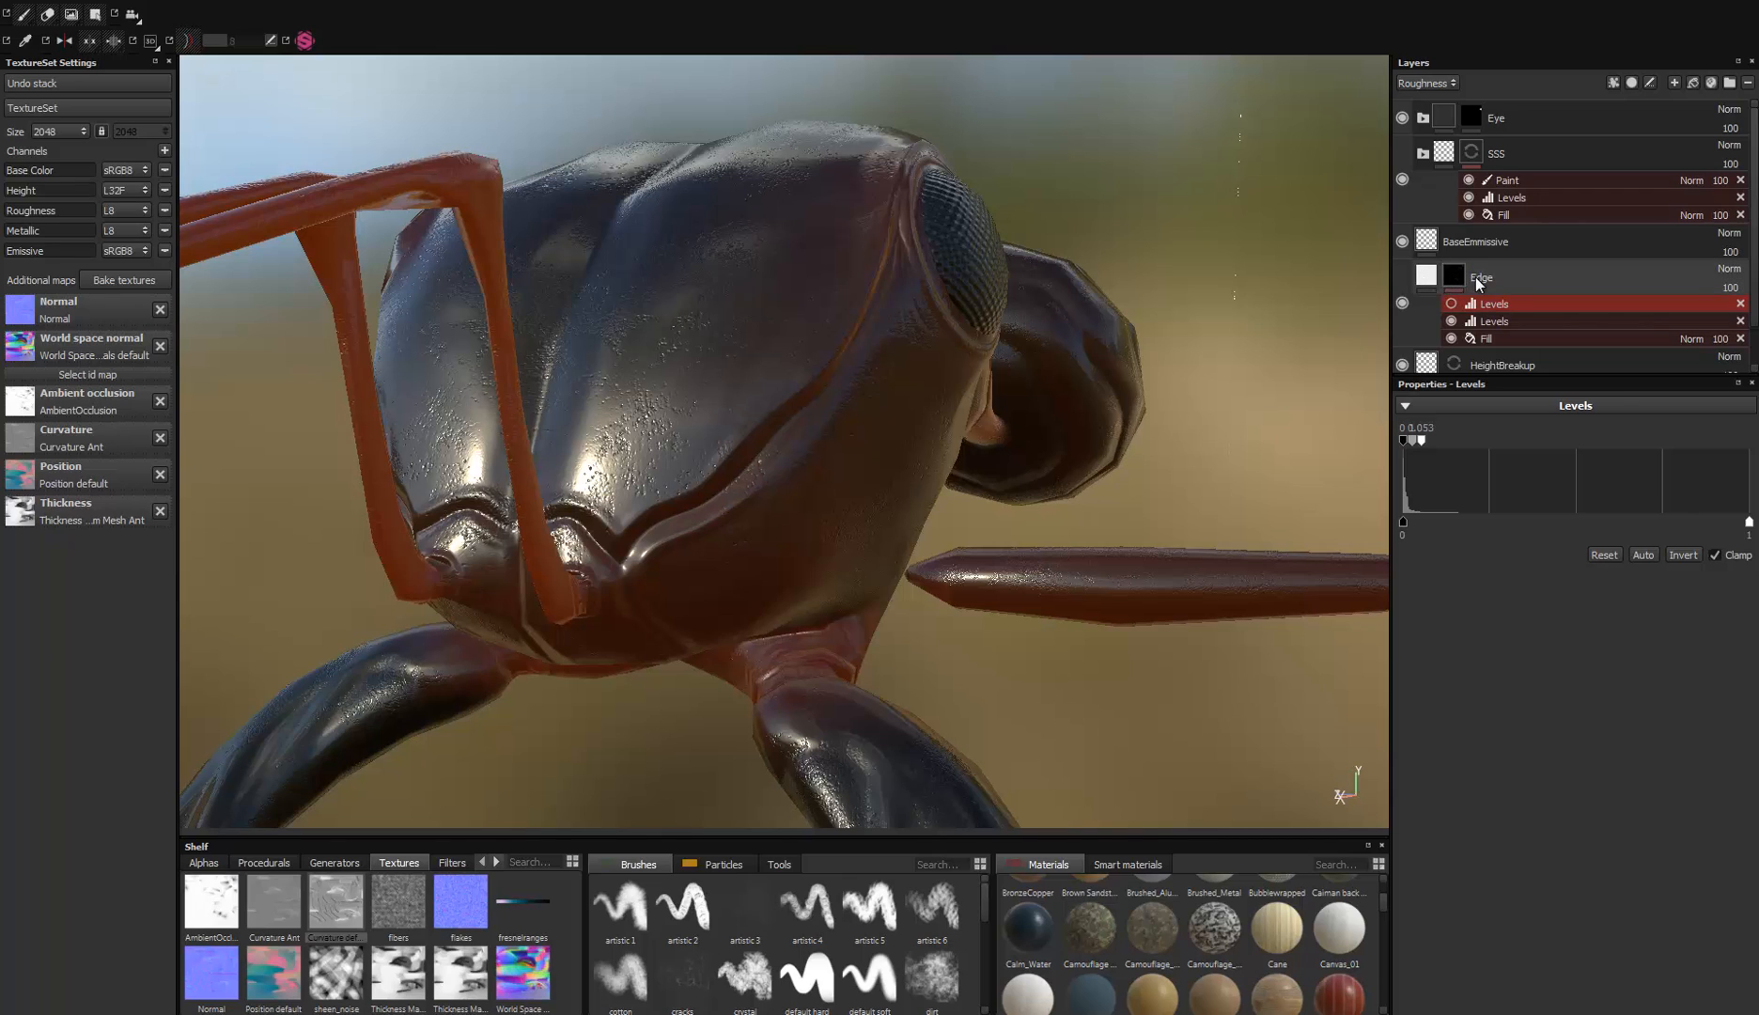
double_click(1480, 278)
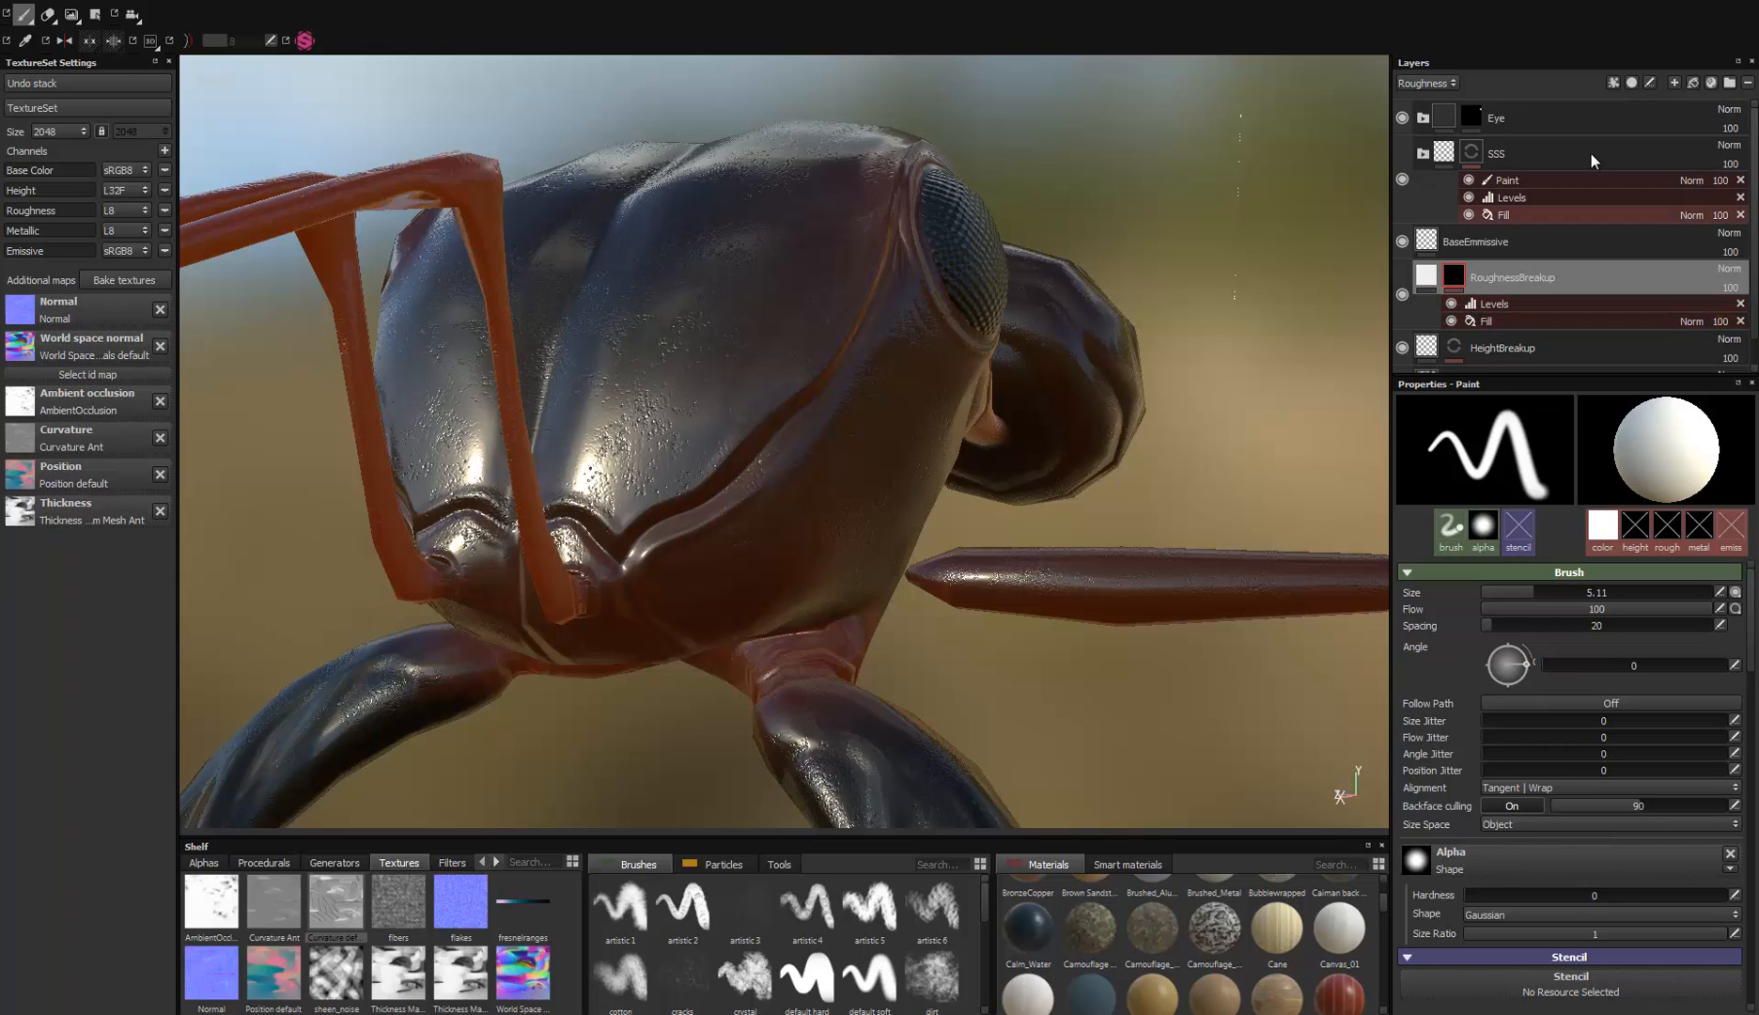
Step: Set the Roughness blending mode of the RoughnessBreakup layer to Screen
click(1433, 279)
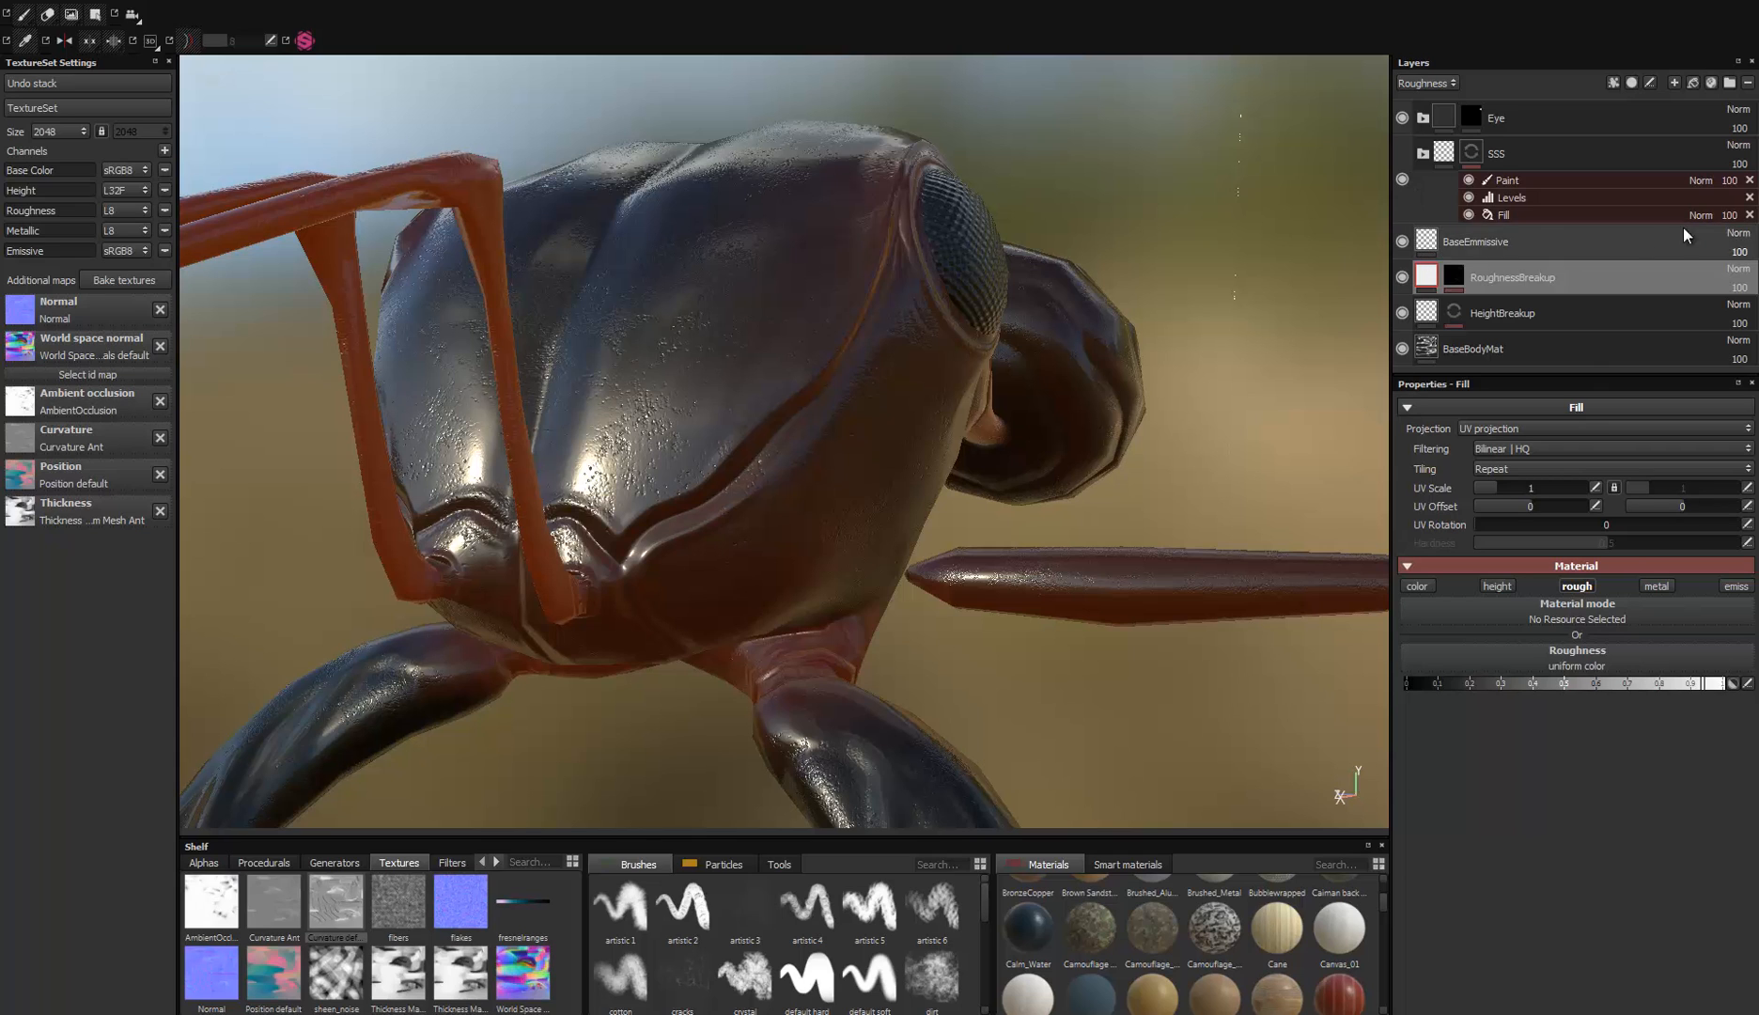
alt+middle_drag(970, 325, 995, 273)
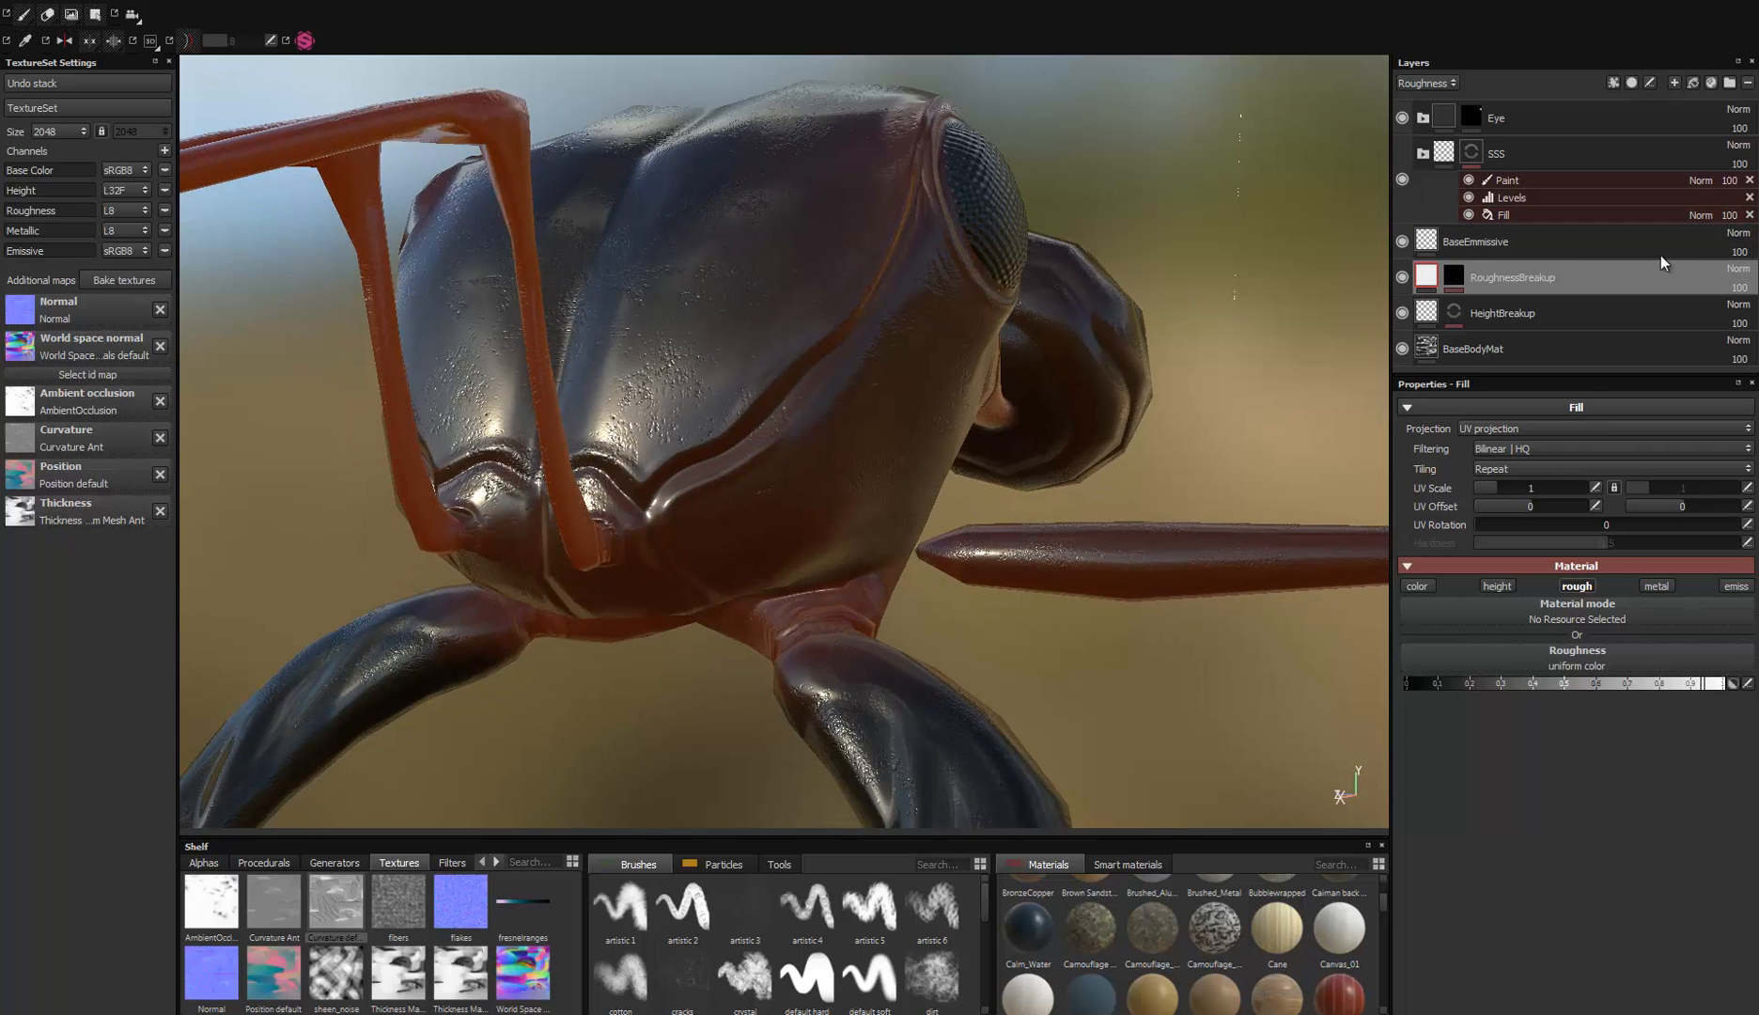
click(1735, 272)
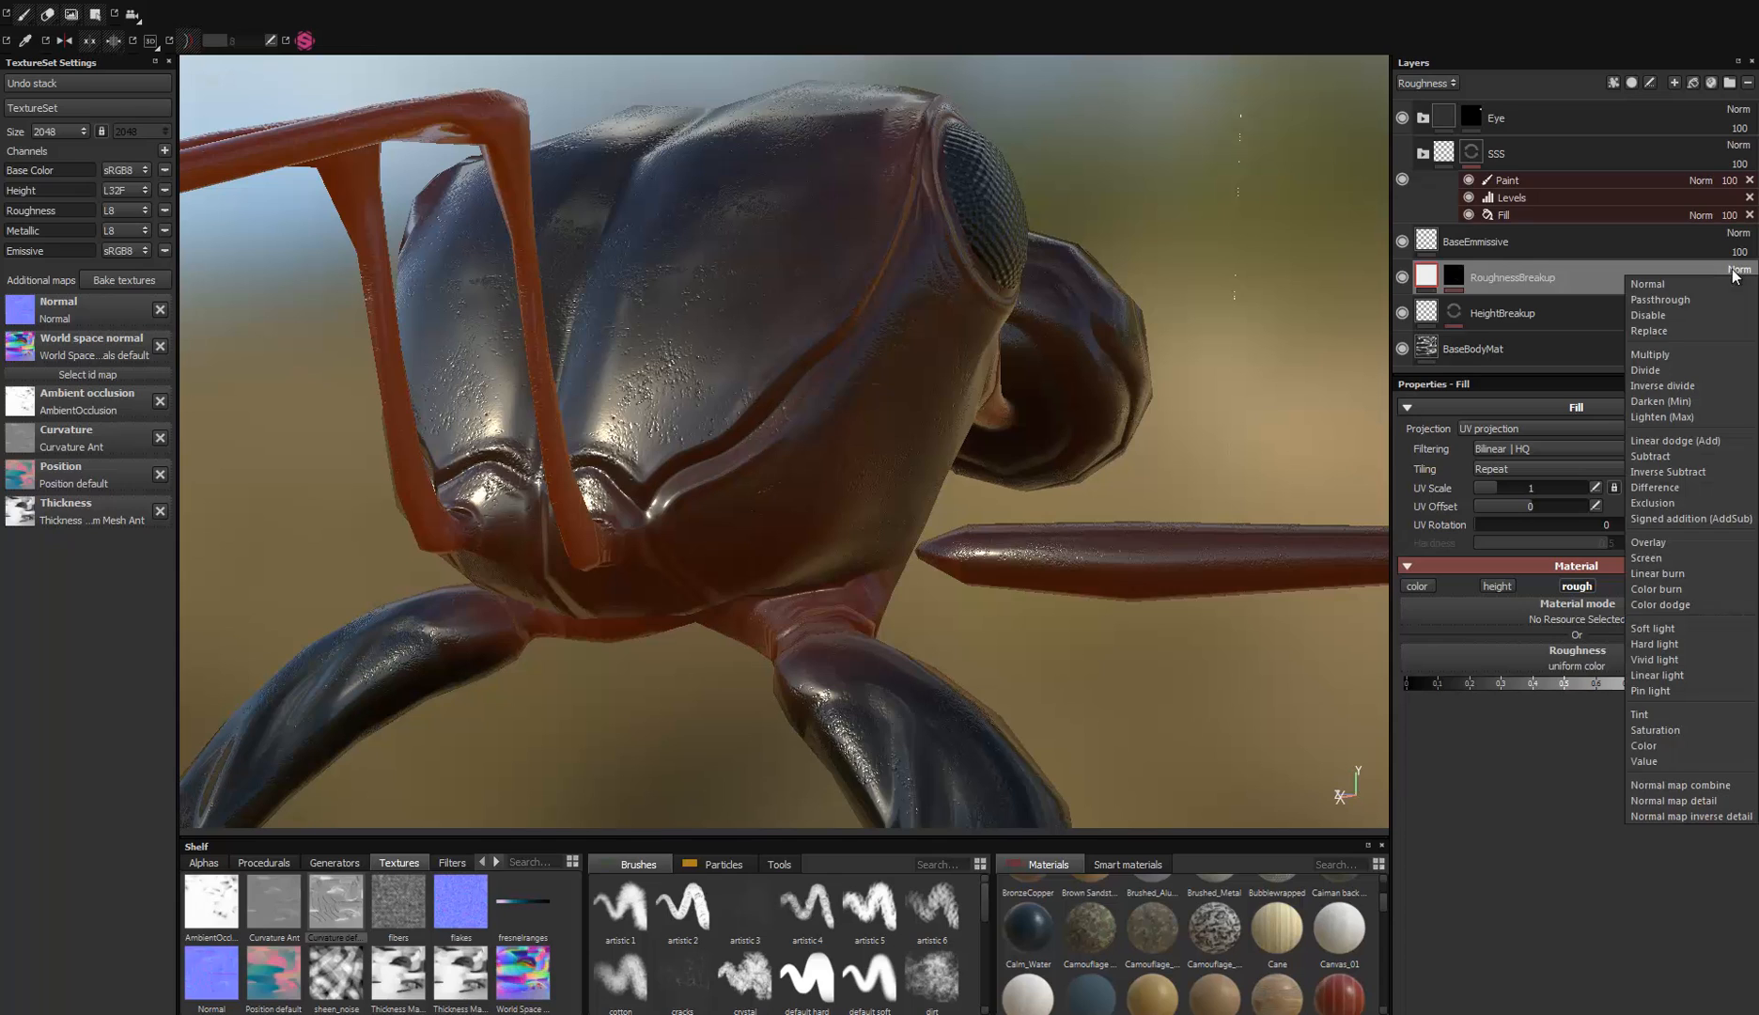
click(1651, 559)
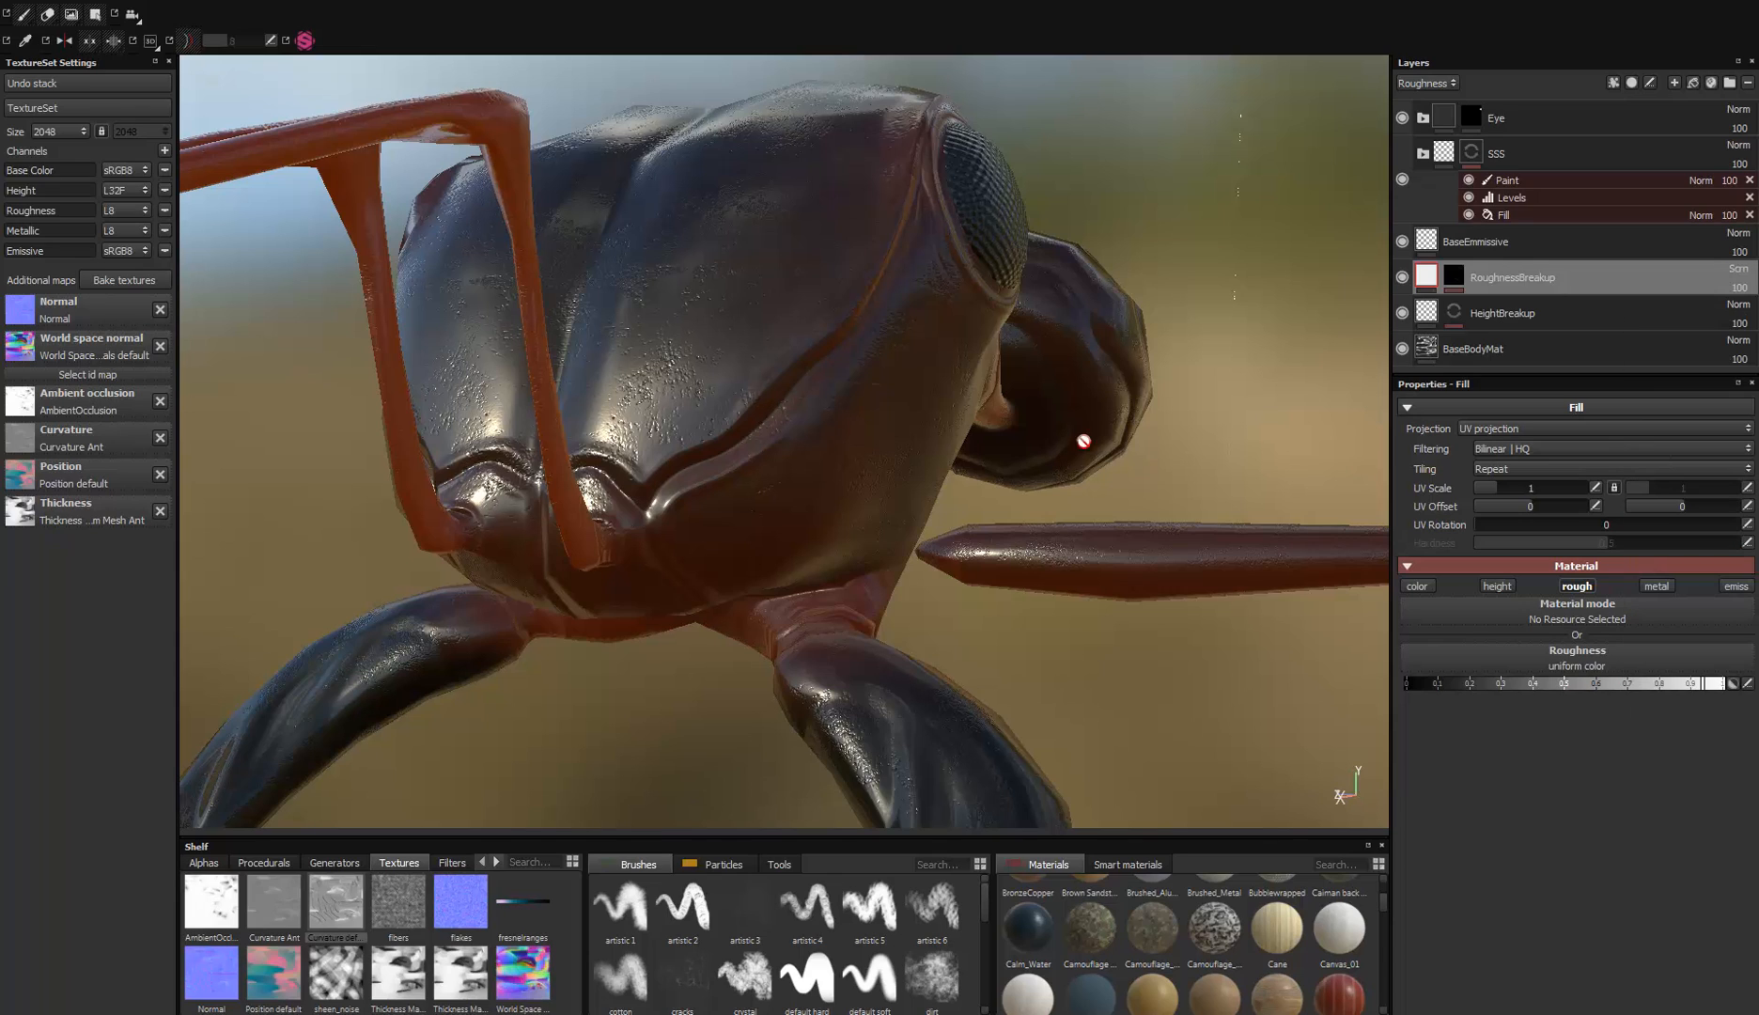
Step: Display the Roughness channel, add a fill above the Levels in the RoughnessBreakup mask and assign the Grunge 015 procedural to it
key(c)
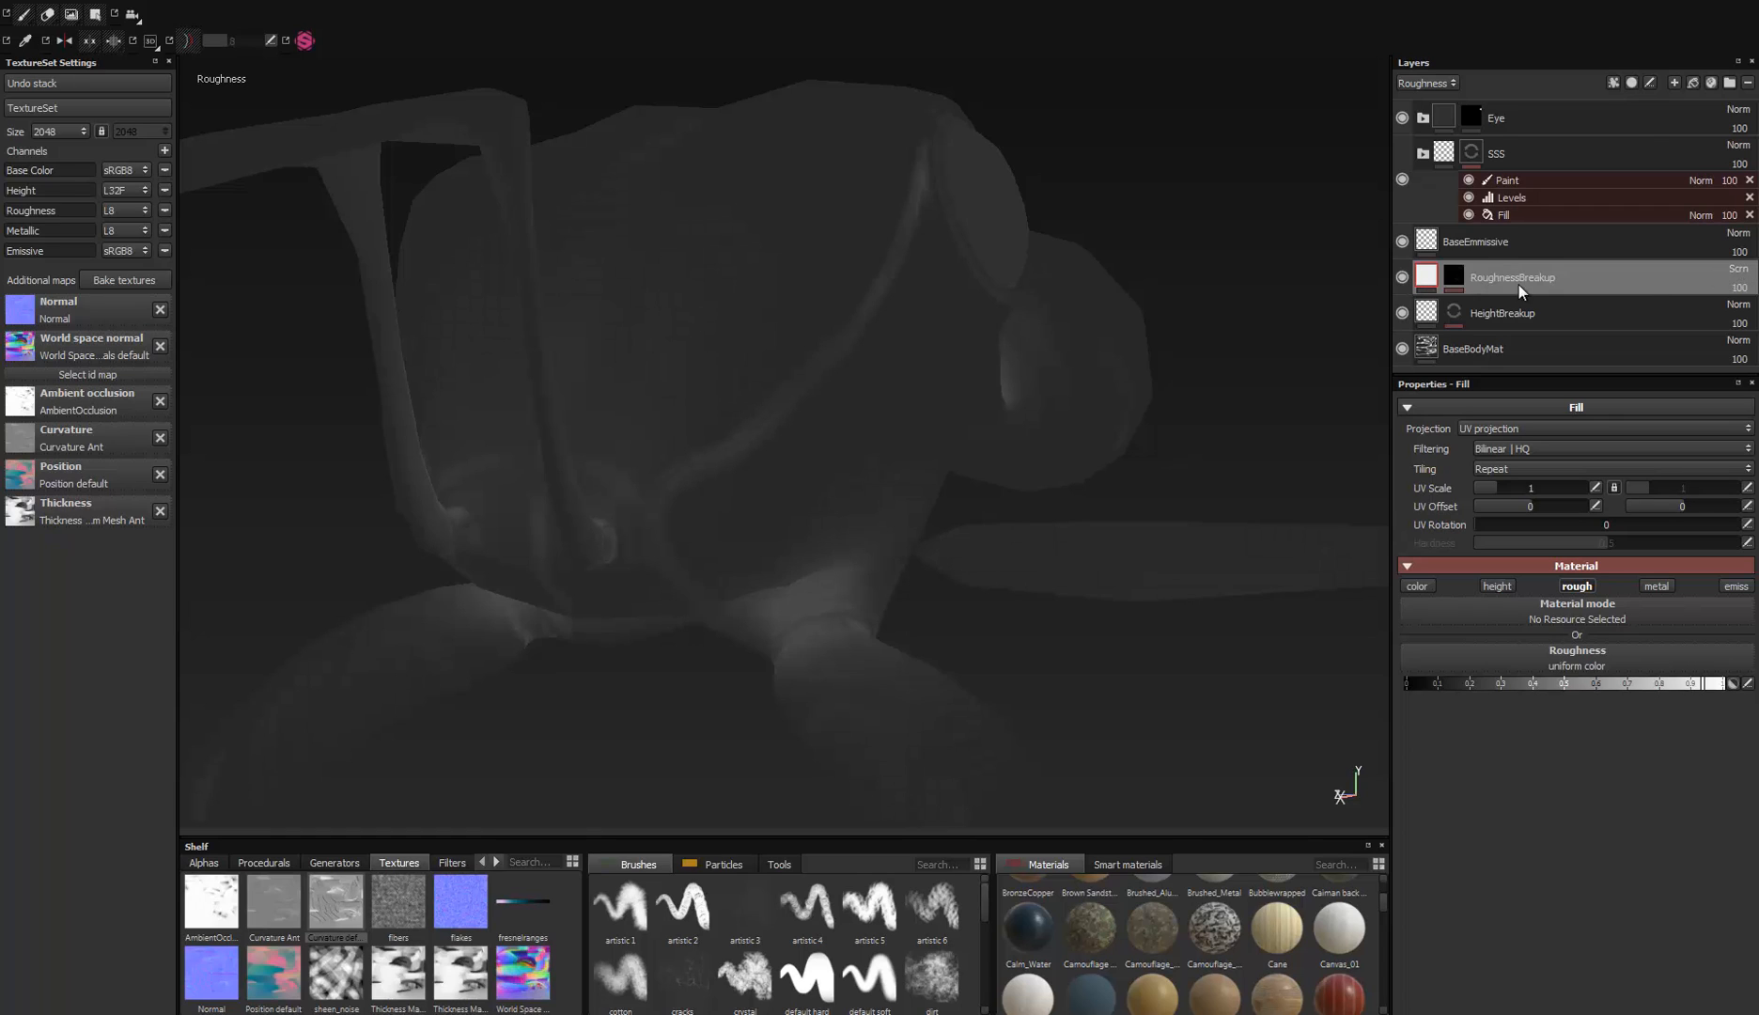
click(1461, 279)
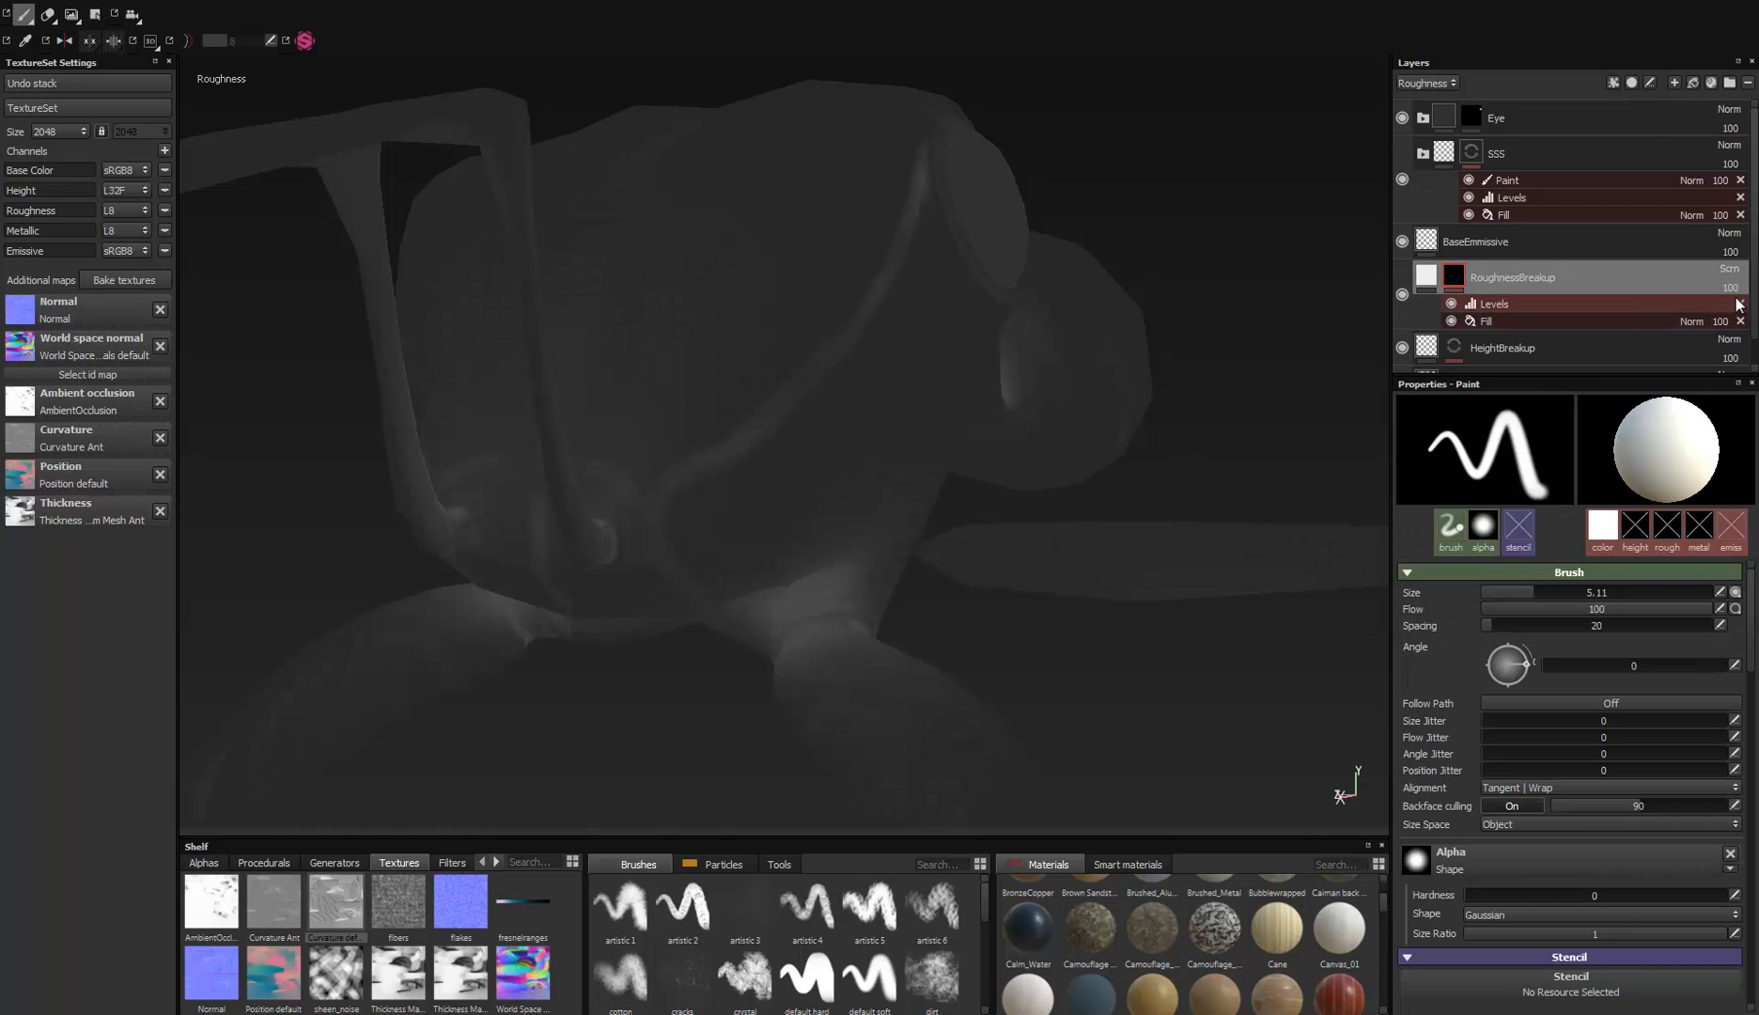
click(1495, 305)
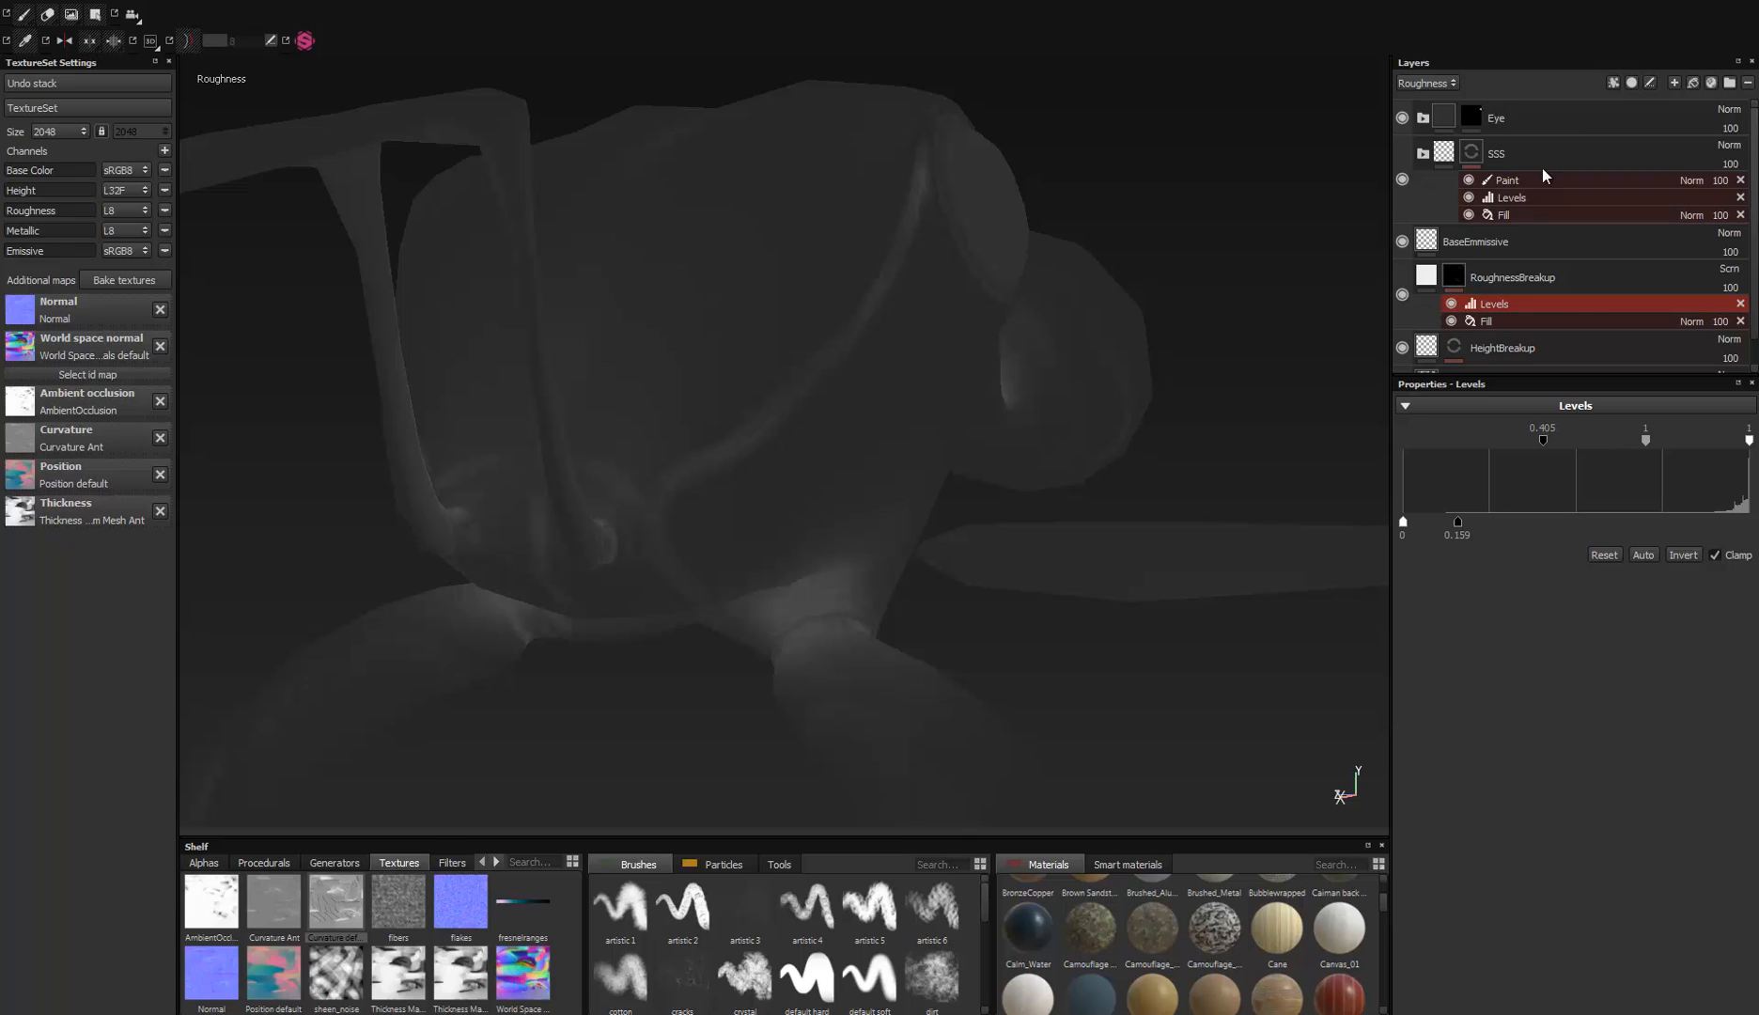
click(1611, 89)
click(1590, 143)
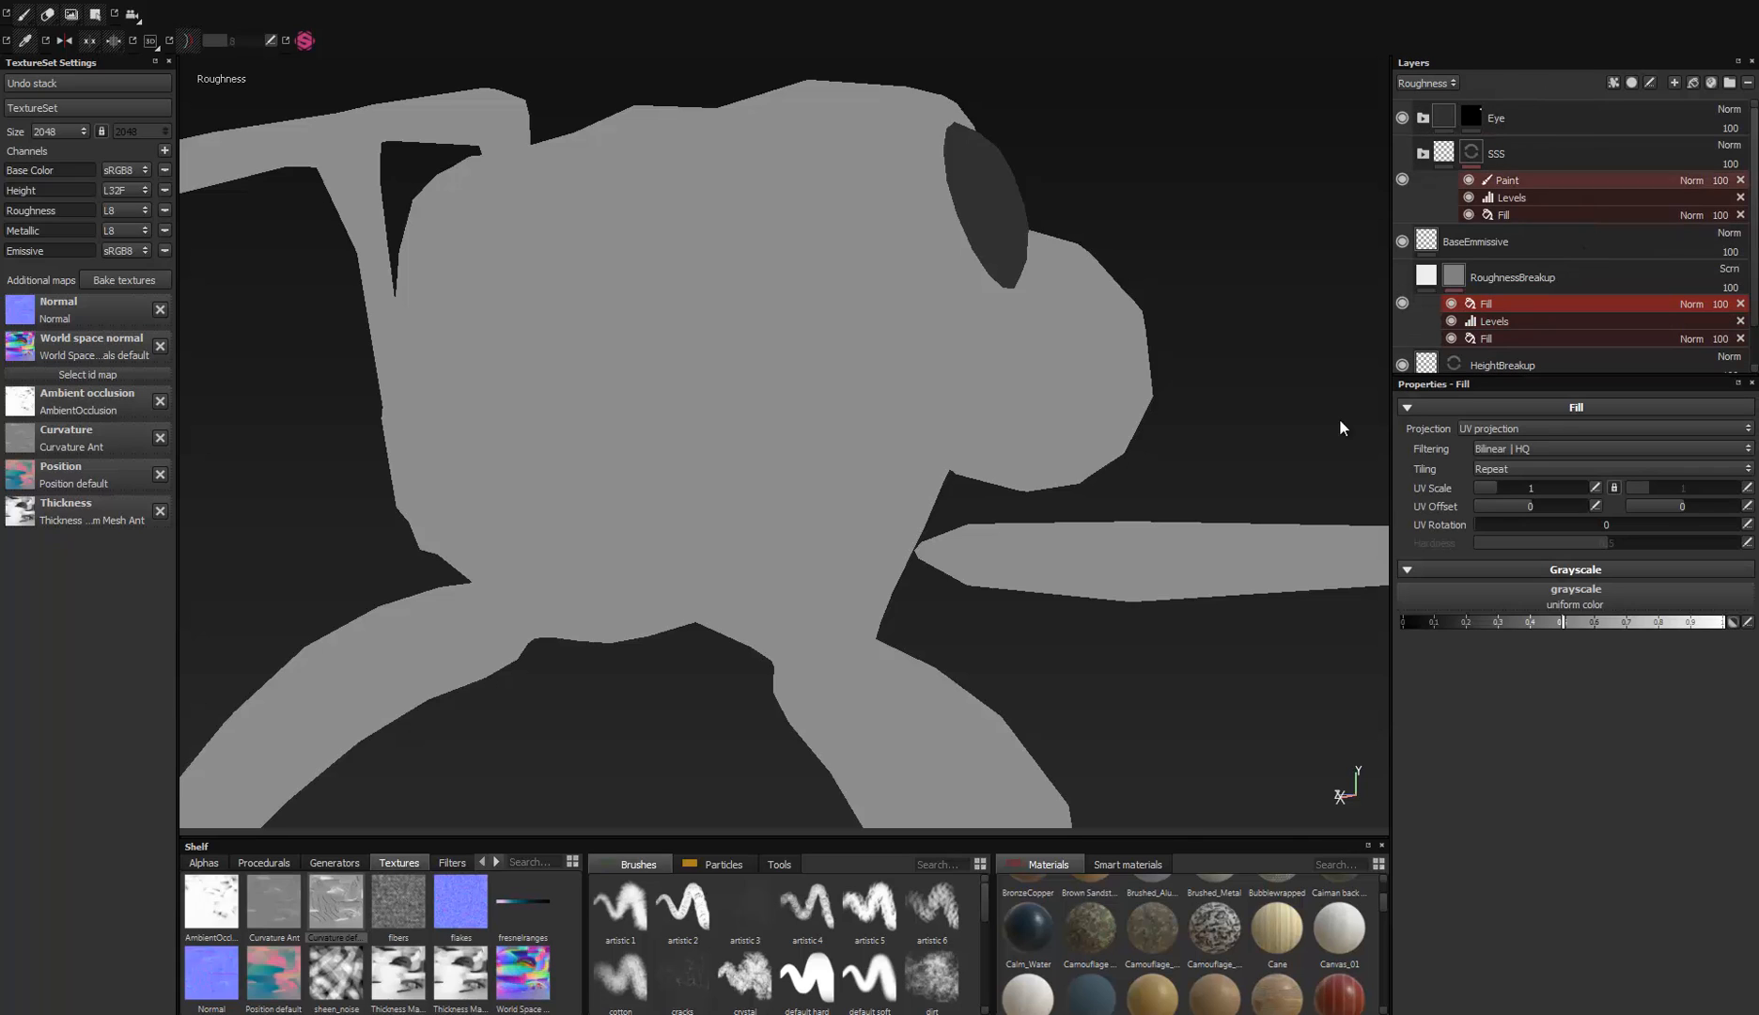
click(289, 858)
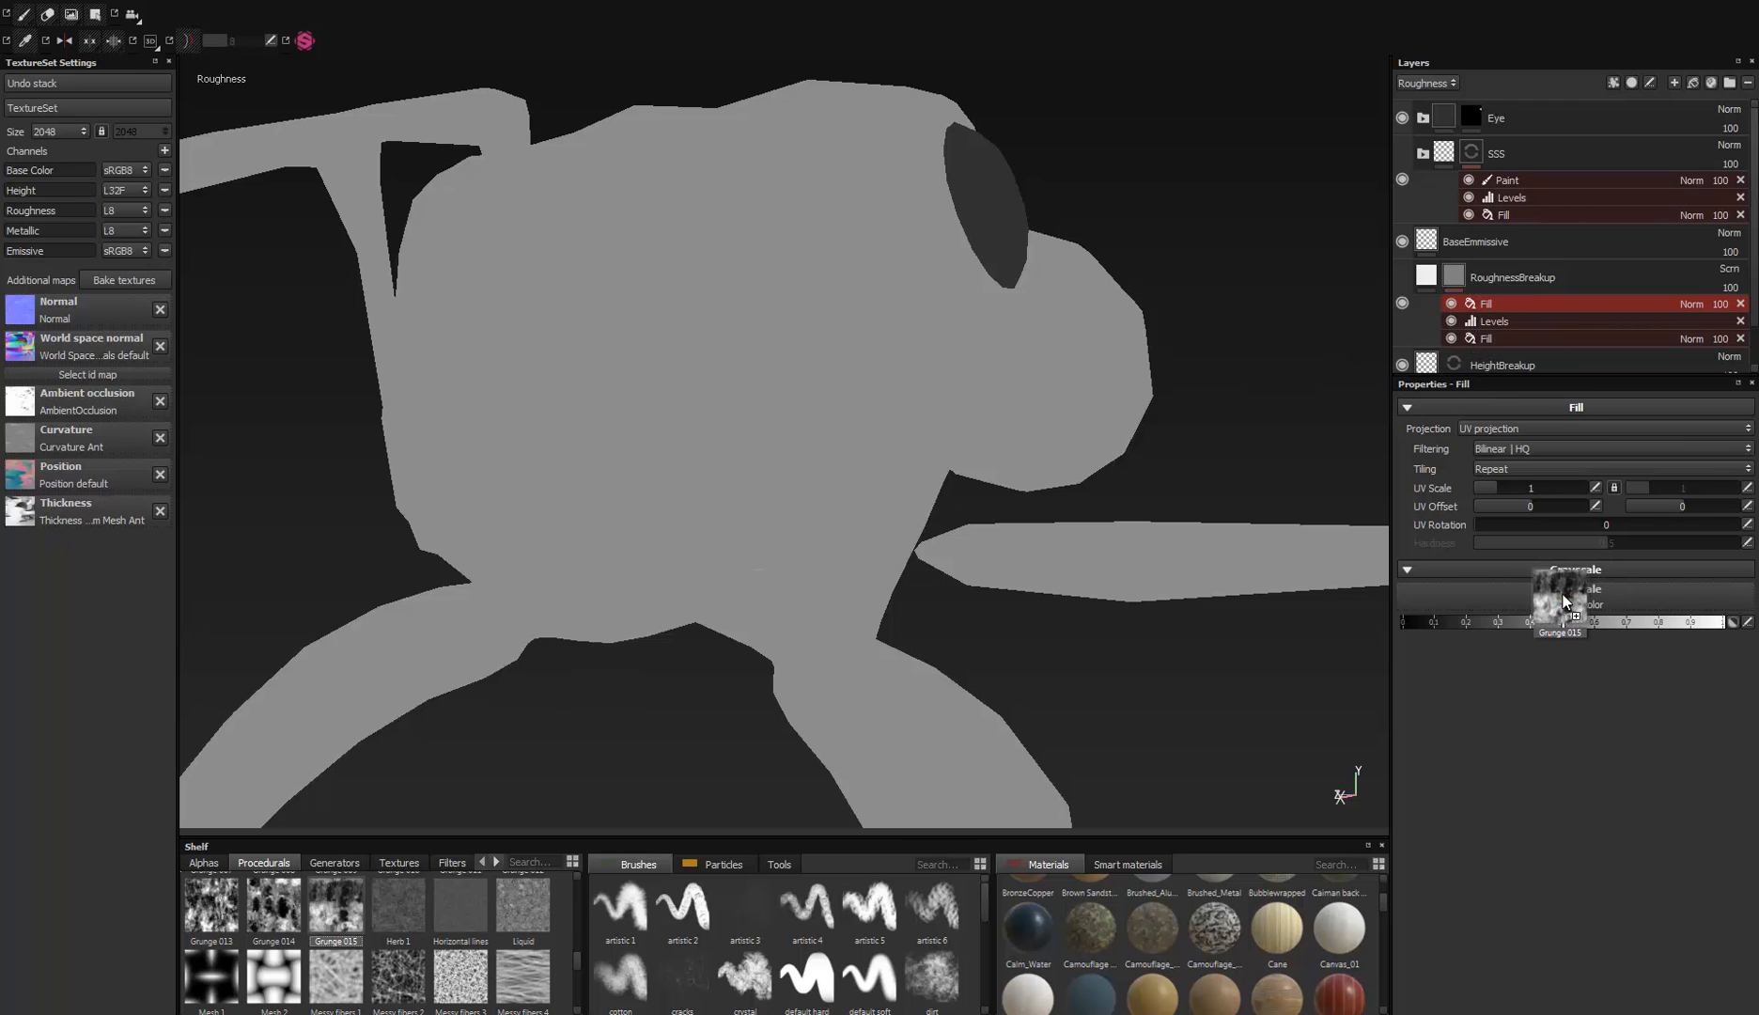
drag(1563, 604, 1562, 602)
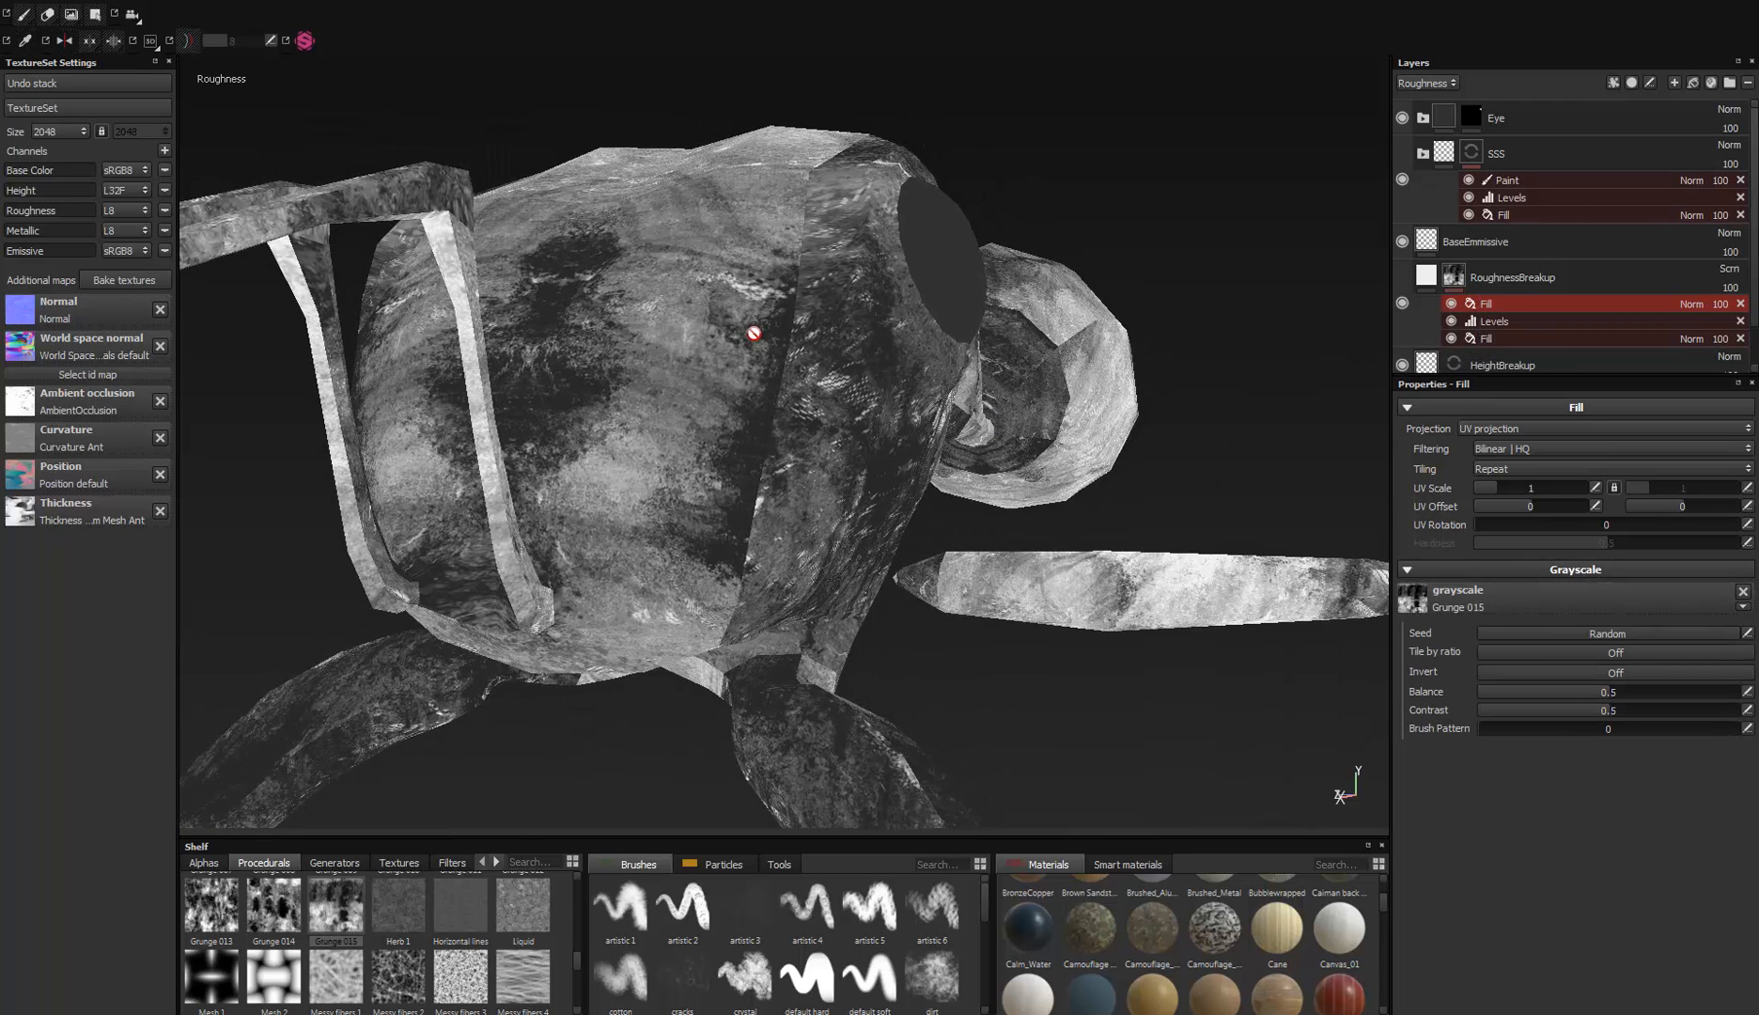
Step: Switch the grunge fill in the RoughnessBreakup mask to tri-planar projection with a UV Scale of 6.705
click(1509, 429)
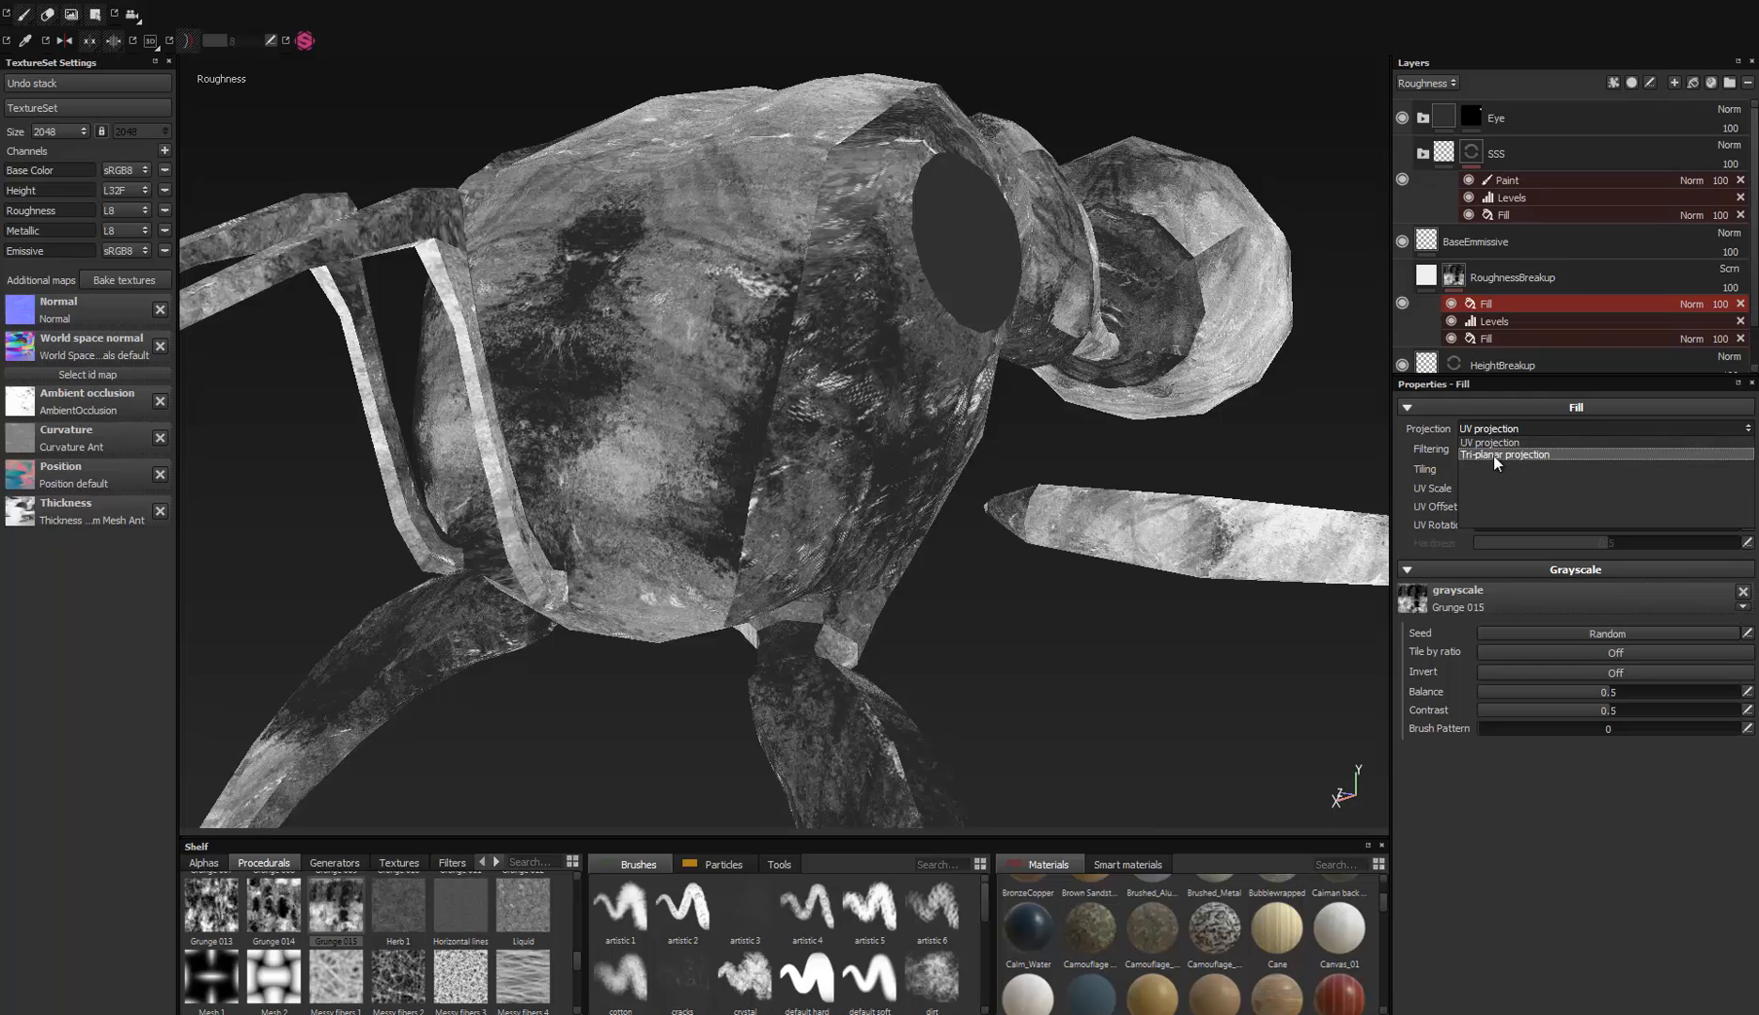
click(1497, 454)
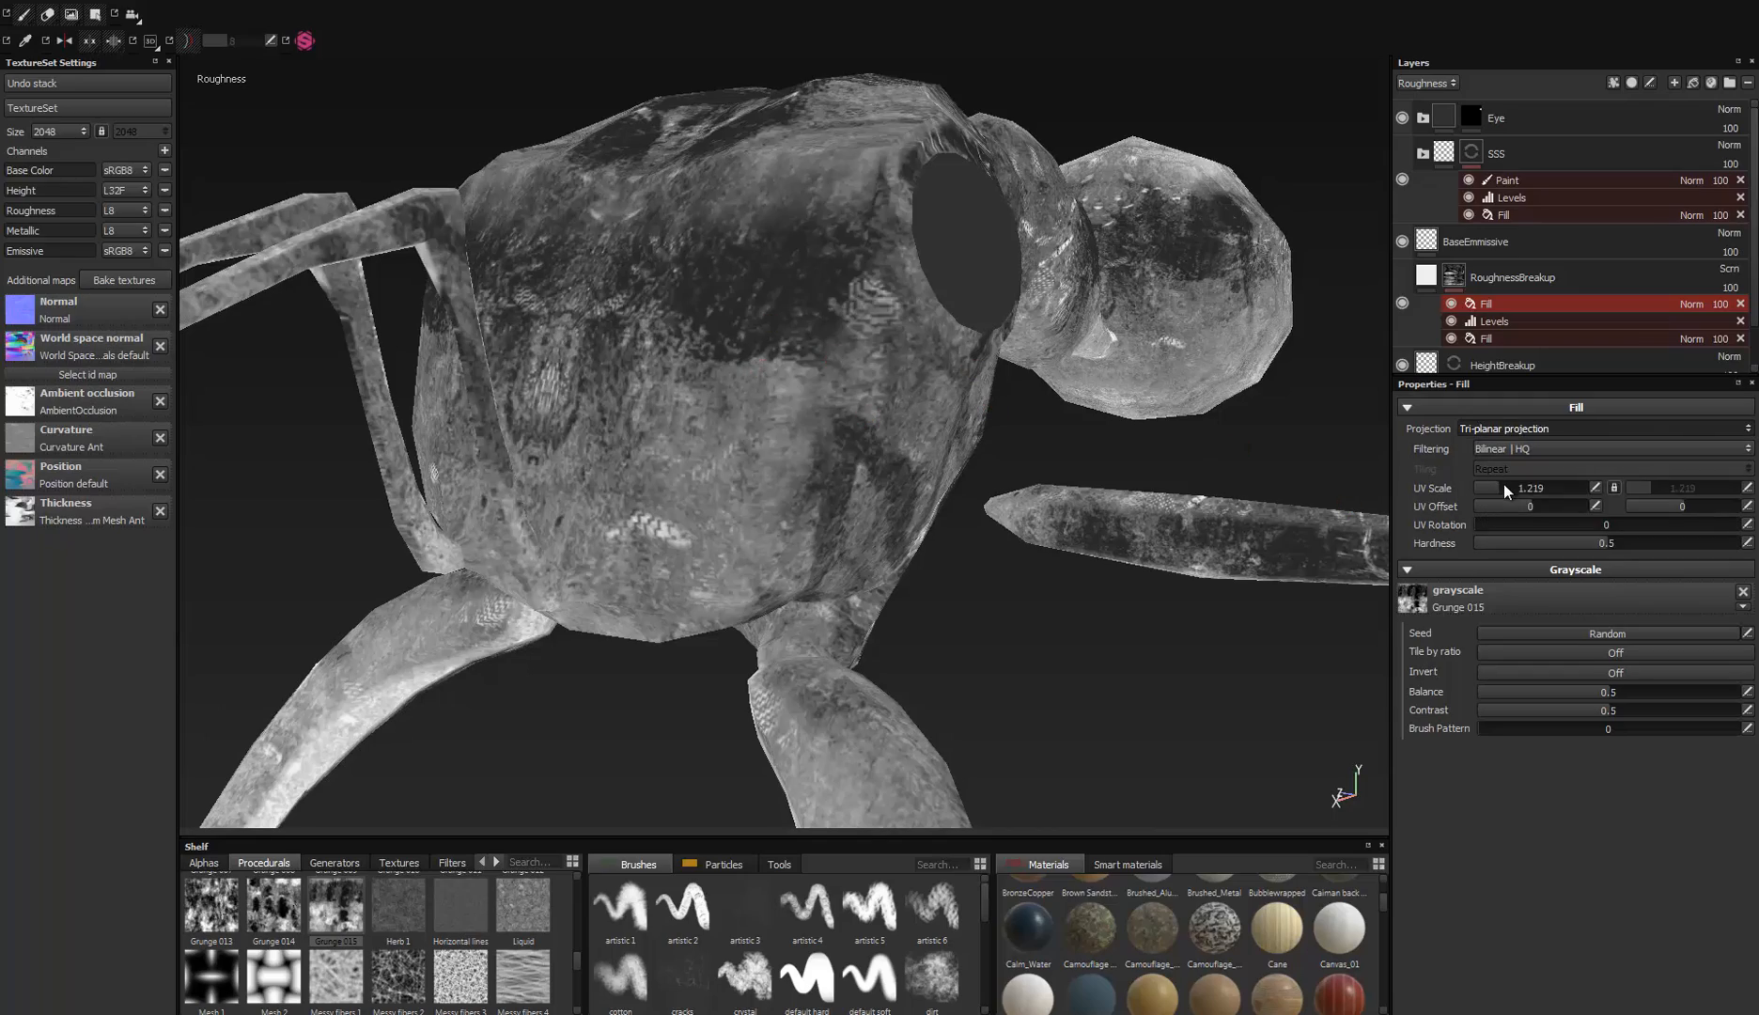
mouse_move(1503, 484)
mouse_down()
mouse_move(1535, 487)
mouse_move(1518, 487)
mouse_up()
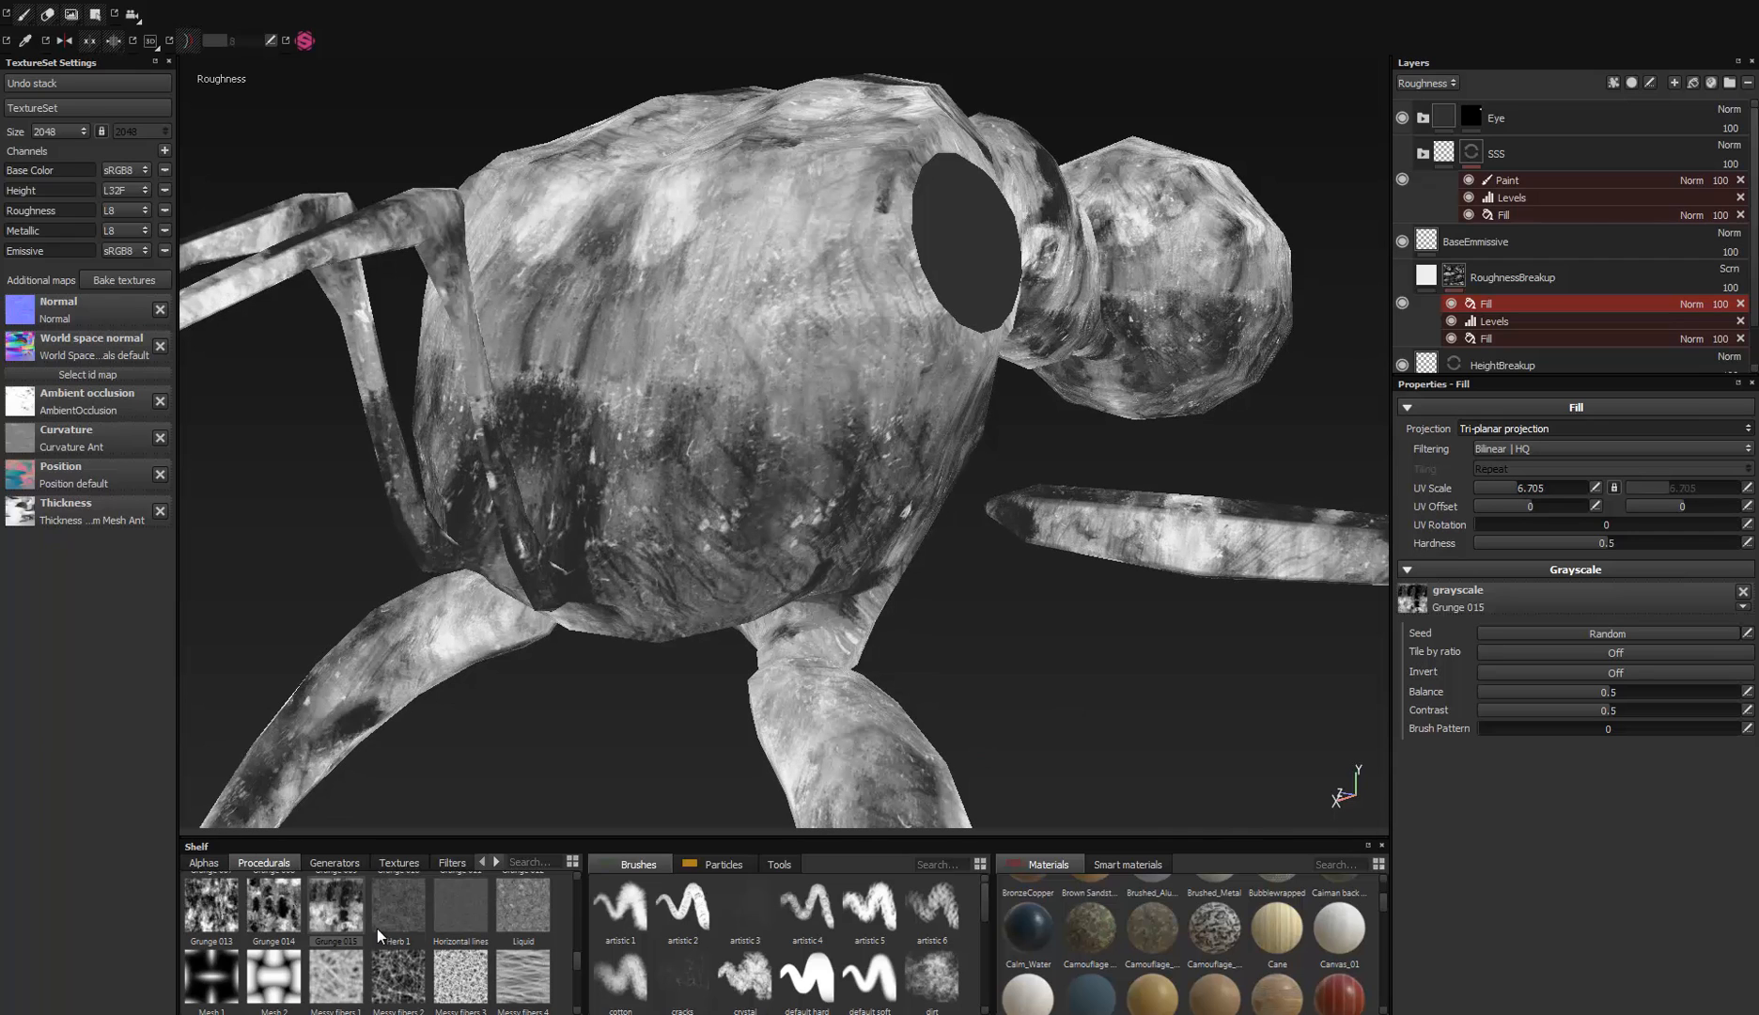
Step: Replace the Grunge 015 procedural in the RoughnessBreakup mask fill with Grunge 010 and inspect its pattern on the head
scroll(574, 876, up, 1)
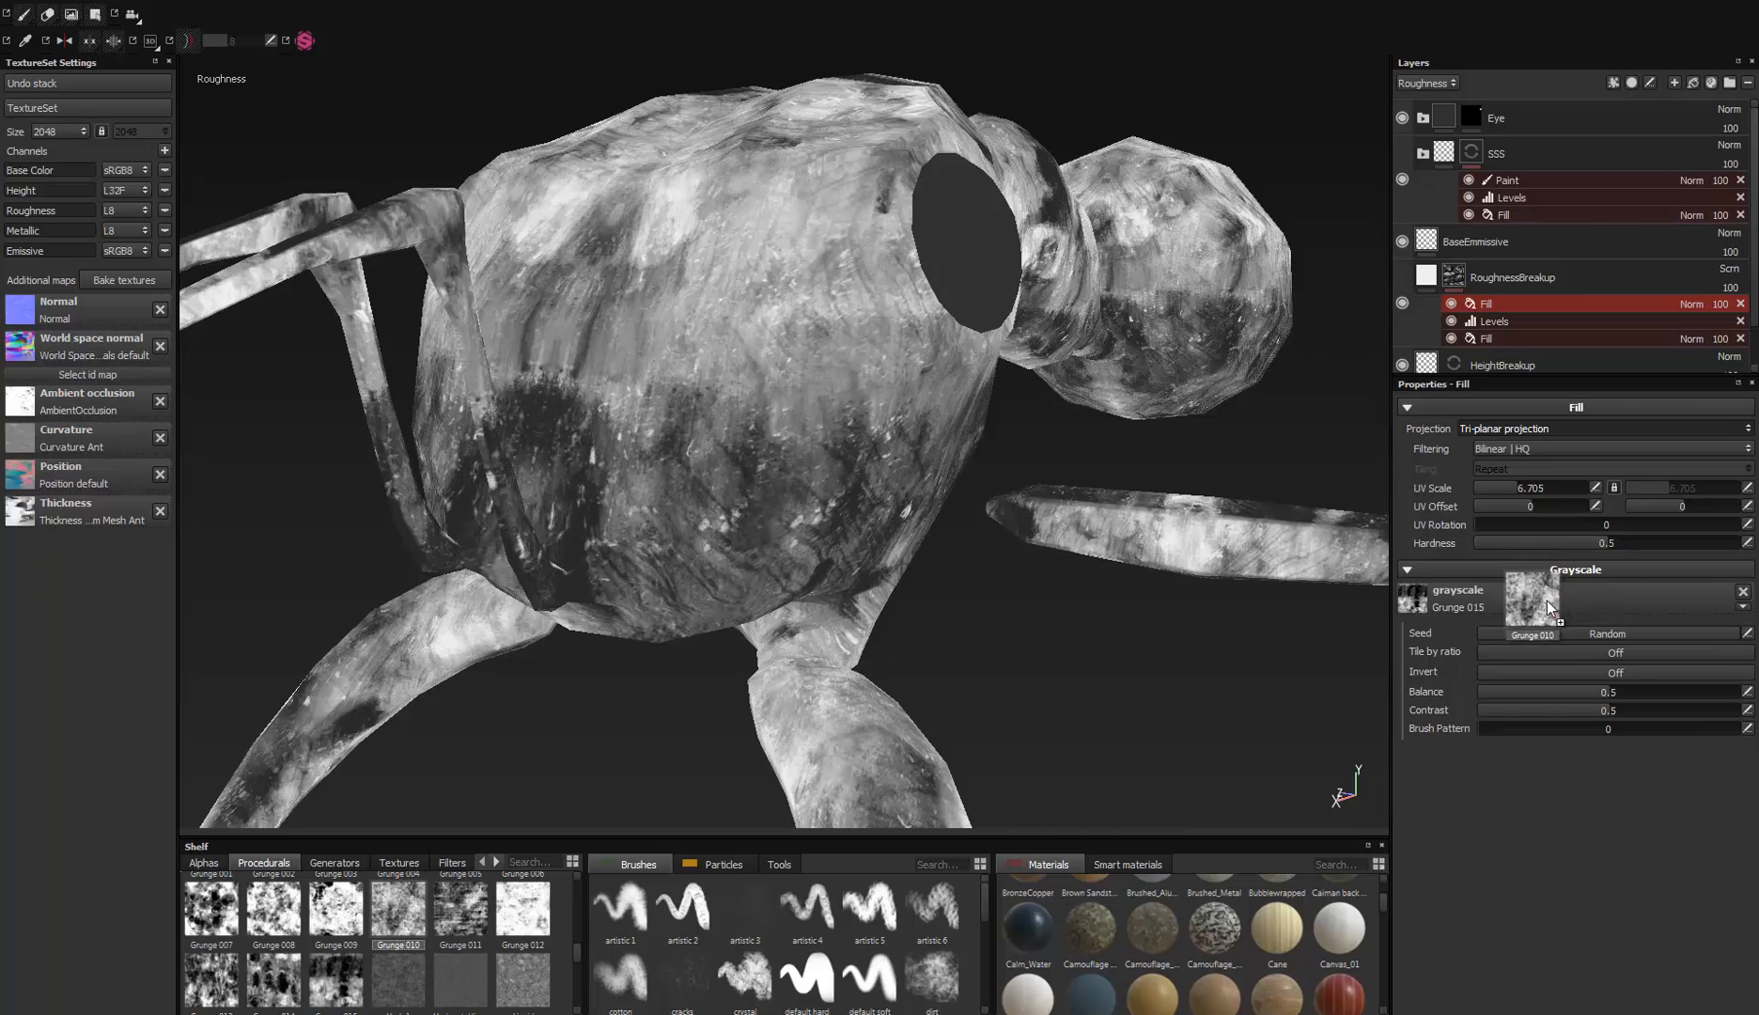
drag(1547, 606, 1546, 606)
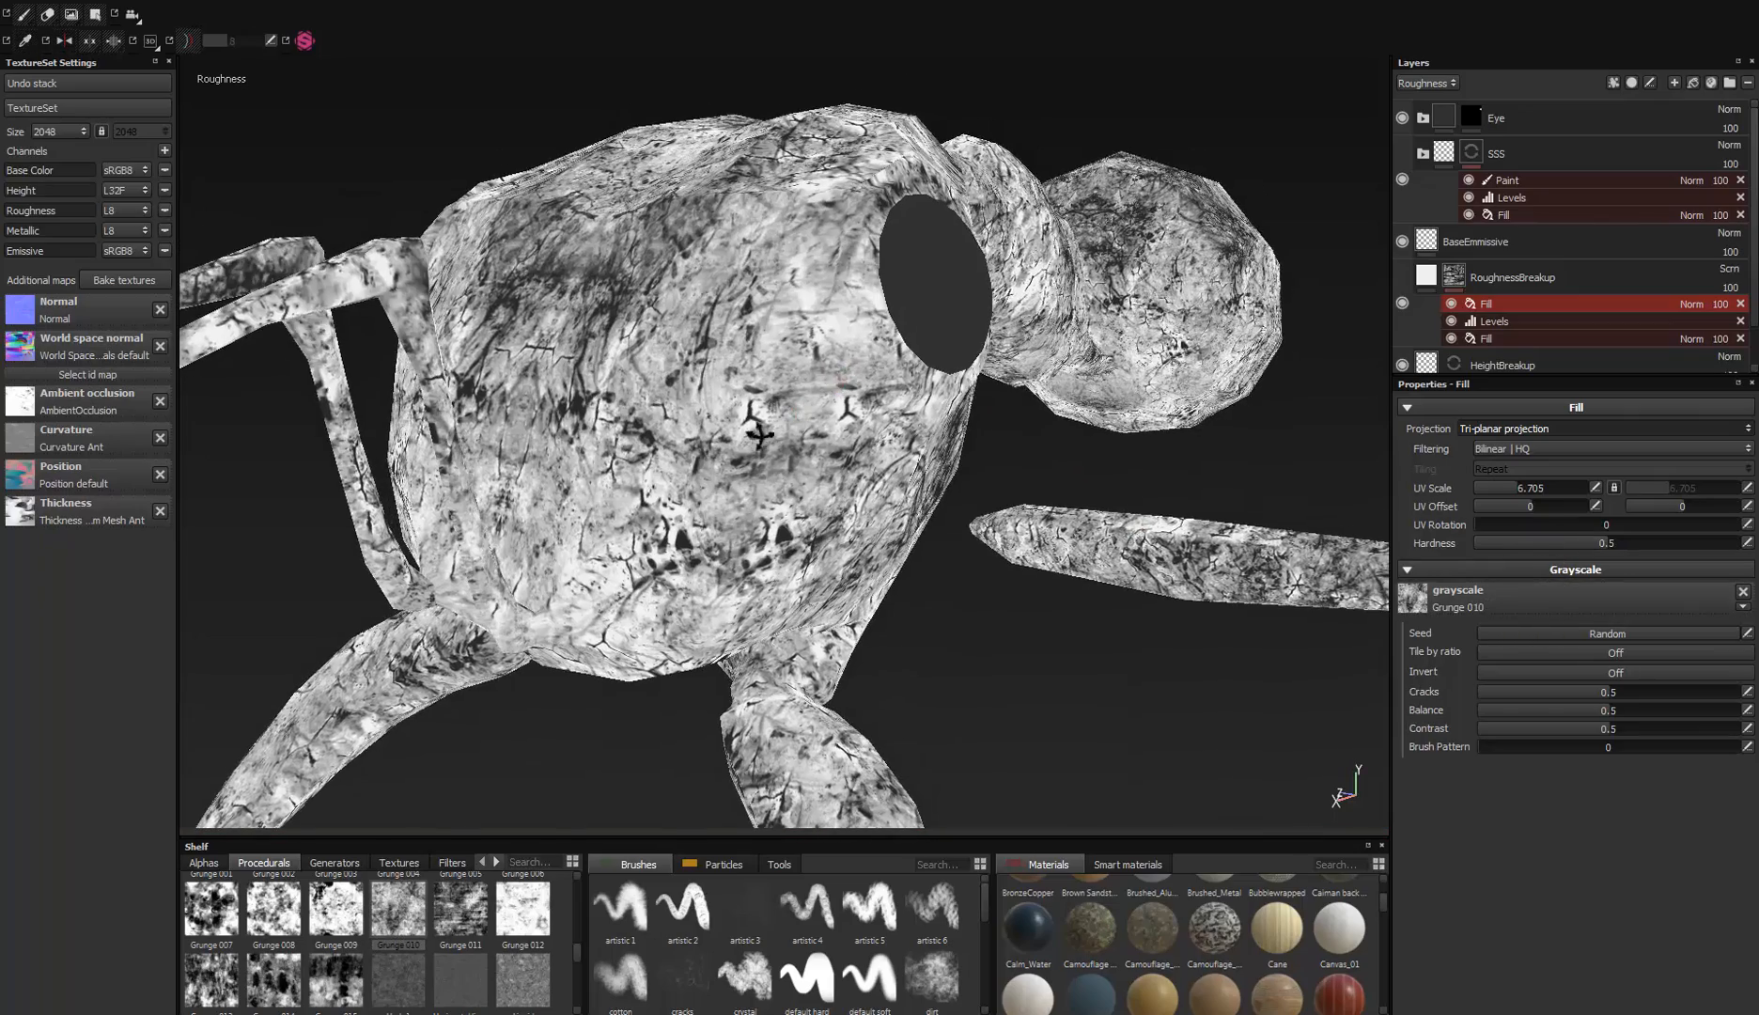
alt+drag(761, 434, 920, 326)
alt+right_drag(747, 393, 656, 596)
alt+middle_drag(656, 597, 771, 419)
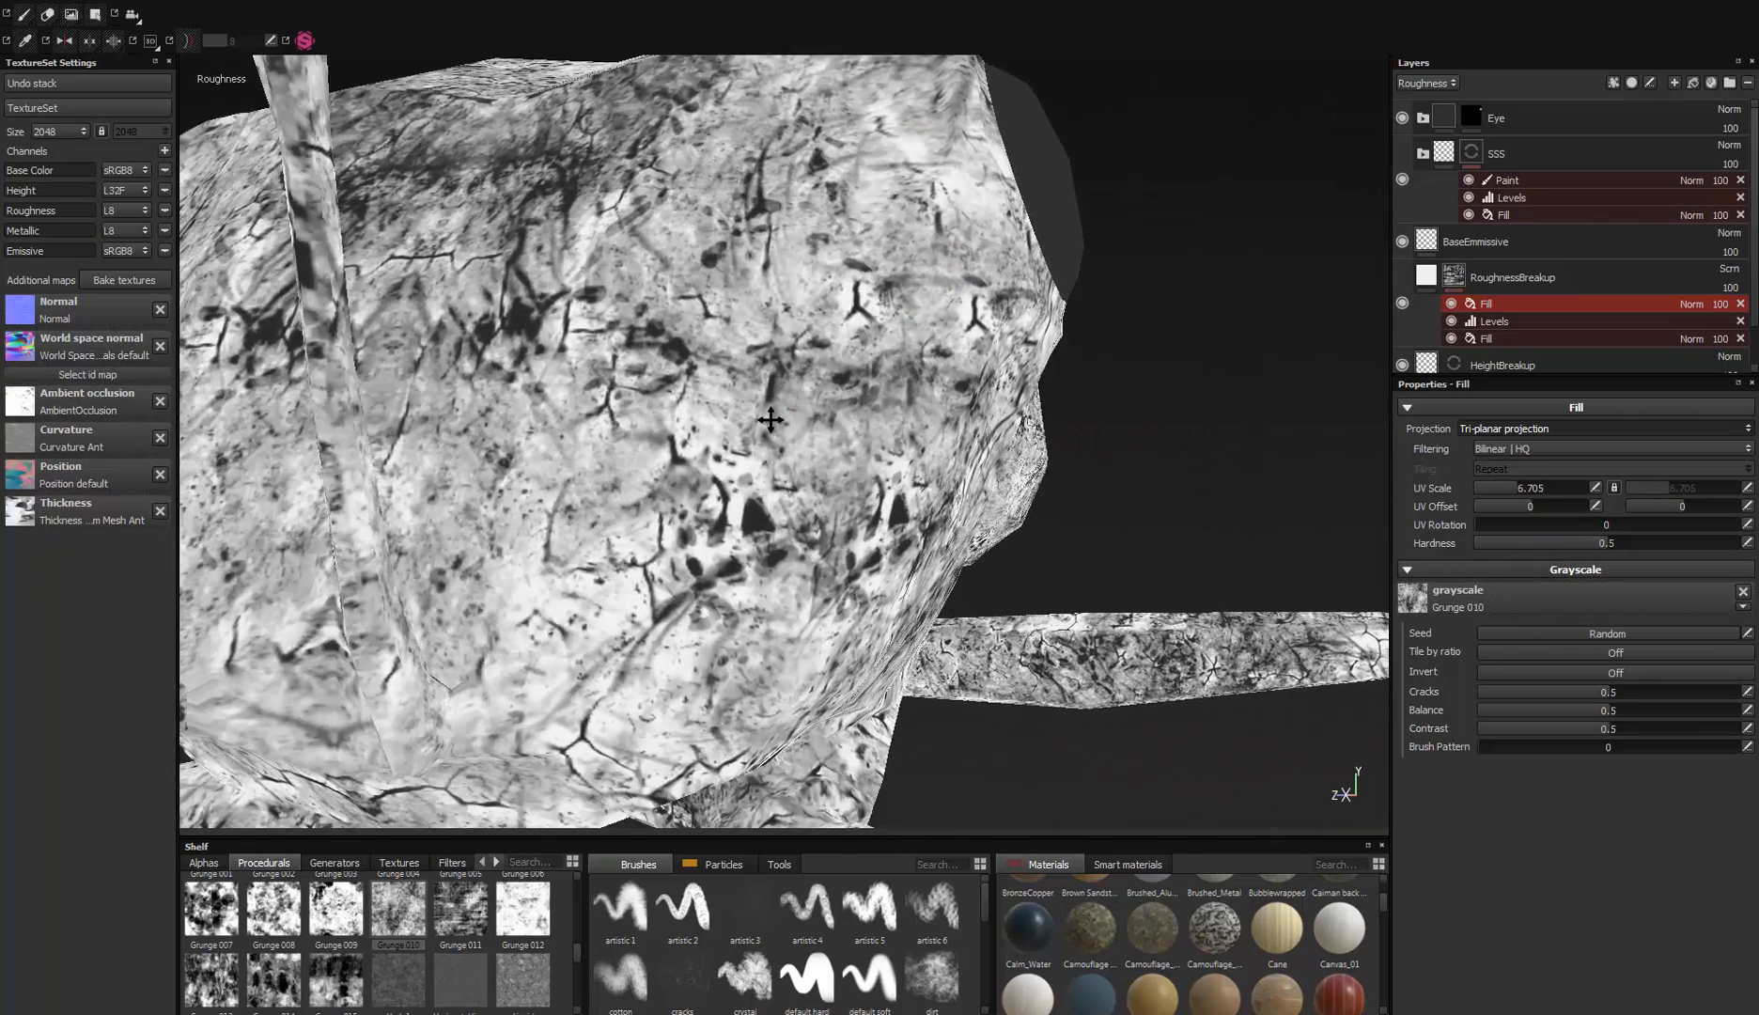
alt+drag(771, 419, 762, 498)
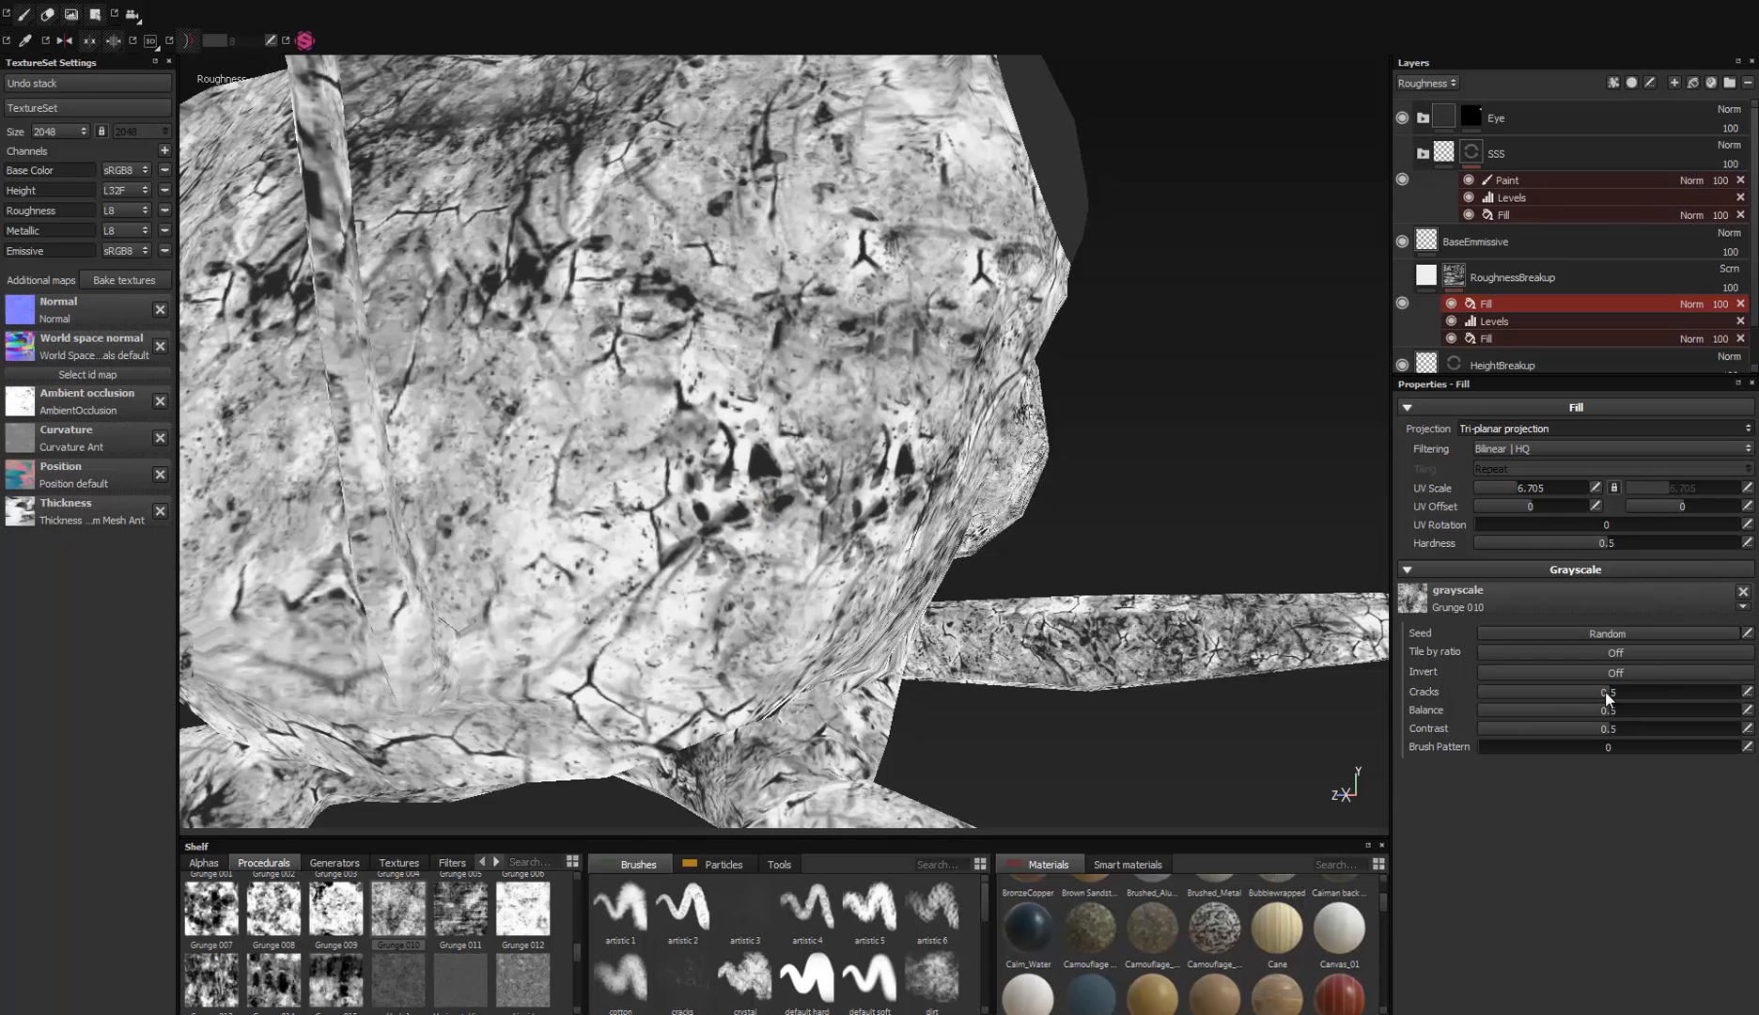
Step: Set the Cracks parameter of the Grunge 010 fill to 1 and check the pattern on the head
drag(1605, 691, 1743, 692)
alt+right_drag(1109, 548, 1007, 600)
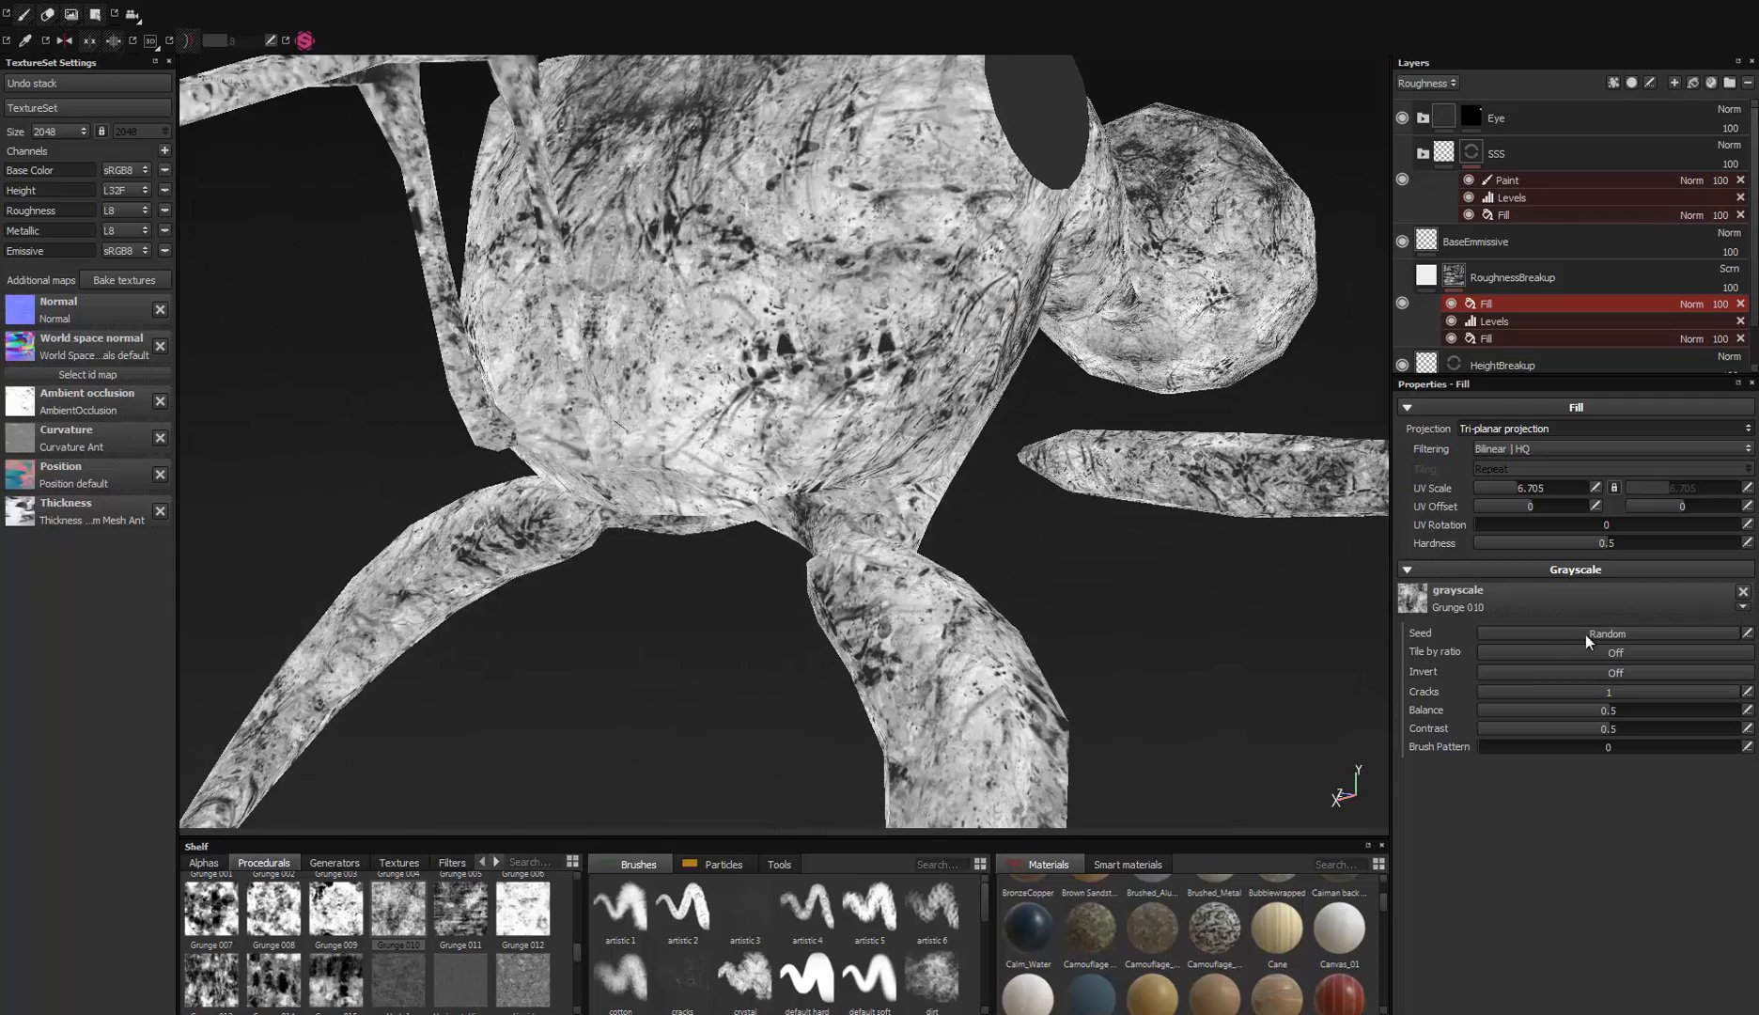
alt+drag(865, 437, 907, 221)
alt+right_drag(907, 221, 903, 393)
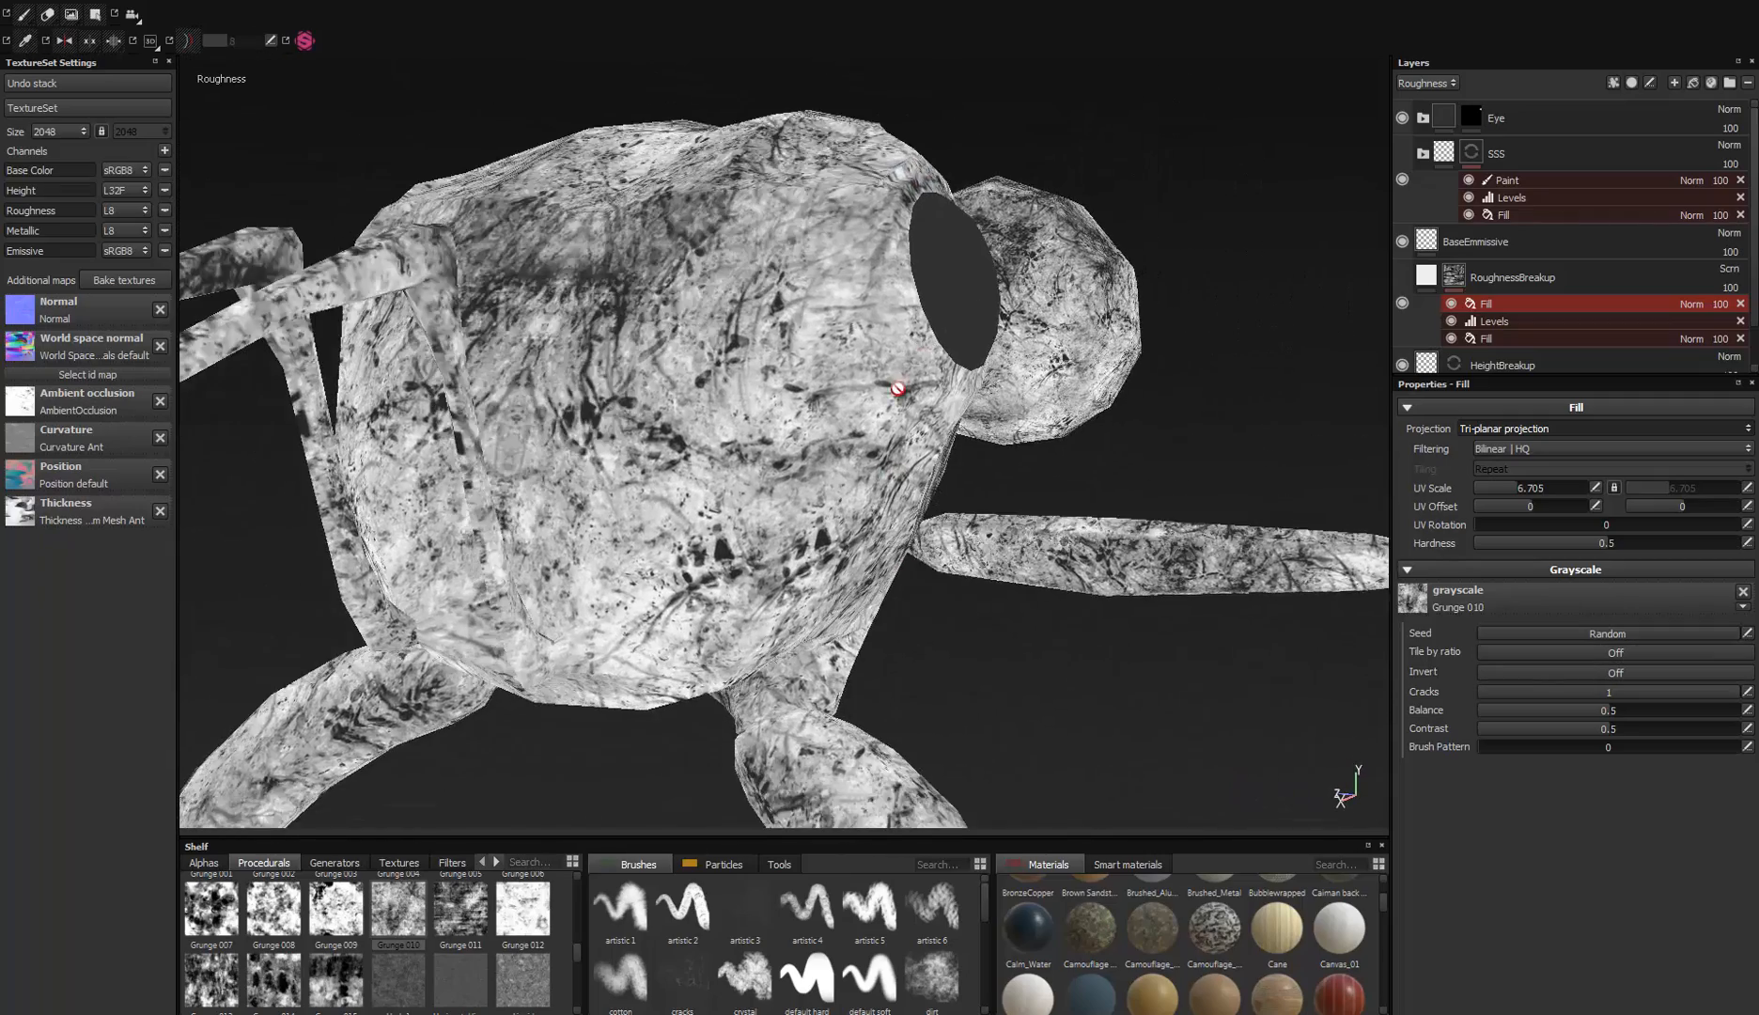
alt+drag(903, 393, 850, 376)
alt+right_drag(851, 376, 815, 572)
alt+drag(759, 556, 890, 527)
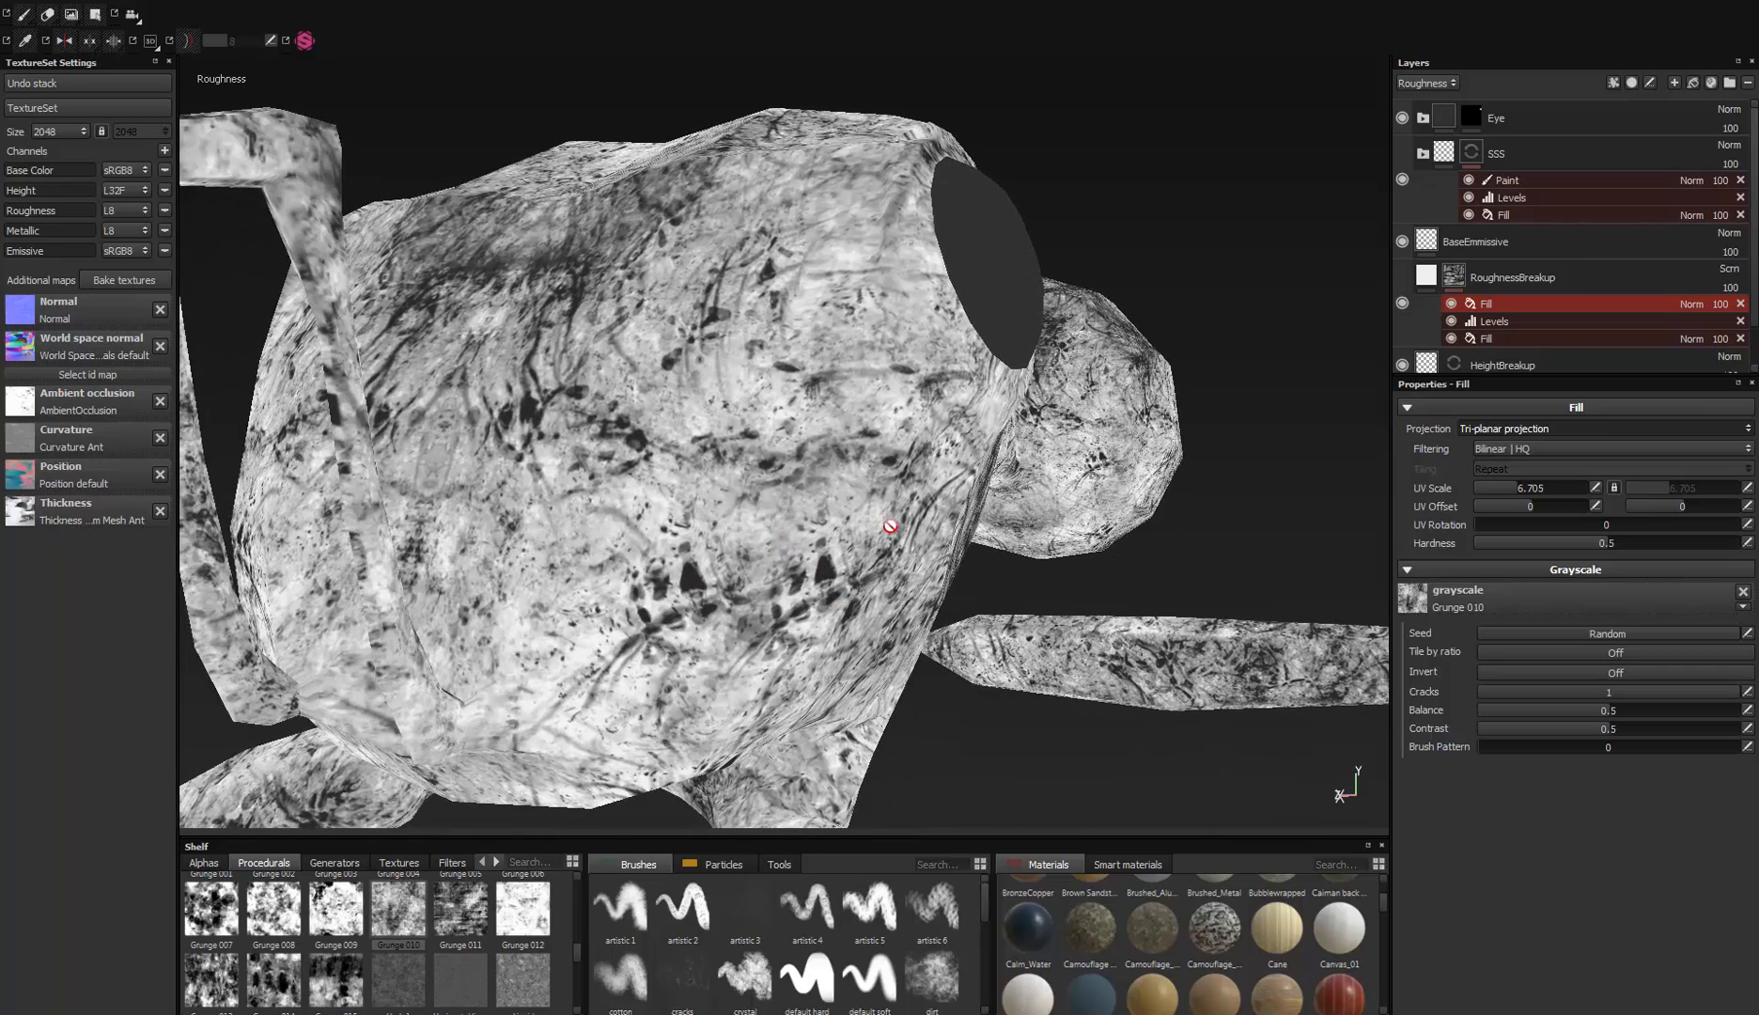
Step: Reduce the UV Scale of the Grunge 010 fill to 1.52 and check the pattern on the abdomen and head
drag(1515, 486, 1500, 487)
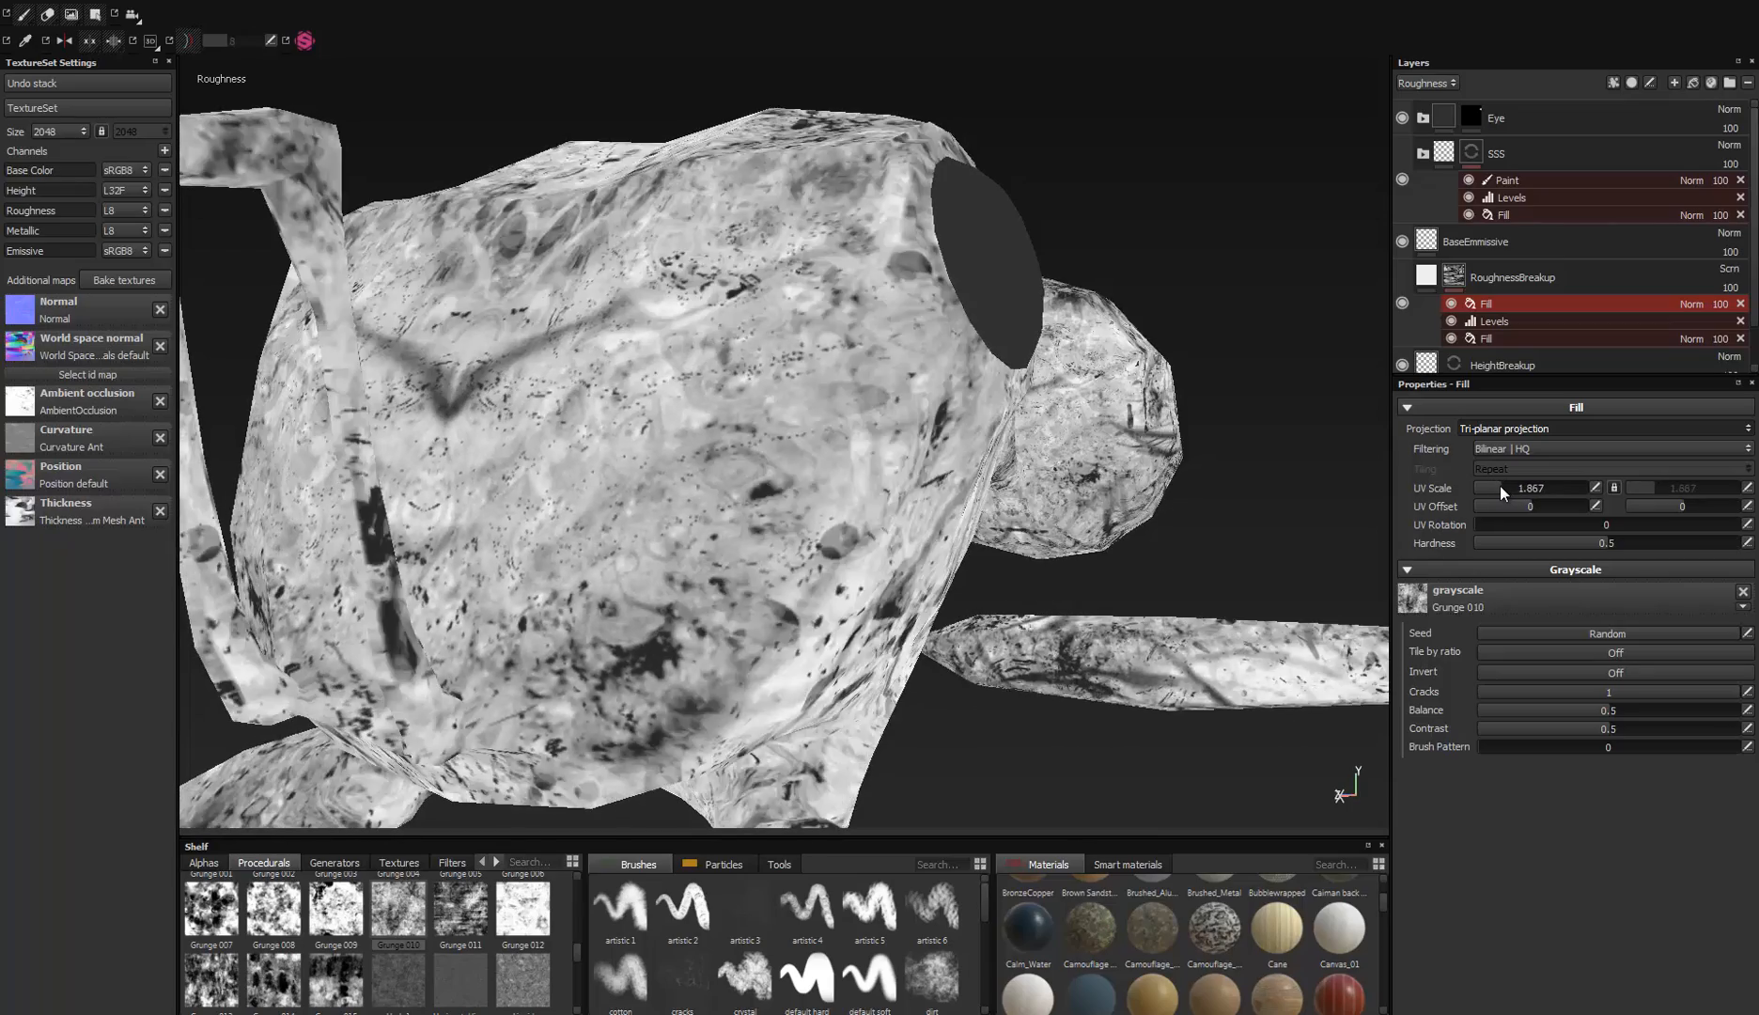
scroll(1013, 377, down, 3)
alt+drag(1013, 377, 451, 347)
scroll(884, 345, down, 3)
scroll(776, 496, up, 5)
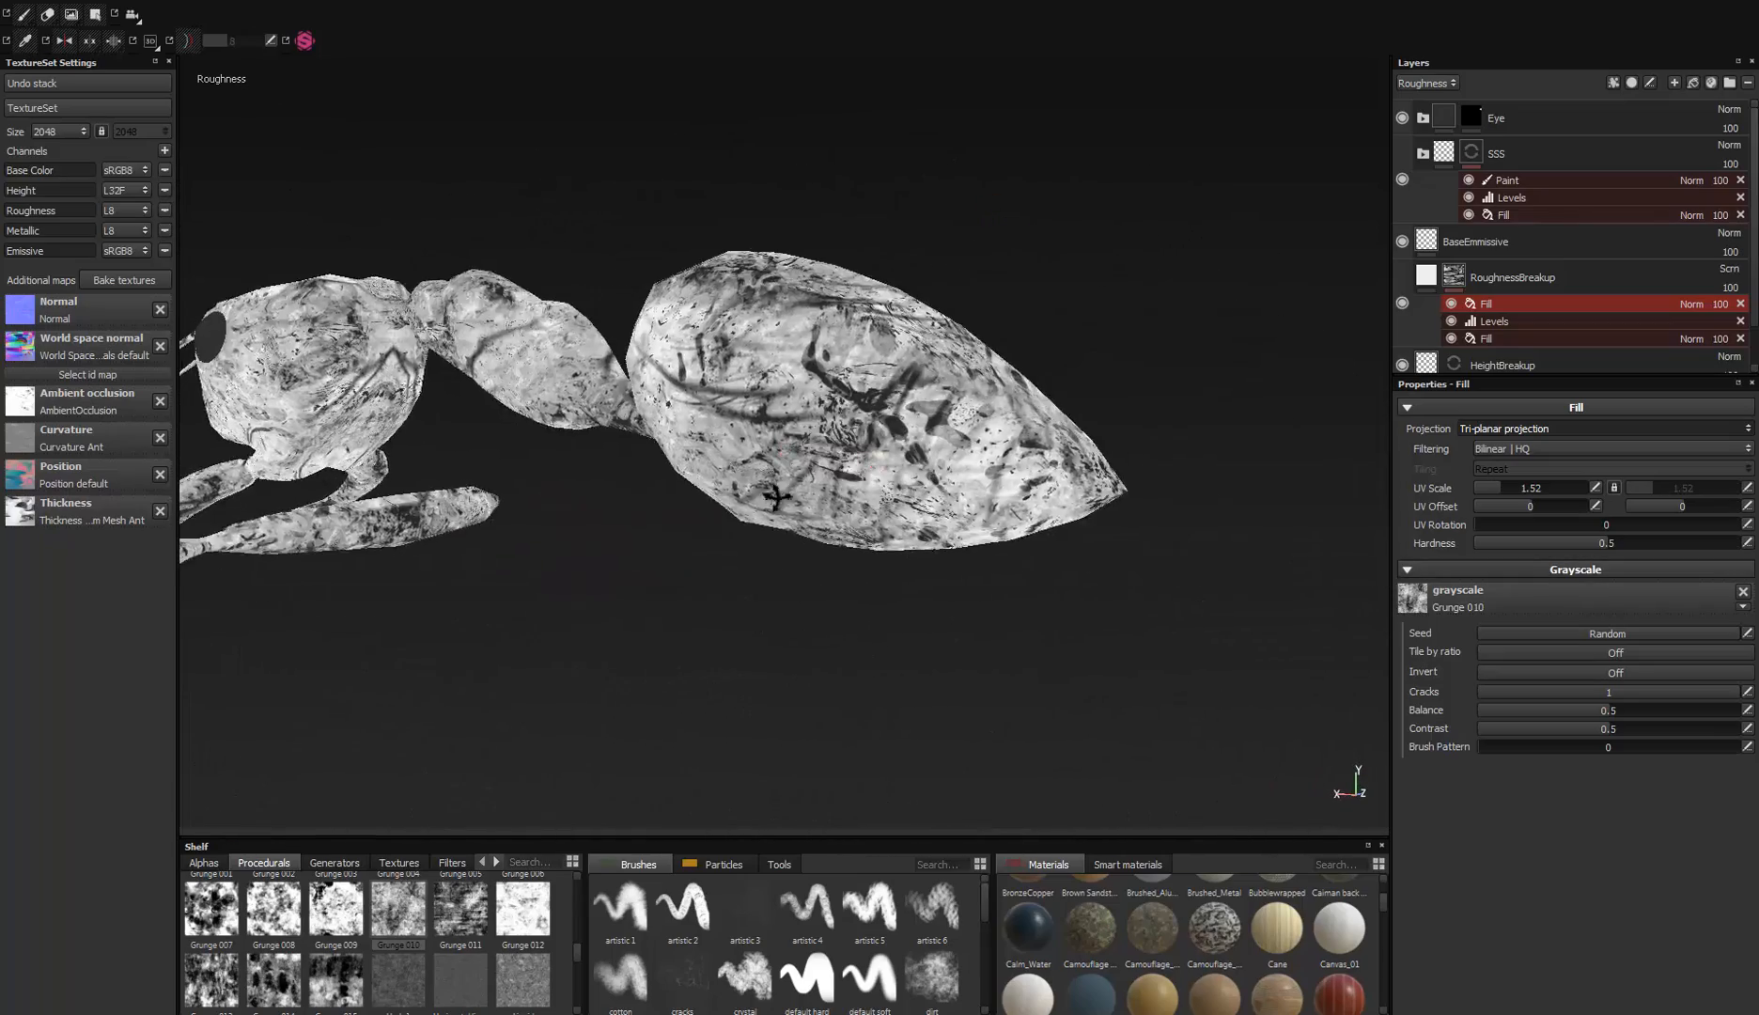
alt+drag(365, 518, 730, 496)
scroll(672, 448, up, 5)
alt+right_drag(730, 495, 846, 178)
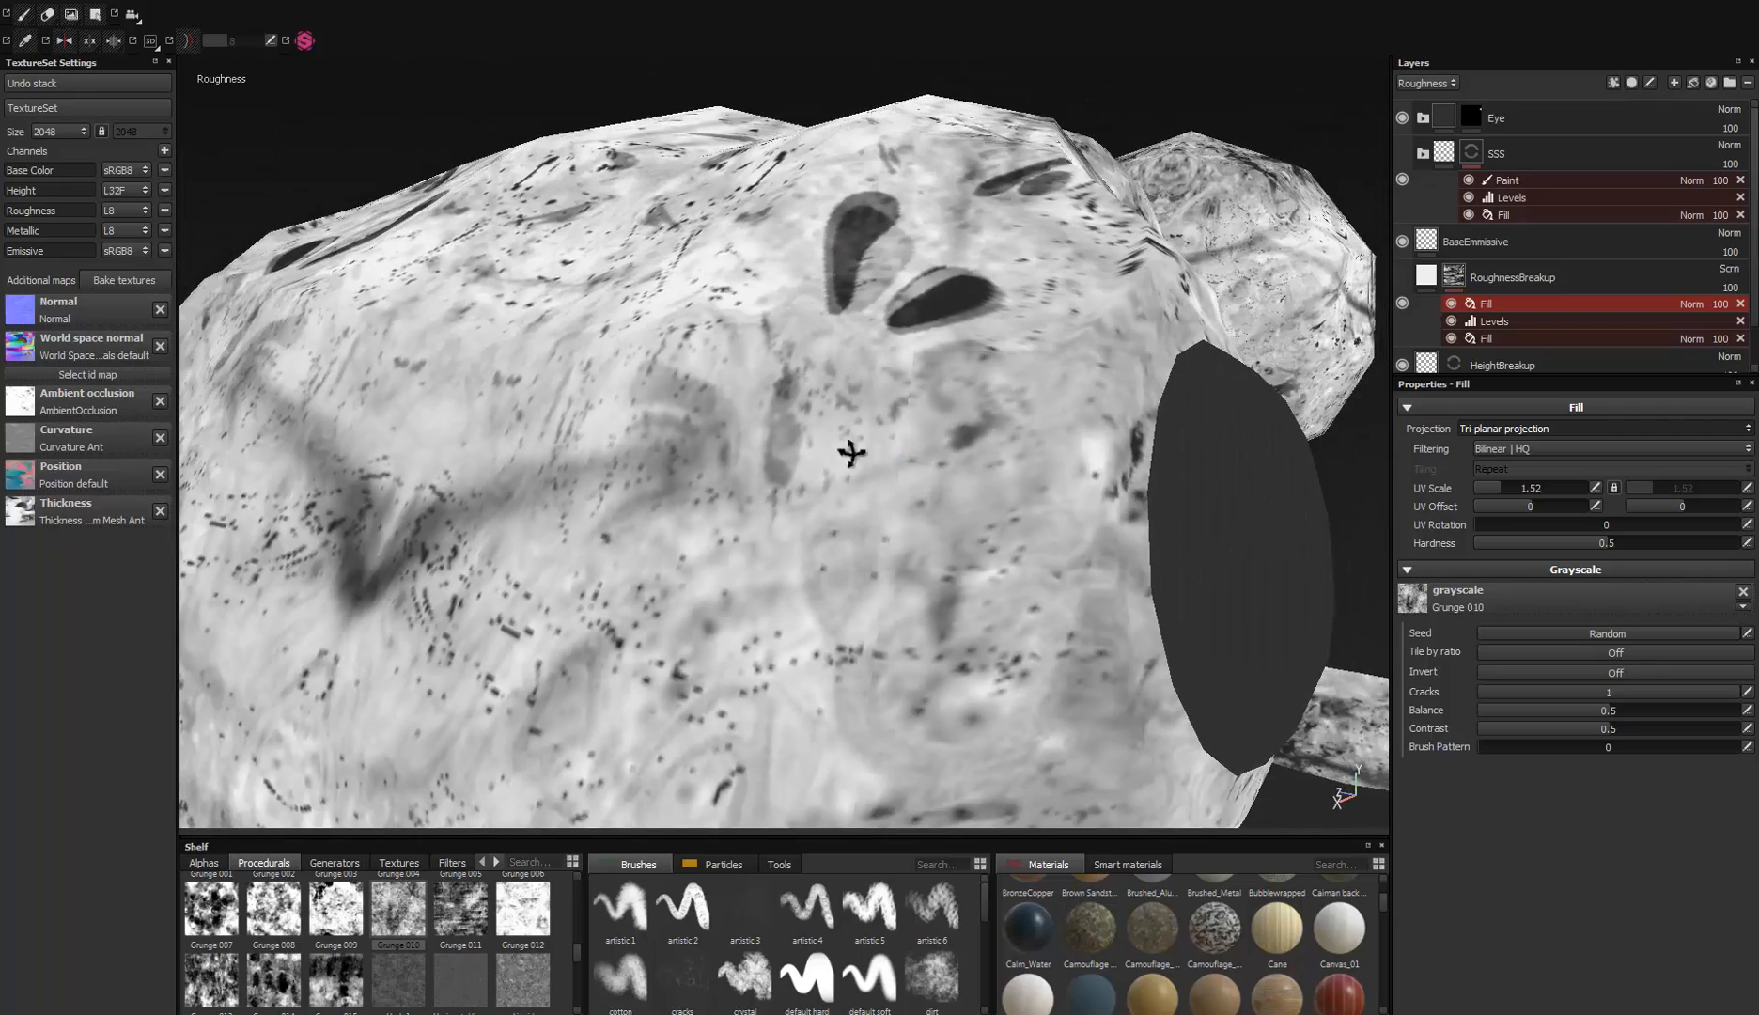
alt+drag(852, 452, 905, 551)
alt+right_drag(905, 550, 867, 220)
alt+drag(868, 220, 849, 279)
Step: Display the full material and examine how the grunge breaks up the shine on the ant's head and body
key(m)
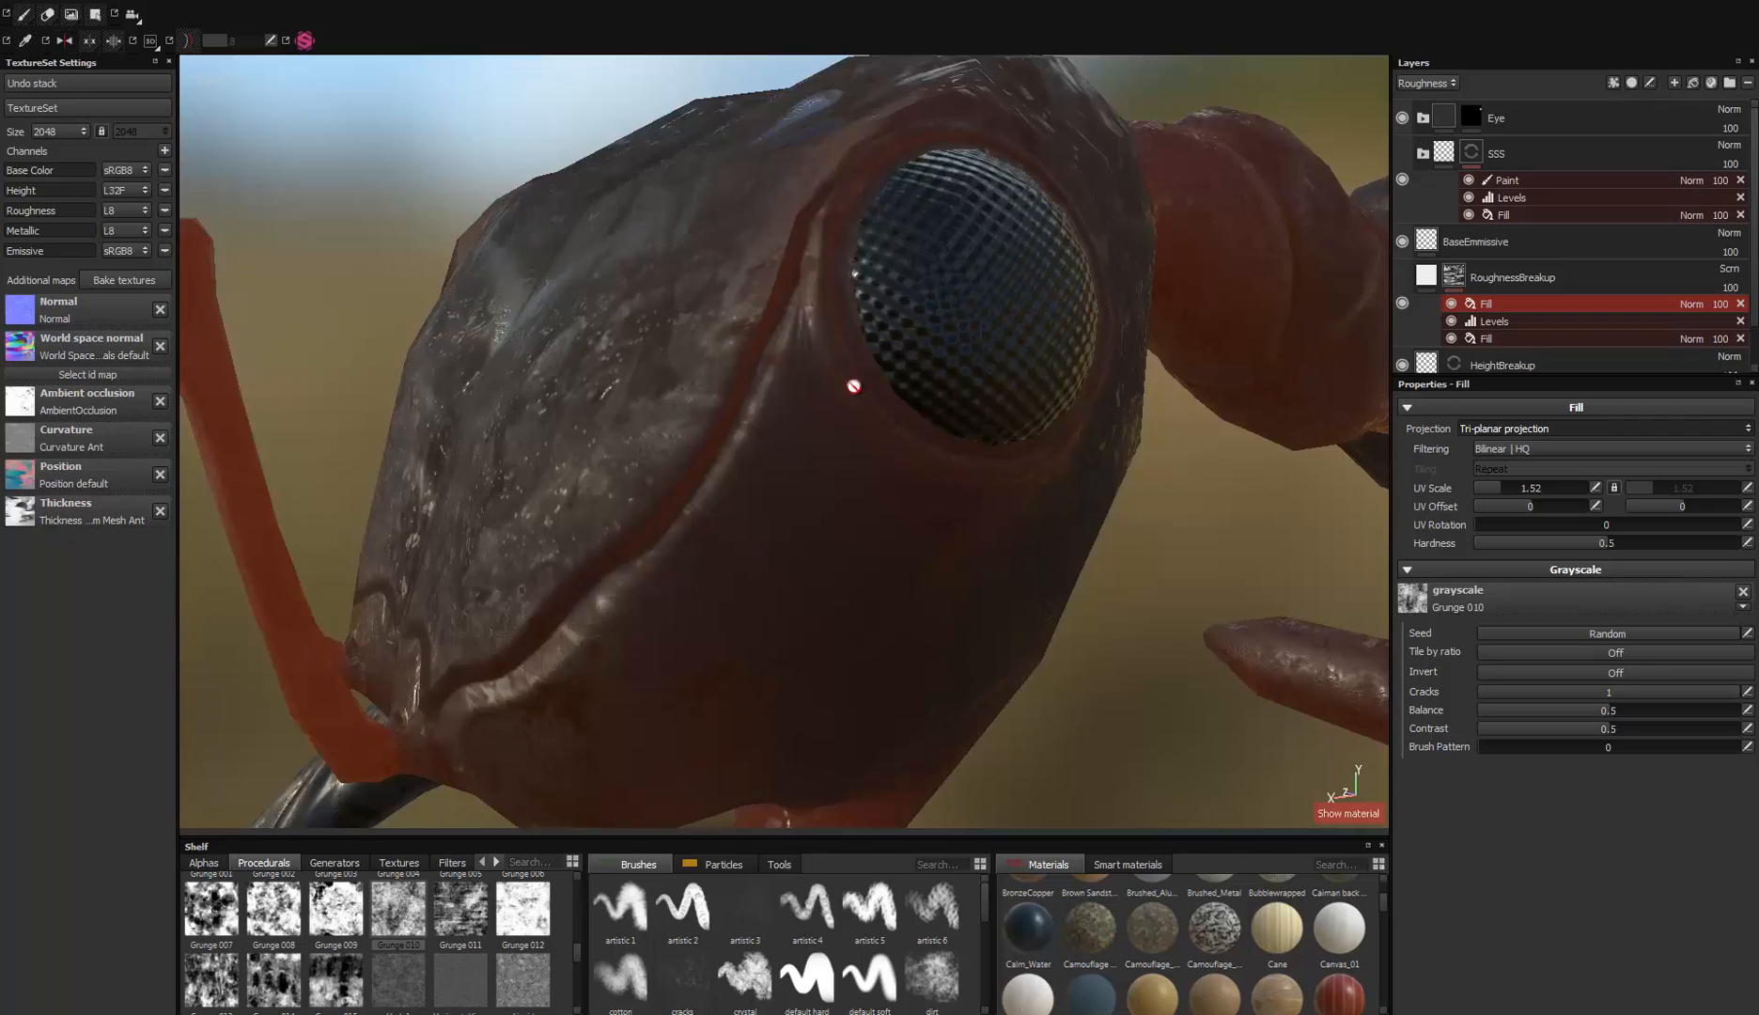
alt+drag(852, 386, 742, 443)
alt+right_drag(742, 444, 790, 350)
alt+drag(790, 350, 849, 355)
alt+drag(710, 378, 910, 496)
alt+right_drag(911, 495, 971, 391)
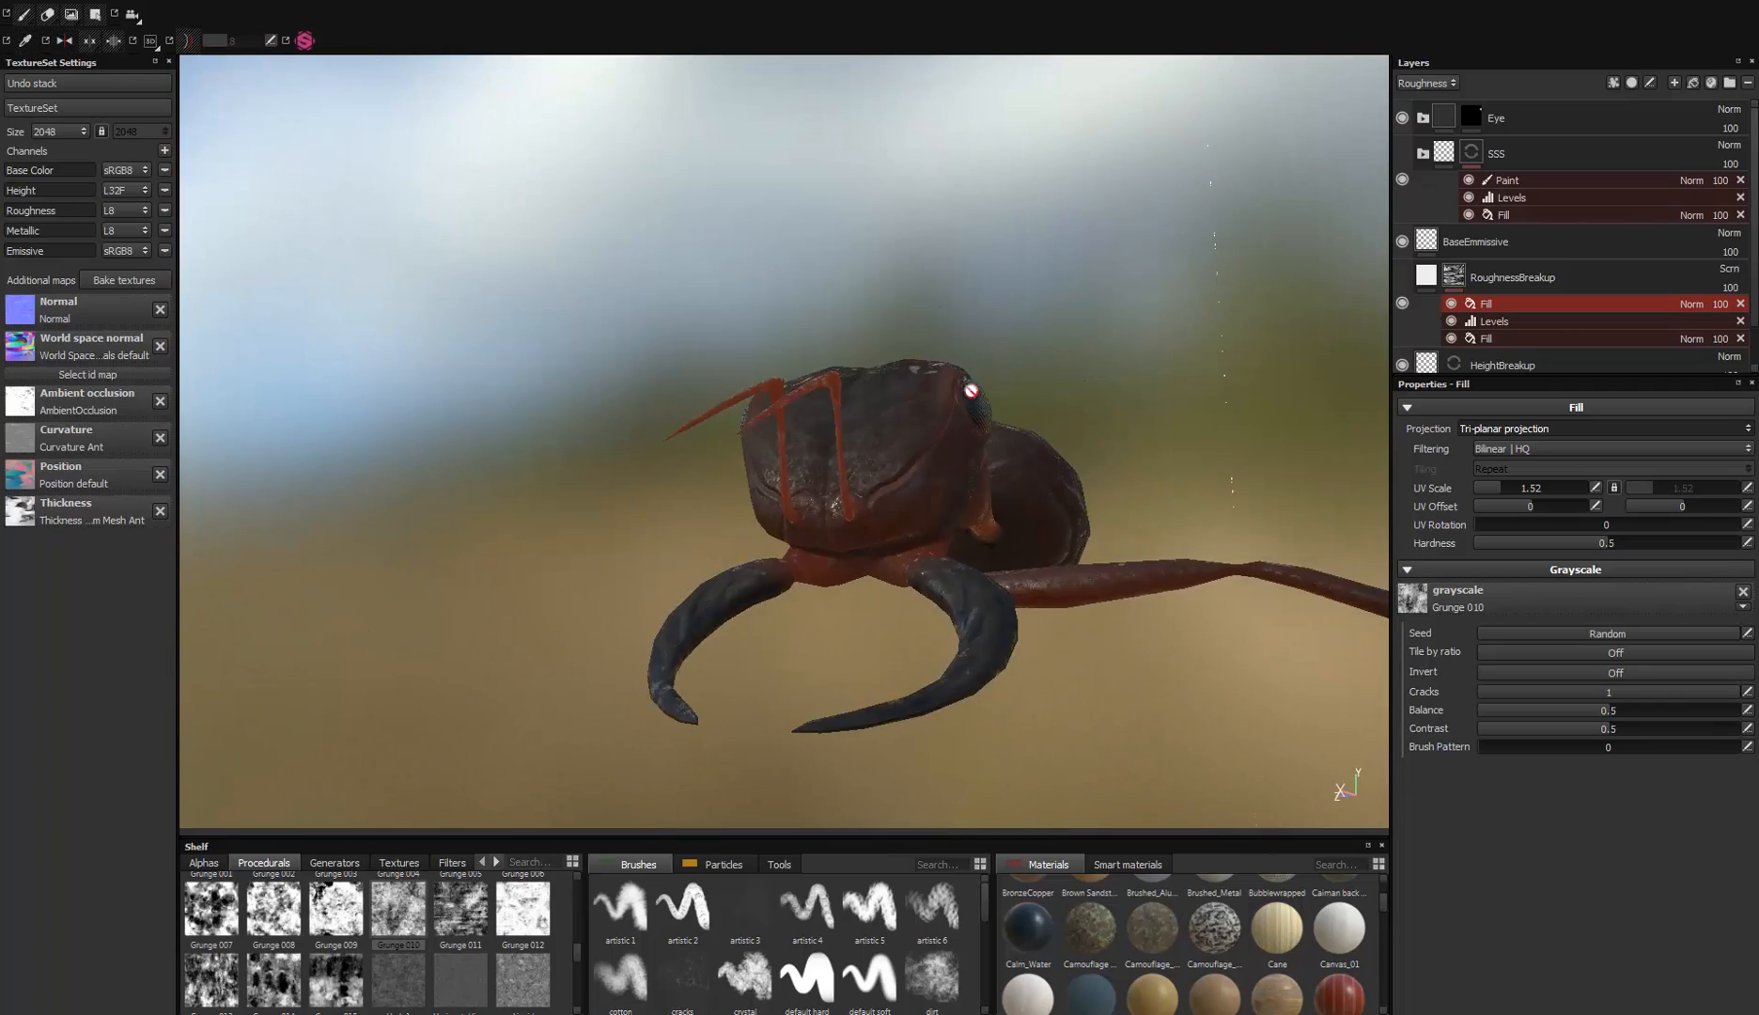
mouse_move(826, 394)
alt+mouse_down()
mouse_move(766, 406)
mouse_move(813, 381)
alt+mouse_up()
alt+middle_drag(813, 381, 825, 361)
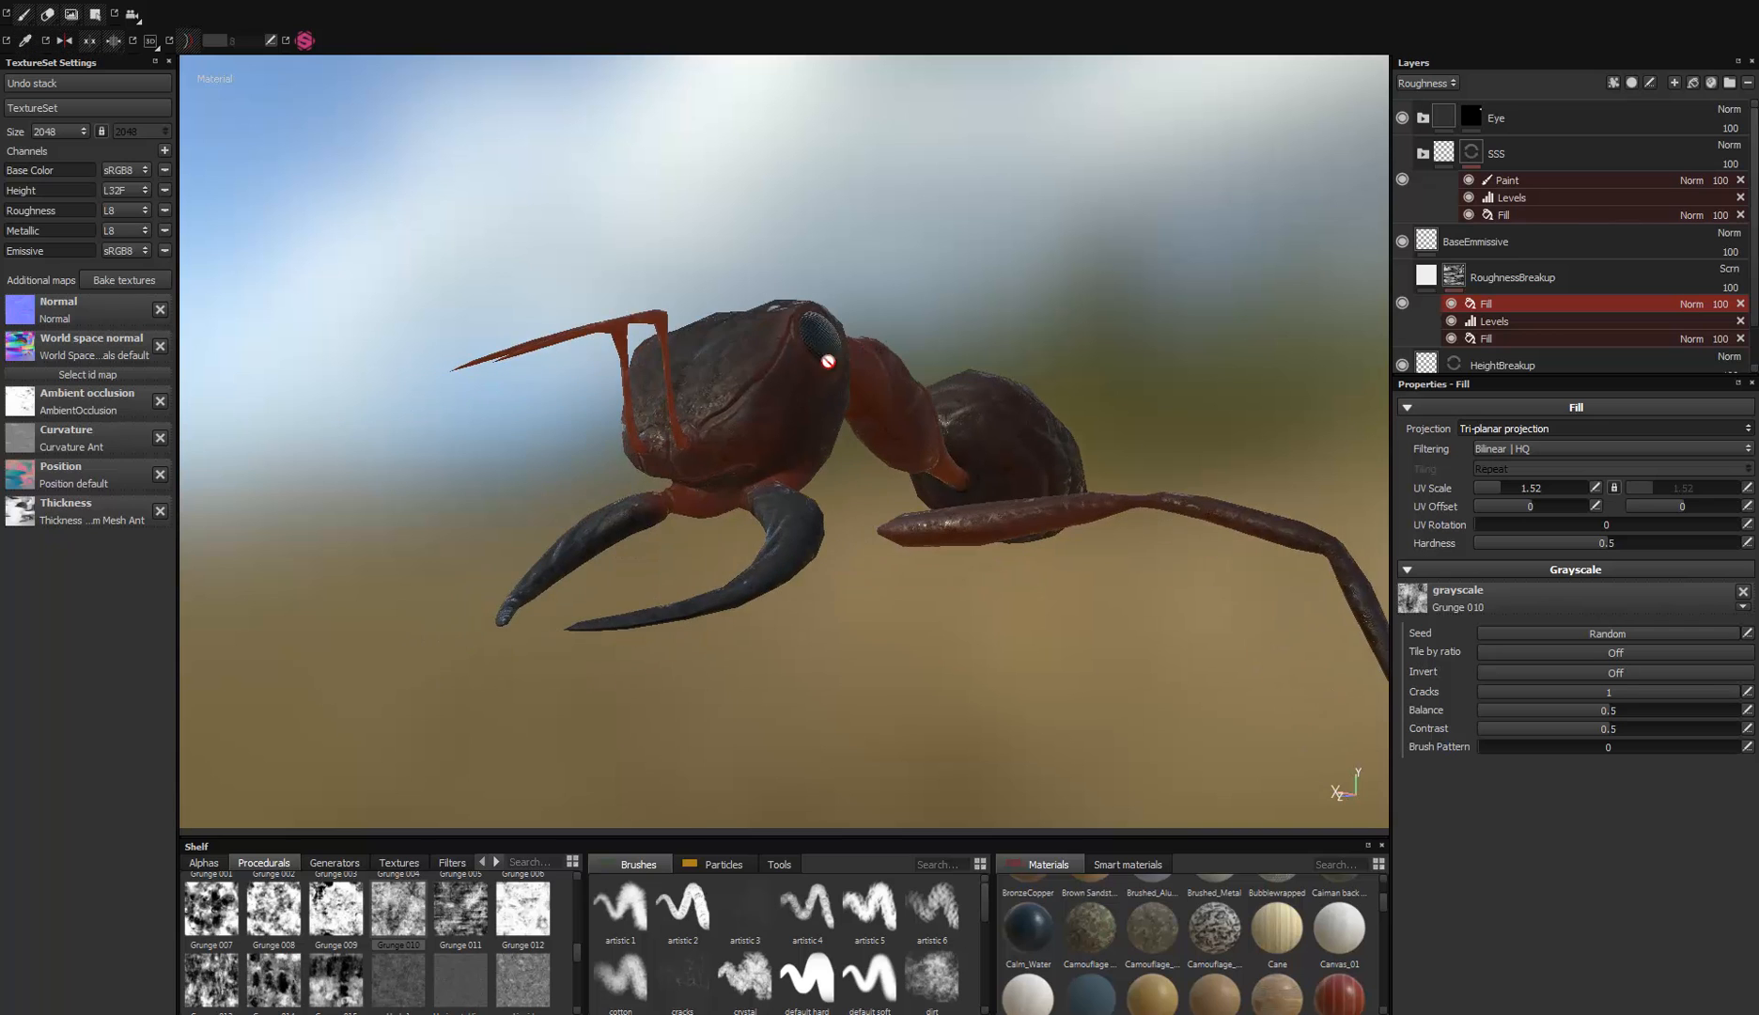
alt+drag(825, 361, 782, 460)
alt+right_drag(782, 460, 758, 486)
alt+drag(758, 487, 782, 389)
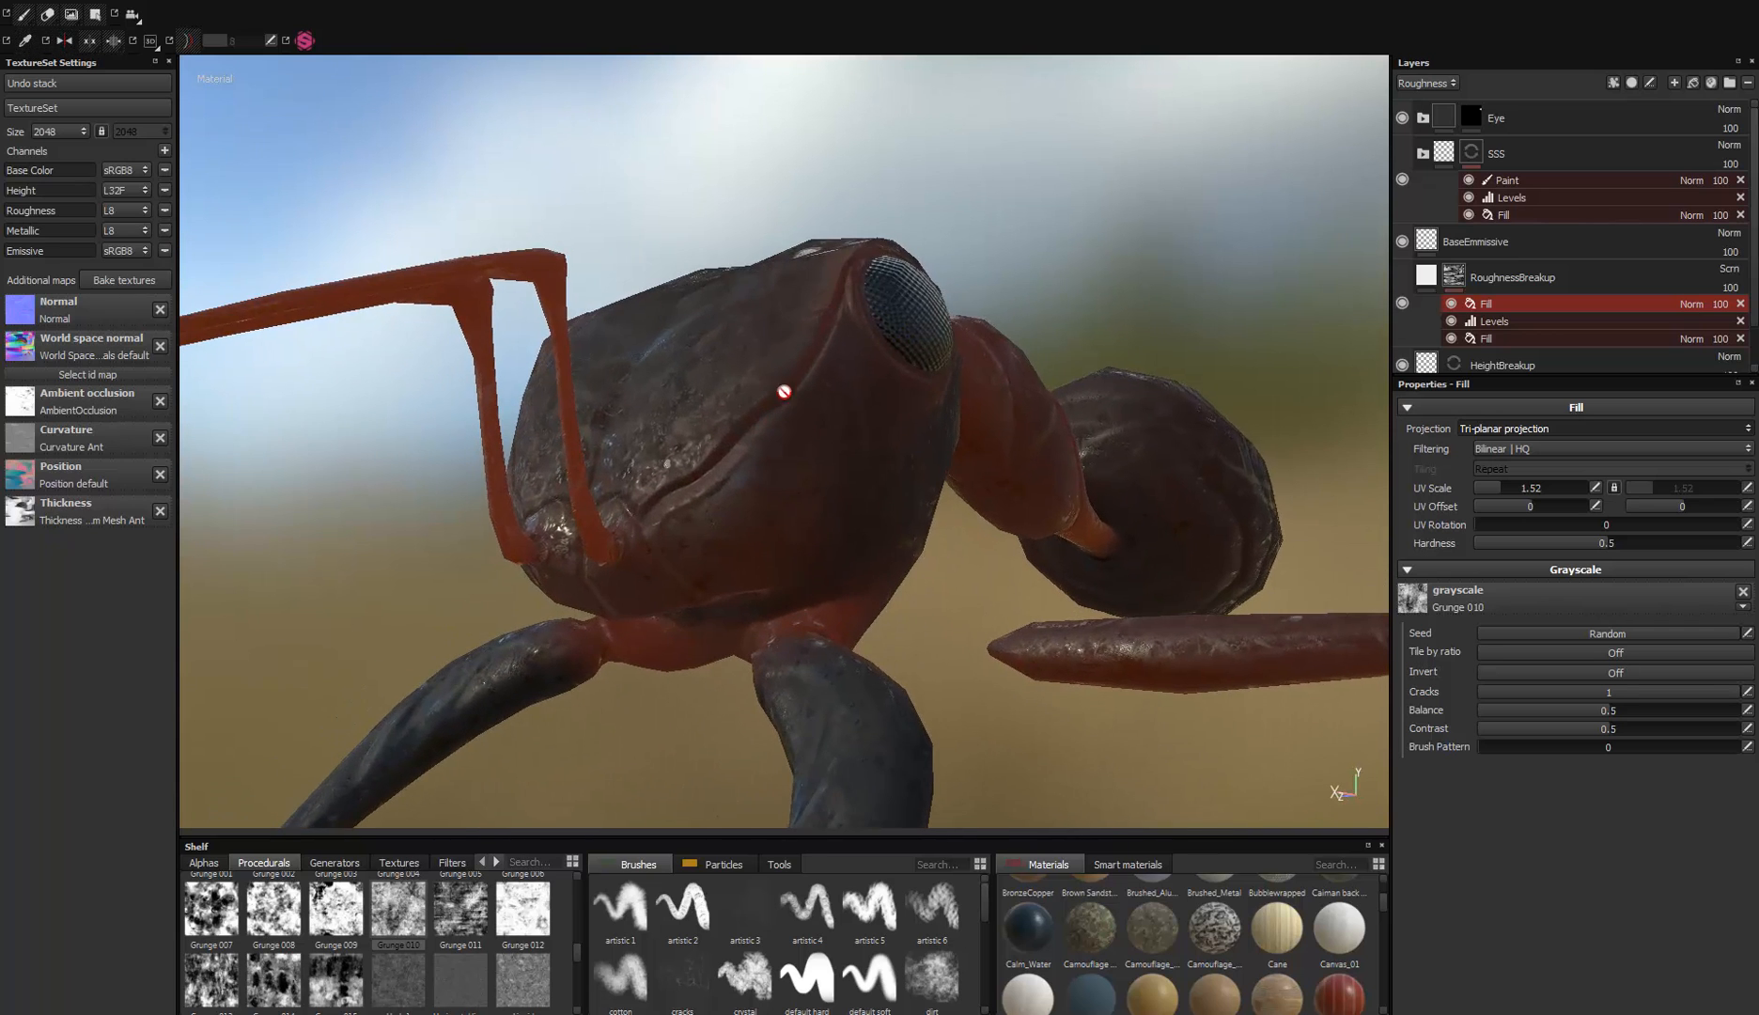
Step: Lower the Balance of the Grunge 010 fill to 0.3 and compare the head's shine with the fill hidden and shown
alt+right_drag(782, 389, 824, 423)
alt+middle_drag(823, 423, 899, 366)
alt+right_drag(899, 365, 856, 549)
alt+middle_drag(856, 549, 907, 494)
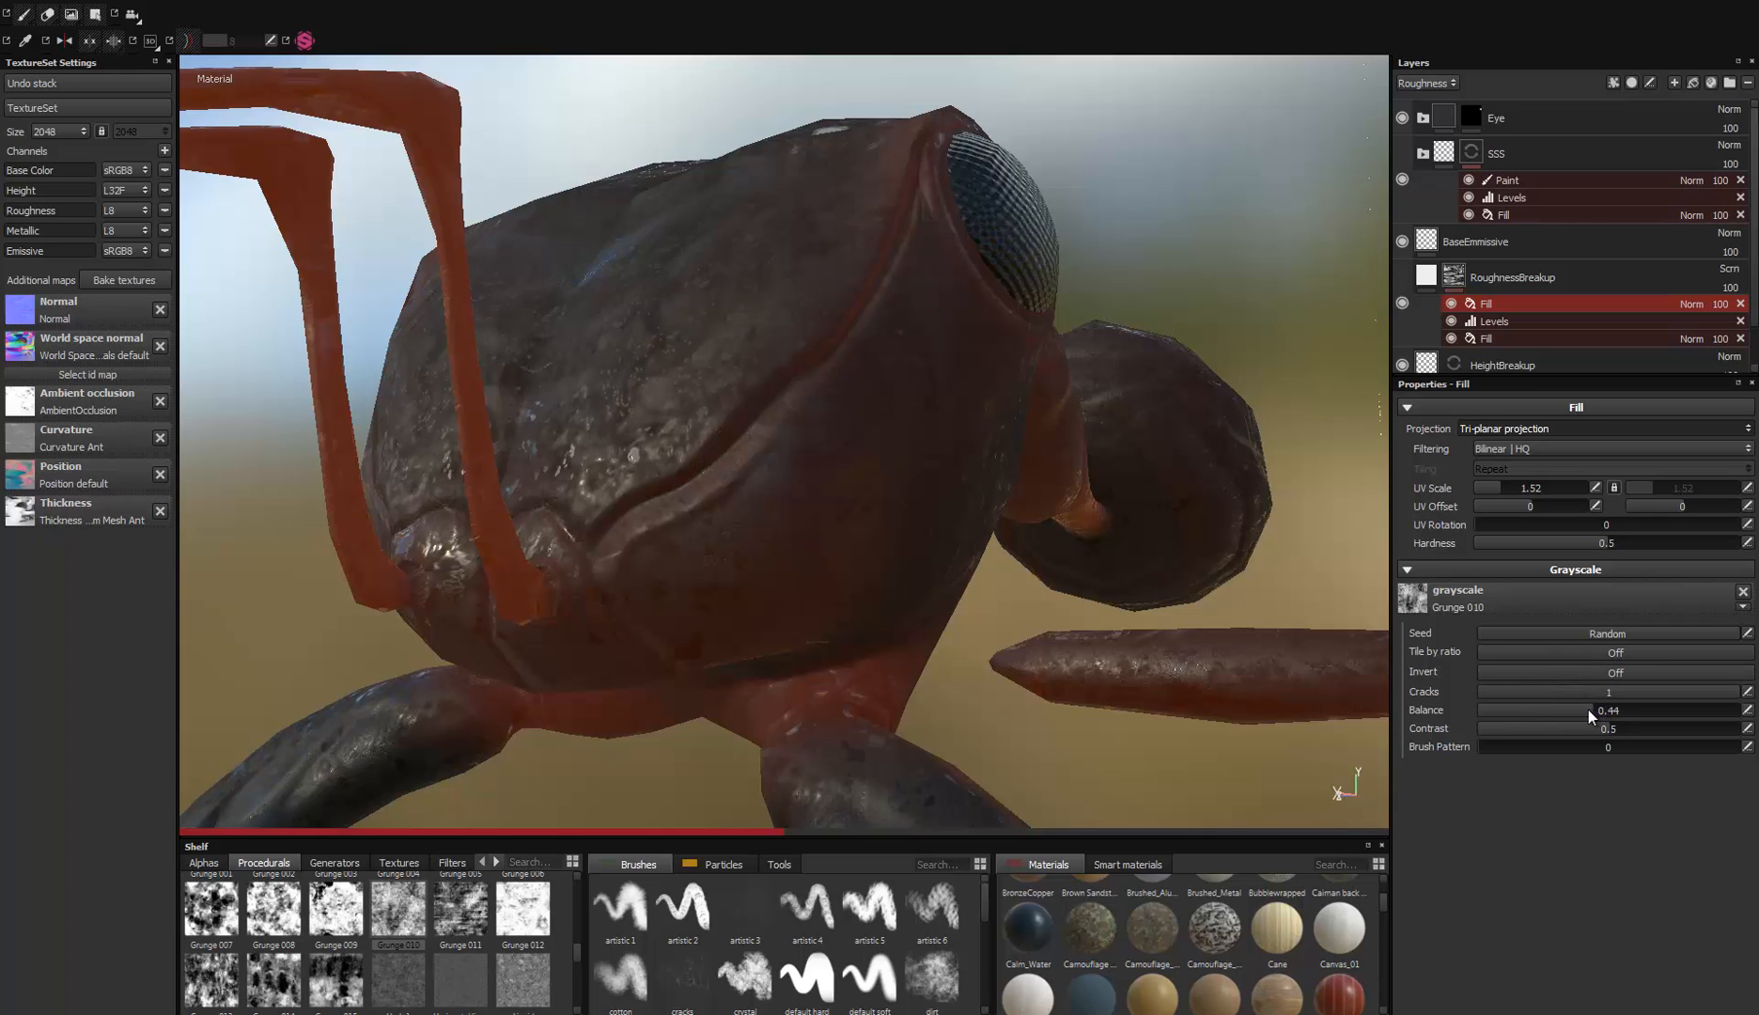
drag(1590, 710, 1554, 709)
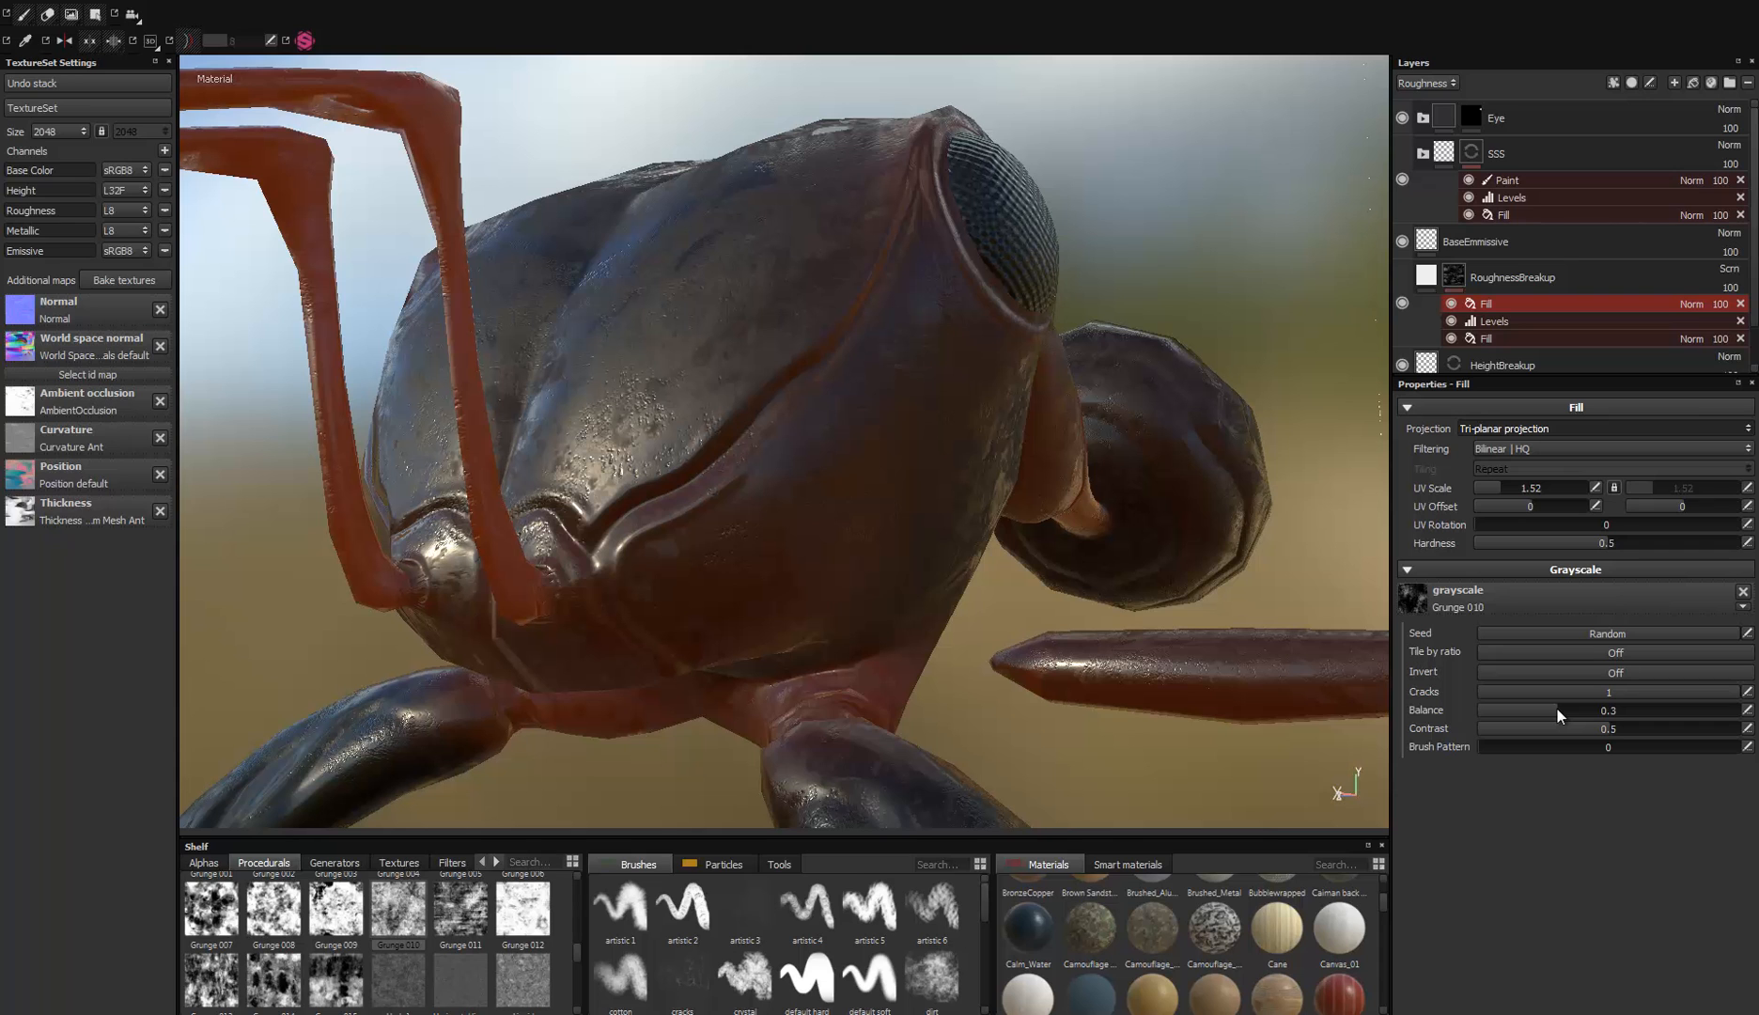
click(1452, 306)
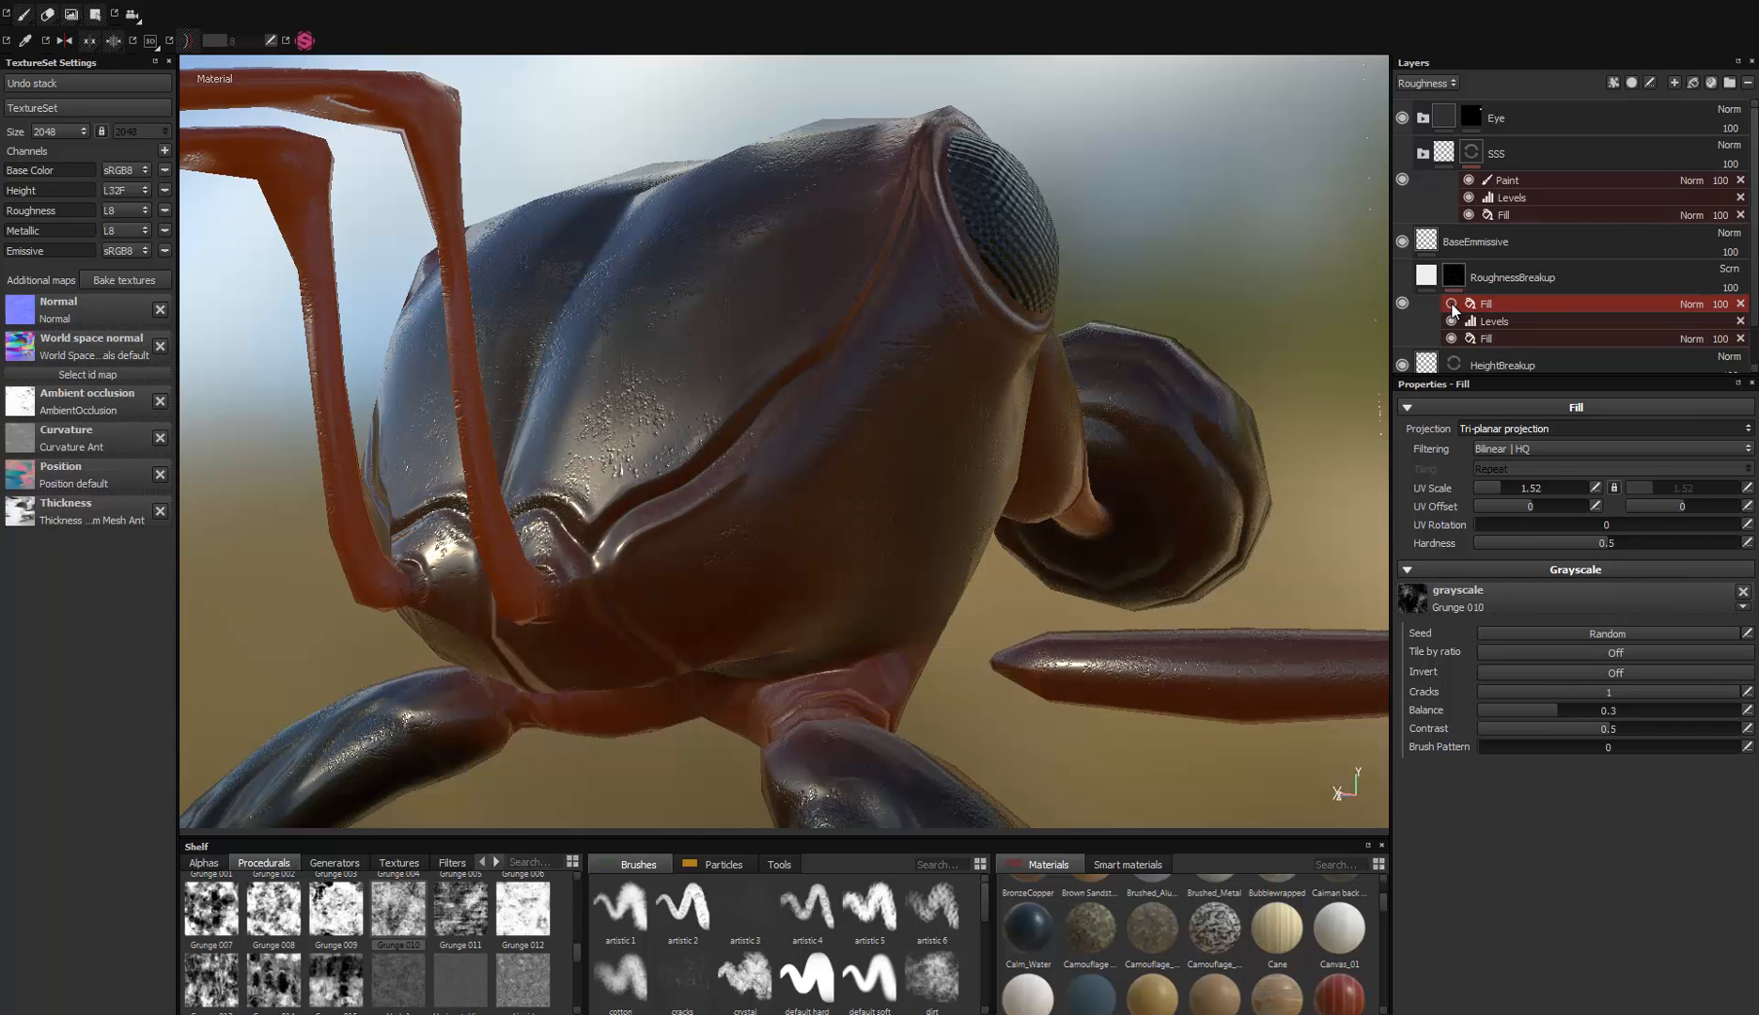
click(1452, 305)
mouse_move(760, 405)
alt+mouse_down()
mouse_move(645, 435)
mouse_move(640, 397)
mouse_move(706, 374)
mouse_move(763, 418)
alt+mouse_up()
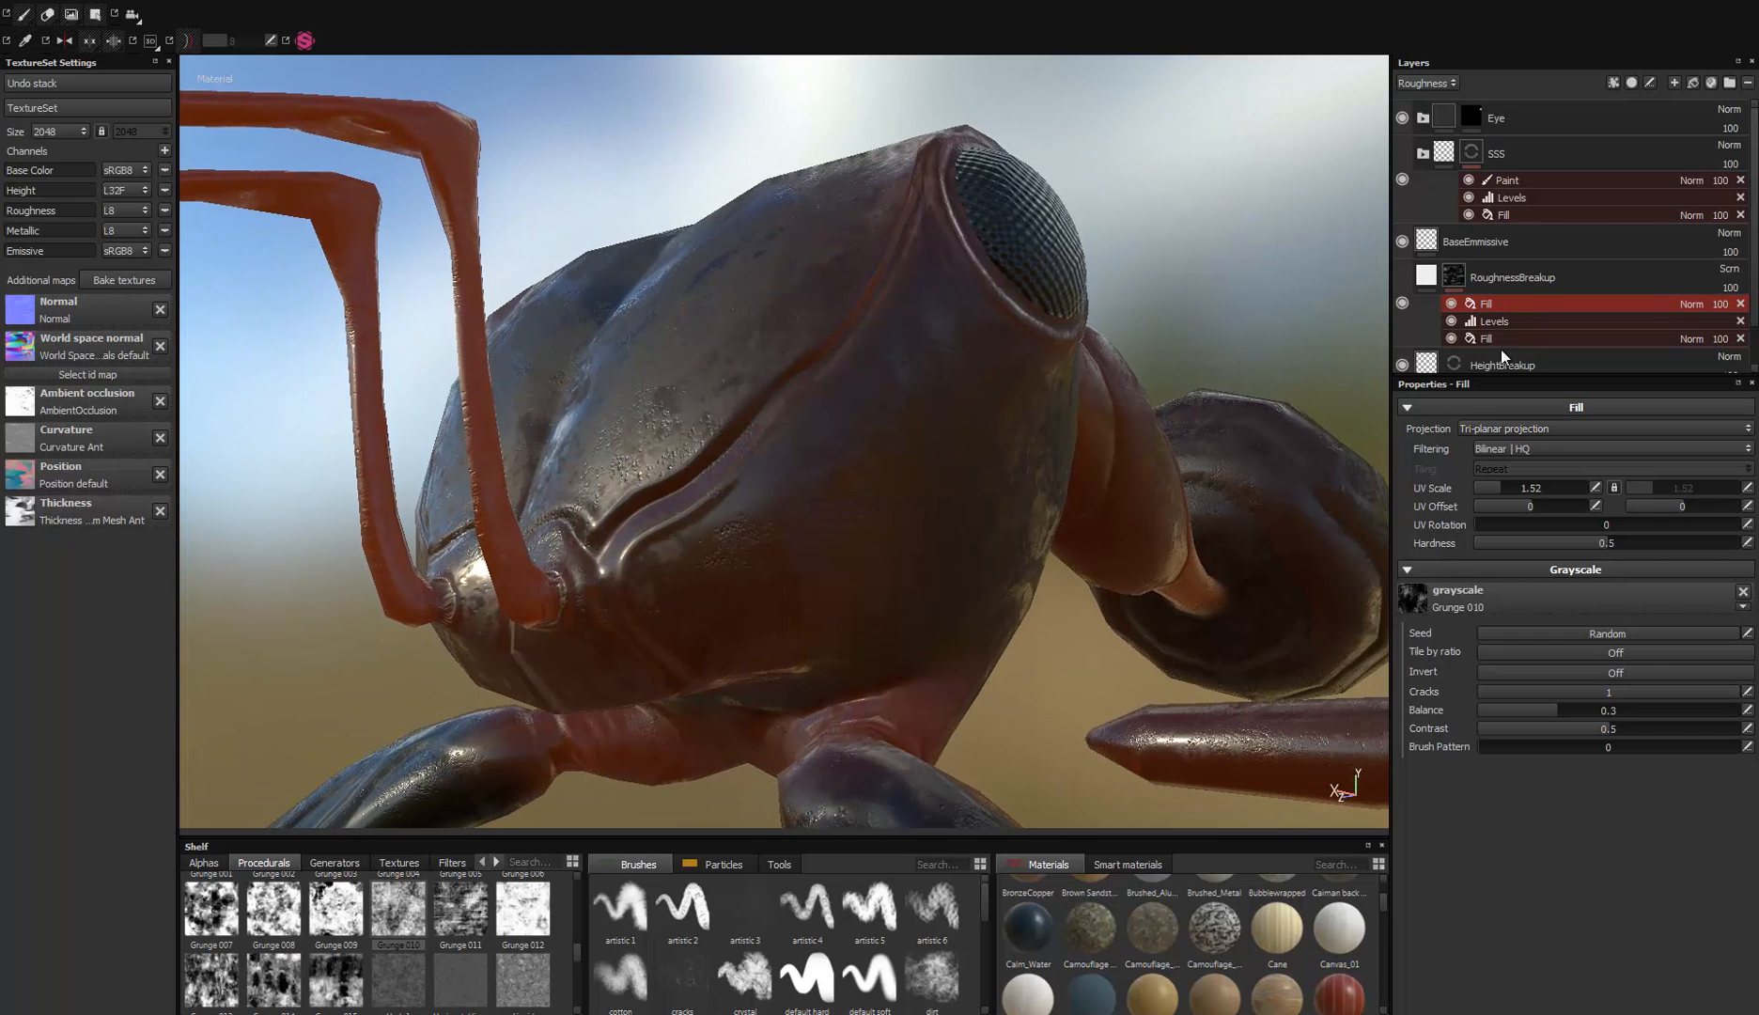
Step: Lower the Balance of the Grunge 010 fill to 0.14 and check the shine on the head and abdomen
drag(1554, 709, 1502, 702)
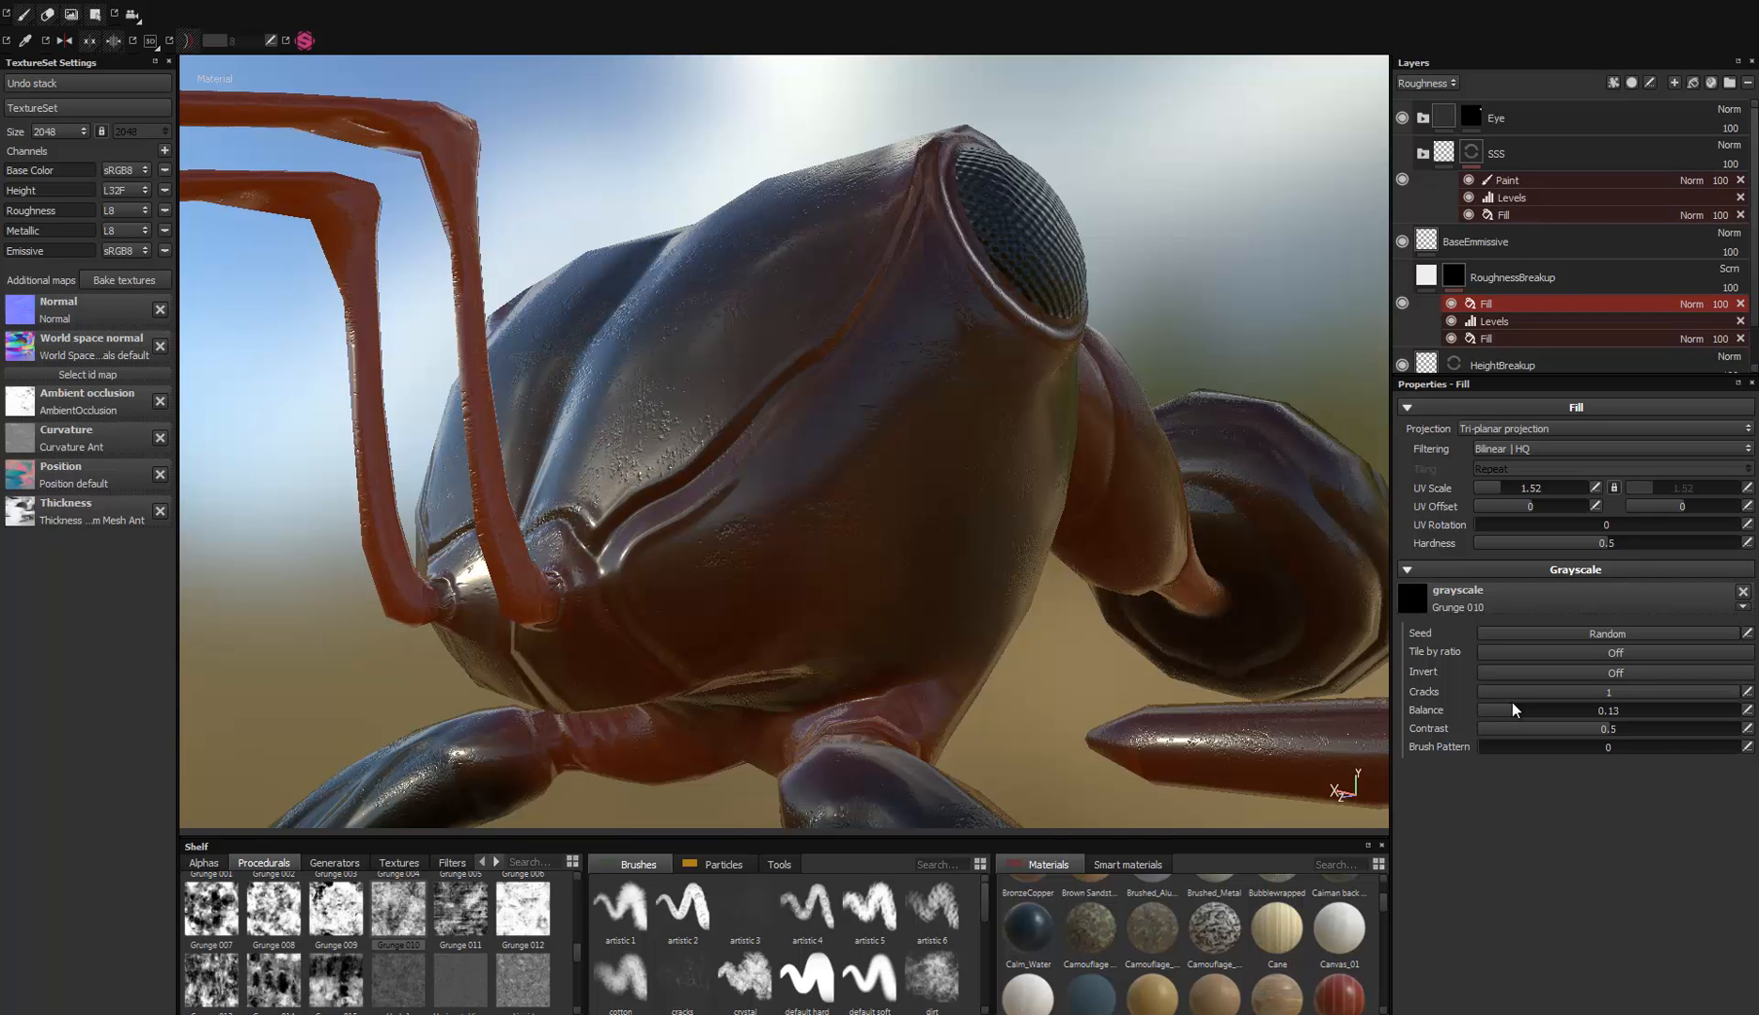
alt+drag(1002, 280, 729, 546)
alt+right_drag(729, 545, 752, 385)
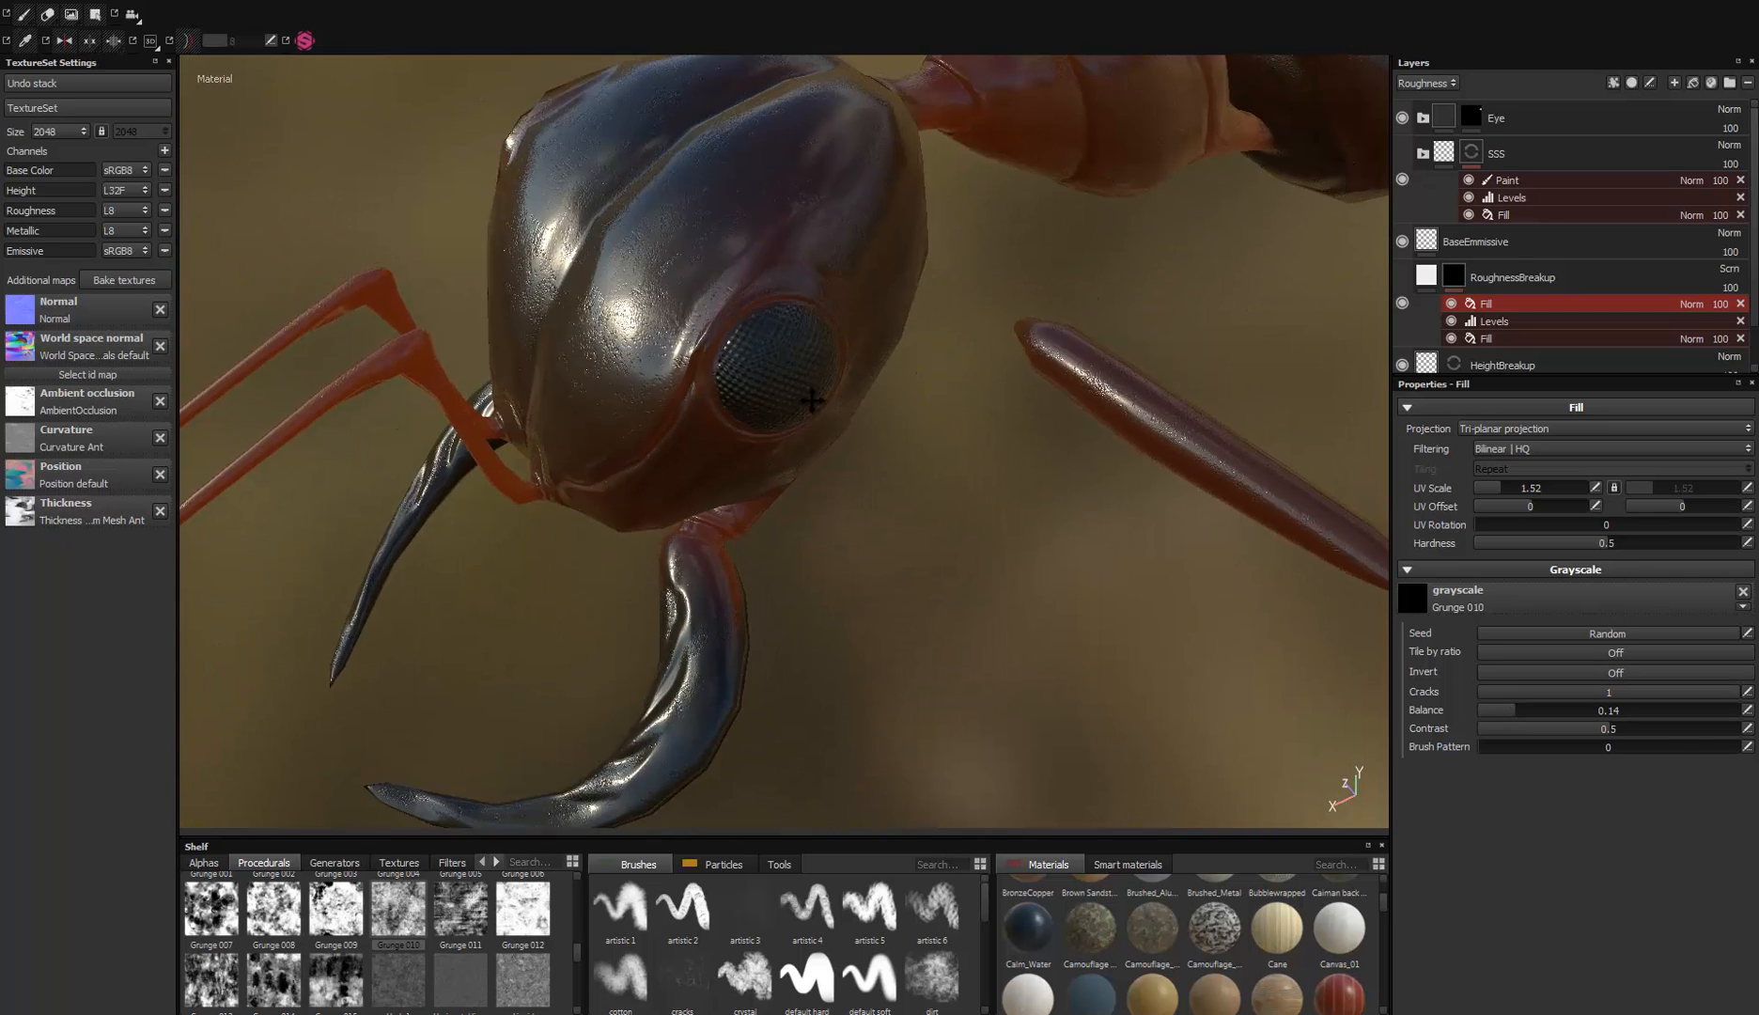
alt+drag(752, 385, 499, 413)
alt+middle_drag(1118, 440, 671, 441)
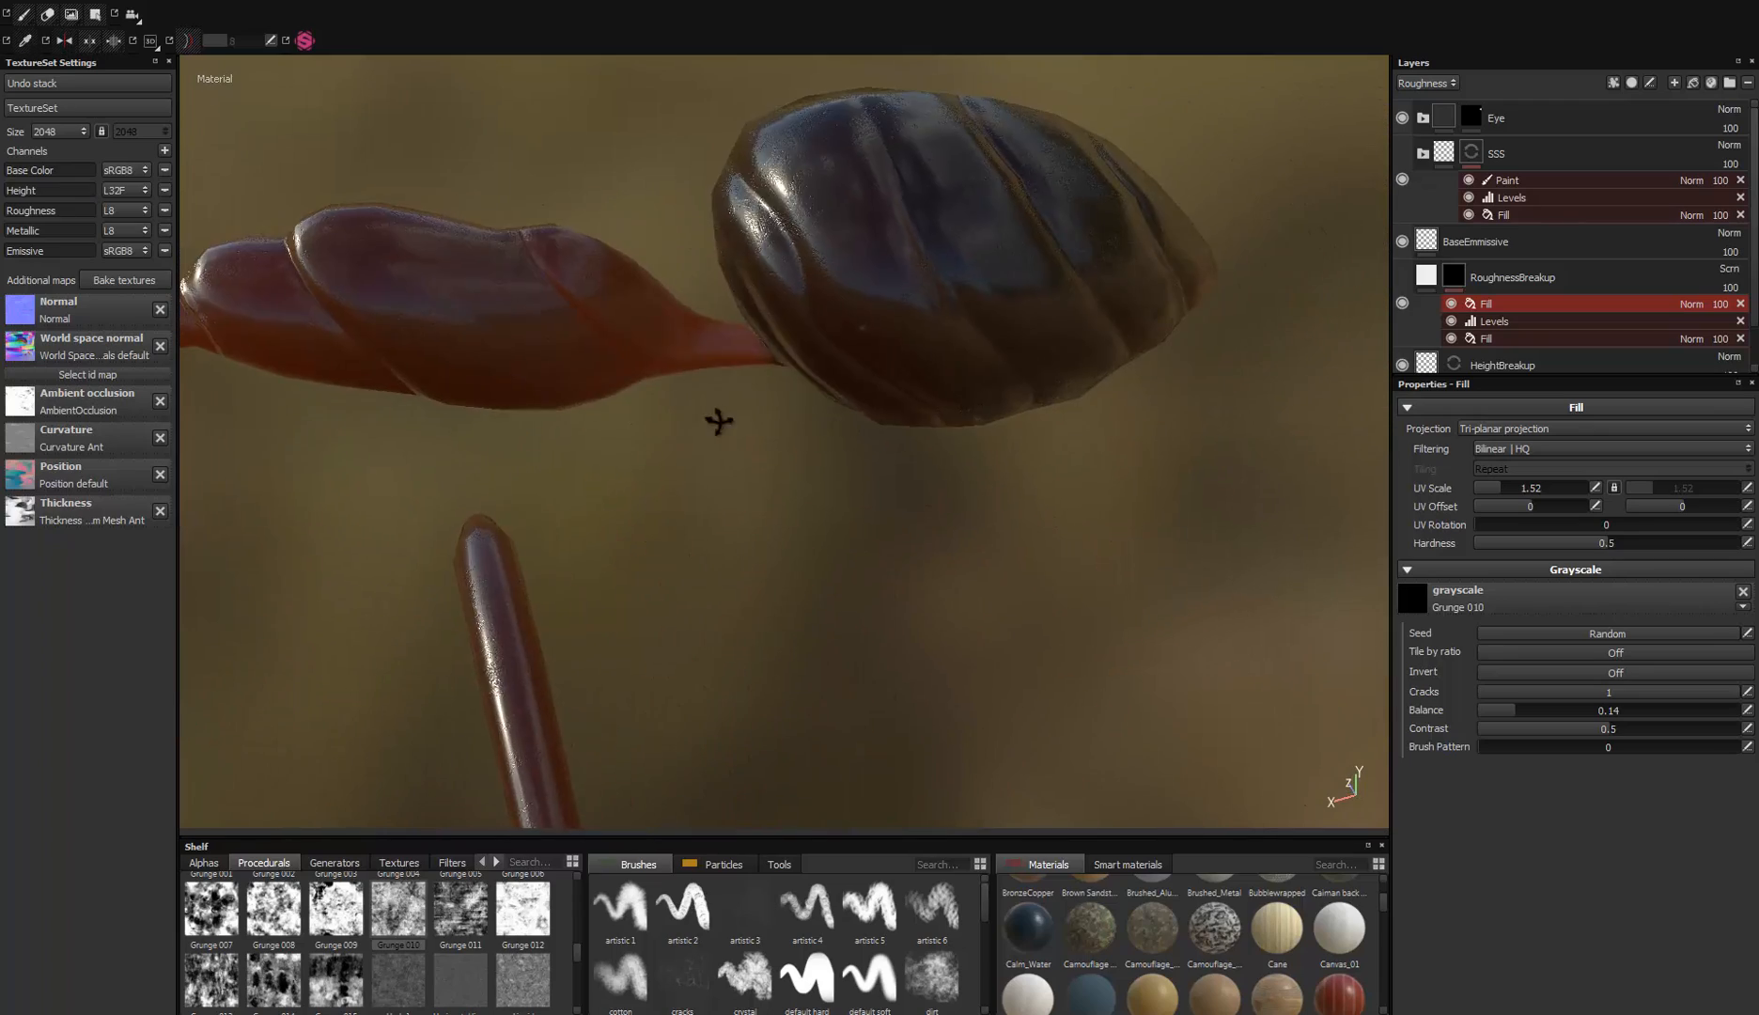
alt+drag(719, 420, 562, 323)
alt+right_drag(562, 323, 820, 365)
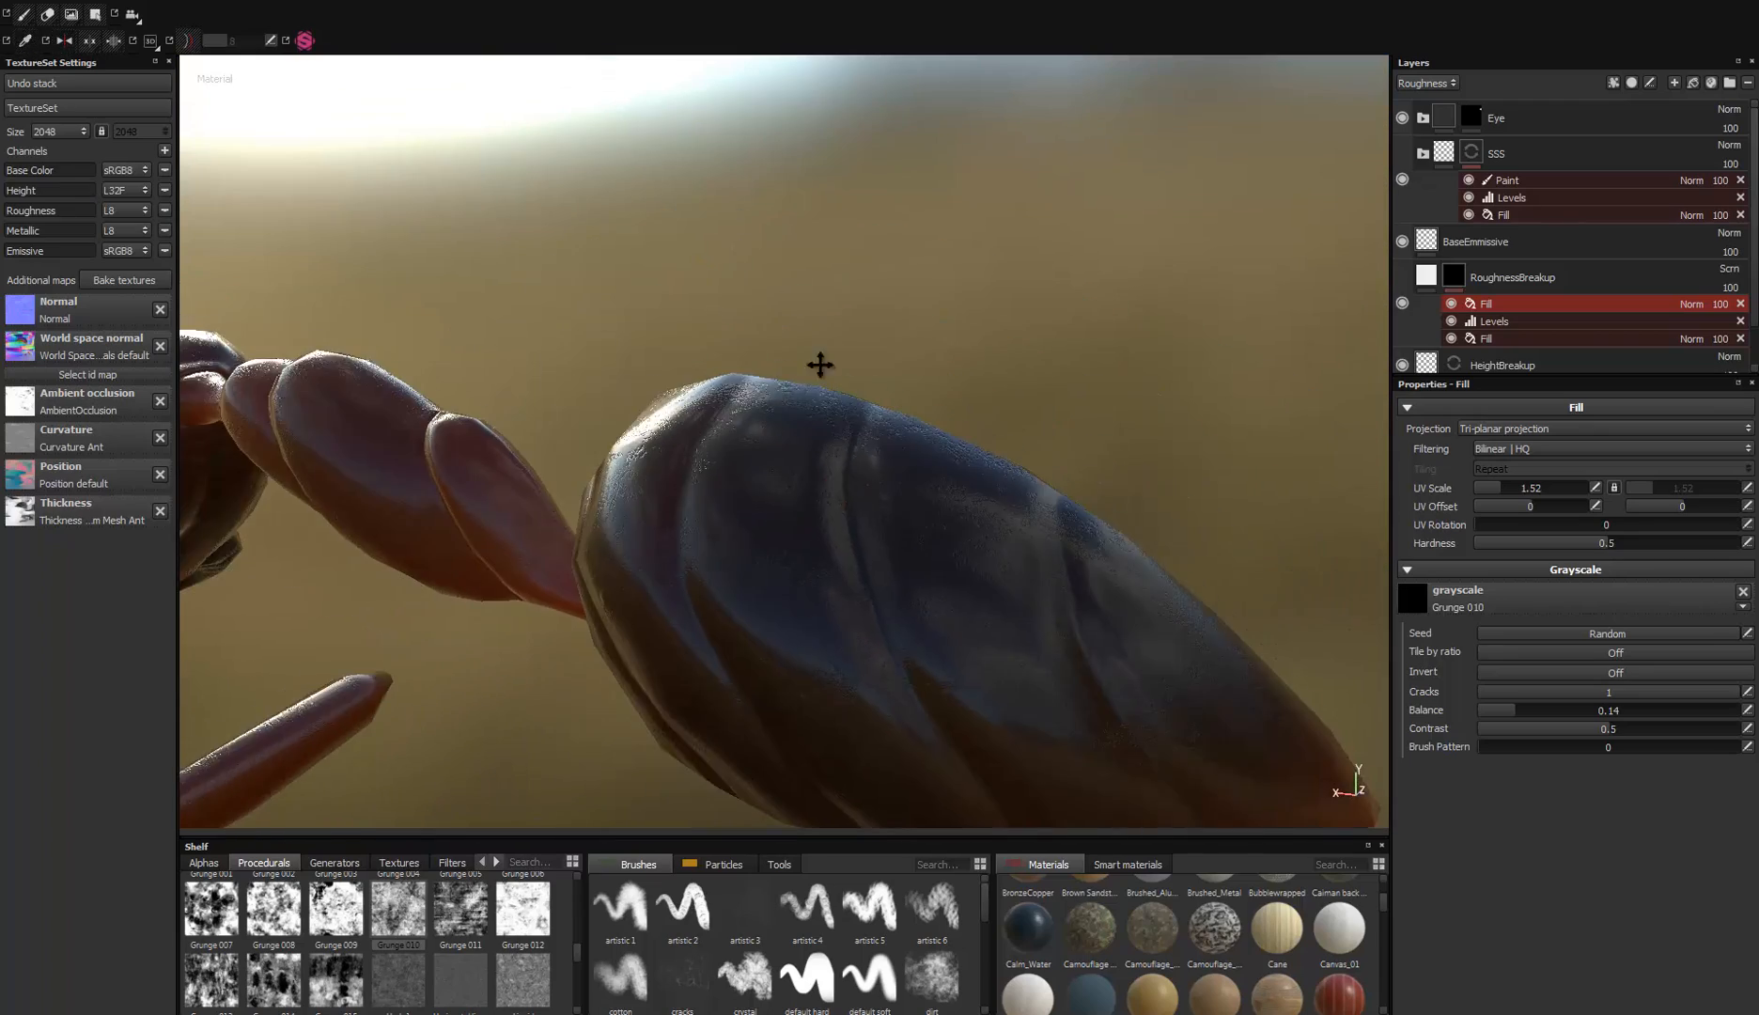
alt+drag(820, 366, 820, 278)
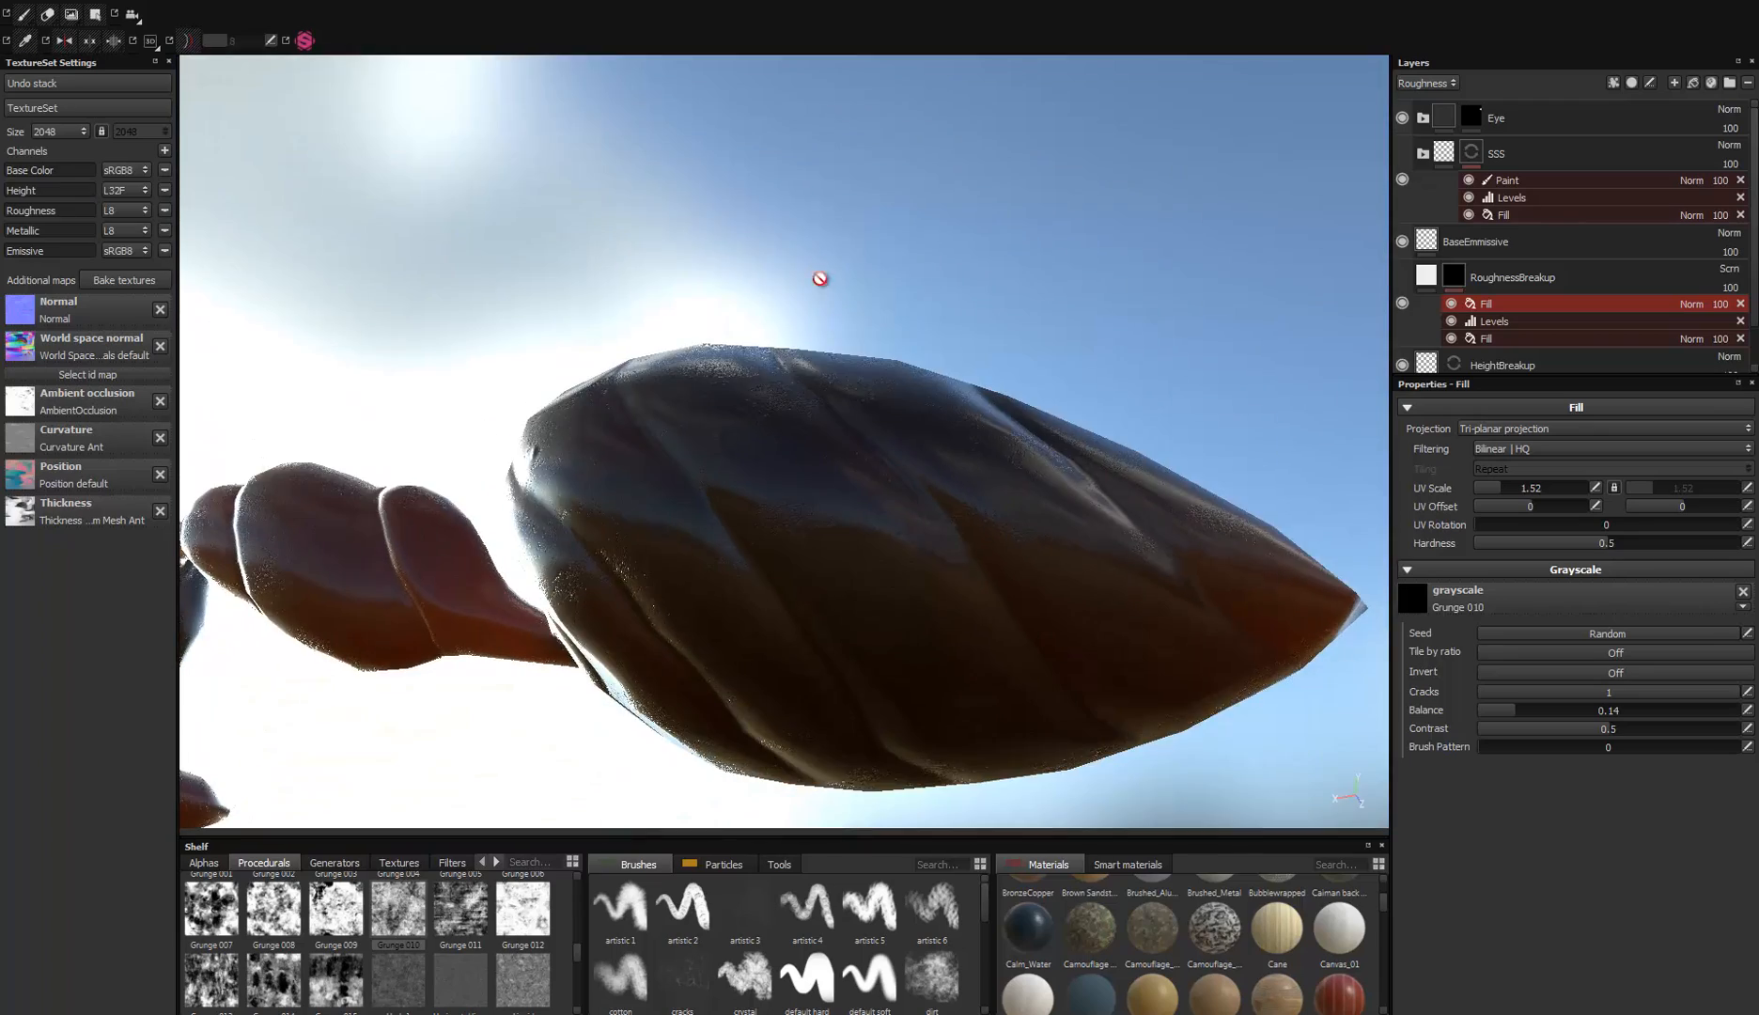
Step: Raise the Balance of the Grunge 010 fill to 0.24, keeping the fill visible in the mask
click(1452, 305)
alt+middle_drag(1091, 447, 1429, 428)
alt+drag(996, 433, 835, 531)
alt+right_drag(835, 532, 876, 492)
alt+middle_drag(875, 492, 944, 362)
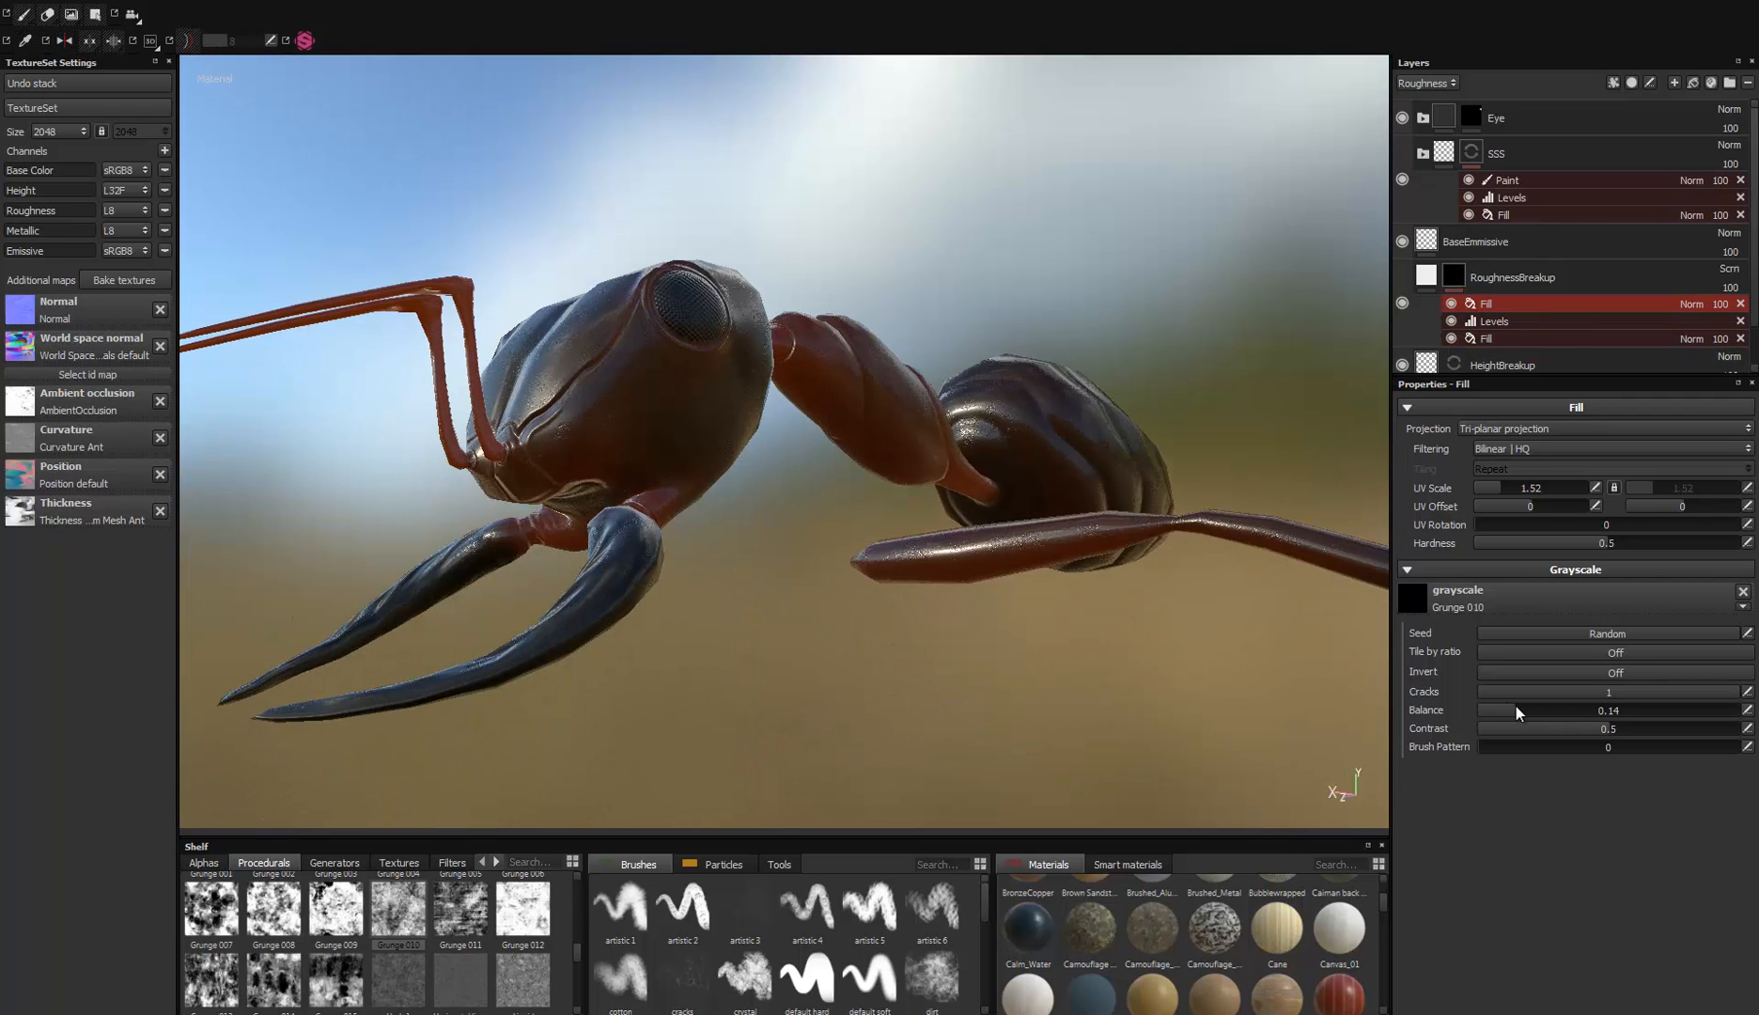
drag(1542, 711, 1546, 710)
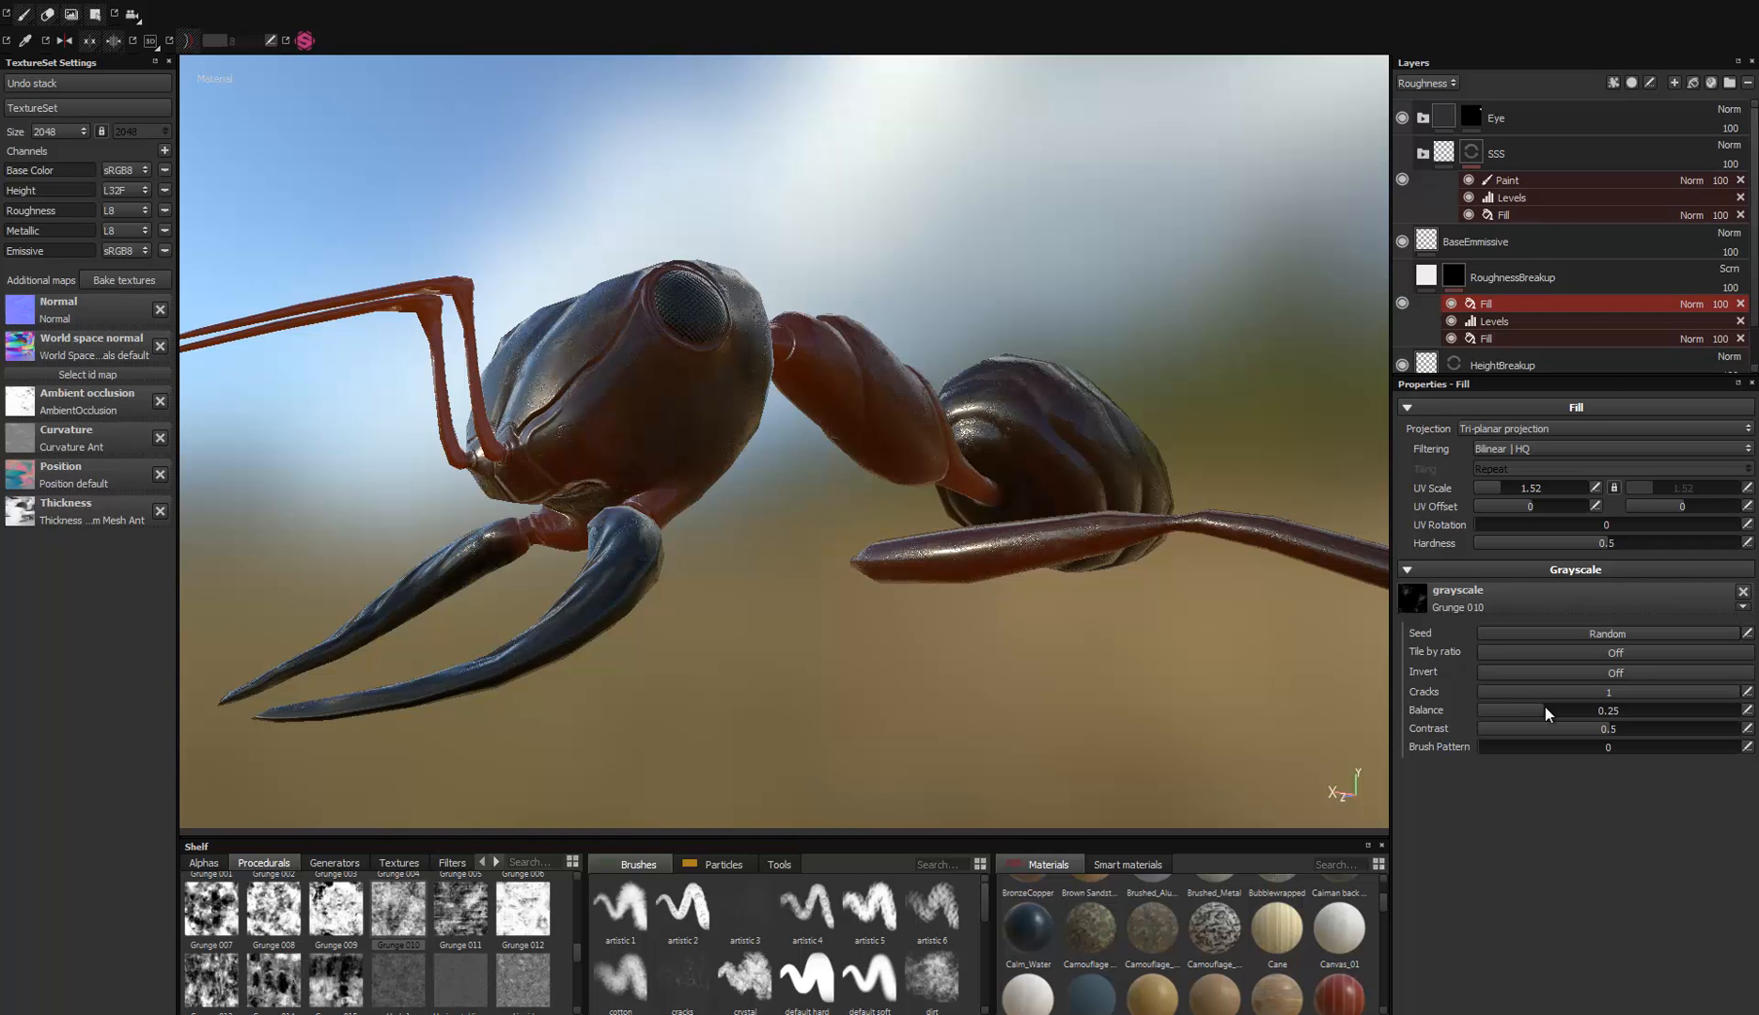
Step: Examine the glossy and matte patches on the ant's head up close from several angles
alt+drag(478, 401, 601, 406)
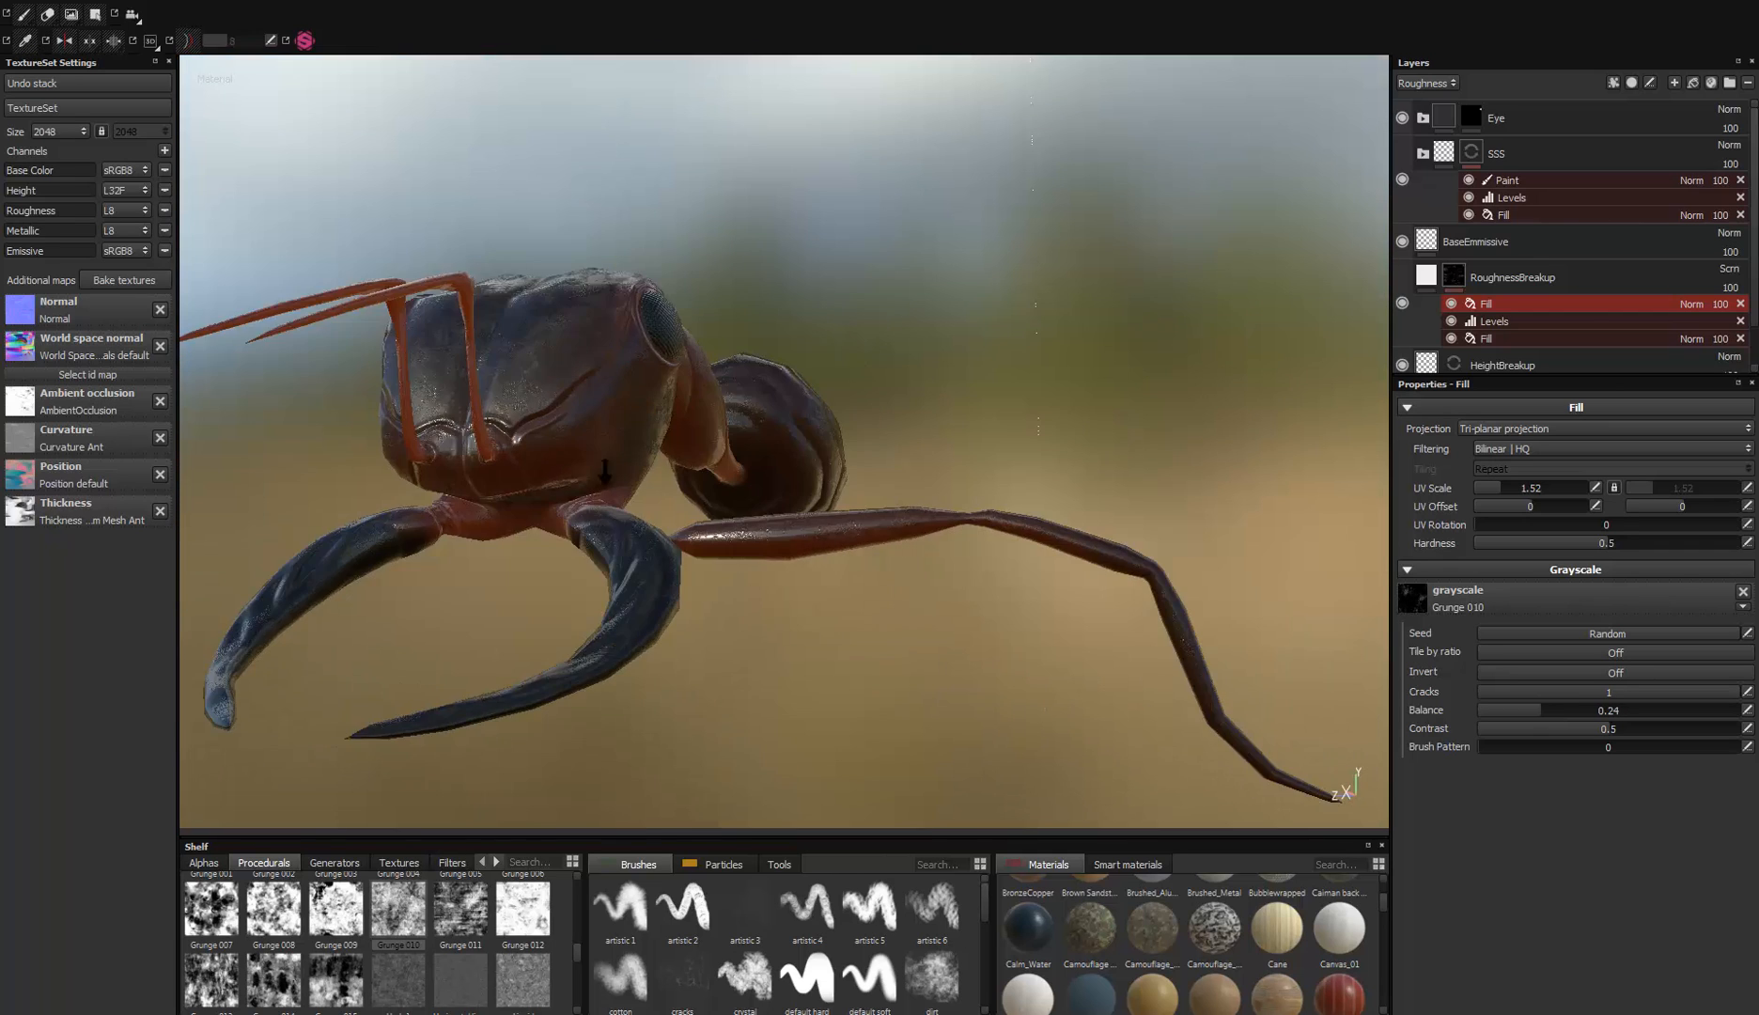
alt+right_drag(602, 406, 546, 424)
alt+drag(546, 424, 511, 412)
alt+right_drag(511, 412, 376, 513)
alt+drag(376, 512, 511, 413)
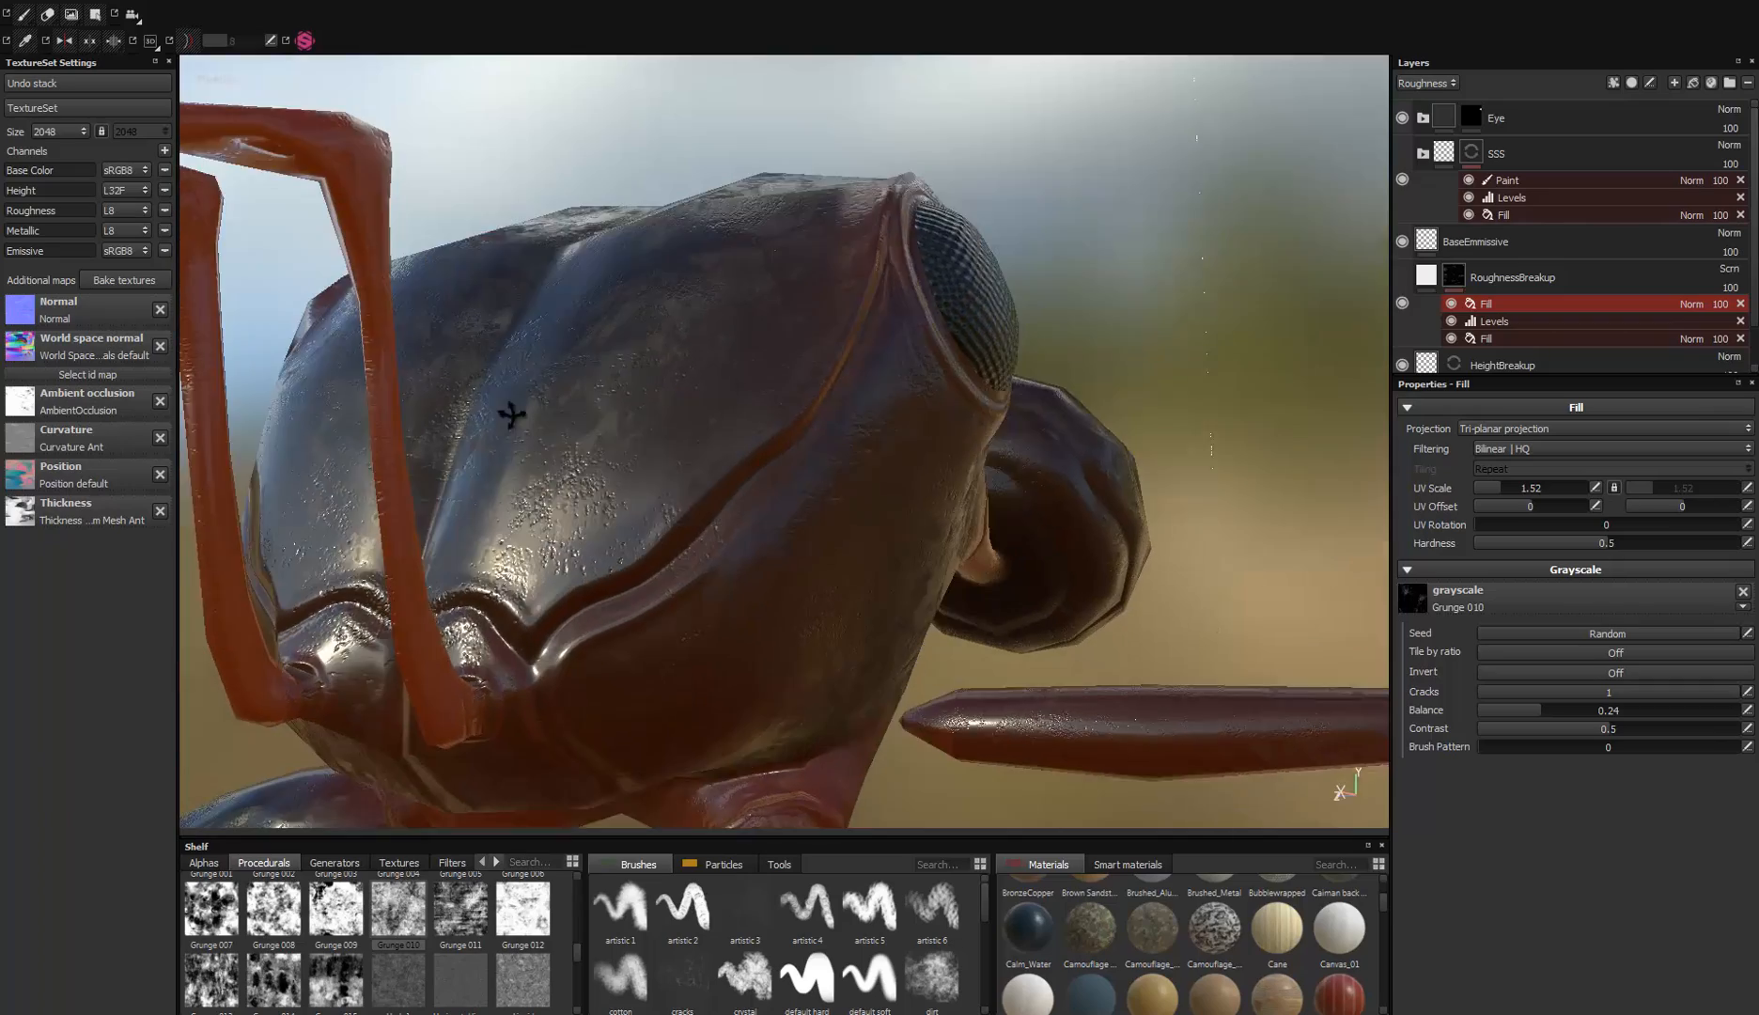
alt+right_drag(510, 412, 564, 527)
alt+drag(564, 526, 733, 409)
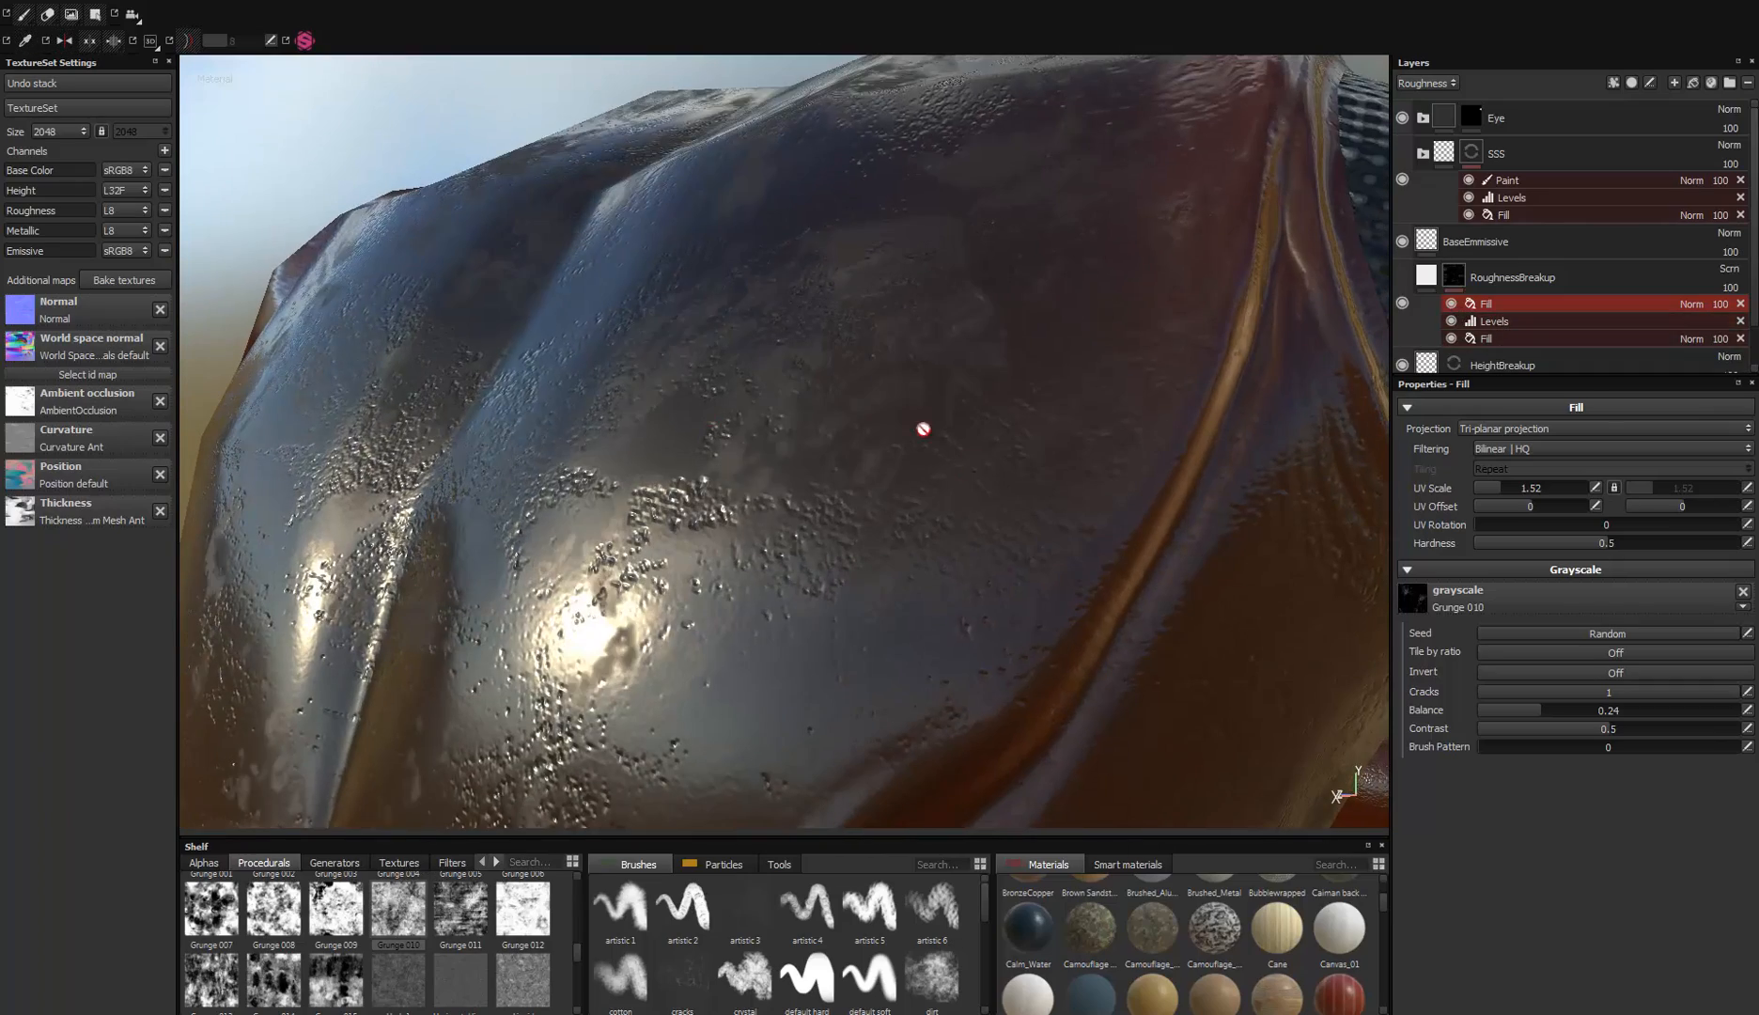
alt+drag(925, 422, 774, 472)
alt+right_drag(774, 472, 821, 349)
alt+drag(821, 350, 226, 507)
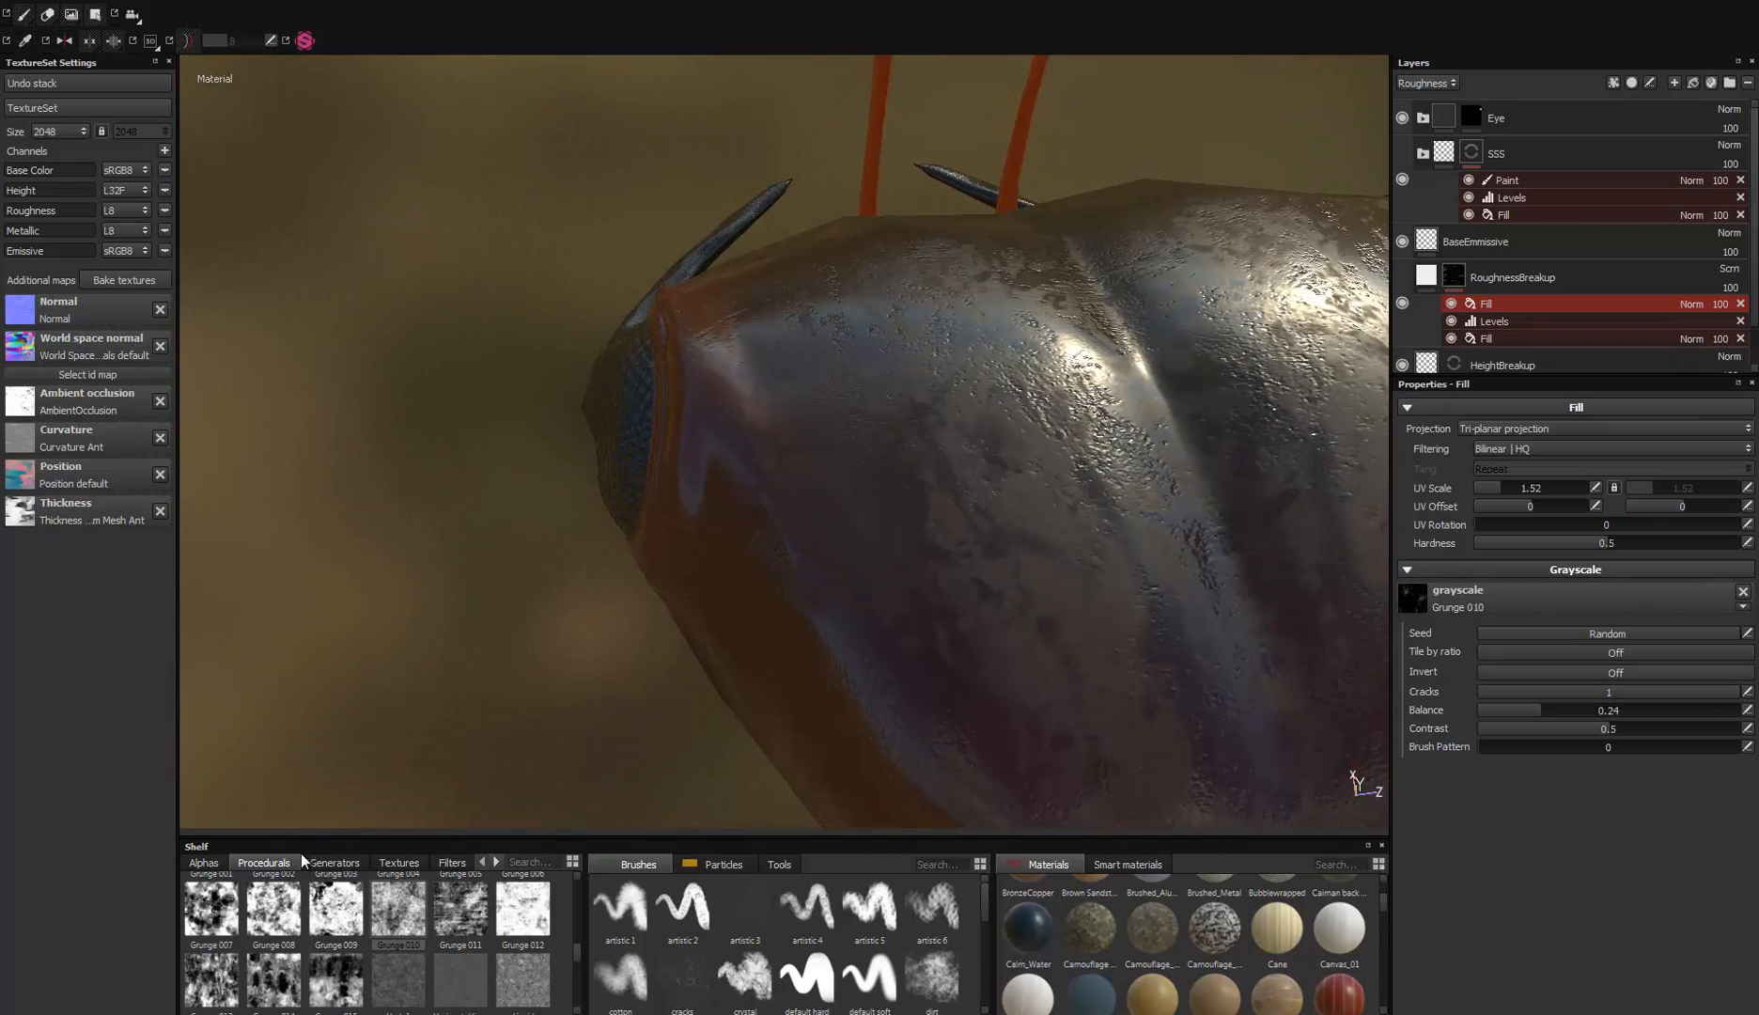
Step: Examine the roughness variation along the ant's head, mandibles, thorax and abdomen under changing reflections
alt+drag(975, 662, 1119, 381)
alt+middle_drag(987, 414, 887, 357)
alt+drag(887, 357, 1020, 329)
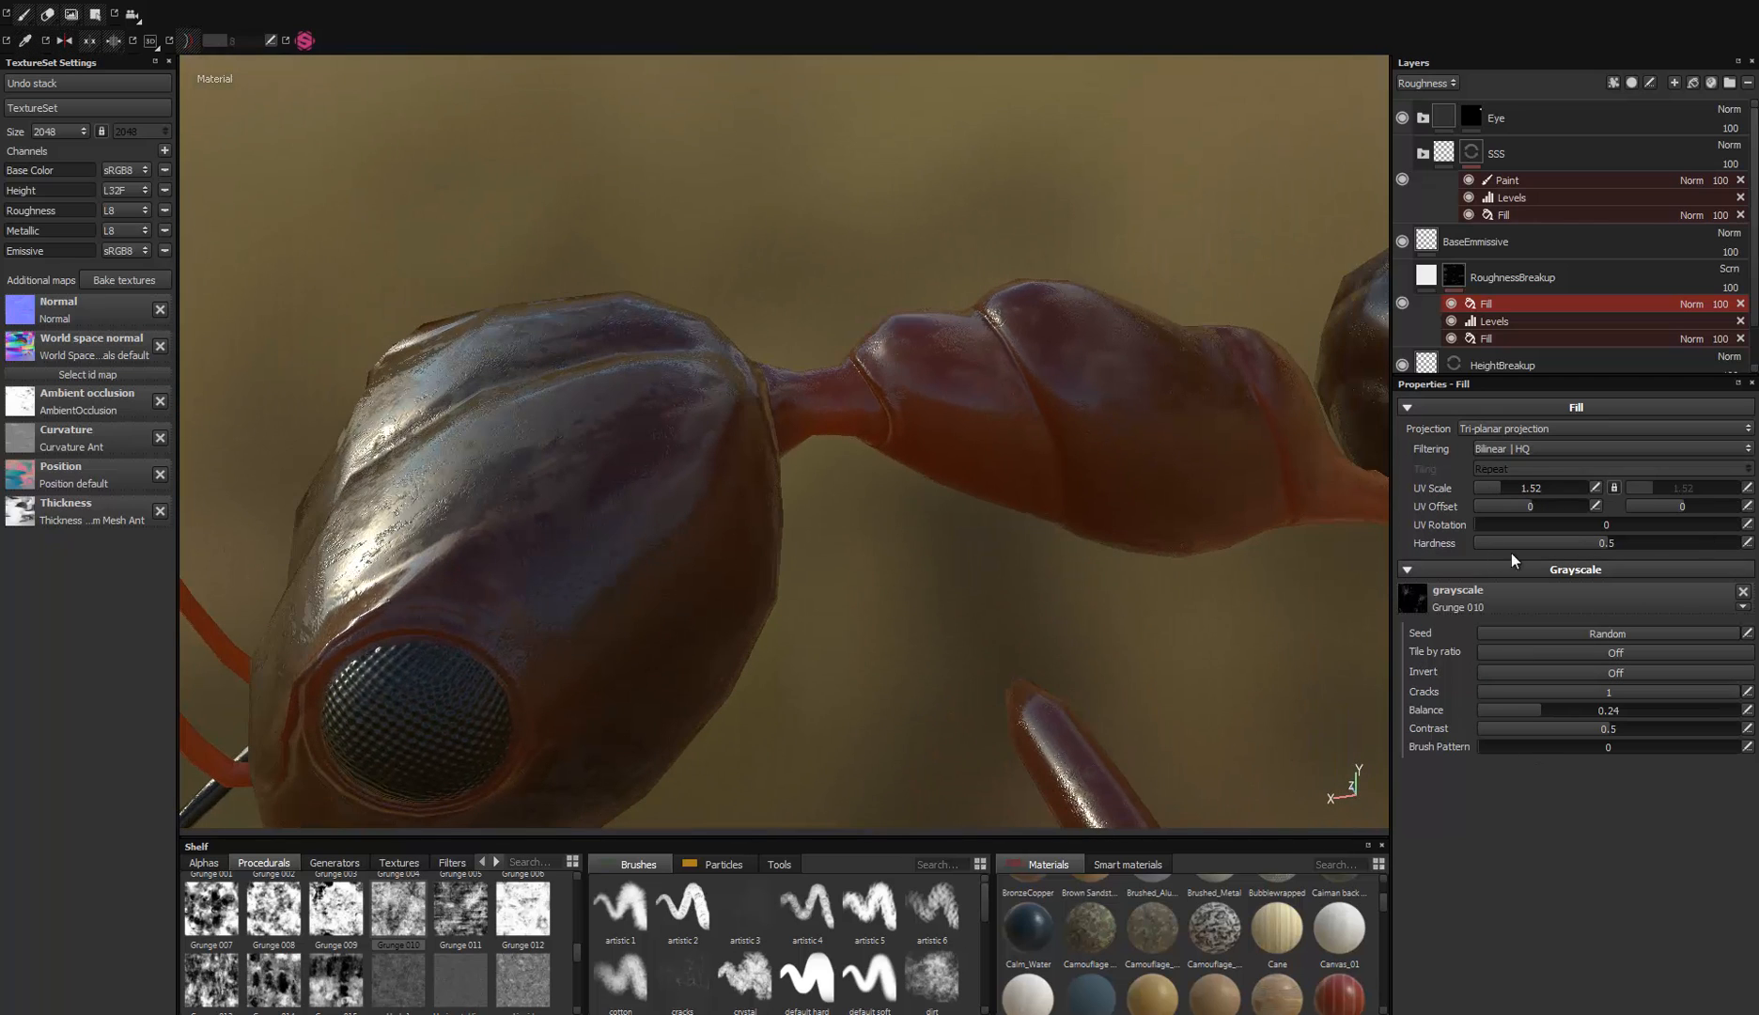
alt+middle_drag(536, 517, 719, 373)
alt+drag(526, 451, 714, 395)
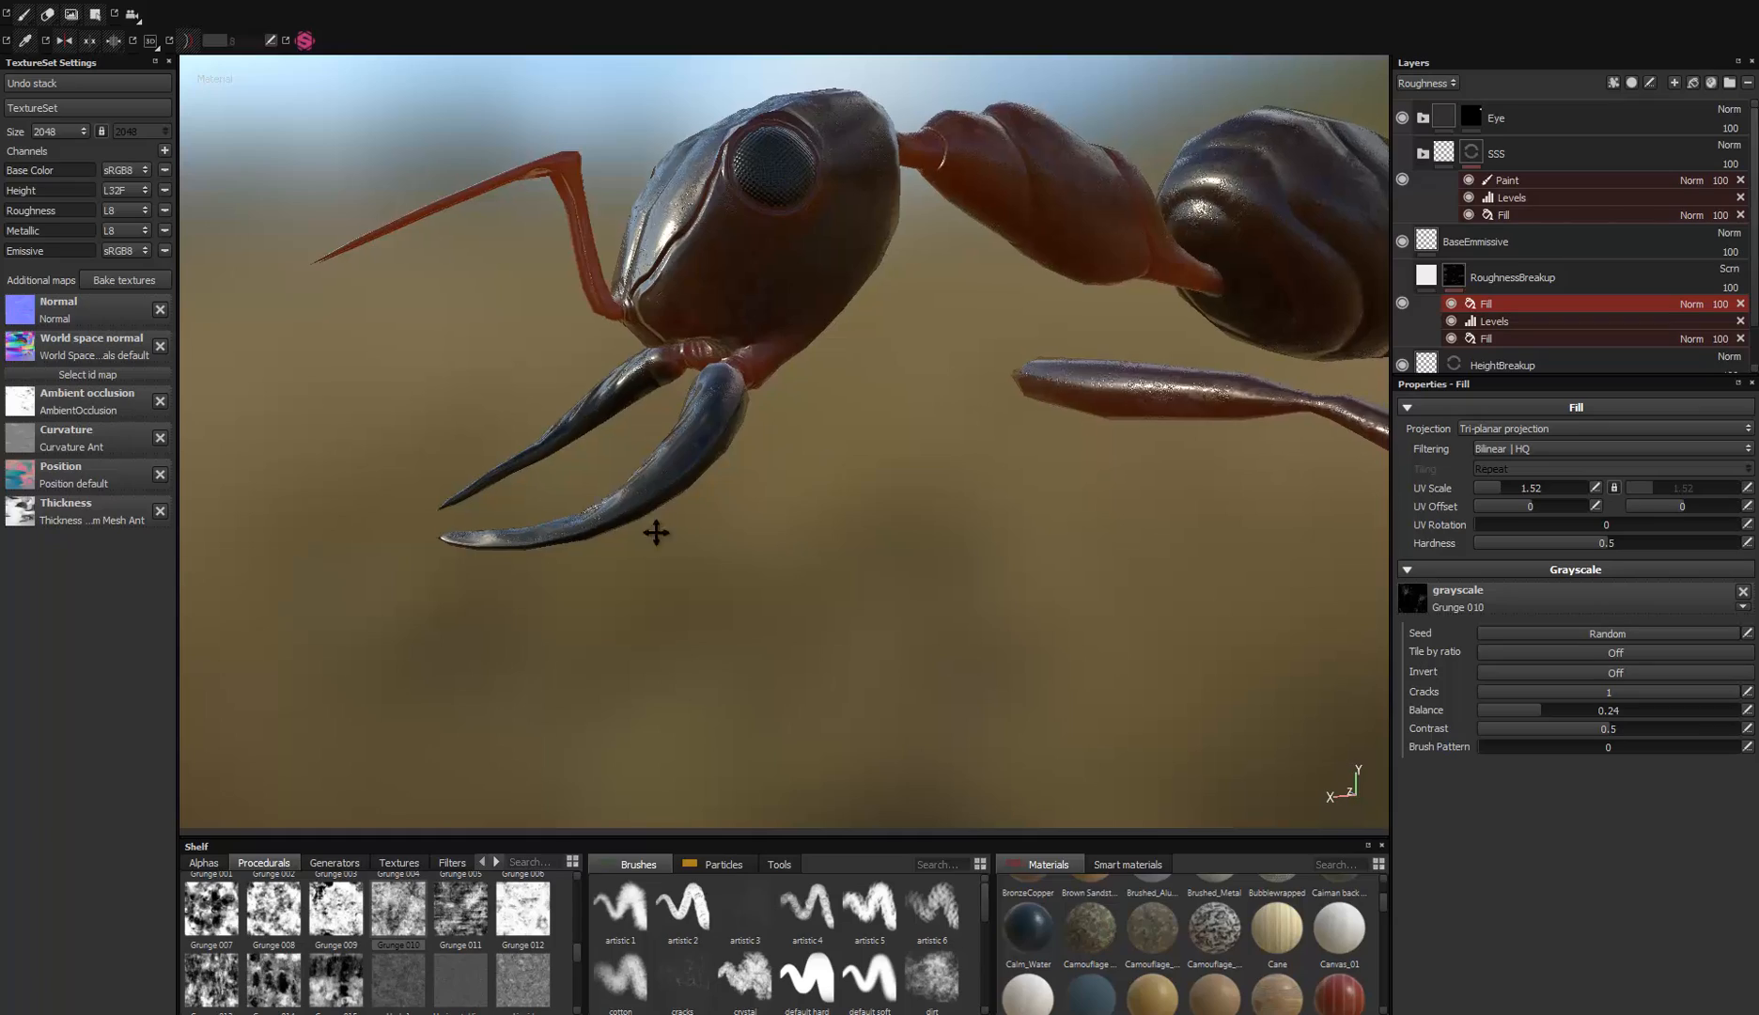
alt+middle_drag(656, 532, 582, 569)
alt+drag(583, 570, 791, 556)
alt+middle_drag(1013, 413, 405, 427)
alt+drag(404, 428, 373, 460)
alt+middle_drag(373, 460, 730, 337)
alt+right_drag(731, 338, 728, 395)
alt+right_drag(727, 228, 840, 546)
alt+drag(840, 546, 467, 263)
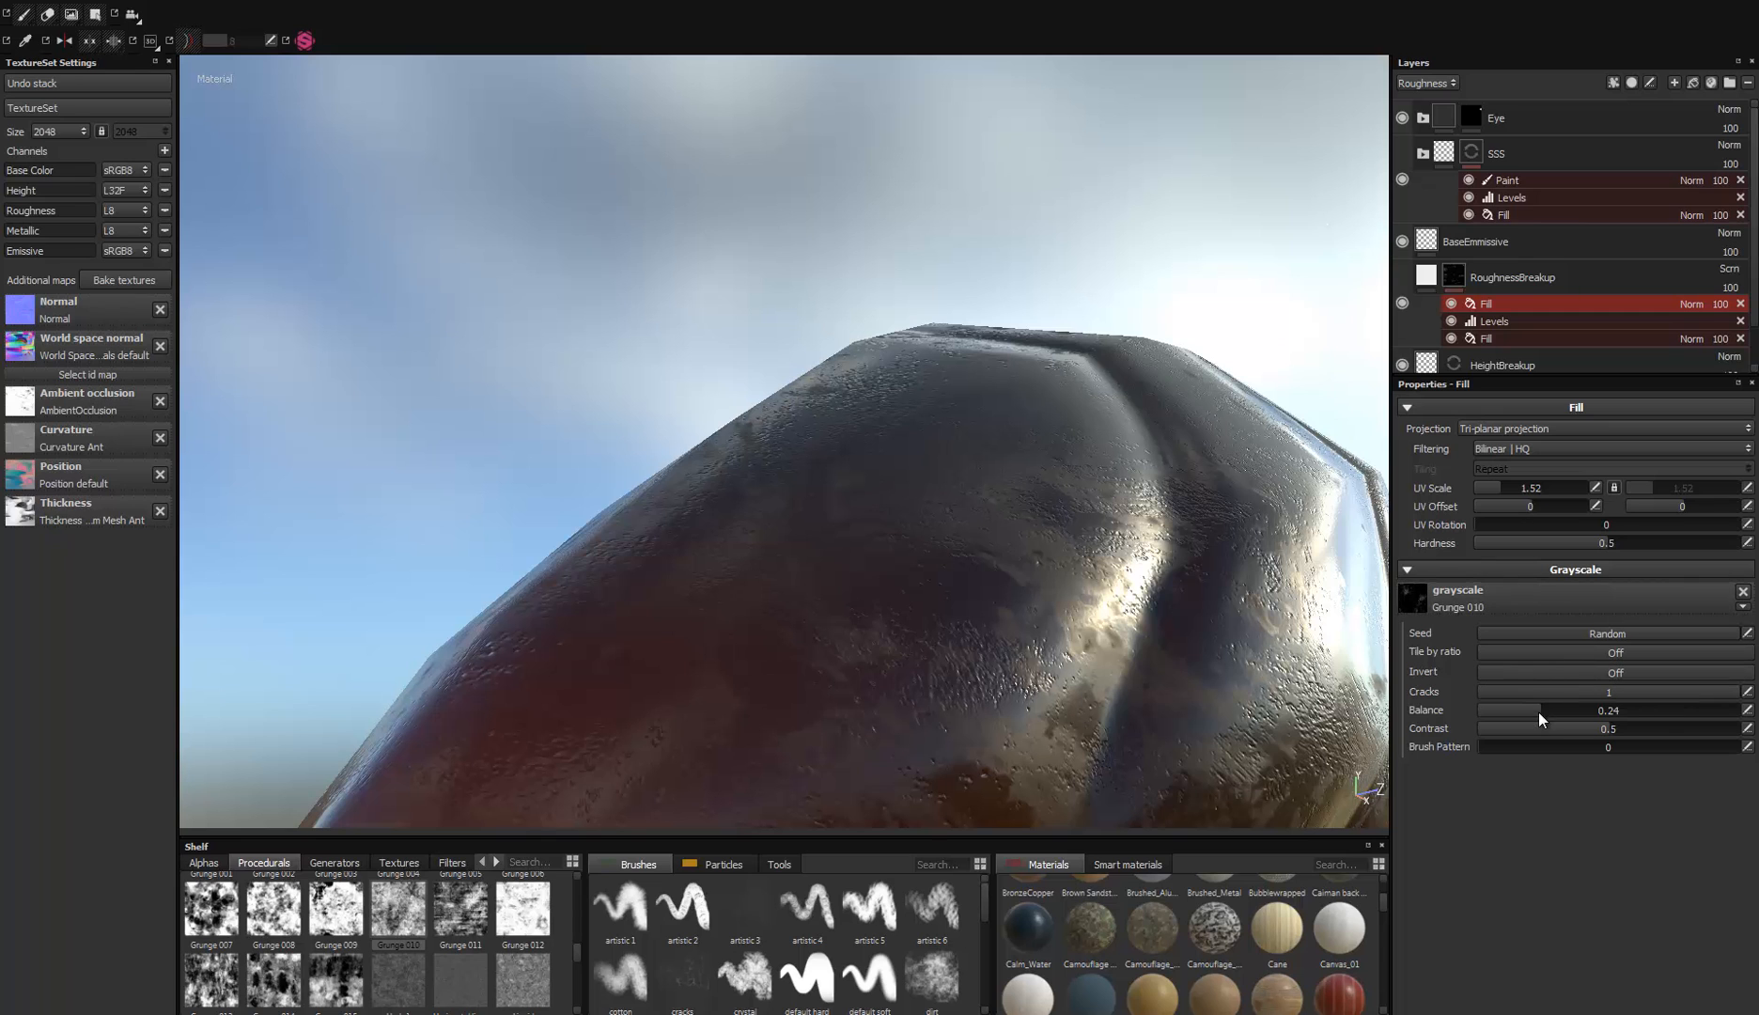
Step: Set the Contrast of the Grunge 010 fill to 0 and check the roughness around the head and eye
drag(1607, 730, 1469, 710)
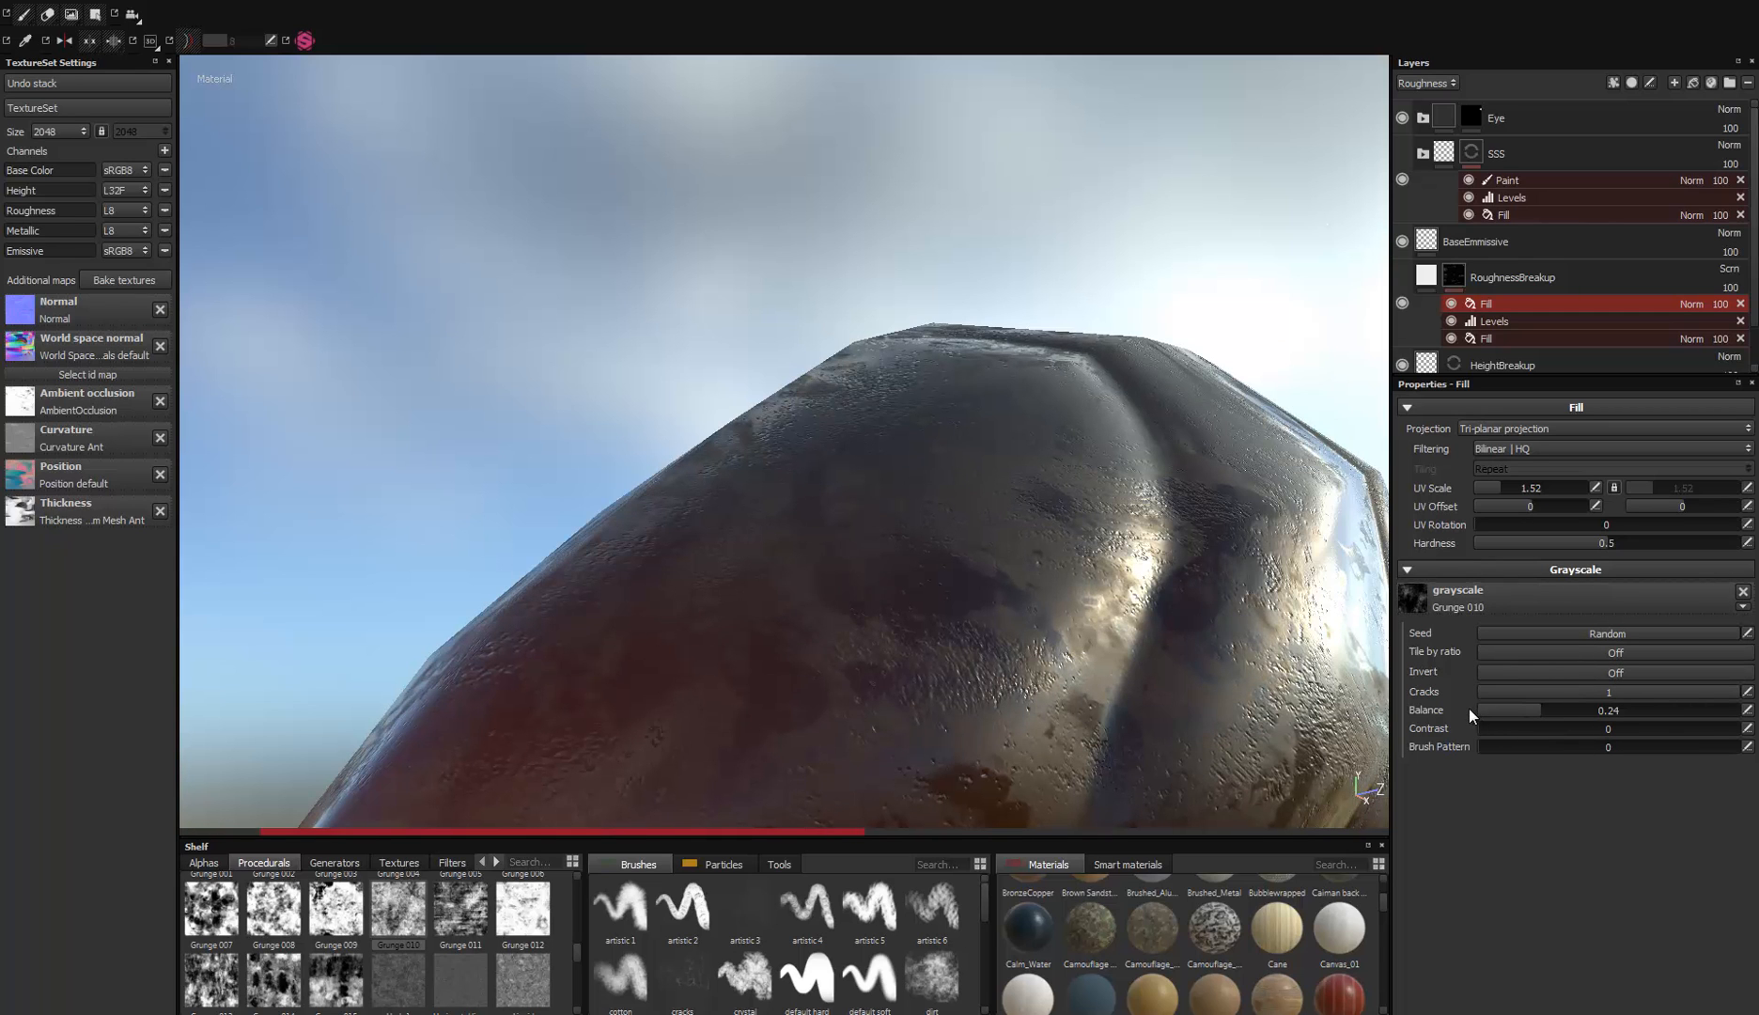
alt+drag(415, 515, 1095, 558)
alt+right_drag(1095, 558, 808, 507)
alt+middle_drag(808, 508, 1146, 357)
alt+right_drag(1147, 357, 667, 404)
alt+middle_drag(667, 404, 874, 371)
alt+drag(874, 371, 865, 394)
alt+right_drag(865, 394, 699, 366)
alt+drag(699, 365, 922, 522)
alt+right_drag(856, 589, 958, 399)
alt+middle_drag(959, 399, 924, 470)
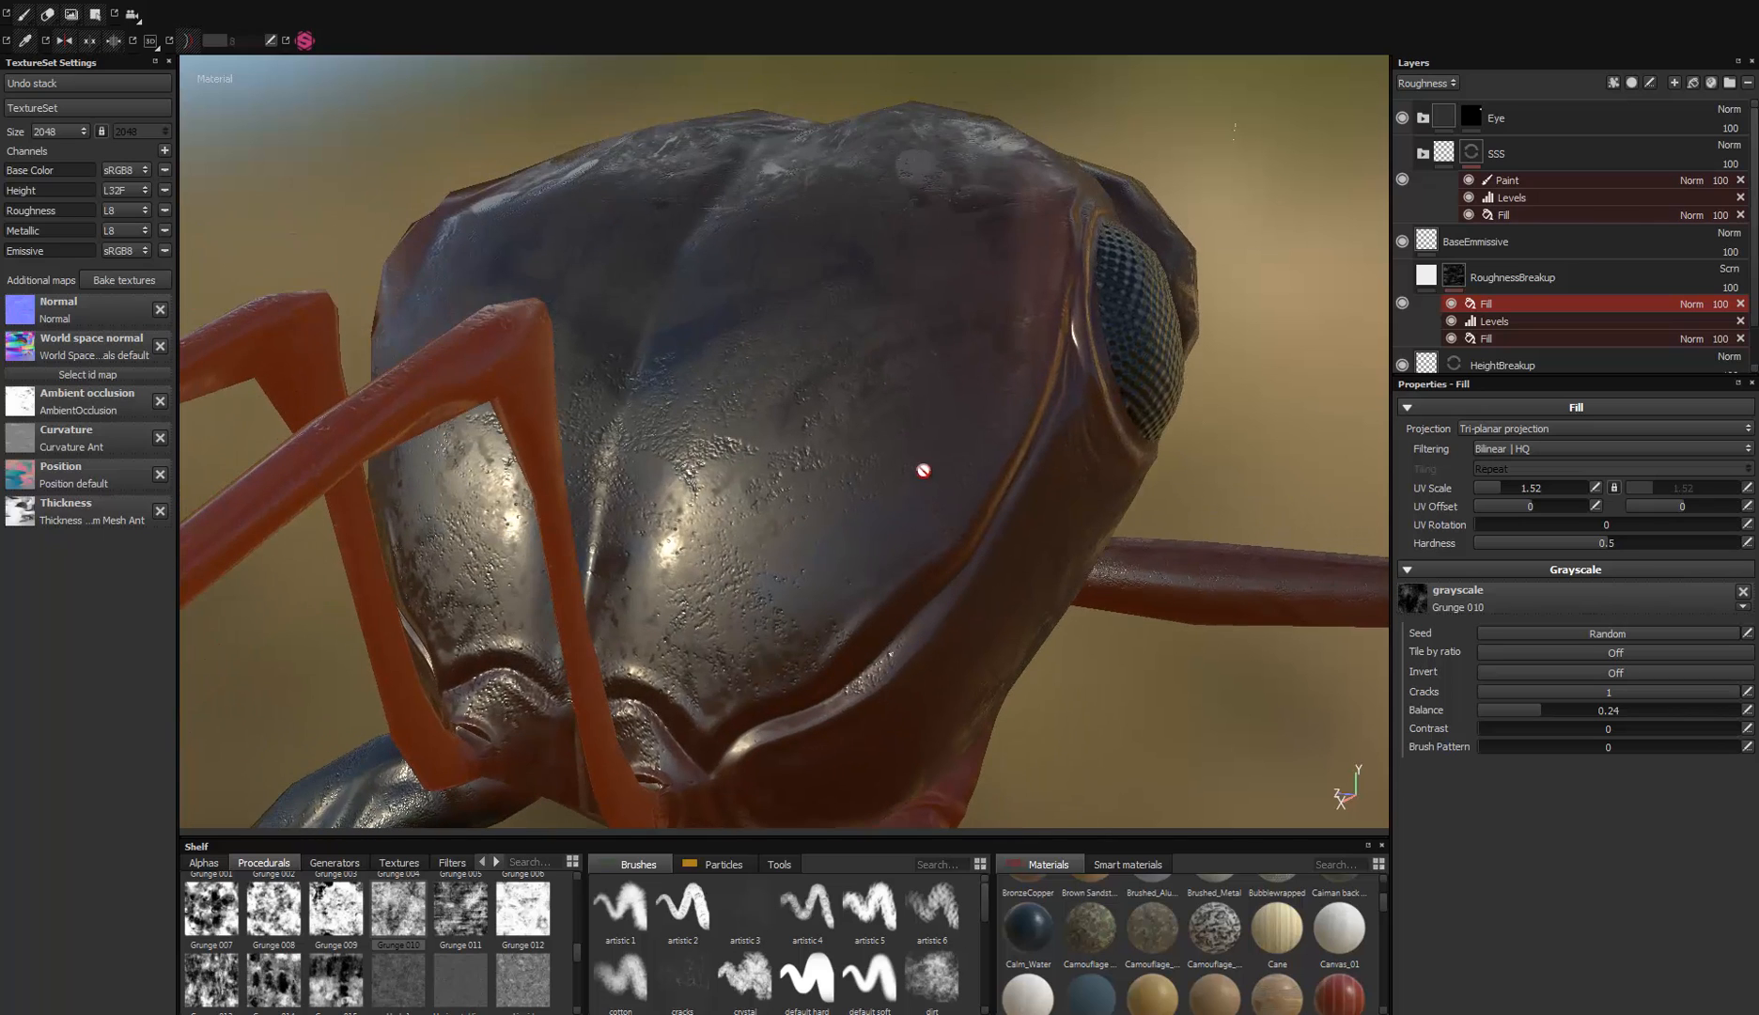
Step: Try Balance values of 0.52 and 0.19 on the Grunge 010 fill, settle on 0.5 and check the head
drag(1540, 710, 1613, 714)
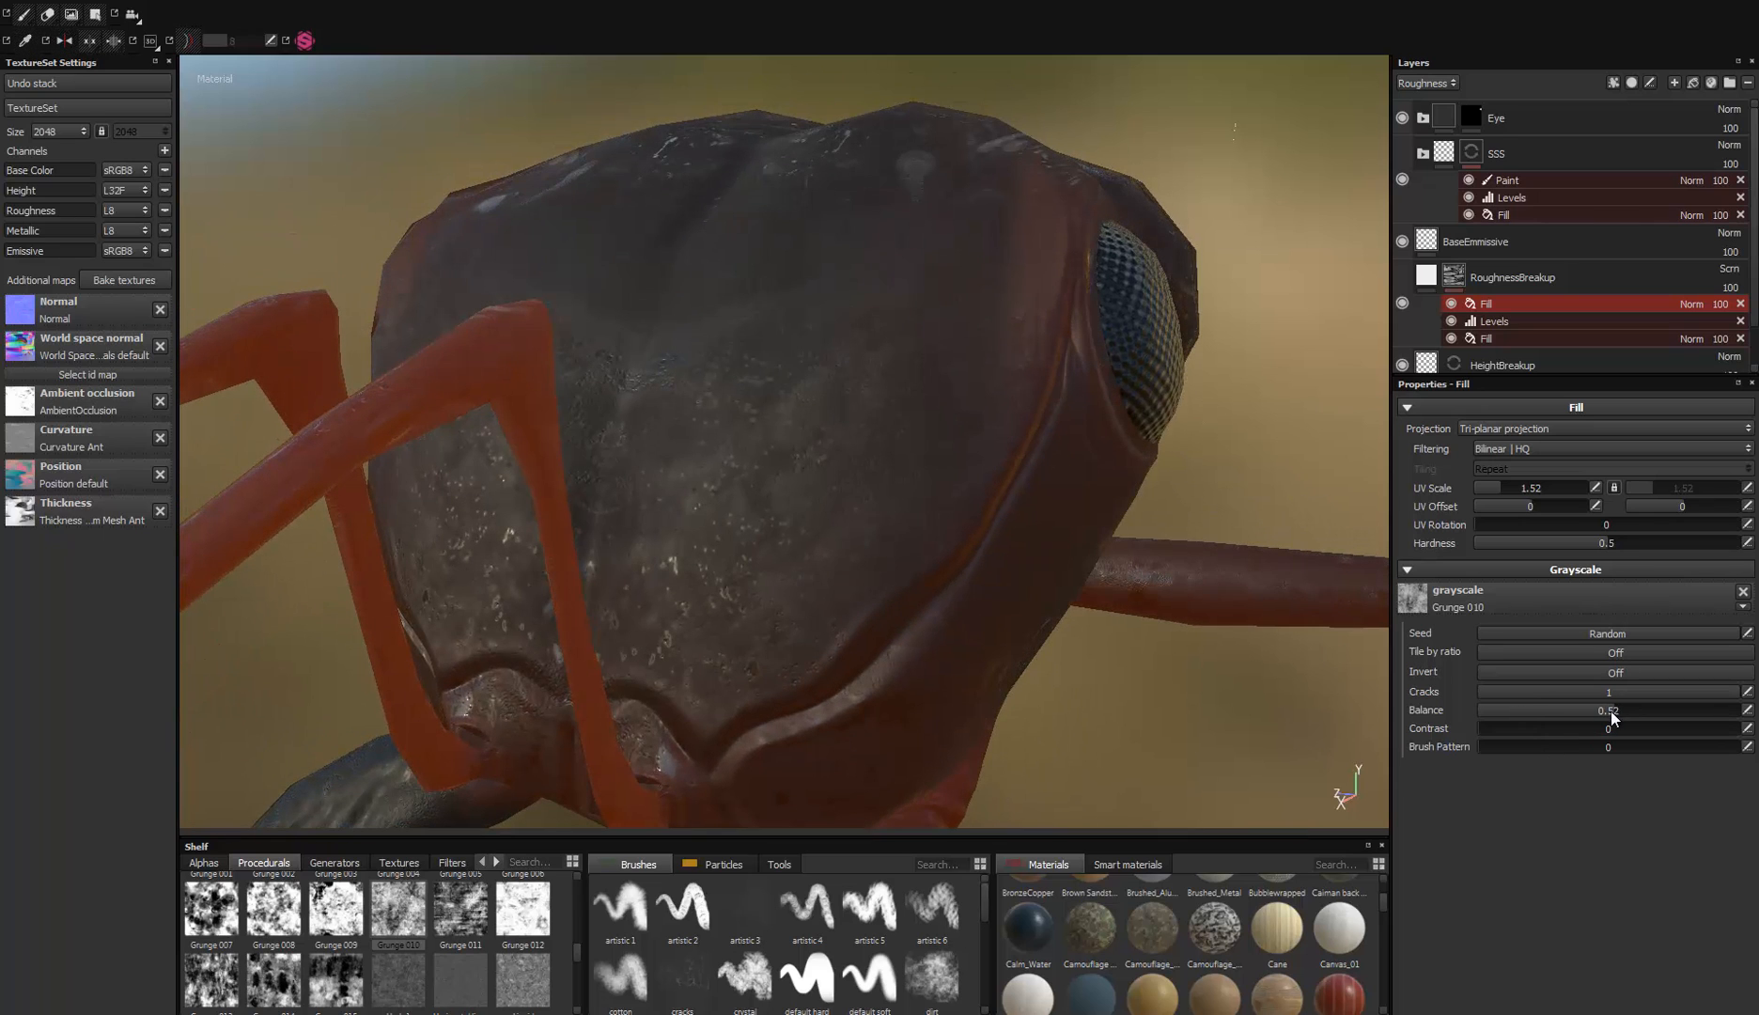
alt+drag(702, 558, 676, 569)
alt+right_drag(676, 569, 722, 682)
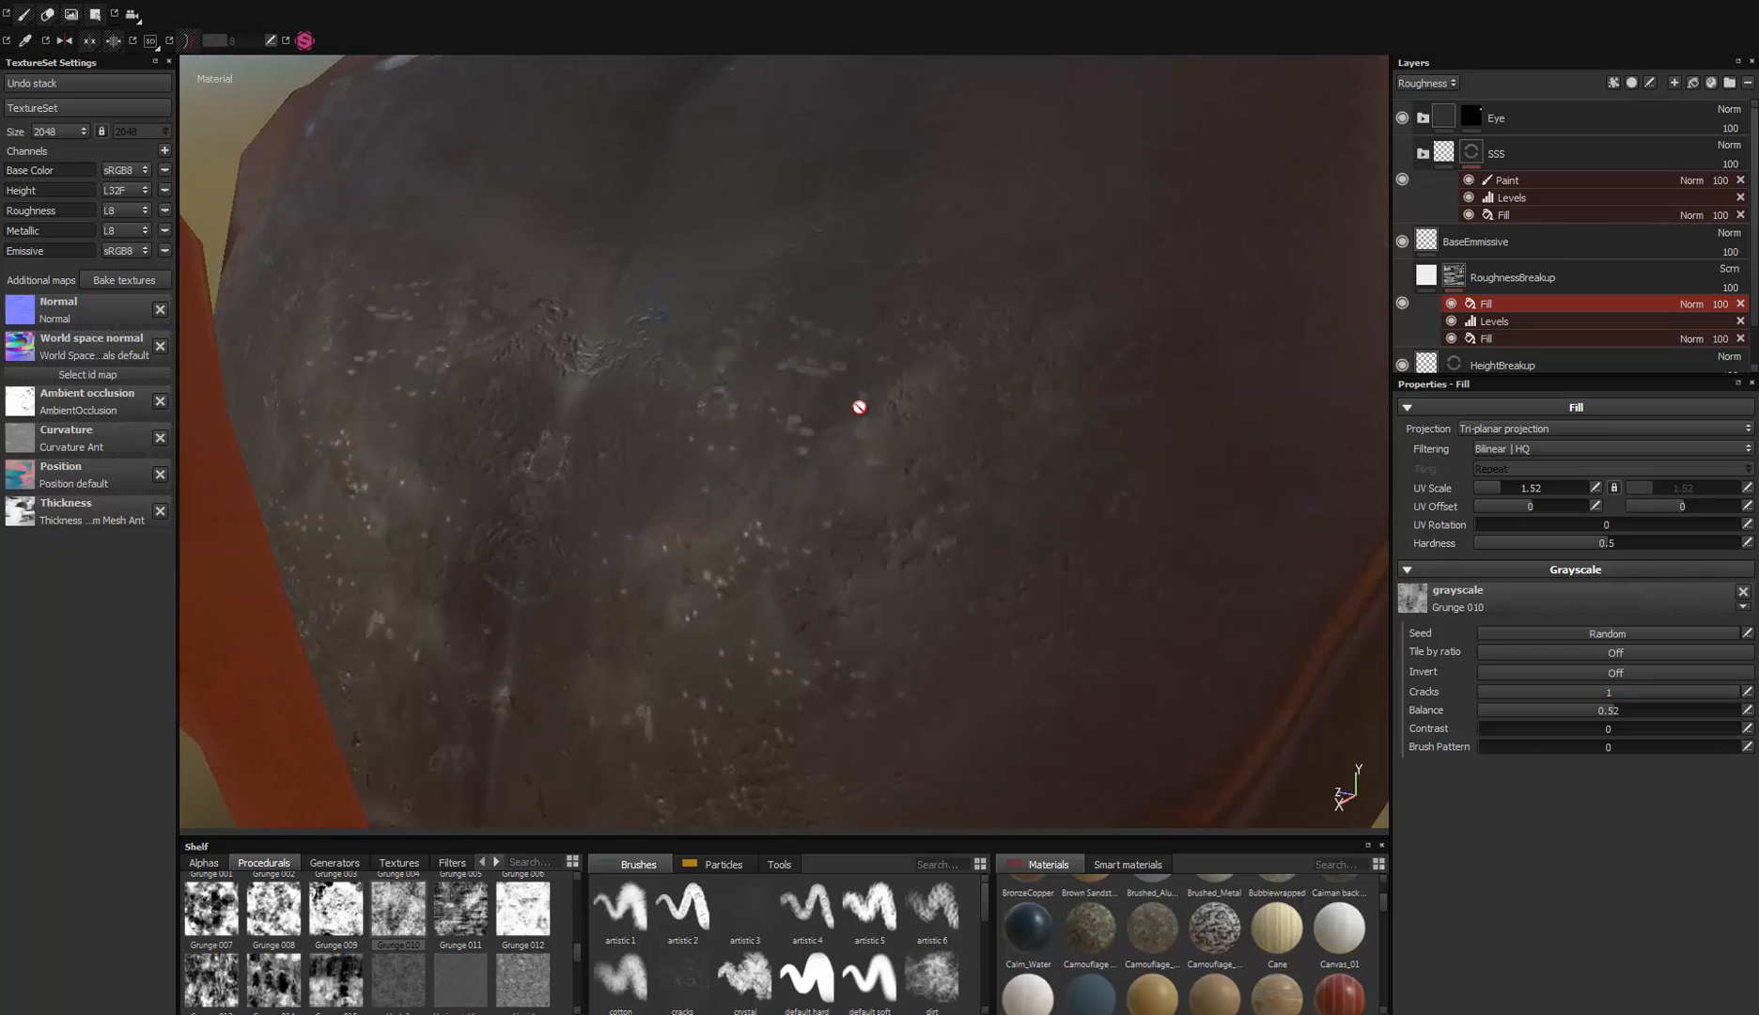
drag(1575, 709, 1526, 709)
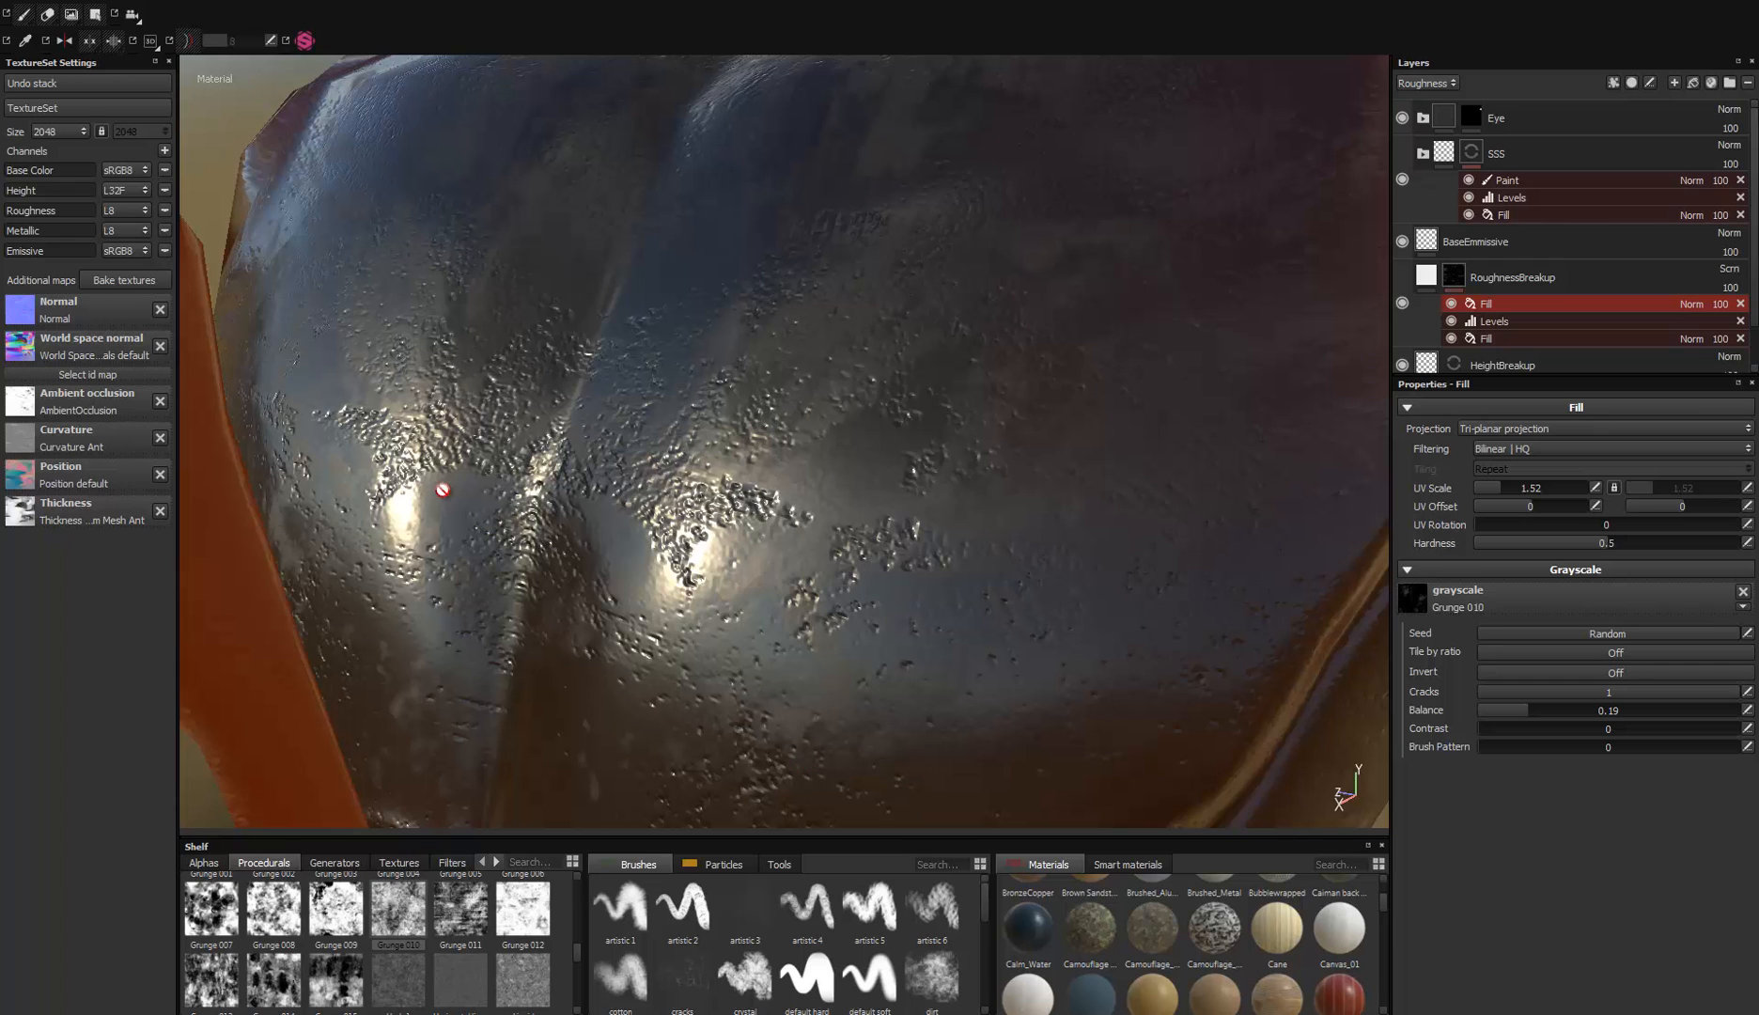
drag(1525, 712, 1611, 716)
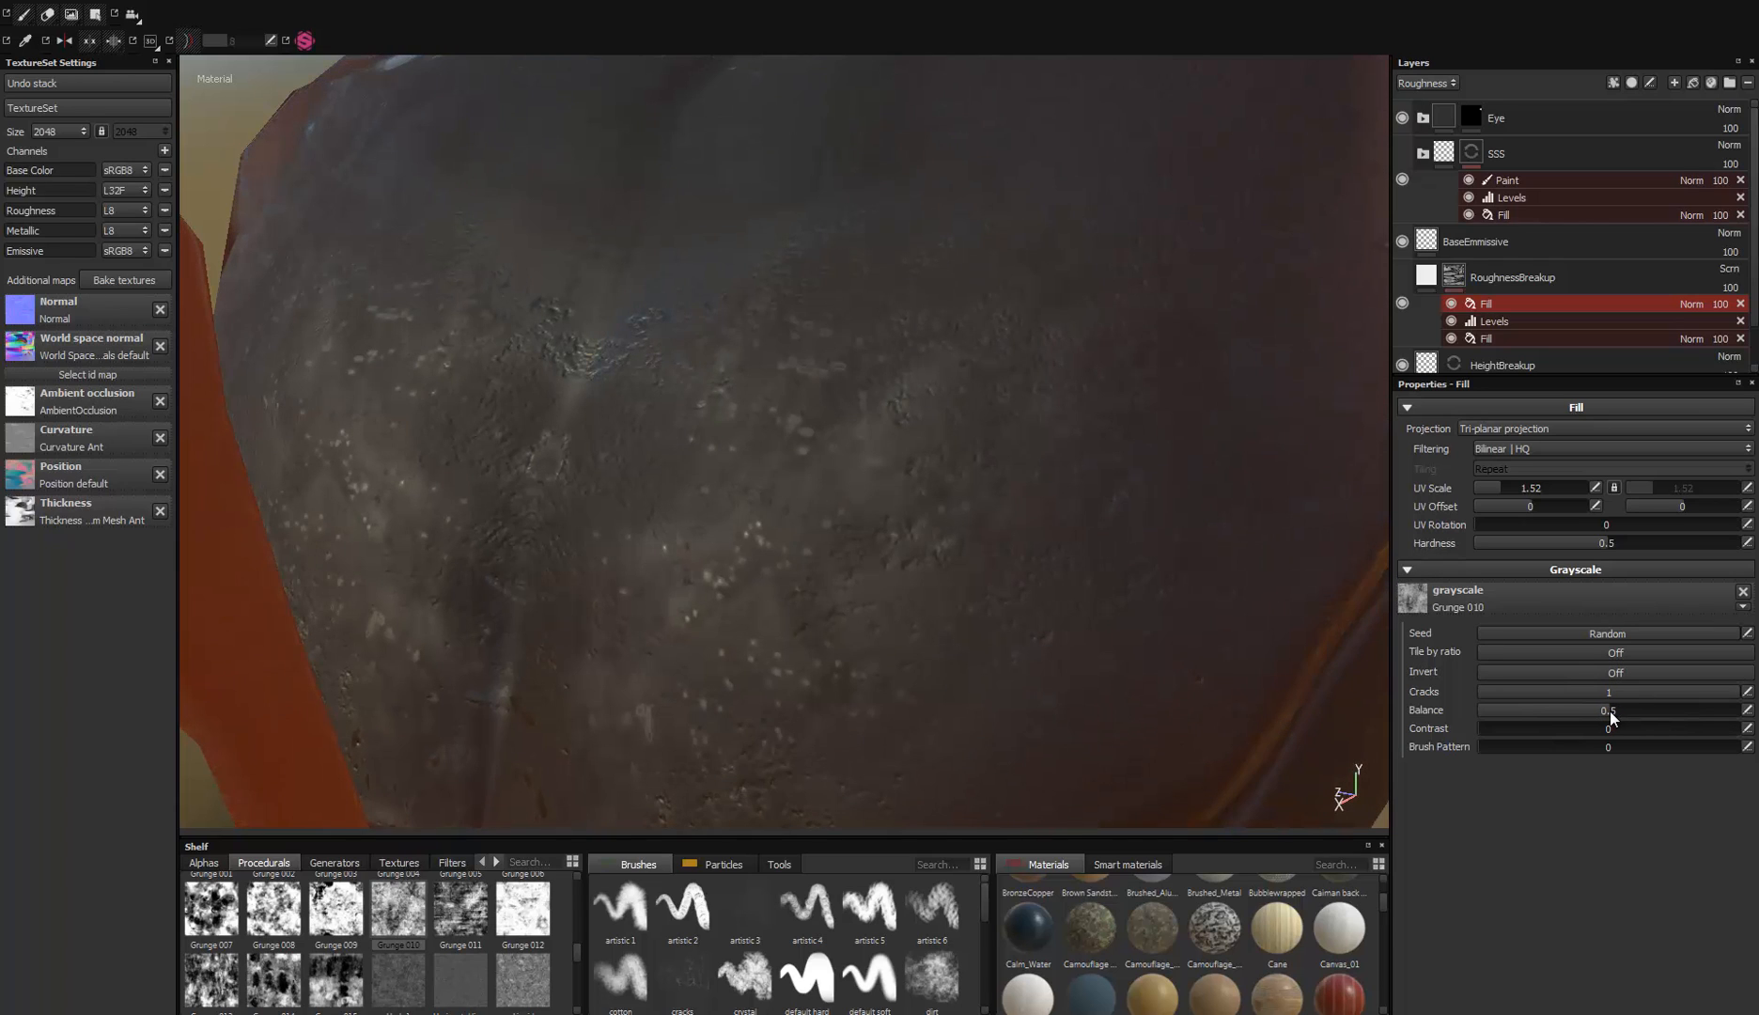
alt+right_drag(859, 601, 920, 379)
alt+drag(920, 378, 757, 414)
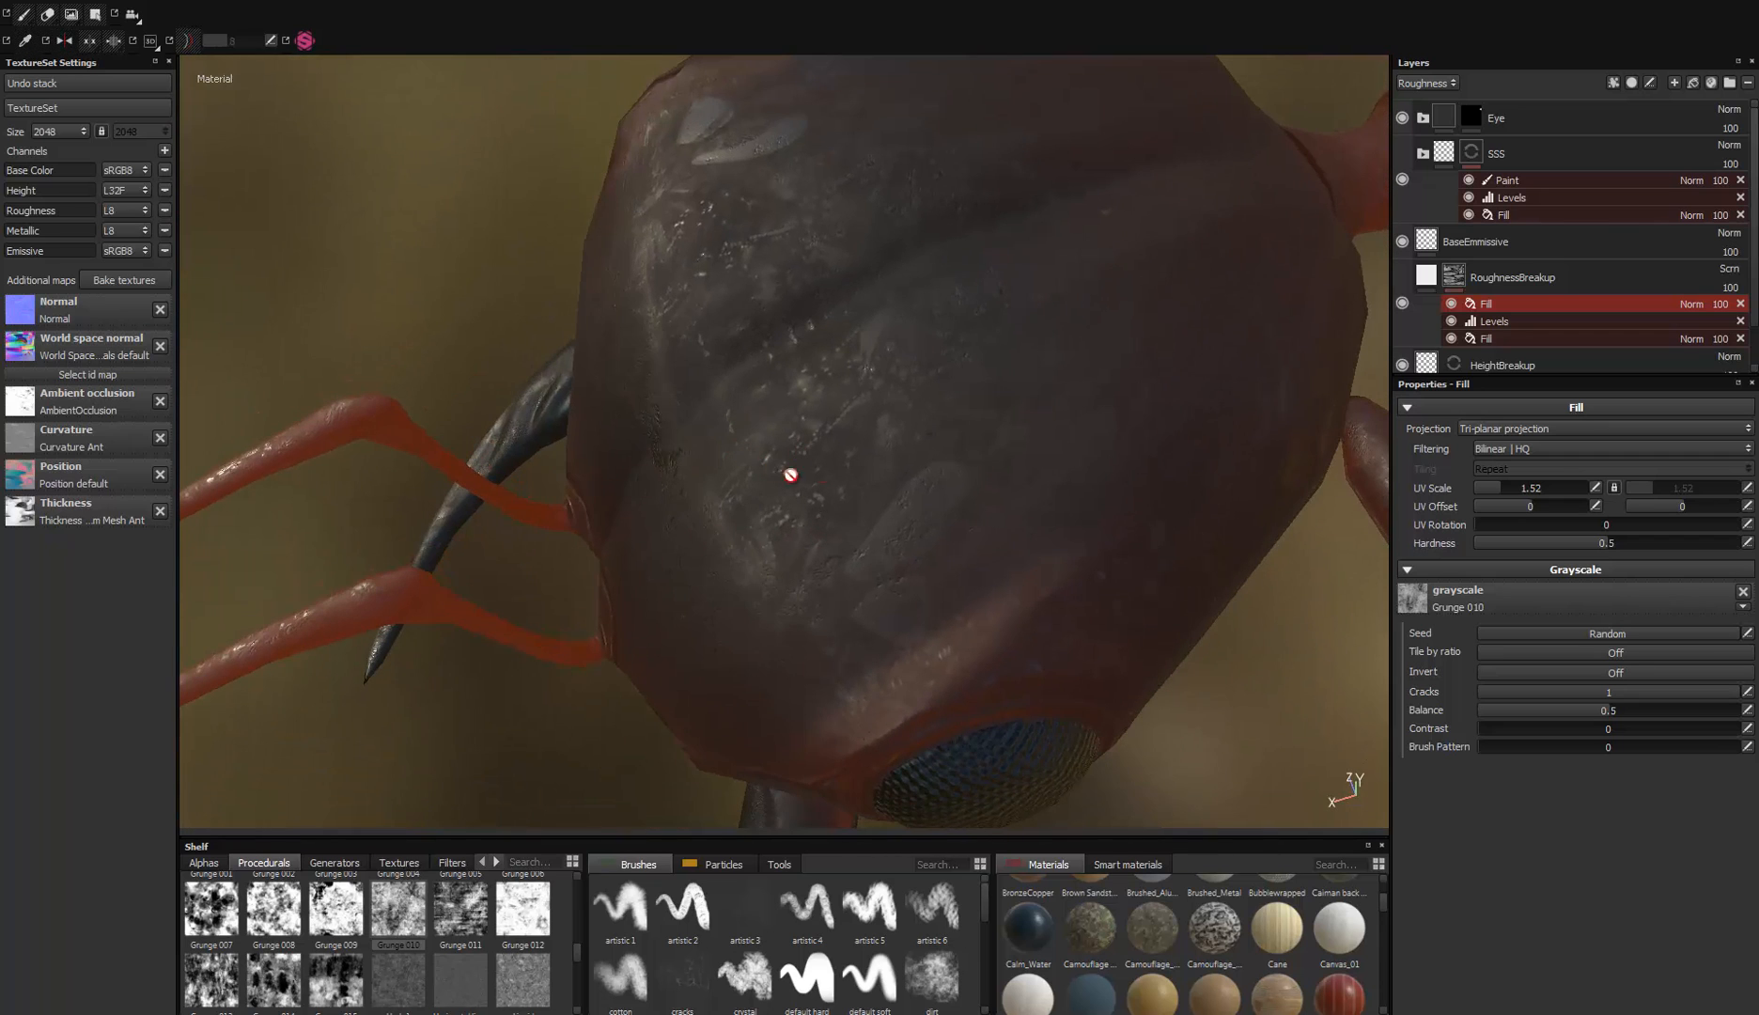
alt+drag(904, 459, 846, 451)
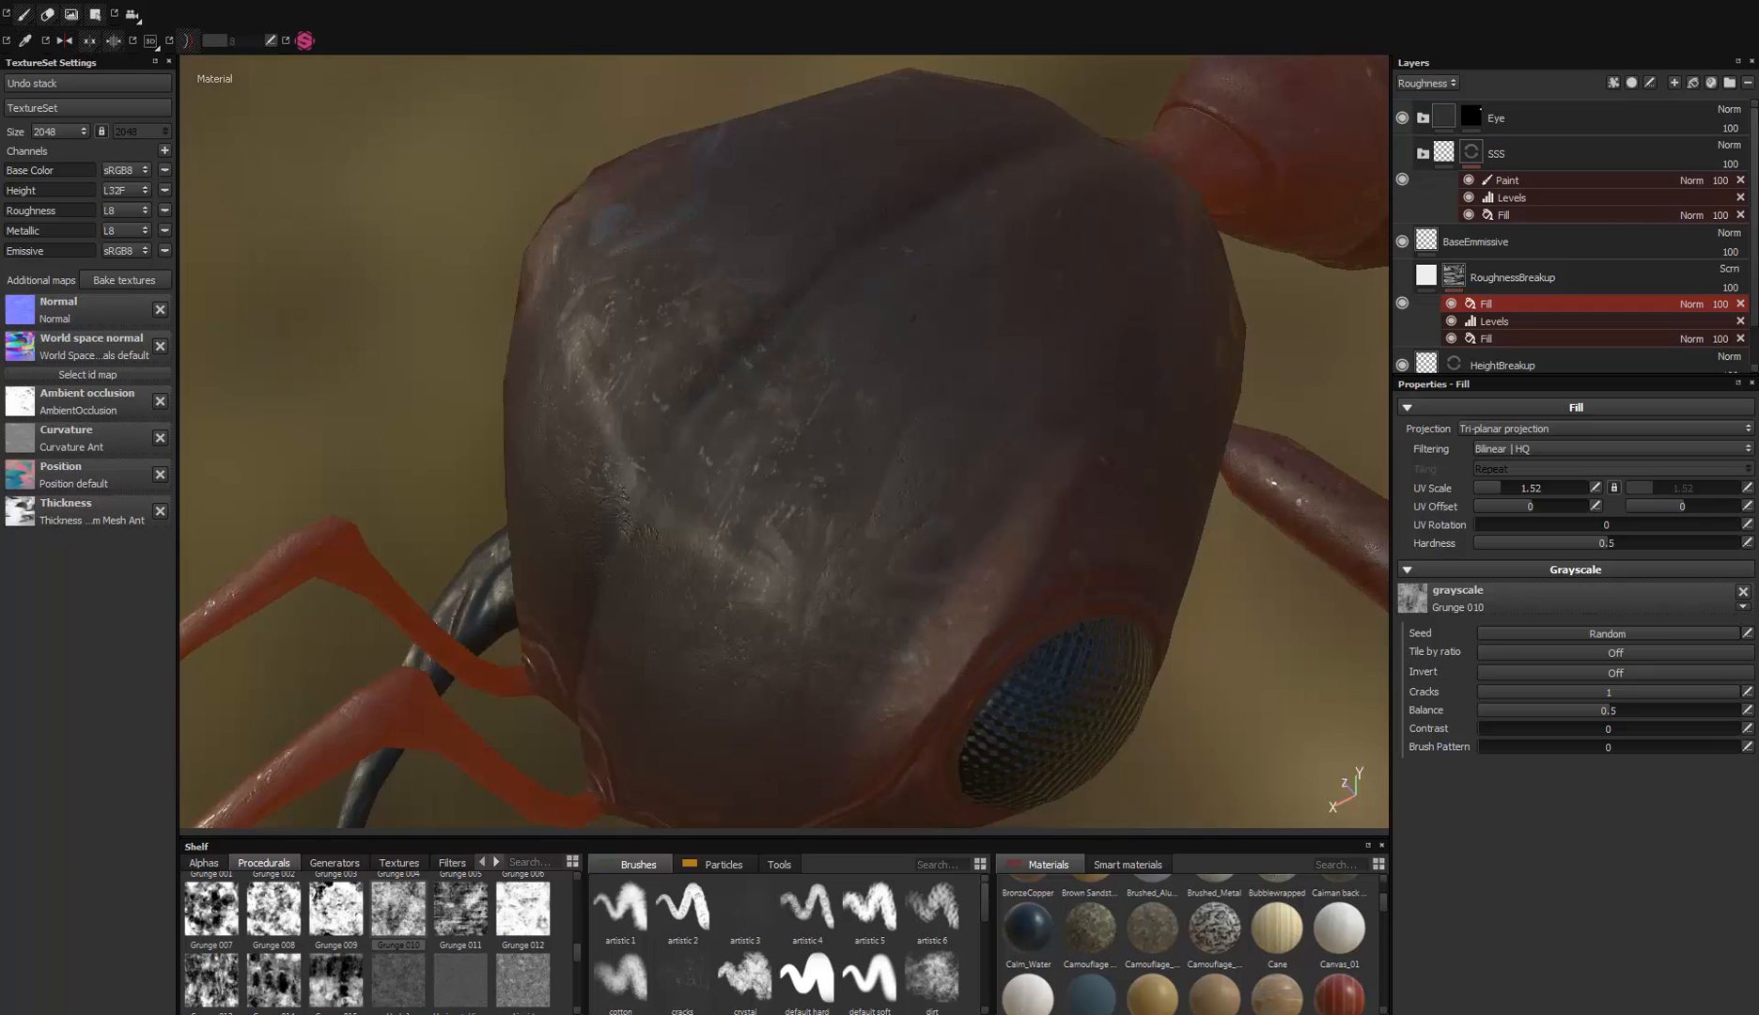
Step: Try the Multiply and Overlay blend modes on the Grunge 010 fill in the RoughnessBreakup mask
click(1688, 303)
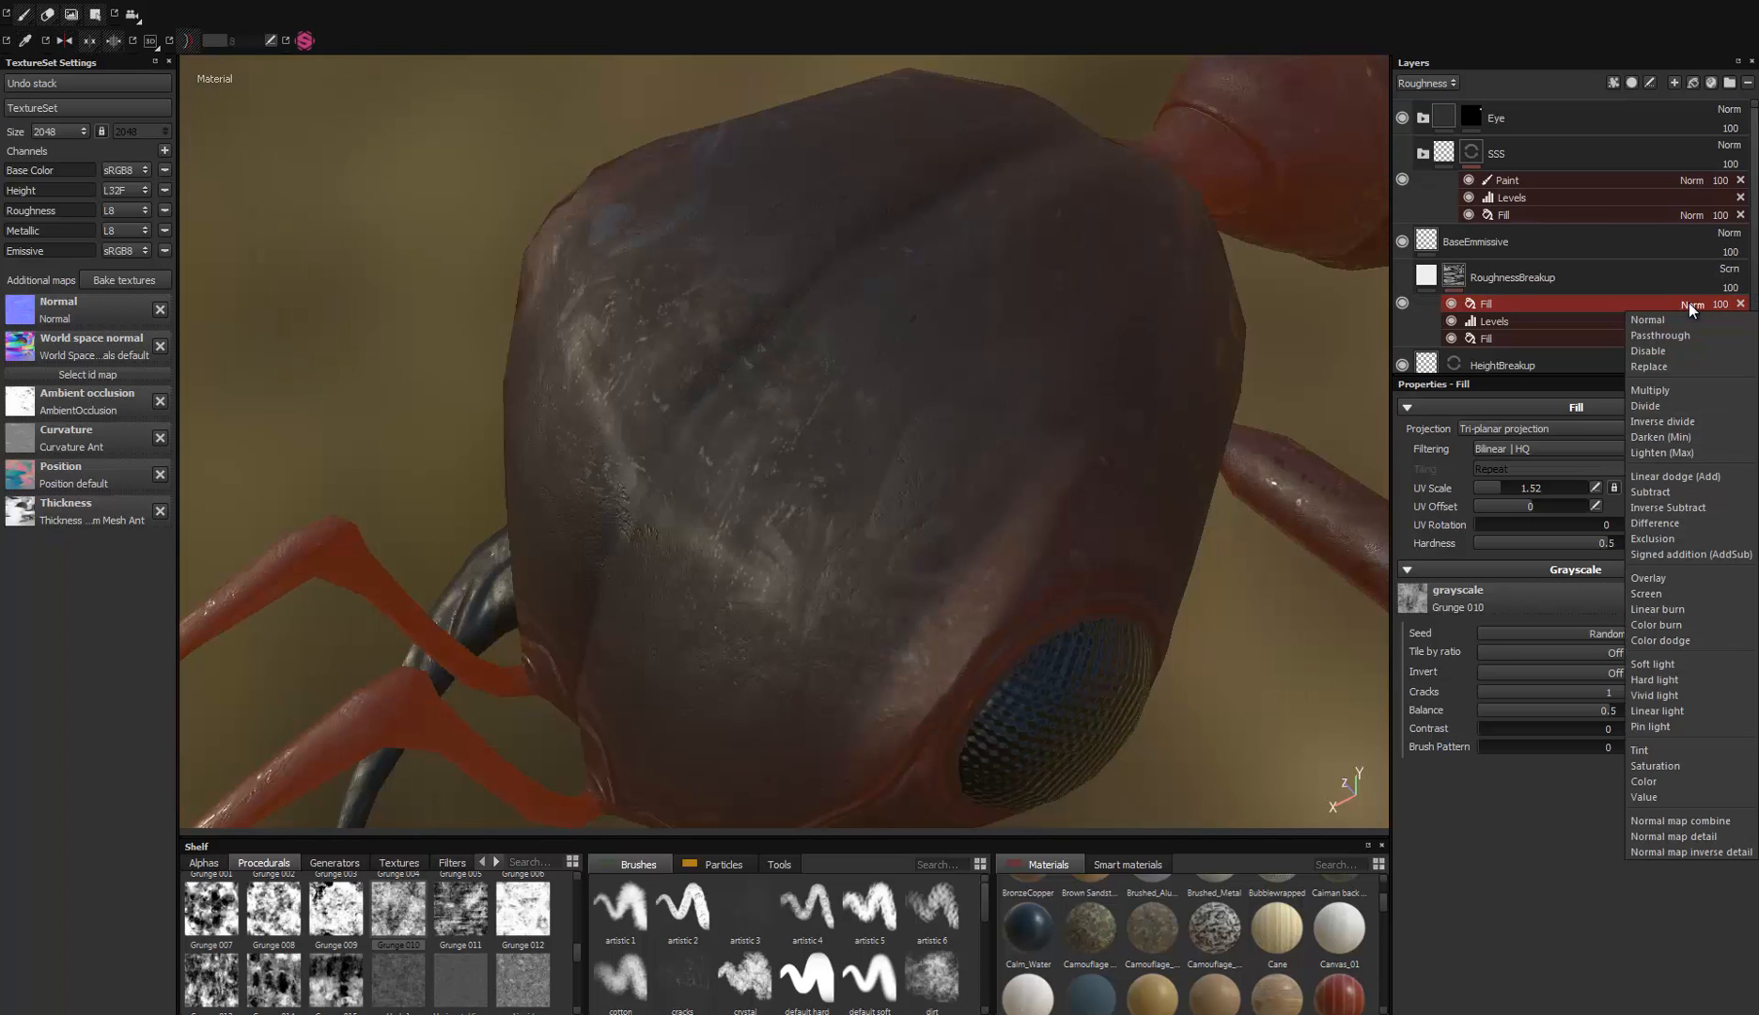
click(1649, 390)
alt+drag(854, 499, 903, 432)
alt+drag(782, 554, 771, 434)
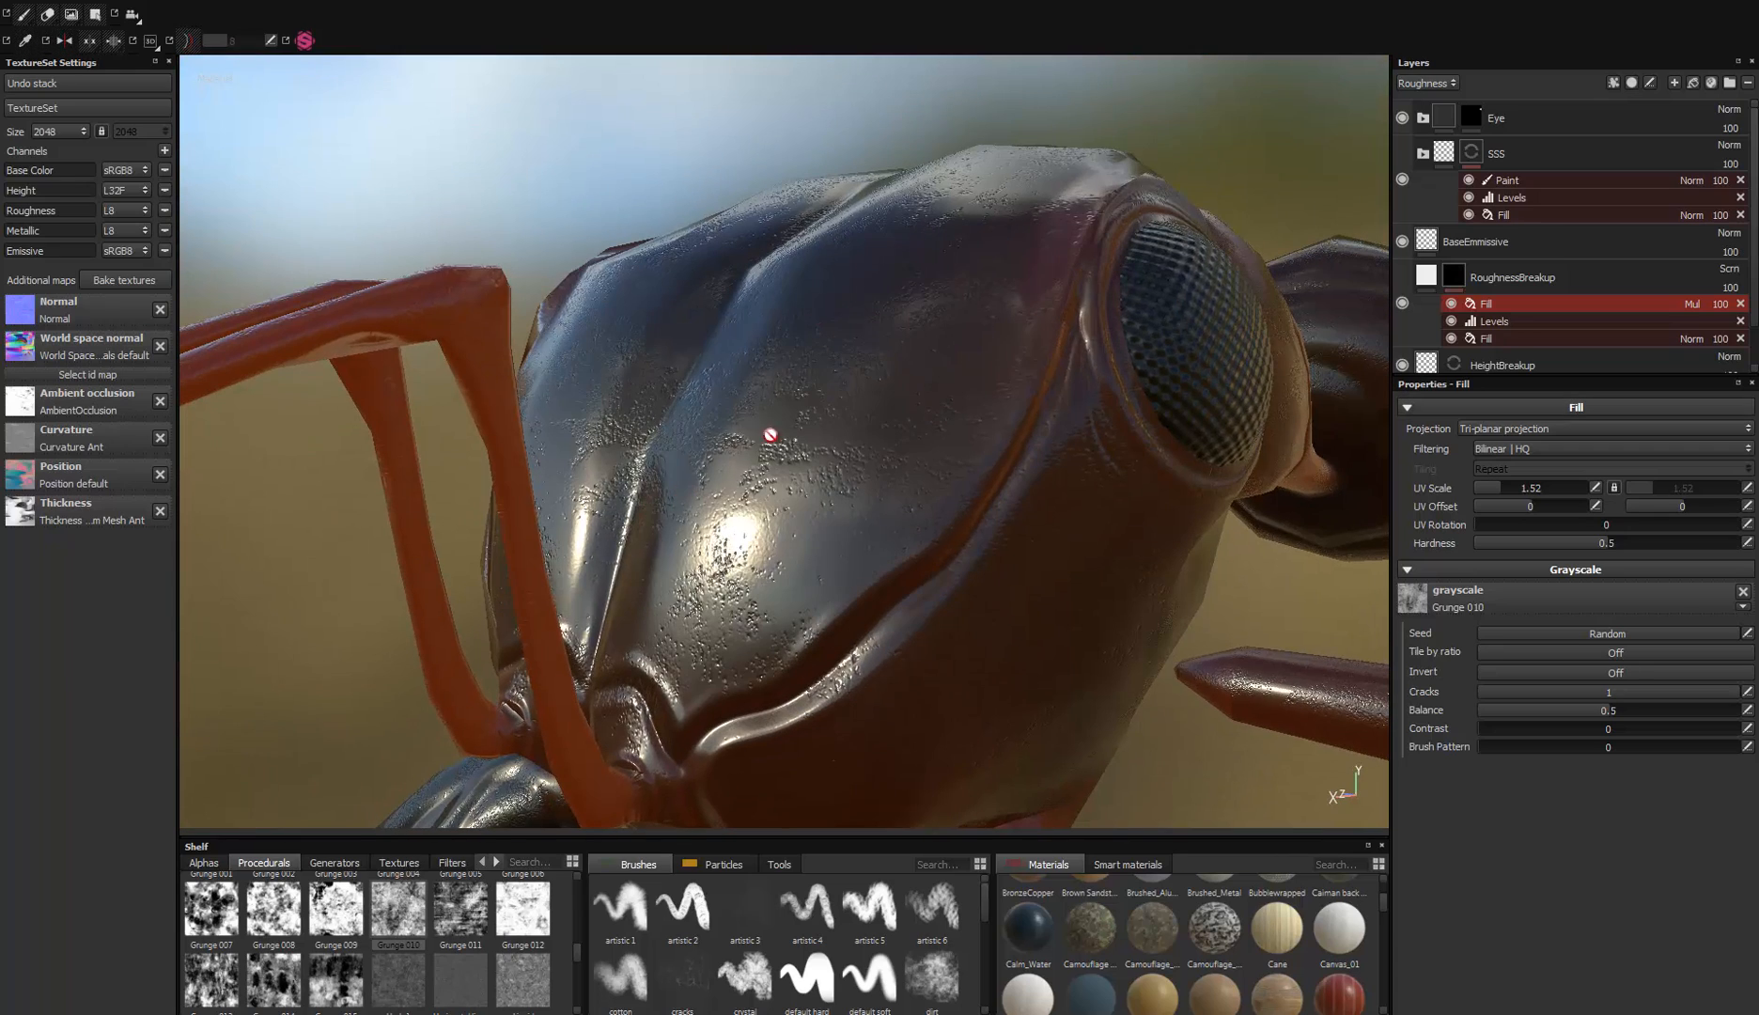
click(1689, 302)
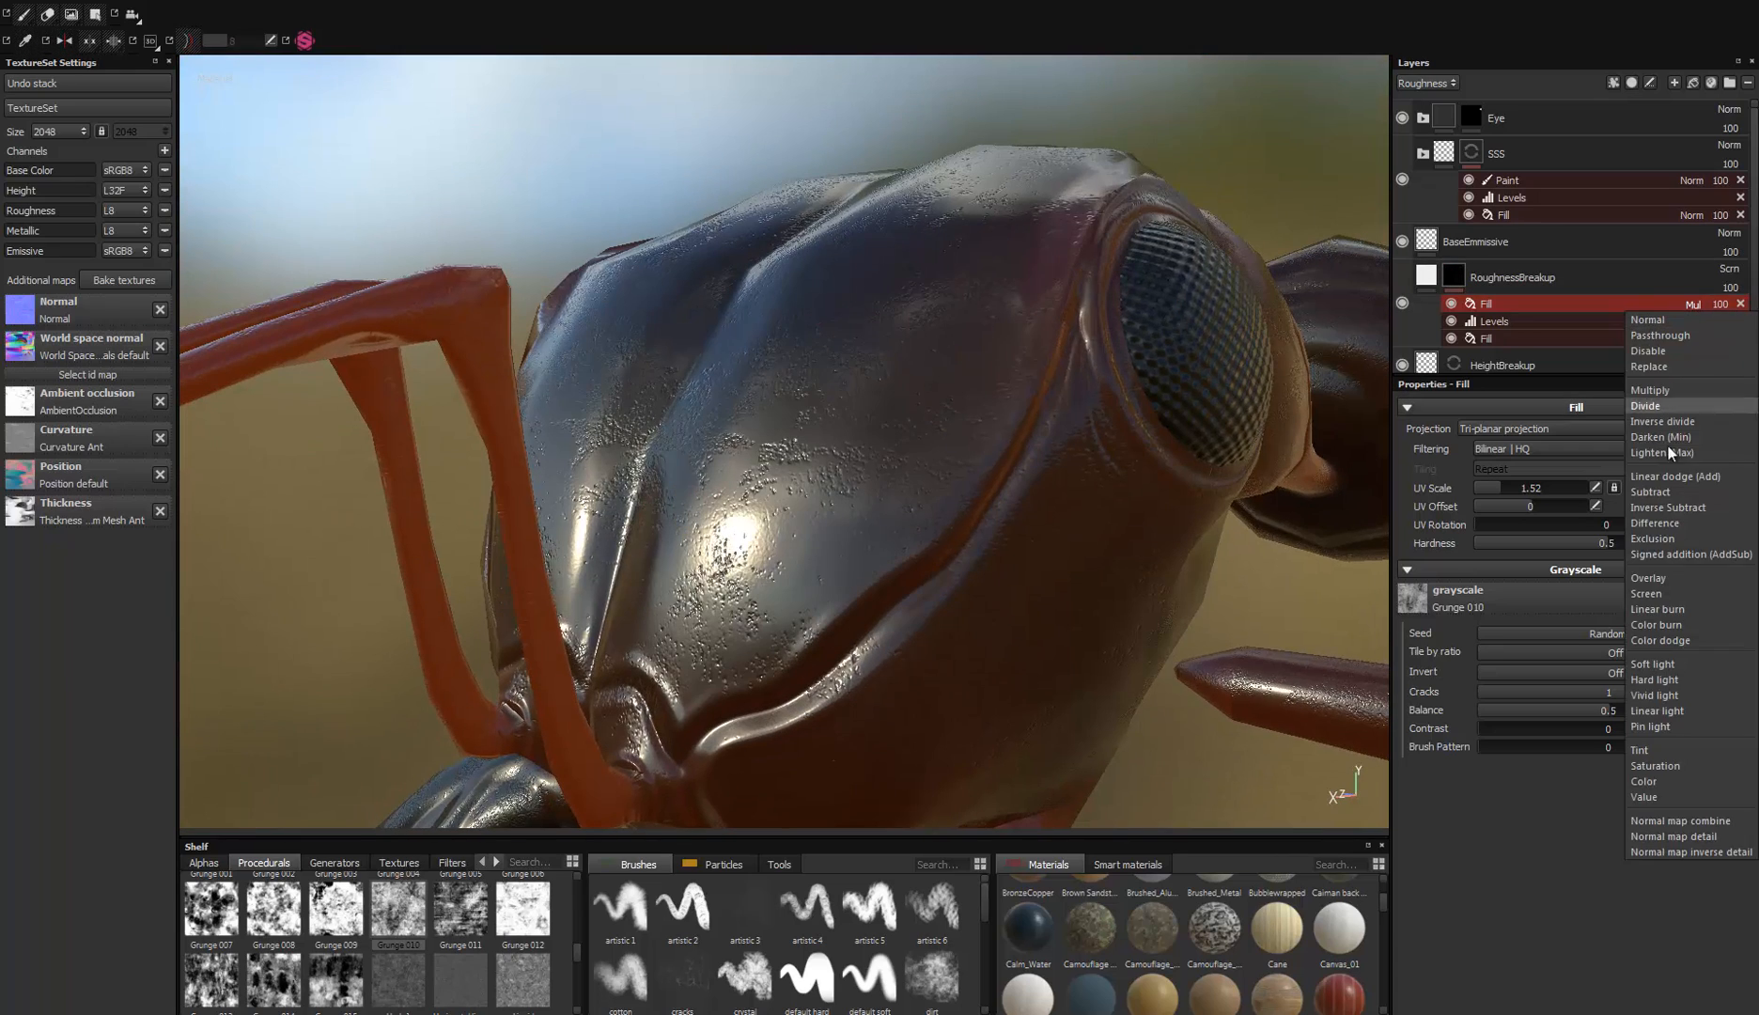
click(1665, 580)
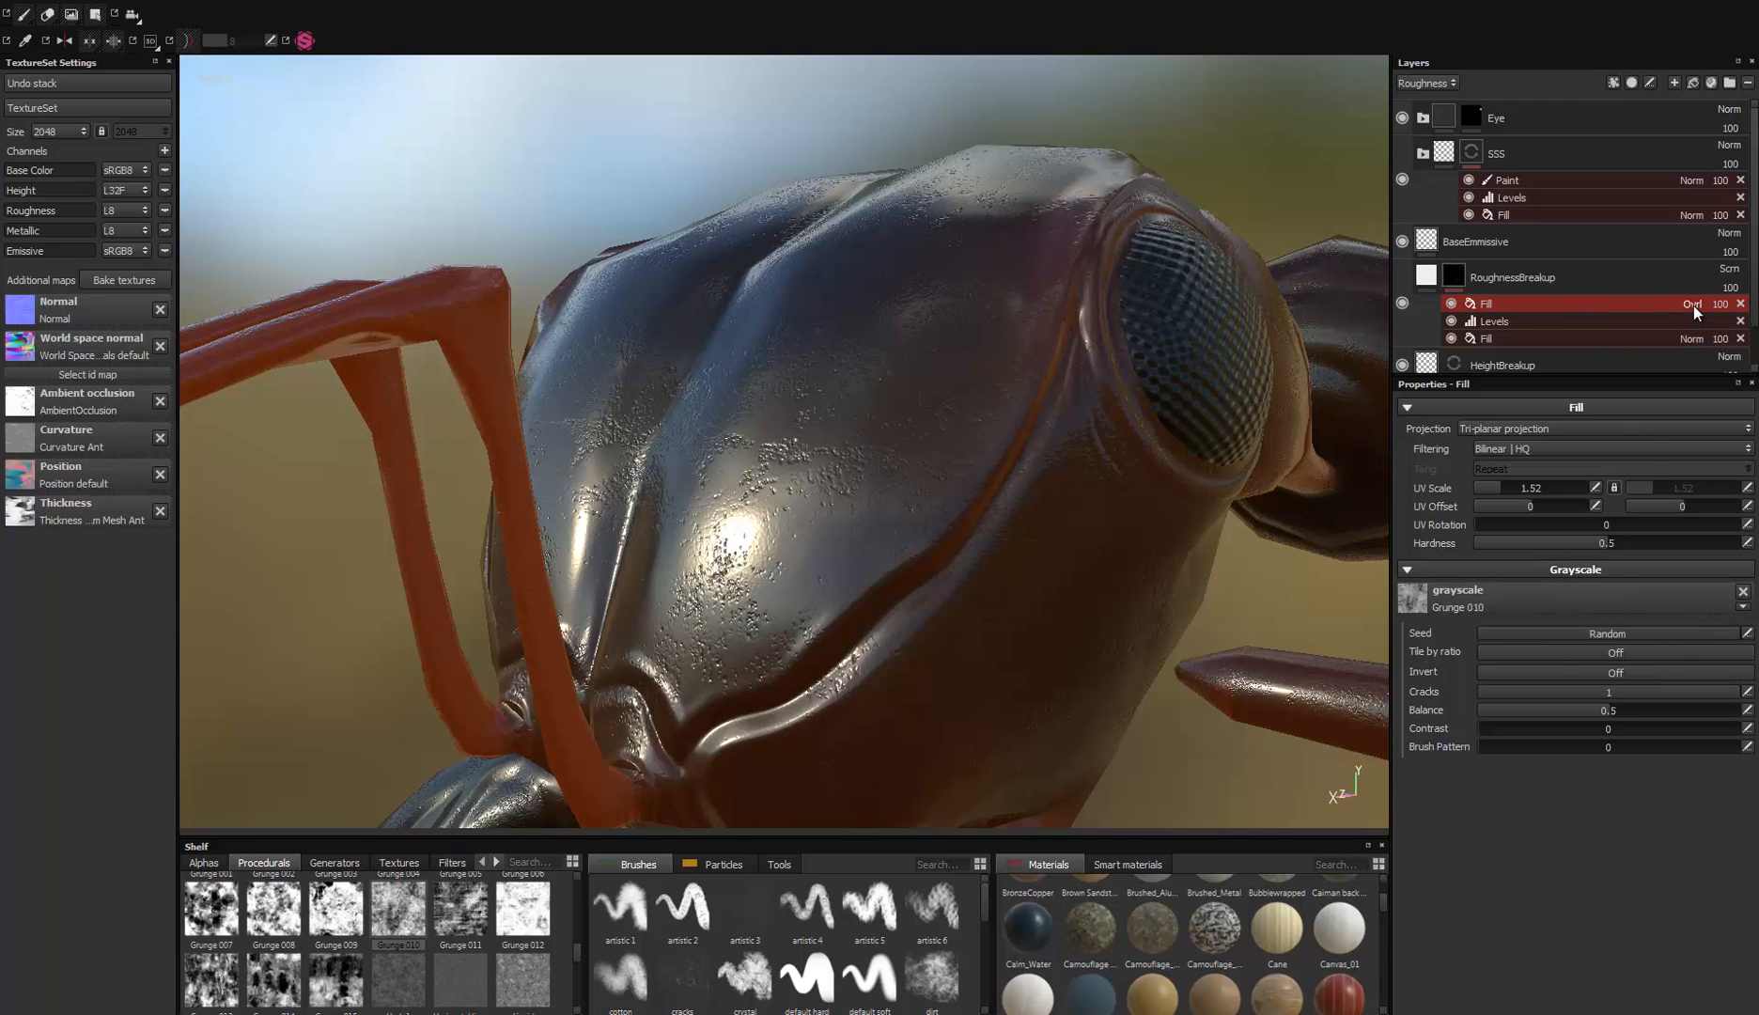
Step: Change the Grunge 010 fill's blend mode to Screen and check the head
click(1694, 306)
click(1652, 593)
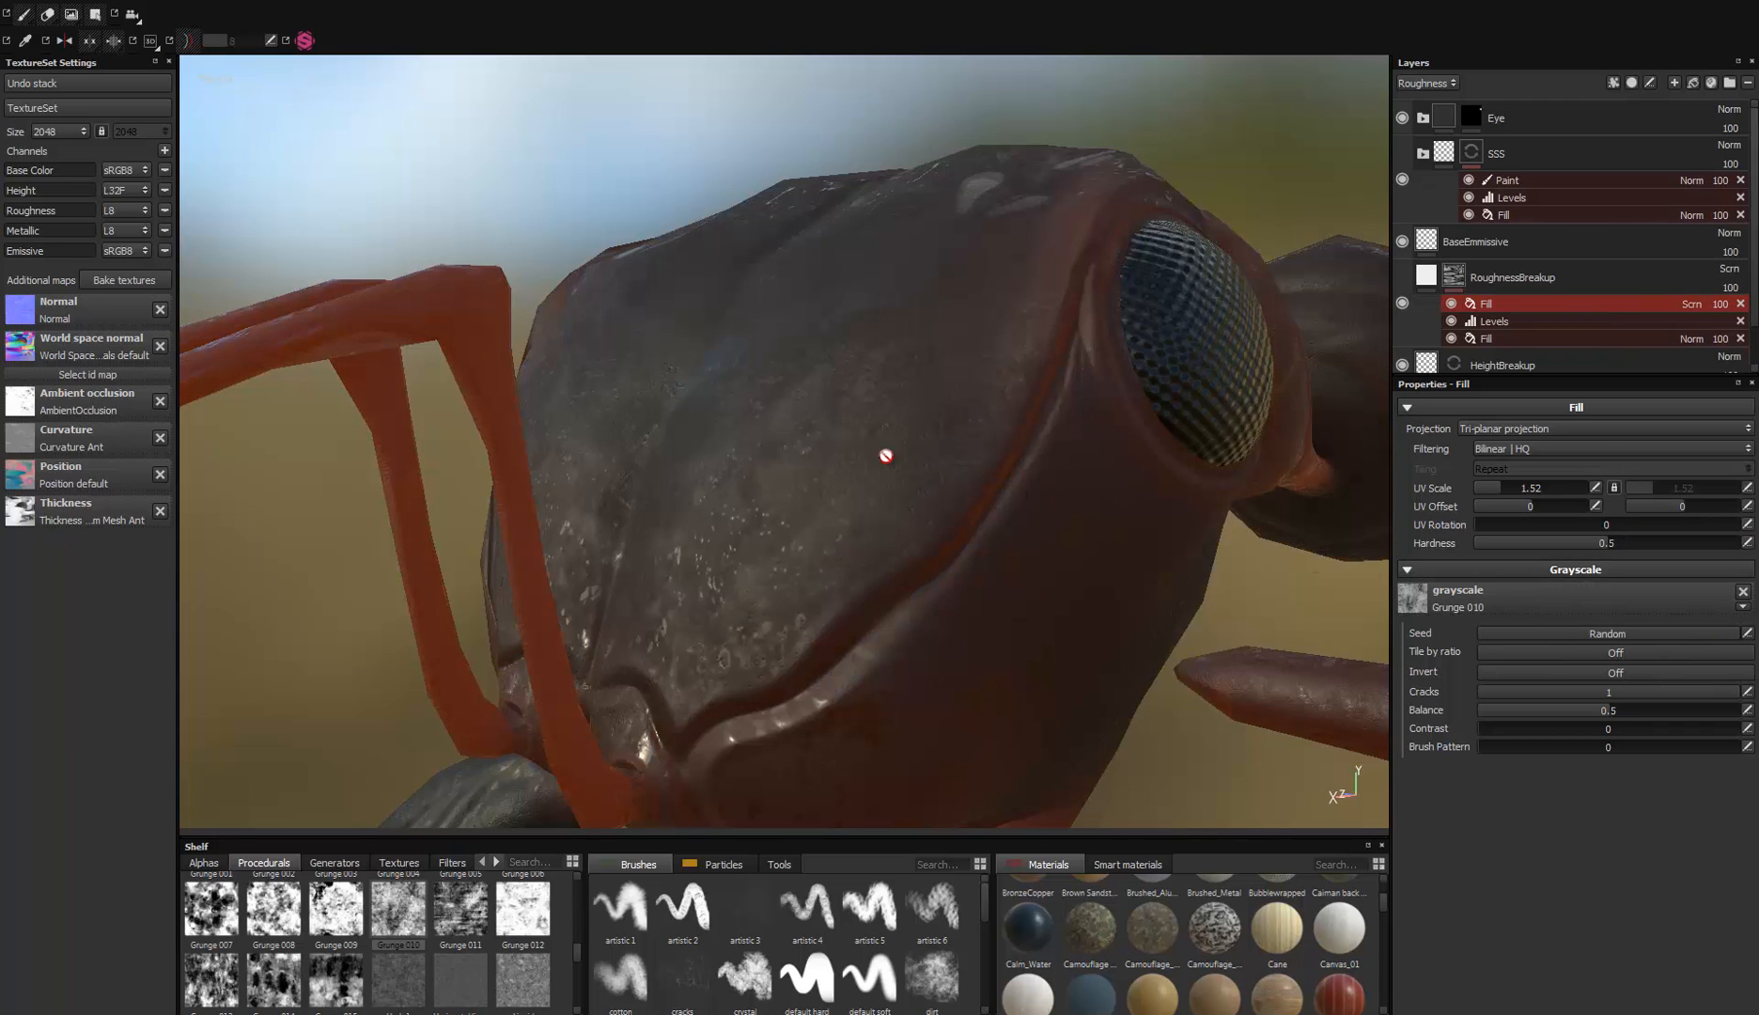
alt+drag(886, 456, 769, 452)
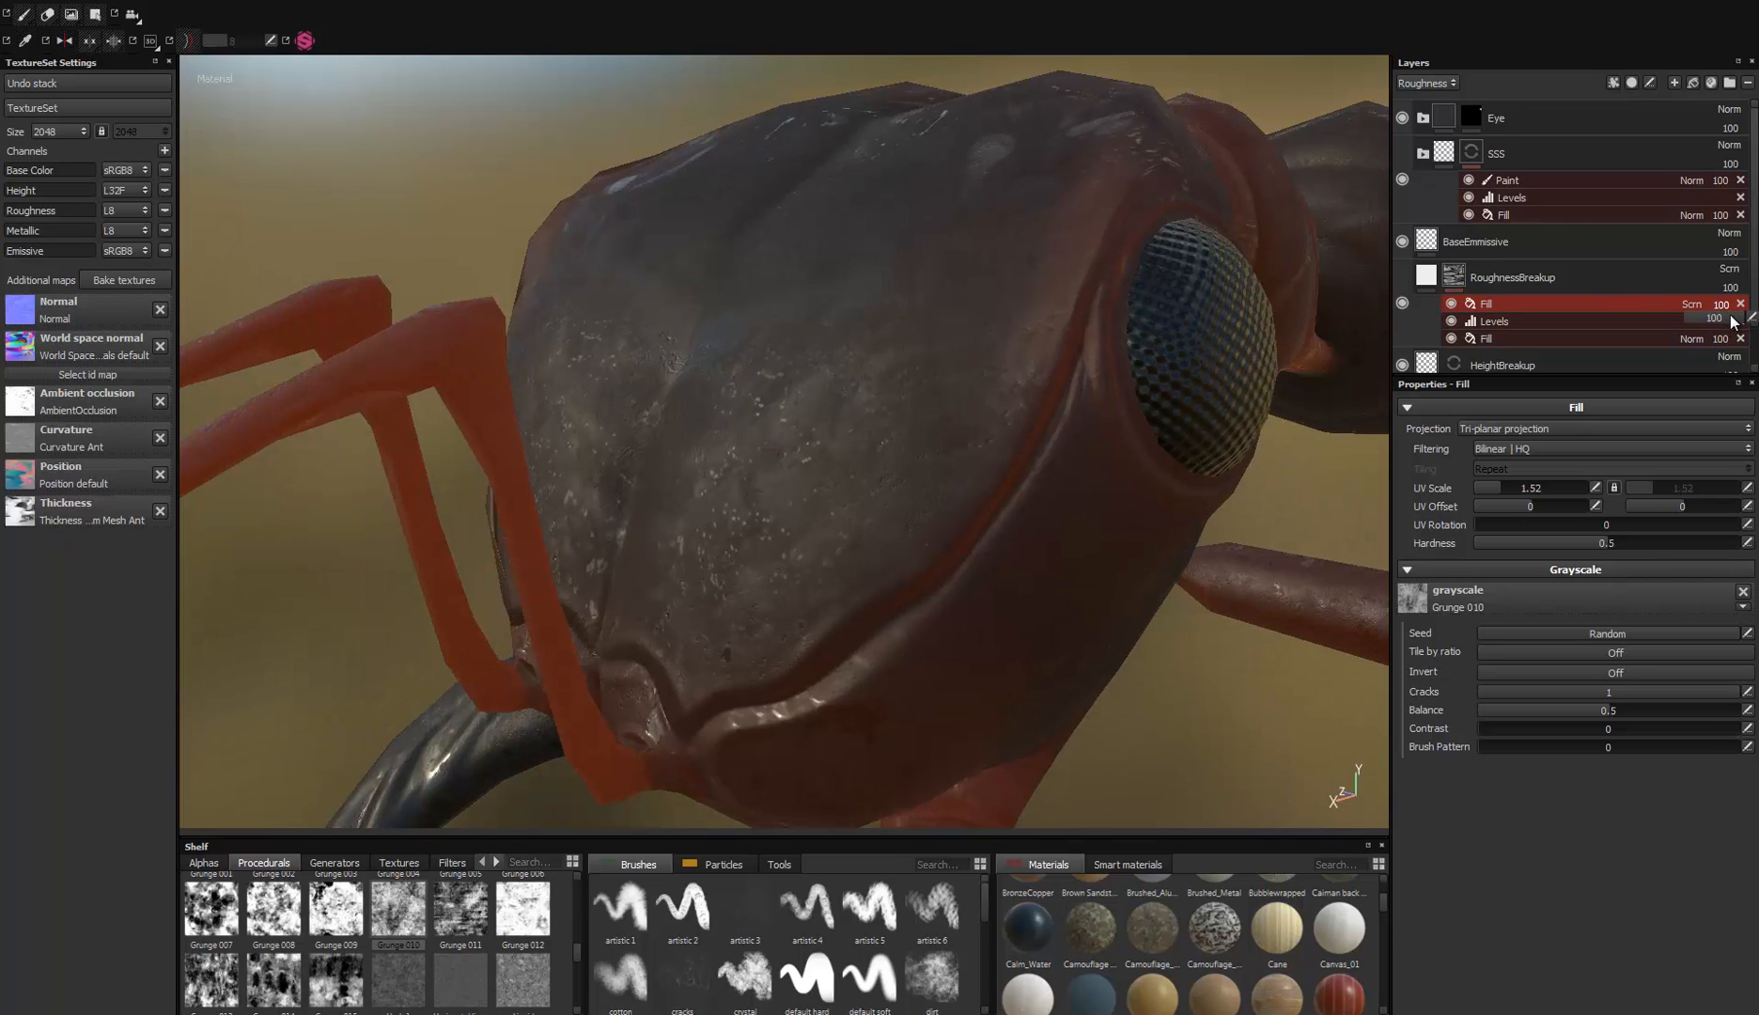
Step: Compare low and full opacities for the Grunge 010 fill and set its opacity to 51
drag(1735, 321, 1694, 318)
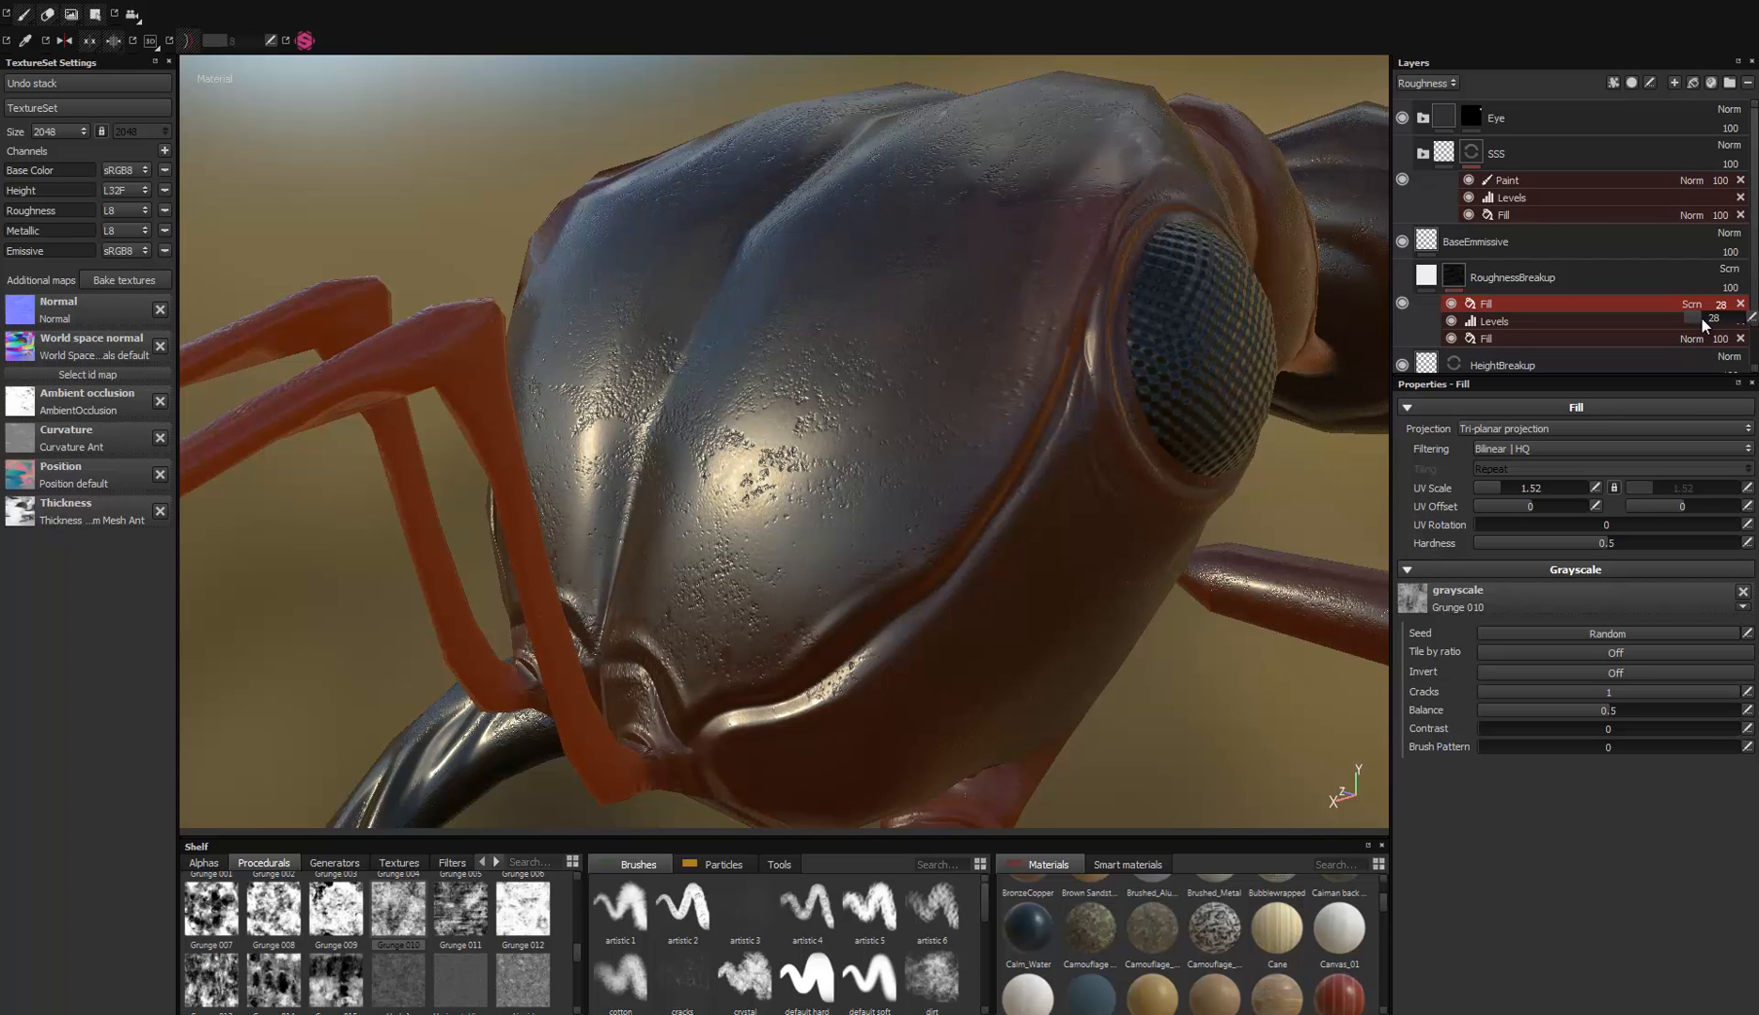
drag(1718, 323, 1752, 319)
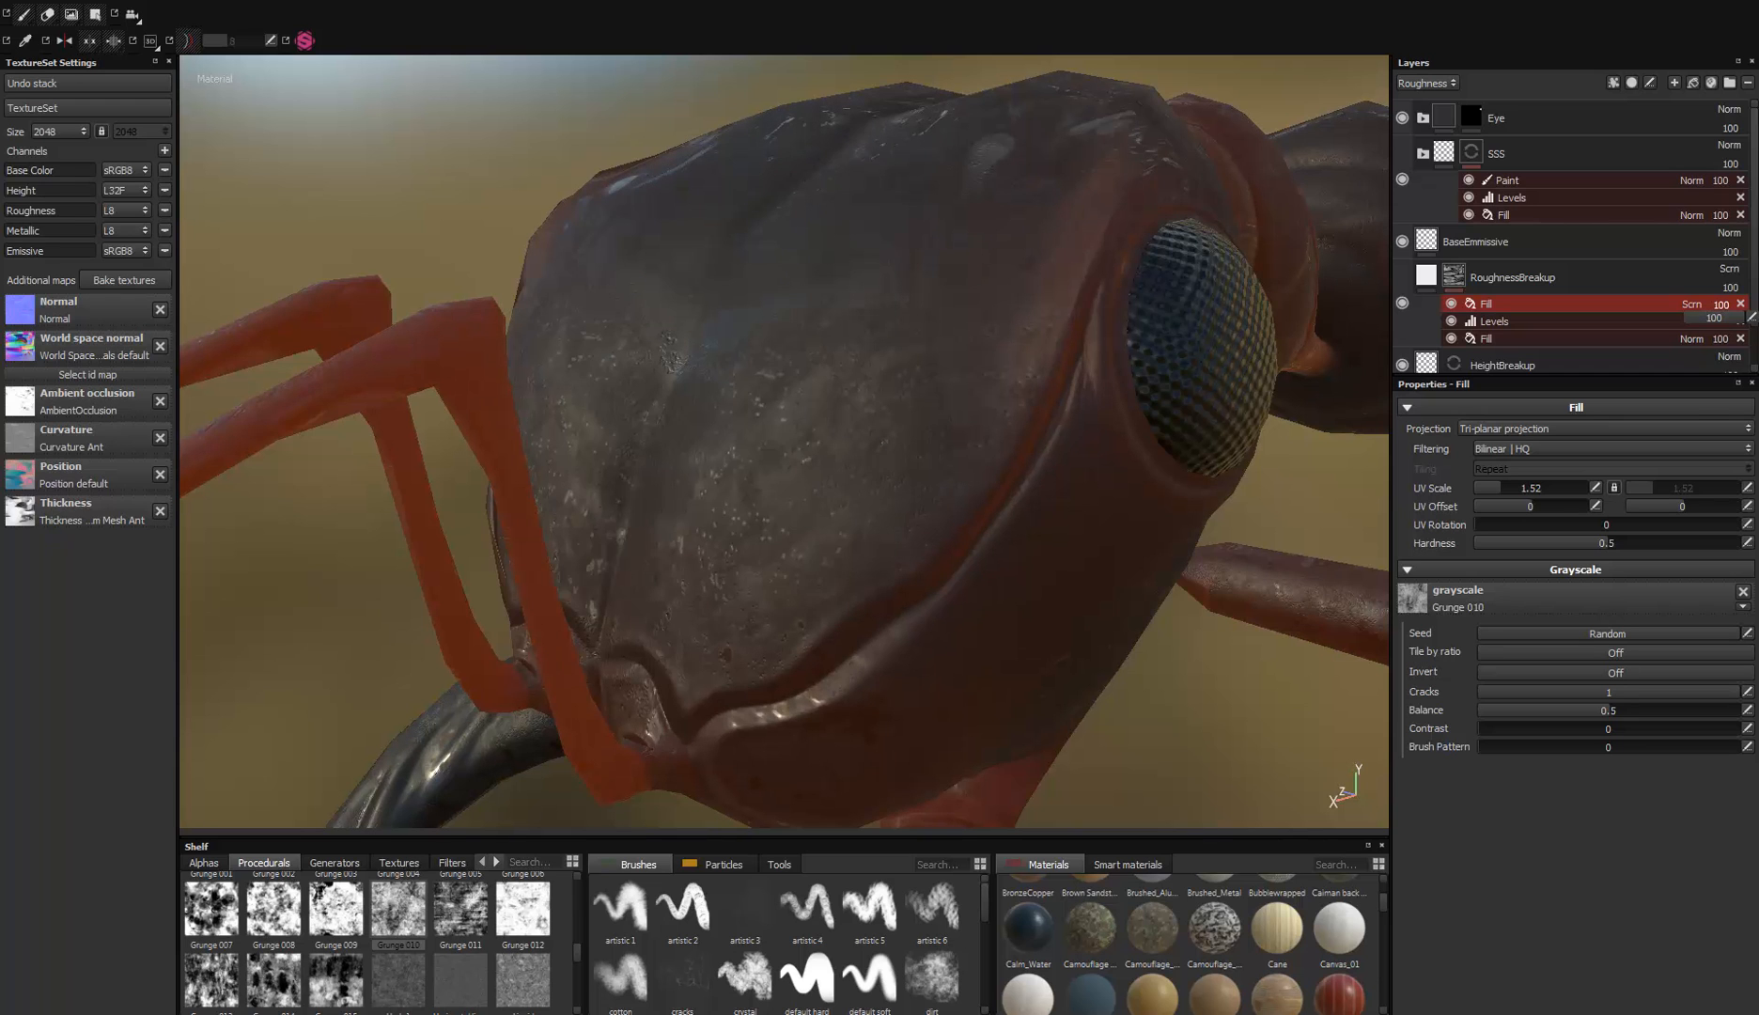
alt+drag(1100, 330, 870, 378)
alt+right_drag(784, 387, 902, 395)
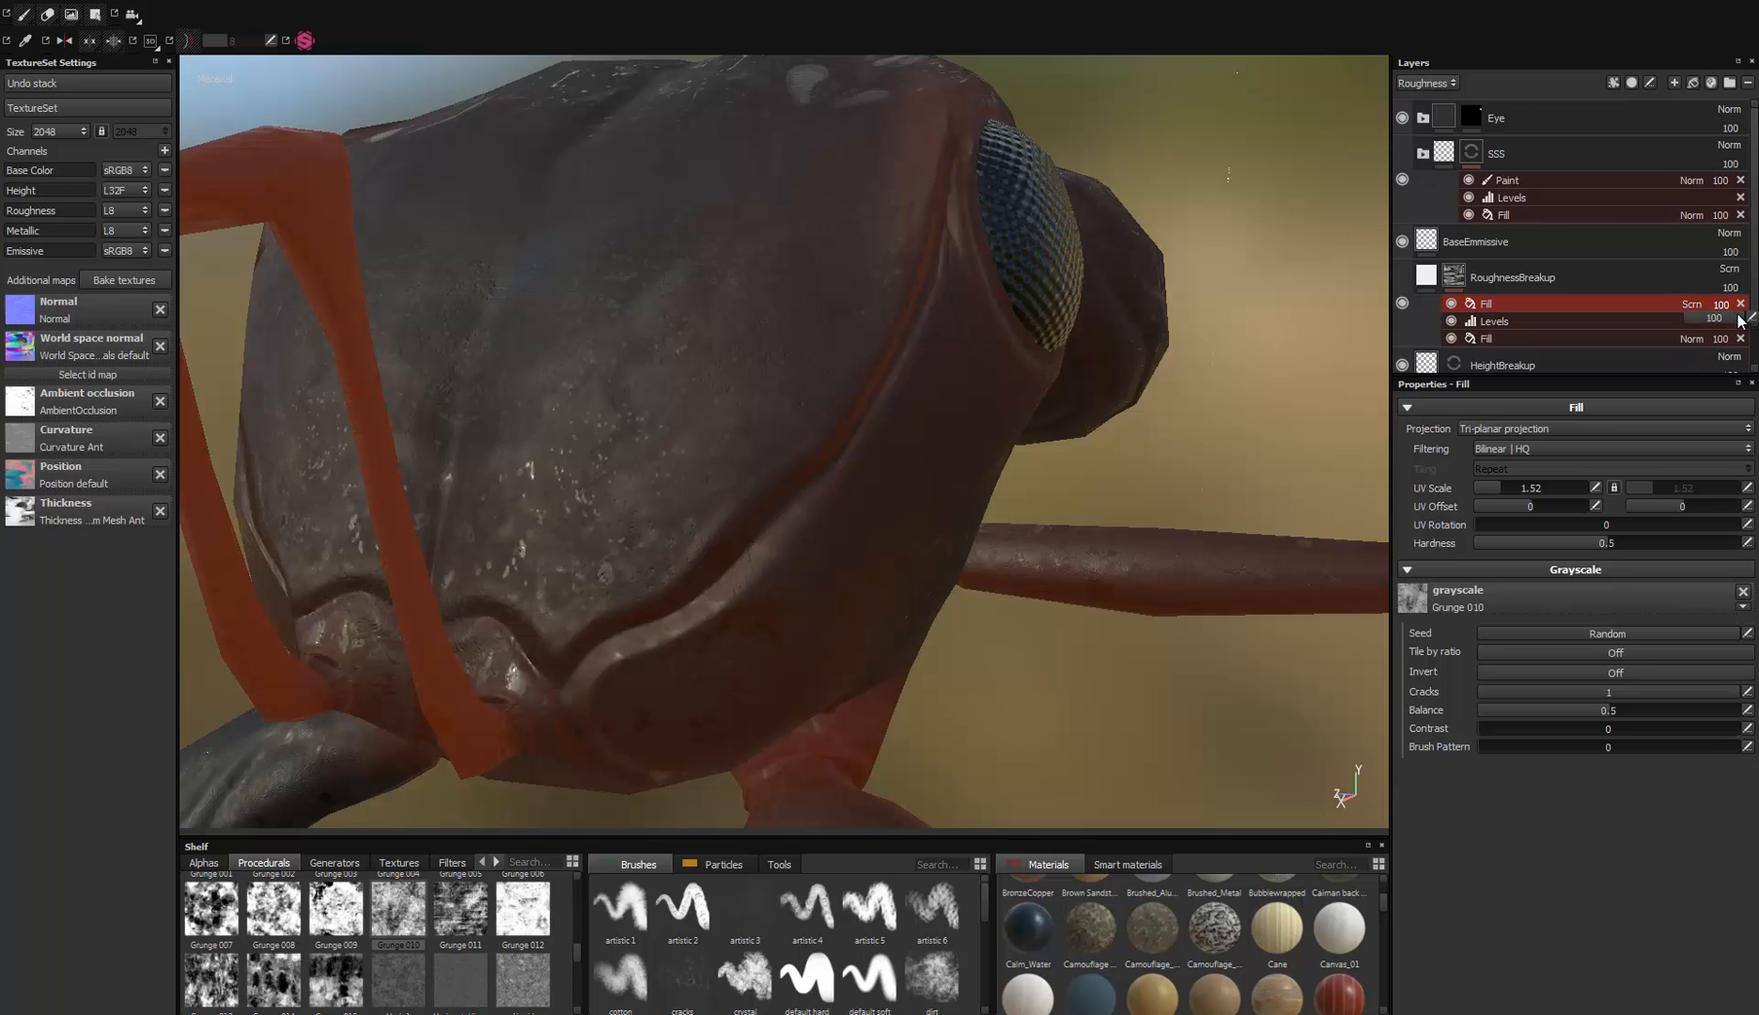
drag(1739, 321, 1712, 322)
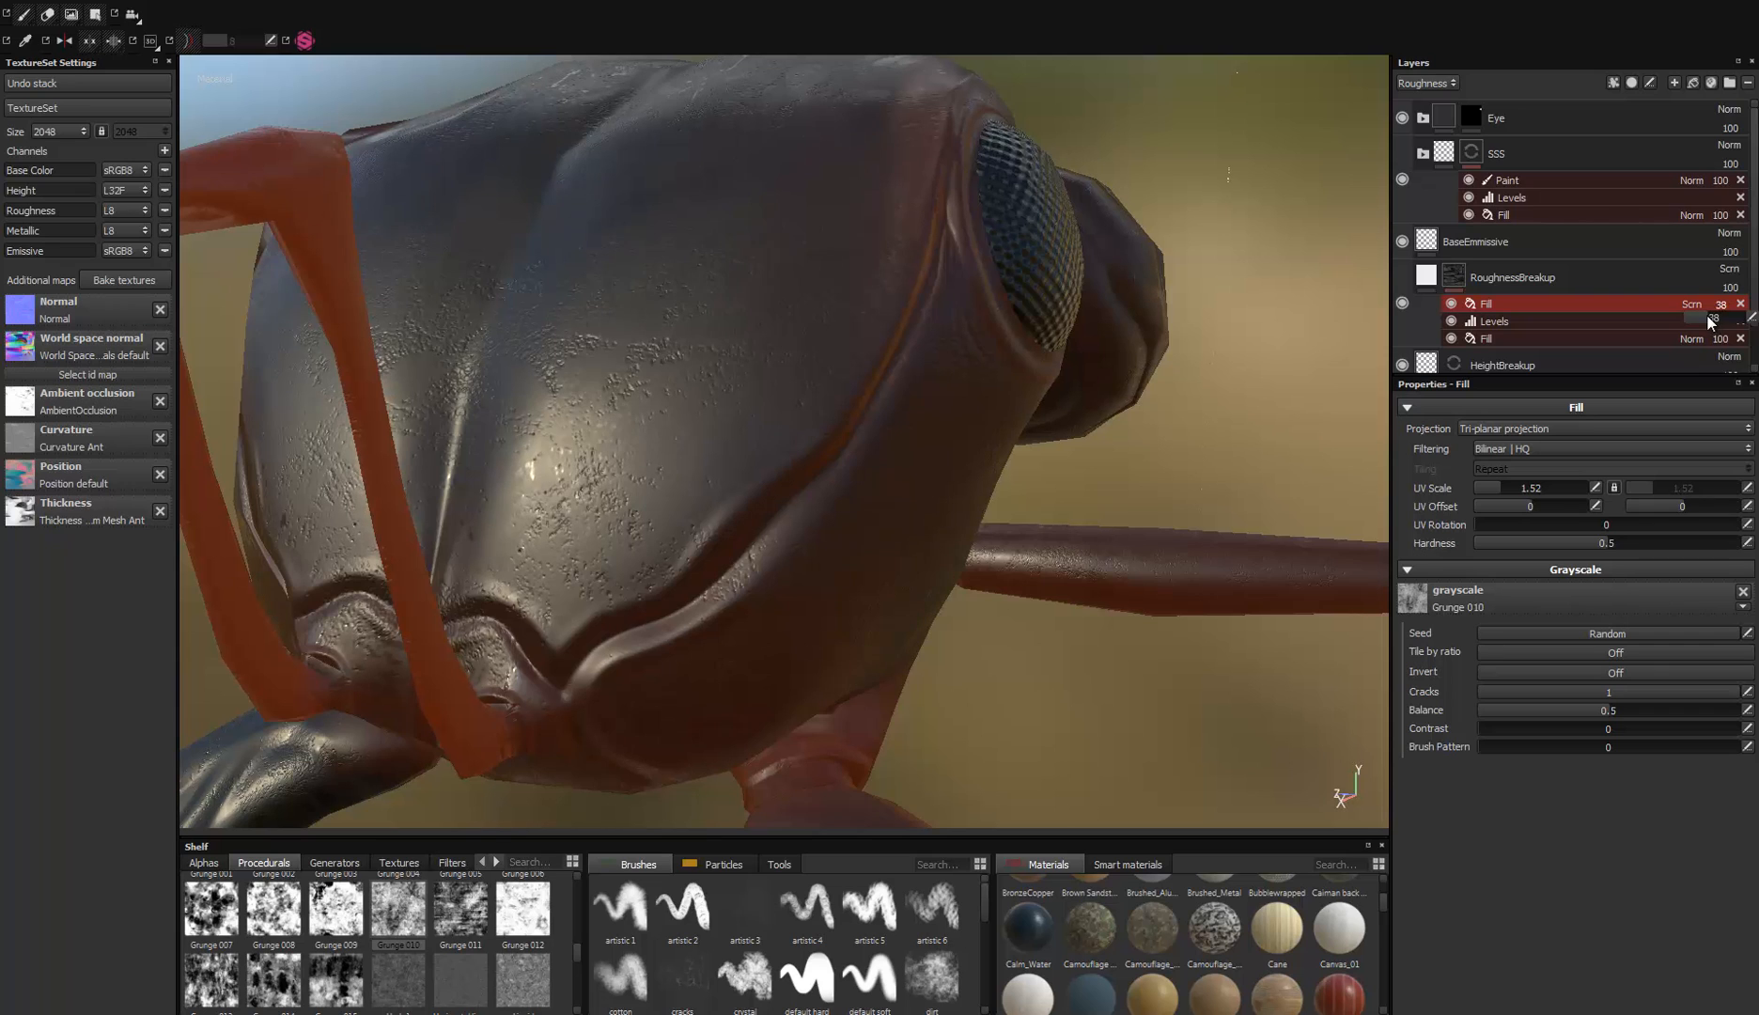
drag(1712, 324, 1717, 326)
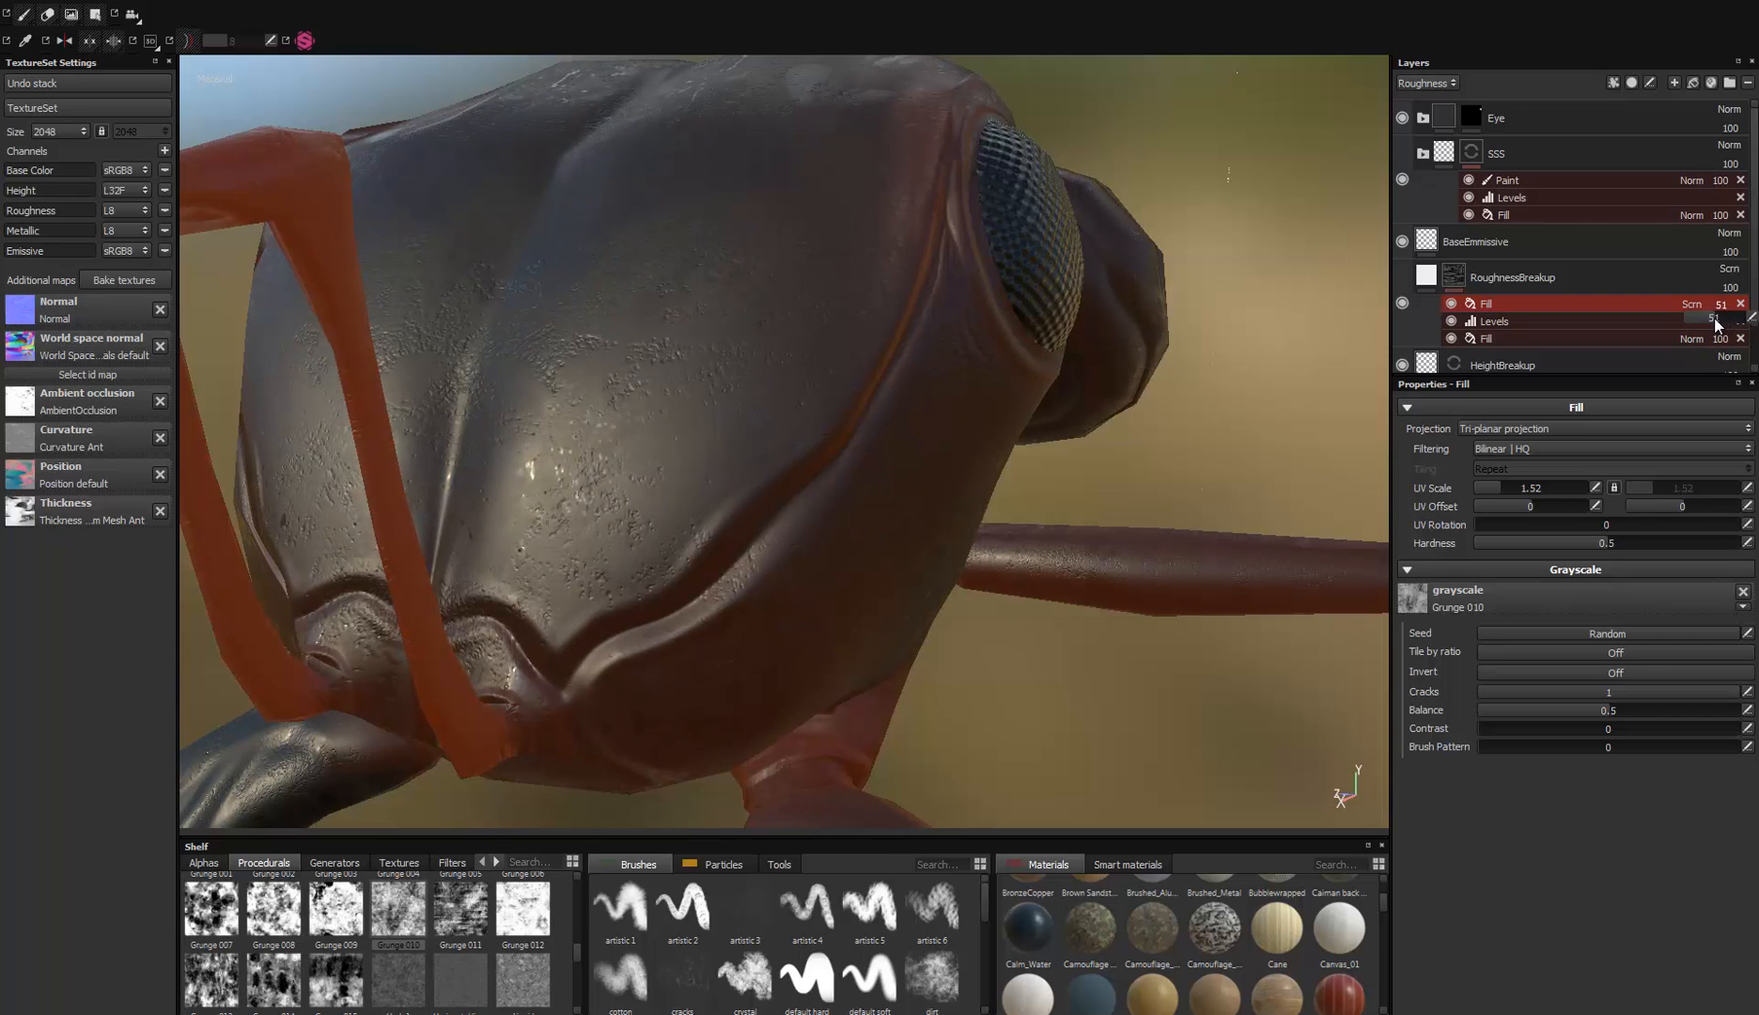
Step: Examine the softened roughness breakup on the ant's head, eye and mandibles from several angles
alt+drag(977, 311, 931, 400)
alt+right_drag(930, 400, 863, 240)
alt+drag(864, 239, 818, 350)
alt+right_drag(817, 350, 805, 498)
alt+drag(805, 498, 872, 500)
alt+right_drag(872, 500, 832, 374)
alt+drag(833, 374, 837, 271)
alt+right_drag(836, 271, 797, 475)
alt+drag(797, 475, 933, 627)
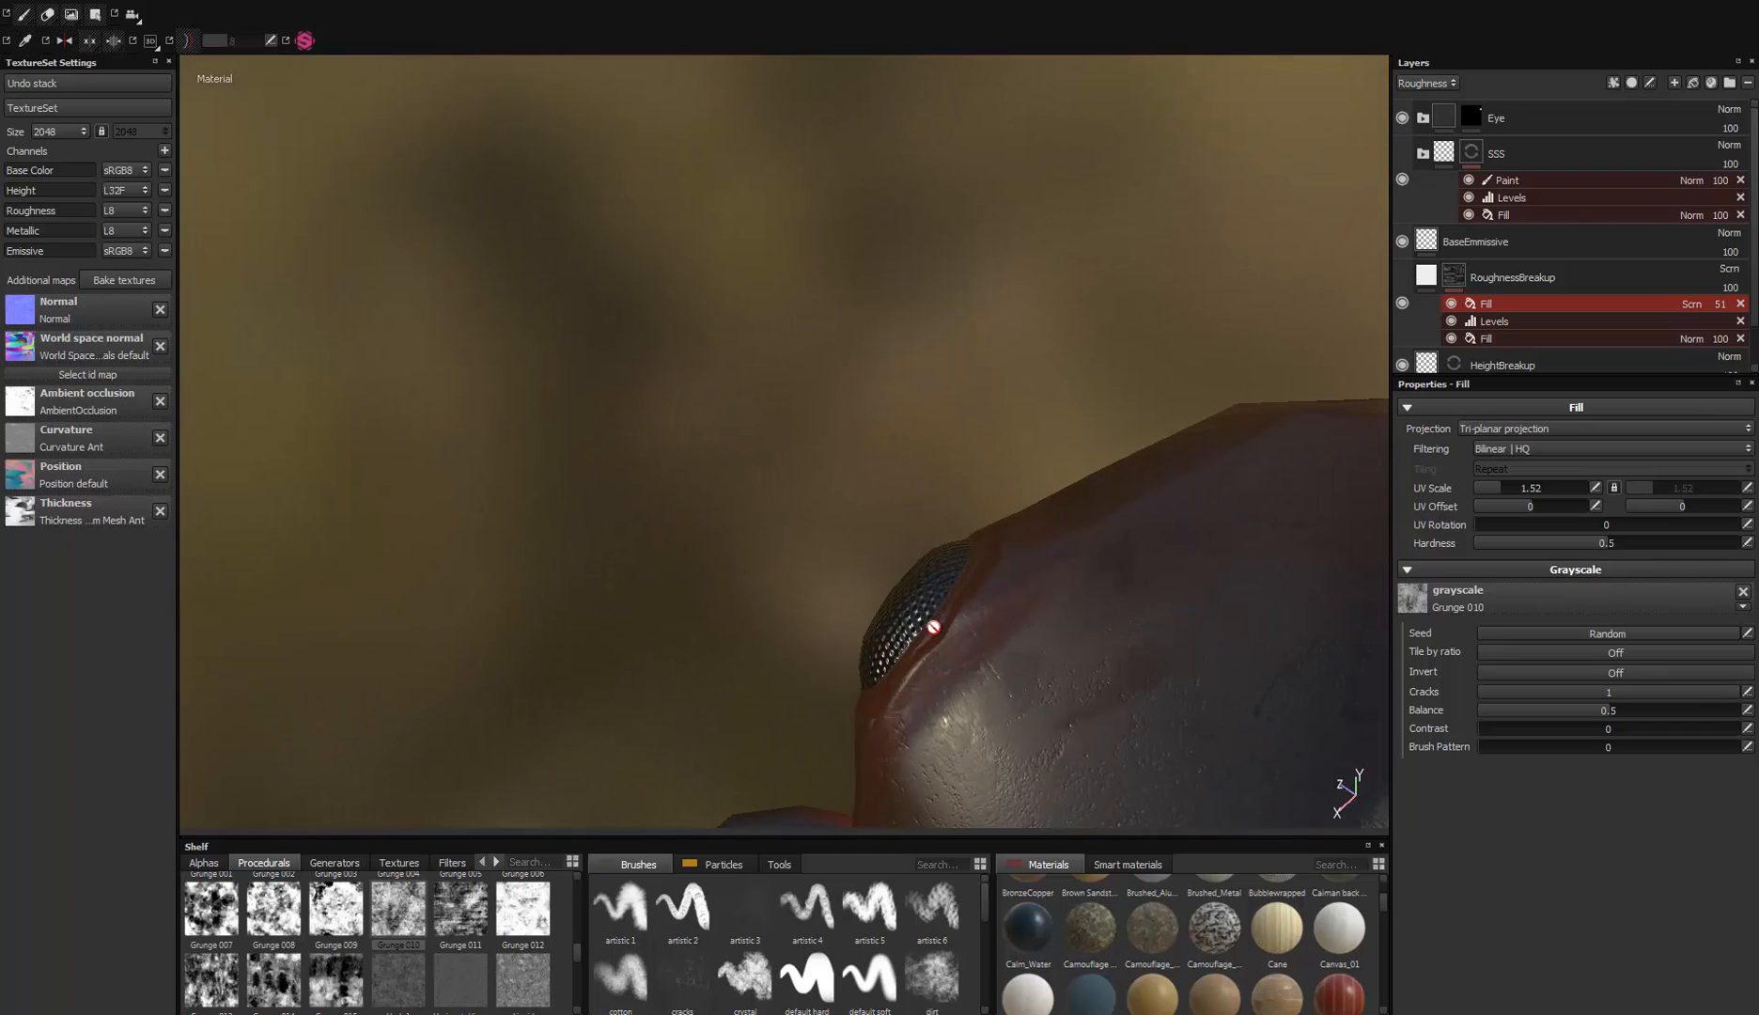
alt+drag(770, 587, 948, 486)
alt+drag(960, 348, 859, 390)
alt+drag(769, 604, 853, 527)
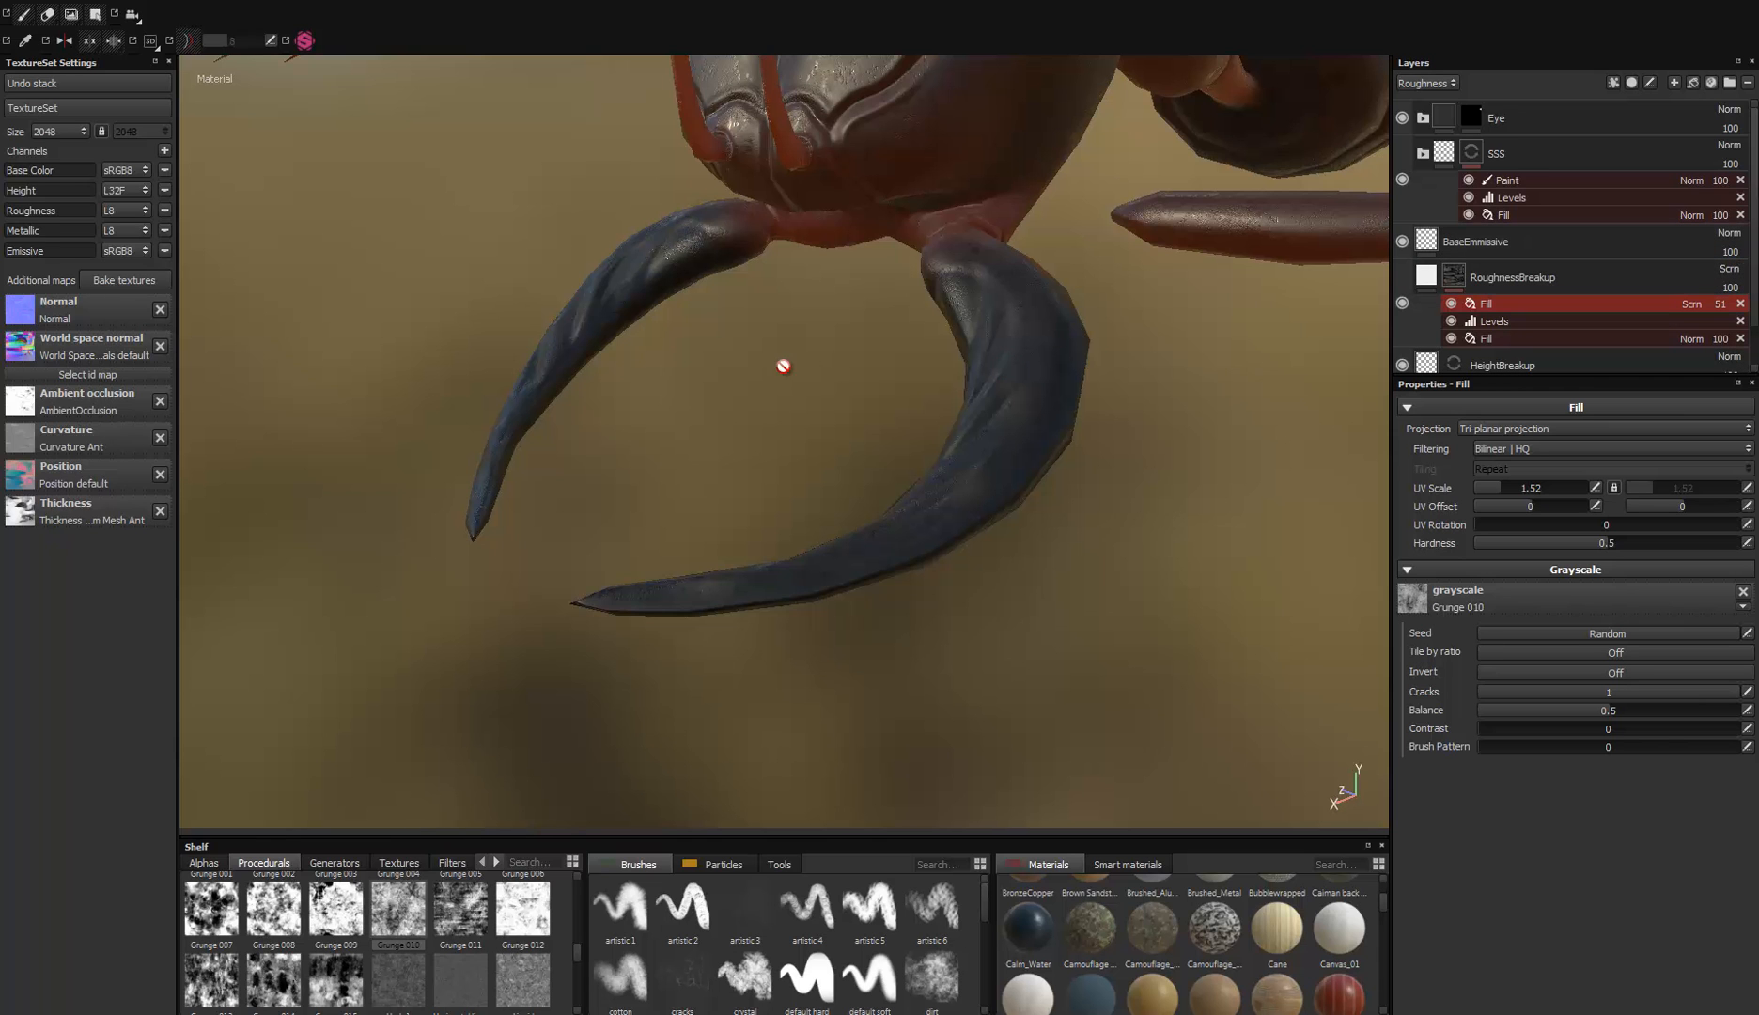
alt+drag(784, 365, 1017, 316)
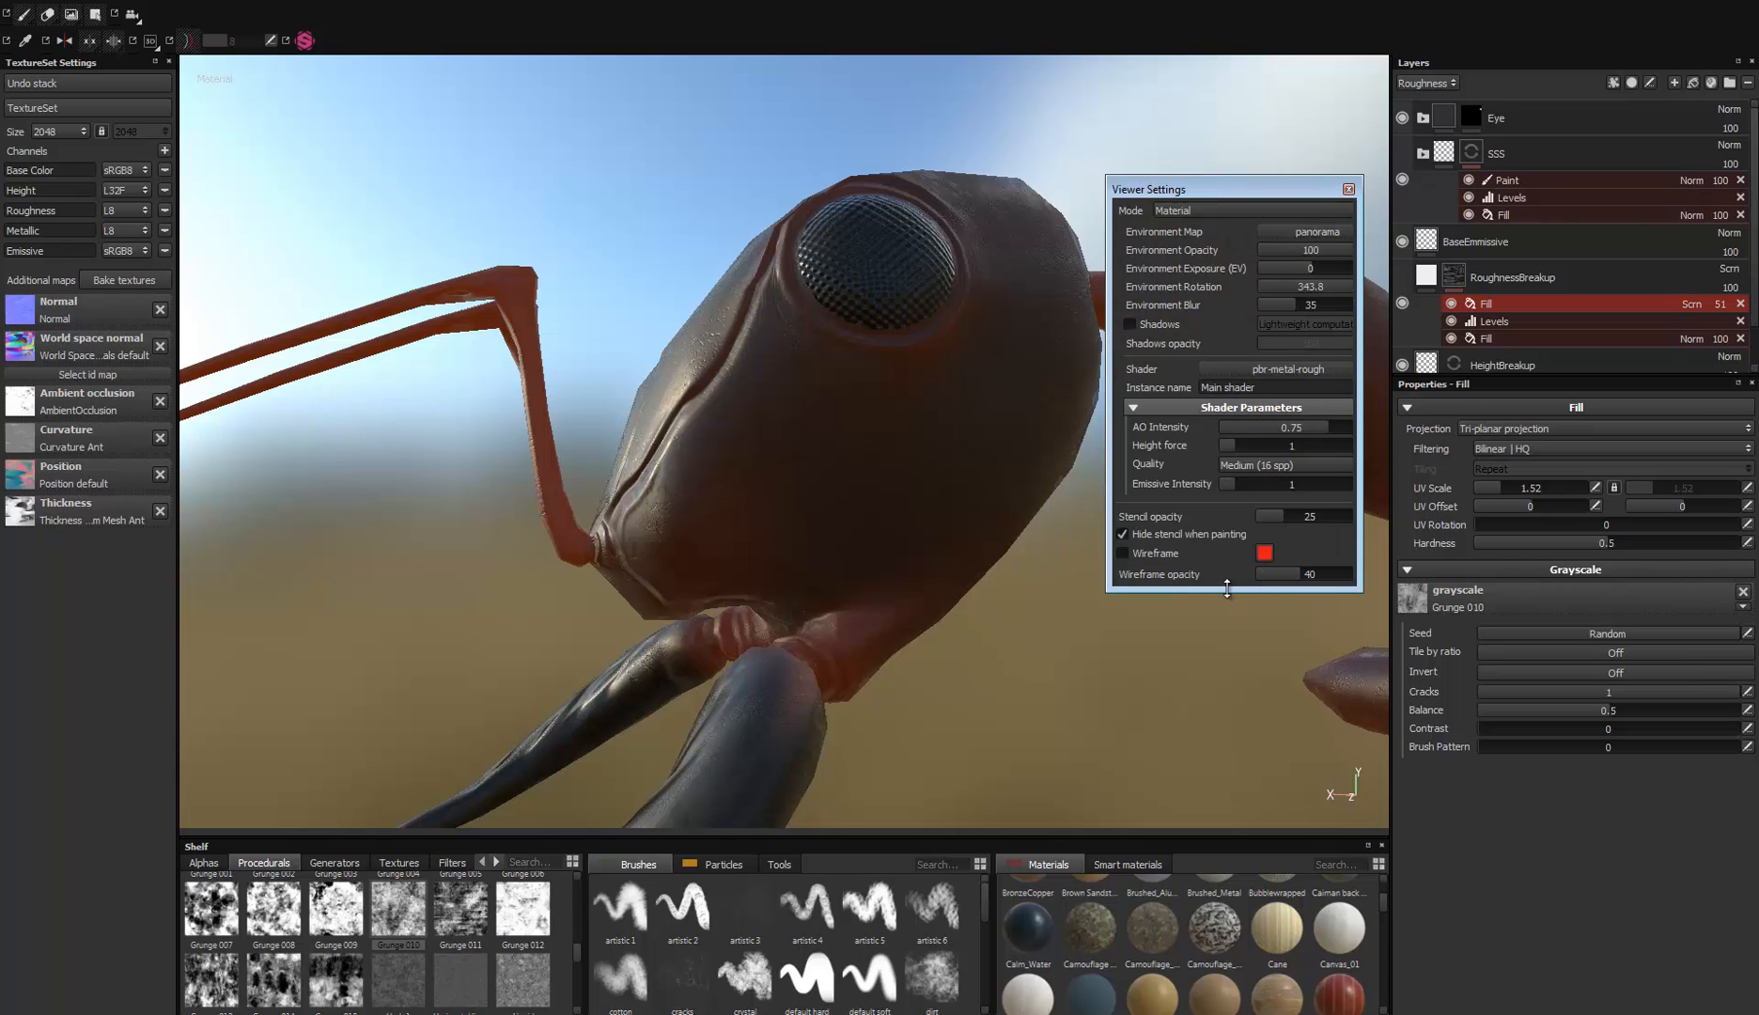
Step: Enlarge the Viewer Settings window and raise the shader's Emissive Intensity to 9.24
drag(1224, 691, 1226, 696)
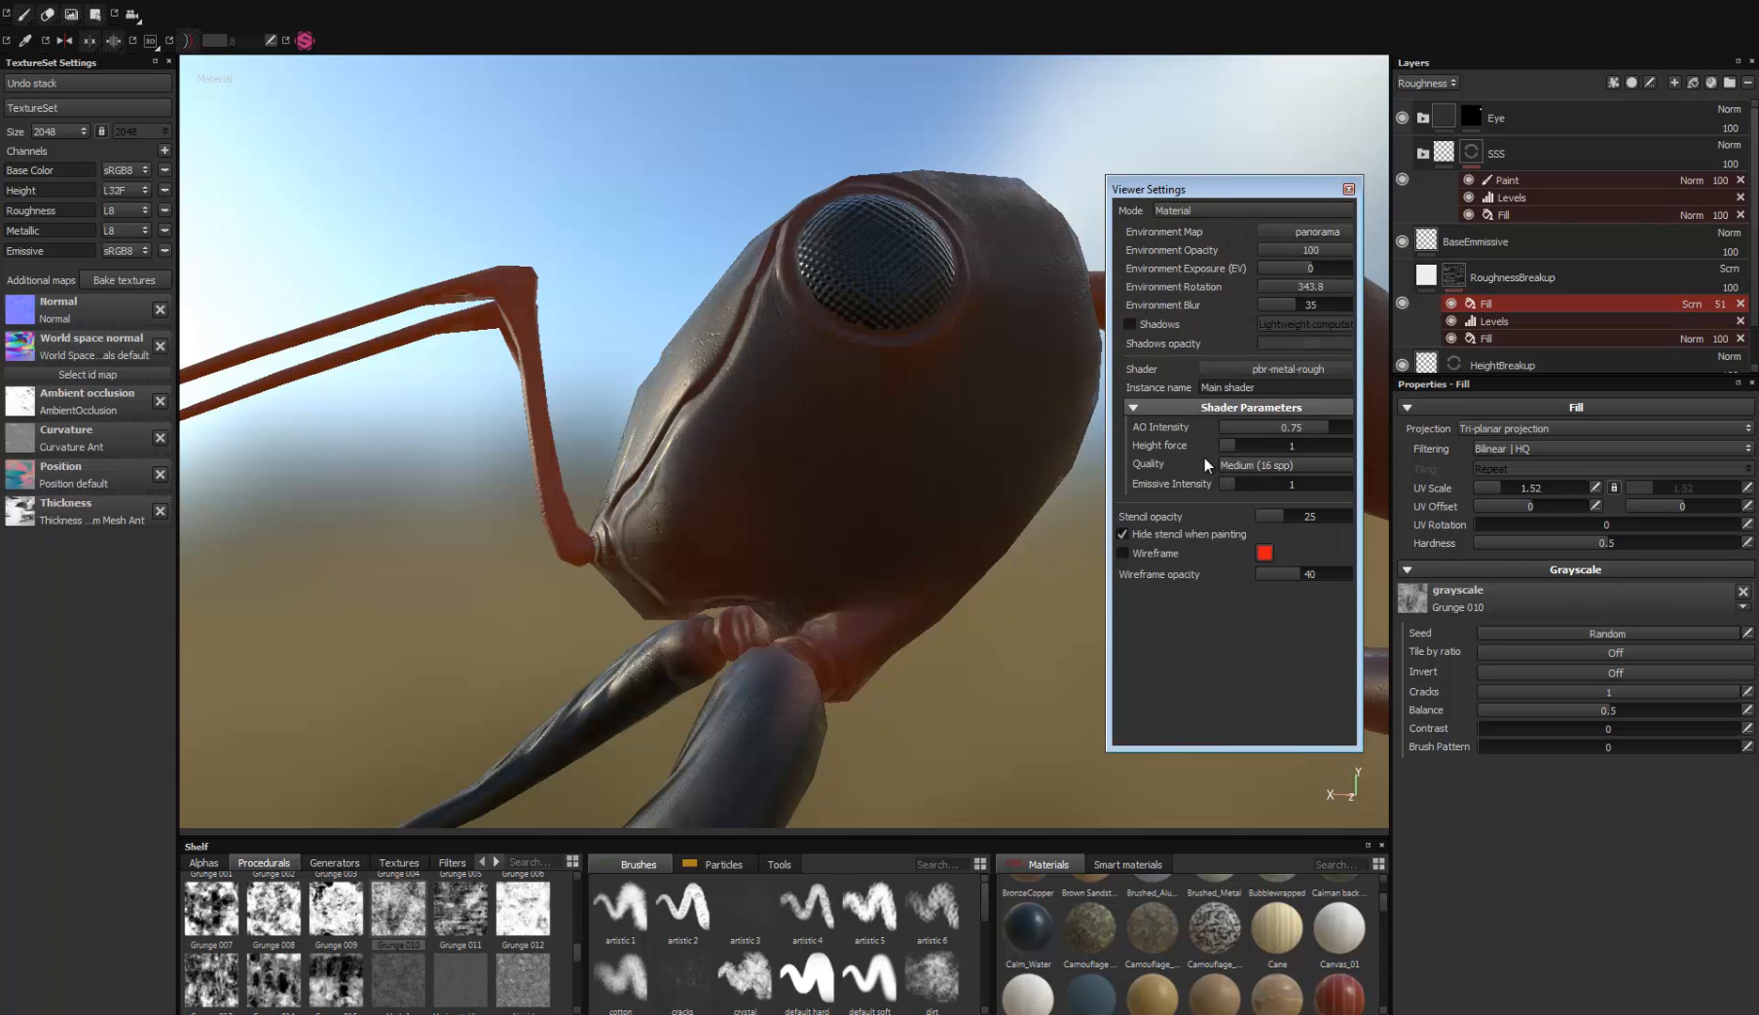
drag(1231, 480, 1356, 481)
alt+drag(949, 451, 810, 453)
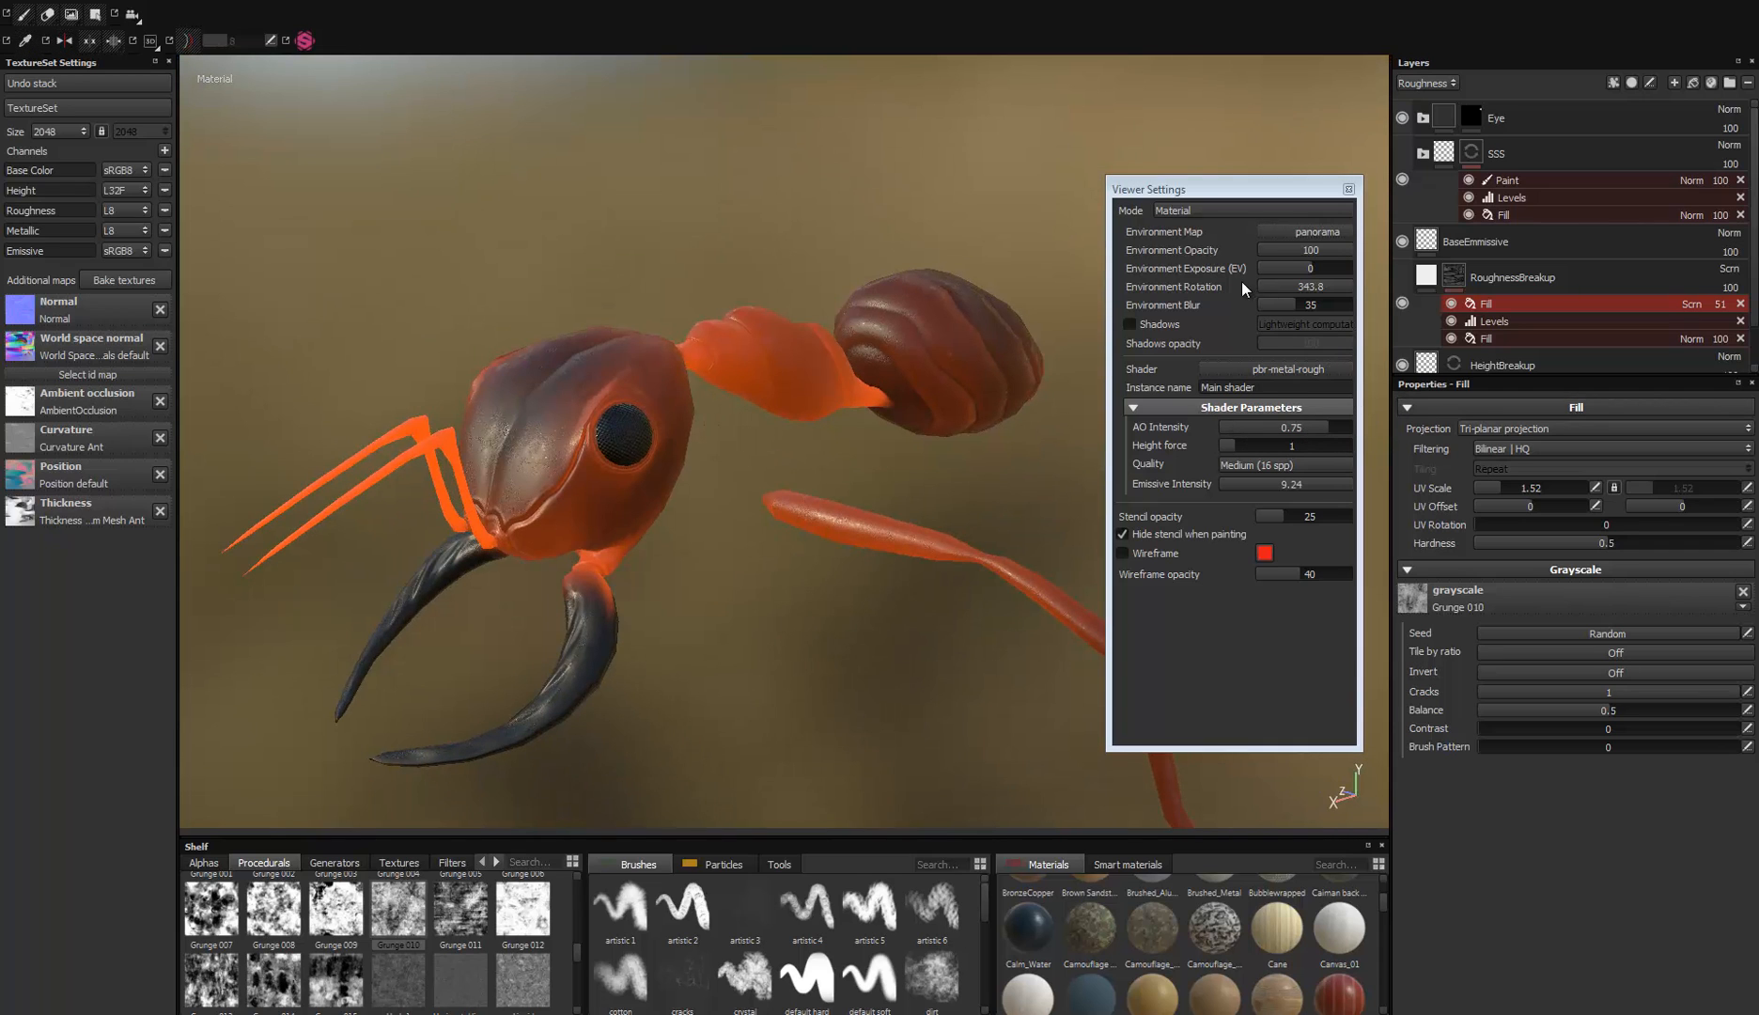
Step: Set the Environment Opacity to 0 and dock the Viewer Settings between the Layers and Properties
drag(1311, 253, 1231, 257)
alt+drag(841, 389, 499, 476)
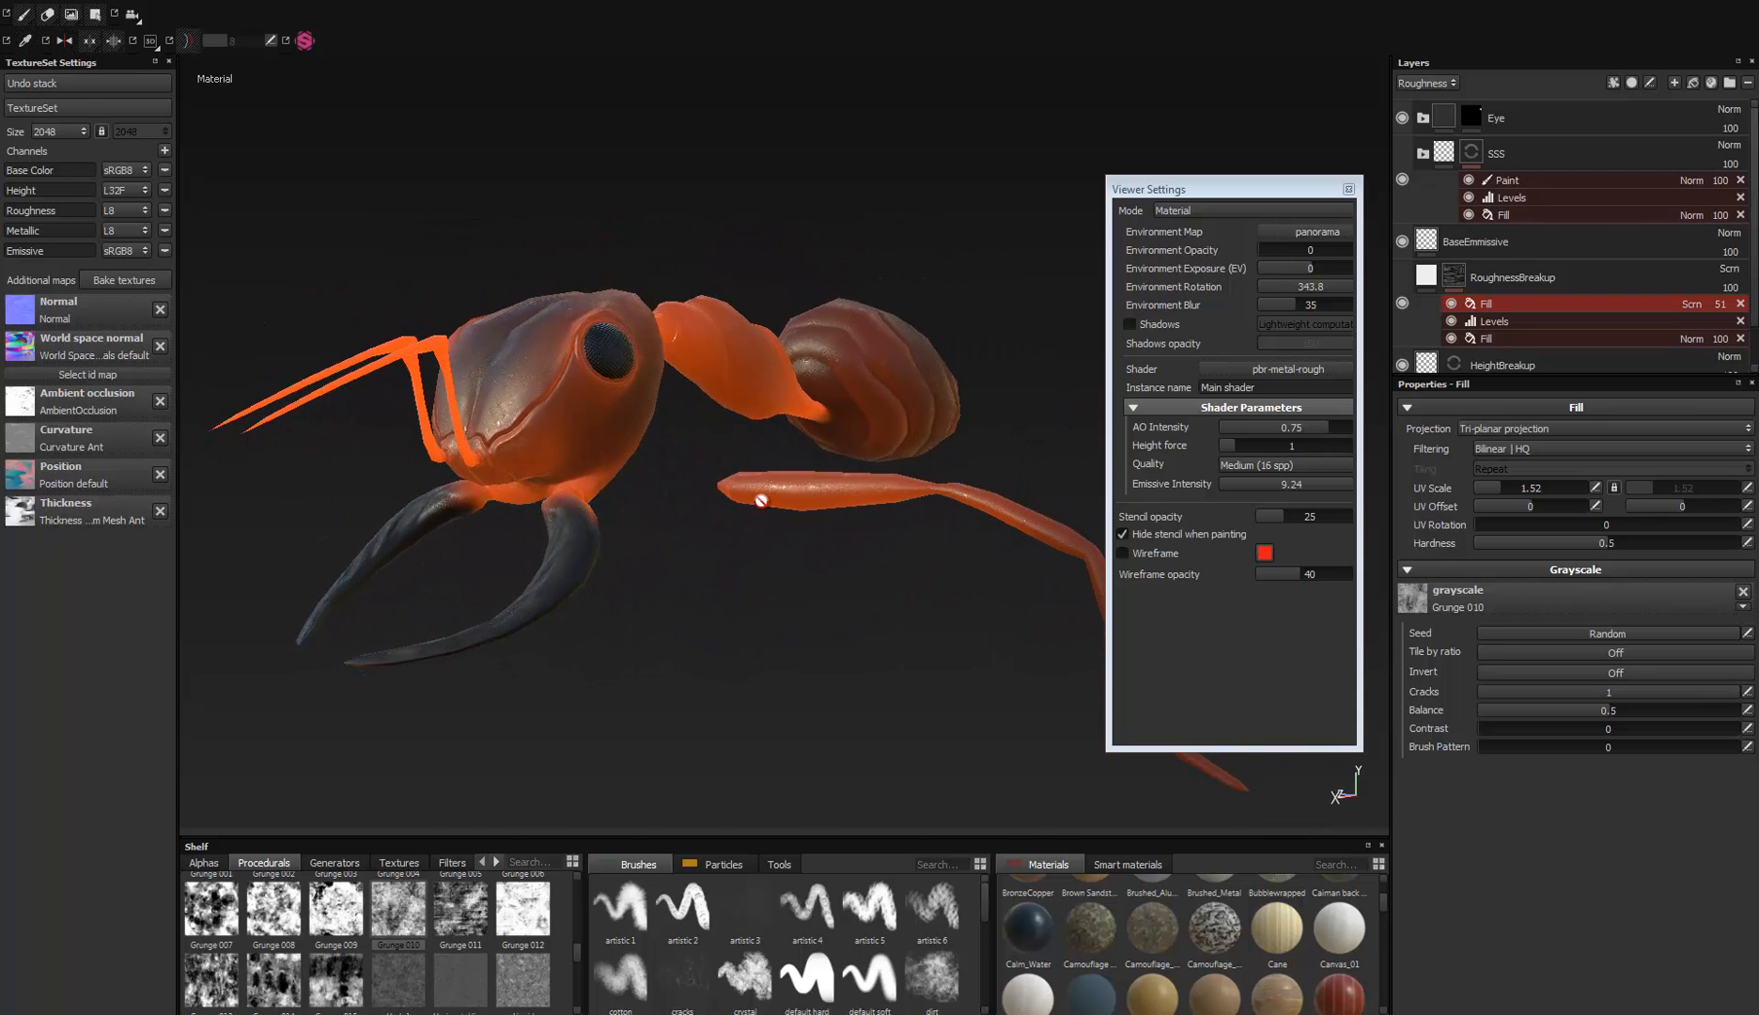
alt+drag(761, 500, 575, 529)
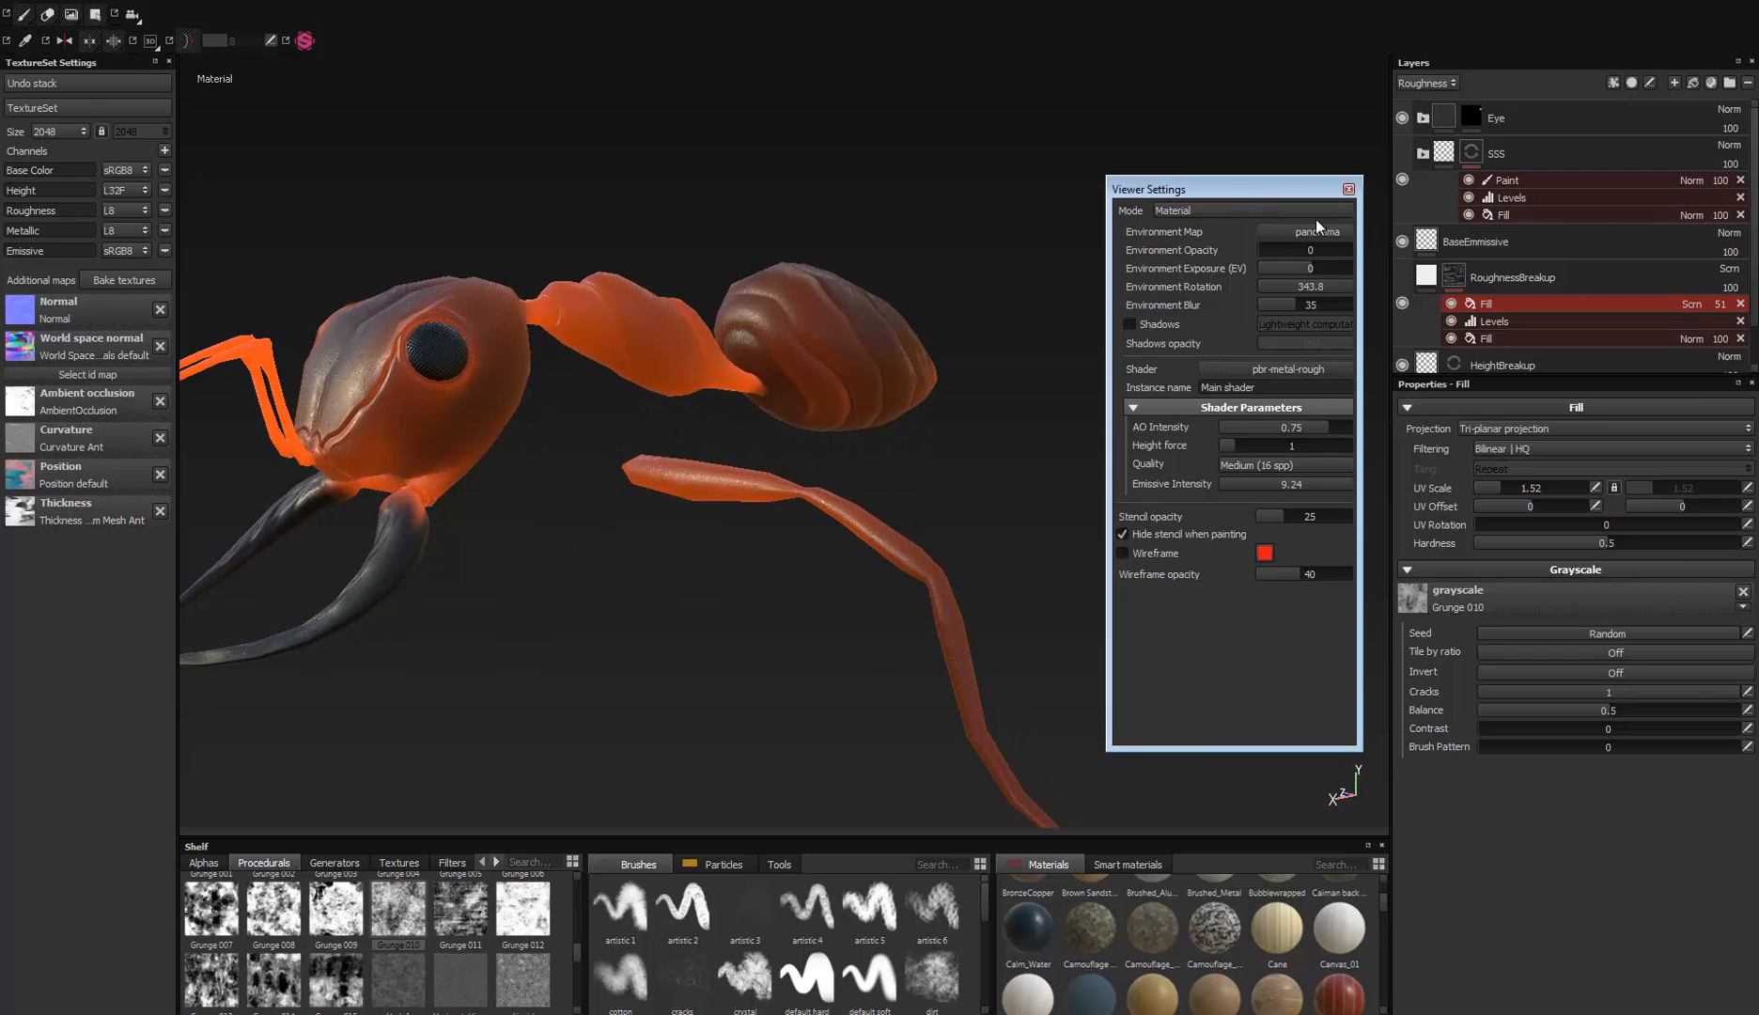
drag(1477, 428, 1523, 444)
Step: Examine the emissive glow on the head, thorax and abdomen from the front, side and above
alt+middle_drag(733, 315, 952, 270)
alt+drag(952, 270, 986, 264)
alt+right_drag(986, 264, 895, 440)
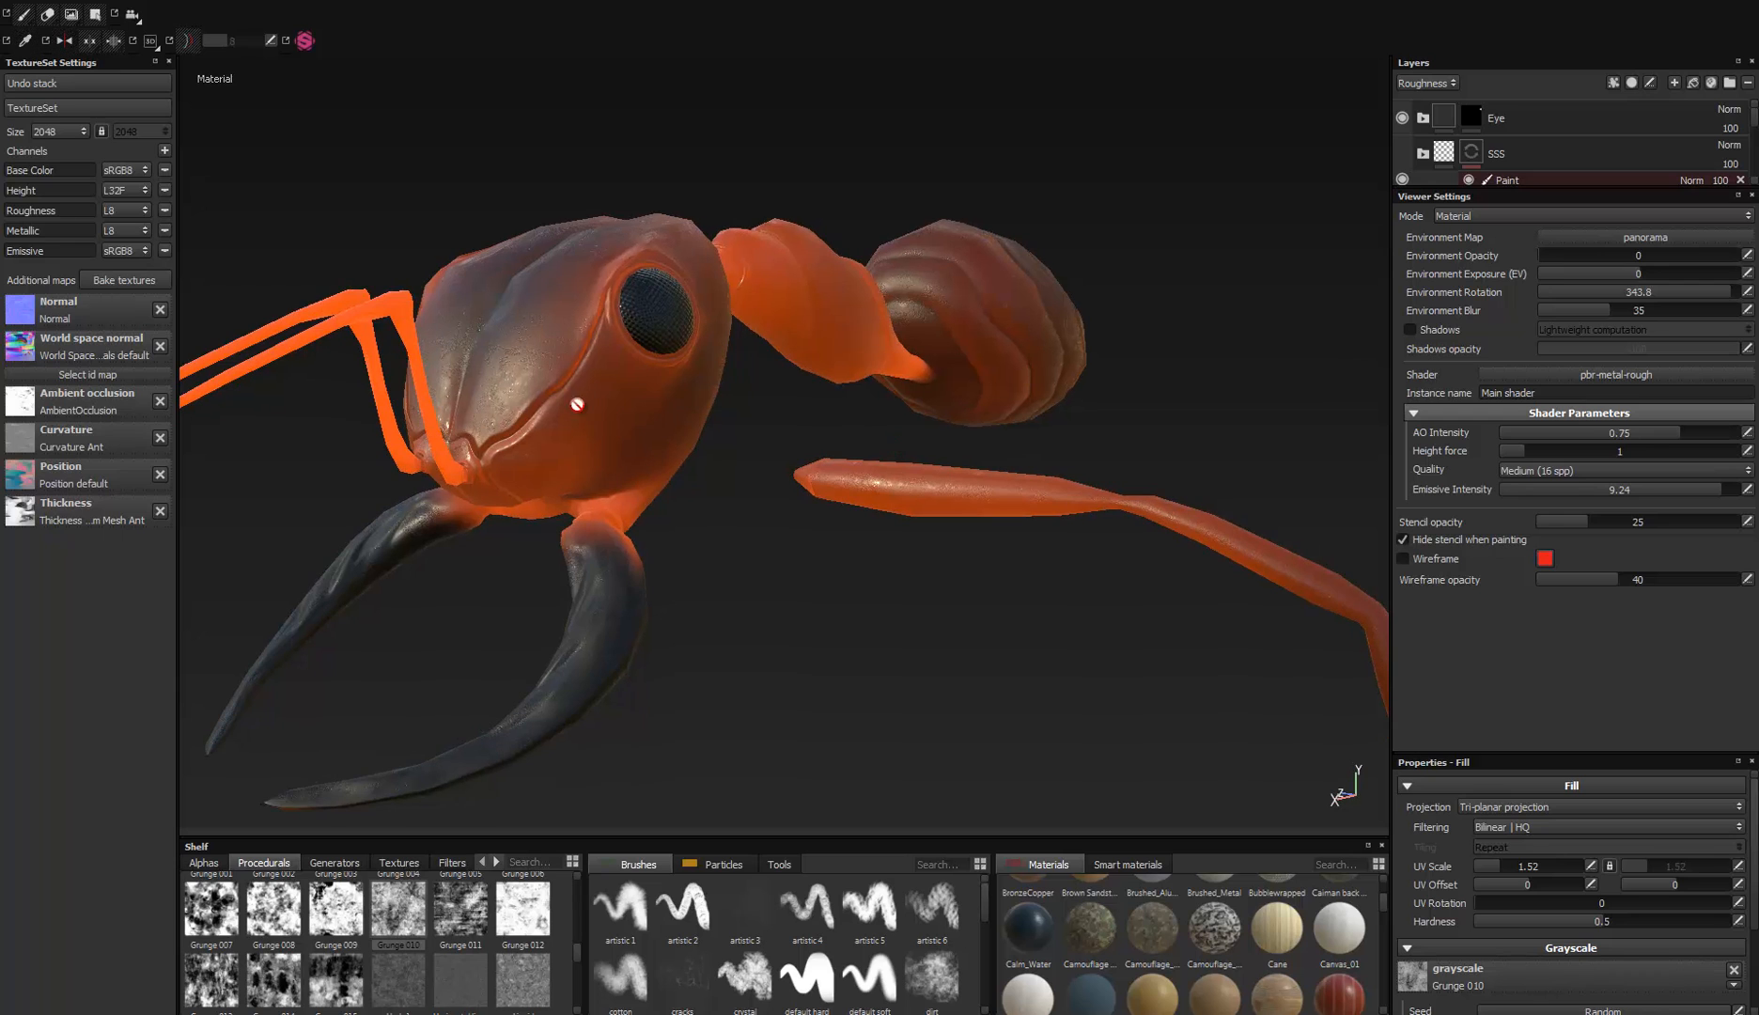
alt+drag(578, 441, 605, 507)
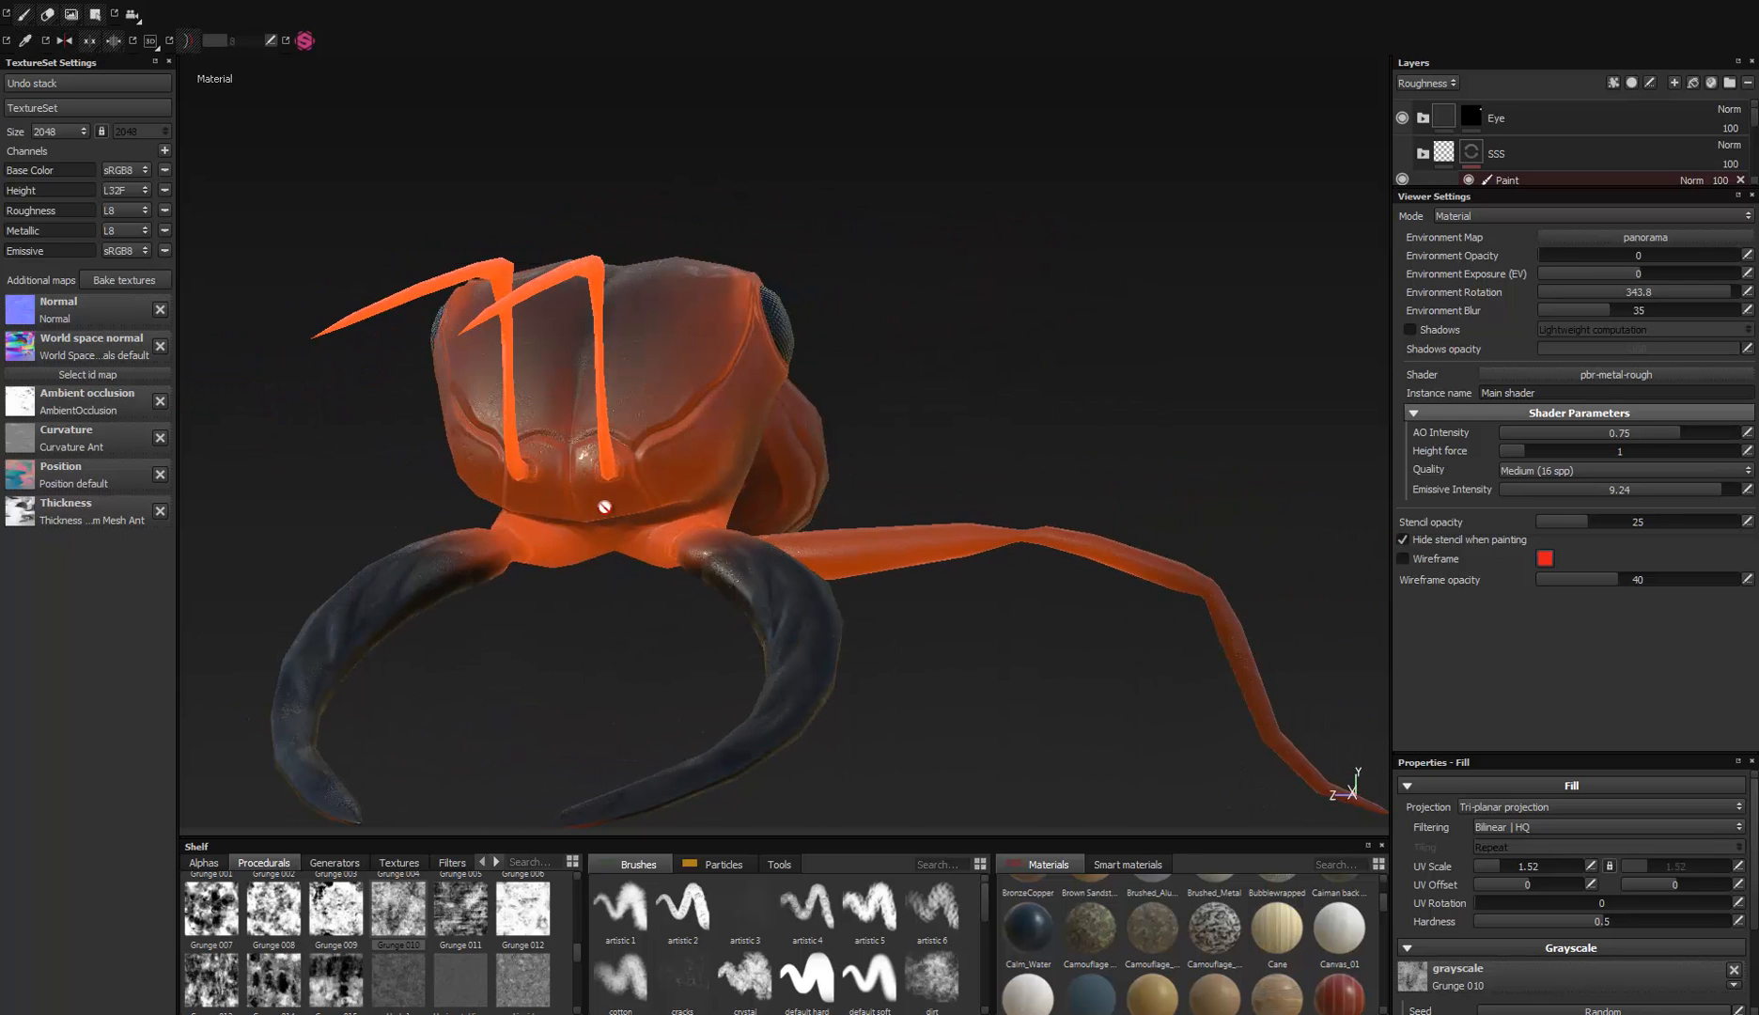
alt+drag(860, 413, 362, 535)
alt+right_drag(1081, 414, 1197, 365)
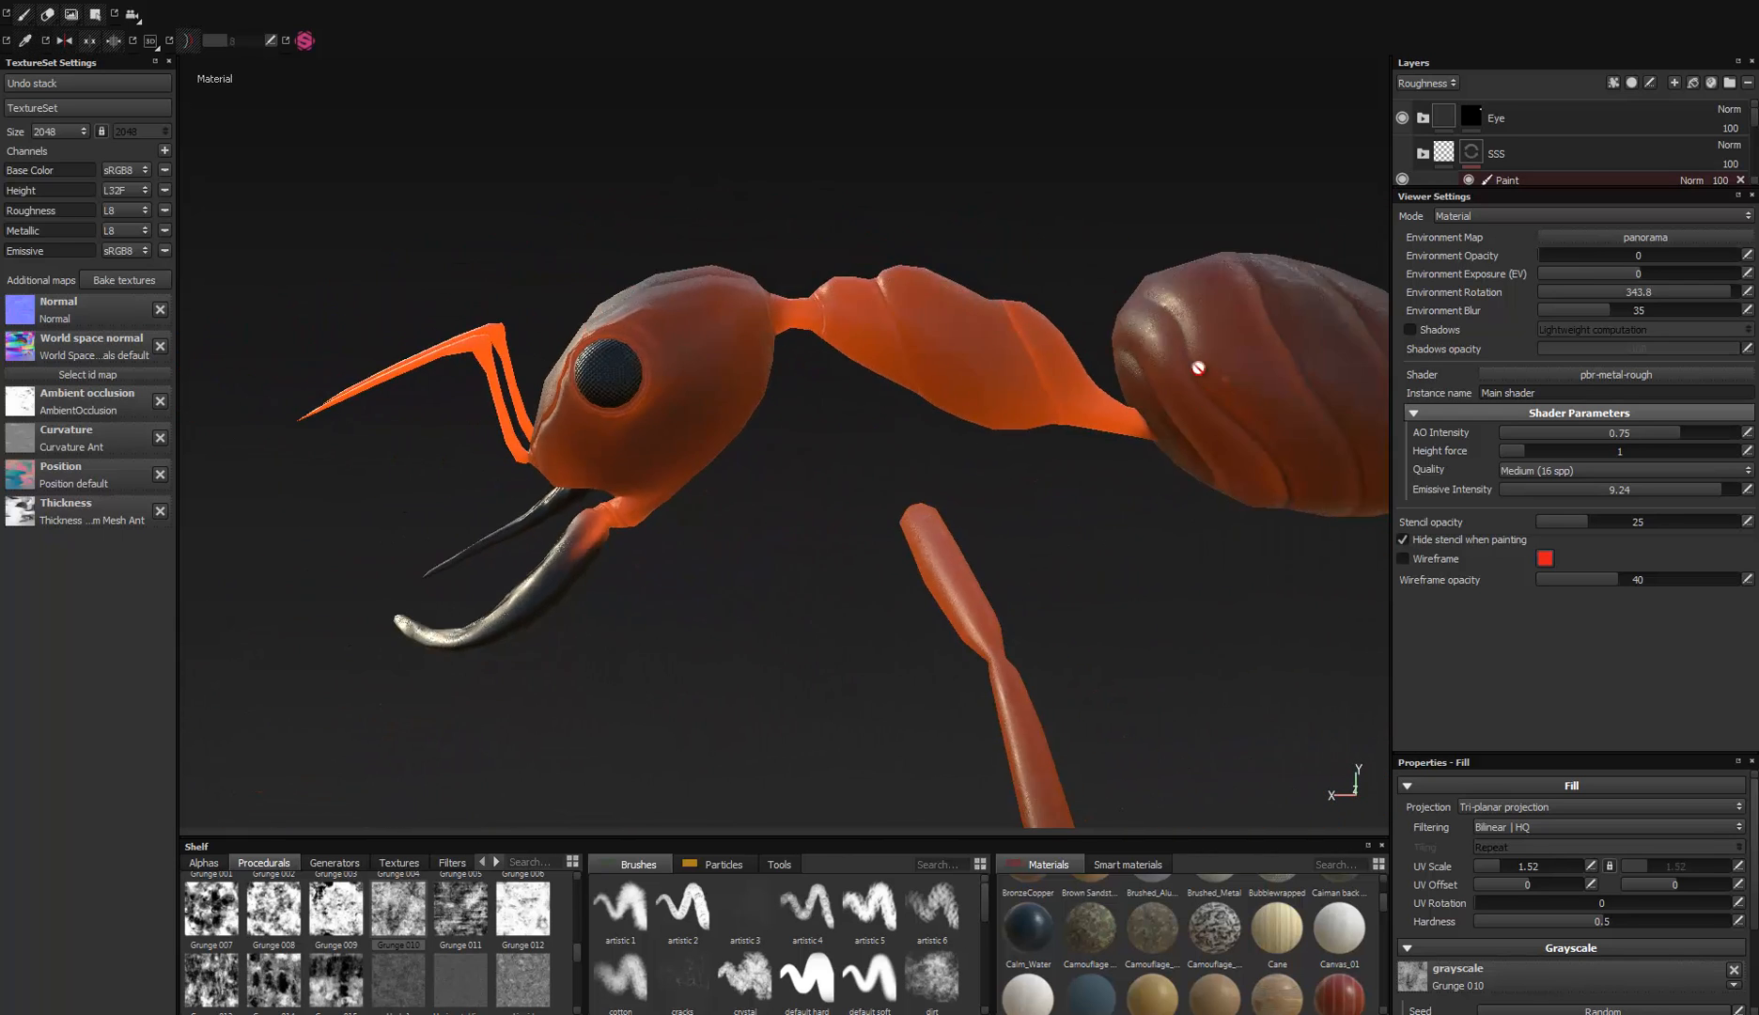
alt+middle_drag(1198, 366, 932, 462)
alt+drag(737, 516, 973, 483)
alt+middle_drag(973, 483, 1161, 474)
alt+right_drag(1162, 475, 829, 471)
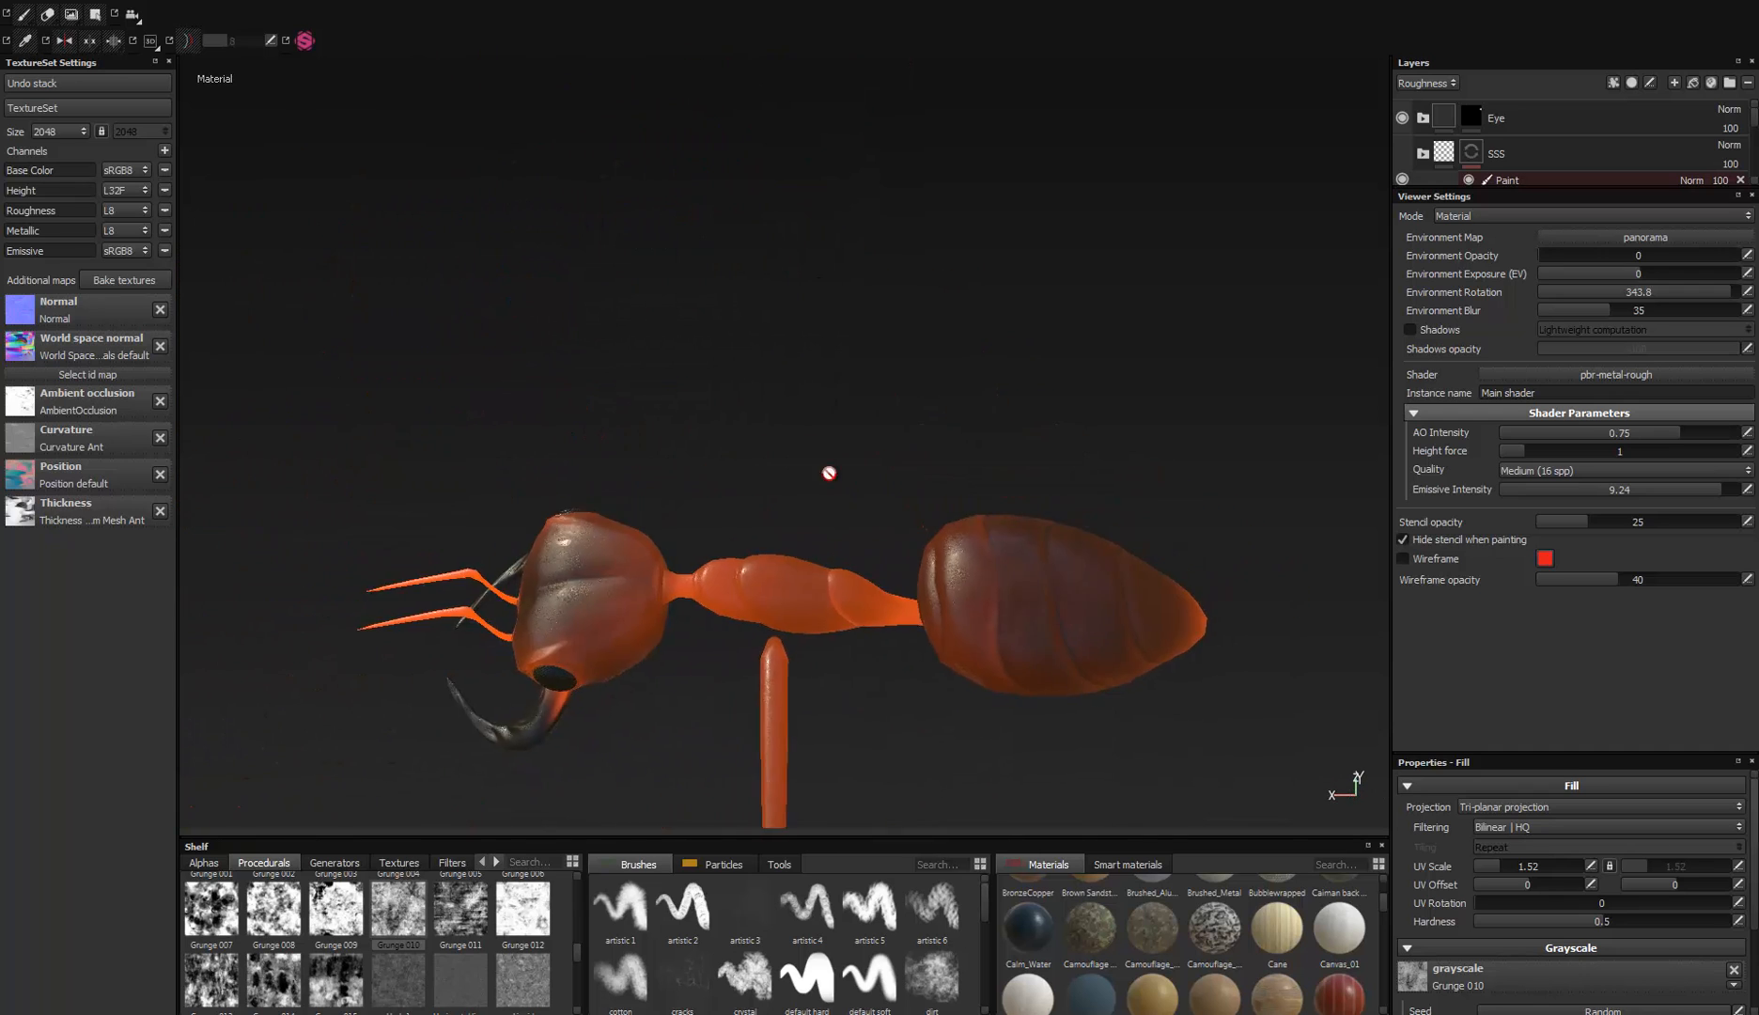
Step: Examine the whole glowing ant, including its leg and mandibles, from side, front and three-quarter views
alt+drag(829, 471, 899, 428)
alt+drag(816, 393, 820, 457)
alt+right_drag(820, 457, 868, 506)
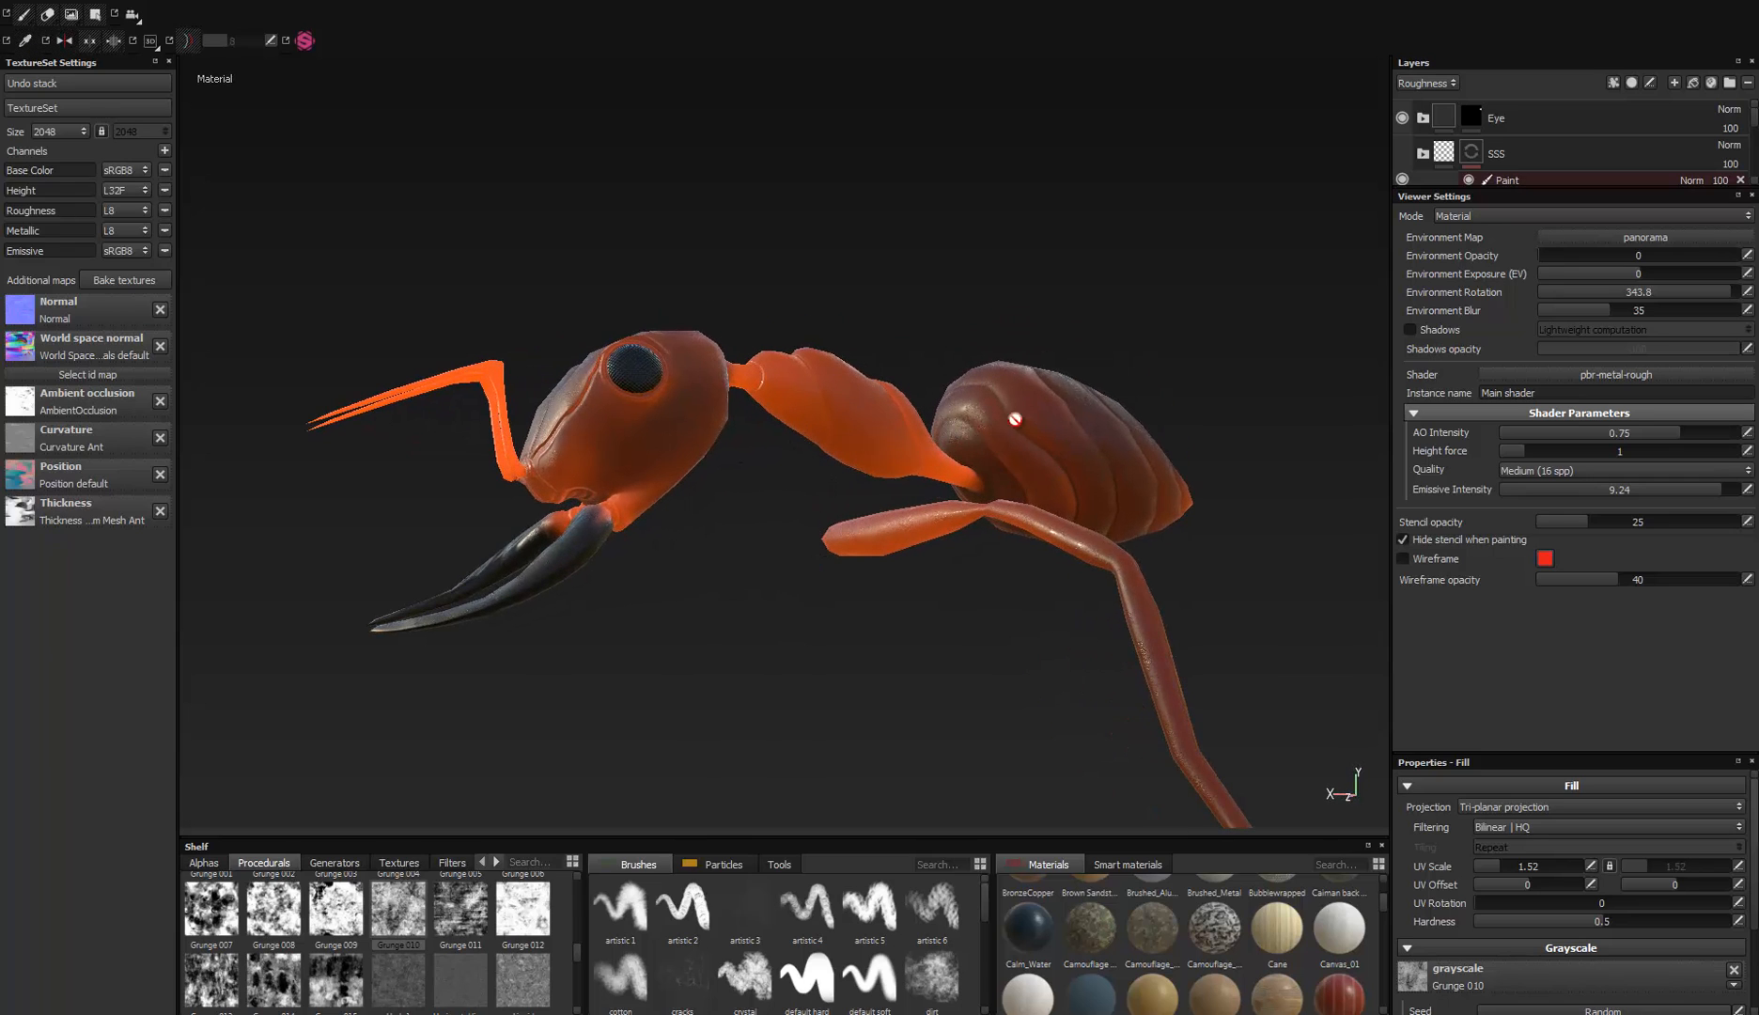
alt+drag(1015, 420, 895, 504)
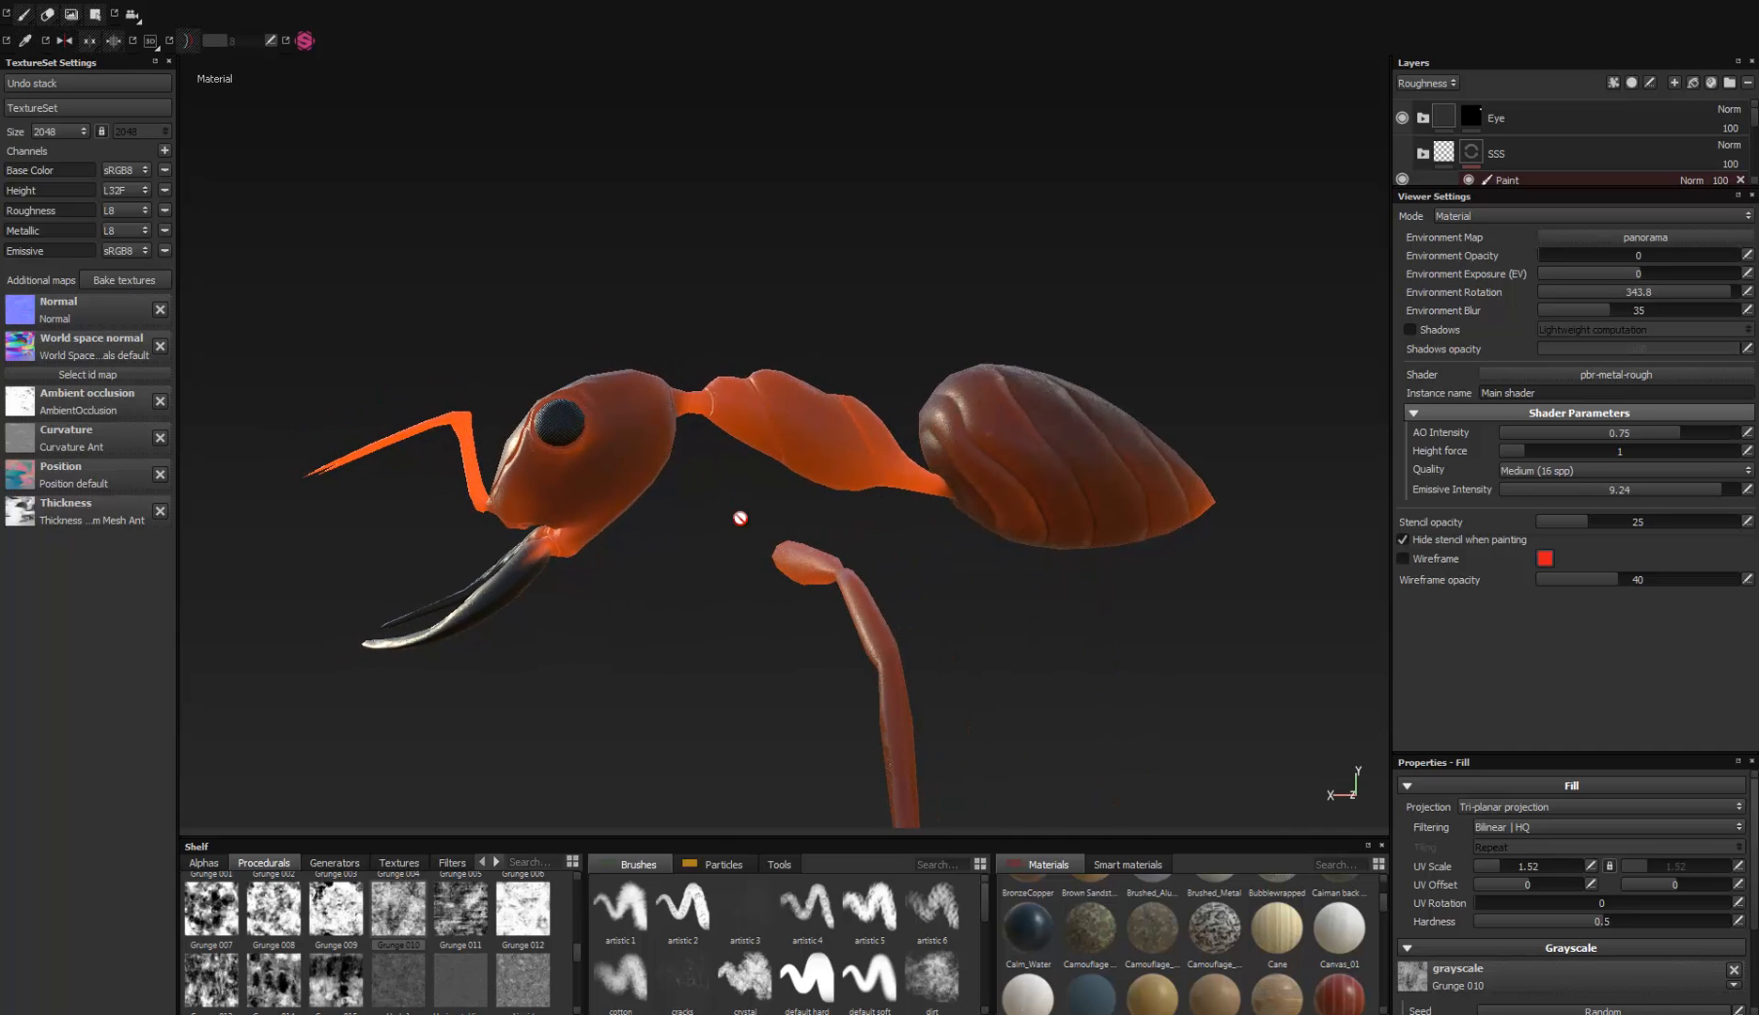
alt+middle_drag(740, 518, 798, 385)
alt+drag(798, 385, 888, 357)
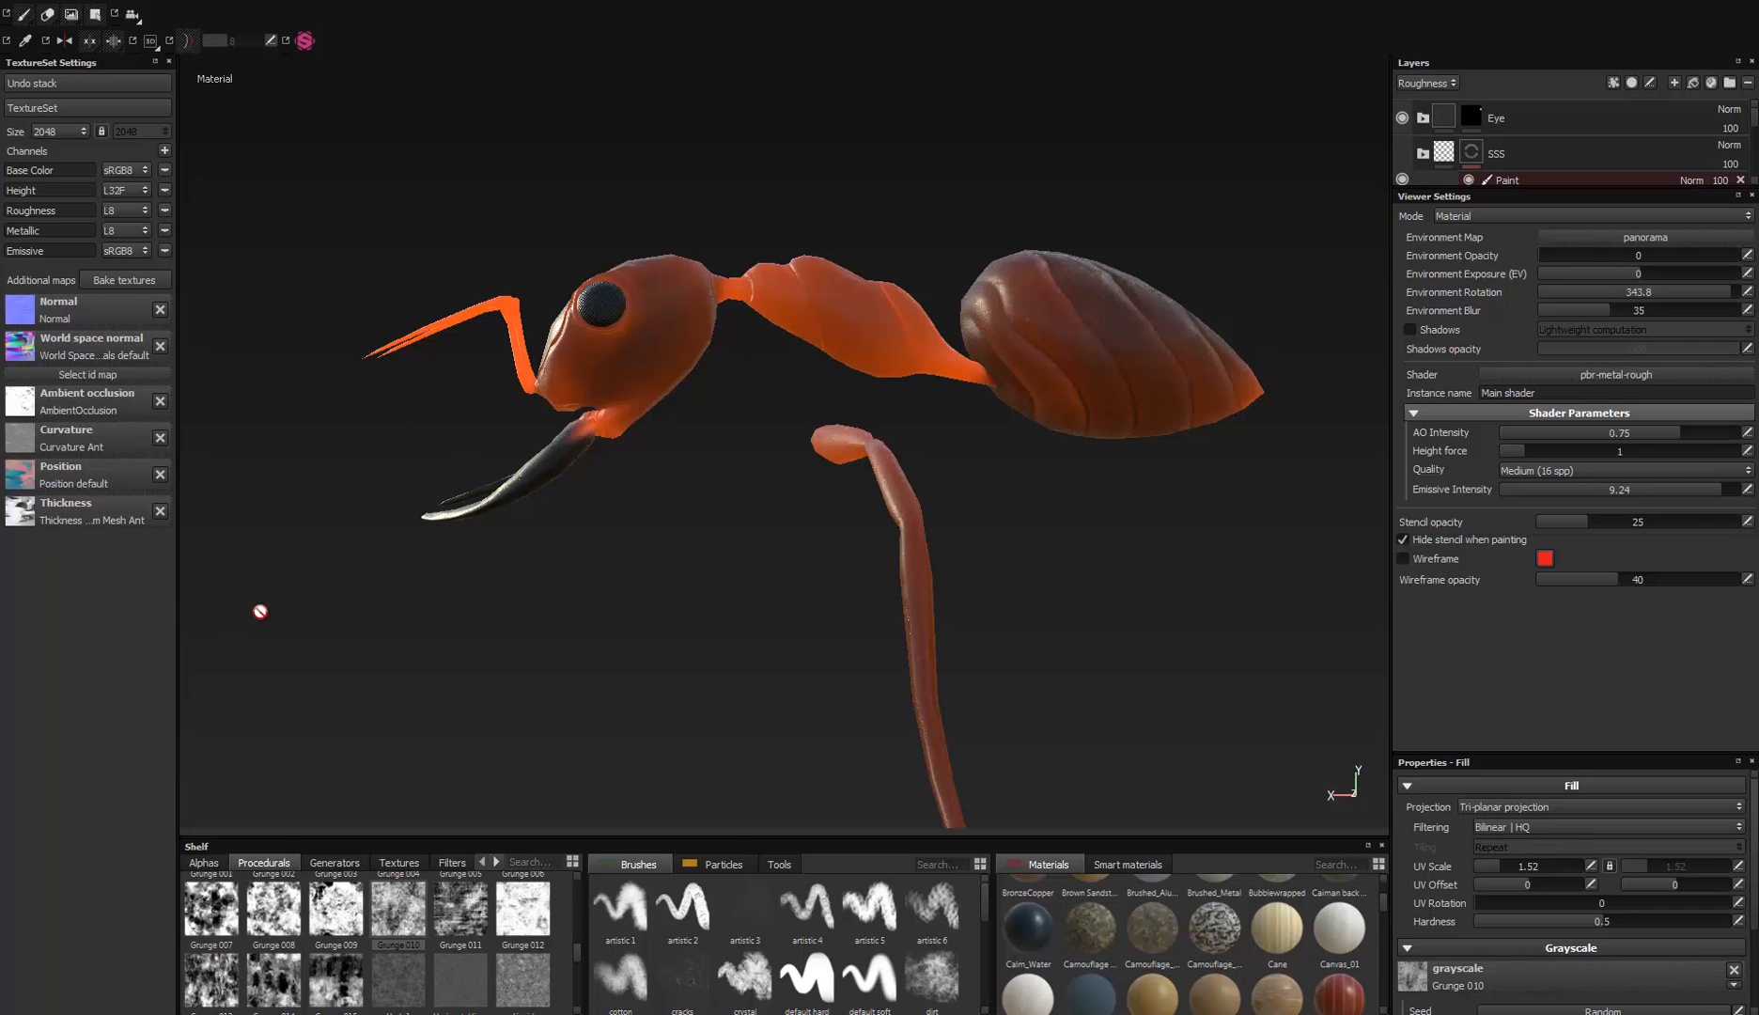
alt+drag(553, 477, 741, 316)
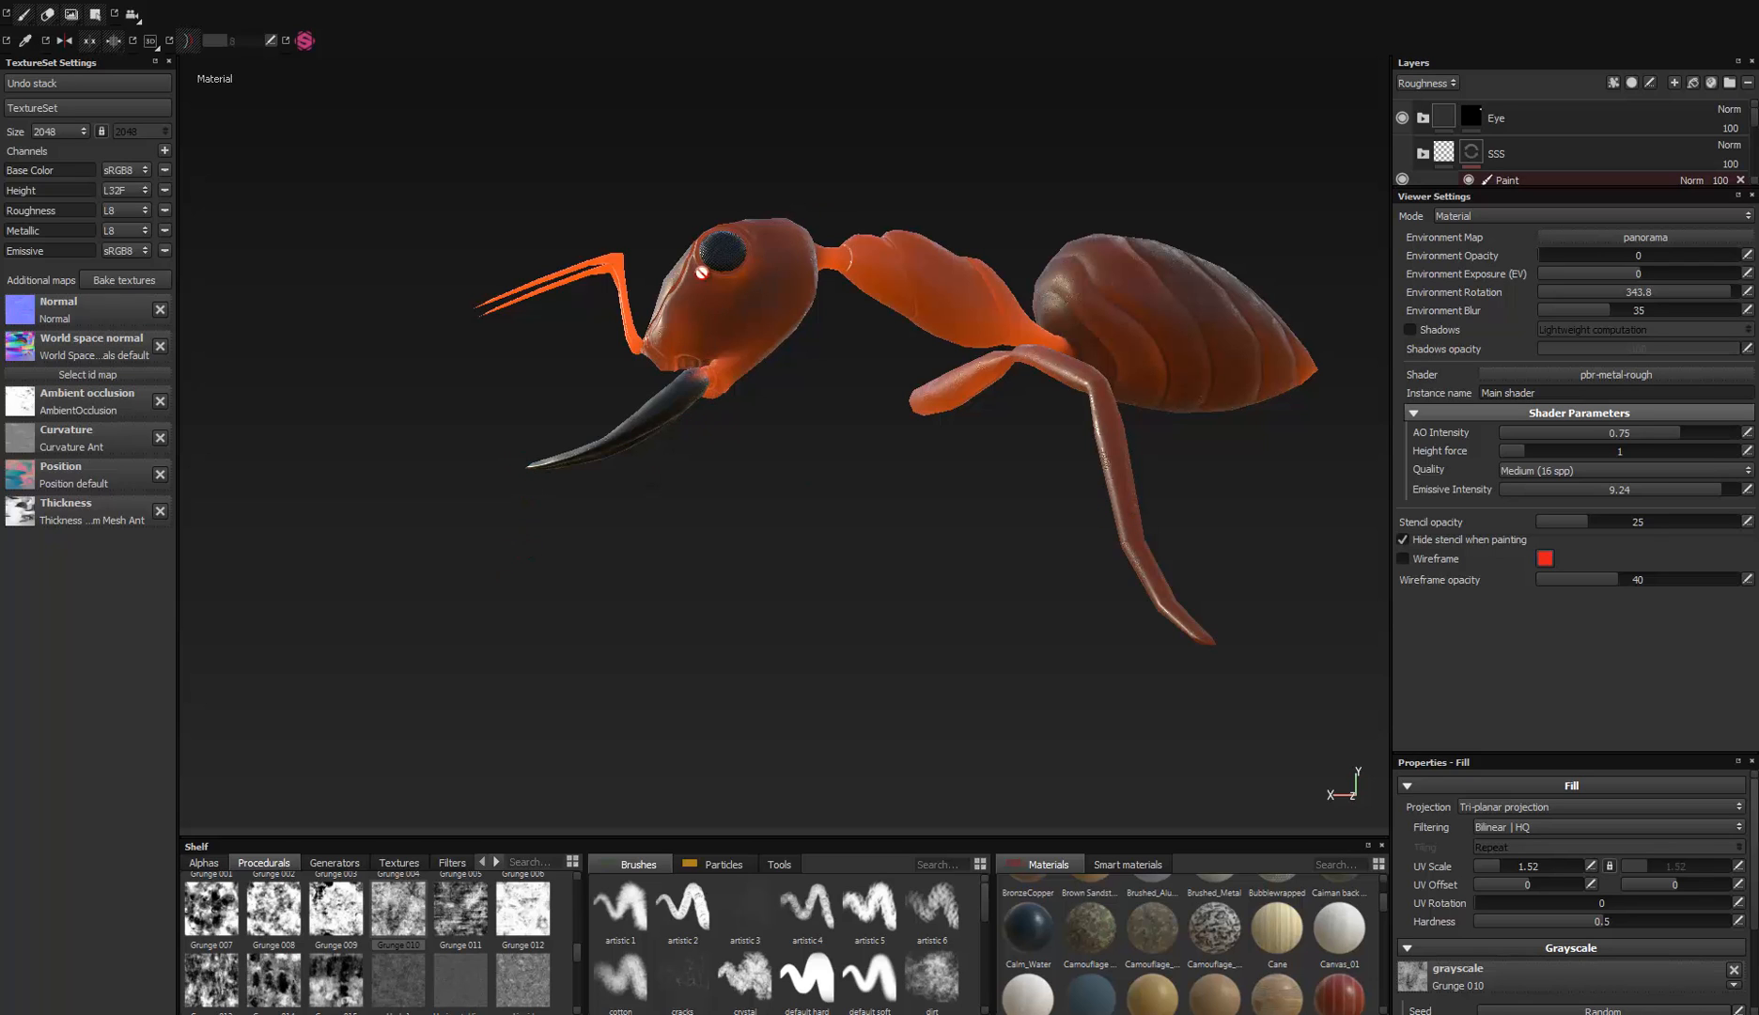
alt+drag(718, 322, 1198, 311)
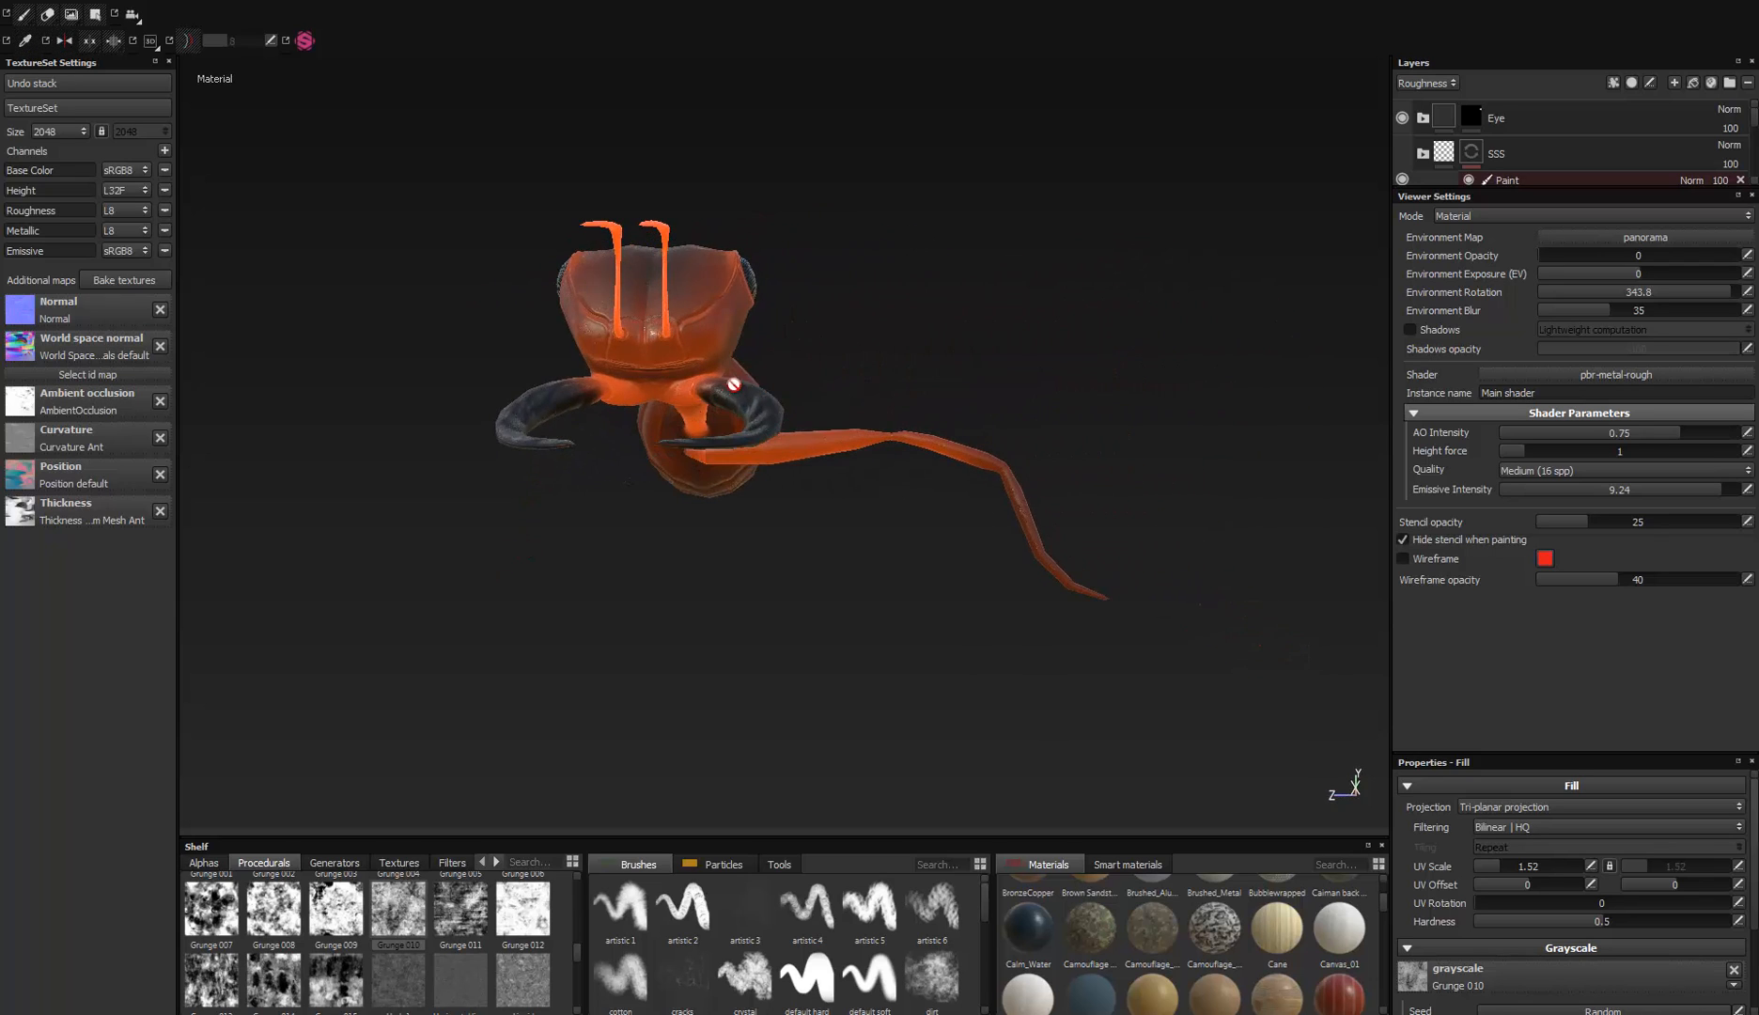
alt+drag(789, 416, 584, 434)
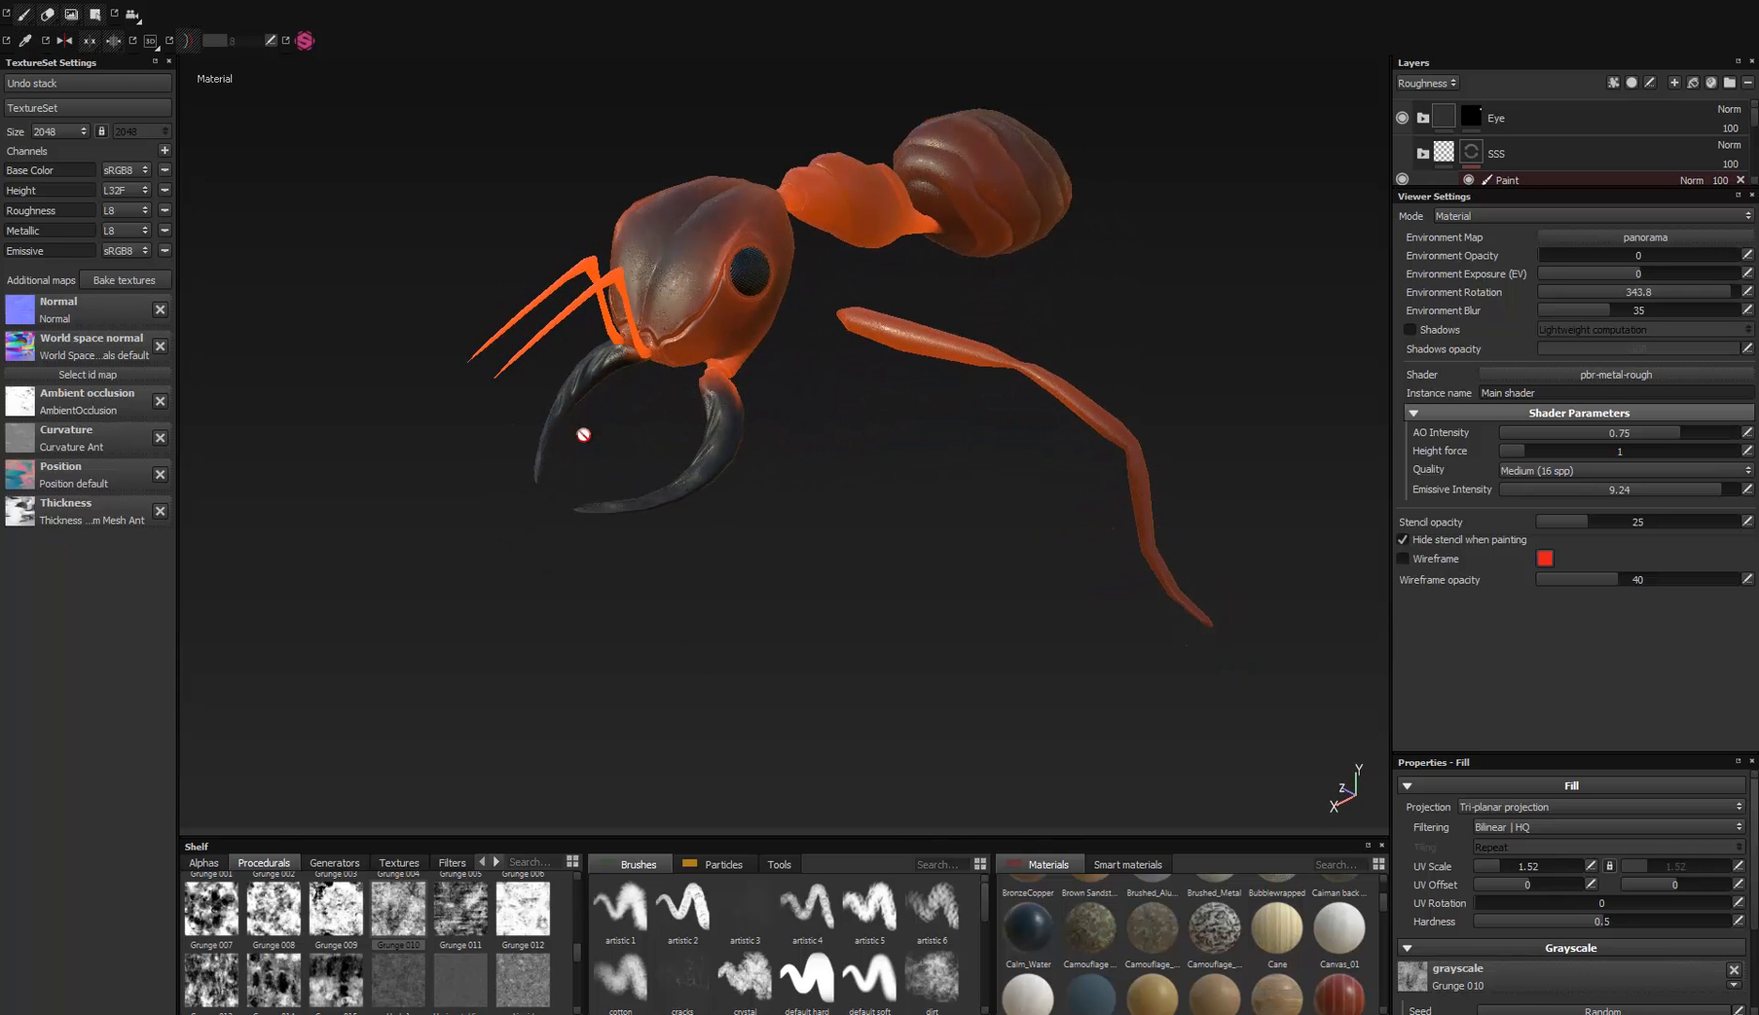
alt+drag(599, 498, 776, 450)
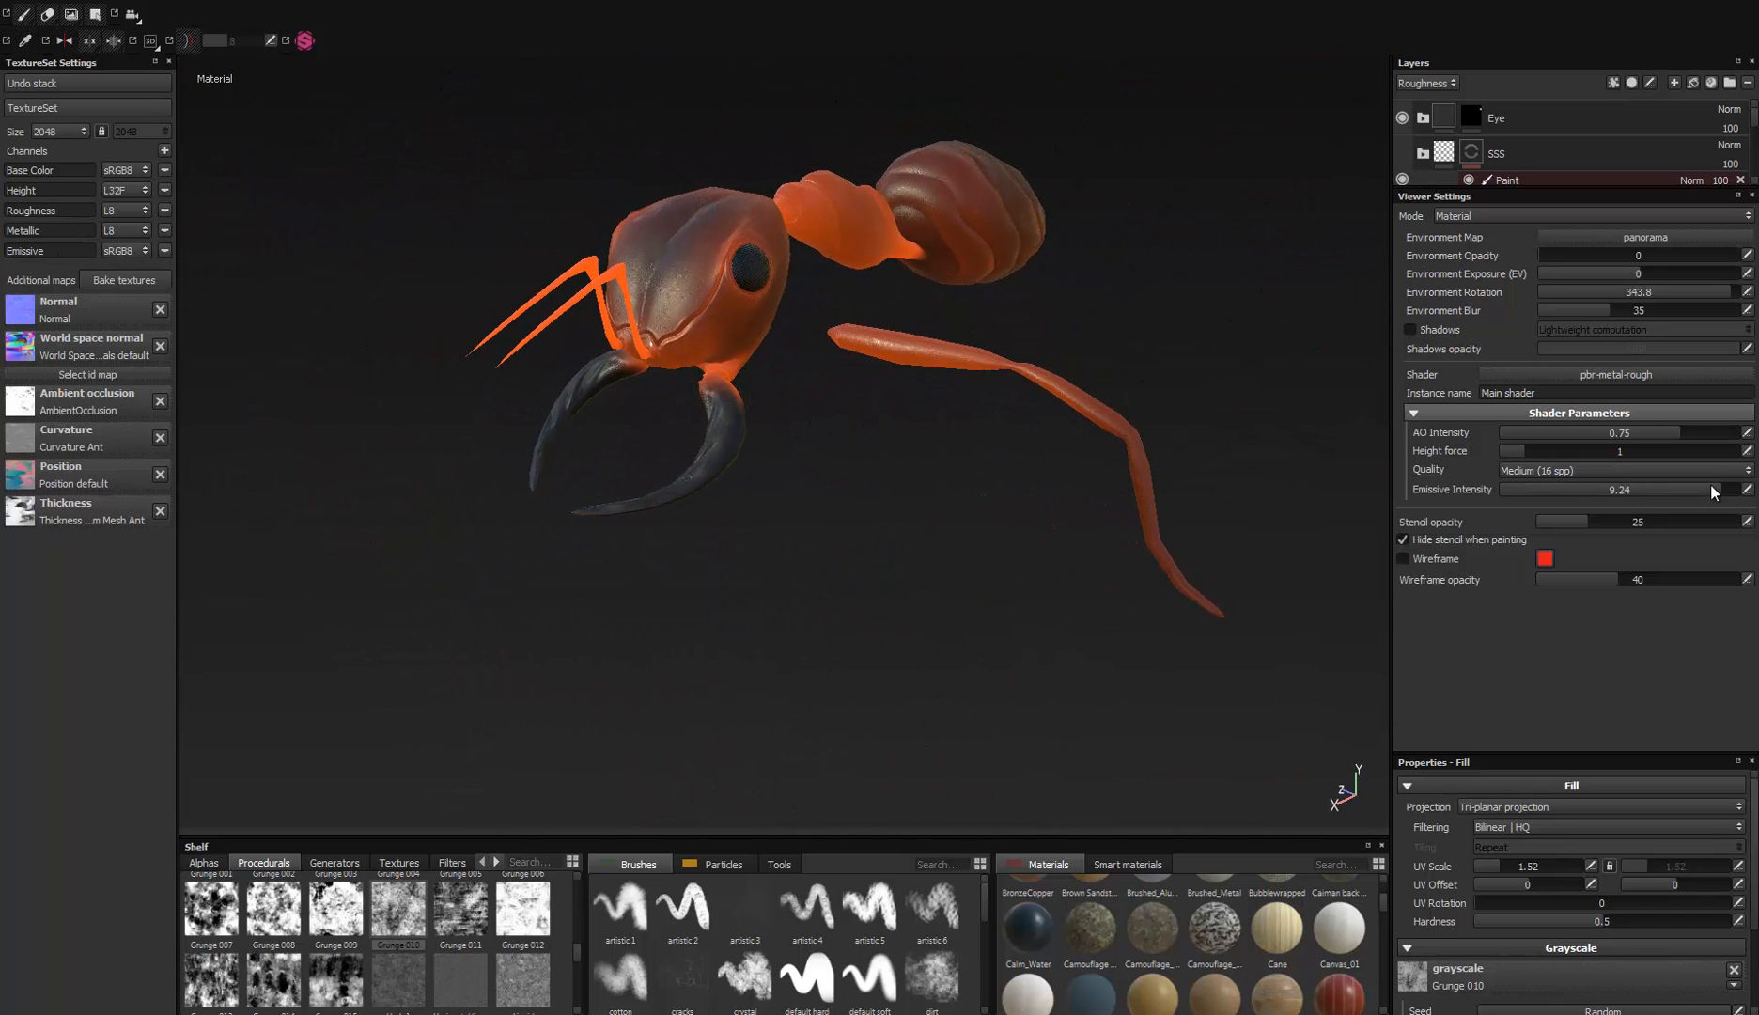
Step: Lower the Emissive Intensity to 0 and look over the ant without its emissive glow
drag(1715, 485, 1446, 469)
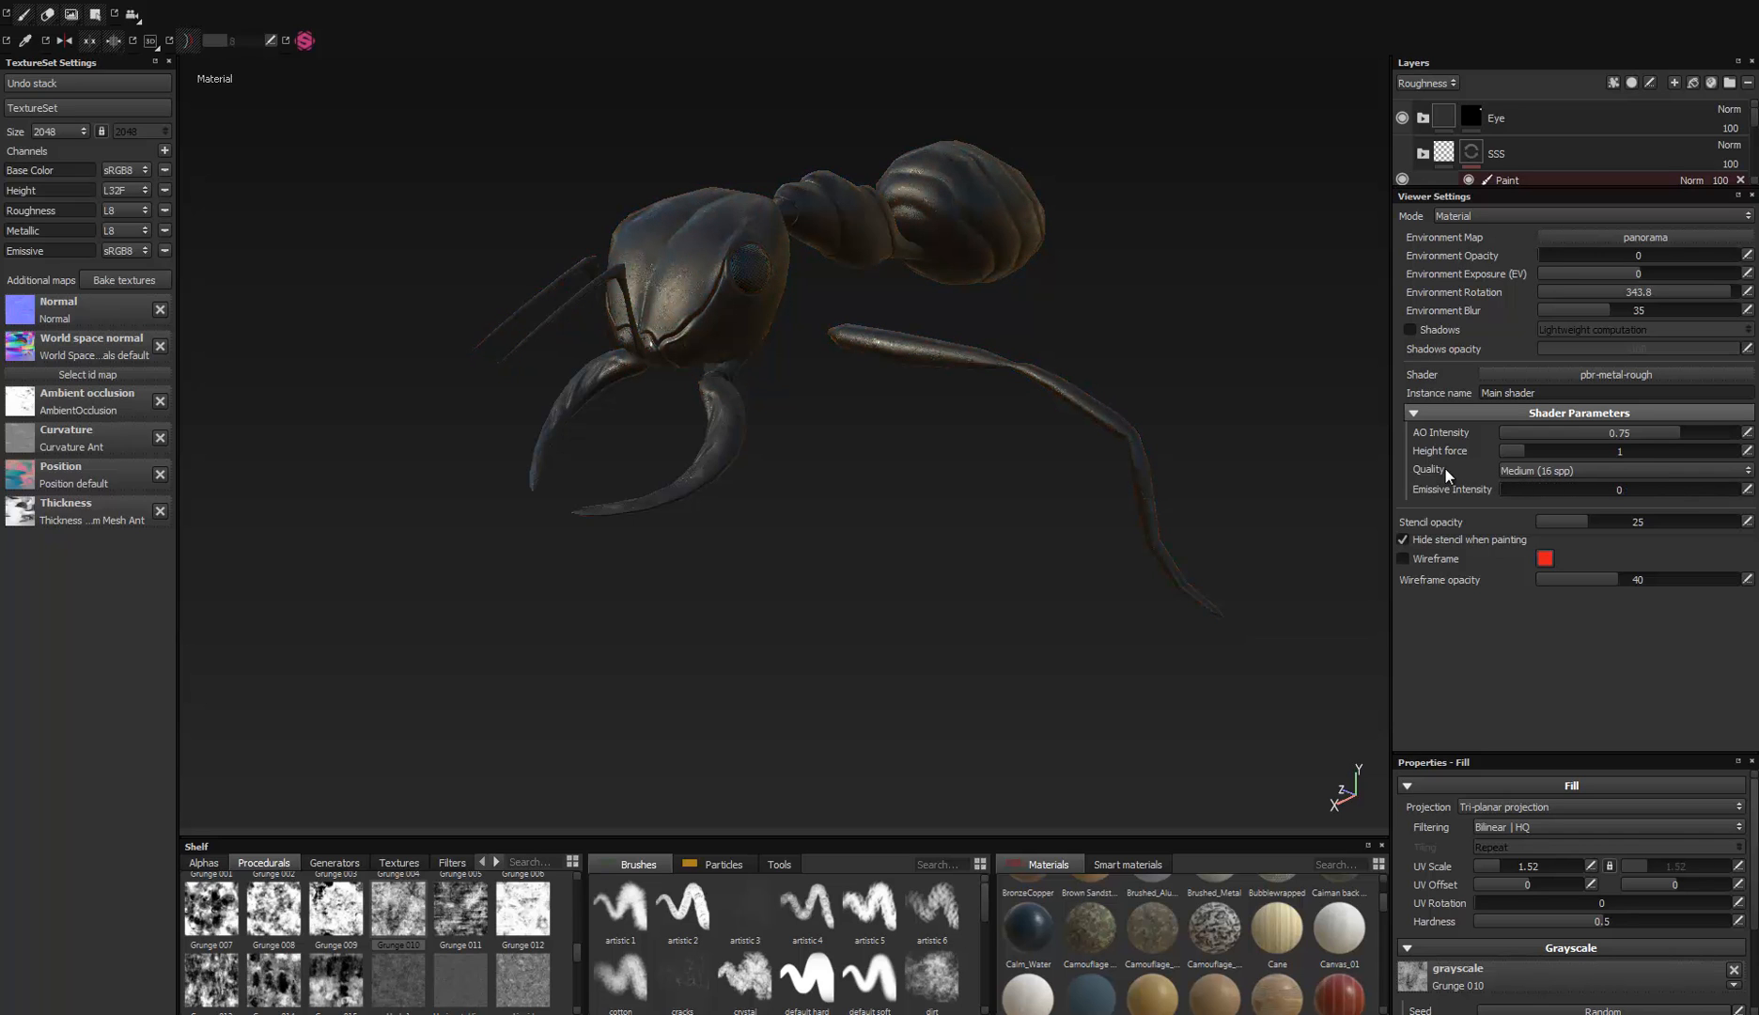
alt+drag(958, 370, 977, 413)
alt+right_drag(977, 414, 1024, 780)
alt+drag(1029, 447, 244, 458)
alt+drag(570, 456, 1301, 542)
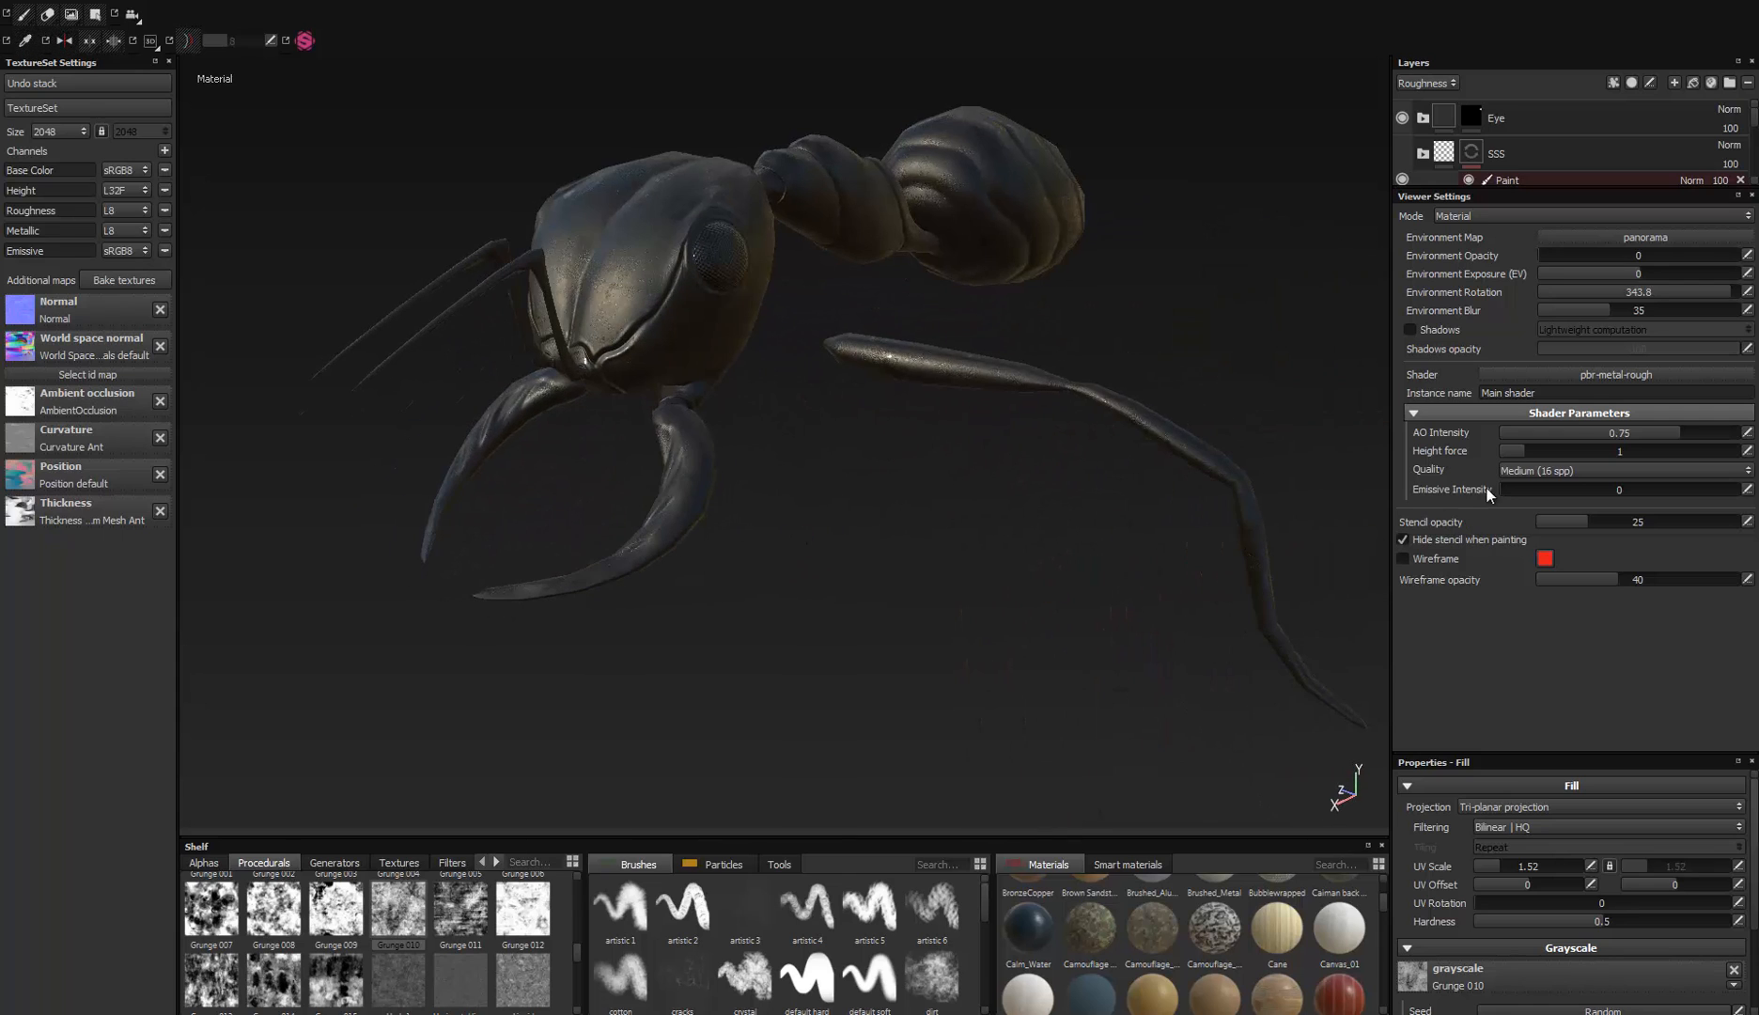
Step: Set the Emissive Intensity to 1 and check the whole ant
click(1747, 489)
text(1)
key(Return)
mouse_move(1029, 468)
alt+mouse_down()
mouse_move(939, 524)
mouse_move(927, 566)
mouse_move(931, 365)
mouse_move(822, 343)
mouse_move(825, 290)
alt+mouse_up()
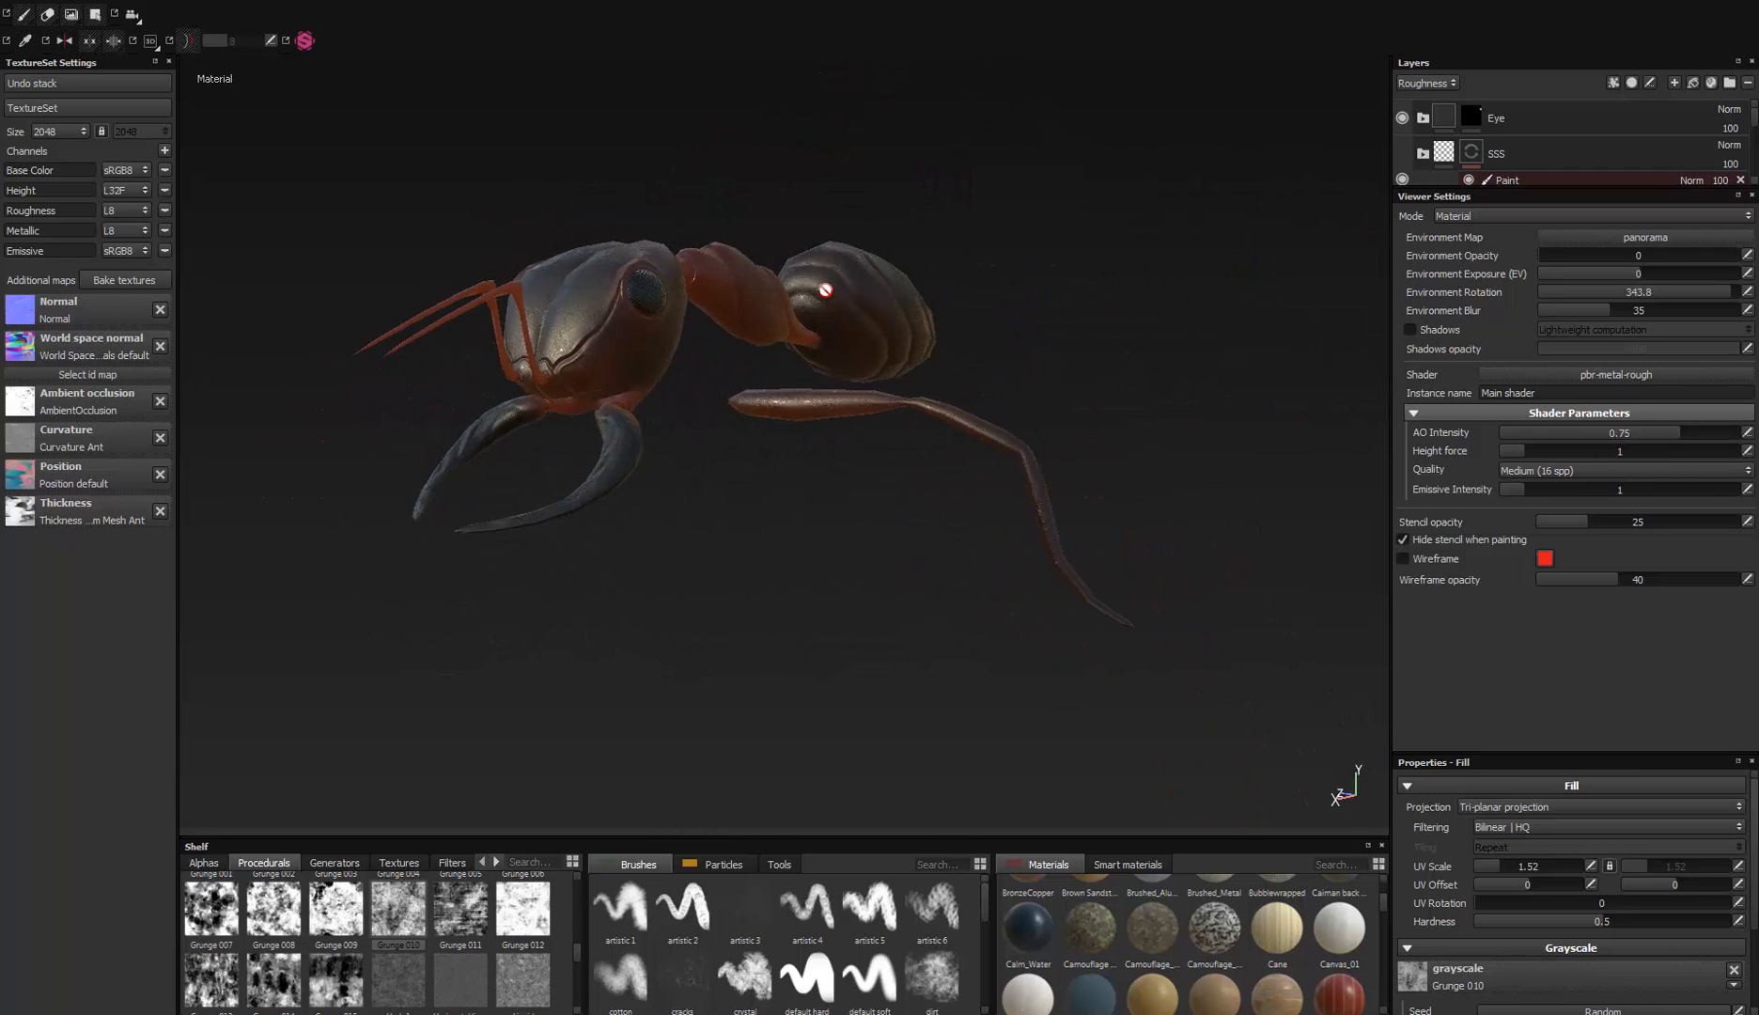